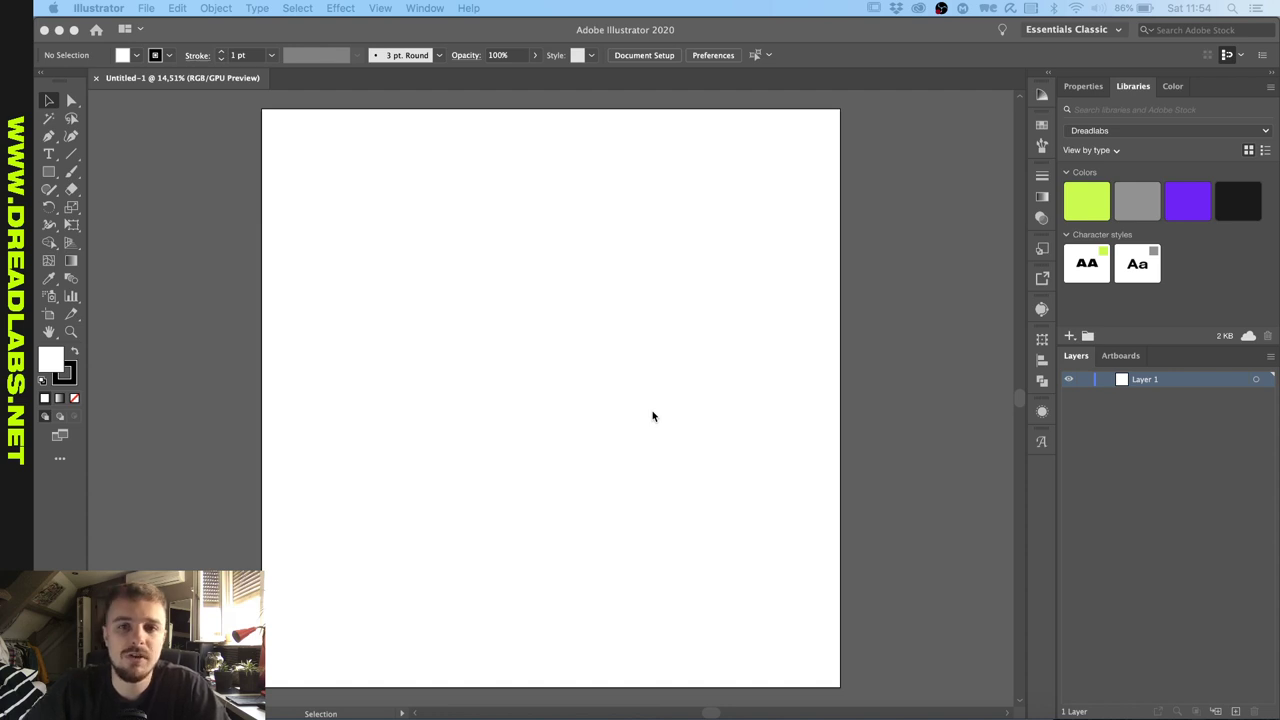
click(642, 316)
scroll(643, 316, up, 2)
scroll(643, 316, down, 3)
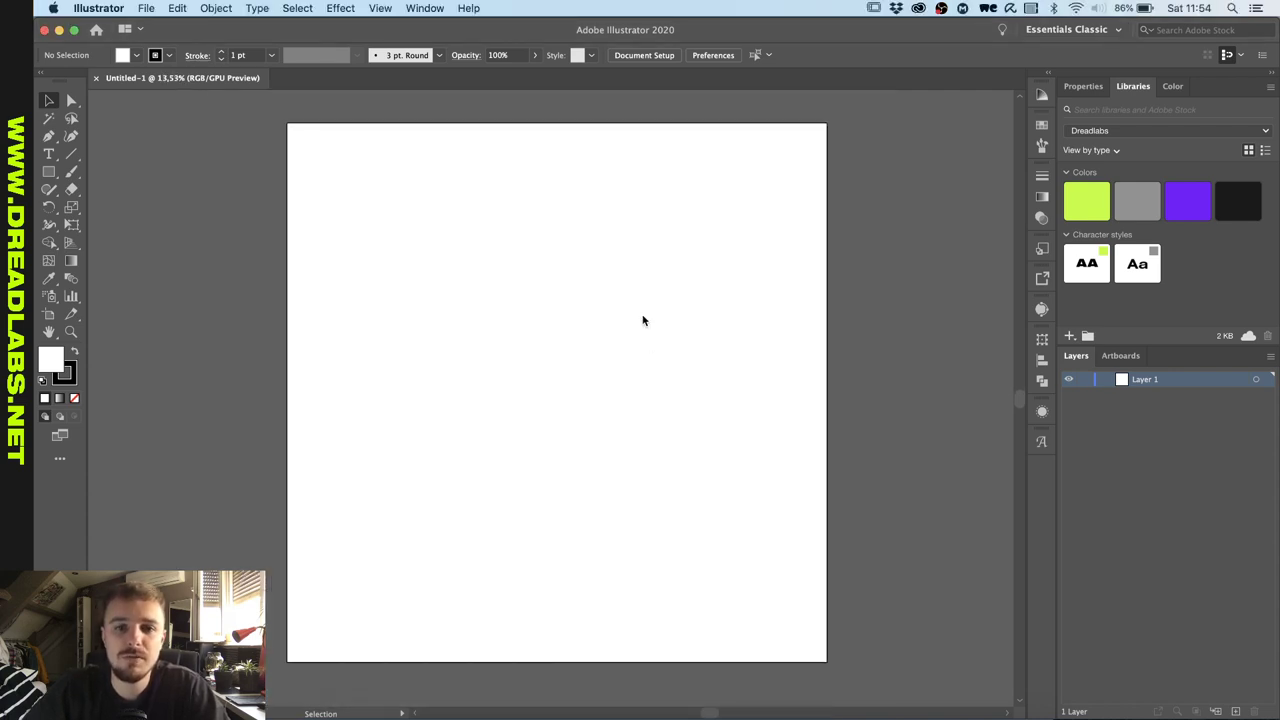
scroll(566, 487, up, 1)
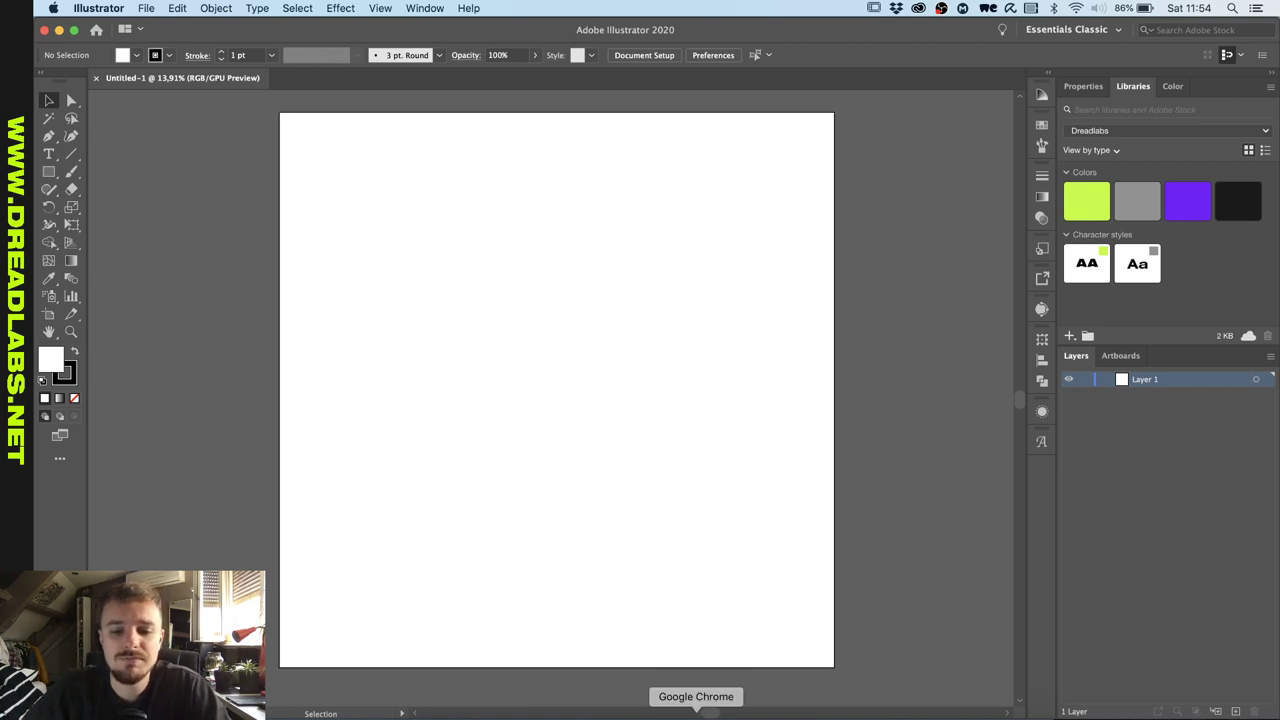
Switch to Google Chrome and look through the Unsplash photo results for goosebumps.
click(694, 712)
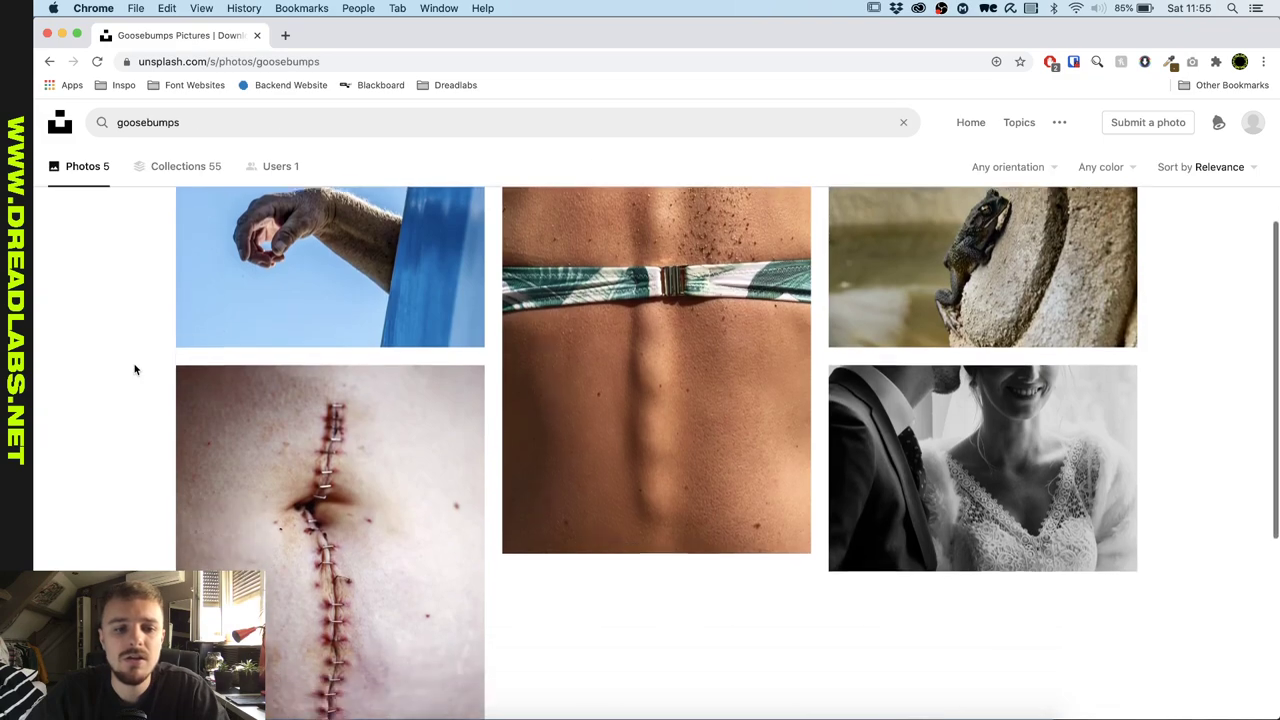
scroll(135, 368, down, 3)
scroll(135, 370, up, 3)
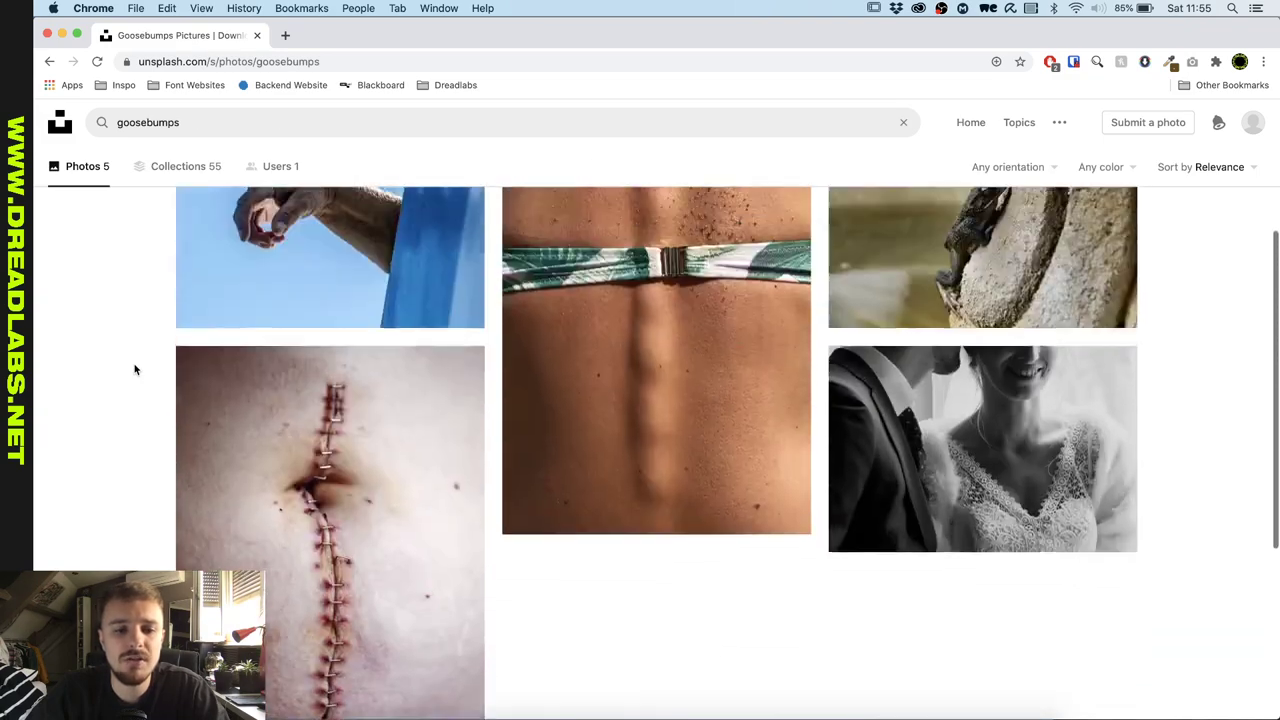
scroll(135, 370, up, 3)
scroll(191, 352, down, 3)
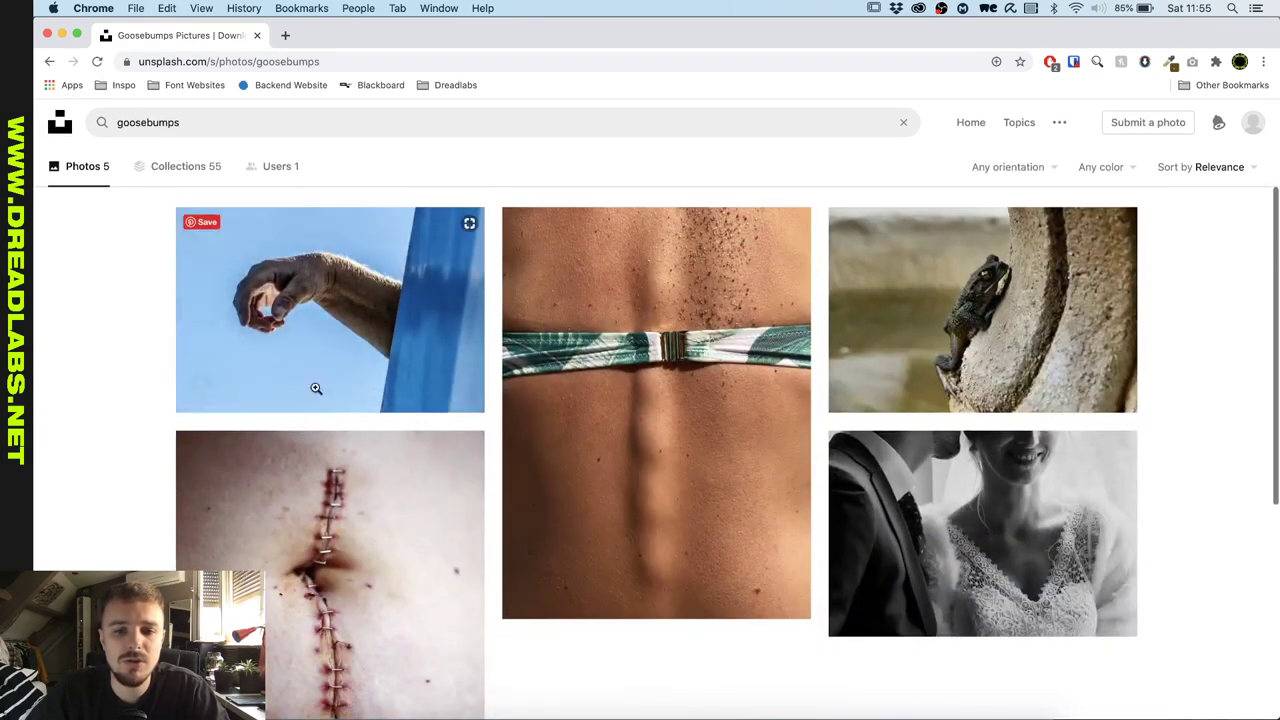
scroll(314, 309, up, 3)
Search Unsplash for "skin" and browse the photo results for a suitable image with visible skin texture.
click(290, 125)
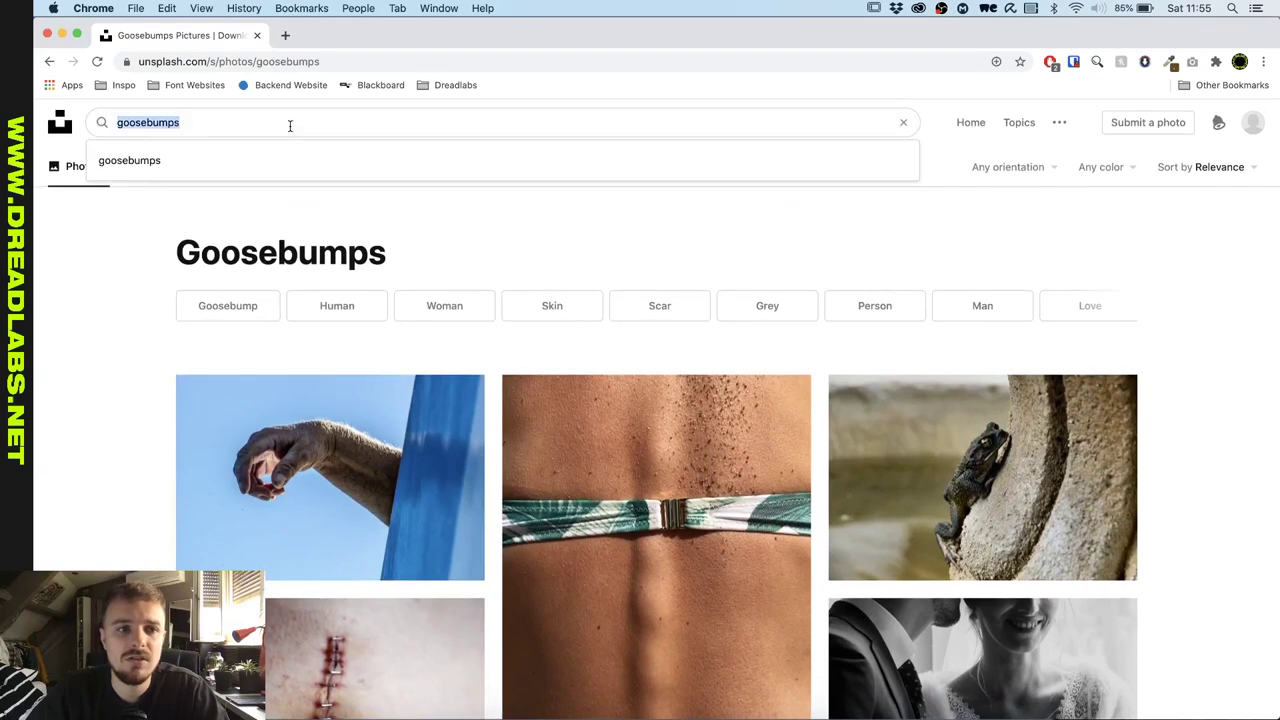
text(skin)
key(Return)
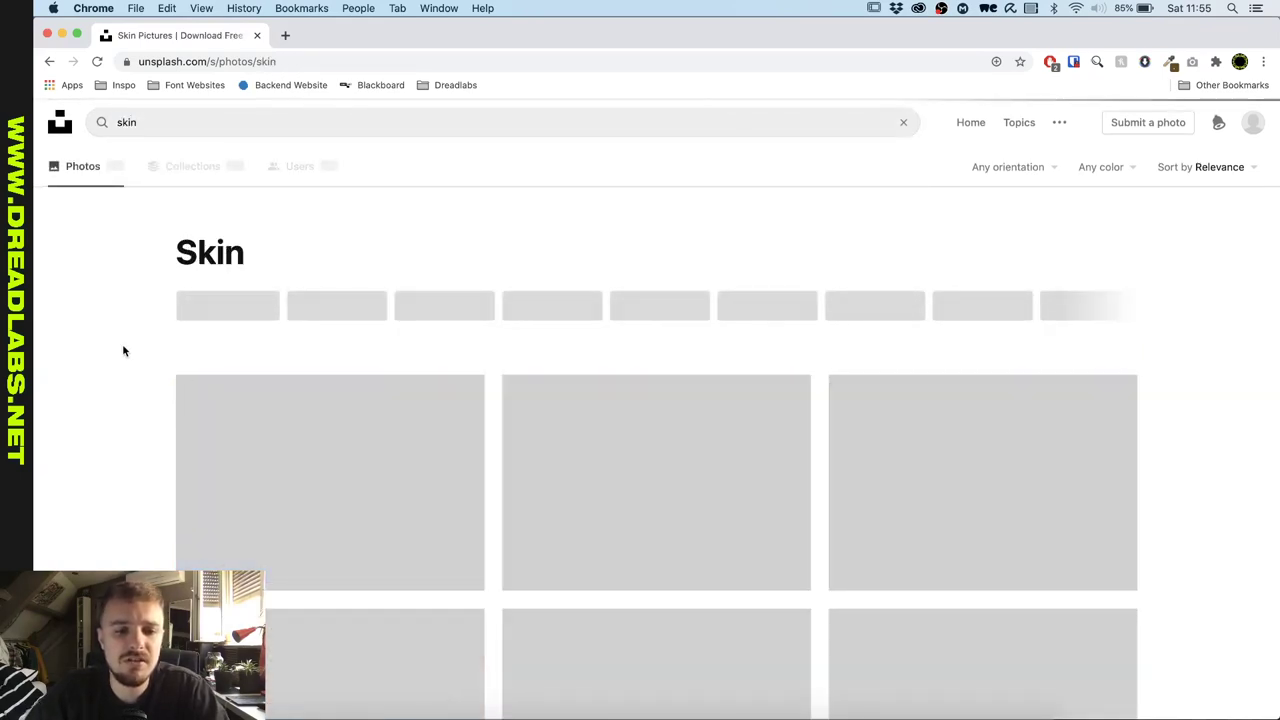
scroll(124, 351, down, 5)
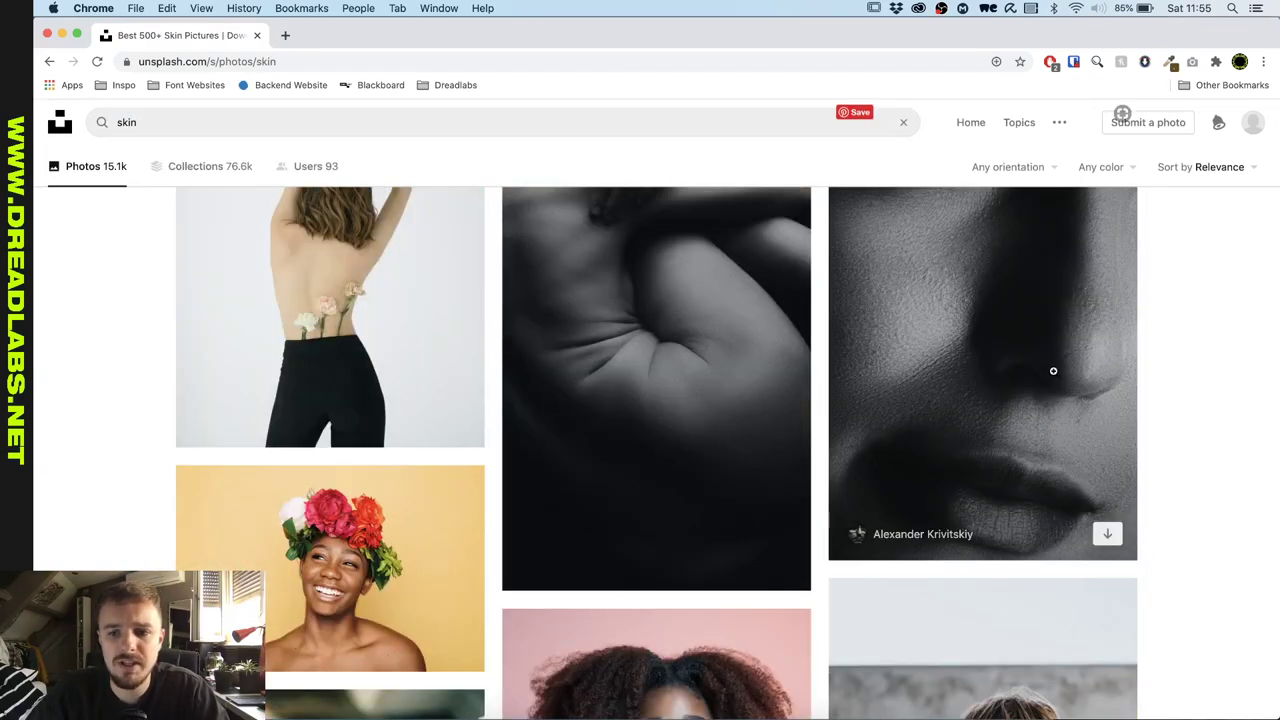
scroll(1054, 371, up, 2)
scroll(1054, 371, up, 5)
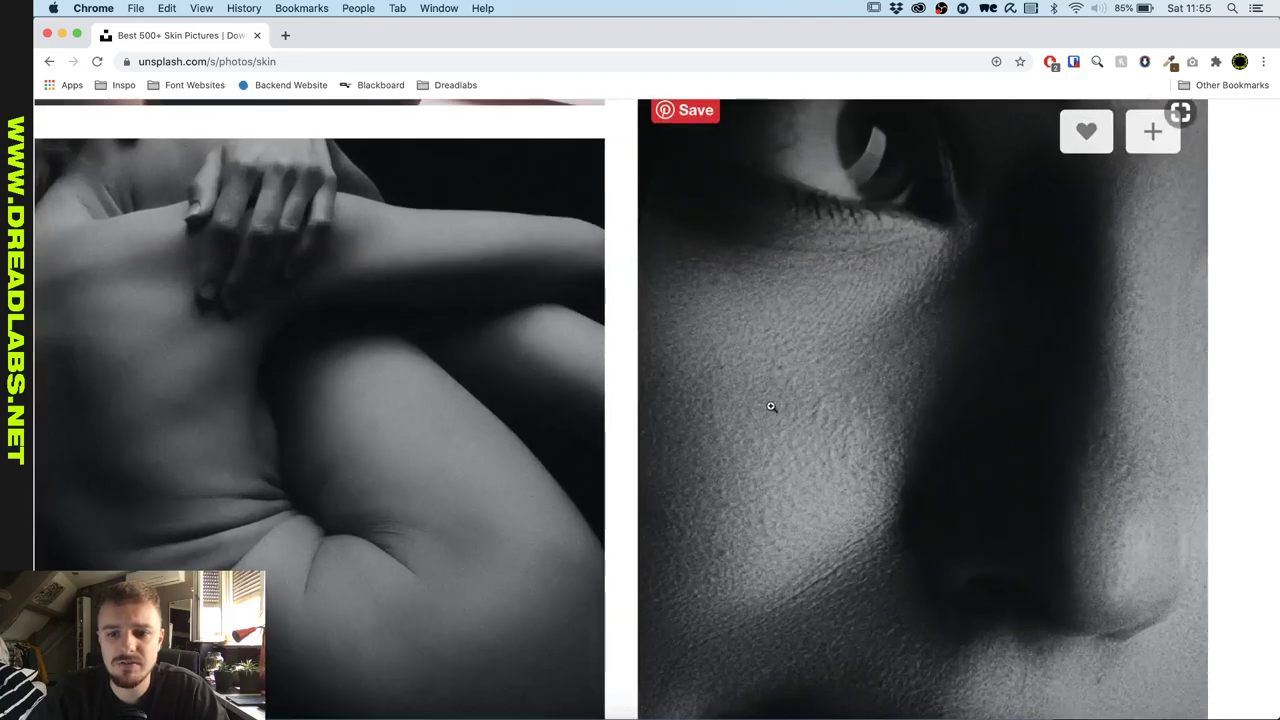
scroll(794, 443, down, 3)
scroll(794, 443, down, 5)
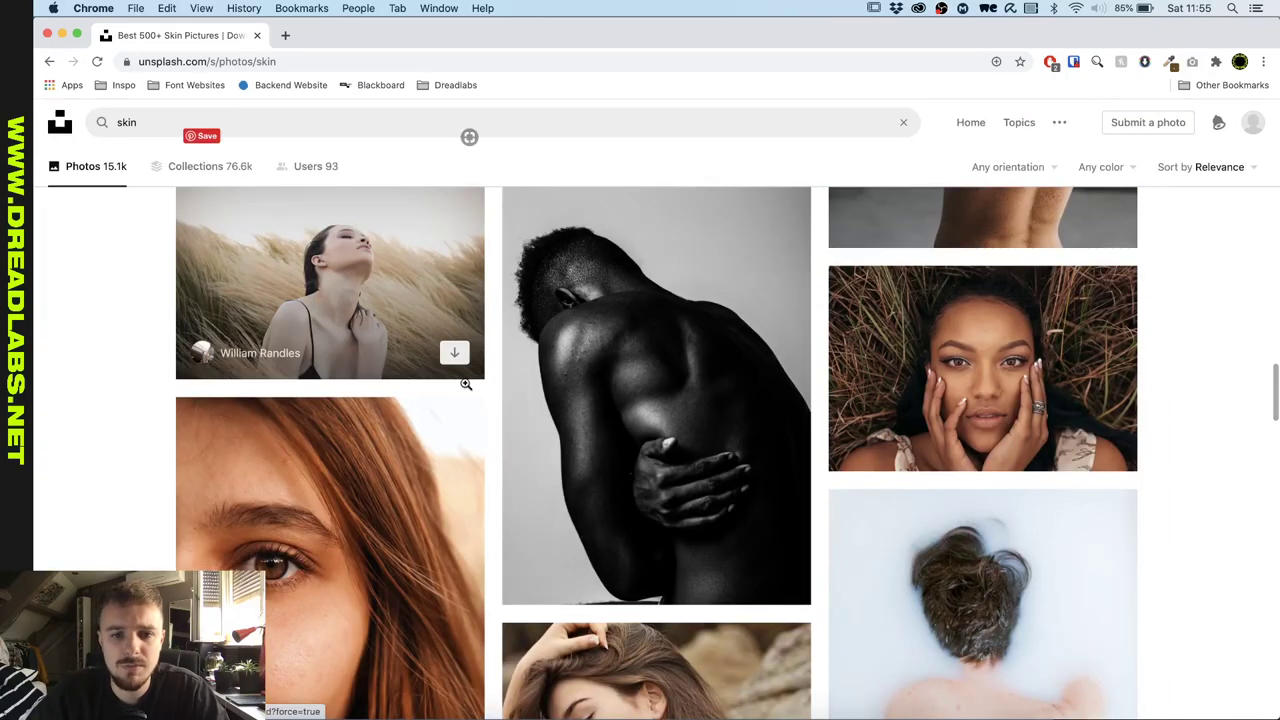
scroll(603, 434, up, 1)
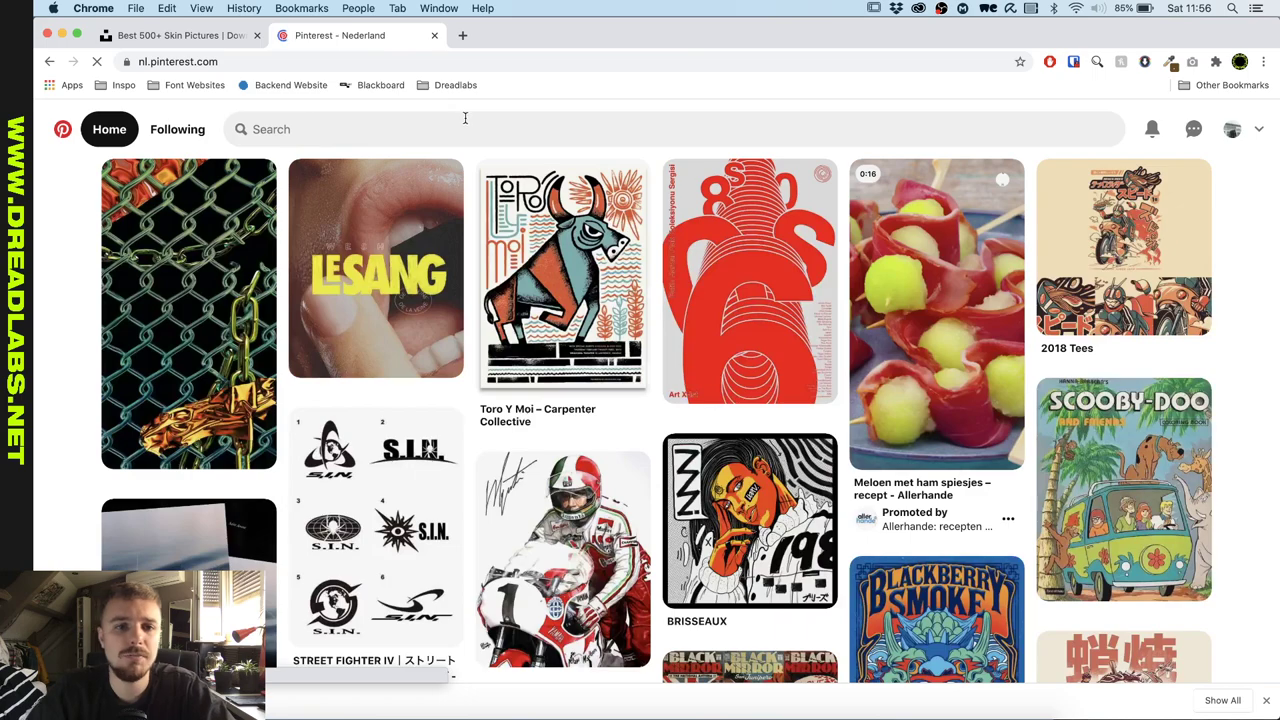
Search Pinterest for "goosebumps album cover".
click(467, 117)
text(goosebumps album cover)
key(Return)
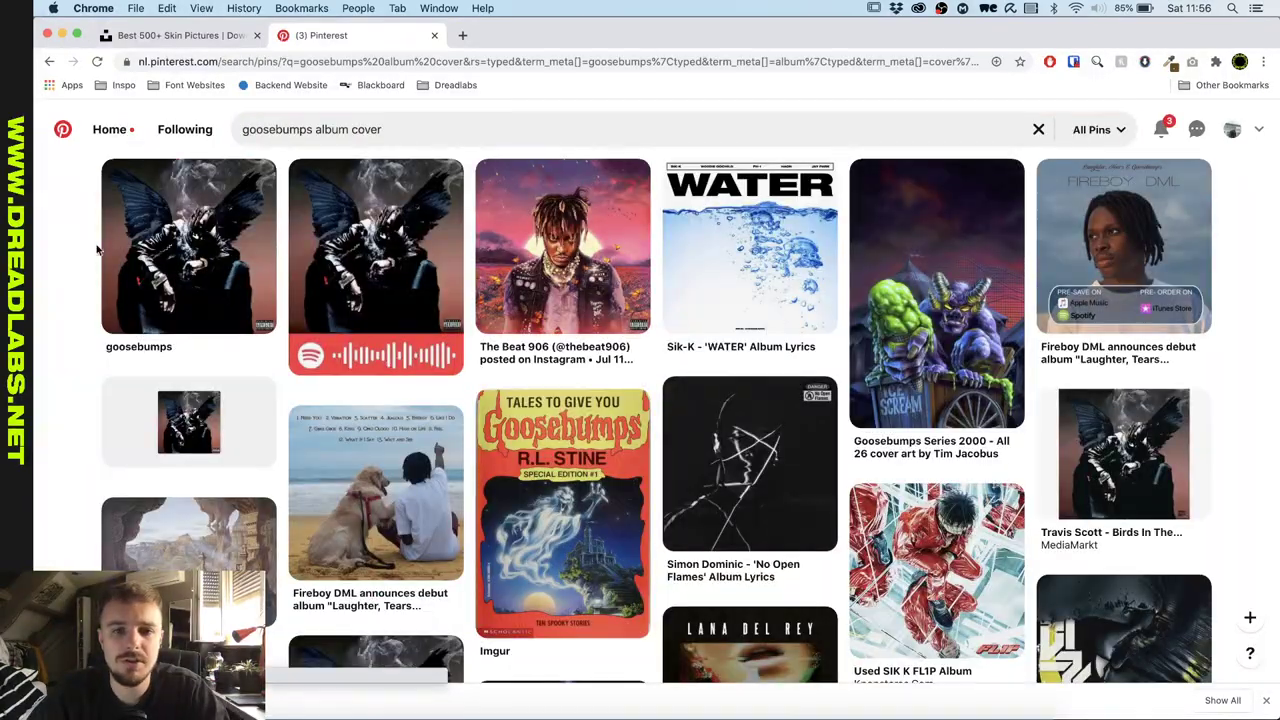
Examine the Goosebumps book and album covers among the Pinterest pins for design inspiration.
scroll(66, 300, down, 1)
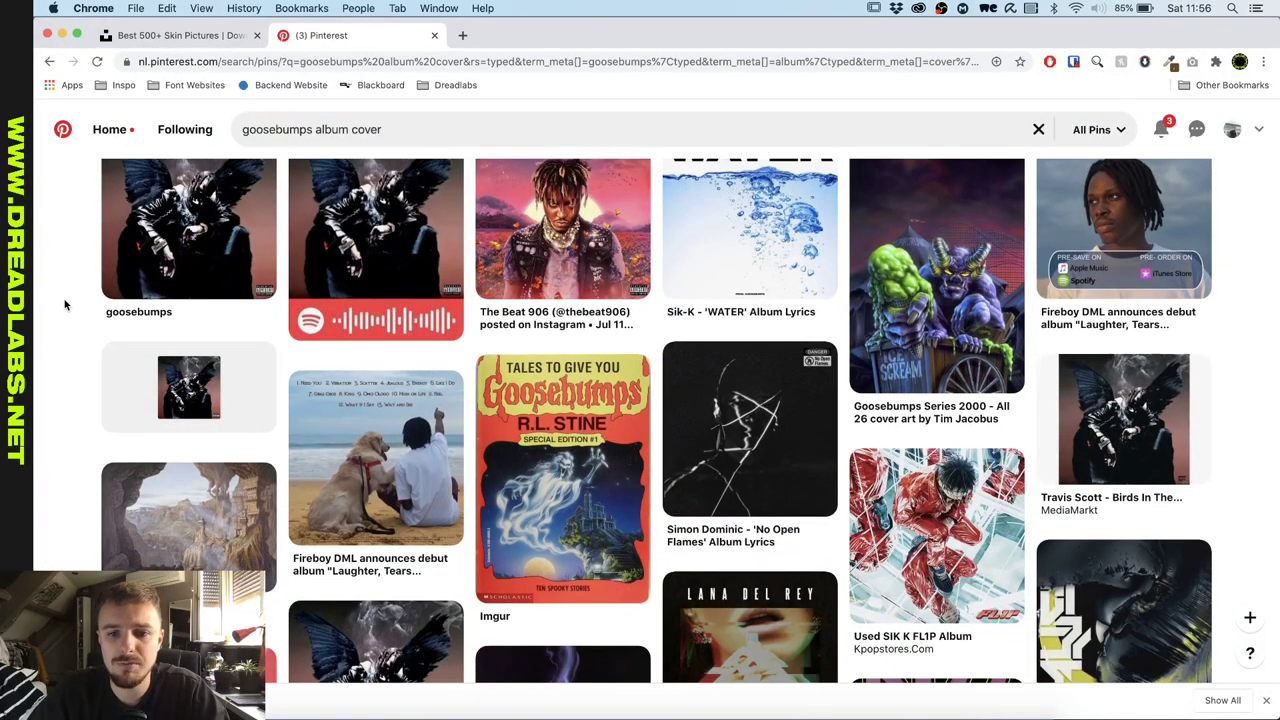
scroll(65, 305, down, 5)
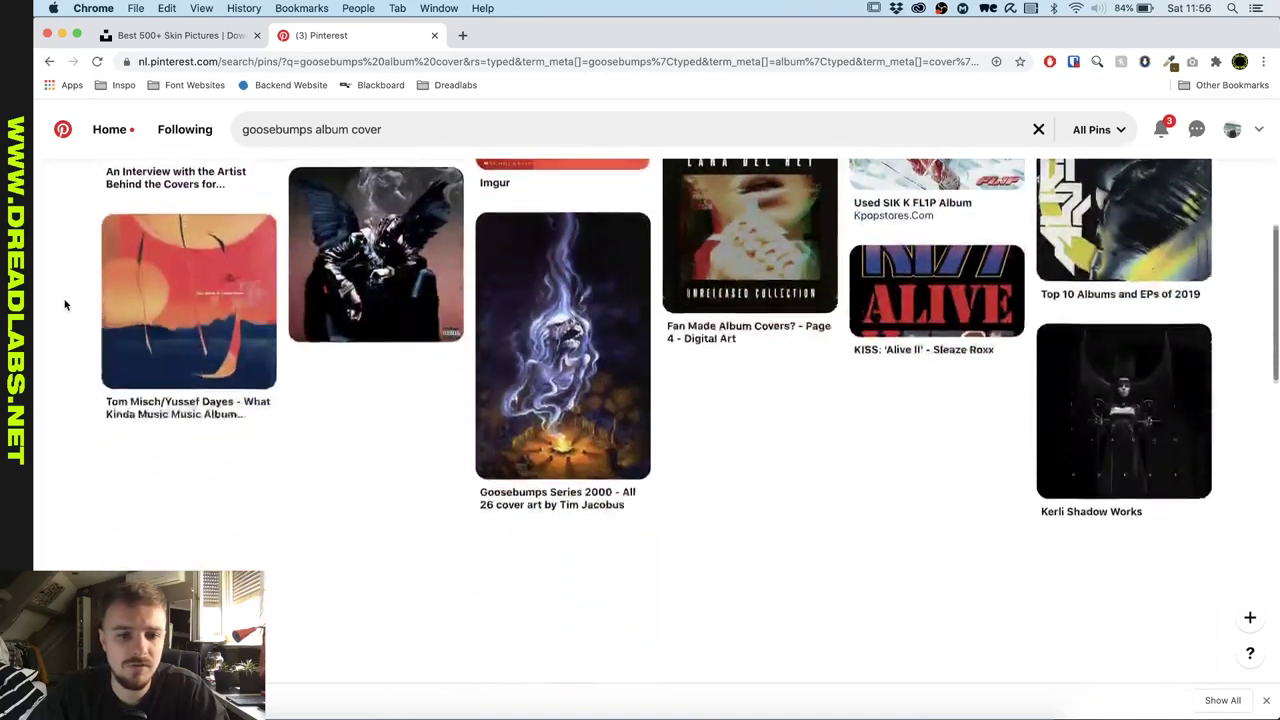
scroll(65, 305, down, 1)
scroll(65, 305, down, 3)
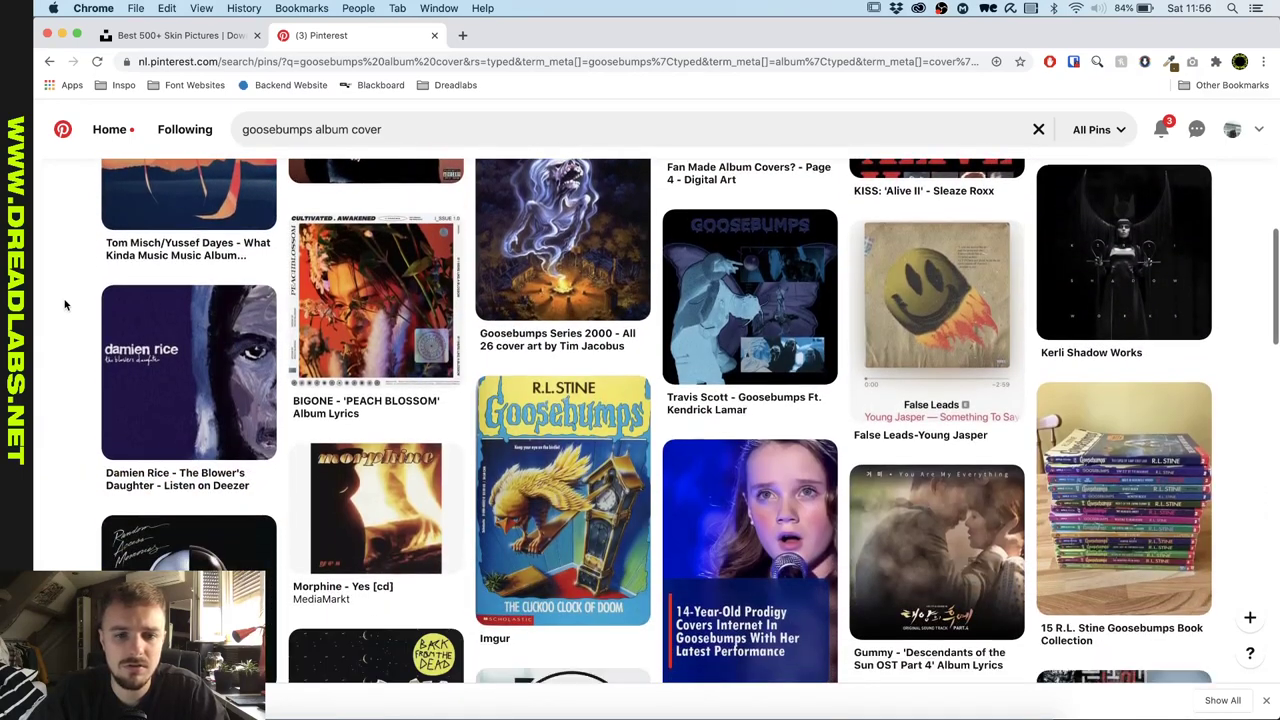
scroll(65, 305, down, 2)
mouse_move(582, 443)
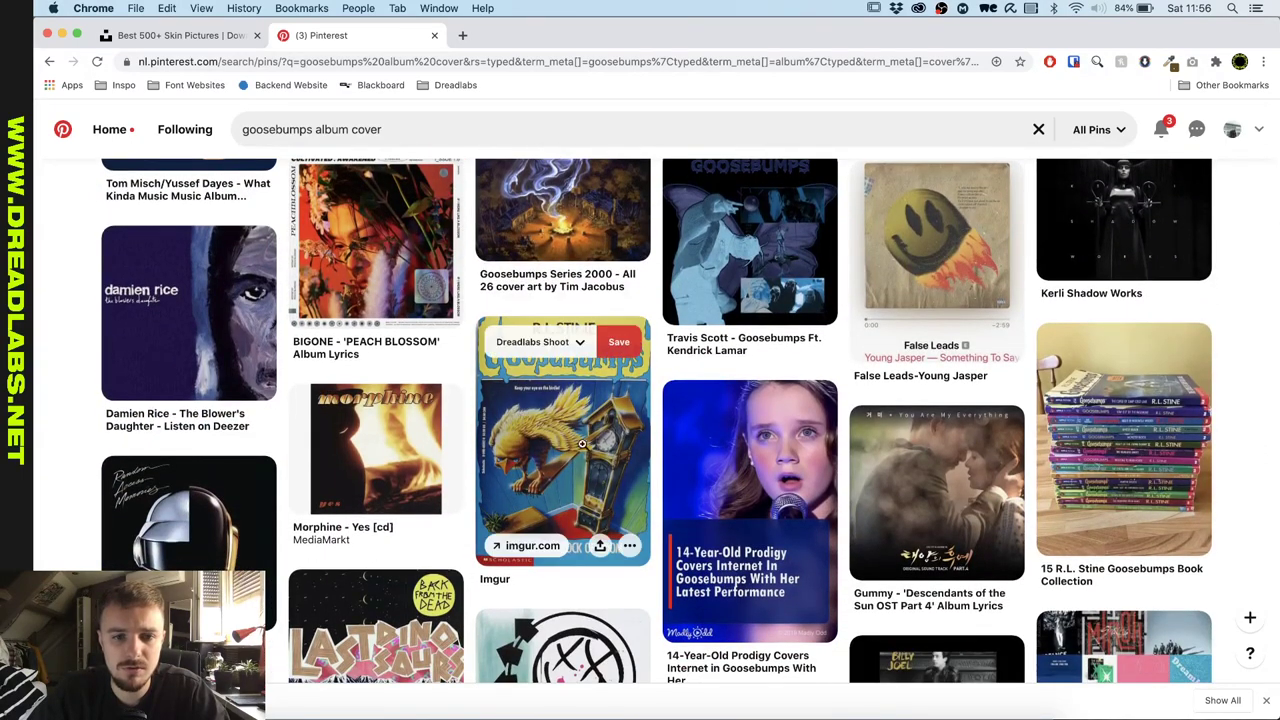
scroll(36, 422, down, 1)
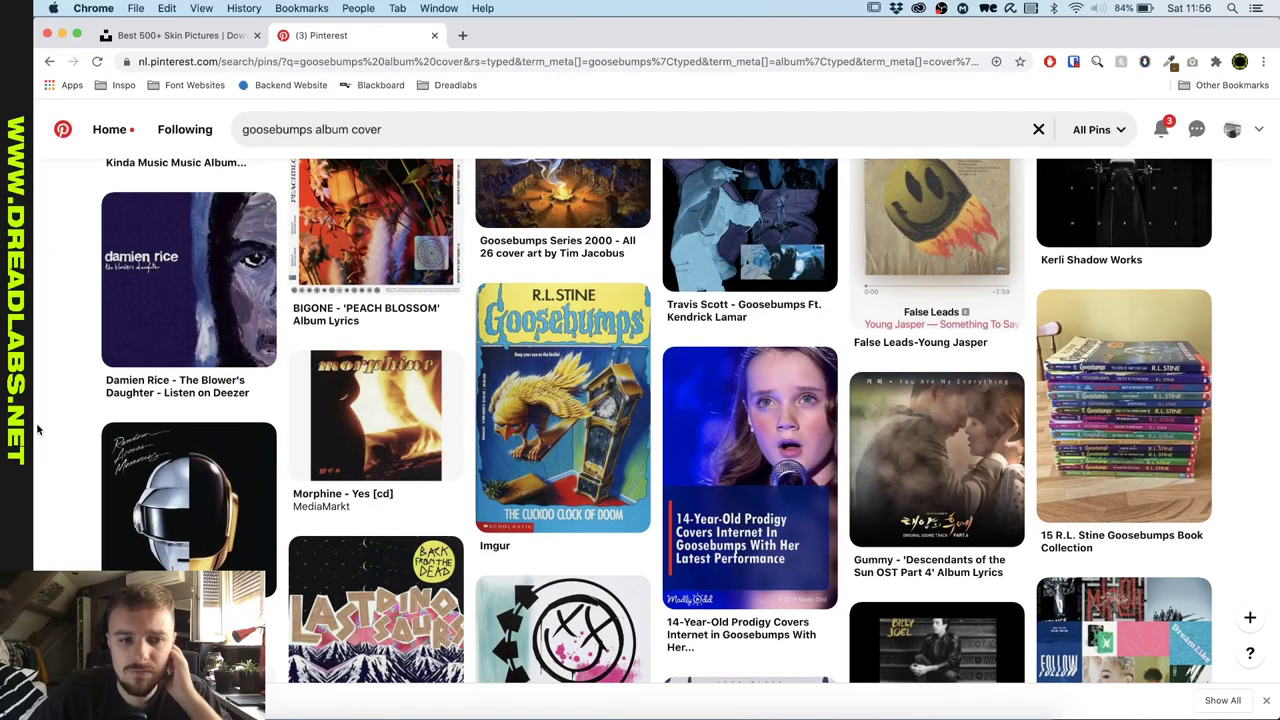
scroll(36, 422, down, 1)
scroll(36, 422, down, 1)
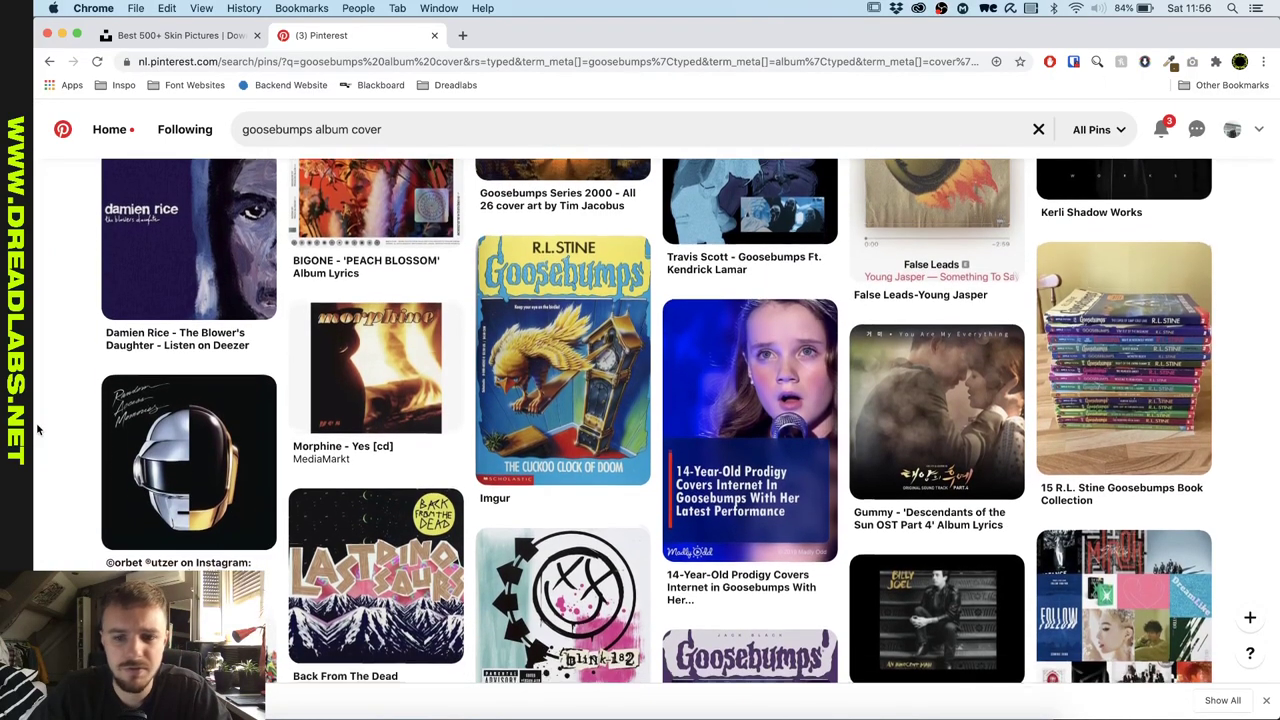
scroll(37, 428, down, 3)
scroll(37, 428, up, 3)
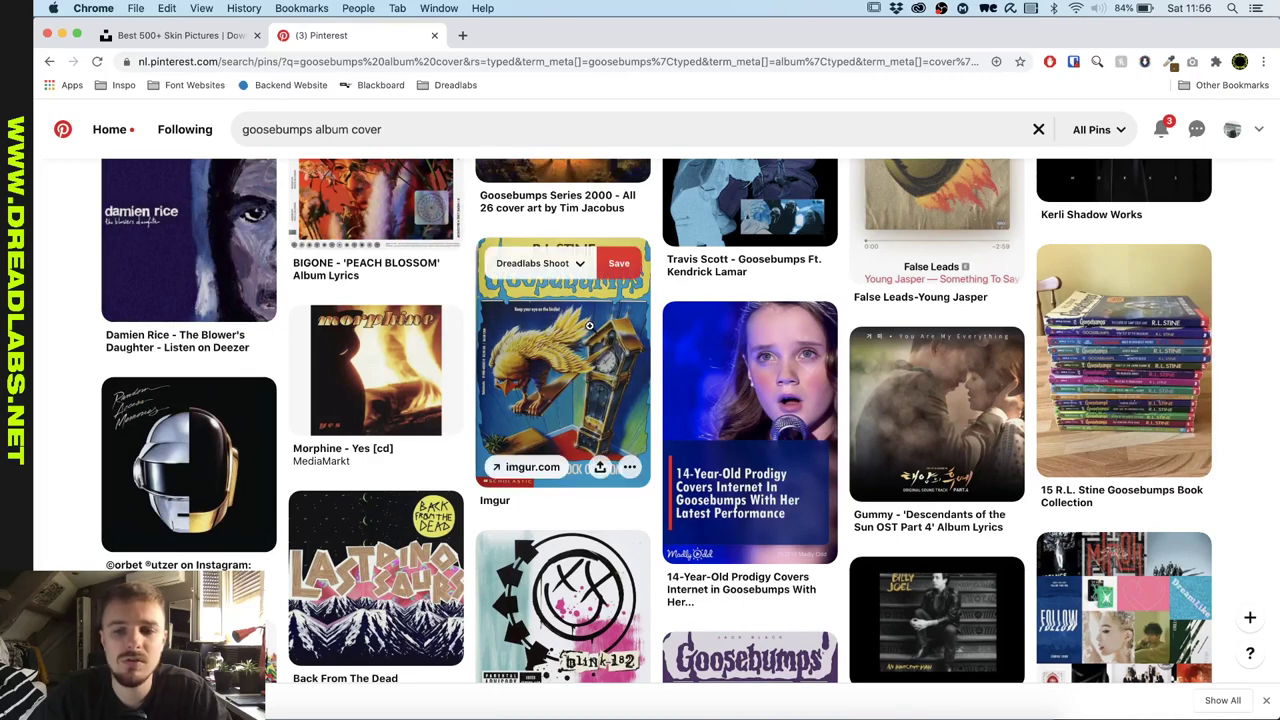
scroll(590, 330, down, 1)
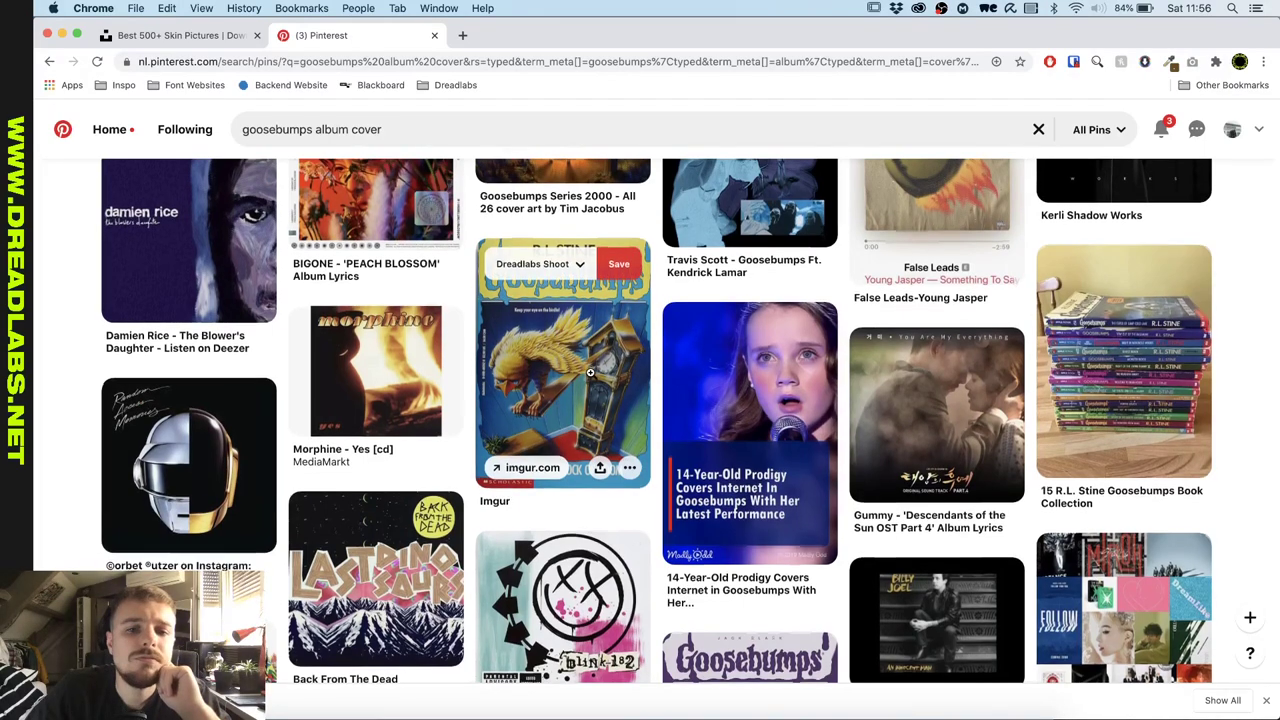
scroll(590, 360, up, 2)
scroll(590, 372, up, 10)
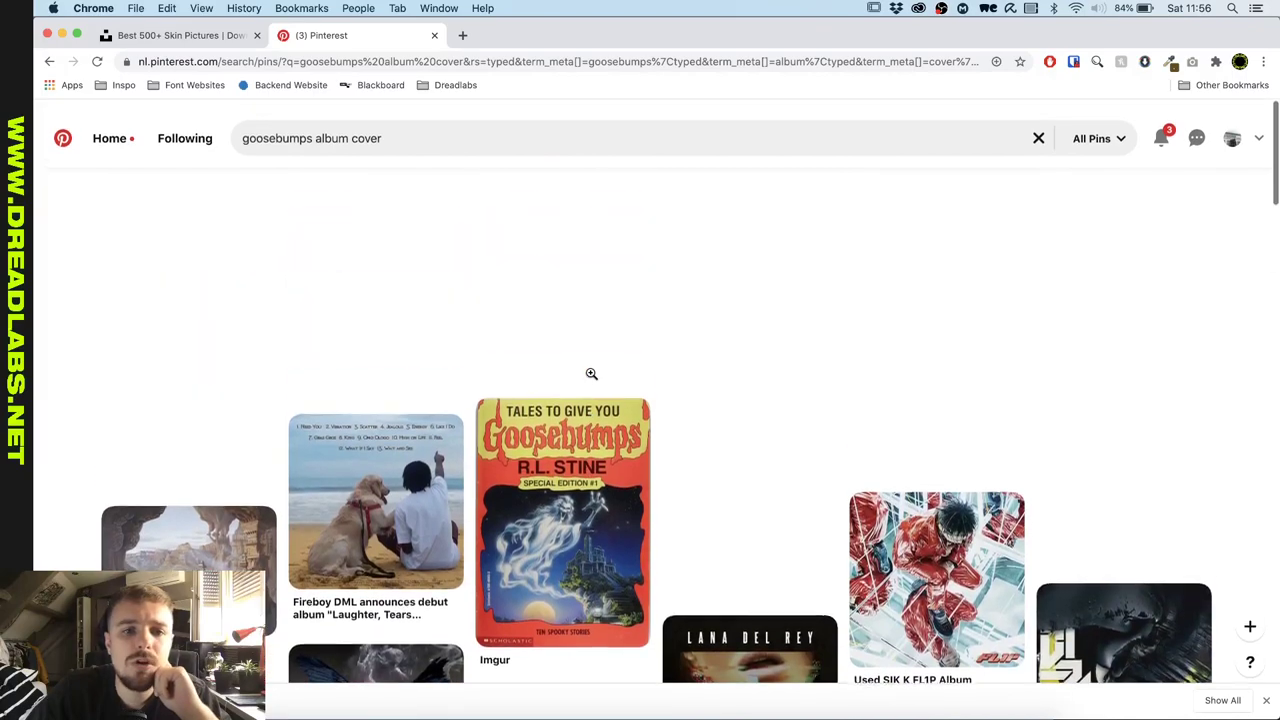
scroll(590, 377, down, 5)
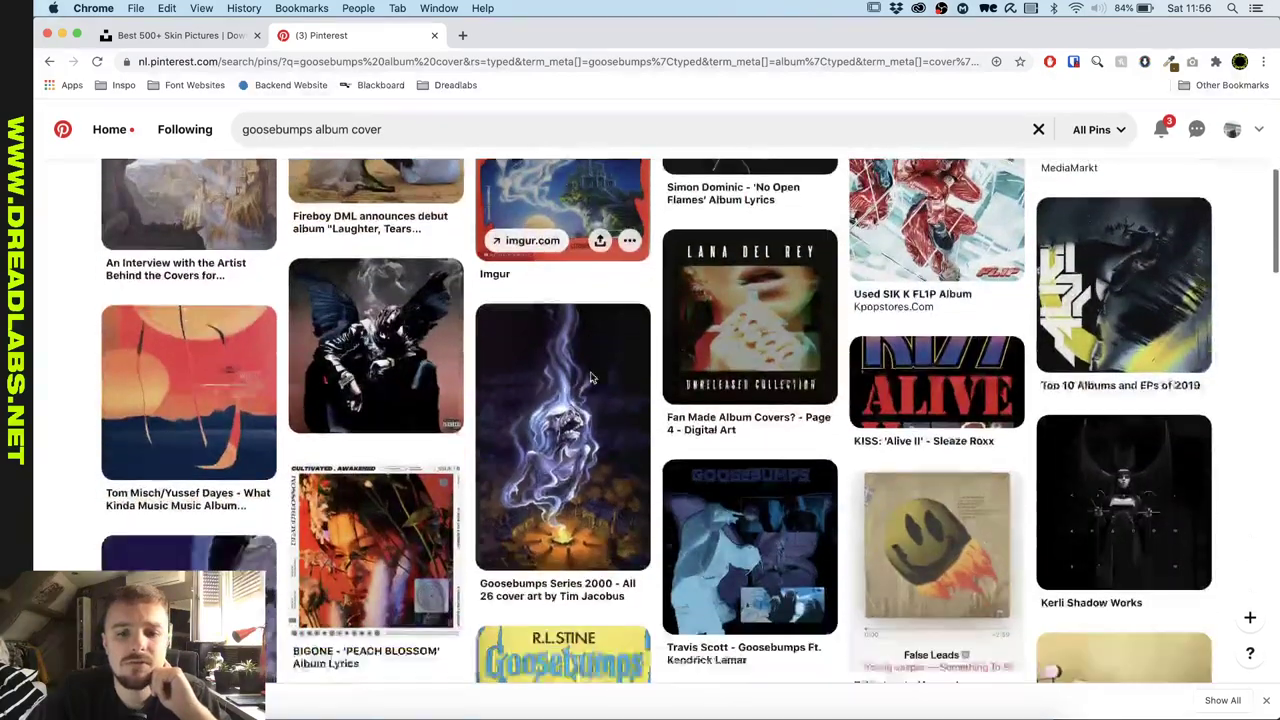
scroll(590, 372, down, 1)
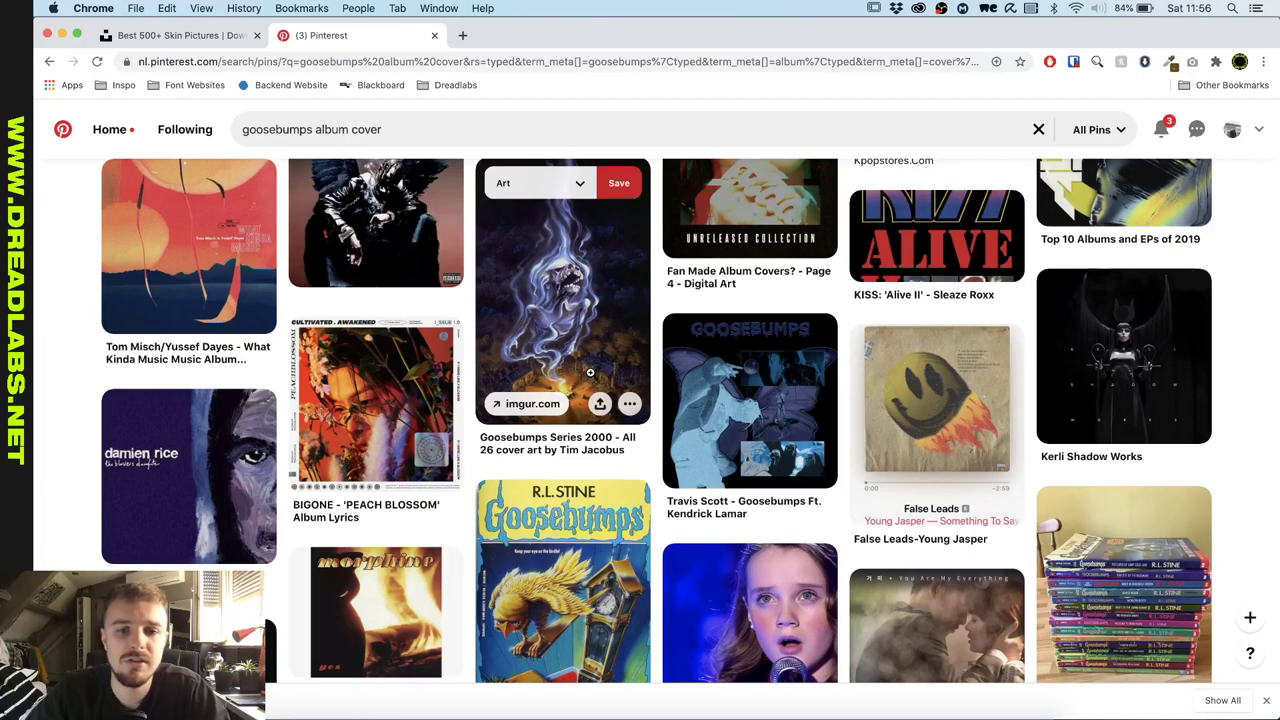
scroll(590, 372, down, 1)
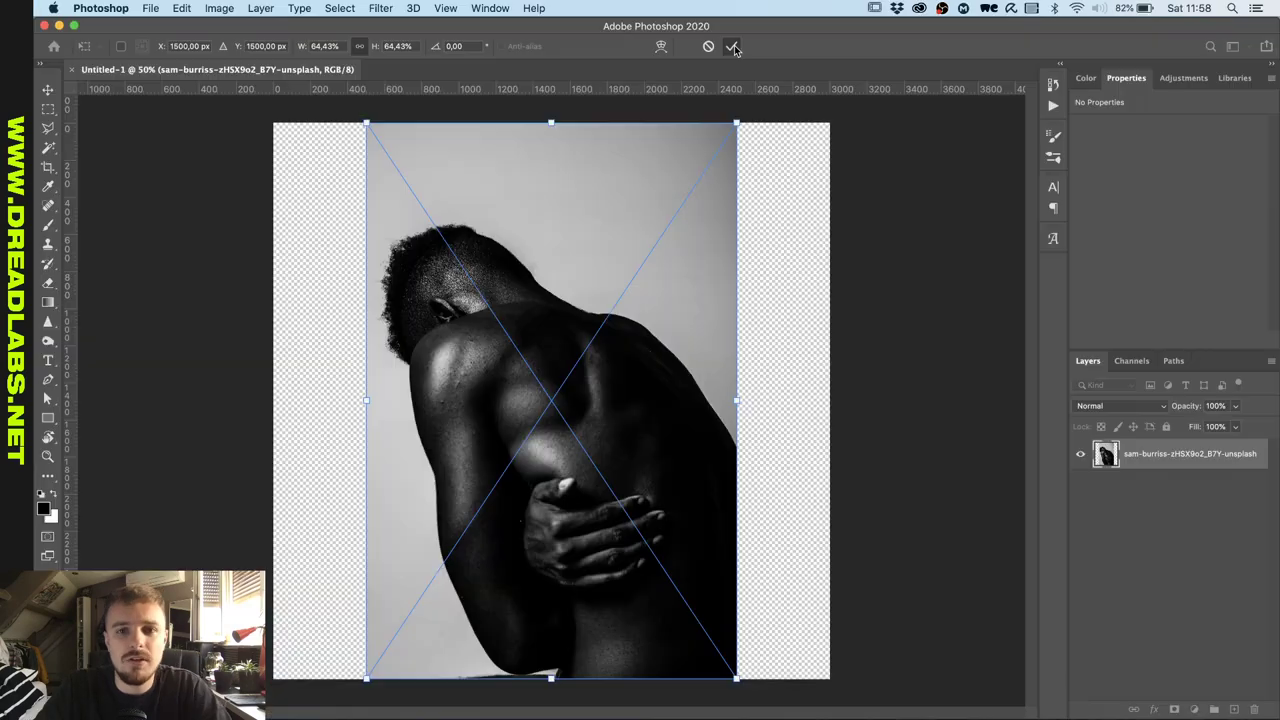
Commit the placement of the black-and-white photo of the man's back on the canvas.
key(Return)
key(super+equal)
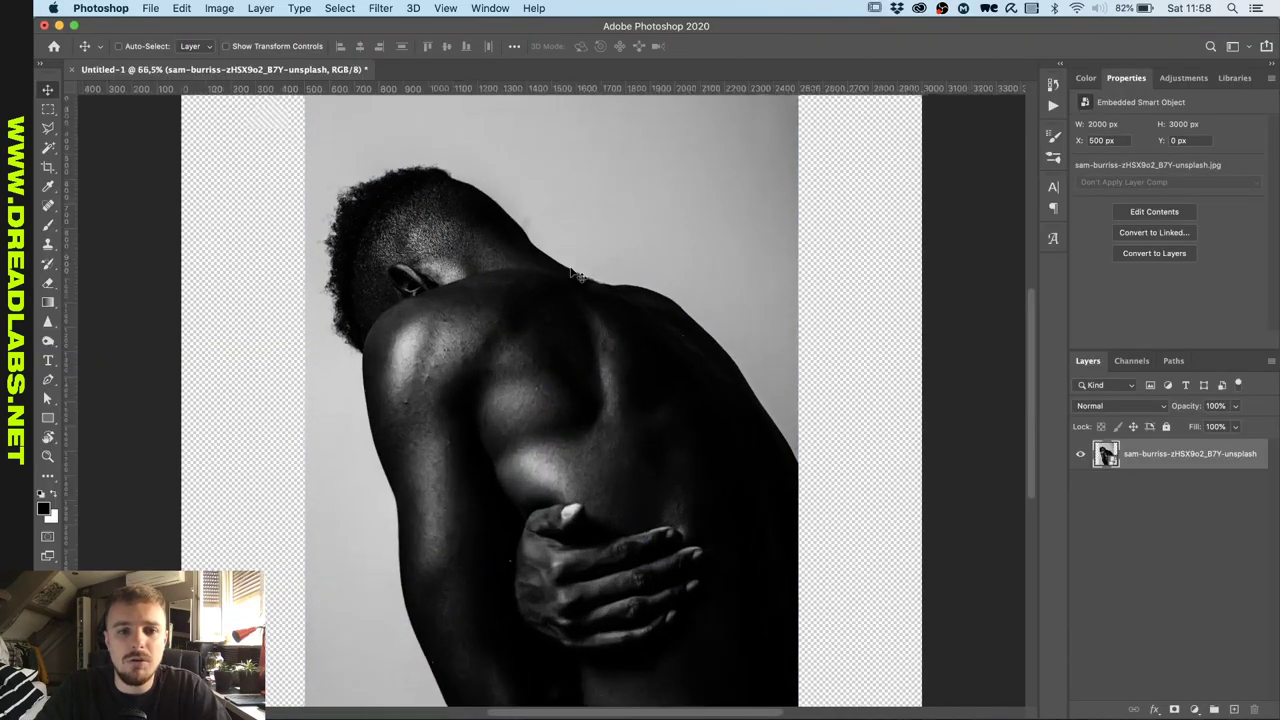
key(super+0)
key(super+equal)
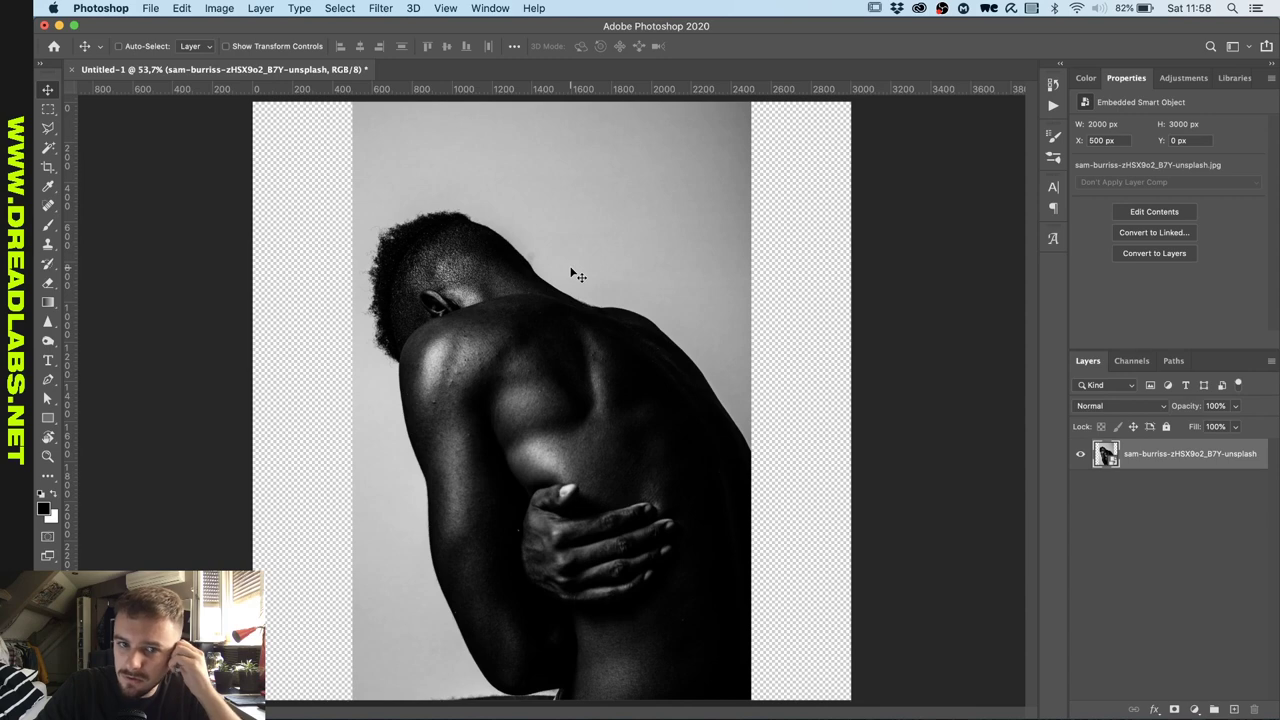
Open the photo layer in Select and Mask and run Select Subject on the man, discarding any current selection.
click(339, 8)
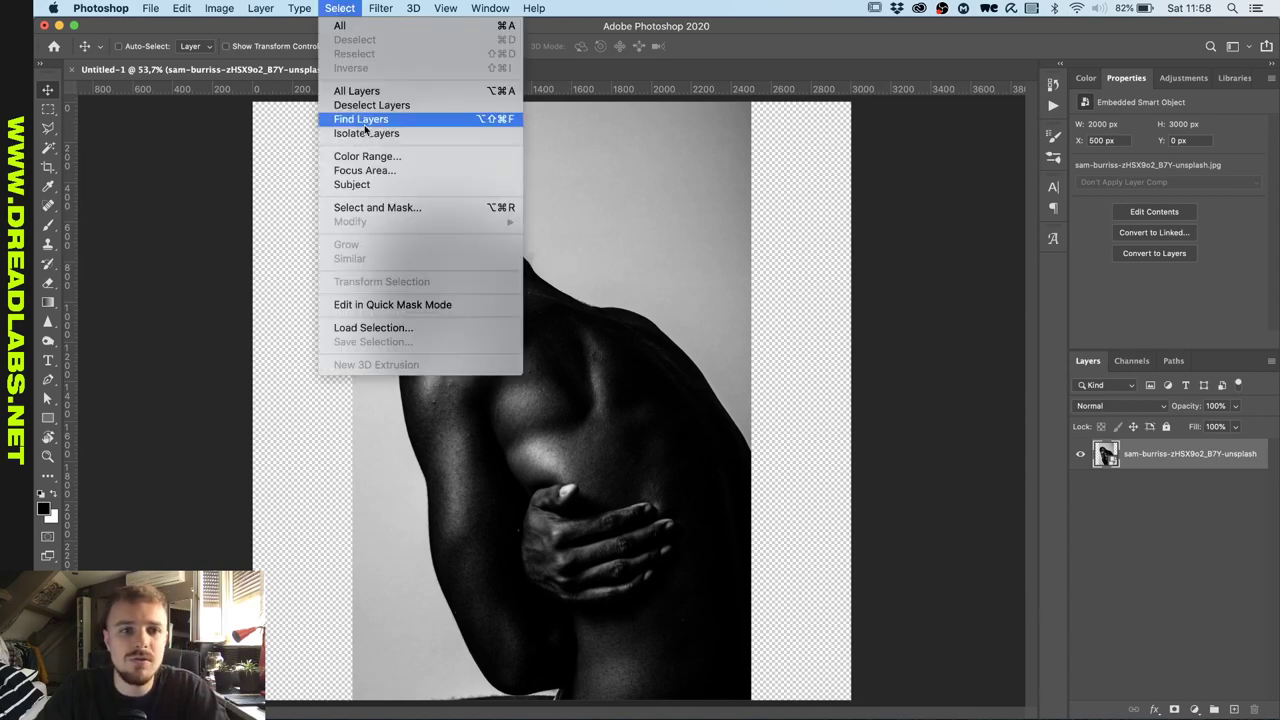
click(361, 213)
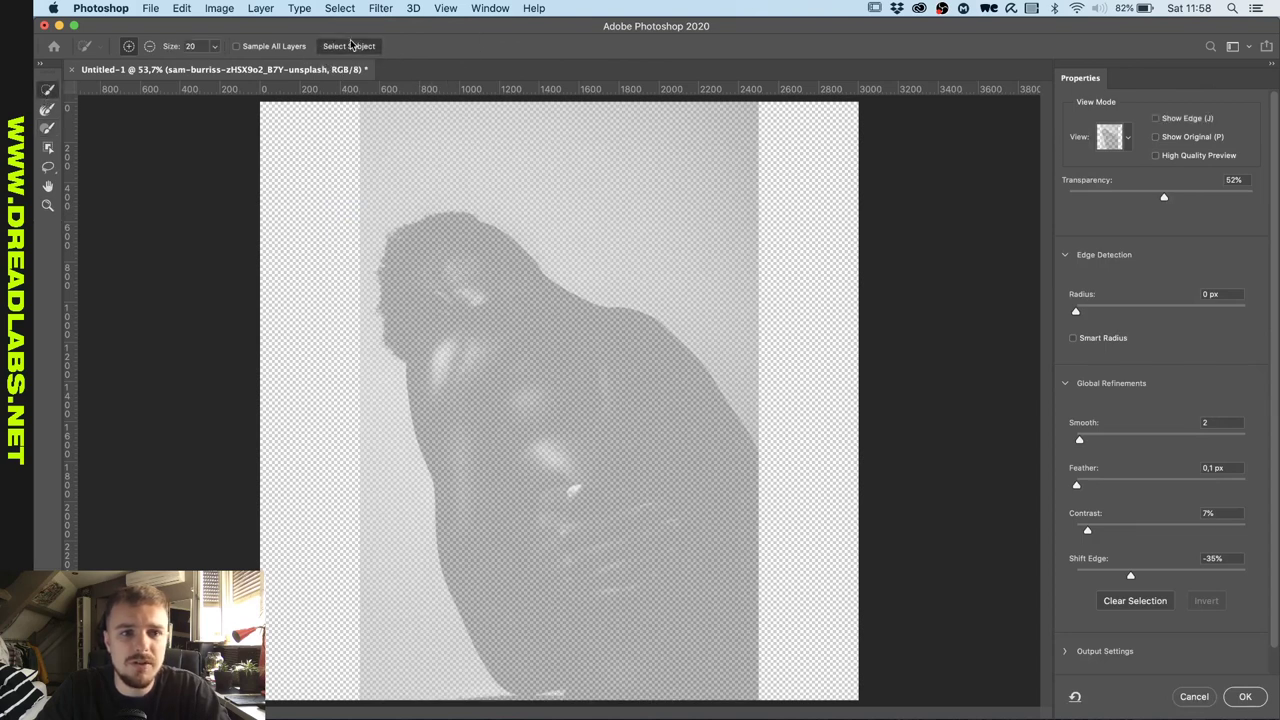
click(349, 46)
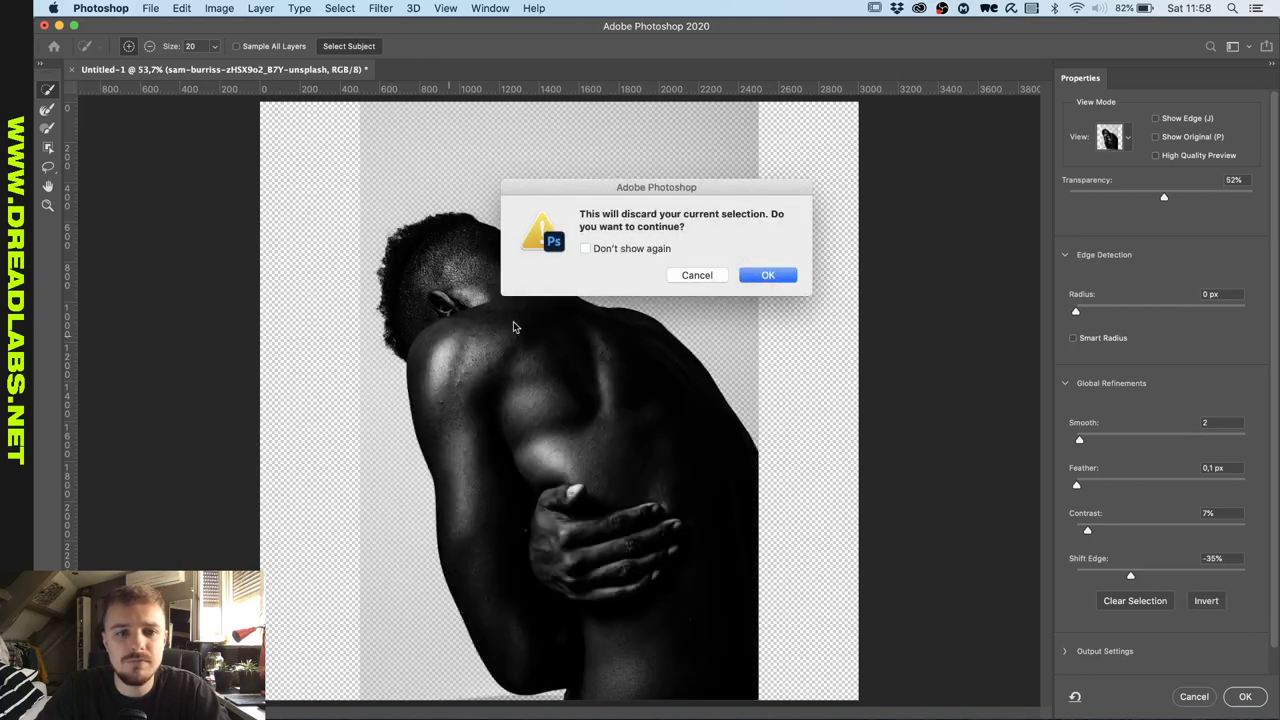
click(758, 277)
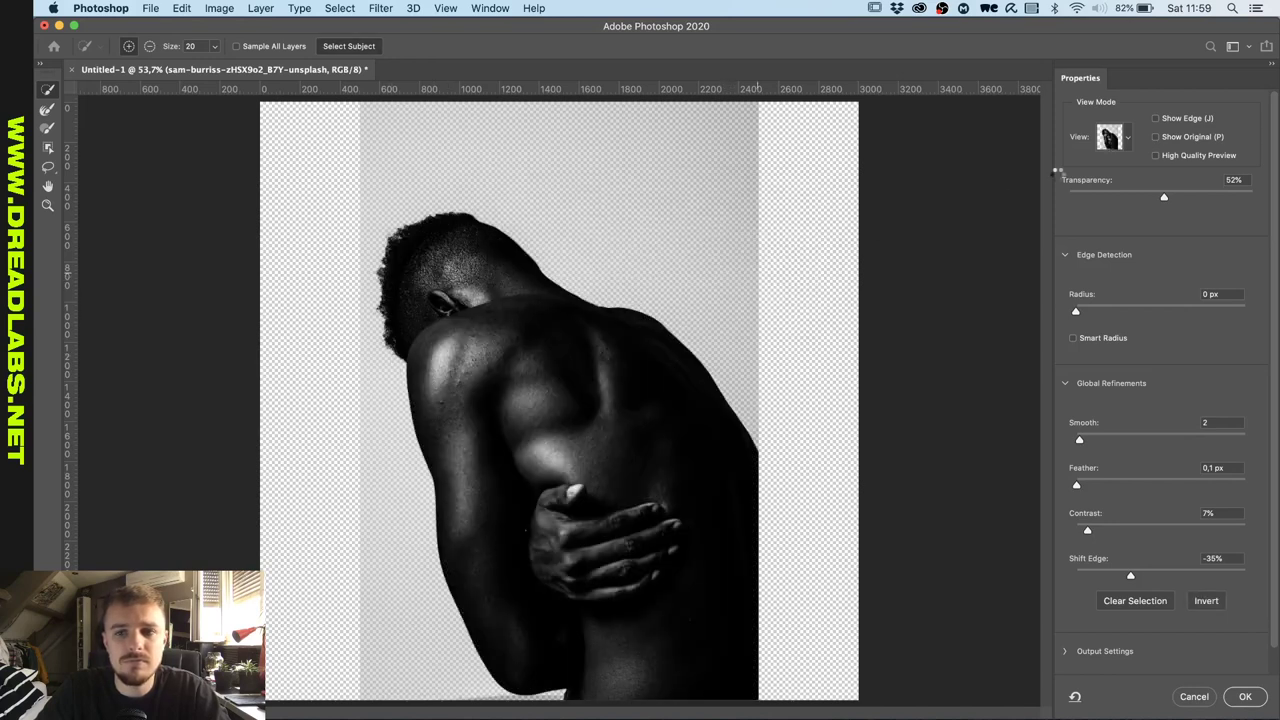
Set the selection's view mode to Overlay to inspect the hair edge at the back of the head.
click(1122, 147)
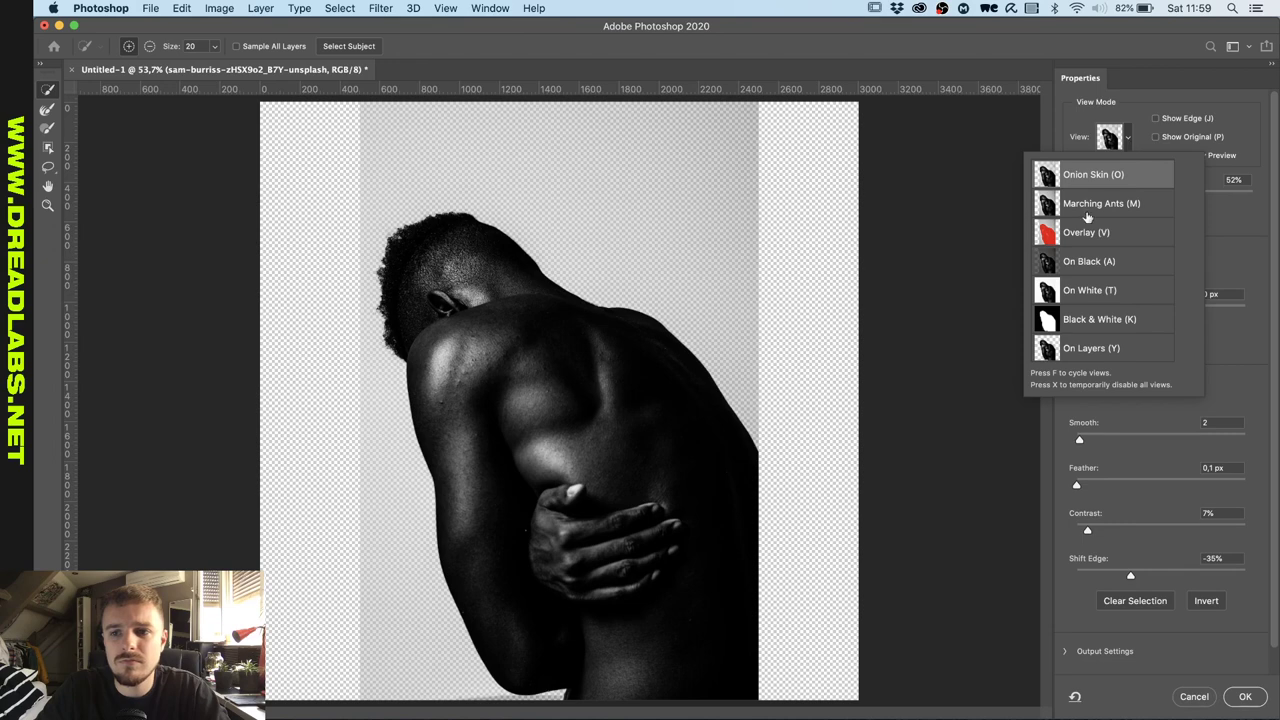
scroll(365, 189, up, 10)
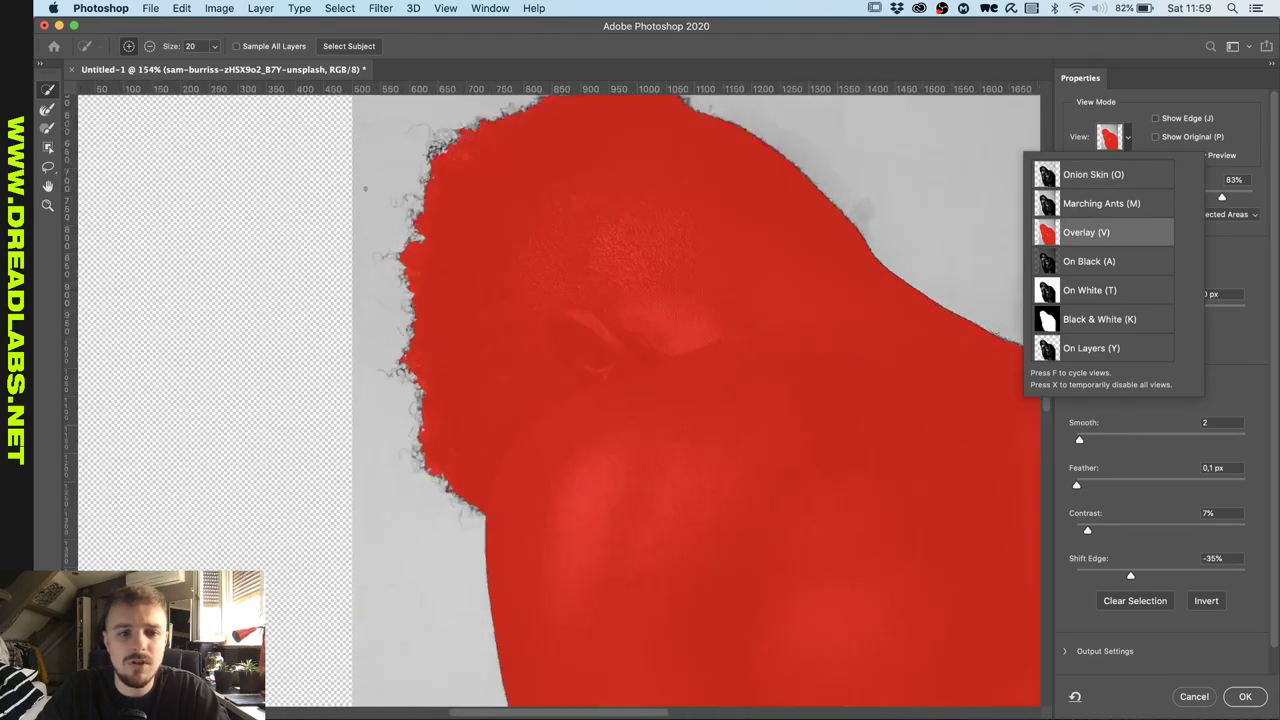
scroll(268, 194, left, 2)
scroll(268, 194, up, 1)
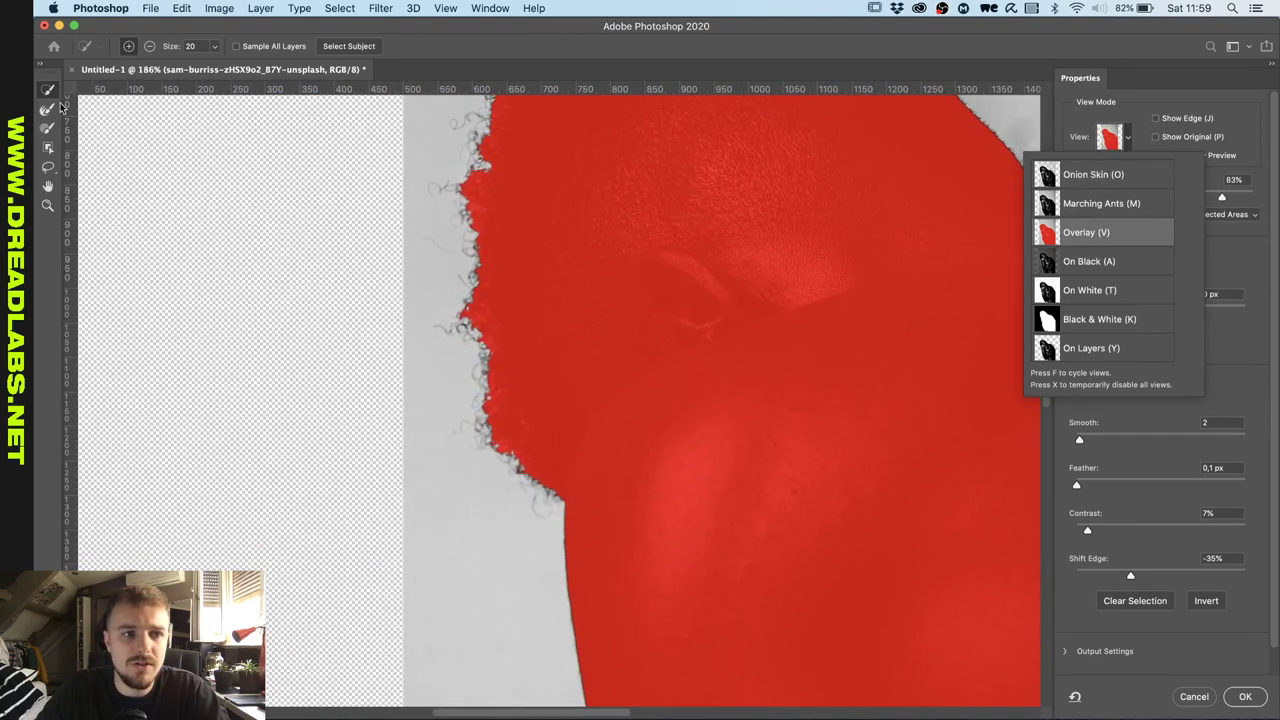
Brush over the curly hair edge around the man's head with the Refine Edge Brush at size 25.
click(48, 109)
scroll(495, 430, up, 2)
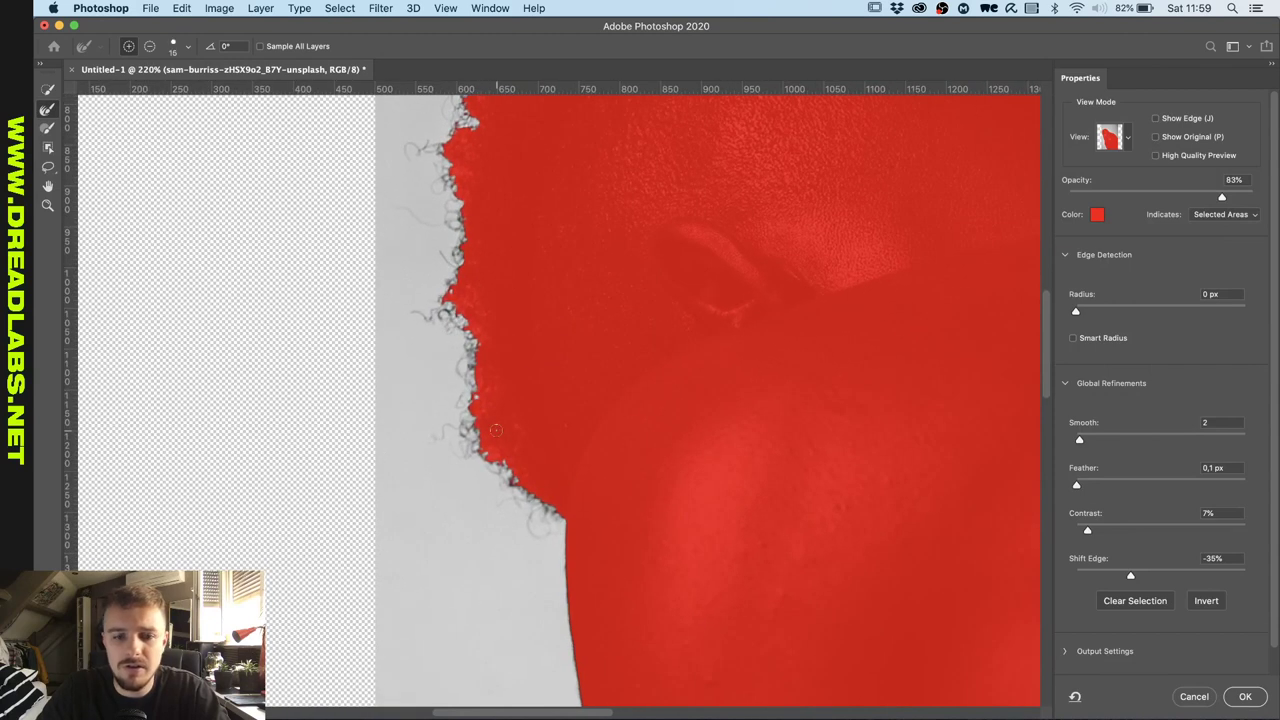
key(bracketright)
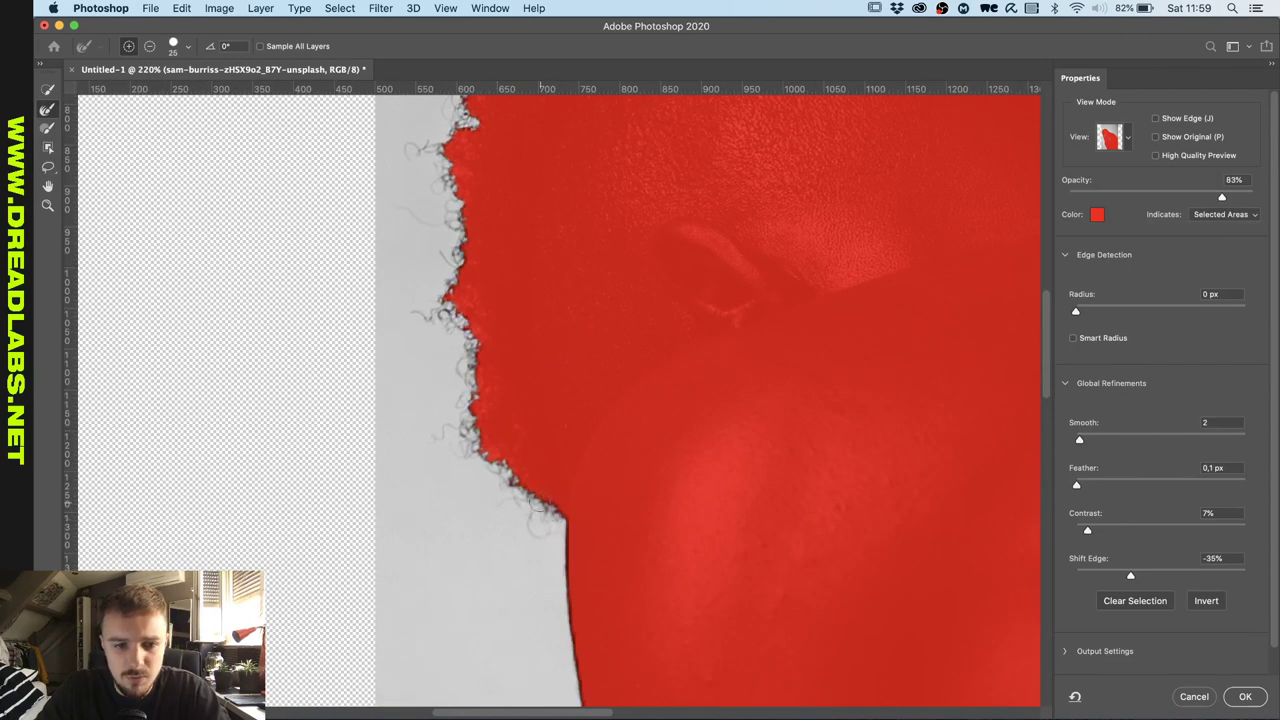
scroll(449, 224, up, 3)
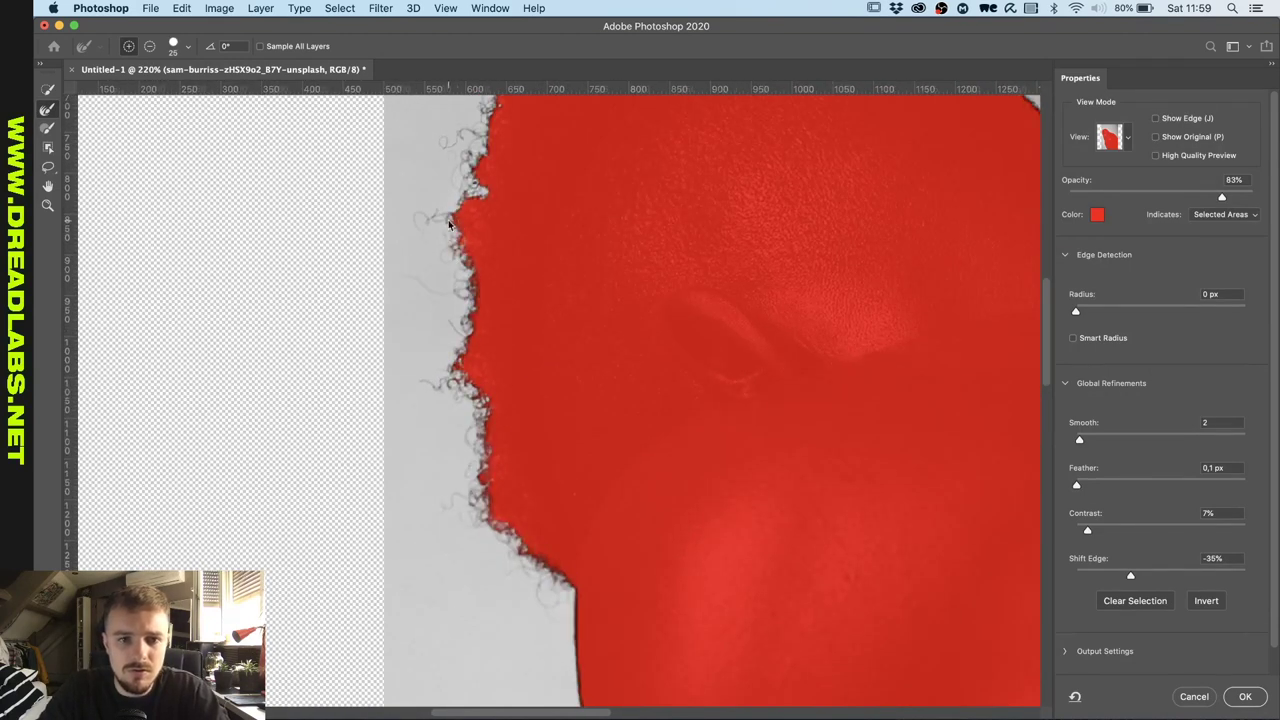
scroll(449, 224, up, 4)
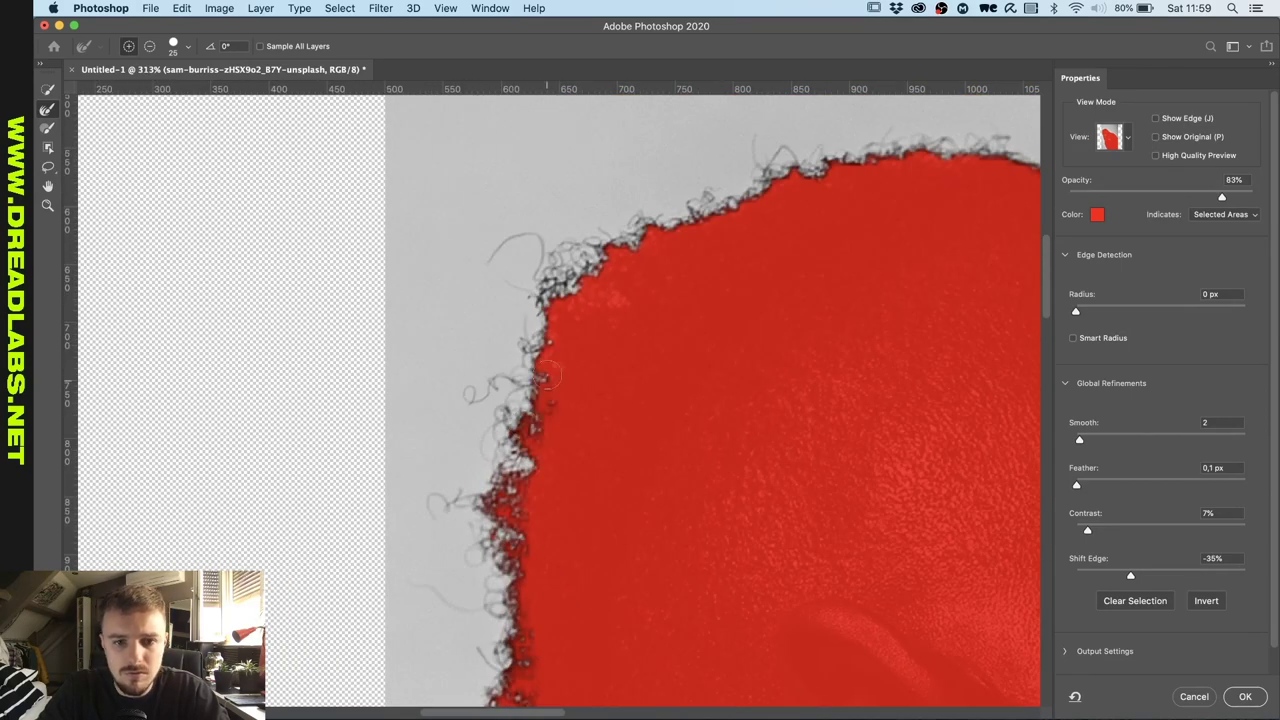
drag(548, 375, 598, 292)
scroll(508, 323, down, 4)
drag(508, 323, 750, 225)
scroll(800, 225, right, 8)
scroll(800, 400, down, 10)
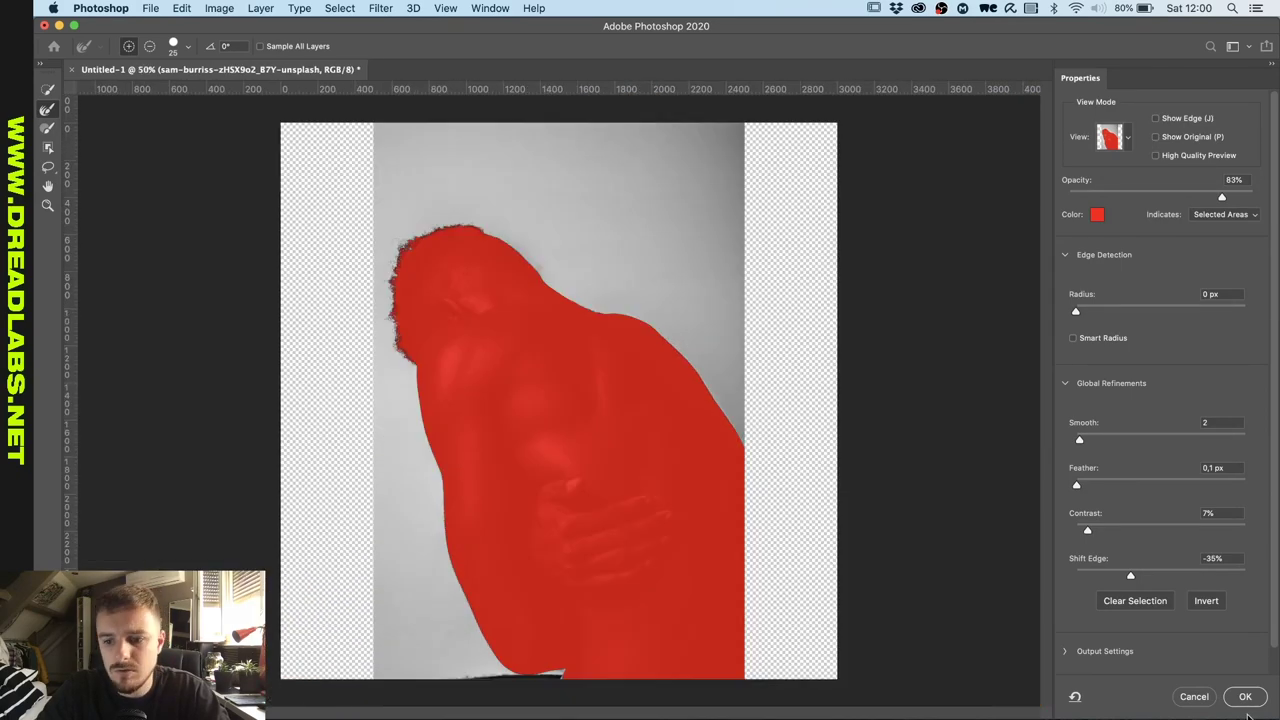
Accept the refined selection and add it as a layer mask that removes the grey background around the man.
click(1245, 700)
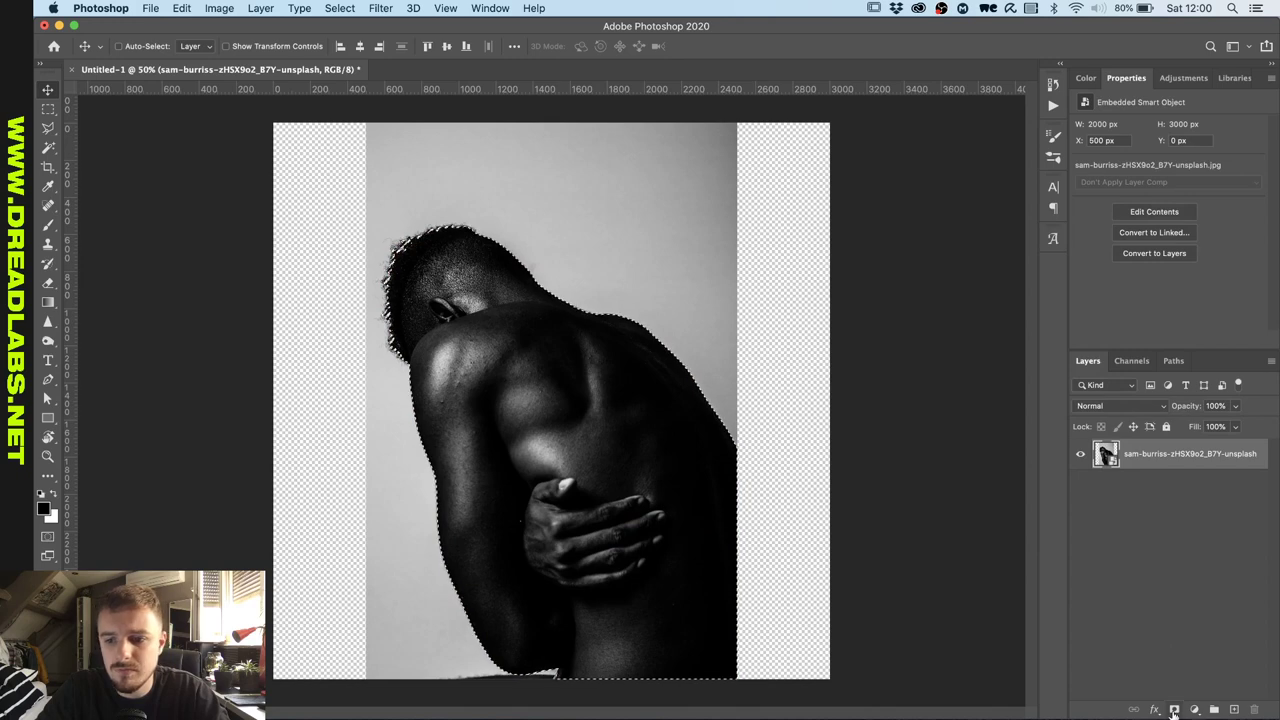
click(1174, 709)
scroll(783, 491, up, 2)
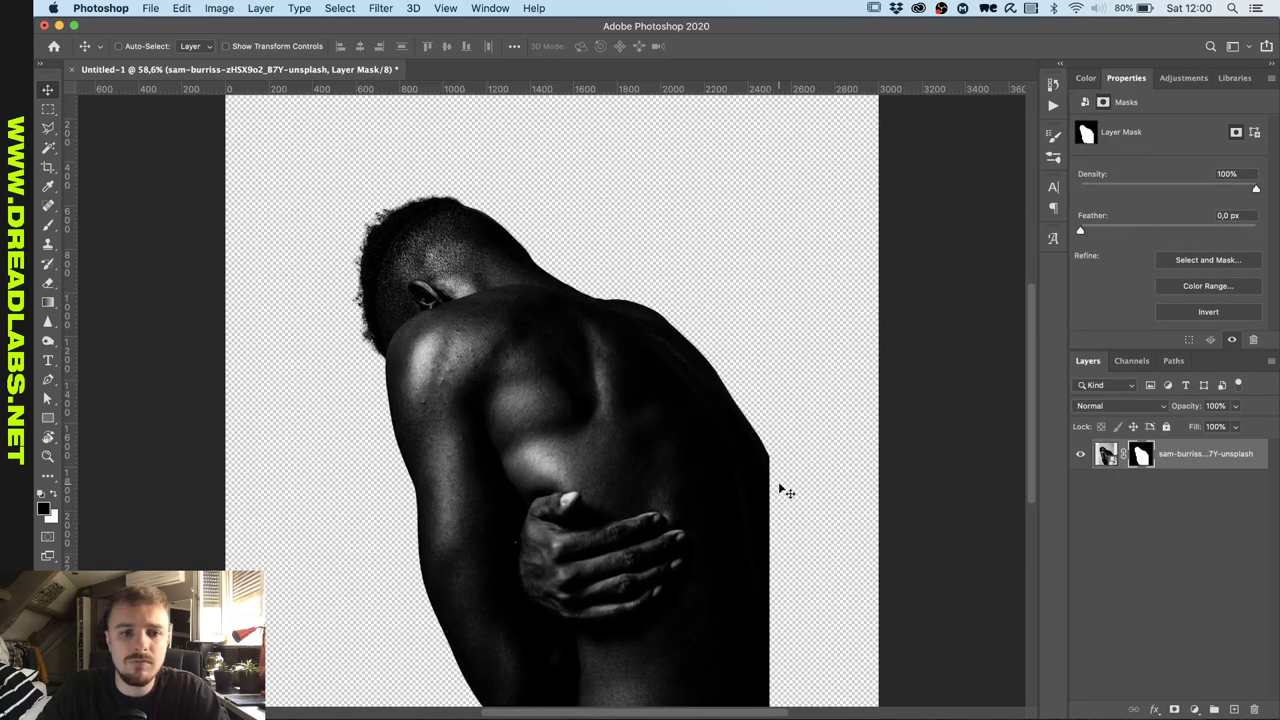
scroll(783, 491, up, 3)
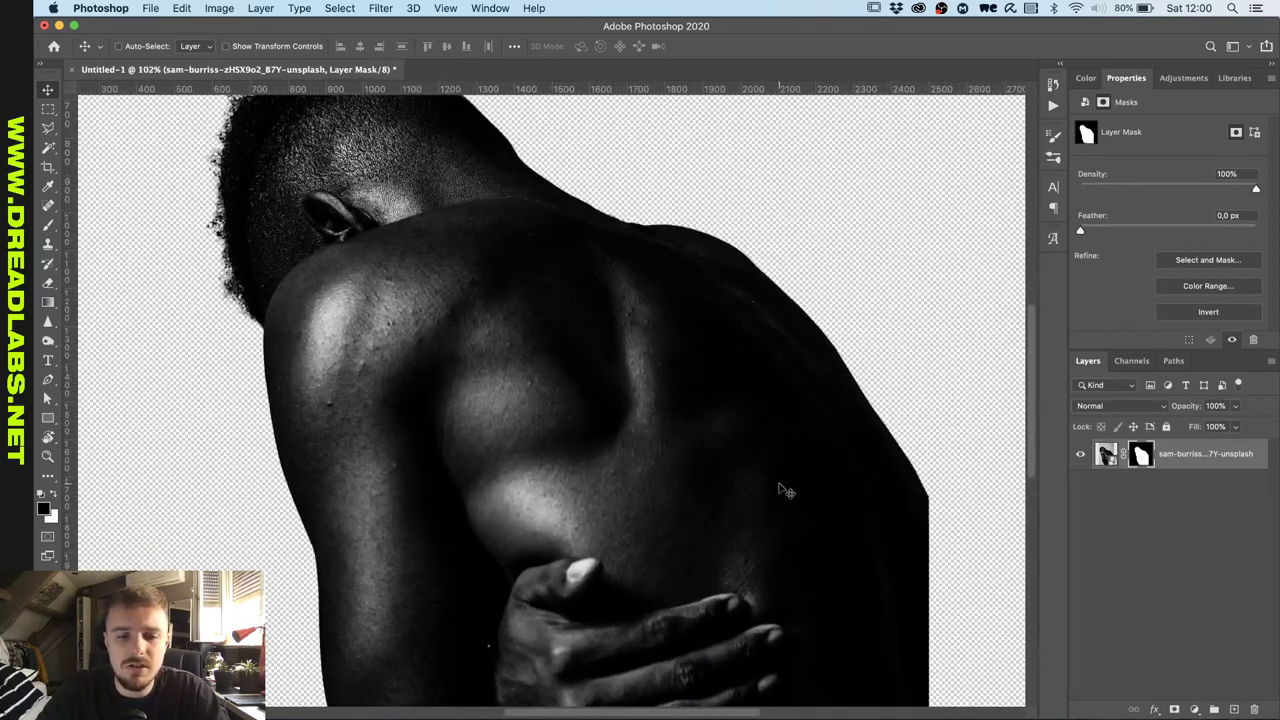
scroll(783, 491, down, 4)
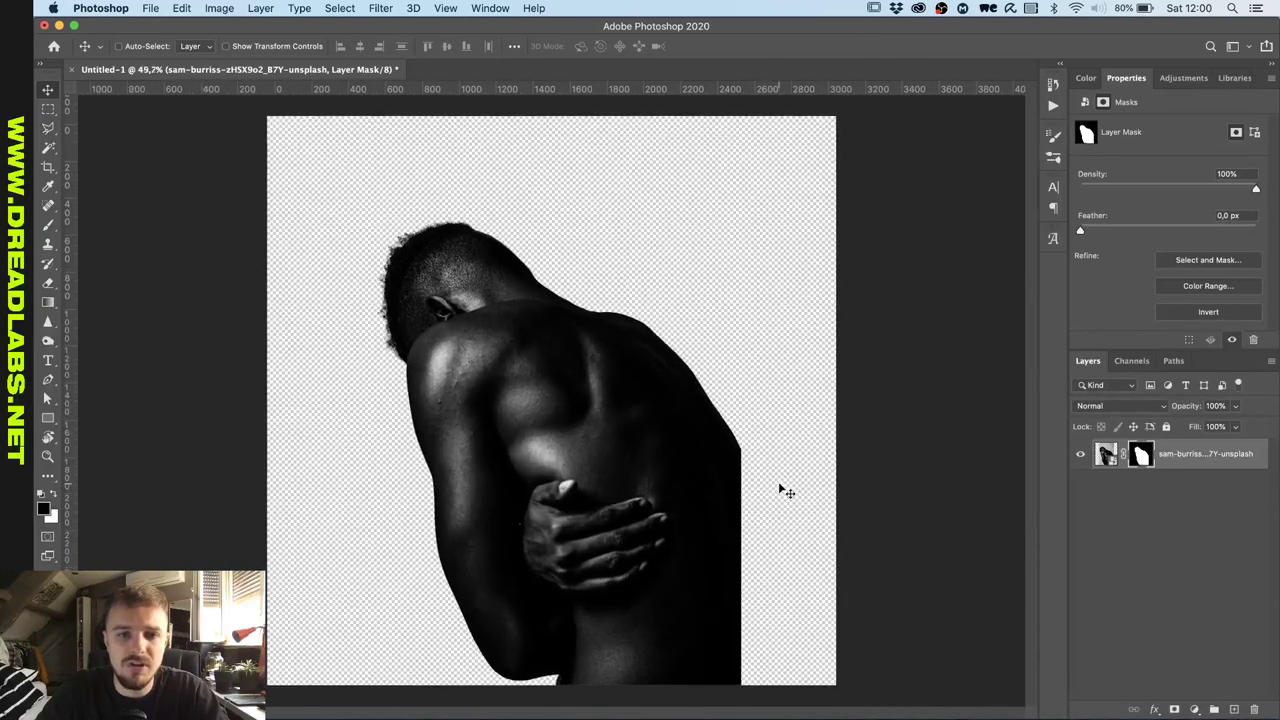
scroll(783, 491, up, 1)
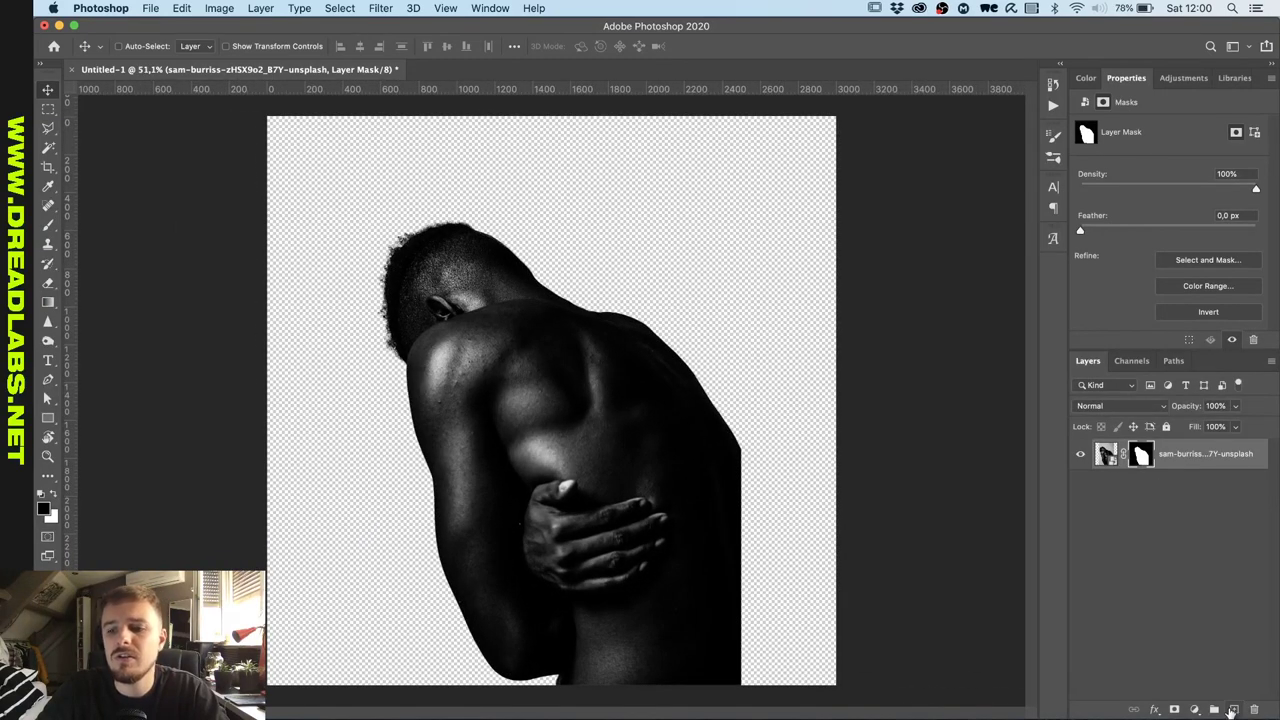
Rename the cutout layer as "Model" and move the man flush against the canvas's right edge.
click(1184, 454)
double_click(1184, 454)
text(Model)
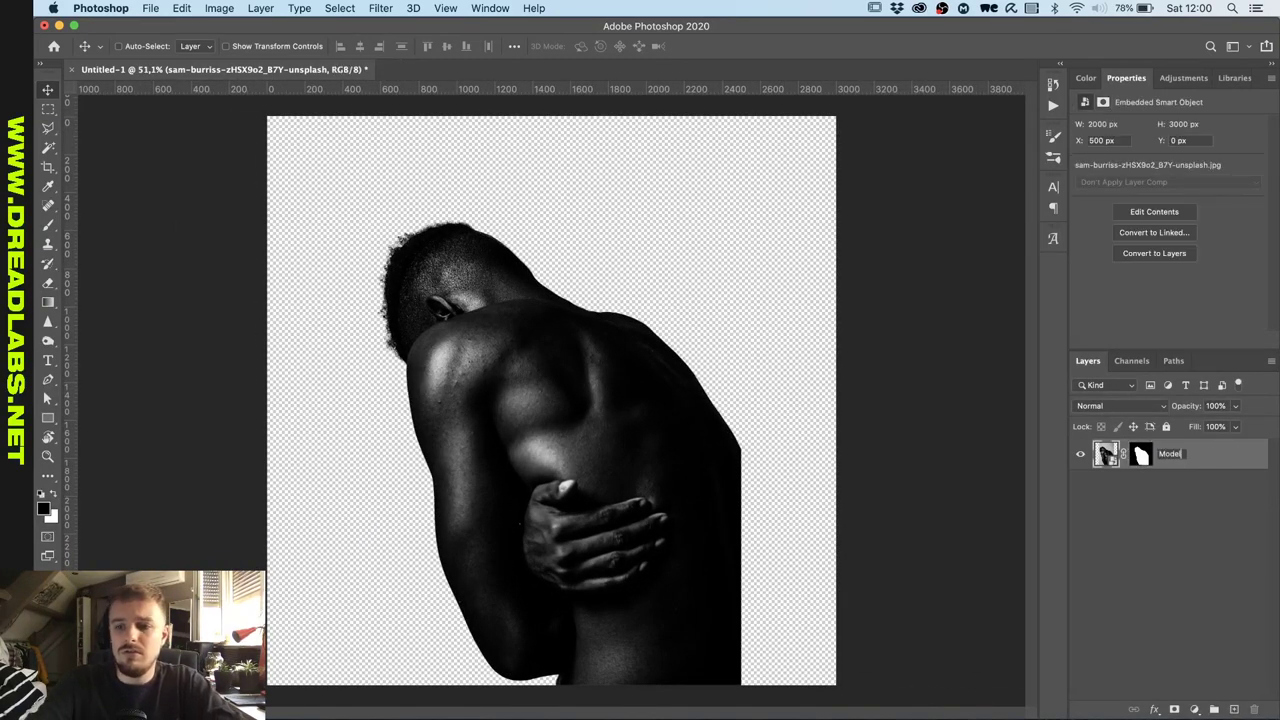
key(Return)
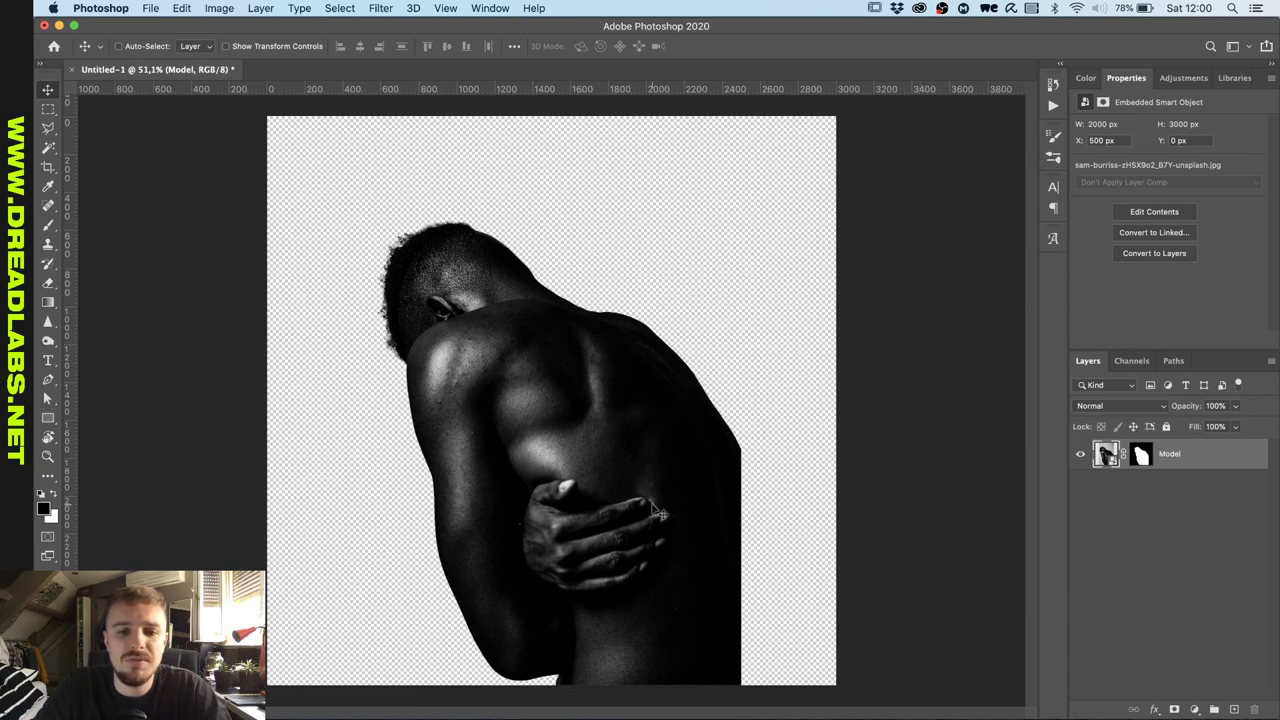
drag(683, 469, 758, 466)
click(380, 47)
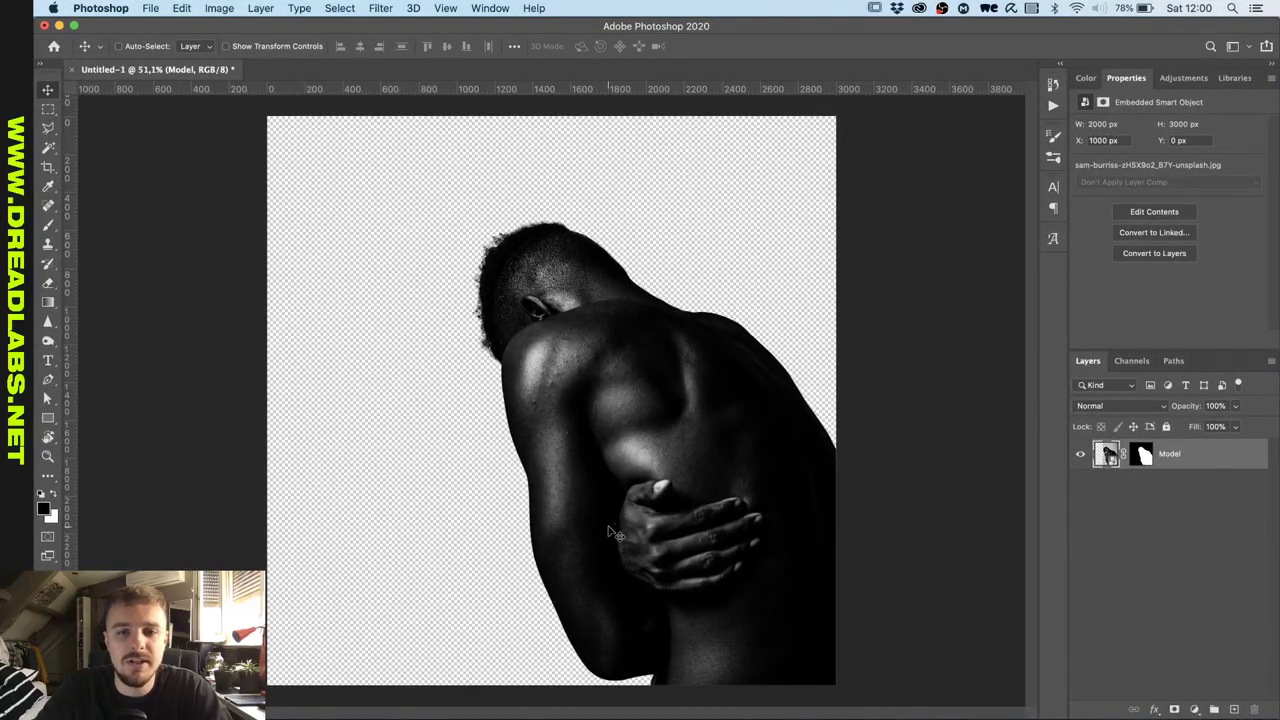
Switch to Chrome for Unsplash's "mountain top summit" photos and return to the Photoshop document.
key(ctrl+Up)
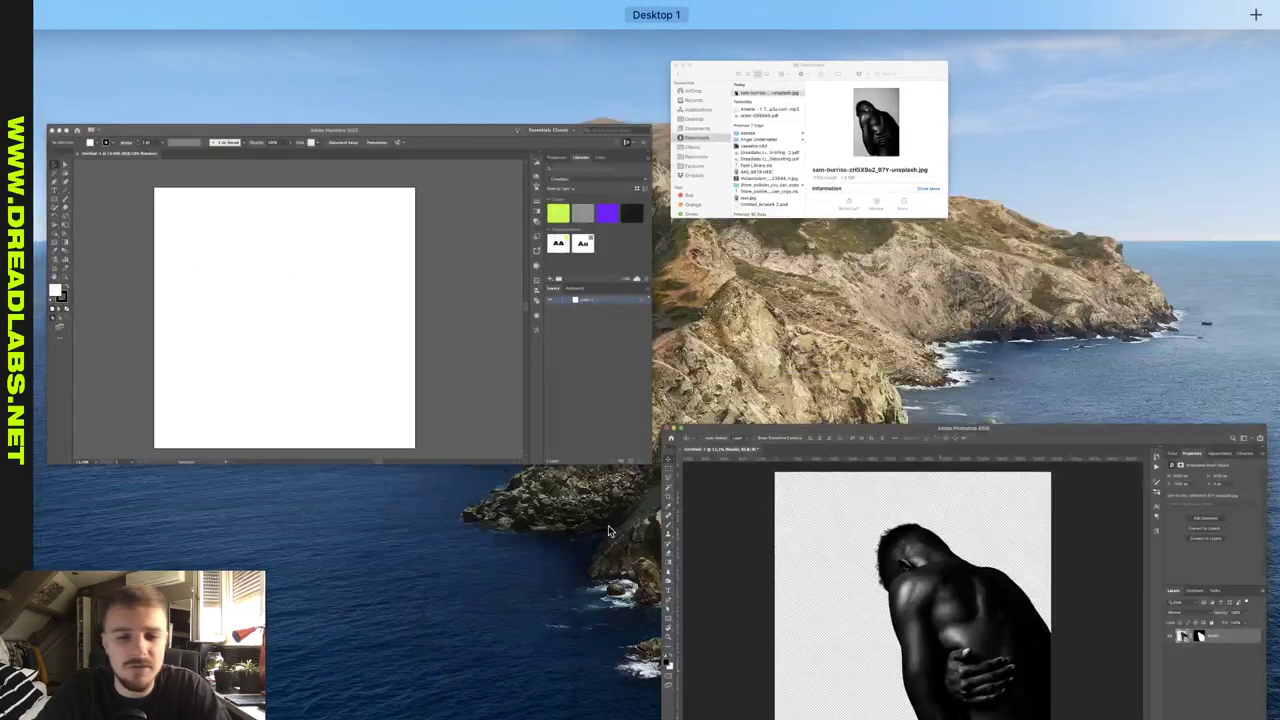
key(ctrl+Up)
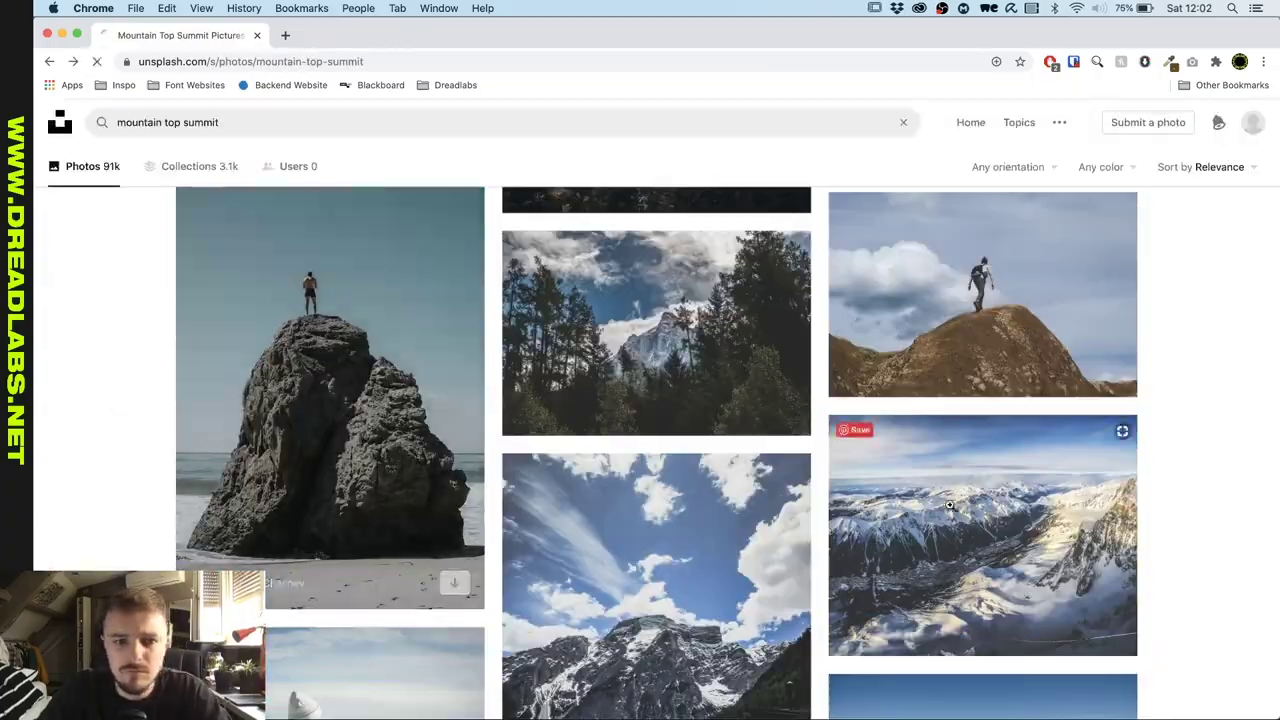
key(ctrl+Up)
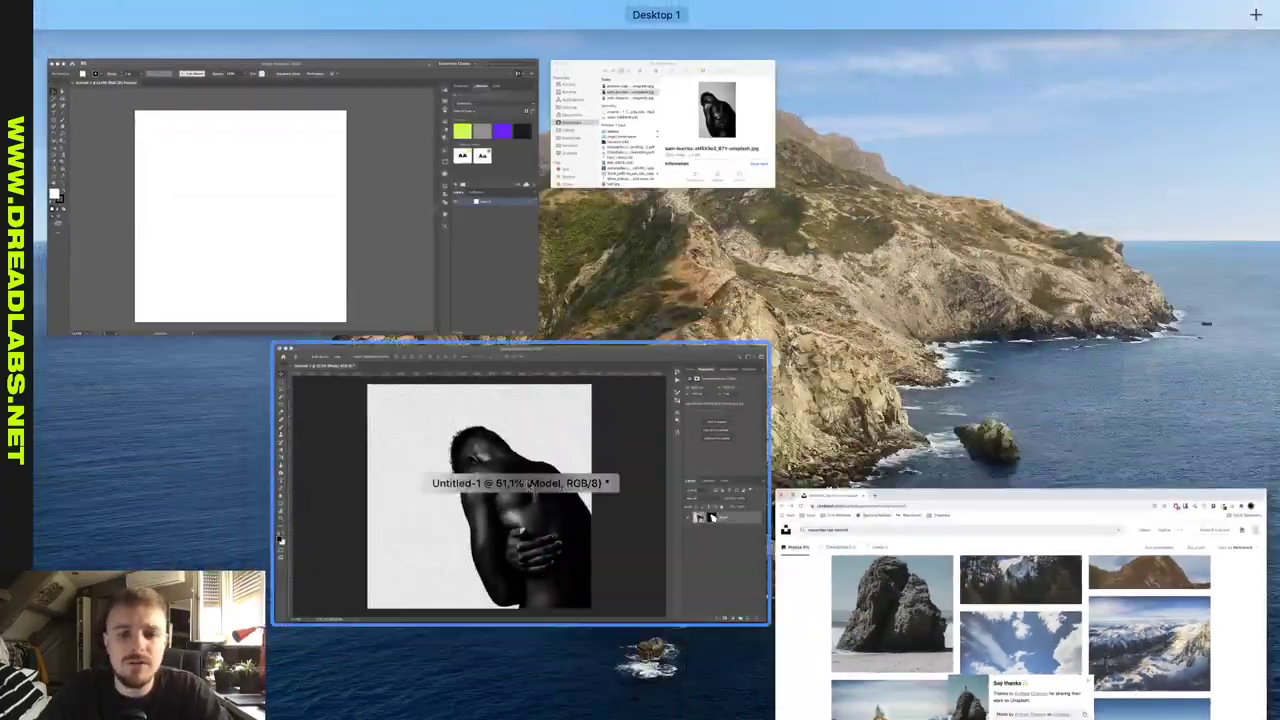
click(490, 470)
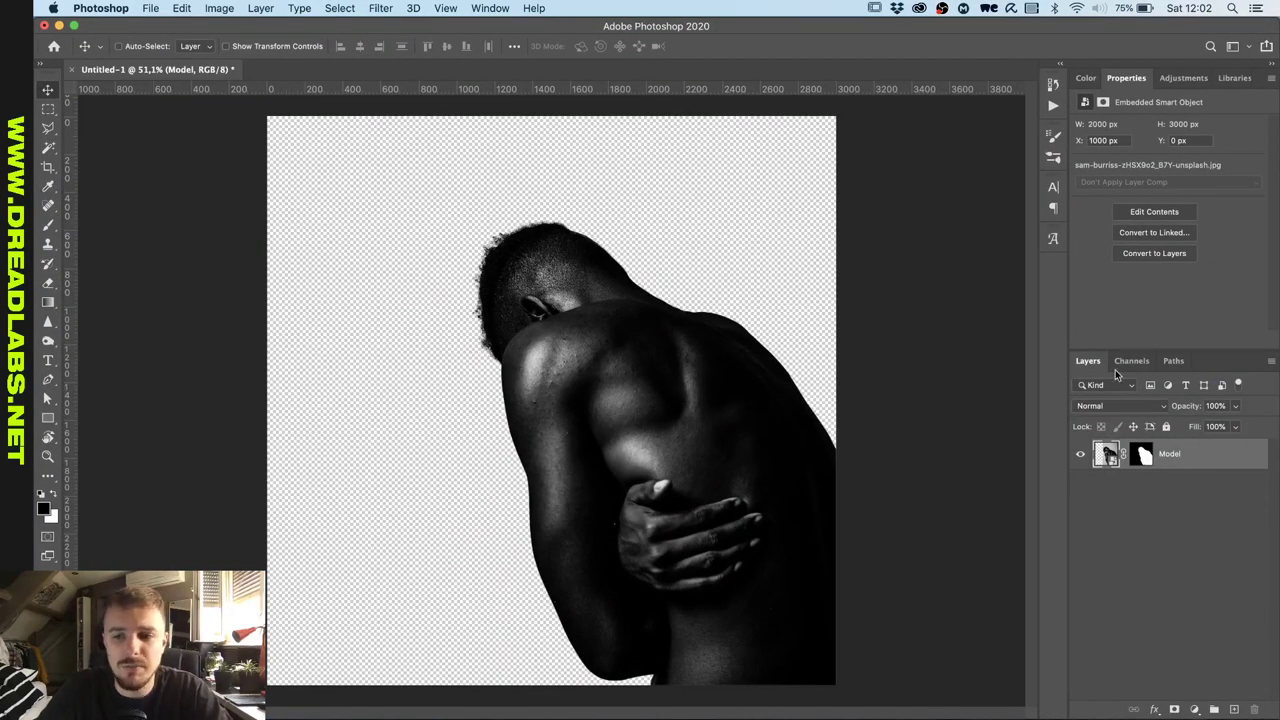
Hide the Model layer and place the two downloaded mountain photos, scaling the flagpole photo to about 3148 × 5596 px to cover the canvas.
click(1081, 455)
key(super+Tab)
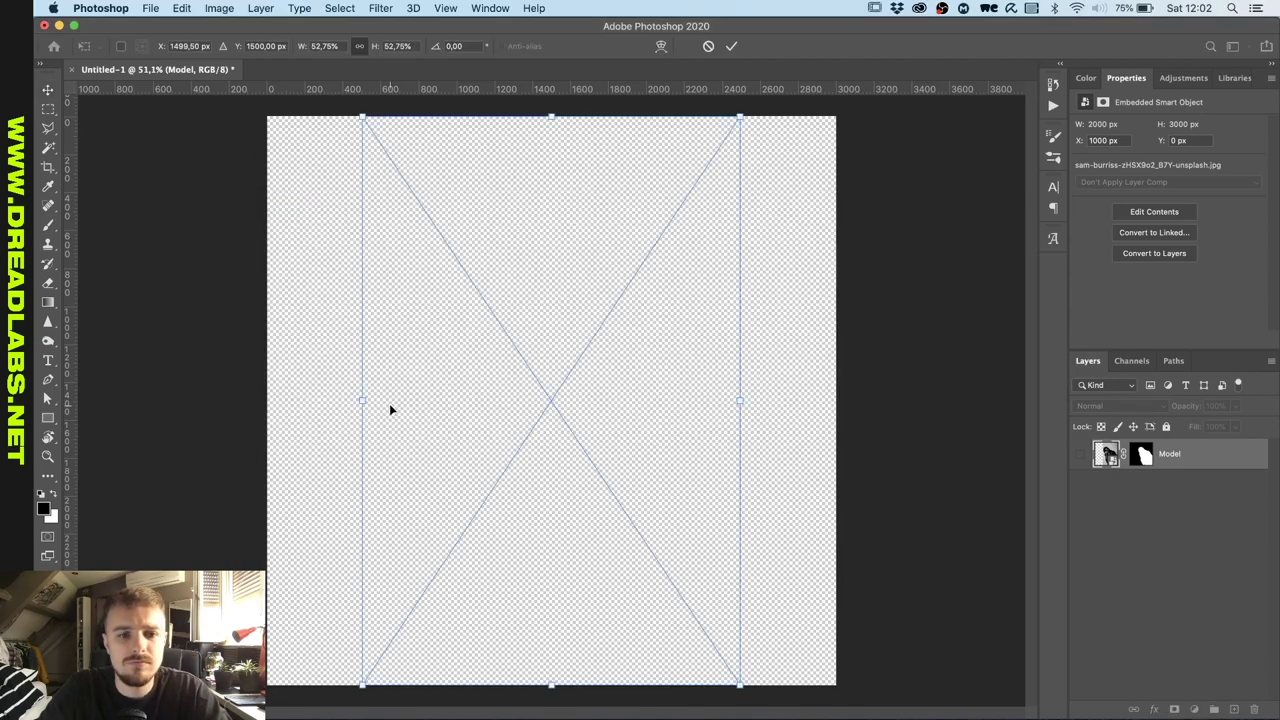
key(Return)
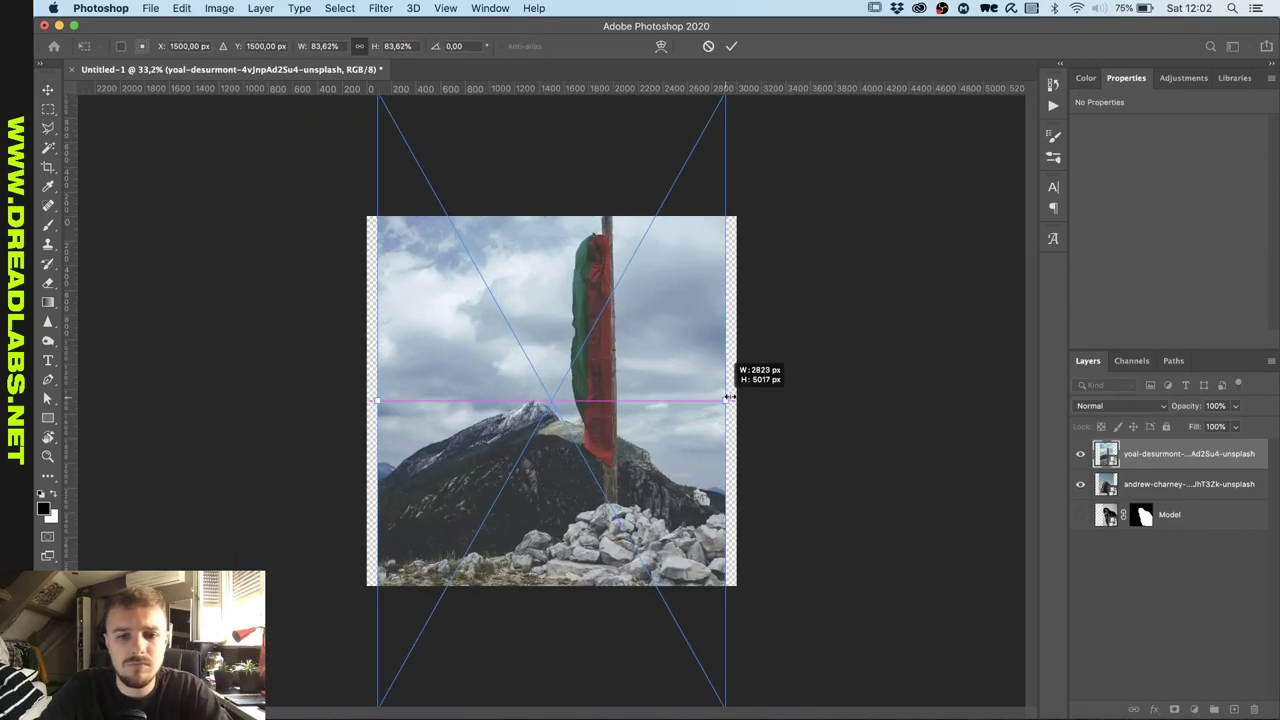
key(Return)
Start a Pen tool path at the canvas's left edge on the flagpole photo and trace the top of the first rock.
scroll(560, 347, up, 7)
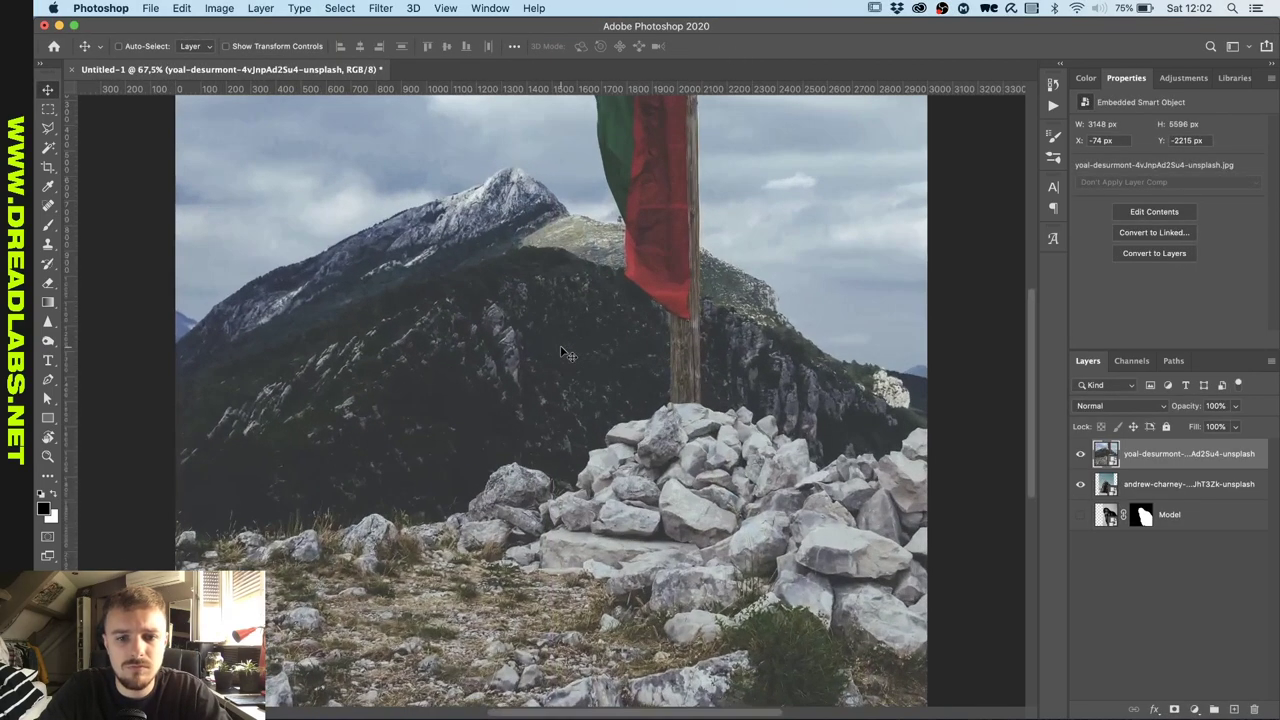
scroll(560, 347, down, 5)
scroll(560, 347, left, 3)
scroll(560, 345, up, 6)
key(p)
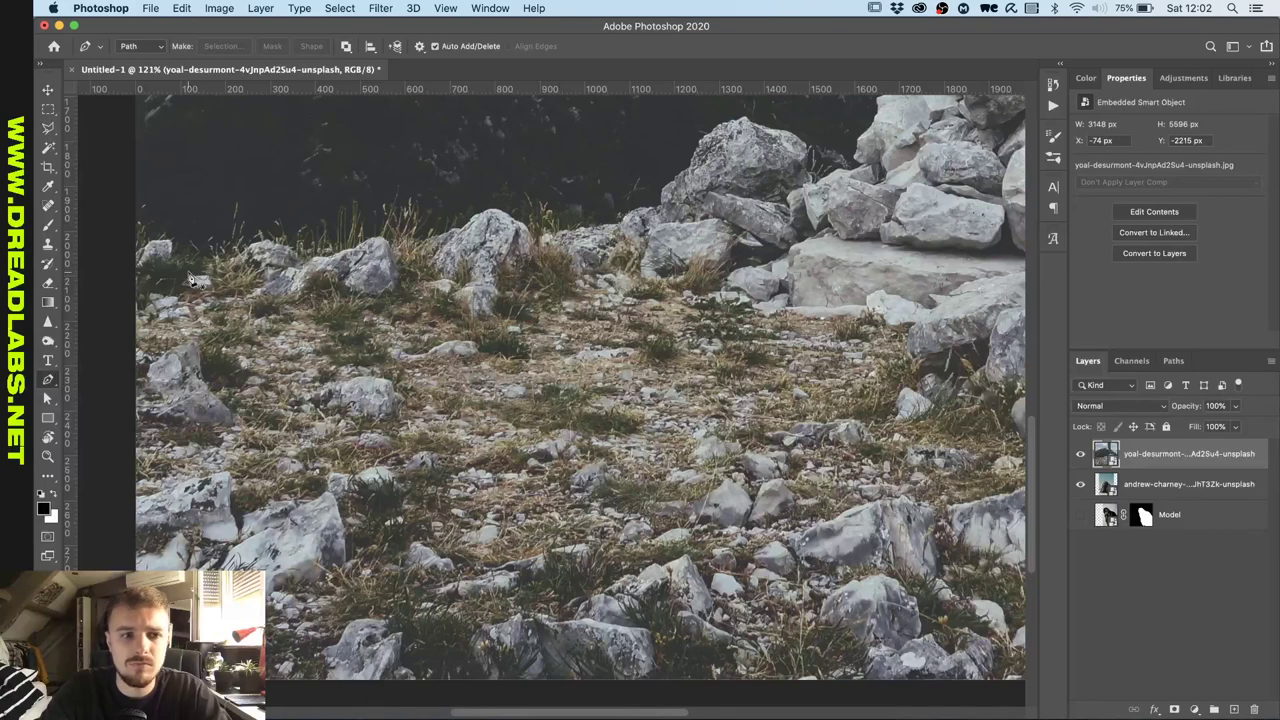
scroll(189, 275, up, 5)
scroll(189, 275, right, 3)
scroll(190, 280, up, 3)
scroll(190, 290, up, 2)
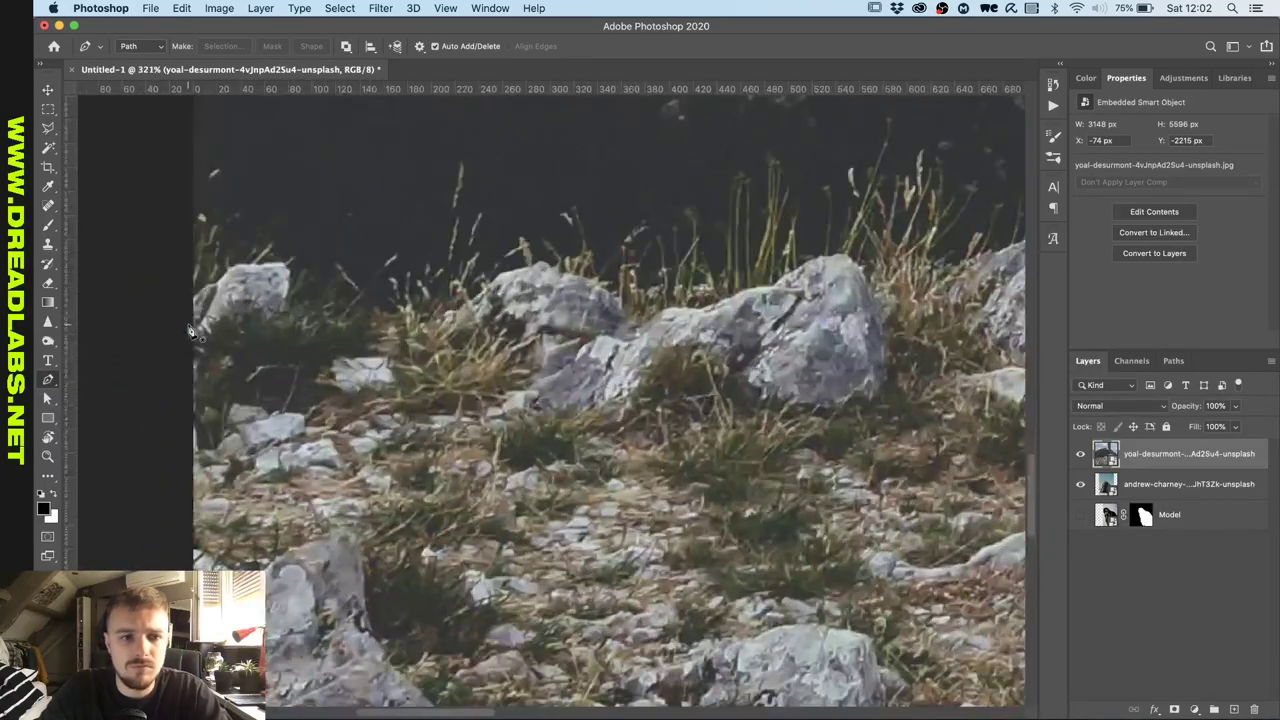
scroll(190, 332, up, 2)
scroll(190, 332, left, 2)
scroll(190, 332, up, 1)
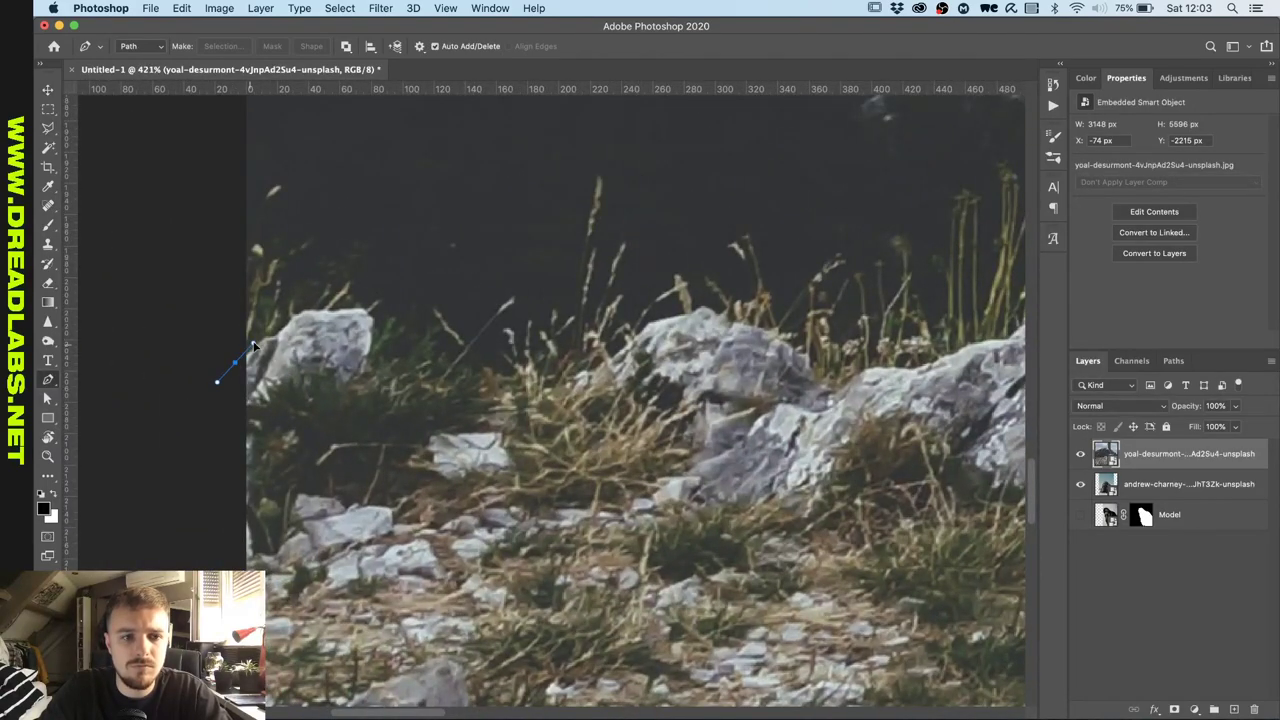
click(253, 346)
scroll(217, 371, up, 3)
scroll(252, 366, left, 2)
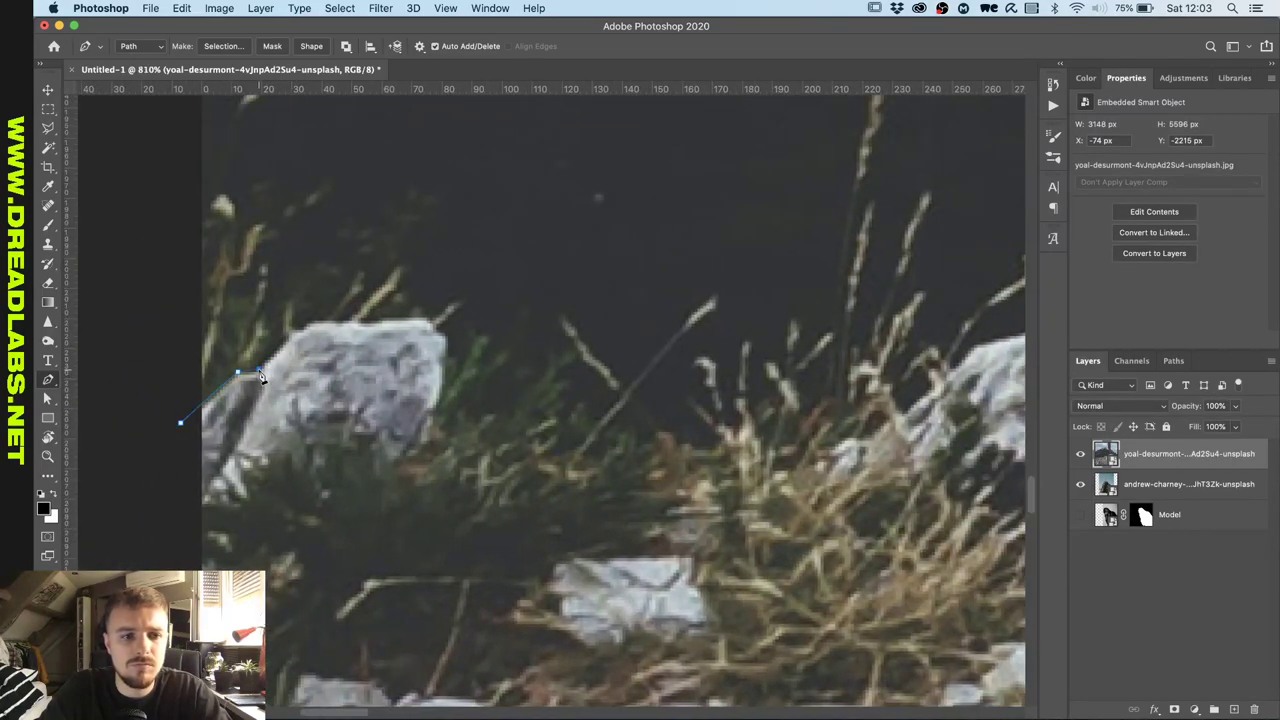
key(super+z)
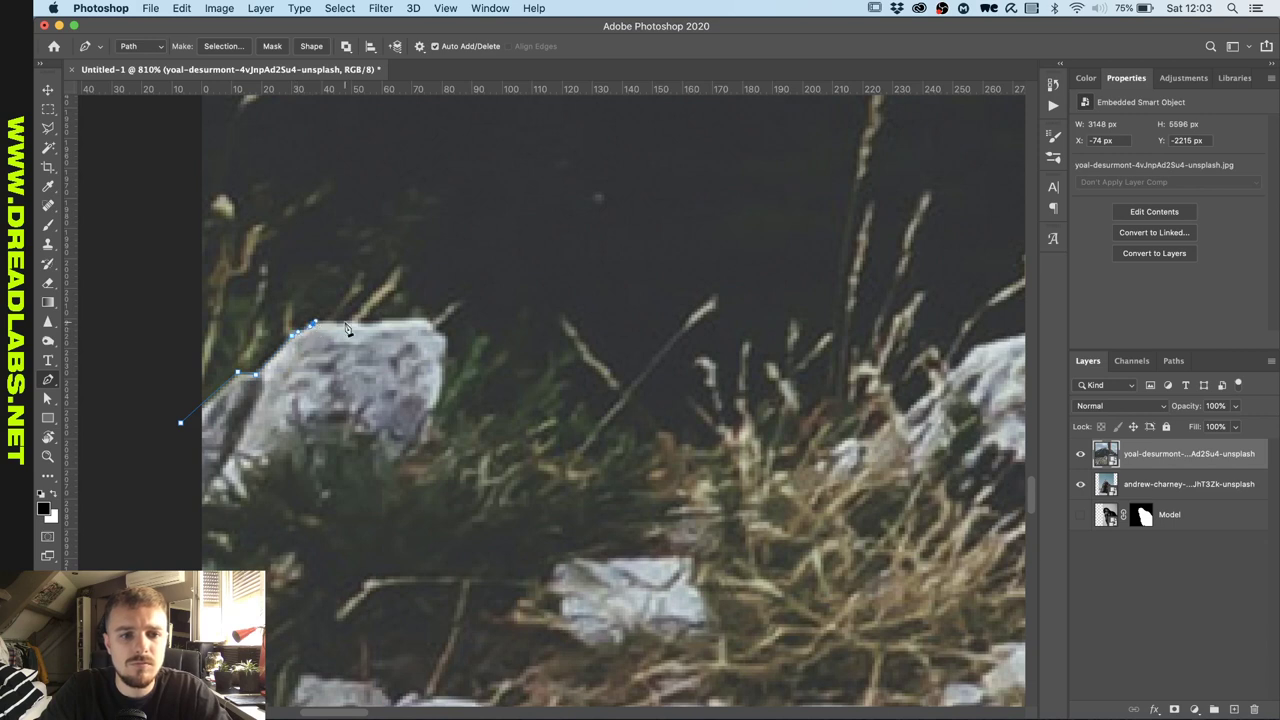
drag(352, 321, 358, 322)
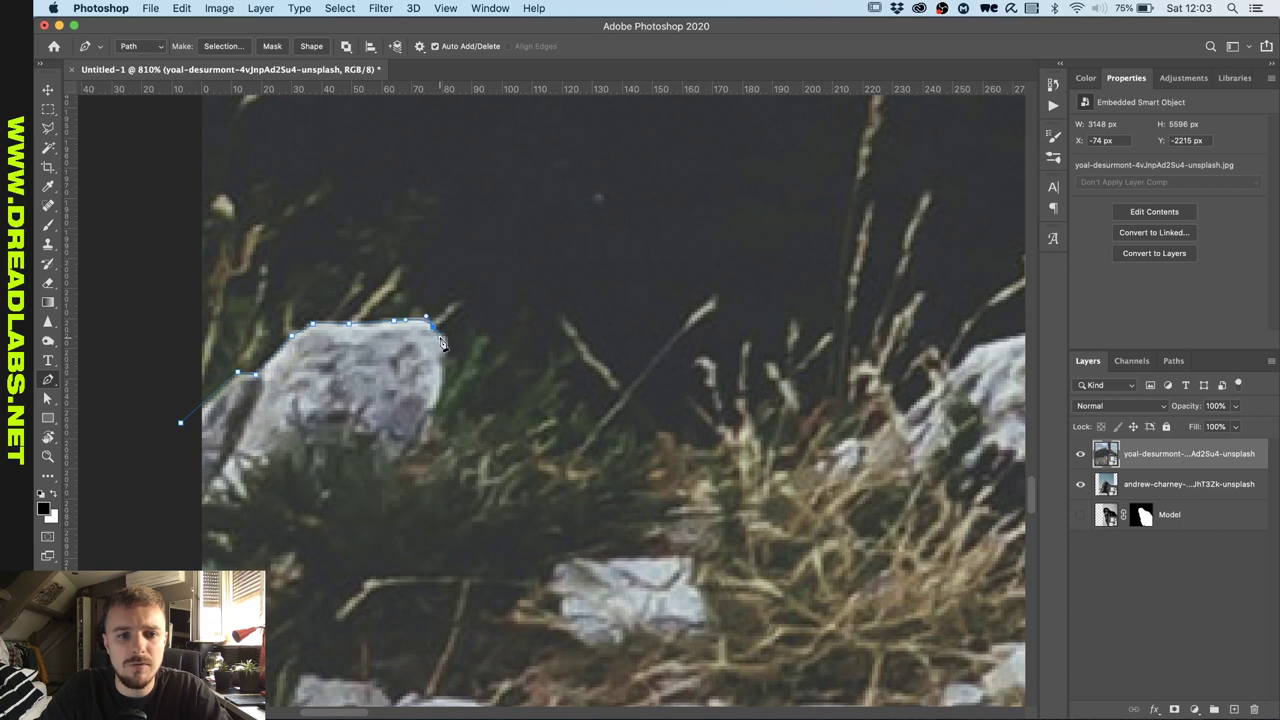
click(447, 339)
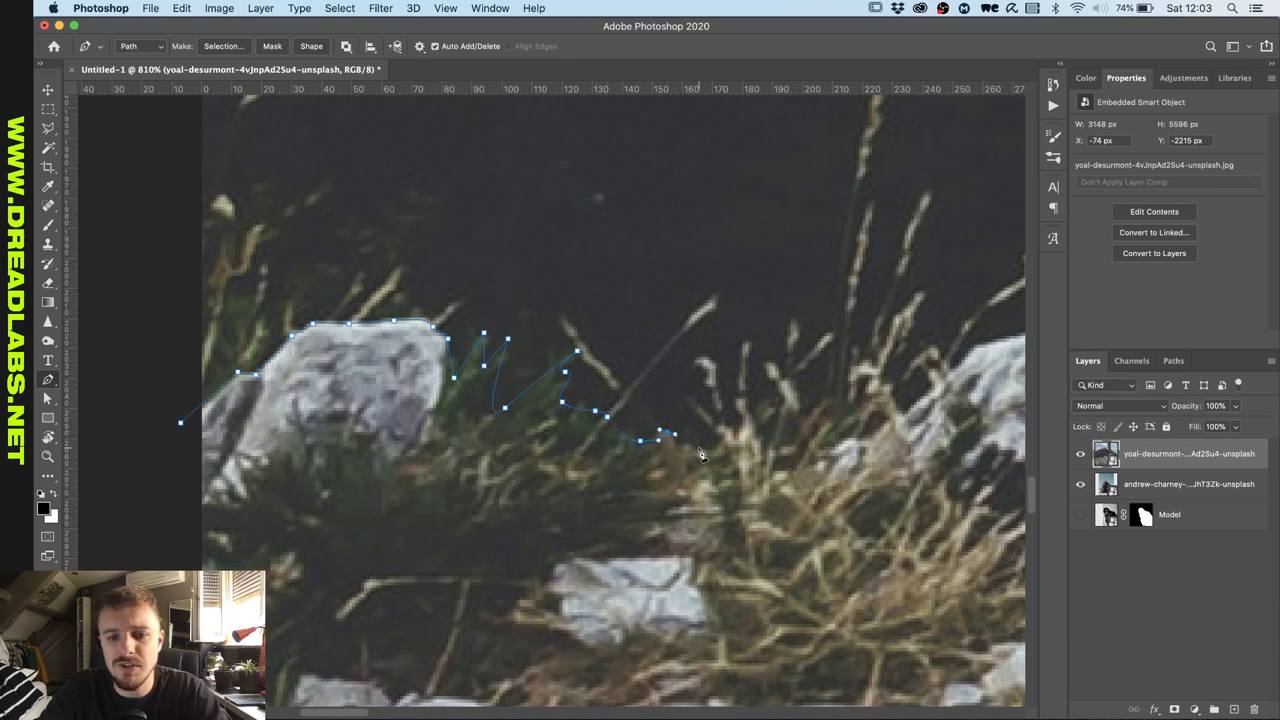
Extend the path through the grass and over the next low rocks along the foreground's upper edge.
scroll(717, 449, right, 5)
scroll(717, 449, up, 2)
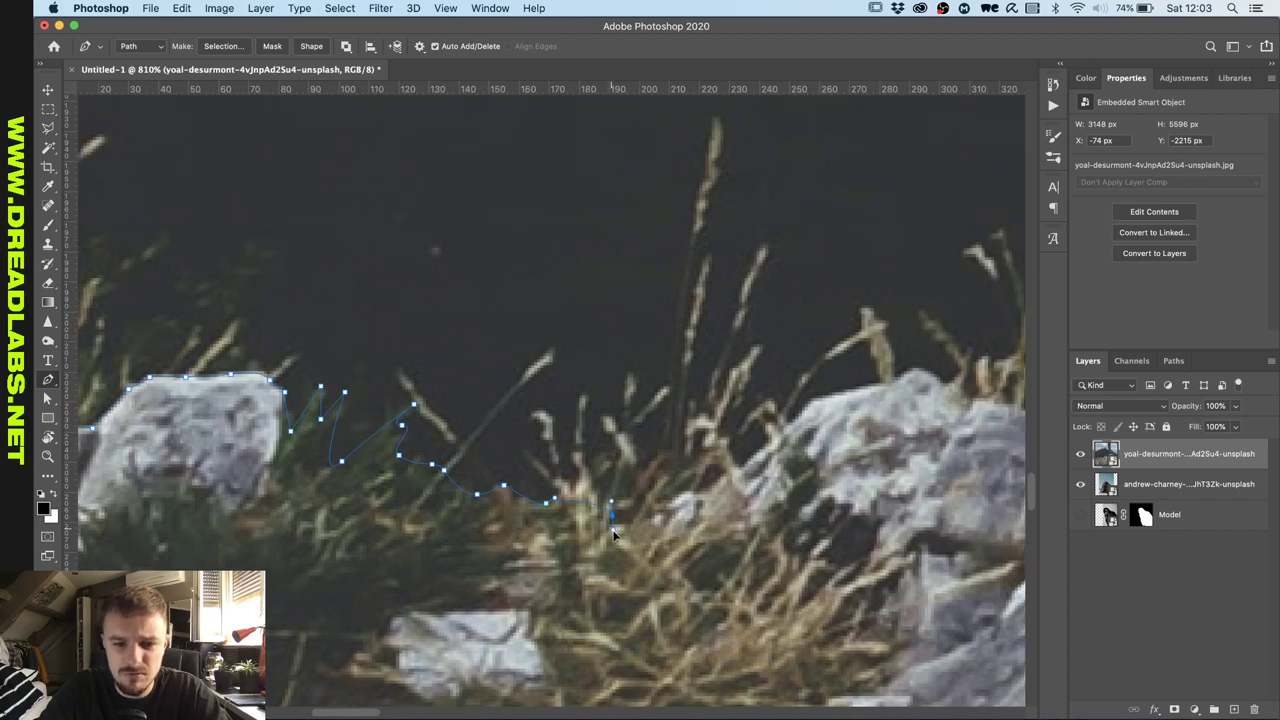
click(712, 491)
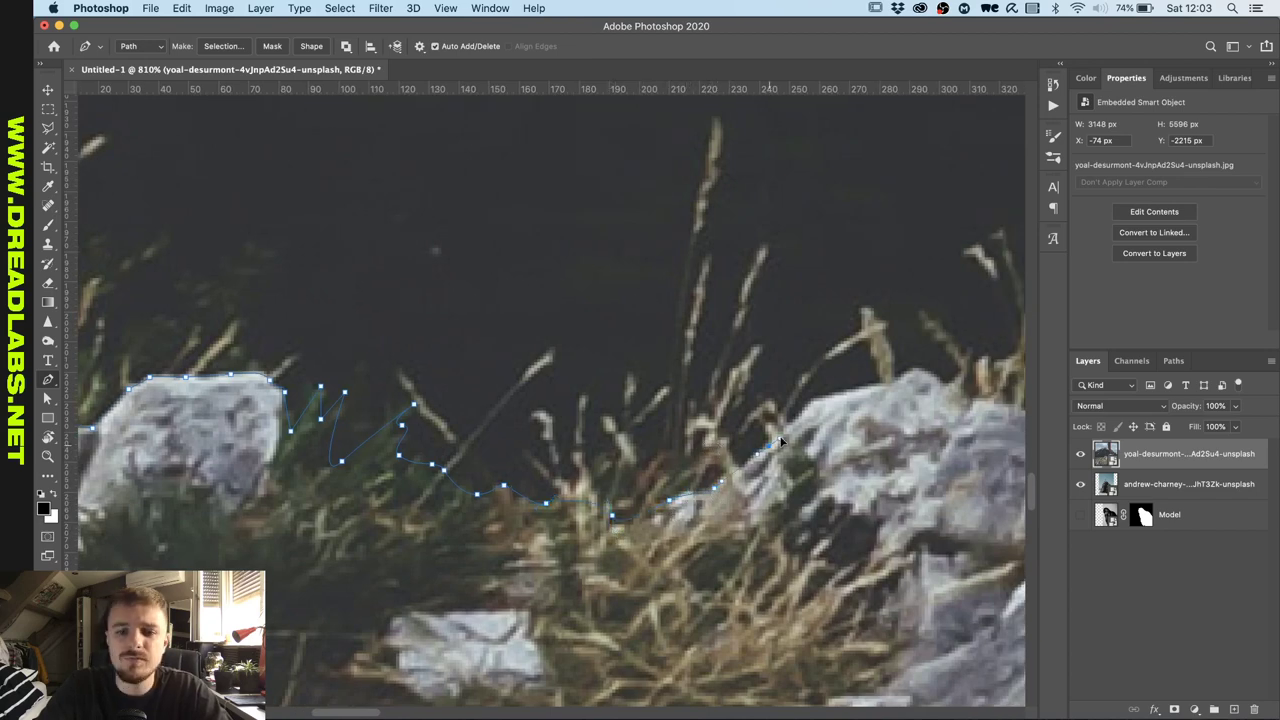
scroll(777, 437, right, 10)
scroll(560, 437, right, 5)
scroll(560, 450, right, 5)
click(505, 471)
drag(584, 461, 622, 462)
scroll(640, 400, right, 10)
click(634, 374)
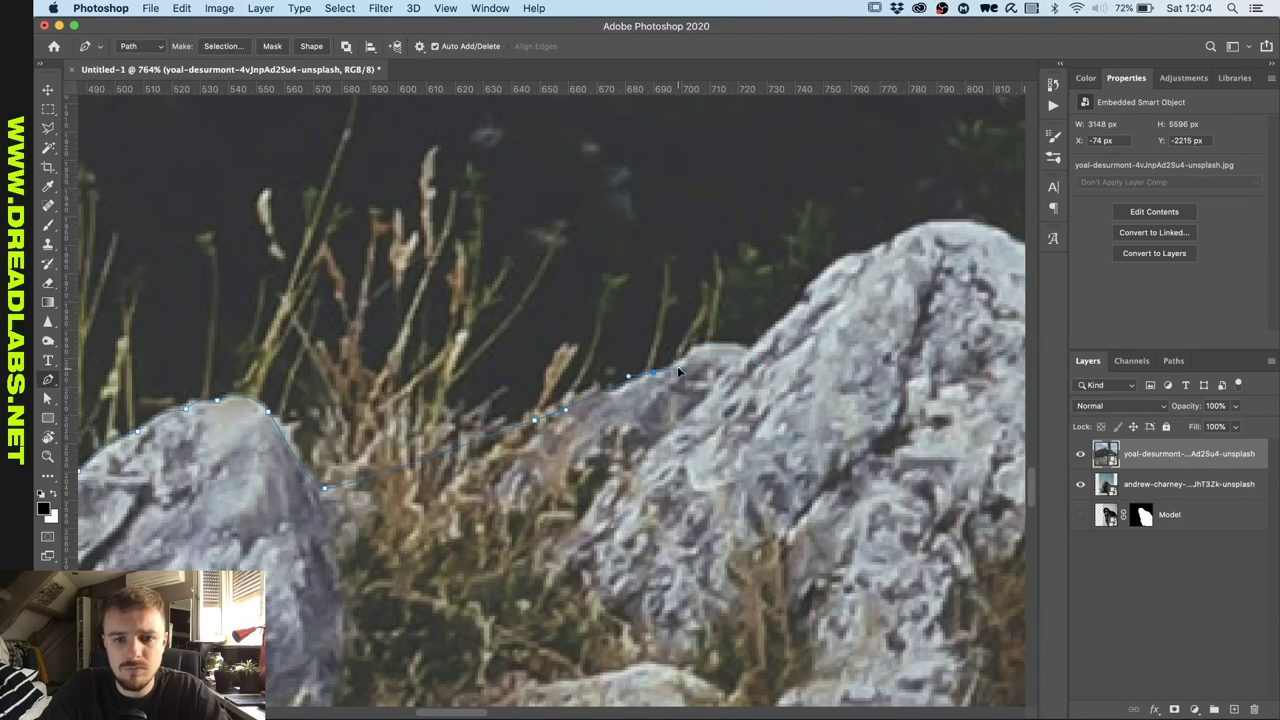
Continue the path over the grey foreground rocks and up the stepped edge of the large rock left of the stone pile.
scroll(640, 380, right, 10)
click(737, 388)
scroll(740, 385, right, 10)
click(757, 378)
scroll(757, 378, right, 5)
drag(782, 286, 793, 287)
scroll(793, 287, up, 5)
click(848, 217)
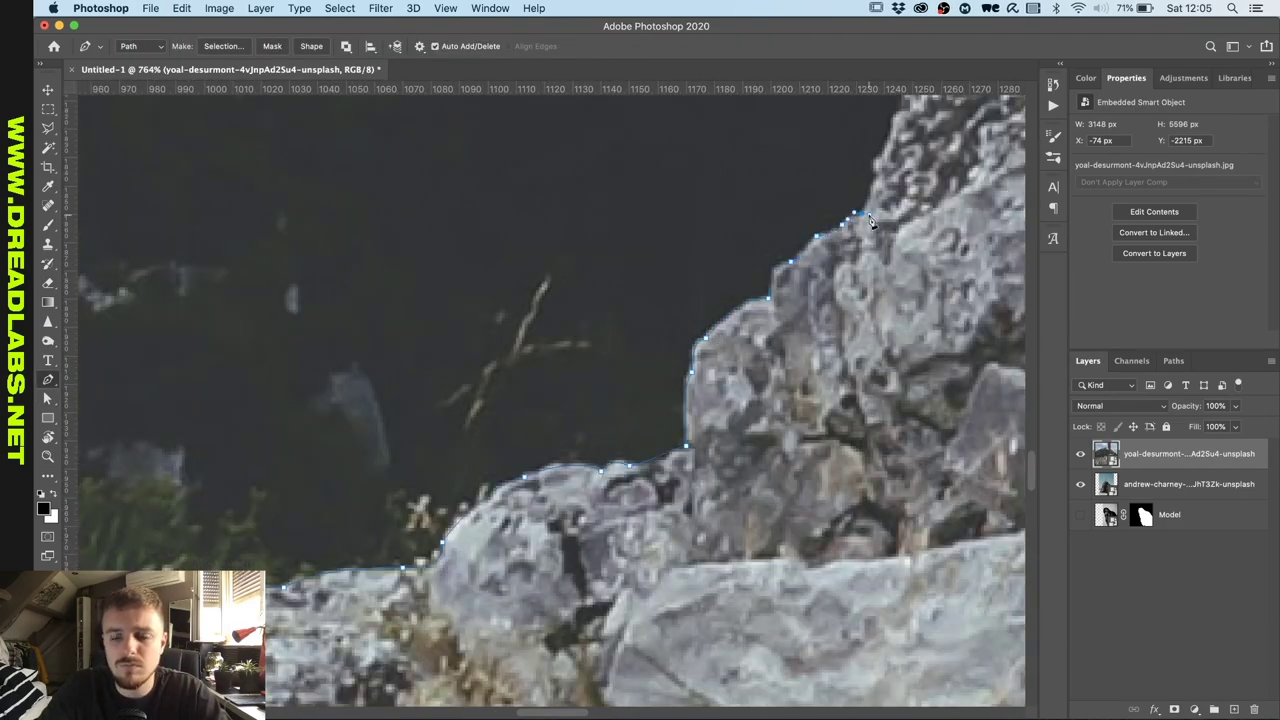
Trace the path over the large rock's rounded top and down its right side toward the gap before the stone pile.
scroll(745, 249, right, 10)
click(654, 287)
click(891, 156)
scroll(891, 156, right, 10)
click(676, 234)
scroll(640, 400, right, 10)
click(510, 464)
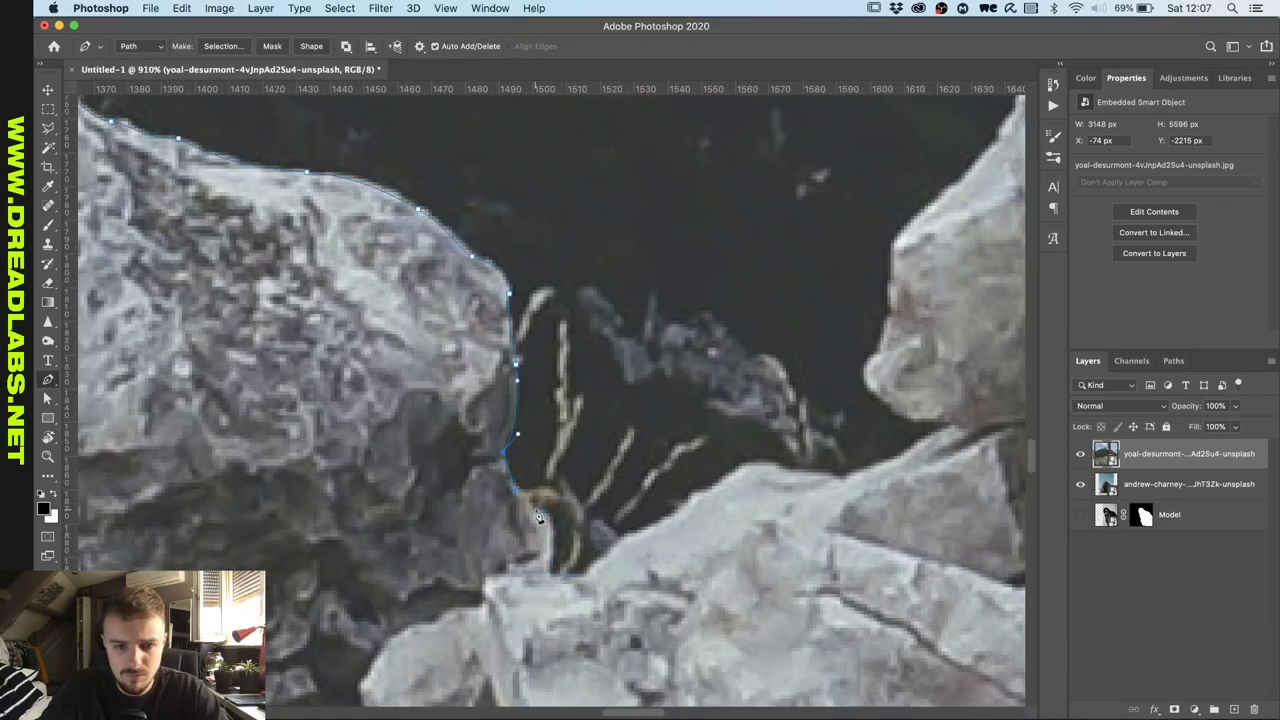
Carry the path across the grassy gap and up the left side of the stone pile to its overhanging pale stone.
click(557, 571)
click(774, 463)
click(922, 431)
scroll(886, 472, right, 5)
scroll(786, 300, up, 10)
drag(697, 469, 698, 434)
scroll(698, 434, up, 5)
drag(781, 235, 826, 241)
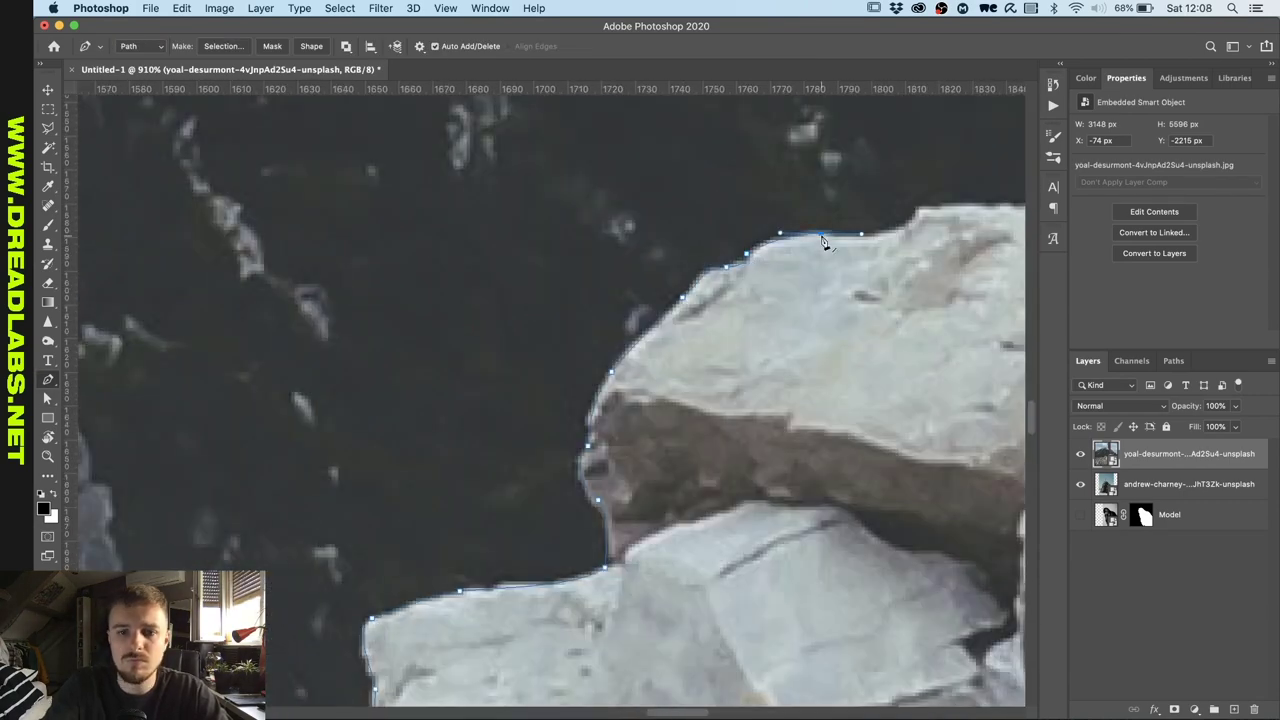
Trace the path across the top of the stone pile and down the right side of its pointed stone.
scroll(826, 241, right, 10)
click(643, 314)
scroll(674, 329, right, 10)
click(489, 338)
scroll(511, 354, right, 5)
drag(794, 446, 793, 455)
scroll(794, 458, right, 10)
click(777, 555)
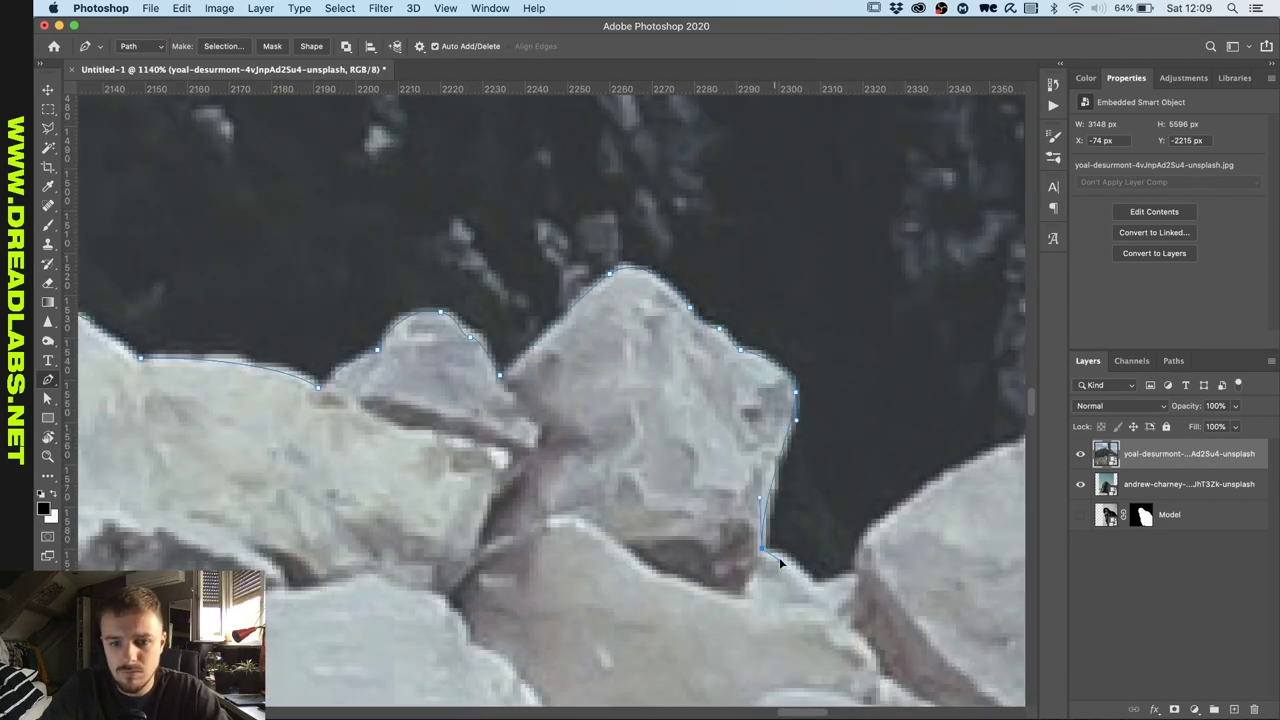
Trace the path across the gap after the stone pile, over the next large rock and down its steep right side.
click(855, 560)
scroll(811, 489, down, 5)
scroll(811, 489, up, 5)
click(734, 443)
scroll(775, 460, right, 10)
drag(788, 317, 793, 345)
scroll(793, 345, right, 5)
click(755, 500)
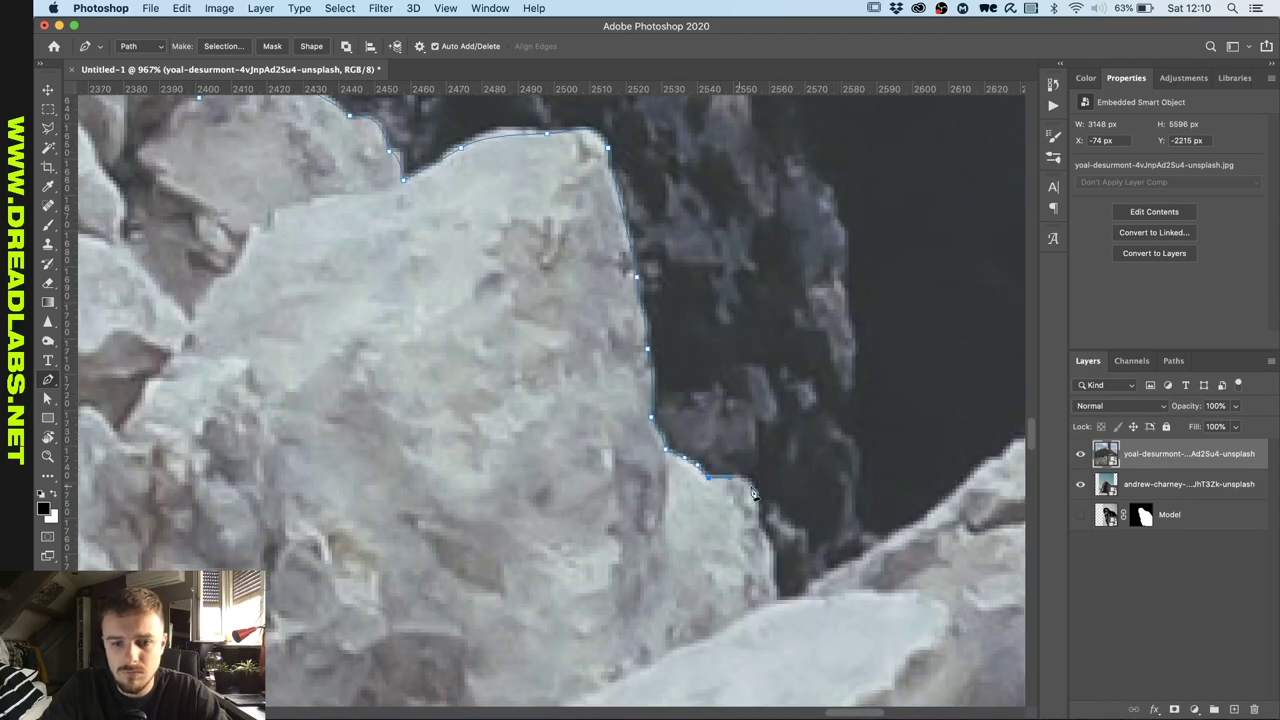
Finish the path over the remaining rocks to the photo's right edge and around the foreground, and mask the rocky foreground layer with it.
scroll(768, 550, right, 5)
click(788, 464)
scroll(803, 469, right, 10)
click(715, 374)
scroll(717, 376, right, 5)
drag(784, 541, 793, 554)
click(822, 586)
scroll(822, 586, right, 10)
click(689, 343)
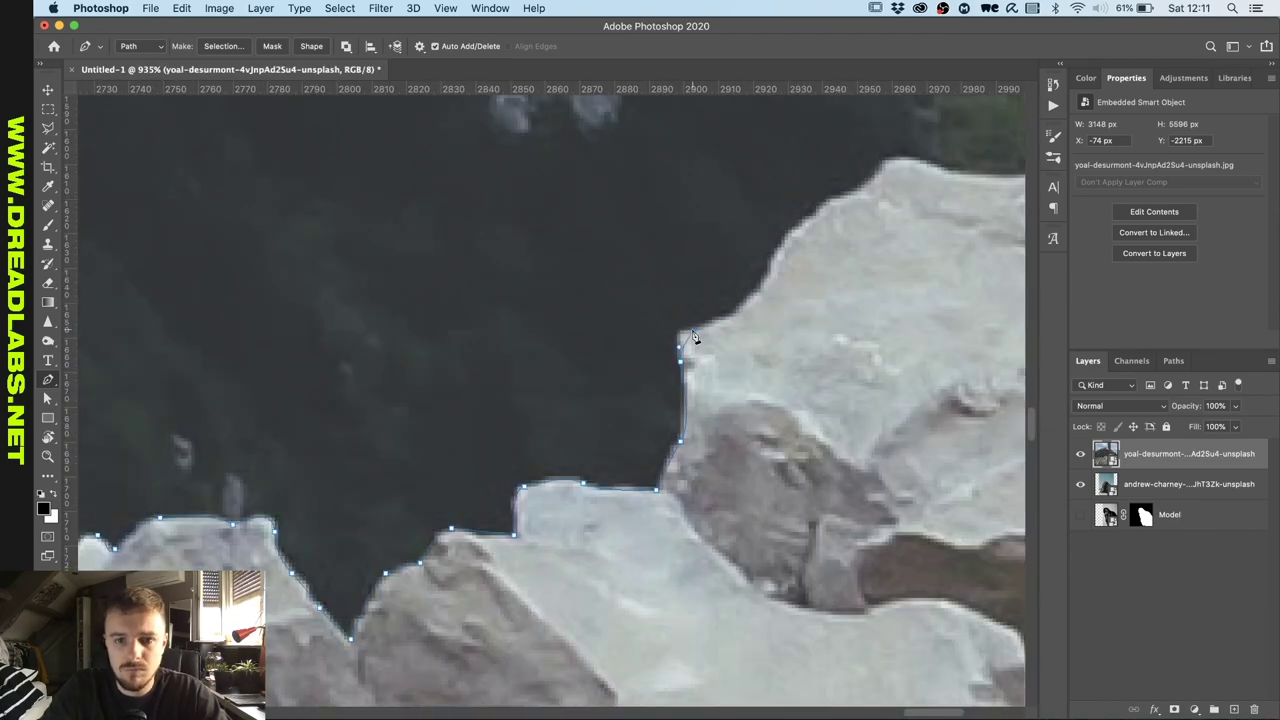
scroll(694, 343, down, 10)
click(1174, 709)
Scale the boulder photo with the standing man to 81.53% and move it up behind the foreground rocks.
click(1188, 484)
key(super+t)
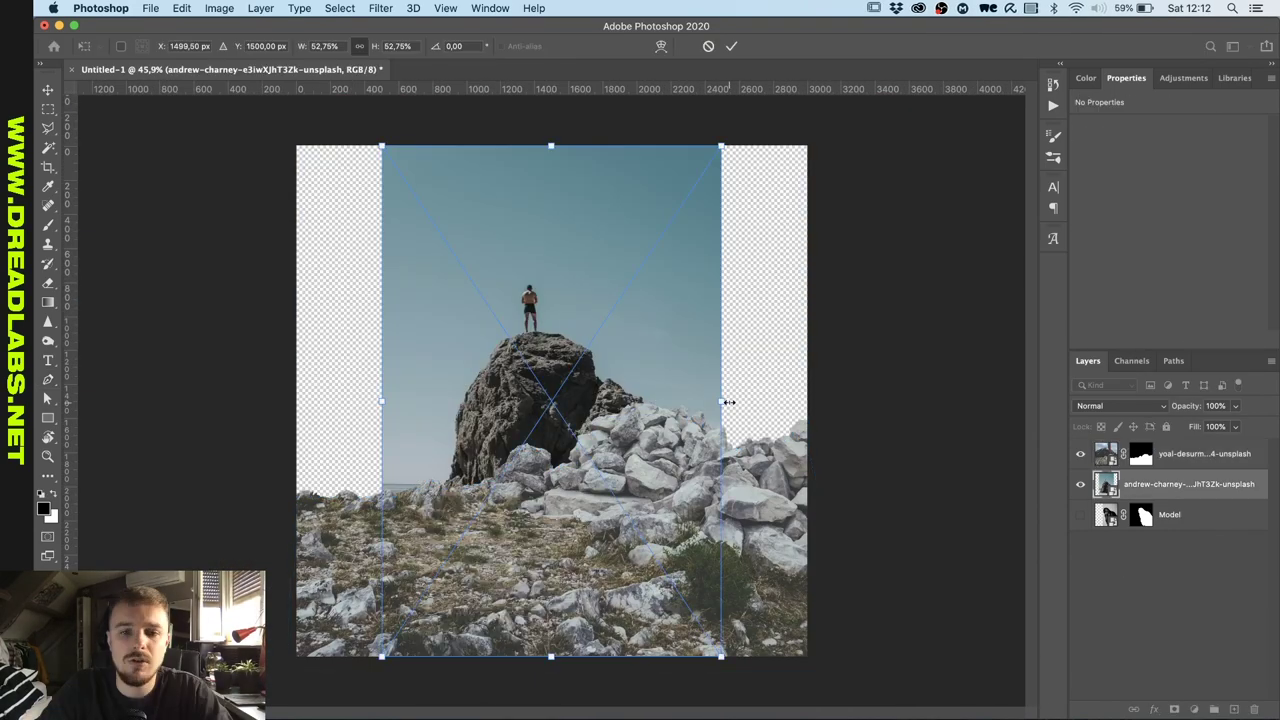
drag(726, 401, 814, 401)
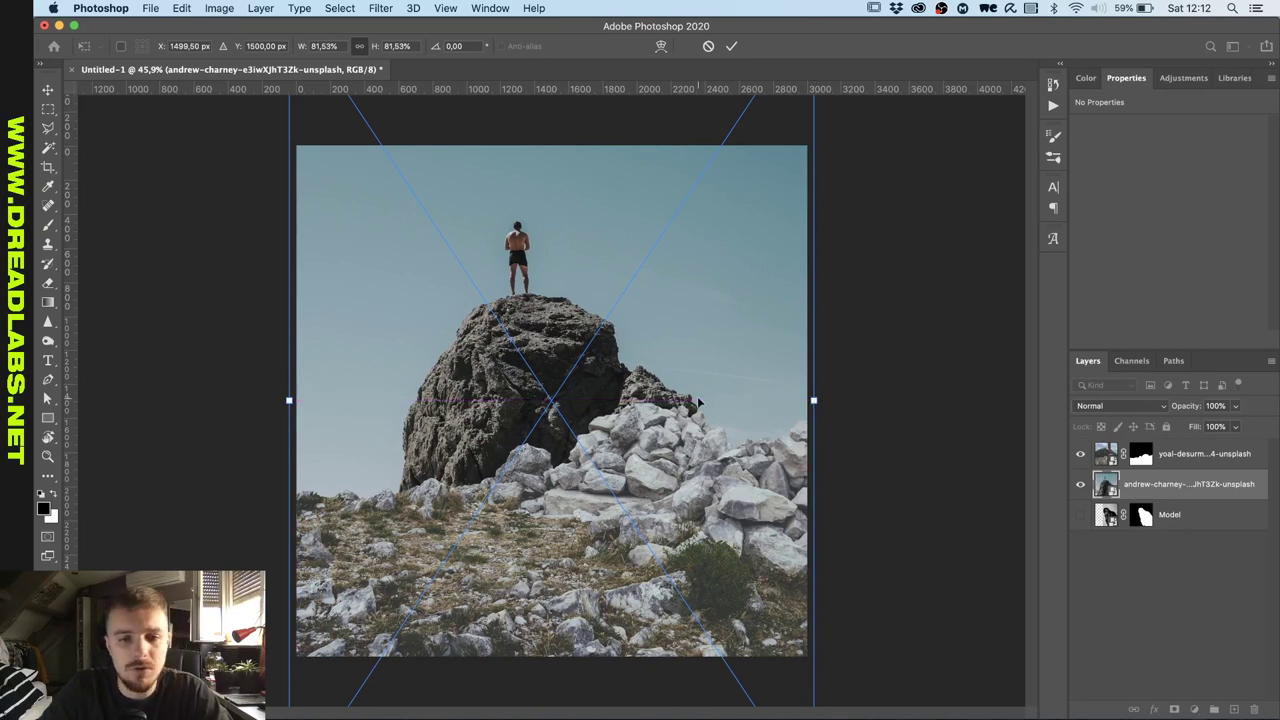
drag(699, 402, 668, 347)
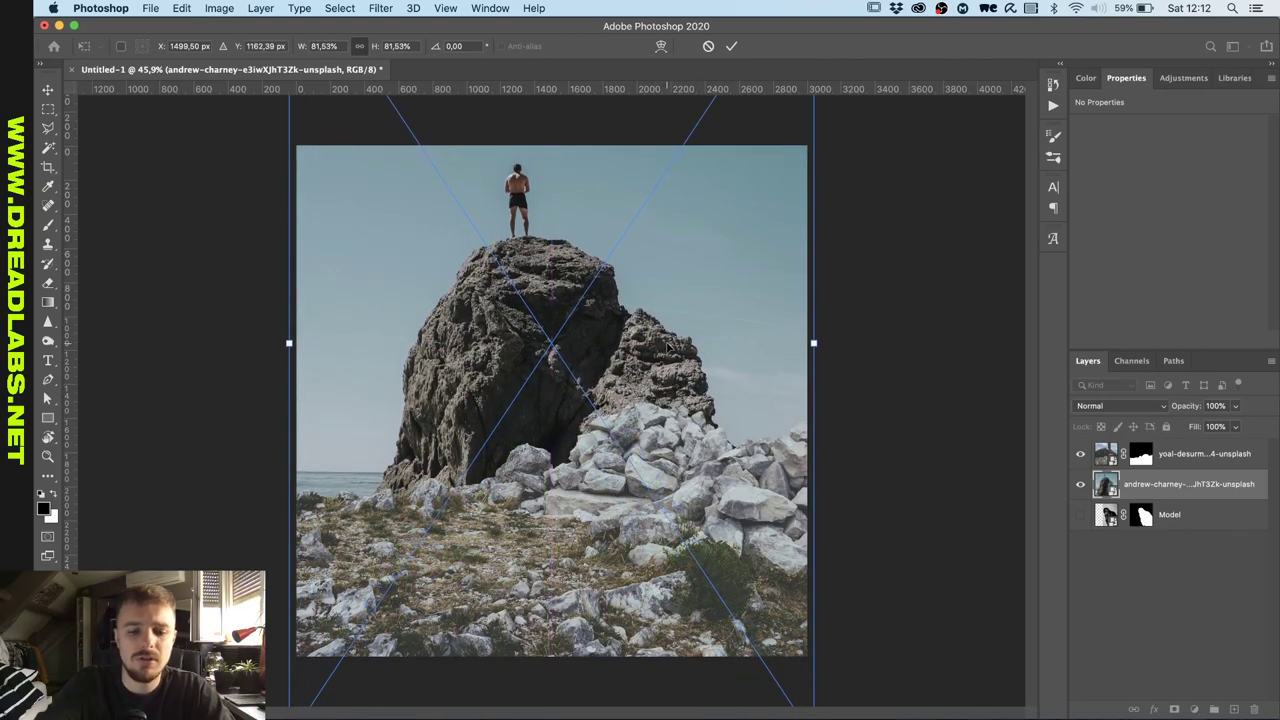
key(Return)
key(p)
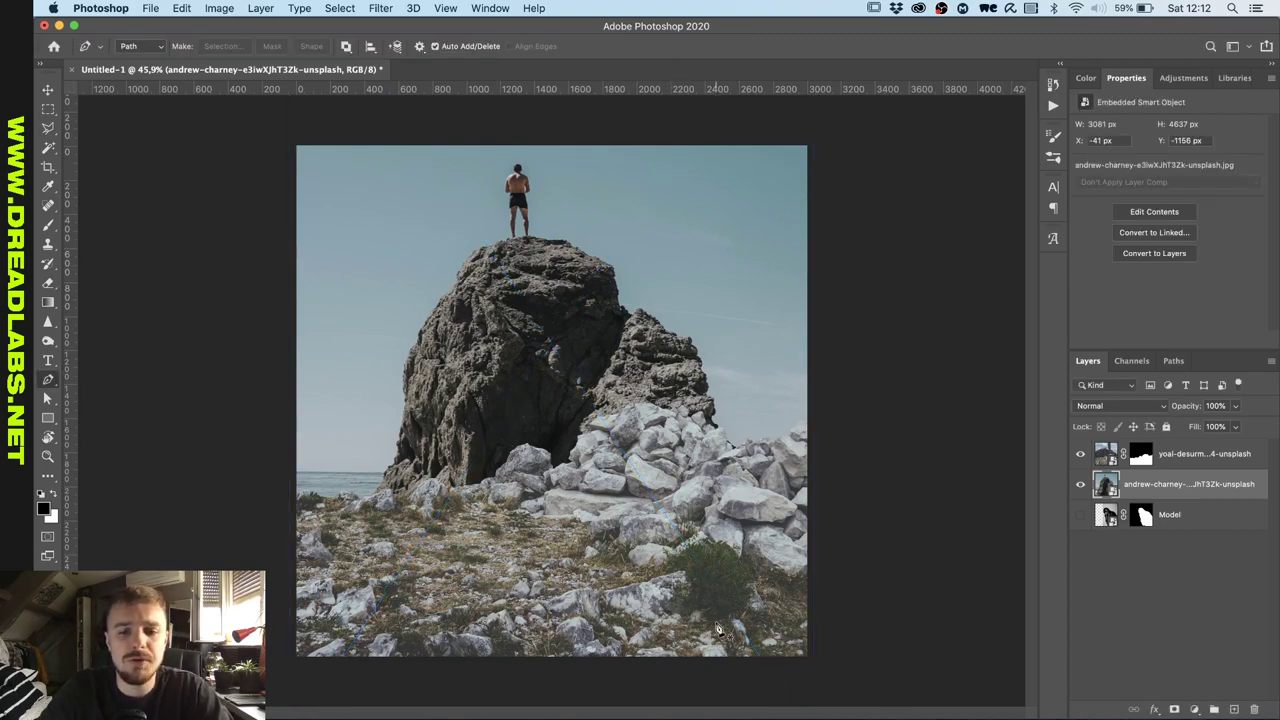
Switch to Chrome and open the Unsplash photo search for a new query.
key(ctrl+Up)
click(640, 545)
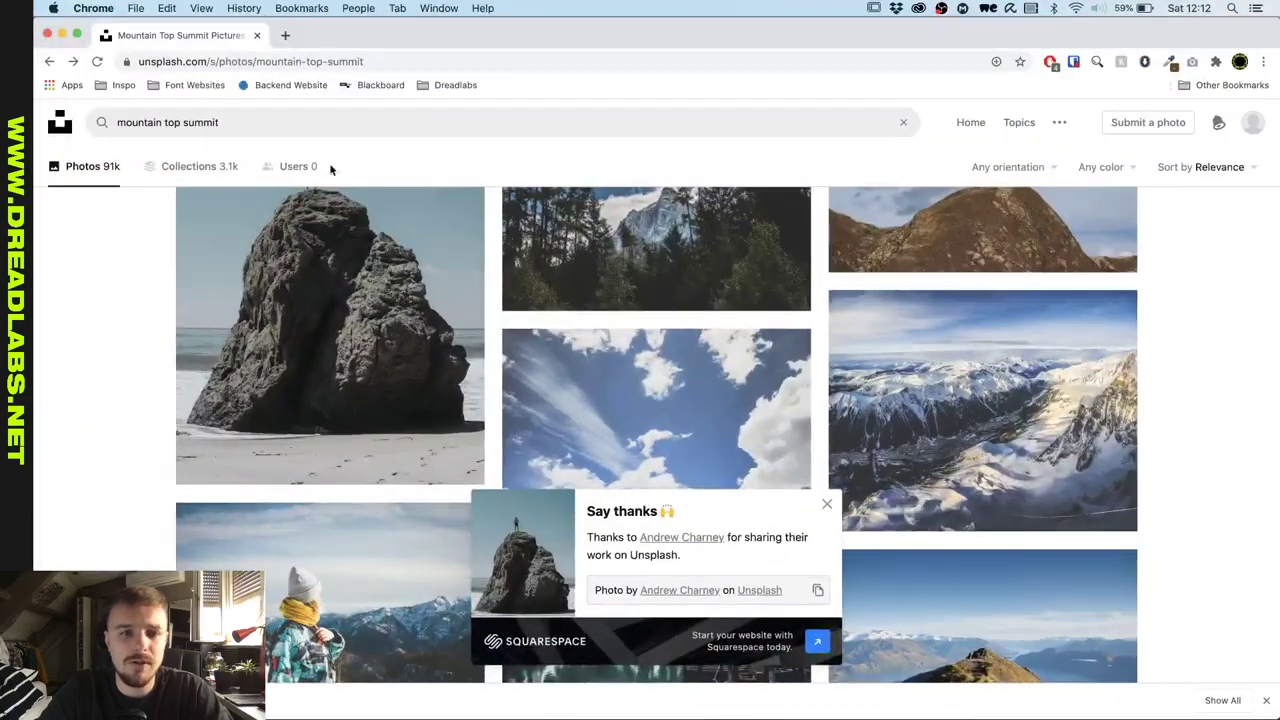
click(336, 134)
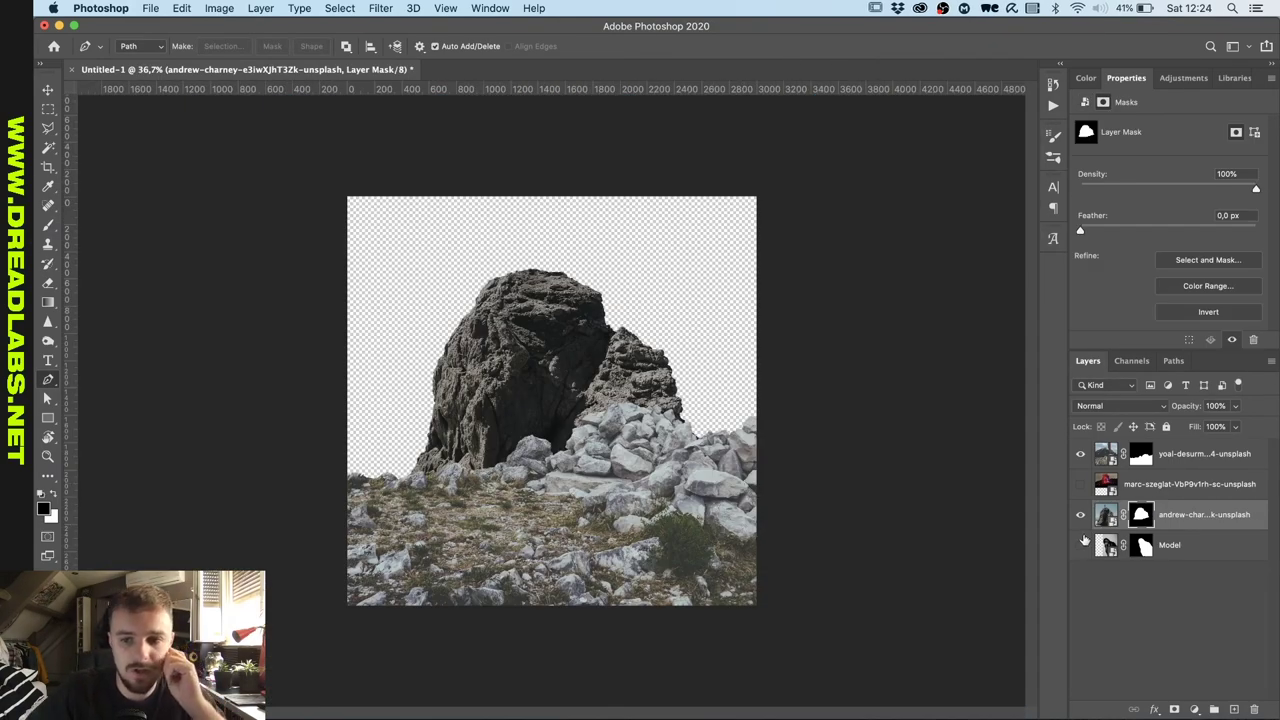
Show the volcano photo layer and place it beneath the masked boulder layer.
click(1081, 486)
scroll(652, 453, up, 2)
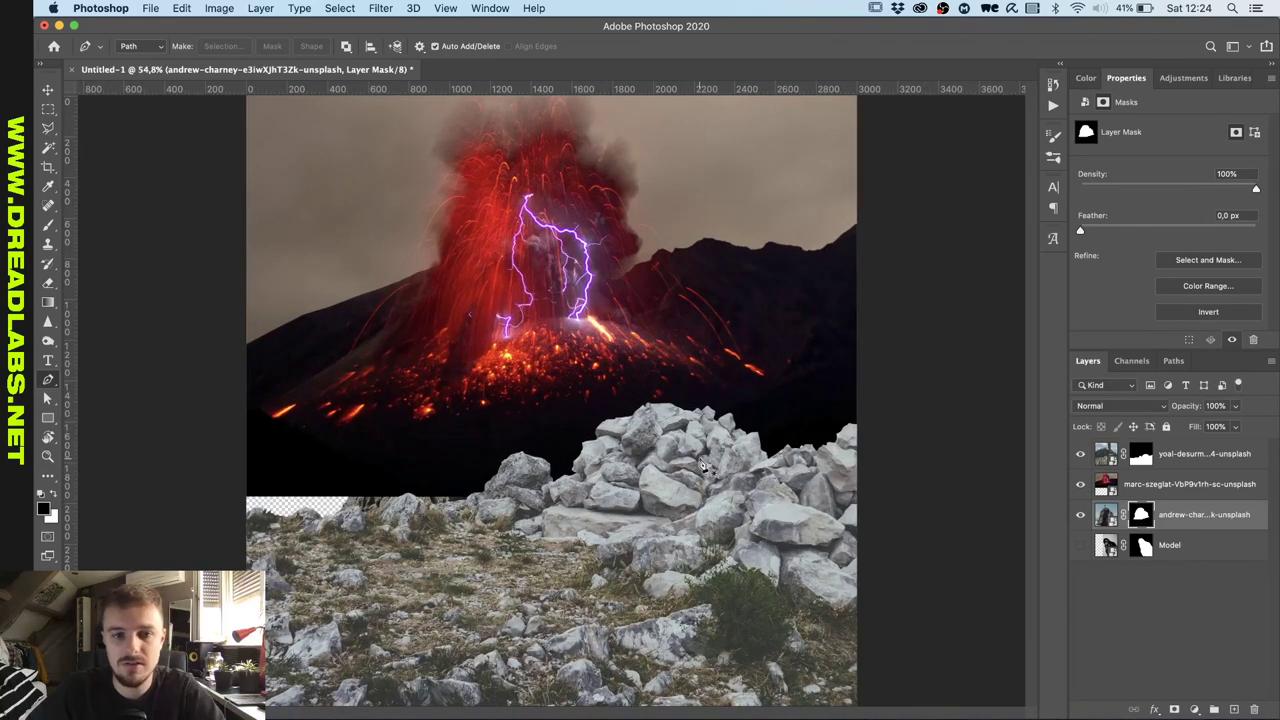
click(1175, 498)
key(super+bracketleft)
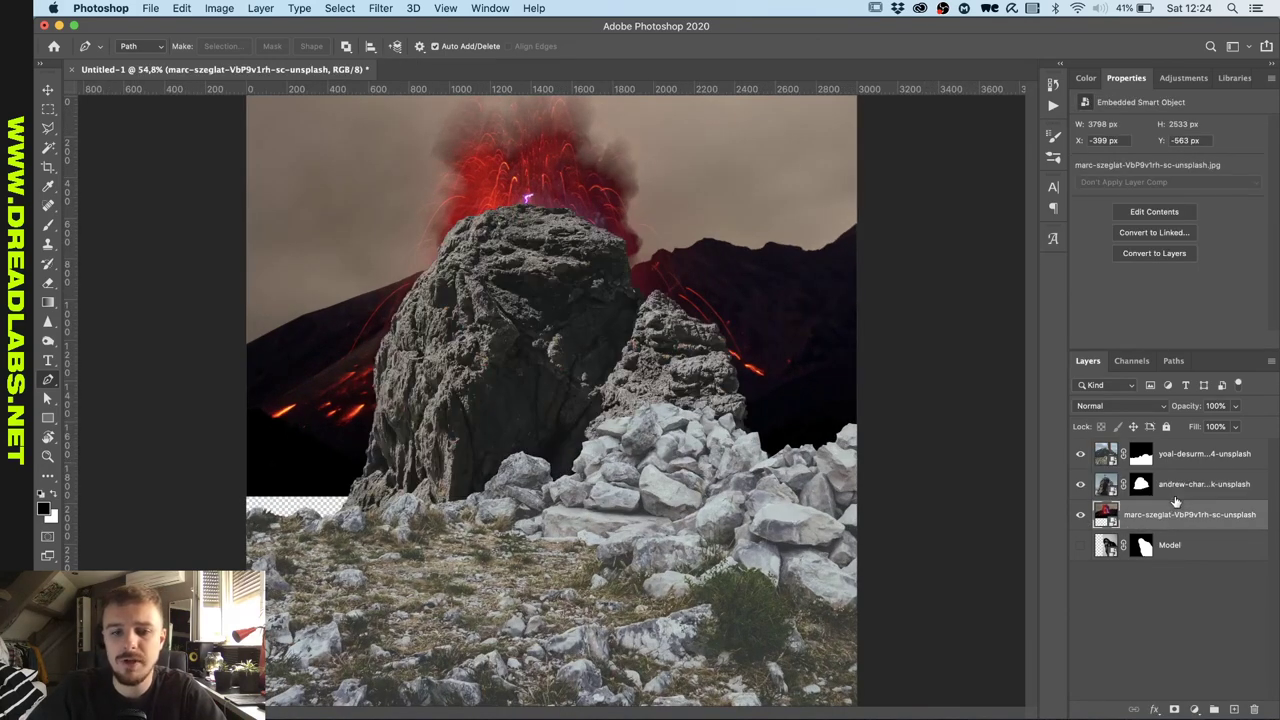
Enlarge the volcano photo to 102.29% so it extends down behind the foreground rocks.
scroll(783, 427, down, 2)
key(super+t)
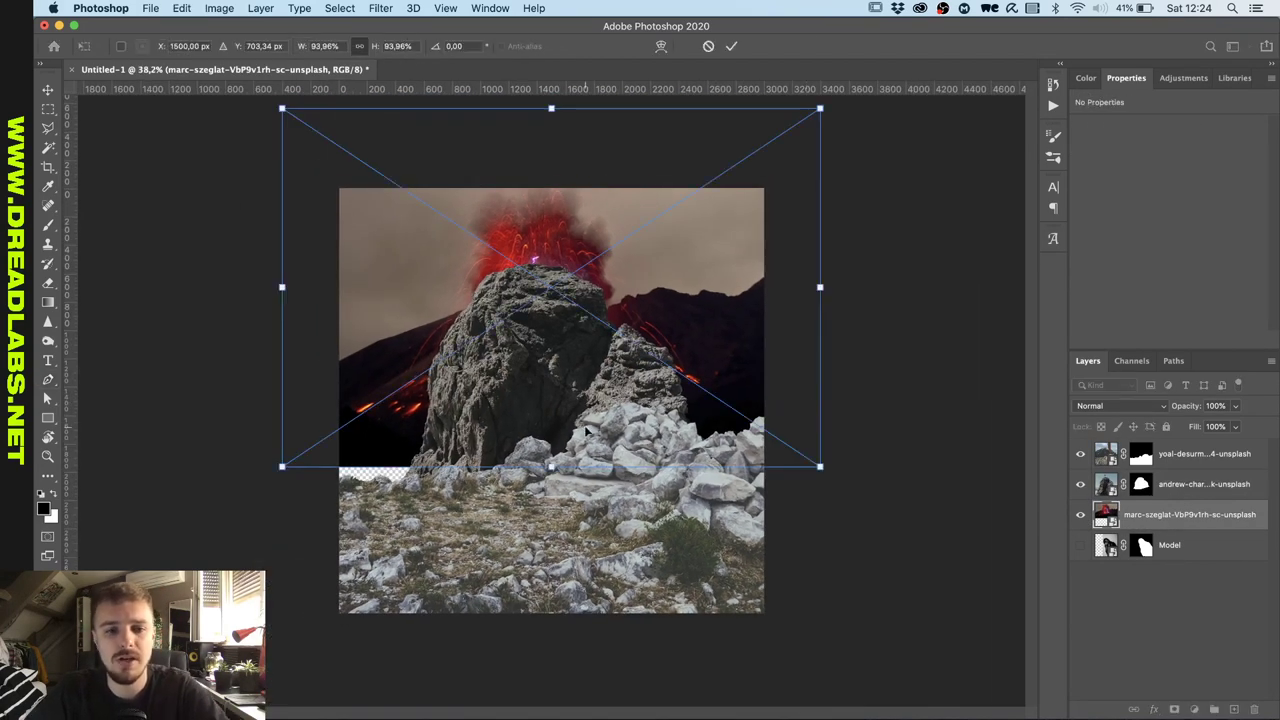
drag(551, 466, 551, 491)
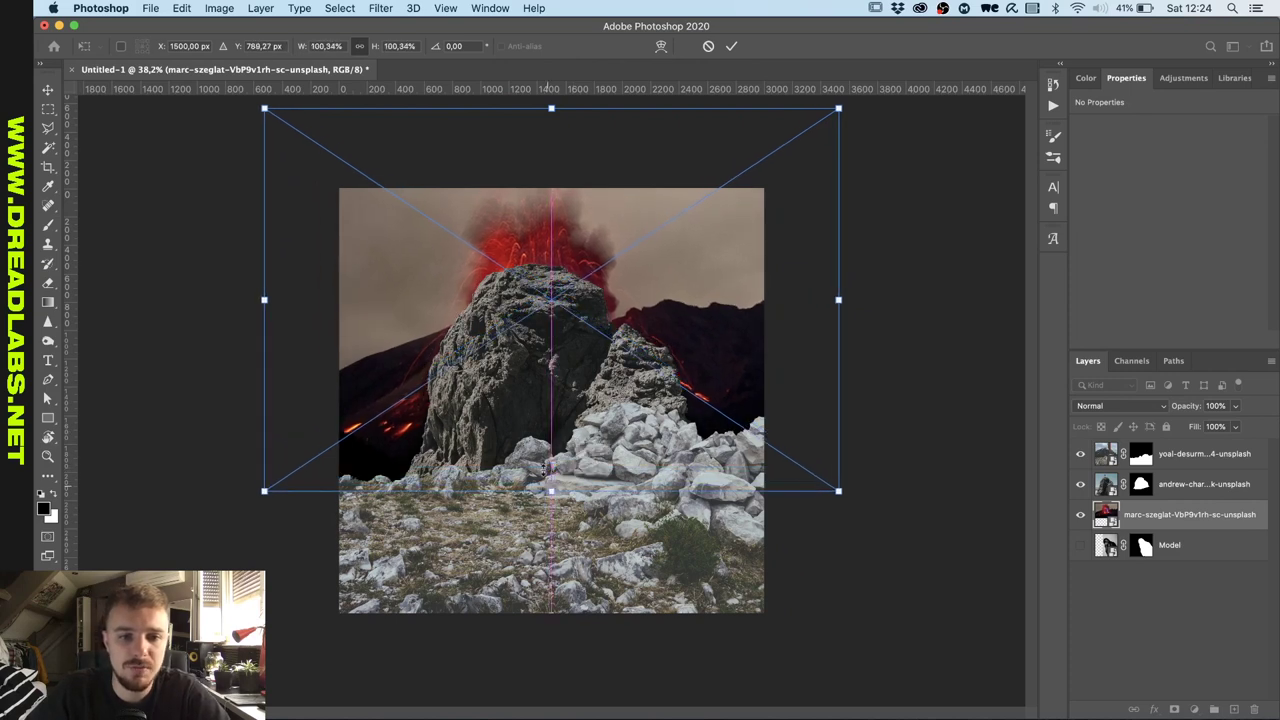
scroll(505, 231, down, 2)
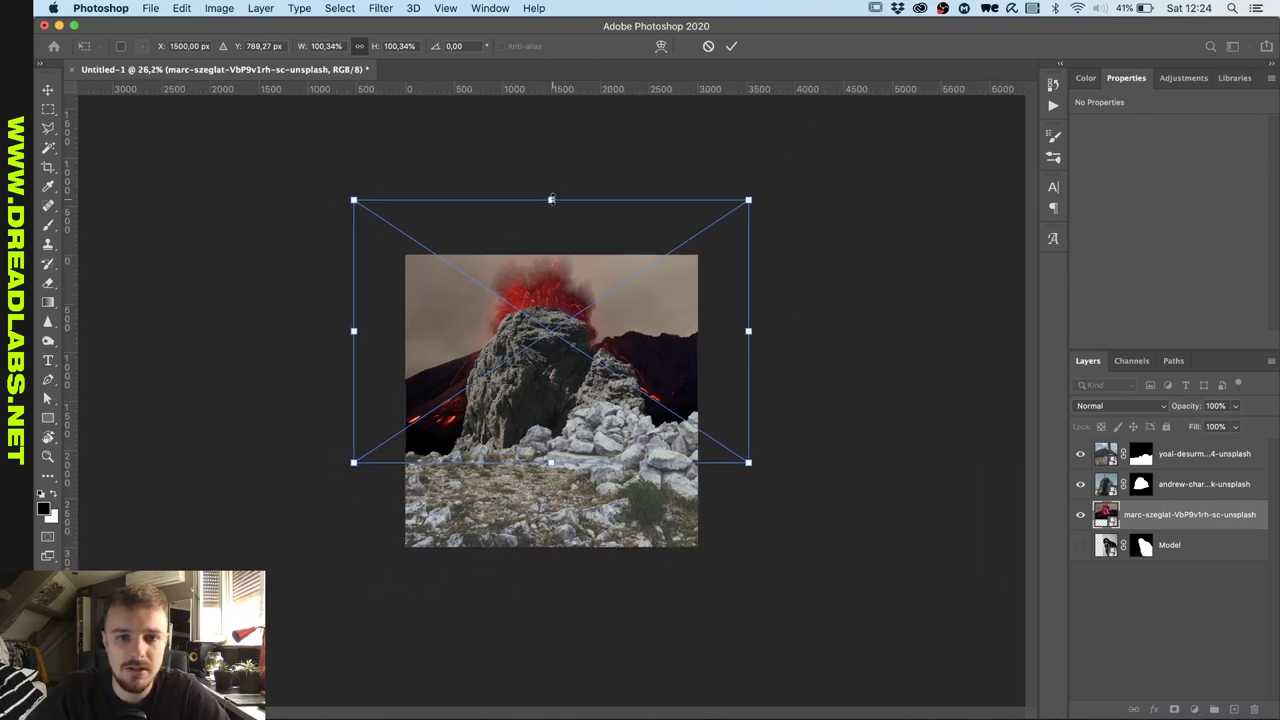
drag(551, 199, 551, 195)
click(731, 47)
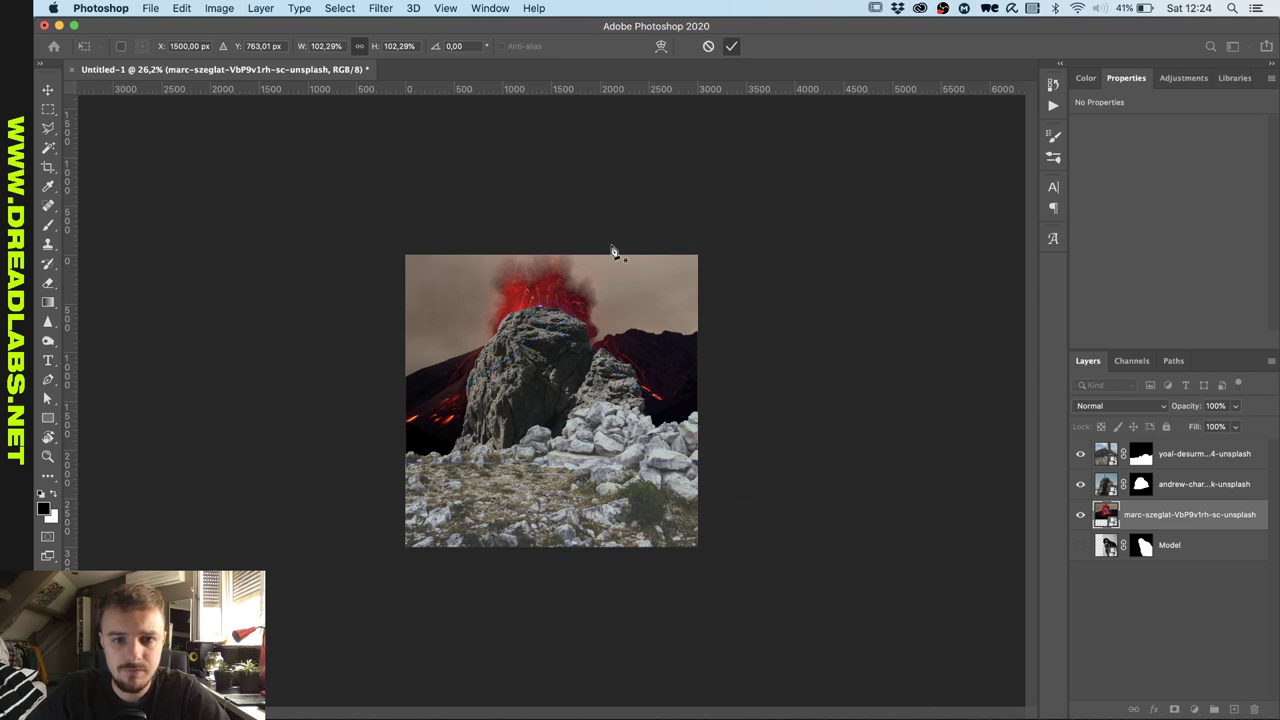
Move the masked boulder layer to the left side of the canvas and slightly down, clear of the volcano.
scroll(612, 251, up, 2)
mouse_move(548, 323)
mouse_down()
mouse_move(552, 300)
mouse_move(553, 335)
mouse_up()
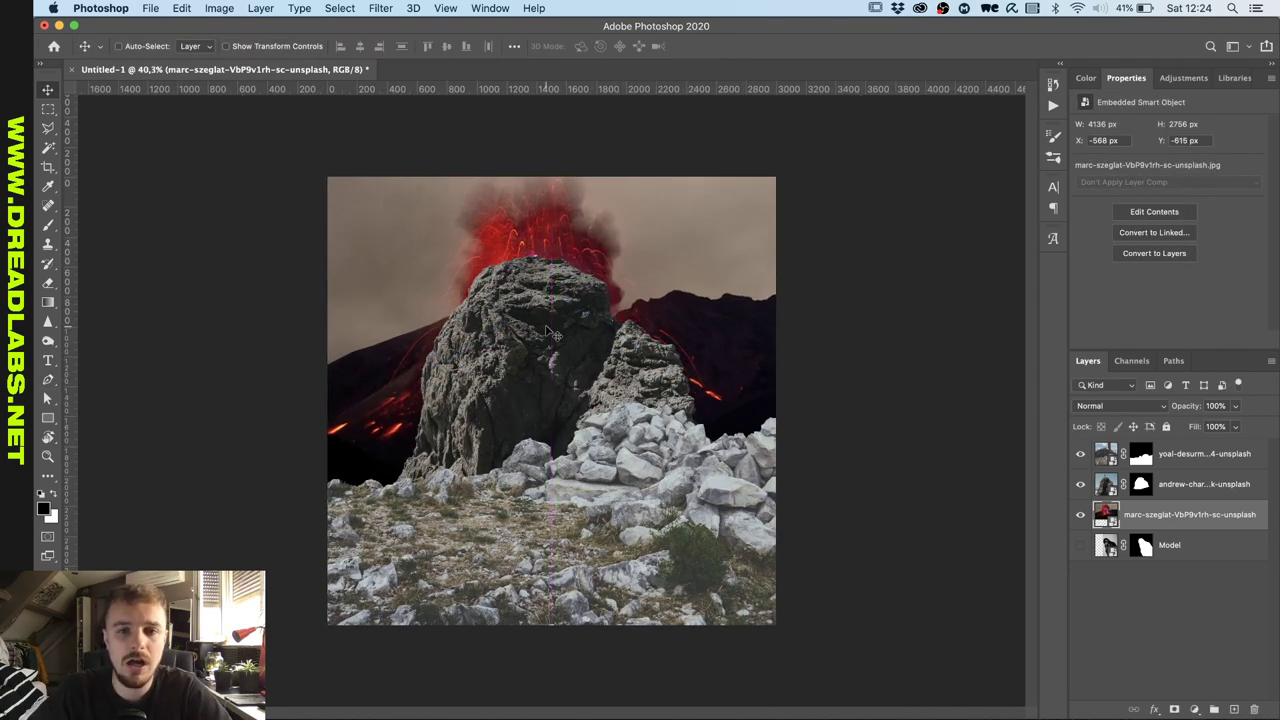
click(1175, 493)
drag(584, 300, 420, 345)
scroll(527, 410, up, 3)
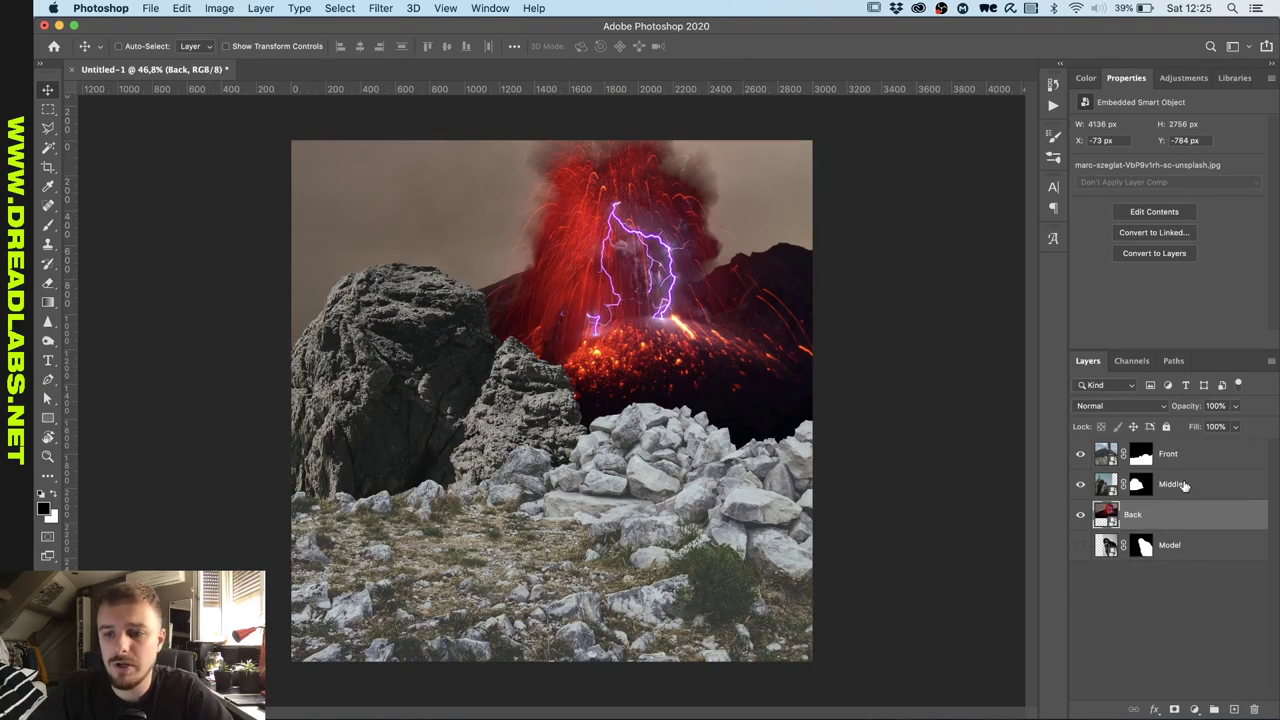
Add a Curves adjustment clipped to the Front layer and lower its RGB midtones to darken the foreground rocks.
click(1188, 462)
click(1180, 78)
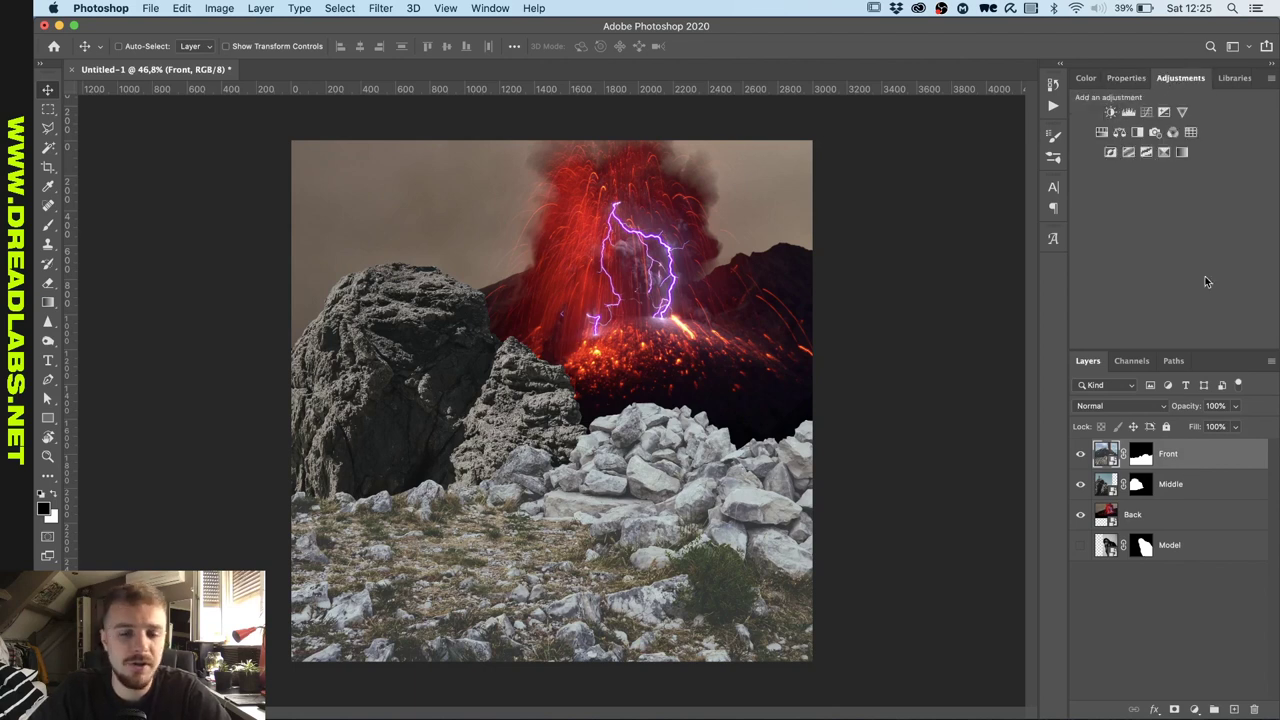
click(1149, 111)
click(1147, 148)
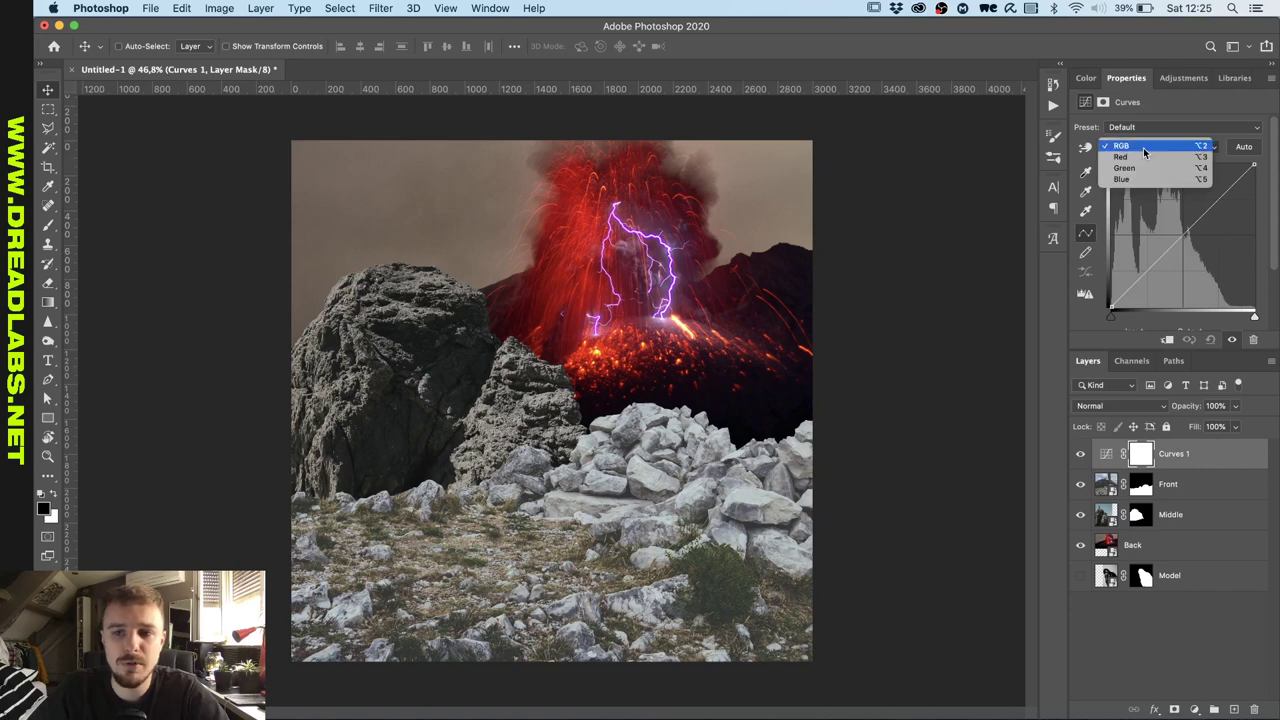
click(1145, 150)
drag(1178, 233, 1194, 268)
alt+click(1187, 468)
Tint the foreground rocks red by raising the red curve and lowering the green and blue curves.
click(1150, 148)
click(1148, 157)
click(1162, 147)
click(1120, 187)
click(1162, 147)
click(1124, 135)
click(1162, 147)
click(1166, 157)
click(1162, 147)
click(1122, 123)
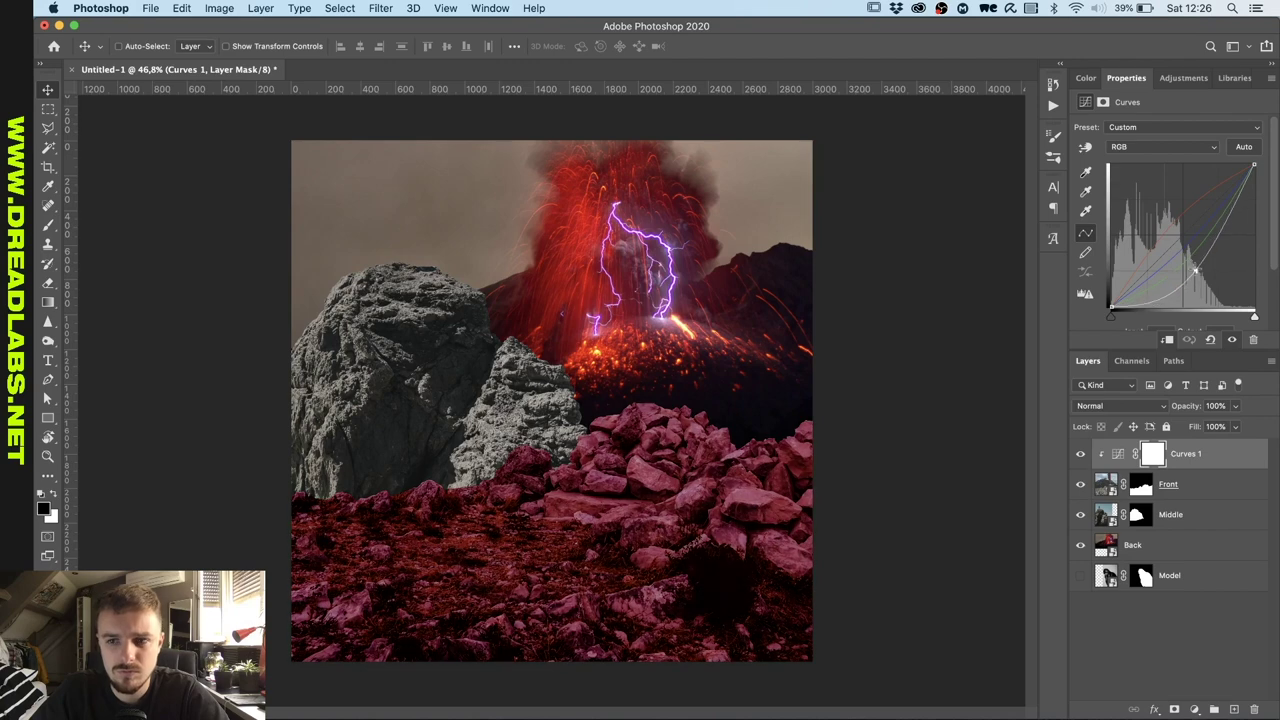
Pull the RGB black and white points inward in the foreground Curves and rebalance its color channels to a more muted red.
drag(1168, 321, 1144, 319)
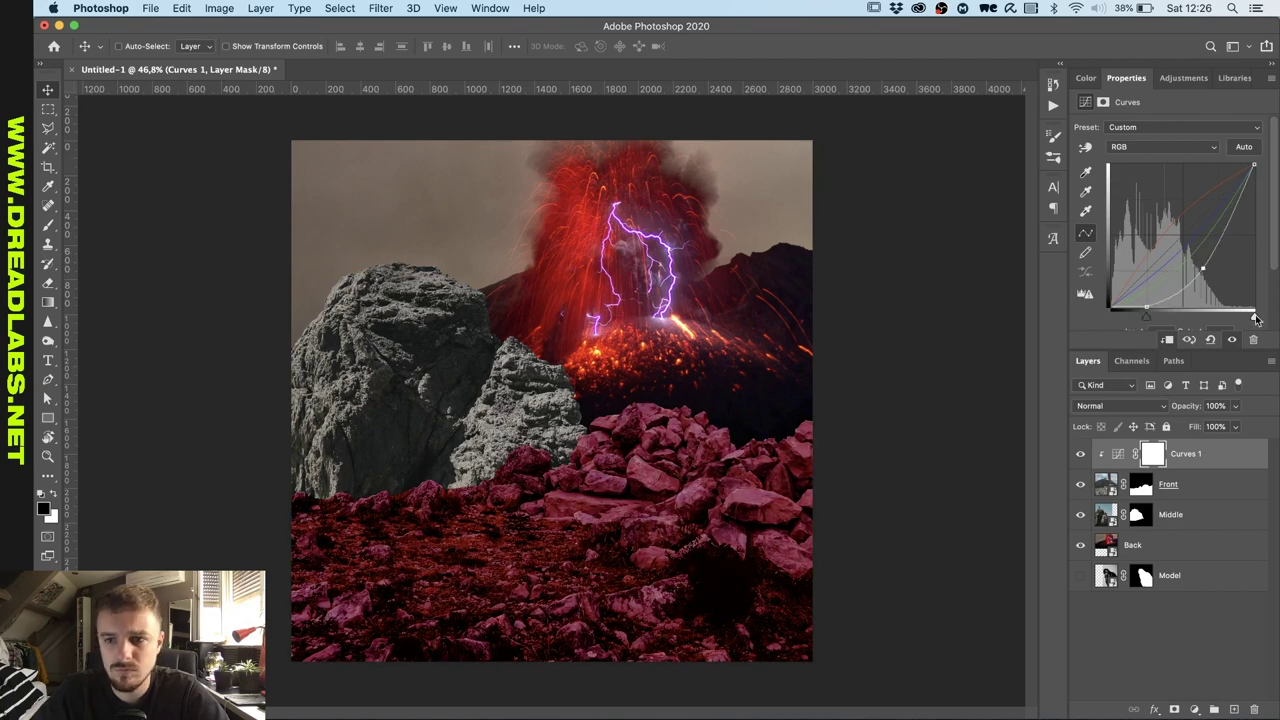
drag(1255, 318, 1245, 319)
click(1162, 147)
click(1140, 159)
mouse_move(1181, 232)
mouse_down()
mouse_move(1184, 221)
mouse_move(1191, 241)
mouse_up()
click(1162, 147)
click(1158, 158)
click(1162, 147)
click(1160, 159)
Add a Curves adjustment clipped to the Middle layer.
click(1184, 515)
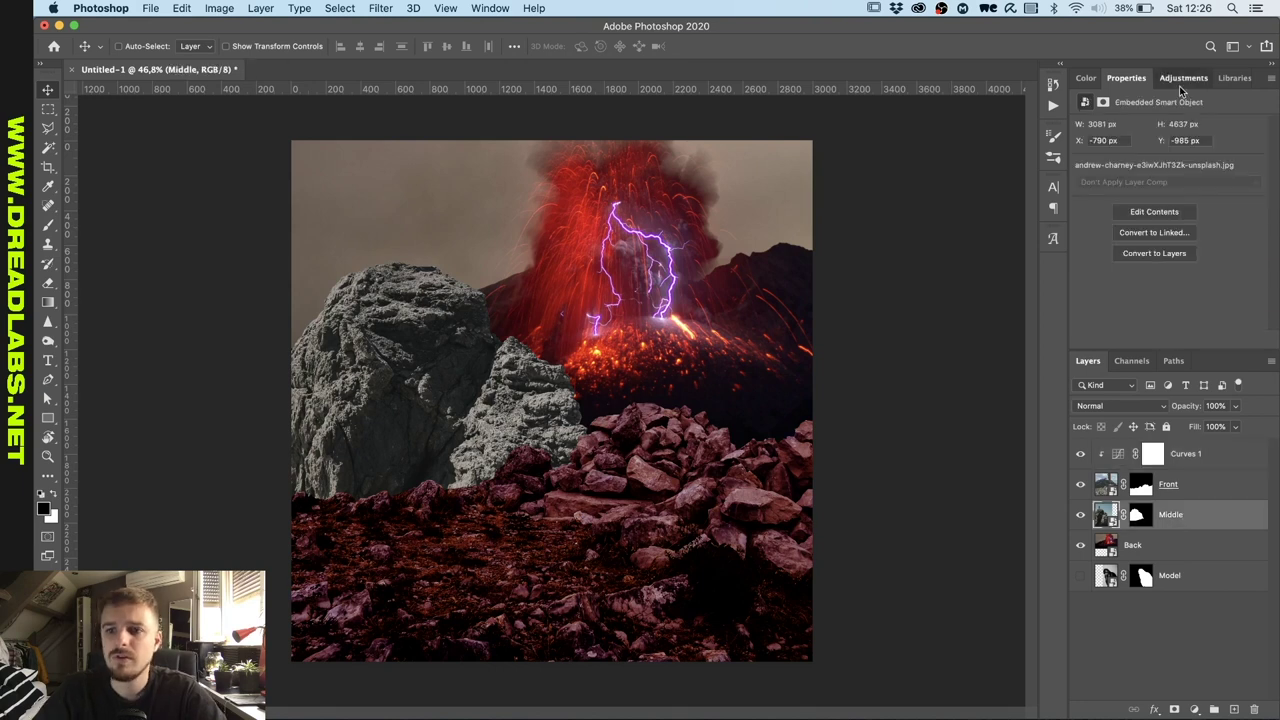
click(1183, 79)
click(1120, 115)
alt+click(1187, 531)
Tint the boulder reddish brown by raising the red curve and lowering the green and blue curves.
click(1153, 147)
click(1151, 157)
drag(1182, 234, 1188, 245)
click(1156, 147)
click(1156, 158)
click(1155, 148)
click(1122, 157)
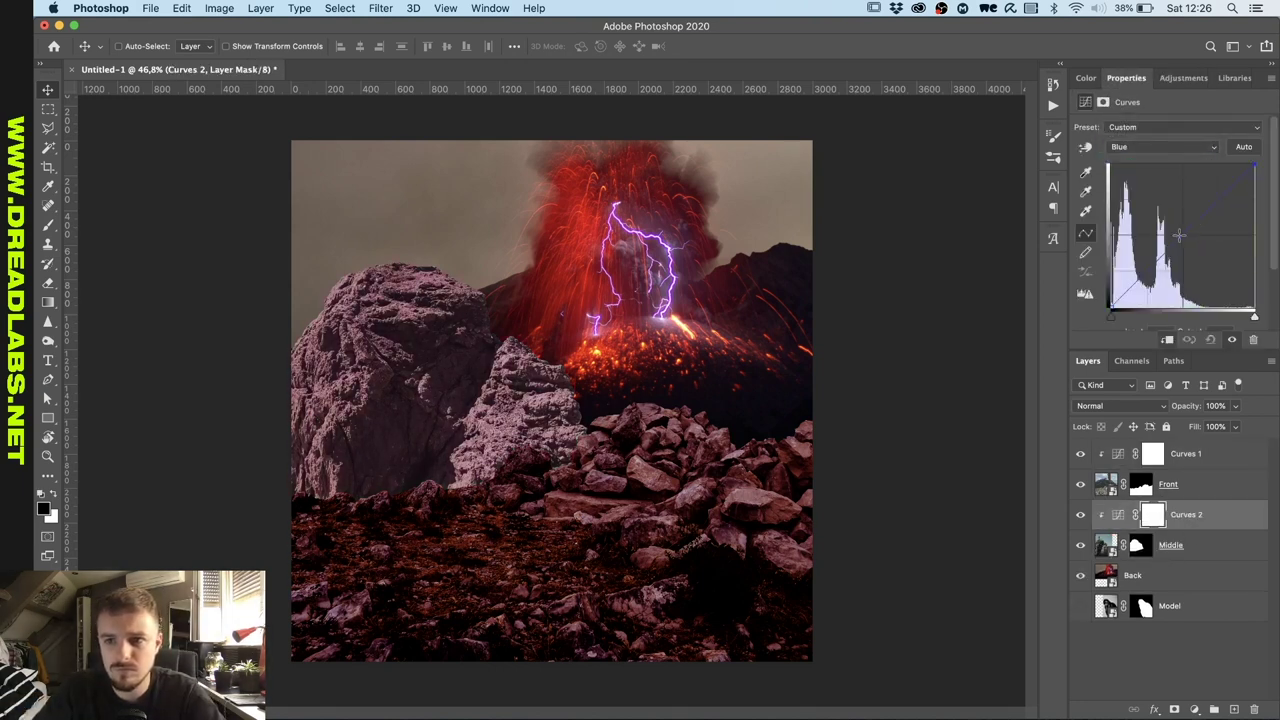
click(1155, 150)
click(1150, 108)
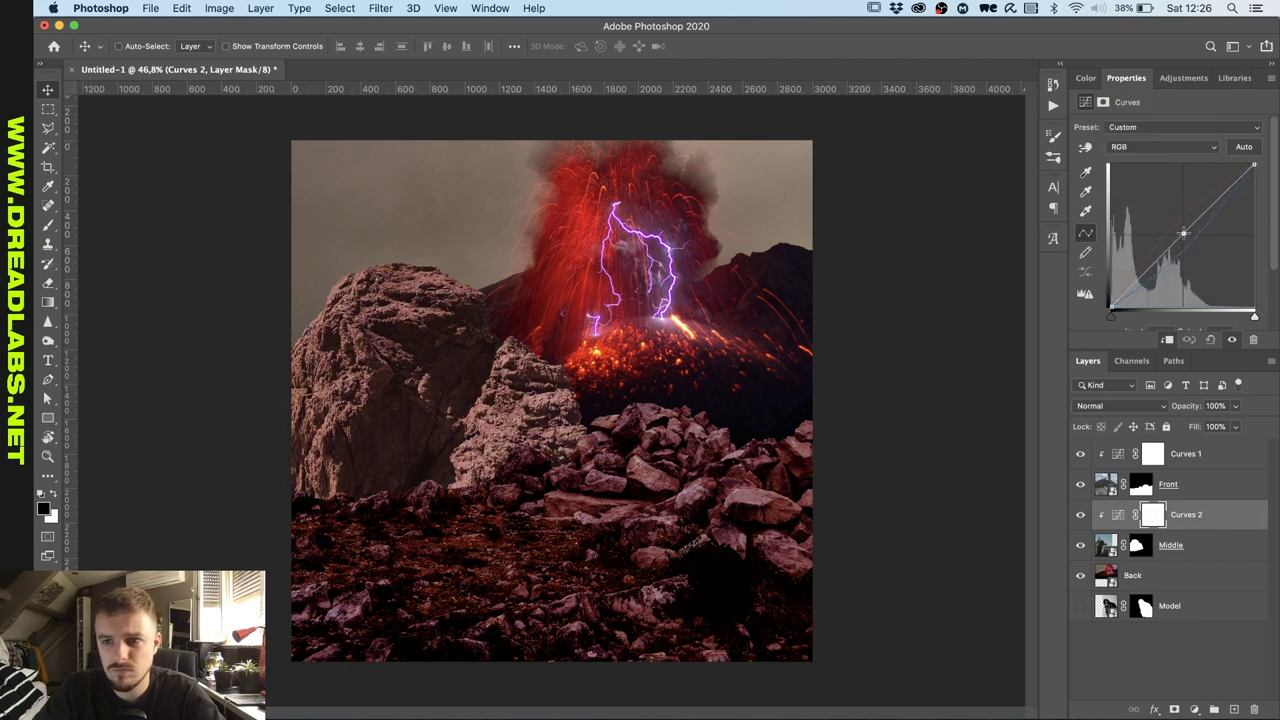
Darken the boulder by lowering the RGB midtones and add contrast by pulling the white point inward.
drag(1183, 234, 1200, 269)
drag(1254, 317, 1233, 317)
drag(1200, 269, 1180, 270)
drag(1233, 317, 1241, 318)
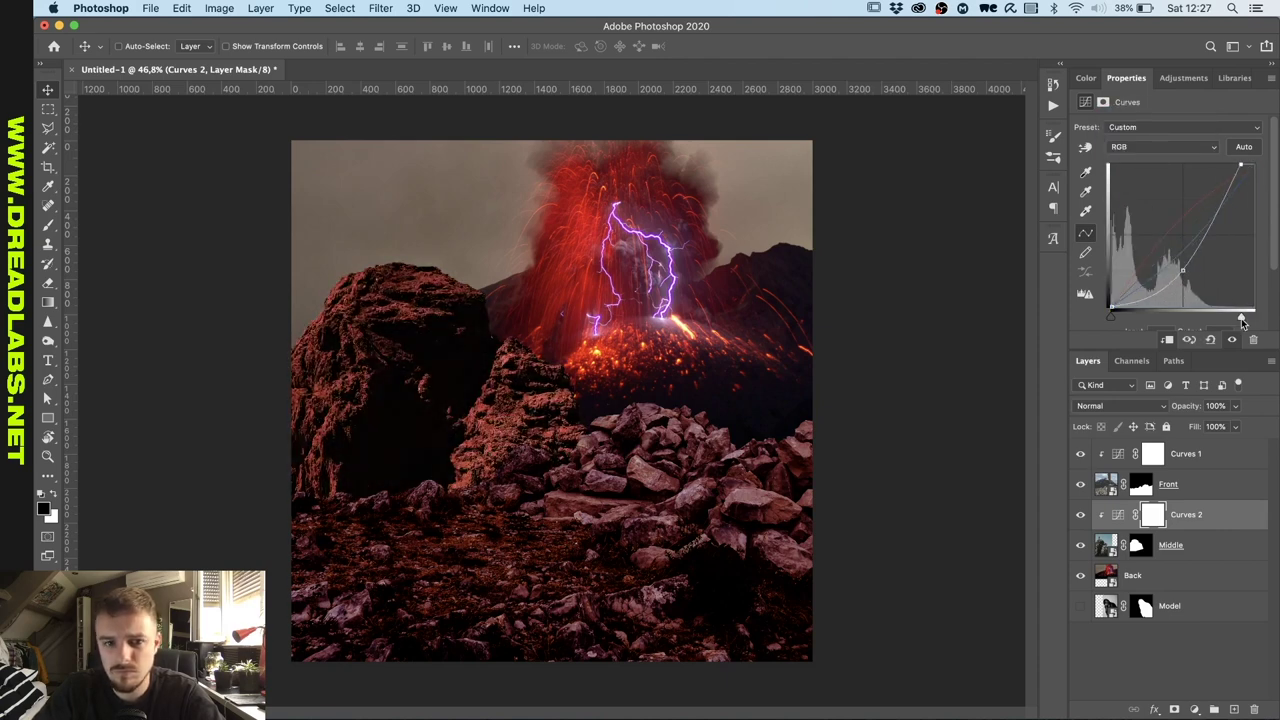
drag(1181, 271, 1185, 265)
click(1211, 509)
Show the Model layer, bring it to the front, flip it horizontally and place it on the canvas's left side.
click(1080, 606)
click(1212, 608)
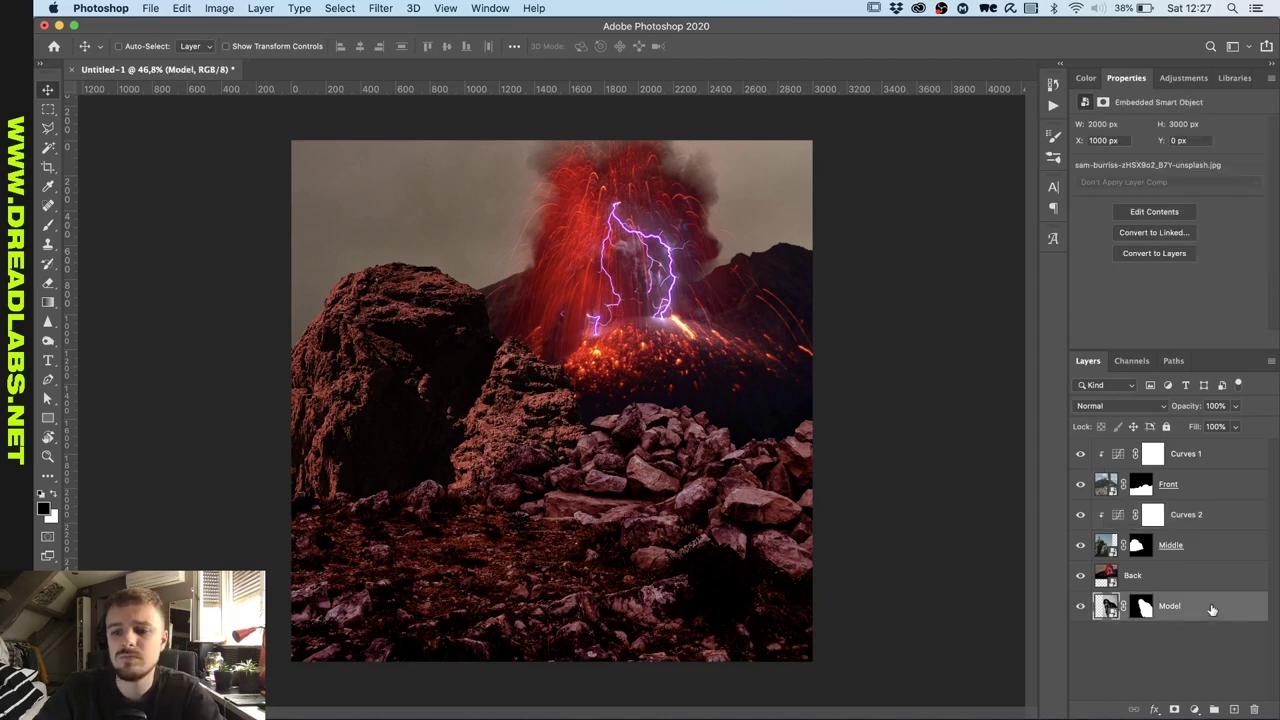
key(shift+super+bracketright)
key(super+t)
right_click(733, 419)
click(775, 674)
drag(679, 484, 497, 488)
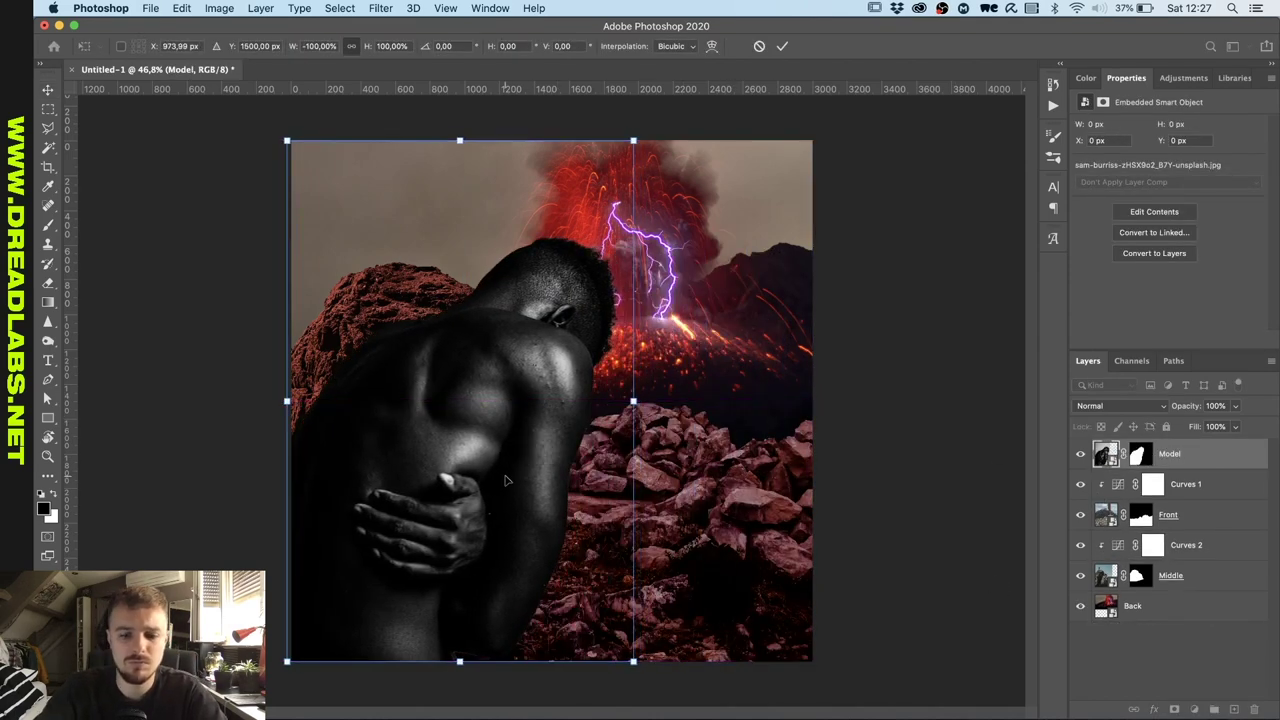
key(Return)
Scale the Model down to about 1602 by 2404 px in the lower-left corner of the canvas.
key(super+minus)
key(super+t)
drag(611, 225, 557, 287)
key(Return)
scroll(557, 287, up, 5)
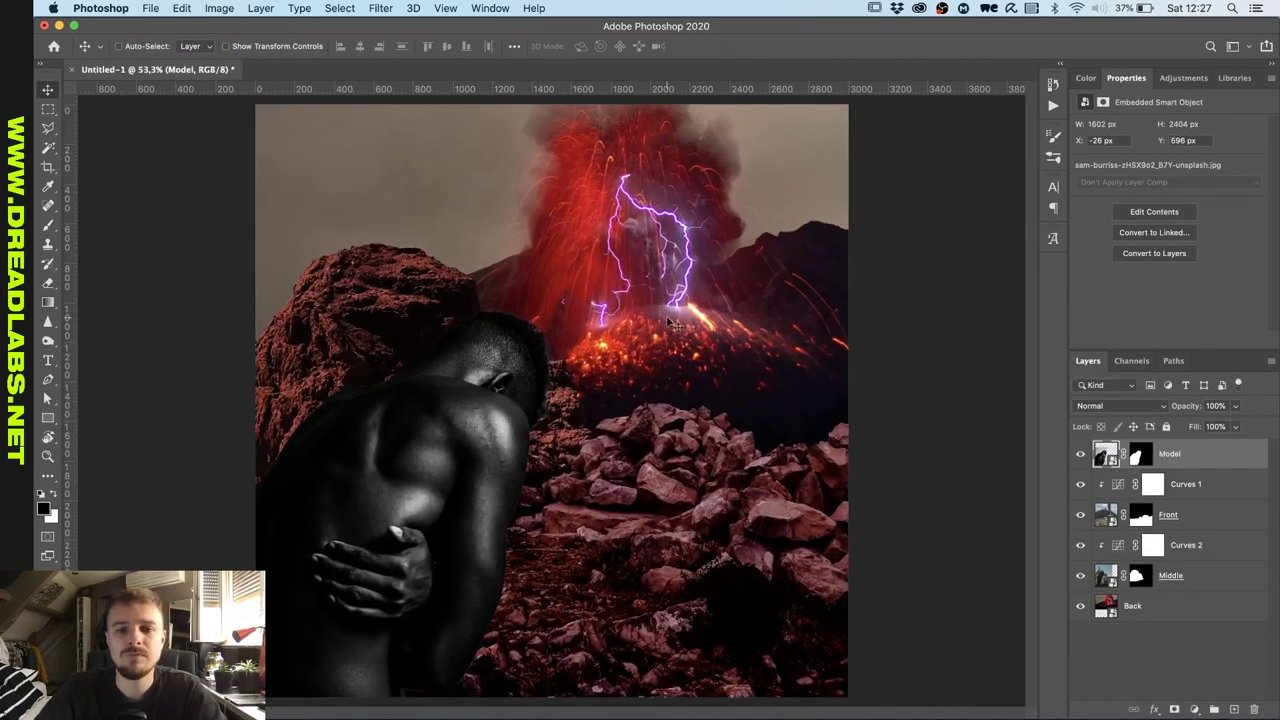
Select the Back layer with the volcano photo.
scroll(640, 380, down, 2)
click(1180, 606)
scroll(777, 411, down, 3)
key(super+t)
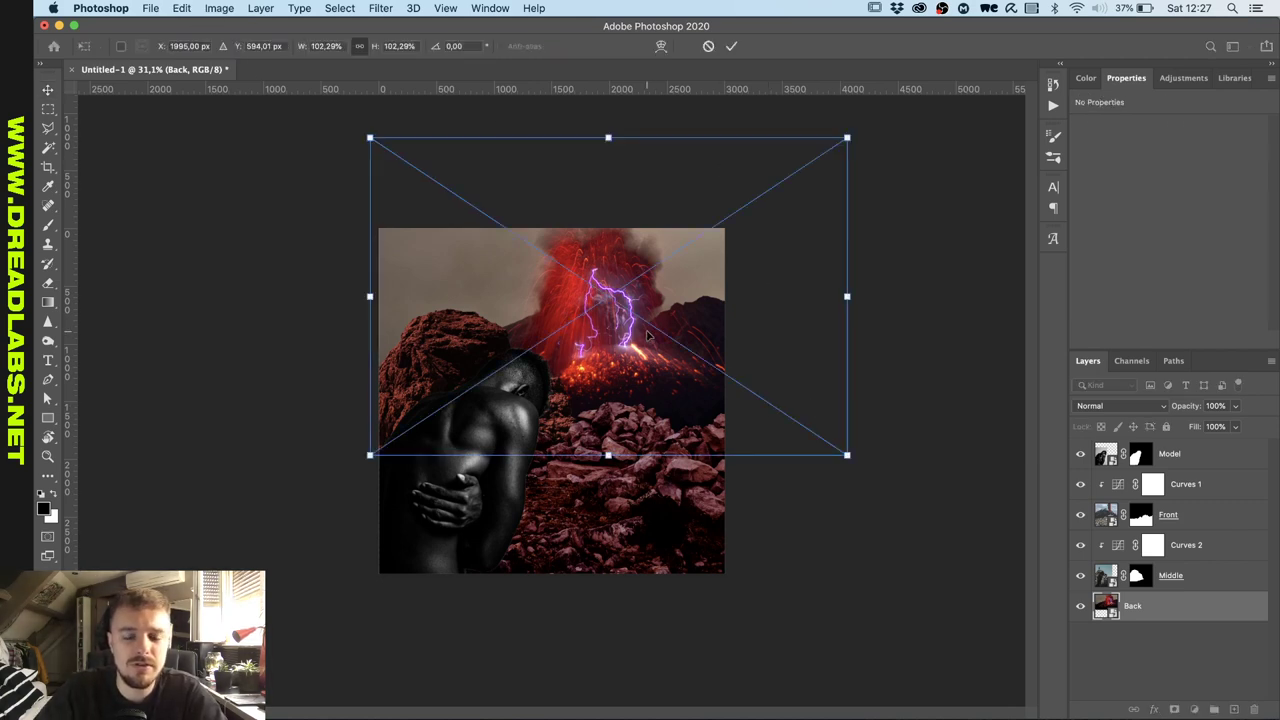
click(212, 10)
mouse_move(181, 10)
mouse_move(256, 358)
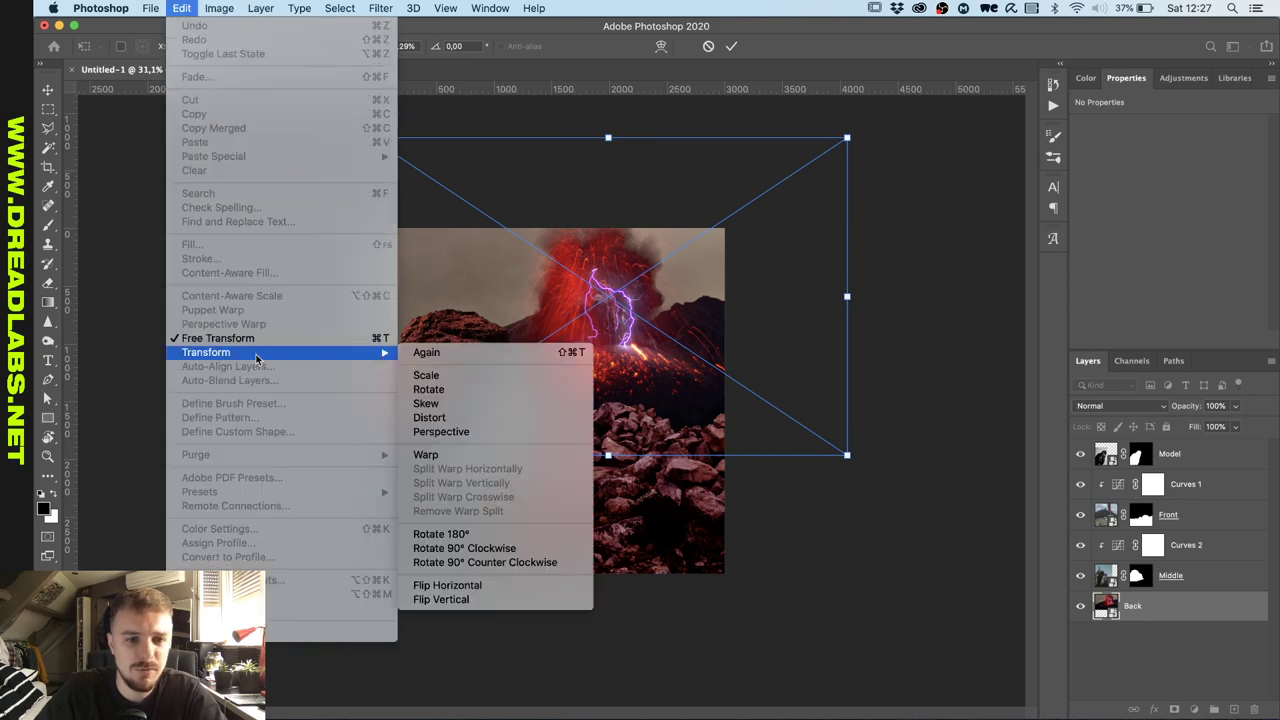
click(731, 48)
Apply a Perspective Warp to the volcano photo, pulling the right-hand corners of its grid outward to make that side larger.
click(186, 10)
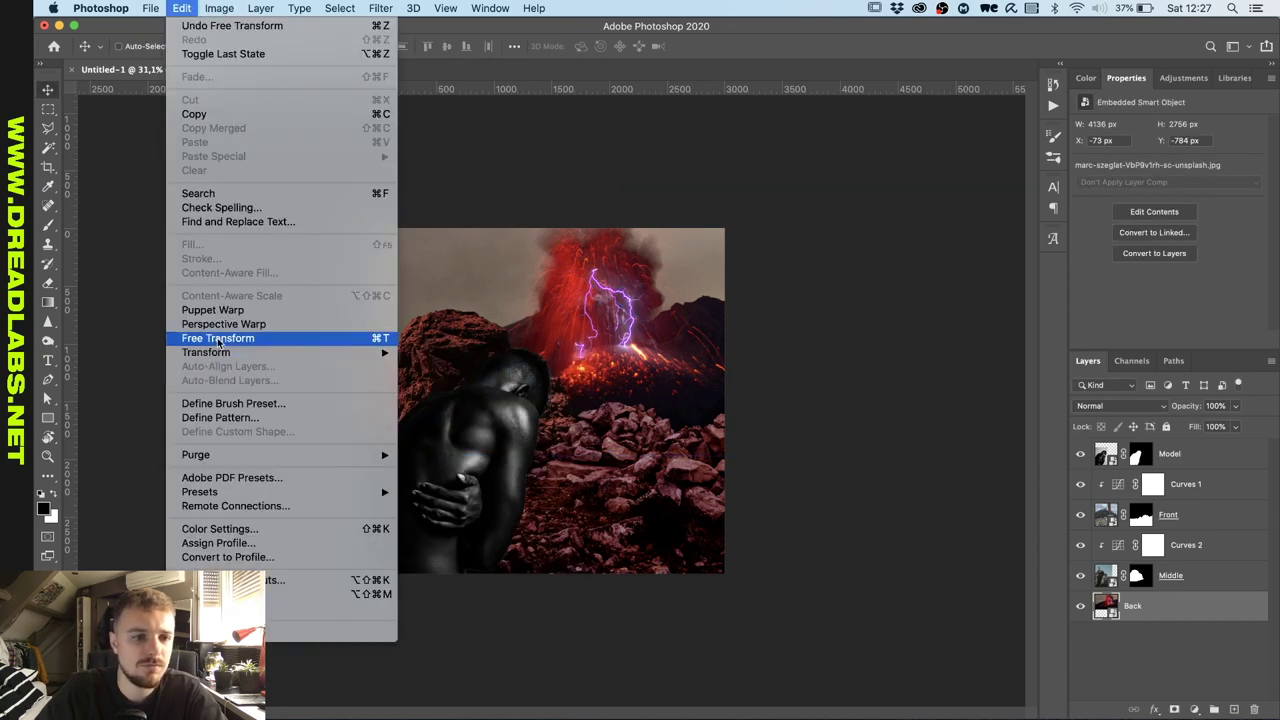
click(218, 326)
drag(752, 430, 769, 450)
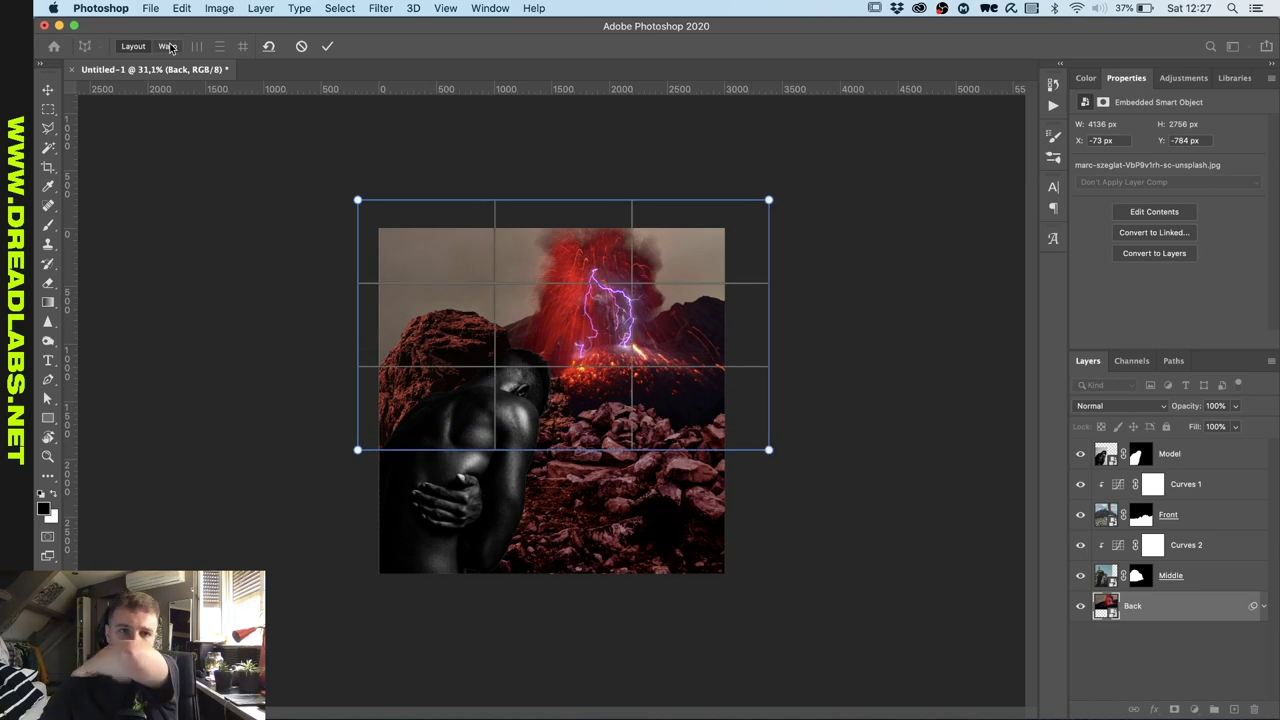
click(168, 46)
drag(769, 200, 777, 160)
drag(769, 450, 793, 512)
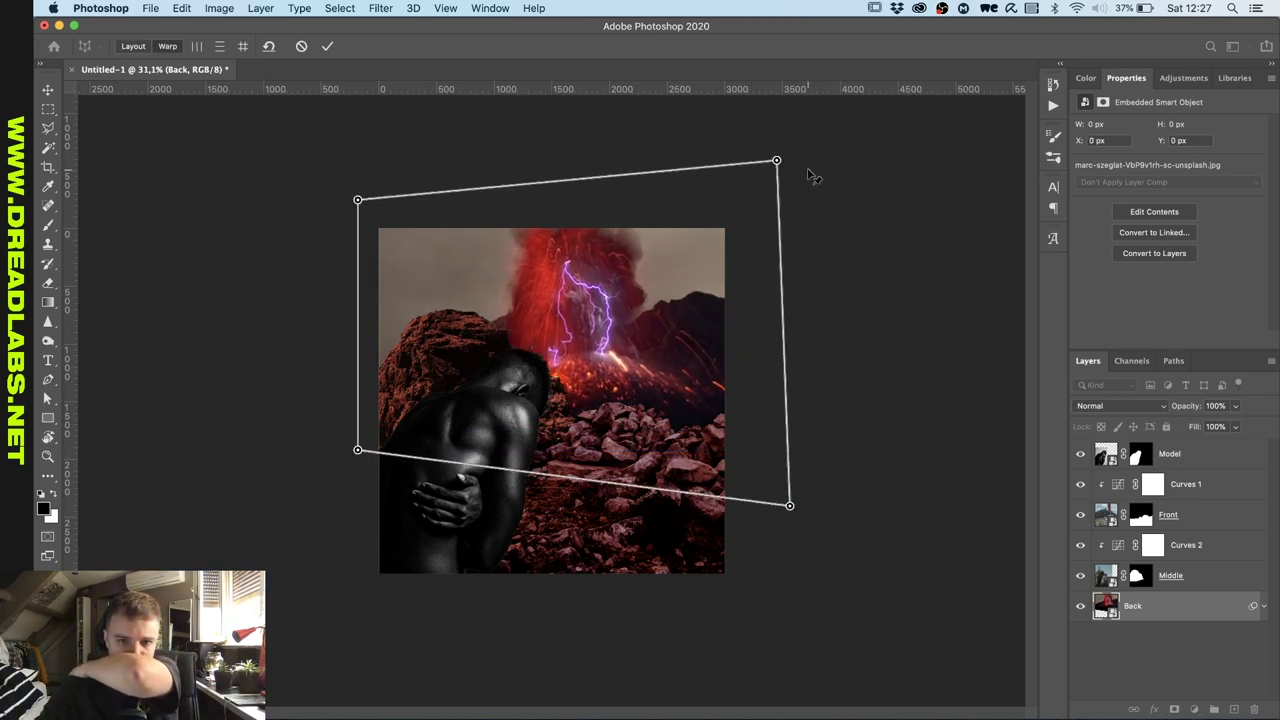
mouse_move(779, 162)
mouse_down()
mouse_move(803, 159)
mouse_move(798, 150)
mouse_up()
click(327, 46)
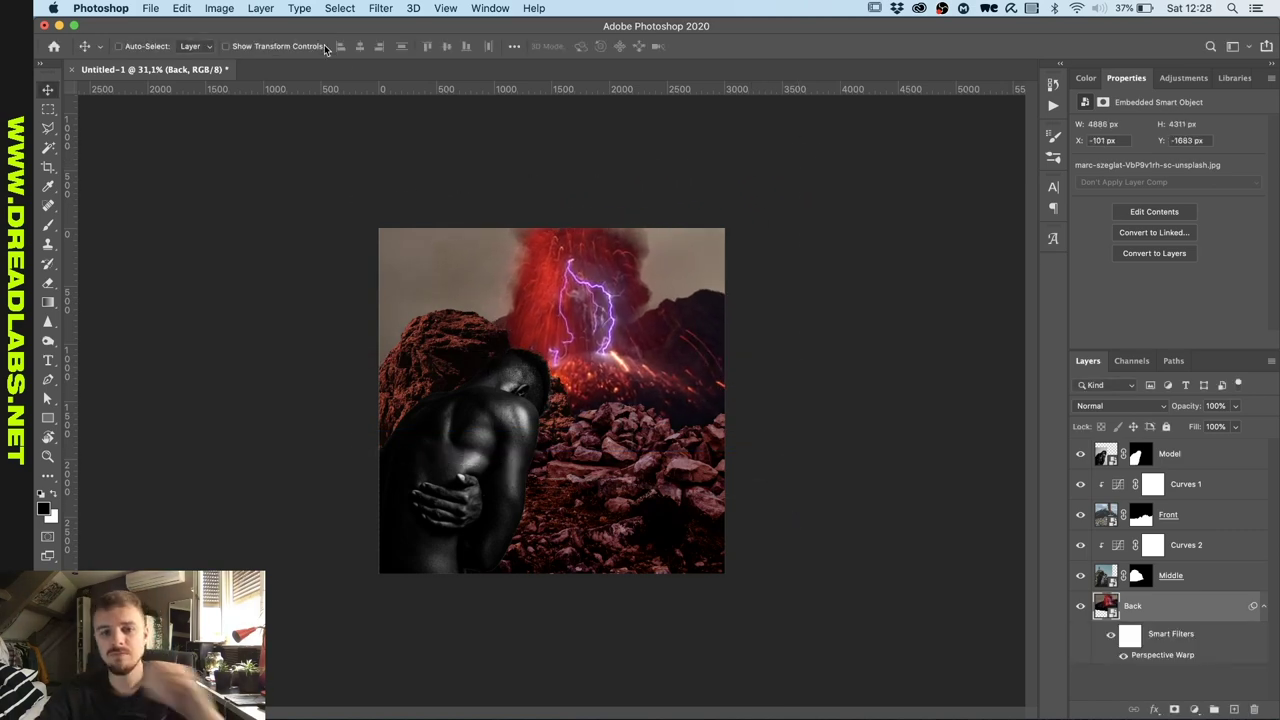
Shift the warped volcano photo slightly right to X -30 px and collapse the Back layer's smart filters.
scroll(674, 450, up, 4)
drag(576, 251, 590, 251)
key(super+0)
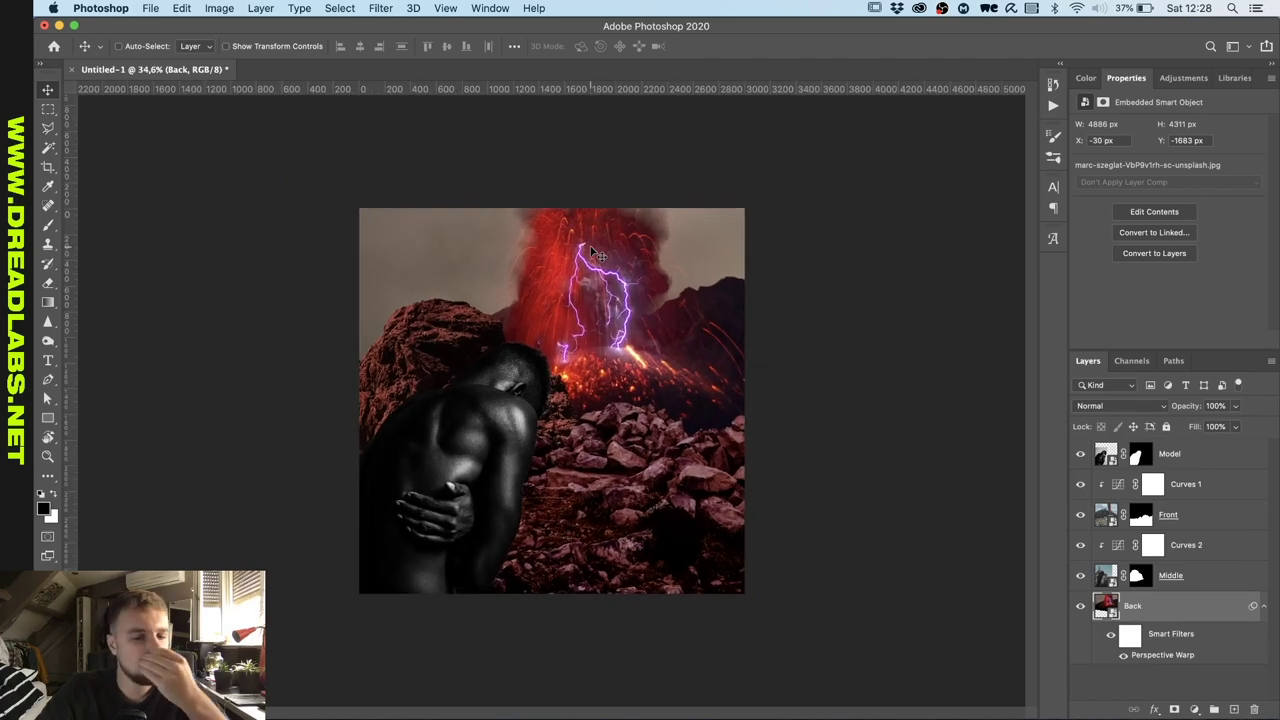
click(1264, 608)
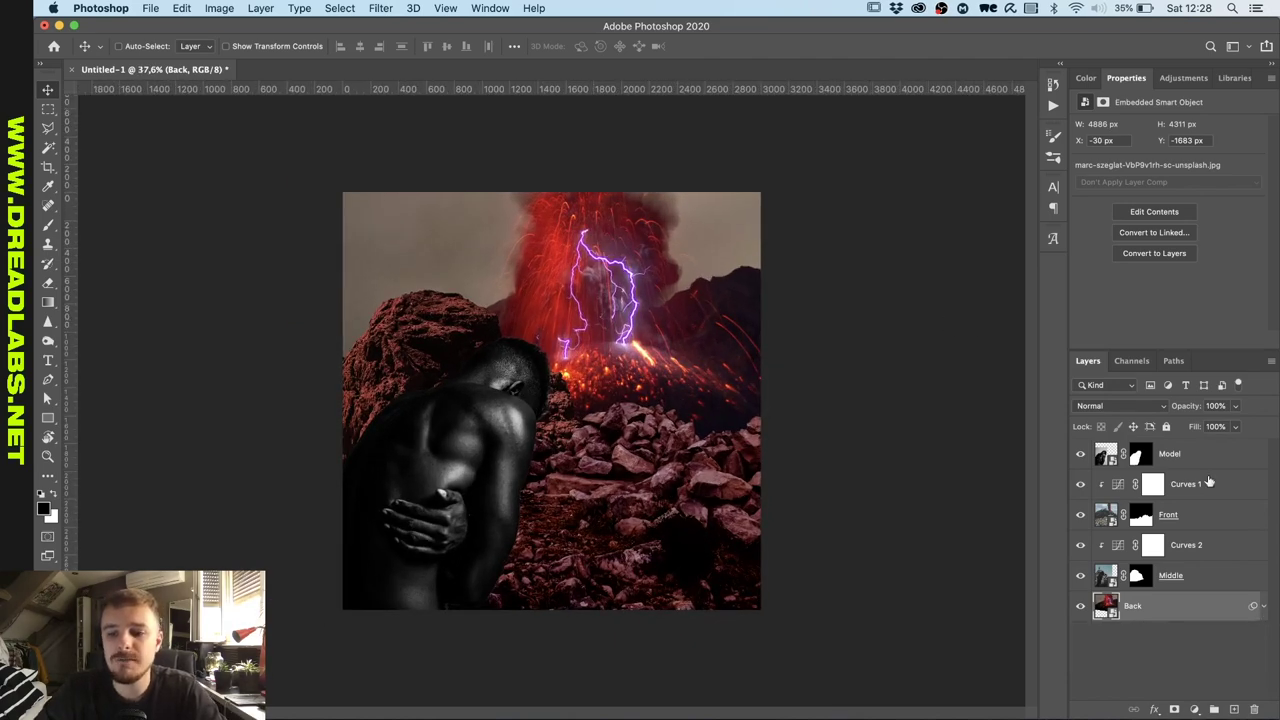
Group all the layers from Back up to Model and name the group Background Image.
shift+click(1206, 458)
key(super+g)
double_click(1135, 449)
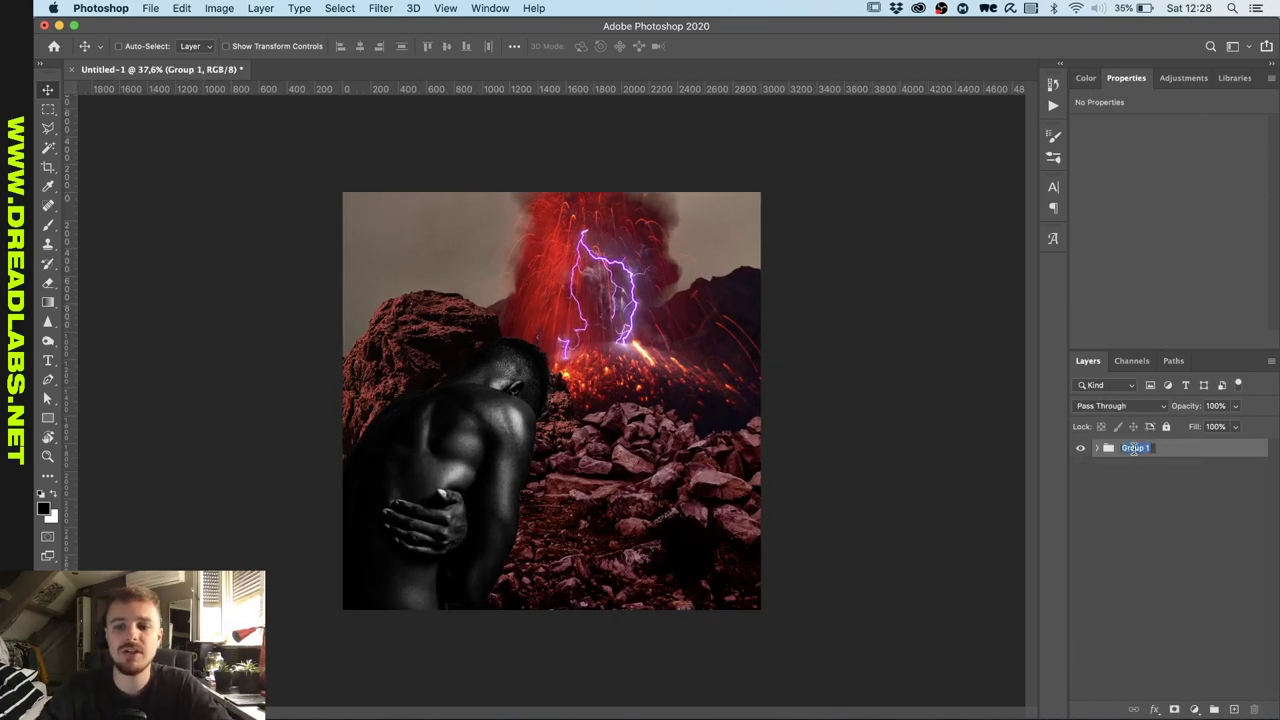
text(Na)
text(ckground)
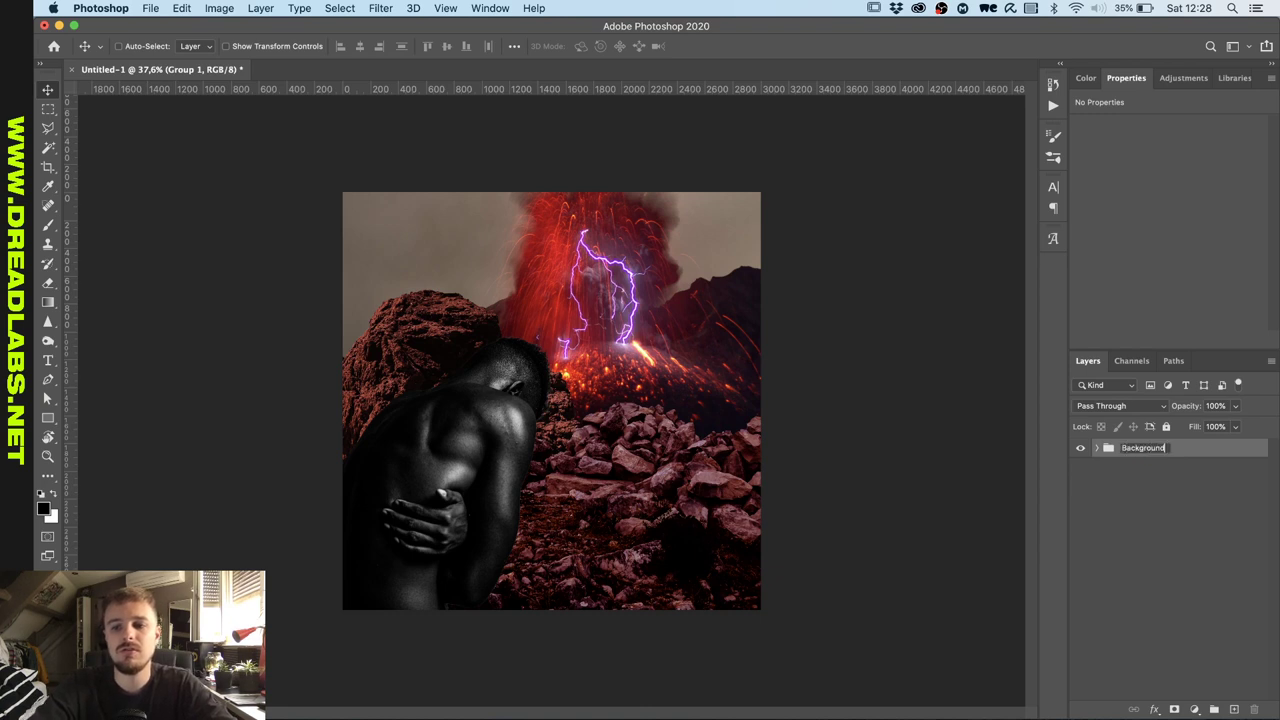
text( Image)
key(Return)
scroll(851, 449, up, 2)
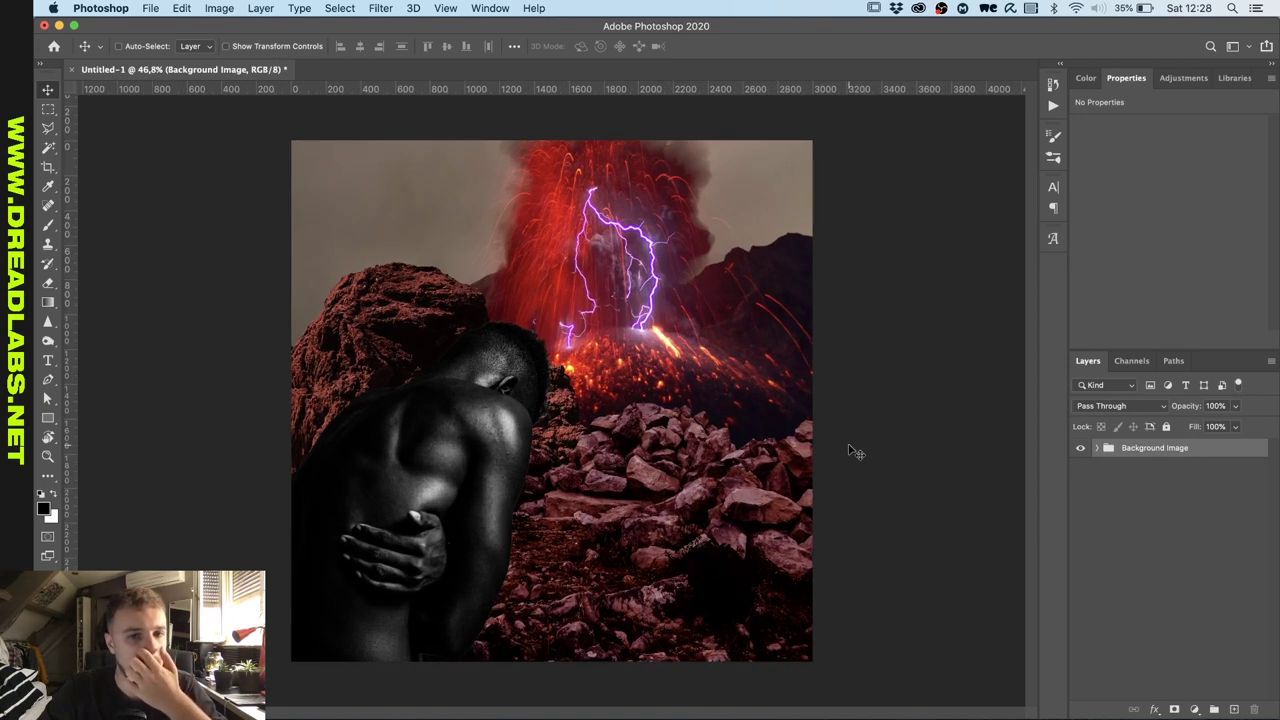
Add a Gradient Map adjustment above the Background Image group and set its light-end colour stop to red #fb0000.
click(1181, 80)
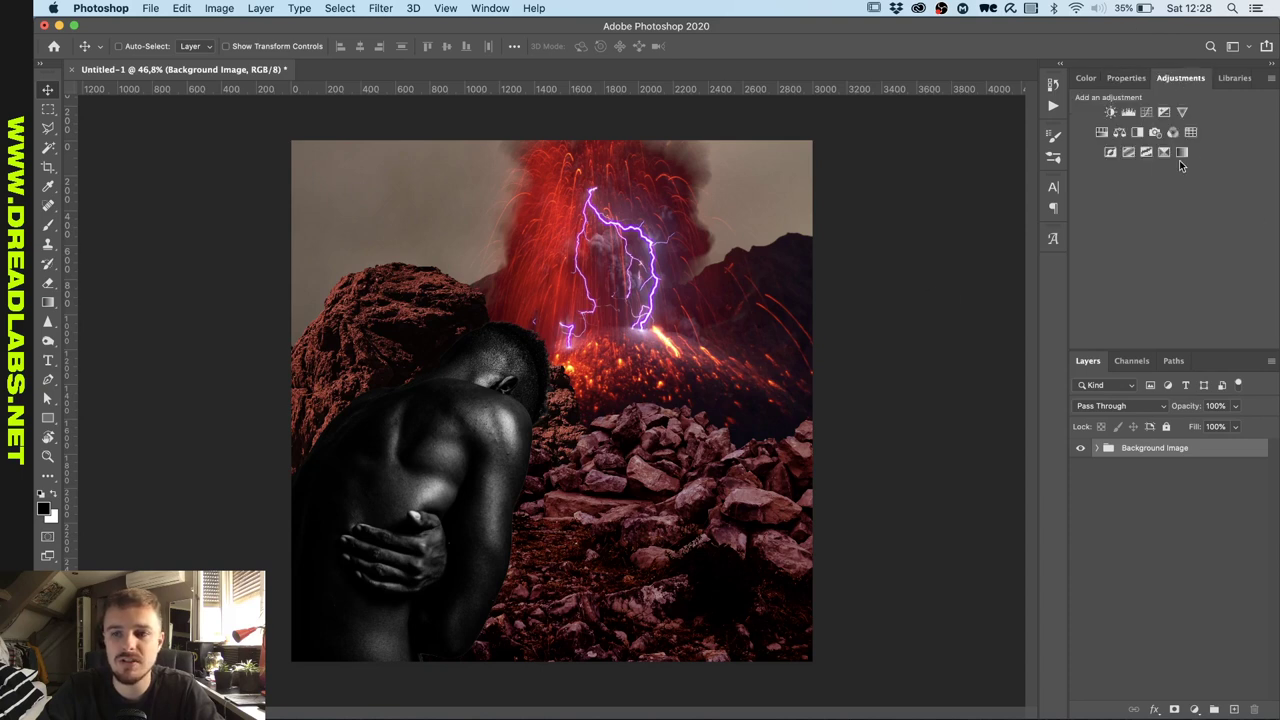
click(1181, 155)
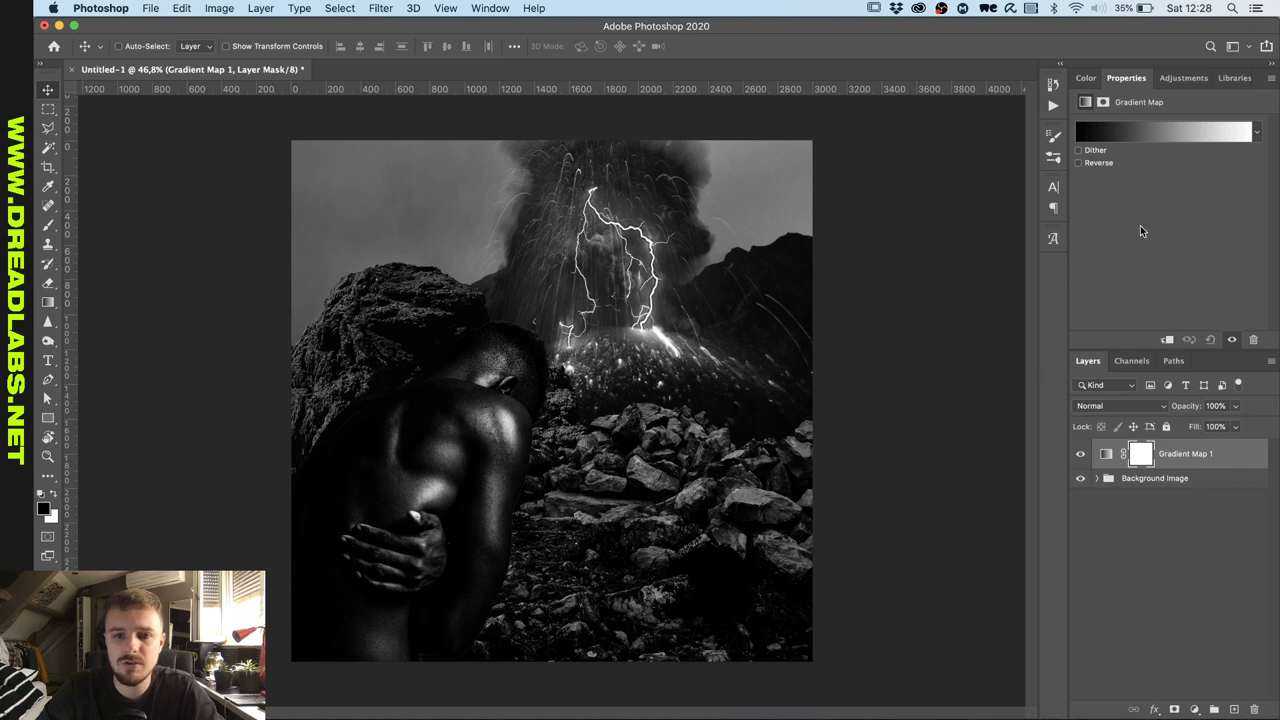
click(1172, 135)
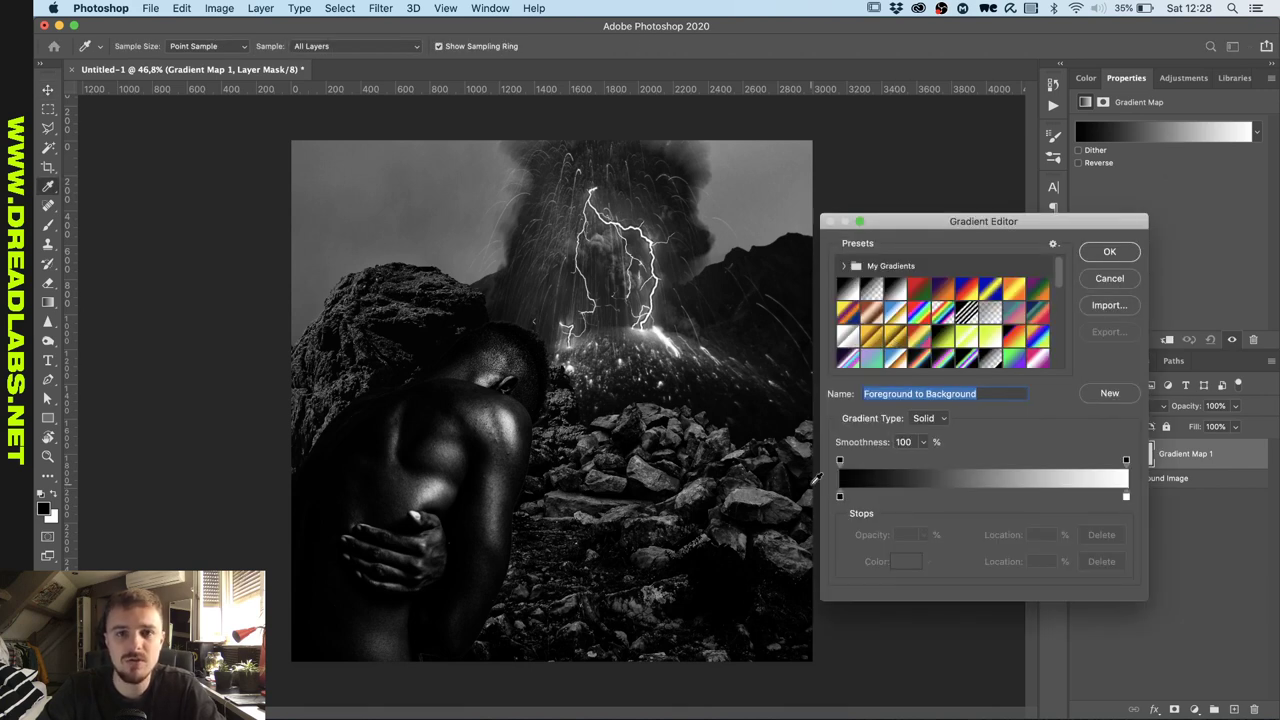
click(1126, 497)
click(906, 562)
click(1050, 376)
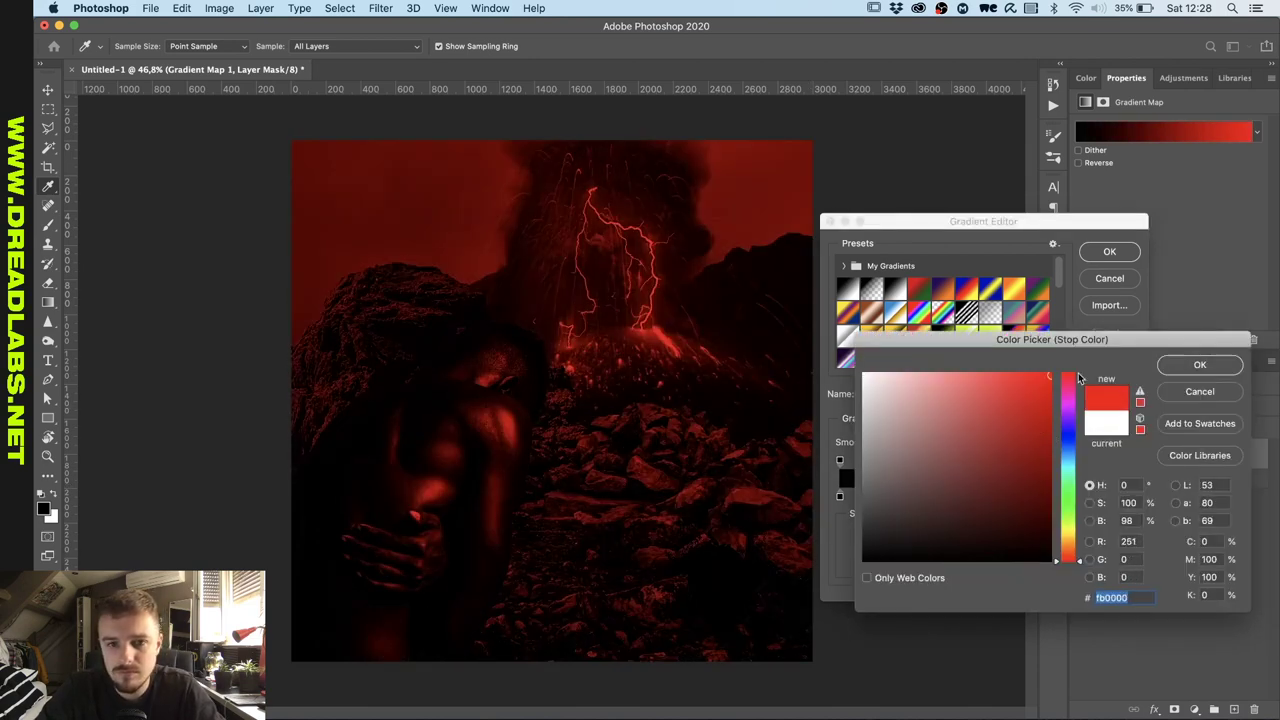
click(1200, 365)
Move the red stop inward along the gradient and add a white colour stop at the light end.
drag(1126, 497, 1111, 499)
click(1126, 497)
click(906, 562)
click(890, 429)
drag(890, 429, 841, 338)
key(Return)
Change the dark stop to a deep purple with hue 284, move it inward, and add a black stop at the dark end.
double_click(840, 497)
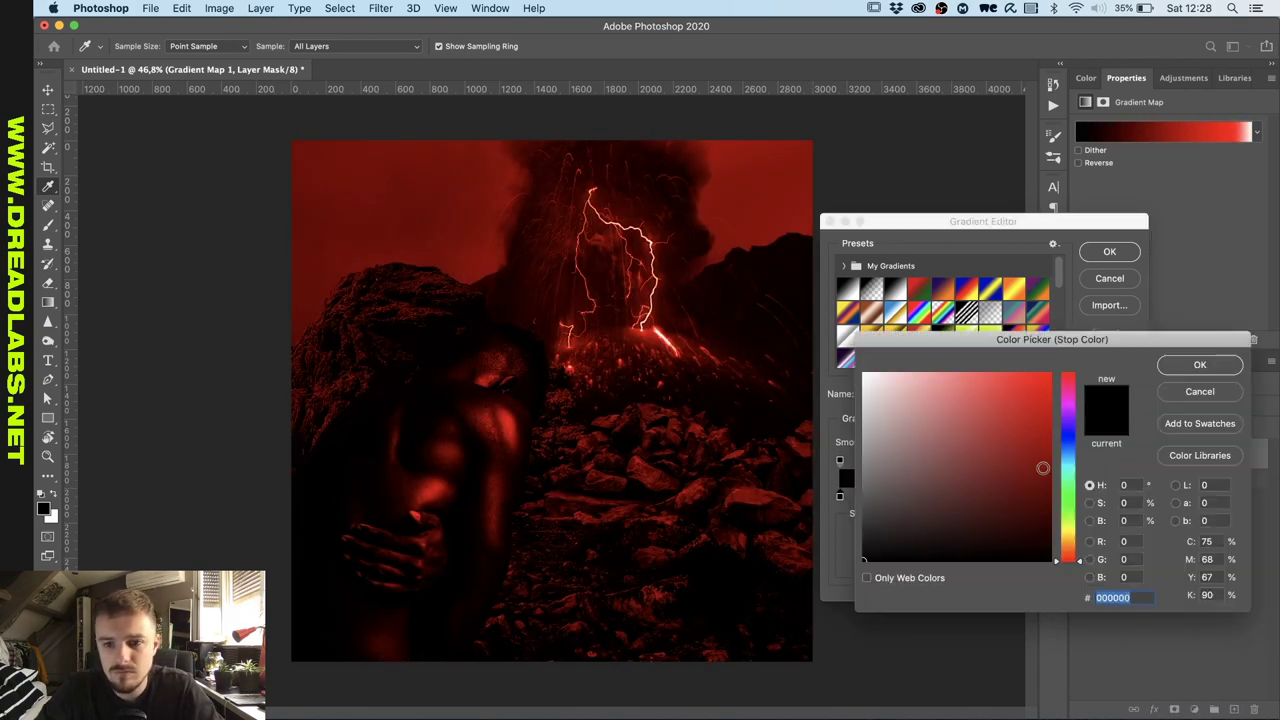
click(1068, 412)
click(1009, 429)
drag(1009, 429, 1051, 507)
key(Return)
click(895, 498)
double_click(840, 497)
drag(880, 540, 752, 653)
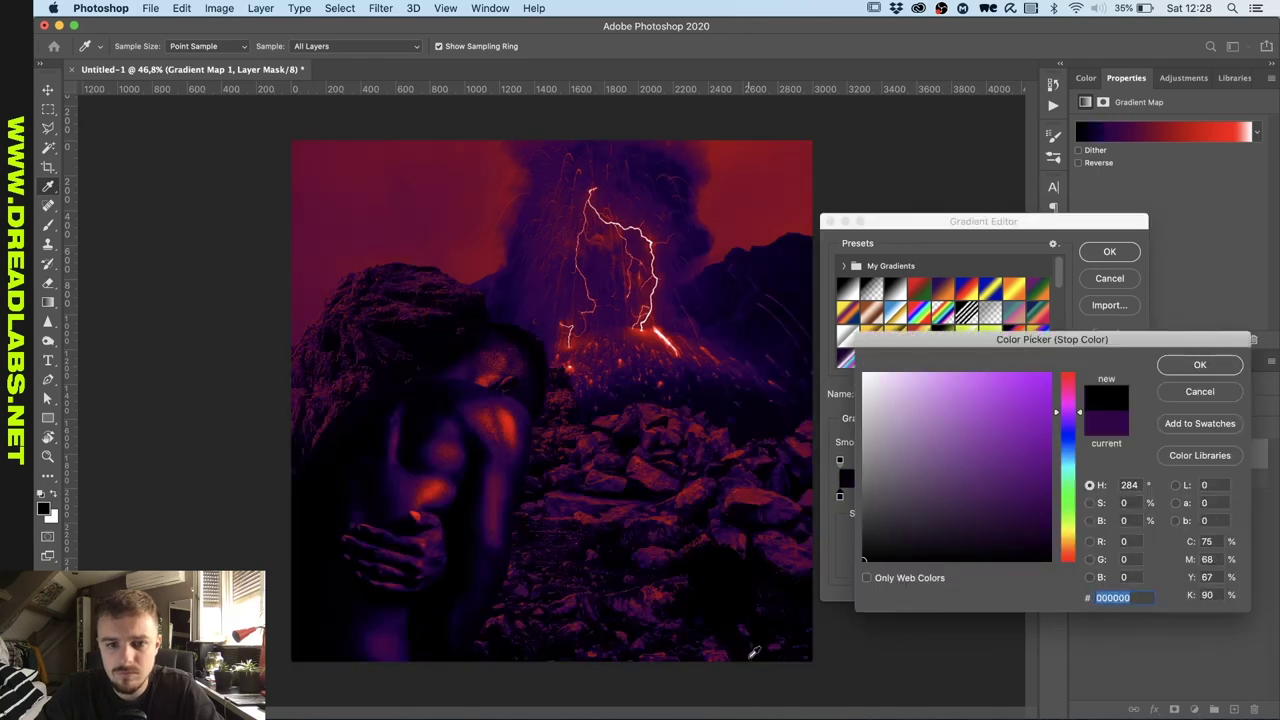
key(Return)
Move the gradient's red stop to 70% and apply the edited gradient.
click(895, 498)
drag(1092, 497, 1042, 497)
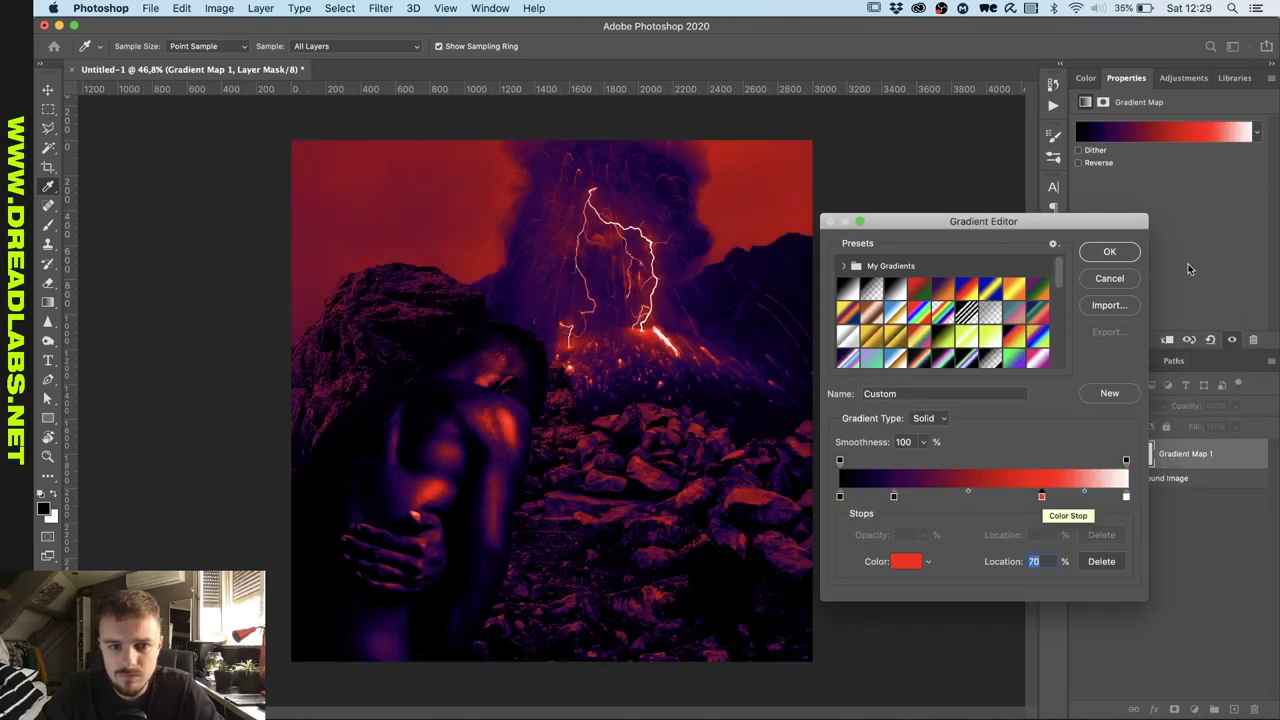
click(1108, 251)
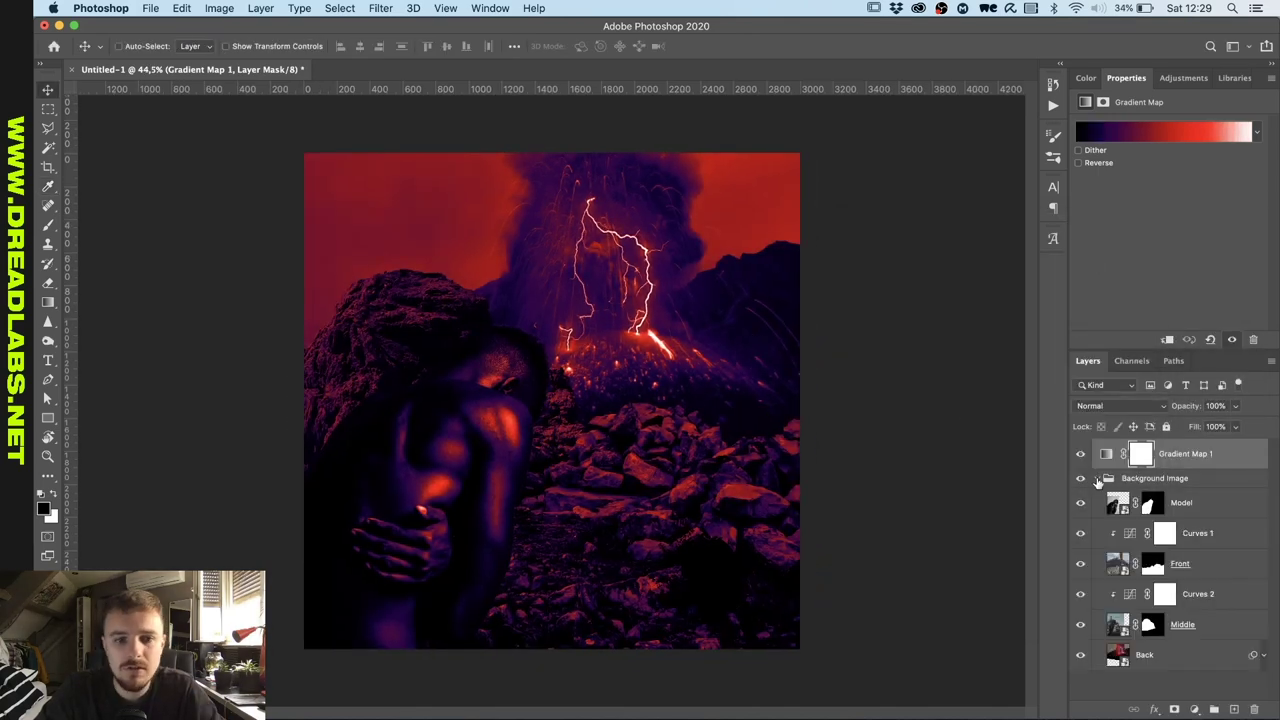
Expand the Background Image group and add a Curves adjustment clipped to the Model layer.
click(1176, 658)
click(1184, 504)
click(1183, 79)
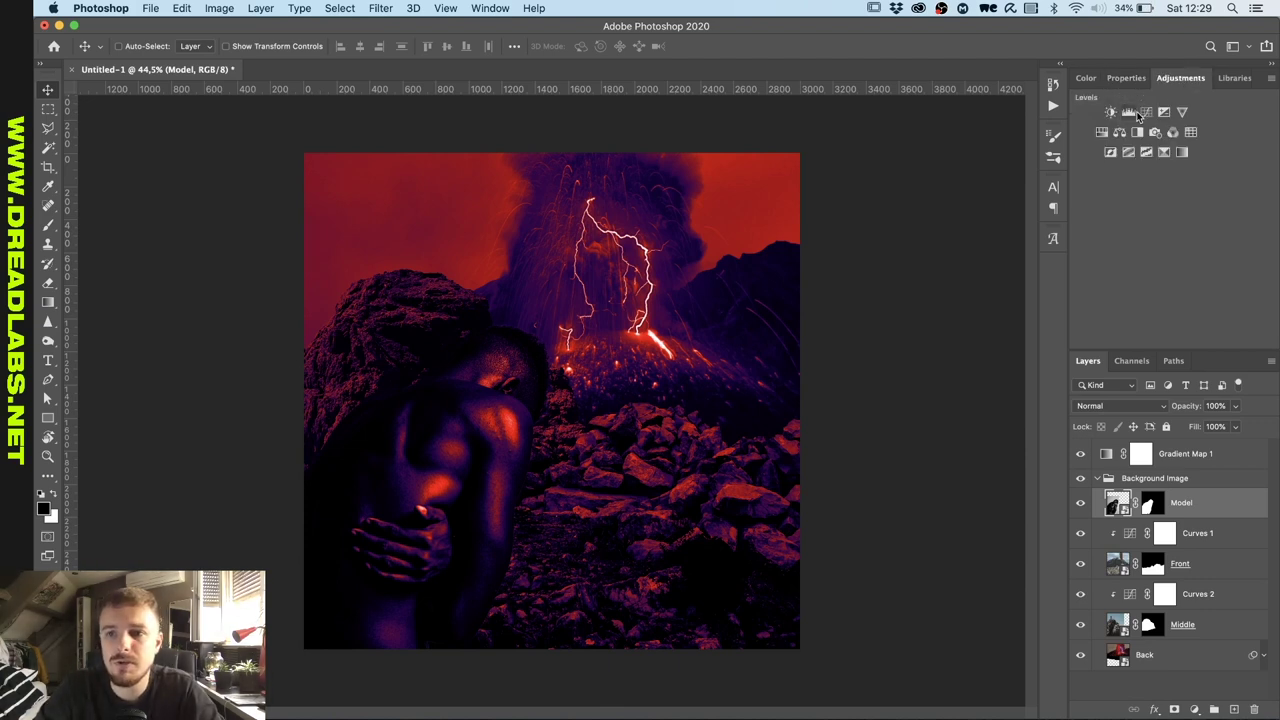
click(1145, 114)
alt+click(1200, 512)
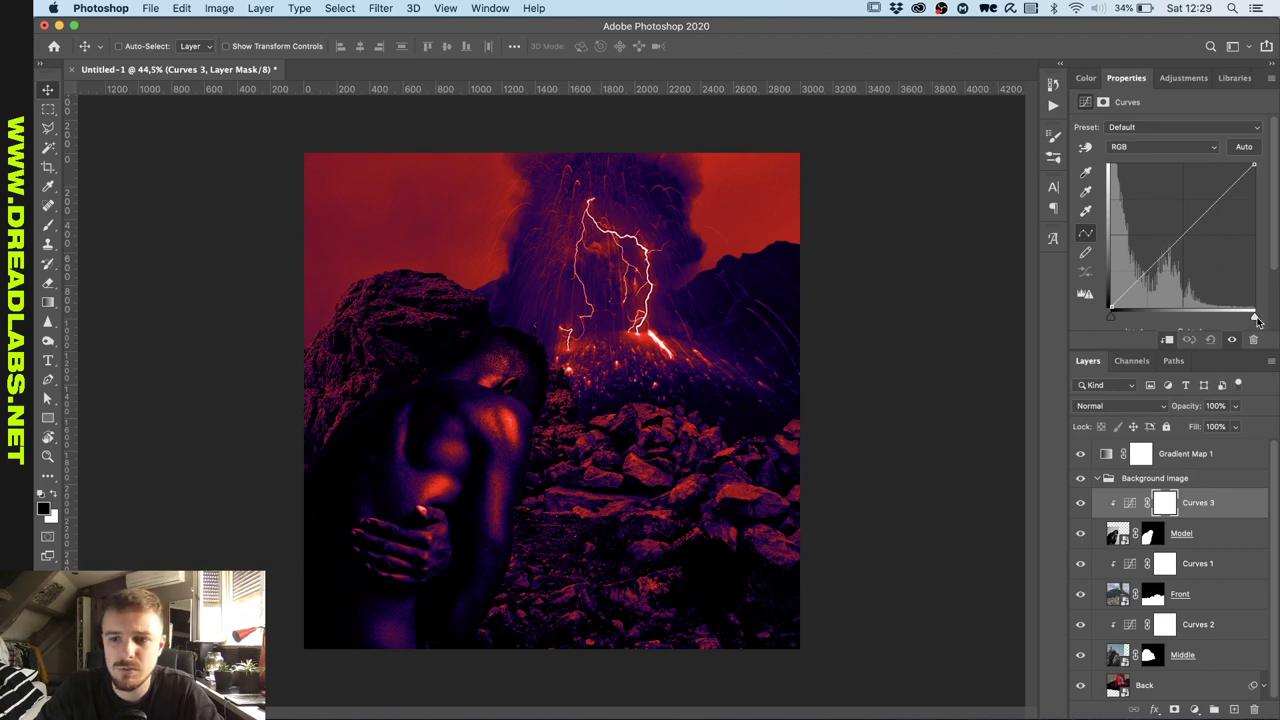
Brighten the model by pulling the curve's white point inward and raising its black point slightly, comparing with the adjustment hidden.
drag(1257, 320, 1218, 320)
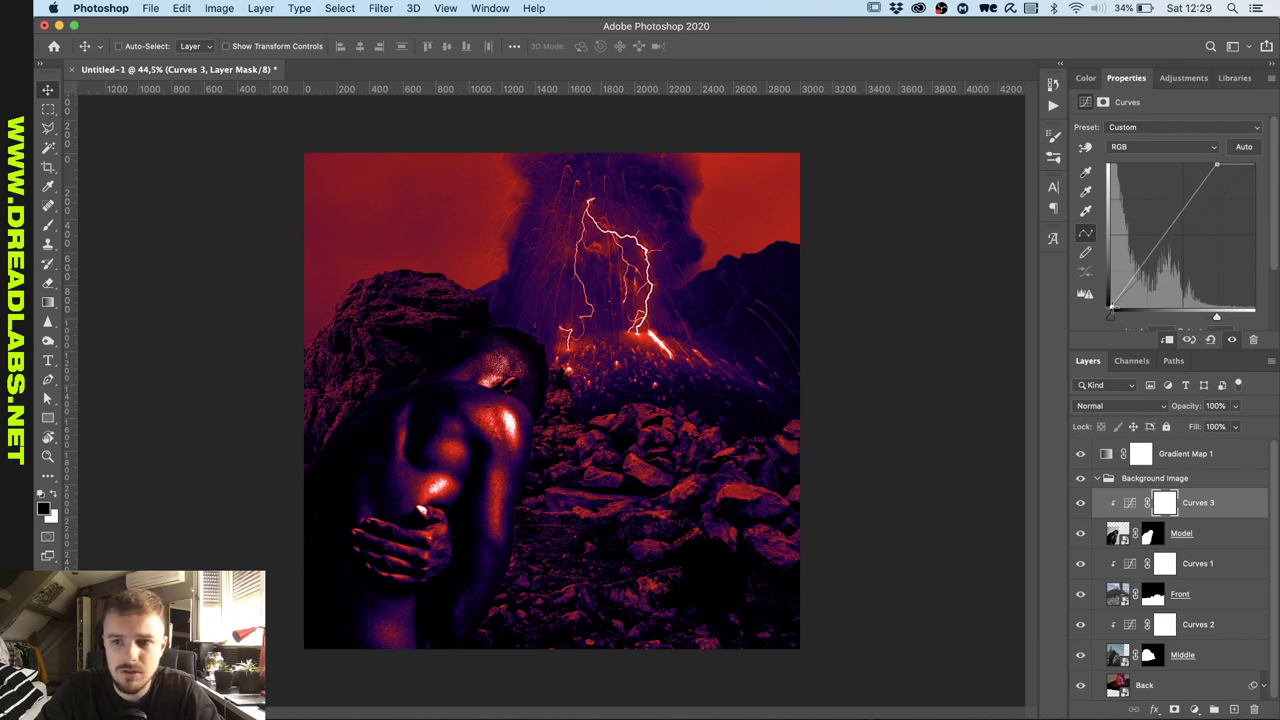
drag(1110, 307, 1111, 296)
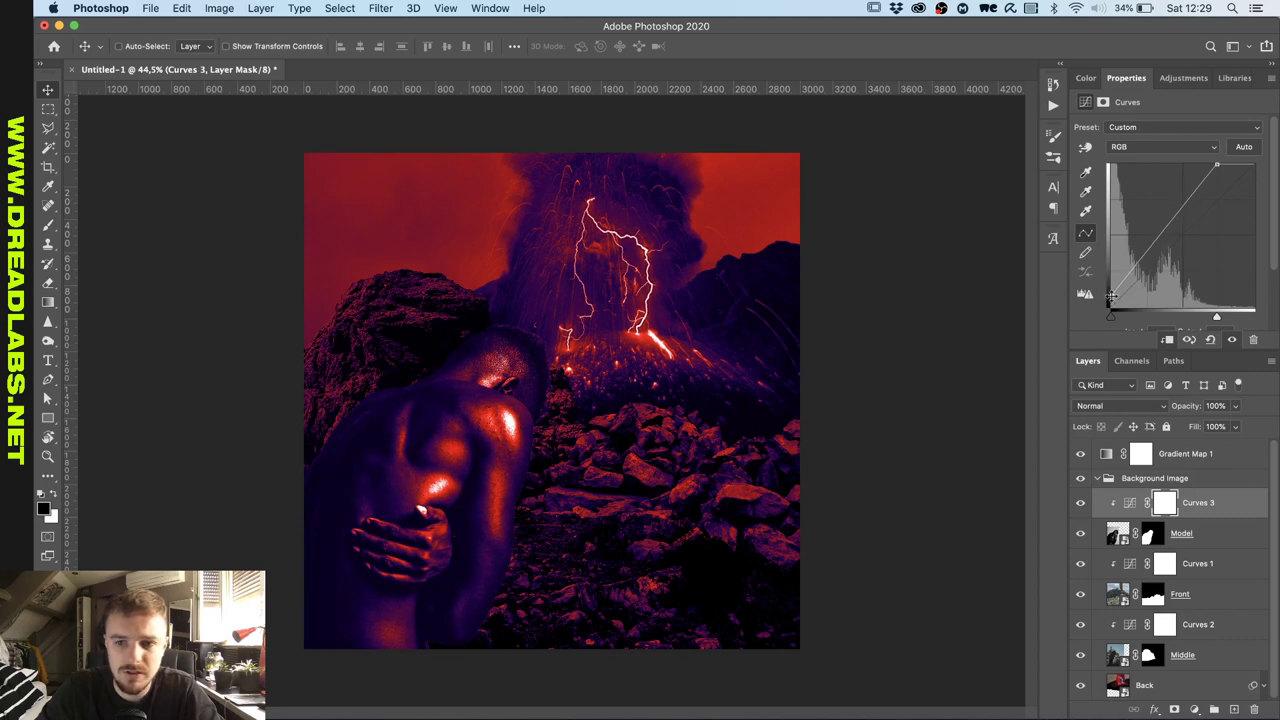
click(1079, 505)
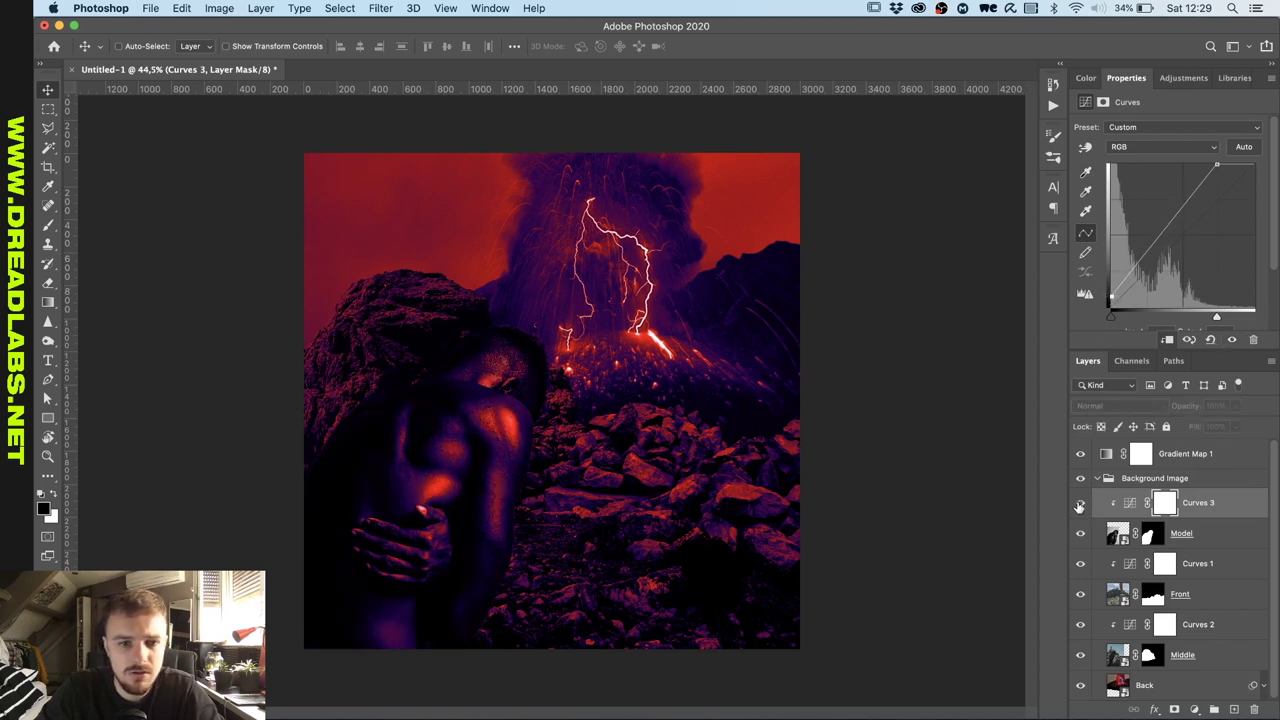
click(1079, 505)
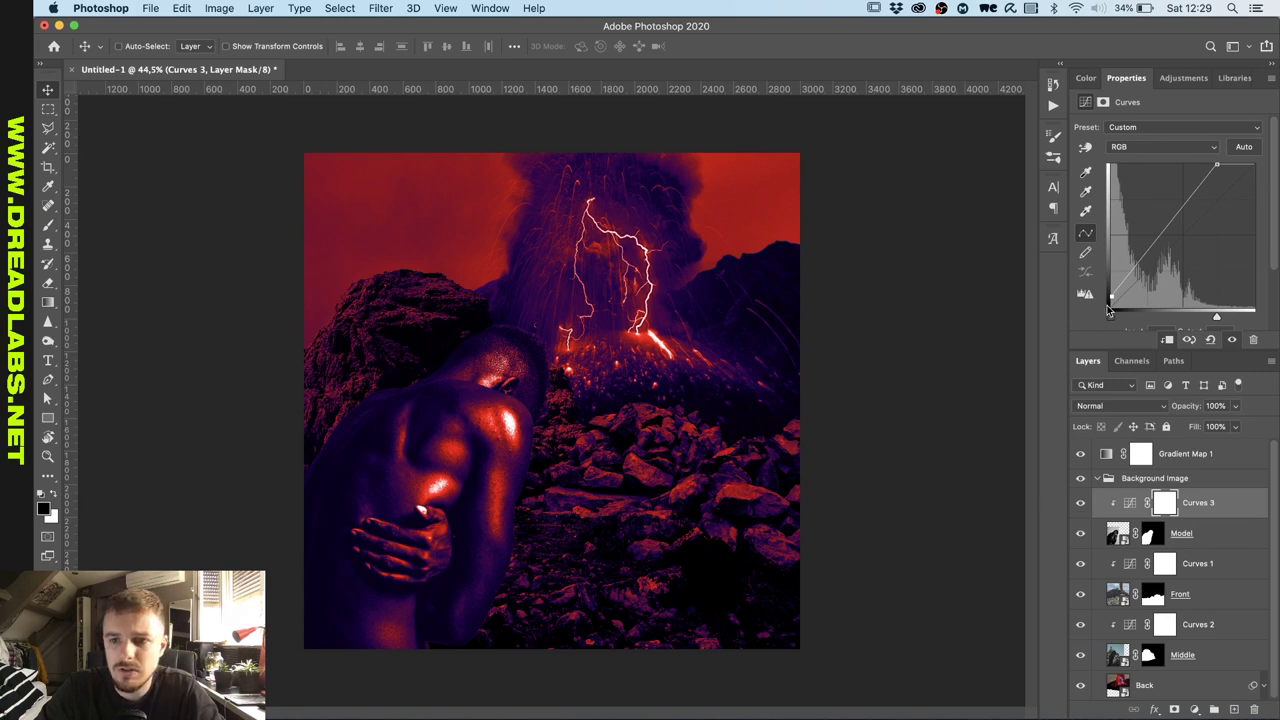
drag(1110, 298, 1112, 297)
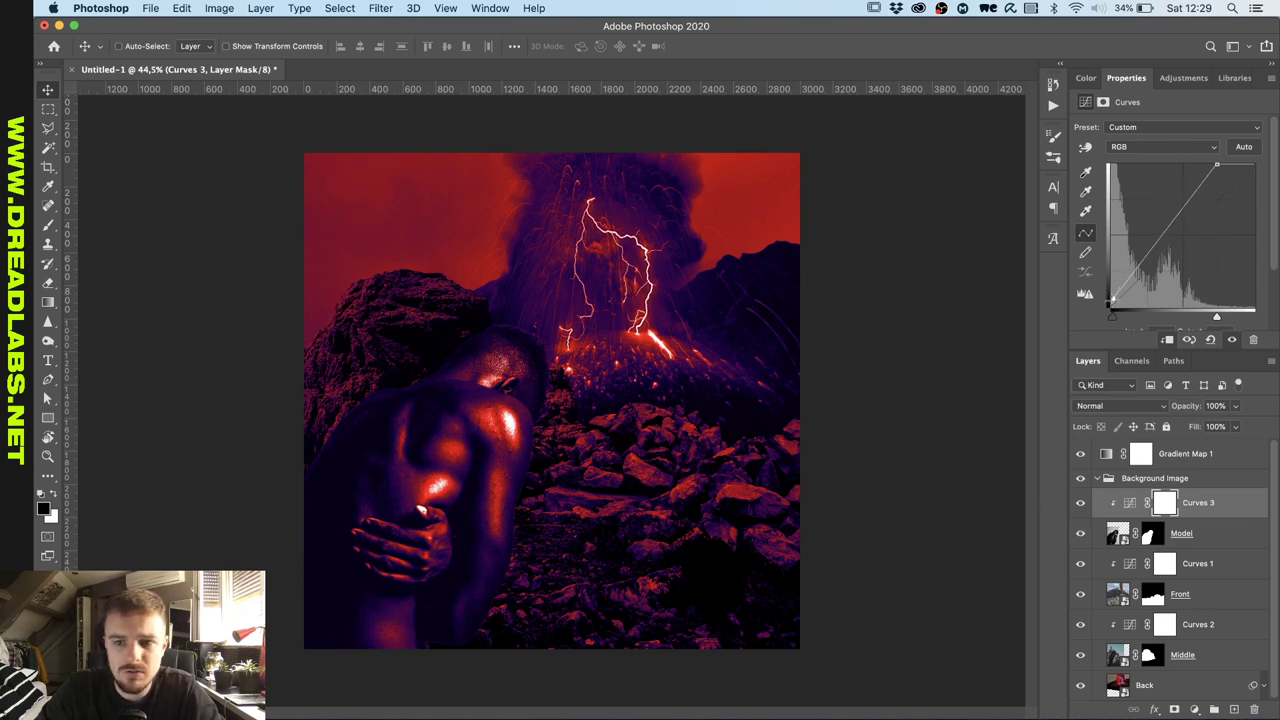
scroll(660, 500, down, 2)
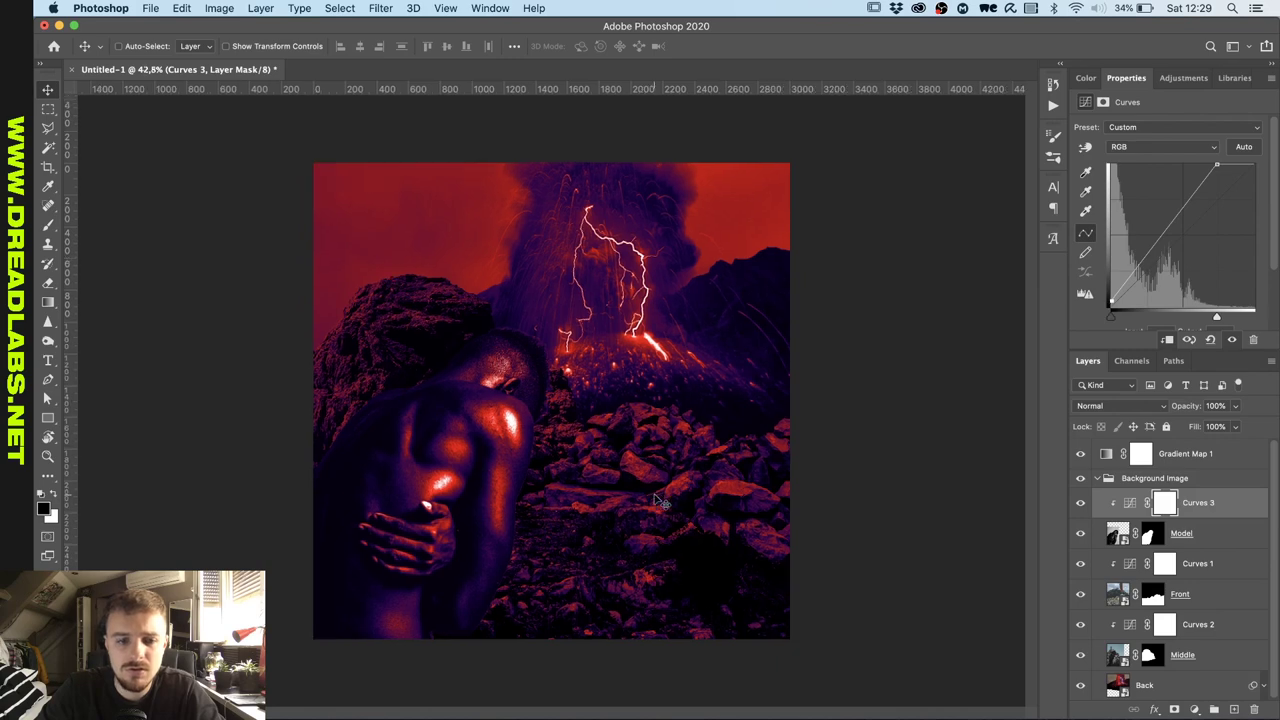
scroll(660, 500, up, 1)
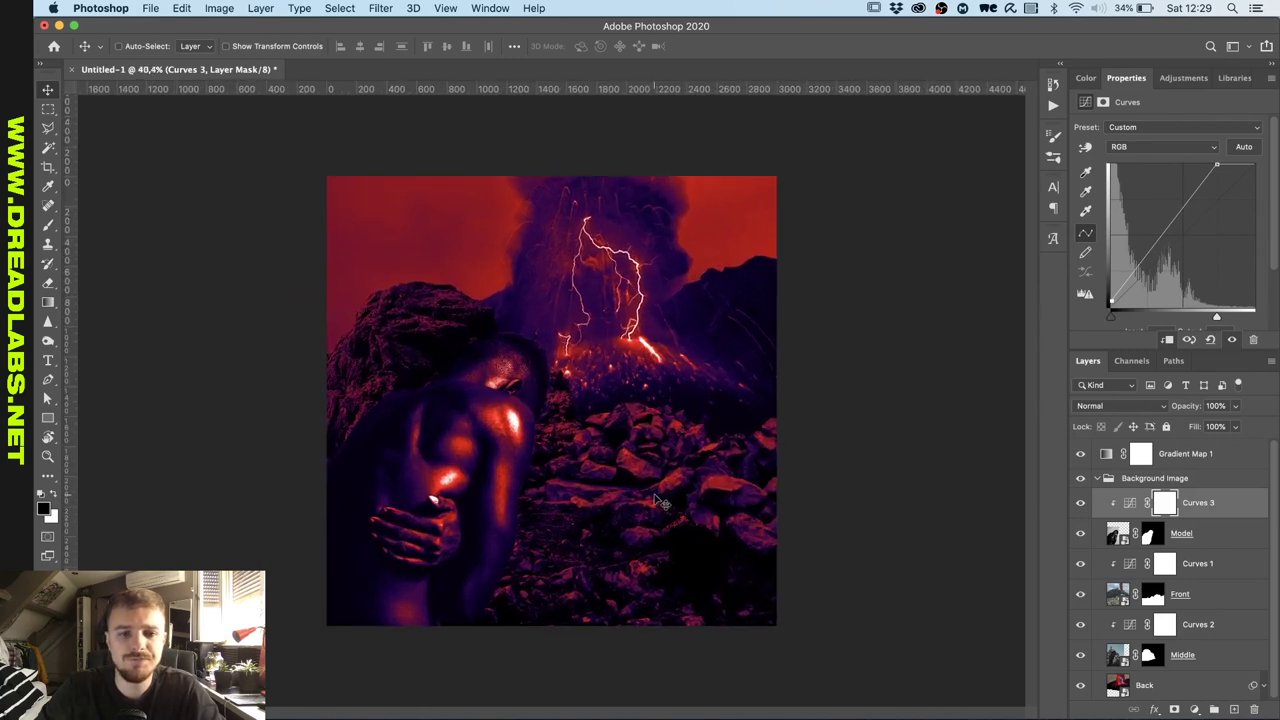
Collapse the Background Image group, clip the Gradient Map adjustment to it, and select the adjustment layer.
click(1100, 480)
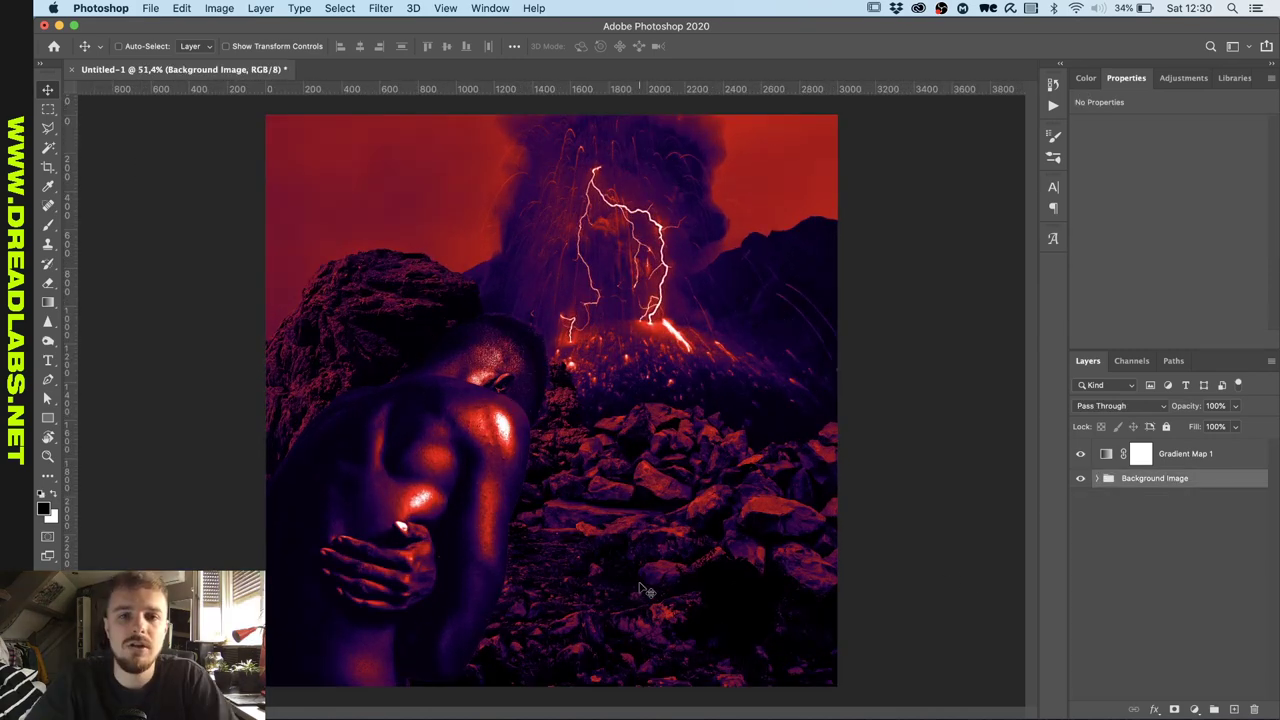
alt+click(1178, 465)
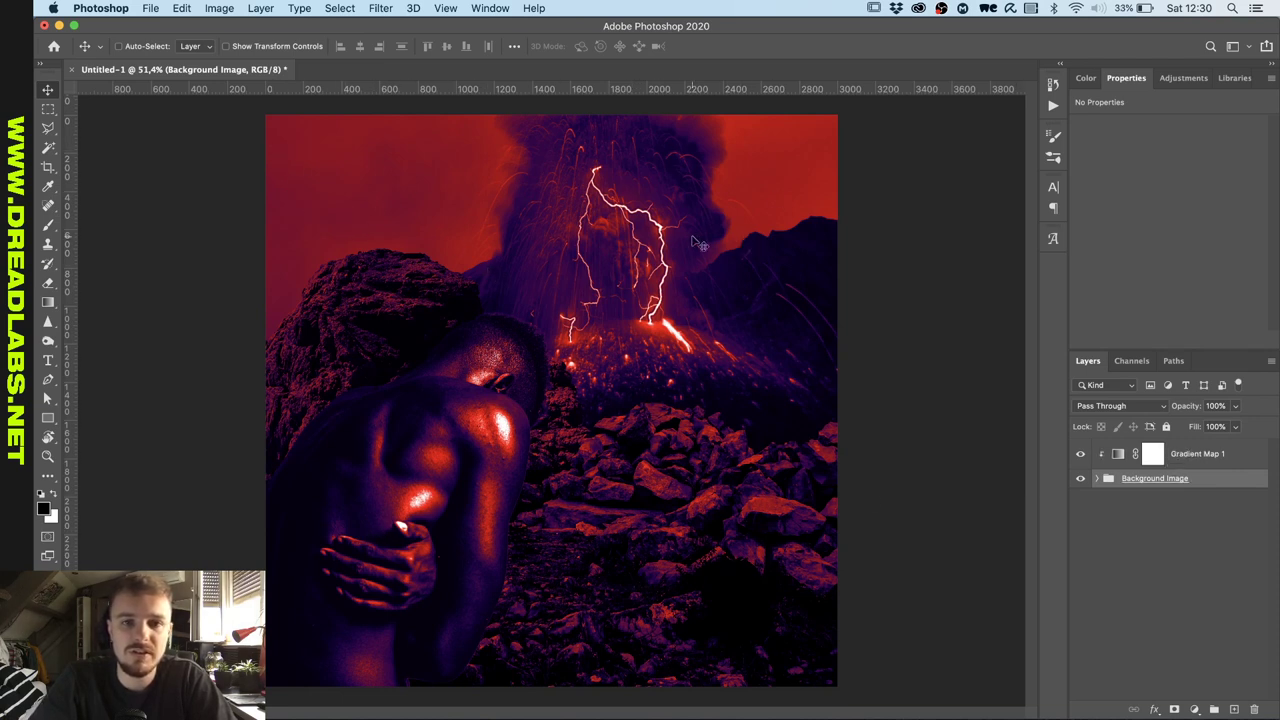
click(1202, 459)
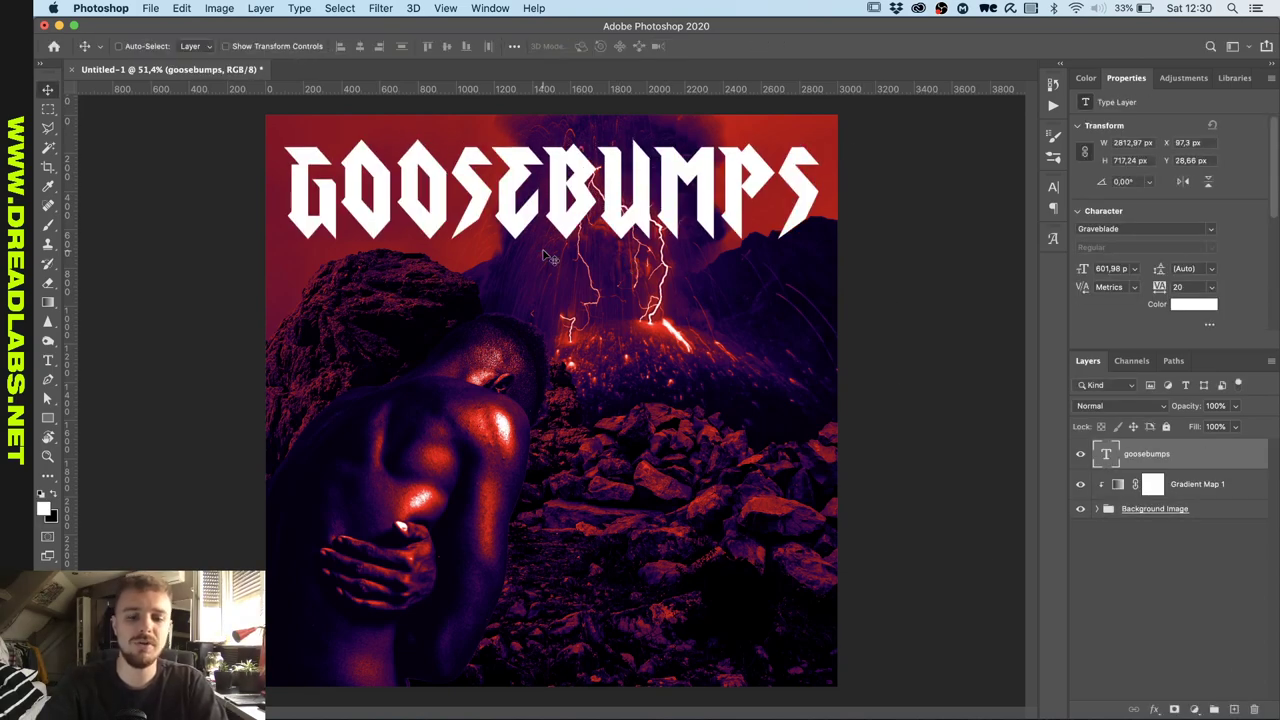
Nudge the white goosebumps title up to Y -21,34 px.
key(shift+Up)
key(shift+Up)
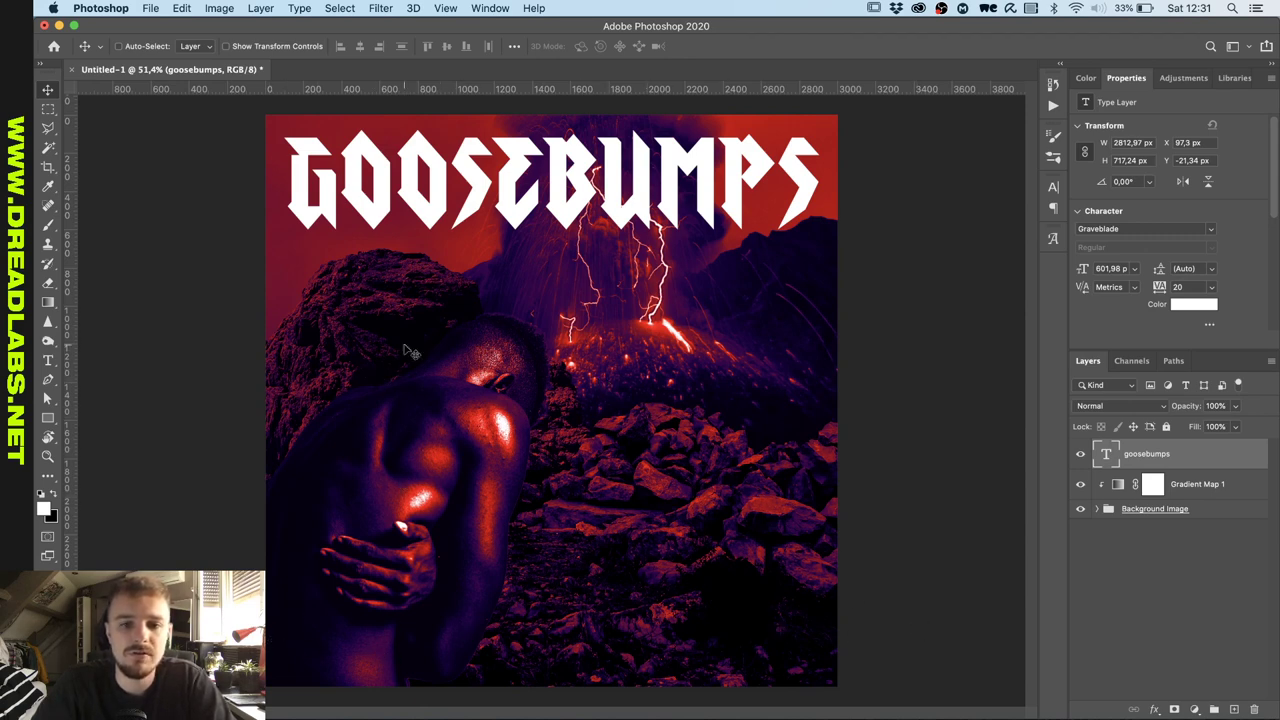
Switch to the blank Illustrator document, turn off Snap to Pixel, and bring the artboard's lower-left corner into view.
key(ctrl+Up)
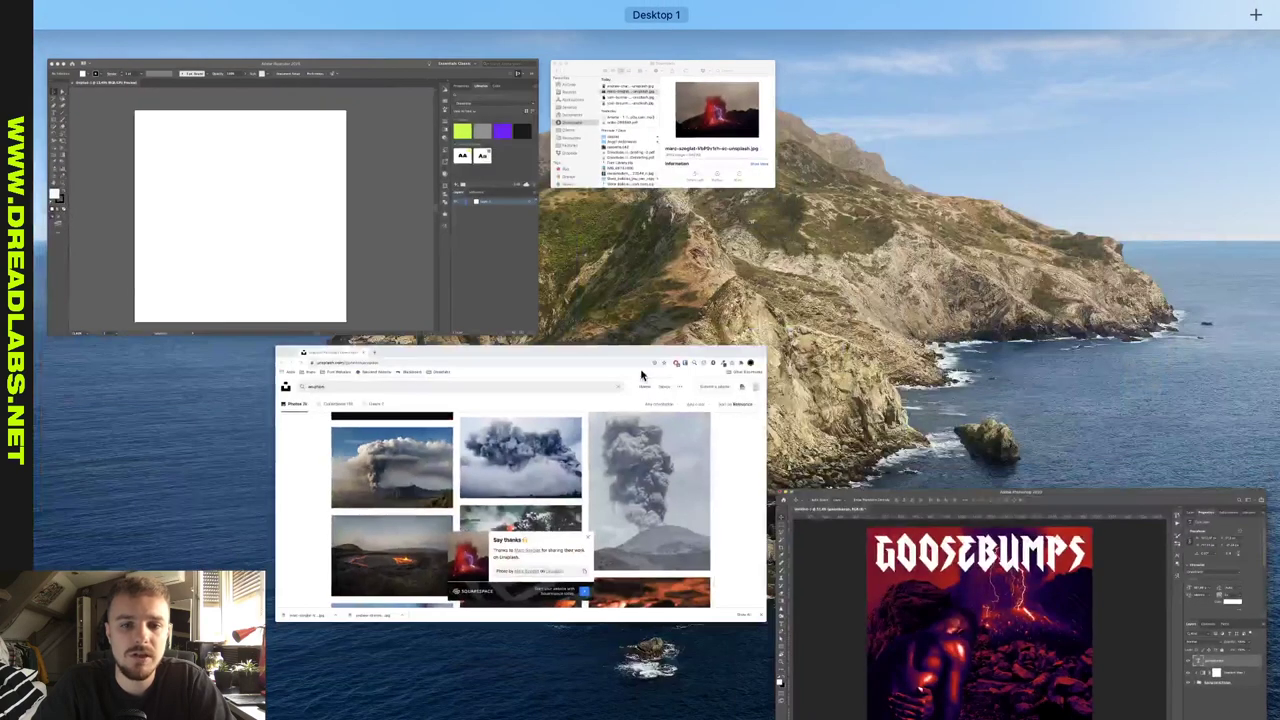
click(379, 286)
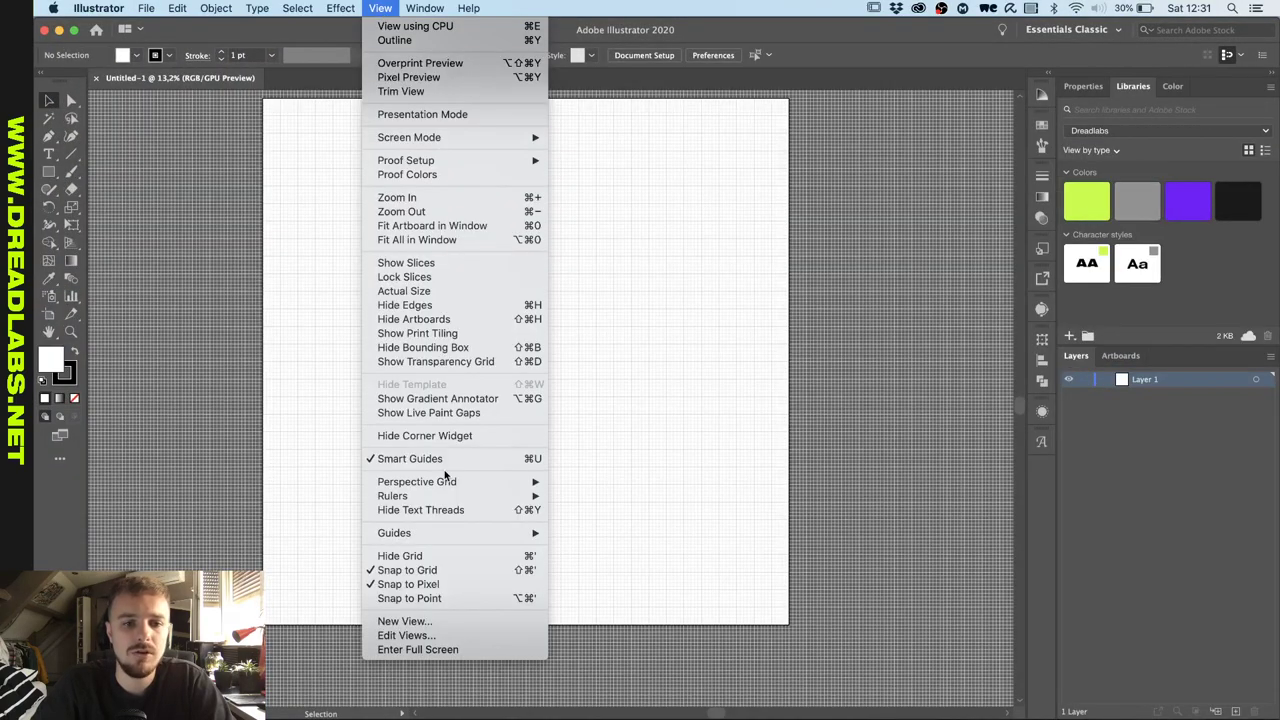
click(440, 586)
scroll(497, 571, up, 3)
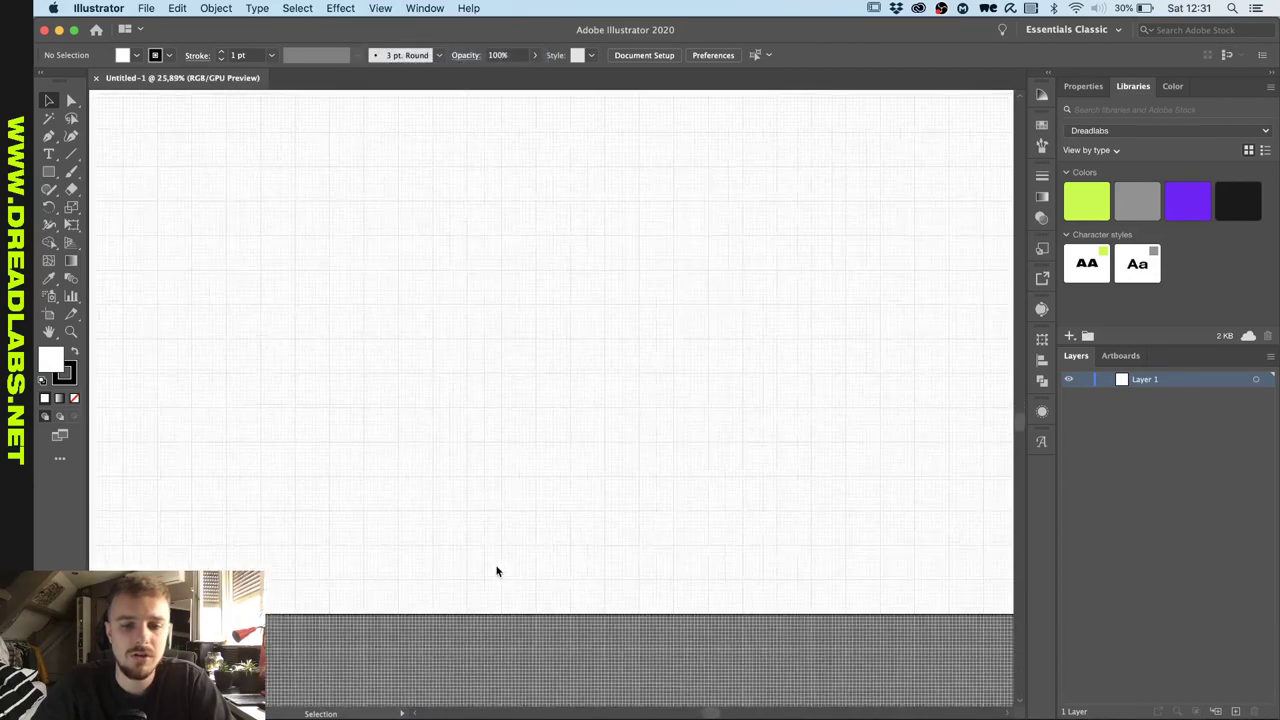
scroll(497, 571, left, 5)
scroll(497, 571, down, 1)
scroll(290, 540, up, 1)
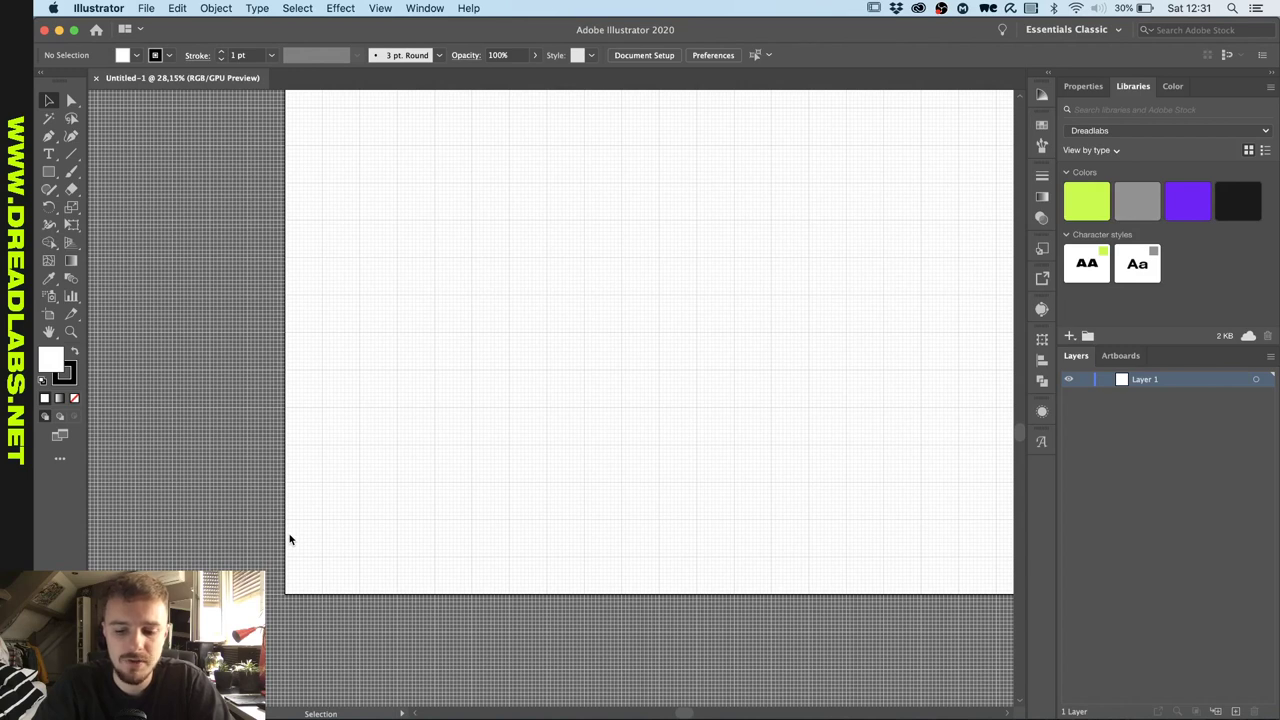
key(a)
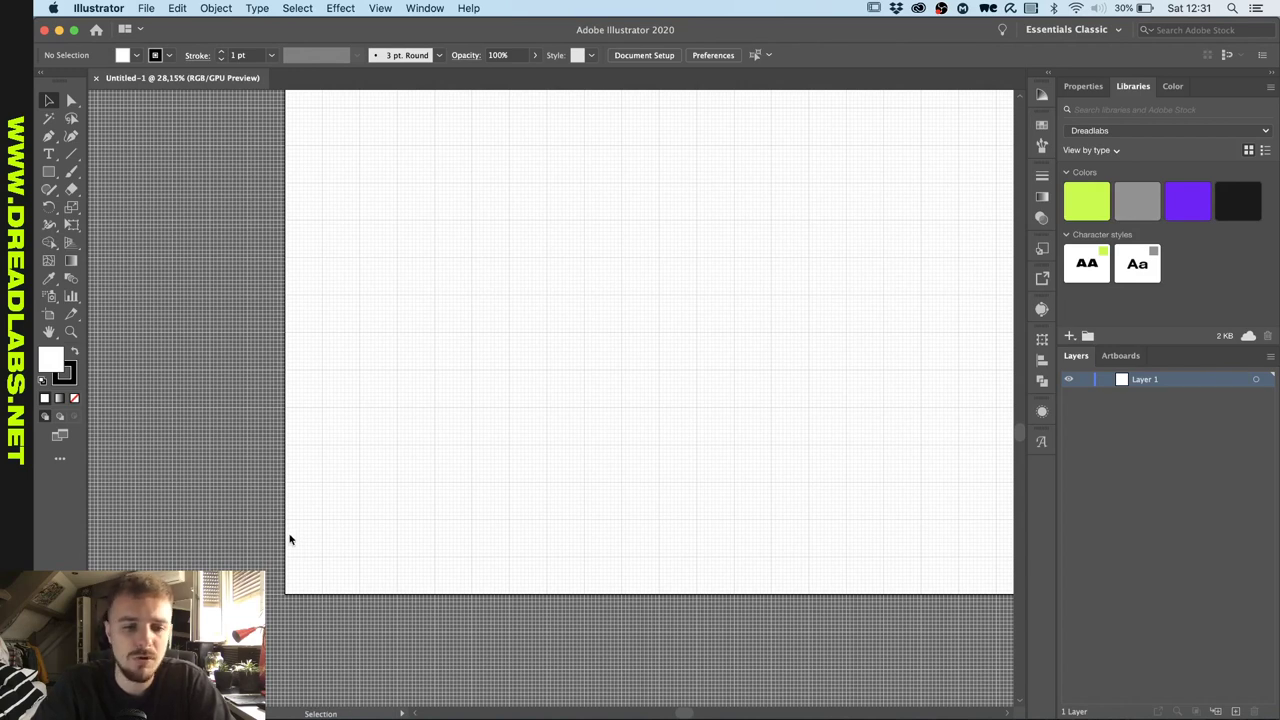
key(super+Tab)
key(ctrl+Up)
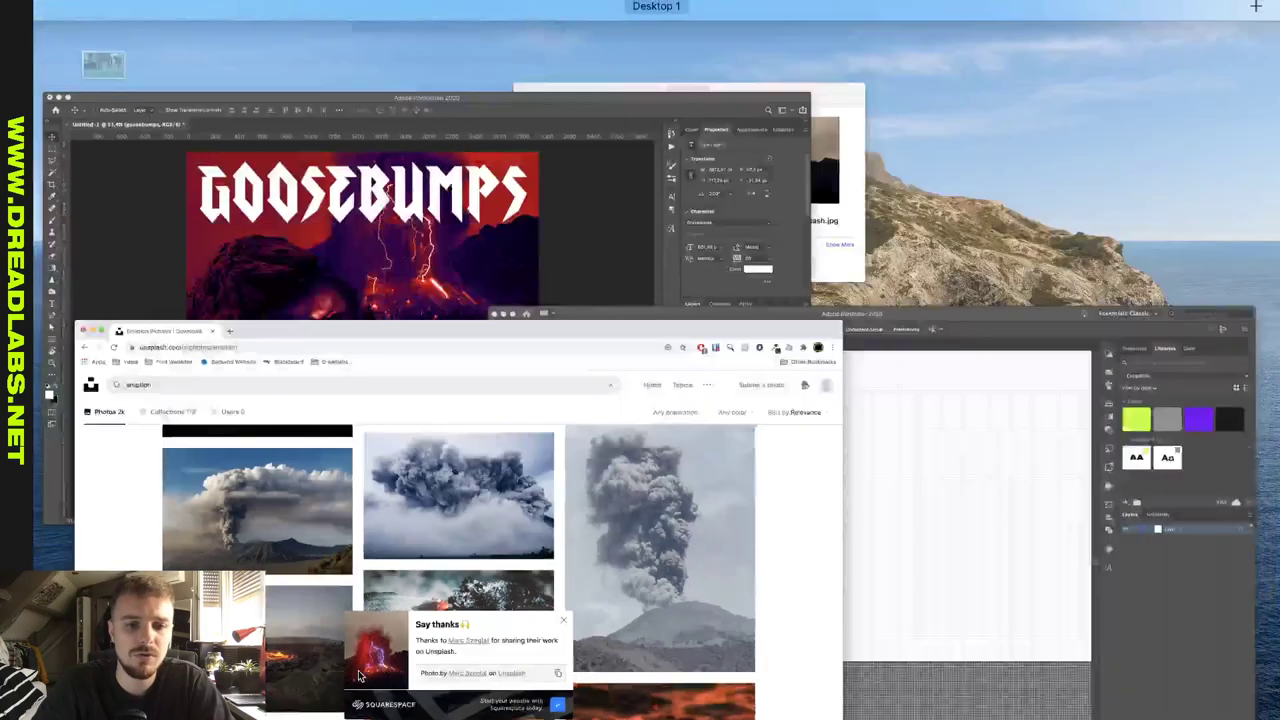
click(838, 548)
scroll(610, 209, up, 1)
scroll(610, 212, down, 5)
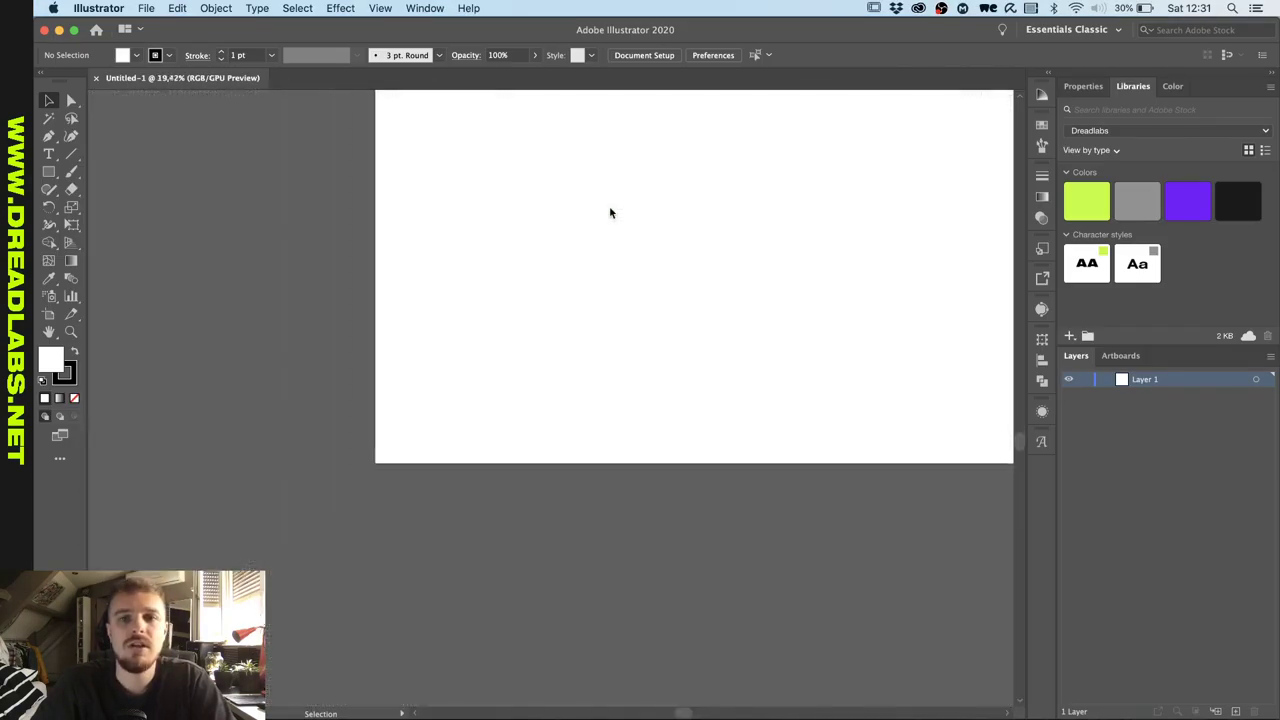
scroll(610, 212, up, 3)
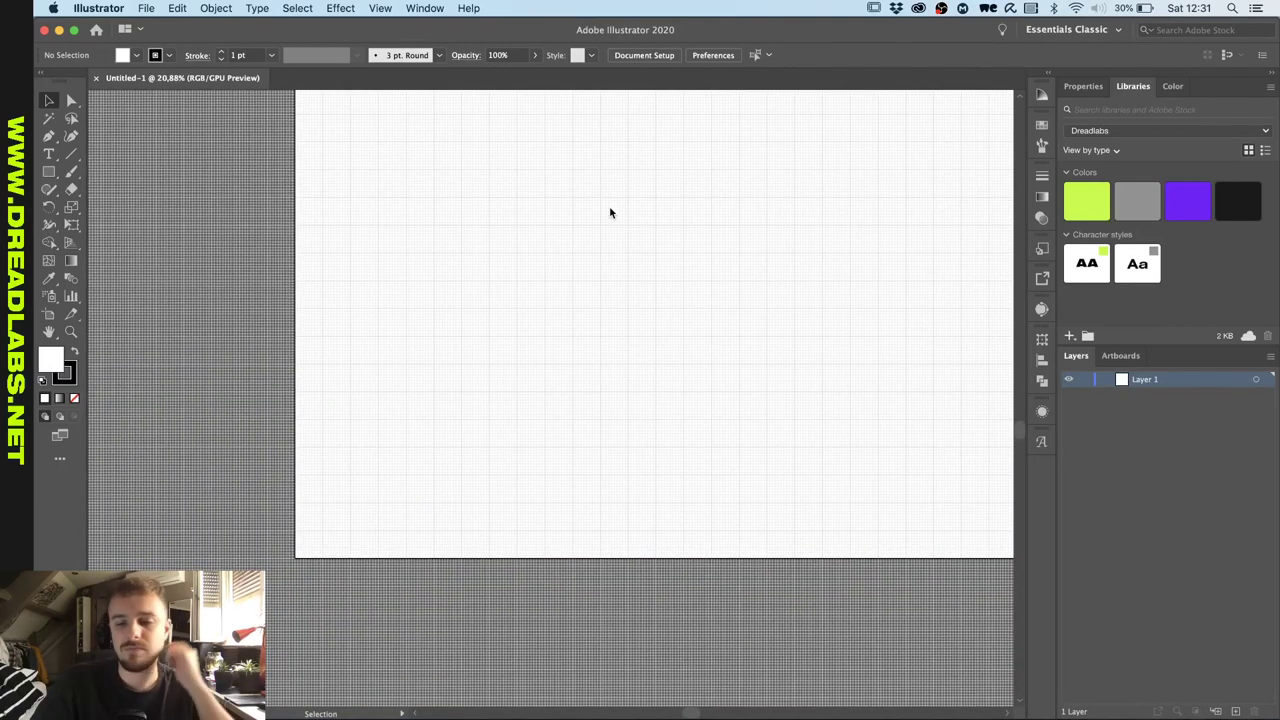
Draw a black rectangle without a stroke near the artboard's lower-left corner, inset from its edges.
key(m)
scroll(600, 237, up, 2)
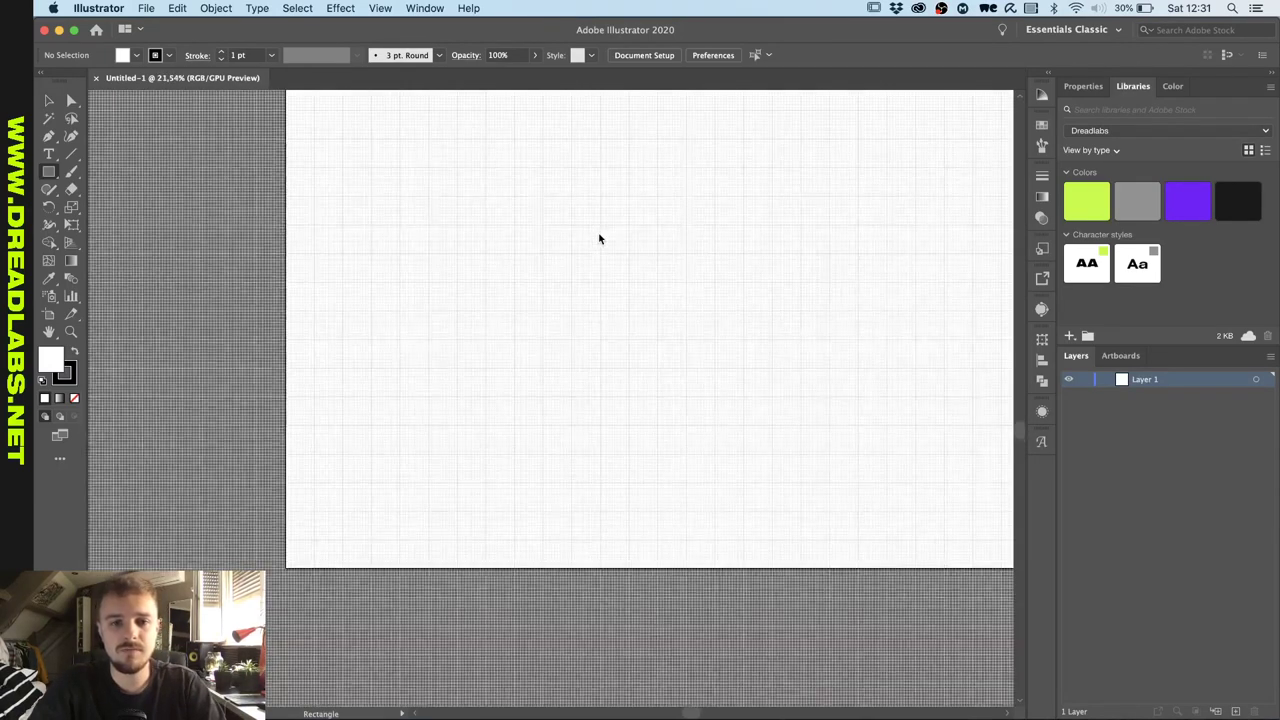
scroll(423, 355, up, 2)
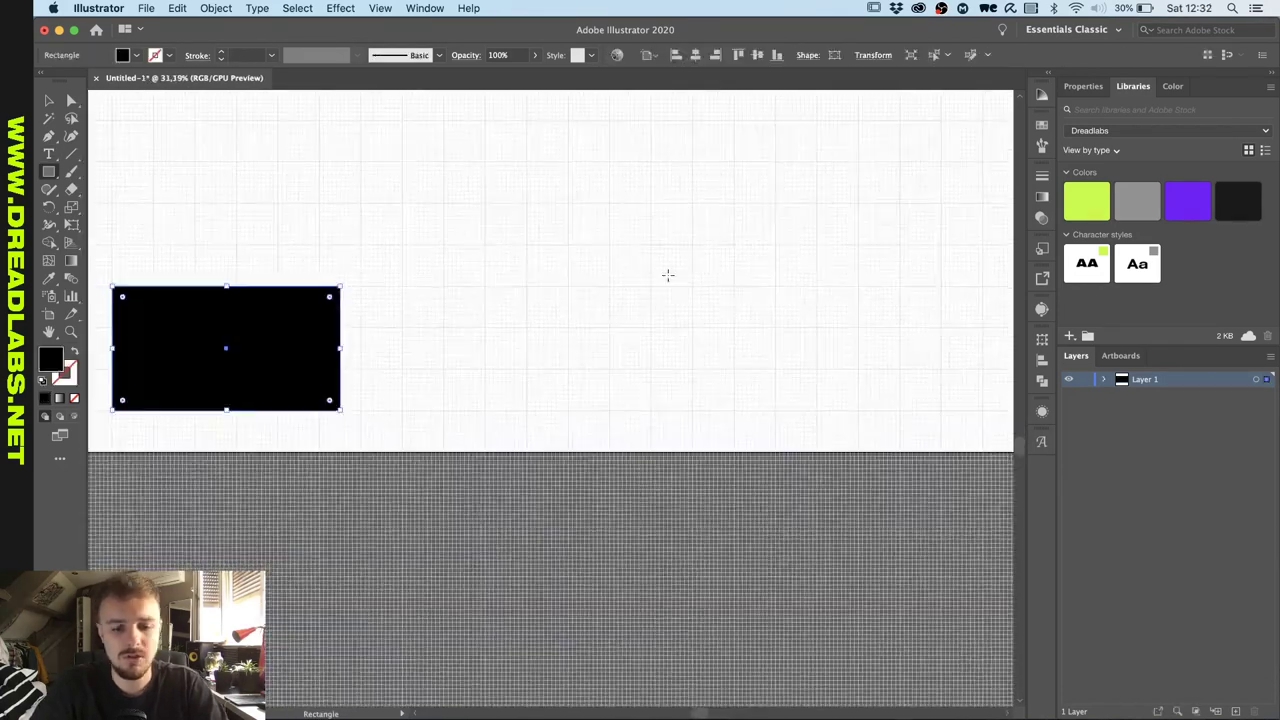
scroll(666, 274, down, 3)
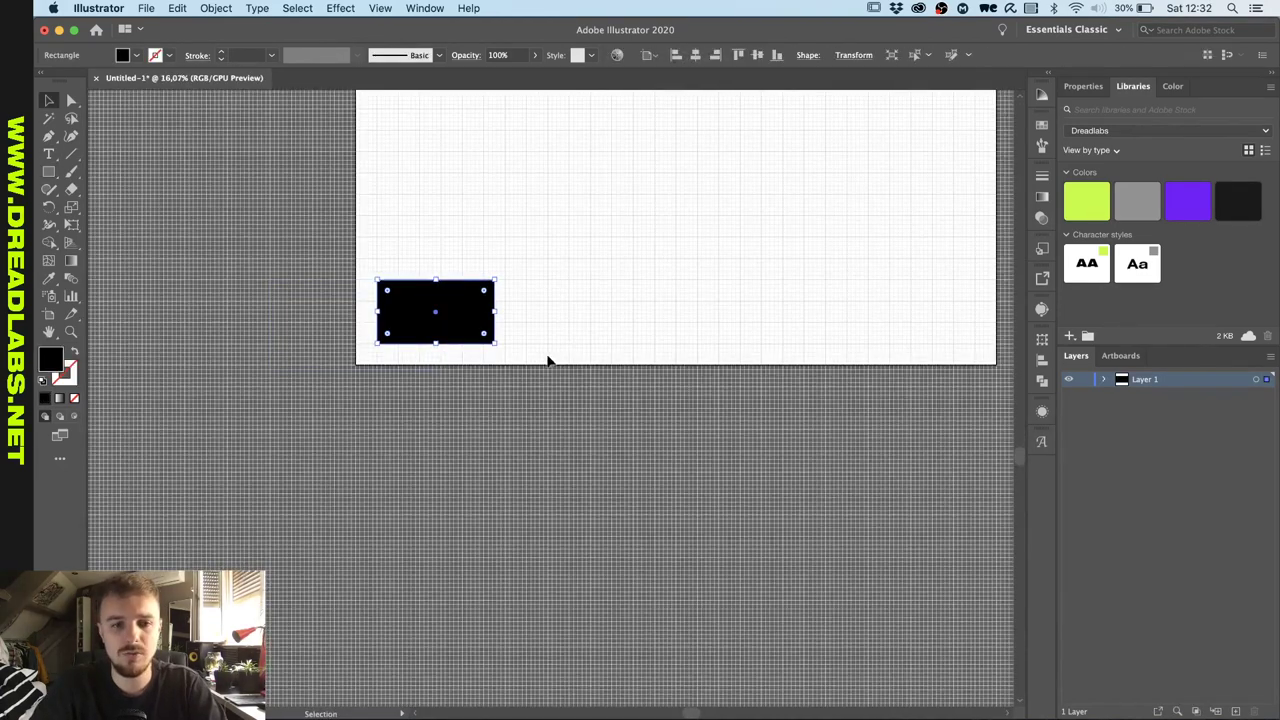
Stretch the black rectangle across the artboard's lower edge, leaving the same margin on the far side.
scroll(549, 360, right, 4)
drag(310, 328, 782, 314)
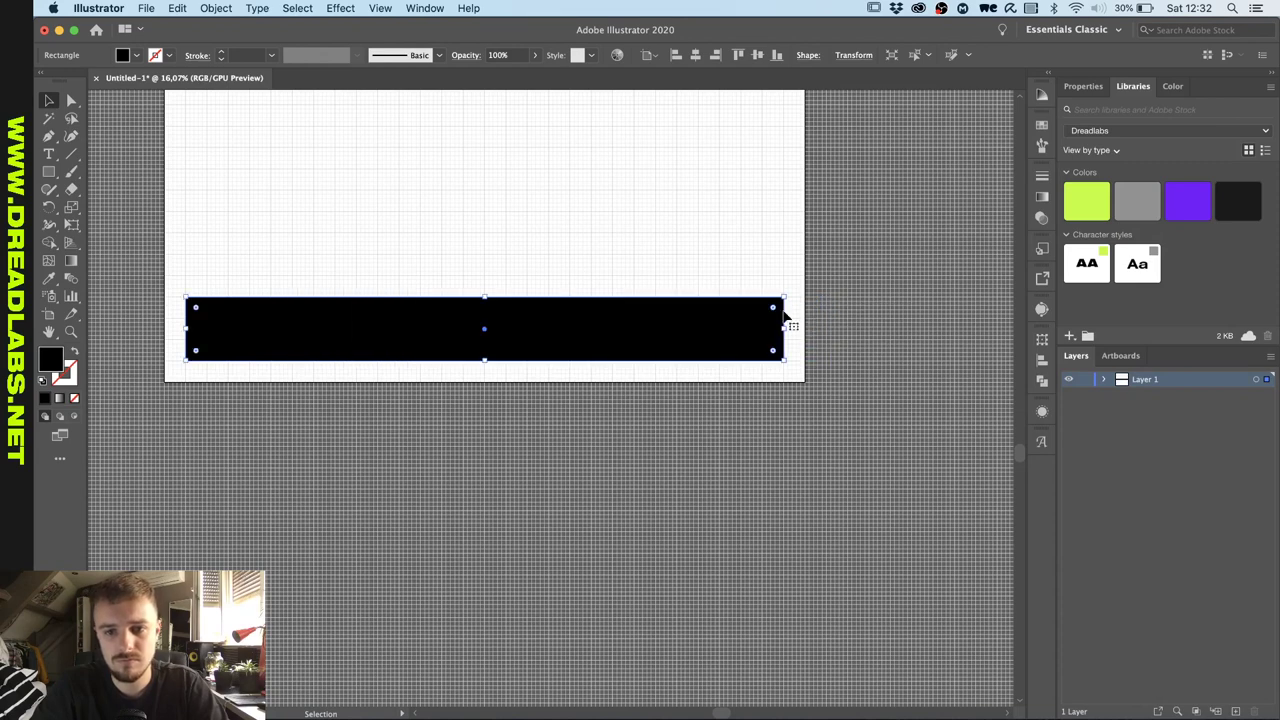
scroll(782, 314, up, 3)
right_click(848, 345)
click(722, 316)
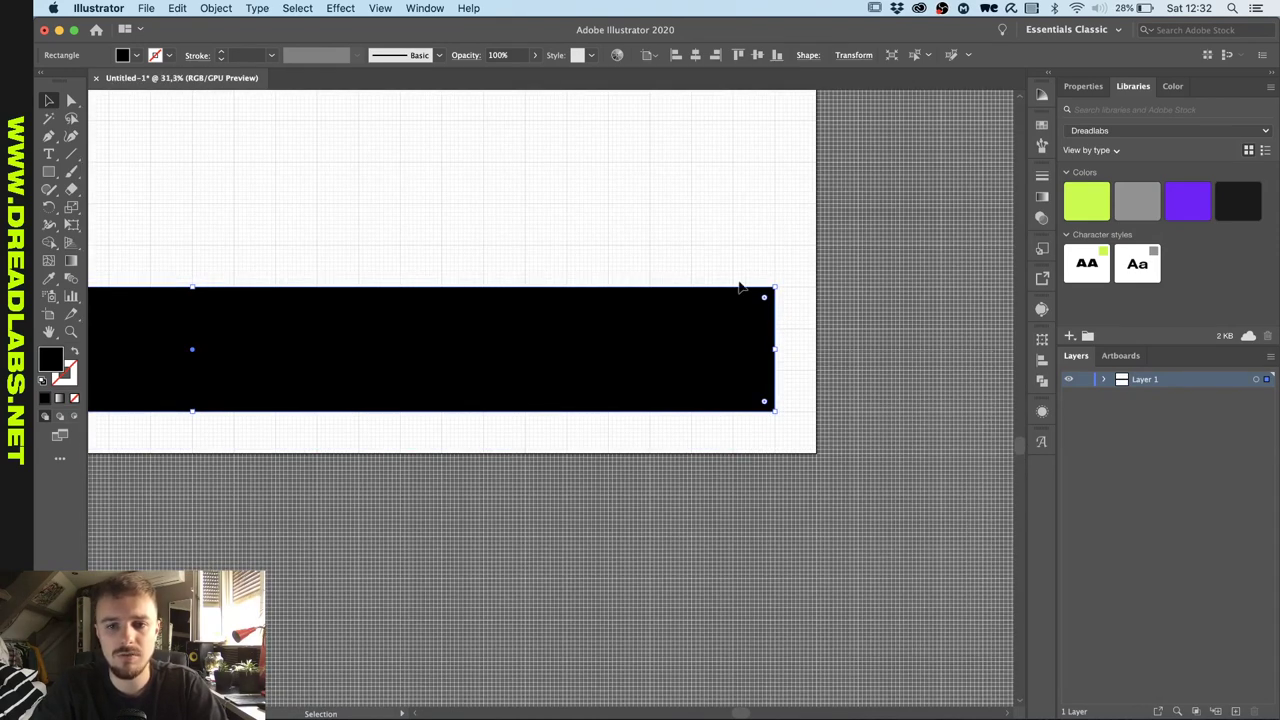
click(768, 203)
Swap the rectangle's fill and stroke to make it a 1 pt black outline, and lock it within Layer 1.
scroll(768, 203, down, 3)
scroll(768, 203, left, 3)
click(711, 283)
key(shift+x)
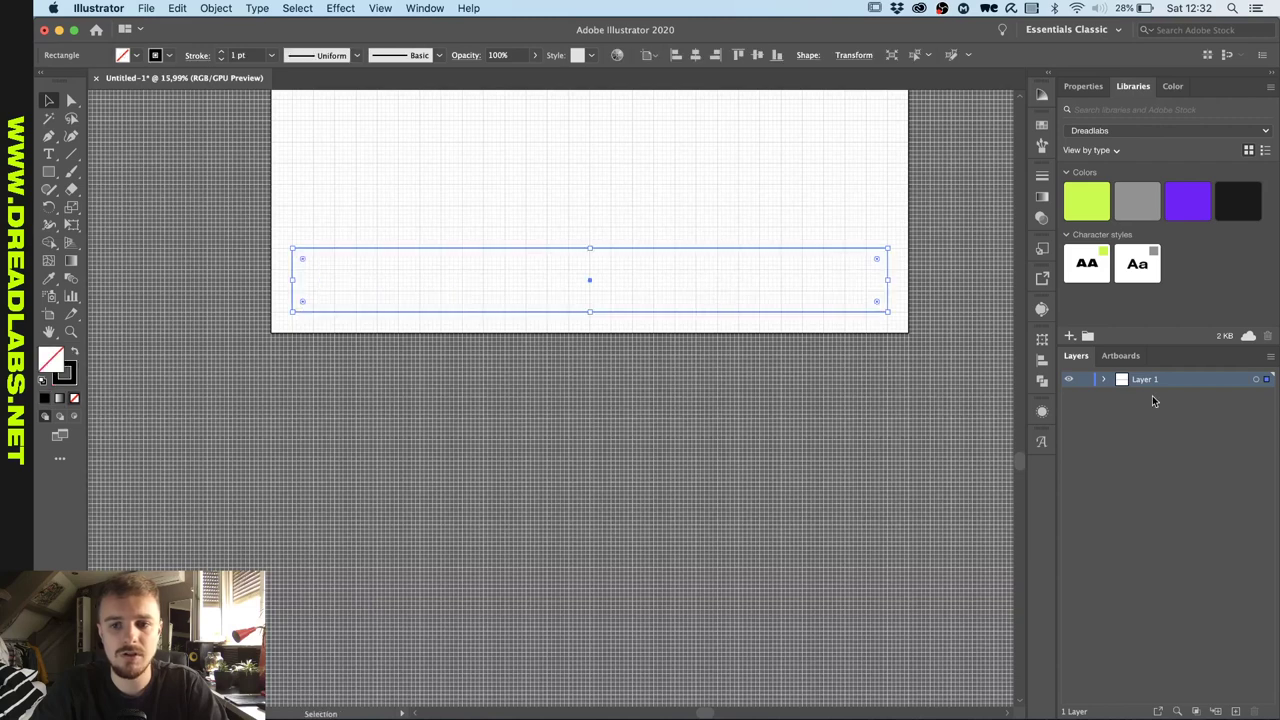
click(1103, 378)
click(1085, 395)
scroll(510, 295, up, 3)
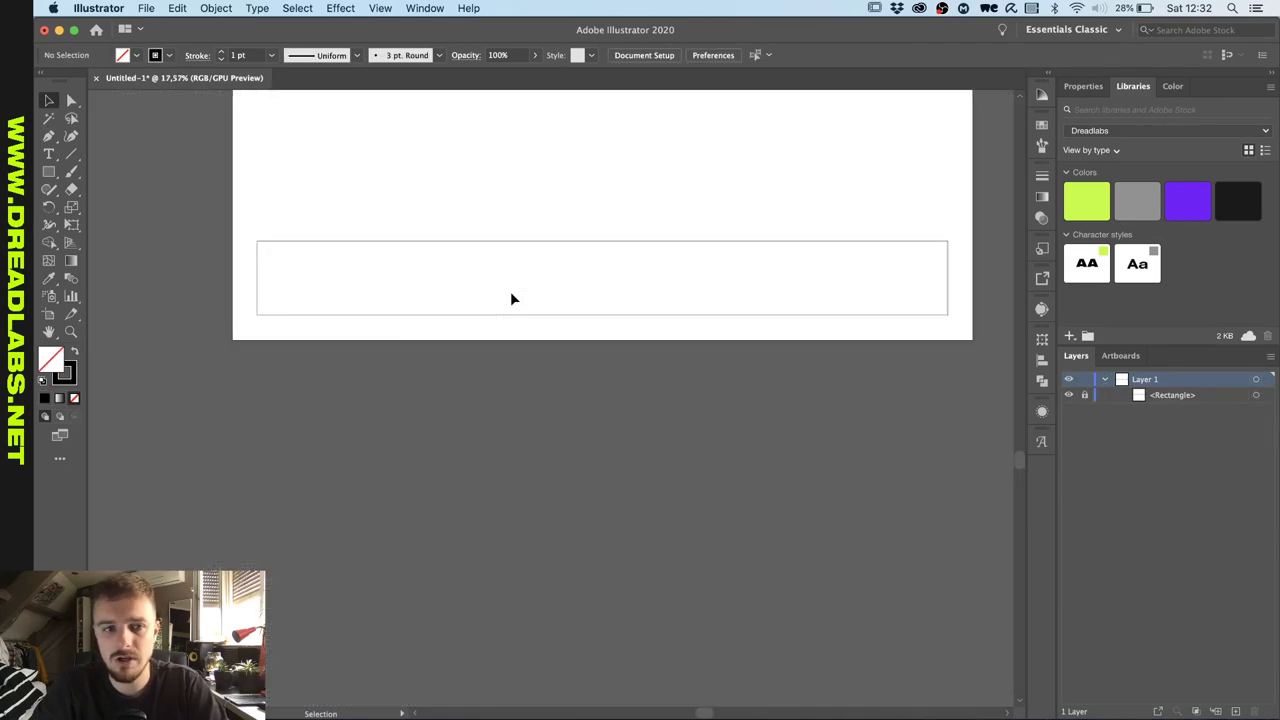
scroll(510, 298, up, 1)
key(m)
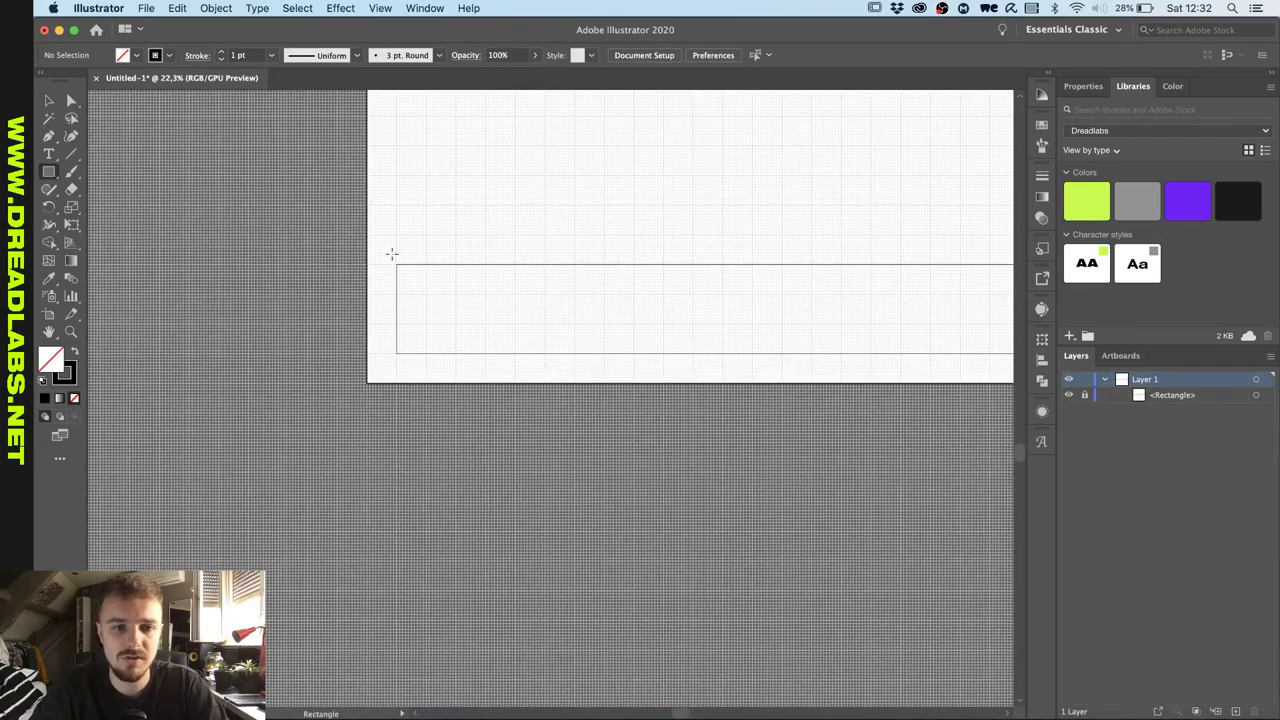
scroll(391, 253, right, 3)
key(super+apostrophe)
scroll(392, 254, down, 2)
scroll(392, 254, up, 1)
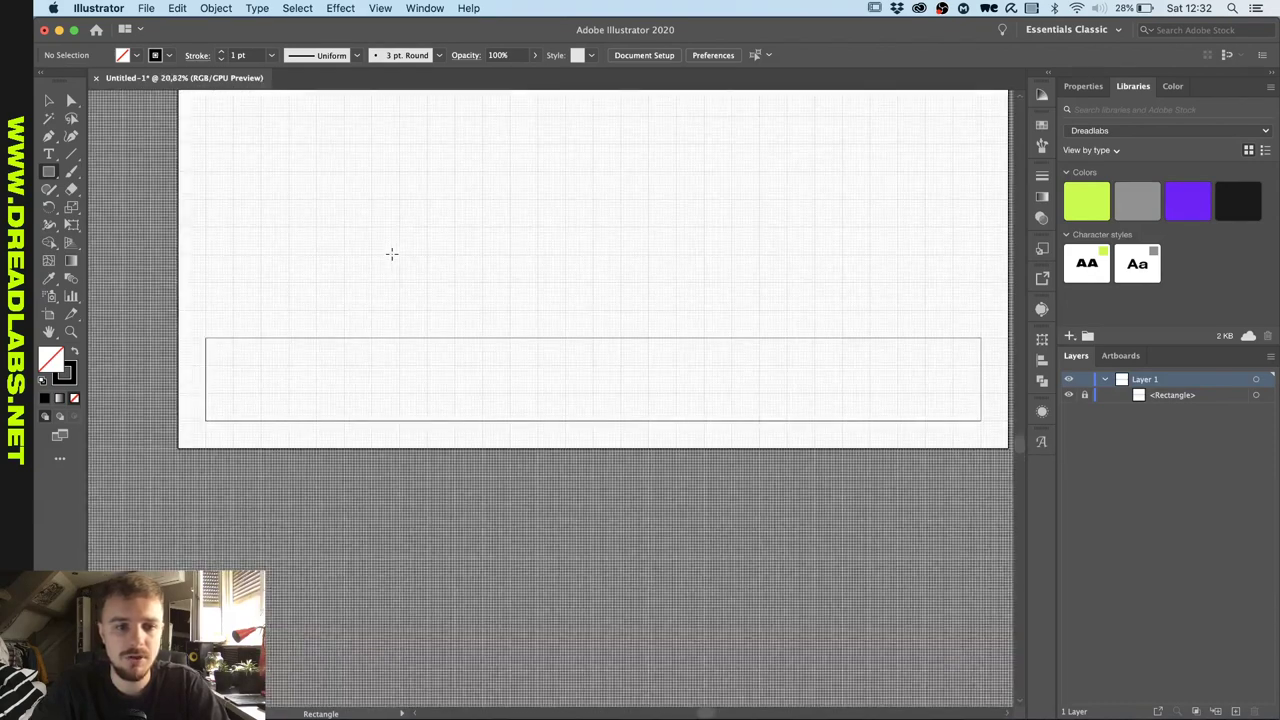
scroll(392, 254, left, 1)
scroll(194, 430, up, 5)
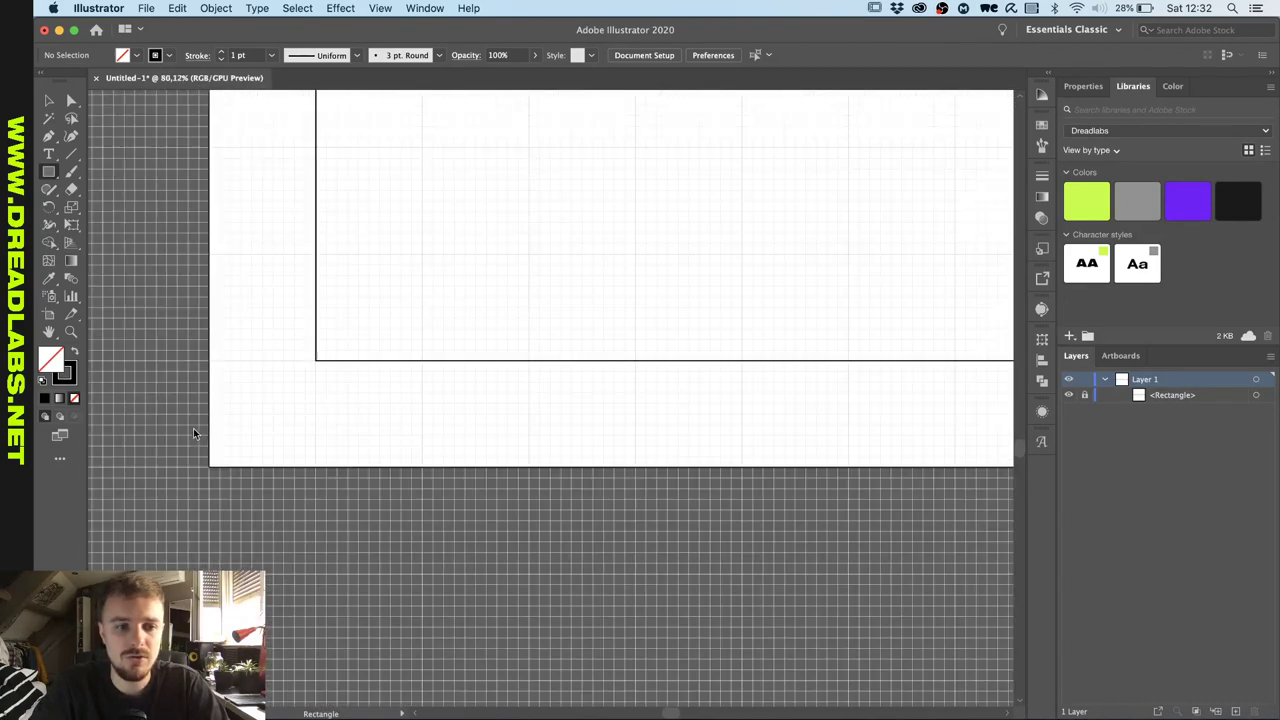
drag(218, 461, 317, 362)
key(super+z)
scroll(345, 354, down, 5)
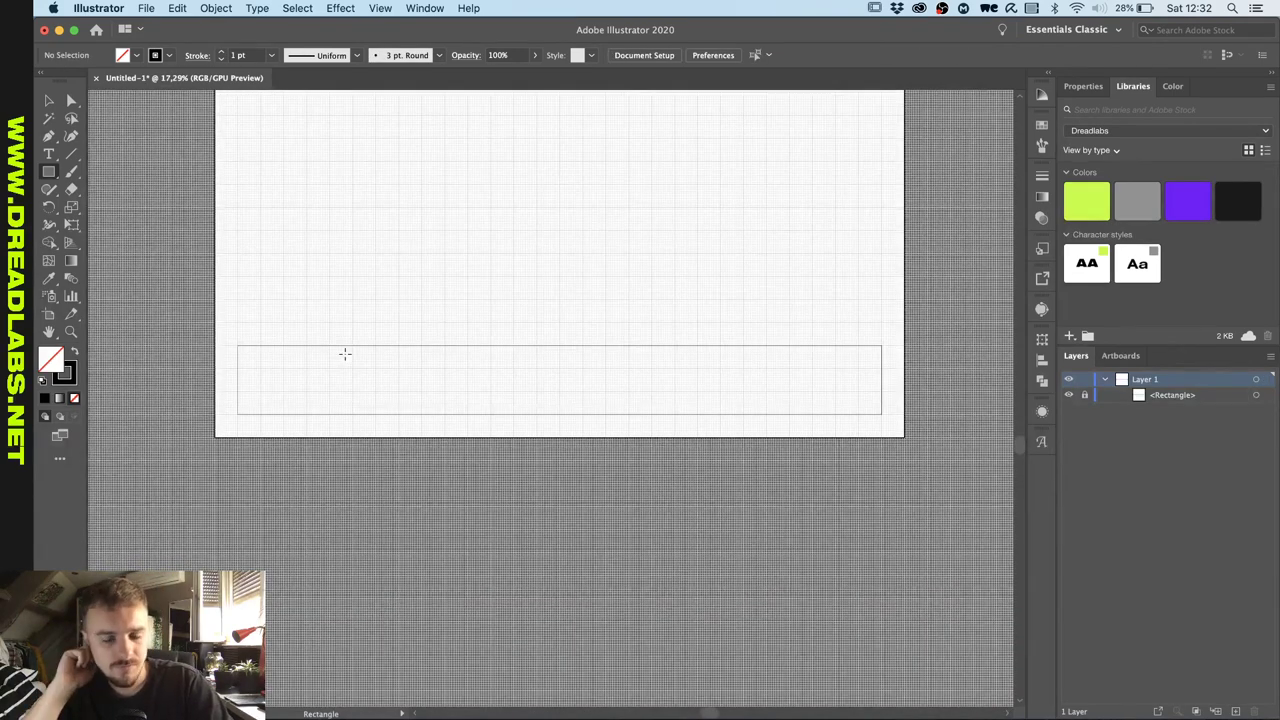
scroll(207, 372, up, 1)
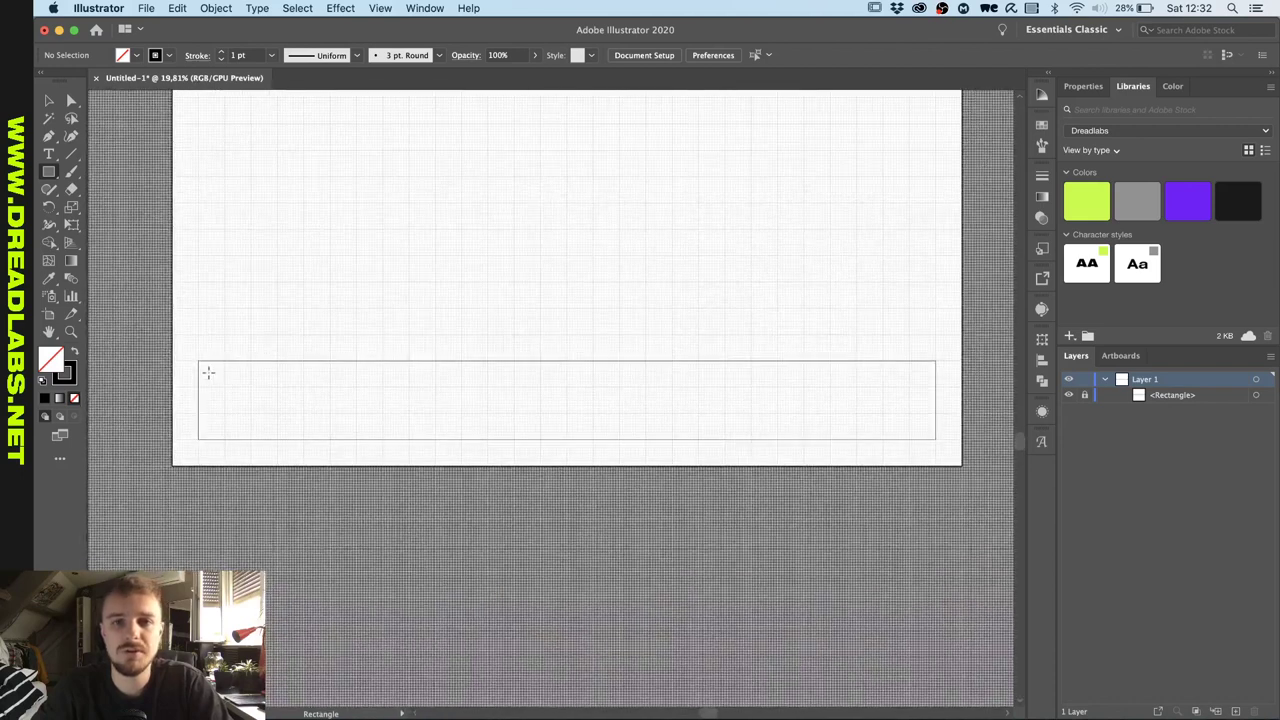
Add the text "travis scott" inside the outlined rectangle and set its font to Briller Black.
key(t)
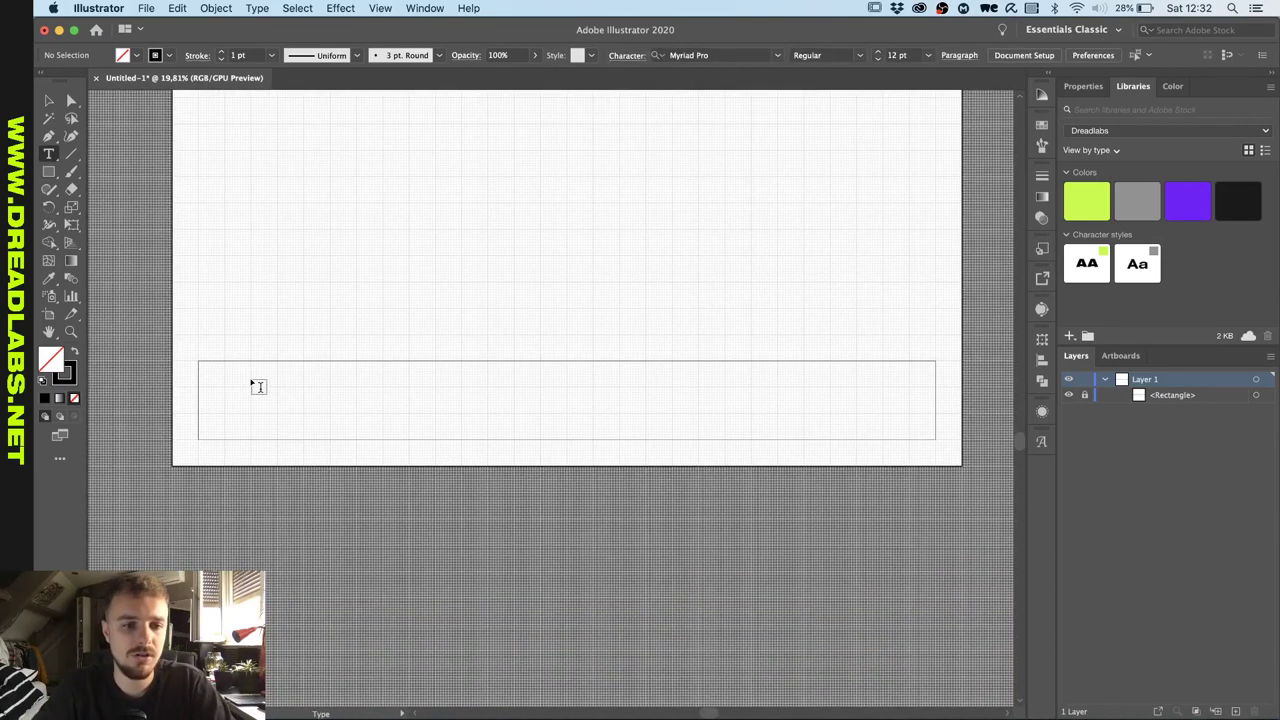
click(288, 389)
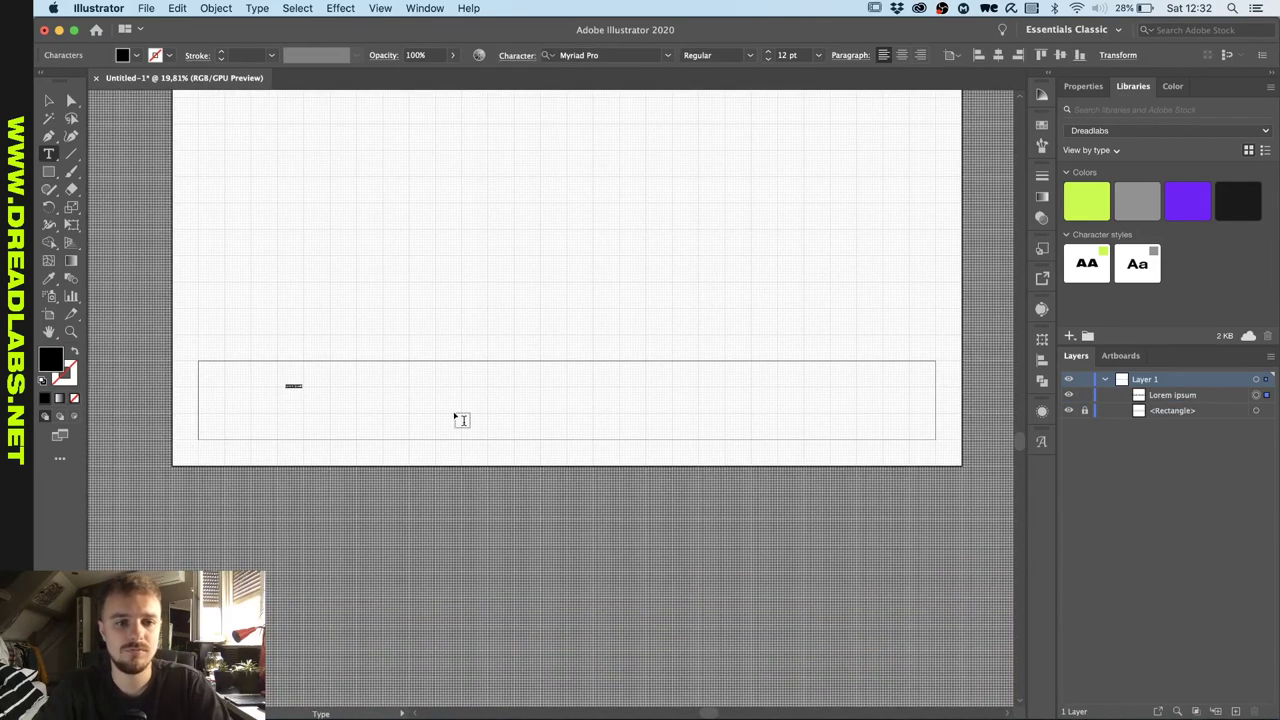
key(Escape)
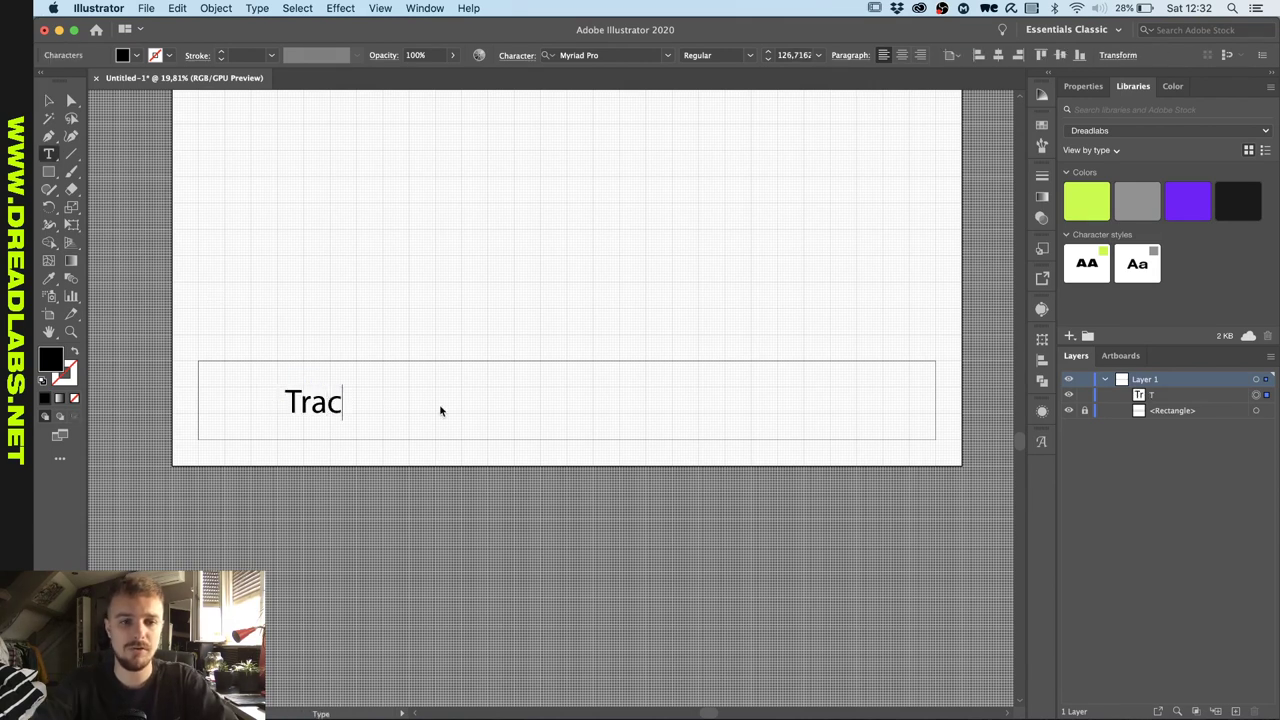
text(is Scott)
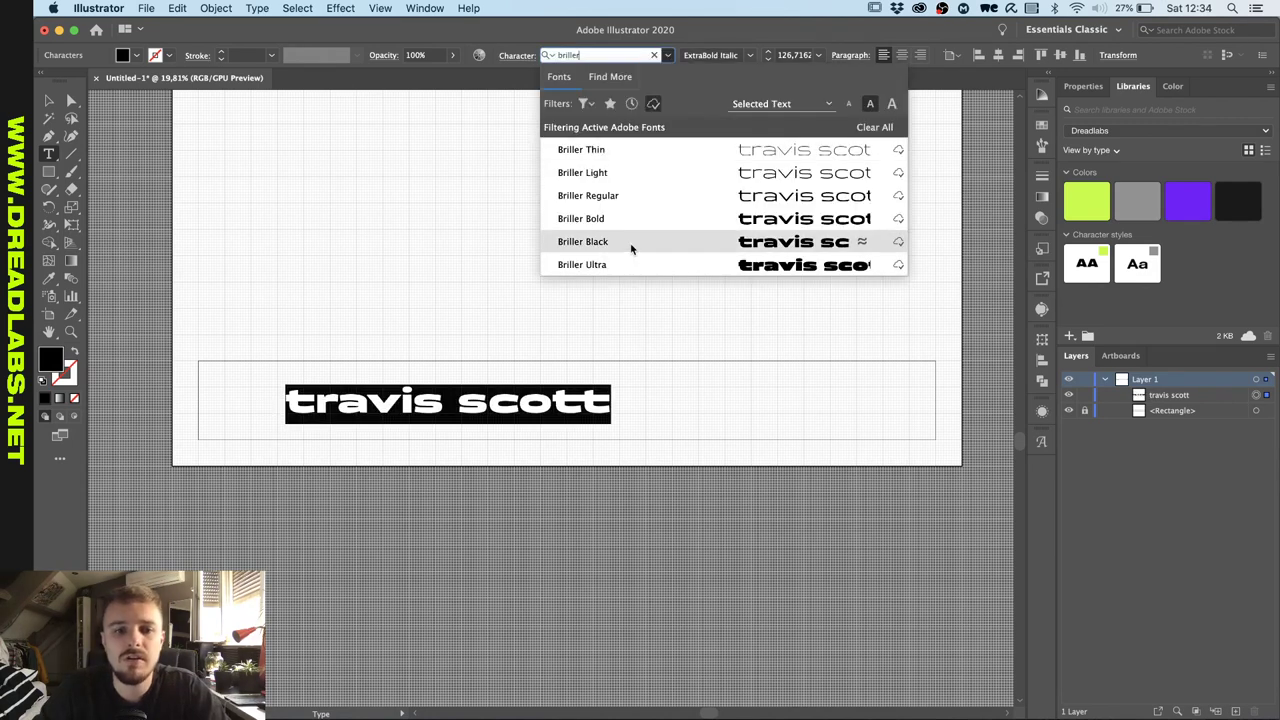
click(631, 248)
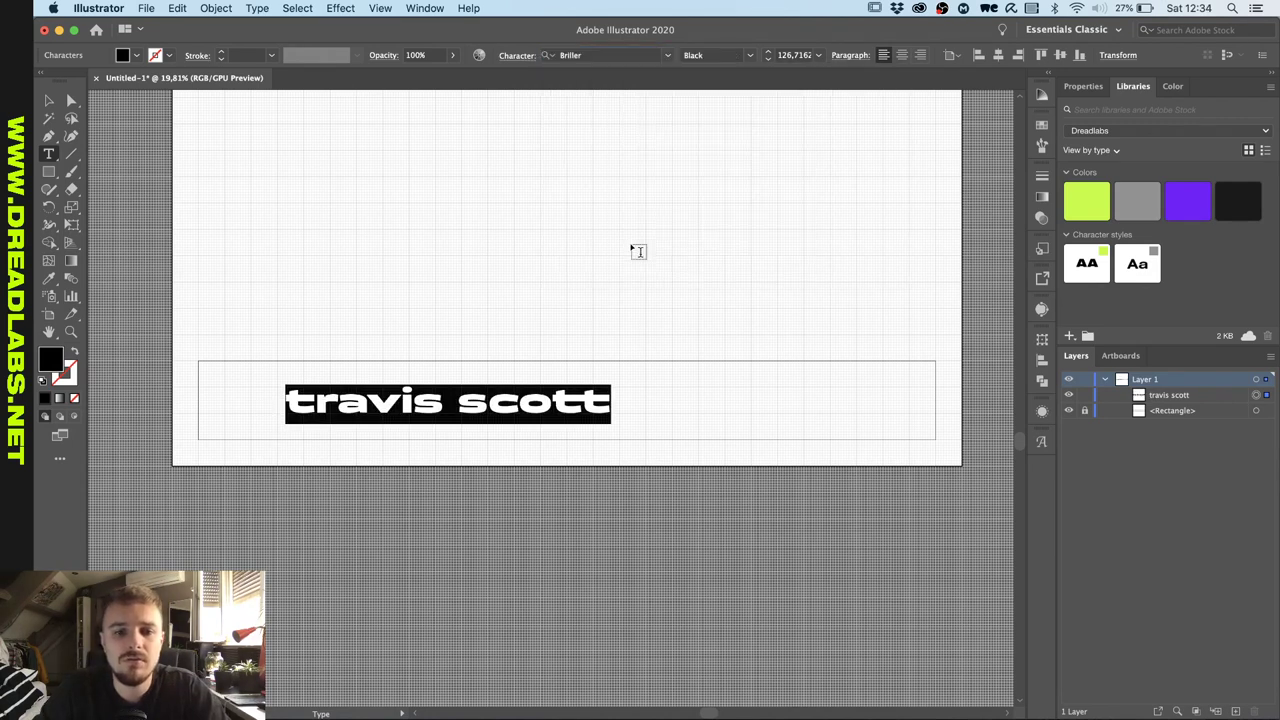
Add a second text line reading "nghtmre" in Briller Black directly beneath "travis scott".
scroll(586, 331, up, 2)
text(v)
key(Escape)
key(ctrl+z)
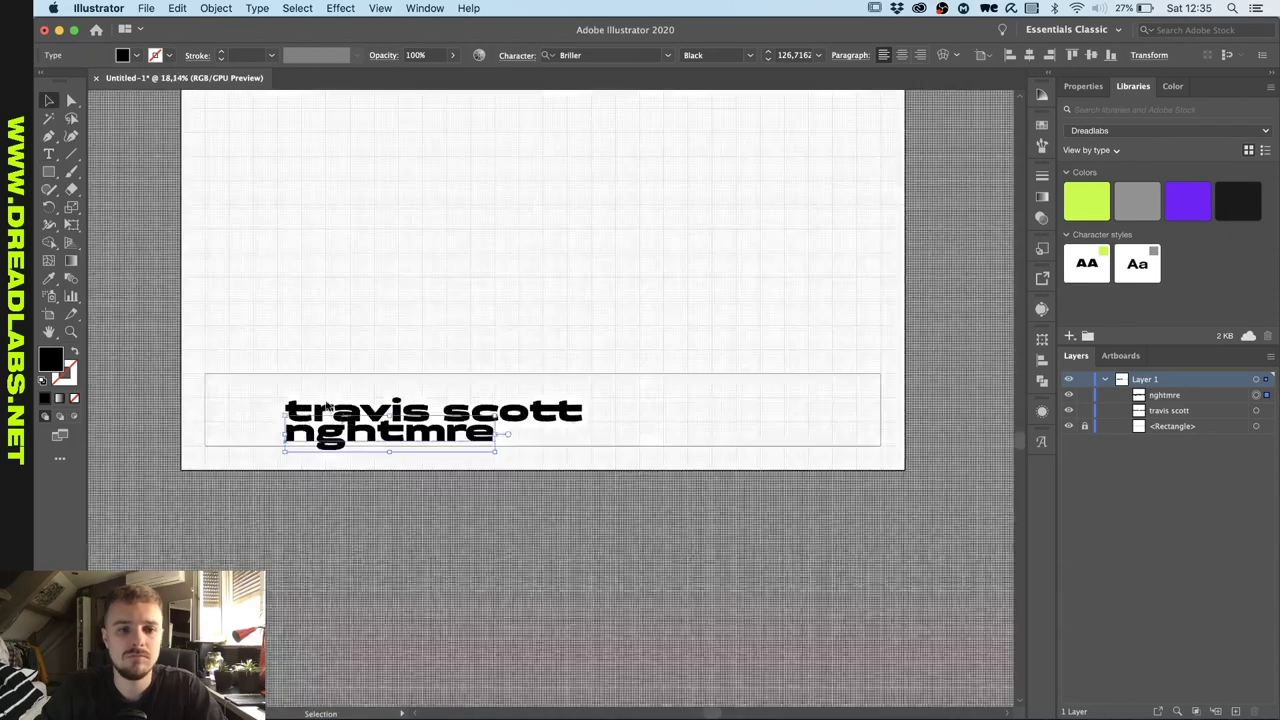
Draw a fully rounded frame with a 20 pt black stroke over the locked rectangle, surrounding both texts.
key(m)
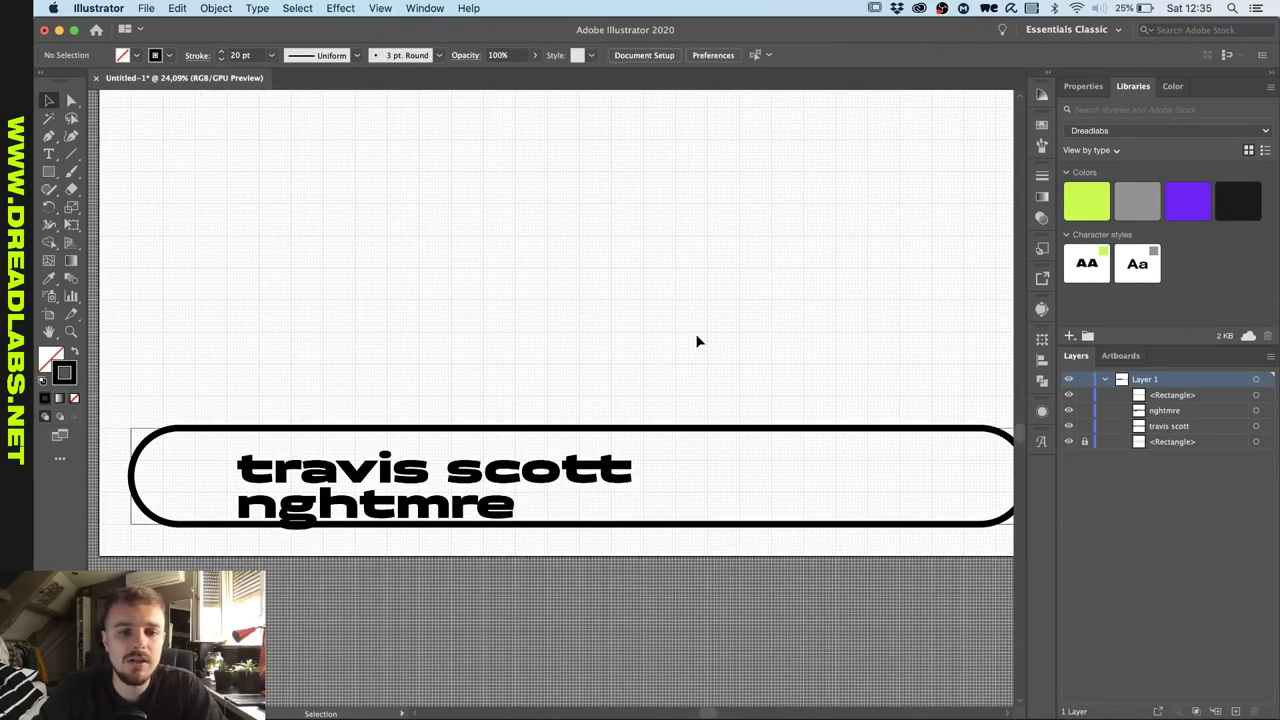
key(ctrl+Up)
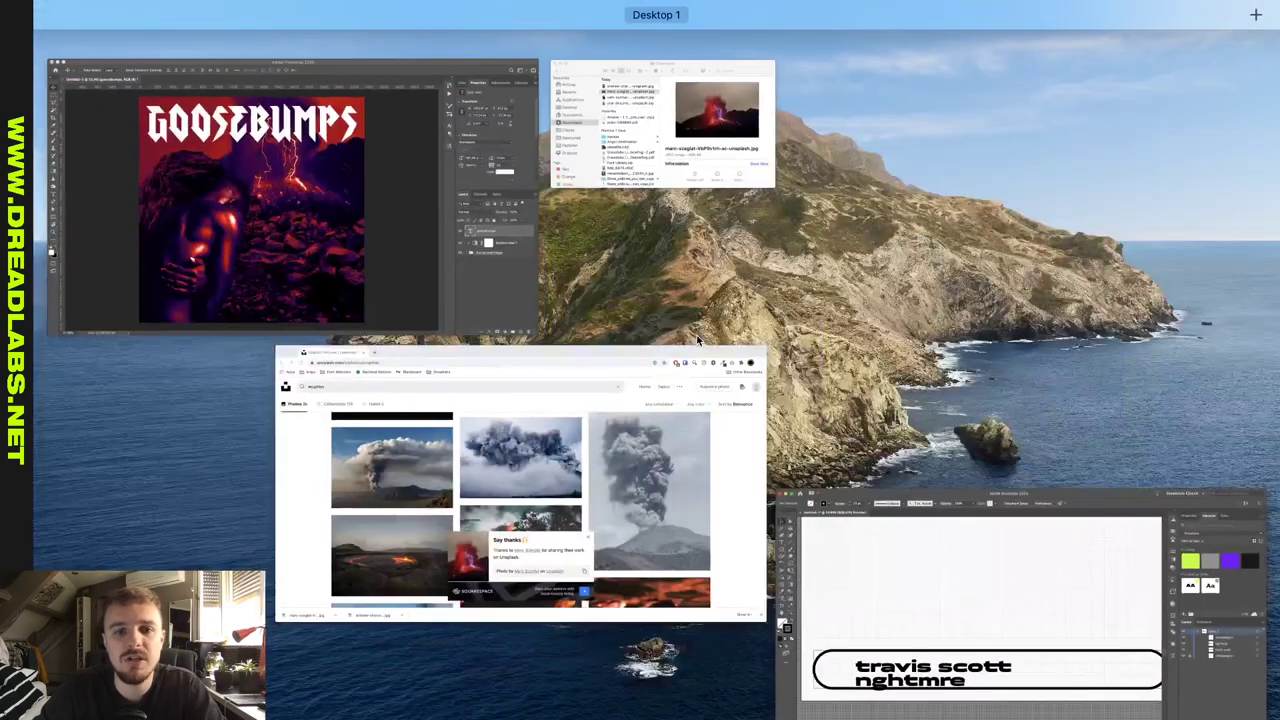
click(669, 441)
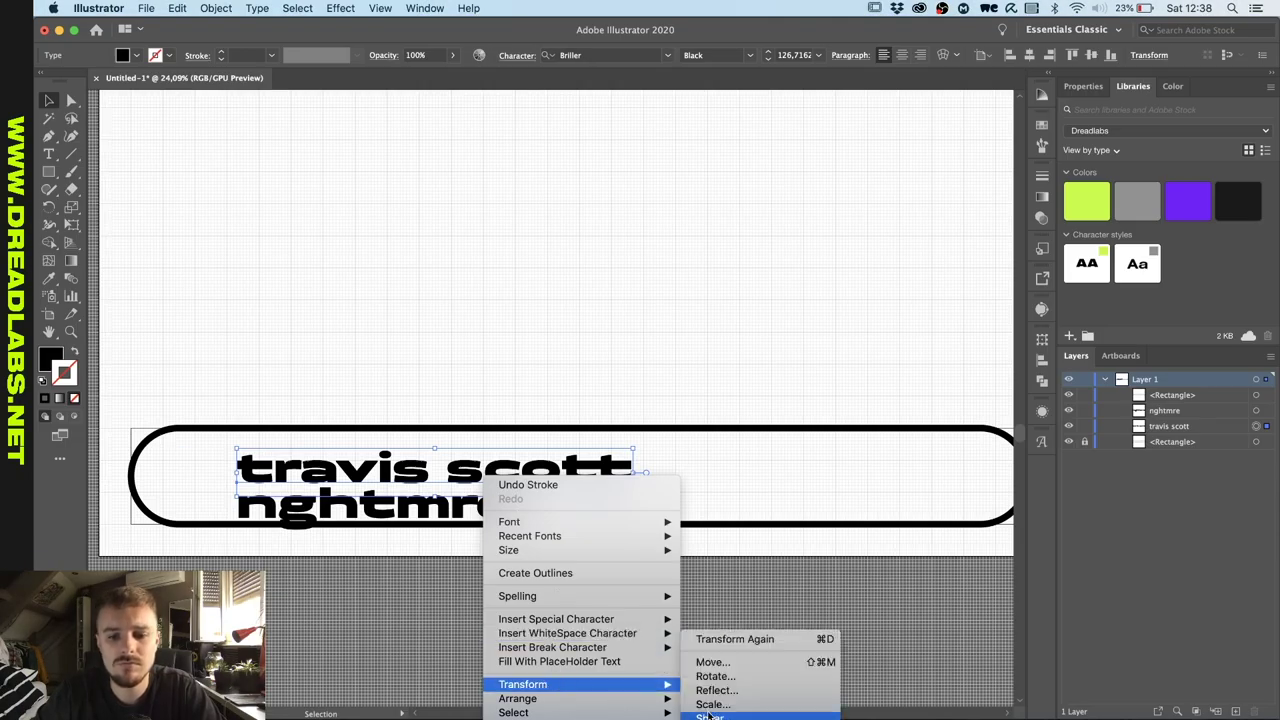
Shear the "travis scott" and "nghtmre" texts so both slant to the right.
click(800, 712)
click(229, 351)
click(192, 431)
right_click(194, 440)
mouse_move(240, 620)
click(377, 716)
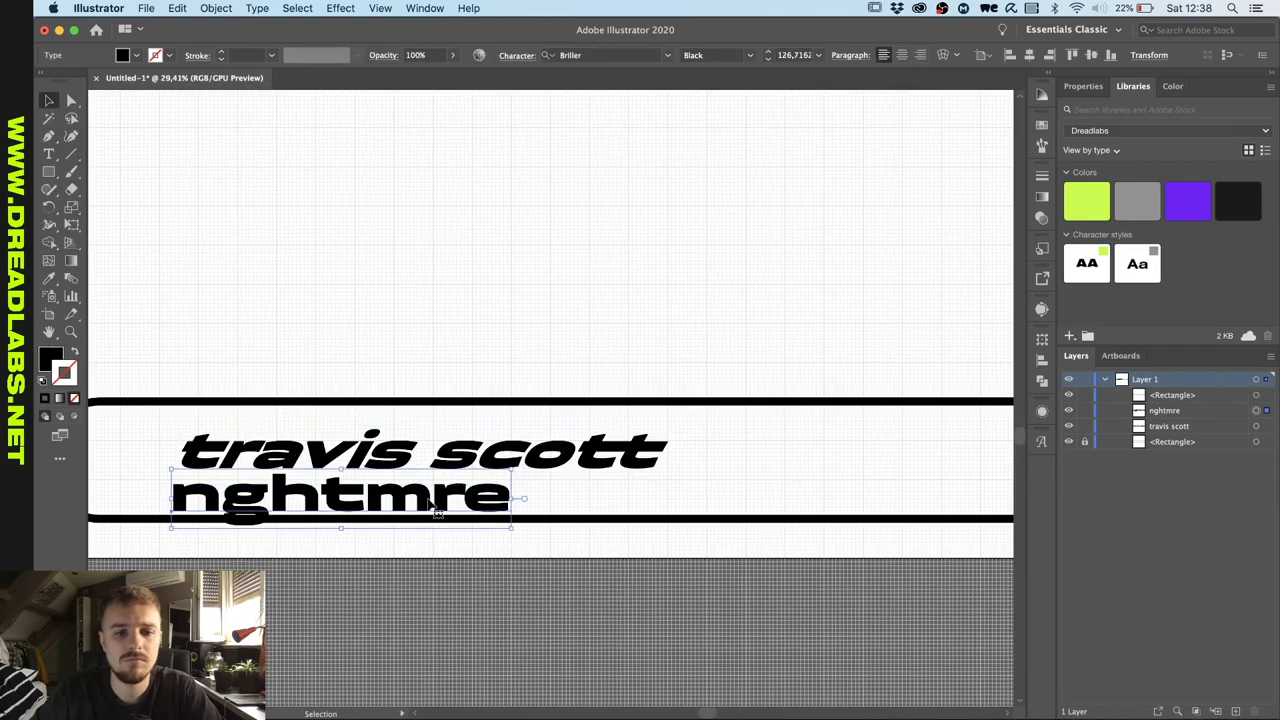
right_click(425, 482)
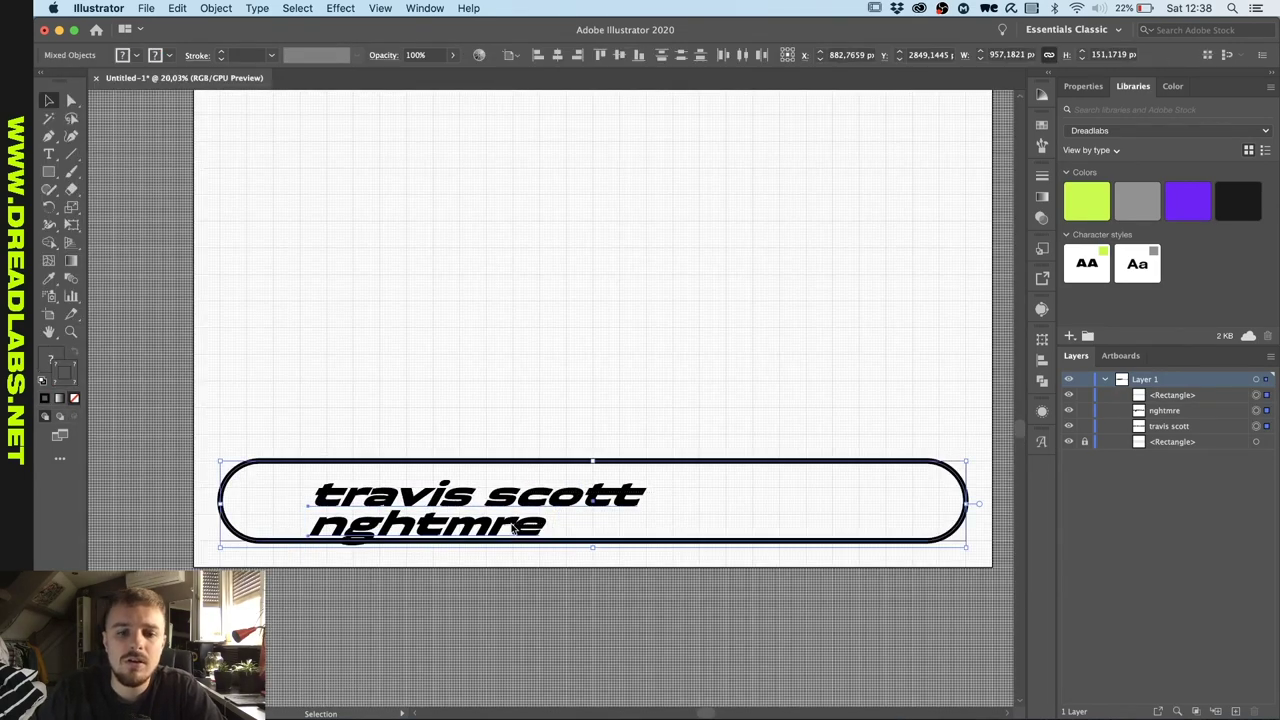
Resize both texts to 90 pt, align them on one row inside the locked rounded frame, and move "nghtmre" closer to "travis scott".
click(577, 357)
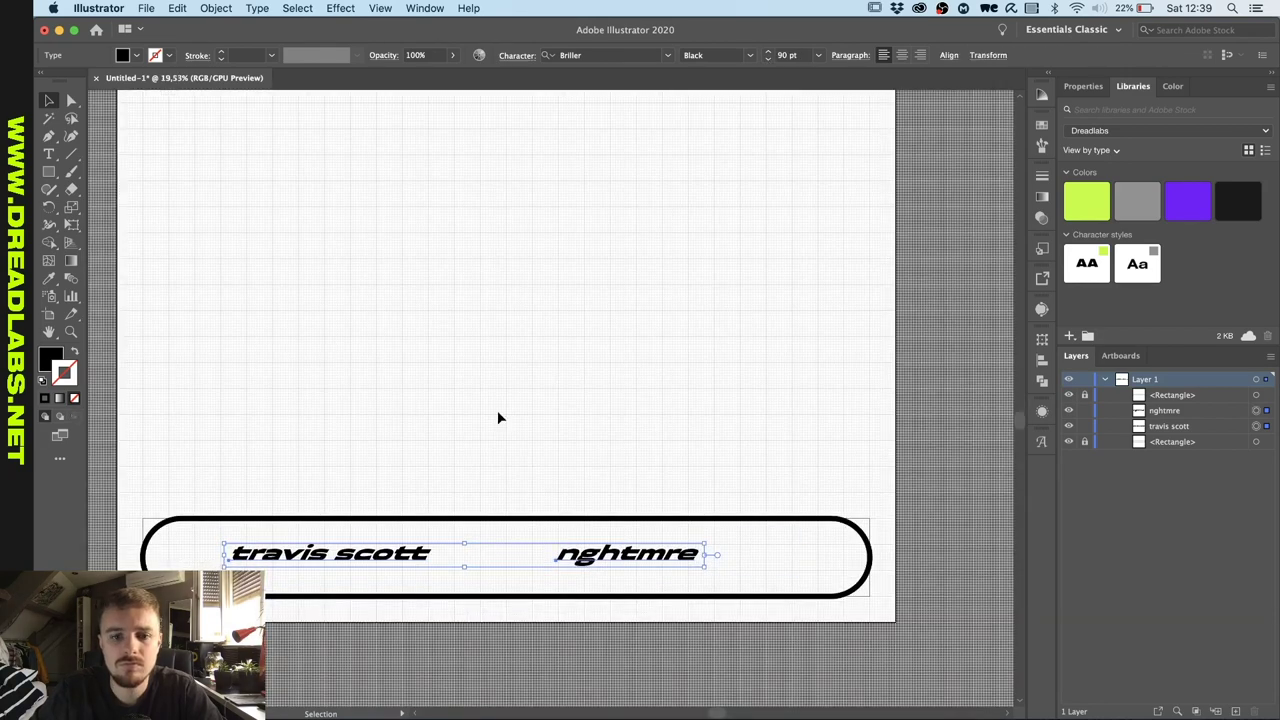
scroll(500, 418, up, 2)
click(870, 470)
drag(810, 472, 700, 472)
click(650, 505)
Draw a black 200 px circle without a stroke on the grid above the rounded frame.
scroll(637, 503, up, 5)
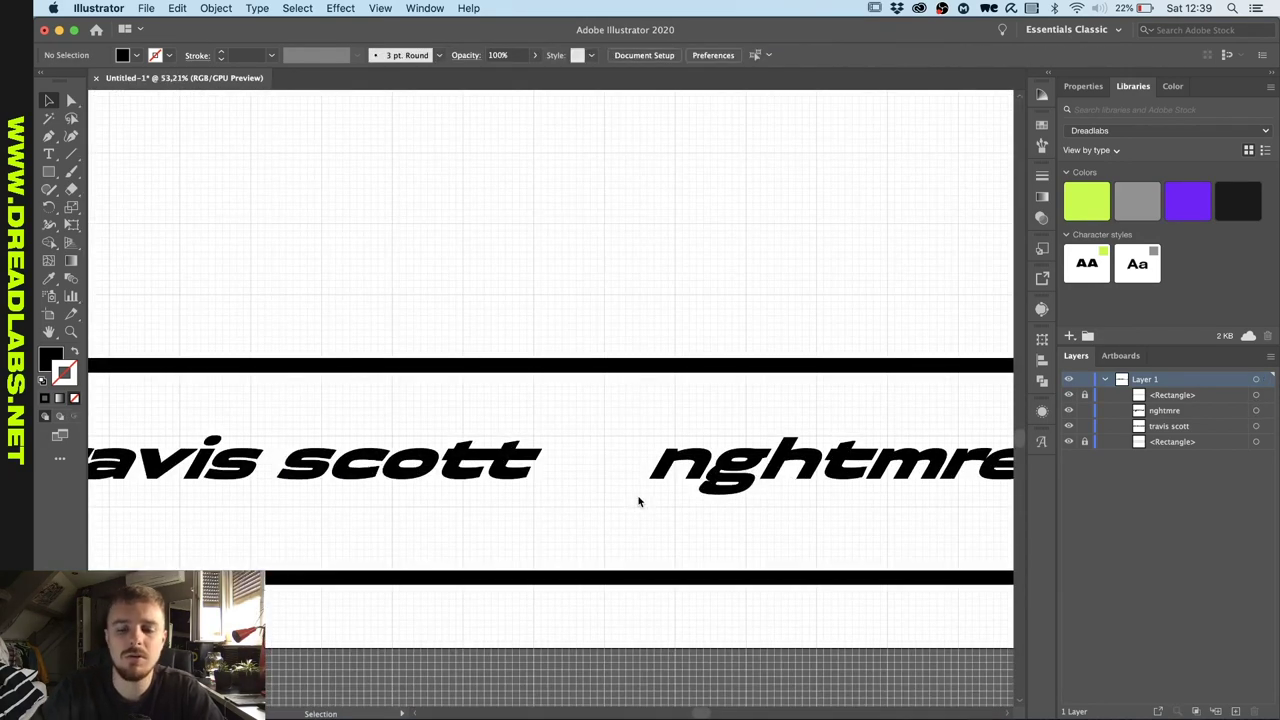
key(l)
scroll(589, 259, up, 2)
scroll(589, 259, up, 3)
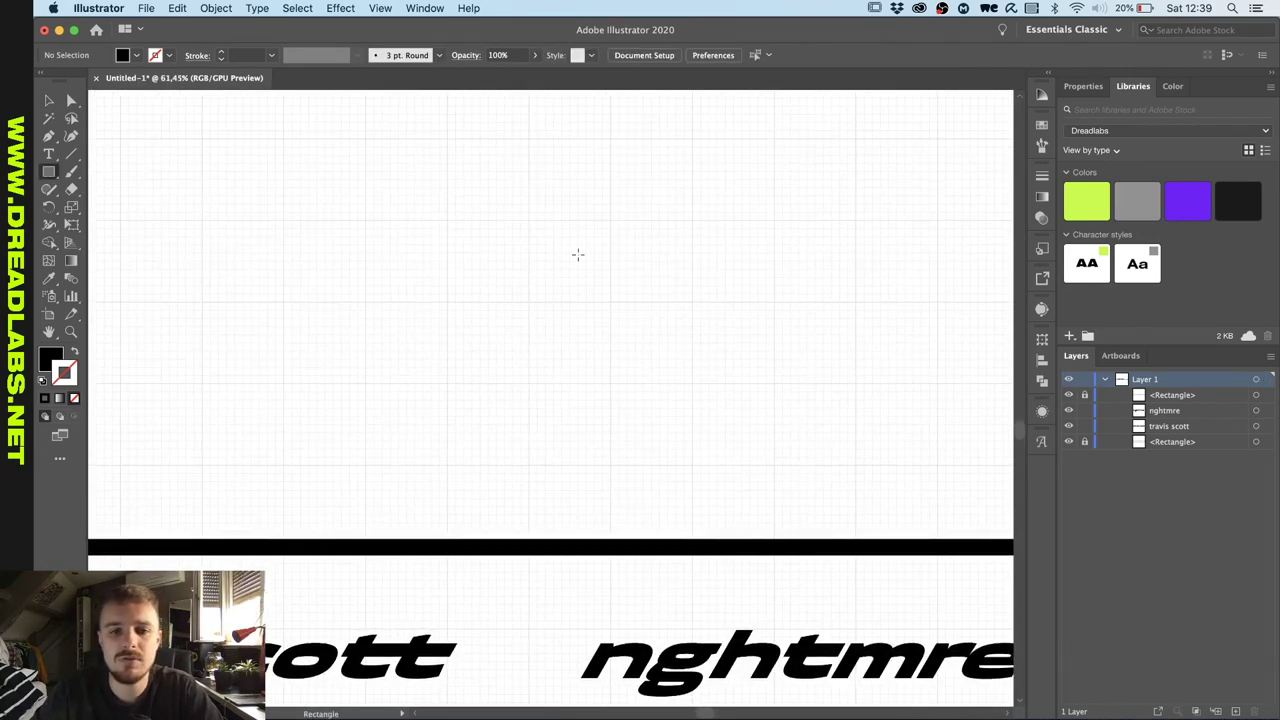
scroll(474, 309, down, 2)
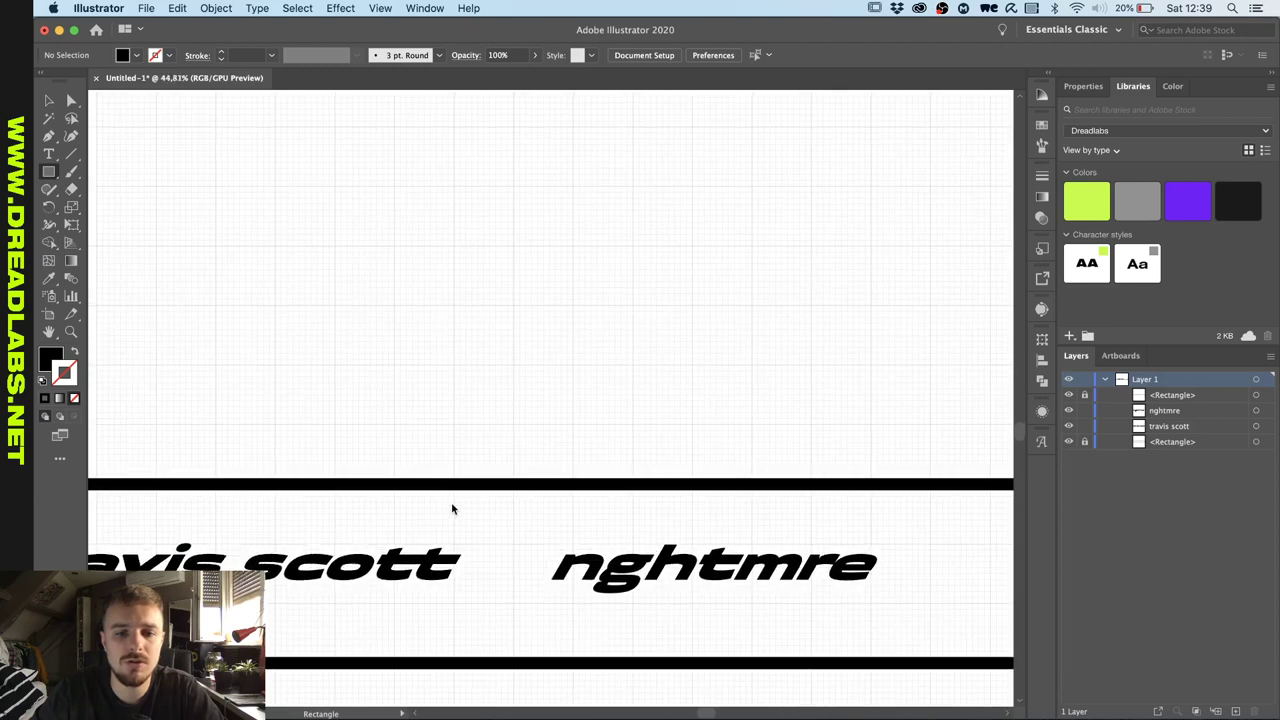
scroll(452, 509, up, 1)
key(l)
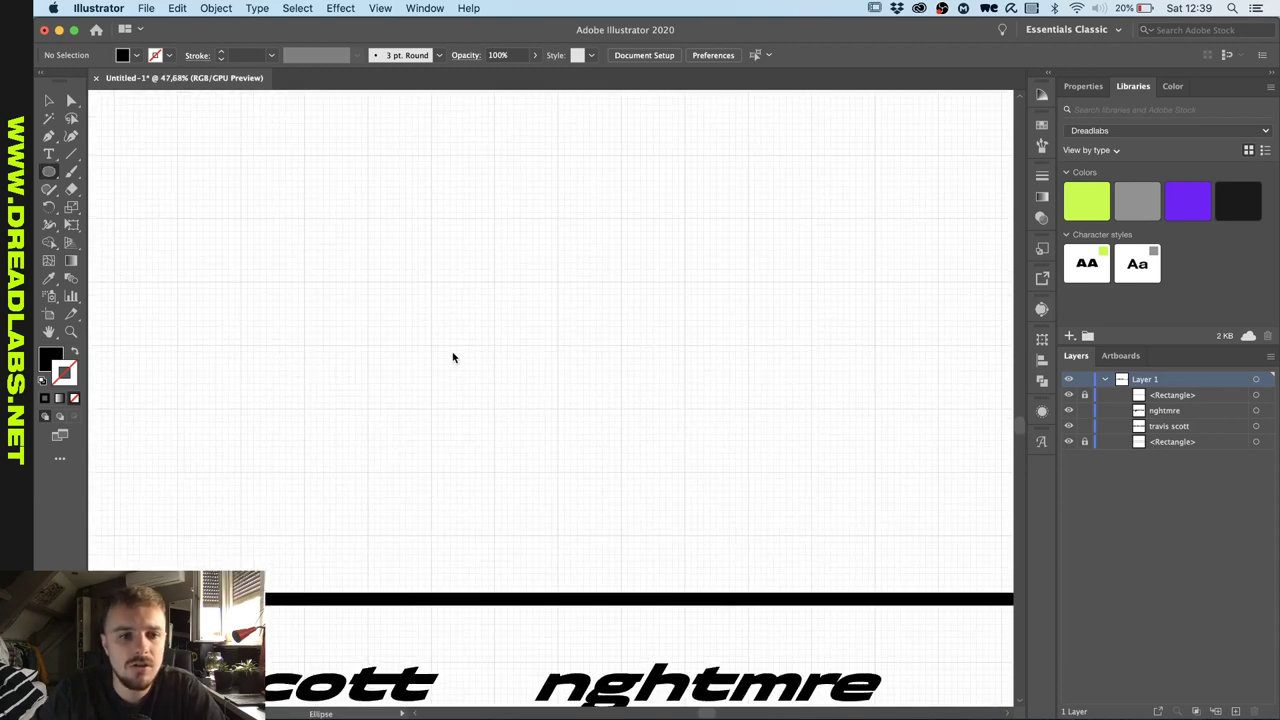
drag(431, 347, 557, 467)
key(v)
click(646, 423)
Duplicate the circle upward and copy the pair sideways to form a two-by-two block of touching circles.
drag(514, 429, 511, 303)
shift+click(503, 423)
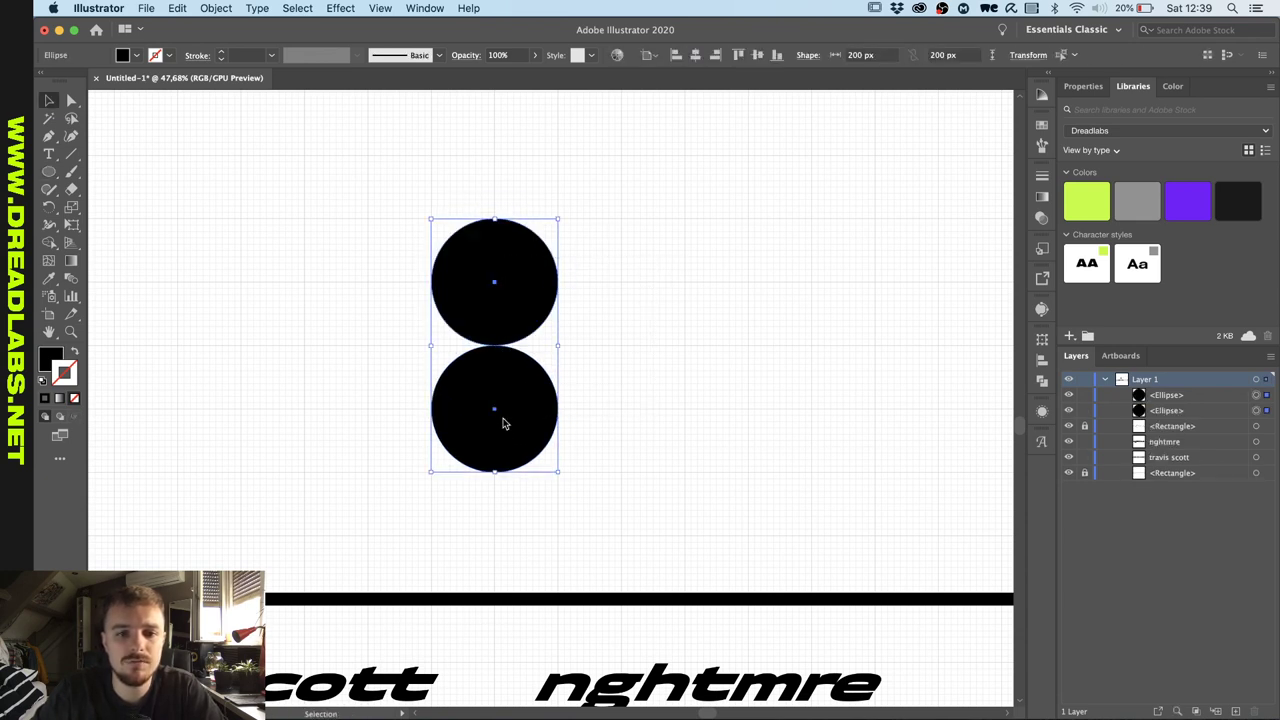
drag(503, 423, 618, 401)
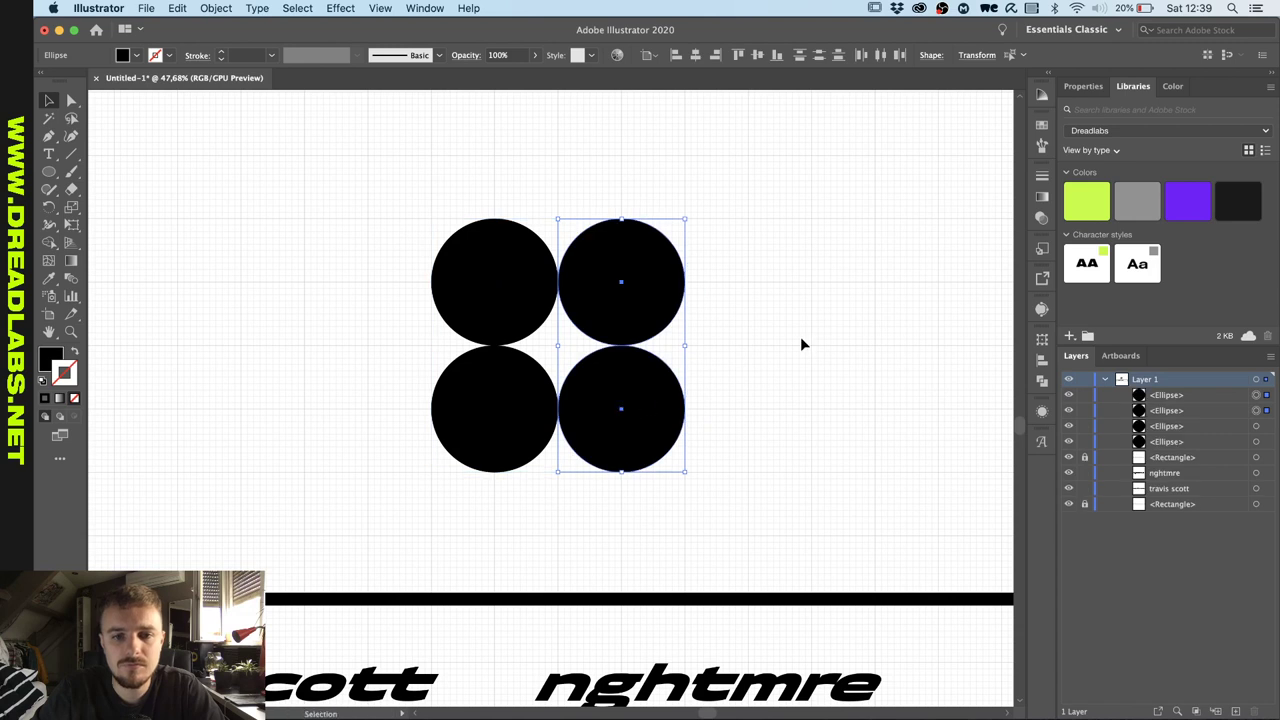
click(800, 344)
Draw a black square whose corners lie on the centres of the four circles.
key(m)
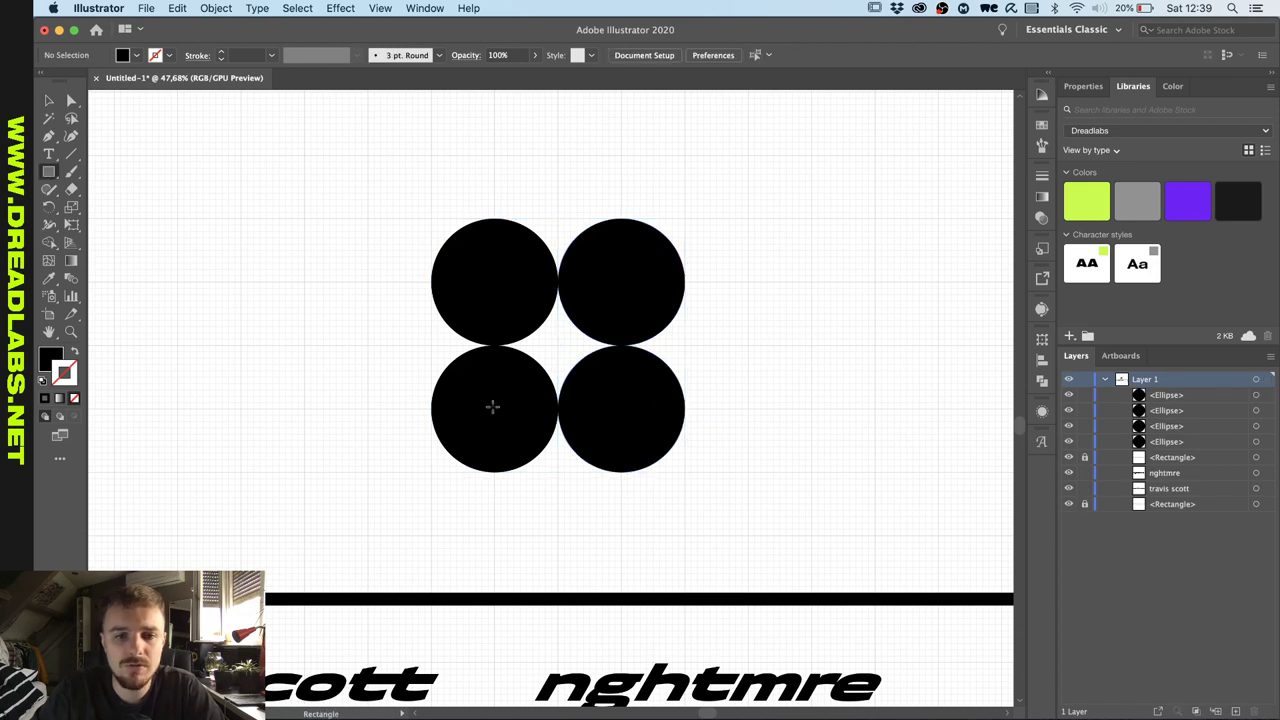
drag(493, 407, 622, 282)
key(v)
Combine the four circles into a compound path and subtract it from the square with Minus Back to form a four-pointed star.
drag(743, 146, 646, 456)
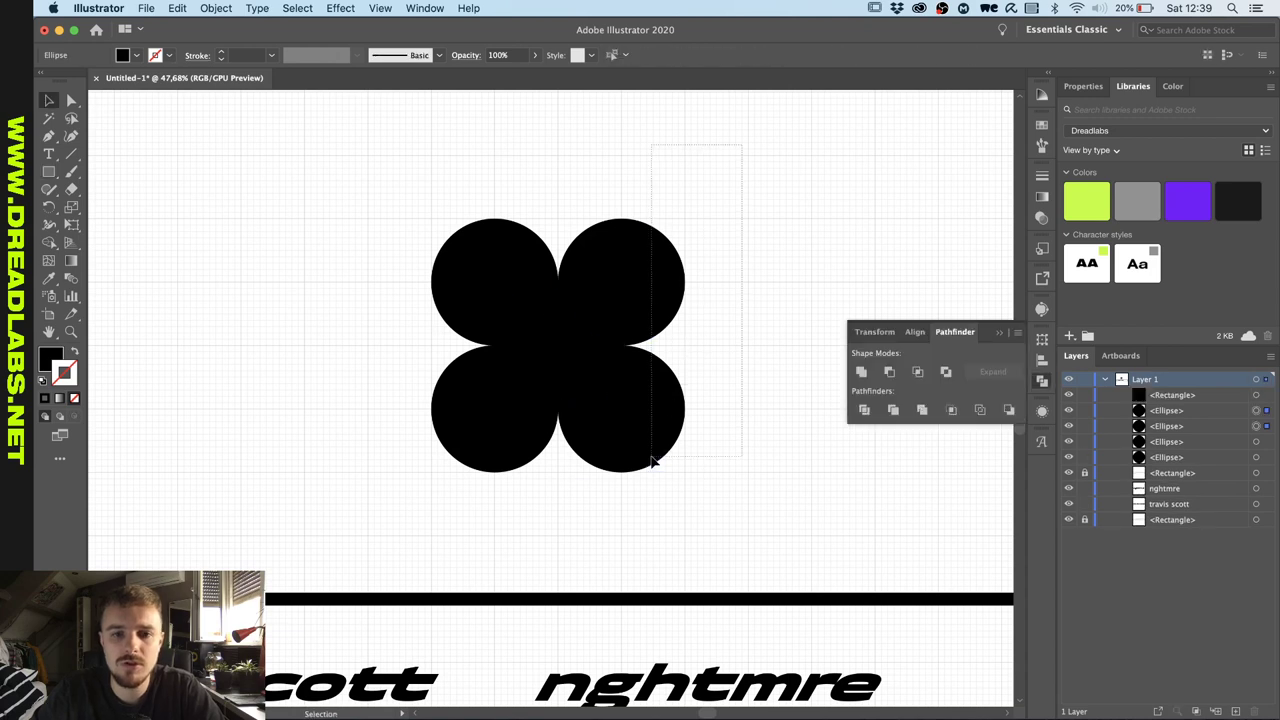
drag(360, 229, 460, 446)
key(super+8)
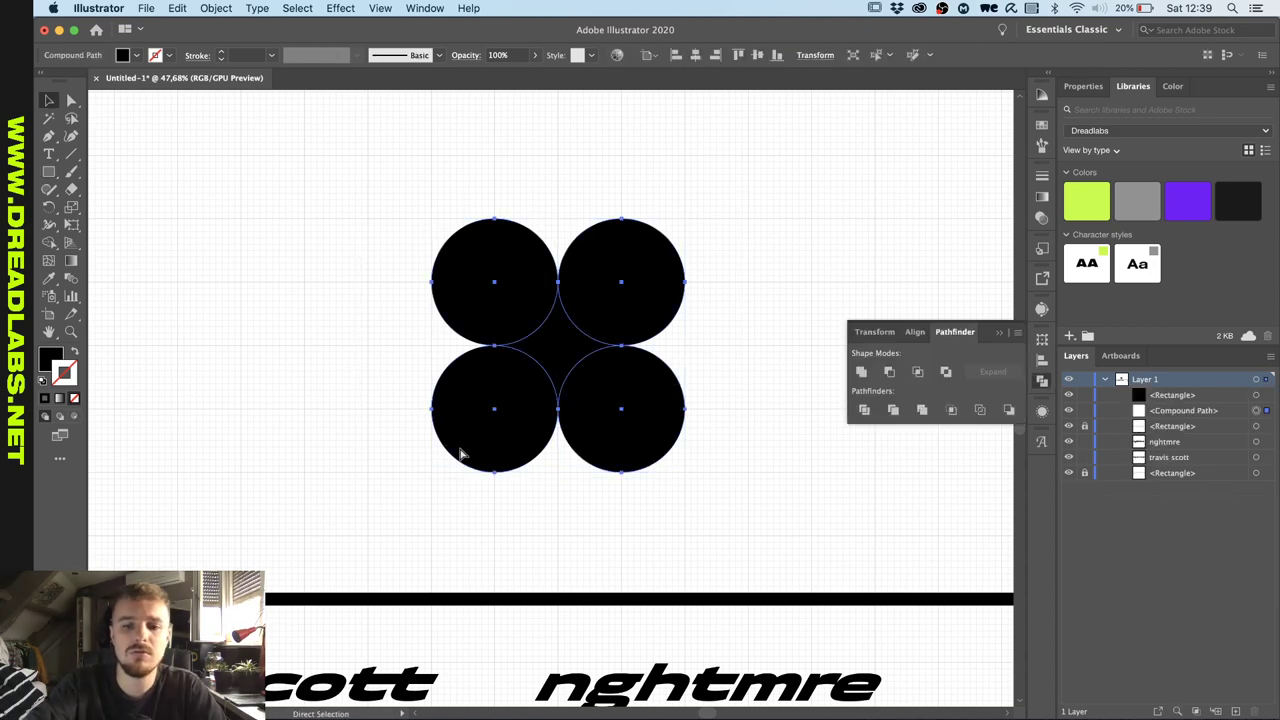
key(v)
shift+click(540, 390)
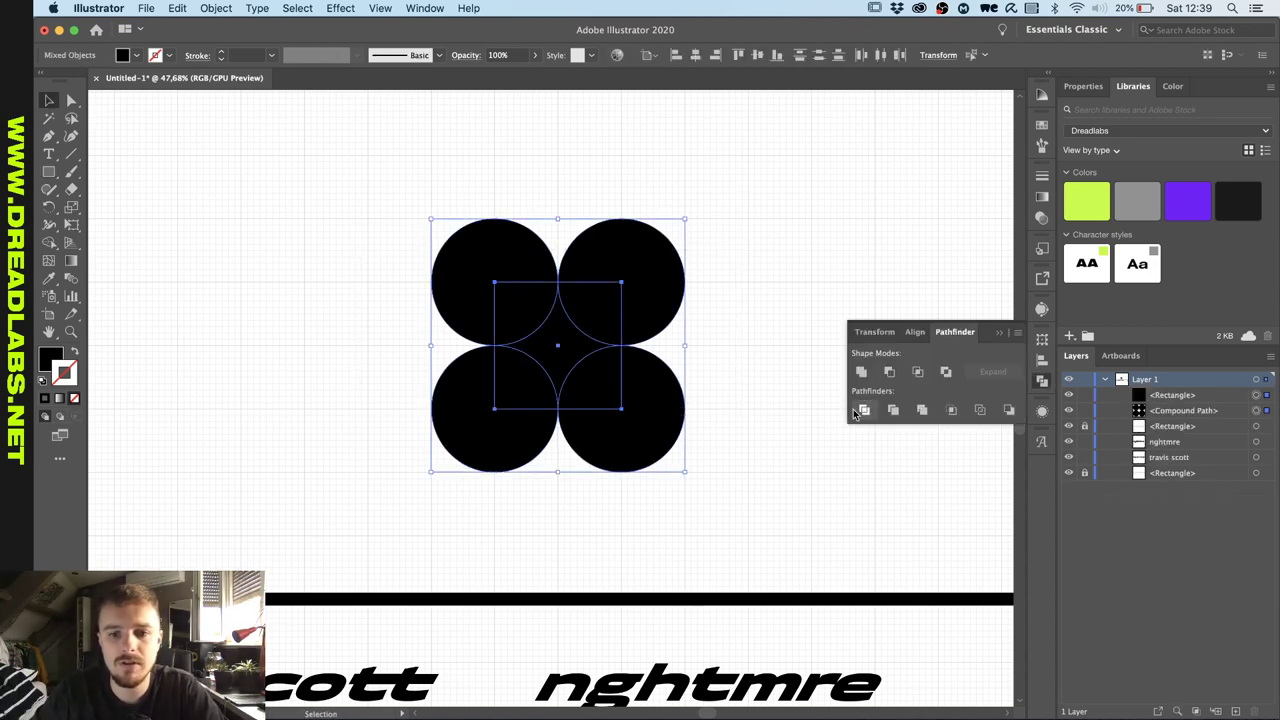
click(1008, 410)
click(682, 417)
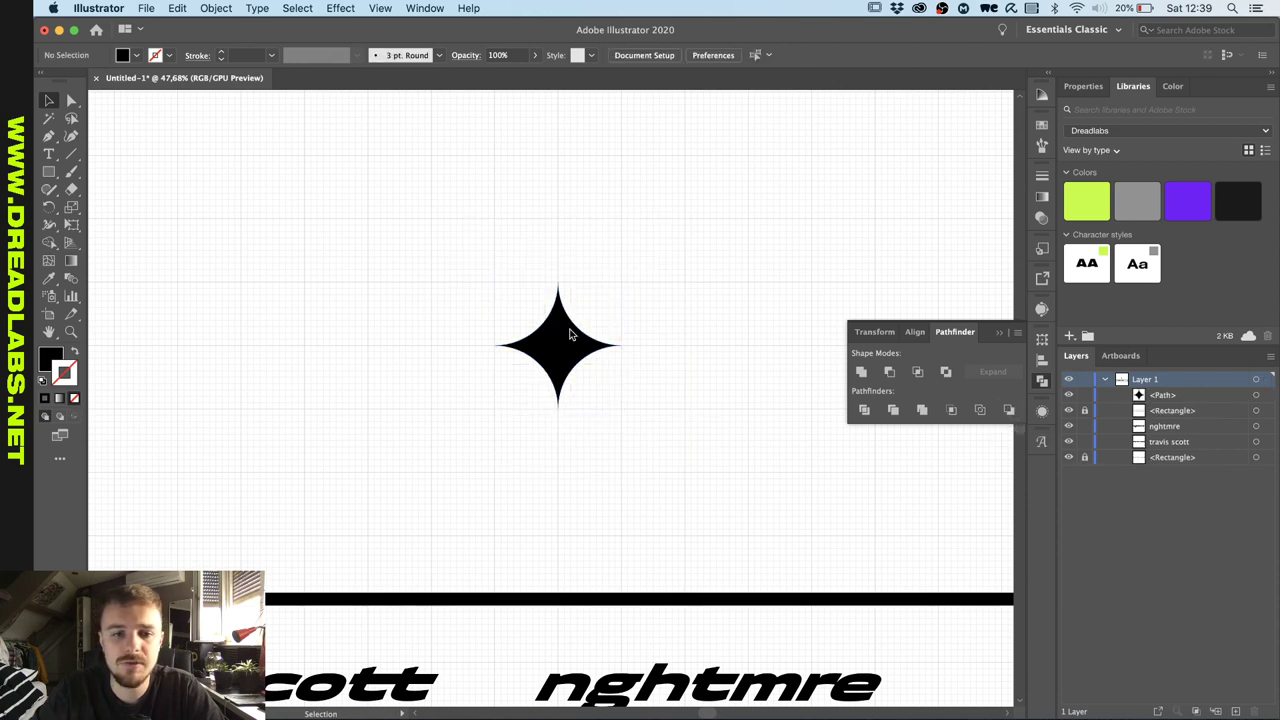
Move the star diagonally down and to the left, and shear it to slant rightward like the texts.
drag(570, 334, 508, 385)
right_click(505, 388)
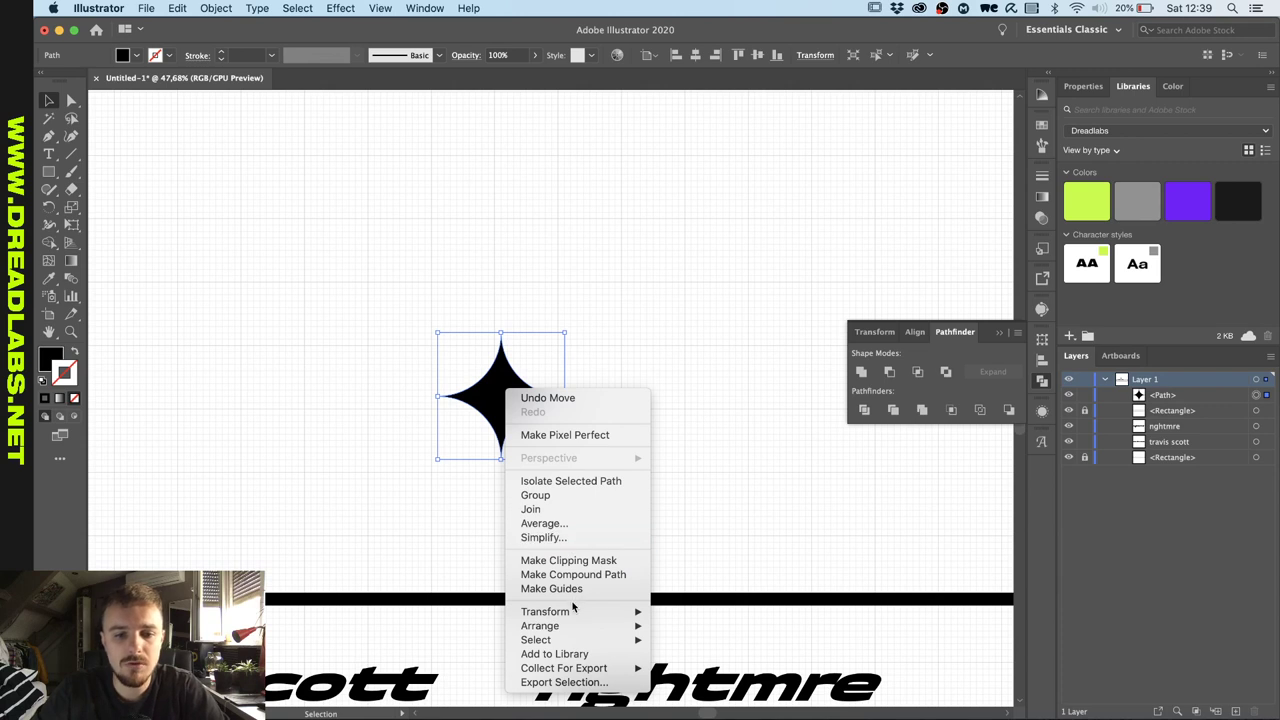
mouse_move(573, 611)
click(686, 691)
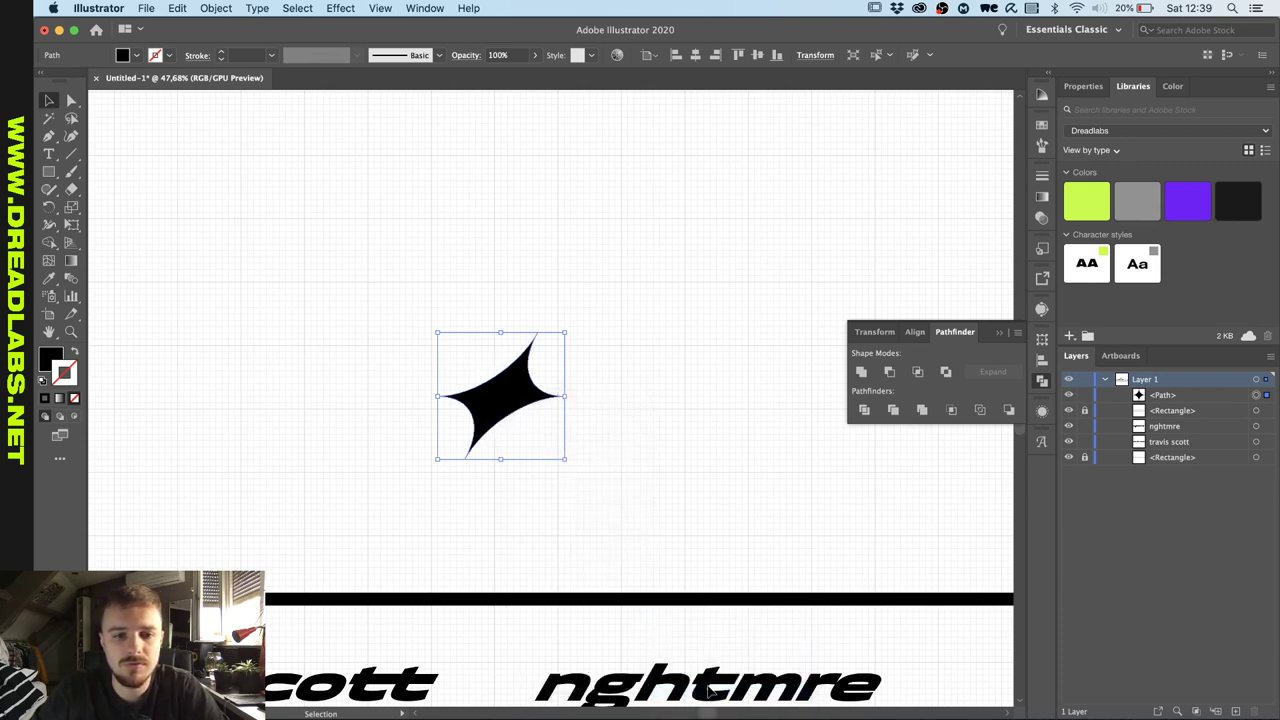
key(Return)
scroll(585, 496, down, 5)
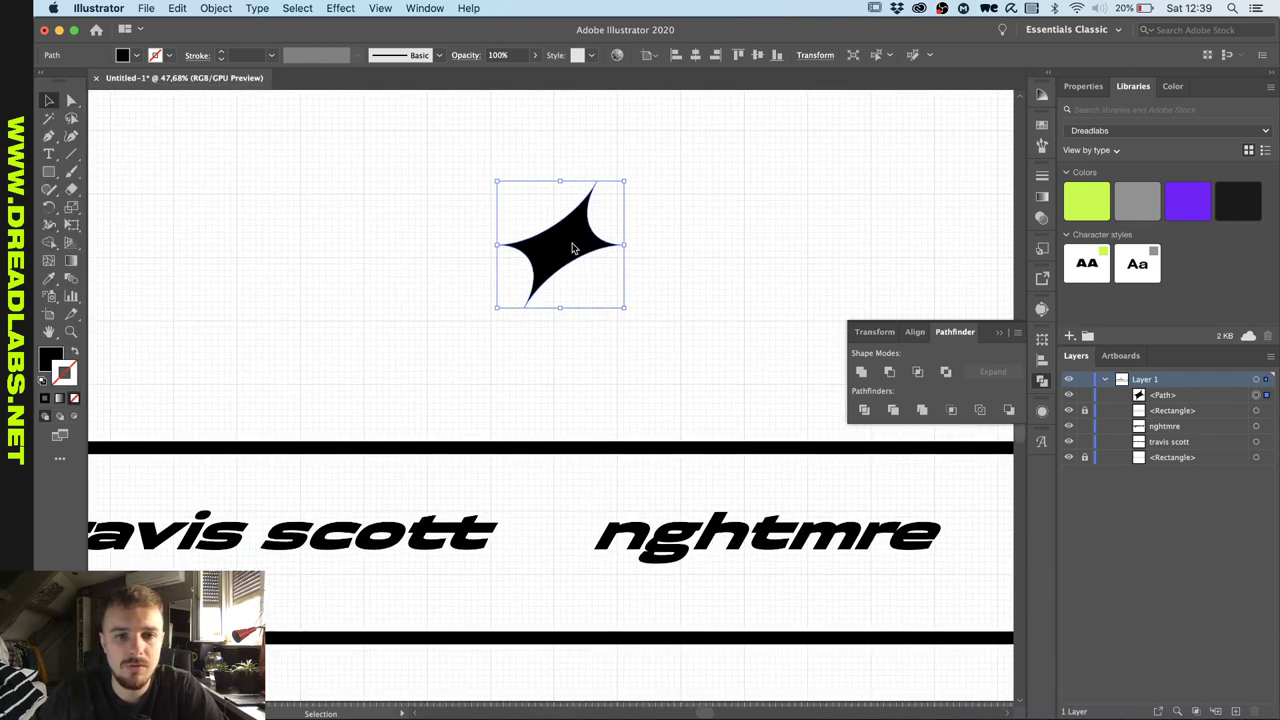
drag(573, 250, 541, 584)
scroll(551, 521, up, 5)
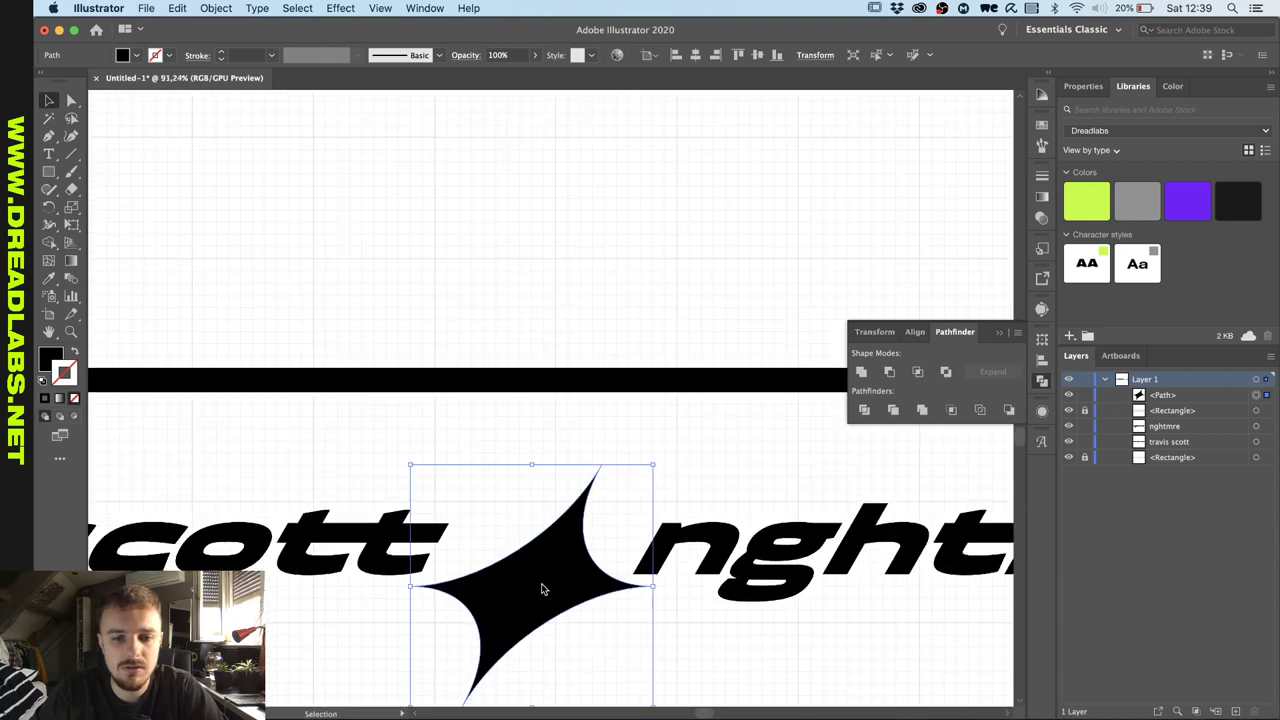
scroll(541, 584, down, 3)
click(541, 583)
key(ctrl+z)
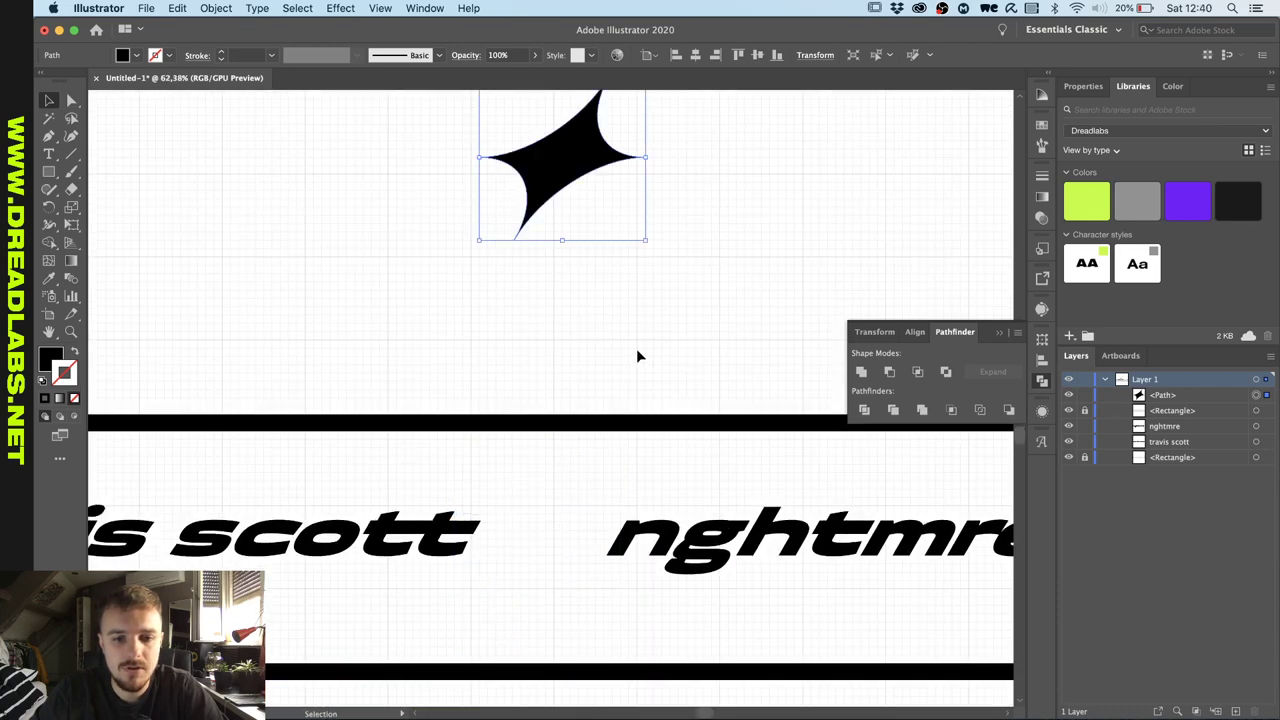
Undo the star's shear and move the upright star into the gap between "travis scott" and "nghtmre".
key(ctrl+z)
drag(575, 178, 542, 563)
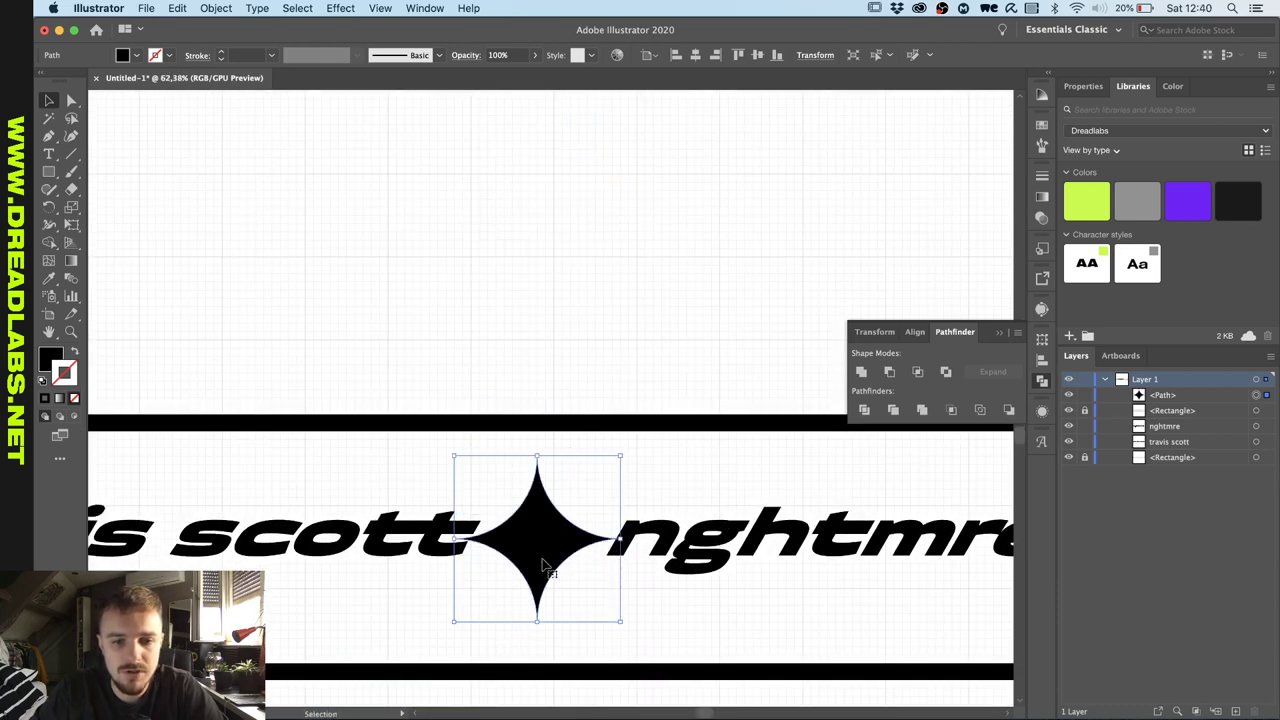
scroll(542, 563, up, 4)
scroll(542, 559, down, 1)
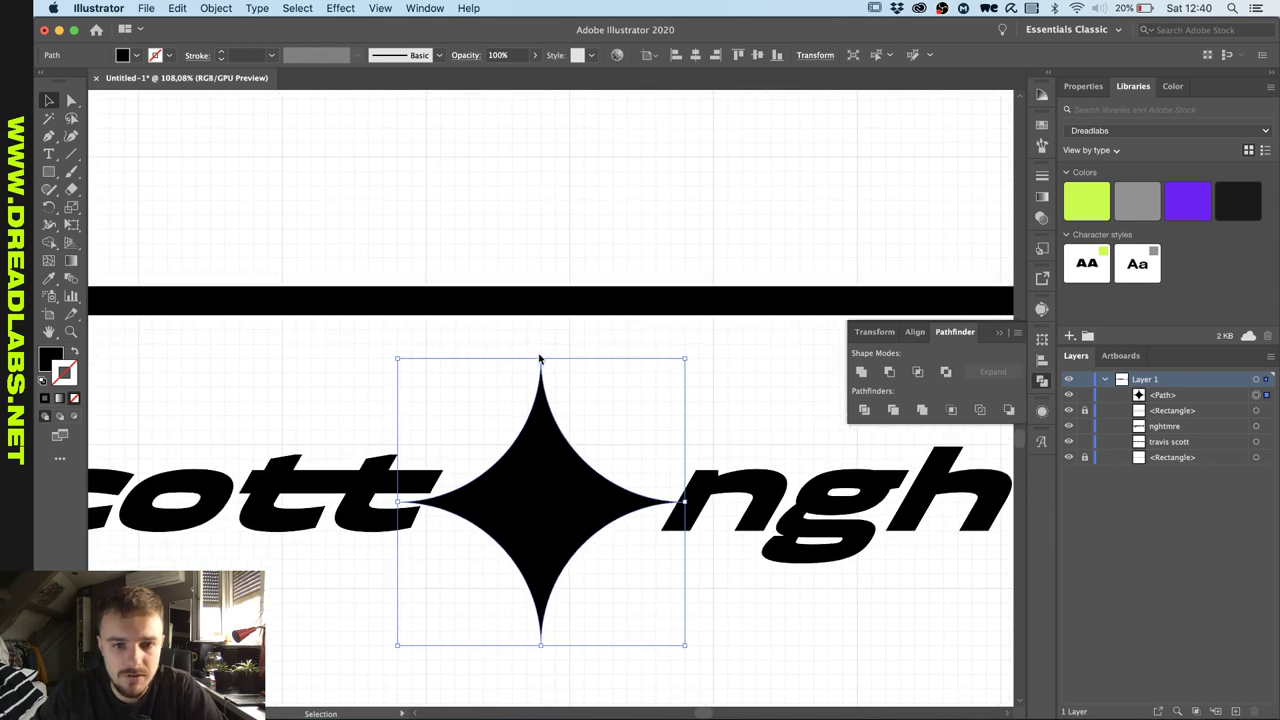
Turn off Snap to Grid and flatten the star until its height roughly matches the lowercase letters beside it.
drag(540, 358, 547, 464)
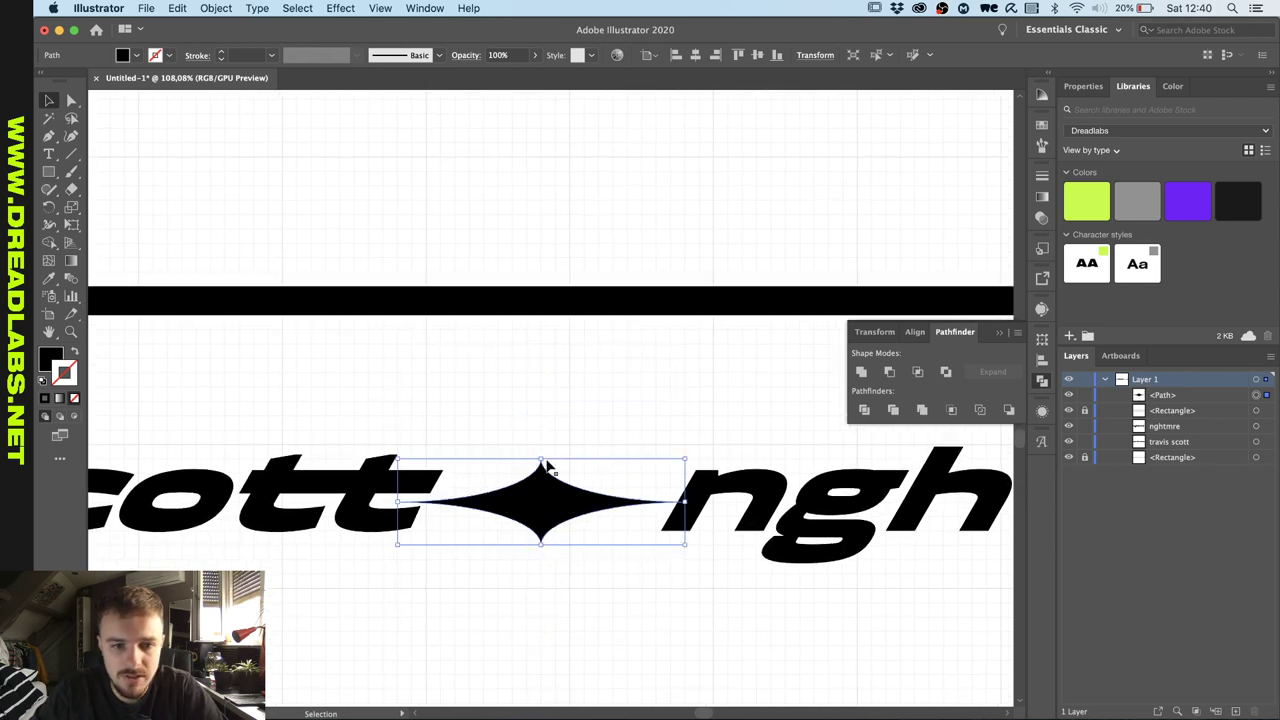
scroll(640, 538, up, 2)
click(380, 8)
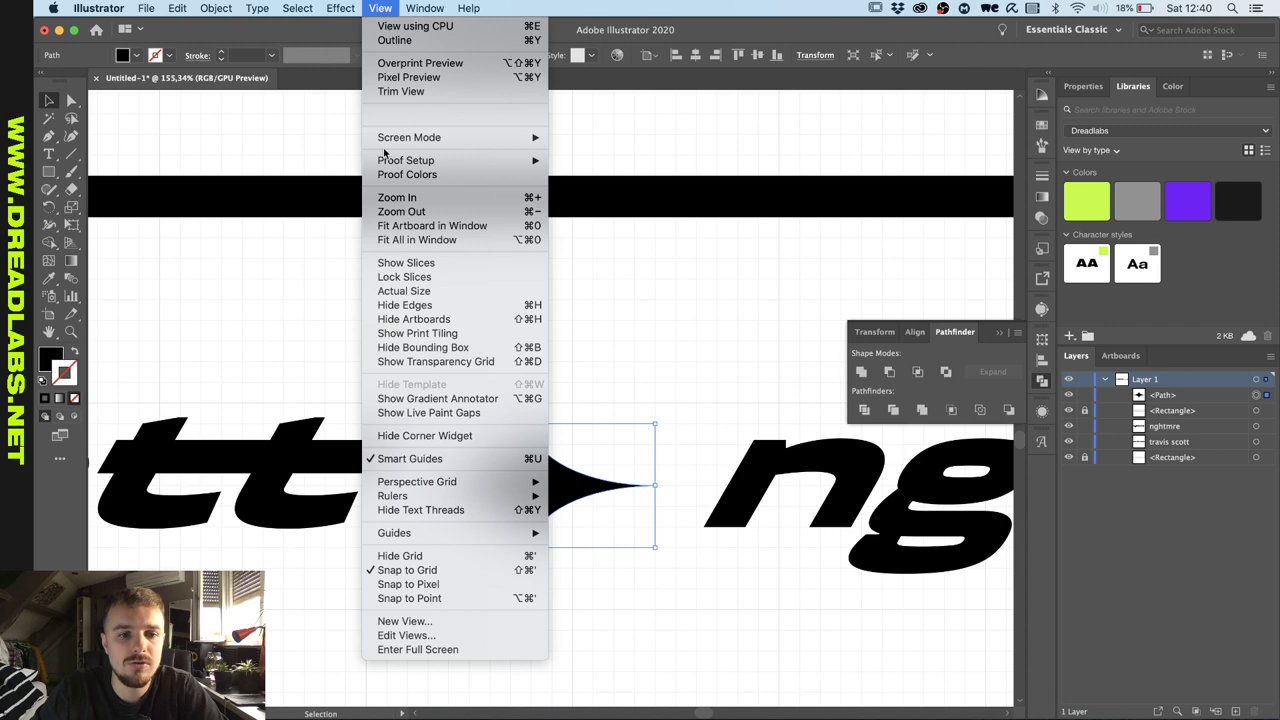
click(410, 570)
drag(532, 423, 532, 415)
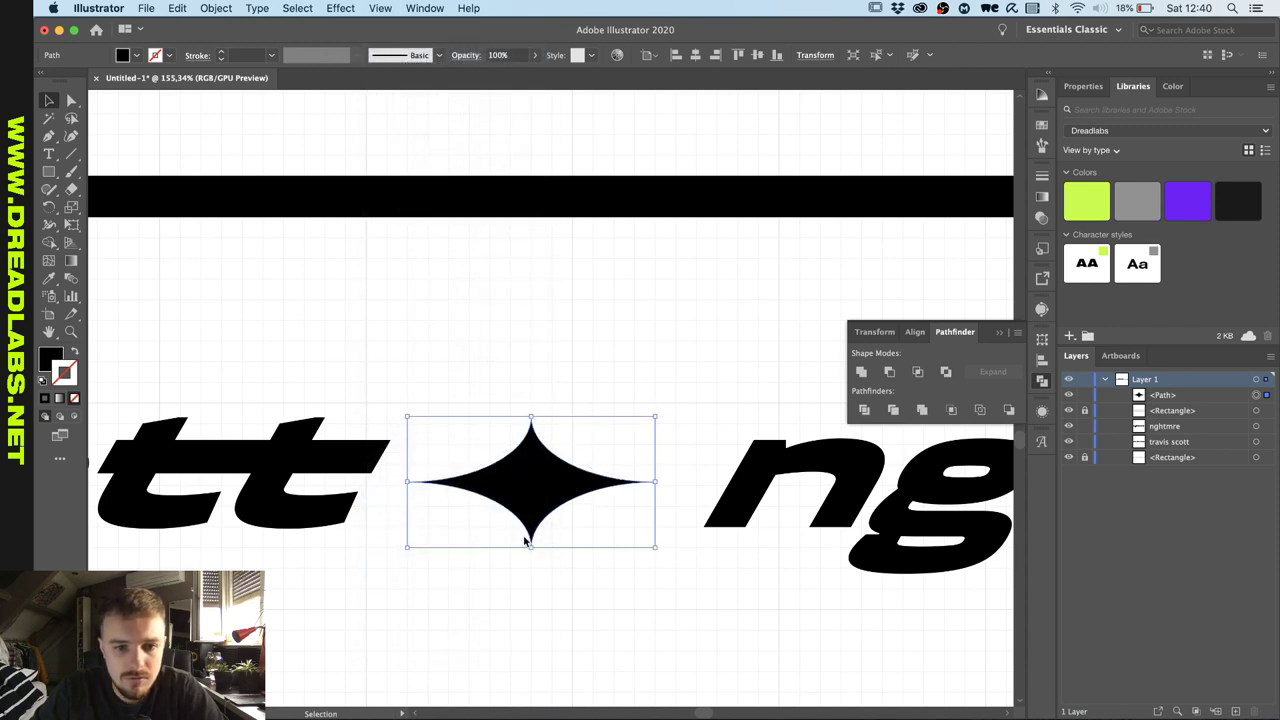
drag(531, 547, 531, 527)
drag(531, 416, 531, 438)
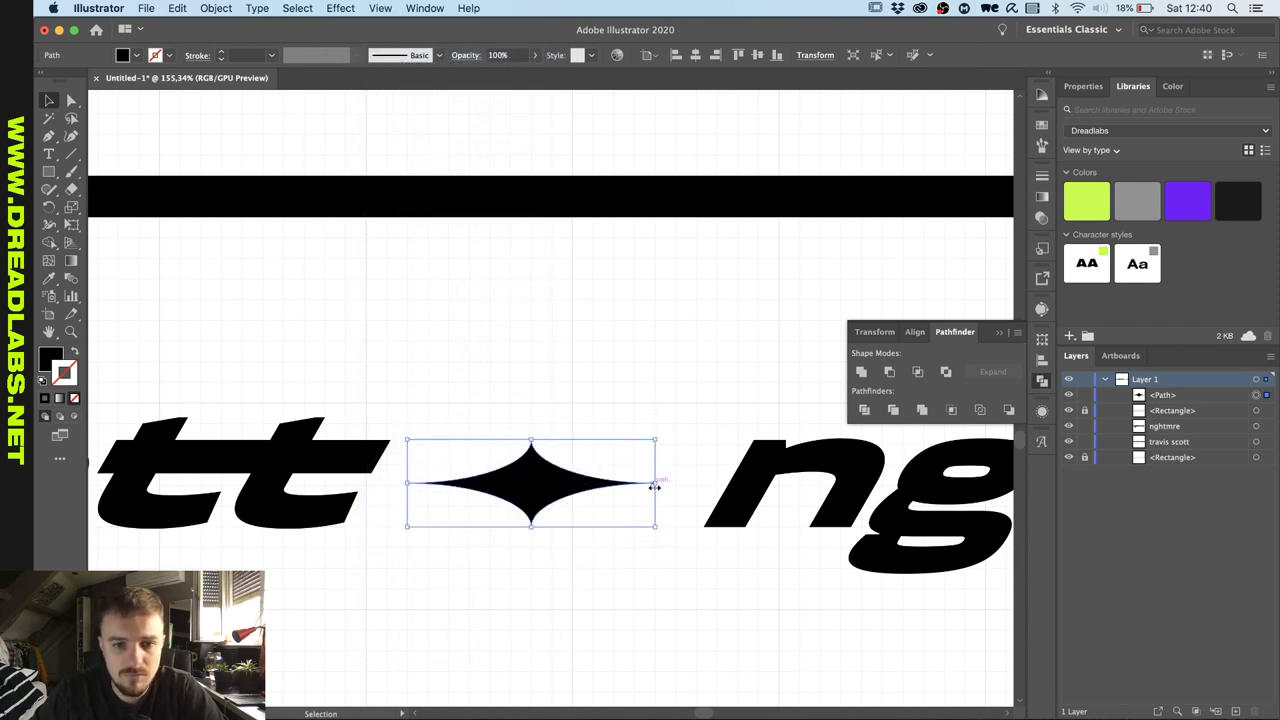
Shear the flattened star with the previous shear settings so it slants like the artist names.
right_click(550, 472)
mouse_move(621, 694)
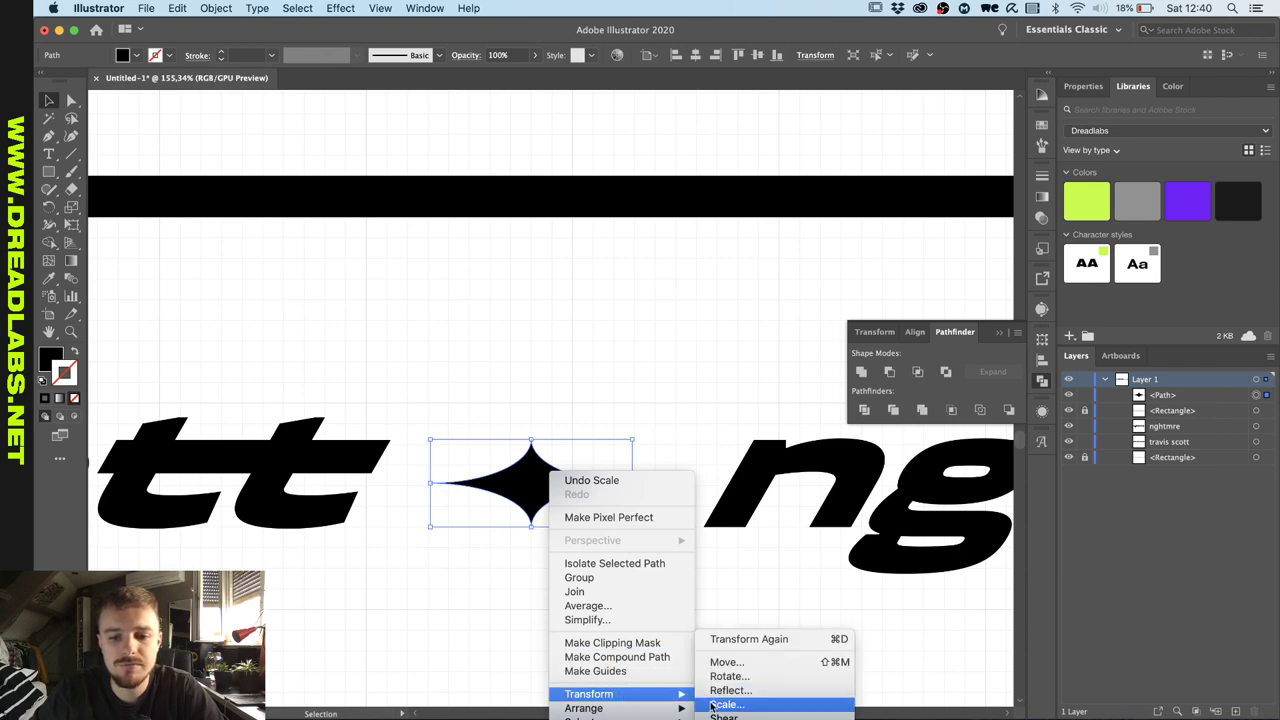
click(714, 714)
key(Return)
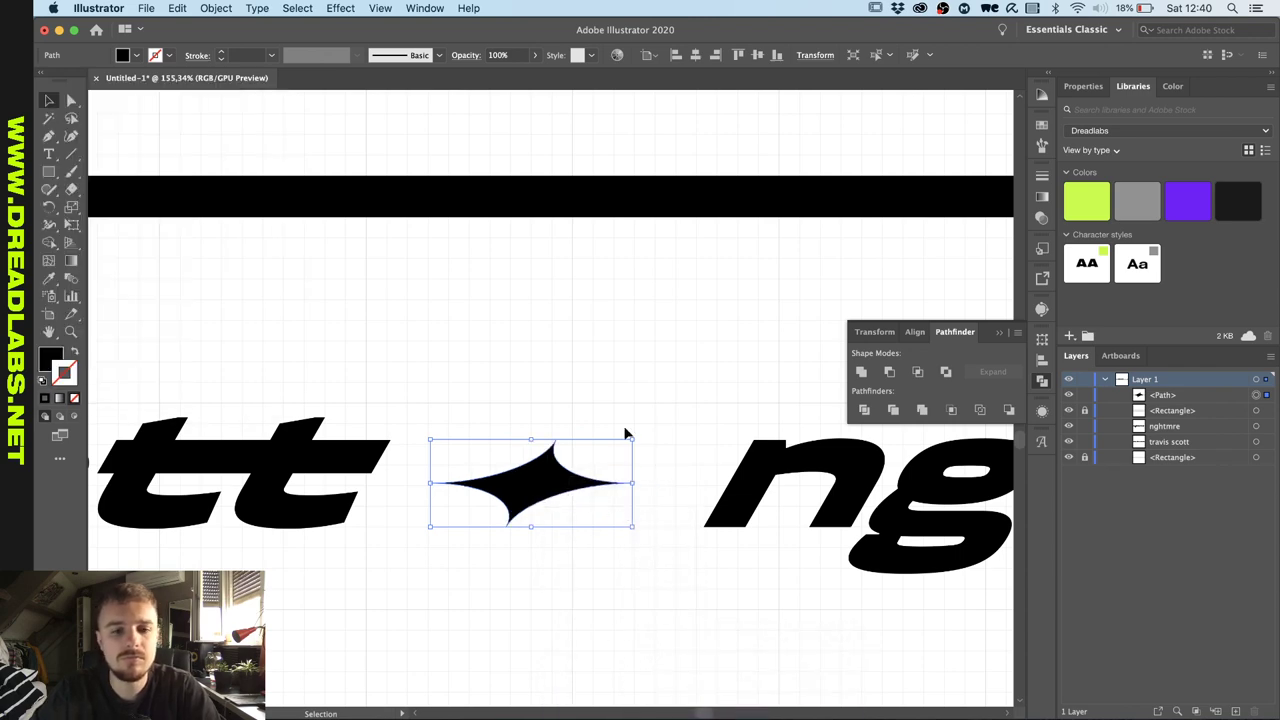
click(643, 394)
Group the two artist names and the star into one object.
scroll(645, 395, down, 8)
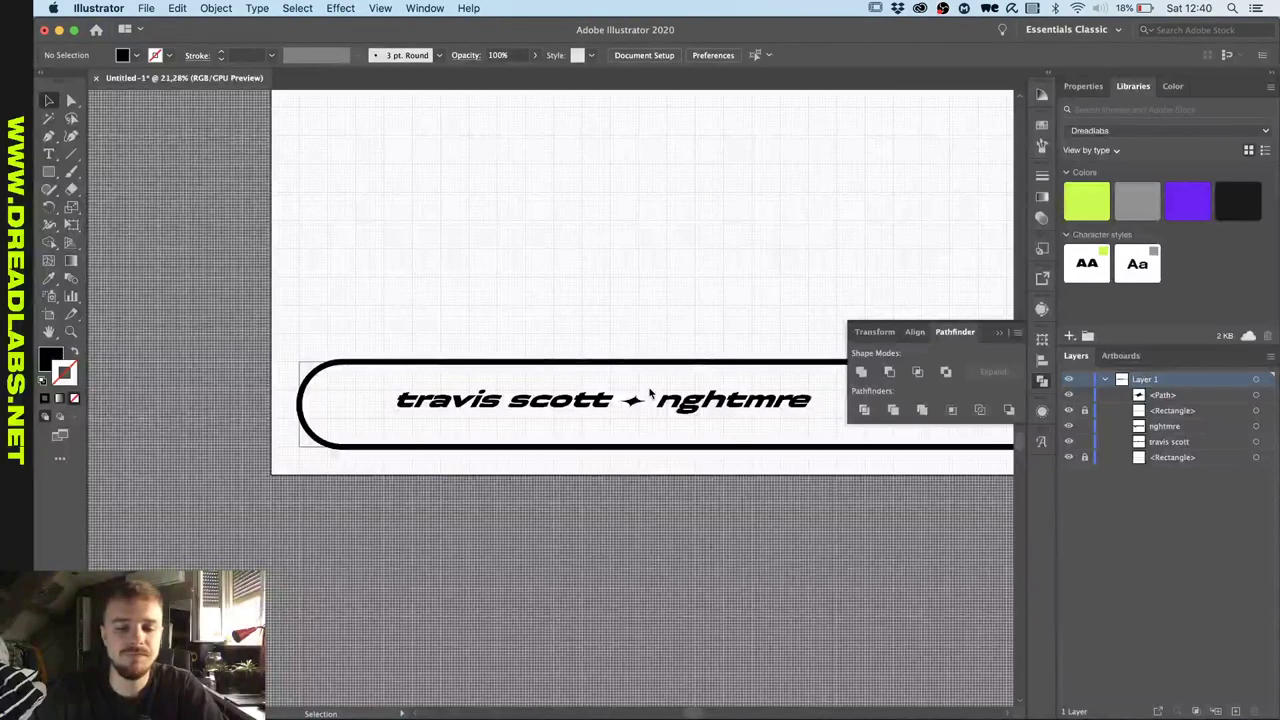
scroll(650, 395, up, 3)
drag(468, 462, 524, 428)
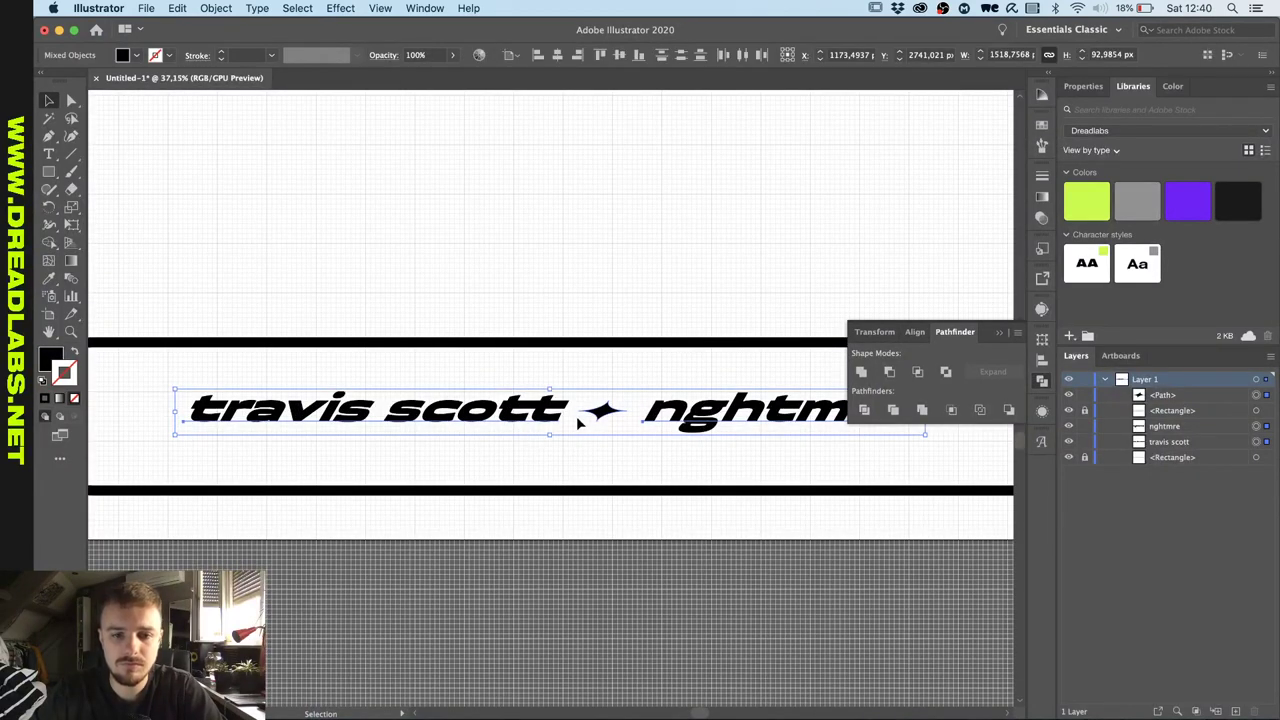
key(super+g)
scroll(580, 418, down, 3)
scroll(578, 420, up, 3)
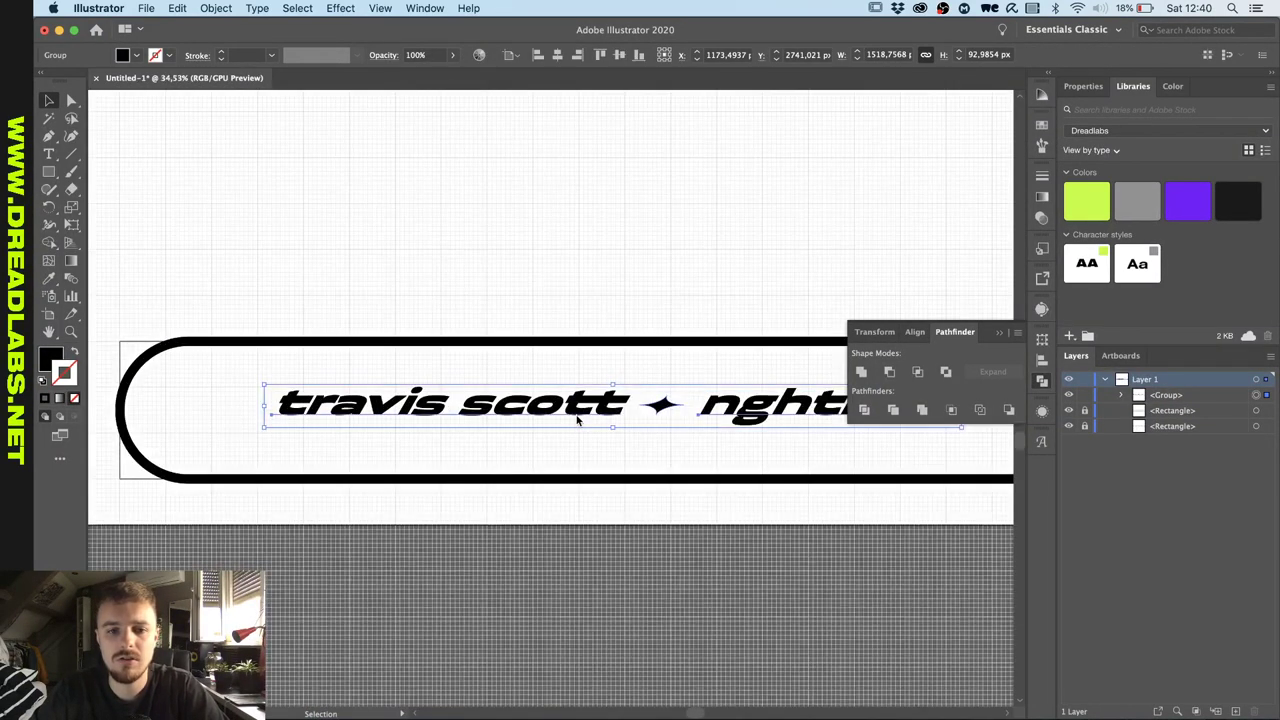
Move the text group up and left inside the rounded frame and turn Snap to Grid back on.
drag(577, 421, 492, 391)
scroll(118, 418, up, 5)
click(380, 8)
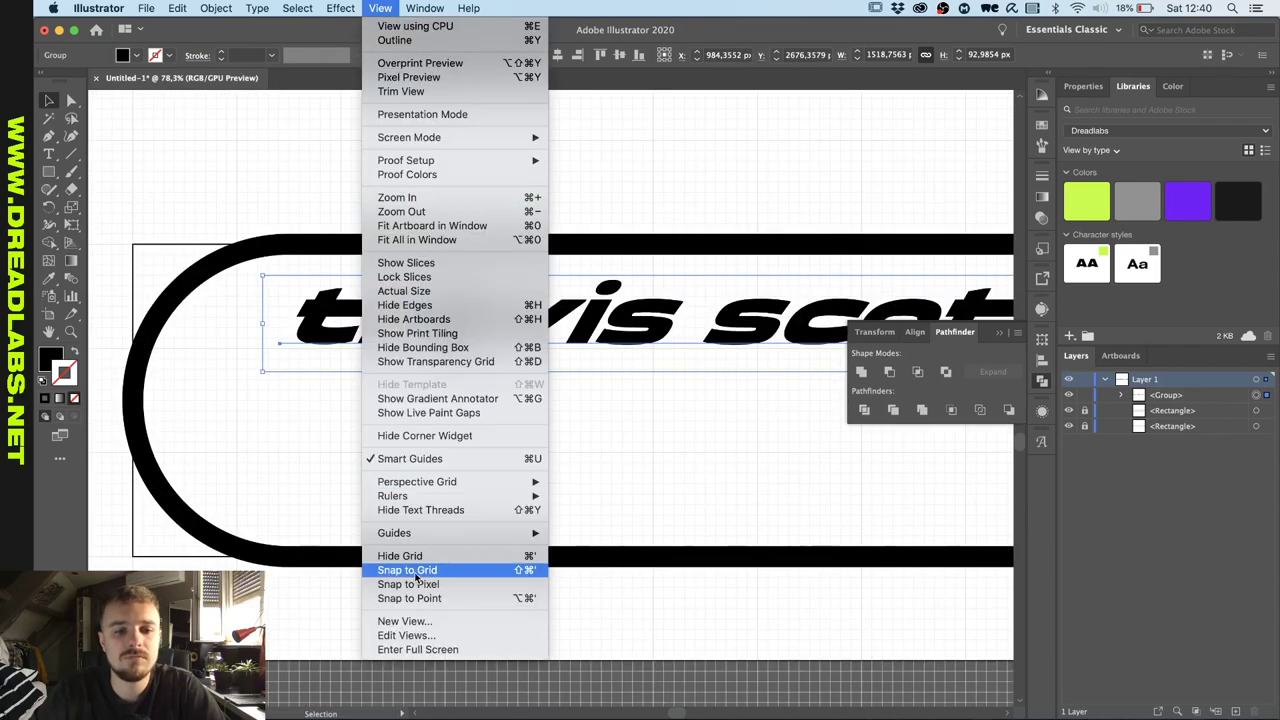
click(414, 561)
scroll(325, 324, up, 5)
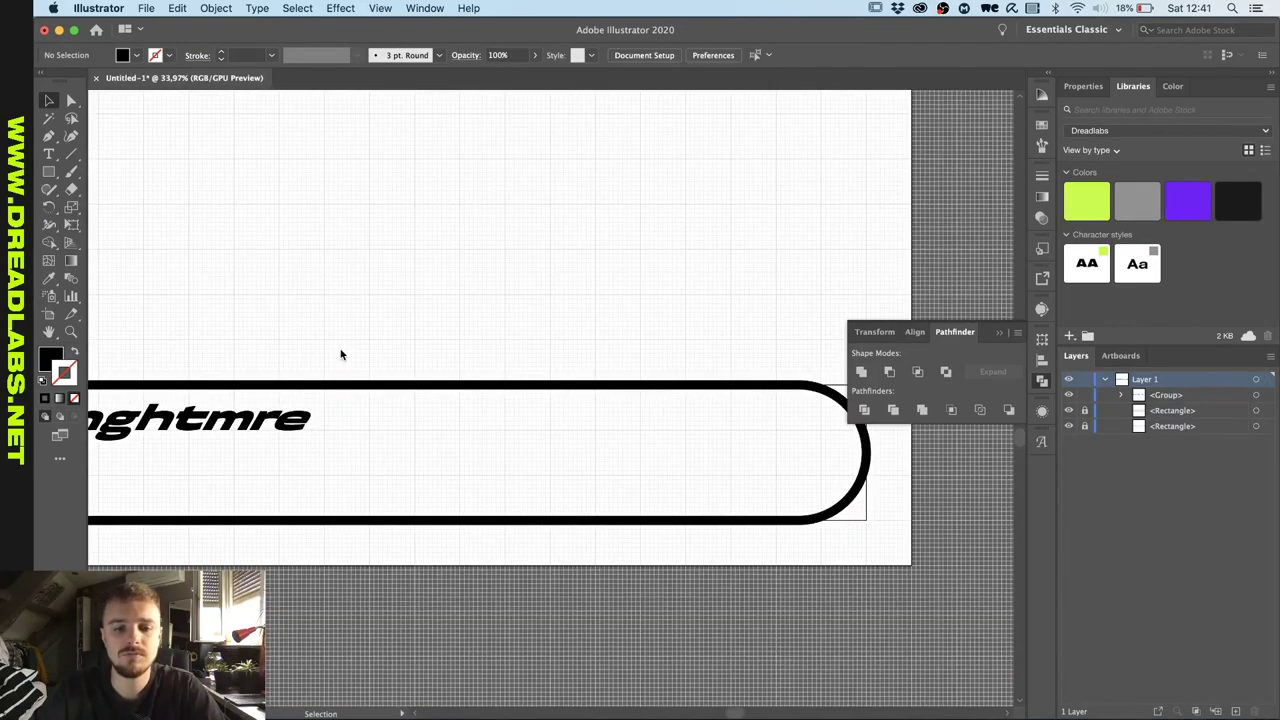
scroll(340, 394, up, 5)
scroll(346, 397, down, 2)
key(l)
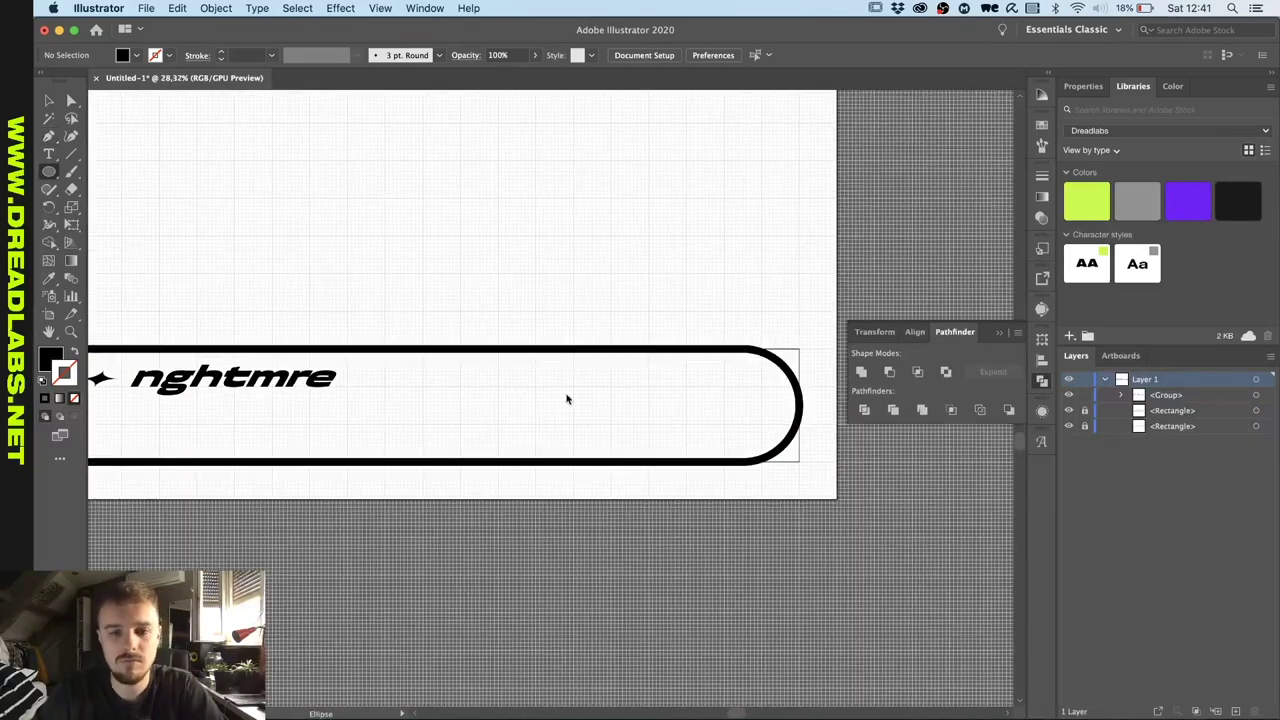
drag(799, 349, 540, 419)
key(super+z)
Draw a black rectangle over the frame's right end, starting after "nghtmre", and fully round its corners.
key(m)
drag(799, 349, 347, 465)
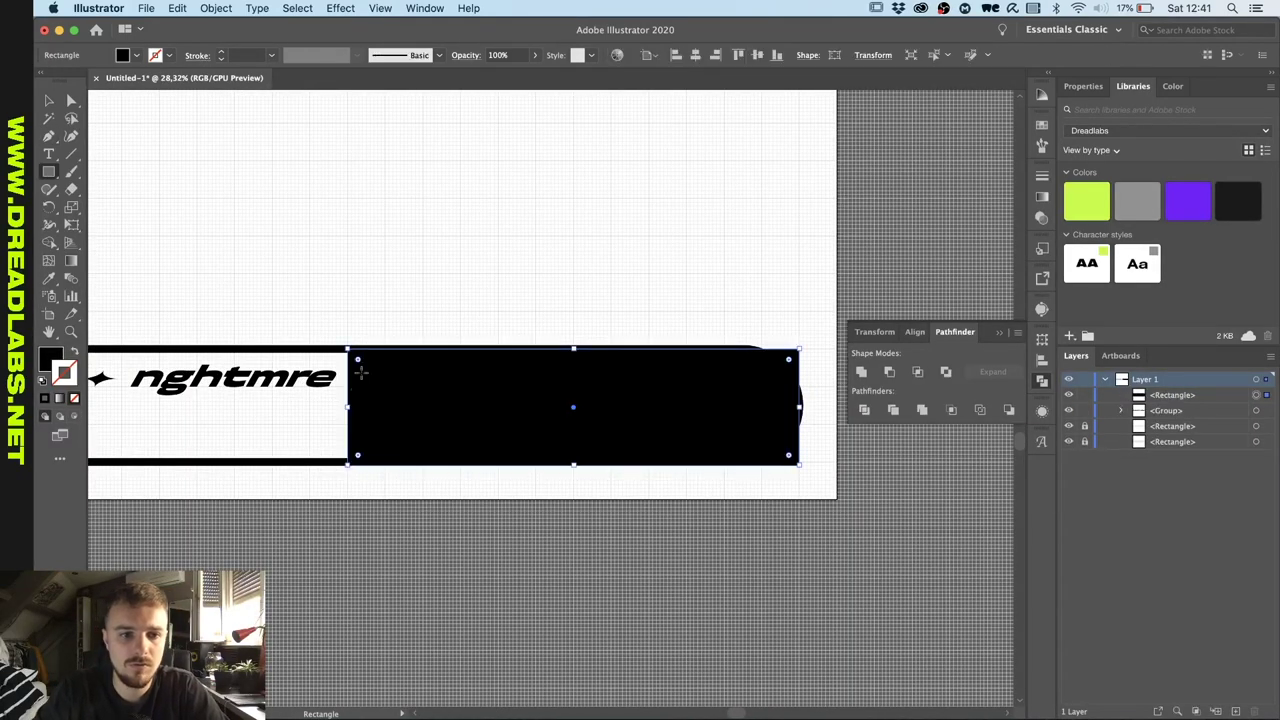
drag(359, 361, 603, 441)
Give the rounded shape the frame's 20 pt black stroke and a solid black fill.
key(i)
click(337, 347)
key(x)
key(comma)
key(v)
click(391, 297)
scroll(391, 297, down, 3)
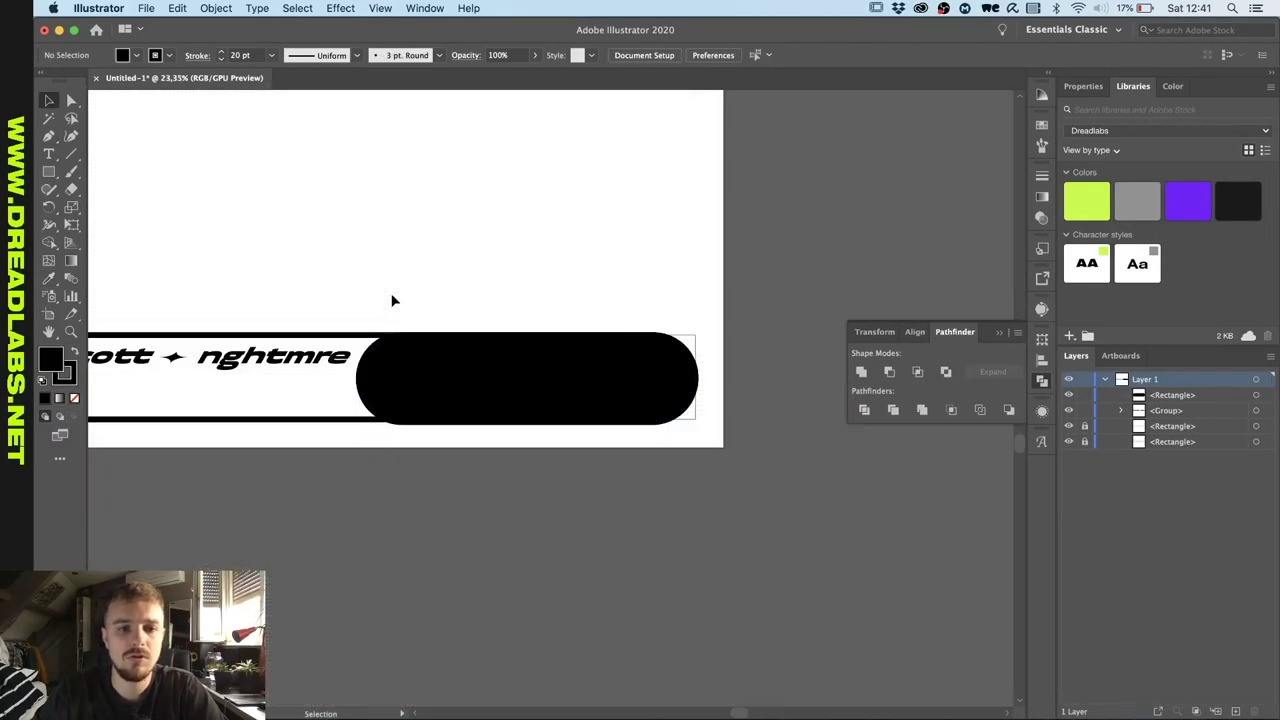
Unlock the frame outline and adjust the corner radius of the black shape with the Direct Selection tool.
scroll(400, 445, up, 5)
click(448, 355)
drag(633, 395, 589, 372)
click(252, 418)
click(298, 388)
click(361, 301)
scroll(596, 386, up, 5)
scroll(395, 347, down, 5)
key(a)
scroll(503, 380, up, 3)
scroll(486, 363, down, 4)
key(v)
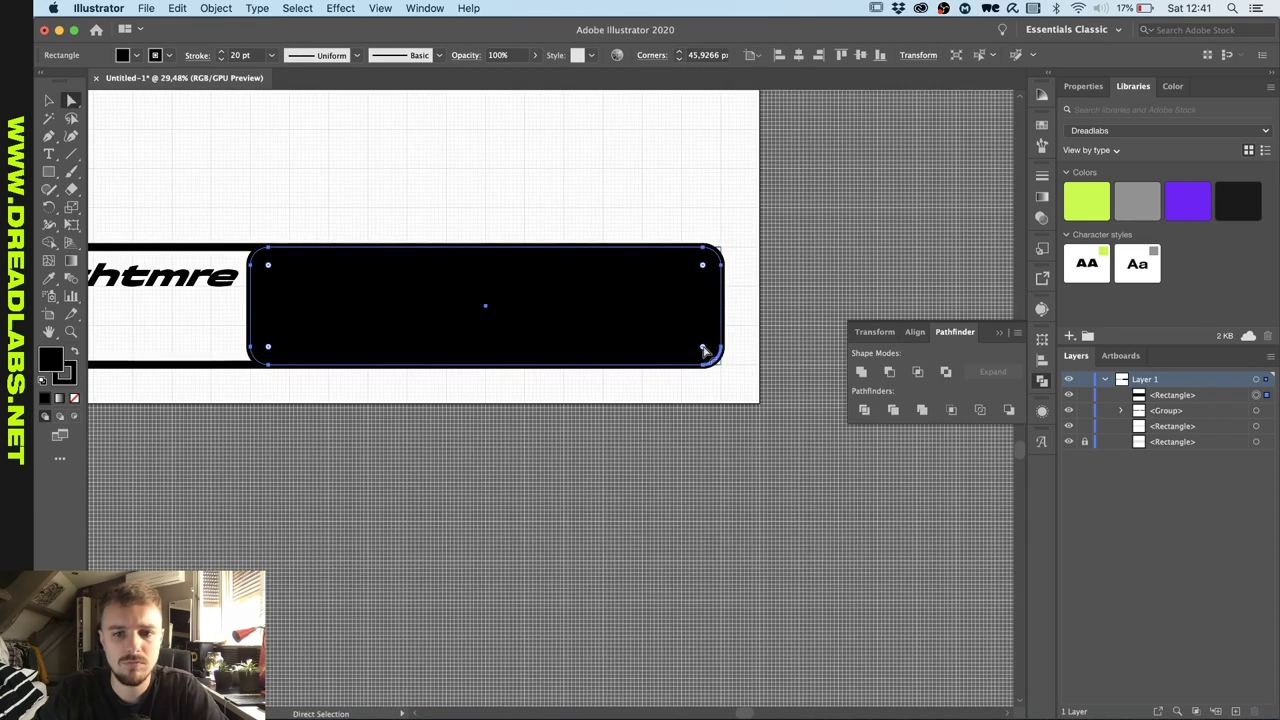
Round the black shape's ends fully so they follow the curve of the frame.
click(347, 476)
scroll(347, 476, down, 5)
click(371, 434)
scroll(371, 434, up, 6)
mouse_move(314, 381)
mouse_down()
mouse_move(669, 384)
mouse_move(350, 343)
mouse_up()
scroll(350, 380, up, 2)
Draw a spacer square one large grid cell wide near the end of "nghtmre" and remove its fill.
key(m)
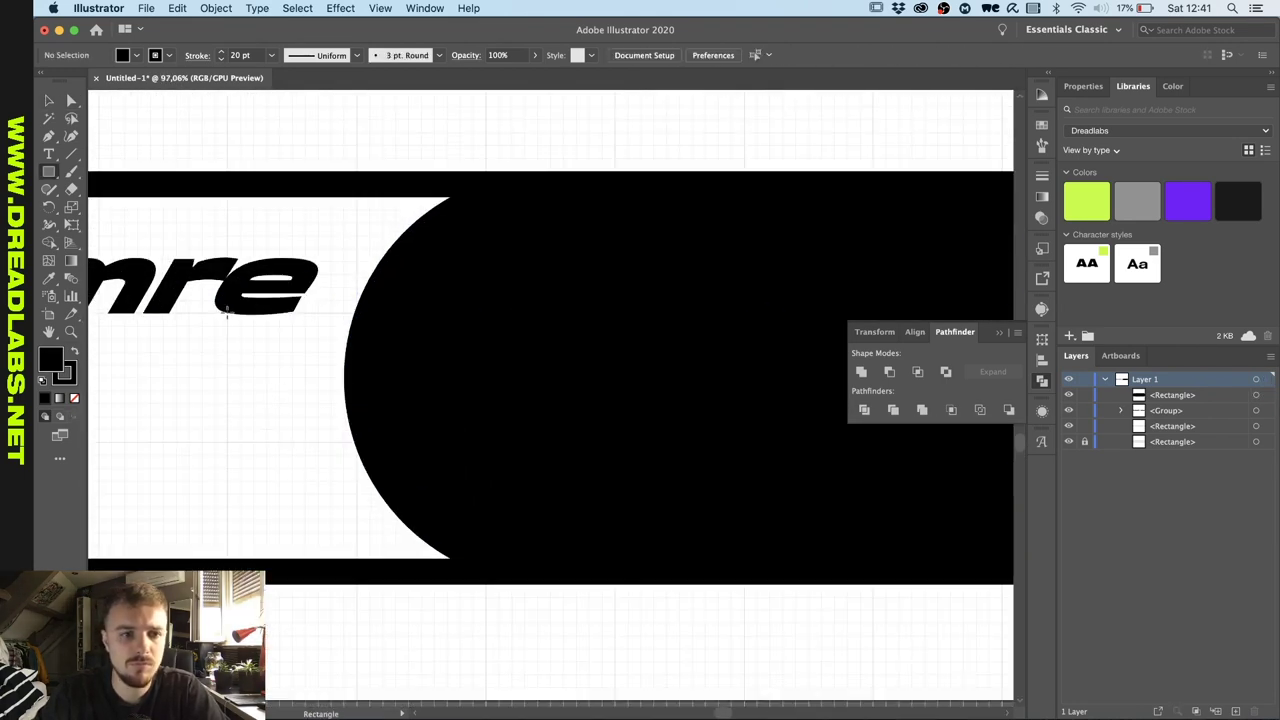
drag(228, 184, 358, 312)
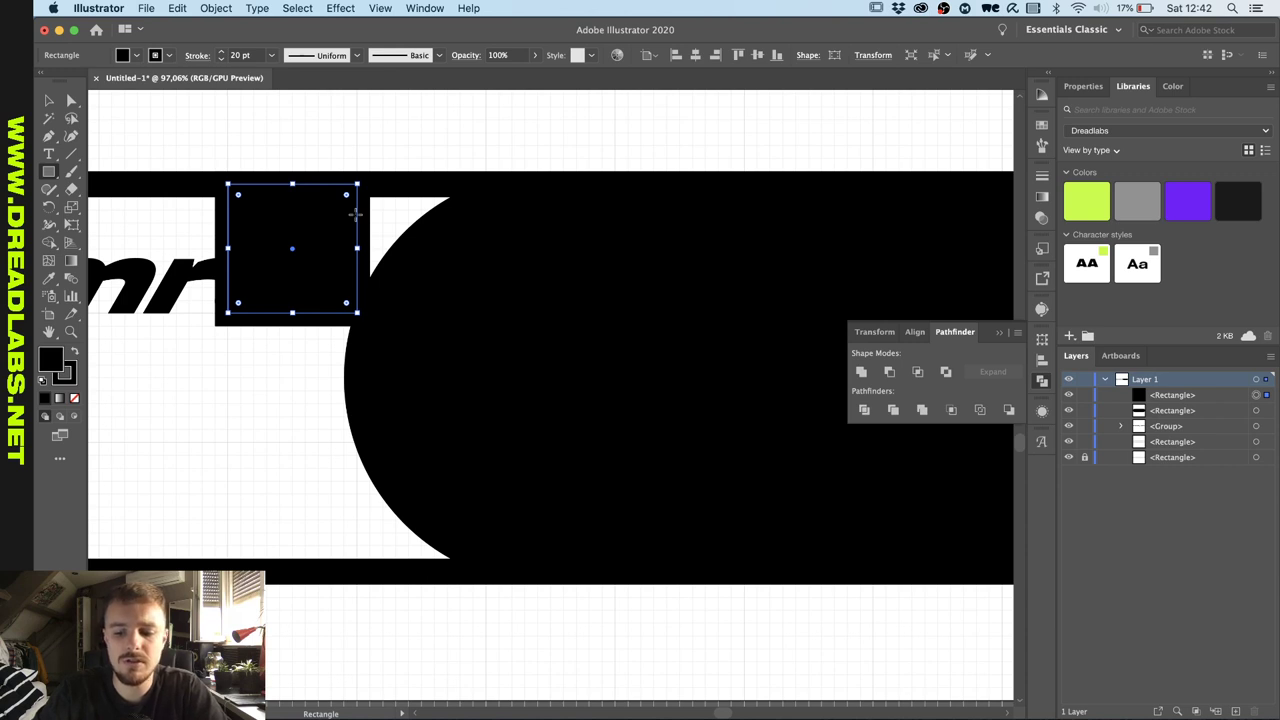
key(slash)
key(v)
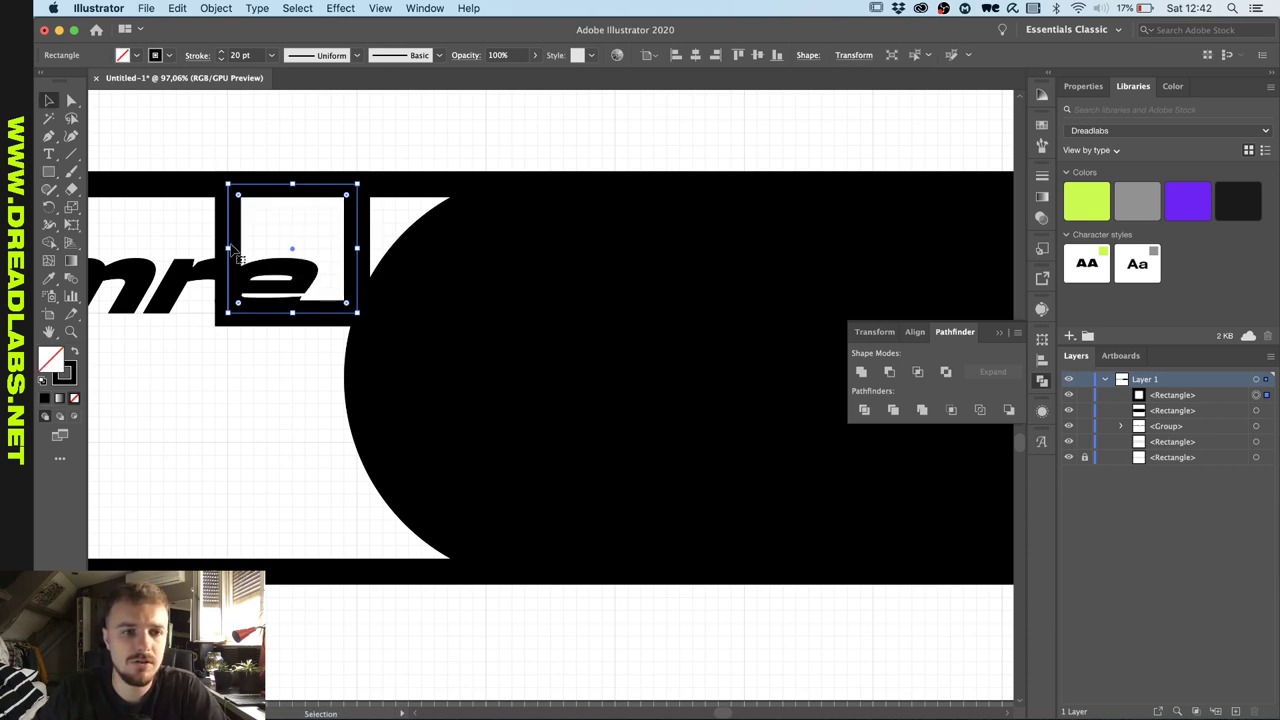
Move the spacer square right to the last letter of "nghtmre" and set its stroke to 1 pt.
drag(230, 289, 309, 287)
click(284, 381)
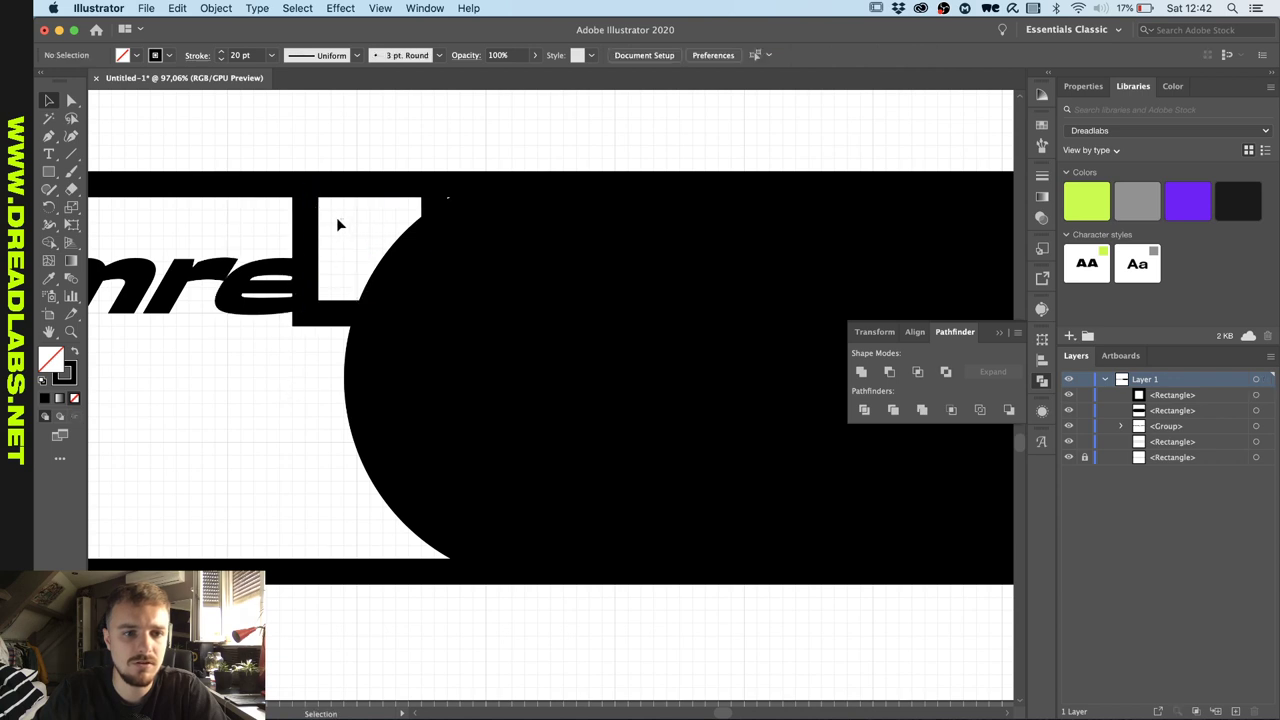
click(312, 198)
click(223, 59)
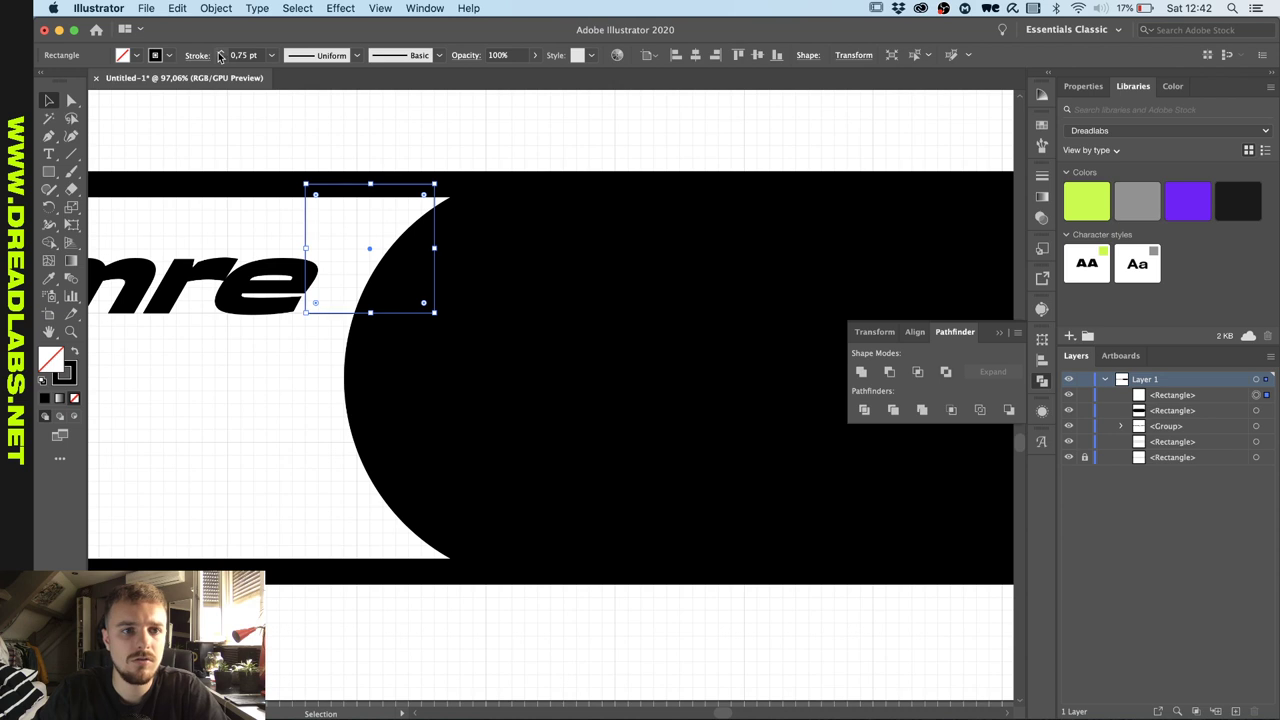
click(220, 53)
click(268, 232)
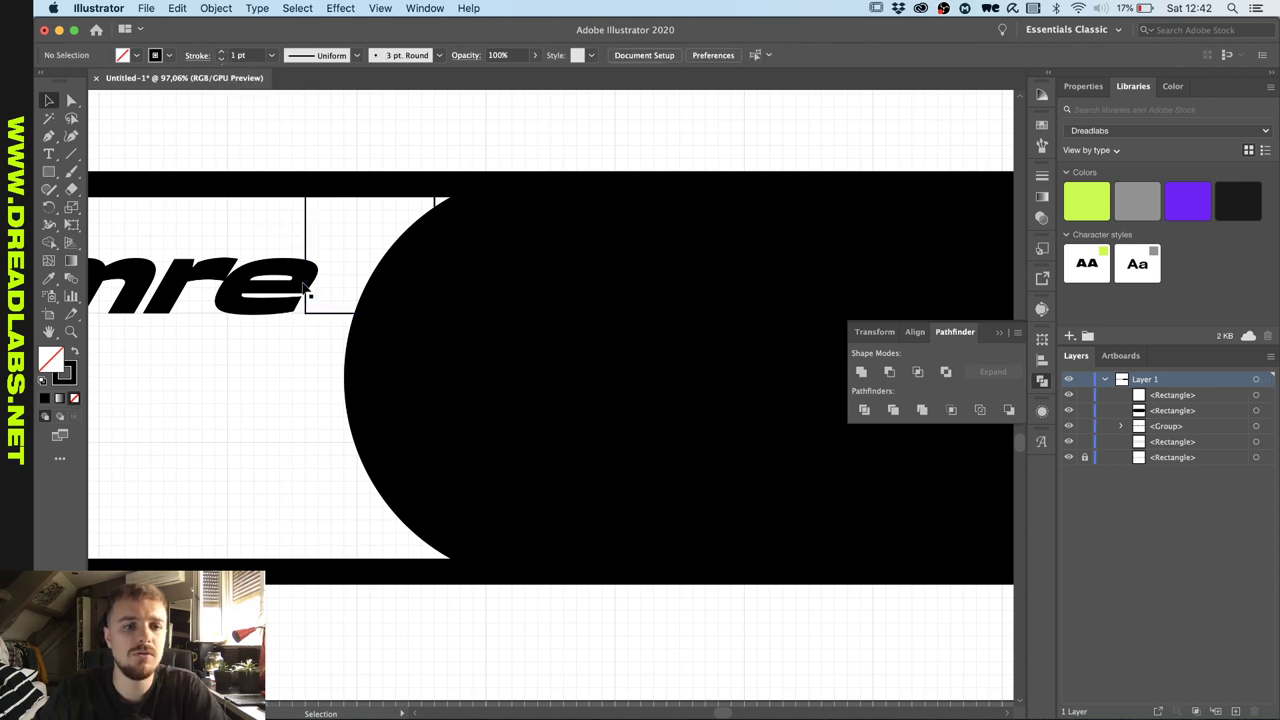
Shorten the black shape from its left end so its curve meets the right side of the spacer square.
scroll(308, 318, up, 3)
scroll(302, 310, down, 5)
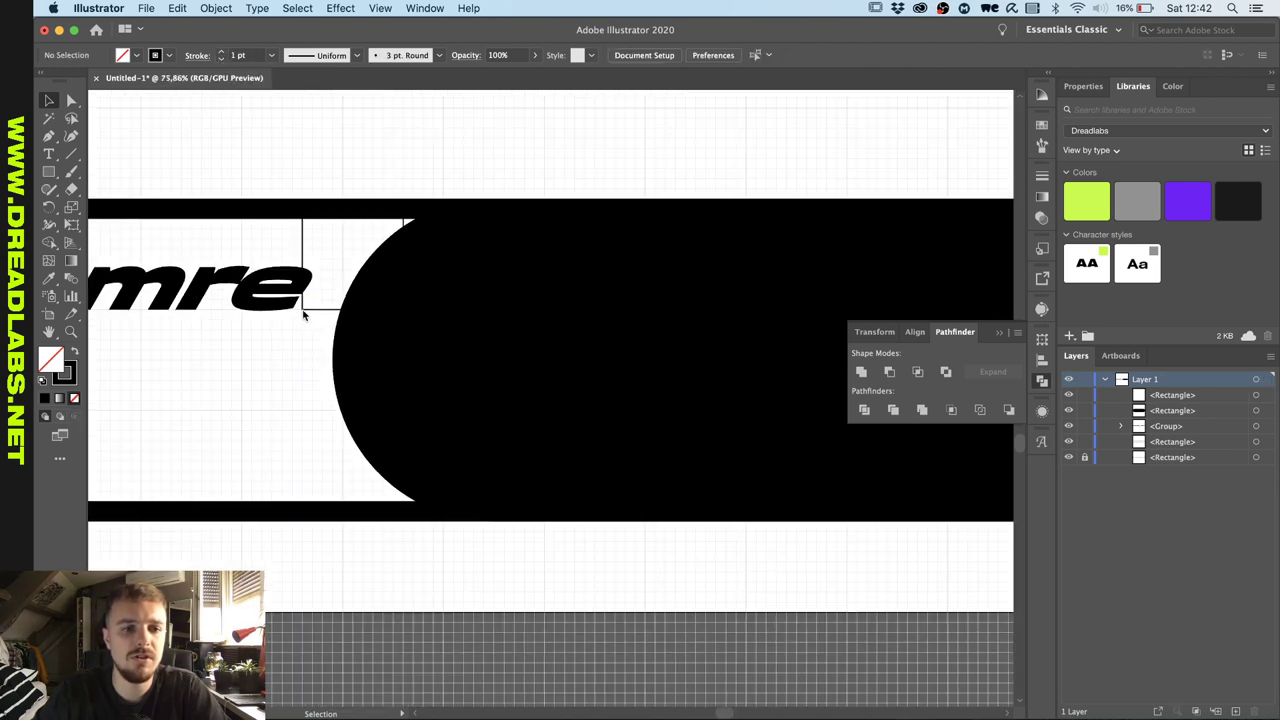
scroll(304, 316, down, 2)
click(334, 352)
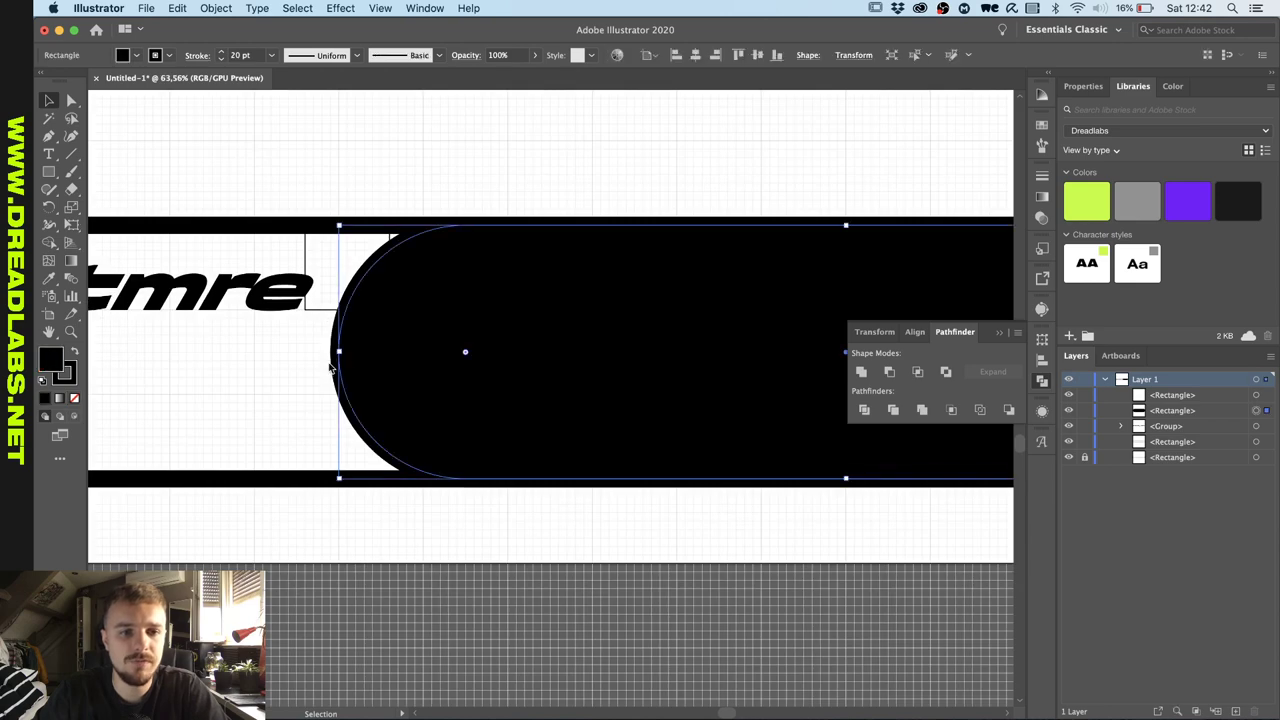
scroll(331, 368, up, 3)
scroll(331, 250, down, 3)
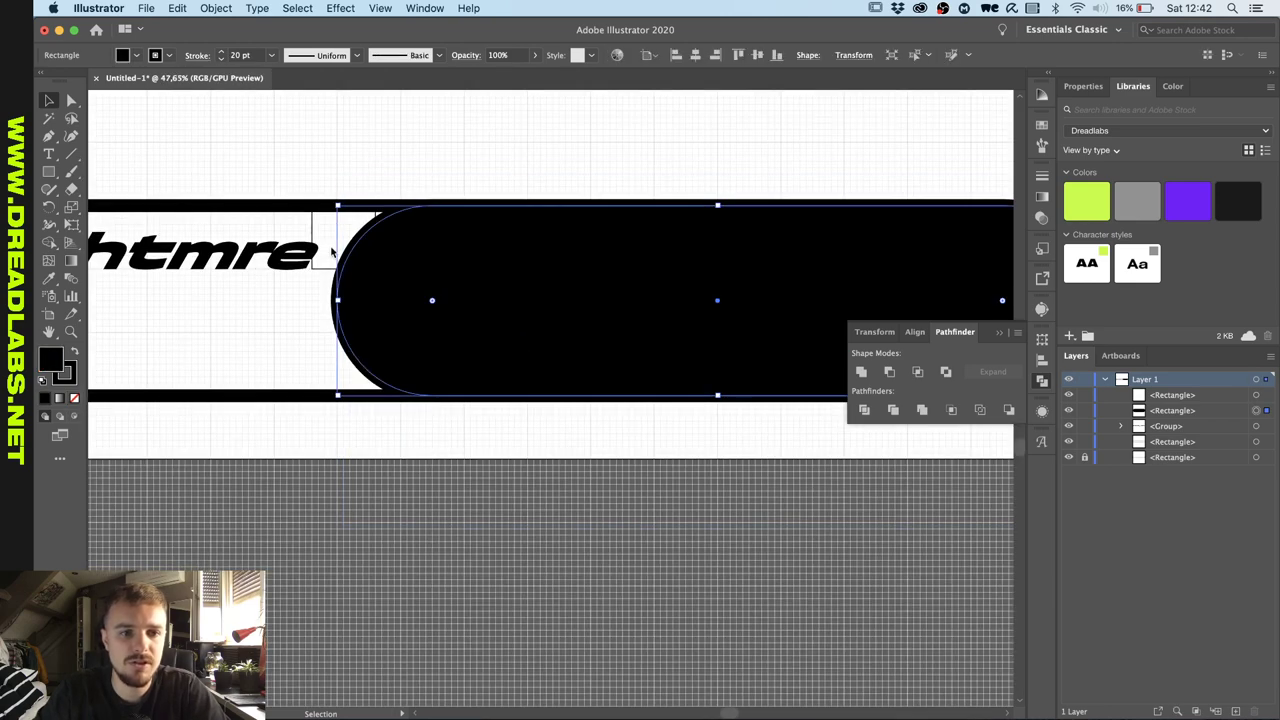
scroll(303, 377, down, 2)
scroll(316, 350, up, 4)
scroll(316, 350, down, 2)
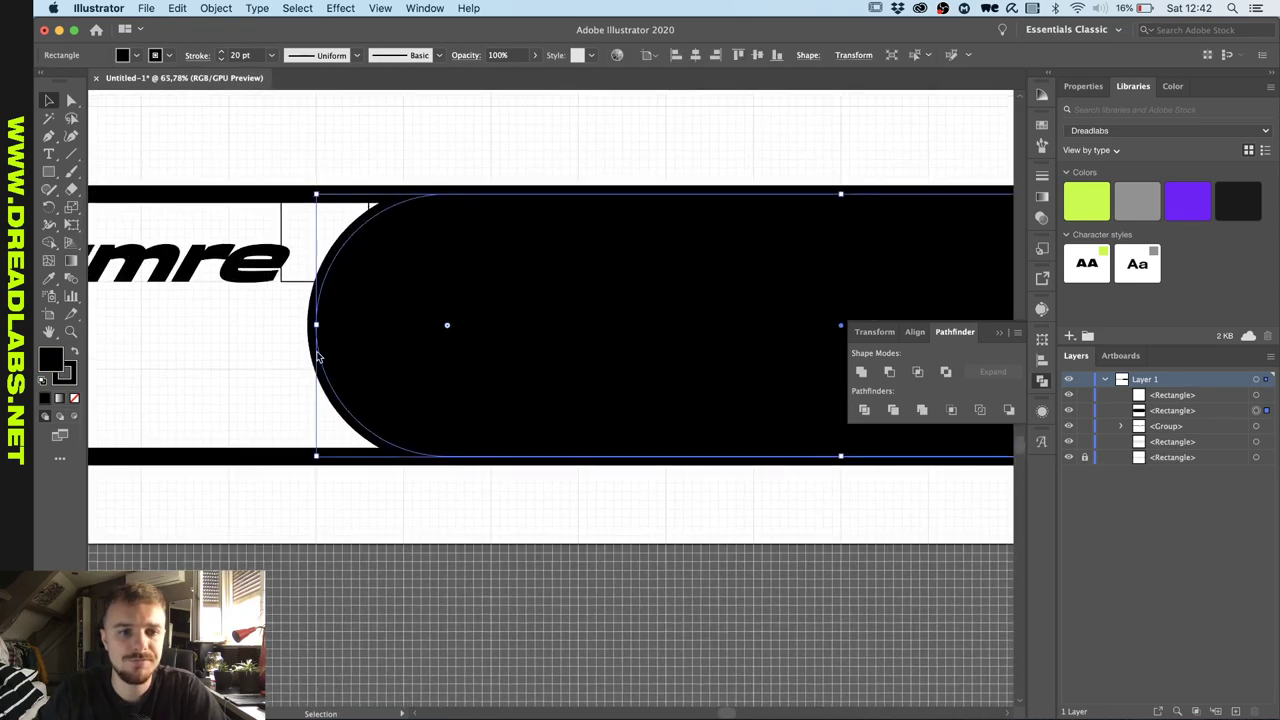
scroll(316, 348, up, 1)
drag(314, 320, 372, 320)
click(320, 318)
scroll(320, 318, down, 2)
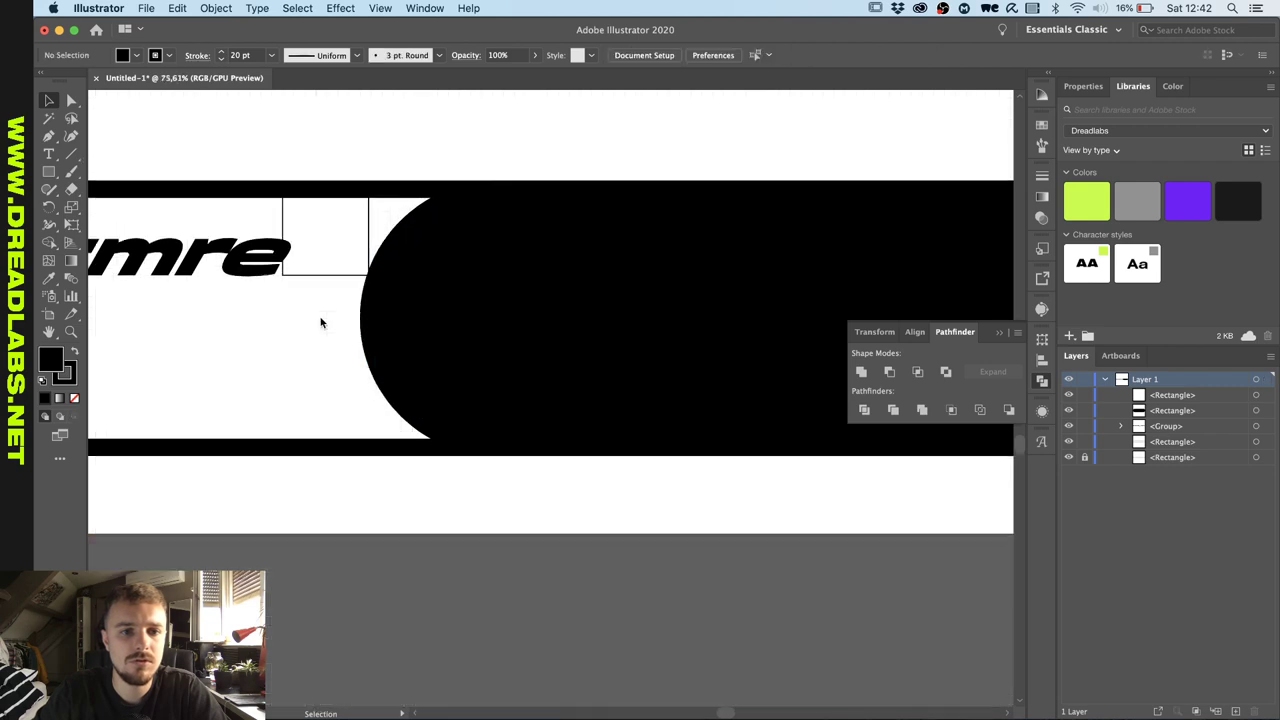
Delete the spacer square between "nghtmre" and the black shape.
click(323, 266)
key(Delete)
scroll(323, 263, down, 5)
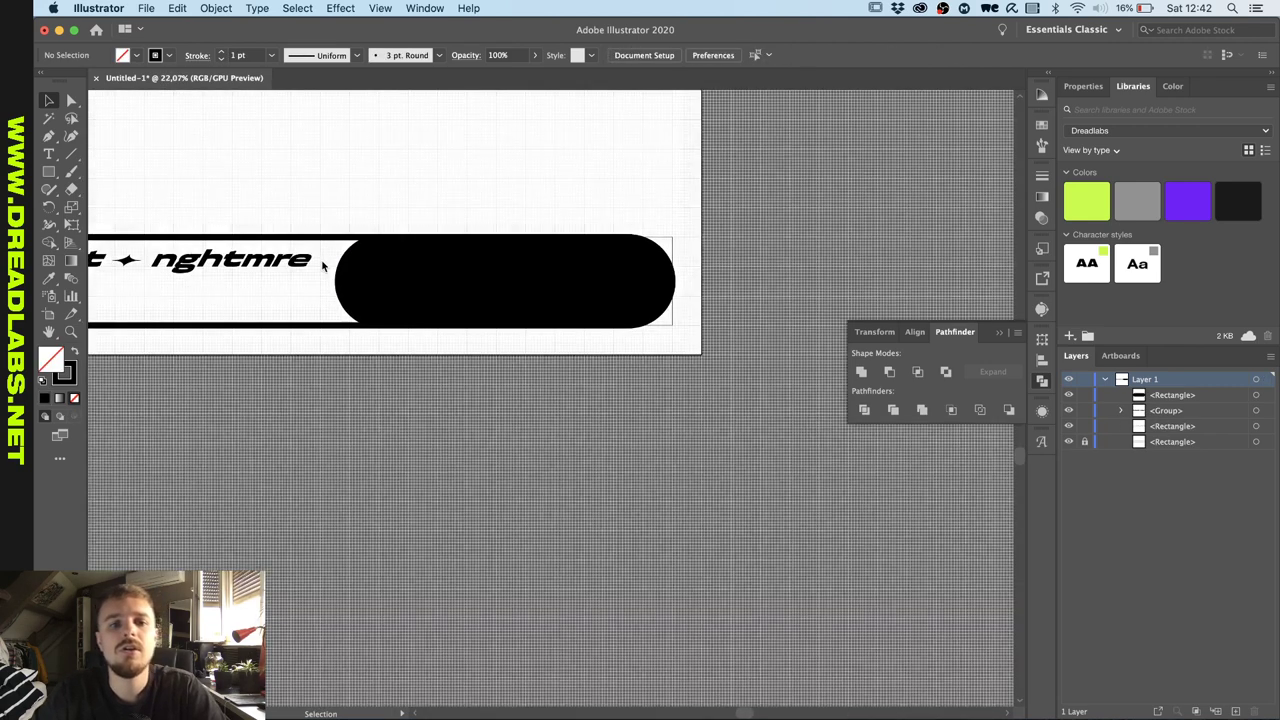
Nudge the artist-name group slightly to the right inside the rounded frame.
scroll(323, 263, up, 4)
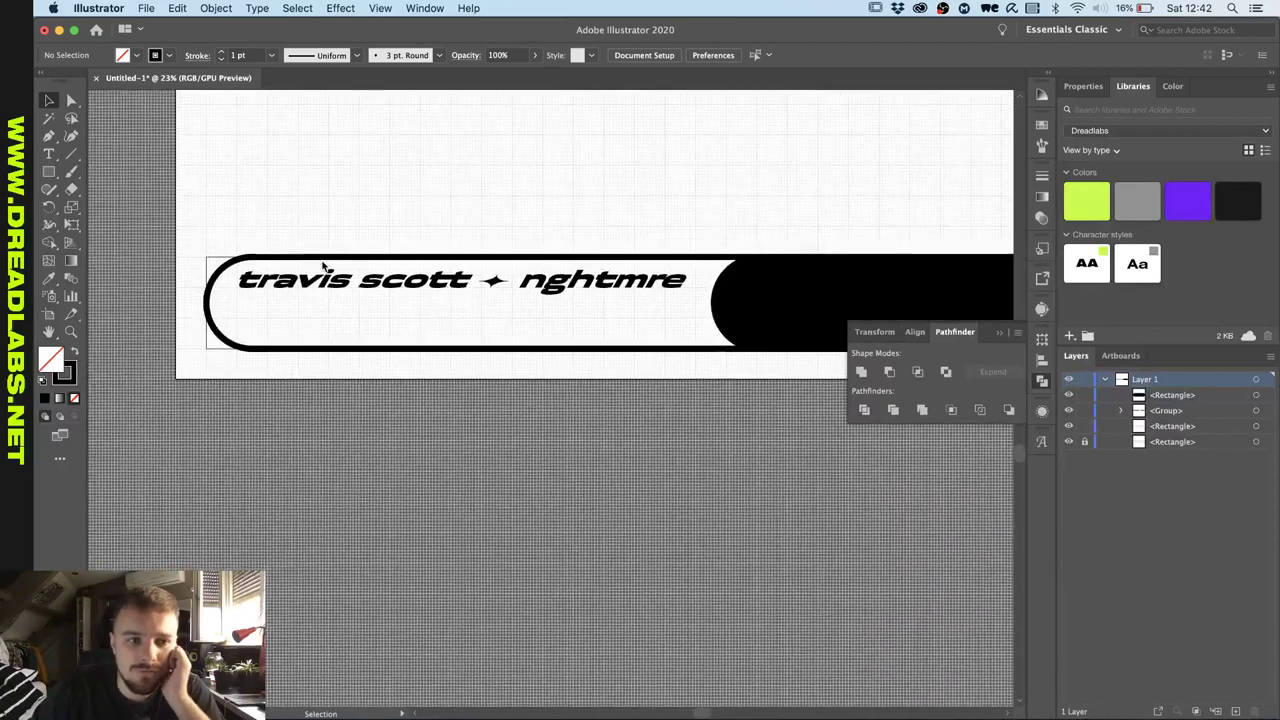
scroll(323, 265, down, 1)
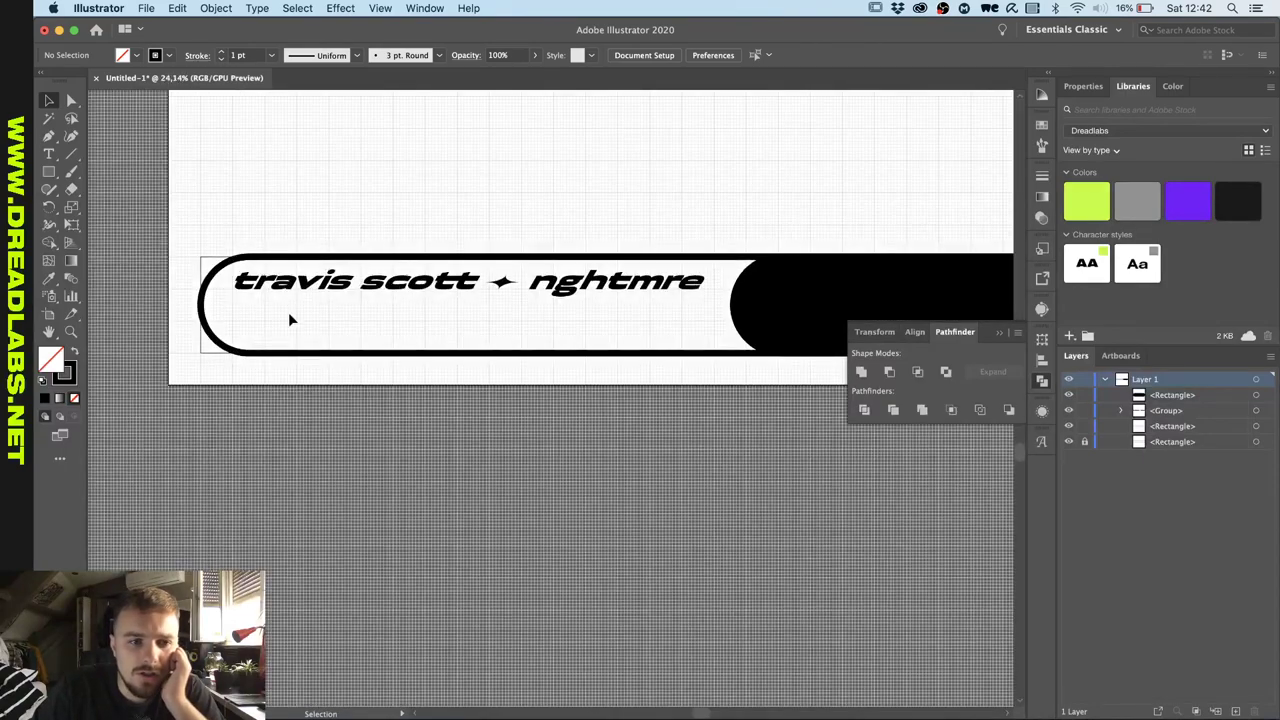
scroll(290, 318, up, 2)
scroll(290, 318, down, 2)
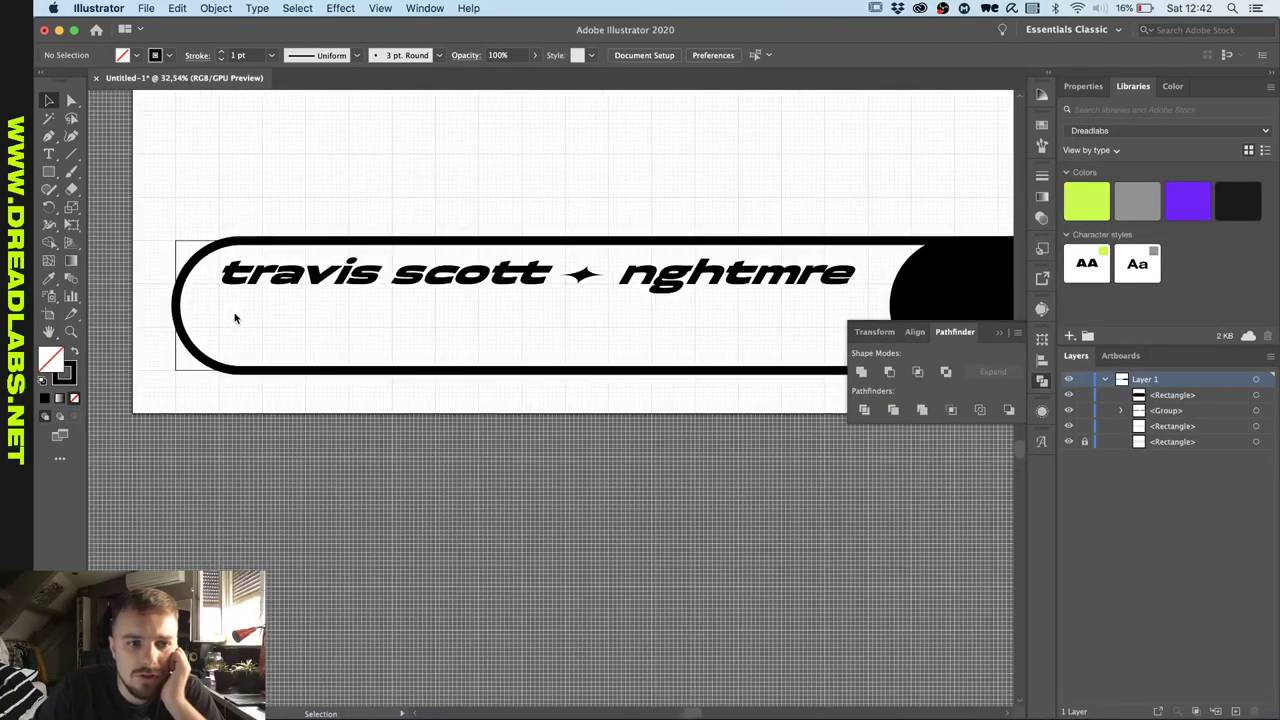
click(760, 282)
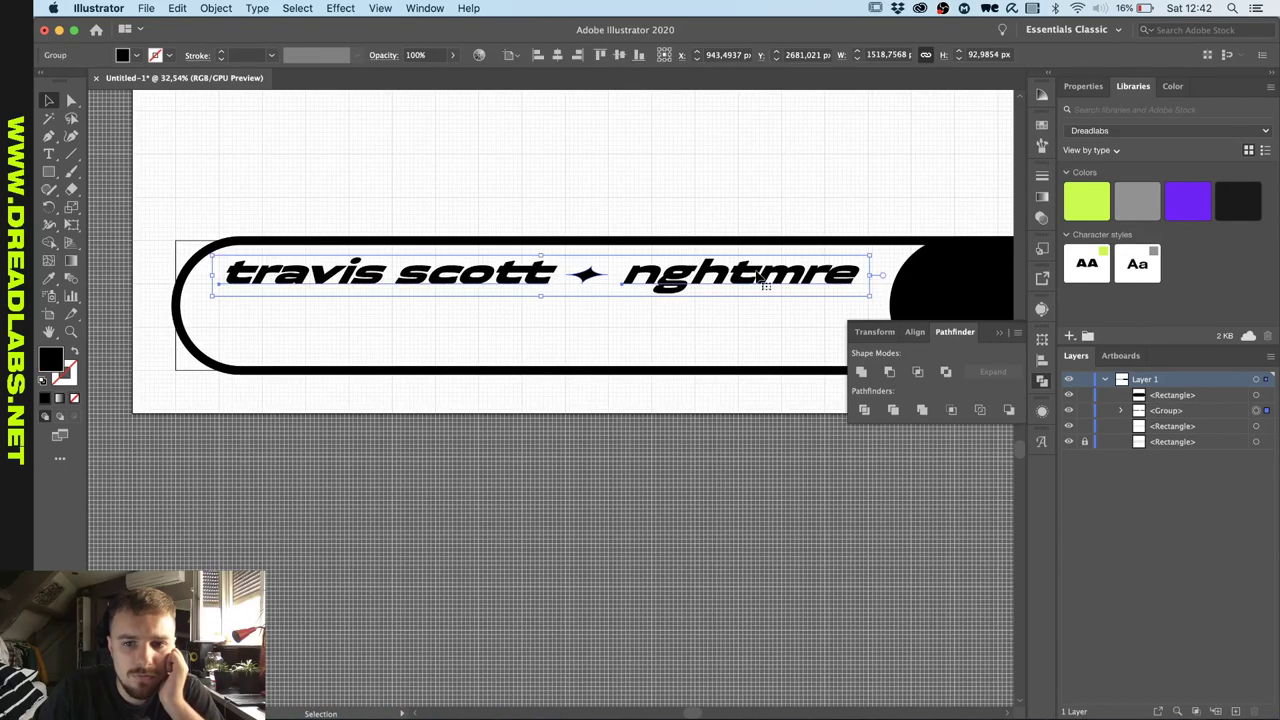
click(675, 314)
Extend the left end of the black pill slightly towards "nghtmre" to narrow the gap.
scroll(675, 314, down, 2)
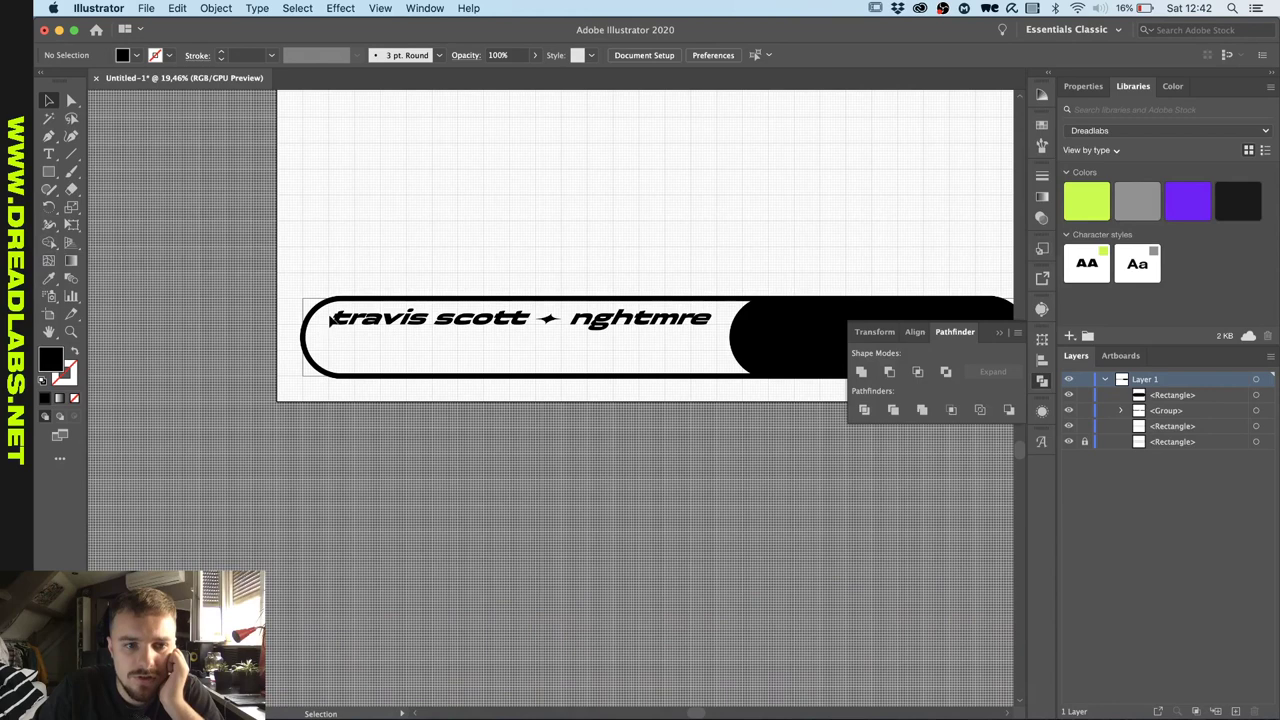
scroll(333, 320, up, 5)
click(378, 425)
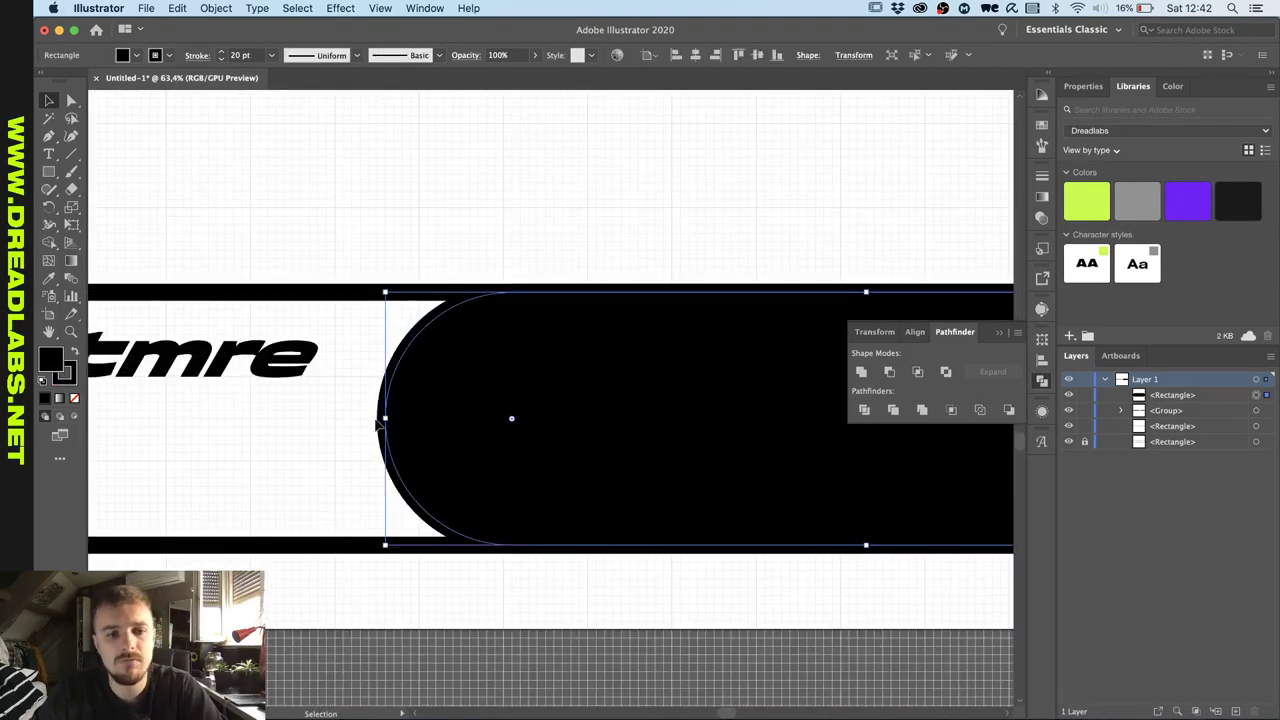
drag(385, 419, 370, 420)
click(366, 420)
scroll(366, 419, up, 1)
click(396, 419)
click(314, 423)
Add the two-line text "YULIX BOOTLEG" in Briller Black 90 pt below the artboard.
scroll(313, 424, down, 6)
scroll(313, 424, up, 1)
click(334, 413)
key(t)
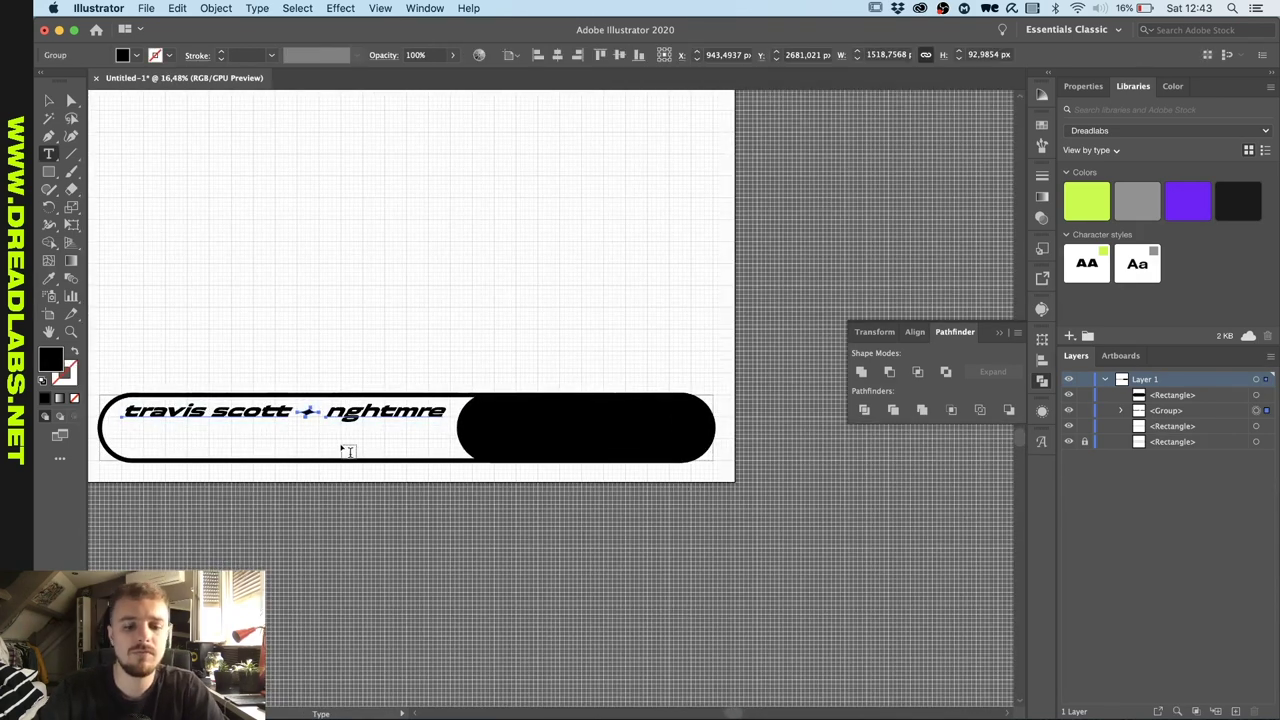
scroll(349, 454, down, 2)
key(super+shift+a)
scroll(459, 489, up, 1)
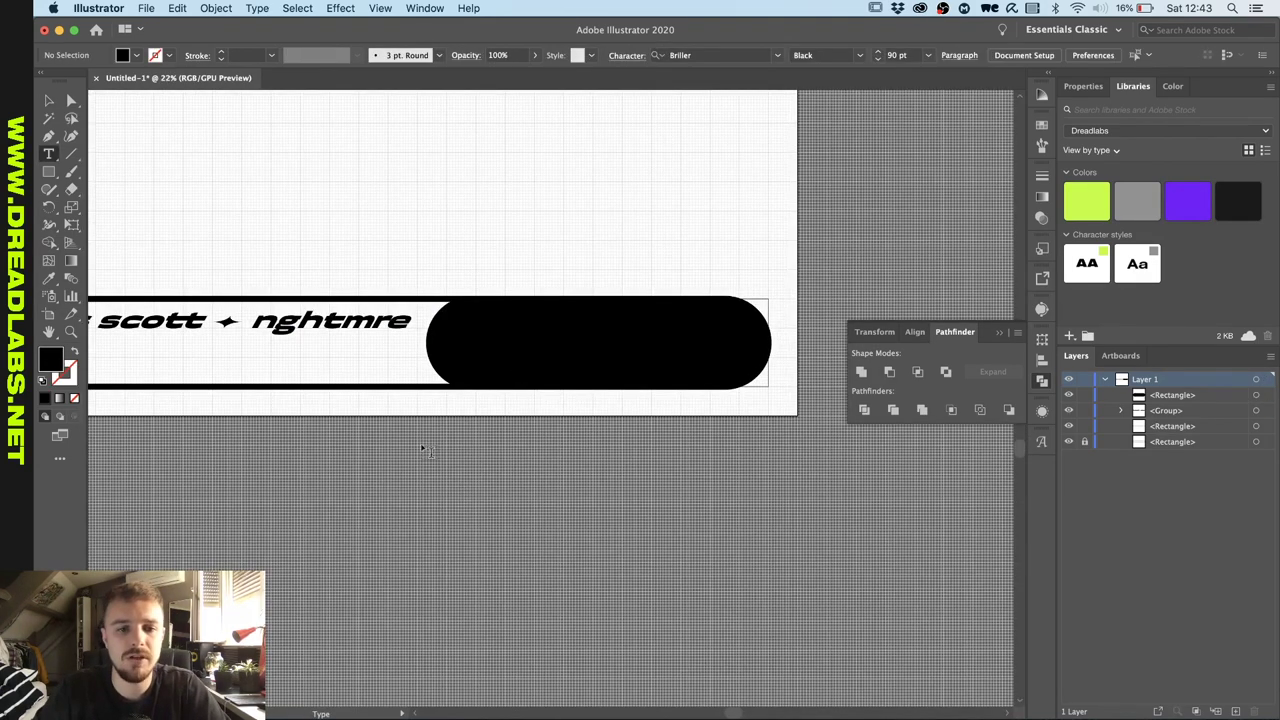
click(436, 489)
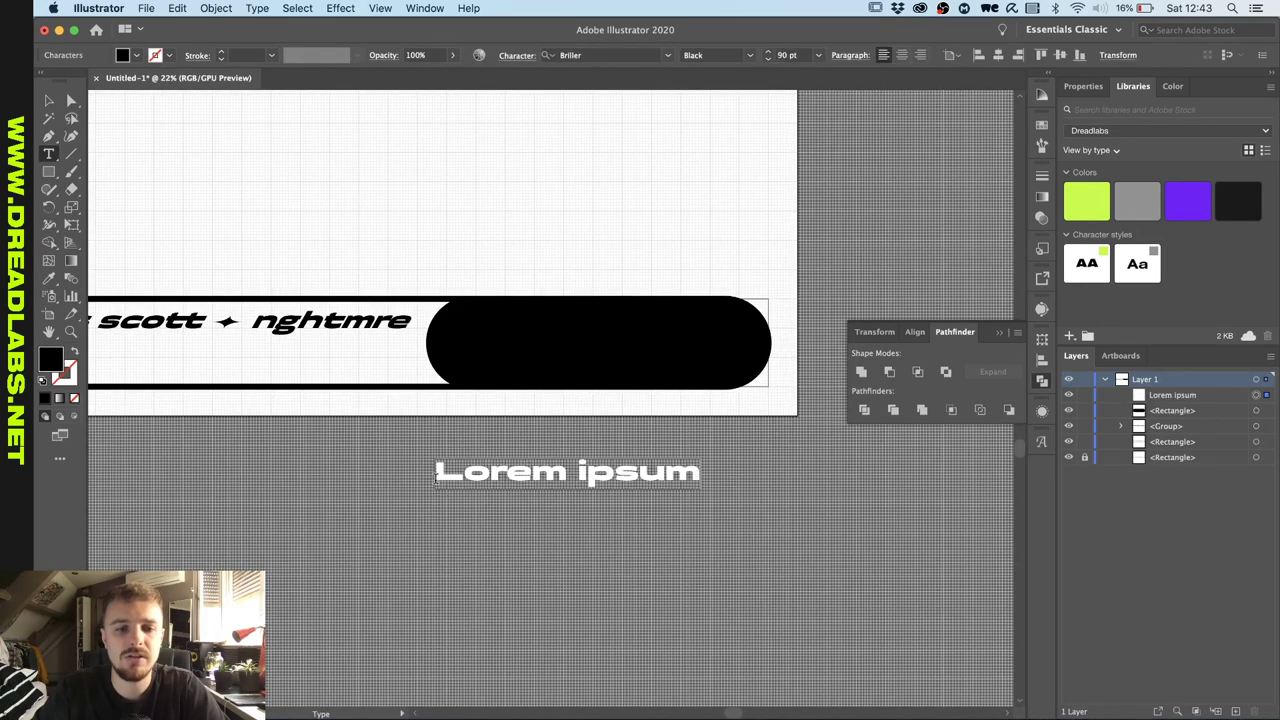
text(YULIX)
key(Return)
text(BOOTLEG)
key(Escape)
Convert the "YULIX BOOTLEG" text to outlines.
key(y)
key(v)
right_click(538, 503)
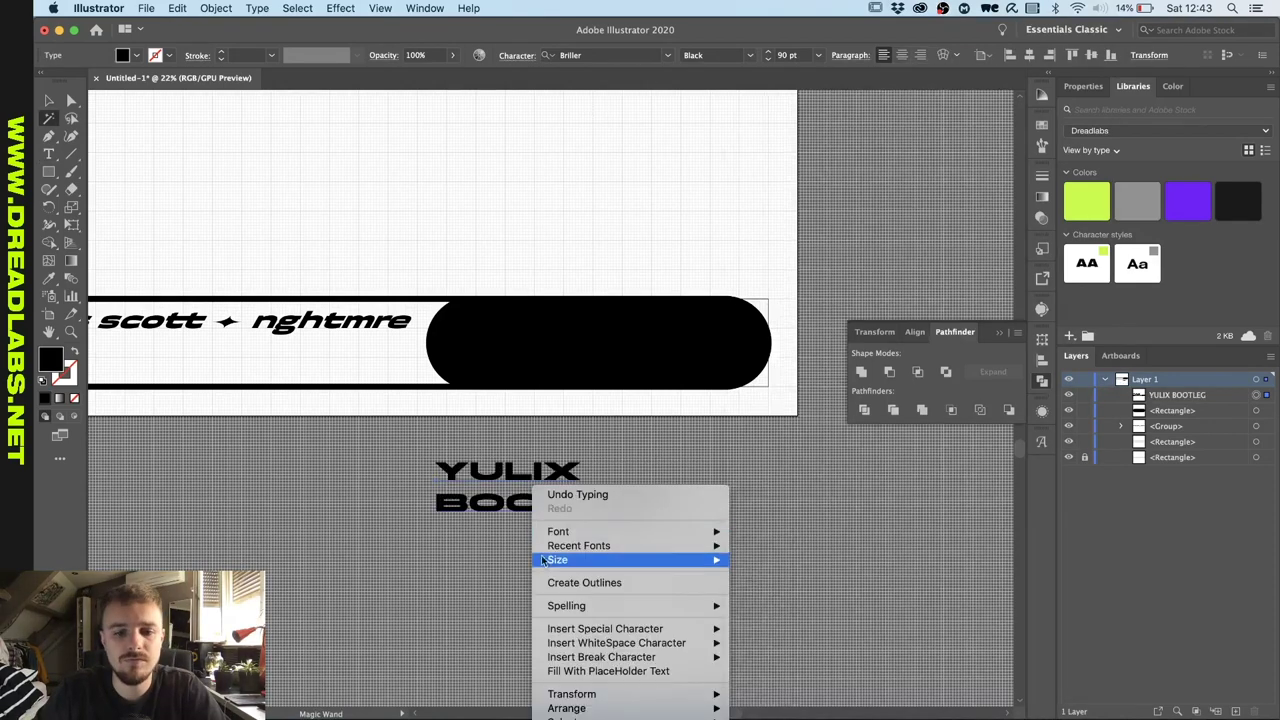
click(583, 583)
click(574, 534)
scroll(574, 534, up, 3)
click(391, 534)
scroll(391, 536, down, 1)
click(391, 538)
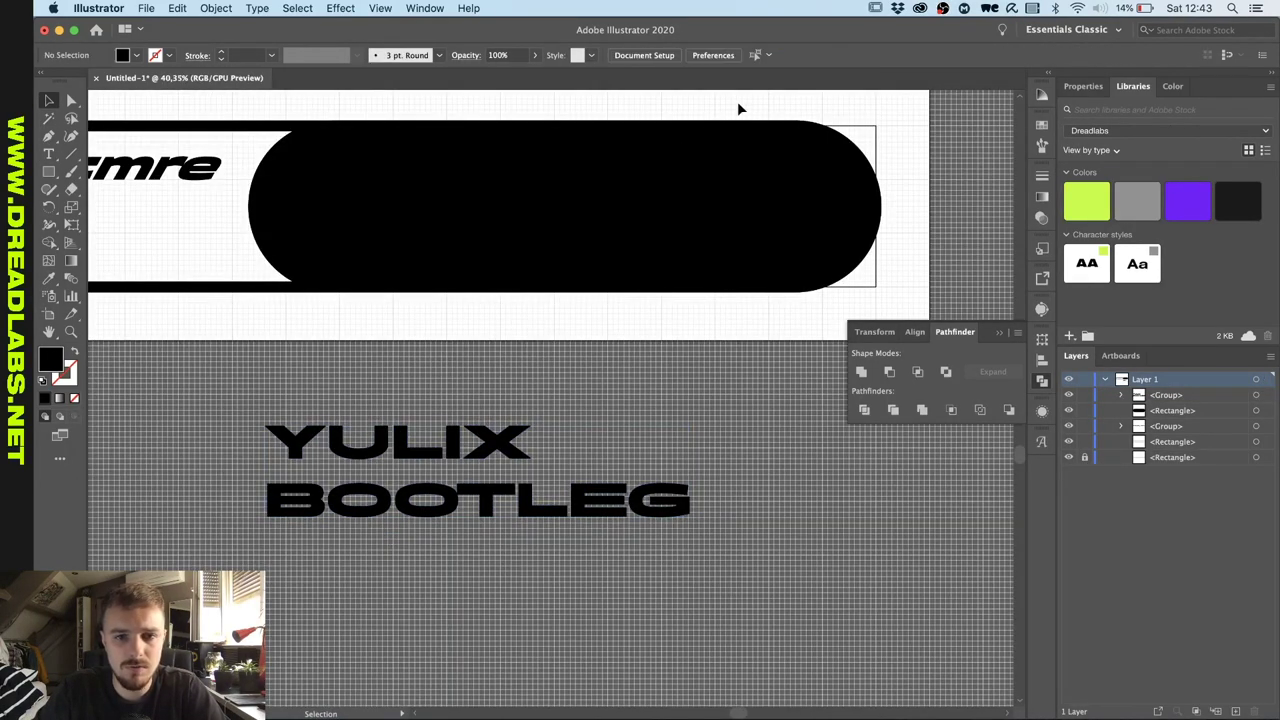
Open the recent file Dread Shapes Vol 1.ai.
click(145, 8)
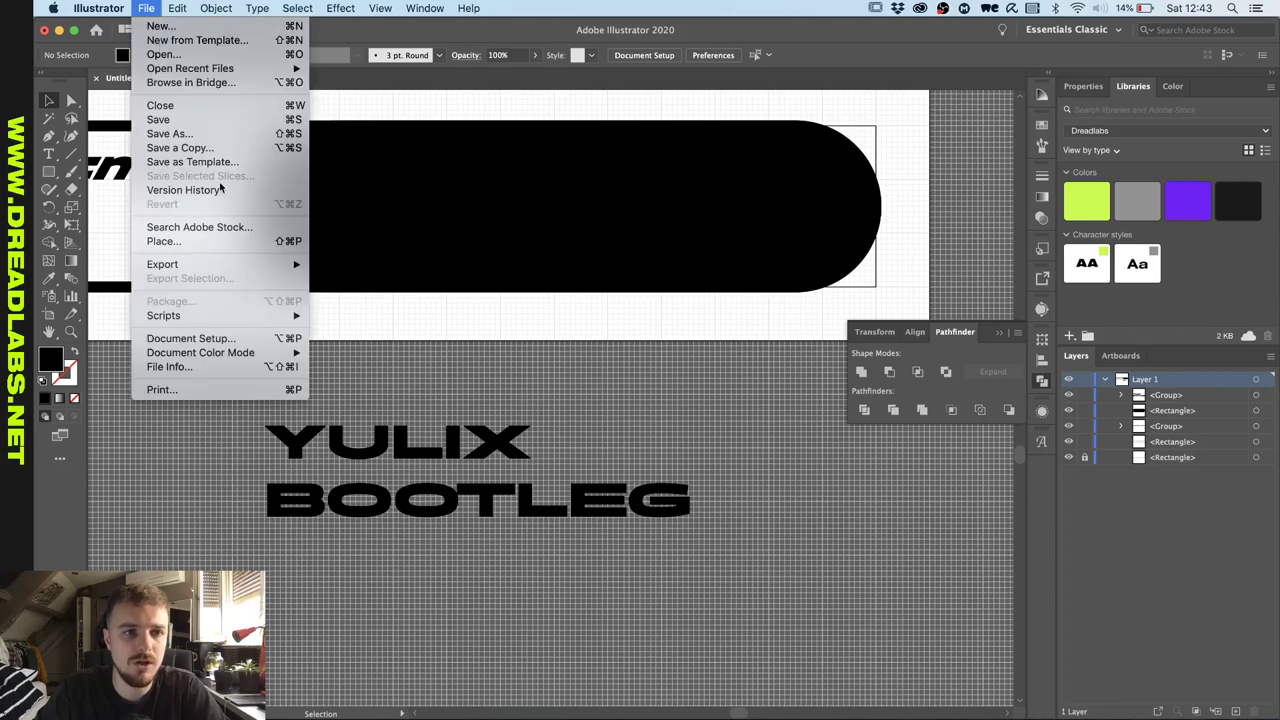
mouse_move(216, 70)
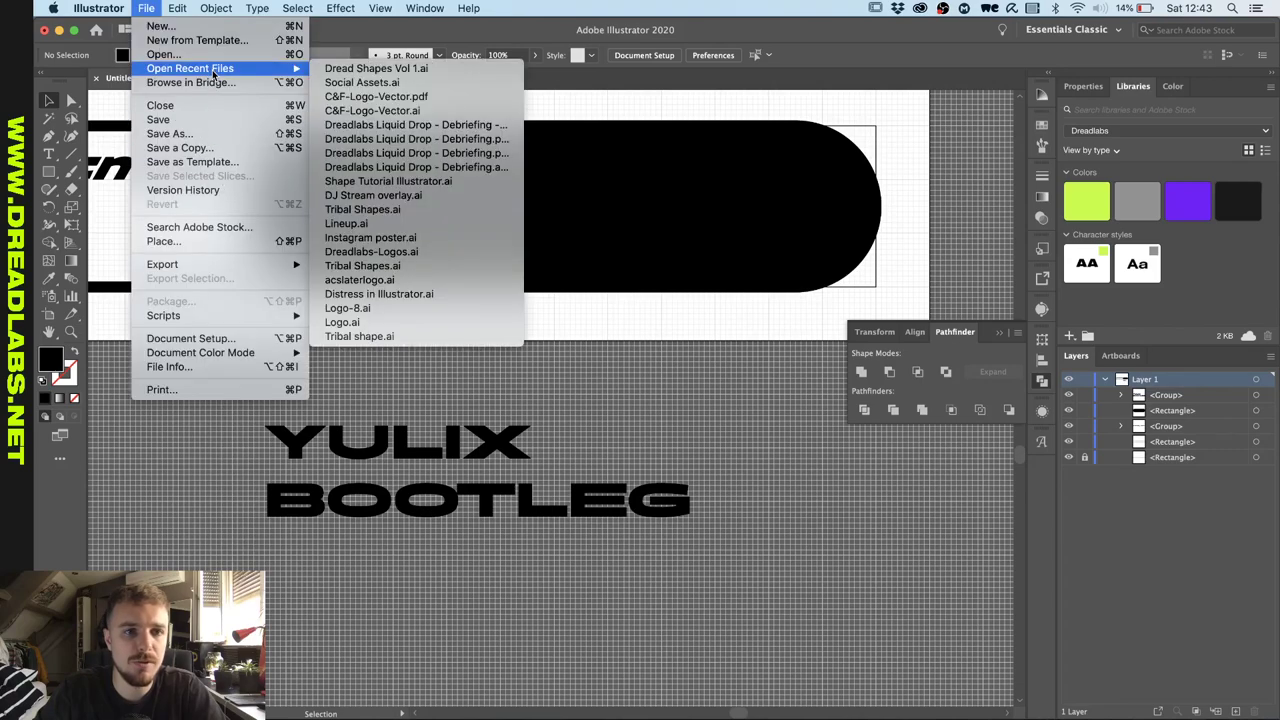
click(393, 68)
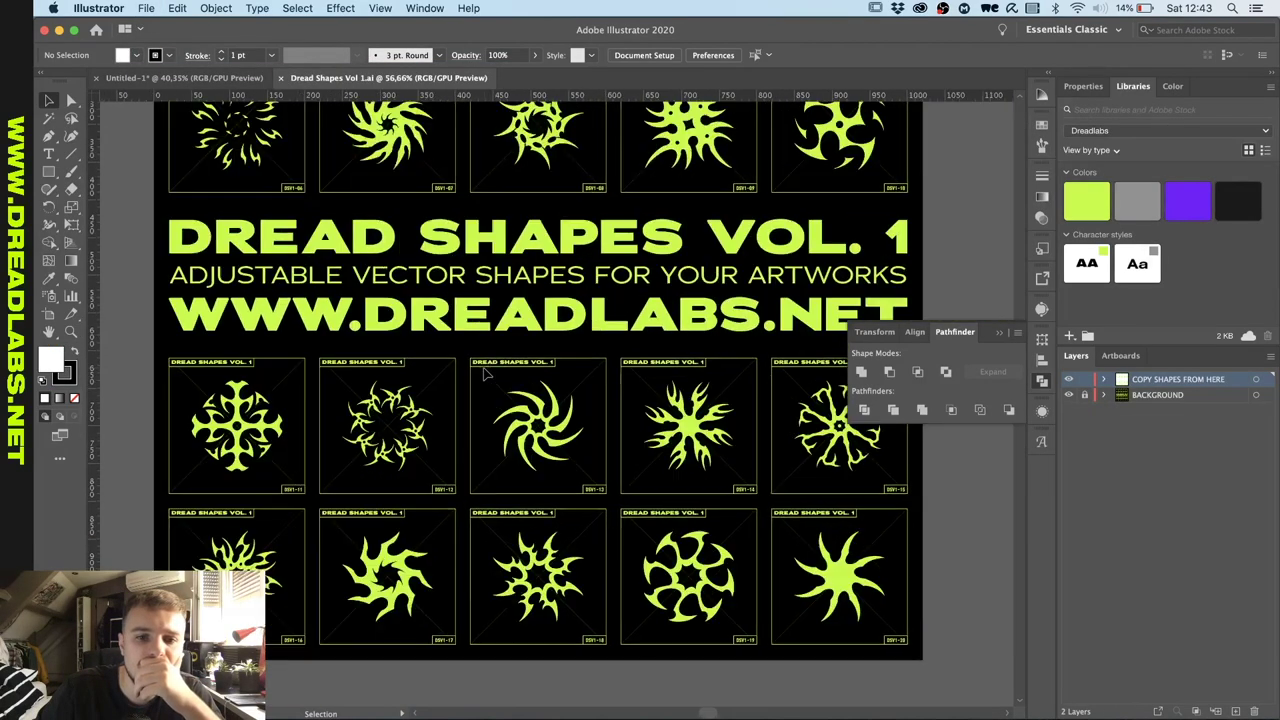
Copy the DSV1-04 shape and paste it into the Untitled-1 document below the artboard.
scroll(486, 373, up, 5)
scroll(486, 373, right, 3)
scroll(486, 372, up, 5)
click(454, 304)
key(super+c)
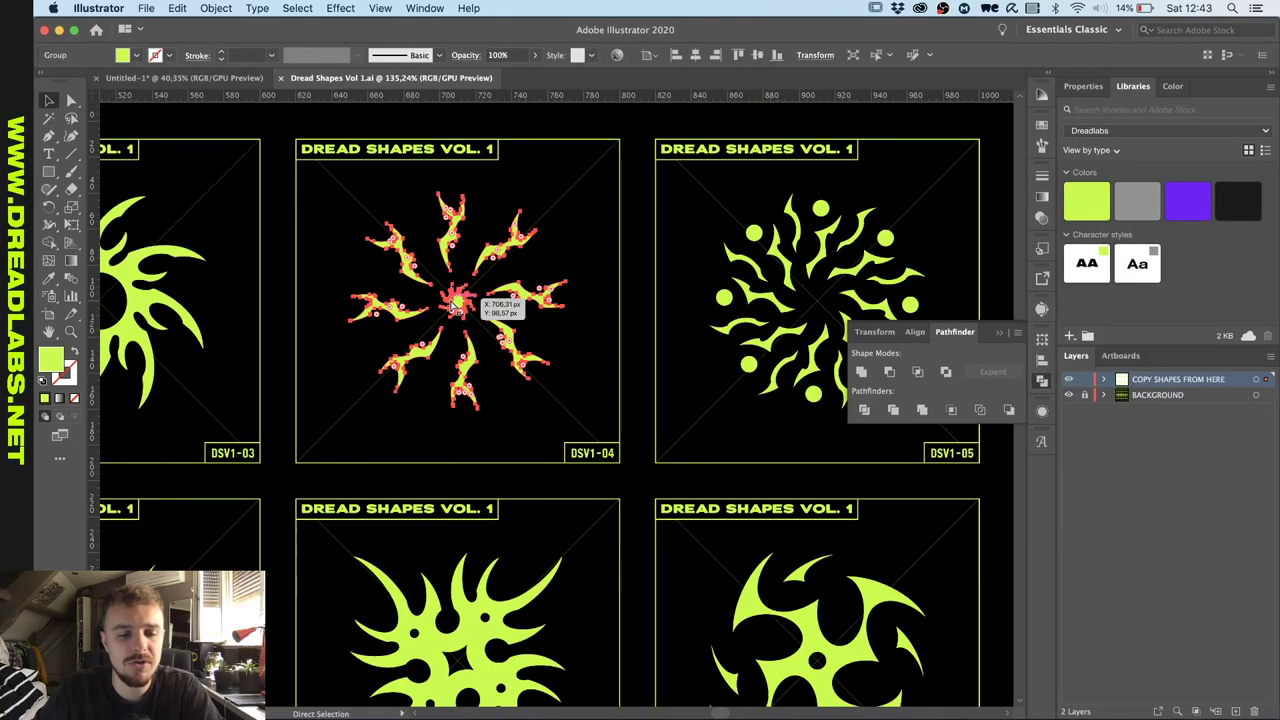
key(v)
click(180, 77)
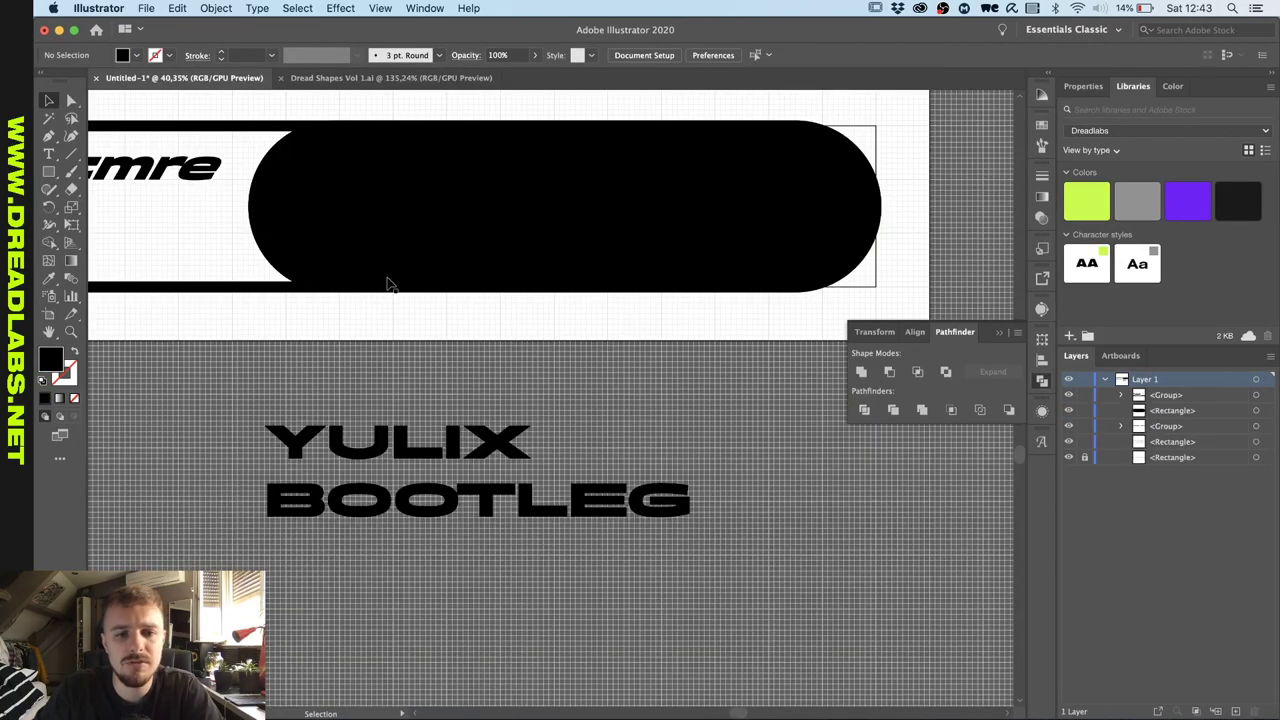
scroll(390, 285, down, 2)
key(super+v)
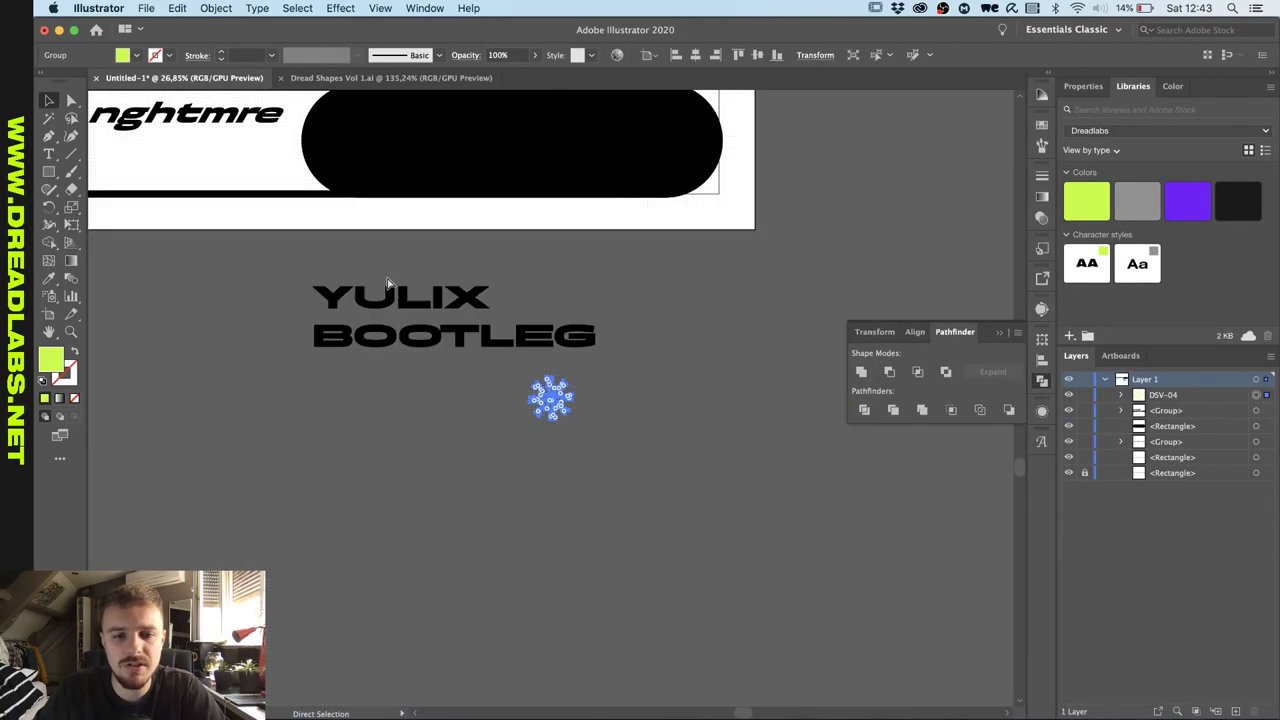
key(v)
Enlarge the pasted green shape proportionally about its centre until it overlaps the "YULIX BOOTLEG" lettering.
scroll(390, 285, up, 2)
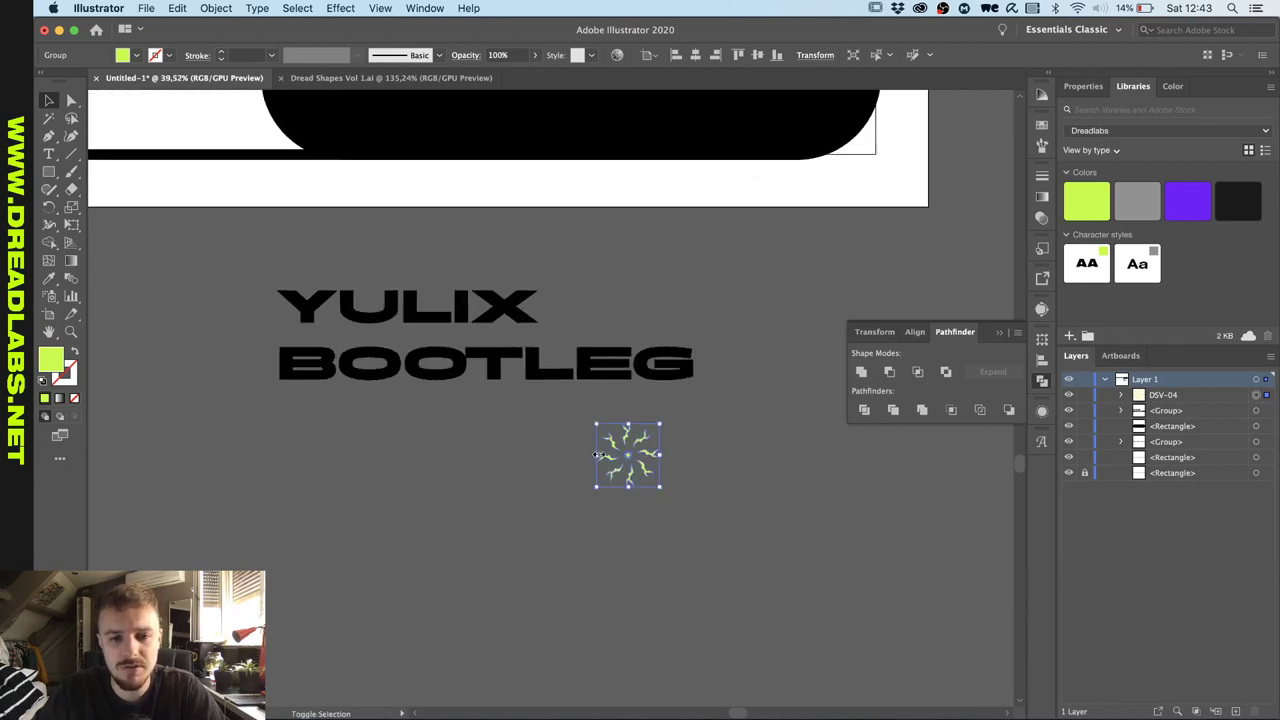
drag(596, 455, 345, 455)
click(602, 496)
scroll(602, 496, down, 2)
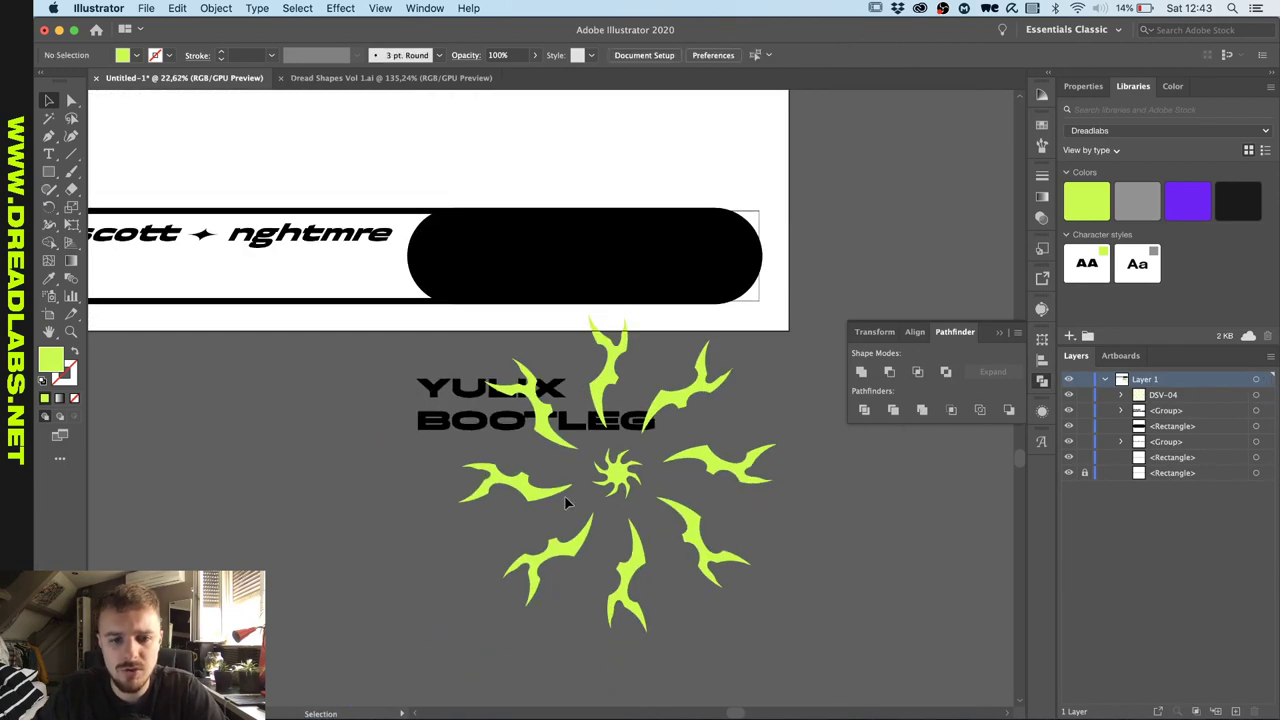
Isolate the green shape group and delete all eight outer arms, keeping only the central sun.
click(521, 490)
double_click(521, 490)
click(521, 490)
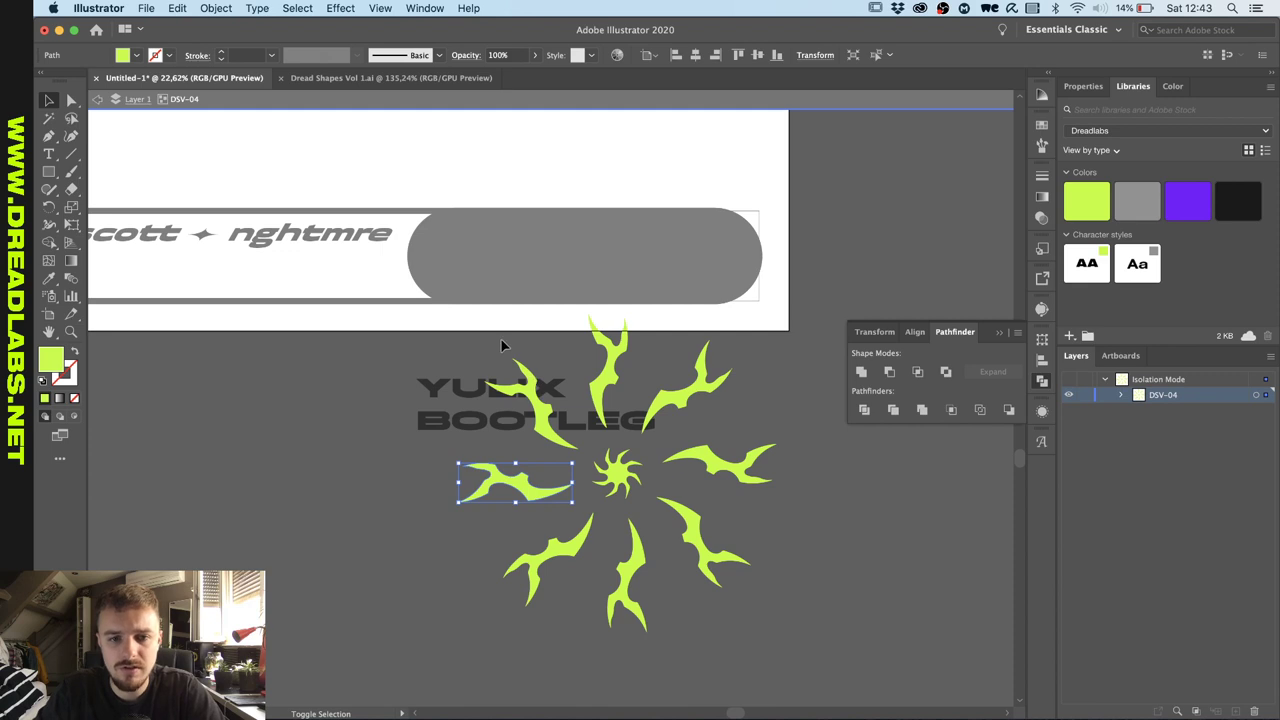
drag(761, 427, 763, 429)
key(Delete)
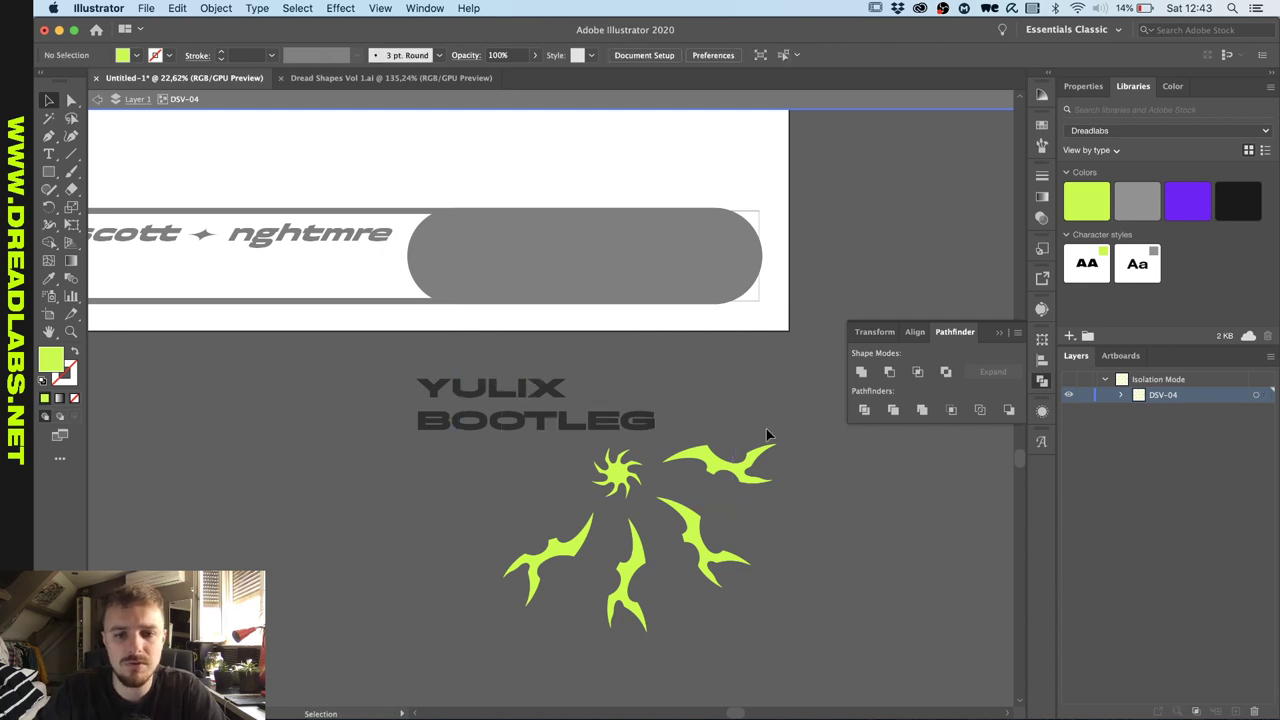
click(729, 578)
drag(505, 583, 618, 643)
key(Delete)
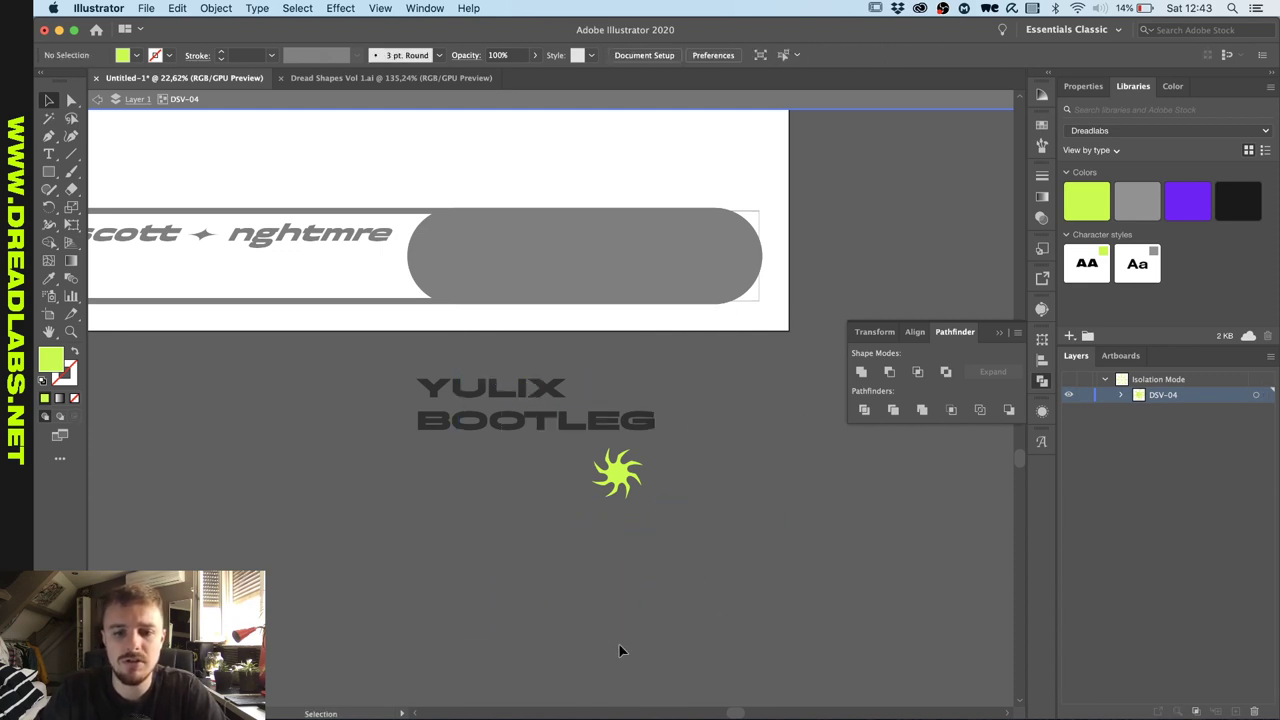
double_click(674, 484)
Show the grid again and move the green sun beside YULIX, above the end of BOOTLEG.
scroll(674, 484, up, 3)
click(546, 458)
scroll(546, 458, up, 3)
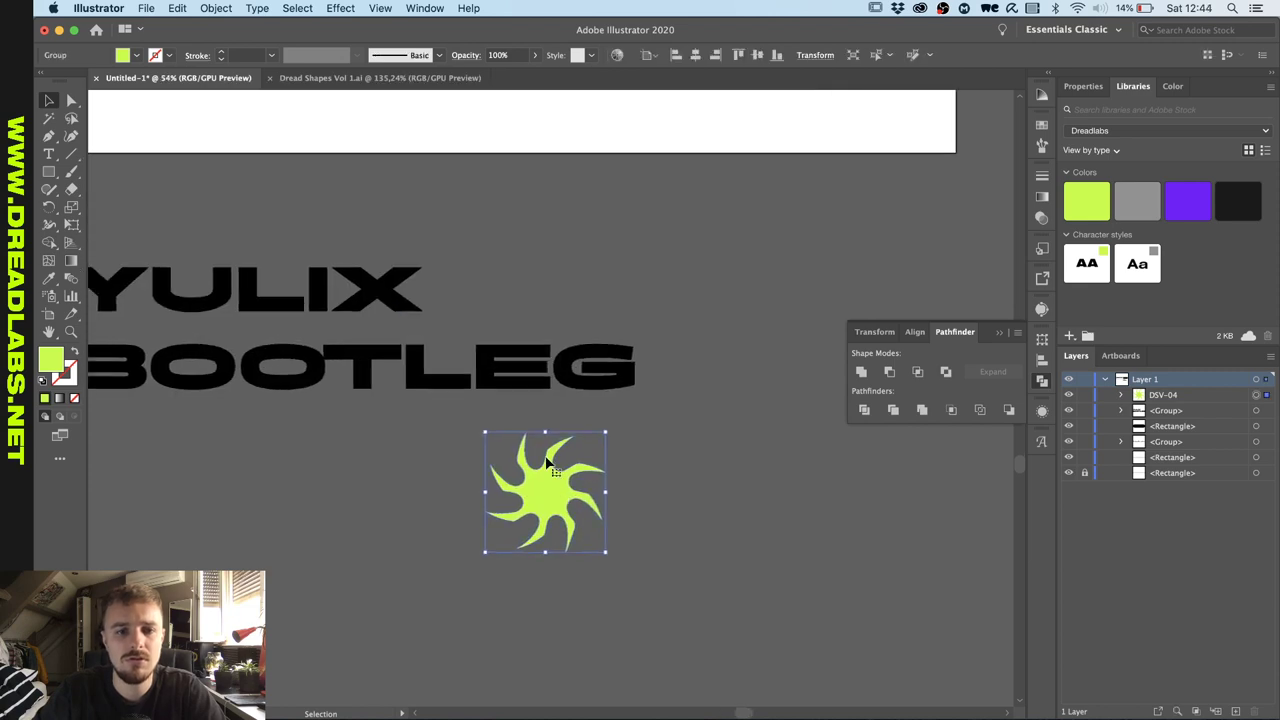
key(a)
key(super+apostrophe)
key(v)
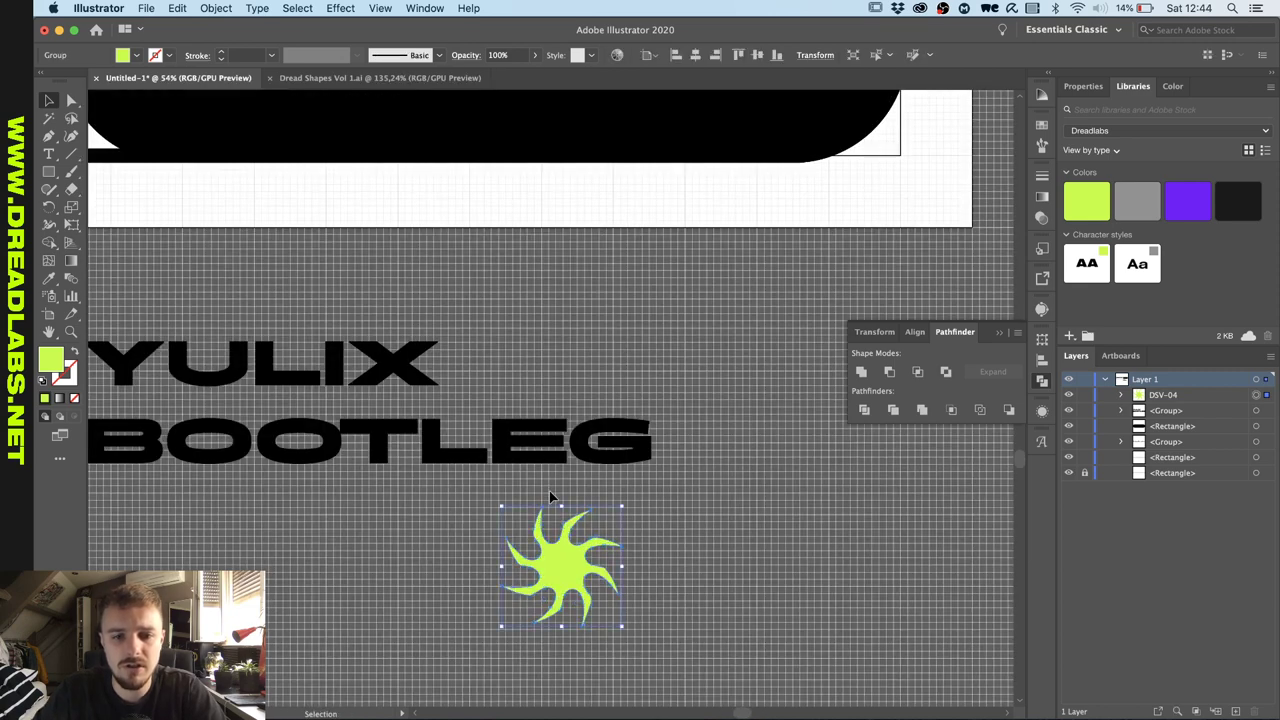
drag(559, 562, 510, 348)
scroll(507, 345, up, 3)
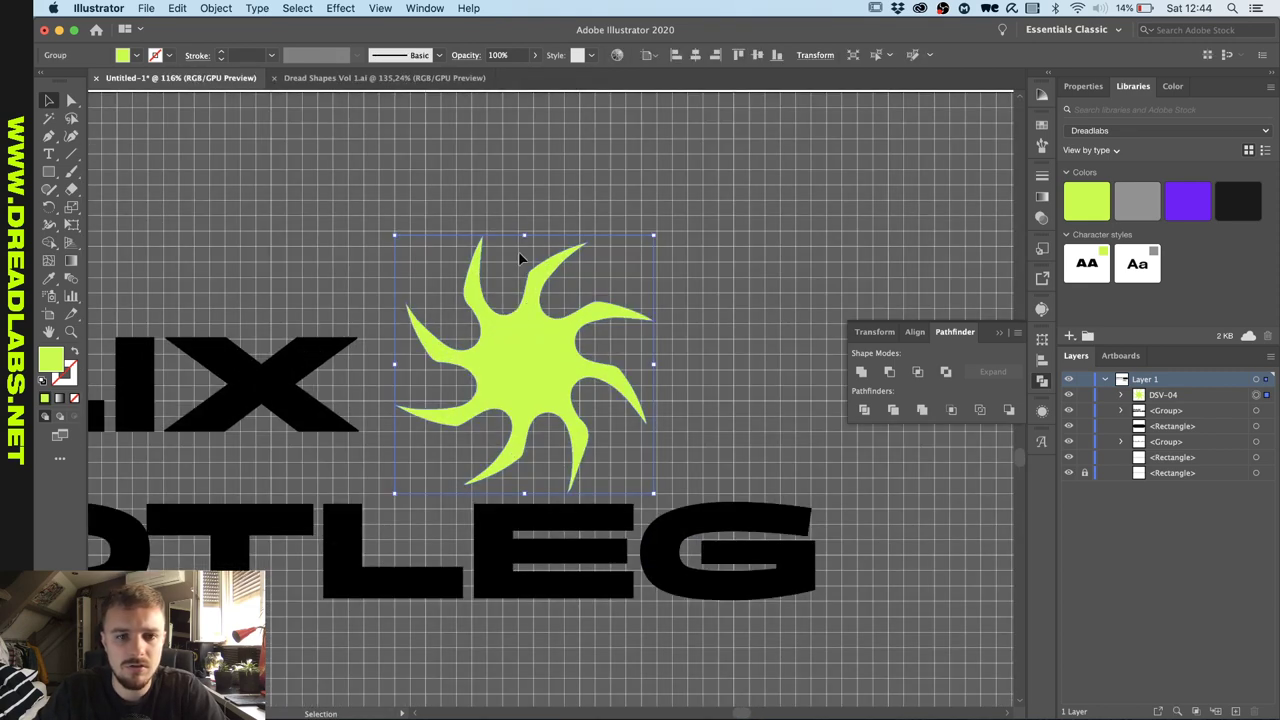
Shrink the sun slightly and recolour it with the black sampled from the X of YULIX.
drag(525, 234, 530, 247)
key(i)
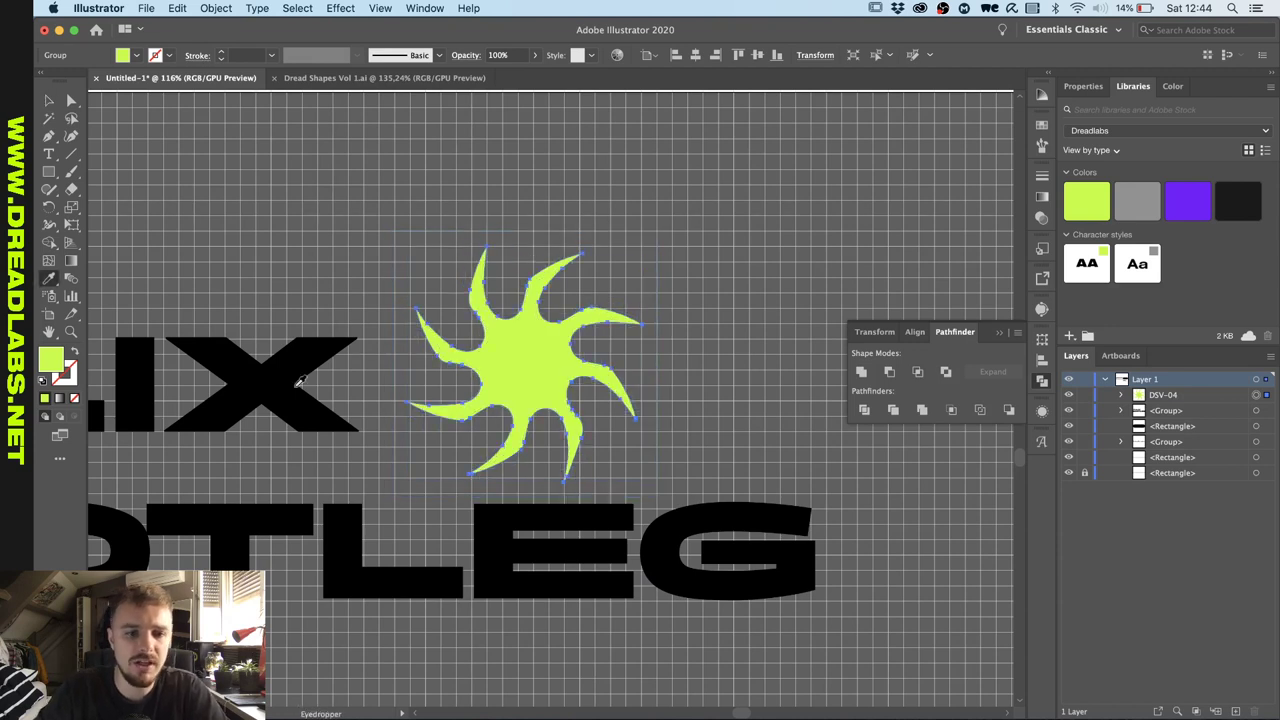
click(298, 381)
key(v)
Scale the black sun to YULIX's letter height and stretch it horizontally from beside the X to the end of BOOTLEG.
drag(524, 247, 523, 340)
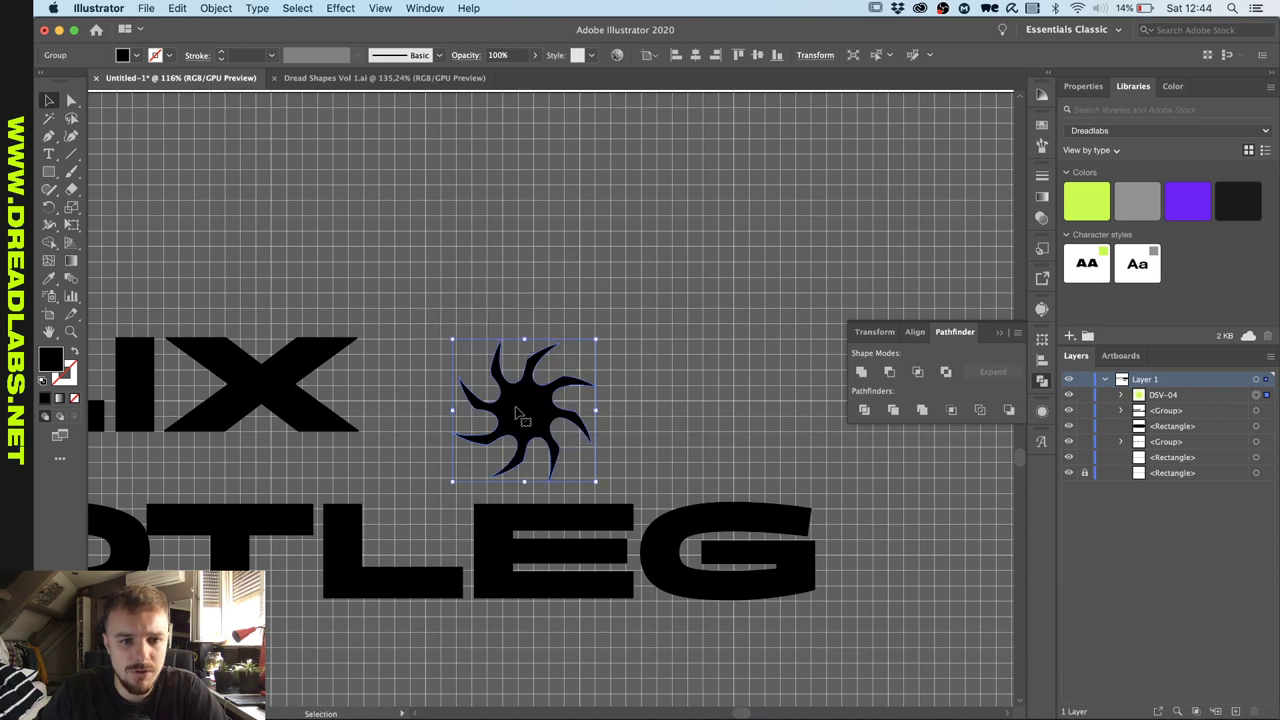
drag(523, 482, 526, 432)
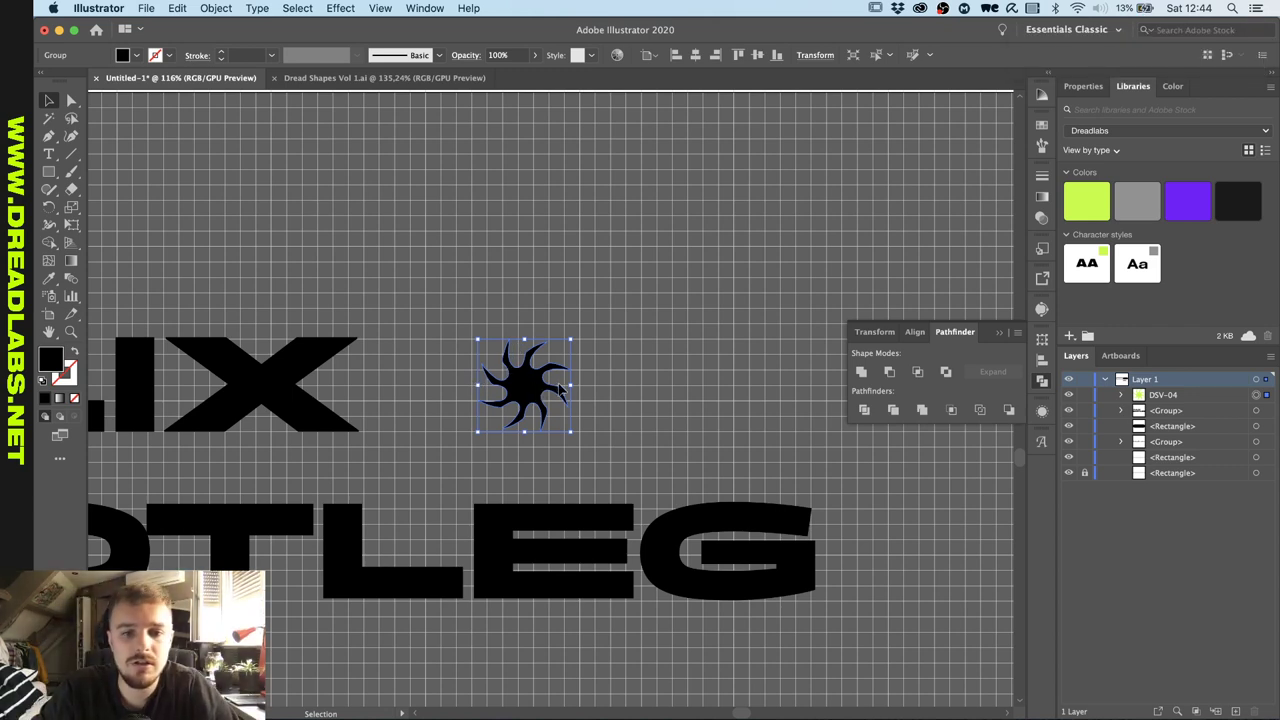
drag(569, 387, 812, 400)
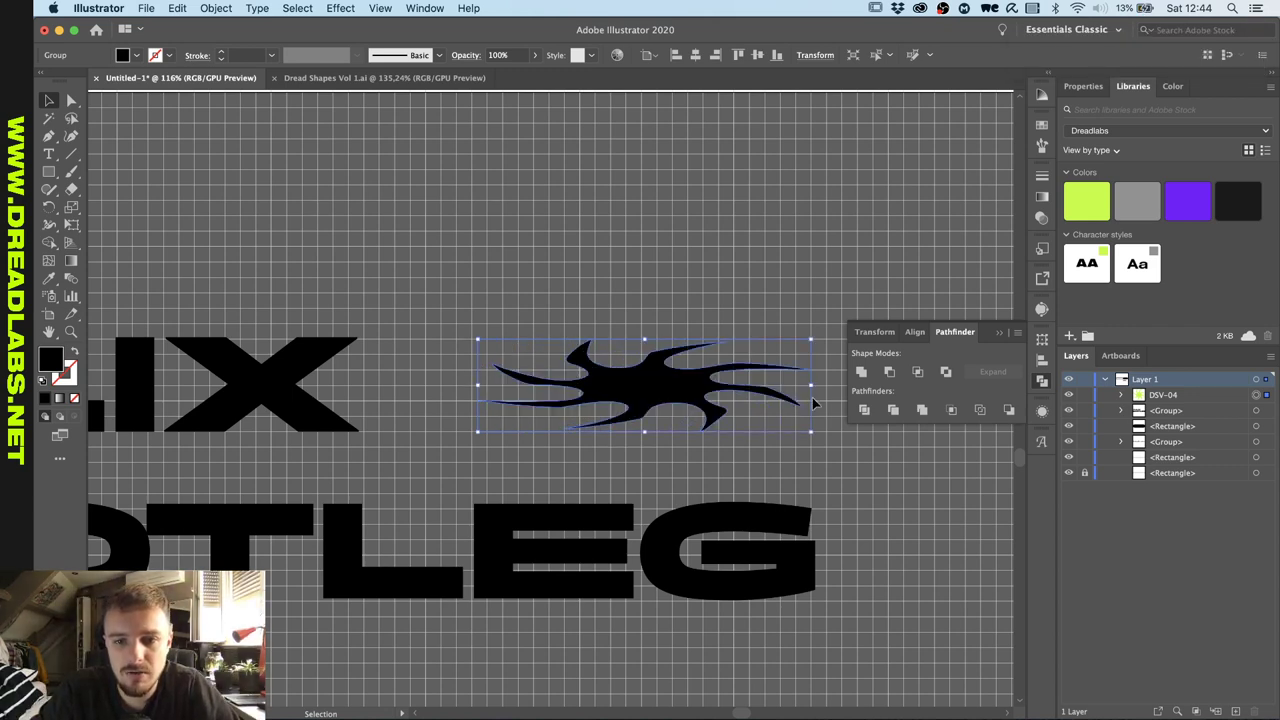
drag(479, 385, 380, 389)
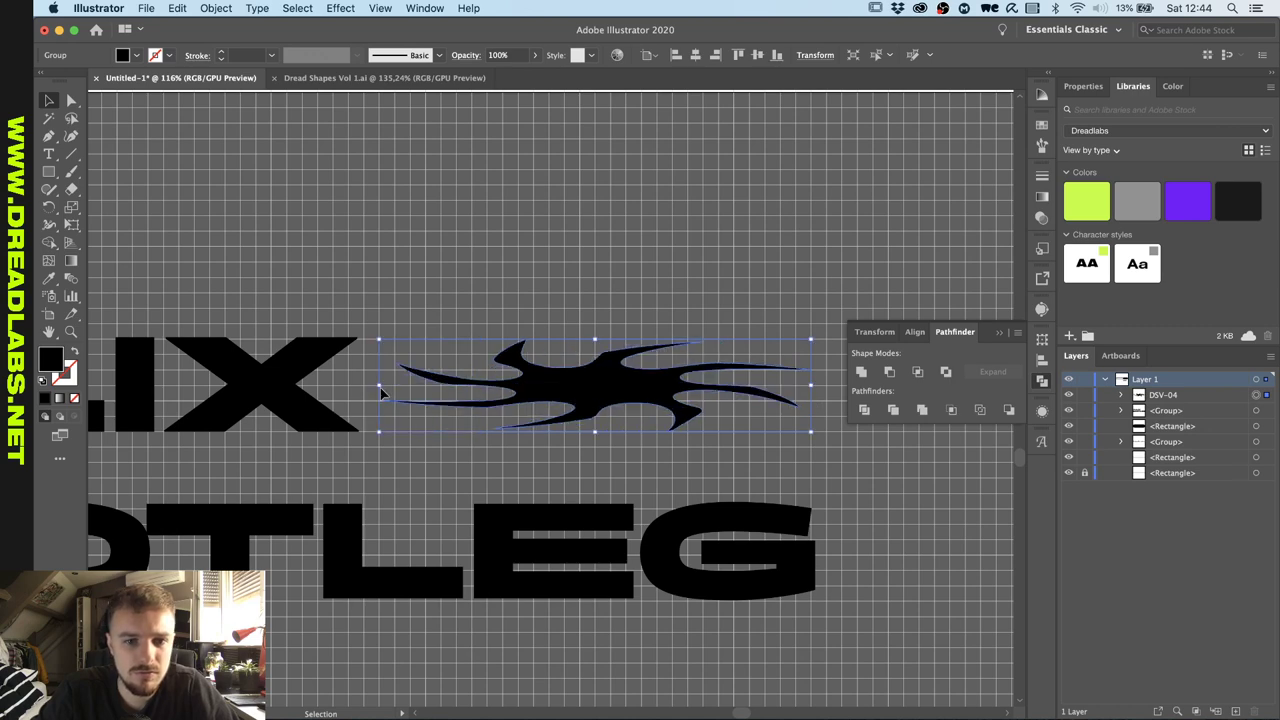
Increase the stretched sun's height about its centre so it extends slightly above and below the YULIX letters.
scroll(370, 388, down, 3)
scroll(458, 374, up, 3)
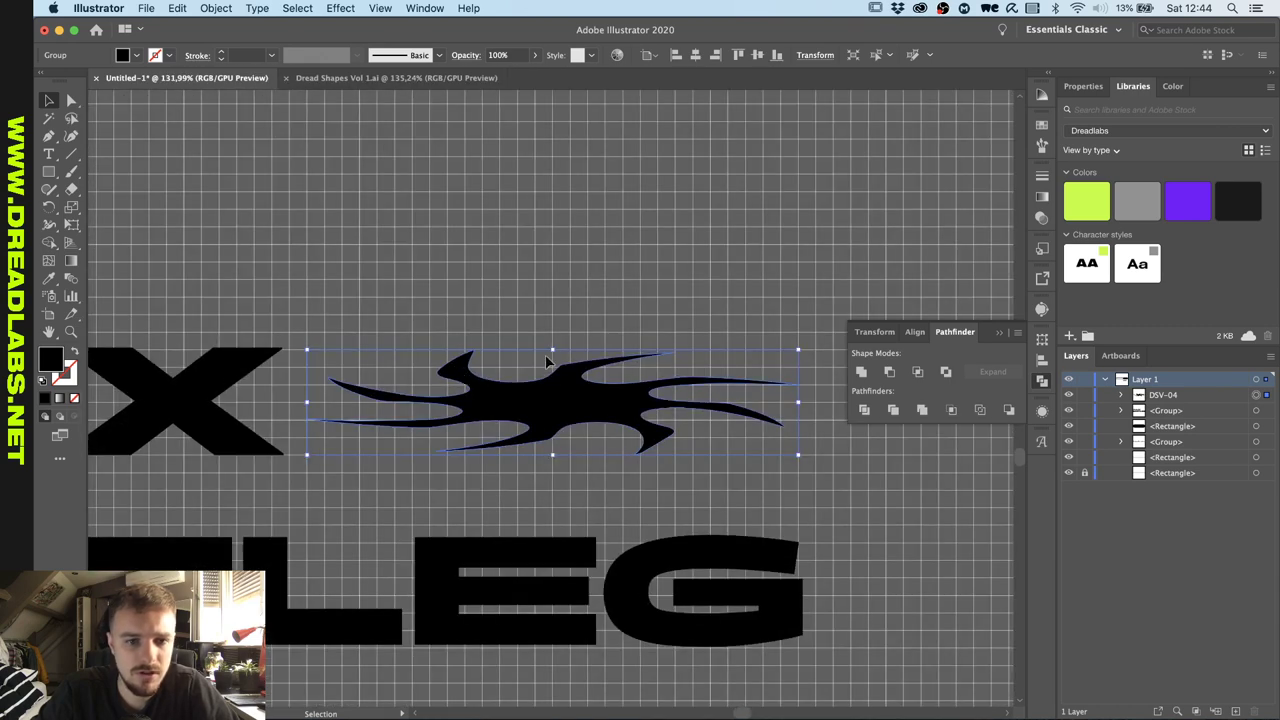
scroll(556, 415, down, 3)
scroll(552, 440, up, 3)
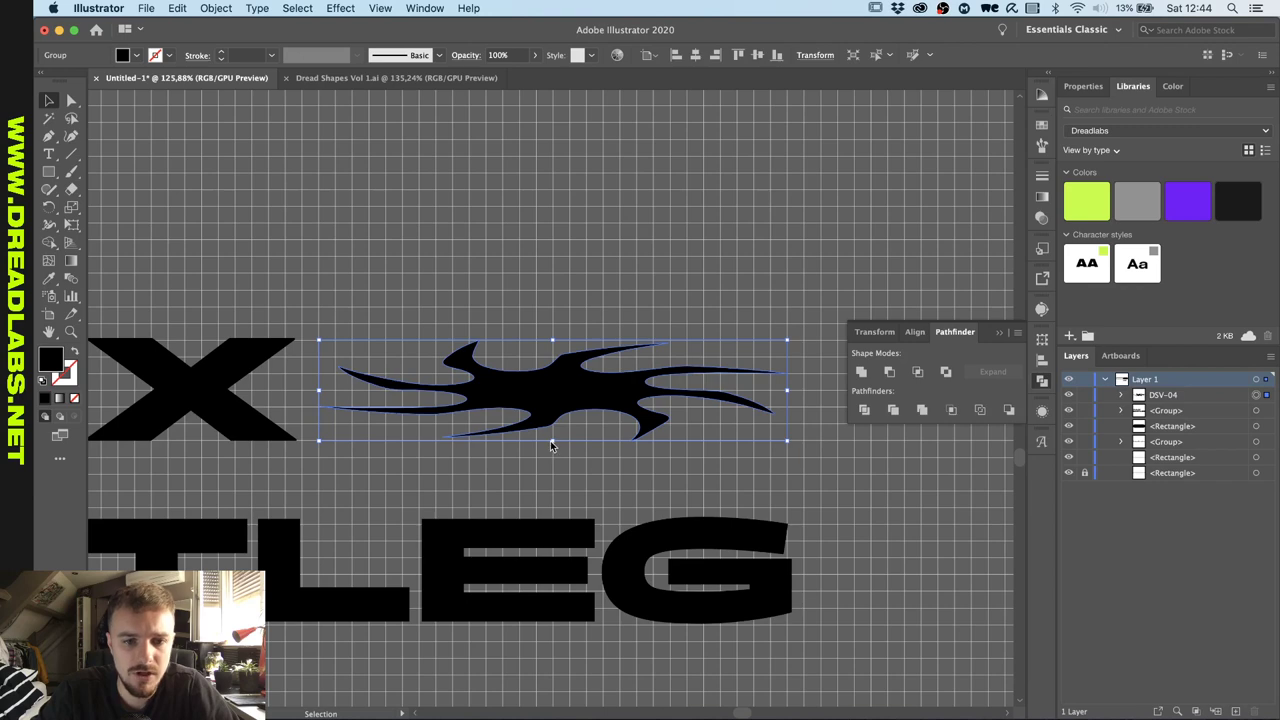
drag(553, 443, 553, 457)
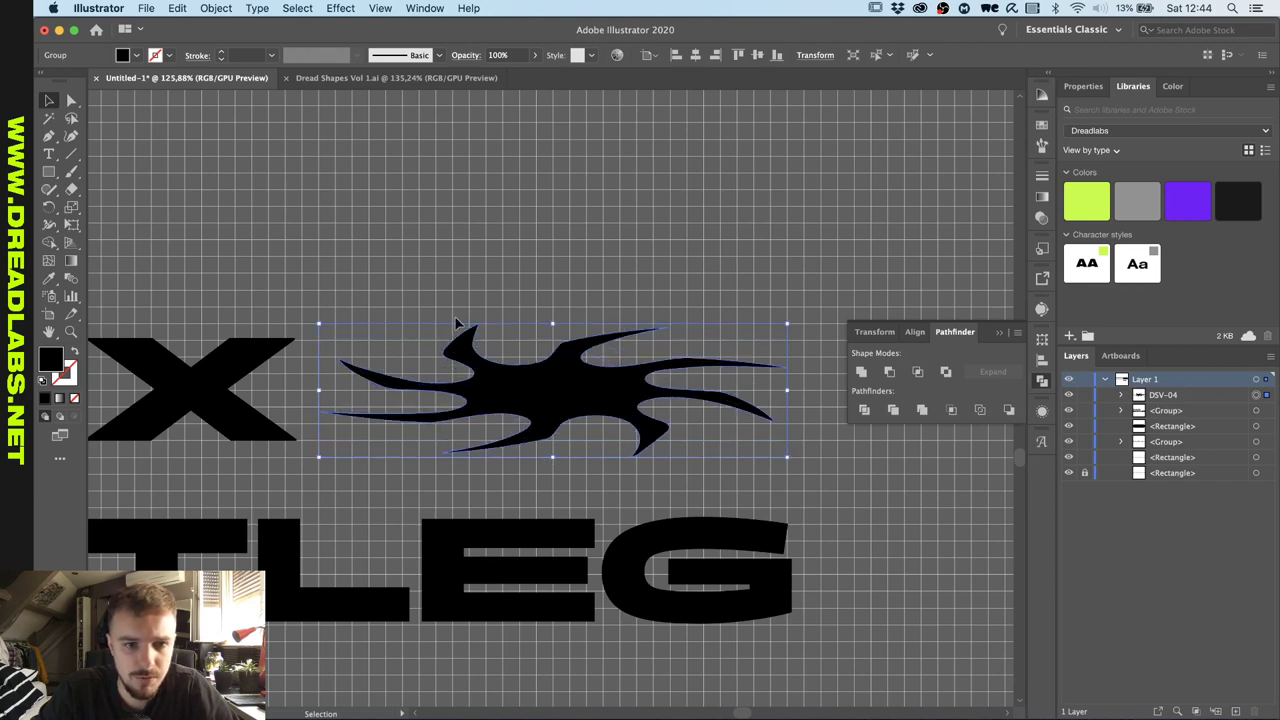
scroll(476, 447, down, 3)
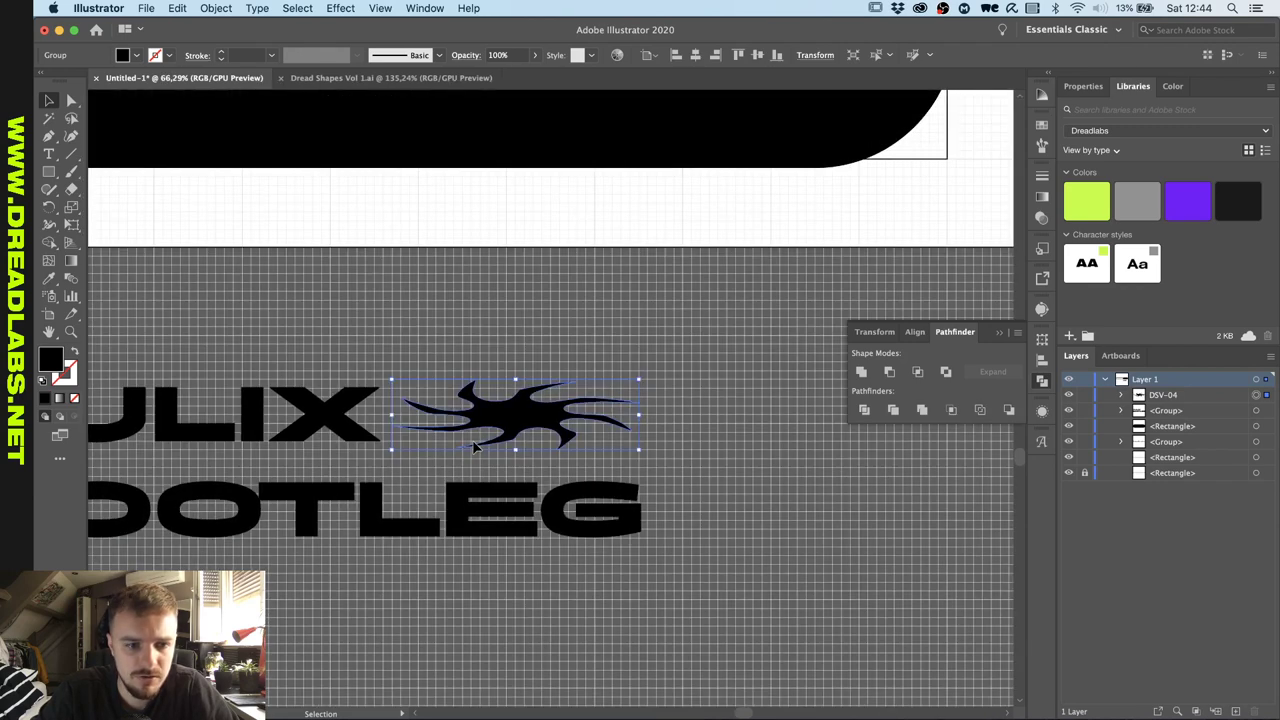
scroll(476, 447, up, 1)
scroll(476, 447, up, 3)
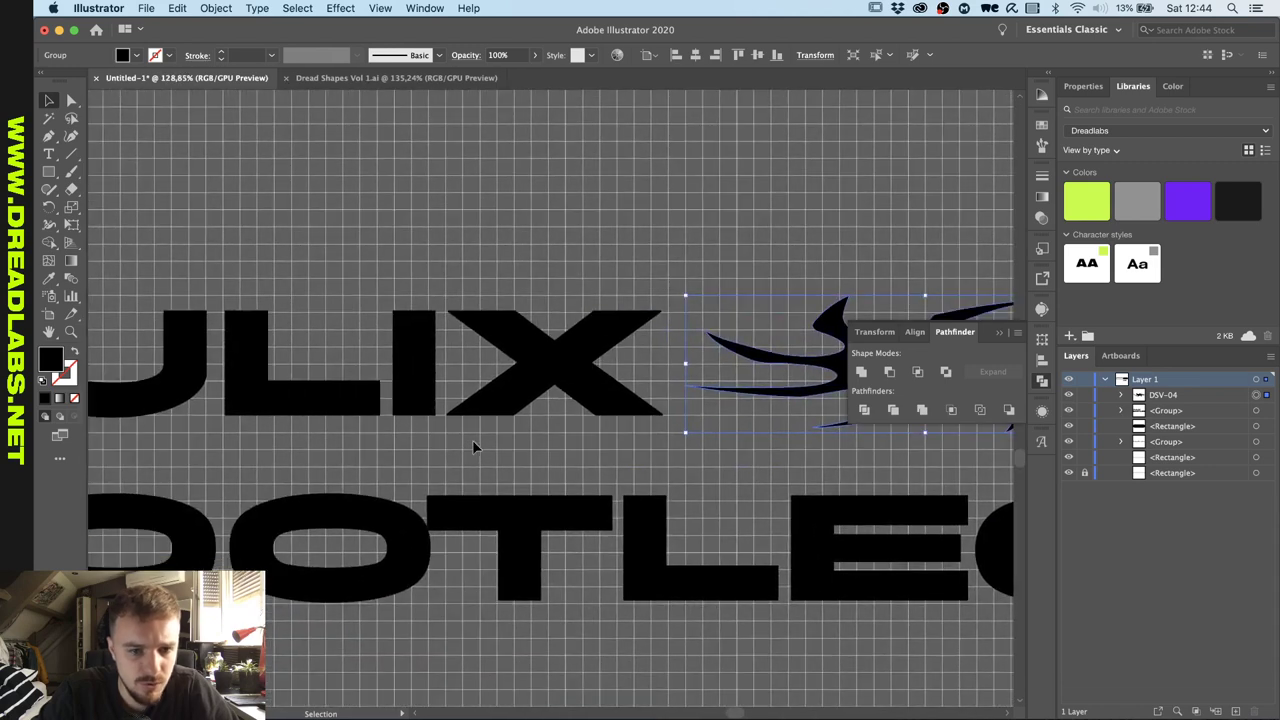
Undo the sun's last height change, unlink its width and height, and set the height to 70 px.
scroll(857, 500, right, 5)
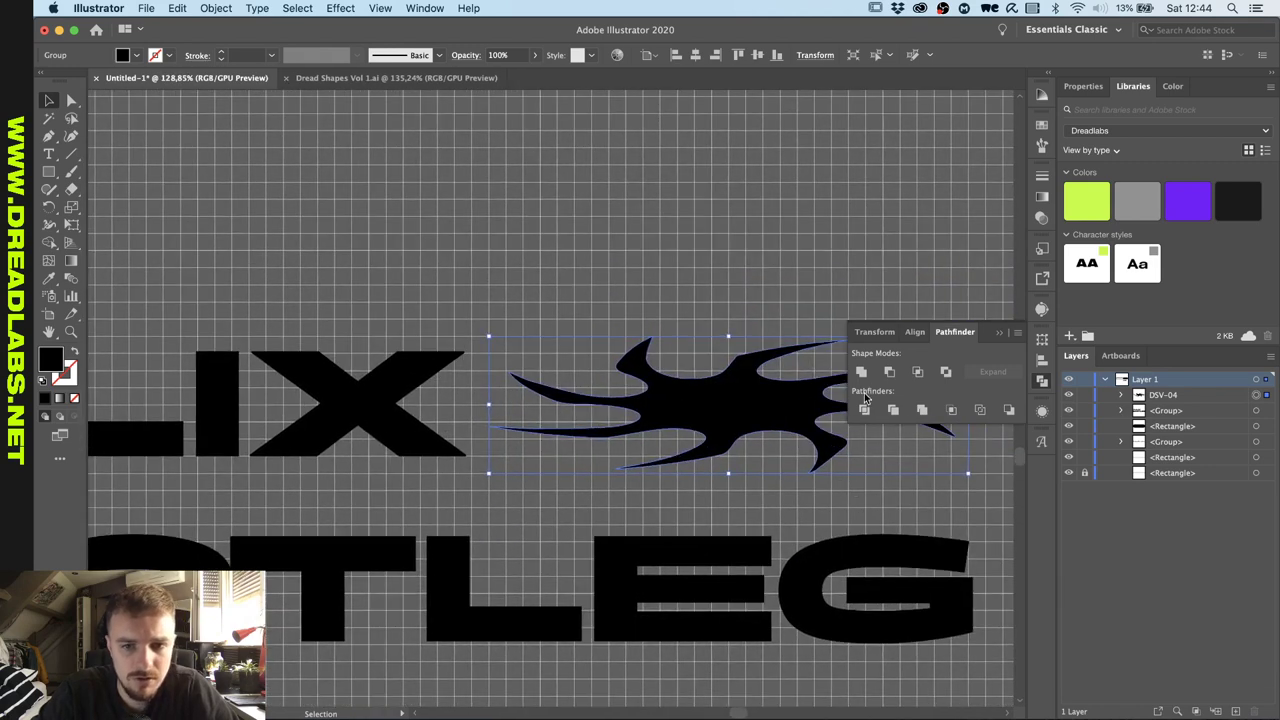
key(super+z)
scroll(733, 338, right, 4)
scroll(733, 338, up, 1)
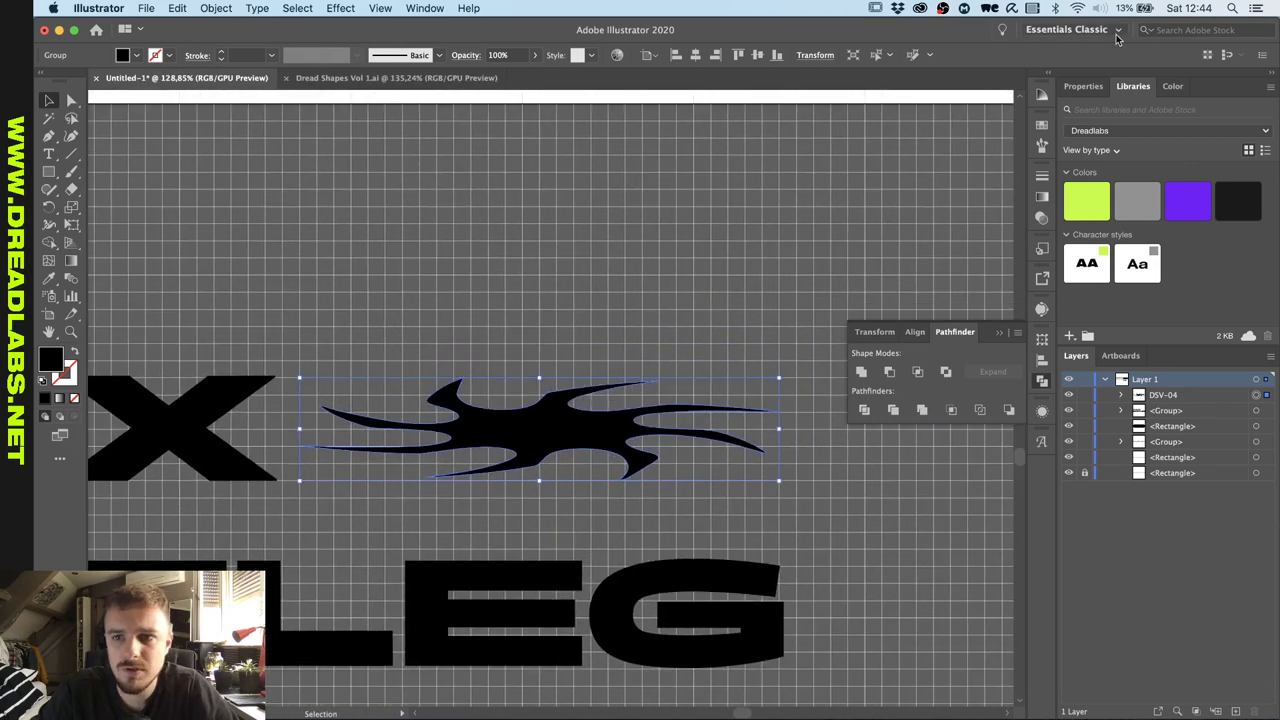
click(1085, 86)
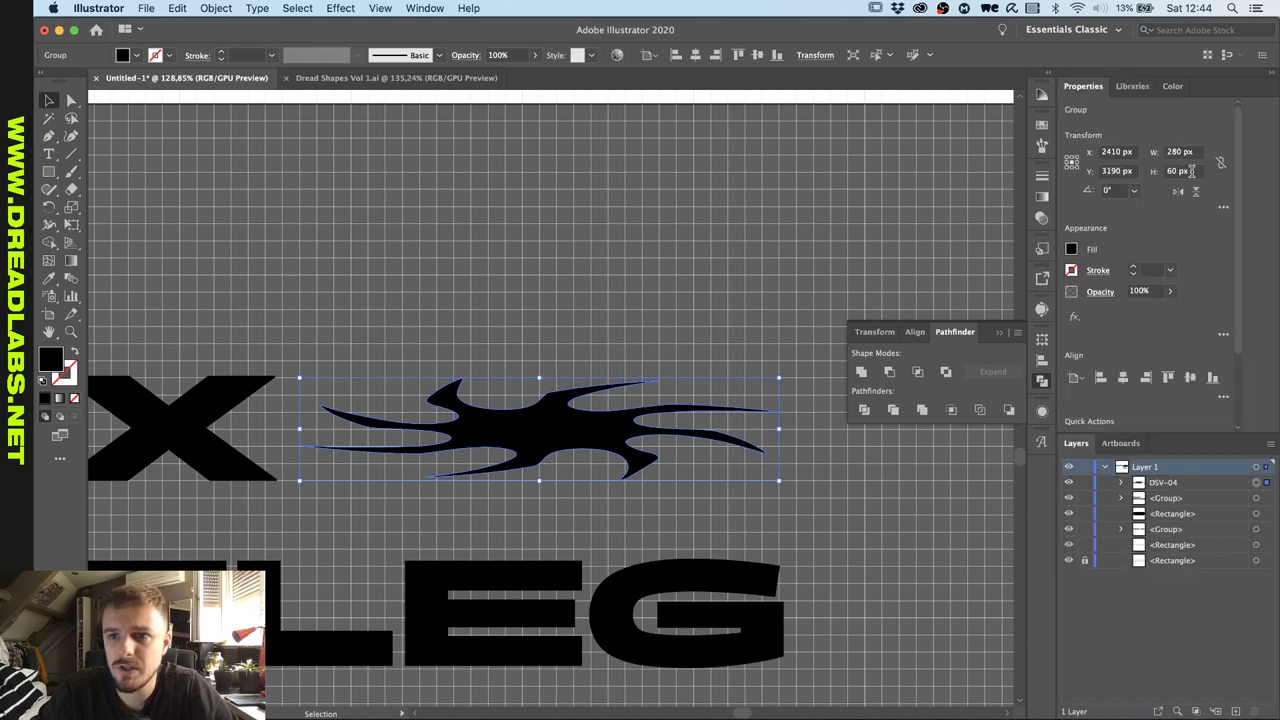
key(Return)
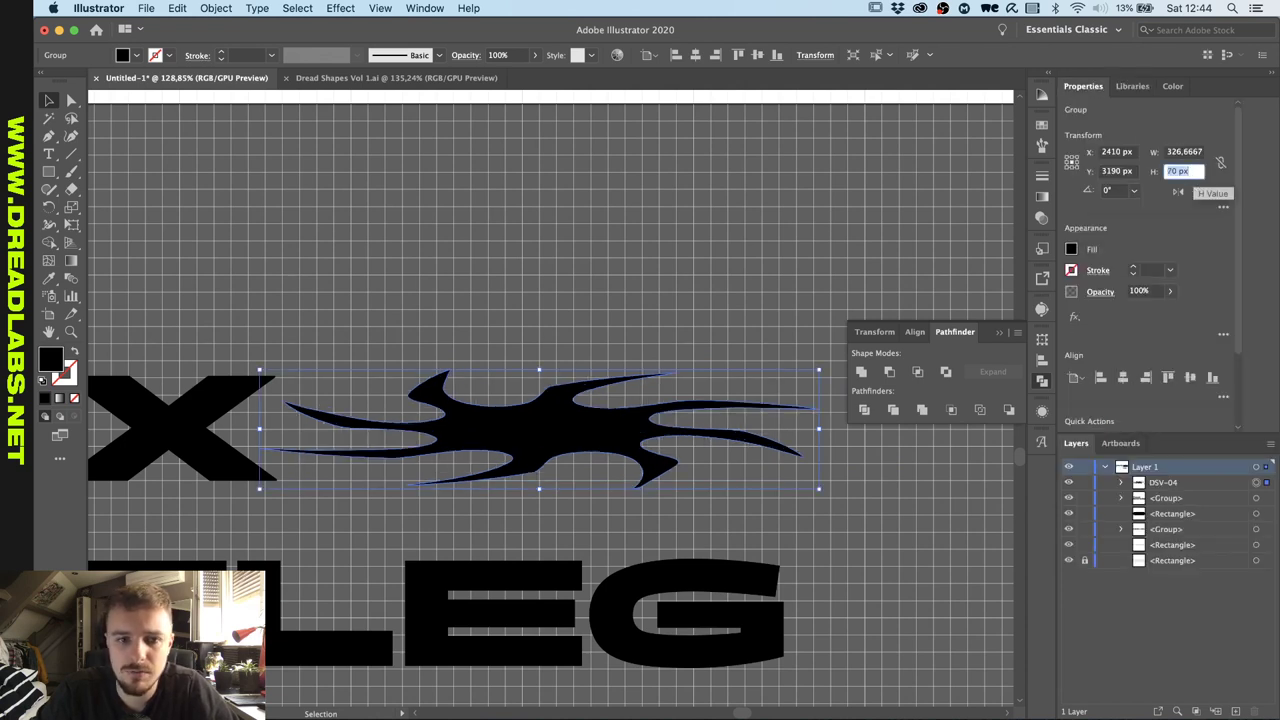
click(1221, 162)
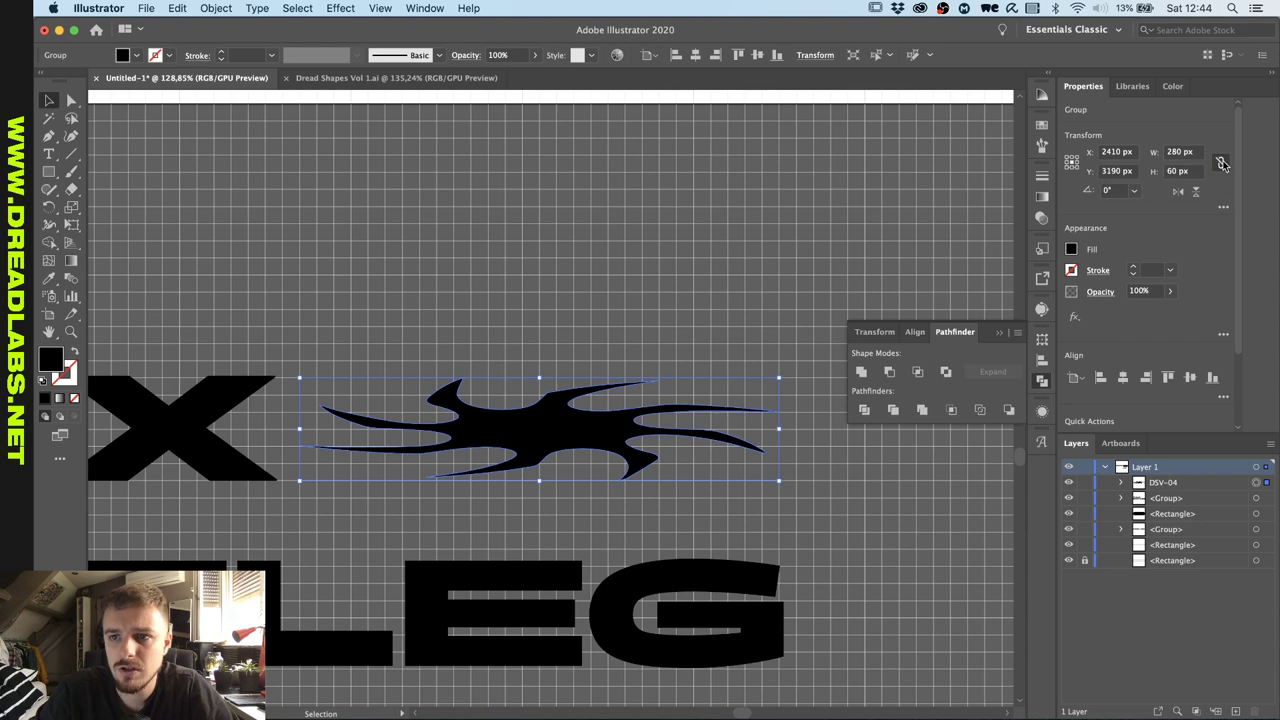
key(shift+Up)
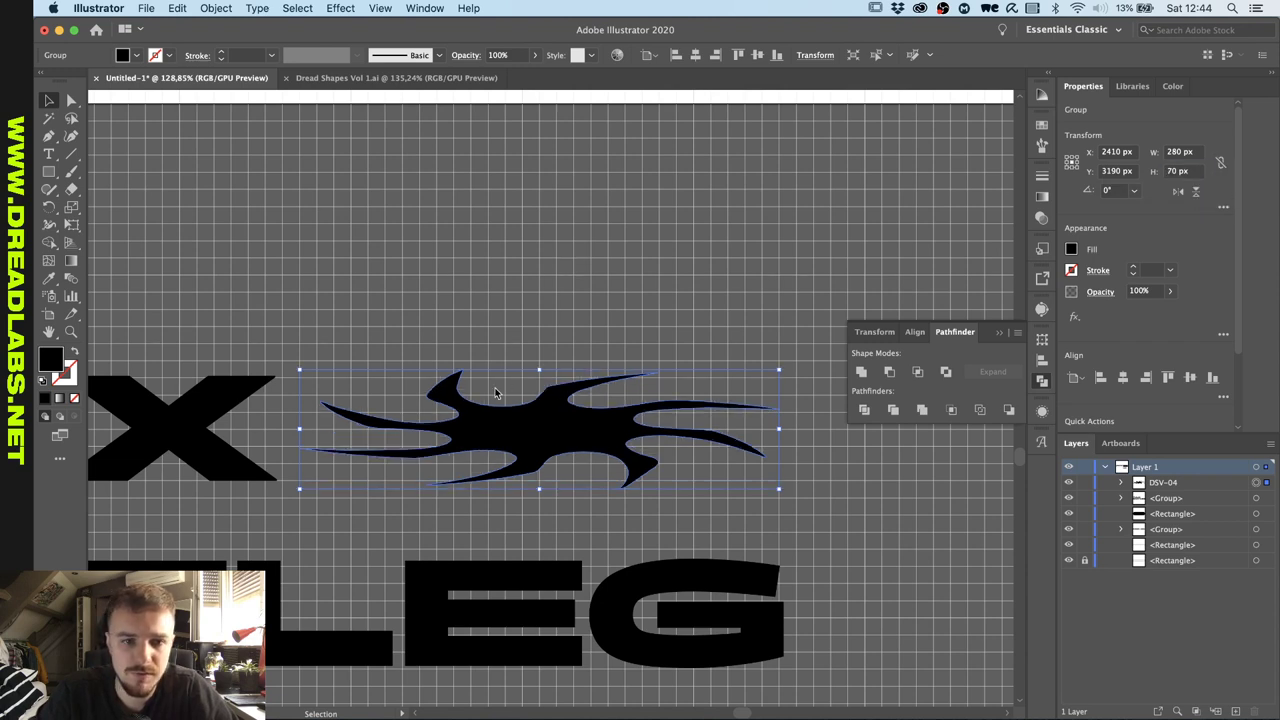
Widen the sun between the X and the end of BOOTLEG to 290 px, leaving its height unlinked.
scroll(494, 392, down, 3)
scroll(494, 392, left, 2)
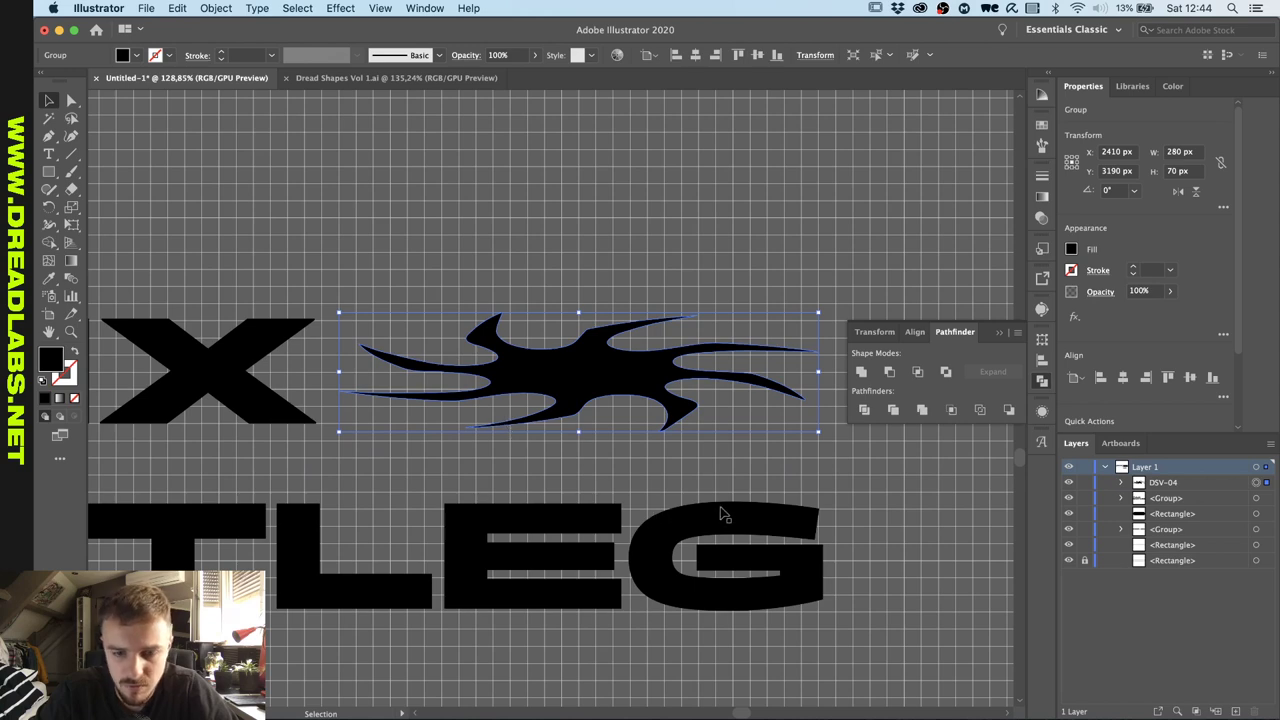
scroll(733, 507, left, 6)
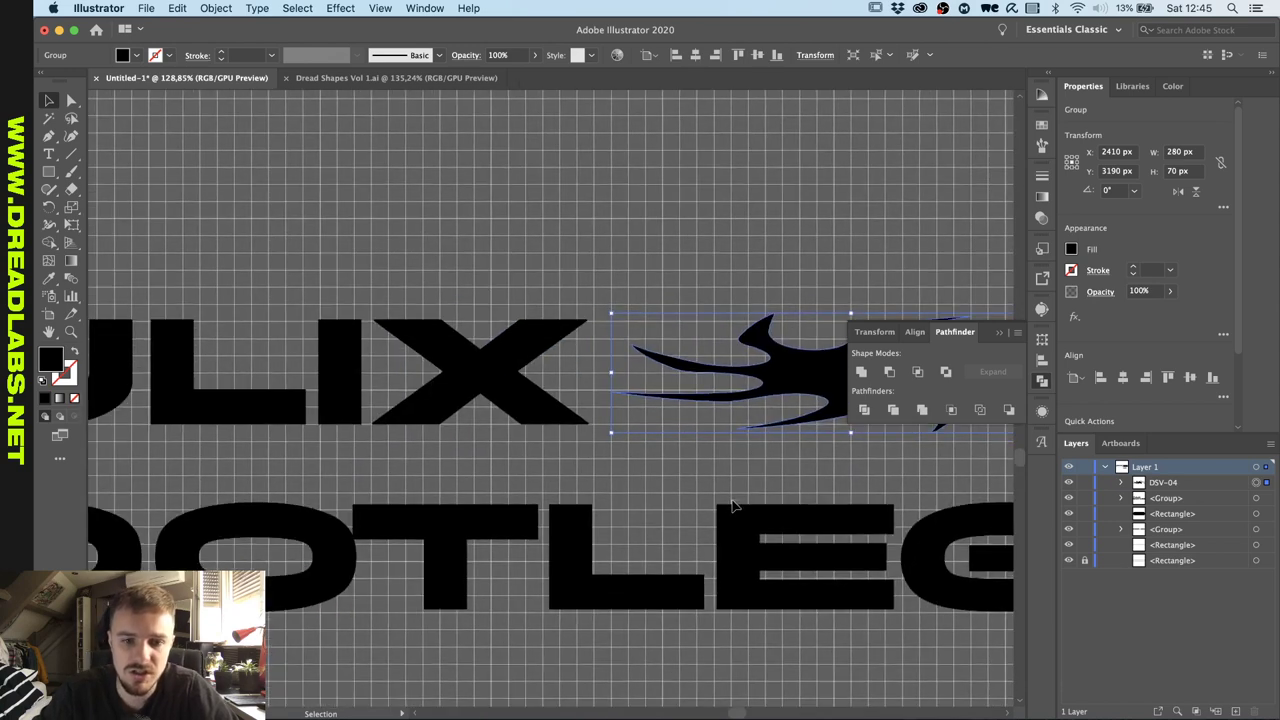
scroll(564, 454, right, 6)
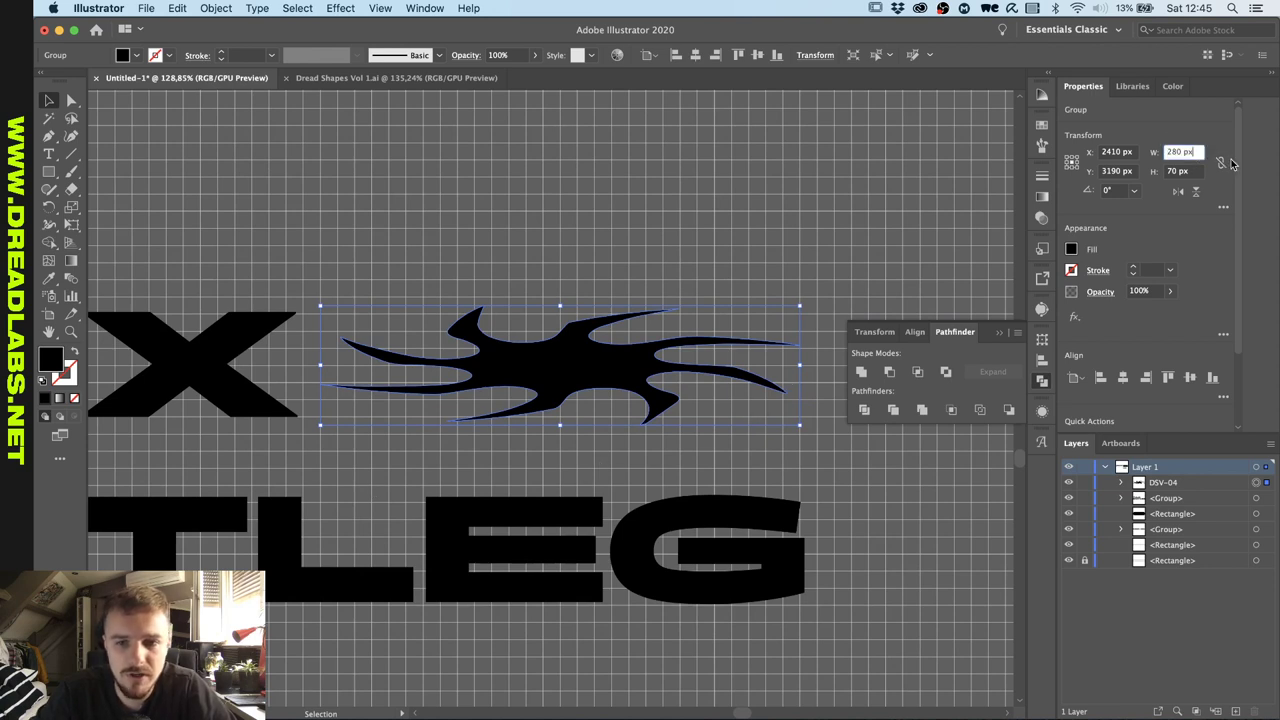
key(shift+Up)
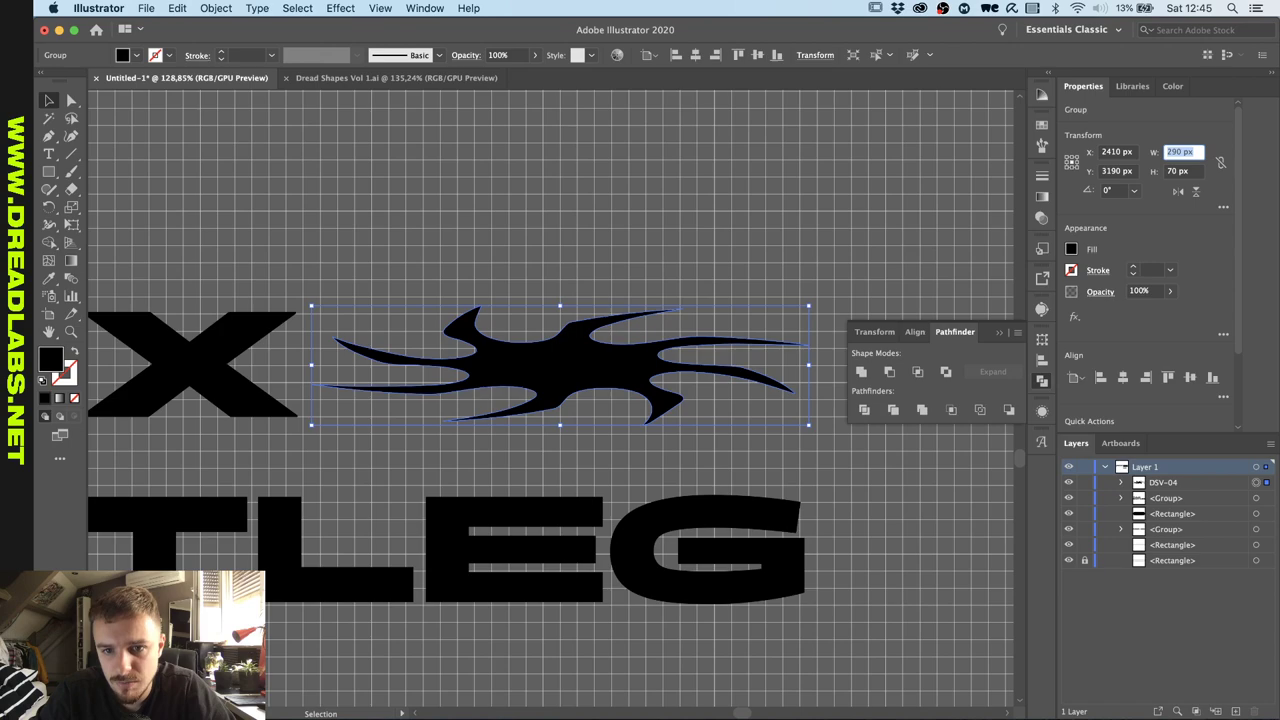
key(Return)
click(812, 287)
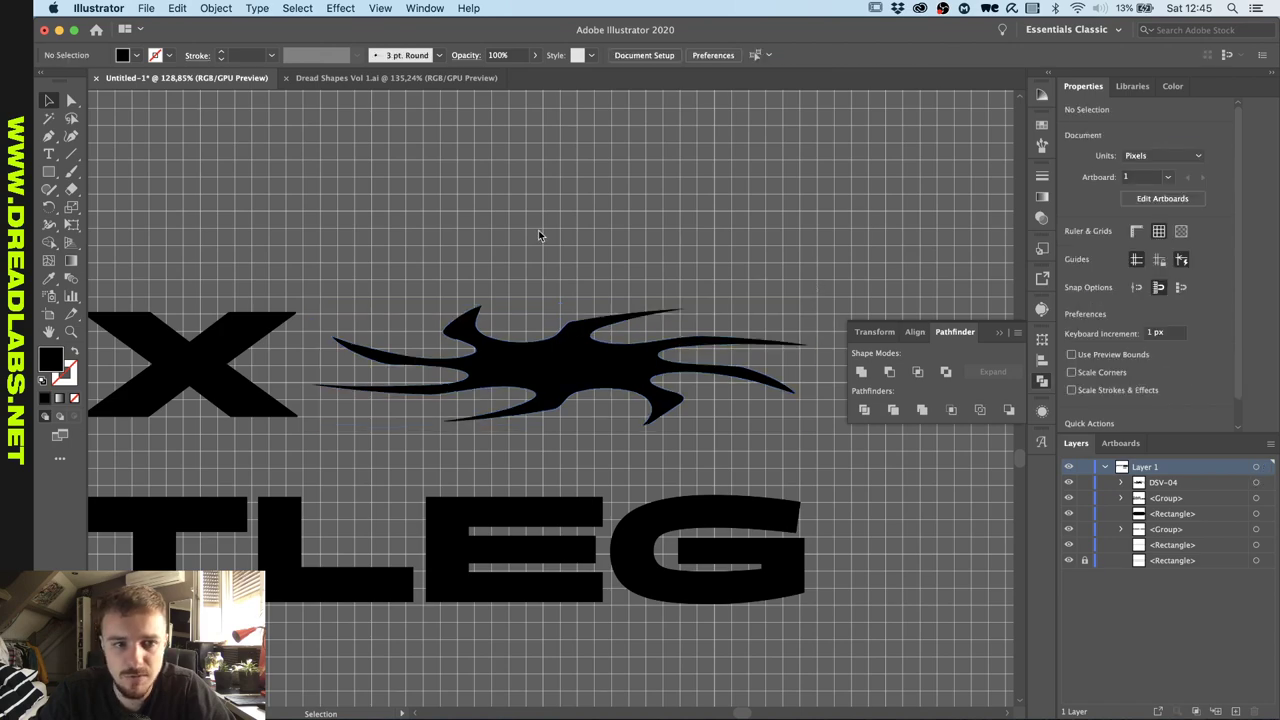
Group the stretched sun with the YULIX BOOTLEG lettering.
scroll(540, 234, down, 5)
drag(468, 367, 443, 387)
scroll(443, 387, up, 3)
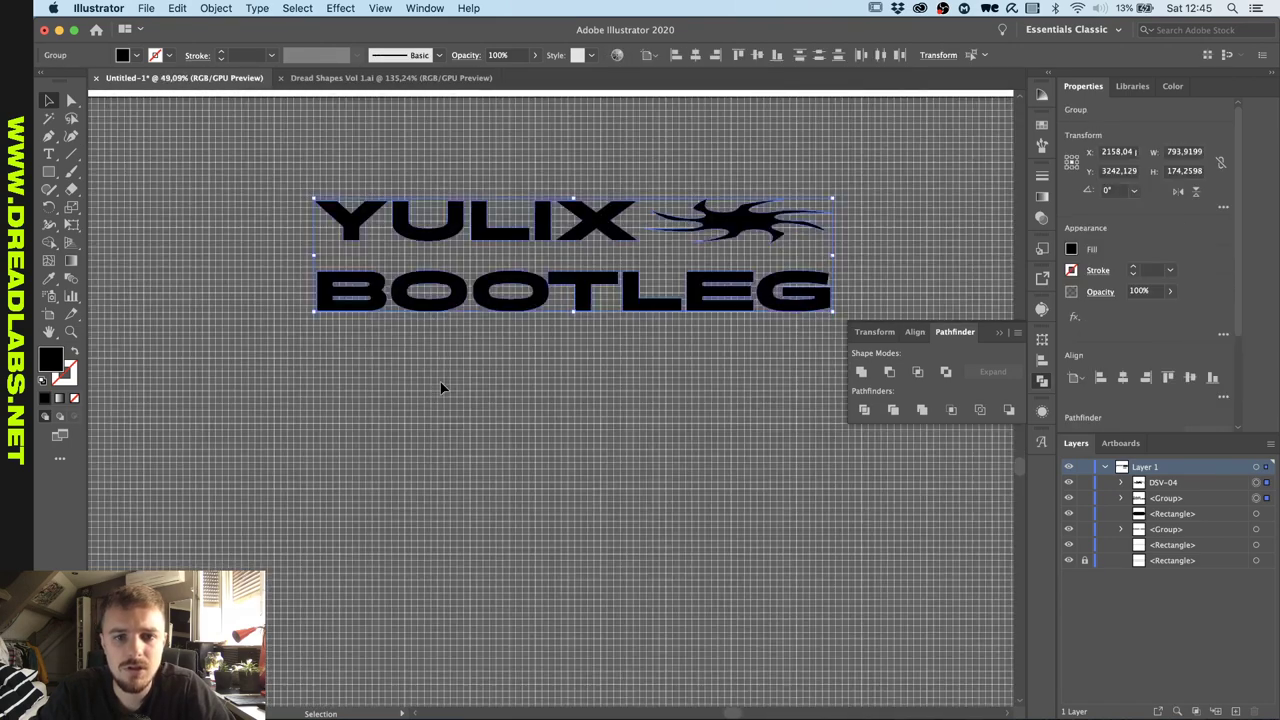
scroll(442, 388, down, 3)
key(v)
scroll(440, 381, down, 3)
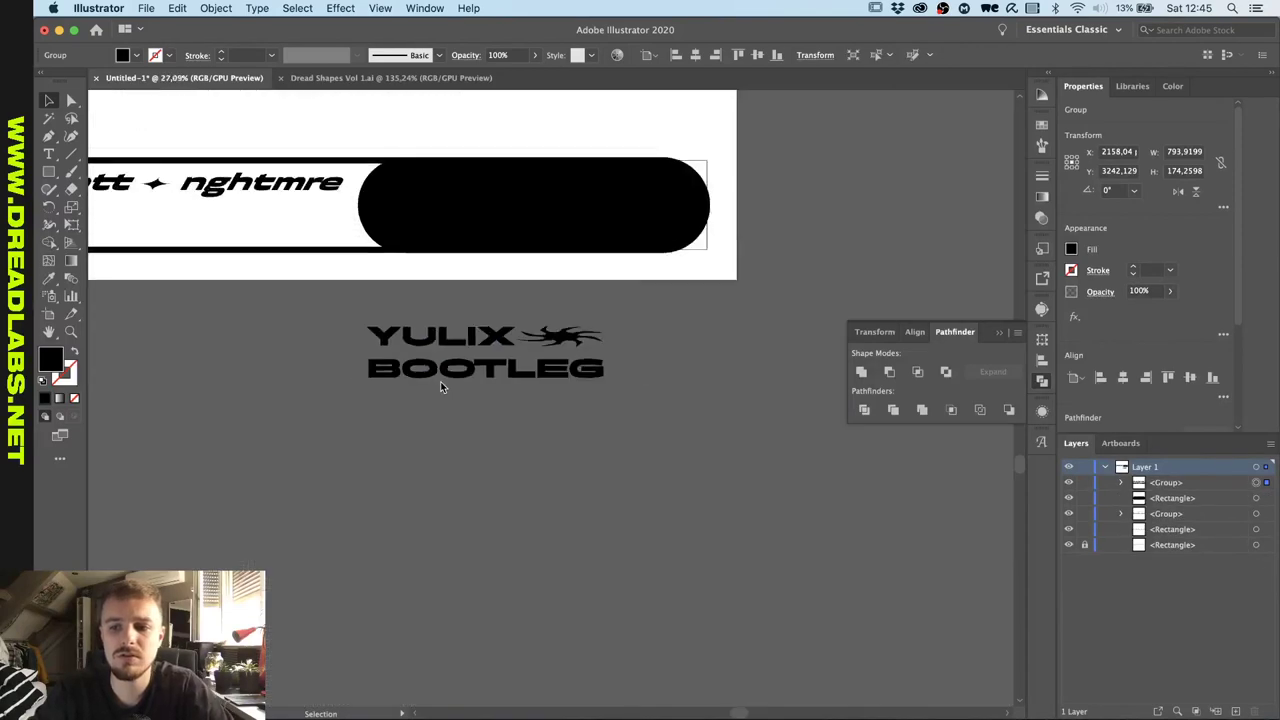
Centre the lettering group horizontally and vertically on the black pill.
shift+click(450, 358)
click(450, 358)
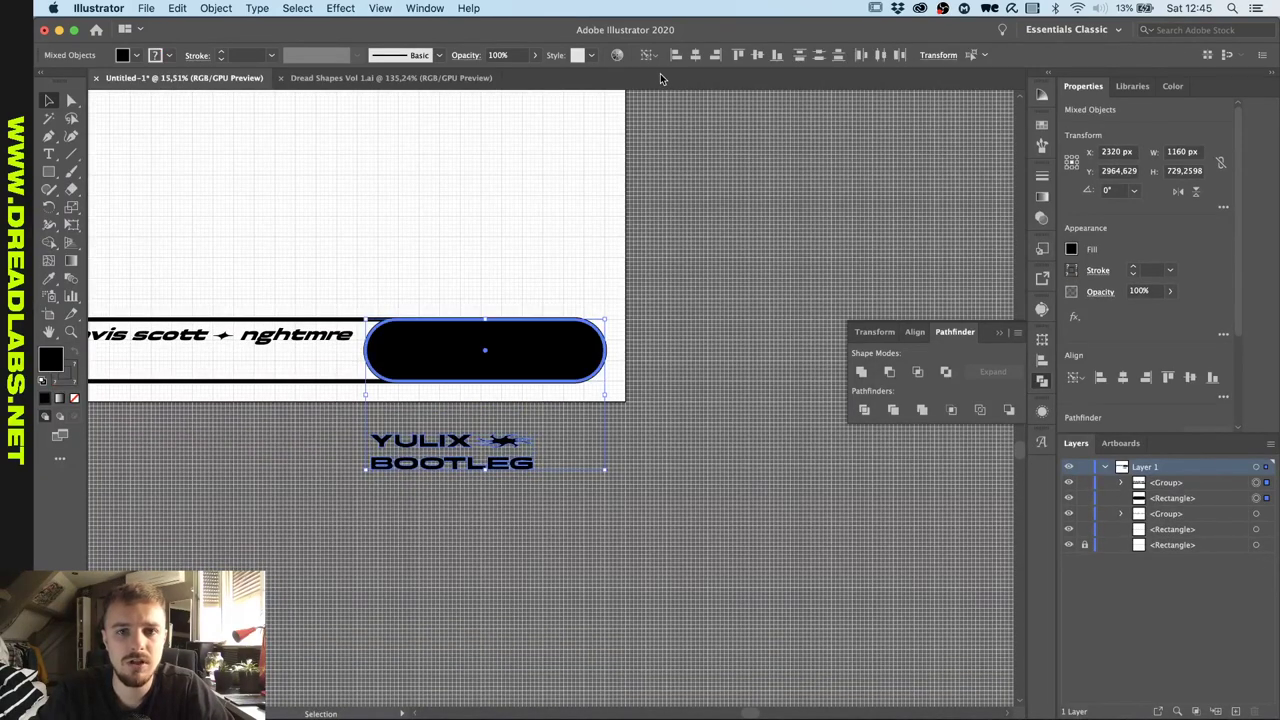
click(695, 55)
click(757, 55)
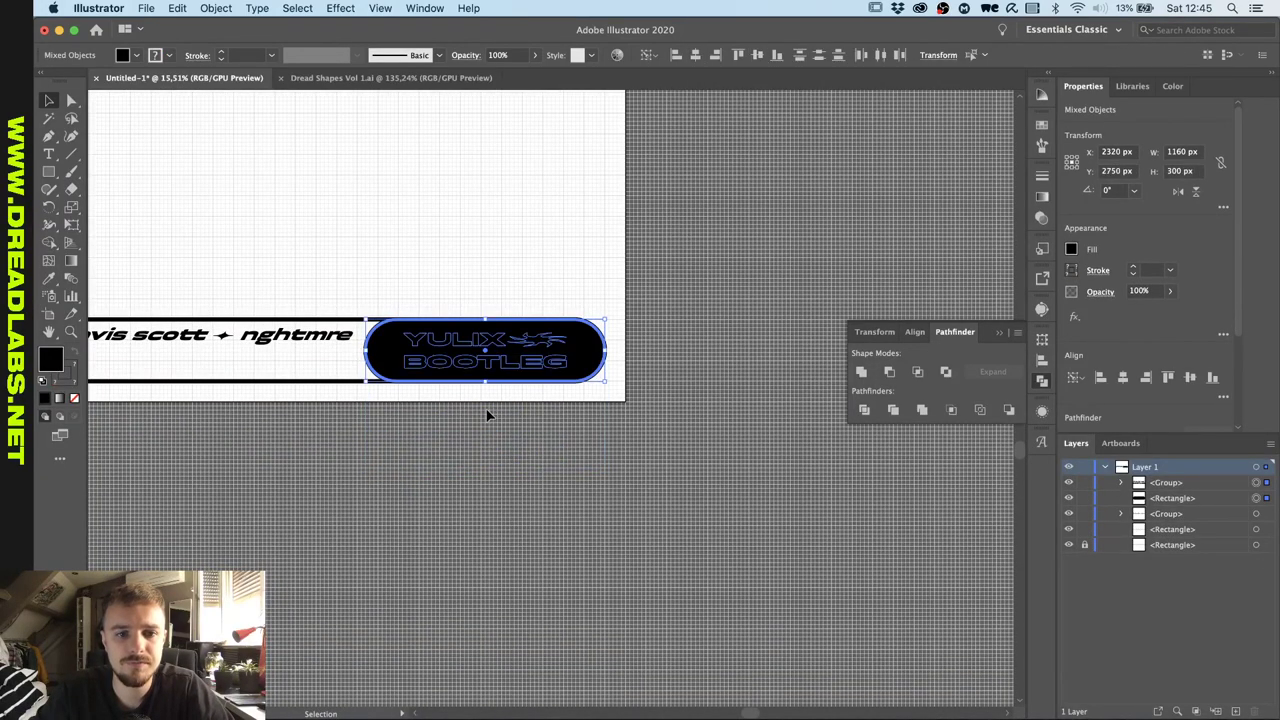
click(487, 415)
Recolour the YULIX BOOTLEG group with the white sampled from the artboard background.
scroll(488, 415, up, 3)
click(446, 344)
scroll(445, 341, up, 2)
key(i)
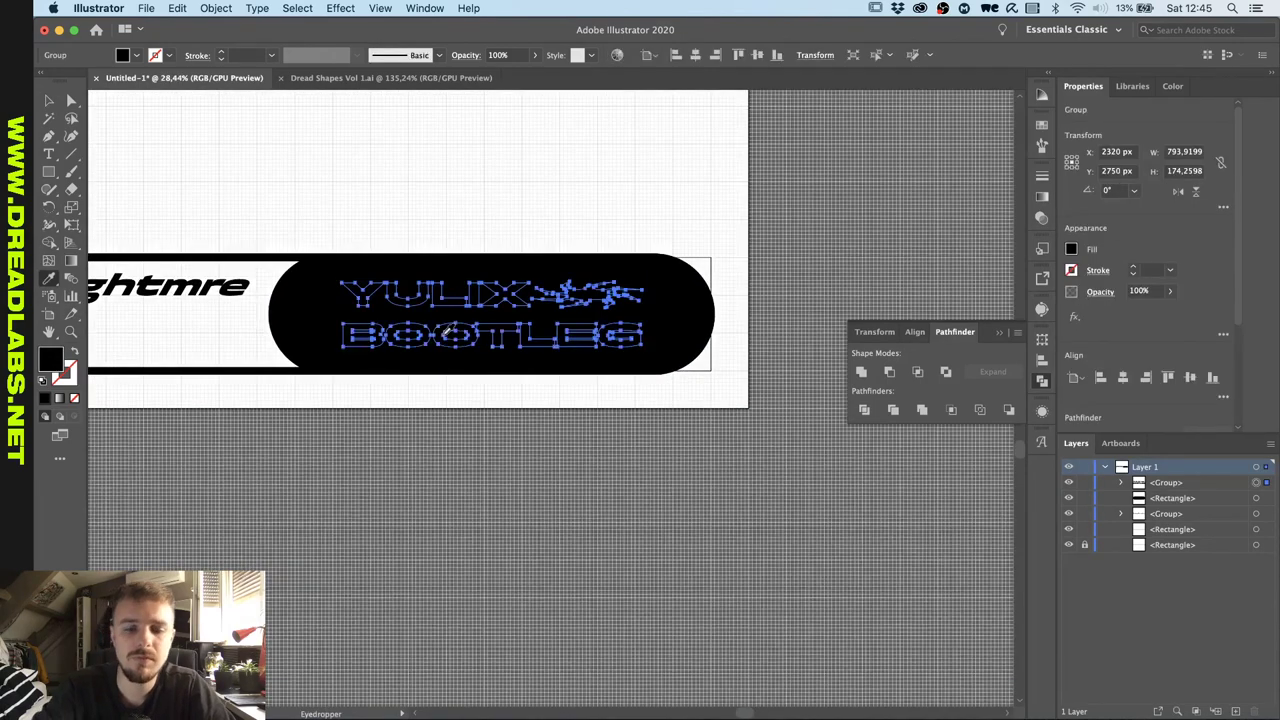
click(433, 221)
key(v)
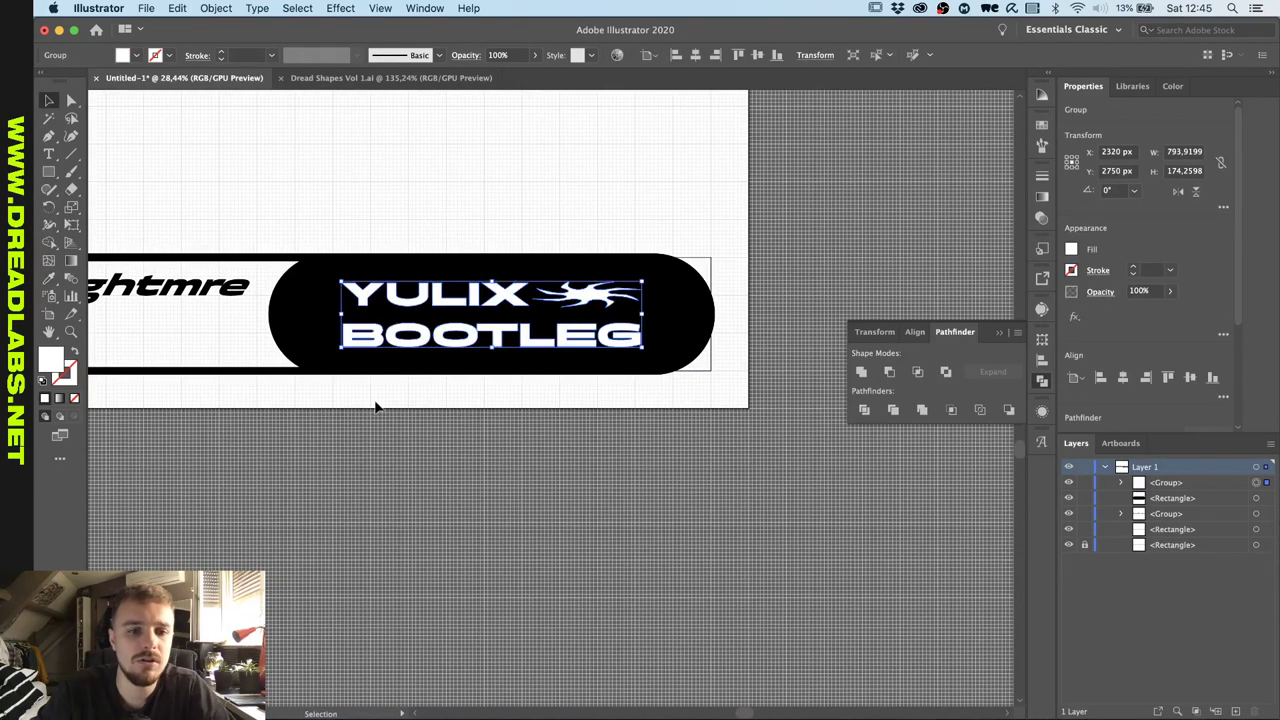
click(375, 404)
Examine the white lettering on the black pill and the free space beneath the artist names.
scroll(376, 405, up, 3)
scroll(376, 405, right, 3)
scroll(378, 405, up, 2)
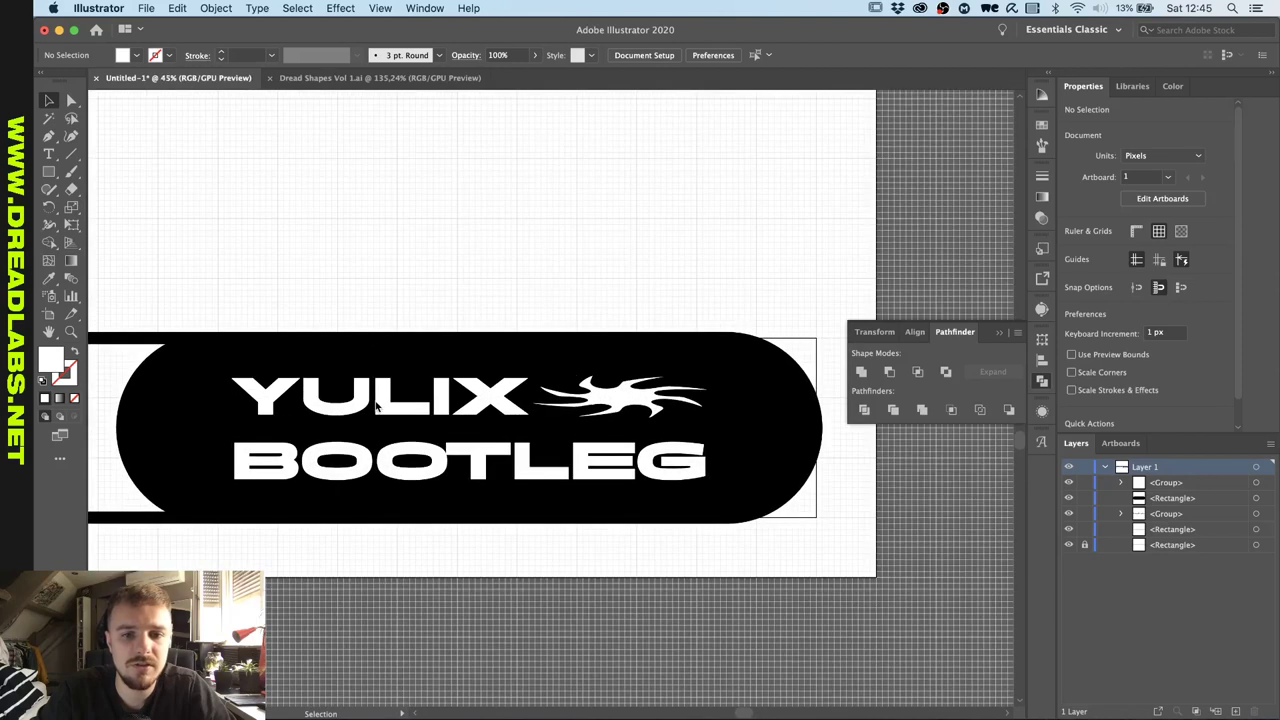
scroll(510, 557, down, 2)
scroll(510, 557, left, 5)
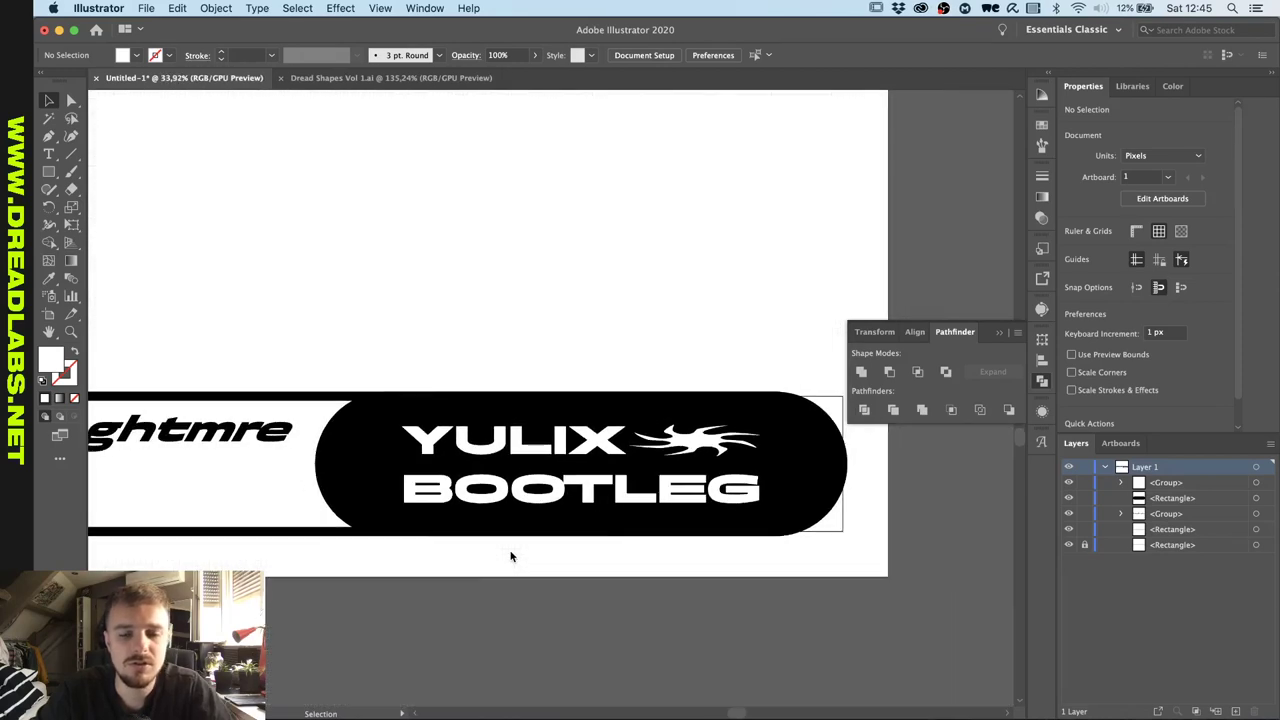
scroll(498, 565, down, 3)
scroll(498, 565, left, 4)
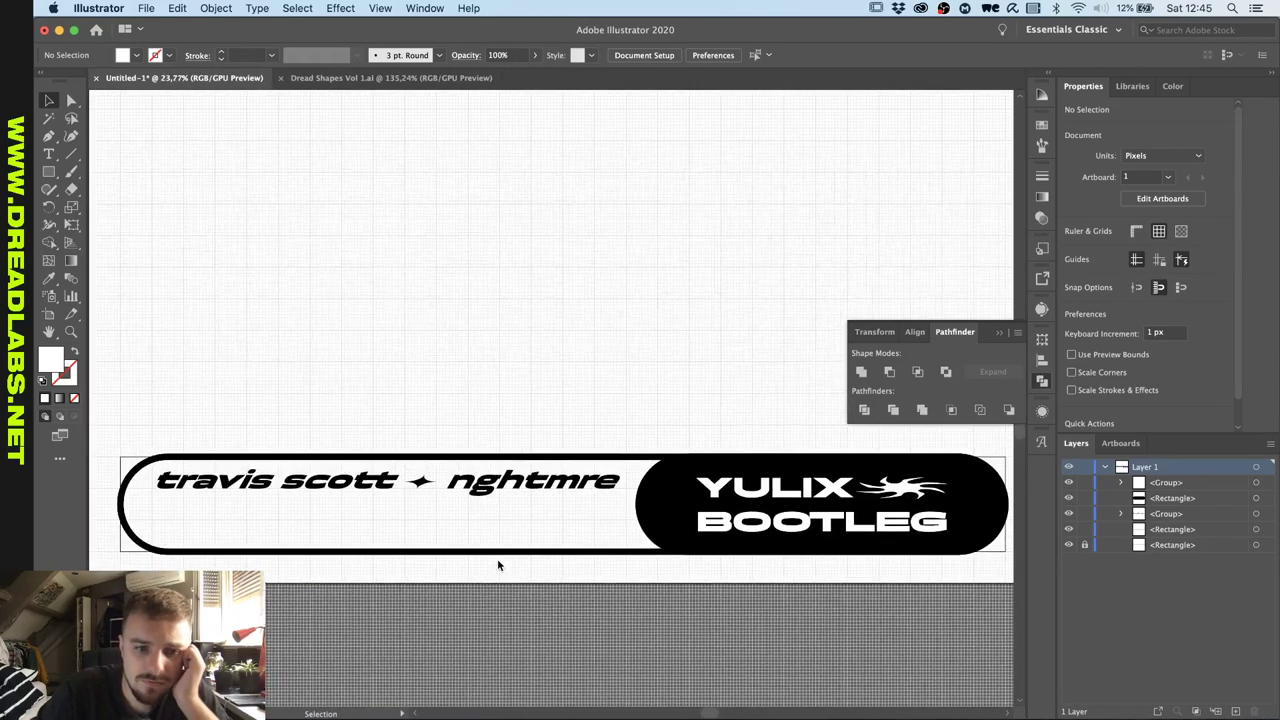
scroll(497, 565, down, 3)
scroll(497, 566, up, 3)
key(p)
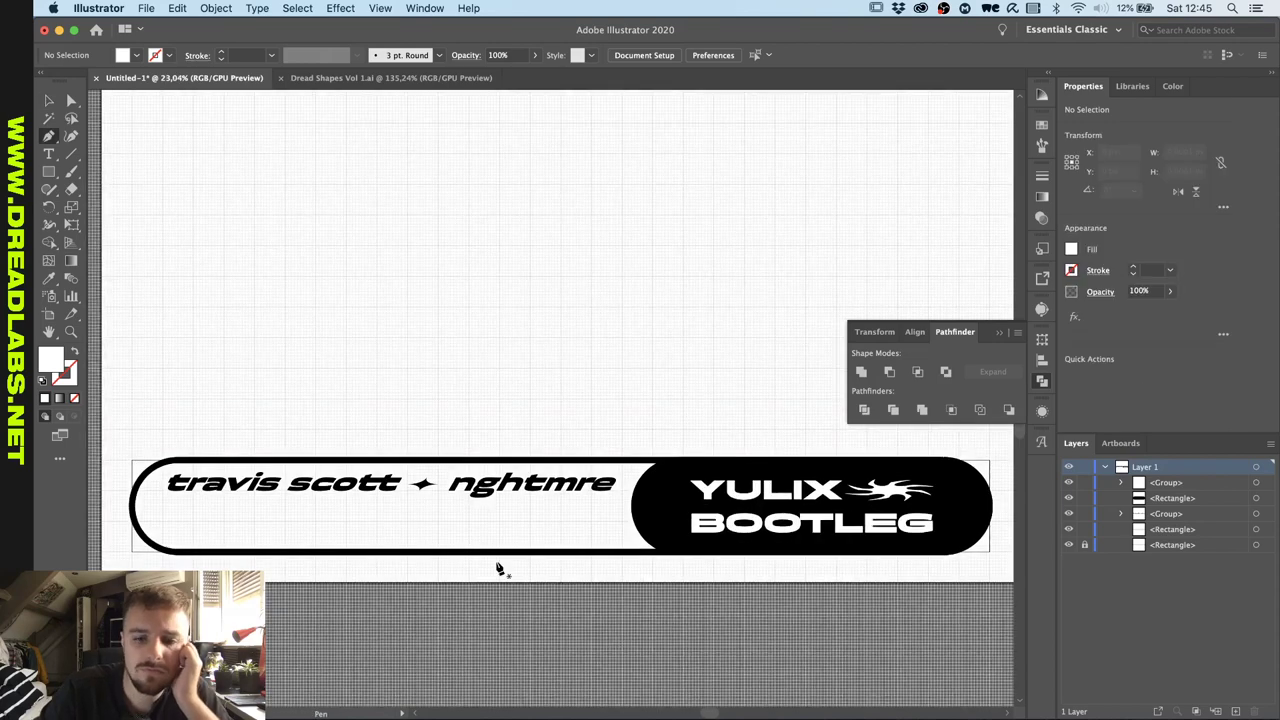
scroll(378, 508, up, 2)
scroll(378, 508, down, 1)
scroll(378, 508, left, 2)
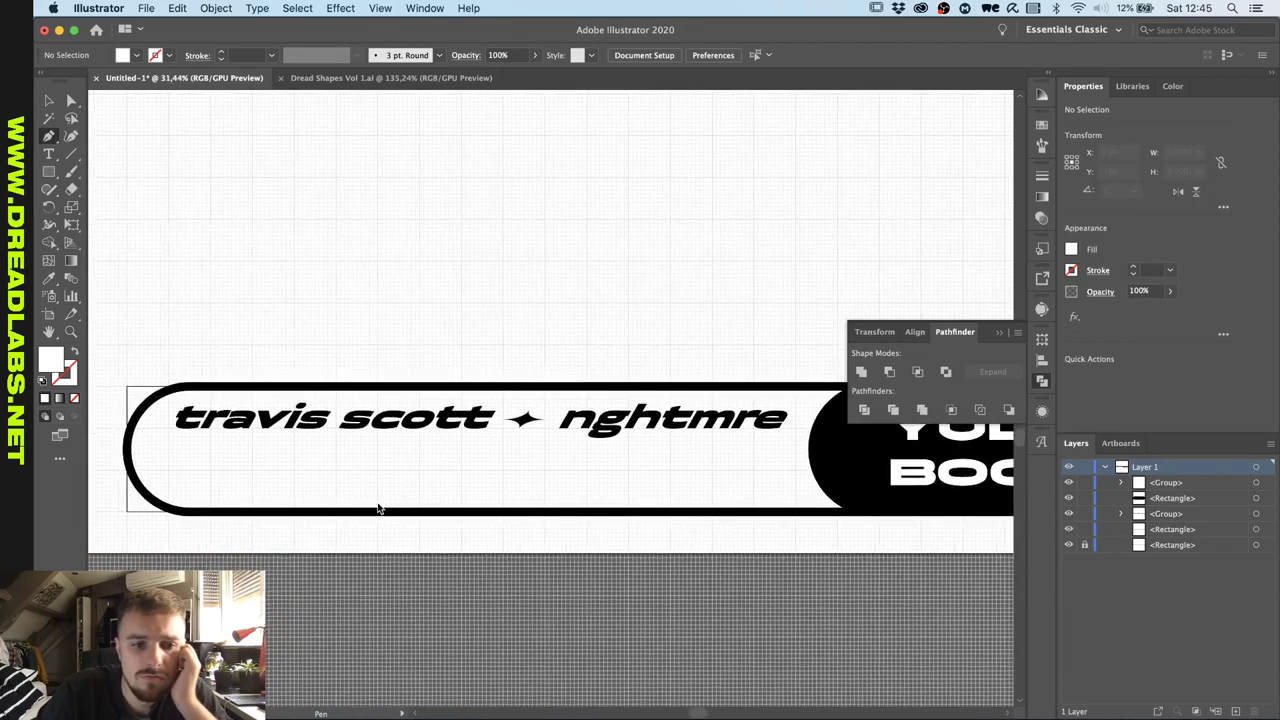
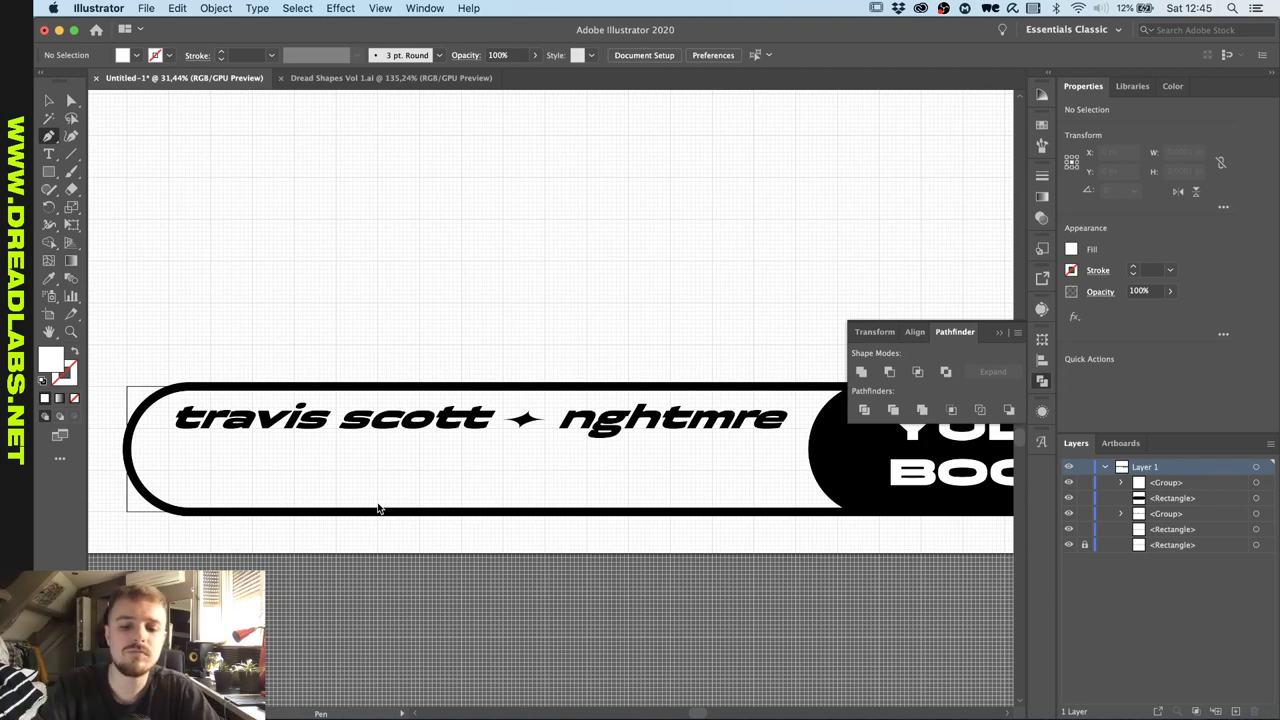
scroll(221, 479, up, 3)
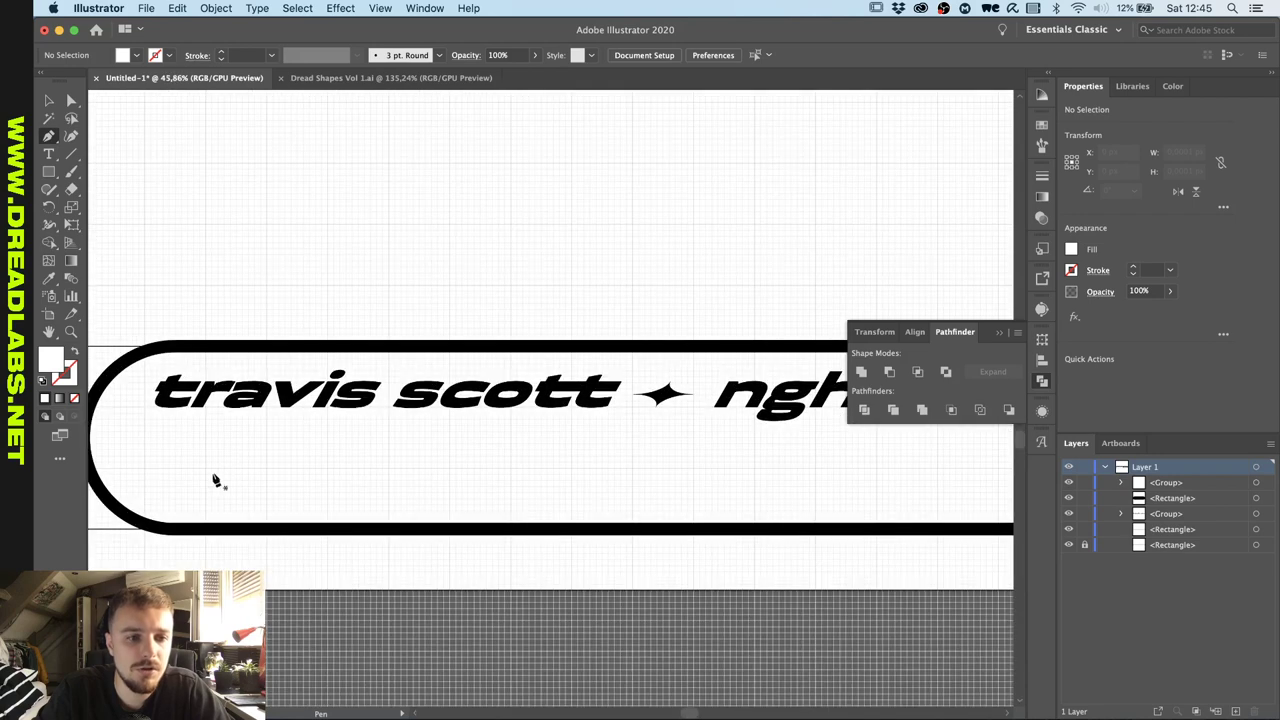
scroll(145, 462, down, 2)
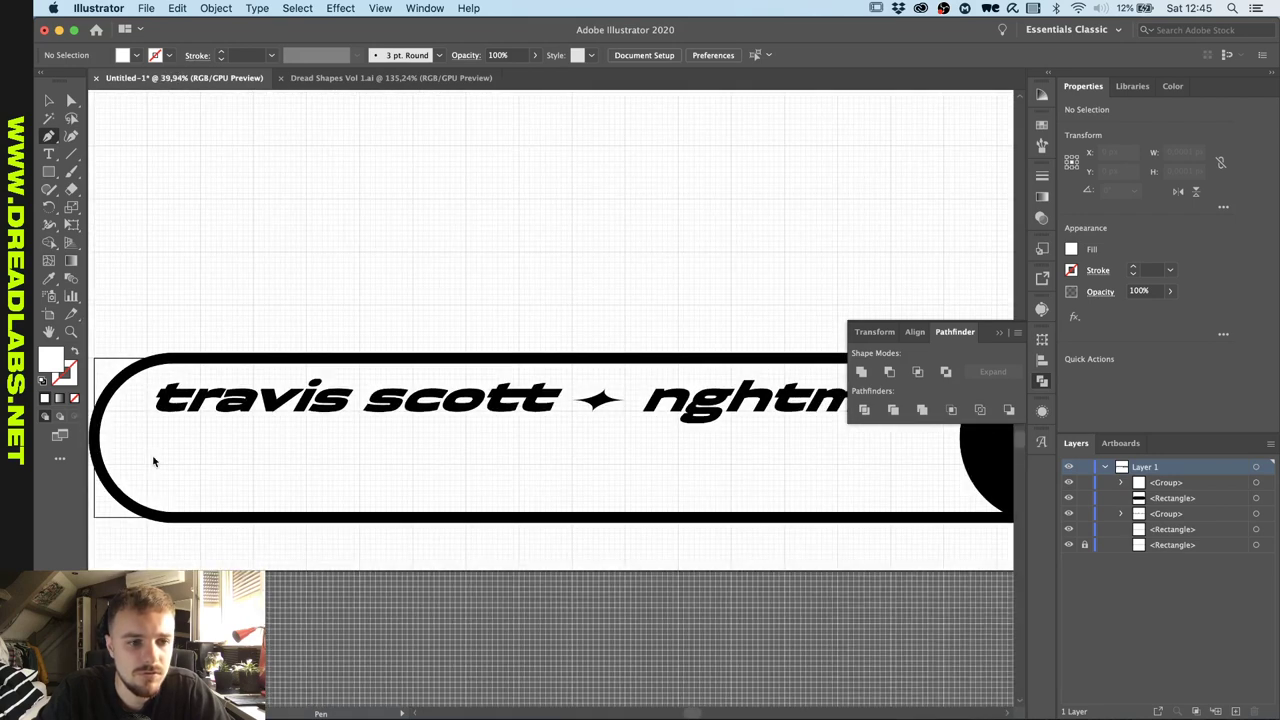
scroll(145, 460, up, 3)
scroll(139, 450, down, 4)
Draw a 1720 by 100 px rectangle along the lower part of the outlined pill, with no fill and a black 1 pt stroke.
key(m)
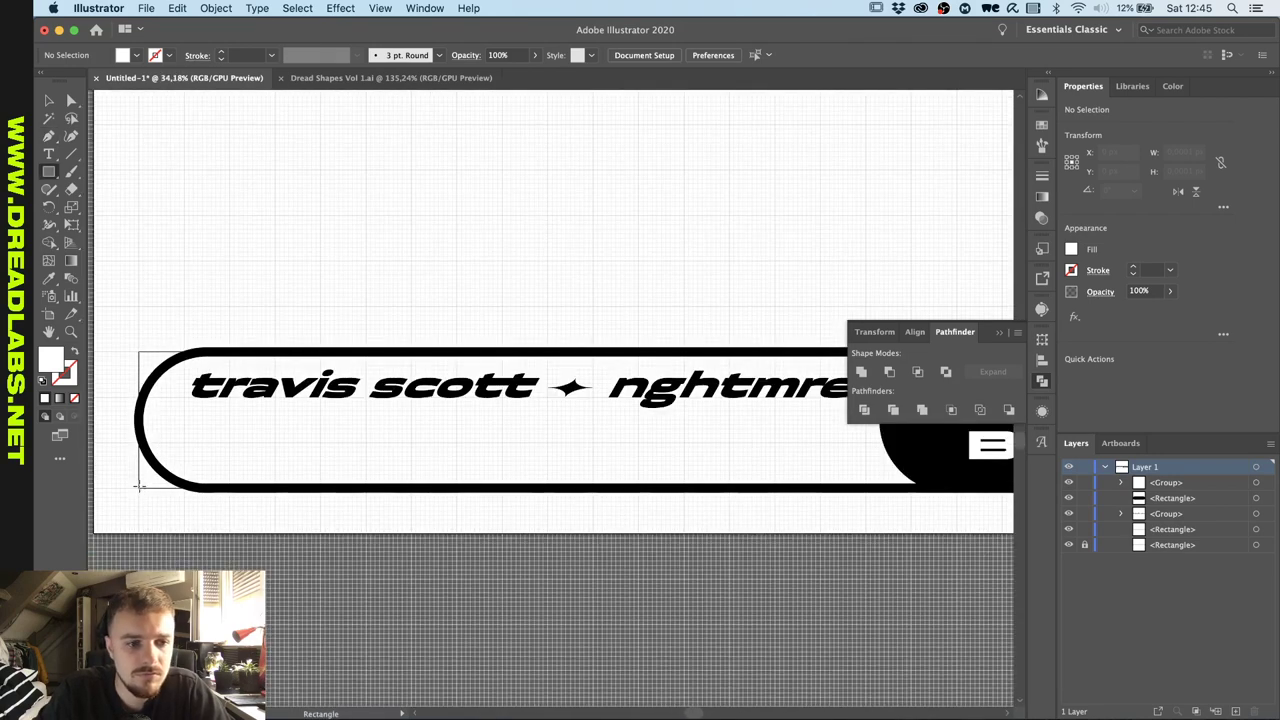
drag(139, 488, 920, 443)
key(v)
key(i)
click(148, 352)
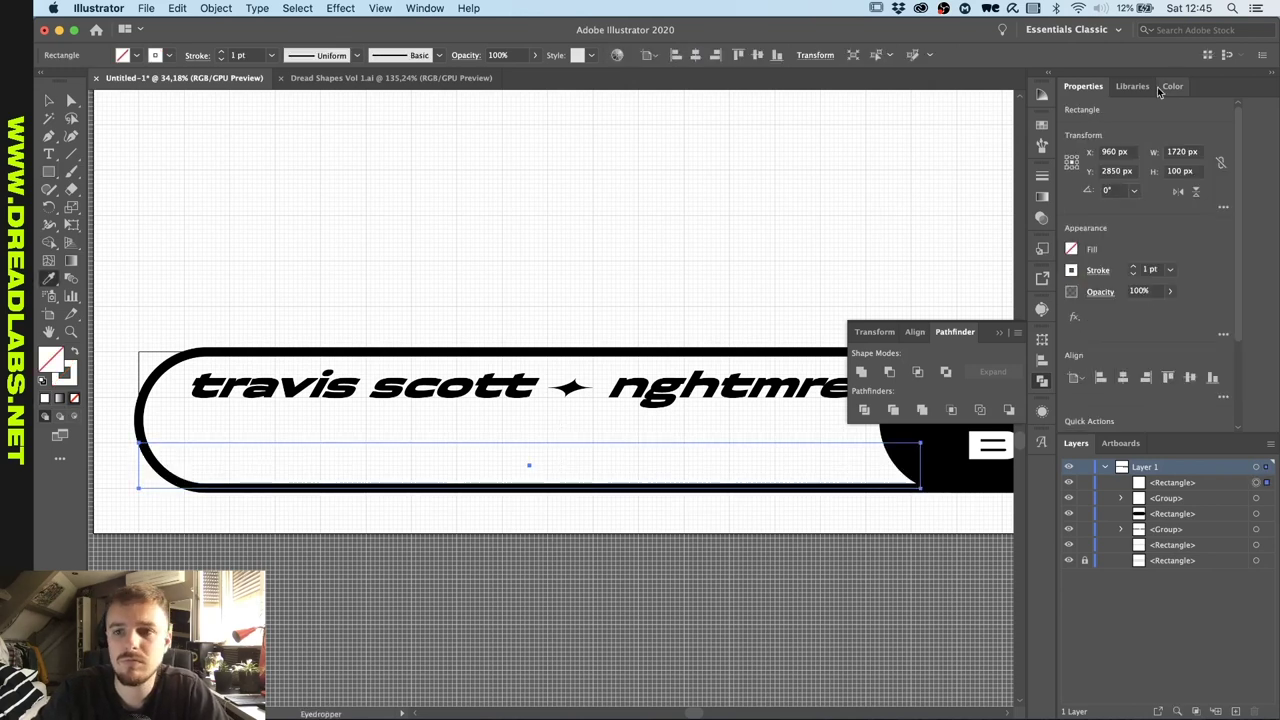
key(x)
key(v)
click(571, 611)
scroll(487, 566, down, 2)
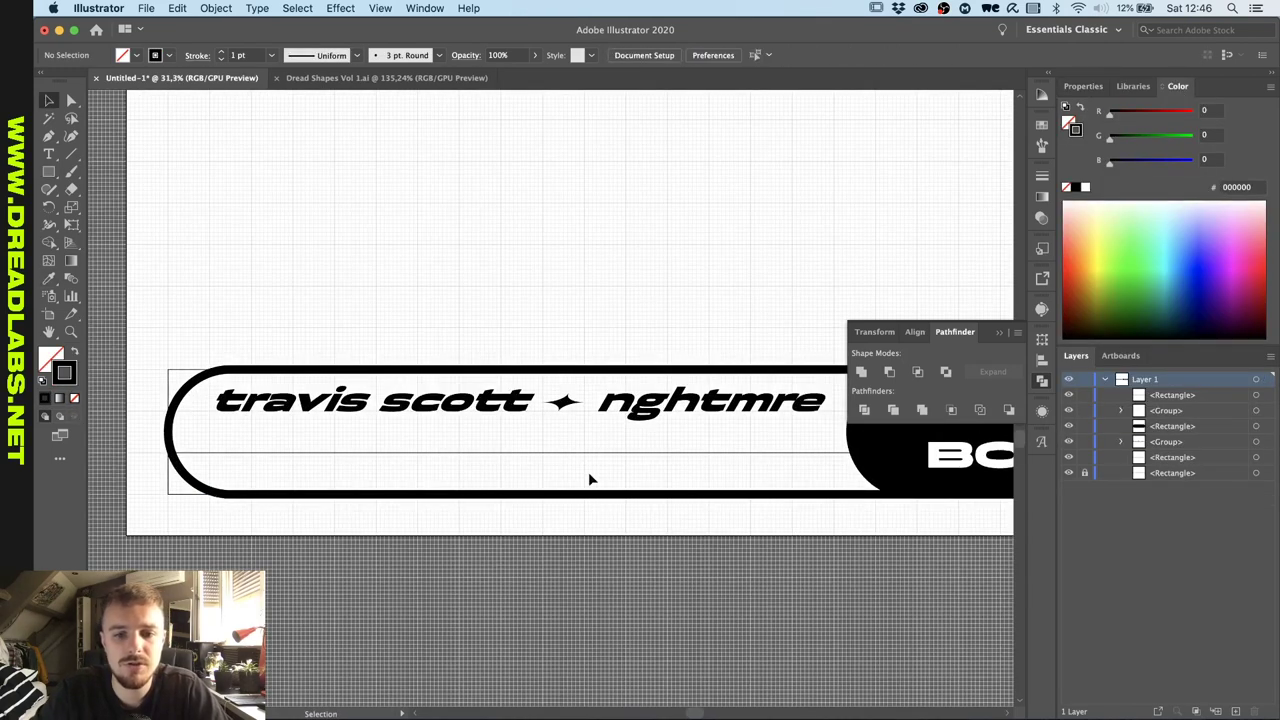
Nudge the artist names group down to roughly midway between the pill's upper border and the thin dividing line.
scroll(600, 448, down, 1)
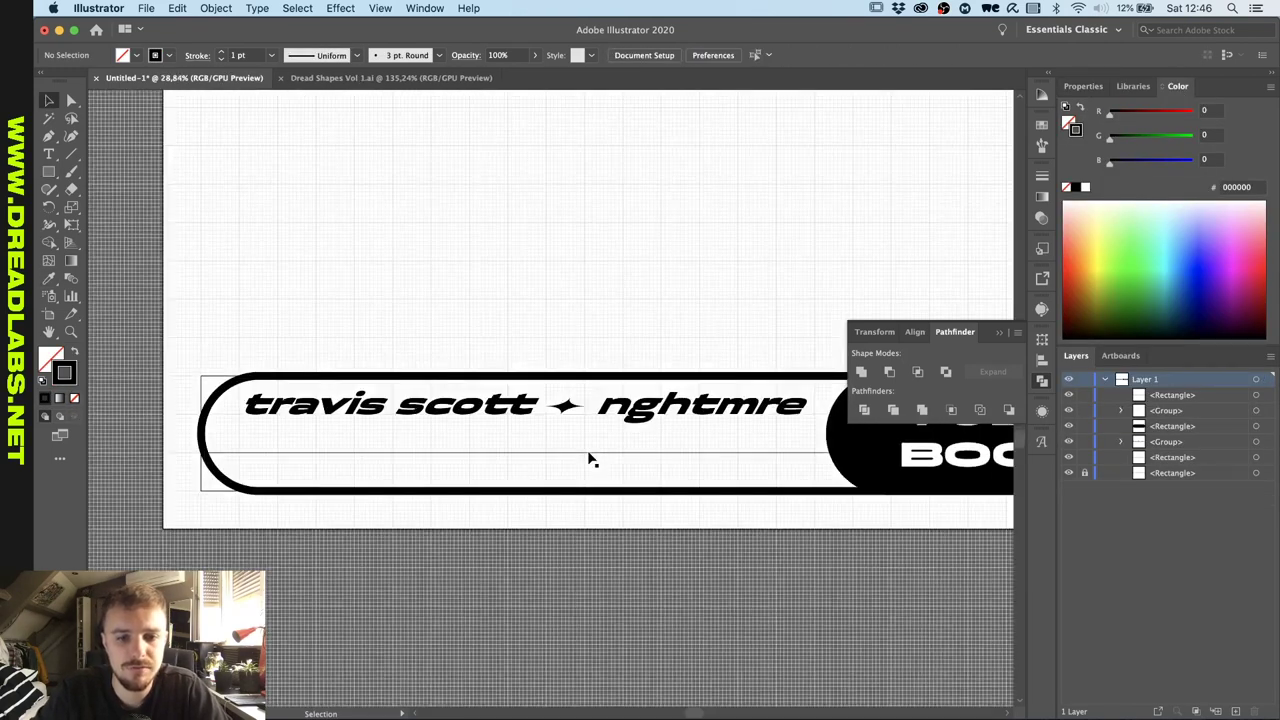
scroll(545, 466, up, 3)
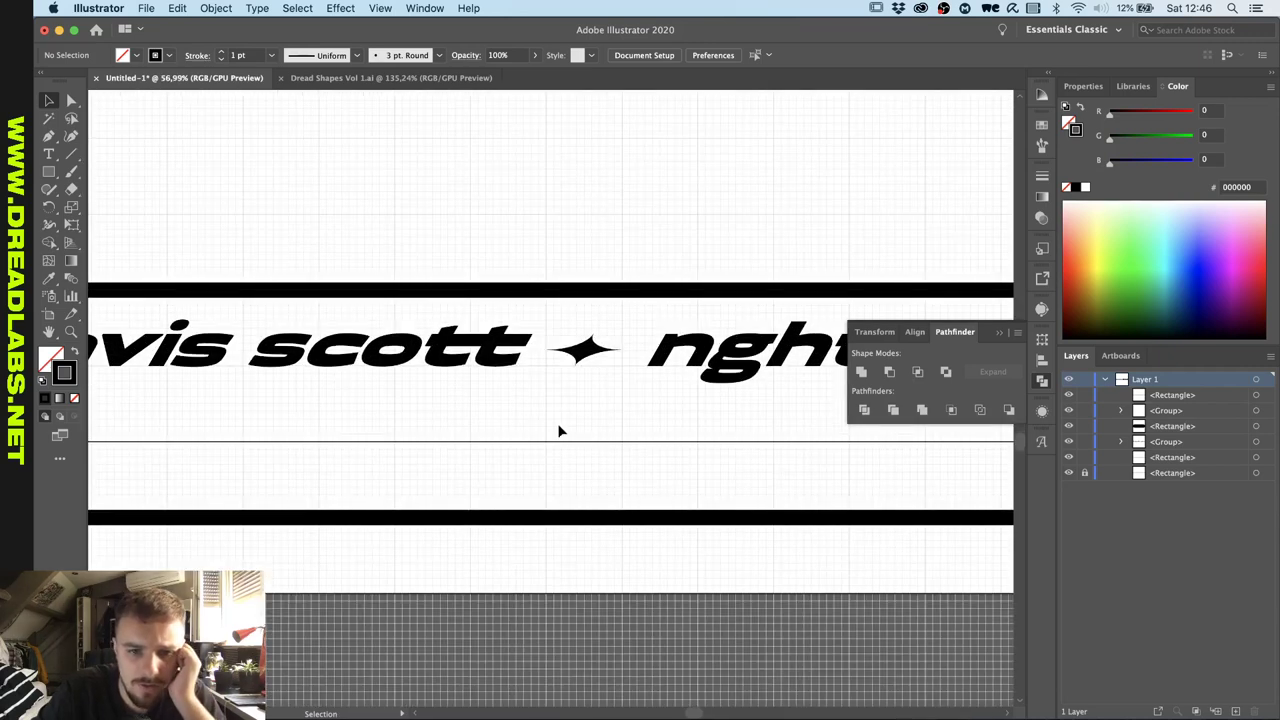
scroll(703, 365, down, 4)
click(439, 400)
key(shift+Down)
key(shift+Down)
key(shift+Down)
key(shift+Down)
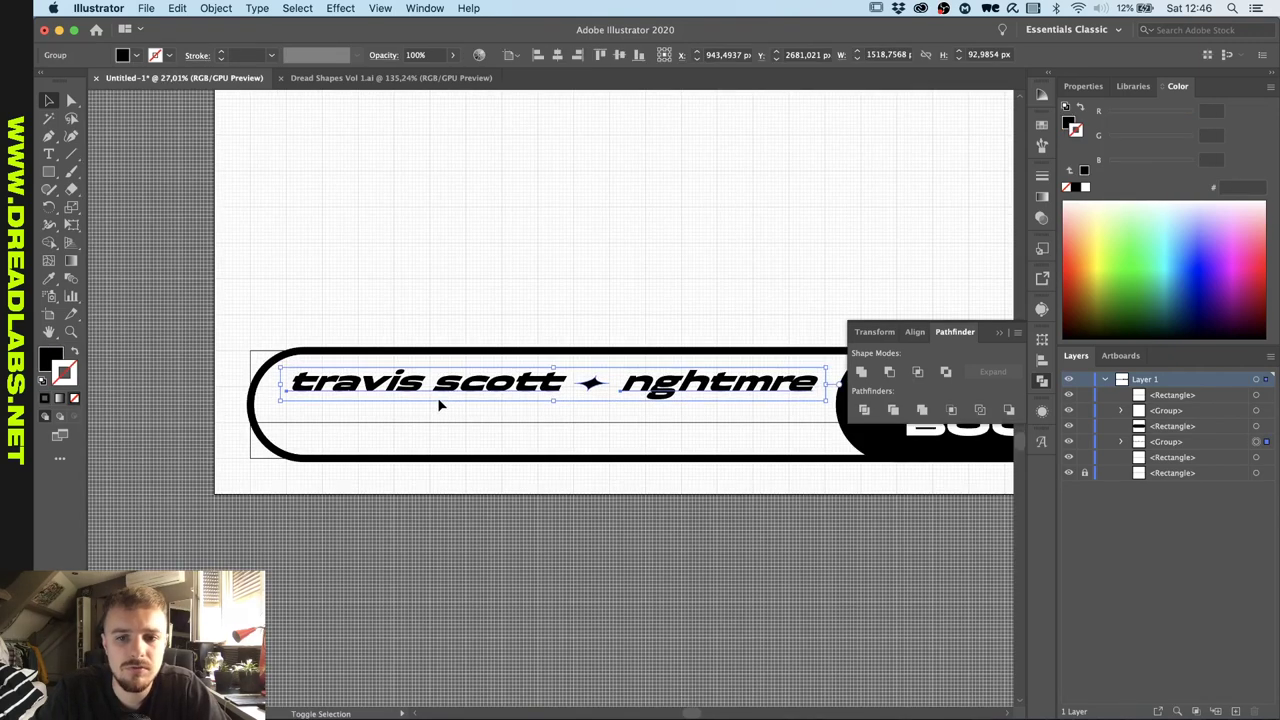
click(449, 445)
Add a text line beneath the artist names in the Code 128 barcode font, reading "dreadlabs".
scroll(449, 445, down, 4)
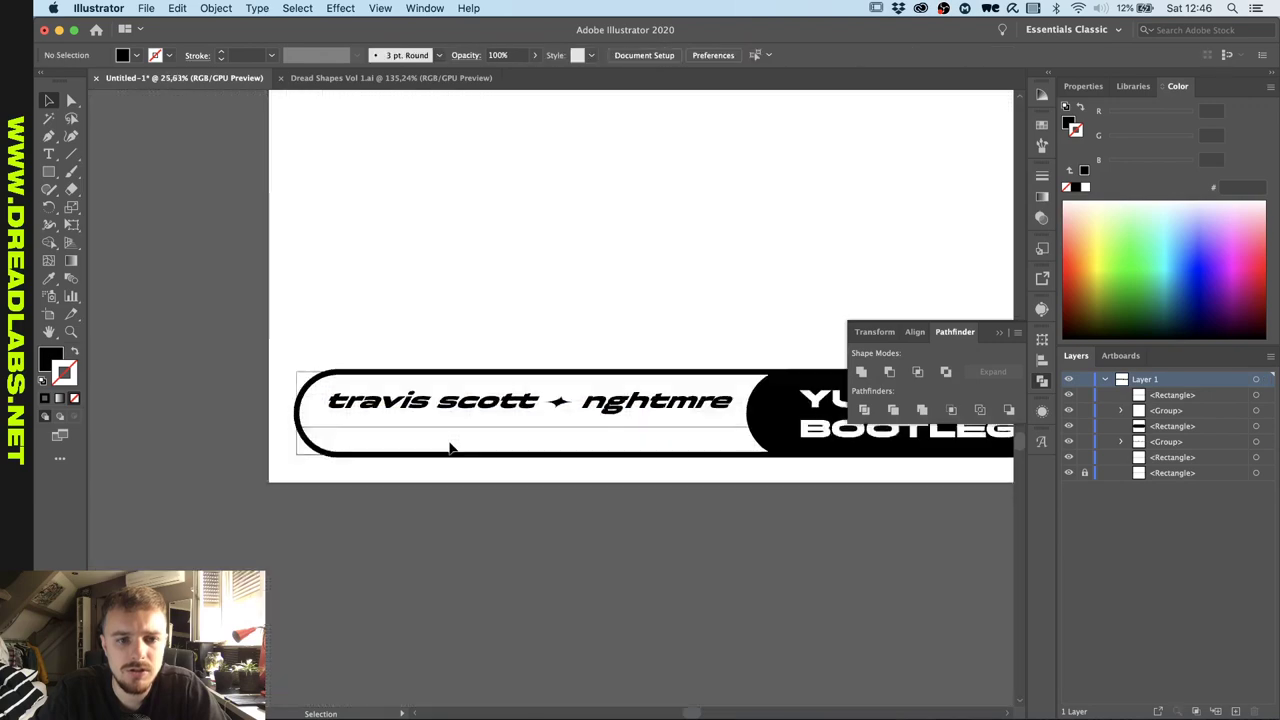
scroll(449, 445, up, 2)
scroll(450, 446, up, 3)
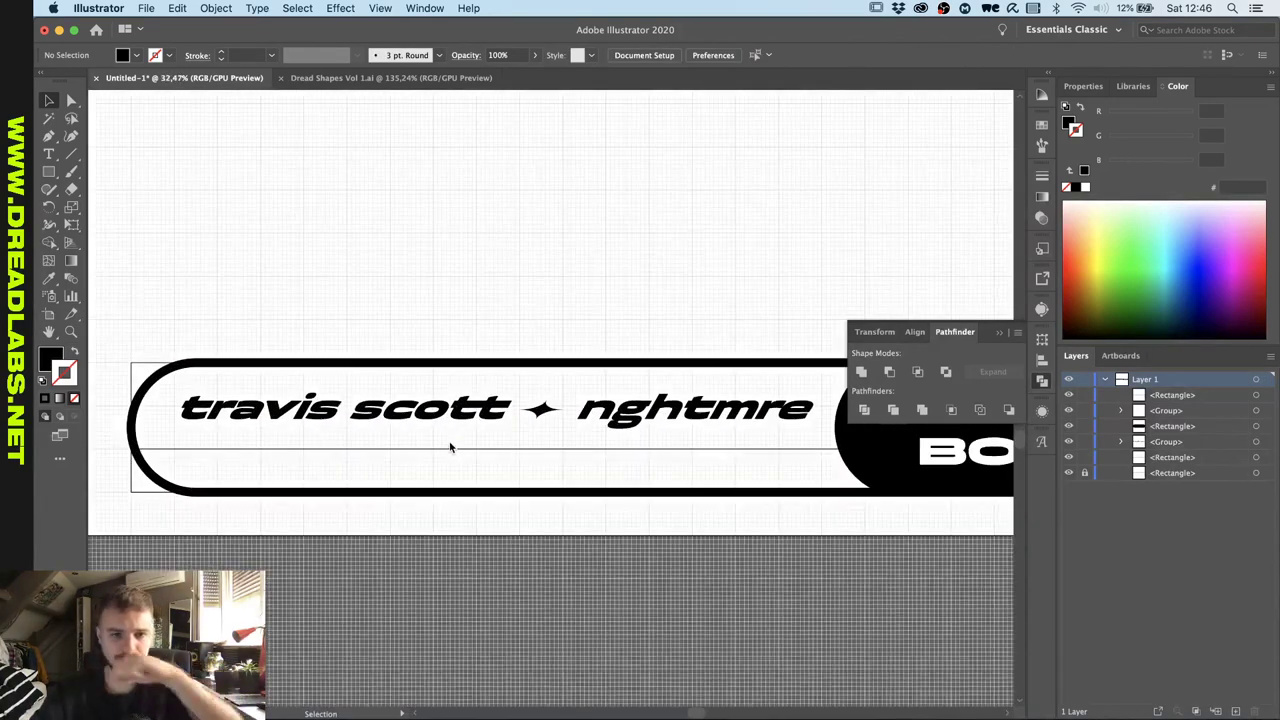
key(t)
scroll(252, 446, up, 1)
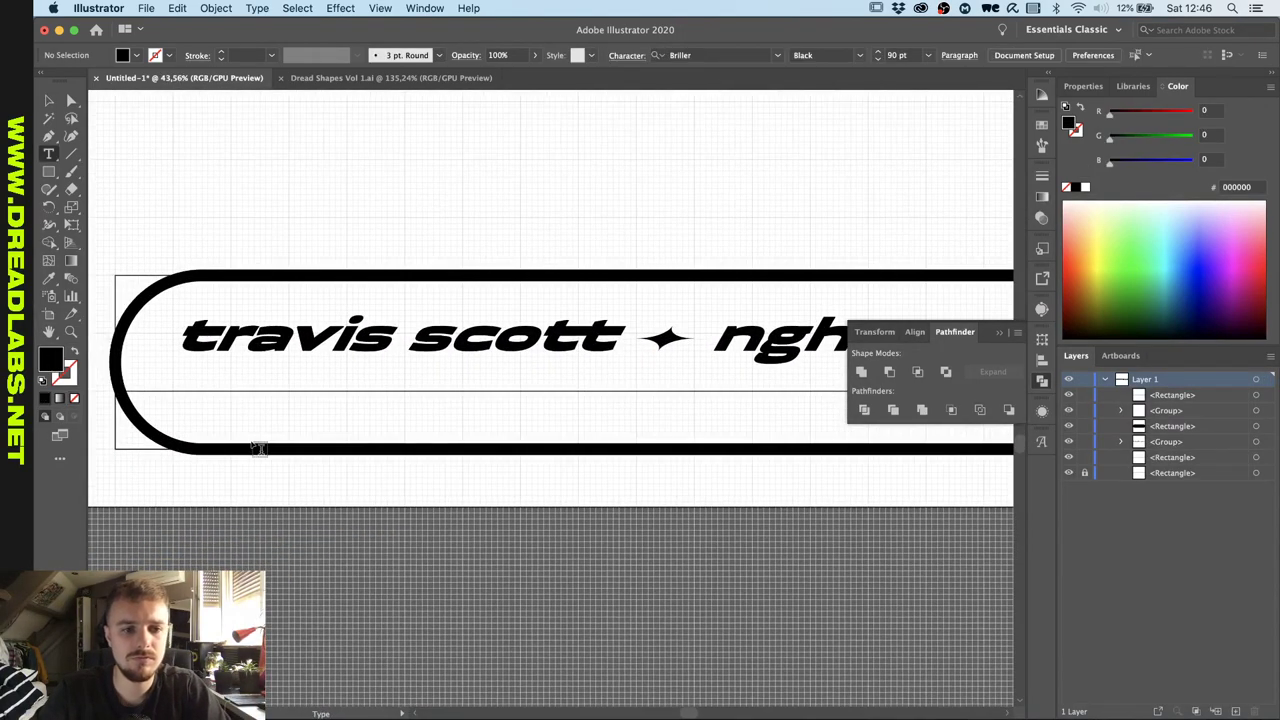
click(262, 426)
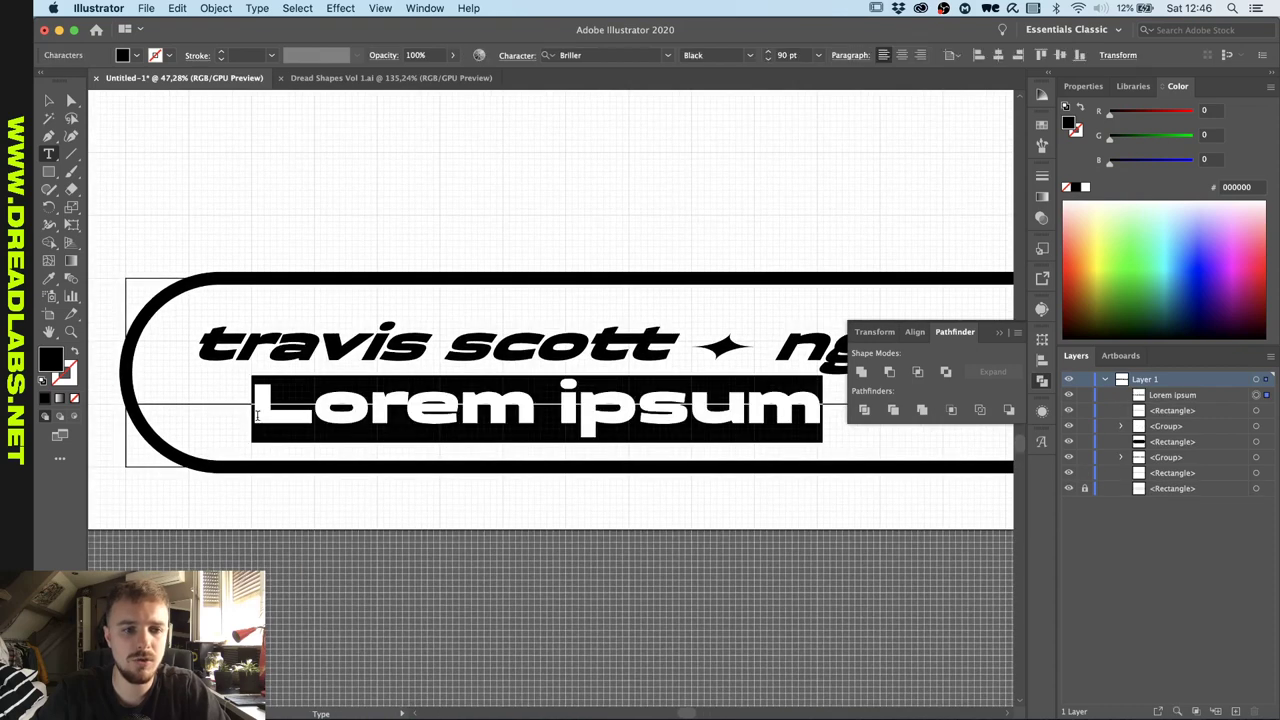
click(628, 56)
text(code)
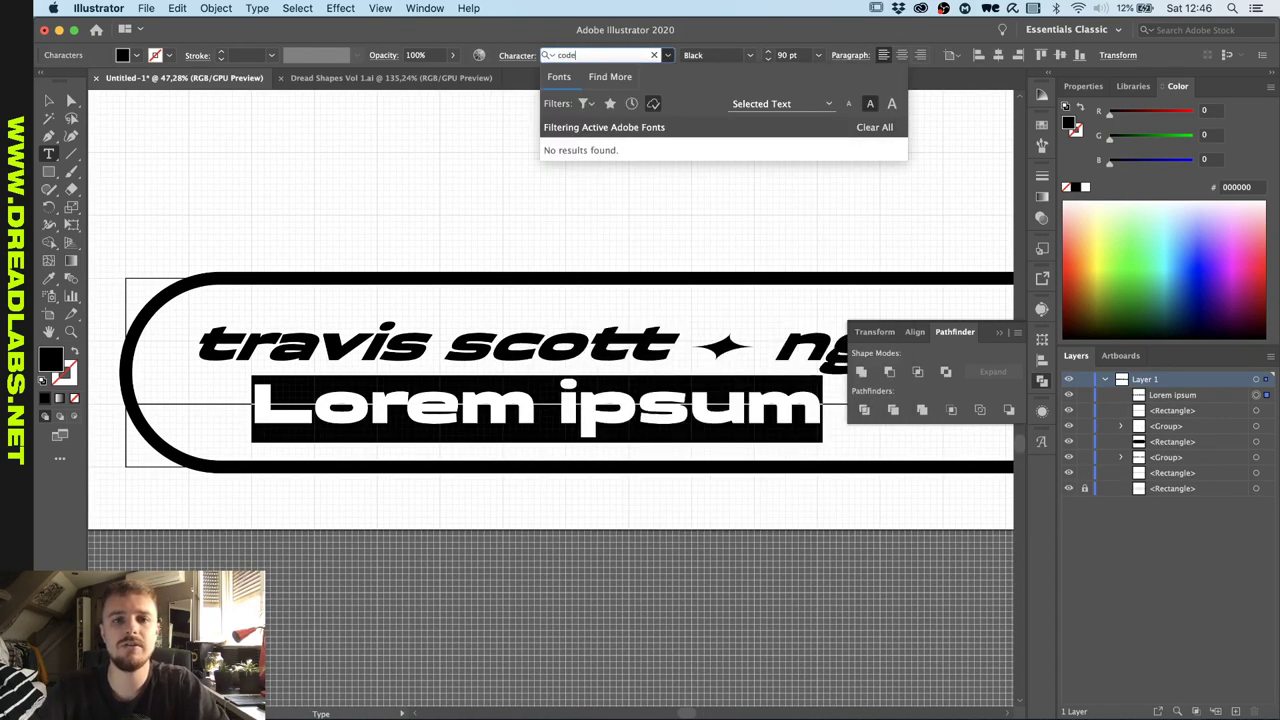
click(652, 105)
click(550, 130)
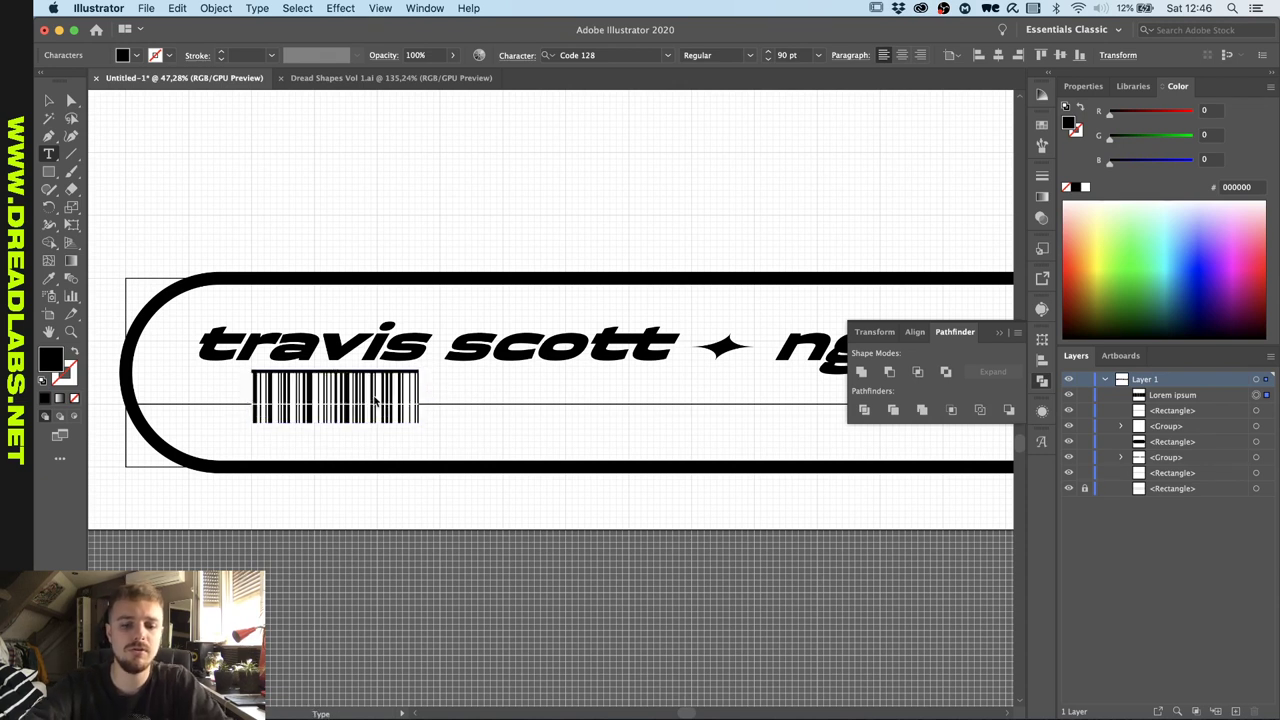
text(dreadlabs)
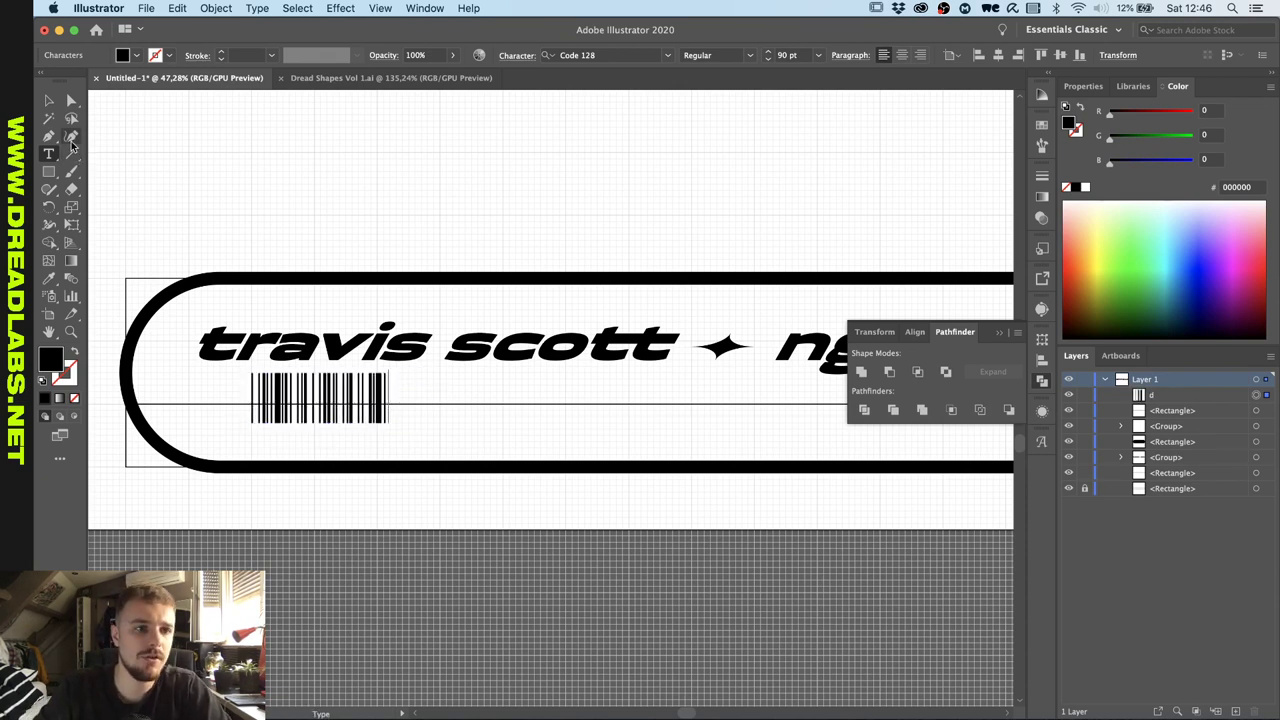
Convert the barcode text to outlines and place it above the pill's upper border.
click(51, 101)
drag(368, 409, 396, 461)
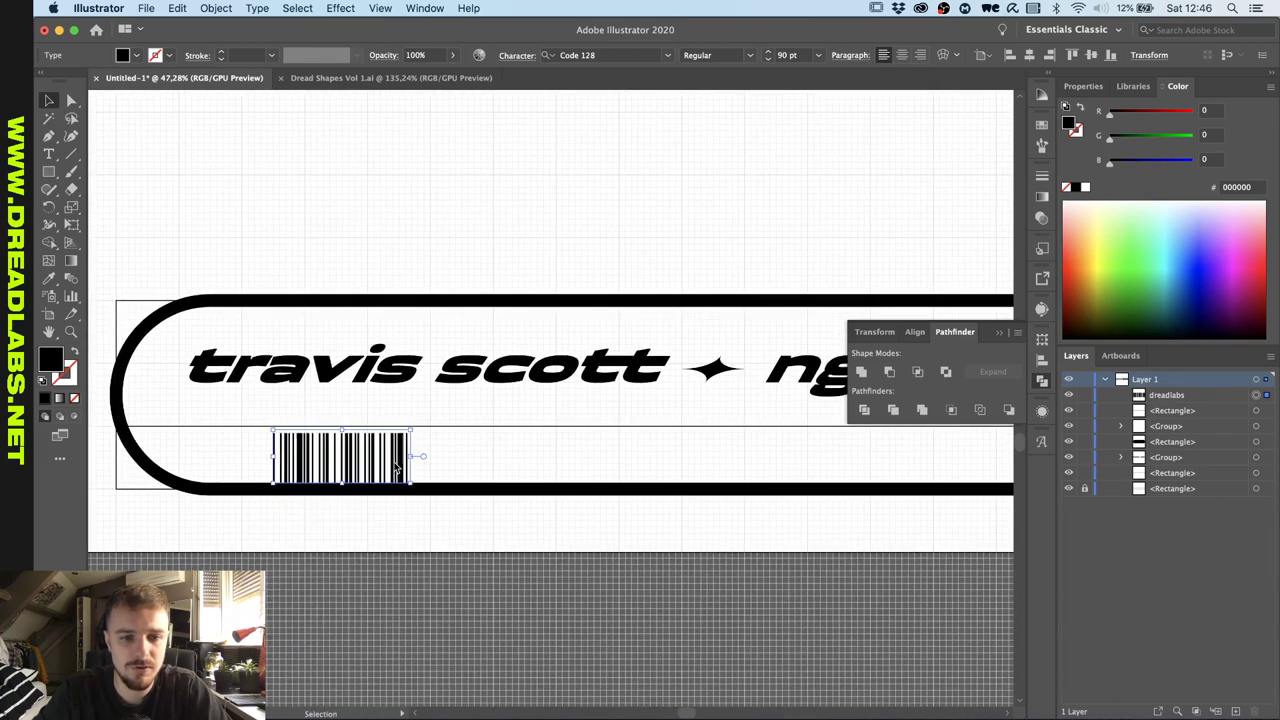
right_click(397, 461)
click(435, 563)
scroll(297, 472, up, 2)
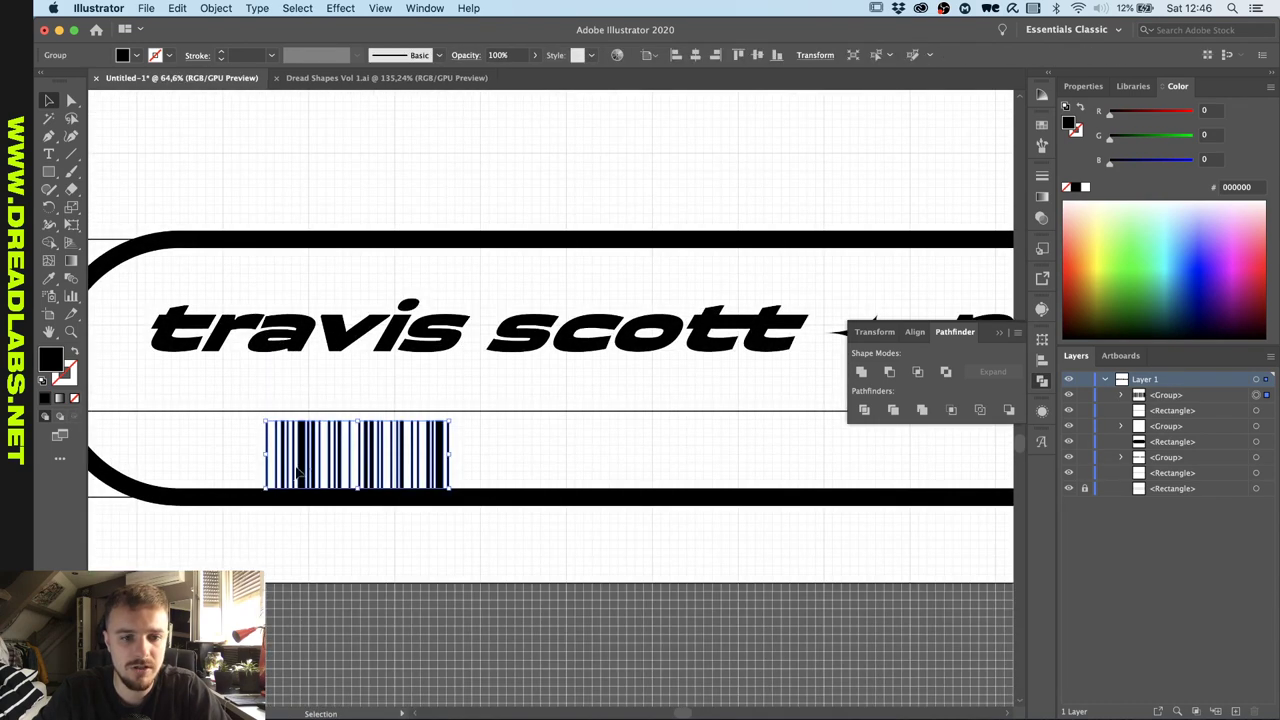
drag(335, 458, 514, 156)
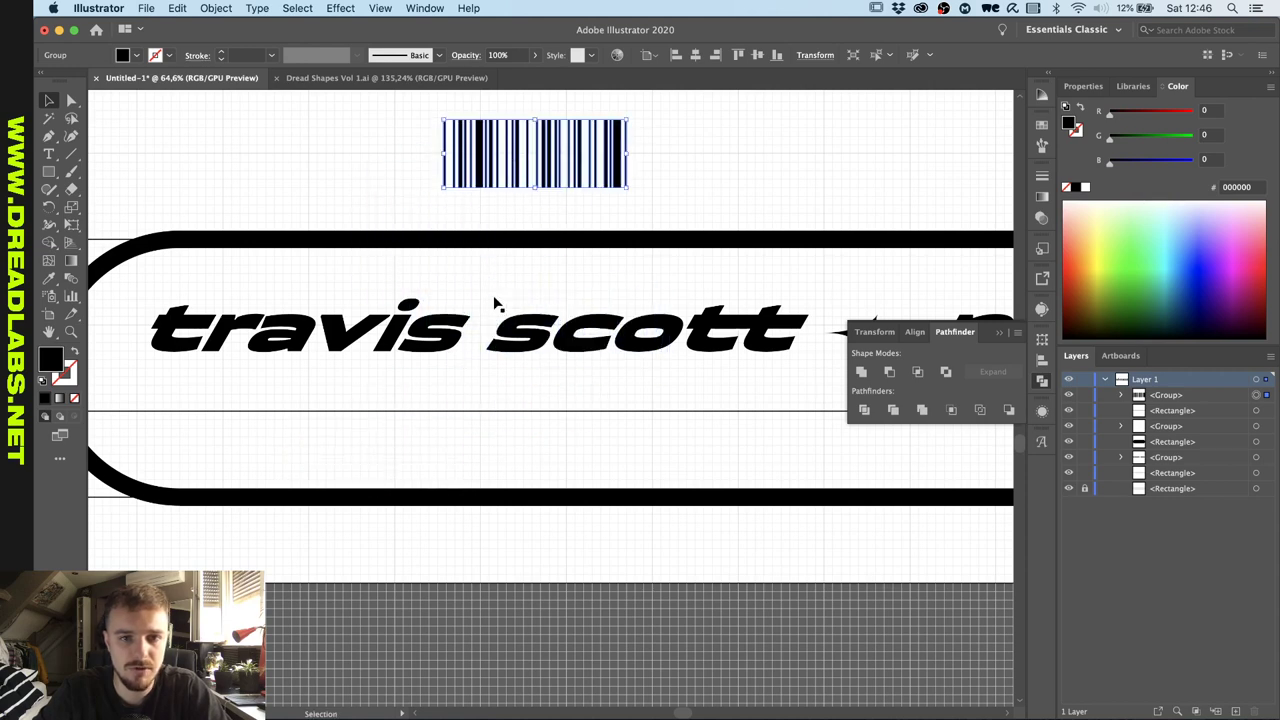
click(491, 217)
scroll(490, 213, down, 2)
key(m)
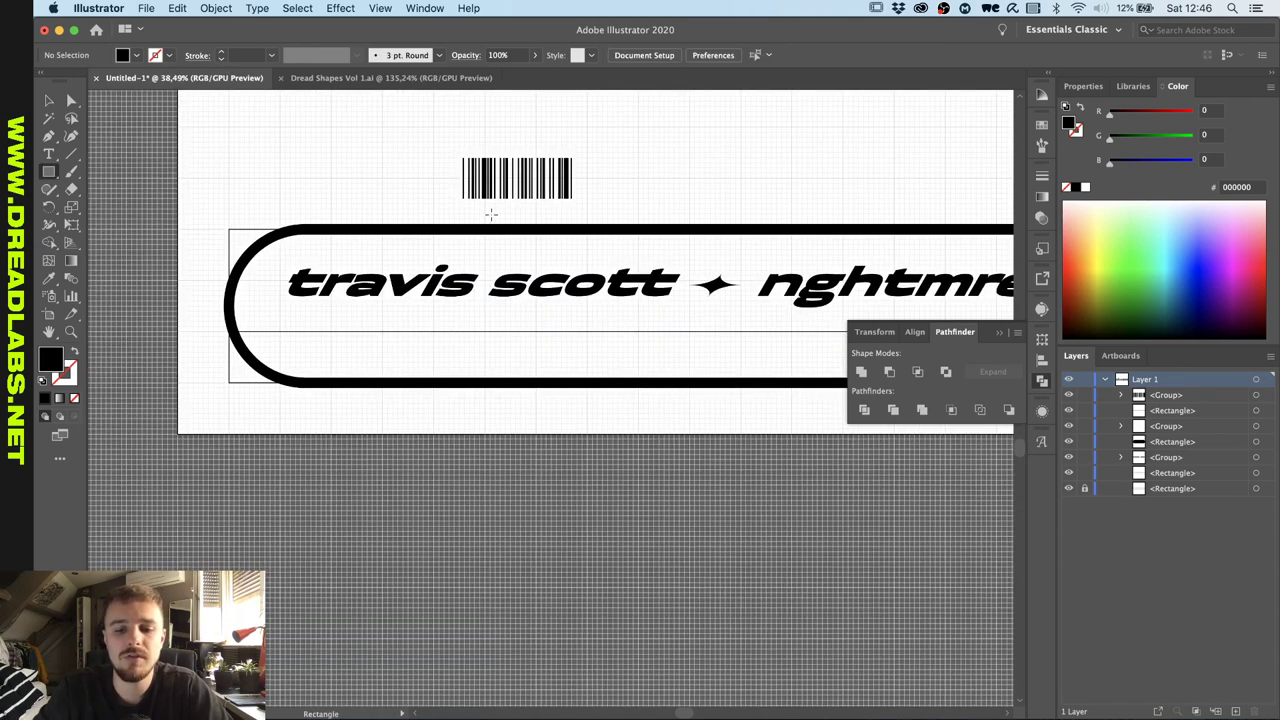
drag(310, 174, 310, 173)
scroll(312, 171, up, 2)
key(super+z)
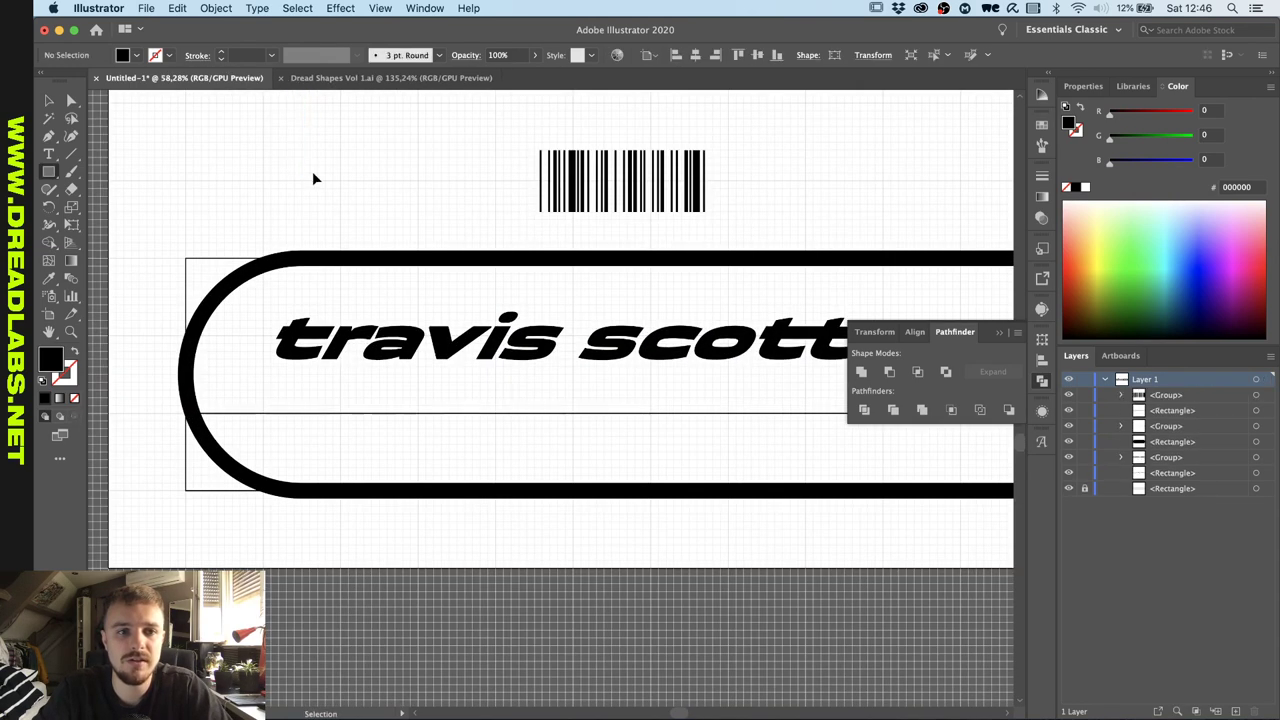
key(v)
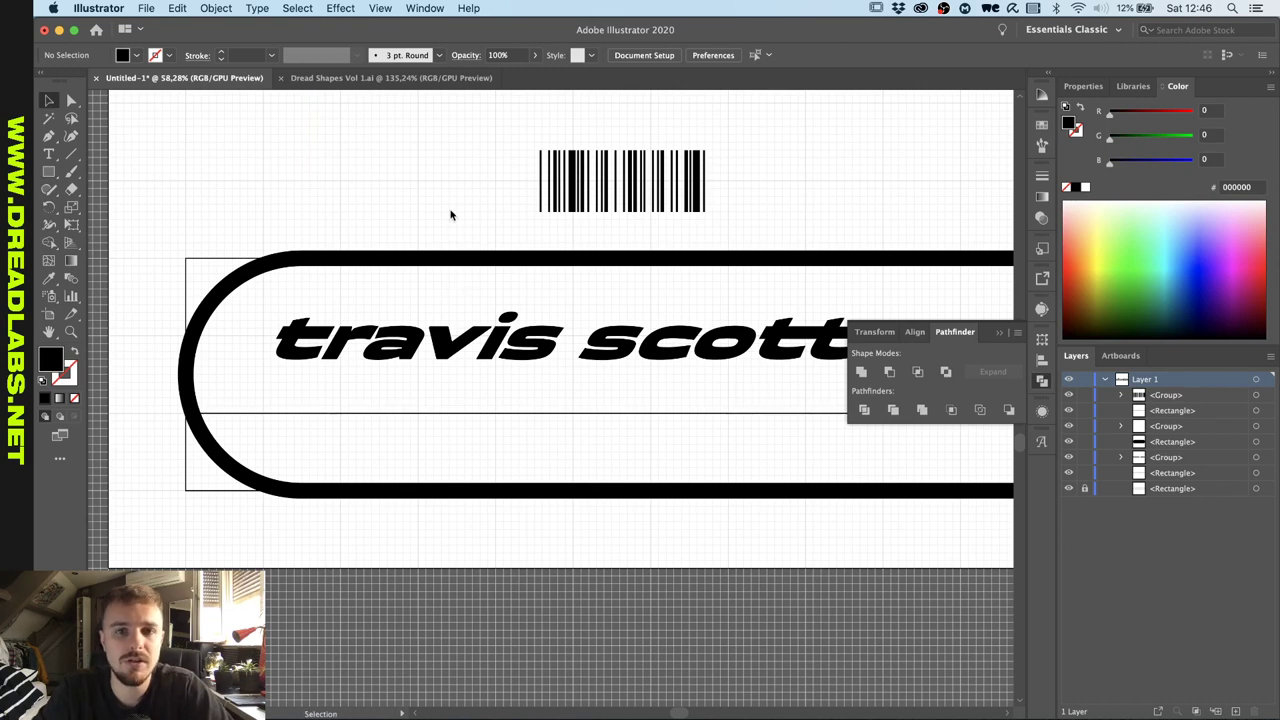
Add the text "A CERTIFIED DREADLABS RELEASE" in Roboto Black, scaled to about 36.6 pt, in the strip beneath the artist names.
right_click(350, 329)
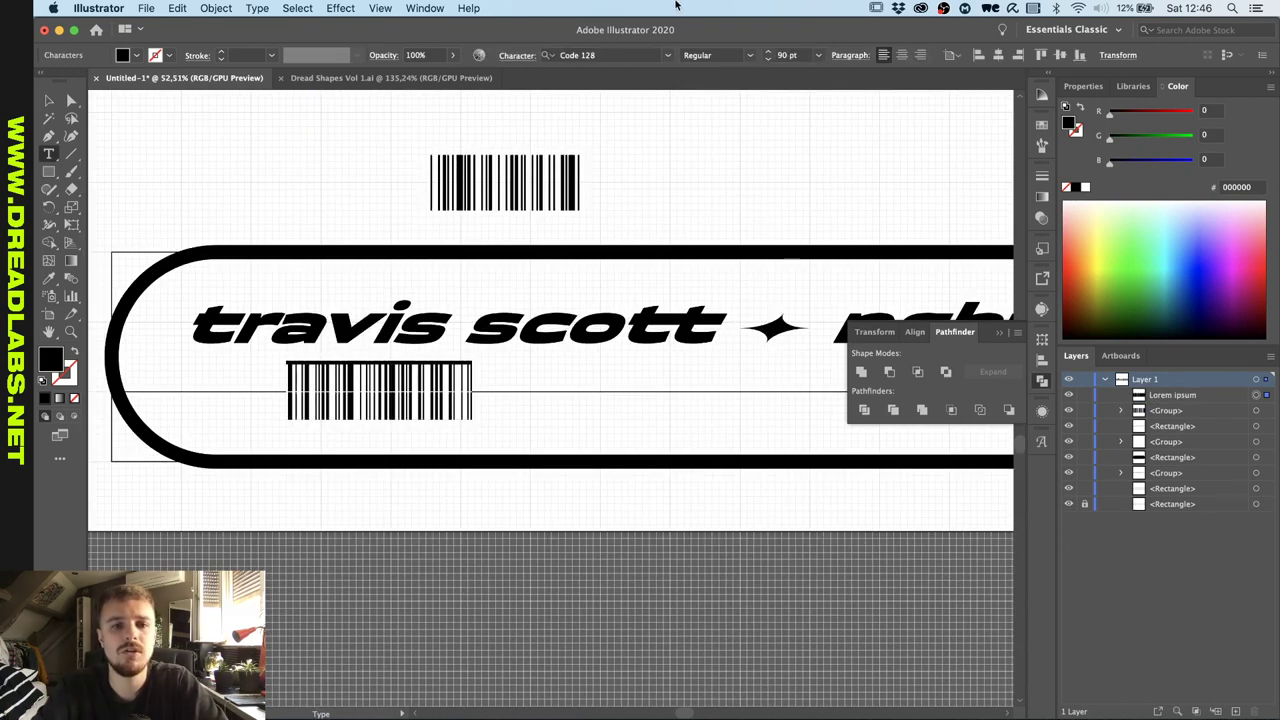
click(667, 56)
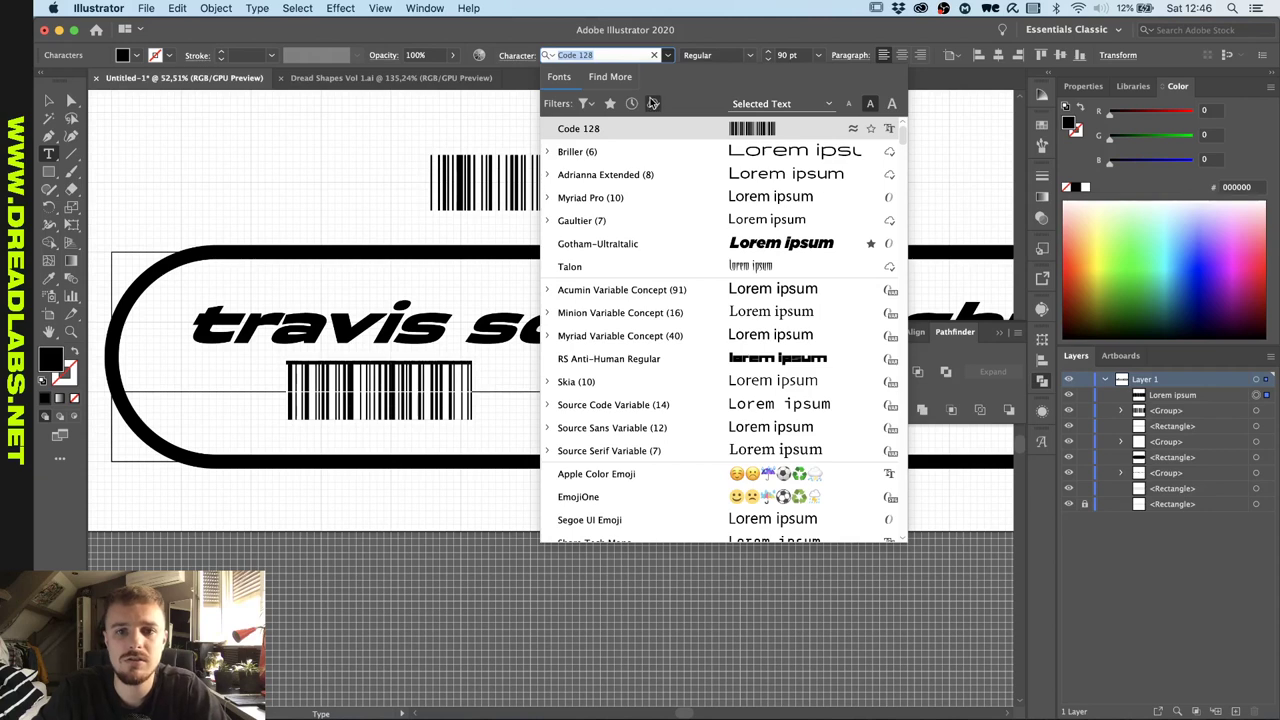
click(652, 103)
click(652, 103)
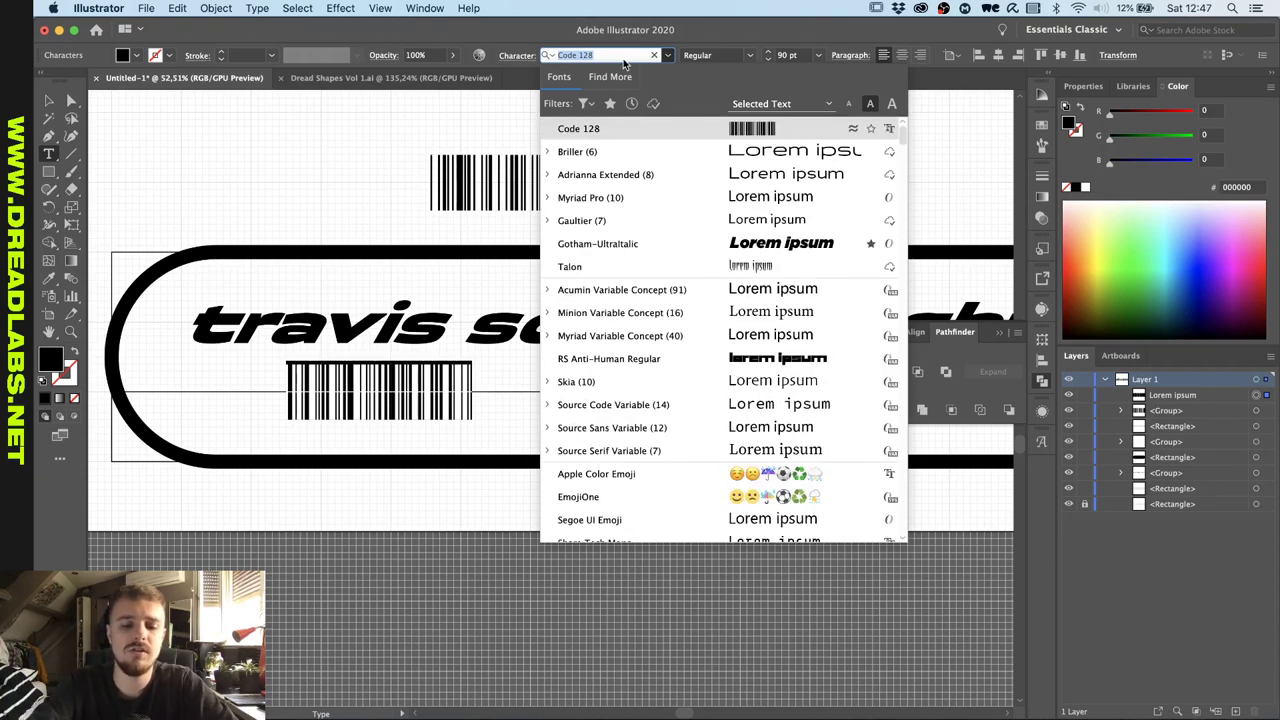
text(roboto)
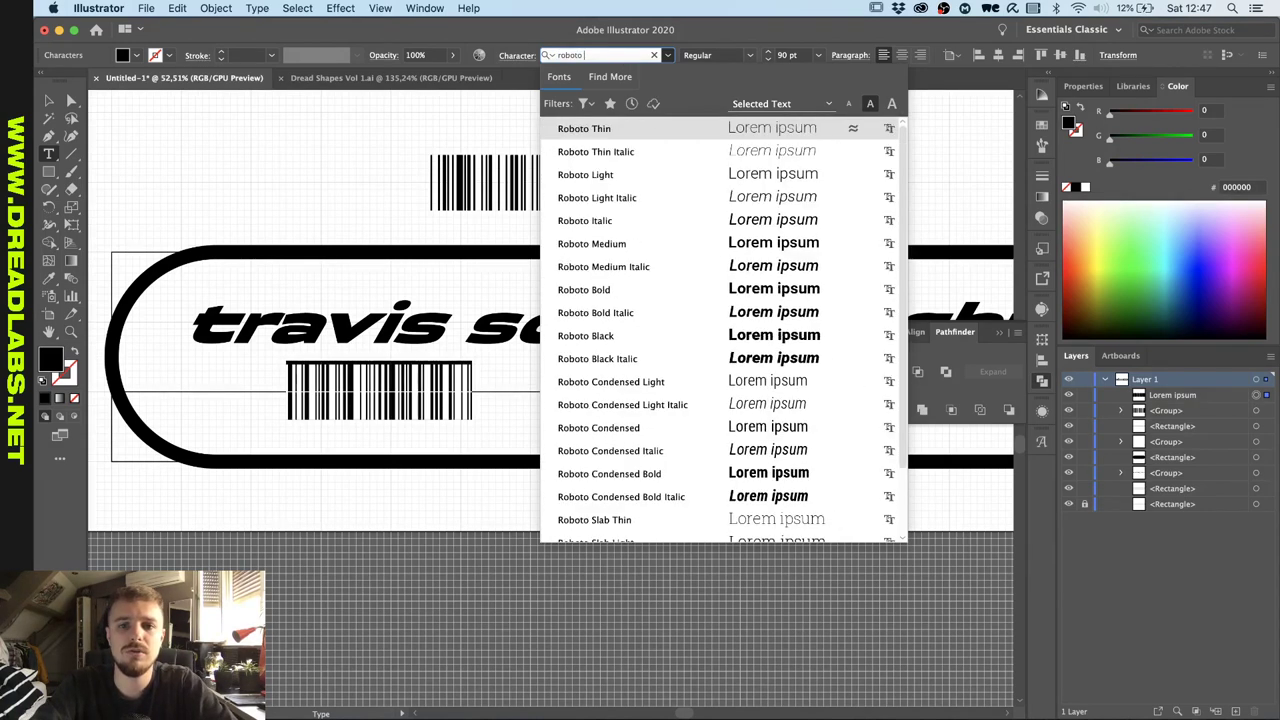
text( c)
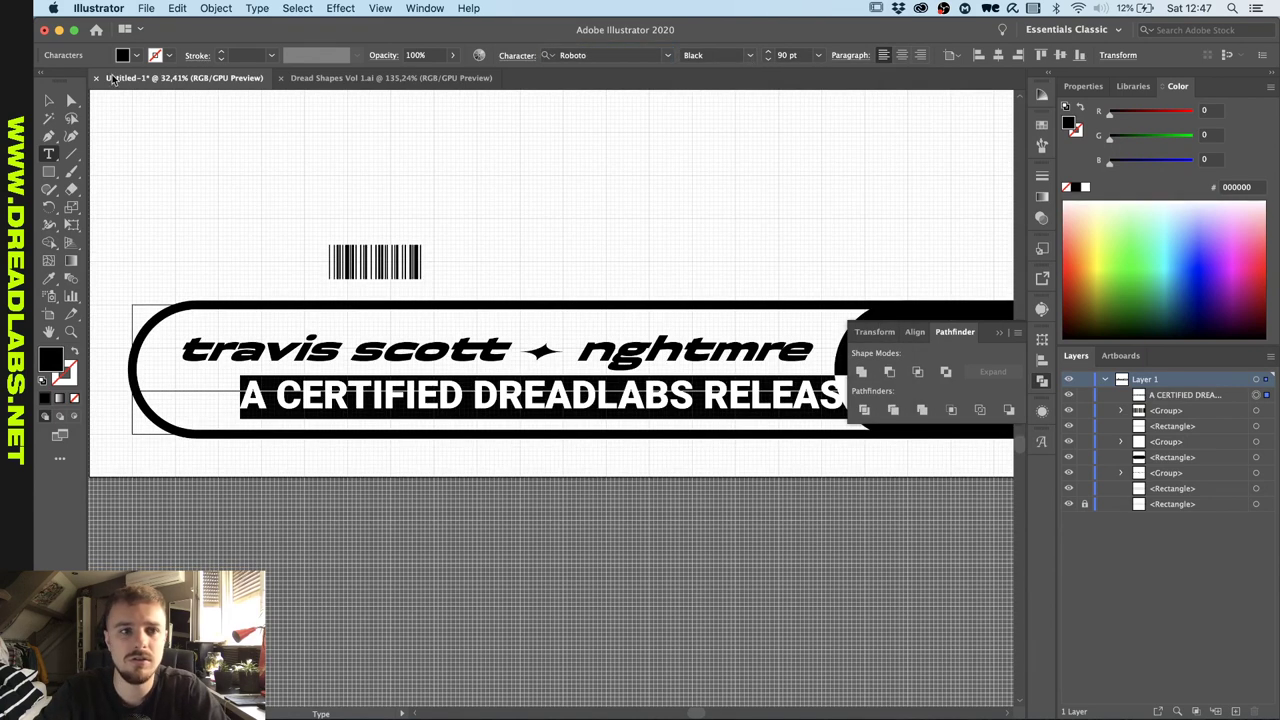
key(Escape)
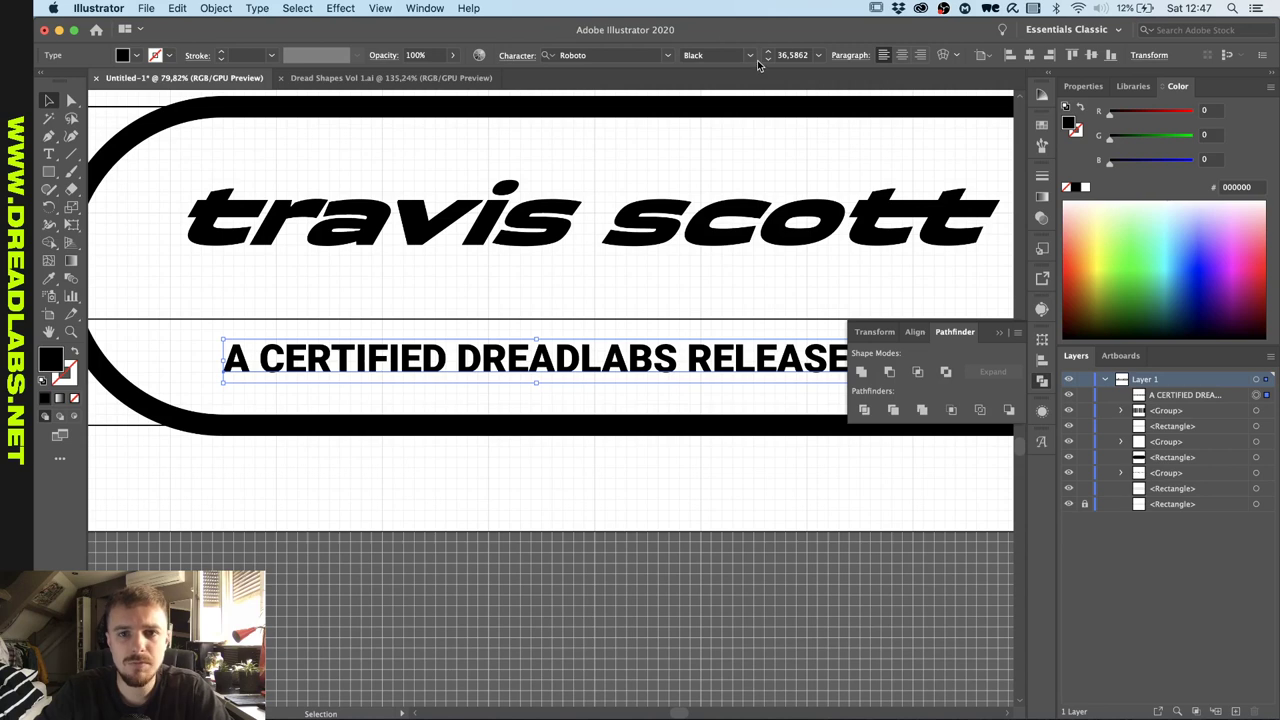
Set the release text to Roboto Medium and shift it slightly down to sit midway in the lower strip.
click(750, 55)
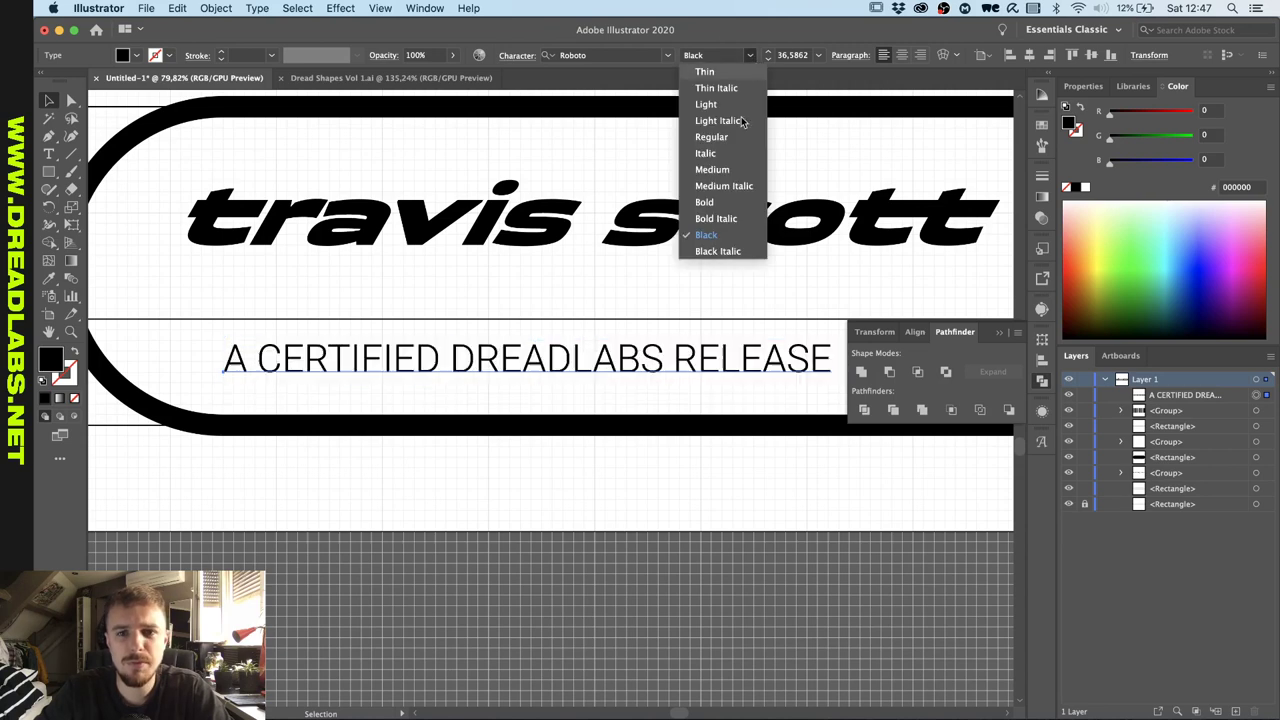
click(726, 169)
scroll(494, 325, down, 5)
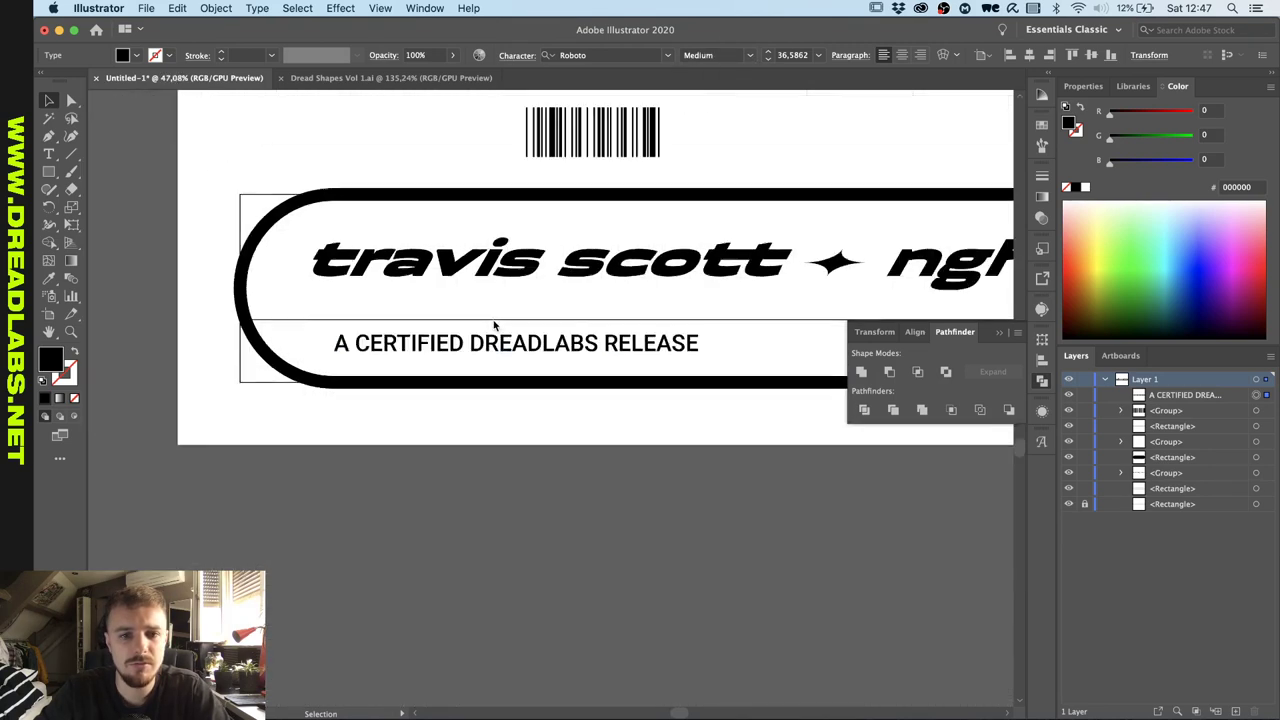
scroll(494, 325, right, 2)
scroll(494, 325, up, 4)
drag(565, 395, 565, 405)
click(745, 407)
scroll(748, 407, down, 3)
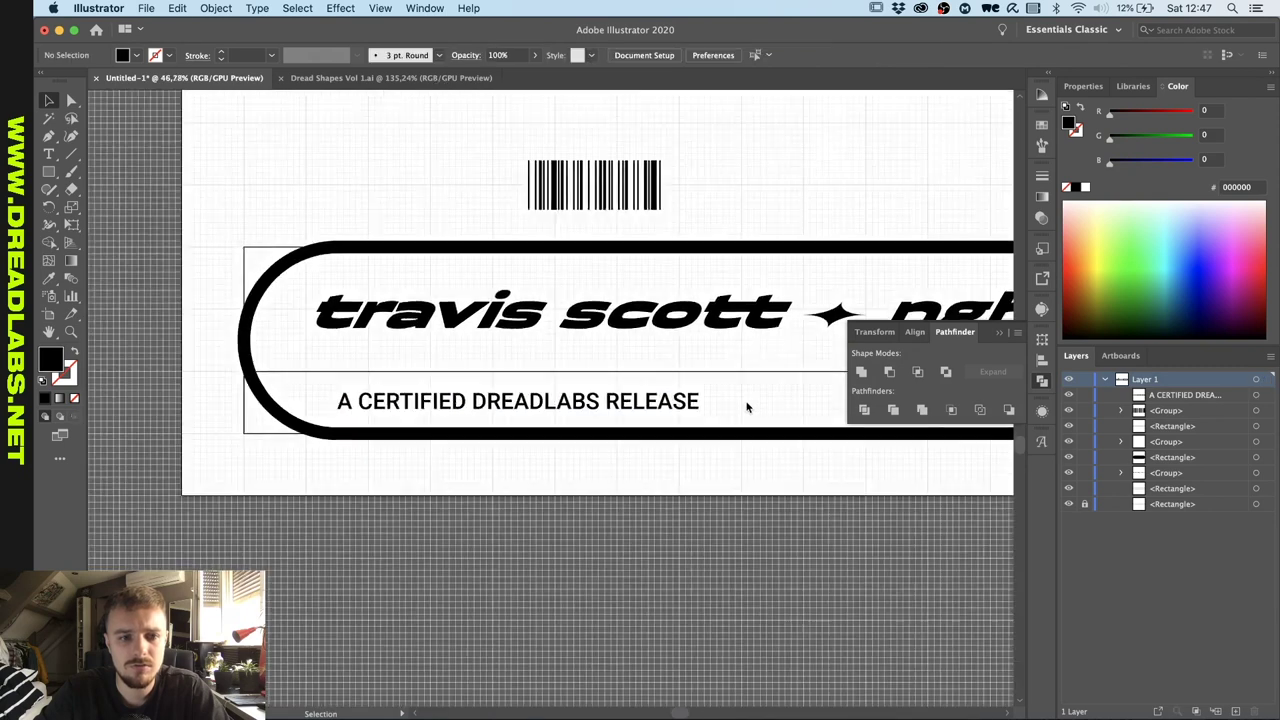
Move the barcode into the lower strip after the release text and stretch it wider, filling the height between the dividing line and border.
scroll(748, 407, right, 3)
drag(411, 208, 652, 384)
scroll(609, 417, up, 5)
drag(653, 510, 654, 523)
scroll(654, 520, down, 5)
scroll(620, 510, right, 3)
scroll(490, 510, up, 1)
drag(469, 513, 491, 513)
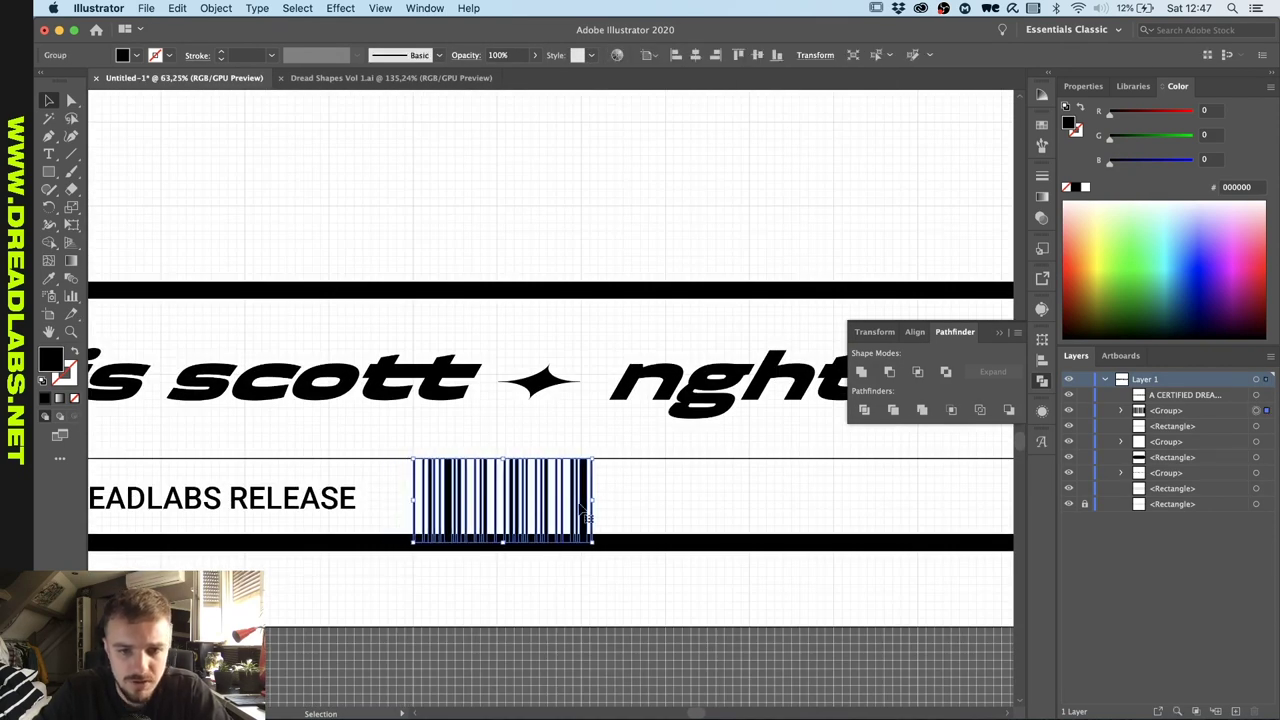
drag(591, 507, 668, 508)
click(703, 494)
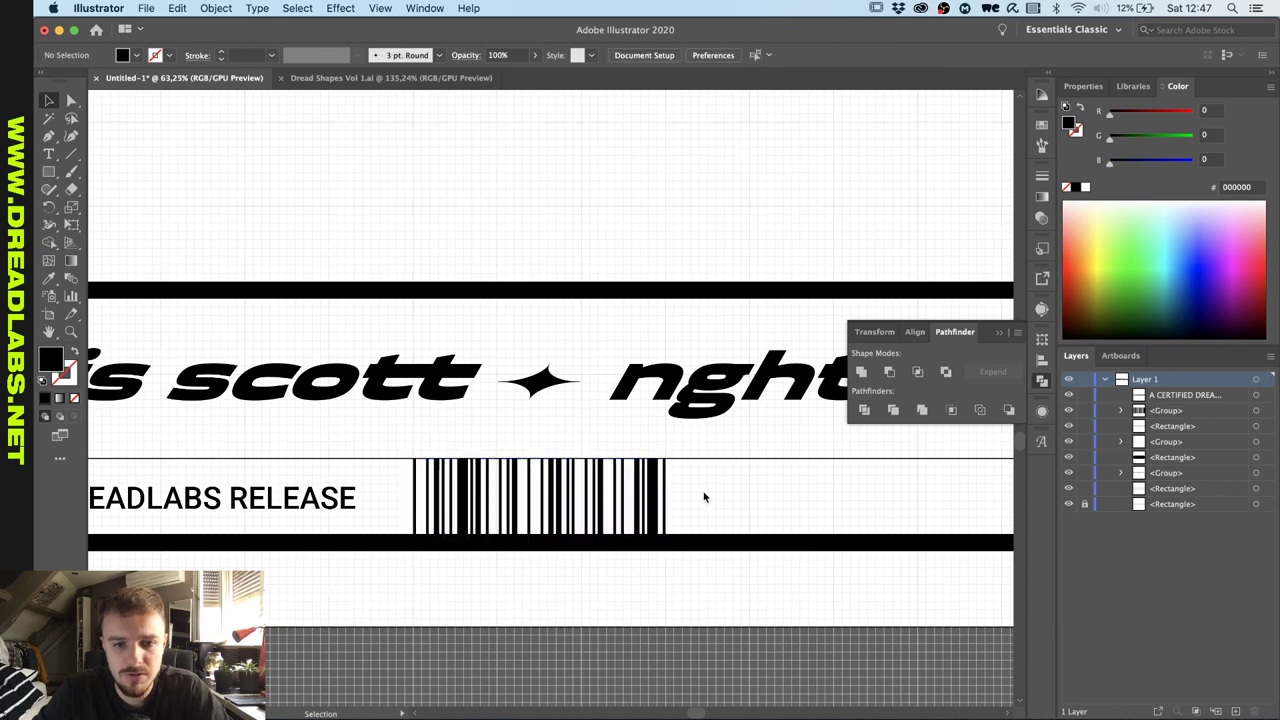
Draw a rectangle around the release text from the barcode's near edge to the pill's rounded end, with no fill and a black 1 pt stroke.
scroll(703, 497, down, 2)
scroll(571, 443, down, 2)
scroll(571, 443, up, 2)
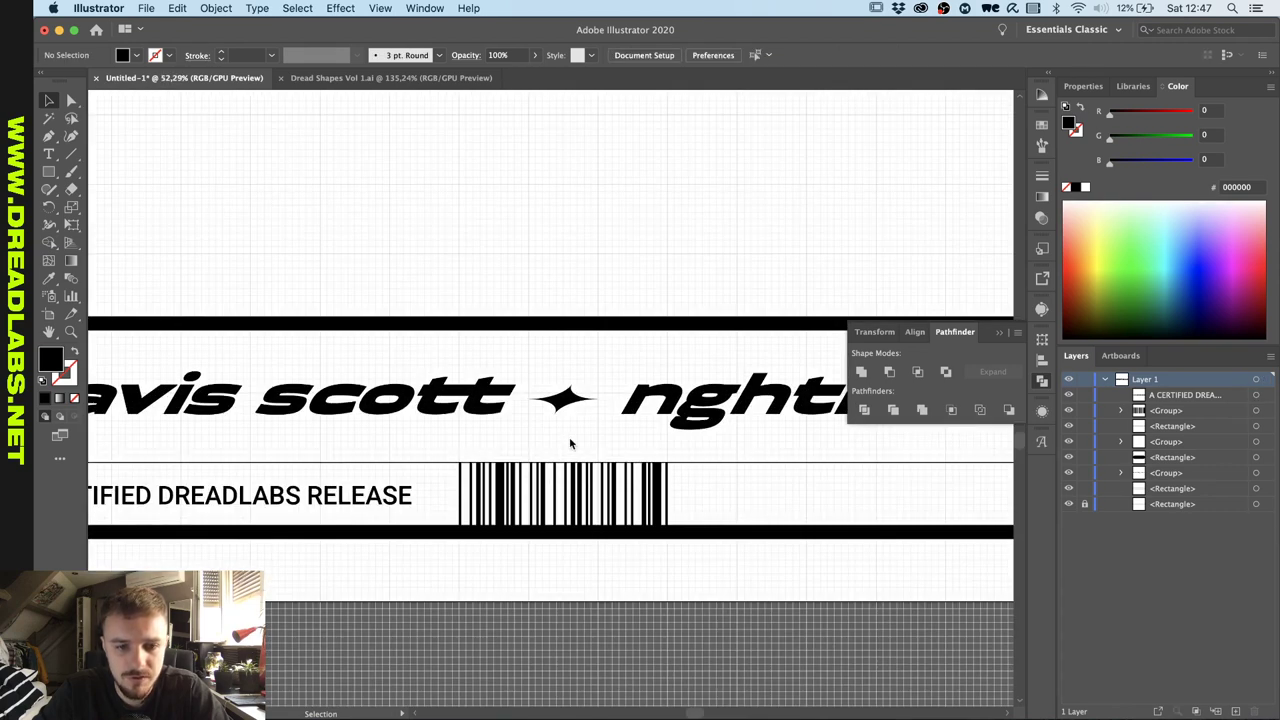
scroll(571, 443, left, 2)
scroll(571, 443, down, 1)
scroll(431, 428, left, 3)
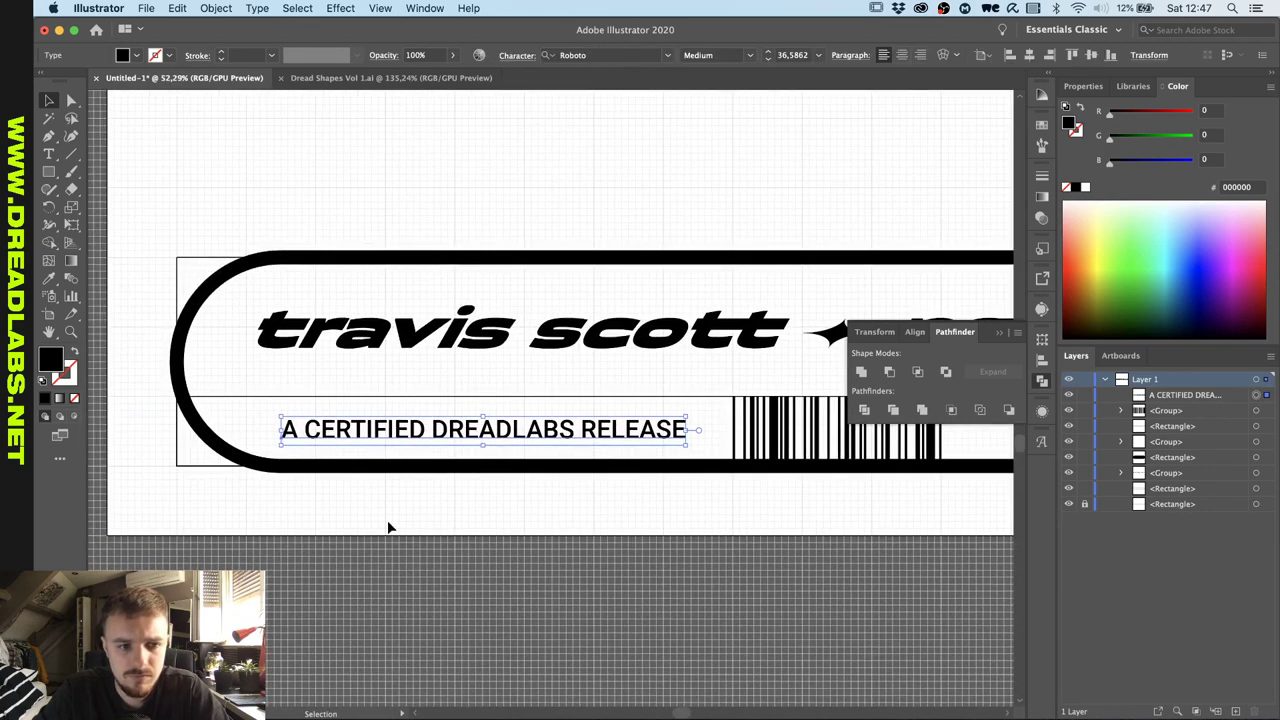
key(m)
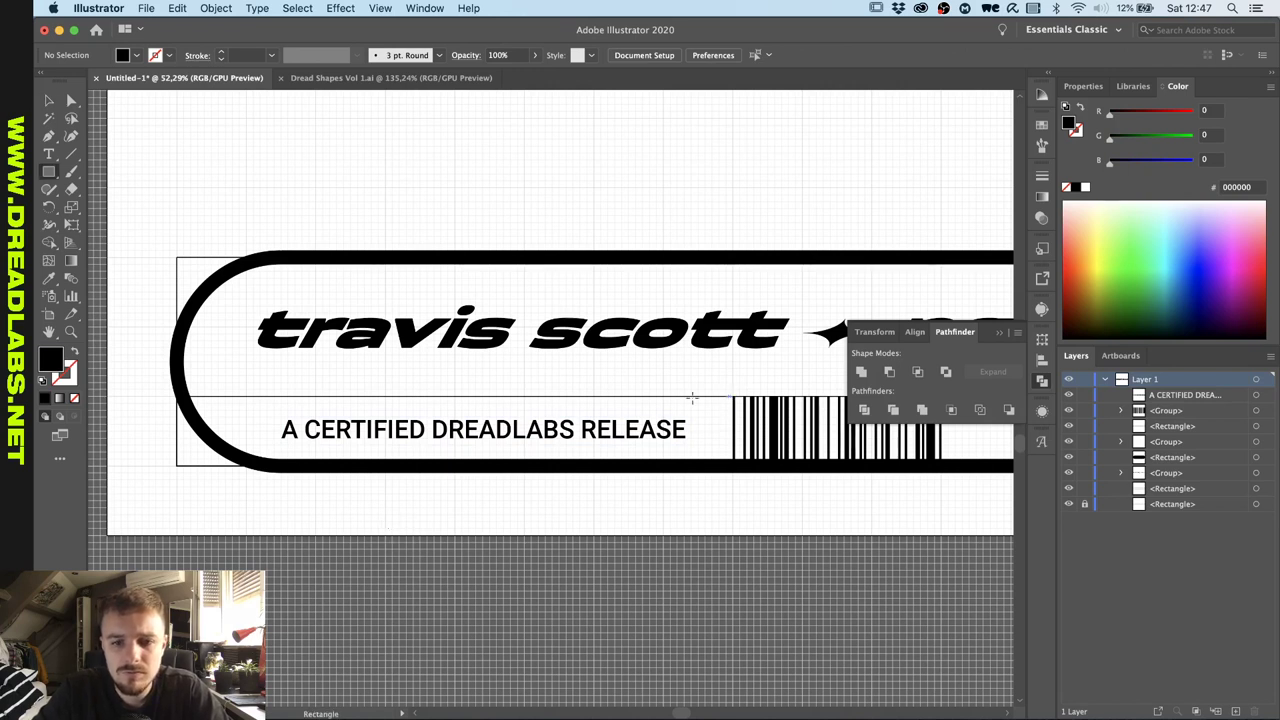
drag(734, 397, 184, 463)
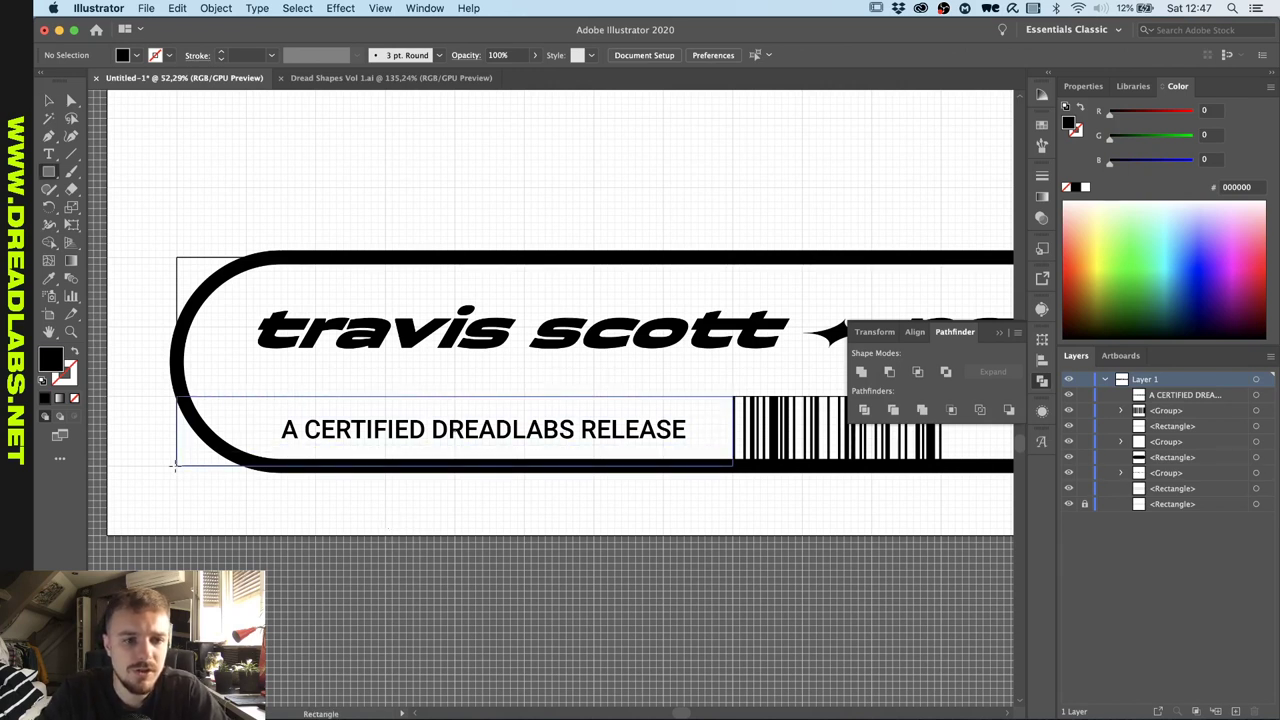
drag(215, 463, 211, 466)
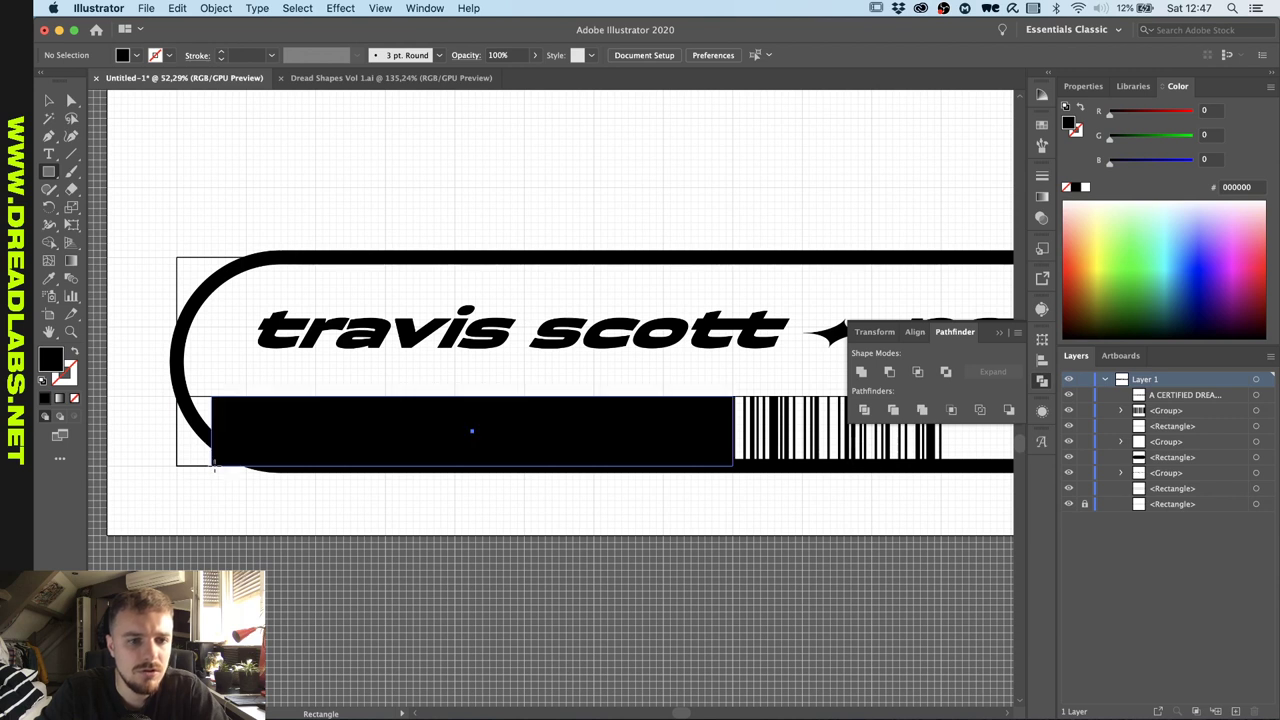
key(shift+x)
key(v)
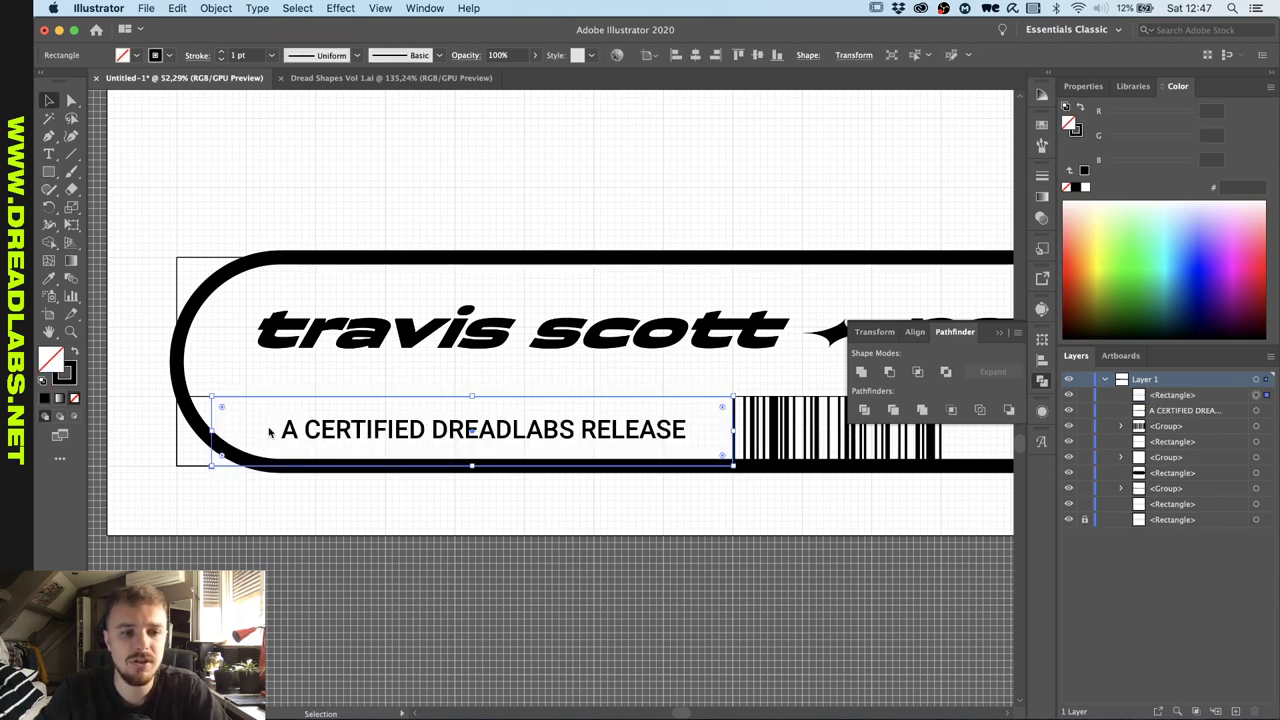
click(140, 378)
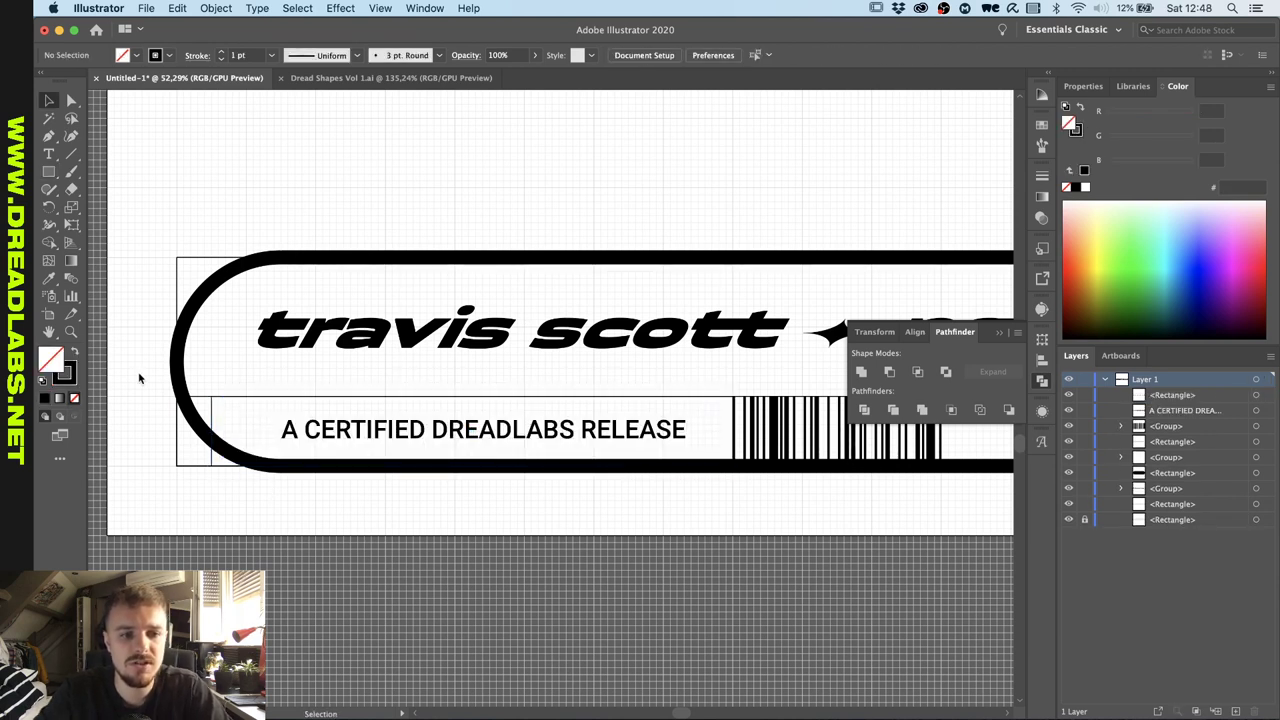
Centre the release text horizontally on the rectangle surrounding it.
click(212, 415)
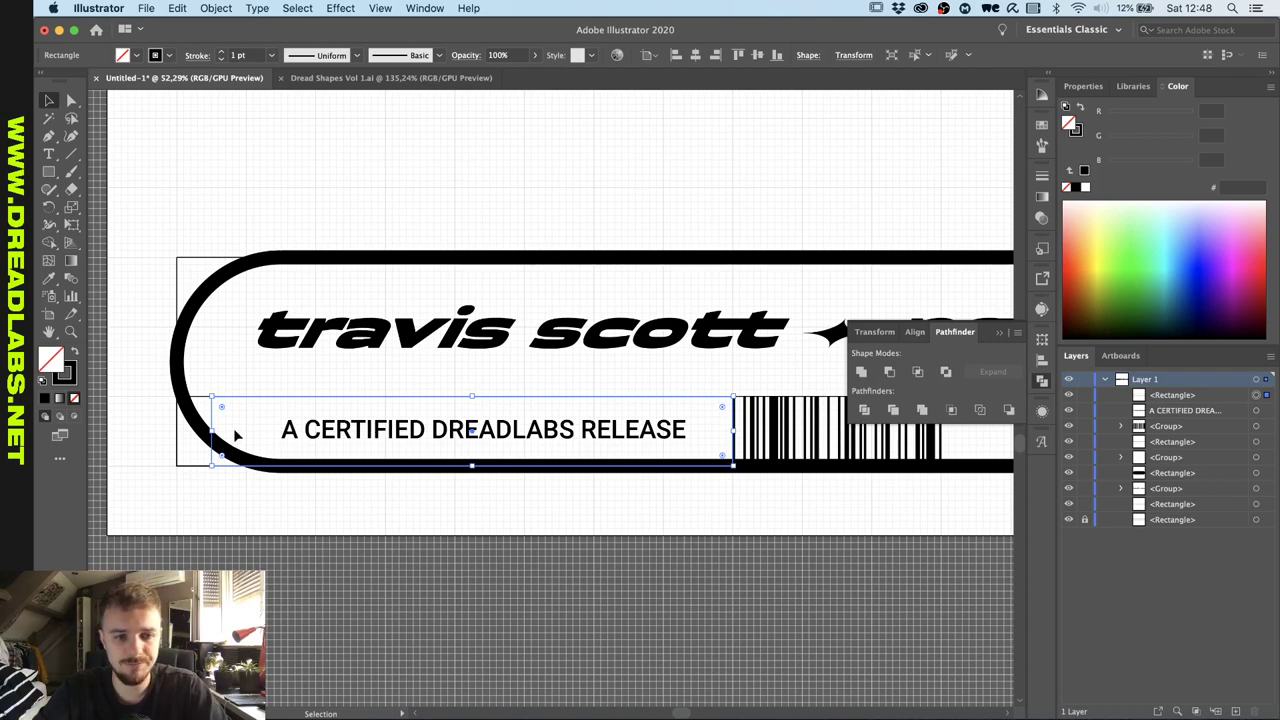
scroll(235, 433, up, 2)
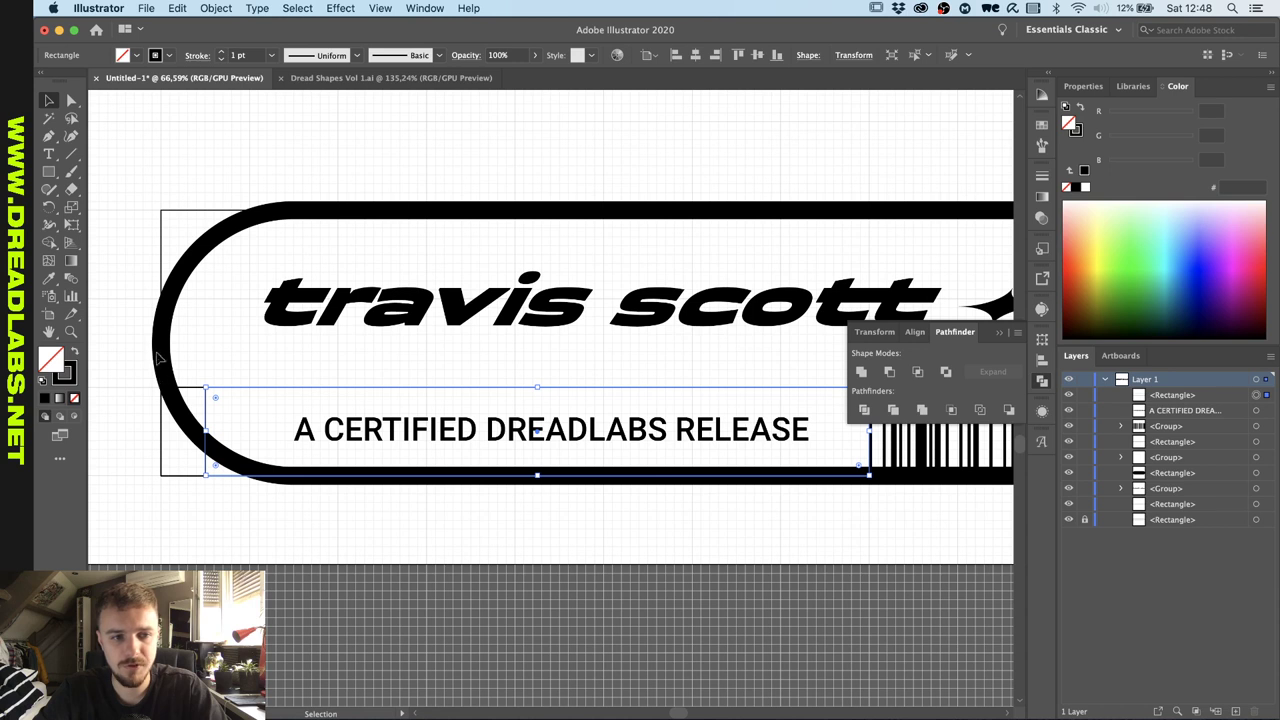
mouse_move(205, 433)
mouse_down()
mouse_move(163, 433)
mouse_move(209, 436)
mouse_up()
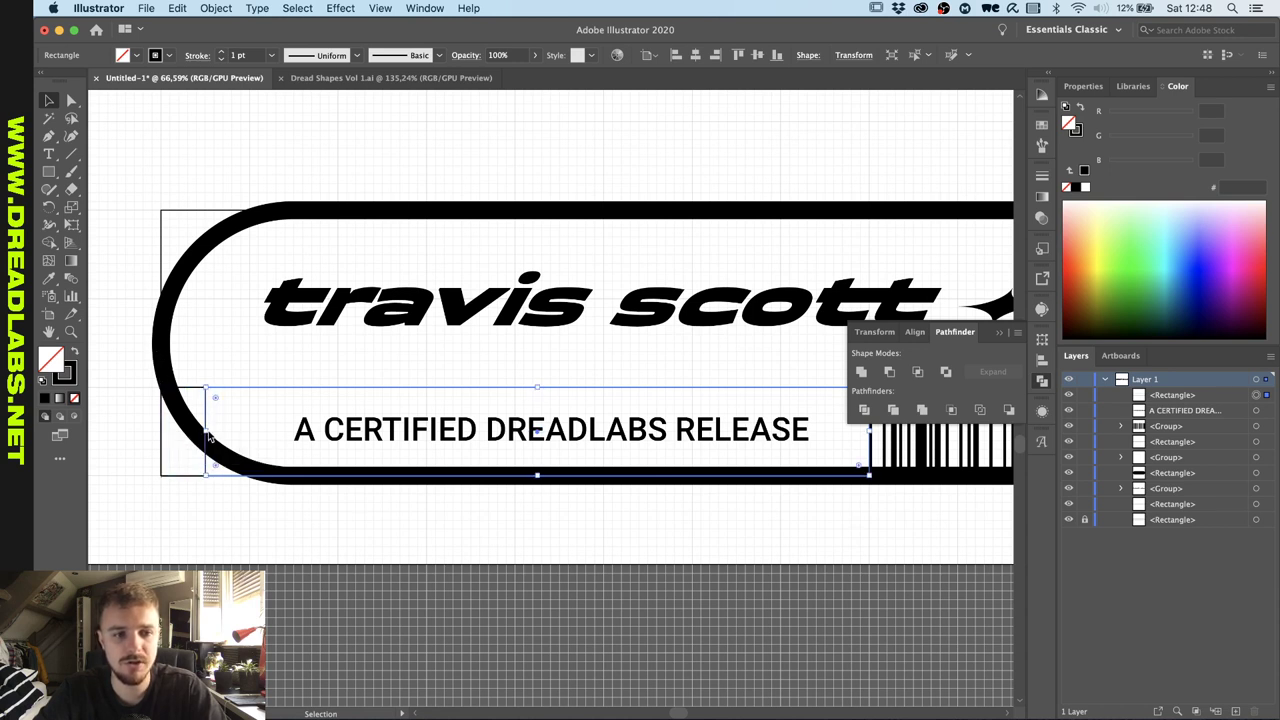
shift+click(340, 432)
click(262, 388)
click(557, 55)
click(225, 432)
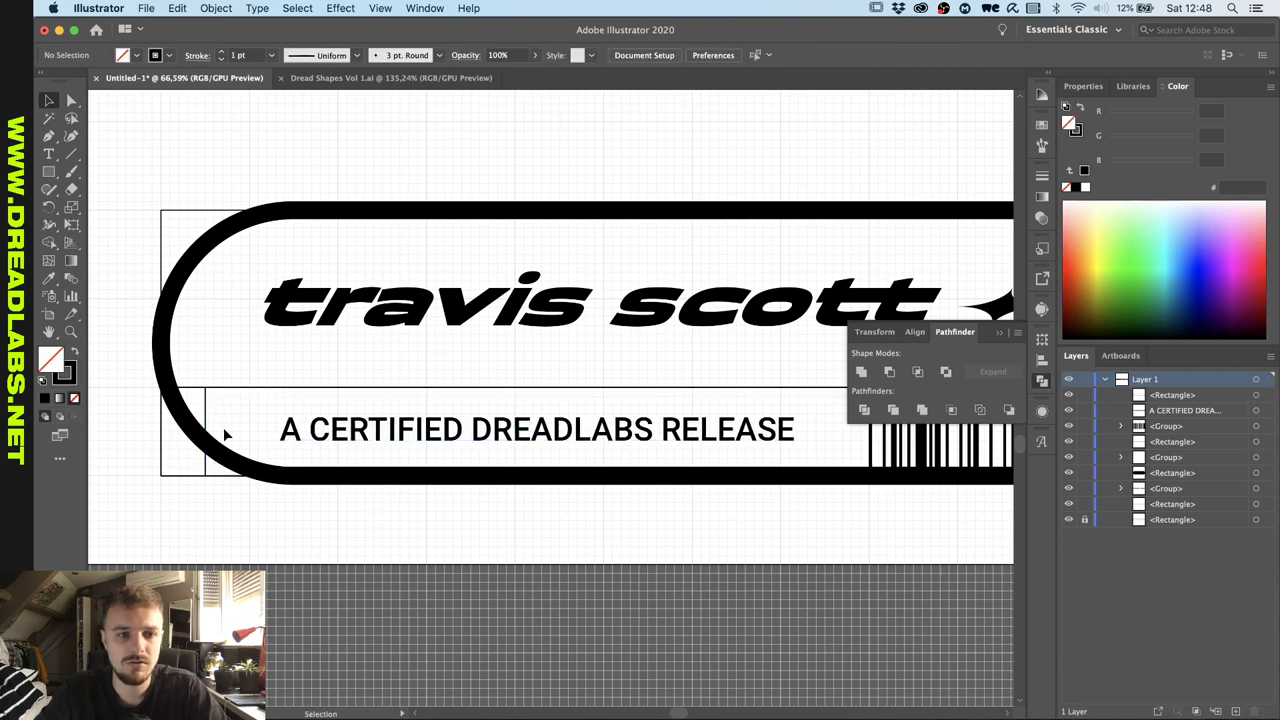
Delete the thin helper rectangle surrounding the release text in the lower strip.
click(206, 428)
key(Delete)
scroll(206, 414, down, 5)
scroll(325, 450, up, 3)
scroll(325, 450, up, 4)
Raise the release text towards the dividing line and duplicate it straight down as a second line.
click(324, 418)
scroll(324, 448, left, 3)
drag(352, 409, 352, 388)
drag(357, 386, 357, 426)
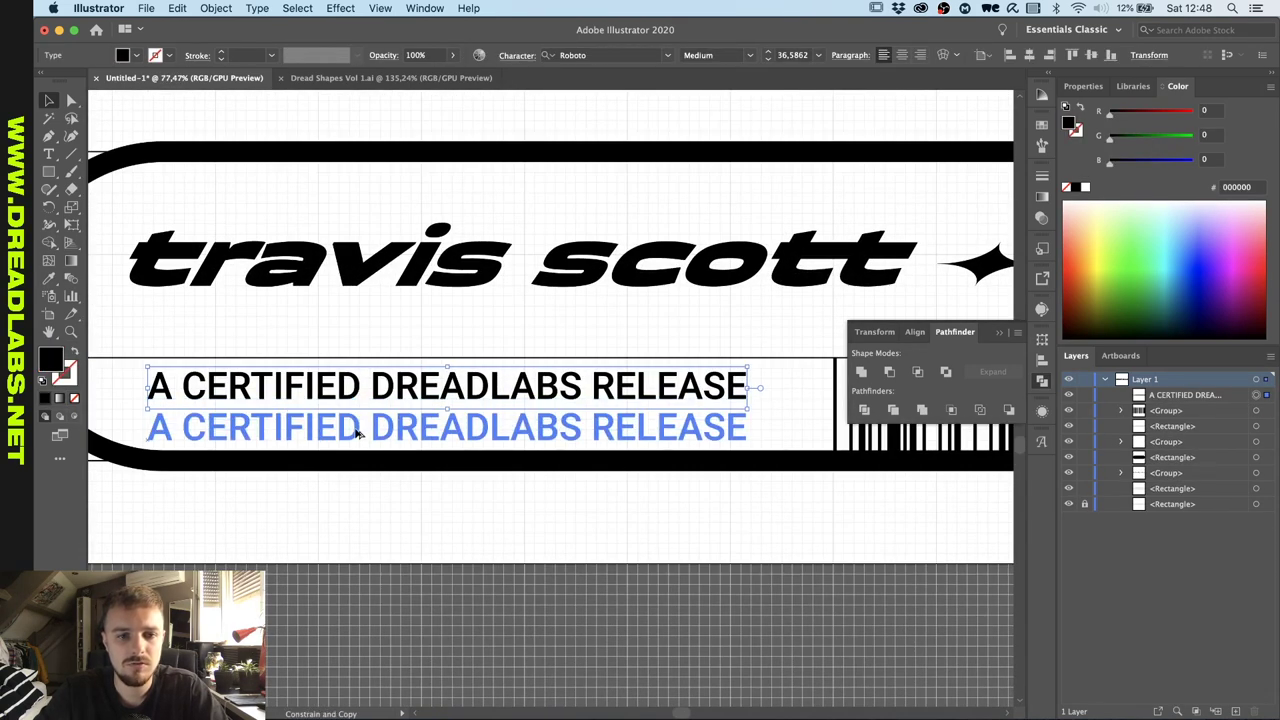
Replace the duplicated line's wording with "BUT IN NO WAY AN OFFICIAL RELEASE".
double_click(357, 429)
key(super+a)
text(BUT IN NO WAY AN OFFICIAL RELEASE)
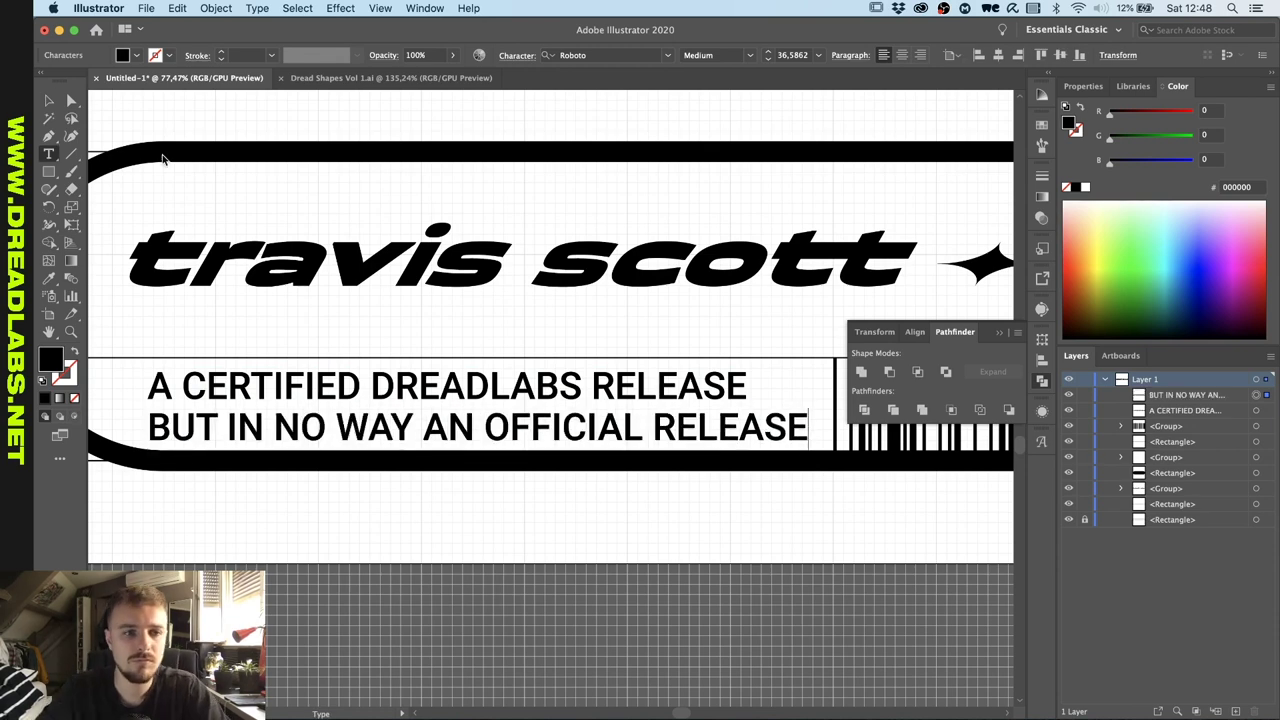
key(Escape)
Select both release text lines and set their paragraph alignment to right.
scroll(293, 481, down, 2)
click(397, 358)
shift+click(400, 395)
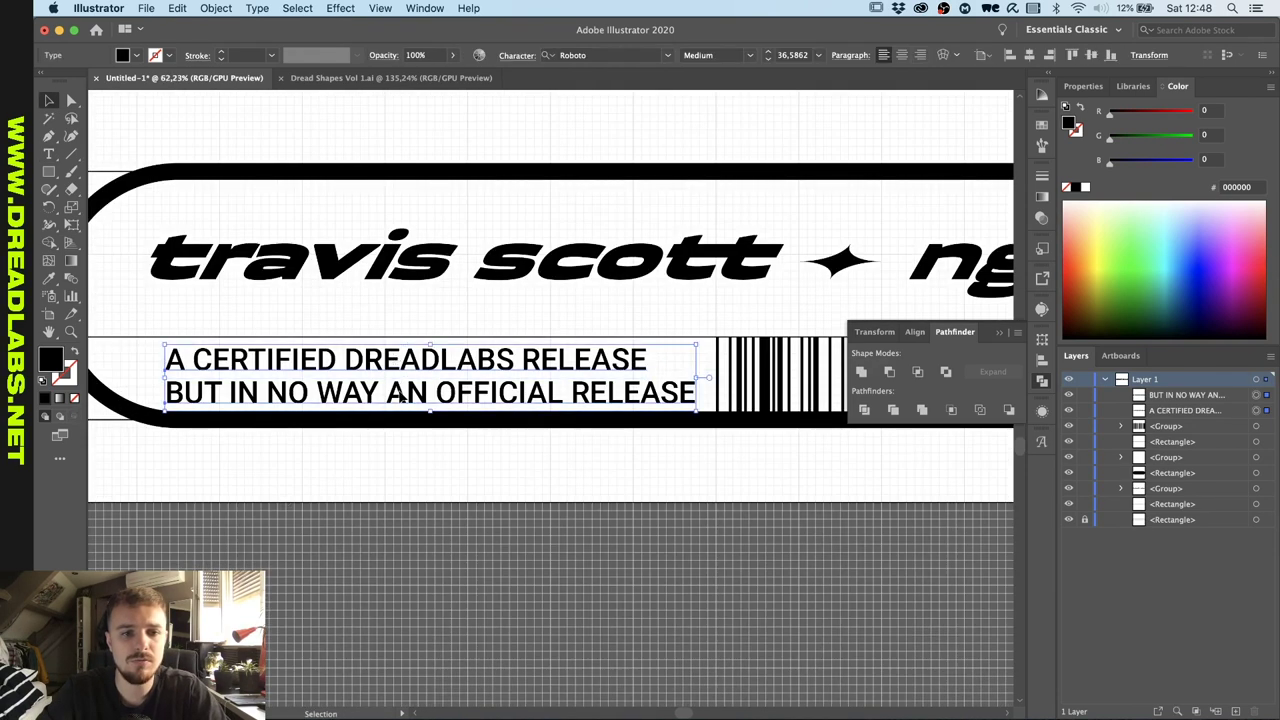
scroll(432, 362, up, 2)
scroll(432, 362, left, 3)
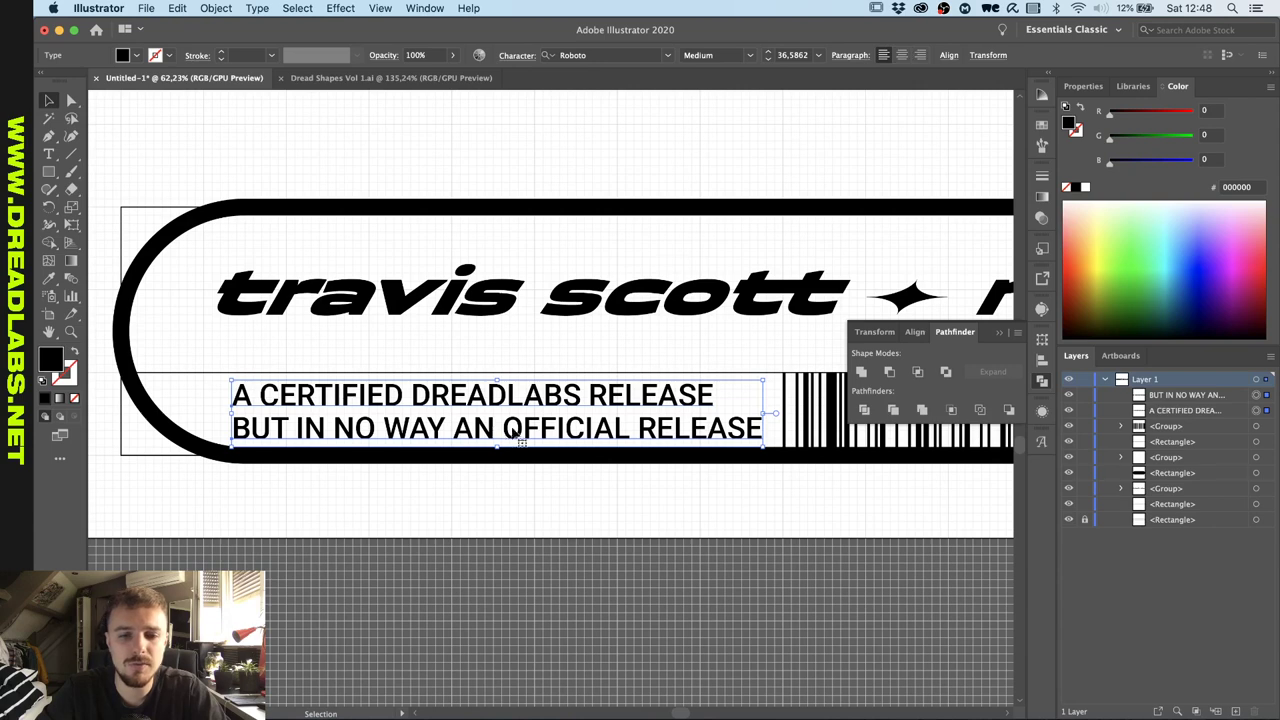
scroll(521, 443, up, 2)
scroll(521, 443, up, 1)
click(921, 57)
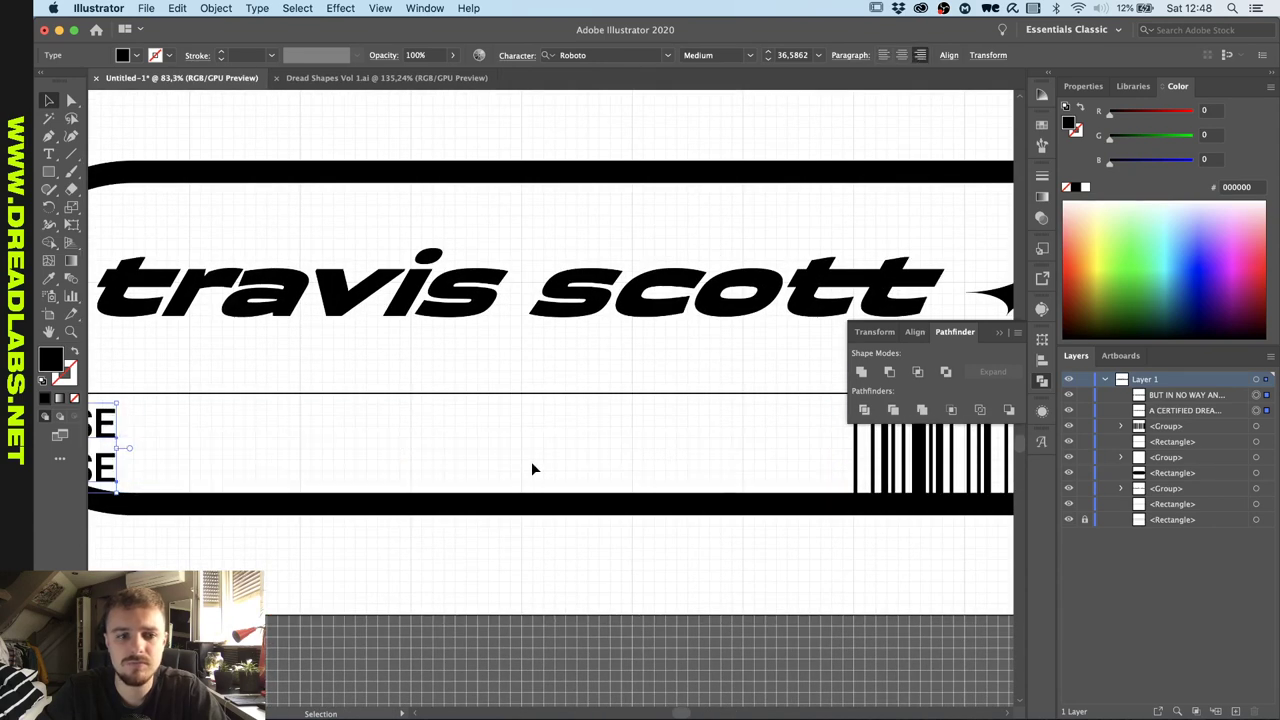
Move both right-aligned release lines back into the lower strip, leaving a gap between their ends and the barcode.
scroll(531, 463, down, 3)
drag(270, 441, 687, 441)
scroll(683, 457, up, 4)
key(shift+Left)
key(shift+Left)
key(shift+Left)
key(shift+Left)
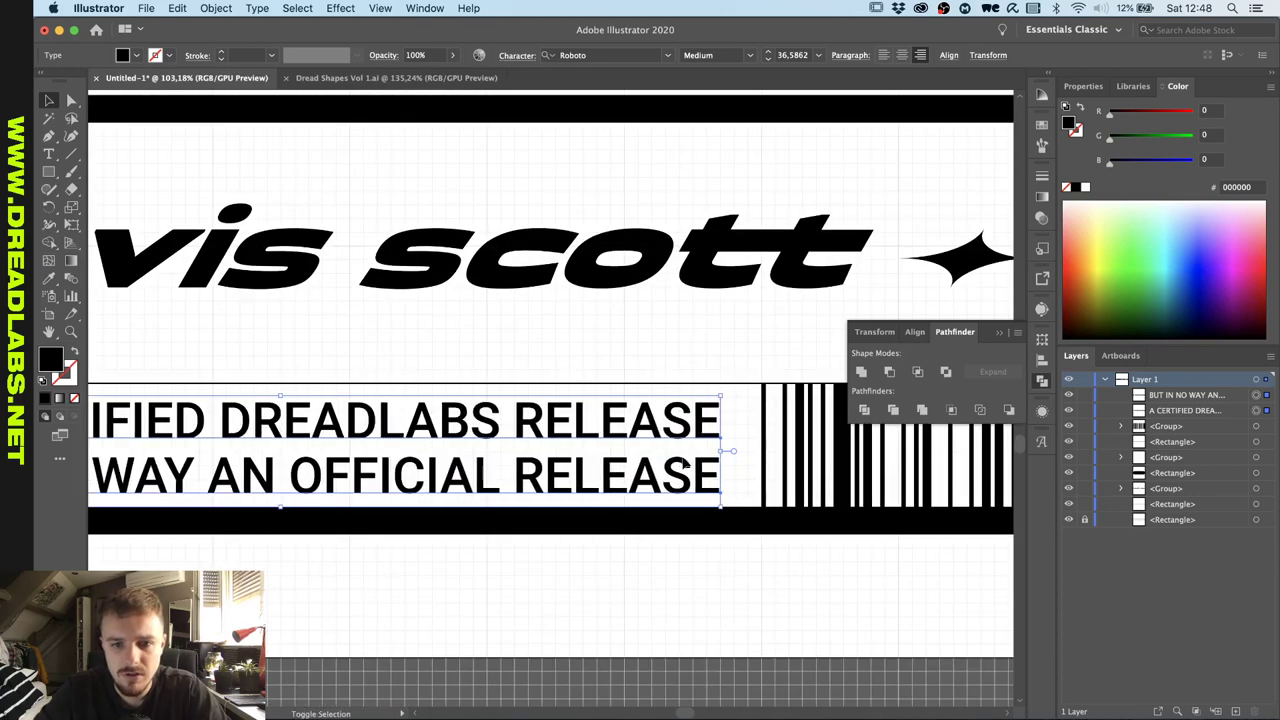
key(shift+Left)
key(shift+Left)
key(shift+Left)
key(shift+Left)
key(shift+Left)
key(shift+Left)
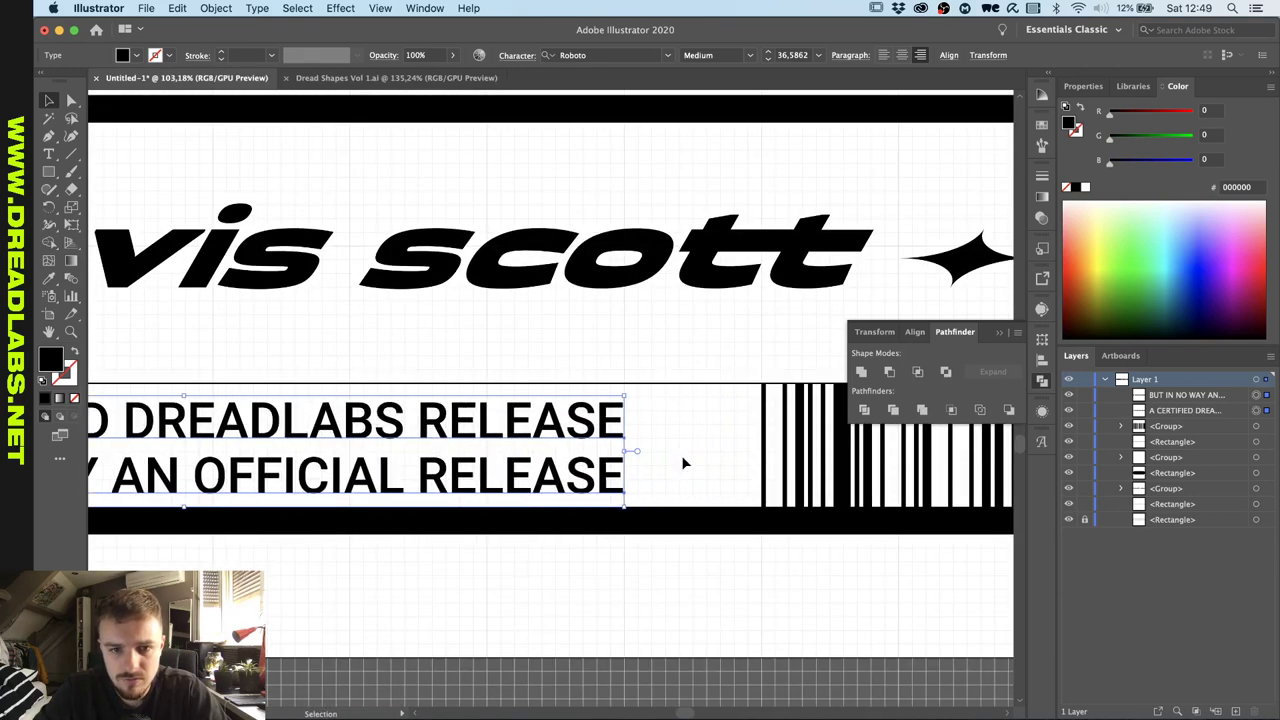
Adjust the spacing of the two release lines so they sit closer to the barcode with a small gap.
scroll(684, 462, down, 2)
scroll(684, 462, up, 2)
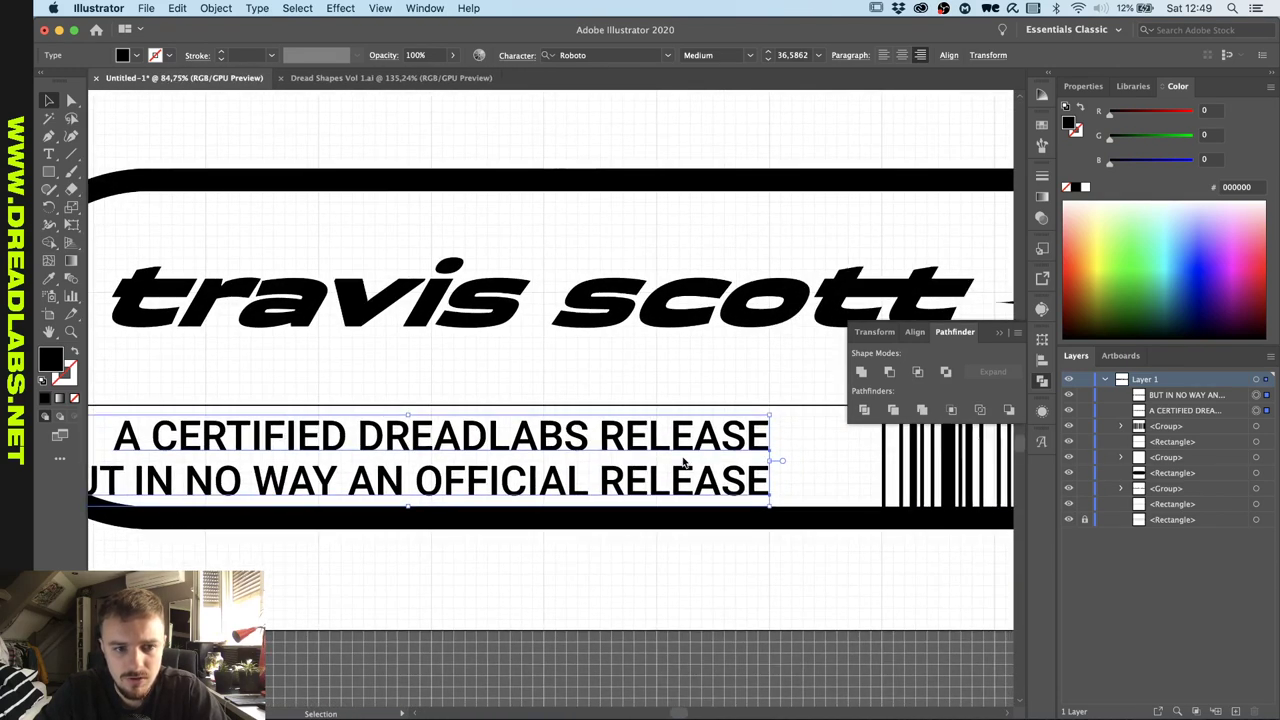
scroll(684, 462, down, 4)
key(shift+Right)
key(shift+Right)
key(shift+Right)
key(shift+Right)
key(shift+Right)
key(shift+Right)
key(shift+Right)
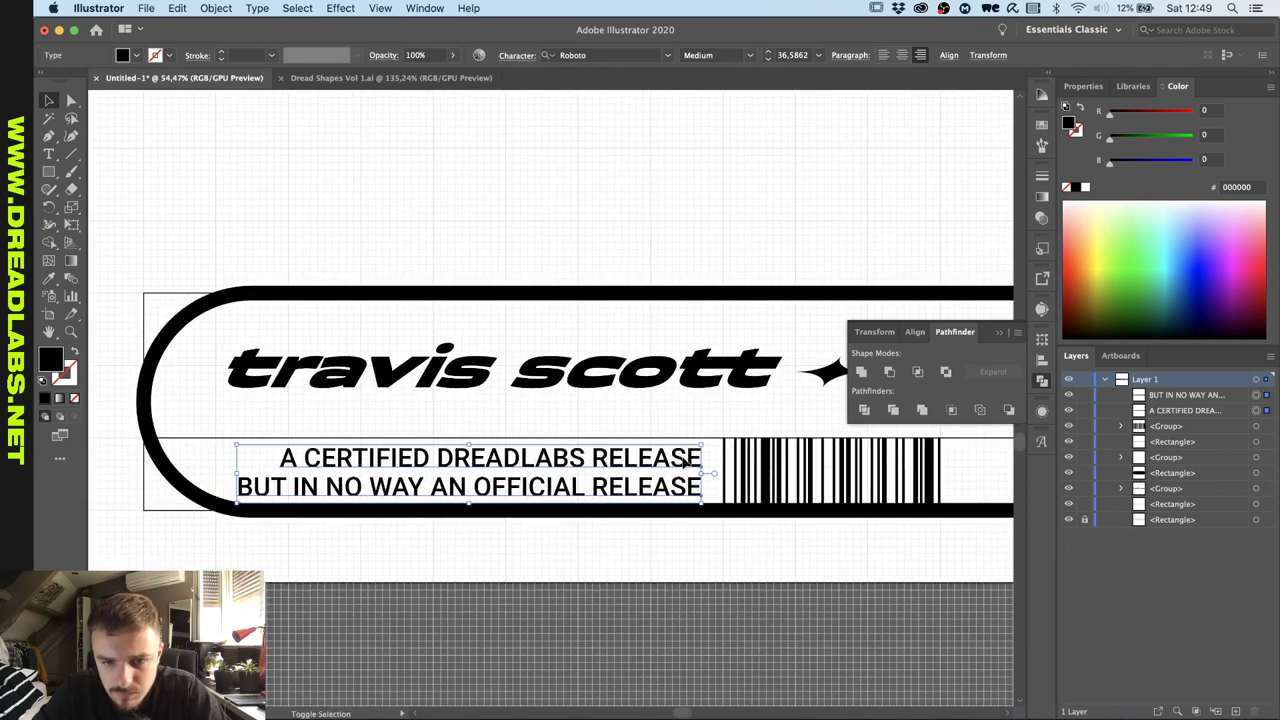
key(shift+Left)
key(shift+Left)
key(shift+Left)
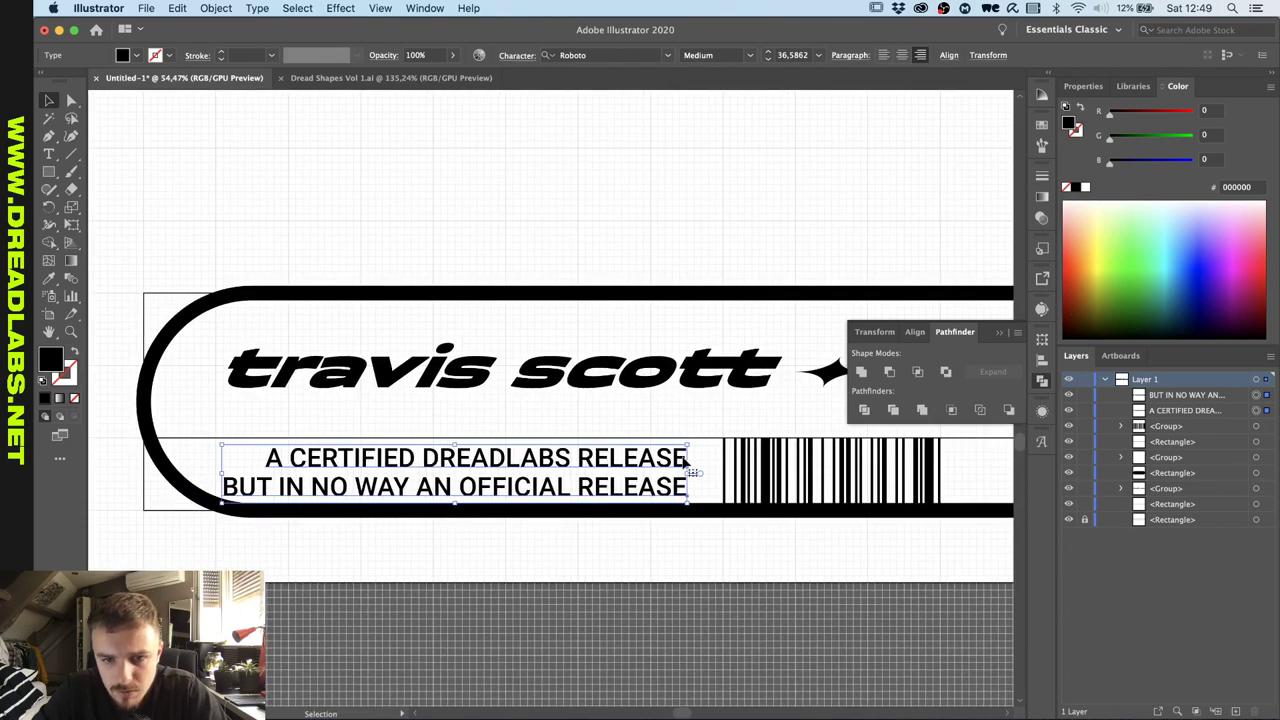
click(700, 523)
scroll(644, 501, up, 1)
drag(610, 489, 628, 500)
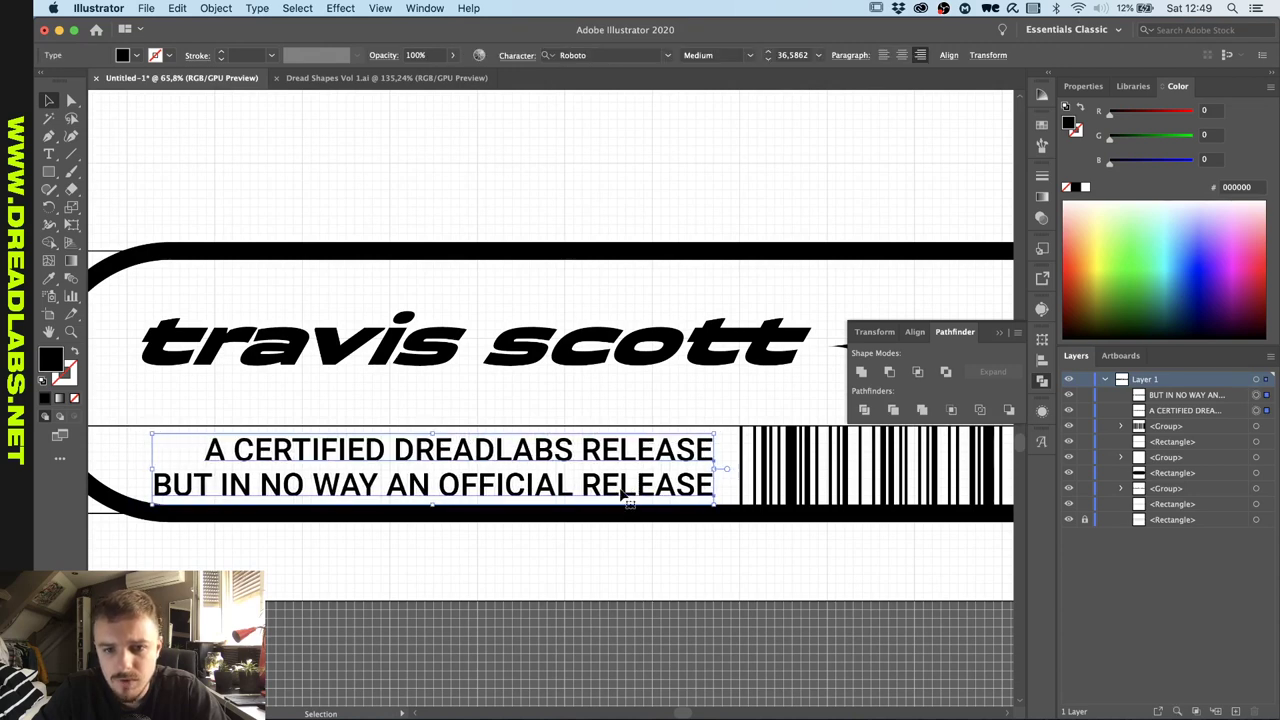
click(643, 570)
scroll(643, 570, down, 2)
scroll(377, 543, up, 1)
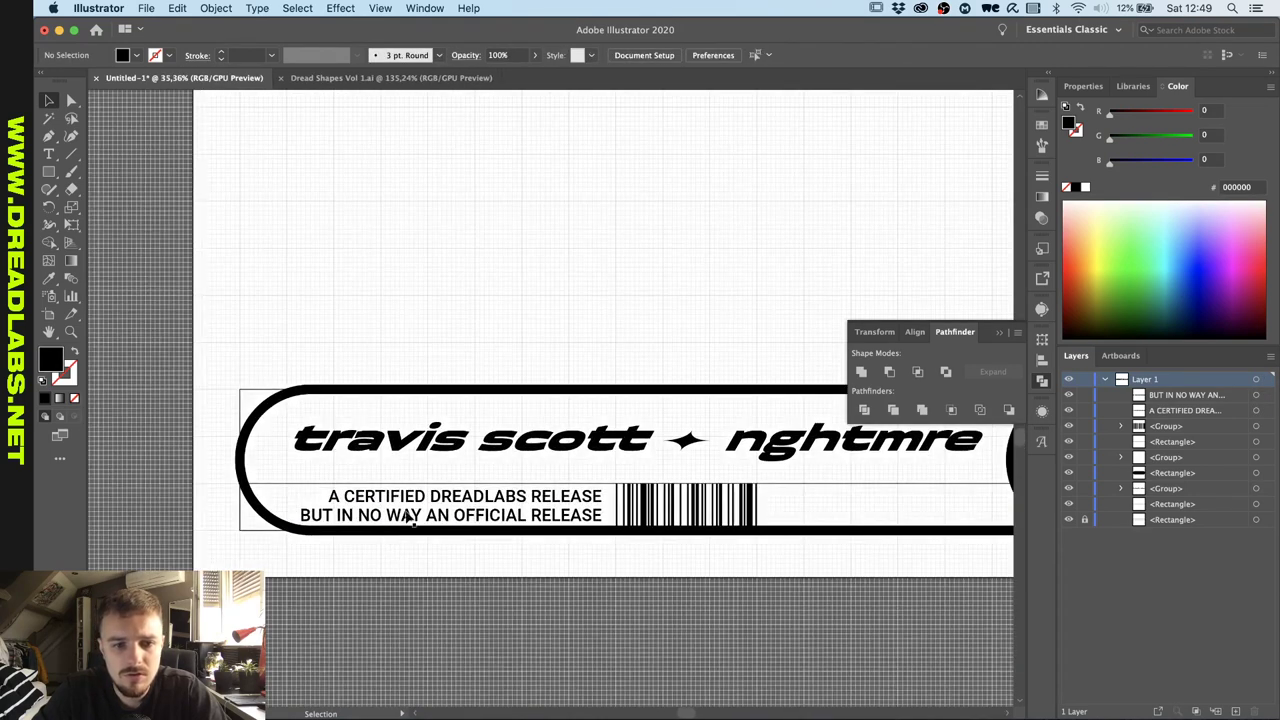
Set both release text lines to the Roboto Regular style.
click(410, 518)
scroll(408, 515, up, 1)
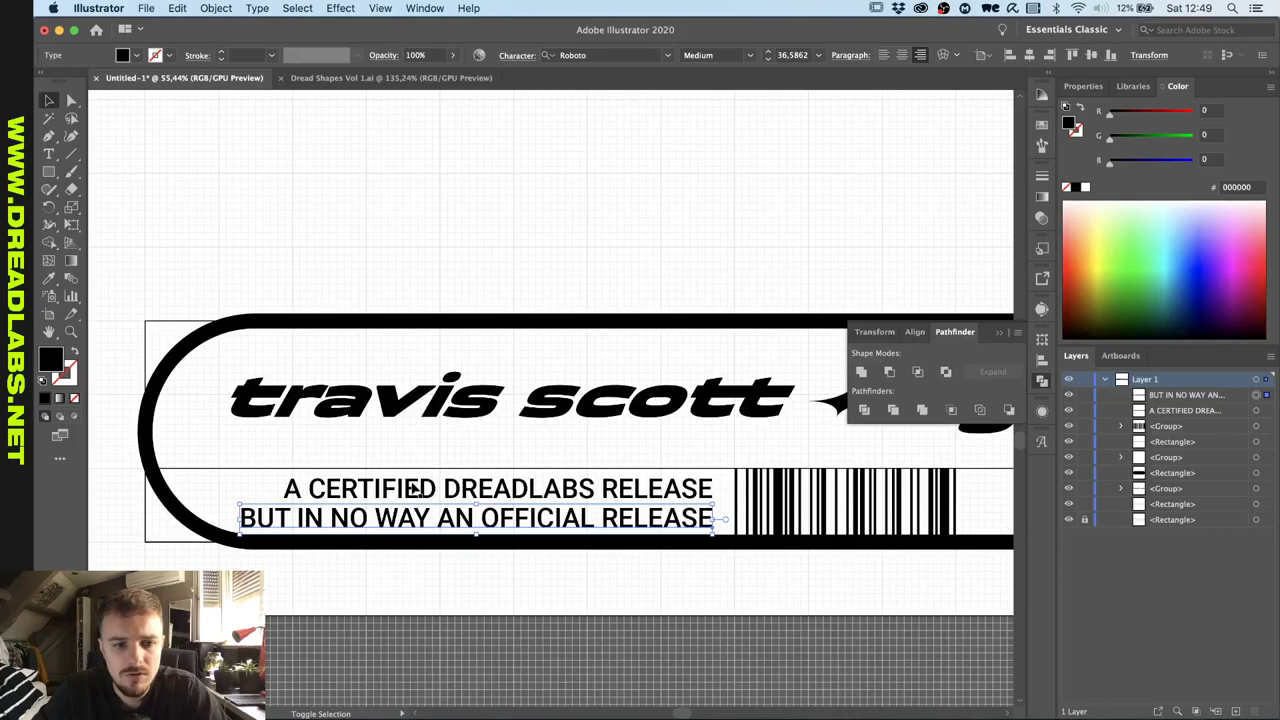
click(748, 57)
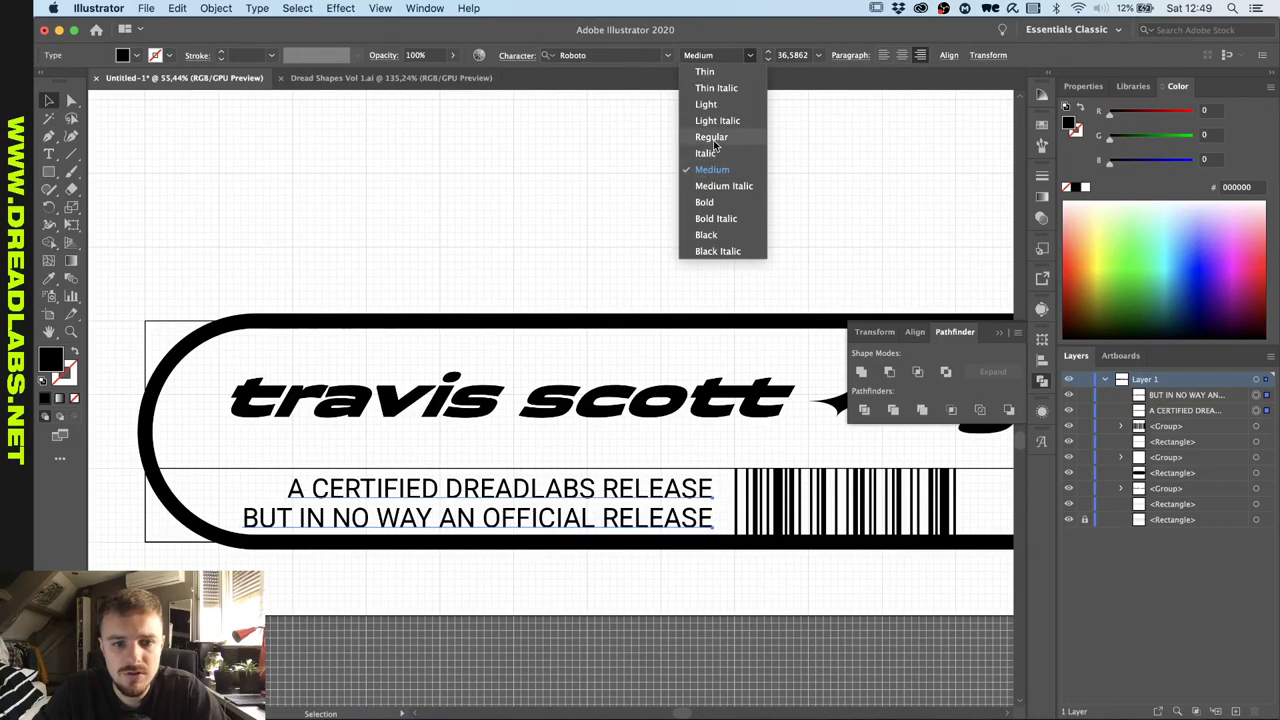
click(712, 137)
click(337, 574)
Examine the pill layout to judge the balance of the artist names, release lines, barcode and black end section.
scroll(337, 574, down, 2)
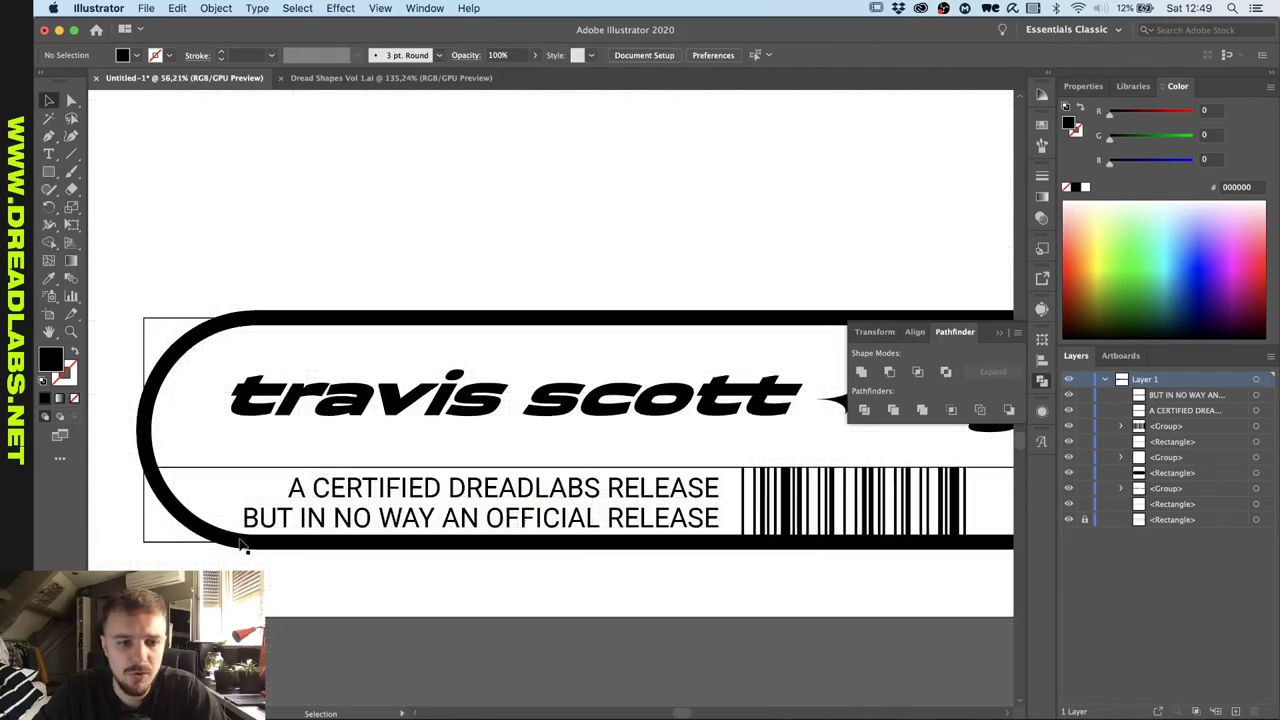
scroll(183, 449, up, 3)
scroll(243, 497, down, 4)
scroll(243, 497, down, 3)
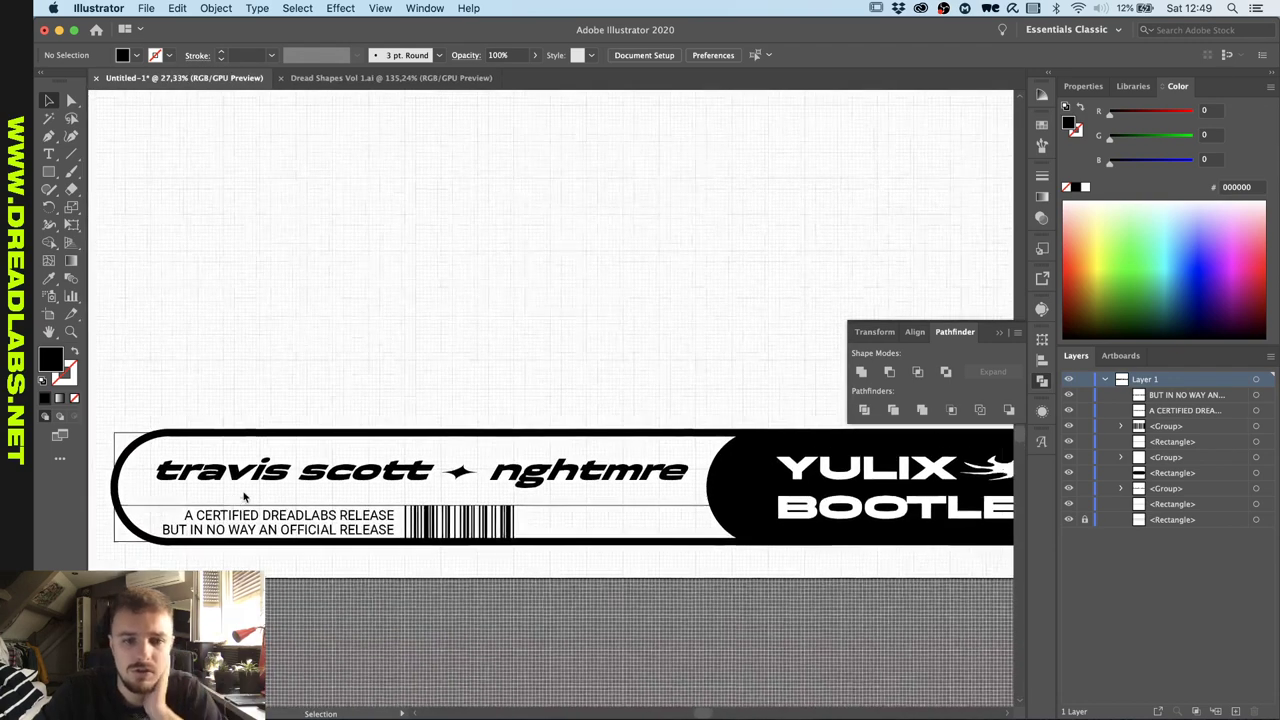
scroll(243, 497, up, 4)
scroll(311, 483, down, 2)
scroll(349, 486, up, 3)
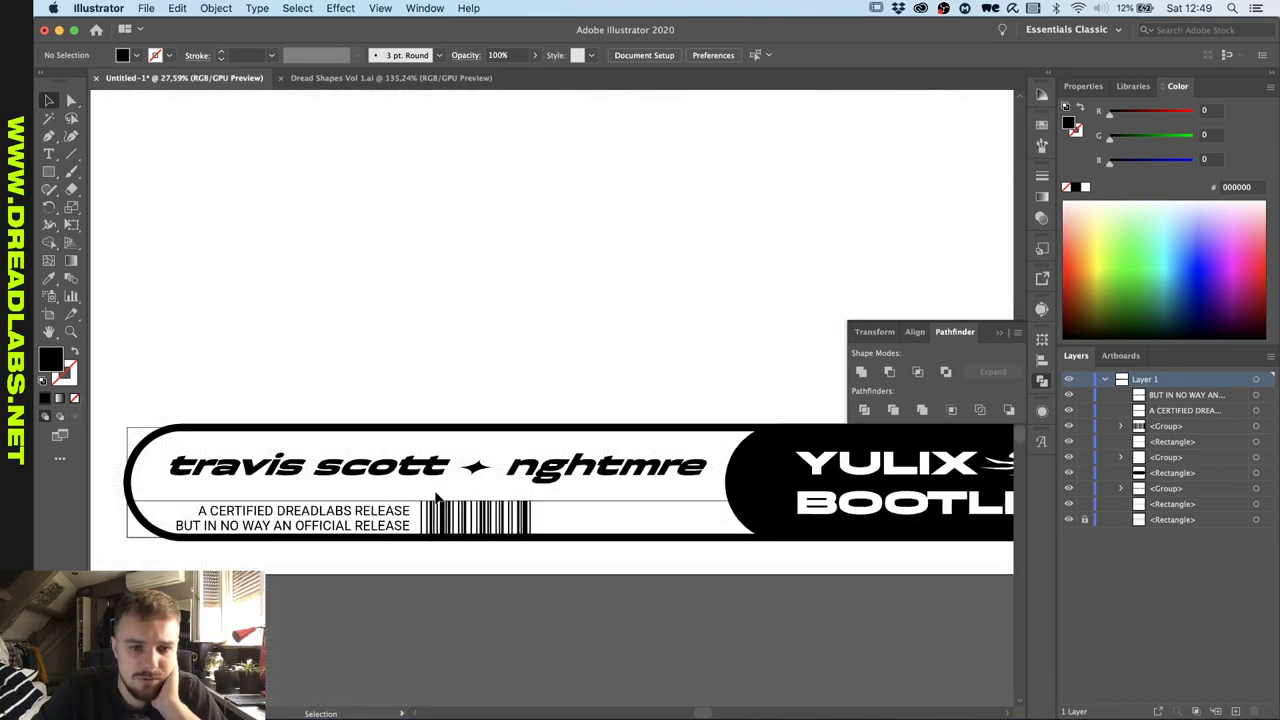
scroll(487, 432, left, 3)
scroll(490, 434, down, 1)
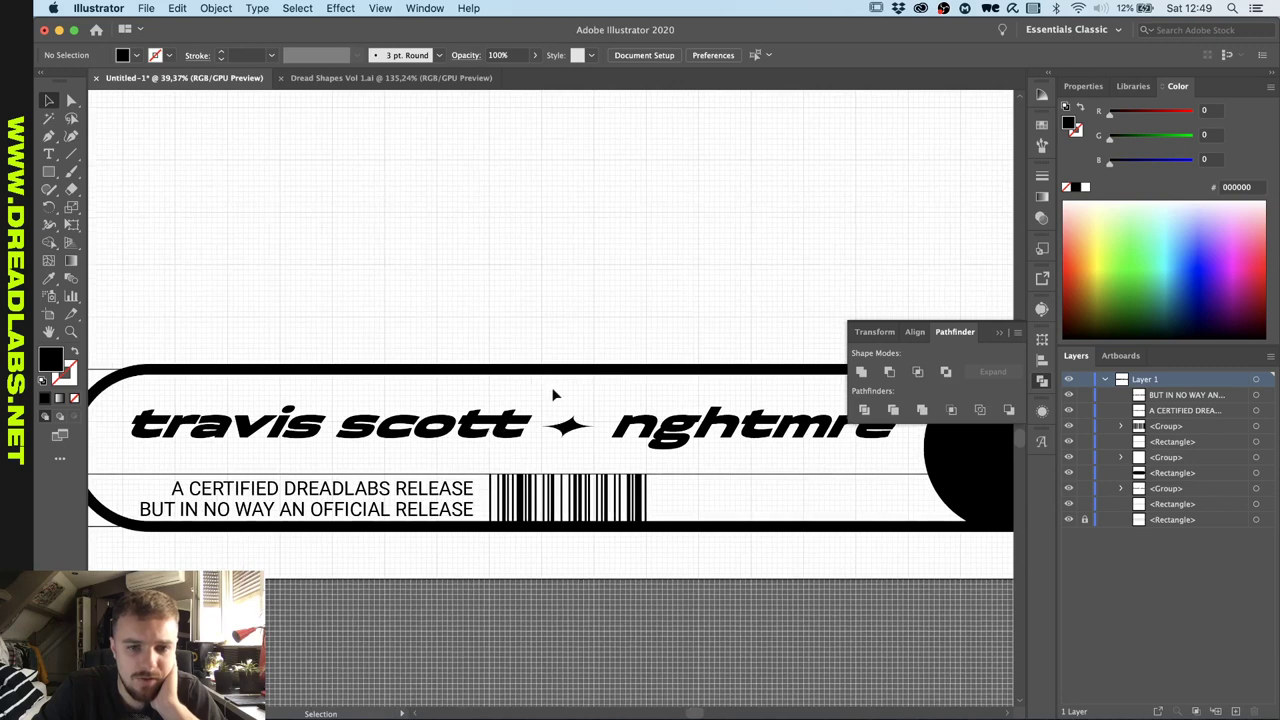
Isolate the artist-name group and move "nghtmre" with the star onto a second line beneath "travis scott".
click(697, 450)
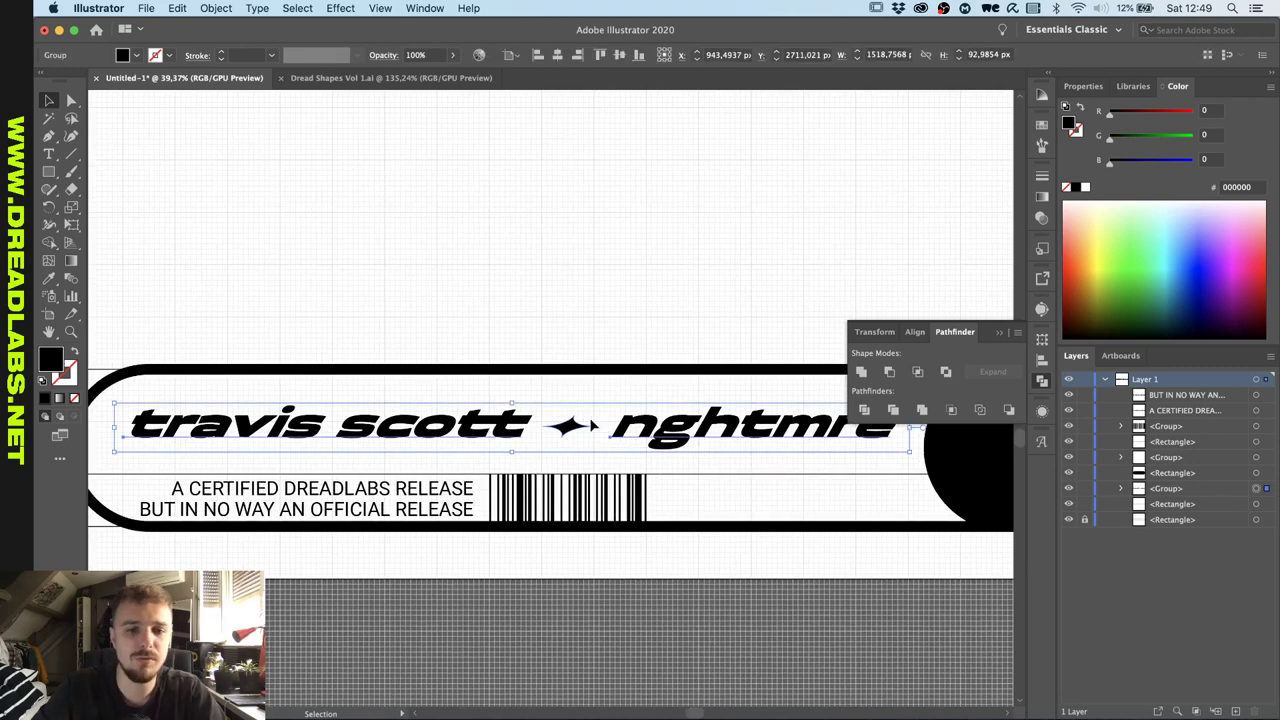
double_click(577, 430)
drag(675, 452, 910, 445)
drag(708, 420, 221, 452)
scroll(220, 452, left, 3)
scroll(220, 452, up, 2)
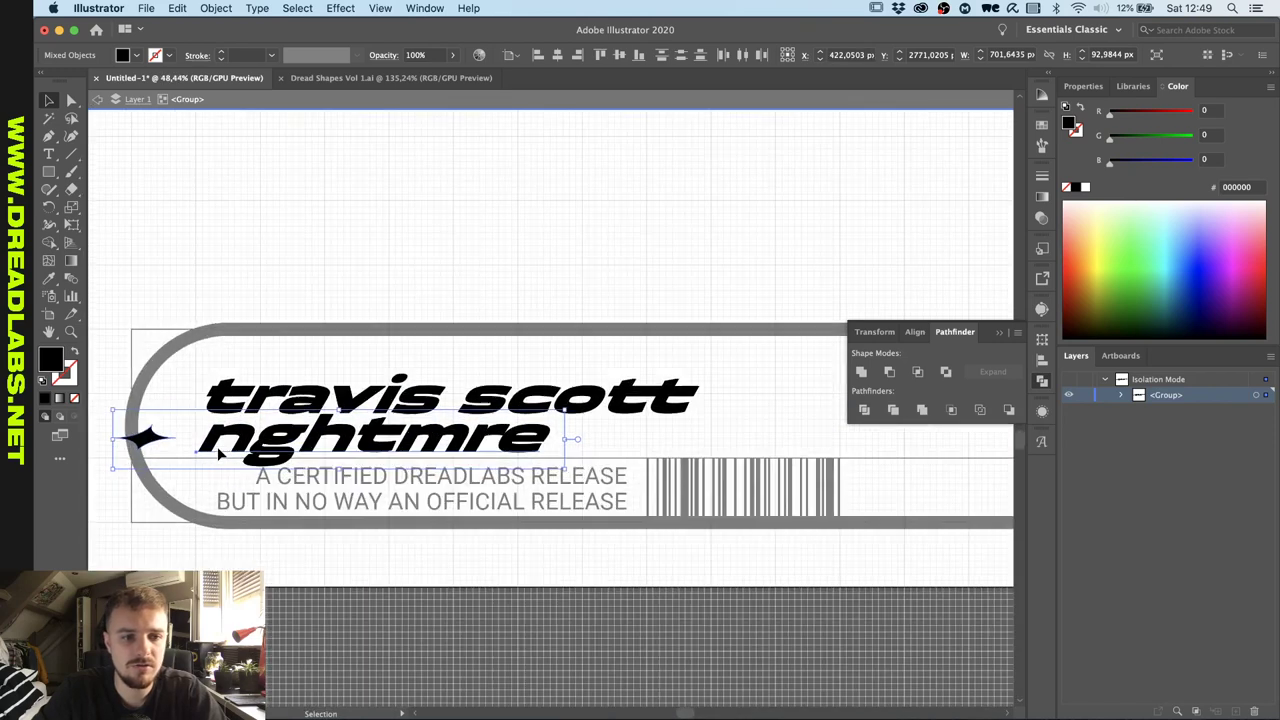
Raise "travis scott" slightly and bring the star and "nghtmre" up and inwards so the star sits inside the pill.
drag(240, 402, 246, 375)
click(240, 438)
shift+click(152, 442)
drag(152, 442, 219, 421)
scroll(219, 421, up, 3)
Nudge the star and "nghtmre" together to tighten their spacing beneath "travis scott" and place them slightly further left.
key(Down)
key(Down)
key(Down)
key(Down)
key(Down)
key(Down)
key(Down)
key(Down)
key(Down)
key(Down)
key(shift+Up)
key(shift+Up)
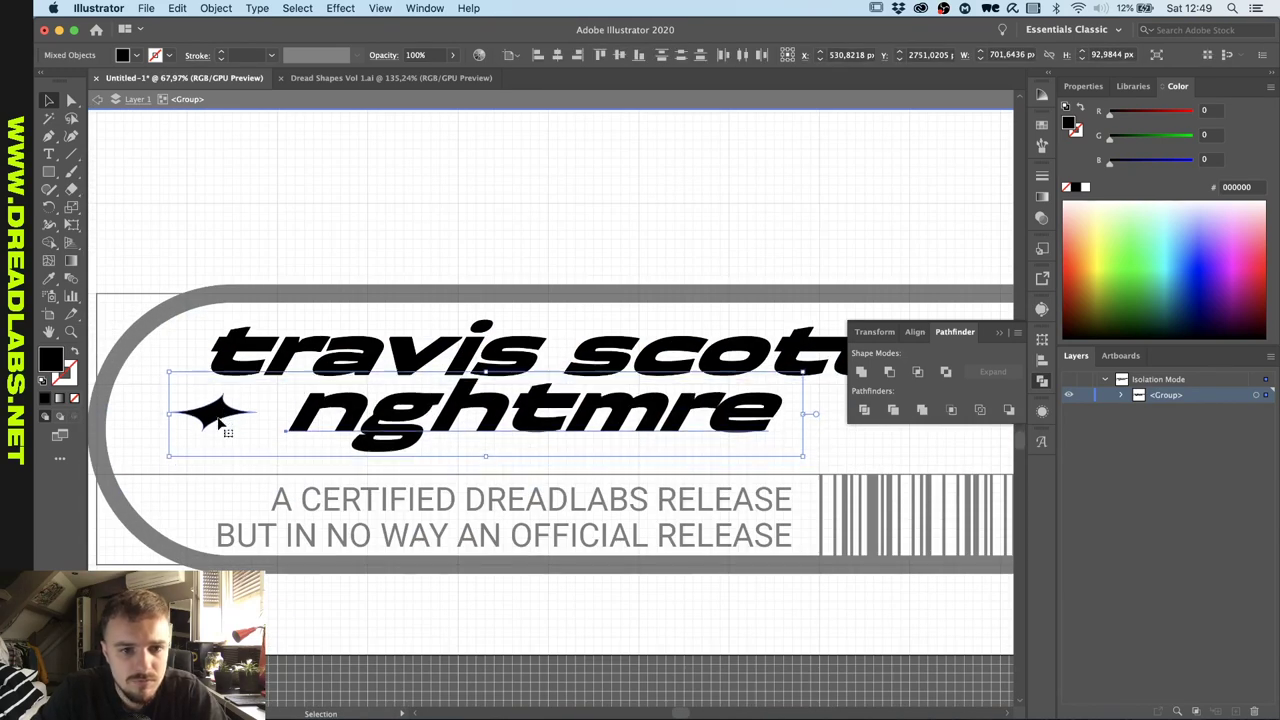
key(shift+Up)
key(shift+Left)
key(shift+Left)
key(shift+Down)
scroll(275, 430, down, 3)
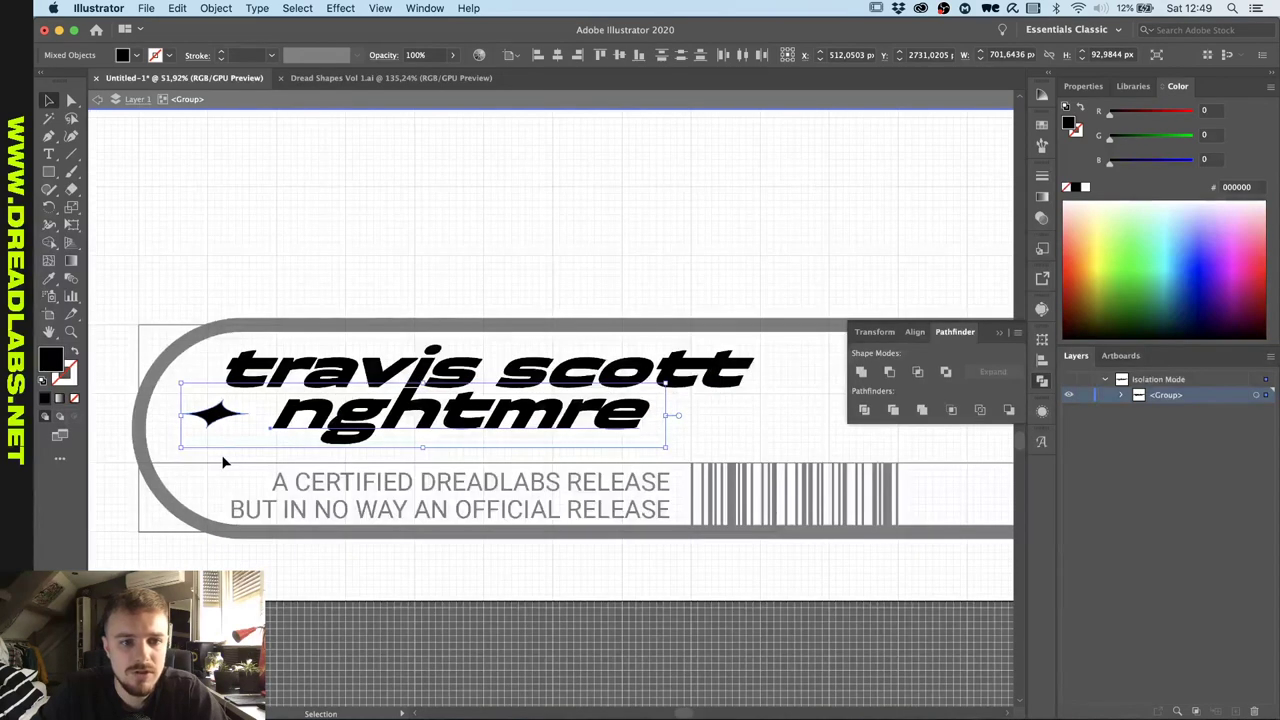
Leave the artist-name group's isolation and shift the whole group slightly left within the pill.
click(223, 460)
scroll(380, 384, up, 4)
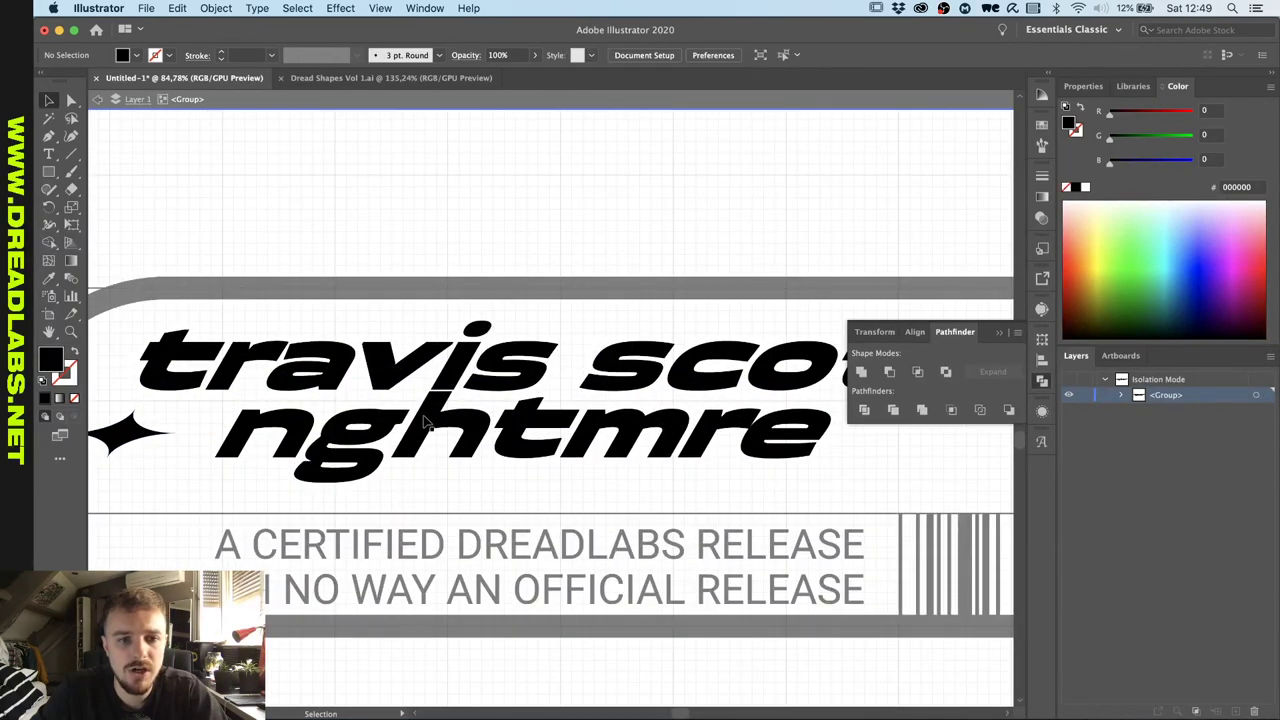
scroll(424, 418, down, 2)
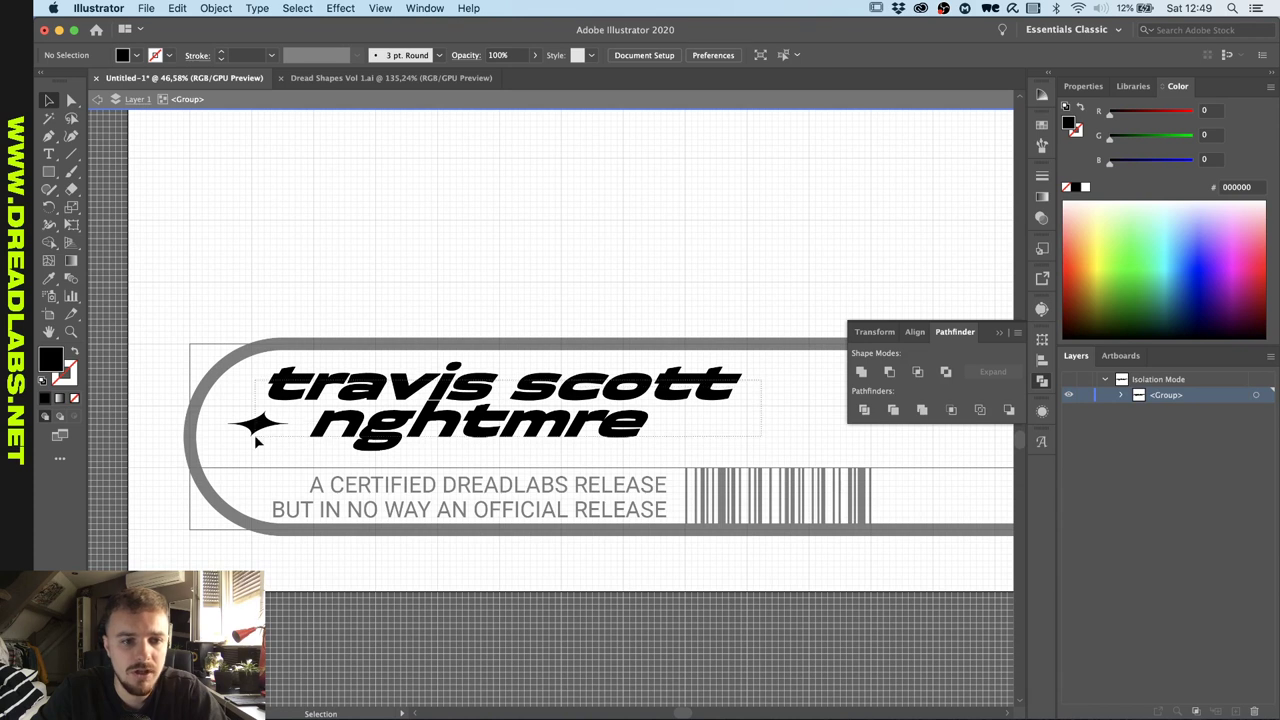
click(257, 440)
double_click(309, 267)
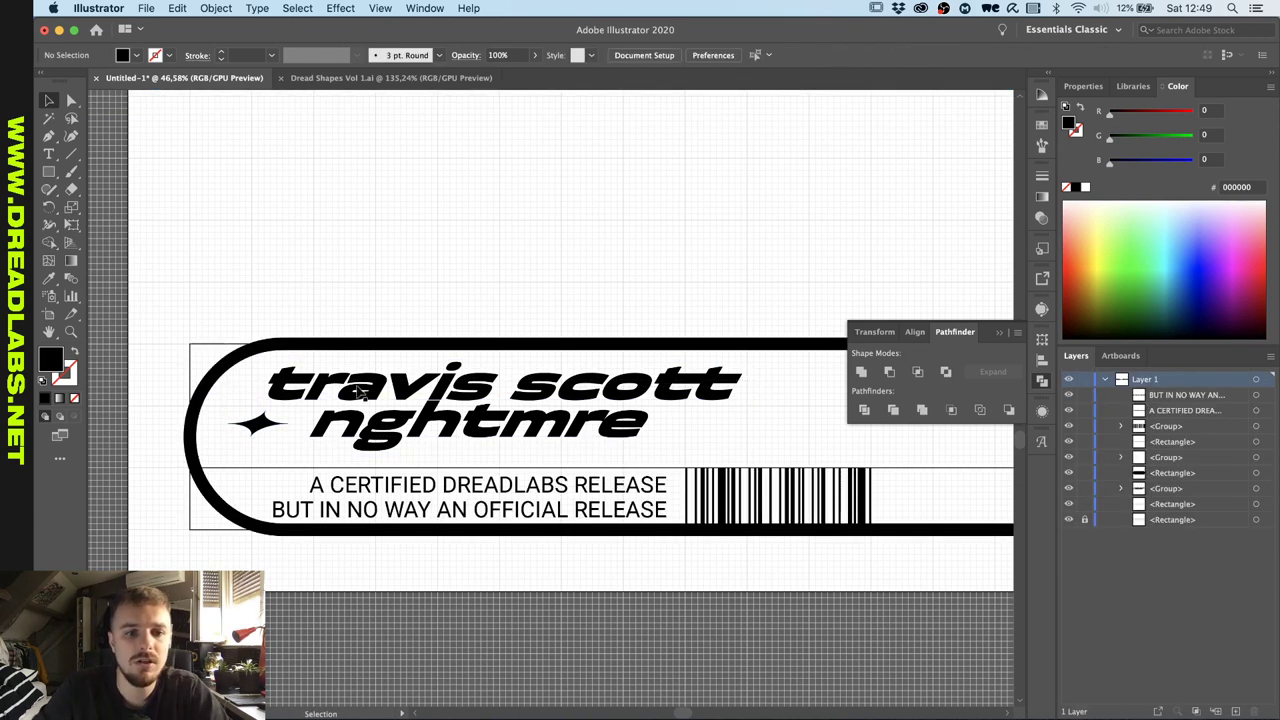
click(360, 394)
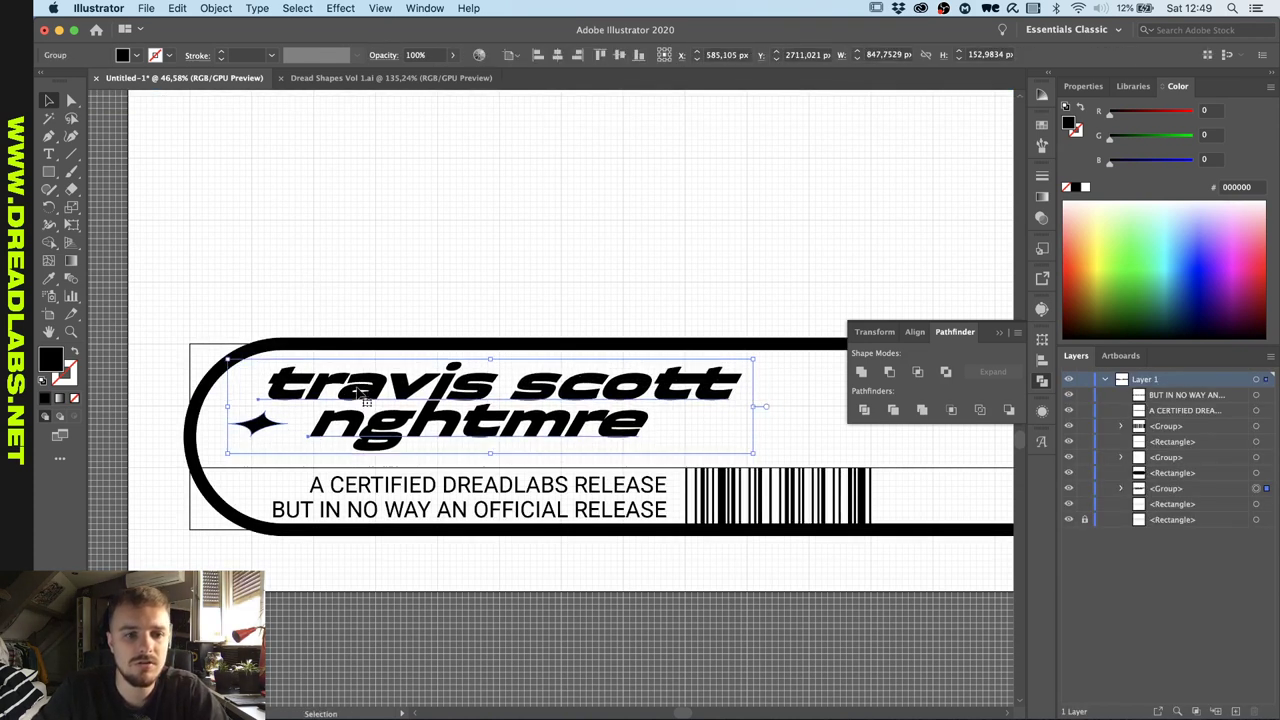
key(shift+Up)
key(shift+Down)
key(shift+Left)
key(shift+Left)
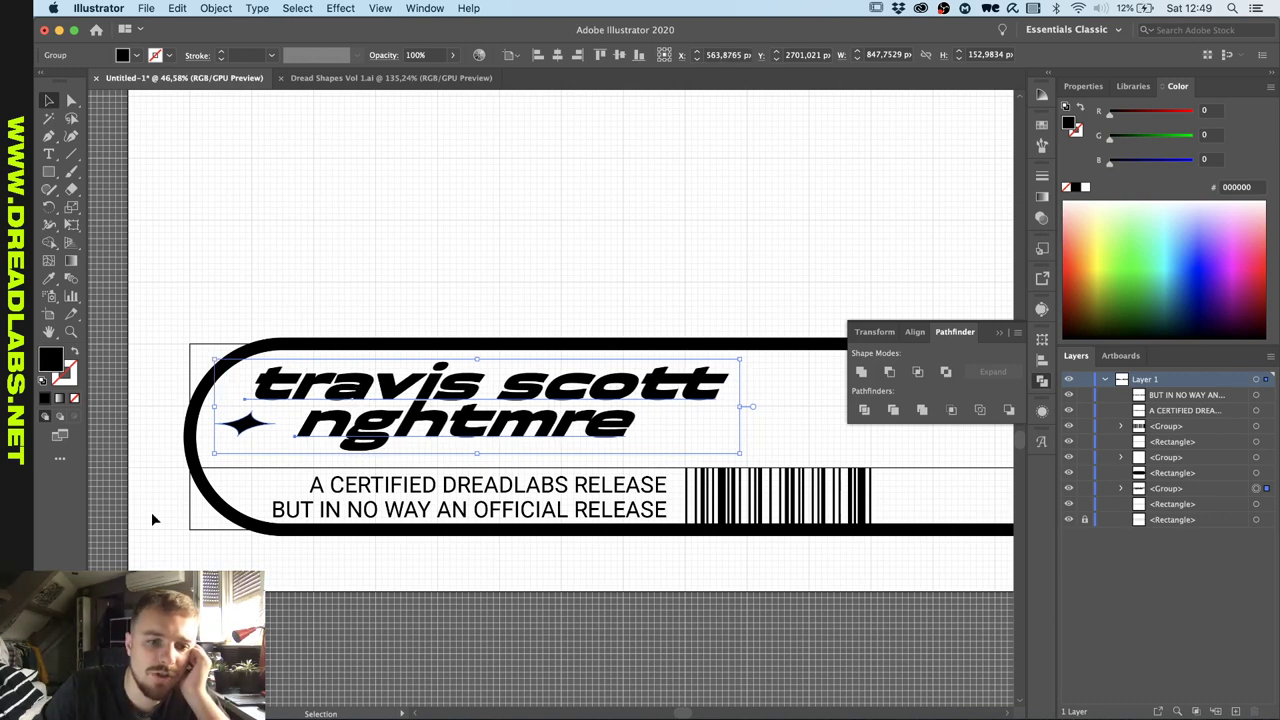
click(388, 243)
Draw a vertical divider beyond the barcode from the dividing line to the pill's upper border, copying the border's black 20 pt stroke.
scroll(388, 243, down, 2)
scroll(622, 259, right, 1)
scroll(622, 259, down, 2)
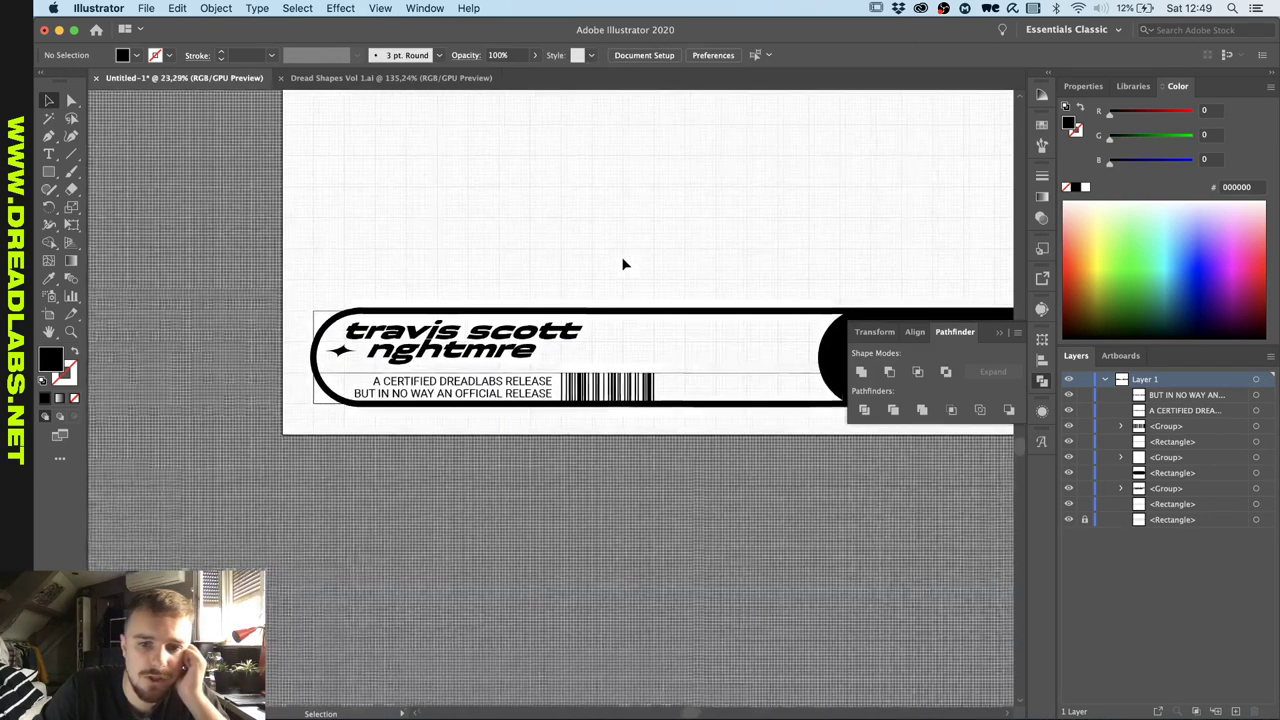
scroll(622, 259, right, 3)
scroll(448, 452, up, 5)
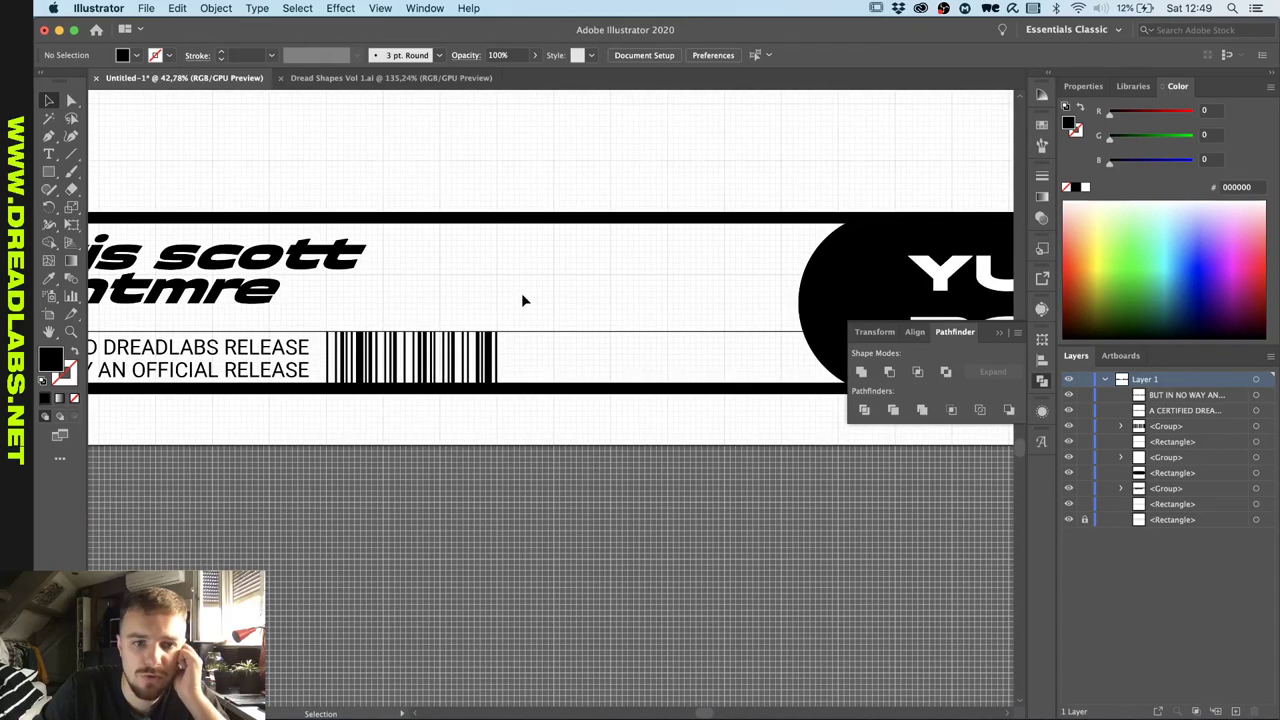
scroll(522, 300, up, 3)
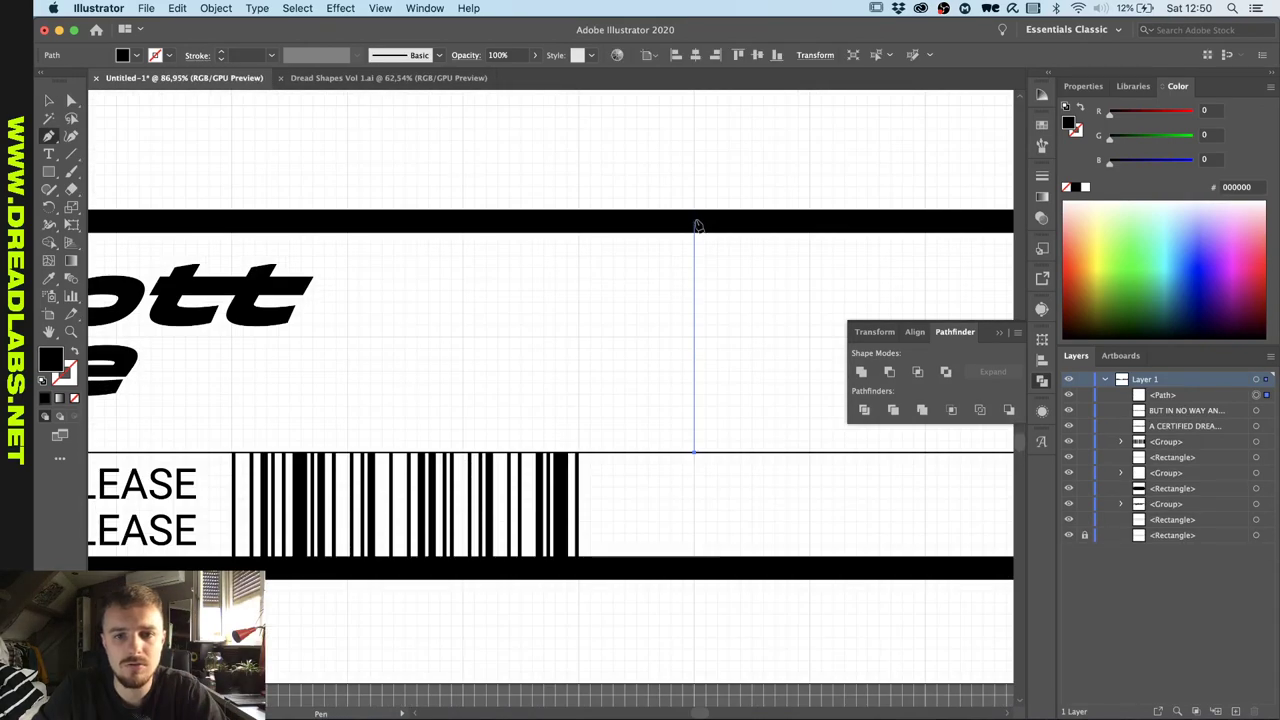
key(i)
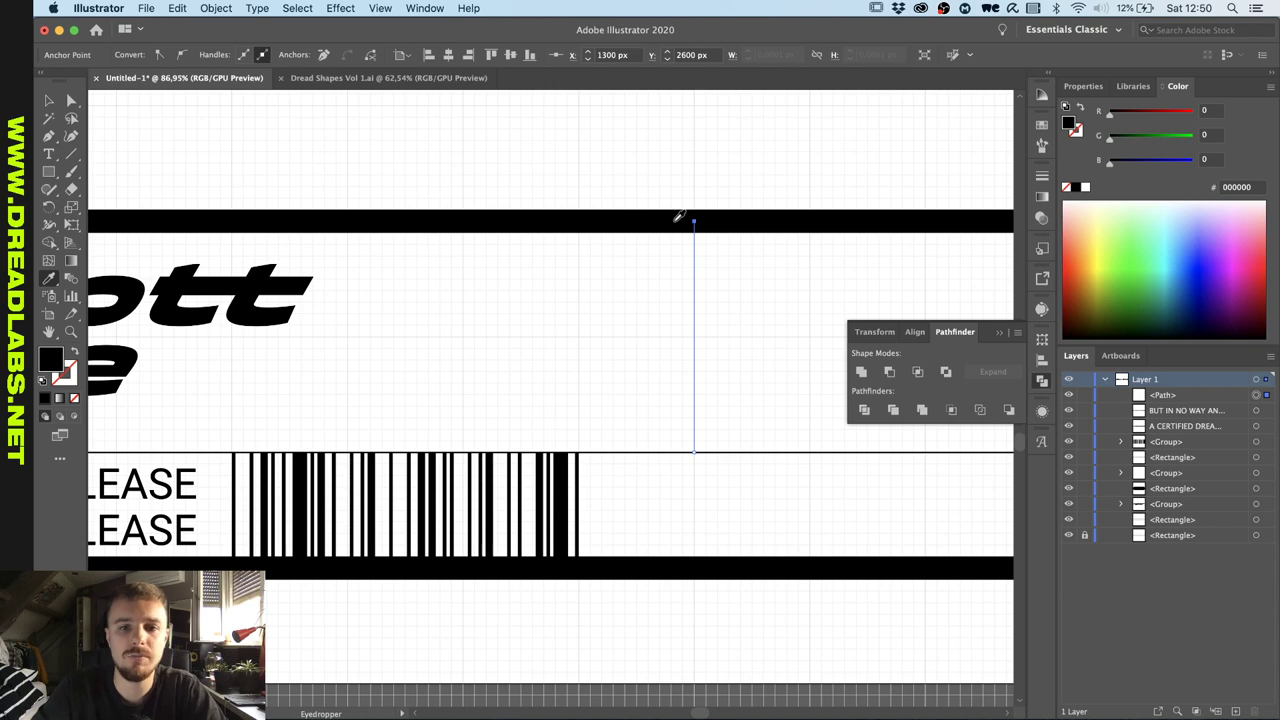
click(678, 216)
key(v)
click(766, 291)
scroll(573, 336, right, 3)
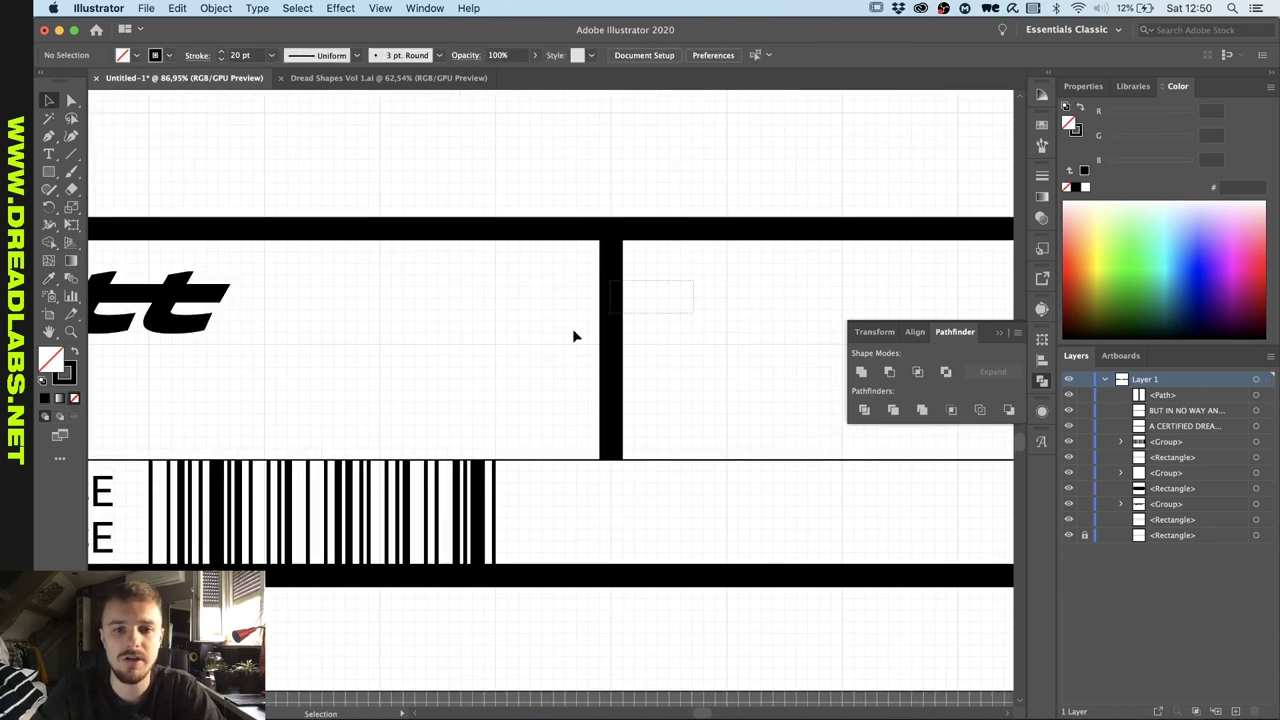
Shear the black vertical divider 30° along the horizontal axis so it slants forward.
click(617, 320)
right_click(626, 306)
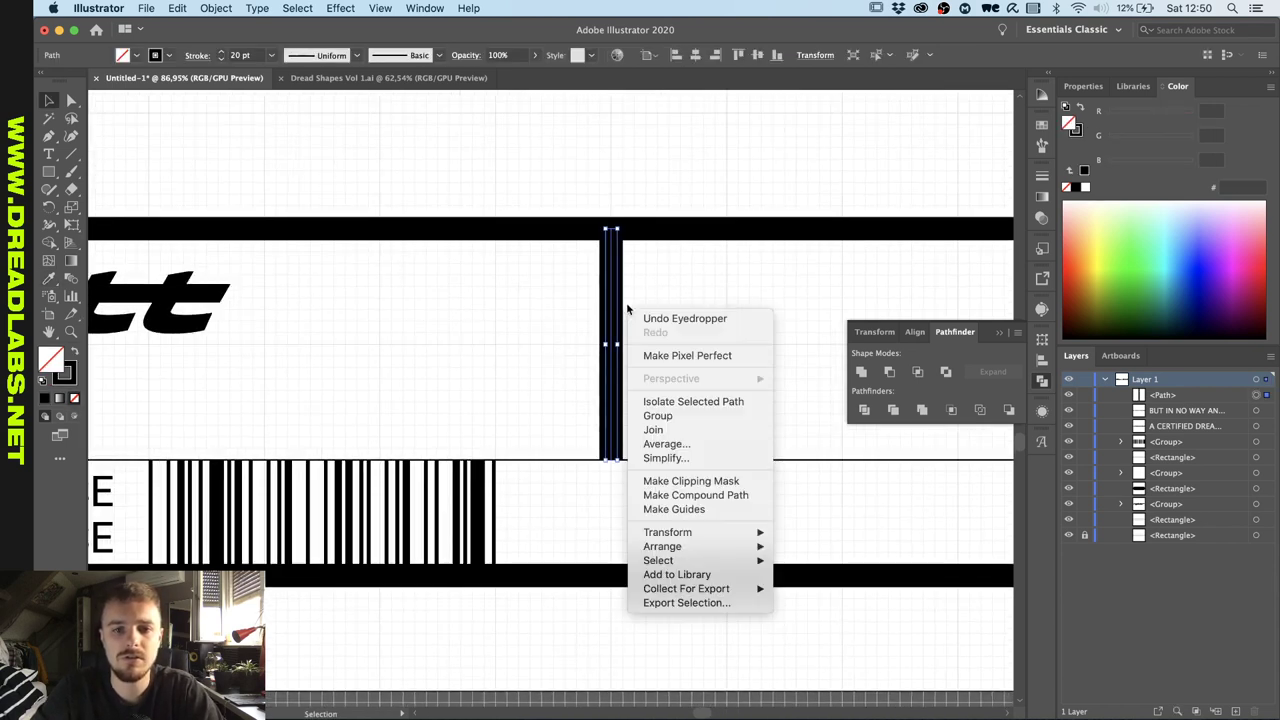
click(671, 535)
right_click(715, 377)
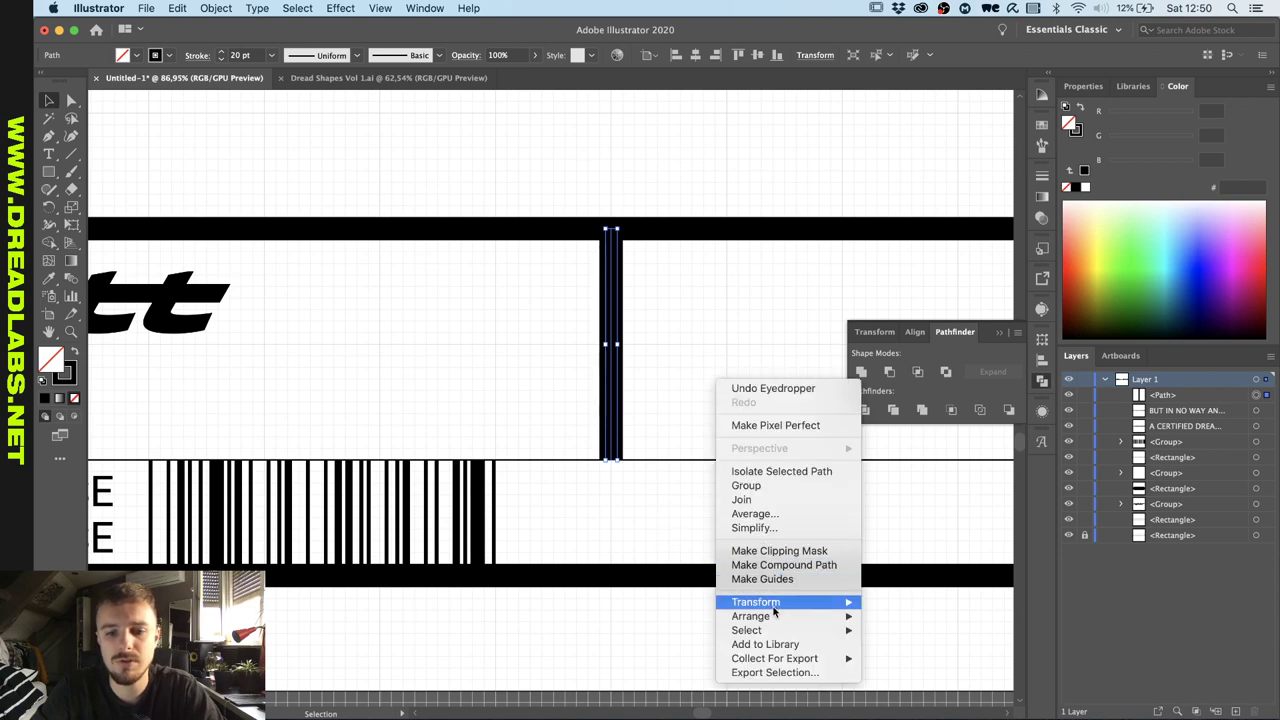
mouse_move(775, 605)
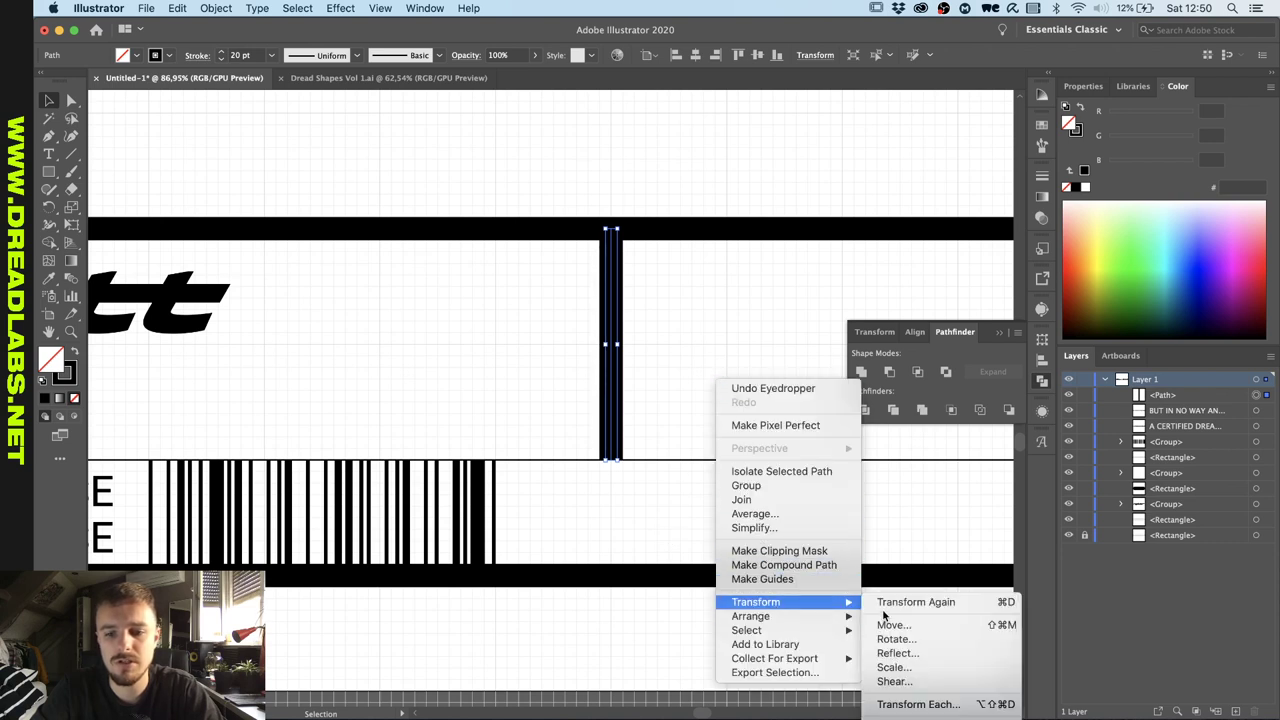
click(904, 681)
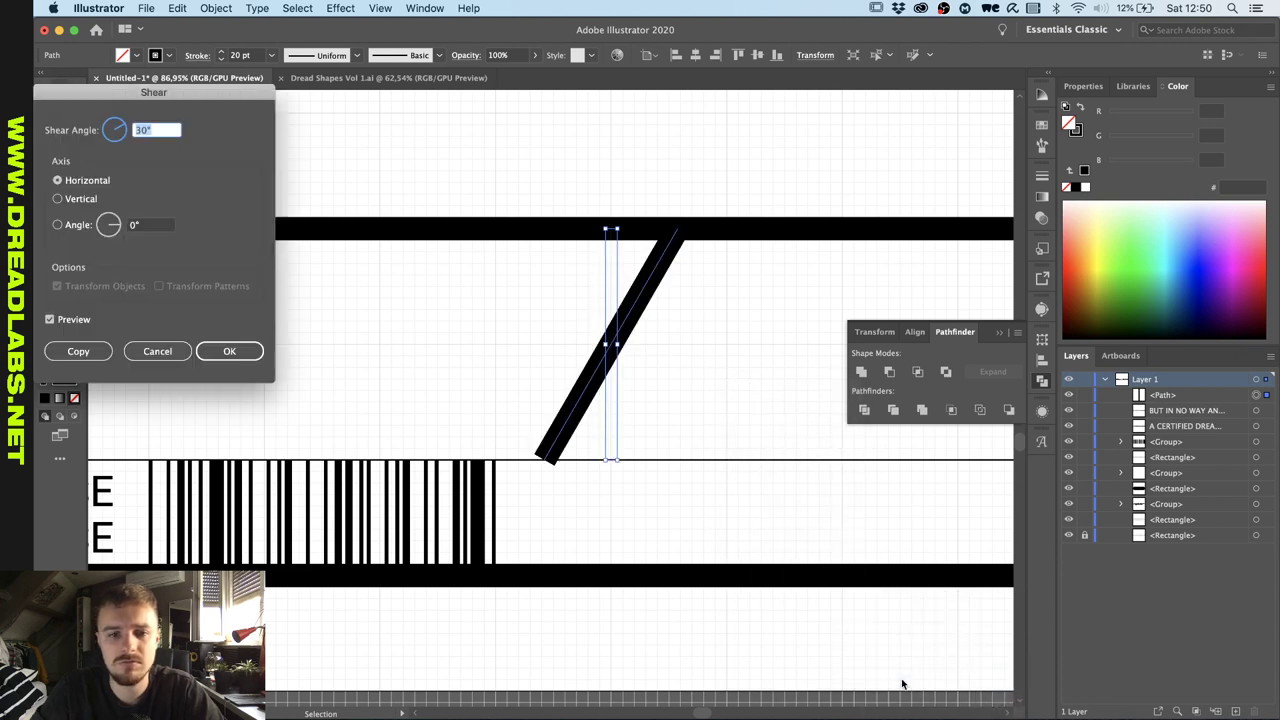
key(Return)
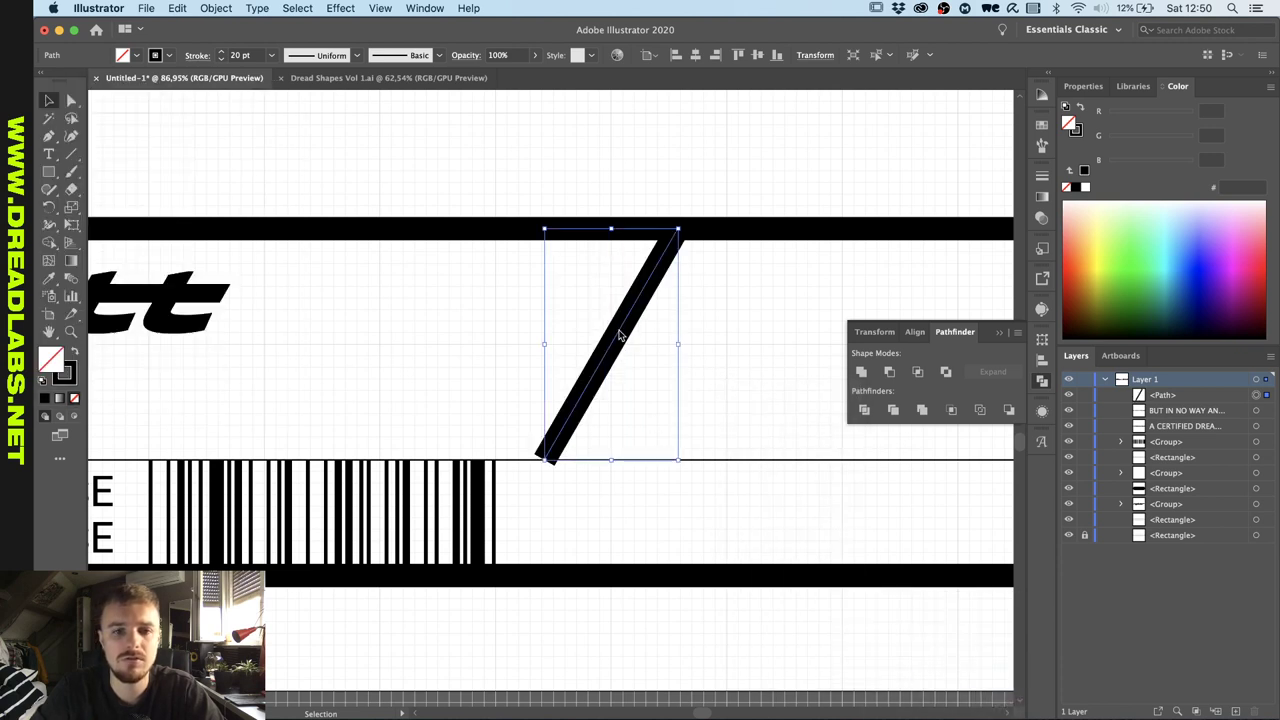
Move the slanted divider left beside "travis scott" above the barcode's start, fine-tuning its gap from the lettering.
drag(619, 336, 240, 336)
click(320, 331)
scroll(321, 331, left, 5)
scroll(321, 331, up, 5)
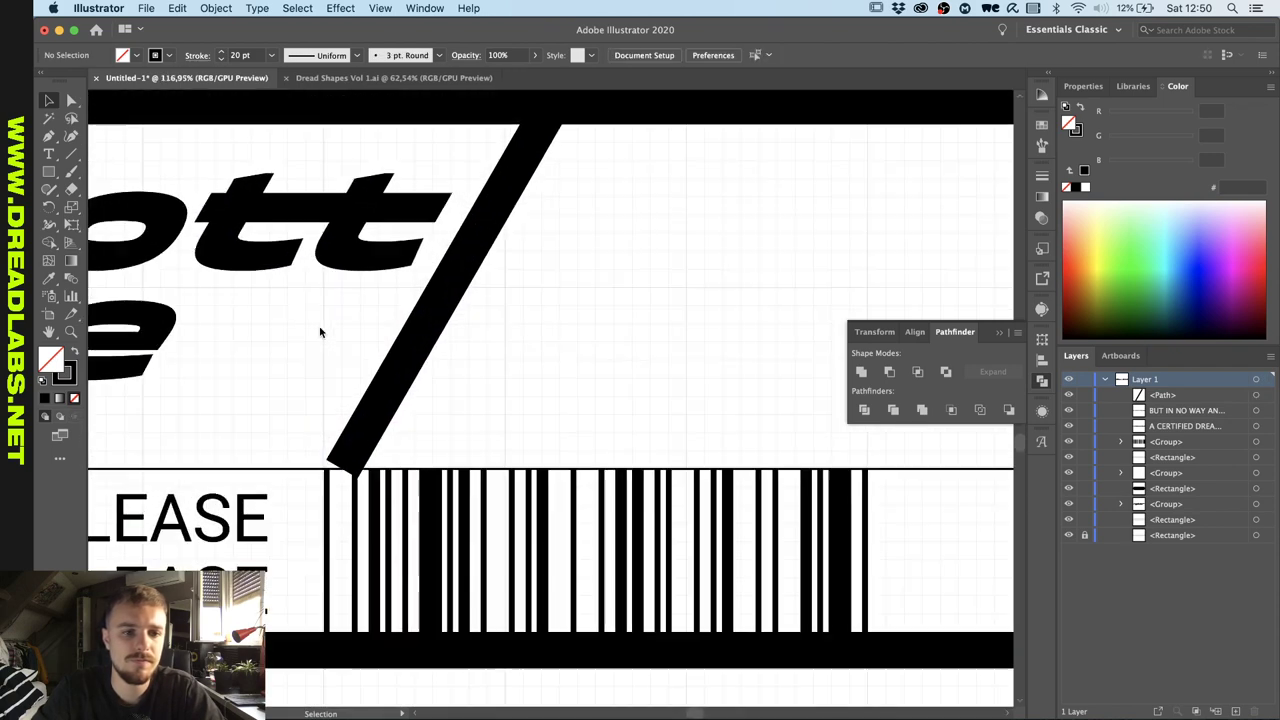
scroll(360, 449, down, 4)
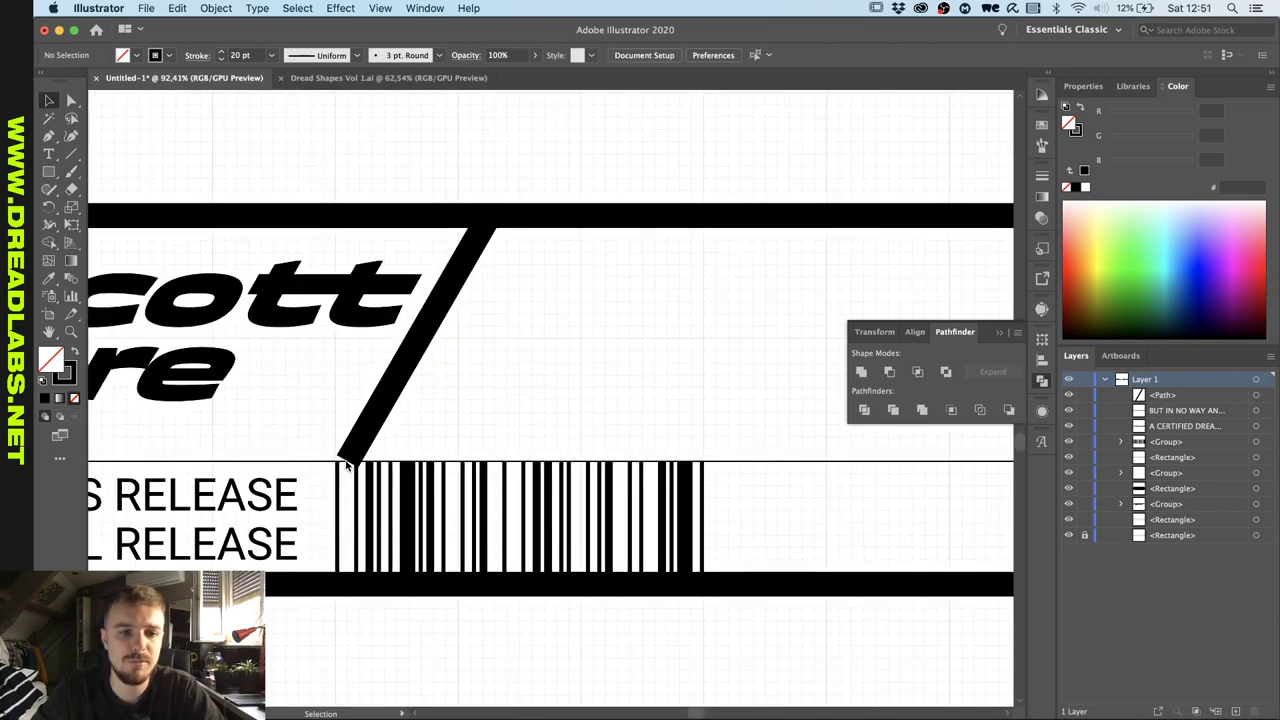
scroll(346, 466, down, 3)
click(384, 418)
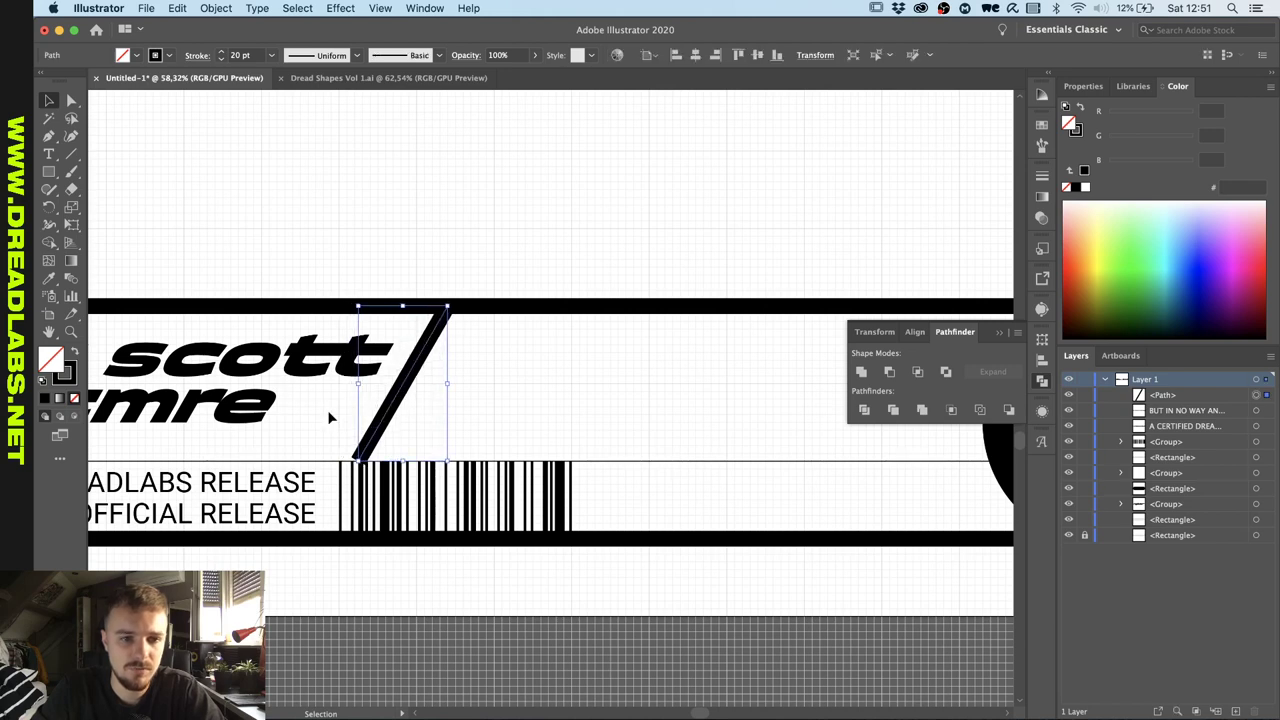
scroll(329, 418, left, 6)
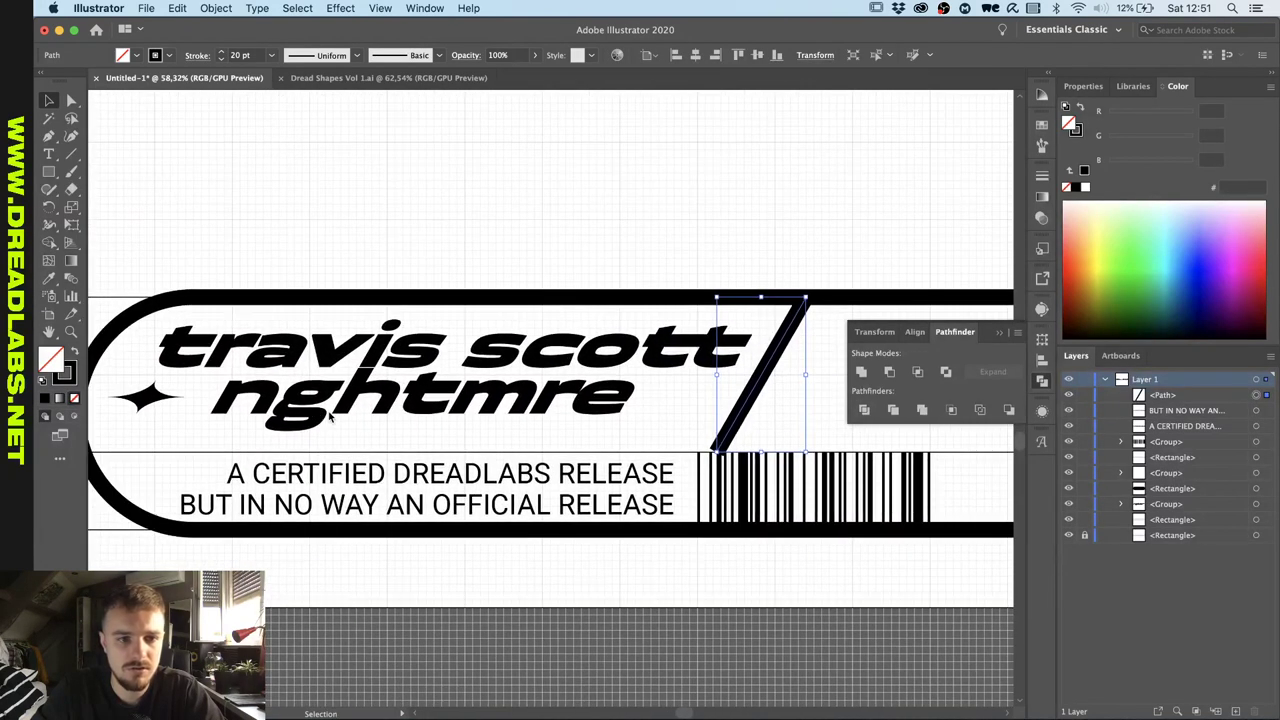
key(Right)
key(Right)
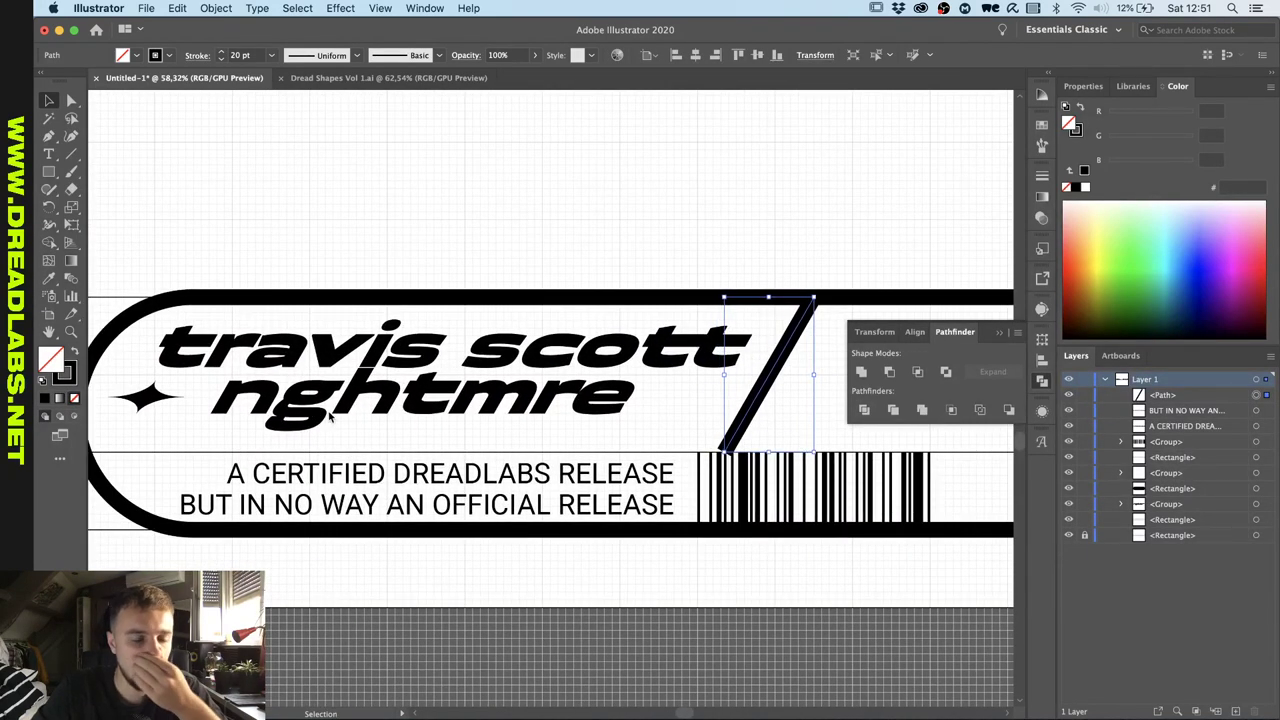
Lower the artist-name group by 10 px within the pill.
click(380, 367)
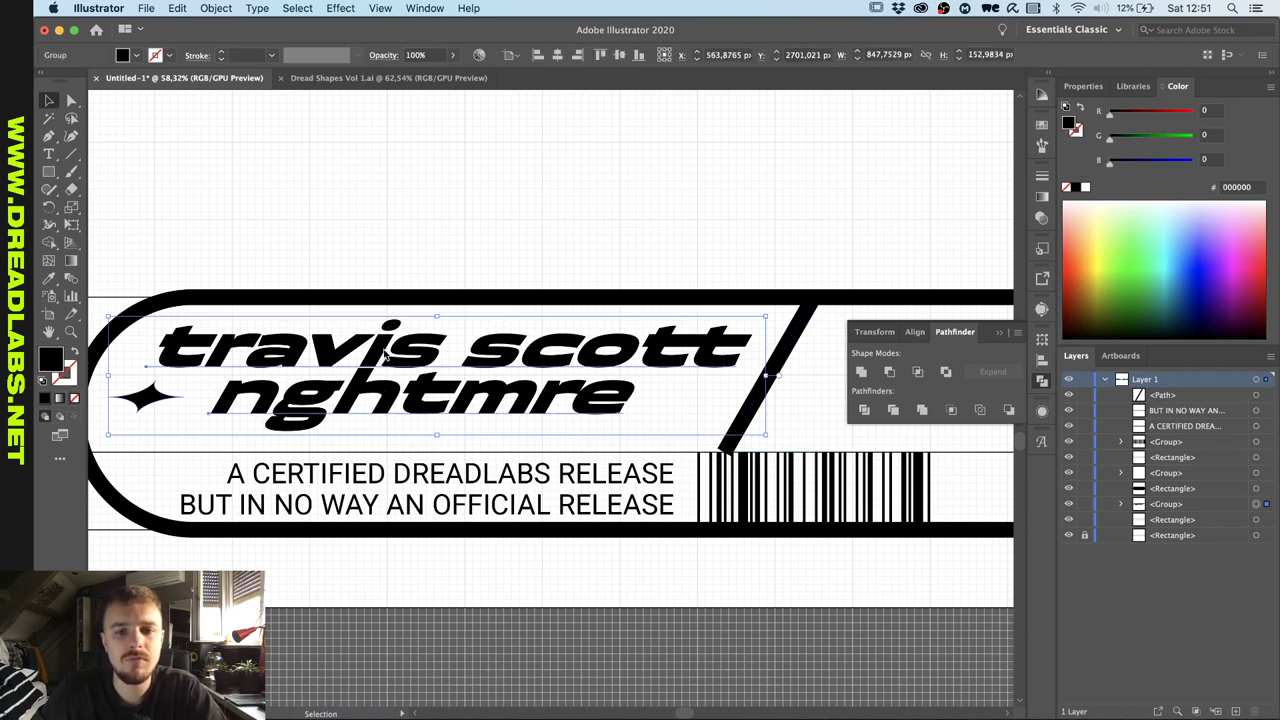
key(shift+Down)
key(shift+Down)
key(shift+Down)
key(shift+Up)
key(shift+Up)
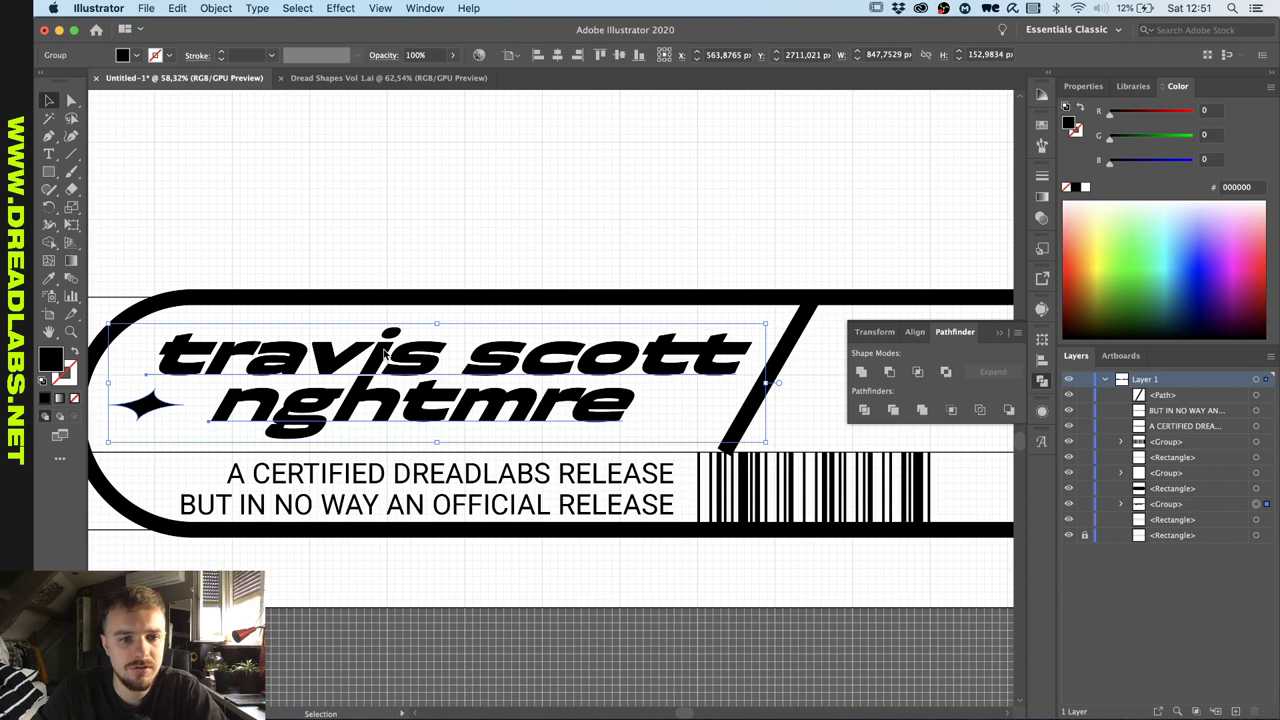
Turn off grid snapping and shorten the barcode vertically to leave gaps below the dividing line and above the pill's lower border.
scroll(457, 500, up, 3)
click(558, 482)
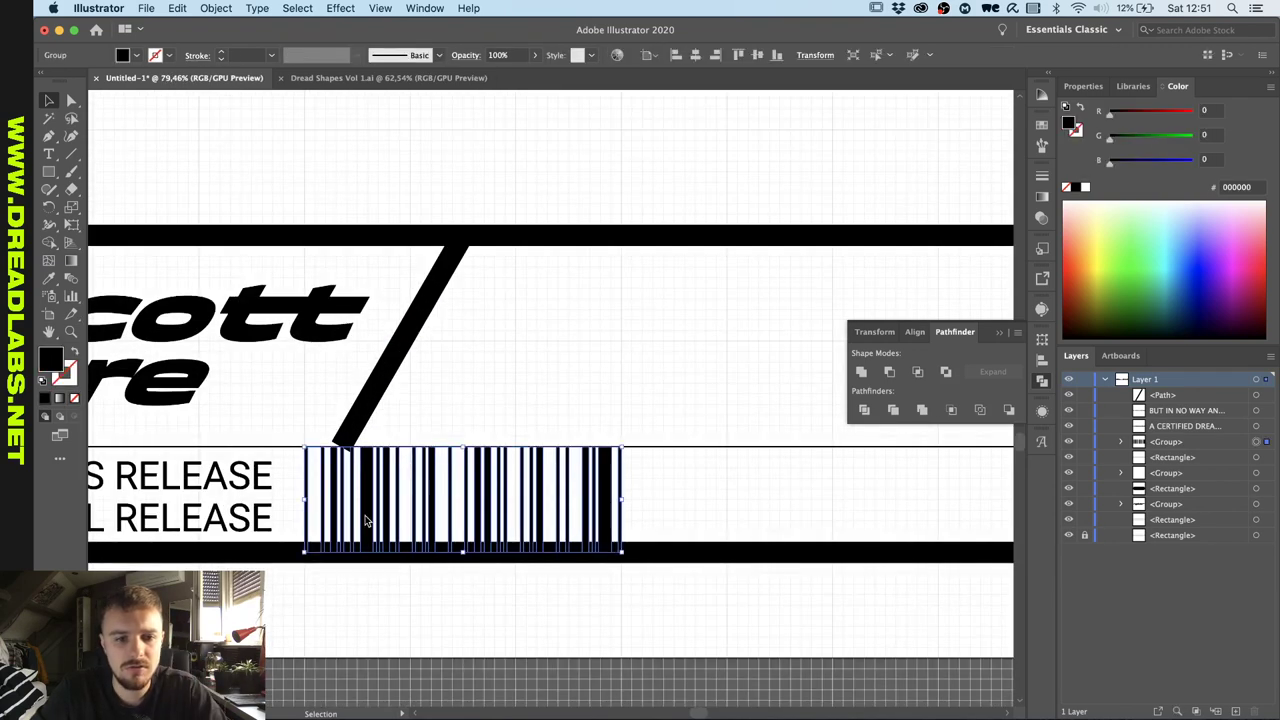
scroll(366, 520, up, 2)
drag(493, 428, 491, 448)
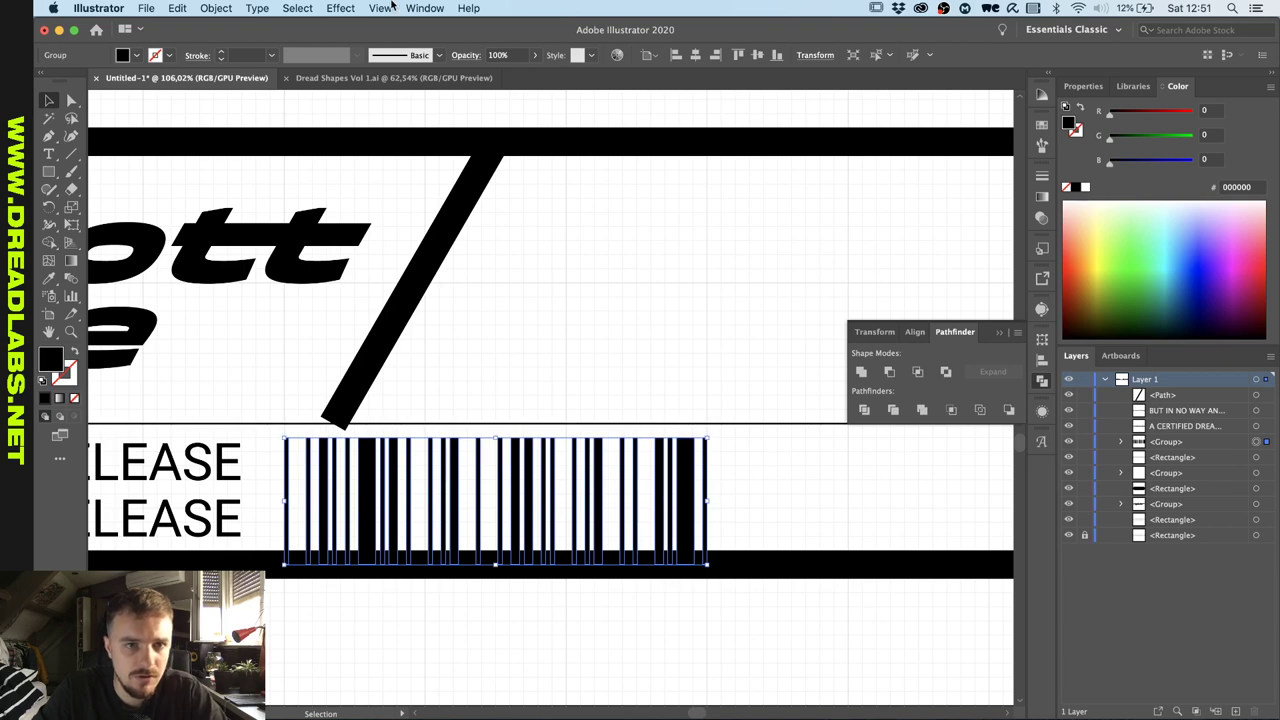
click(391, 7)
click(400, 556)
scroll(300, 510, up, 1)
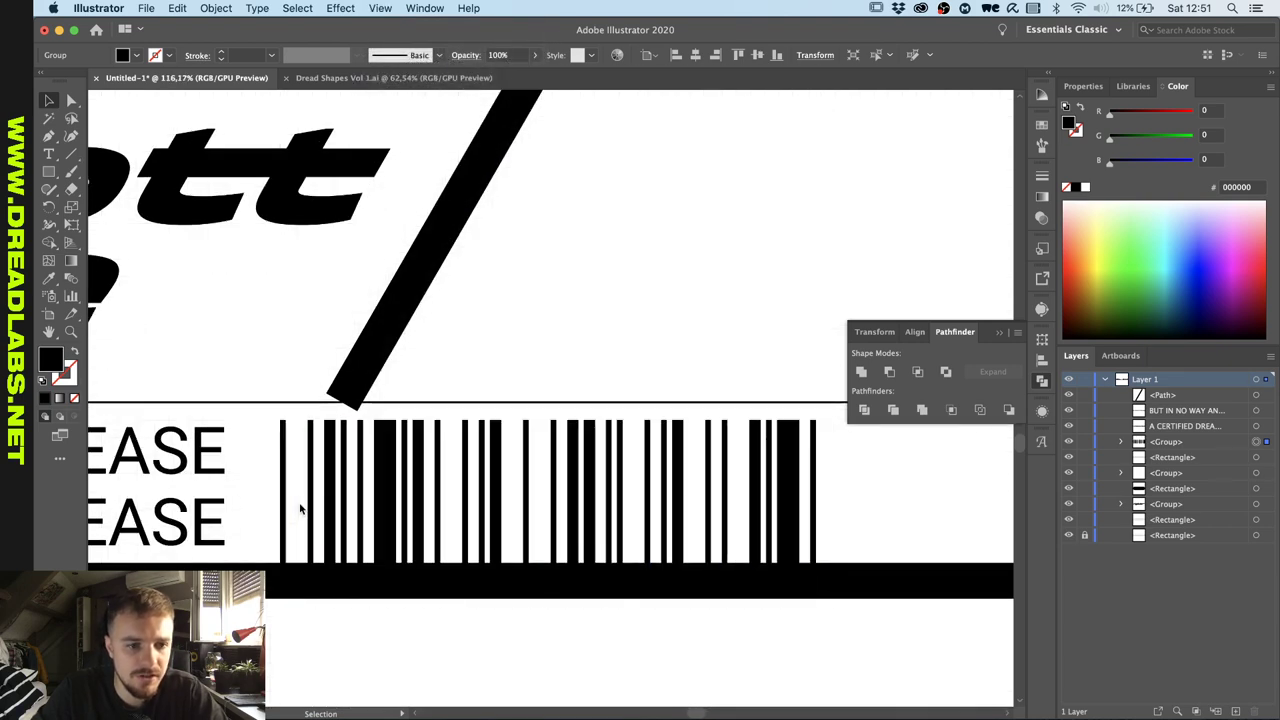
drag(548, 424, 548, 545)
scroll(834, 505, down, 4)
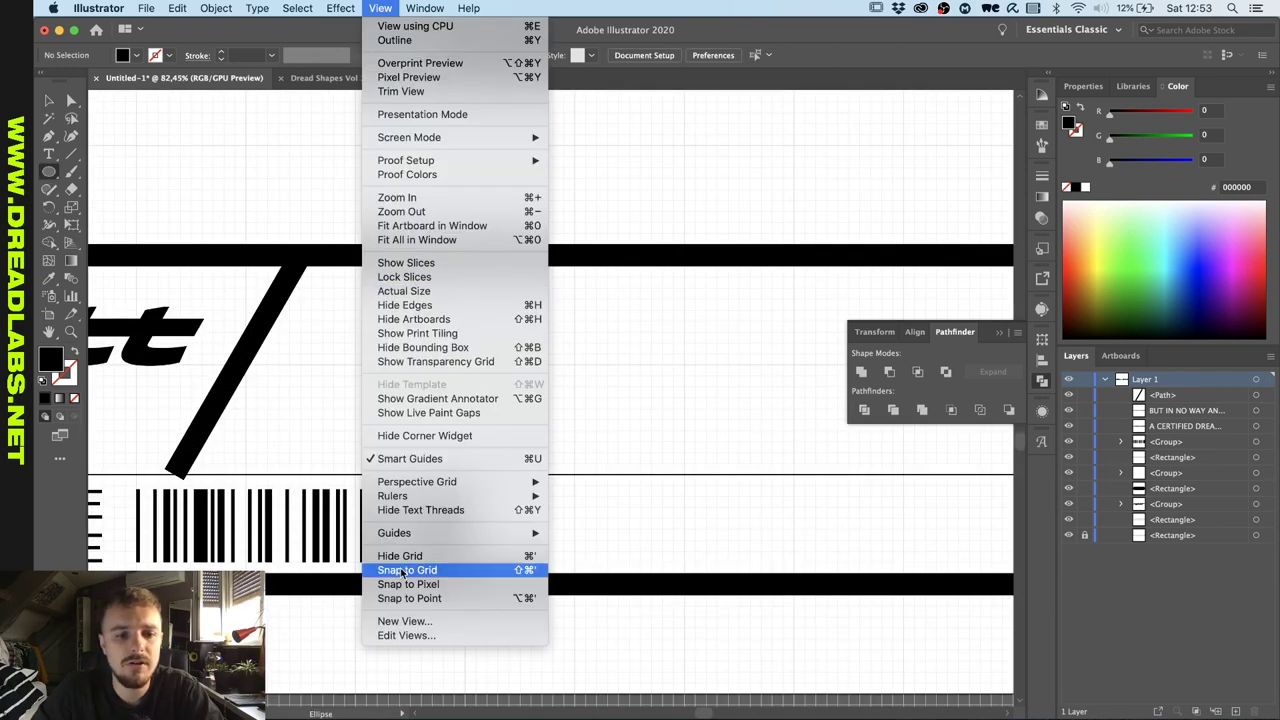
Turn grid snapping back on and draw a black 60 px circle just beyond the barcode's right end.
click(405, 573)
scroll(551, 543, up, 3)
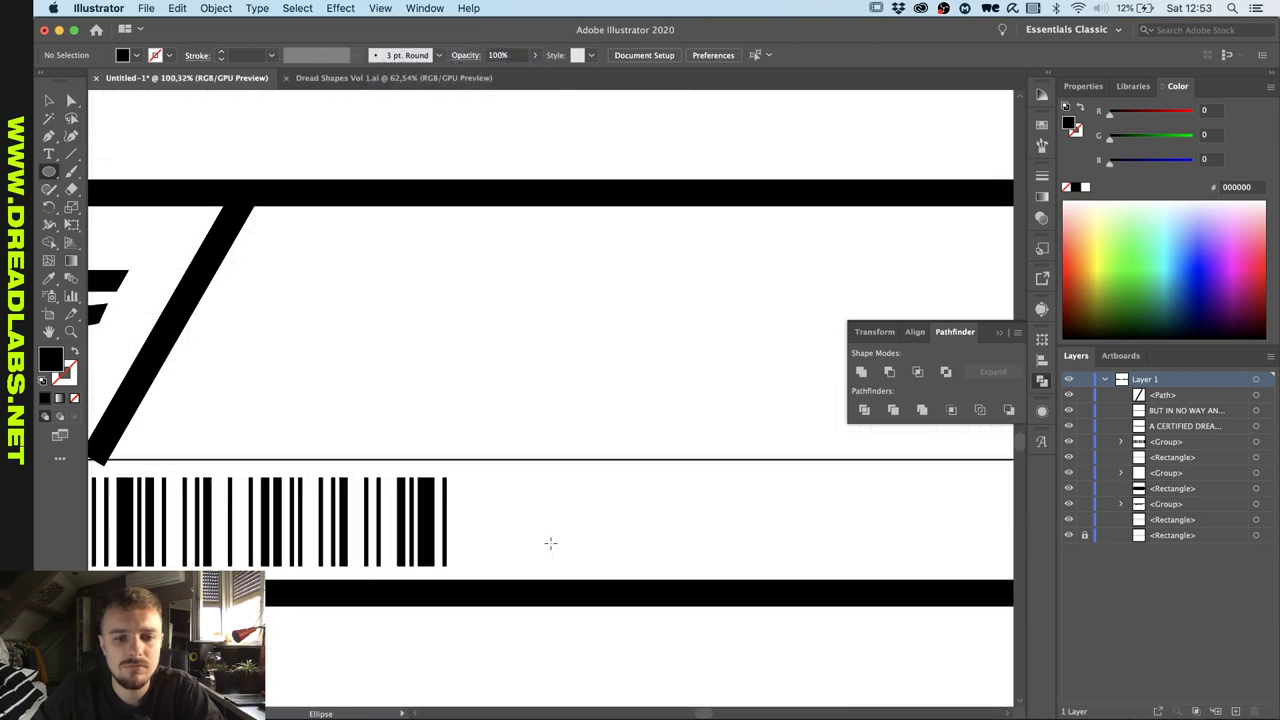
drag(510, 525, 563, 503)
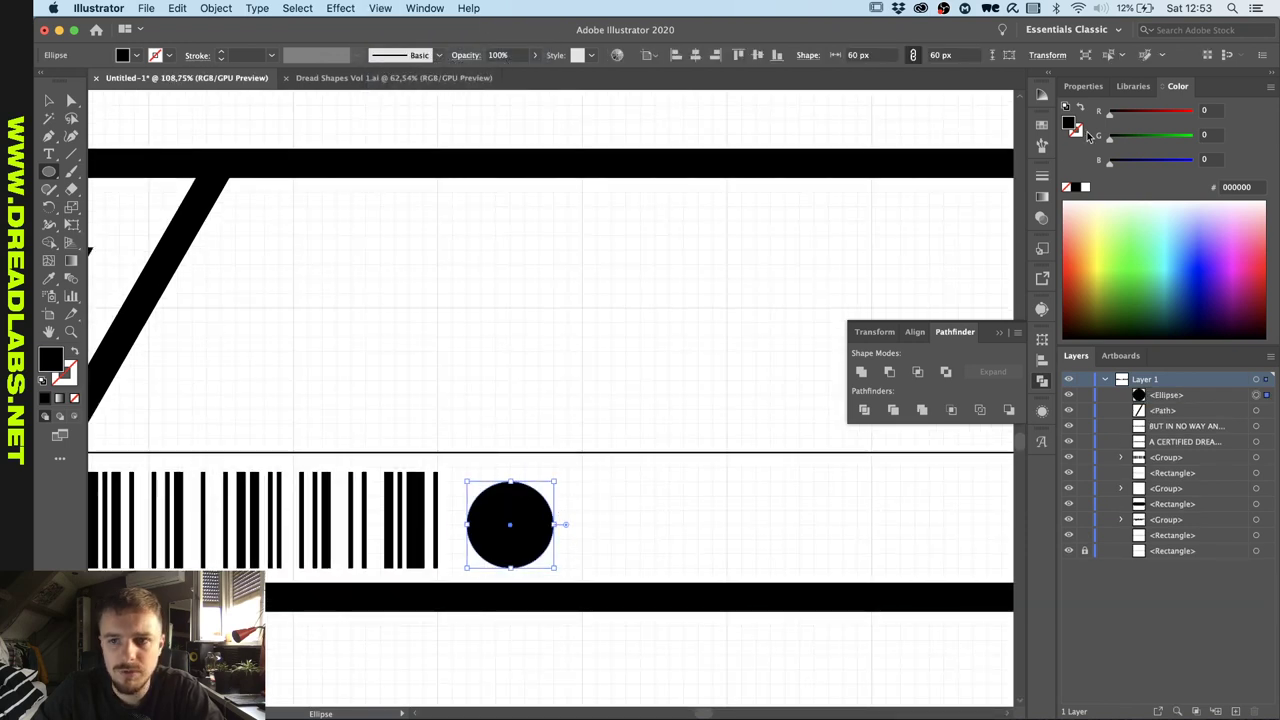
Enlarge the black circle proportionally to 70 px, using its bottom-centre reference point so that it grows upwards.
click(1083, 86)
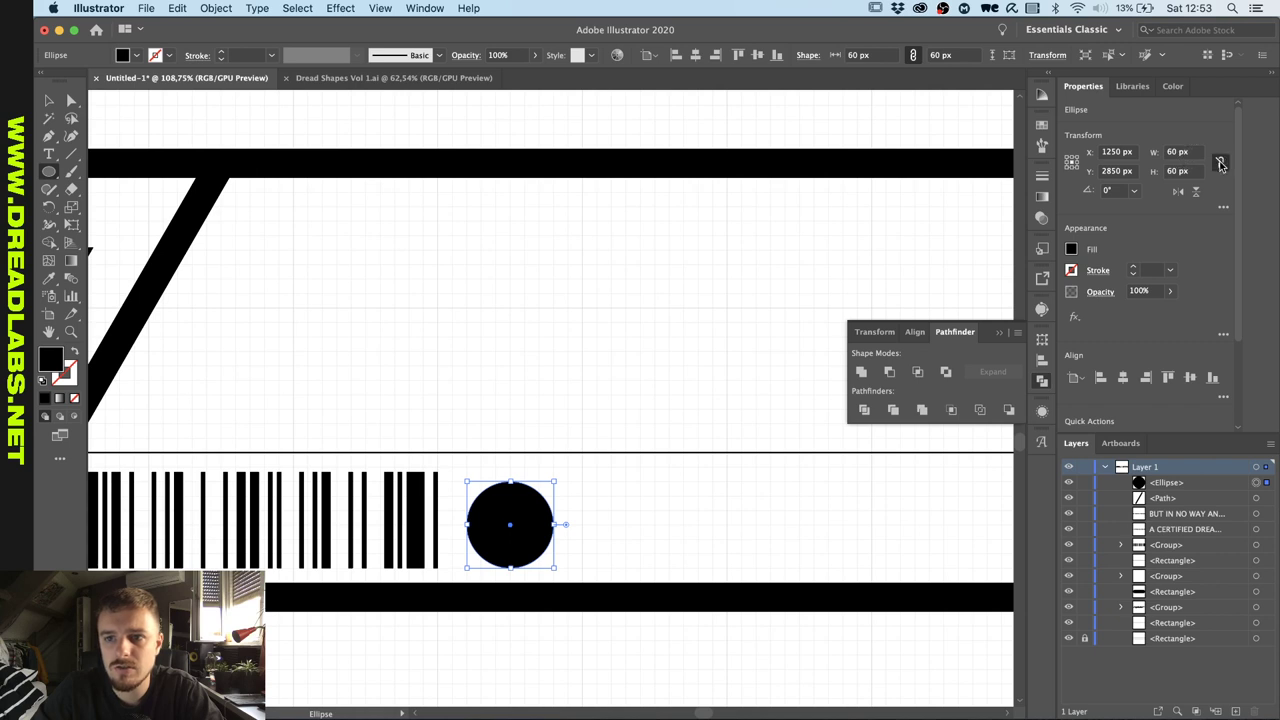
key(Return)
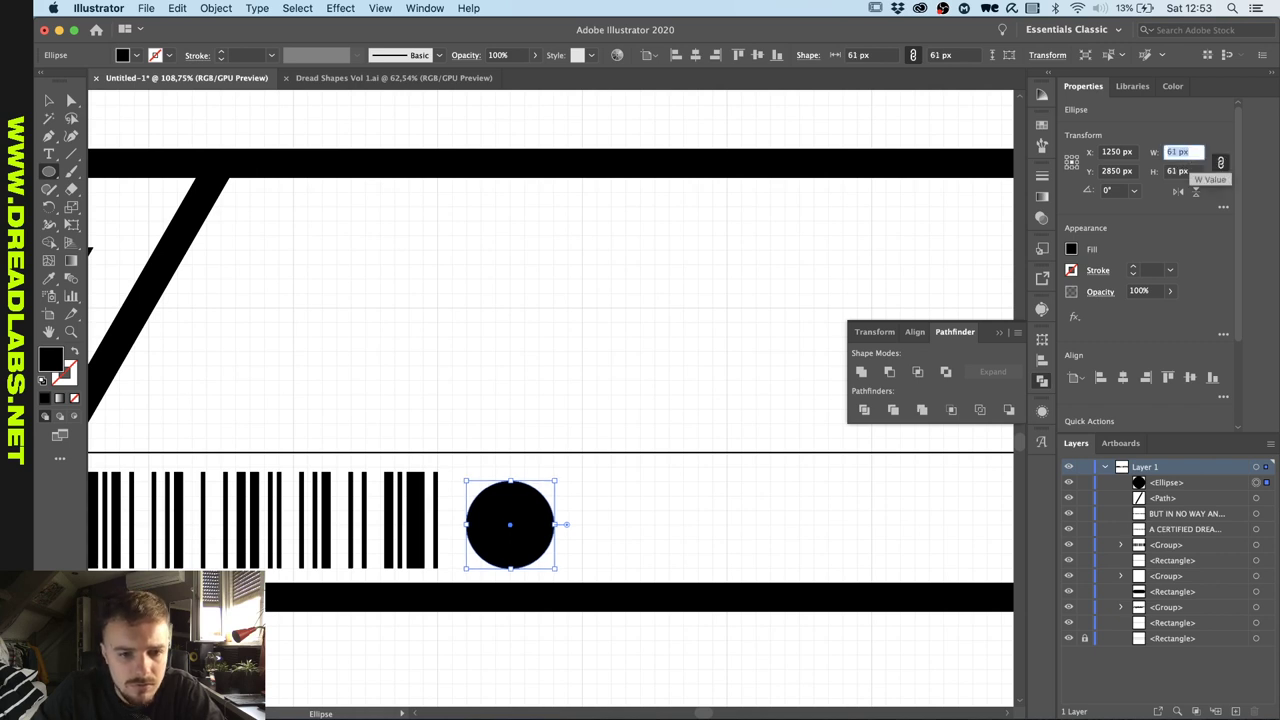
key(Down)
click(1072, 171)
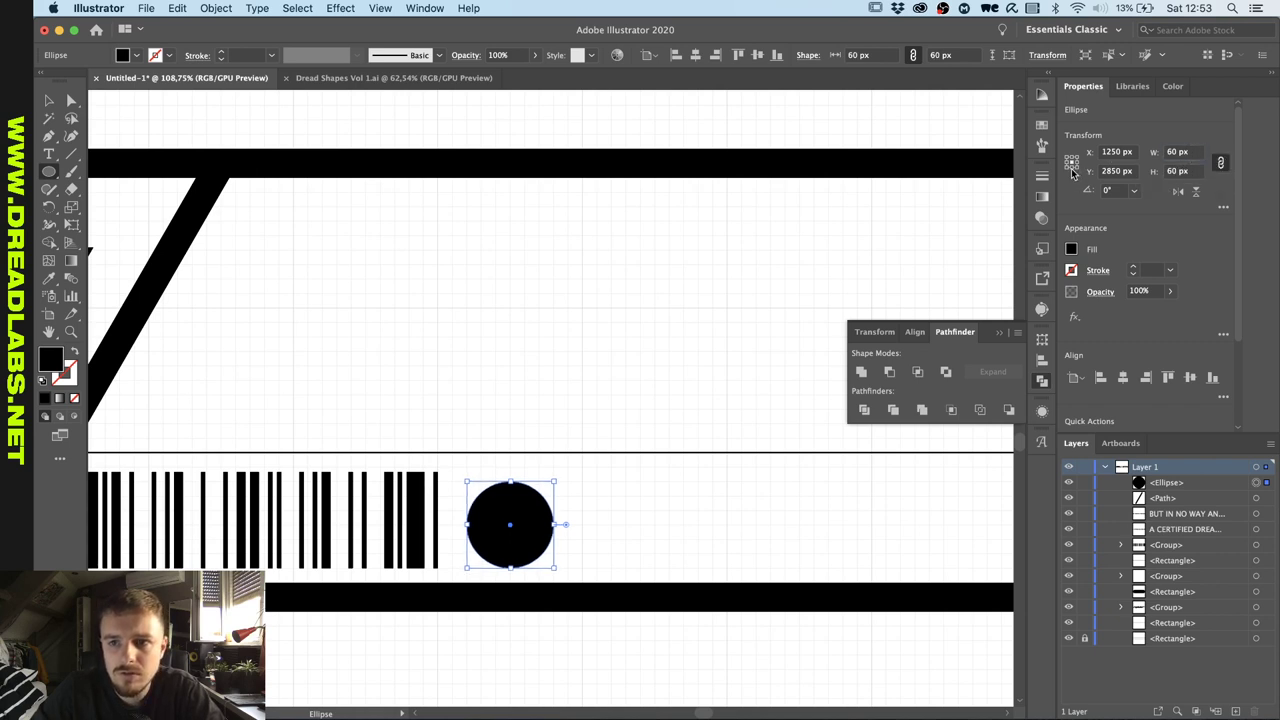
click(1185, 152)
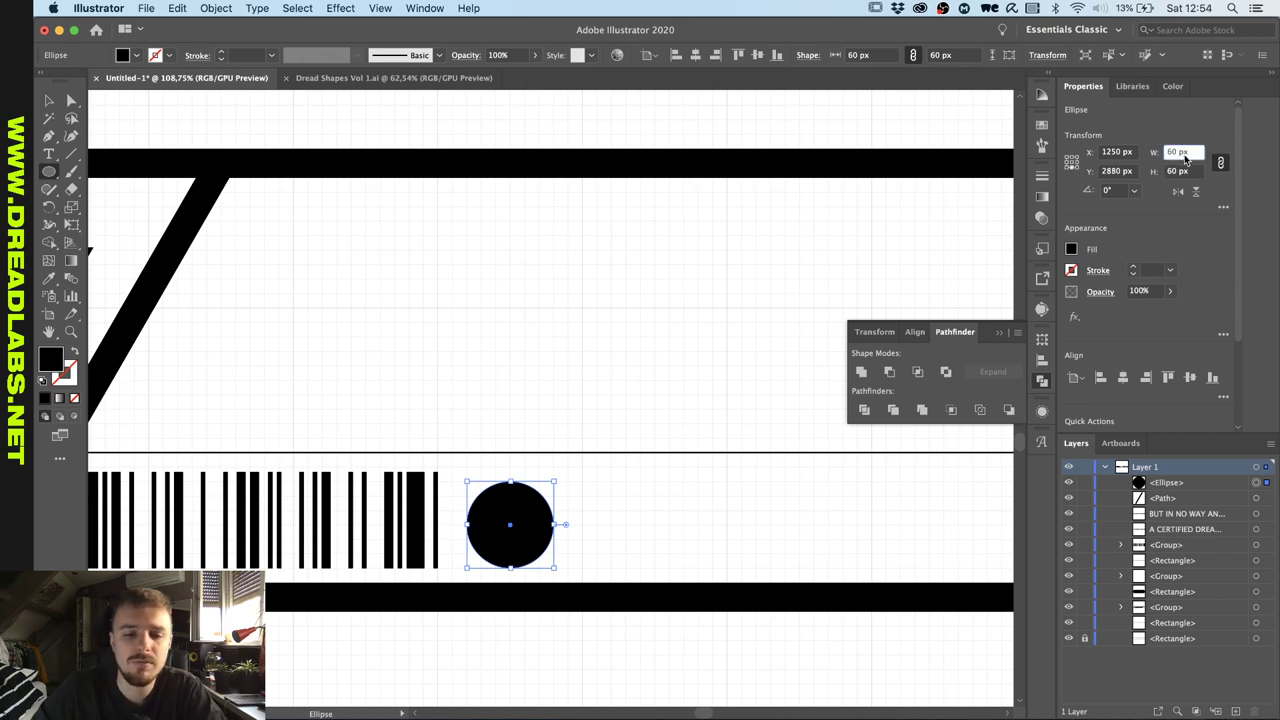
key(shift+Up)
key(shift+Down)
key(Up)
key(Up)
key(Up)
key(Up)
key(Up)
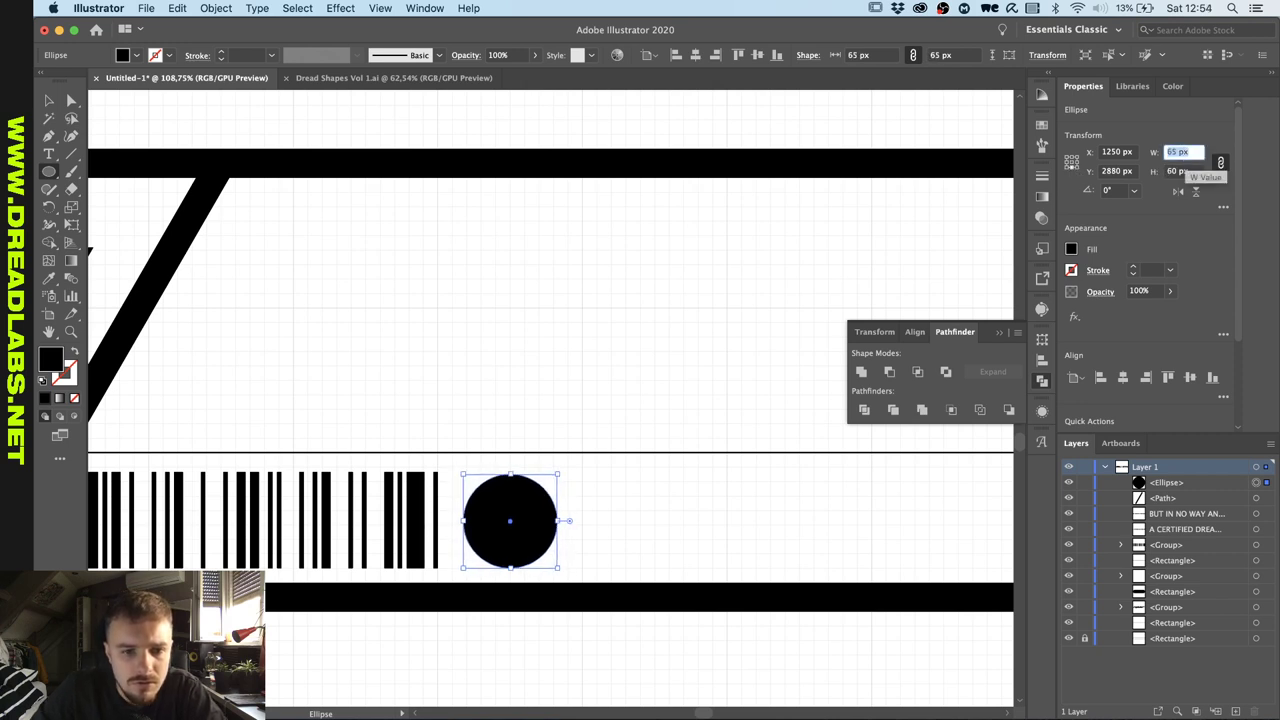
key(Up)
key(Up)
key(Up)
key(Up)
key(Up)
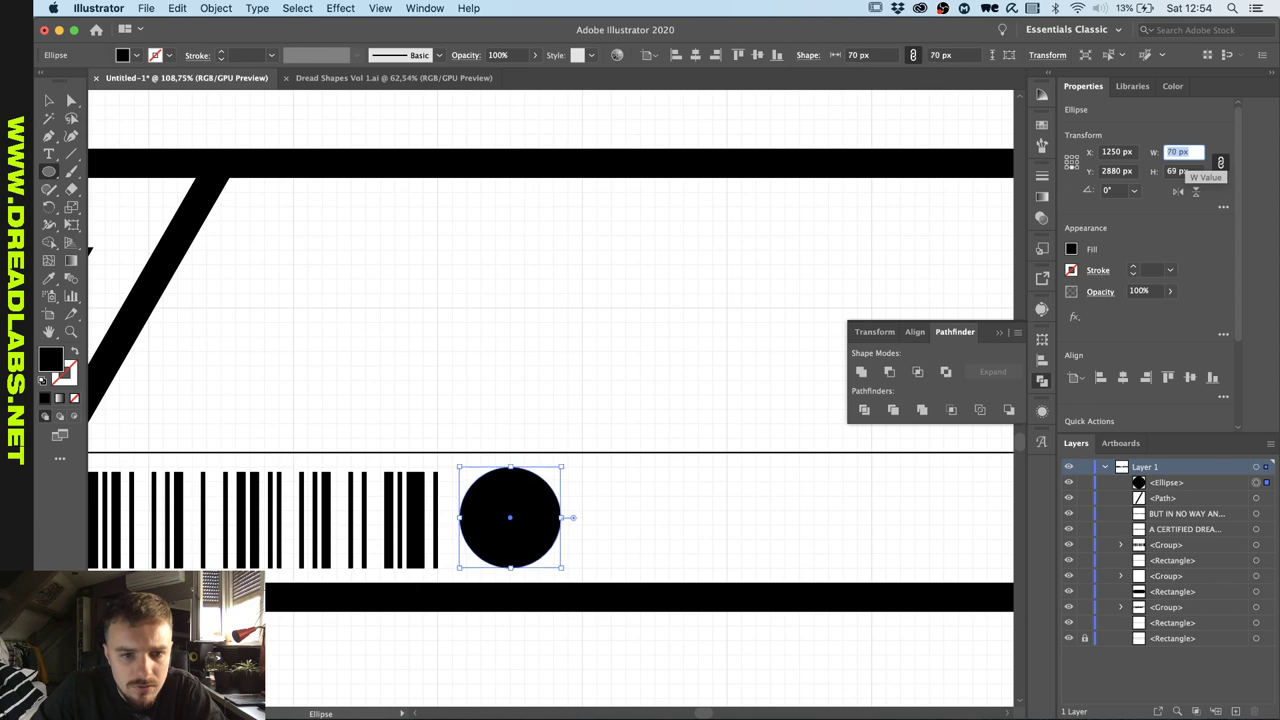
Enlarge the black circle to 75 px from its top-centre reference point with proportions locked.
click(1191, 172)
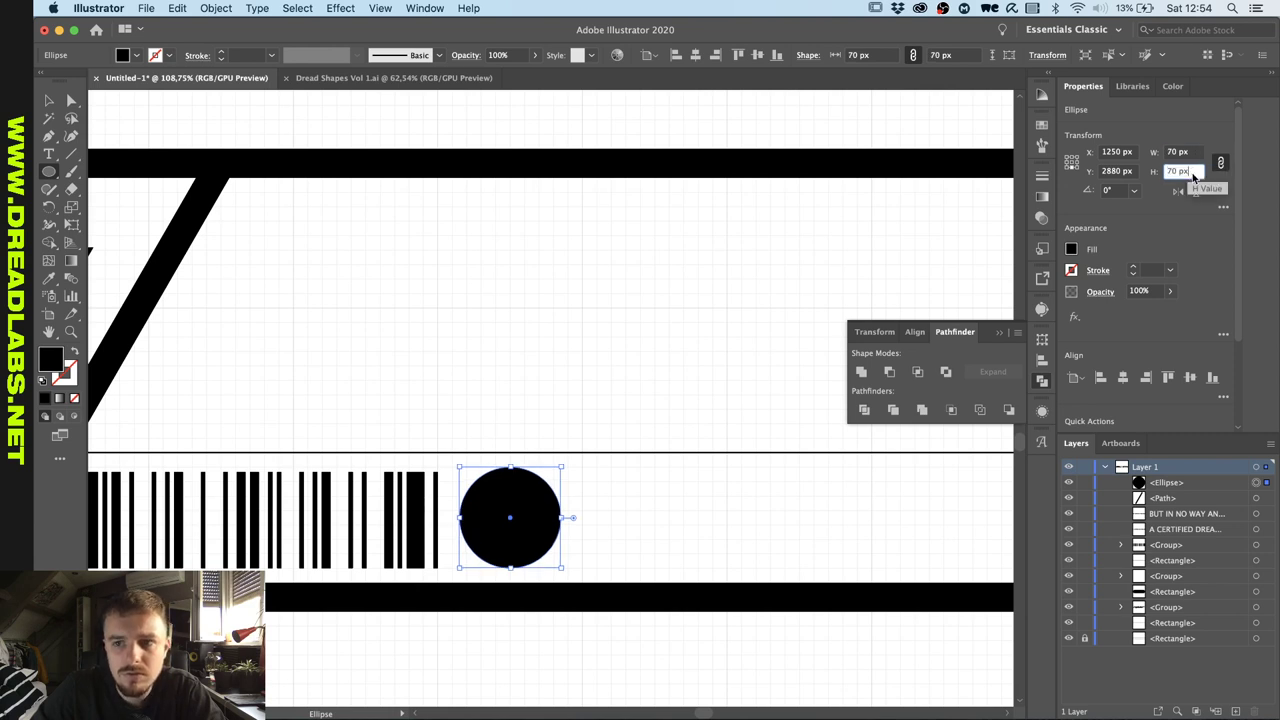
click(1072, 157)
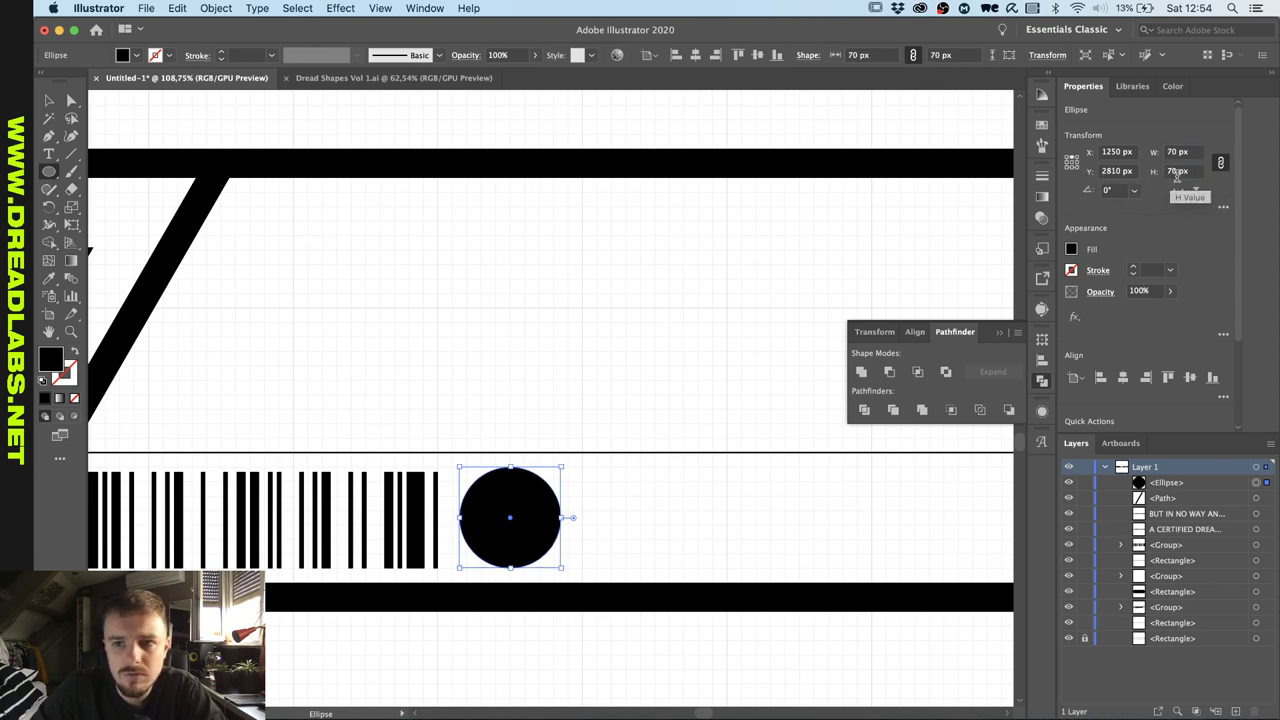
click(1190, 172)
key(Up)
key(Up)
key(Up)
key(Up)
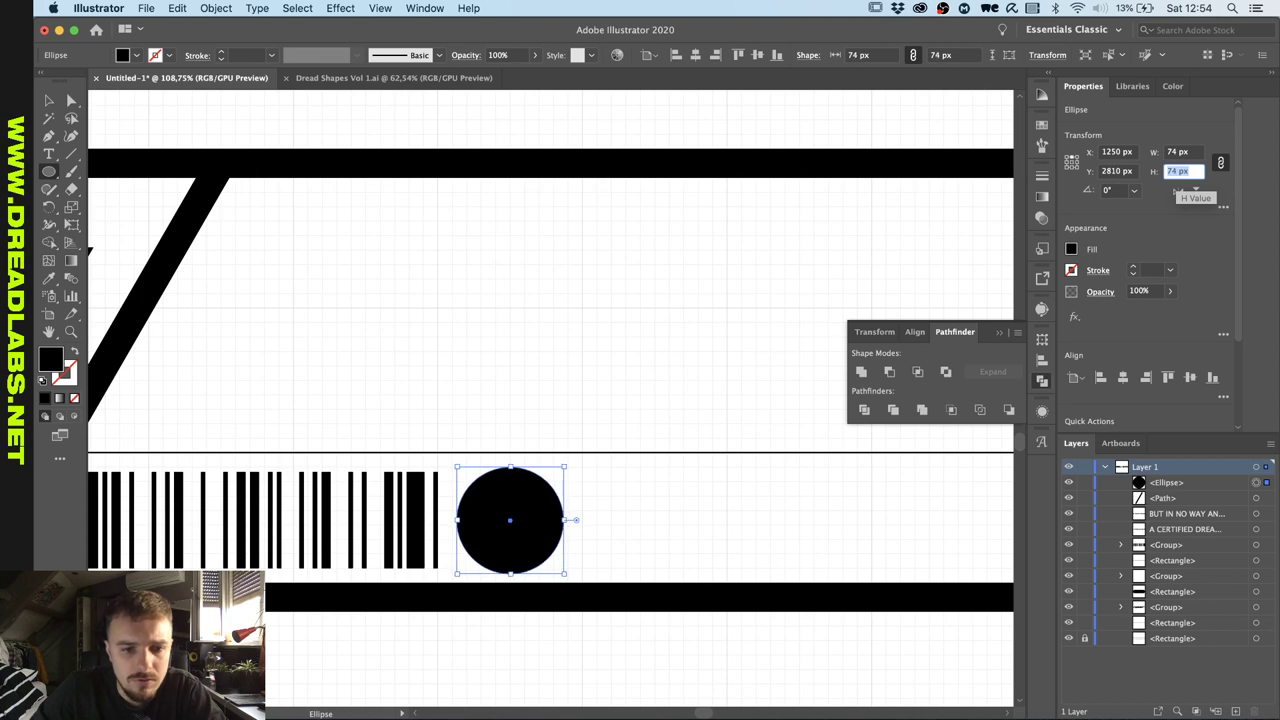
key(Up)
key(Return)
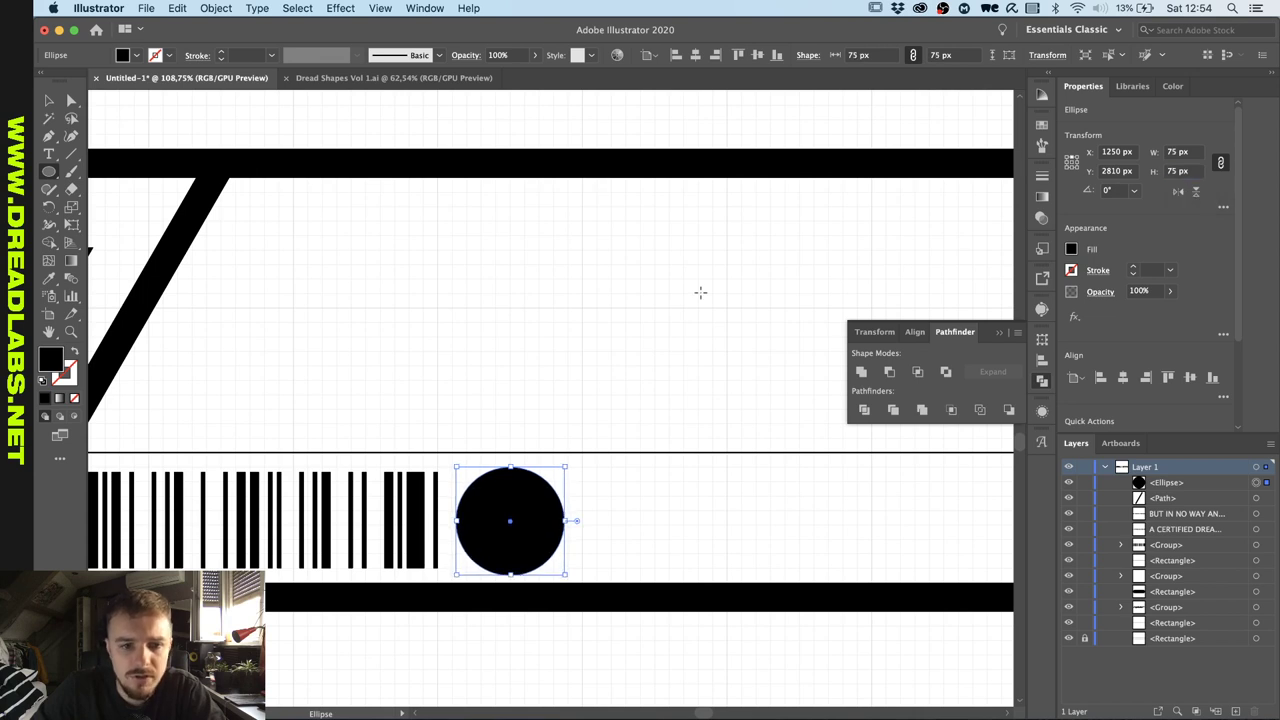
Align the vertical centres of the black circle and the barcode, then clear the selection.
key(v)
click(631, 540)
click(509, 523)
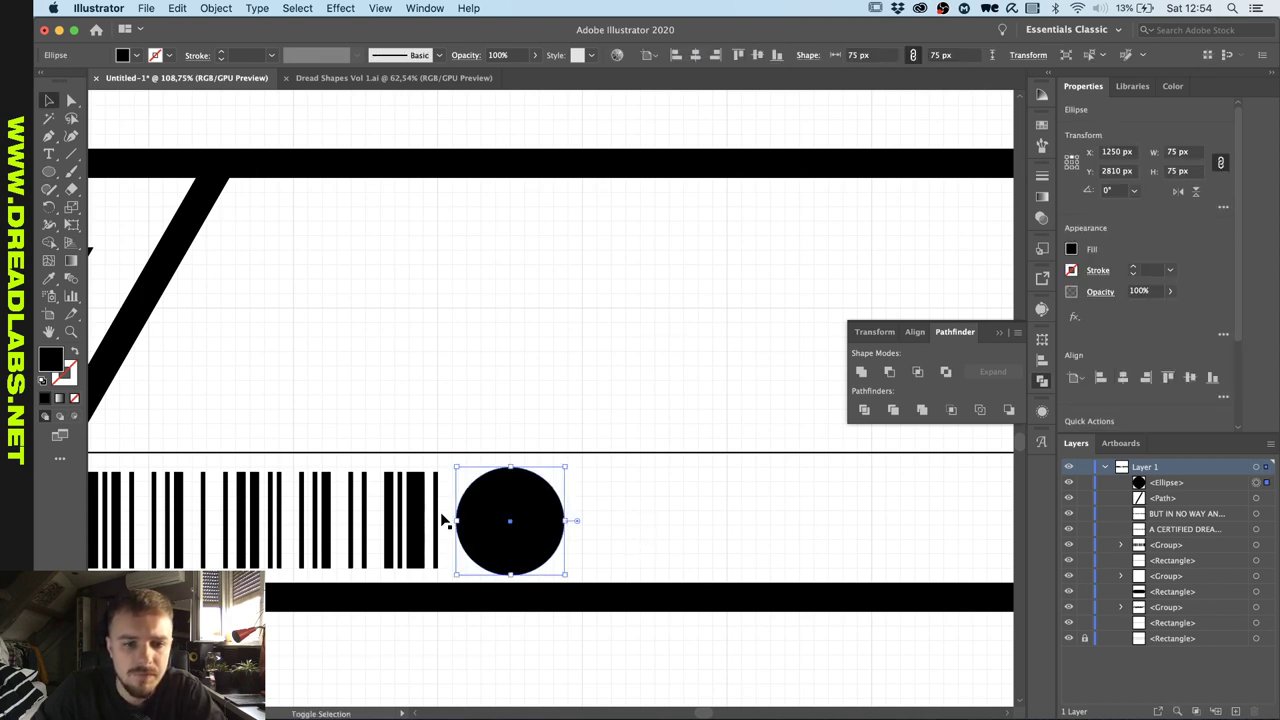
shift+click(418, 515)
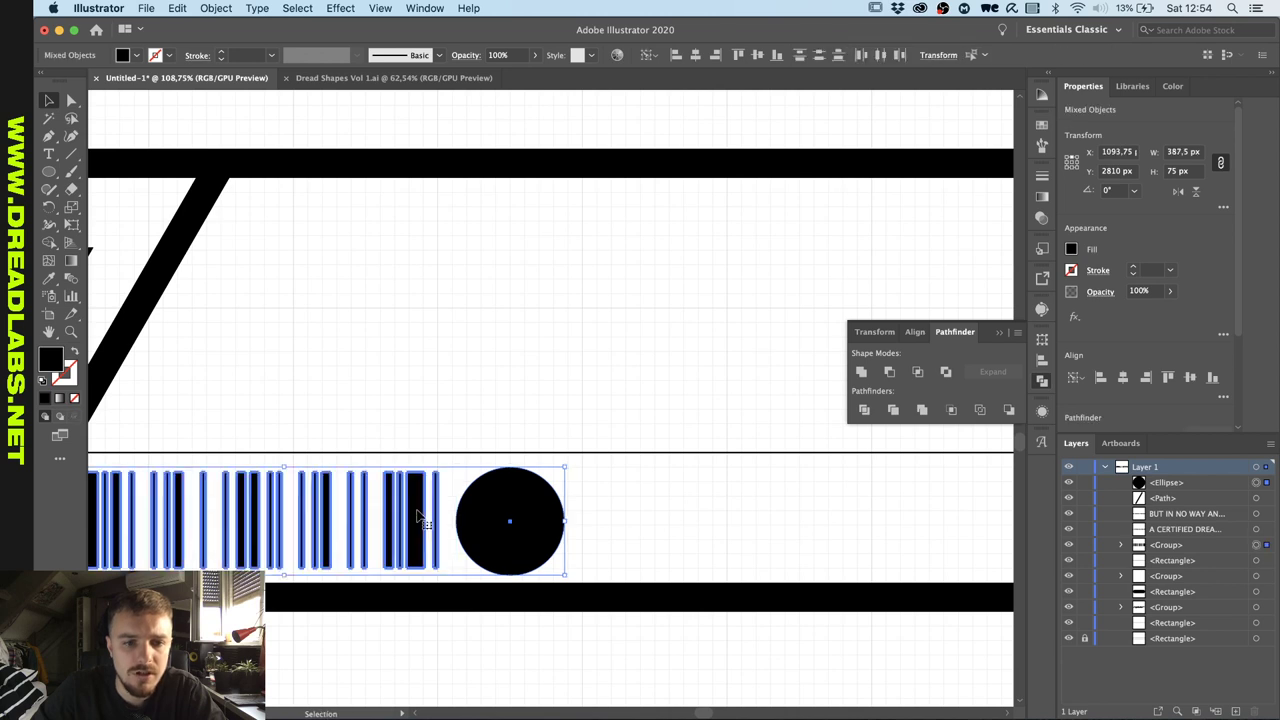
click(758, 55)
click(577, 380)
Show the document rulers while working on the barcode and black circle area.
scroll(491, 492, up, 3)
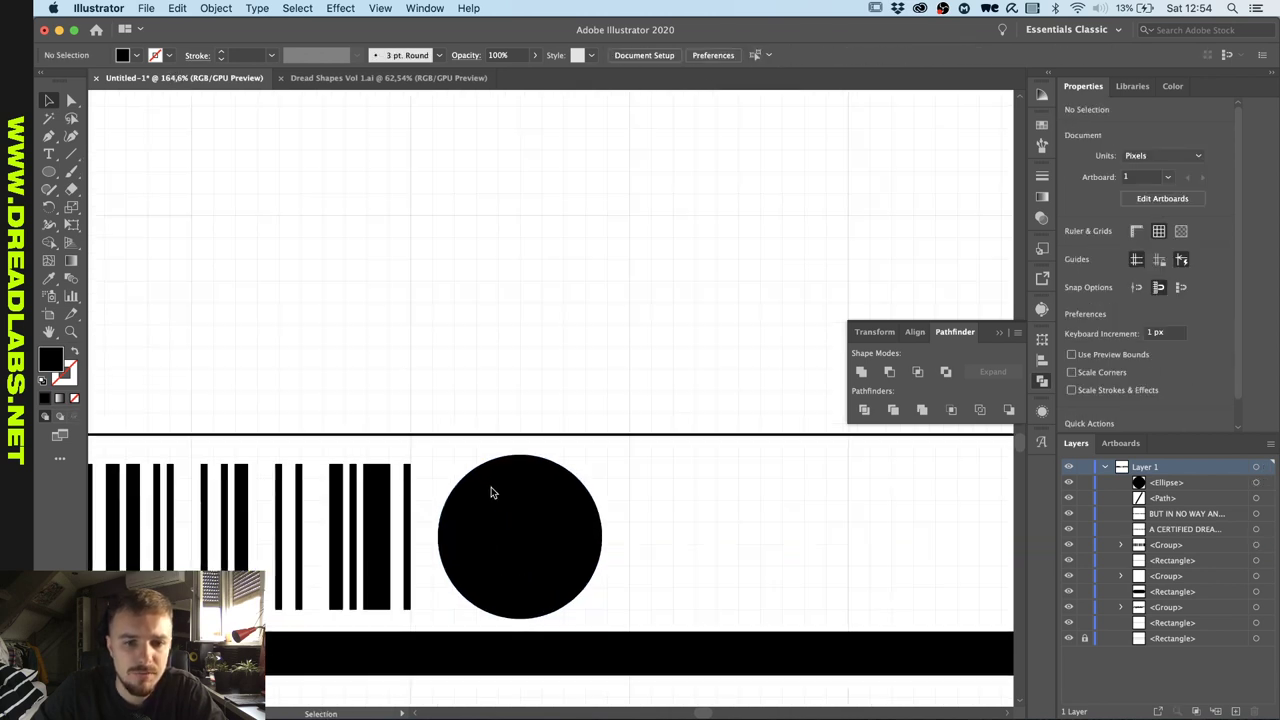
scroll(405, 481, up, 1)
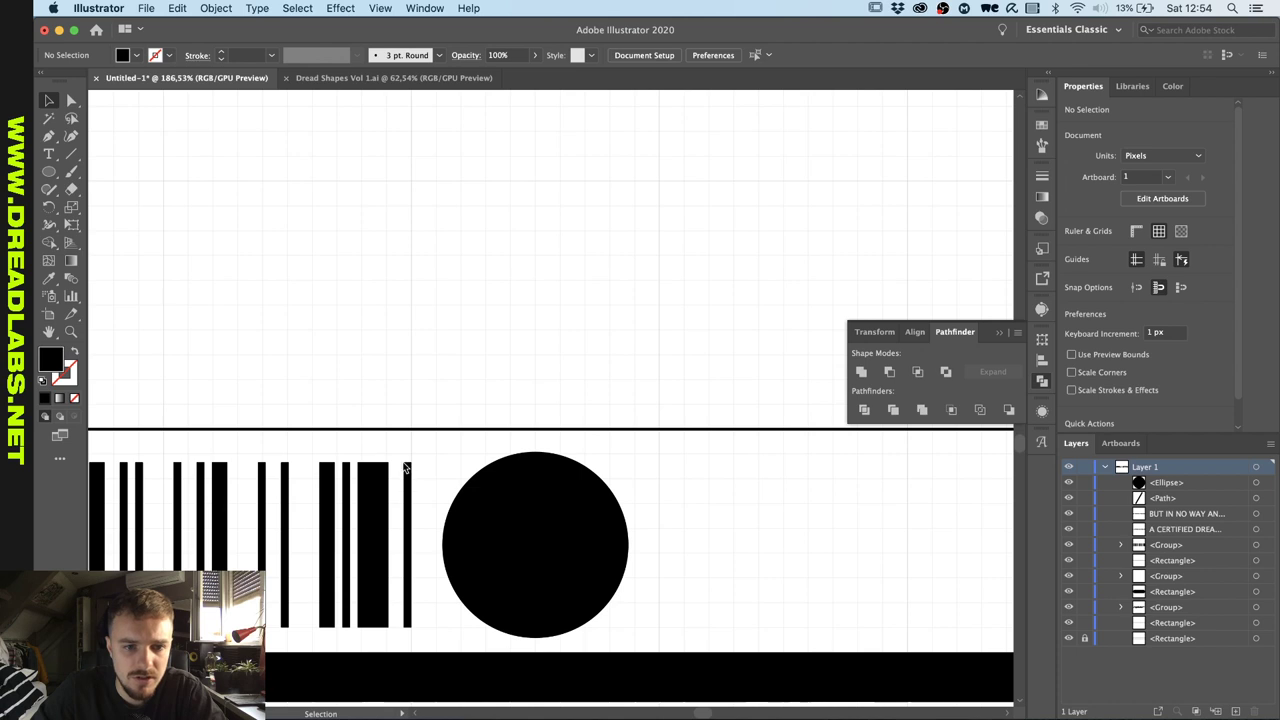
key(super+r)
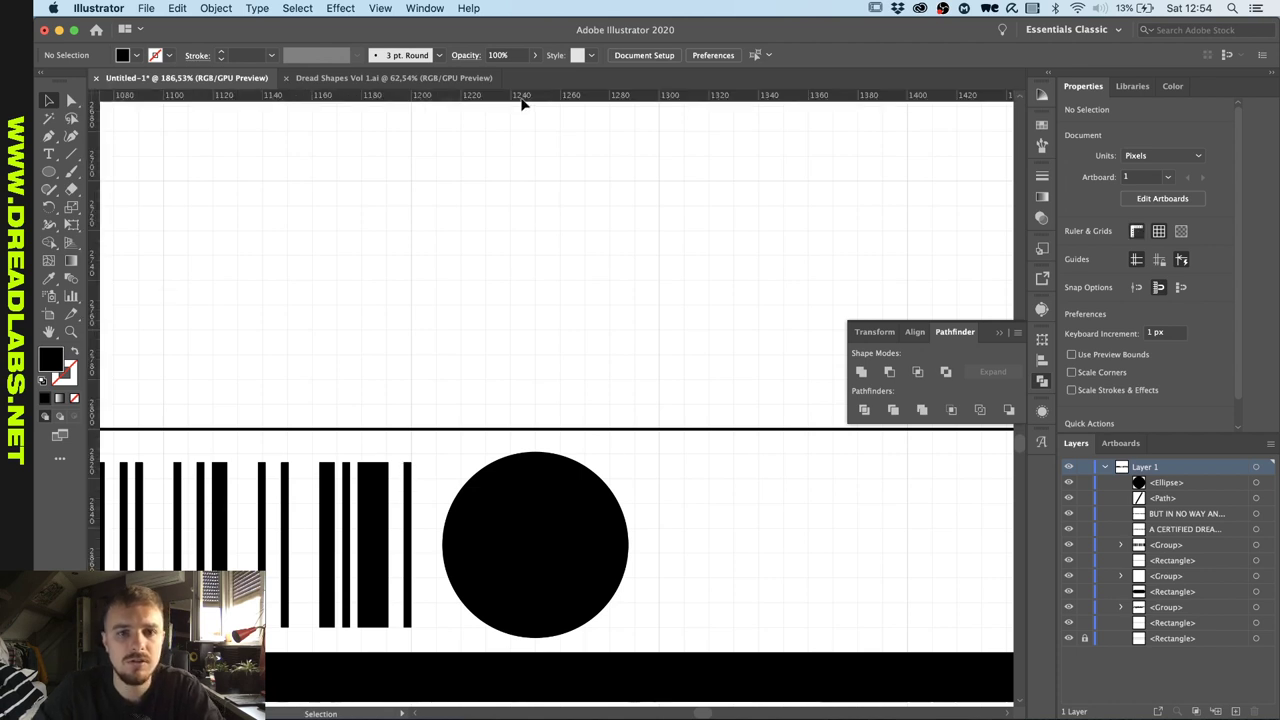
Try to place a horizontal ruler guide at the barcode's top edge, then undo it and try another above it.
drag(523, 100, 395, 467)
key(super+z)
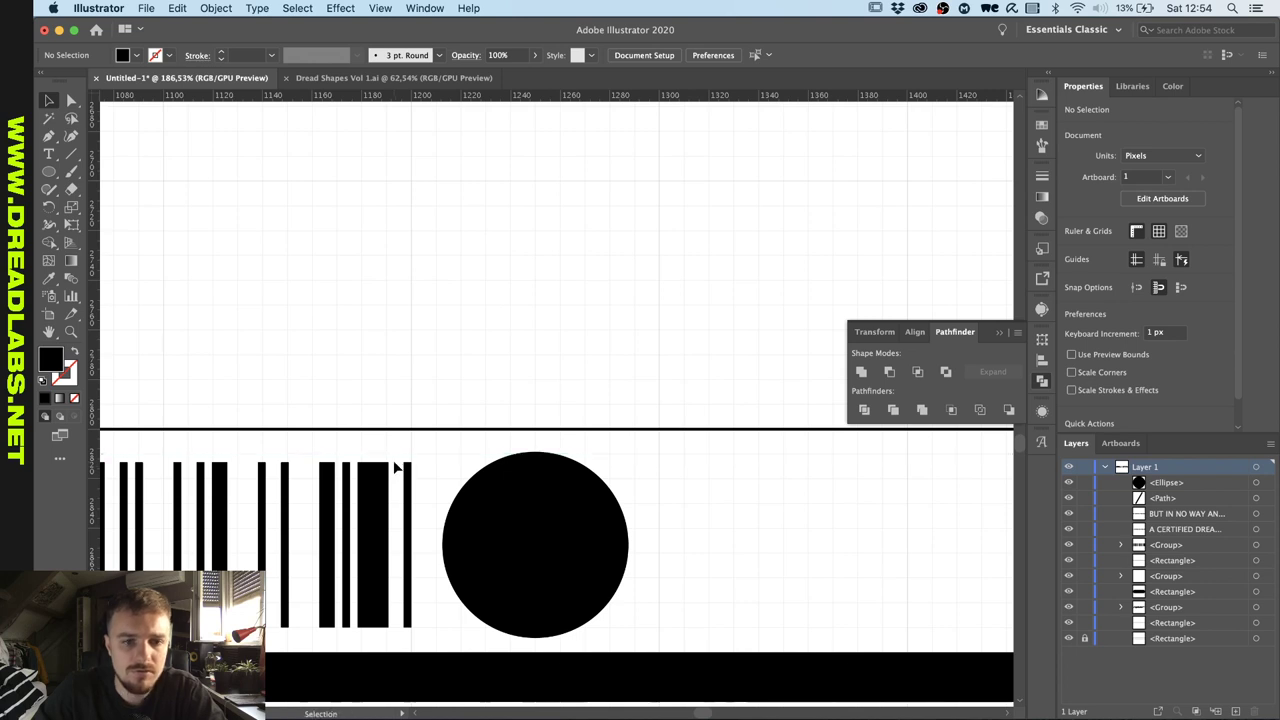
drag(503, 95, 523, 286)
scroll(447, 303, down, 4)
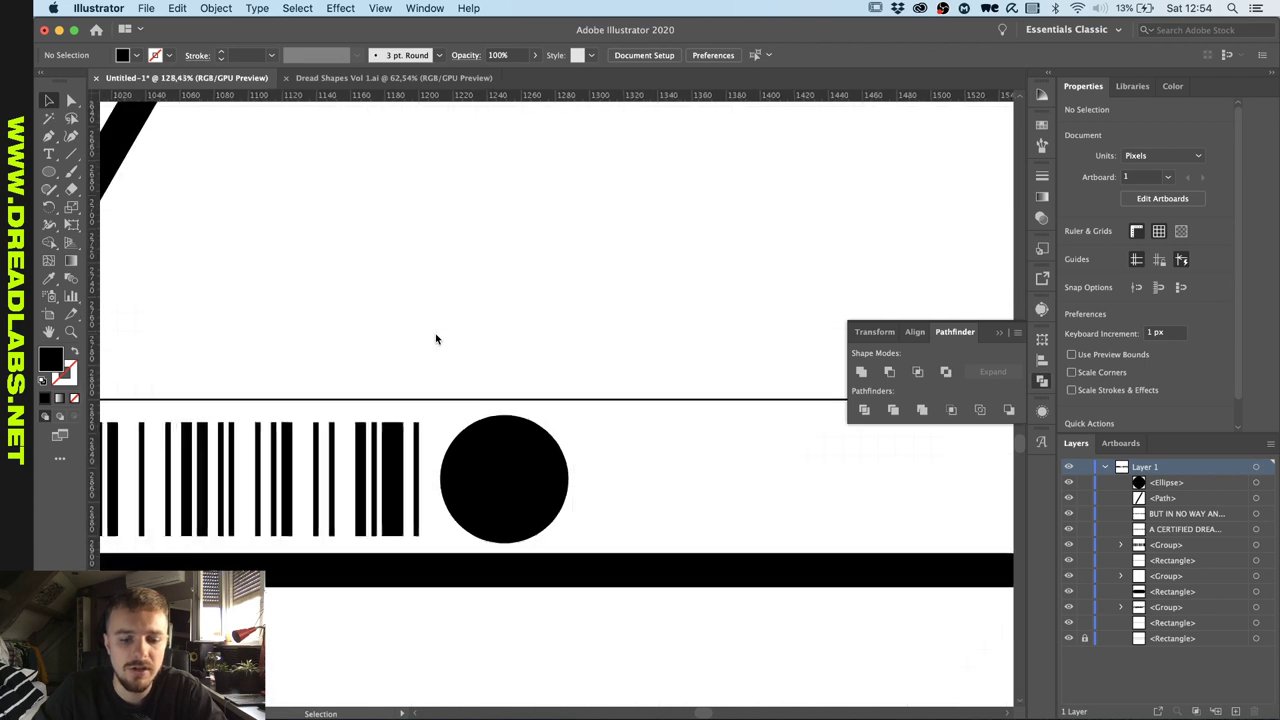
Turn snapping to the grid back on.
key(shift+super+apostrophe)
scroll(482, 405, up, 1)
scroll(482, 409, up, 1)
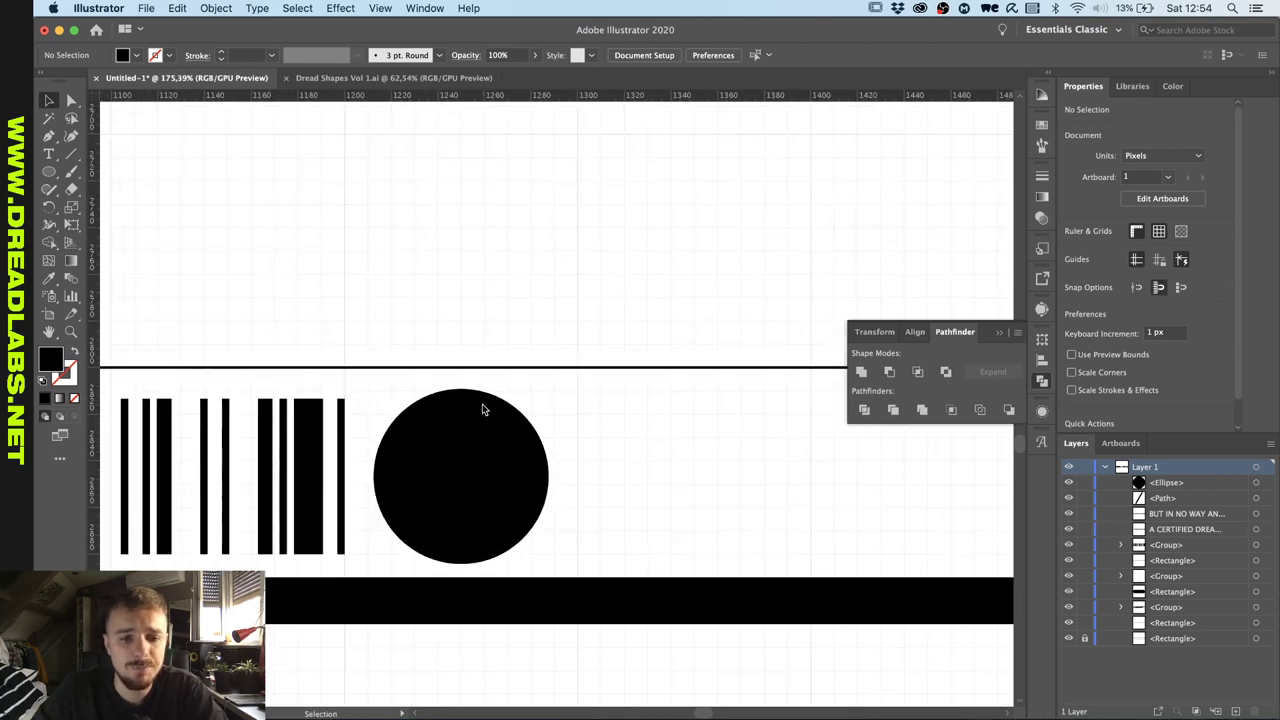
scroll(603, 450, down, 2)
scroll(610, 450, right, 2)
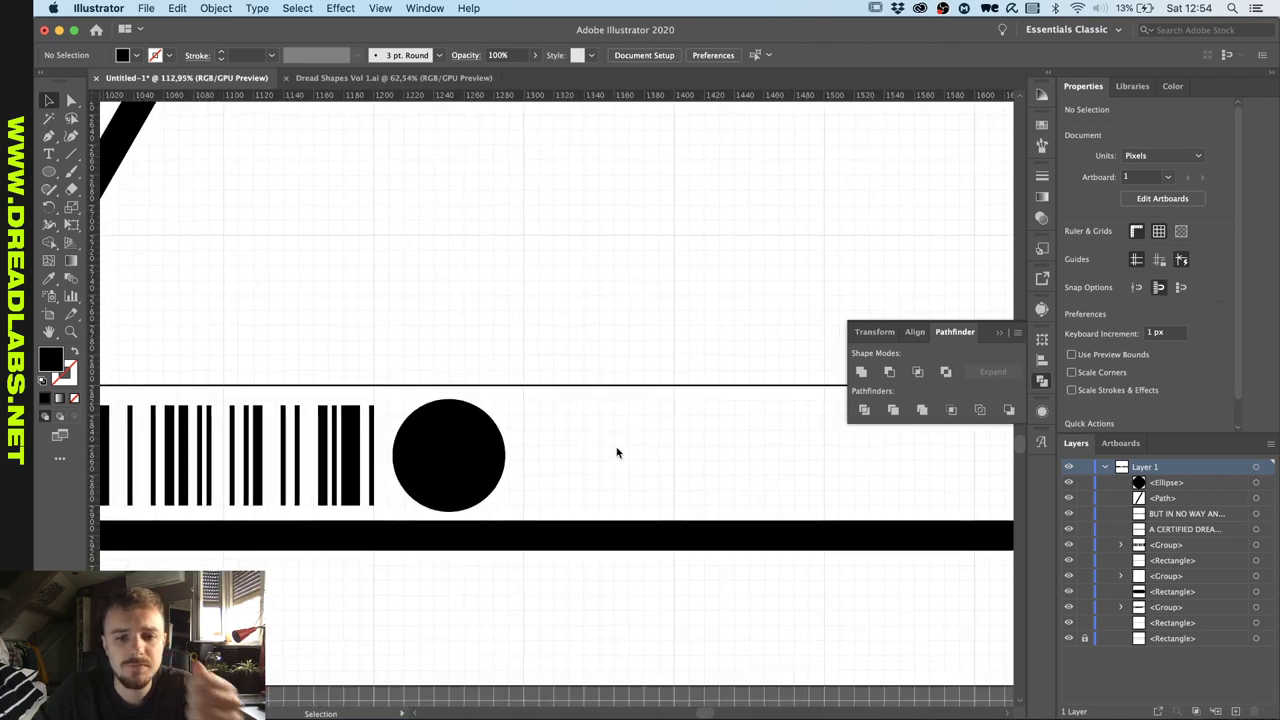
Try moving the black circle well away from the barcode's right end, then undo the move.
scroll(431, 449, up, 1)
click(380, 449)
drag(380, 449, 573, 453)
key(super+z)
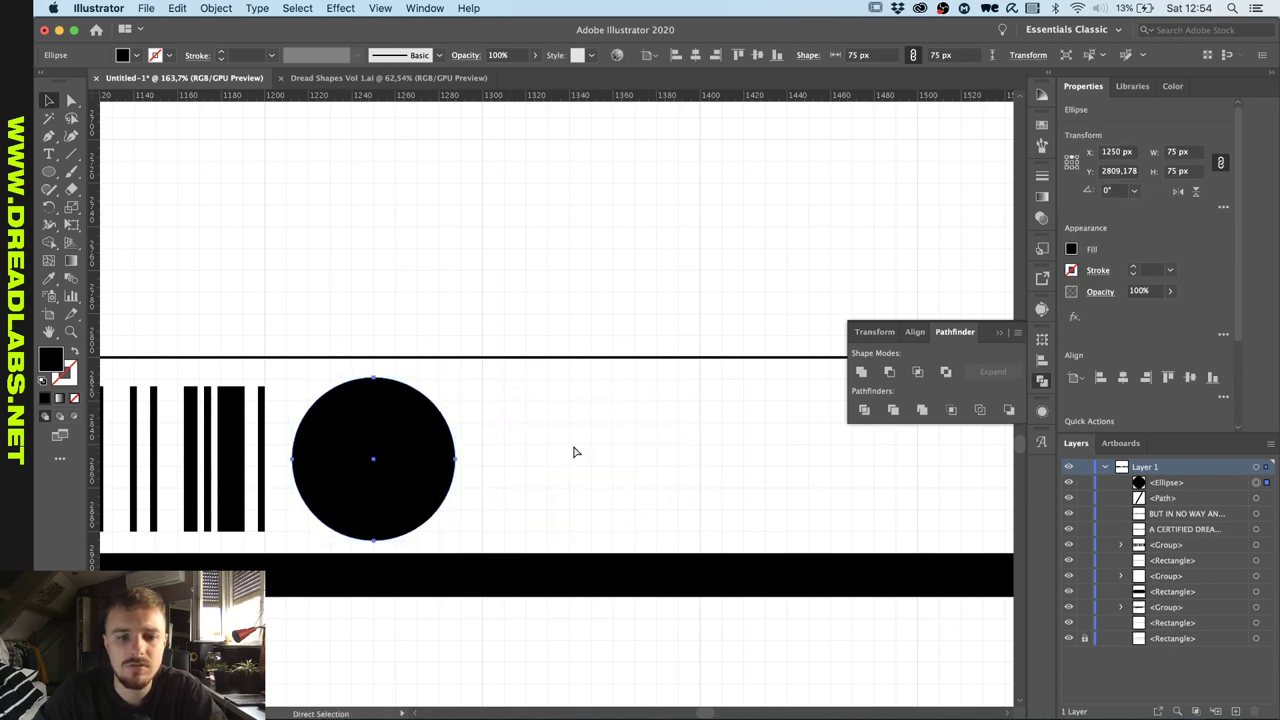
Try small horizontal nudges on the black circle to compare its gap from the barcode.
key(Right)
key(Right)
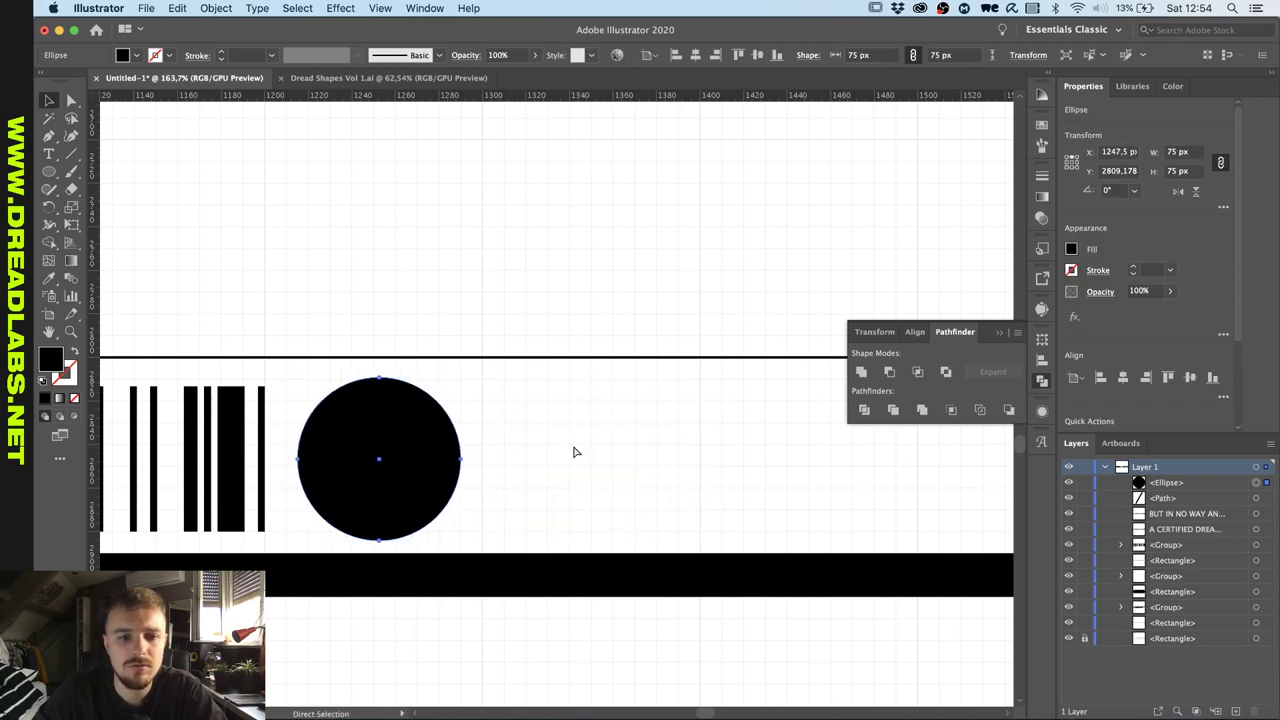
key(Left)
scroll(475, 443, down, 5)
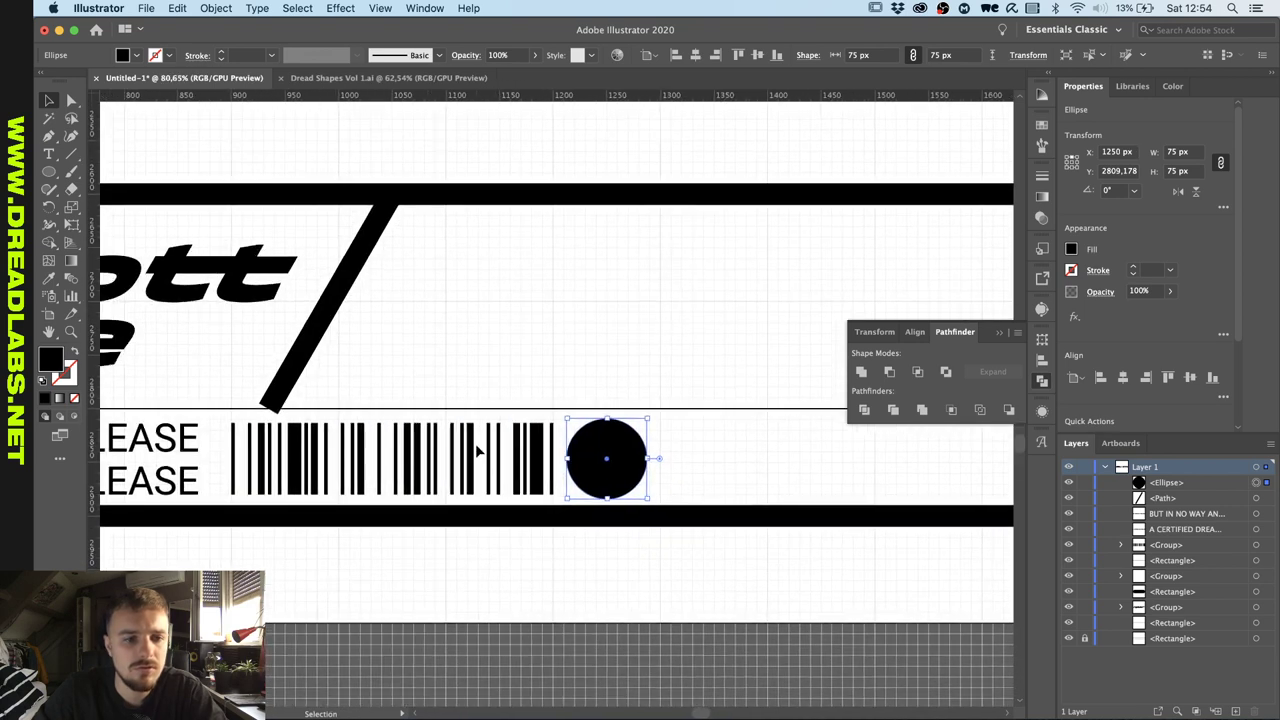
scroll(620, 462, up, 5)
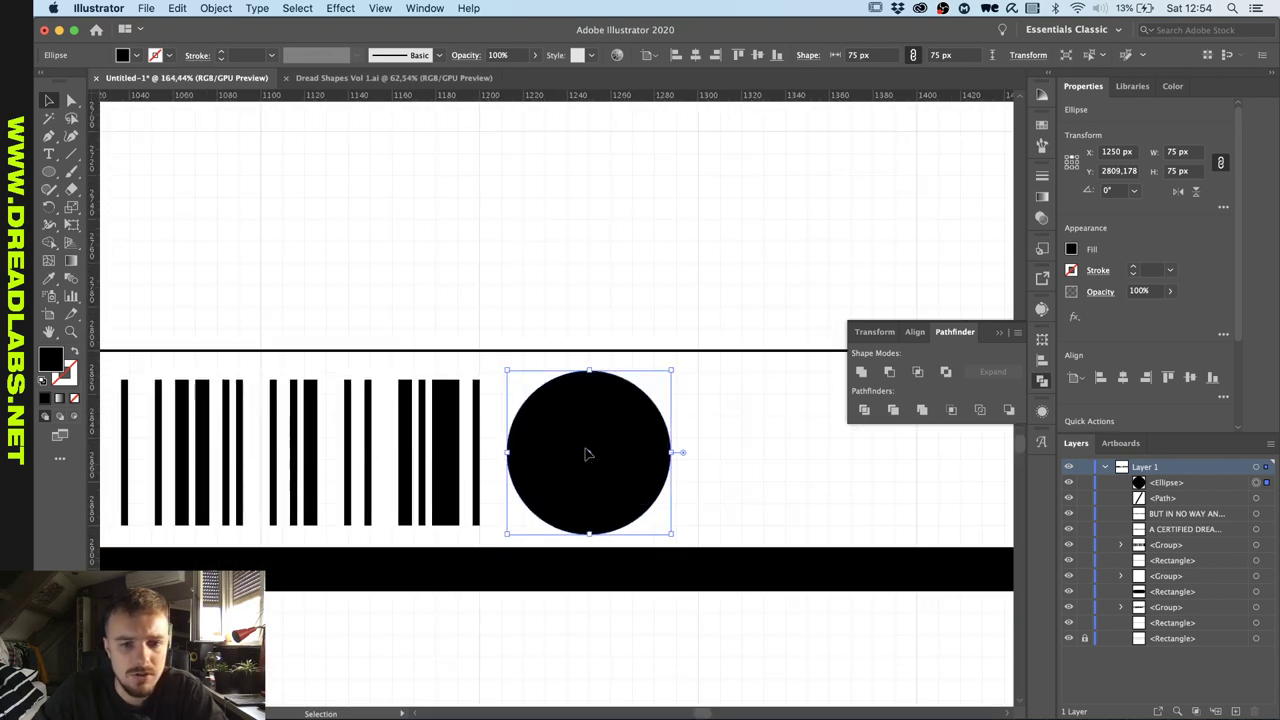
Move the black circle farther right of the barcode, bringing its horizontal centre to X 1267.5 px.
drag(589, 450, 640, 455)
key(Left)
key(Left)
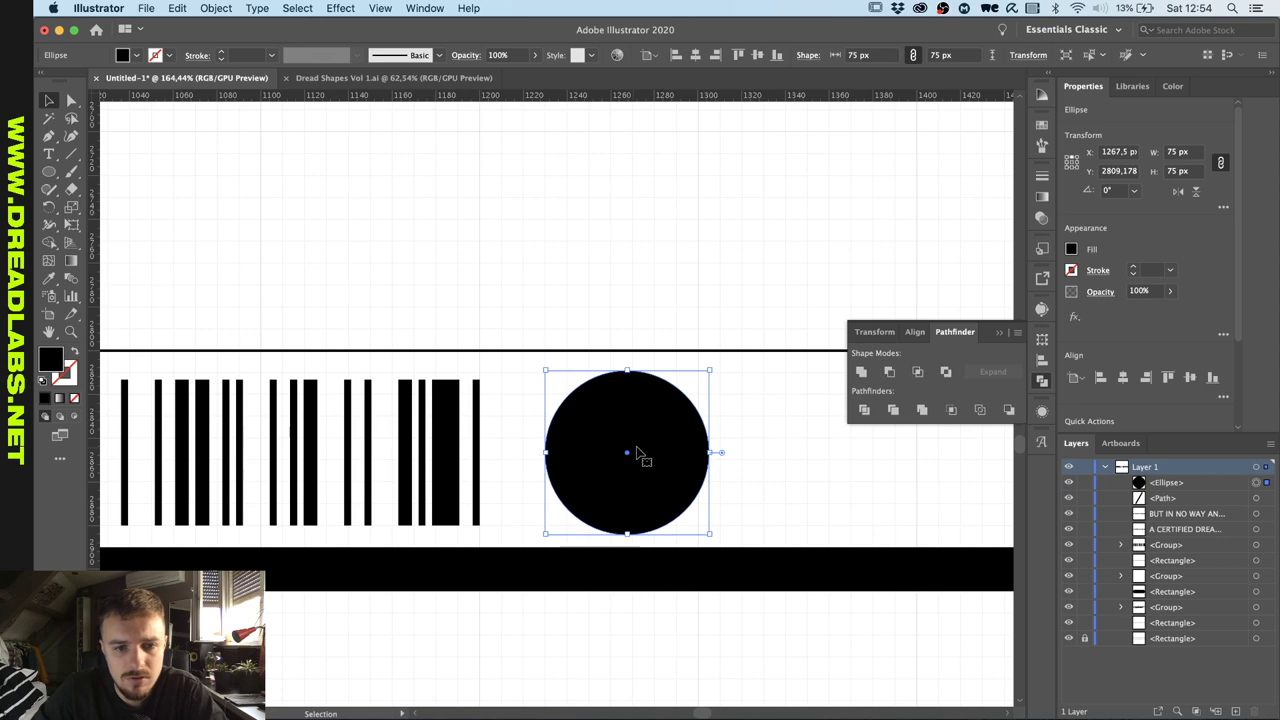
Move the black circle beside the barcode about 5 px to the right, keeping its vertical position.
key(cmd+z)
key(cmd+z)
drag(608, 451, 652, 462)
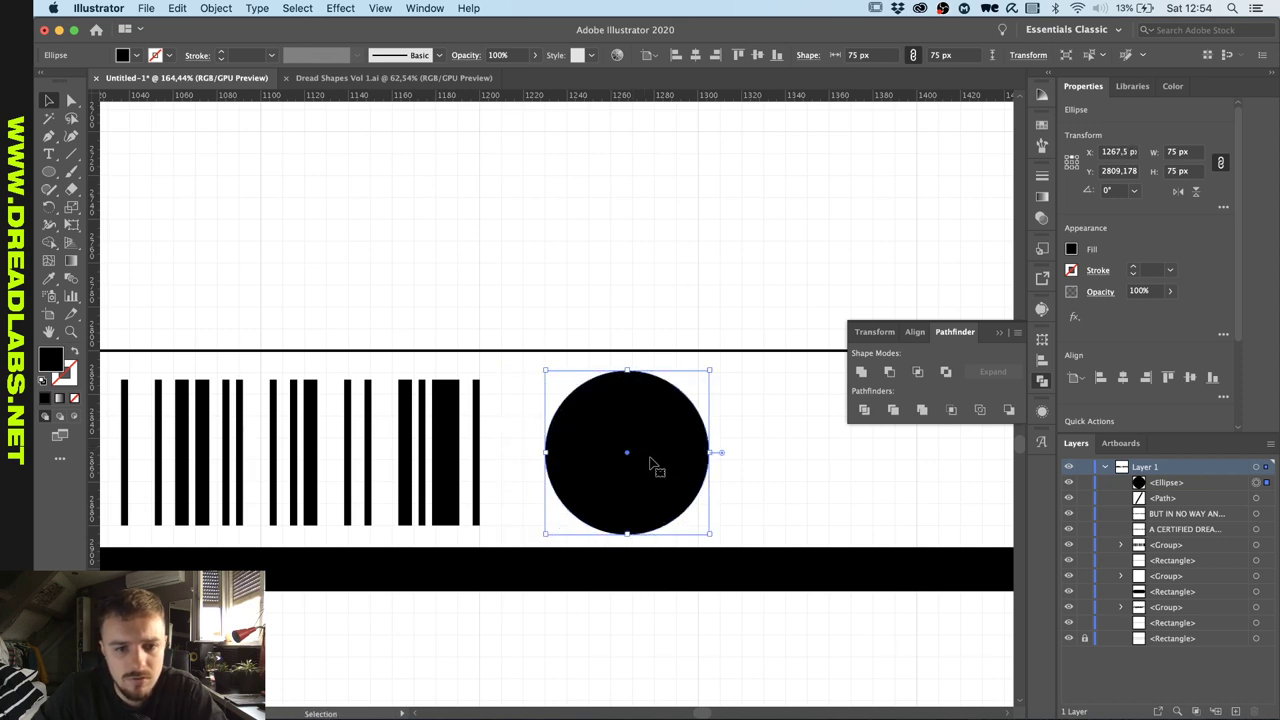
click(801, 450)
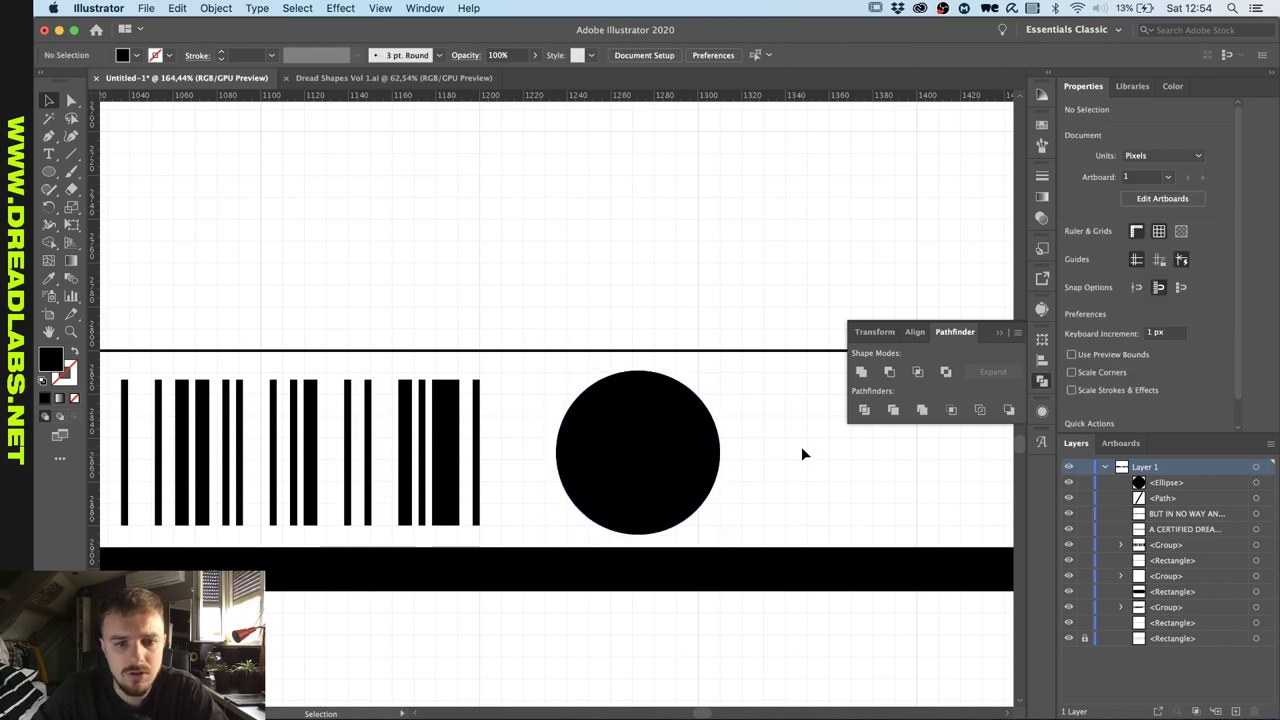
Duplicate the black circle about 110 px to the right at the same height.
scroll(803, 455, right, 3)
scroll(801, 454, down, 2)
scroll(802, 454, left, 5)
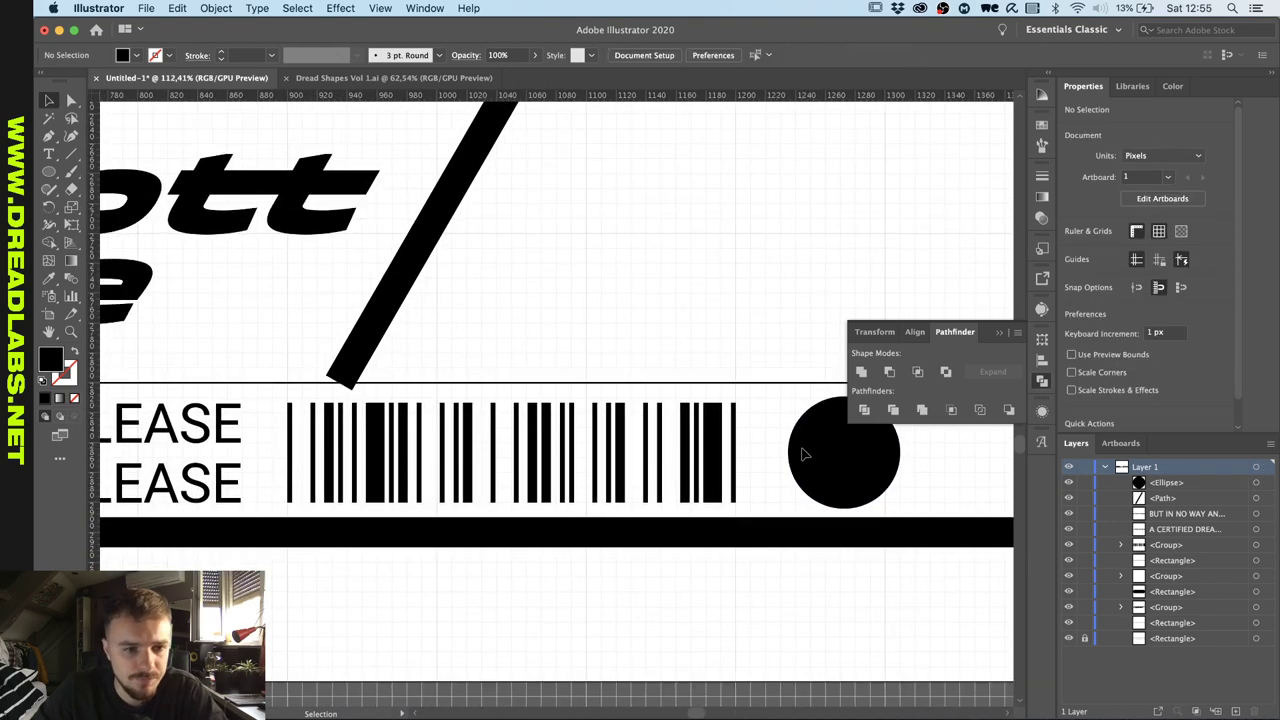
scroll(801, 454, up, 2)
scroll(801, 454, right, 5)
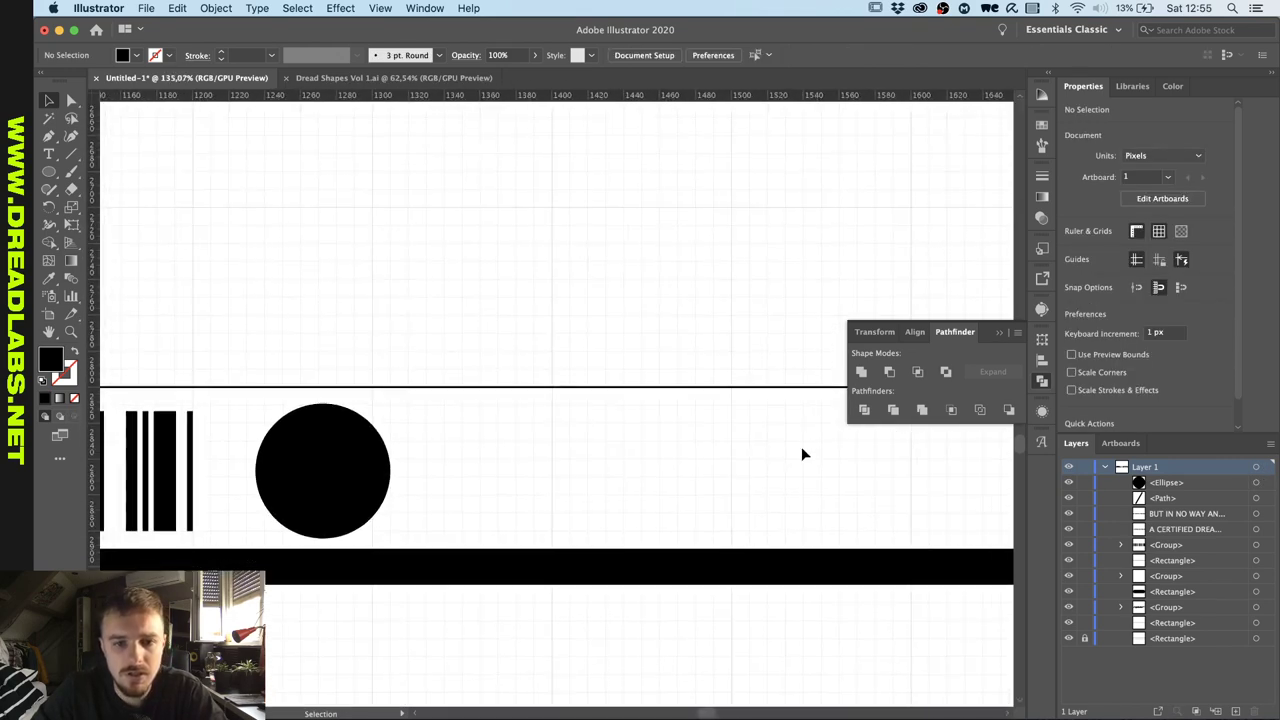
drag(295, 477, 478, 488)
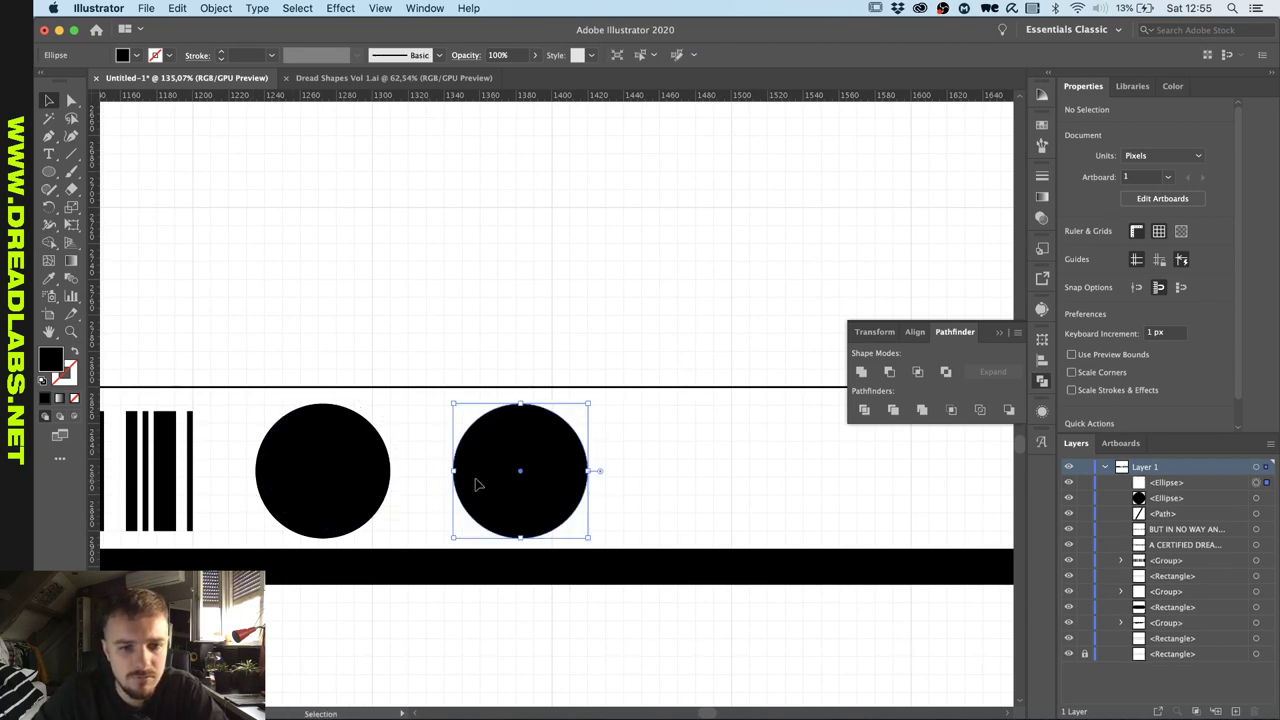
click(656, 474)
Select both black circles beside the barcode.
scroll(656, 474, down, 3)
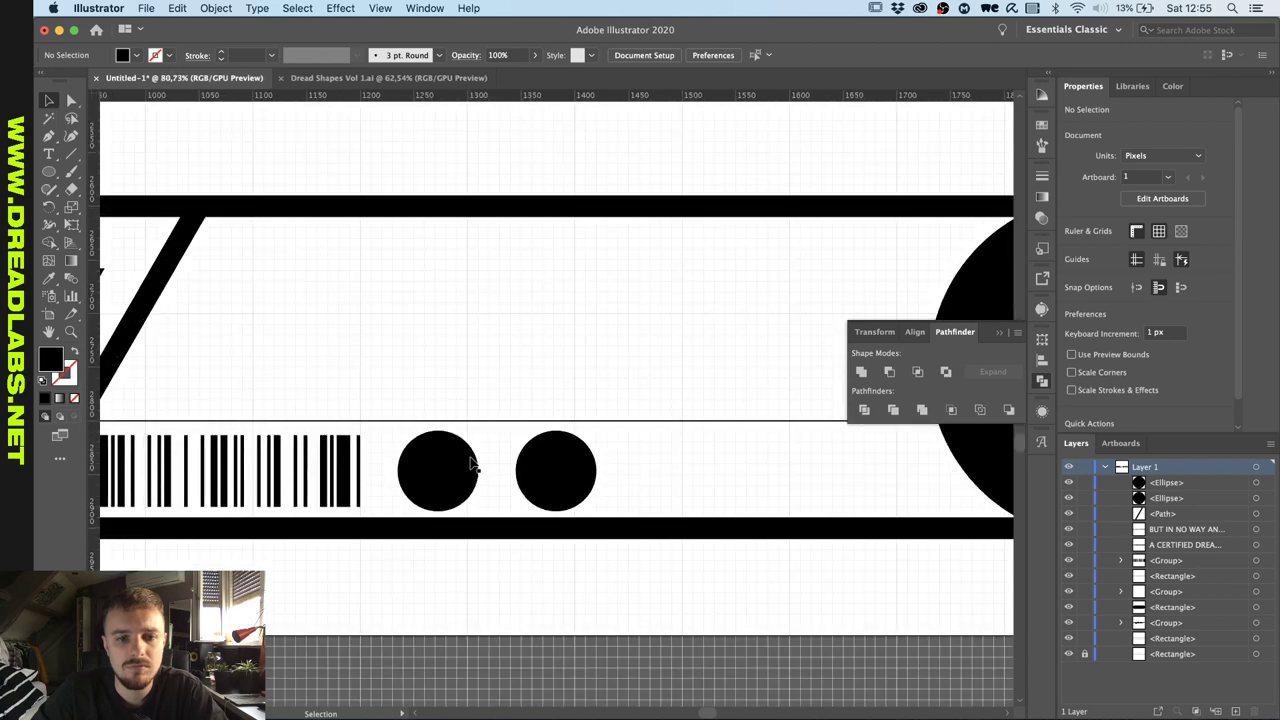
click(445, 466)
shift+click(565, 470)
scroll(578, 474, up, 2)
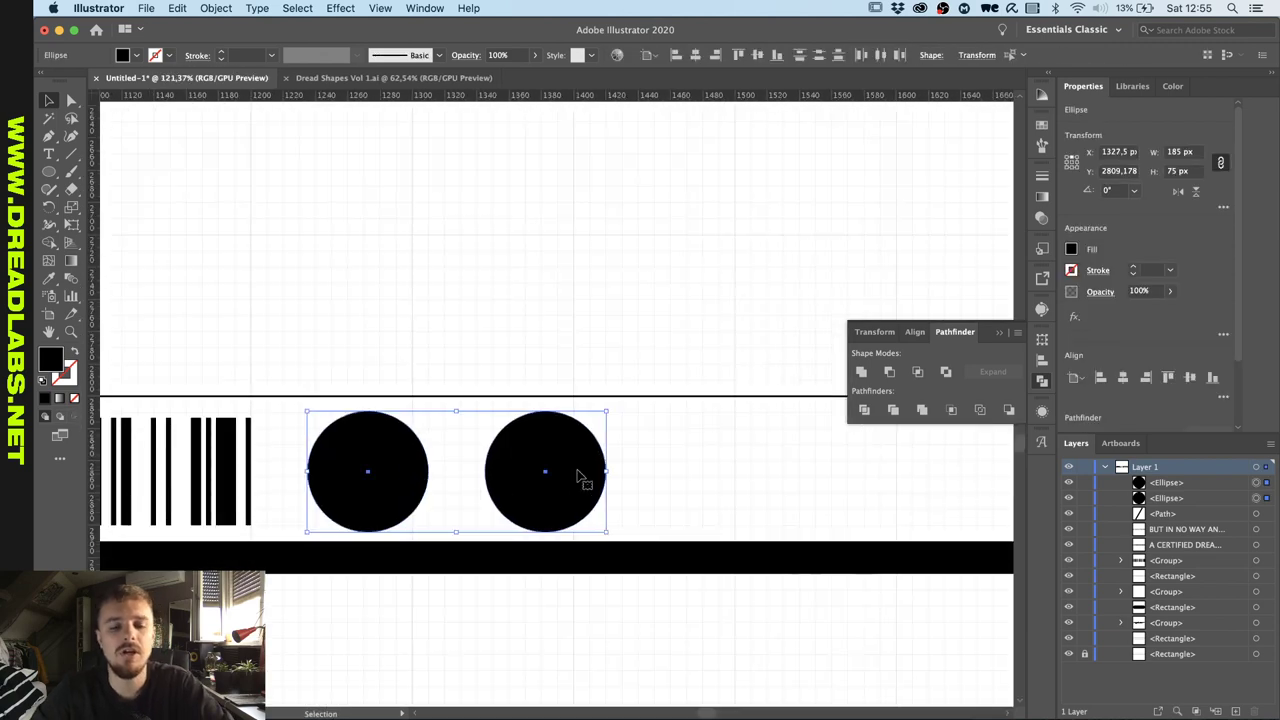
key(alt+super+o)
key(shift+Down)
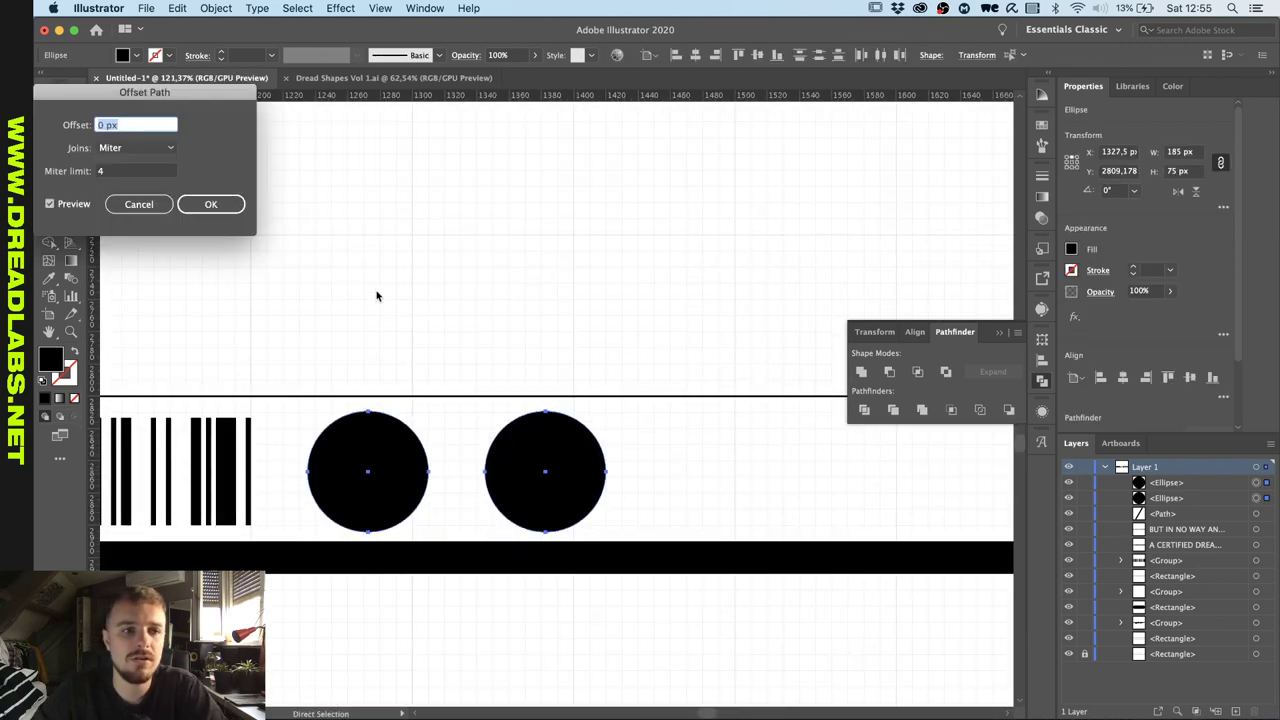
key(shift+Down)
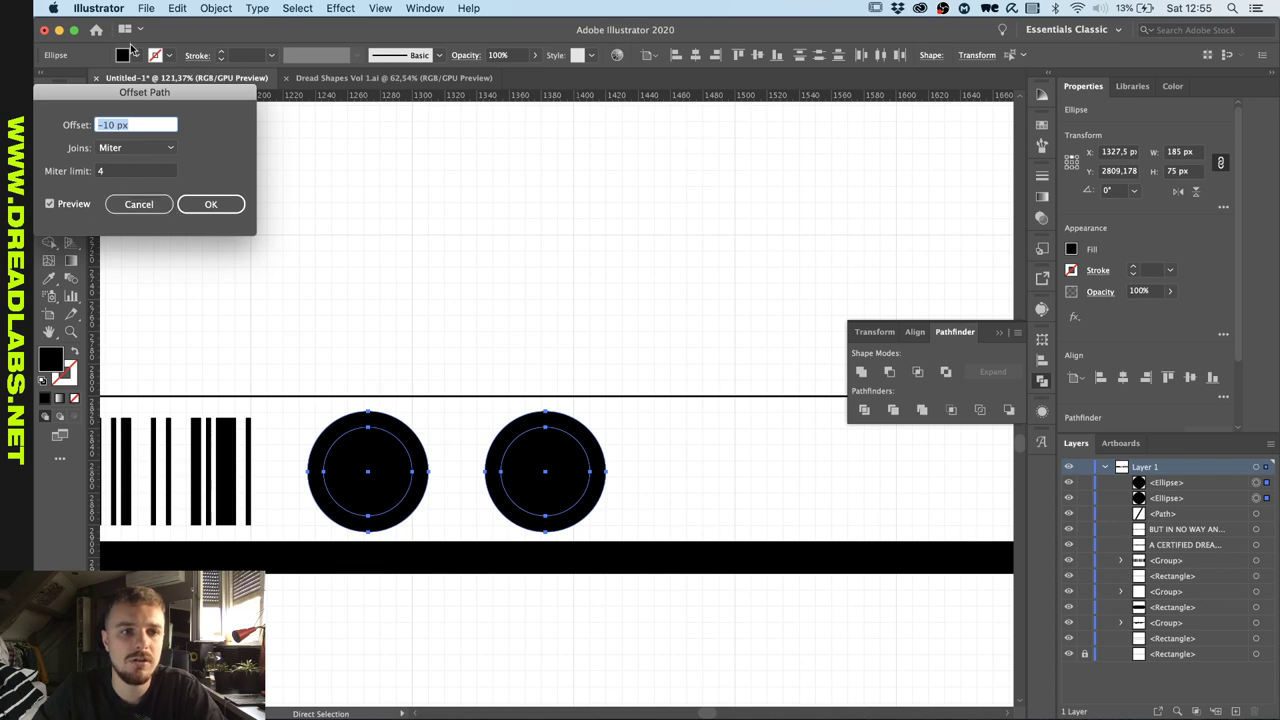
click(139, 205)
key(v)
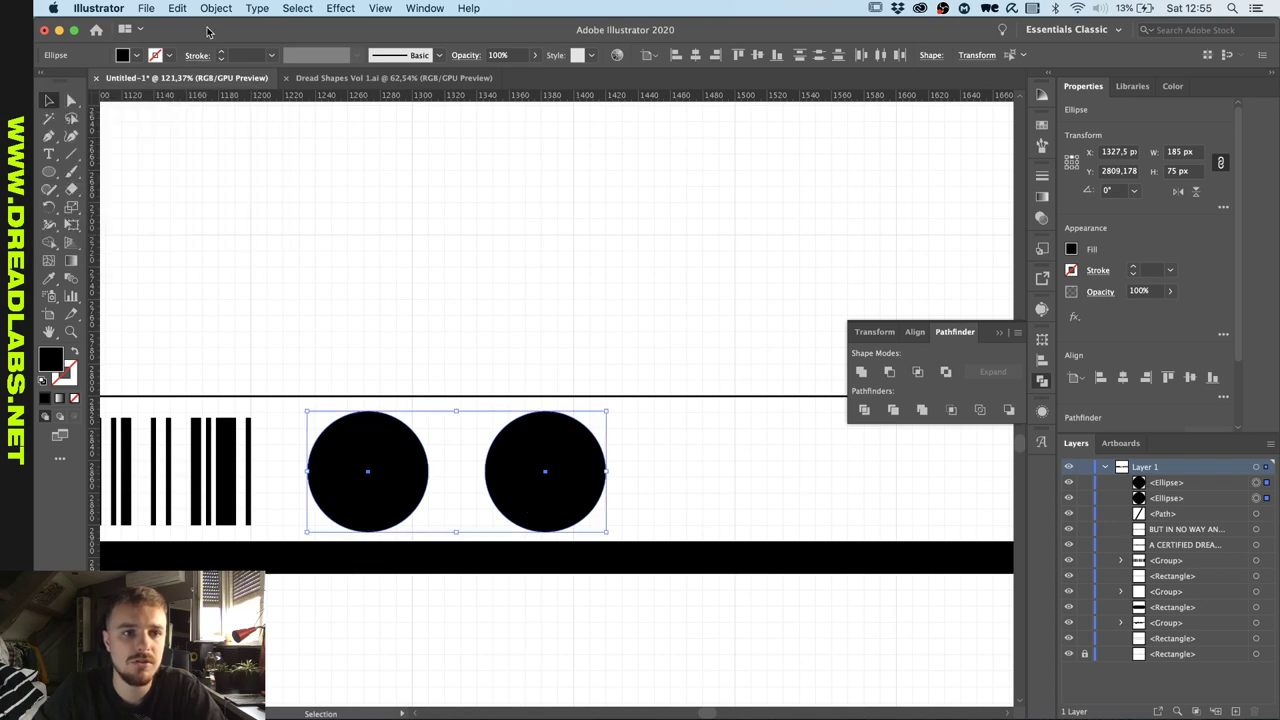
Offset the paths of both circles by -10 px to create smaller circles inside them.
click(216, 8)
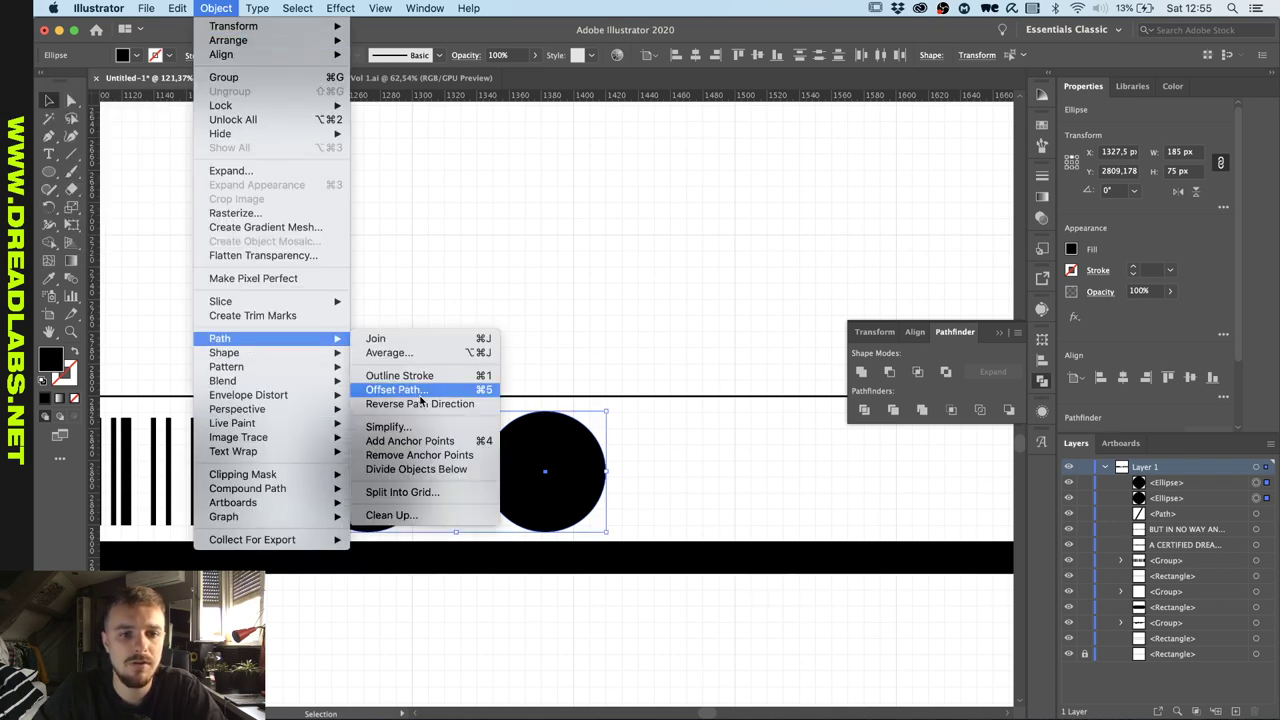
click(420, 398)
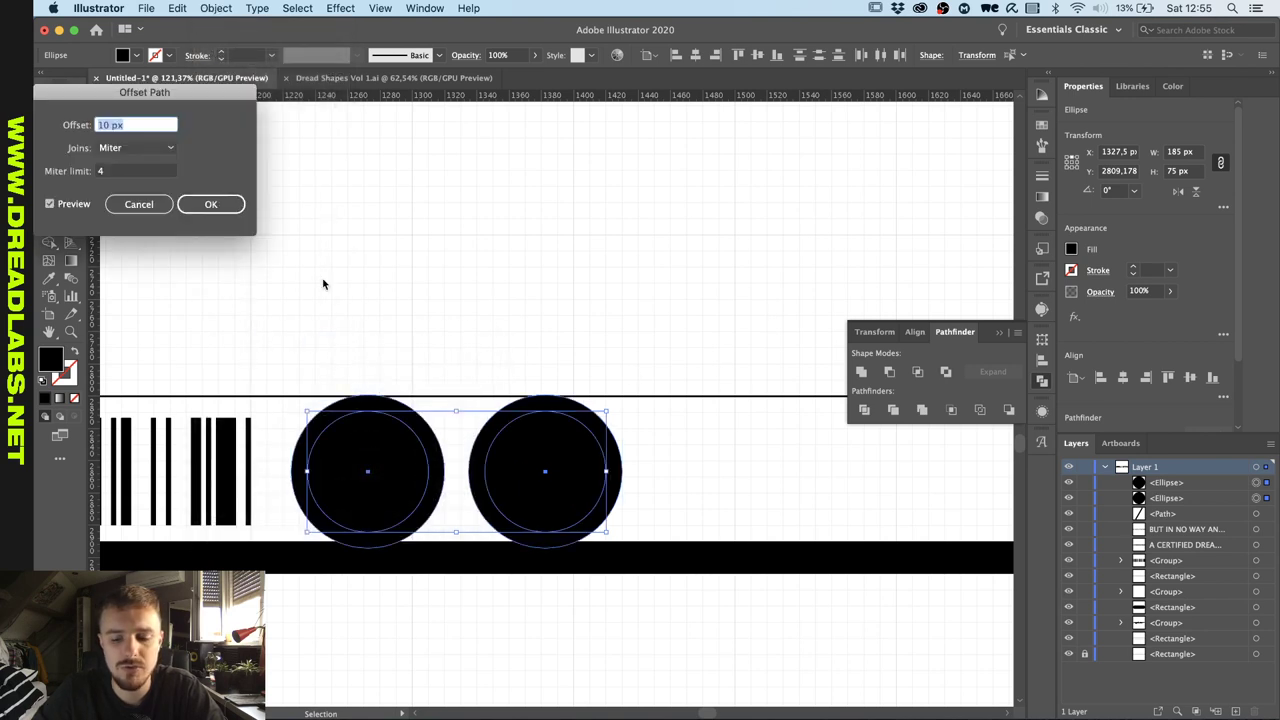
key(shift+Down)
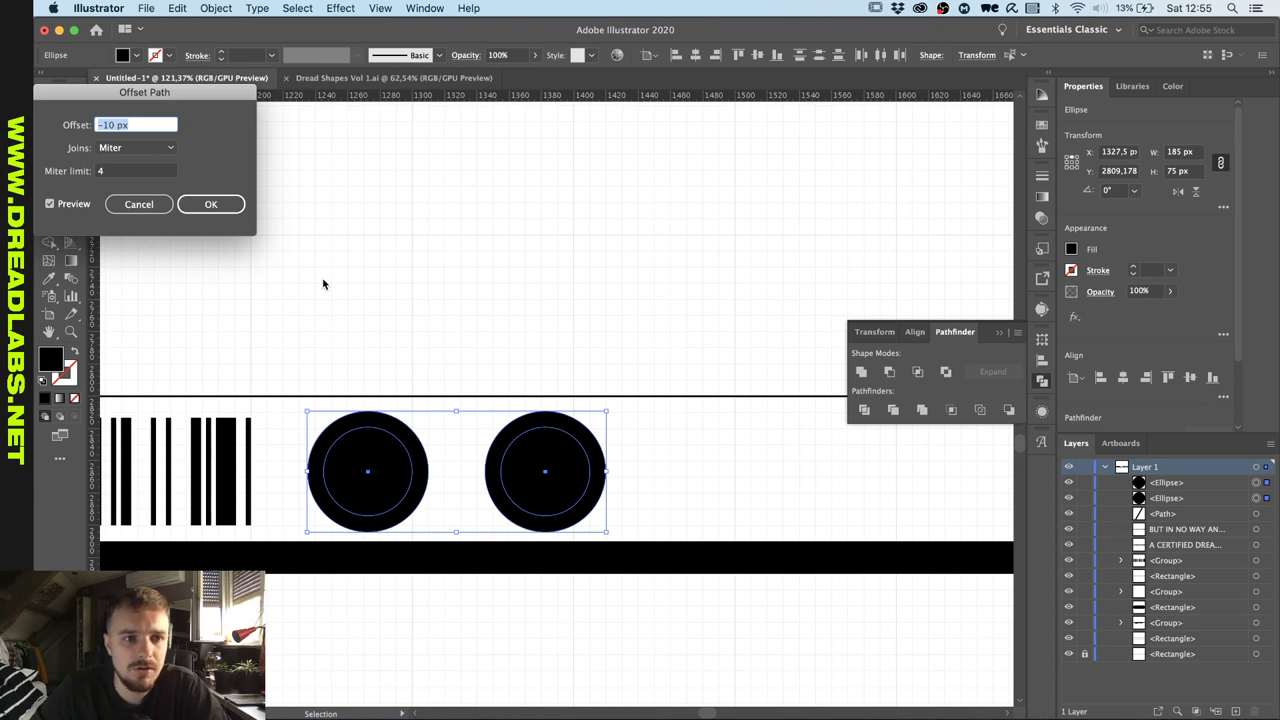
key(Return)
click(652, 455)
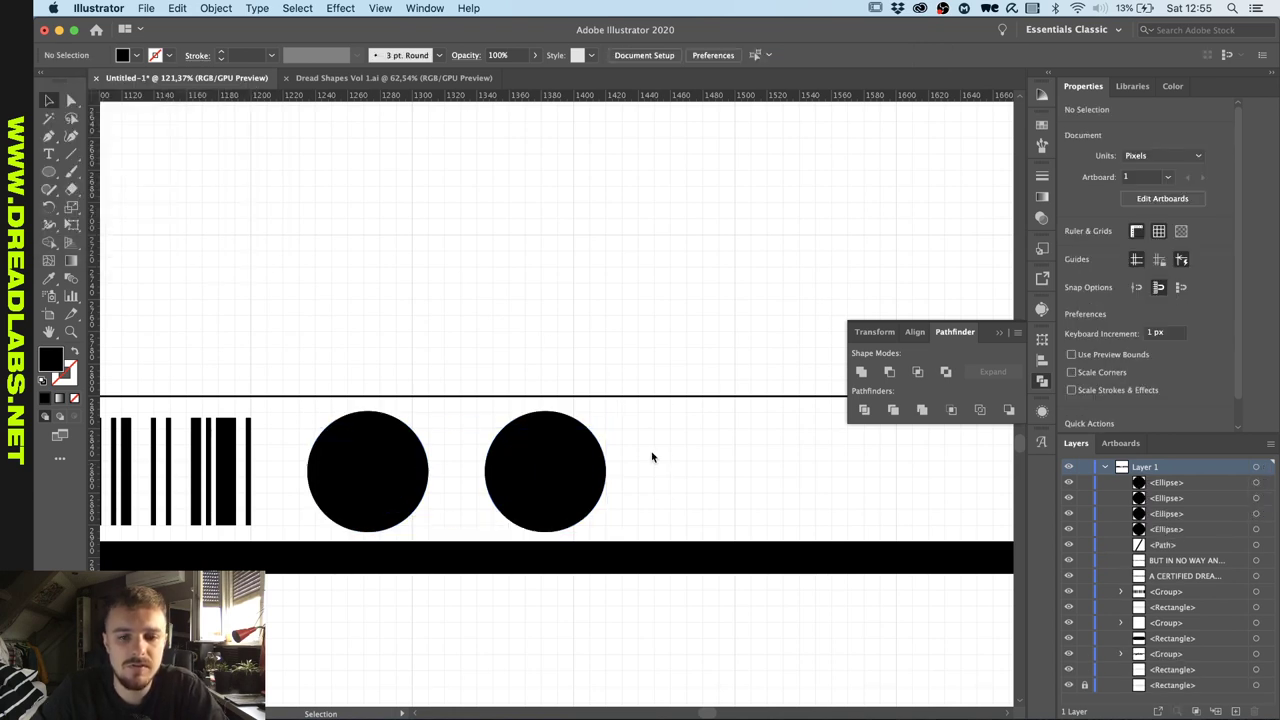
Join the two outer circles by running the Metaball (Arc) script with a center angle of 90.
click(573, 434)
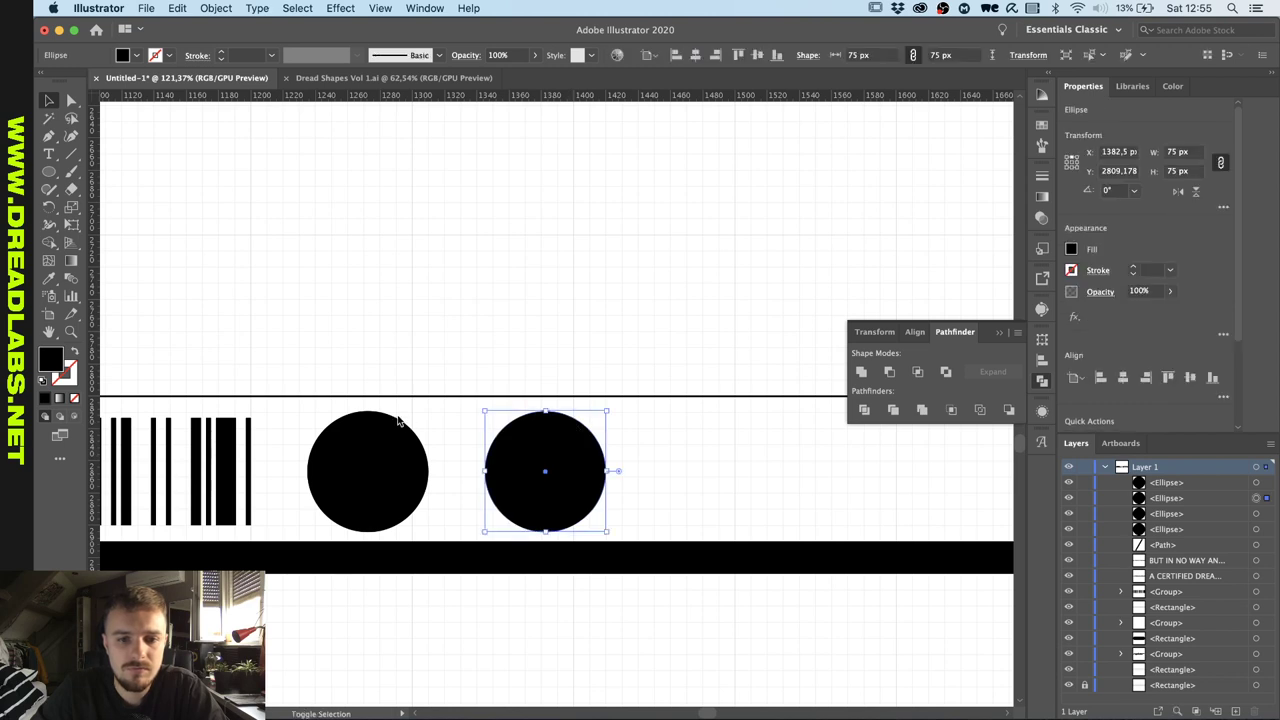
shift+click(392, 424)
click(146, 8)
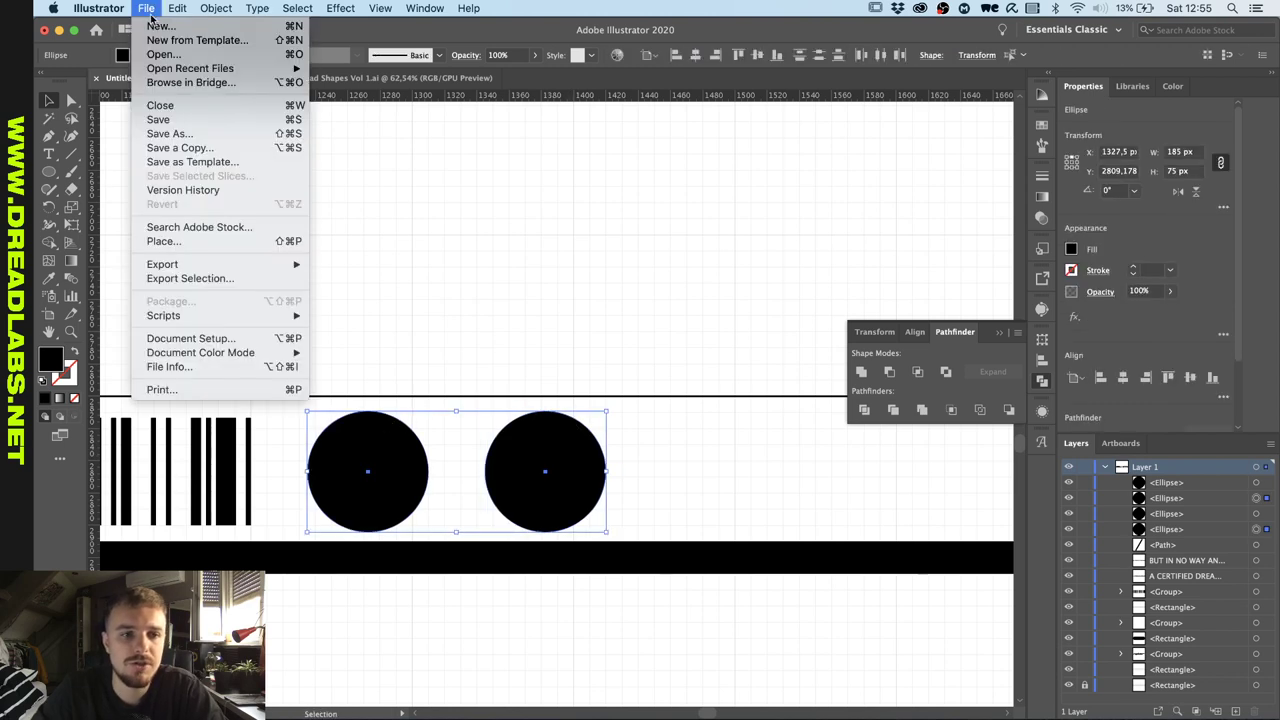
mouse_move(226, 317)
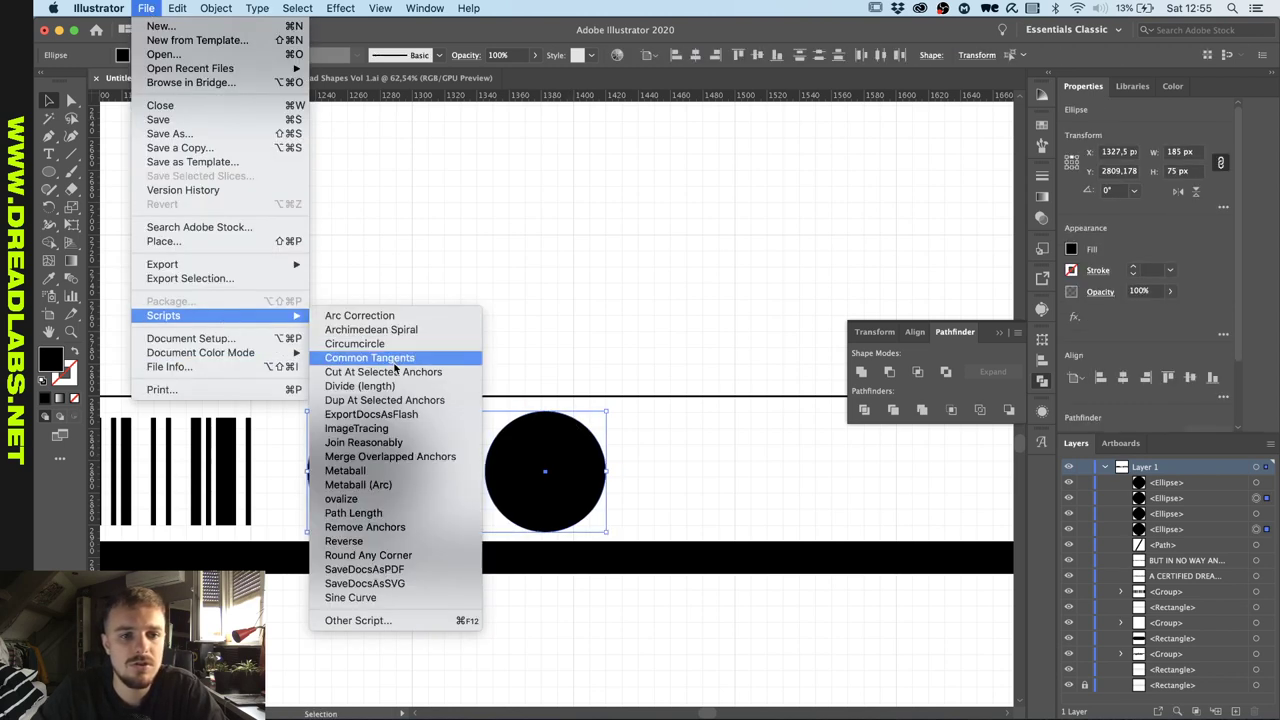
click(421, 484)
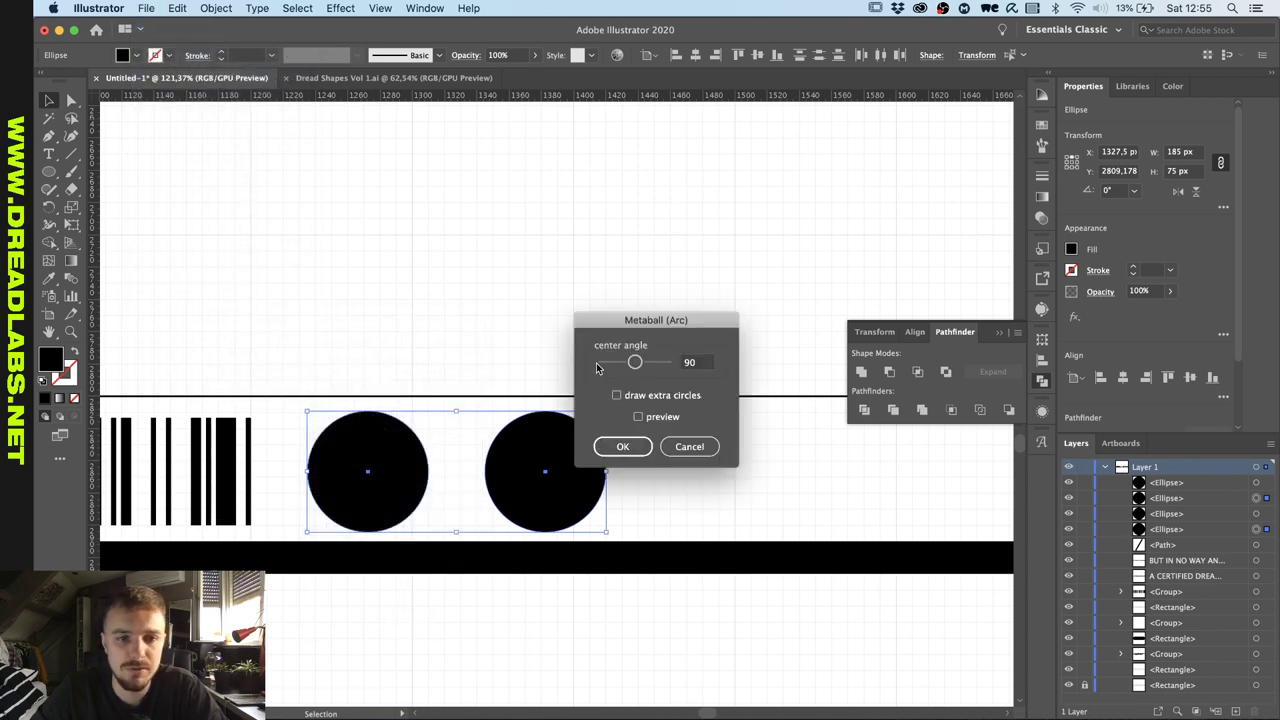
click(639, 417)
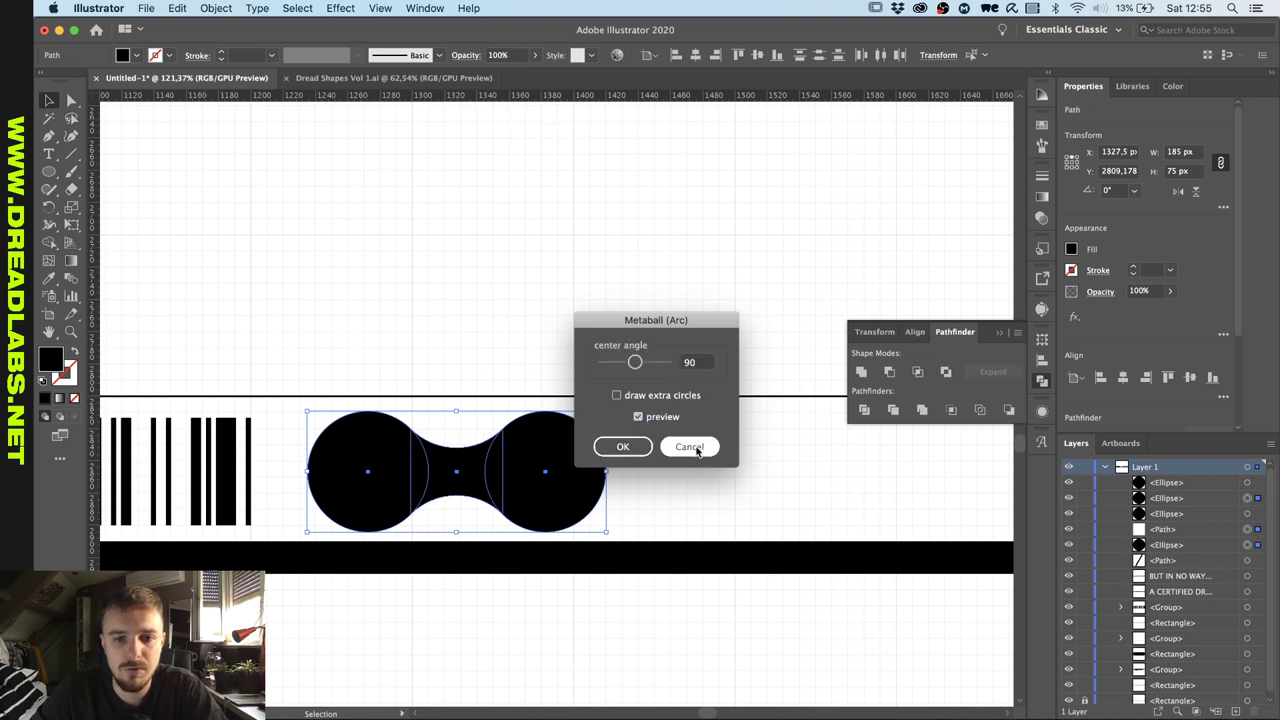
click(620, 446)
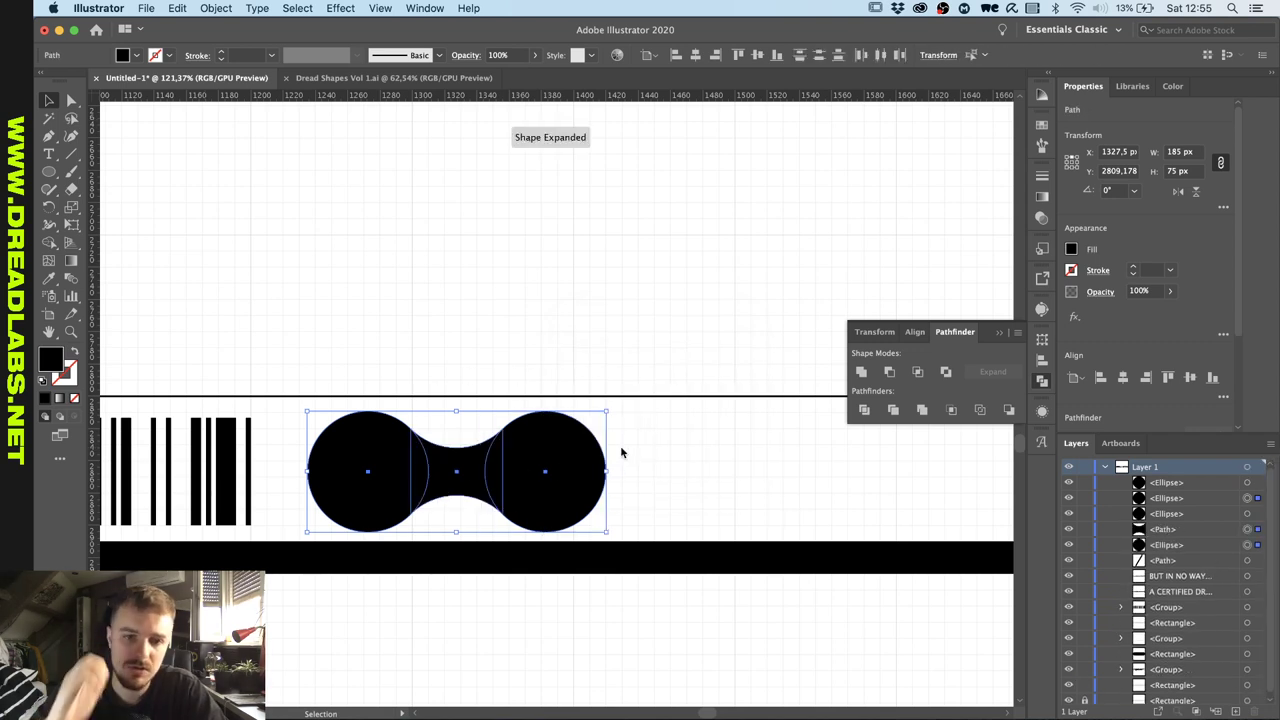
click(620, 446)
Try to subtract the inner circle from the right outer circle with Minus Front, and undo the attempt.
click(540, 463)
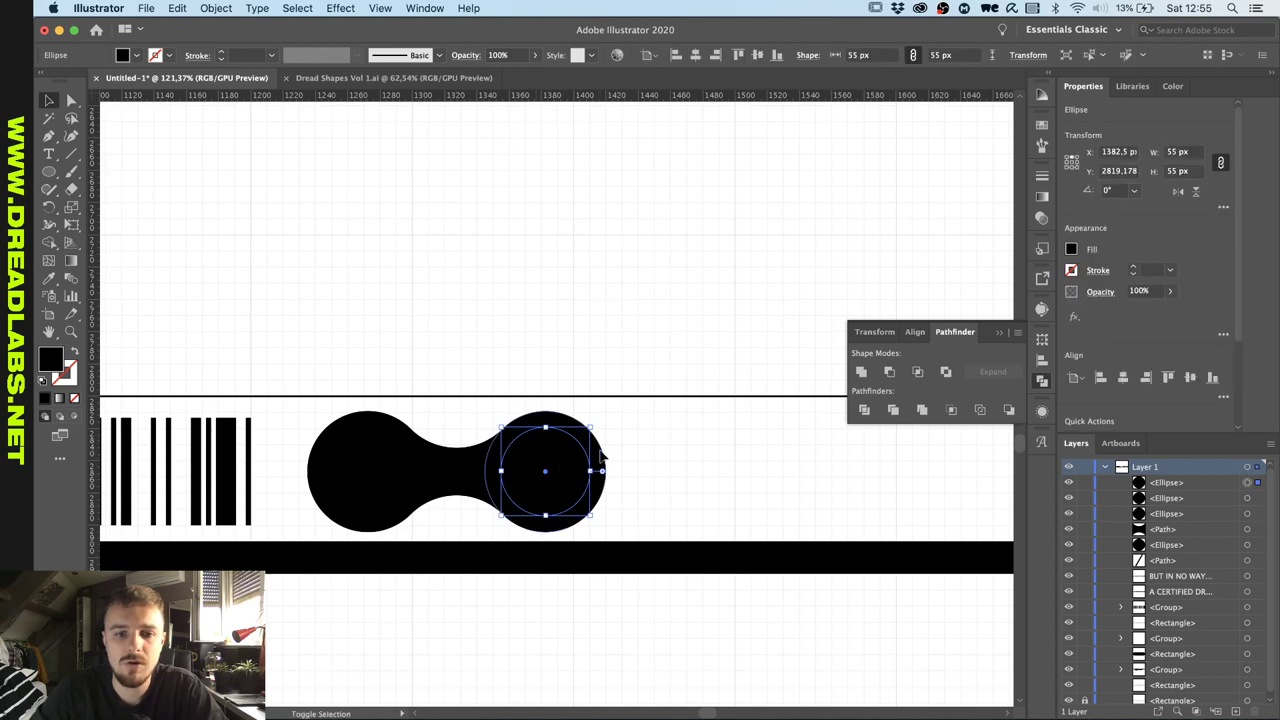
shift+click(601, 455)
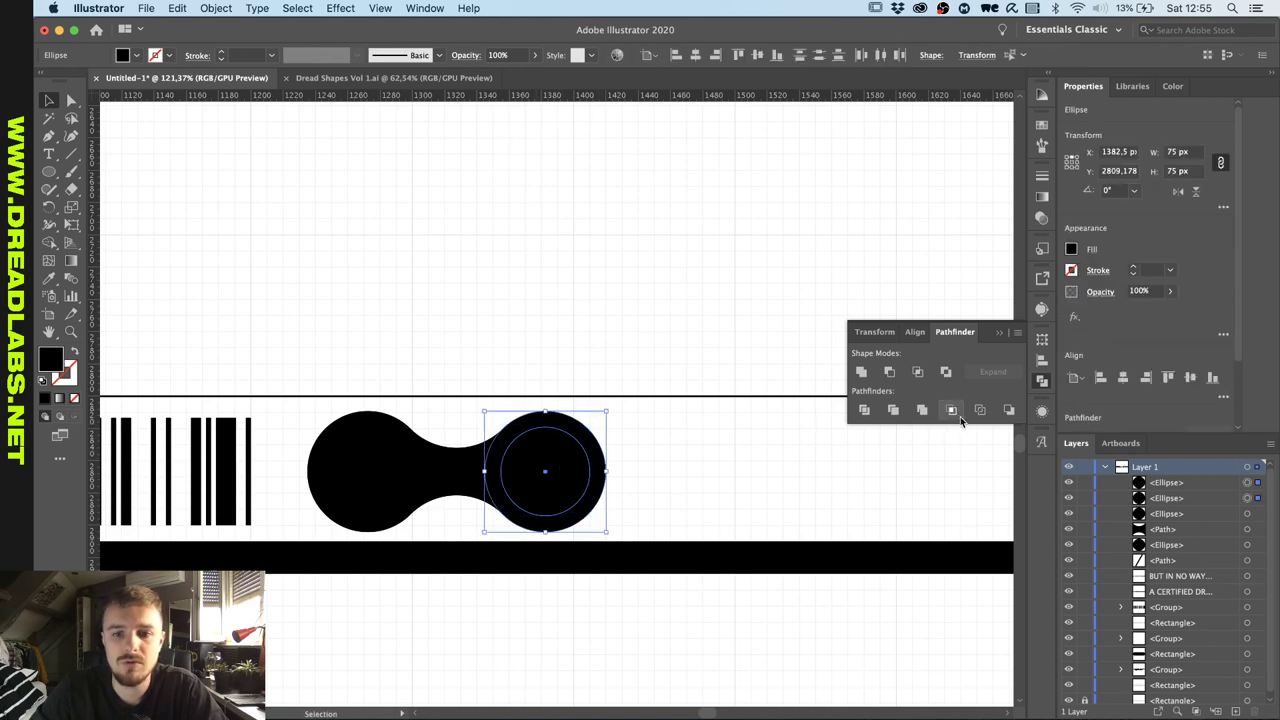
click(889, 371)
key(super+z)
click(703, 486)
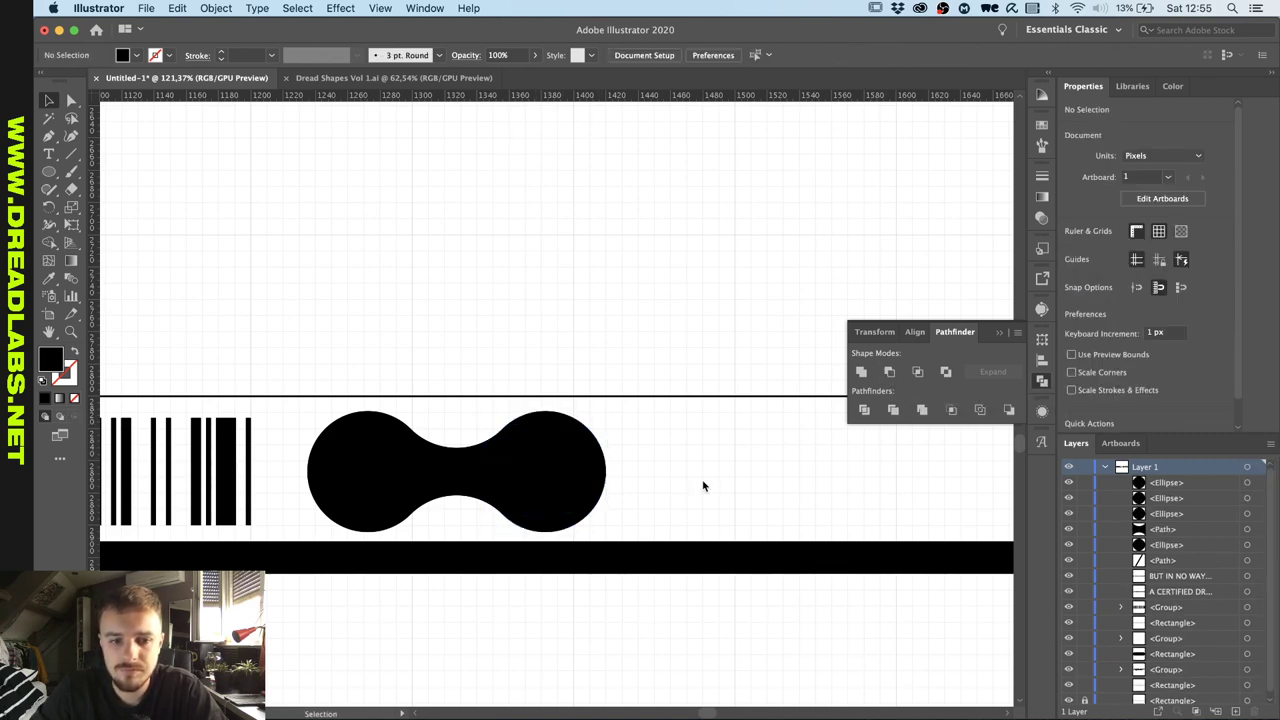
Delete the two smaller offset circles inside both ends of the metaball shape.
click(477, 474)
scroll(477, 474, up, 2)
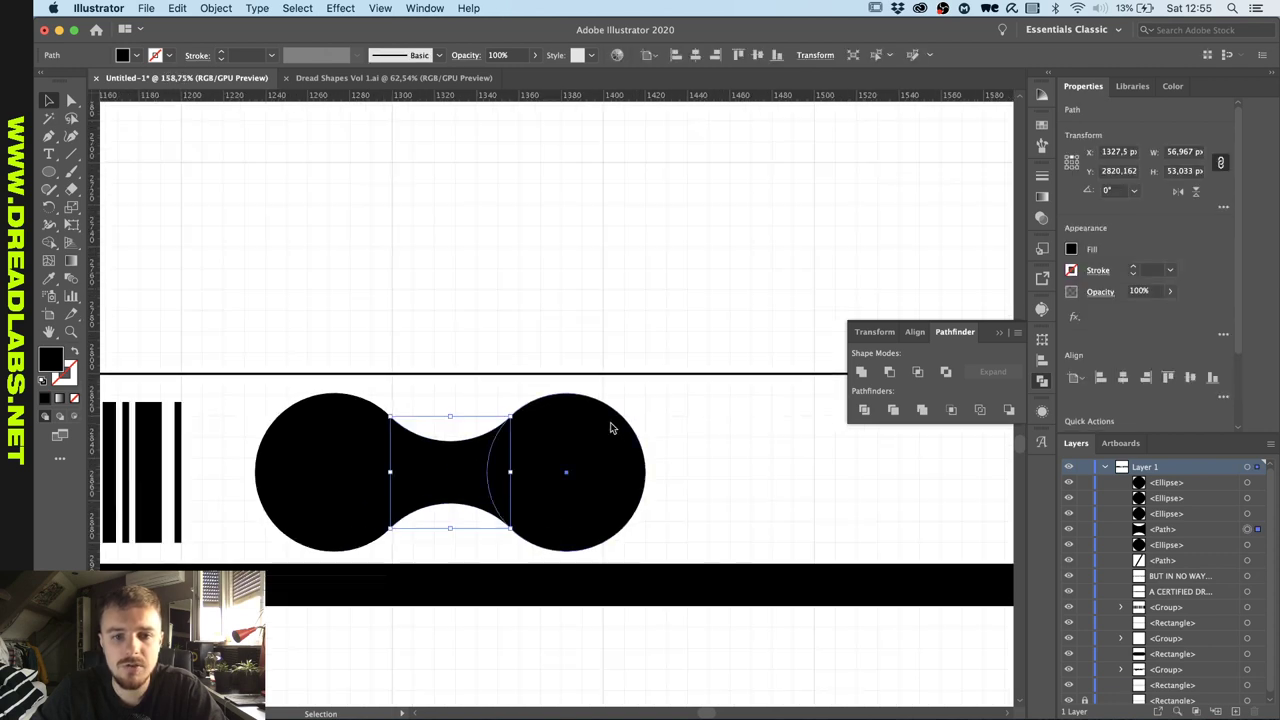
click(612, 428)
click(690, 455)
click(563, 471)
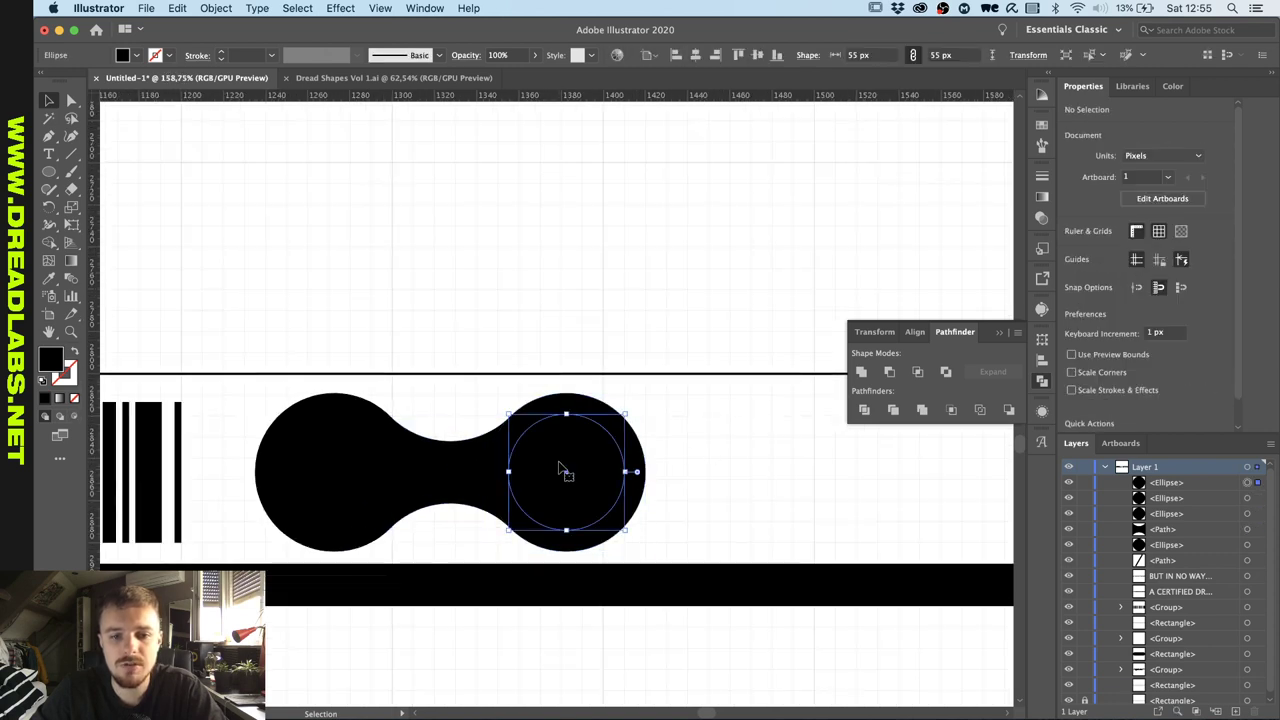
shift+click(311, 467)
scroll(738, 469, down, 2)
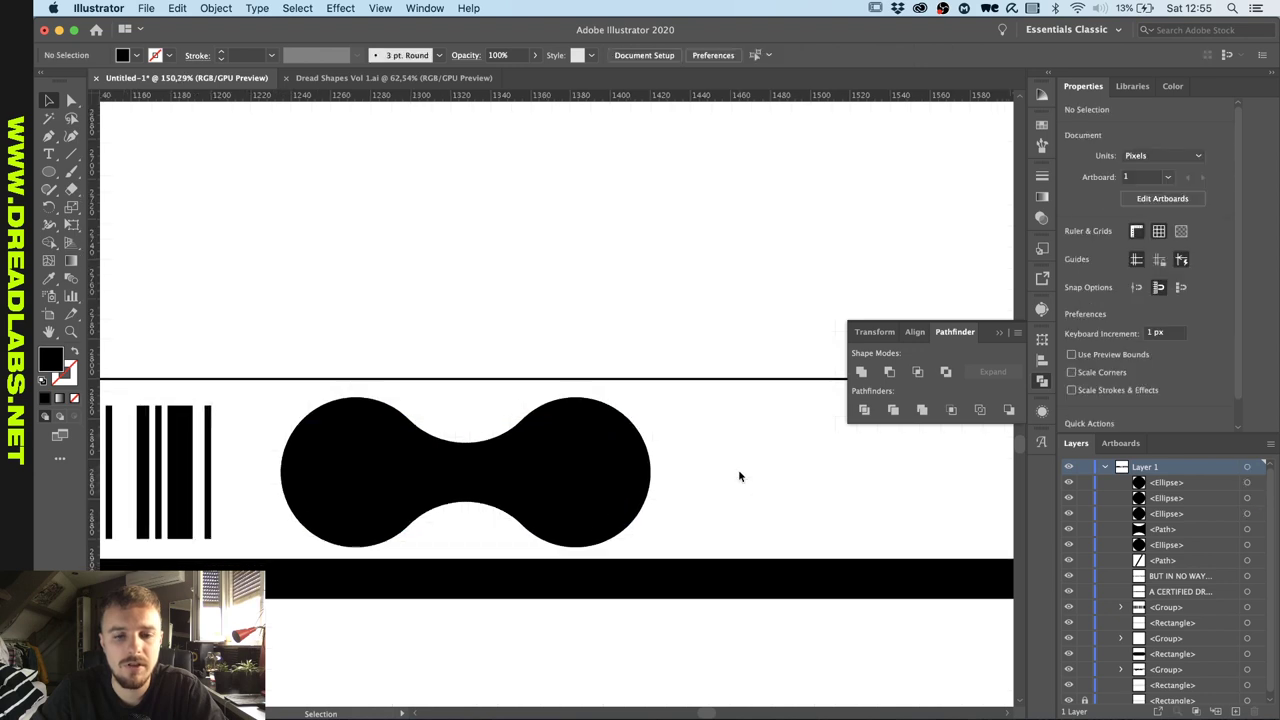
click(617, 469)
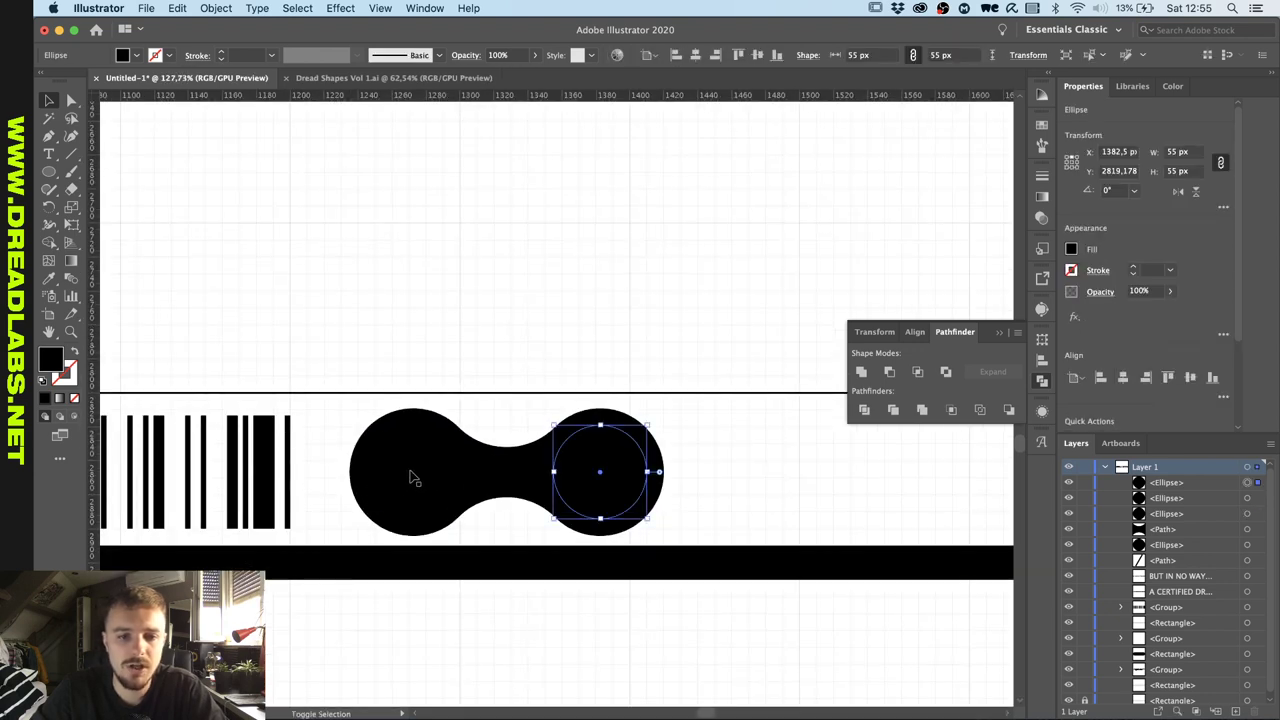
key(Delete)
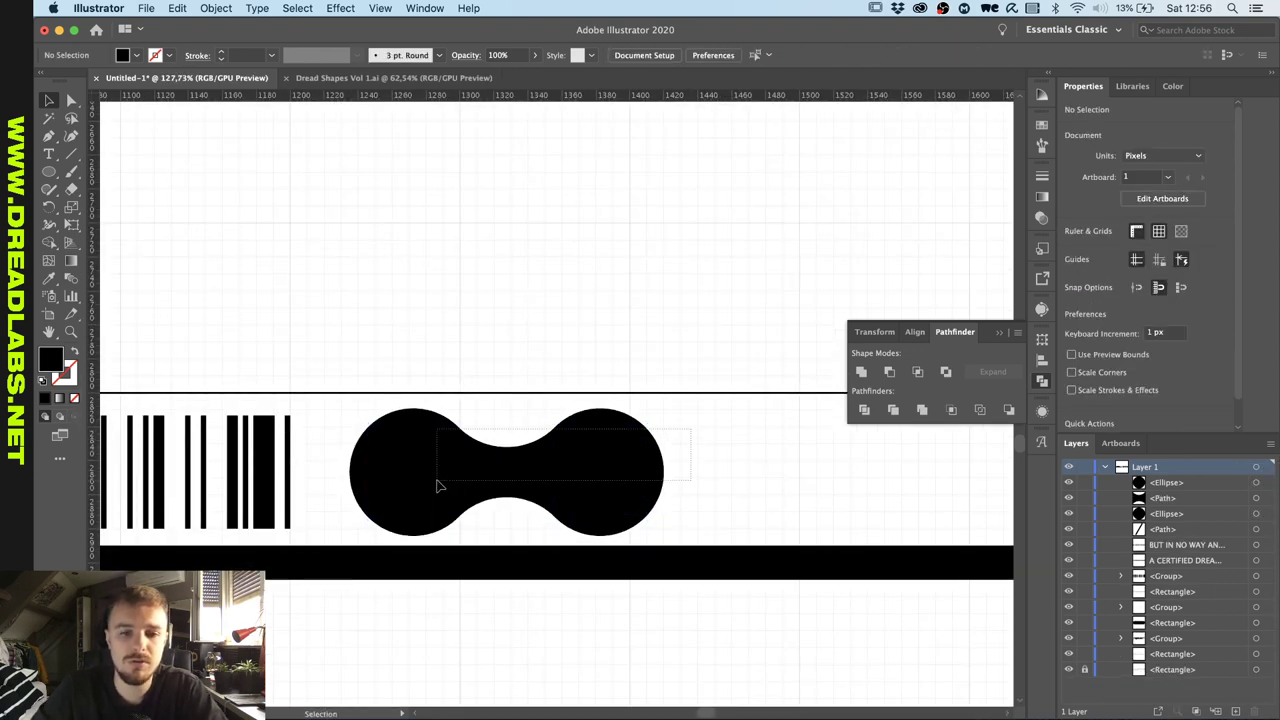
Switch to the Dread Shapes Vol 1.ai document and look through its grid of vector shapes for a suitable emblem.
click(418, 77)
scroll(450, 286, down, 2)
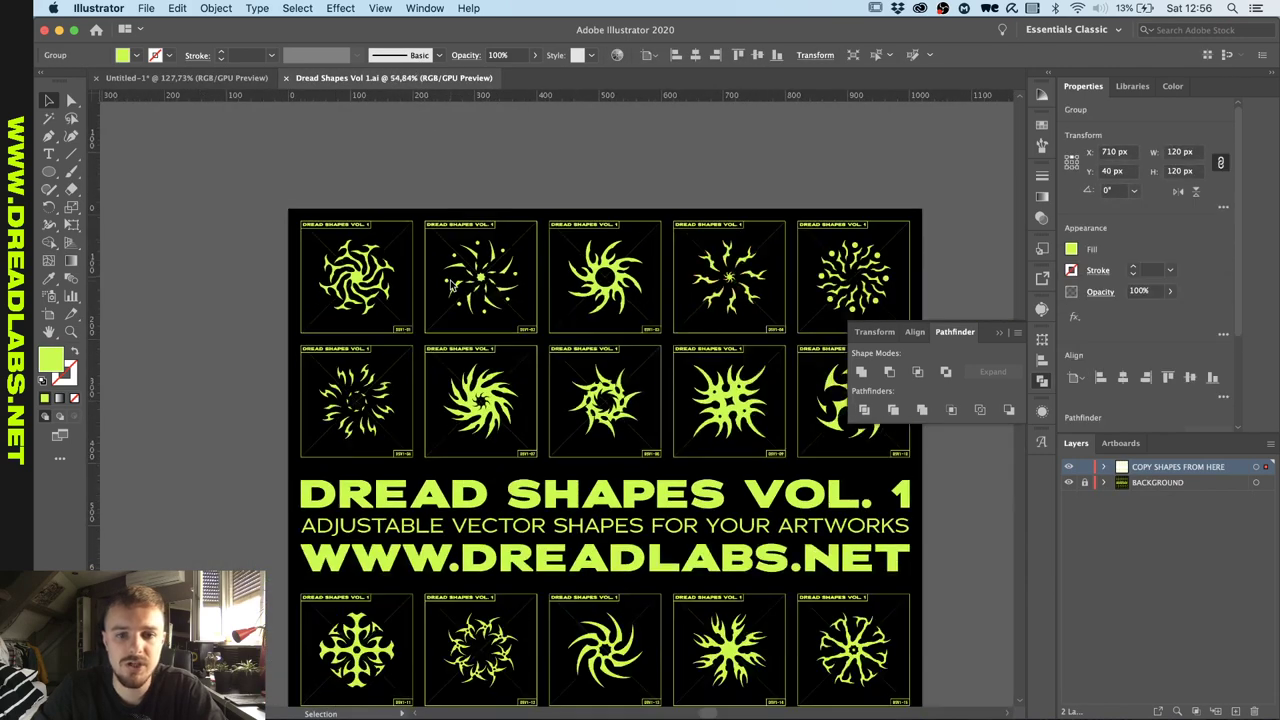
scroll(450, 286, down, 1)
scroll(450, 286, up, 2)
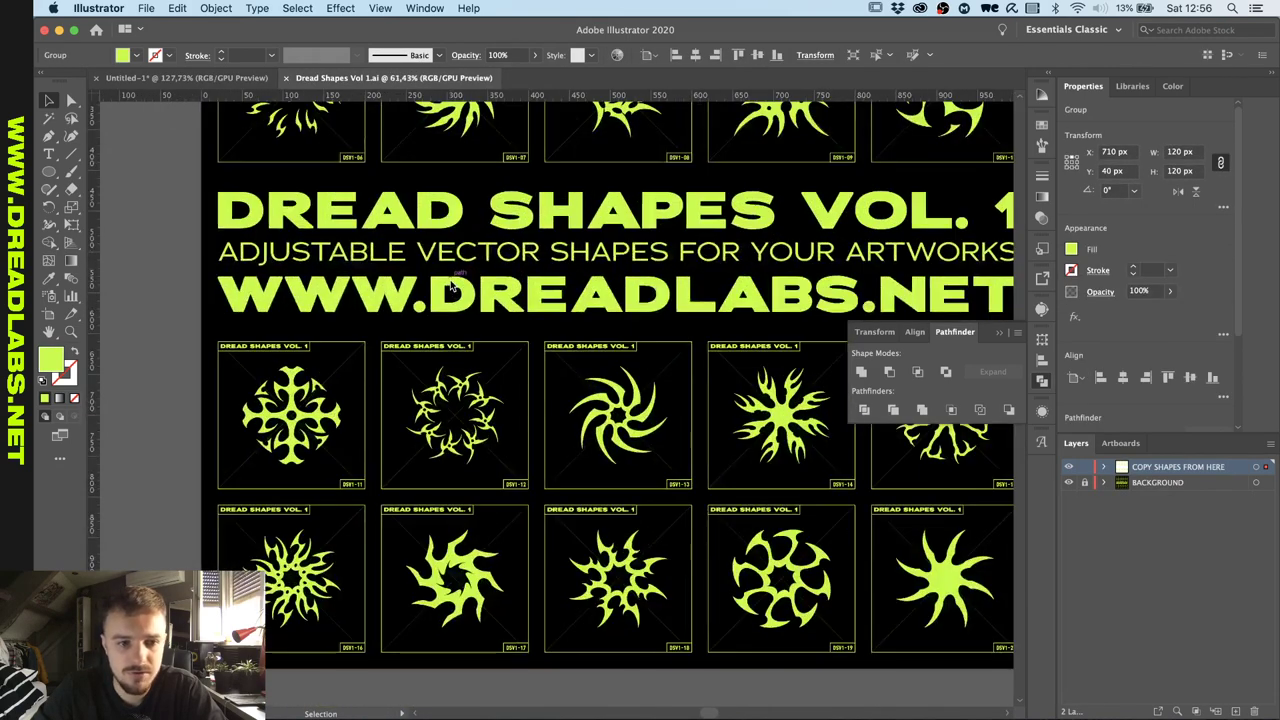
scroll(450, 286, up, 1)
scroll(450, 286, up, 2)
scroll(450, 286, right, 5)
scroll(450, 286, down, 2)
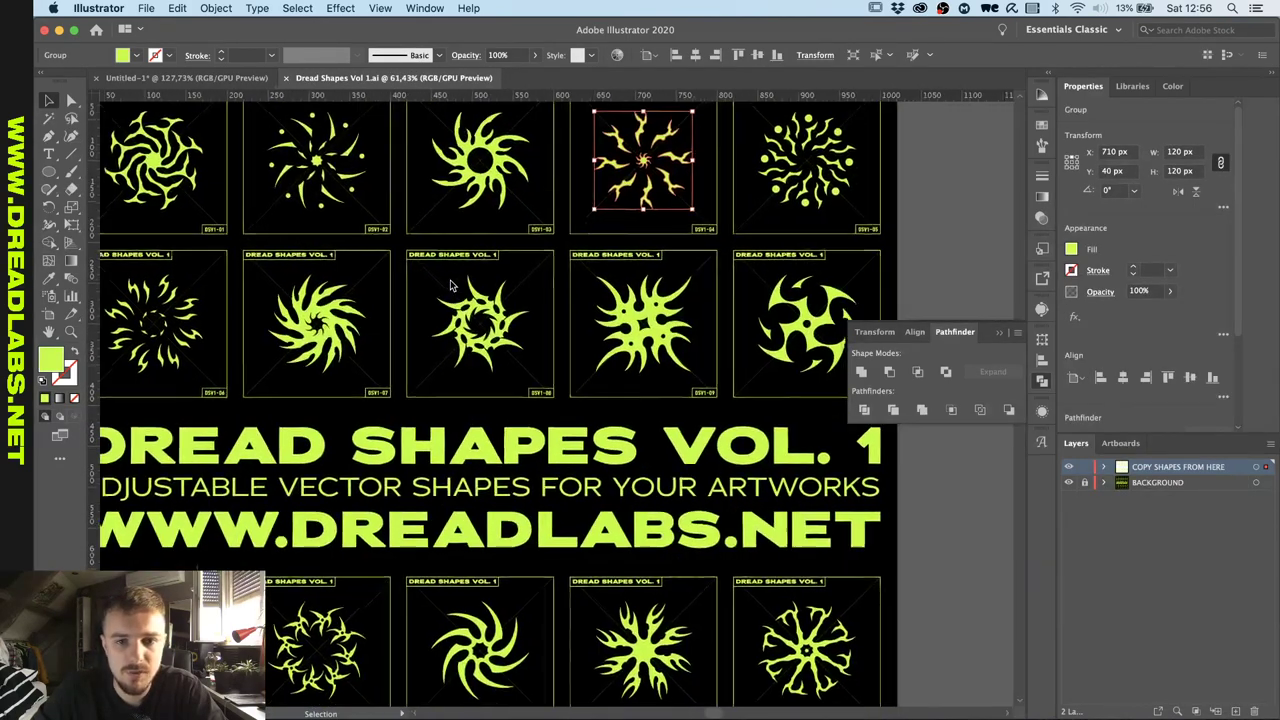
scroll(450, 286, down, 5)
scroll(450, 286, left, 2)
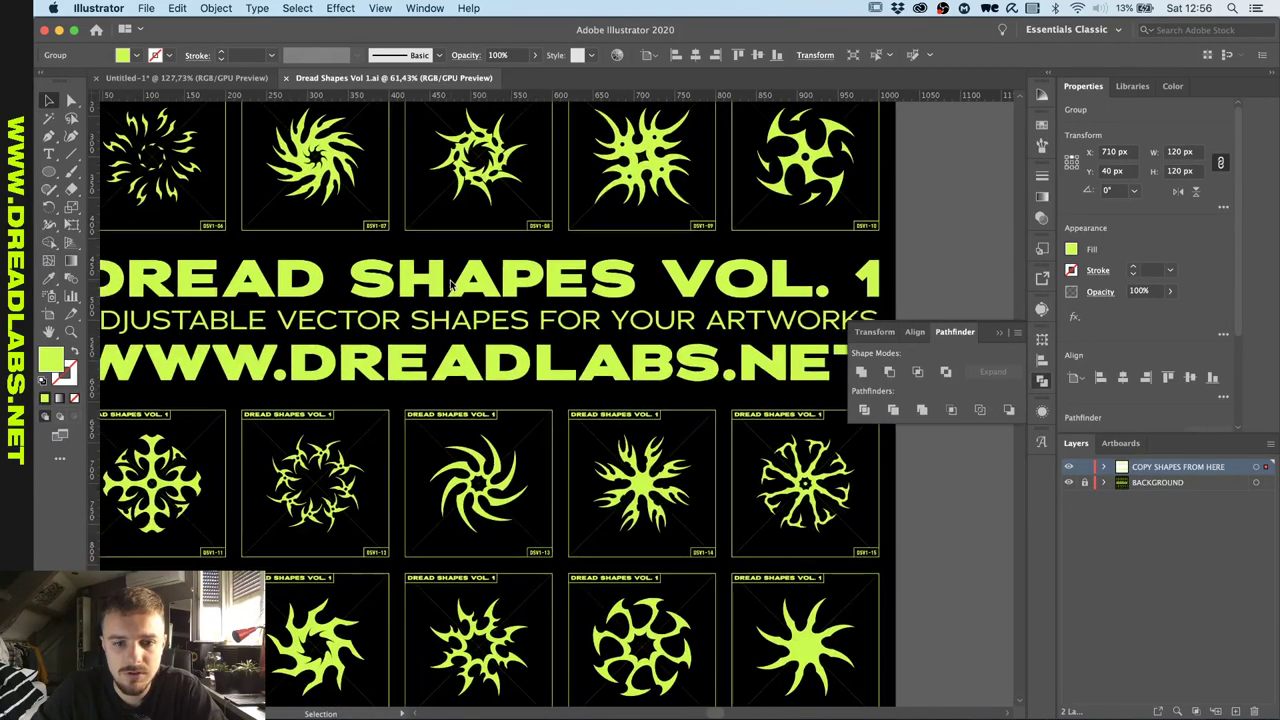
scroll(443, 424, up, 2)
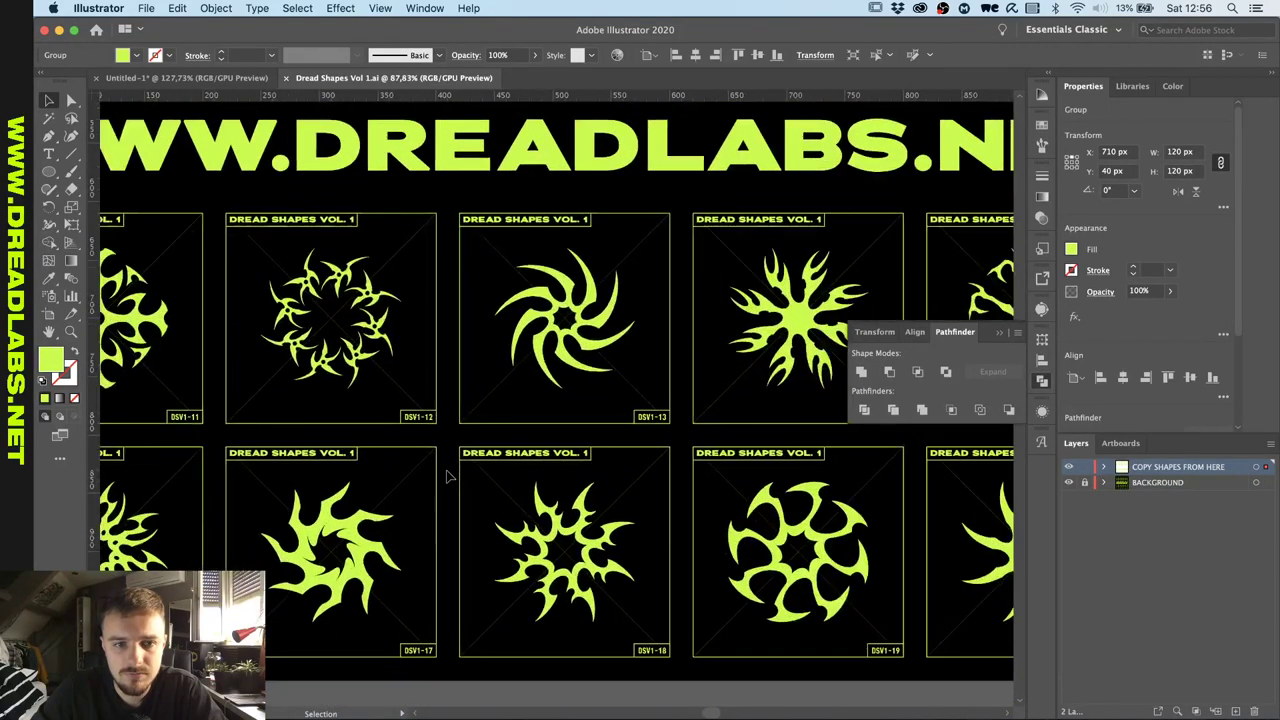
Copy the DSV1-13 swirl shape and paste it into the Untitled-1 document.
drag(519, 372, 560, 332)
drag(560, 334, 562, 336)
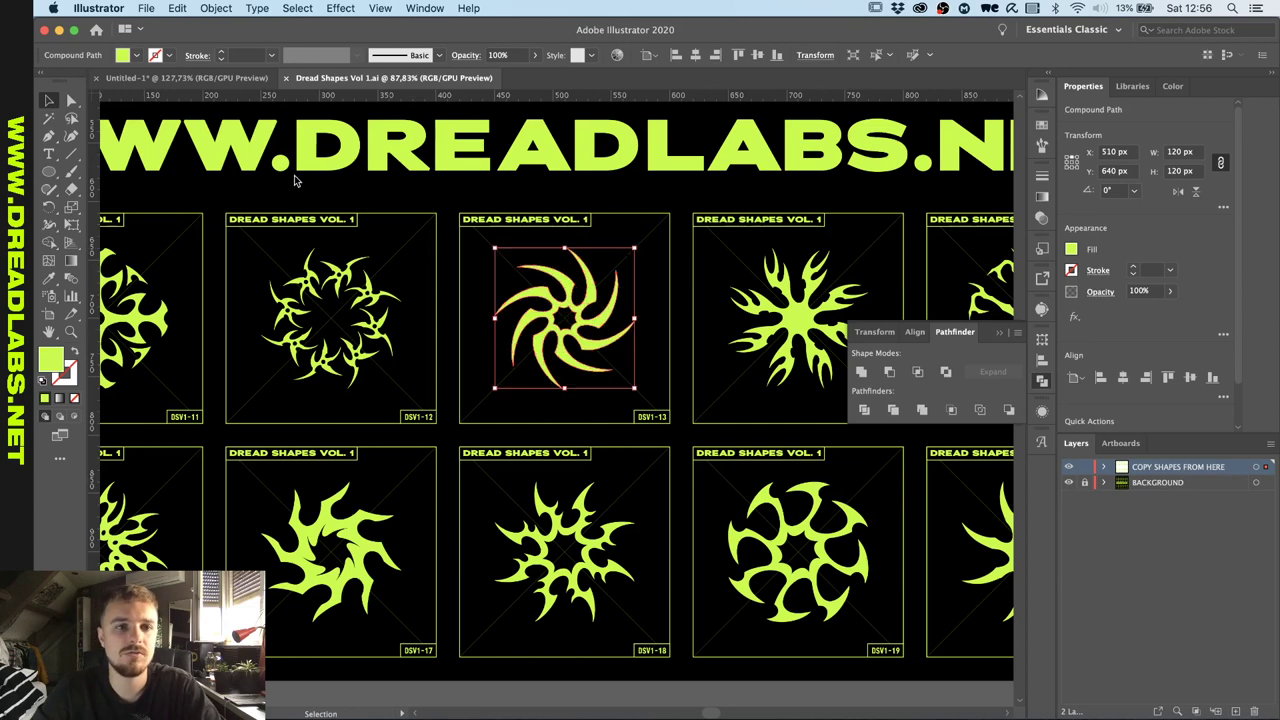
click(186, 77)
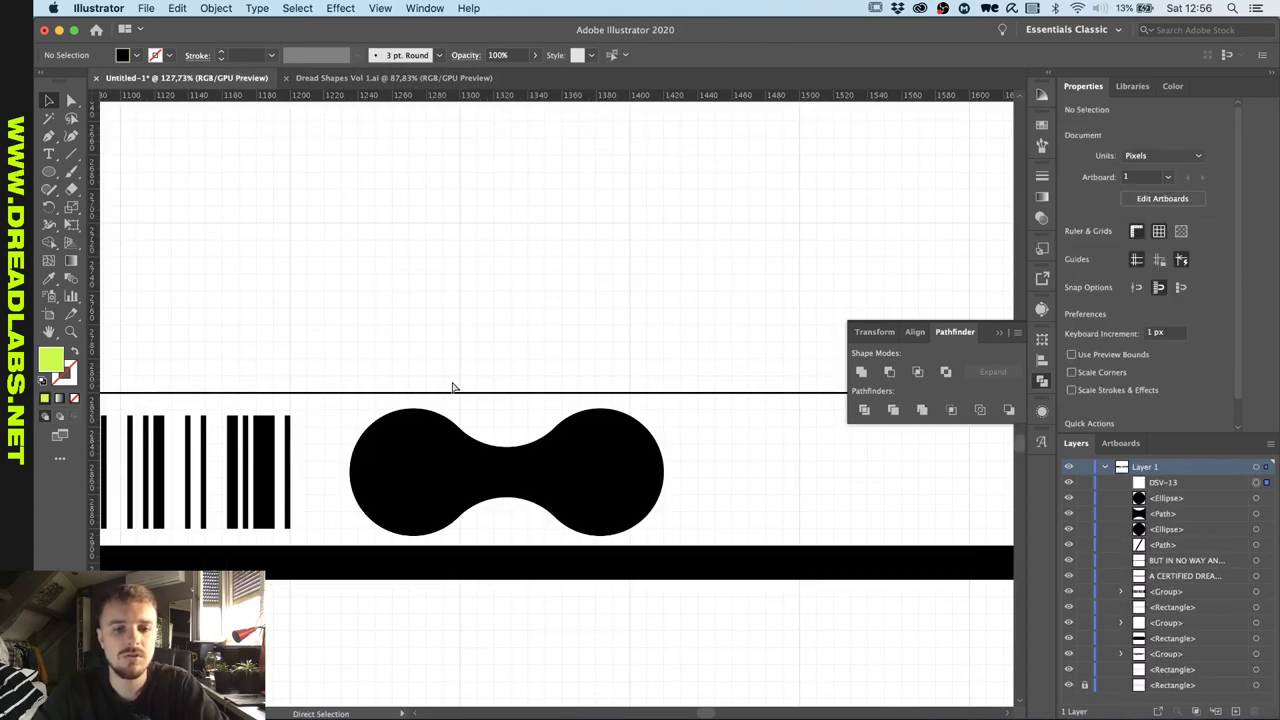
Paste the copied swirl and centre it horizontally and vertically on the metaball's left circle.
key(super+v)
shift+click(397, 486)
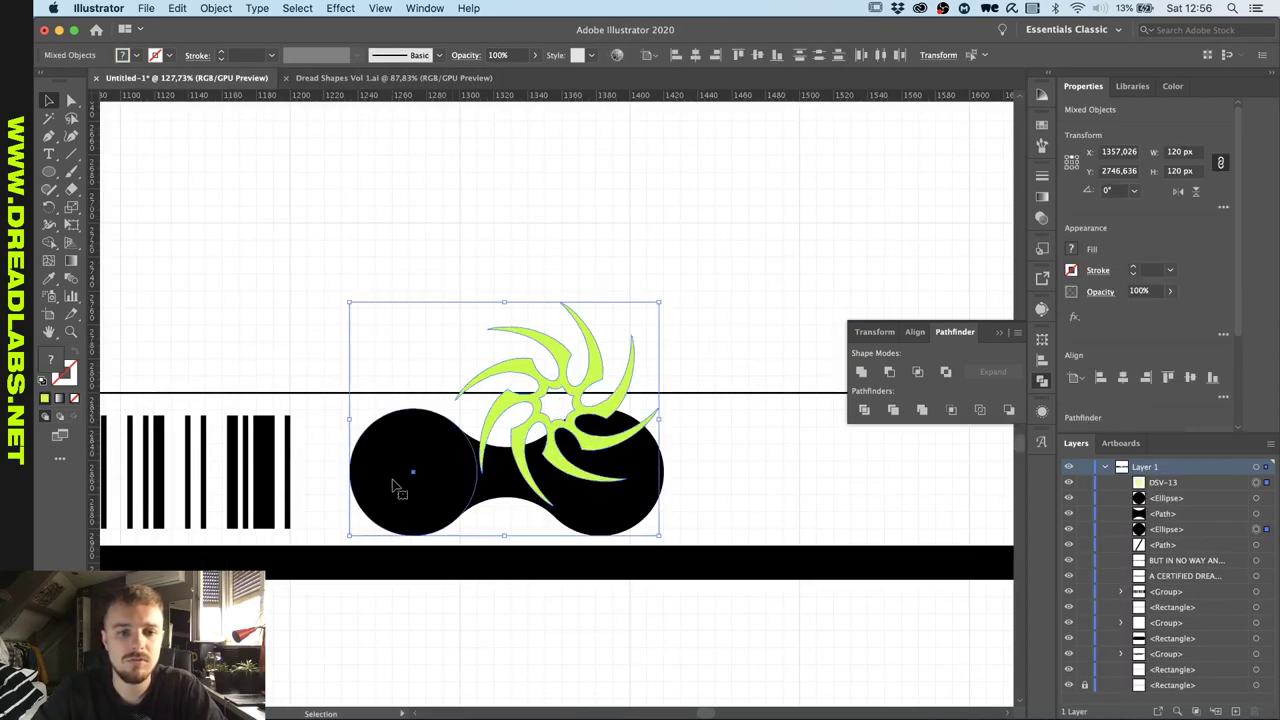
click(695, 55)
click(757, 55)
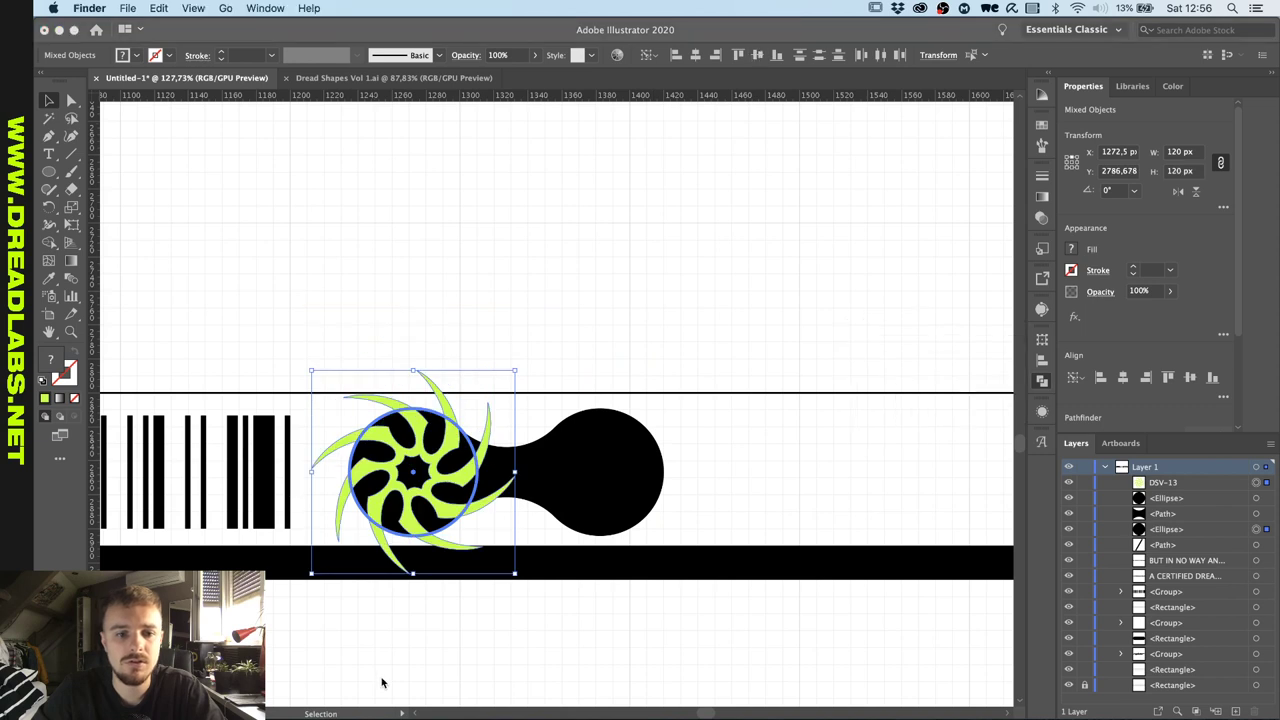
key(super+8)
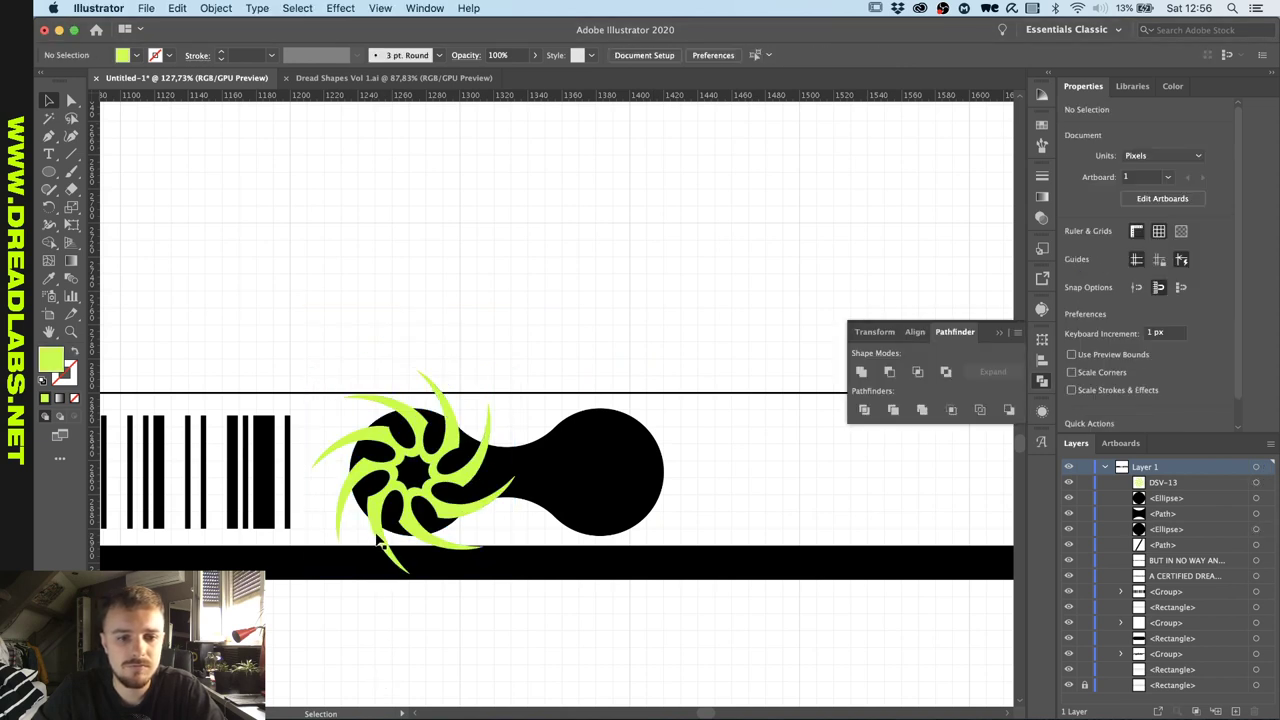
Scale the swirl down around its centre to 55 × 55 px inside the left circle.
drag(516, 474, 460, 477)
scroll(460, 478, up, 5)
scroll(459, 483, down, 3)
scroll(463, 490, up, 2)
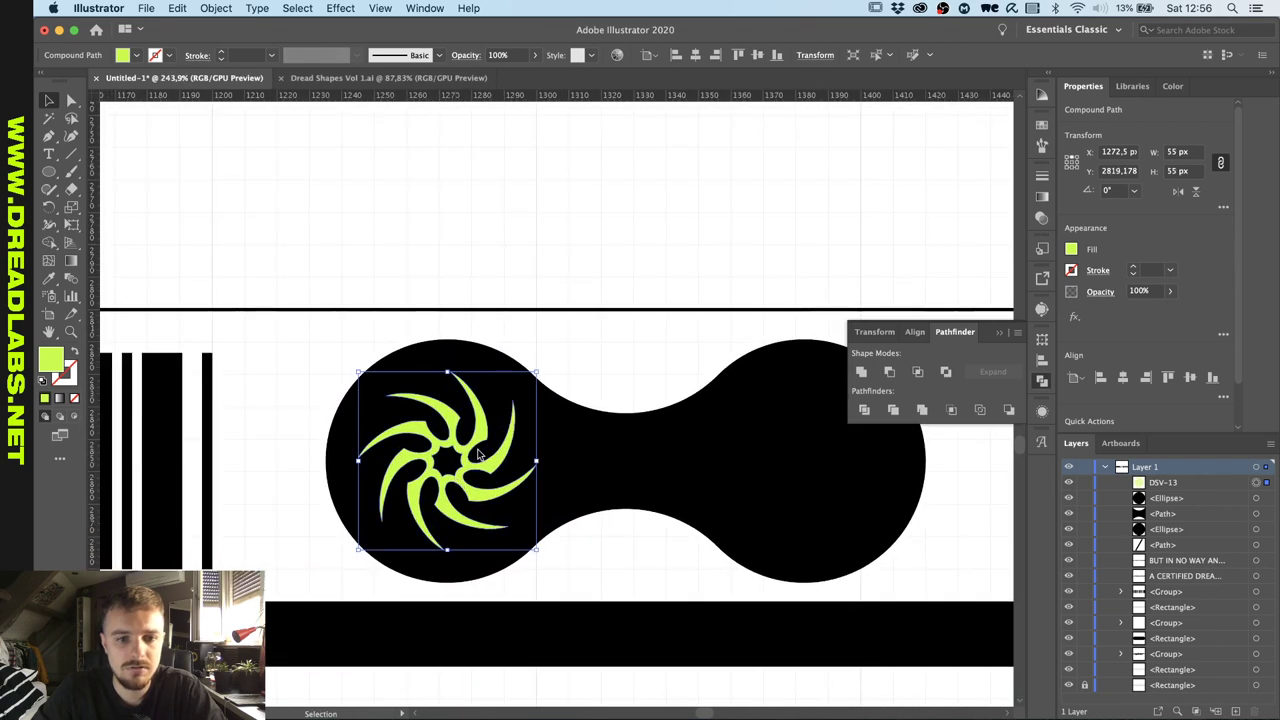
Duplicate the 55 px swirl in place and align the copy to the centre of the metaball's right circle.
key(super+c)
key(super+f)
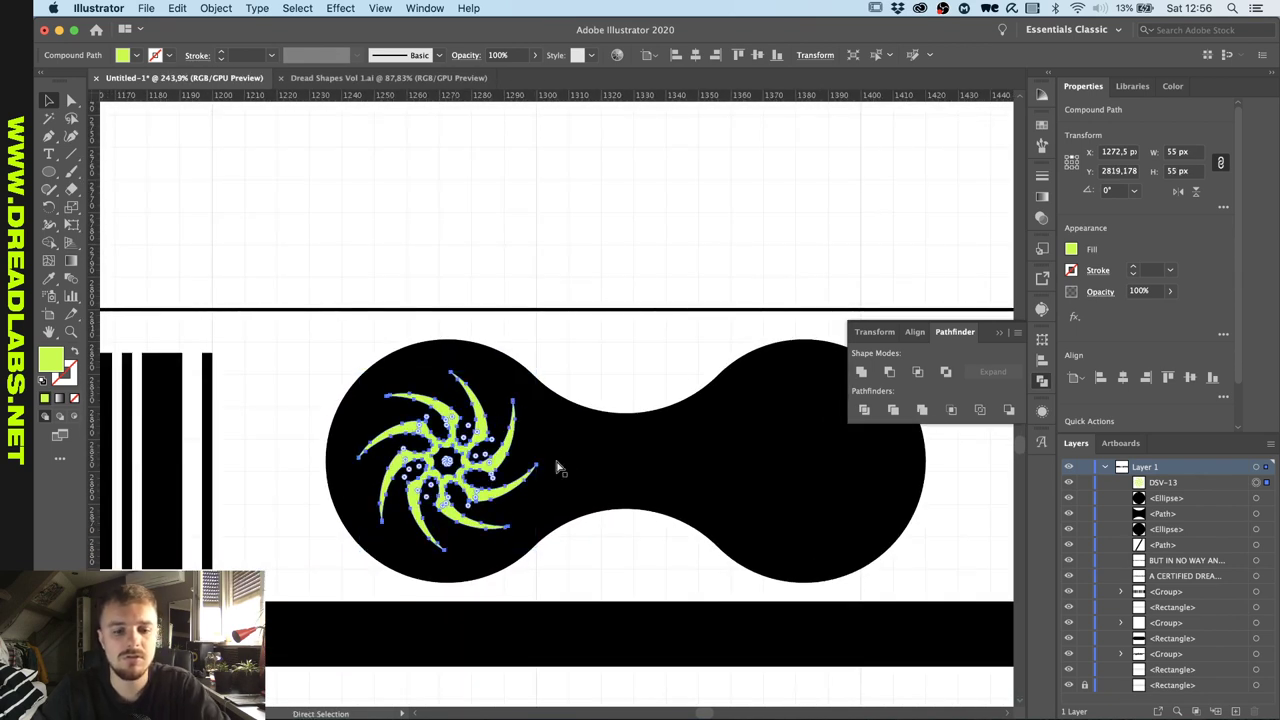
shift+click(778, 446)
click(778, 446)
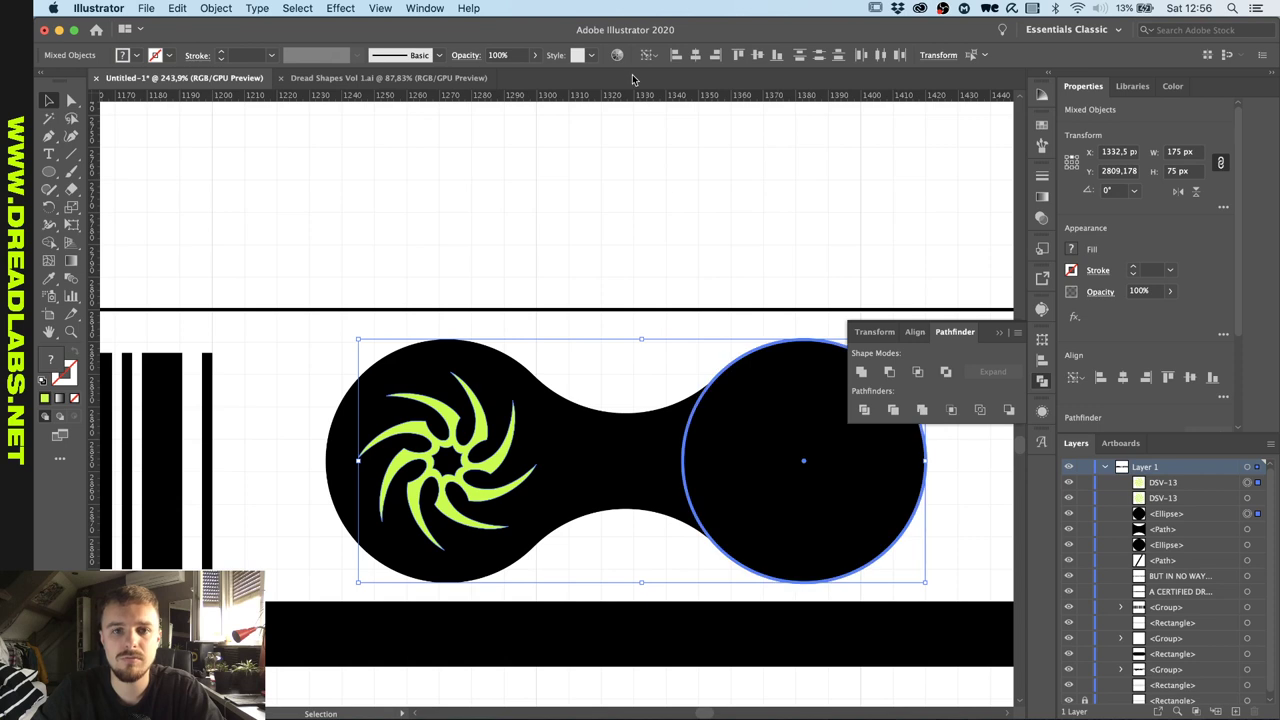
click(695, 54)
click(574, 343)
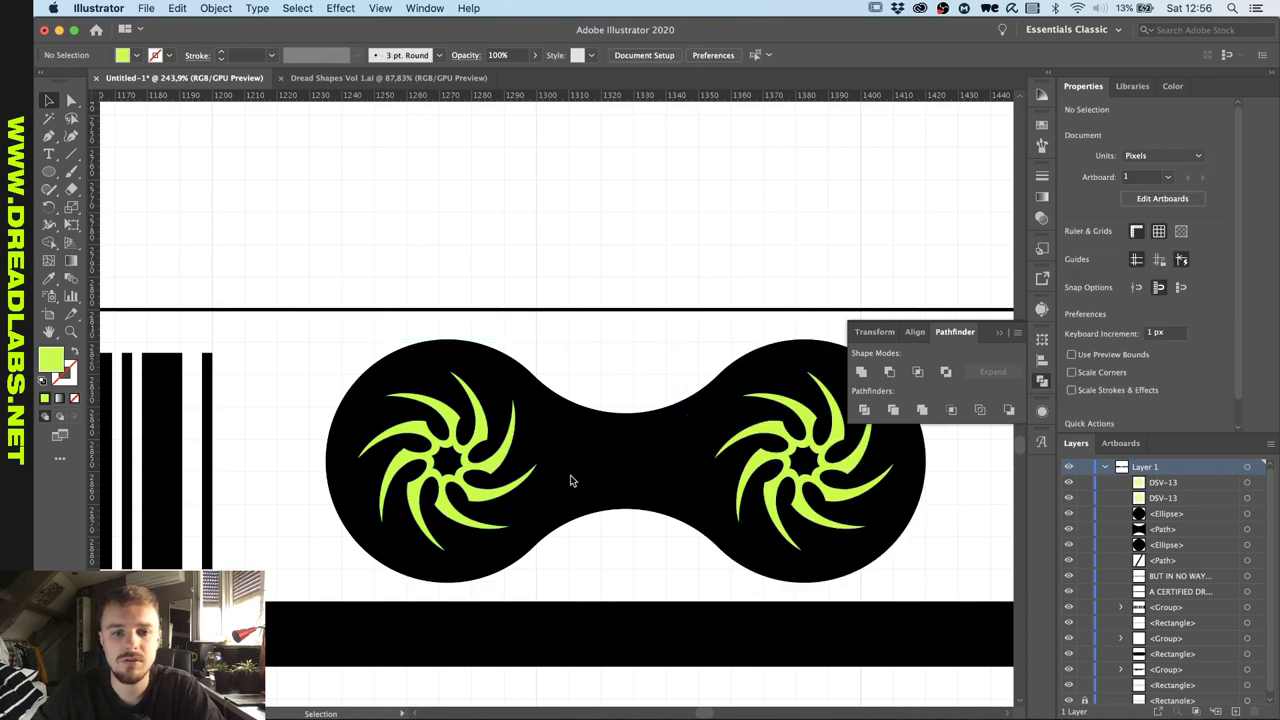
Subtract in-place copies of the left and right swirls from the metaball's connecting neck with Minus Front, keeping the original swirls.
click(574, 484)
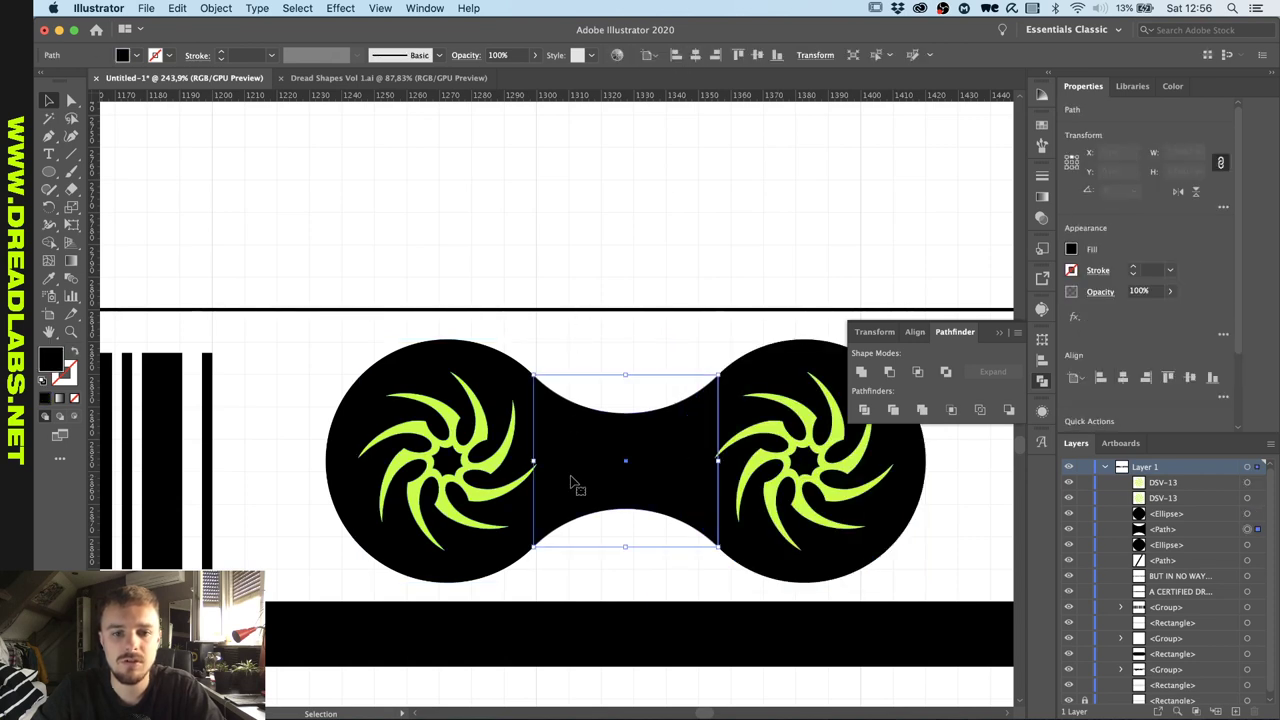
shift+click(476, 476)
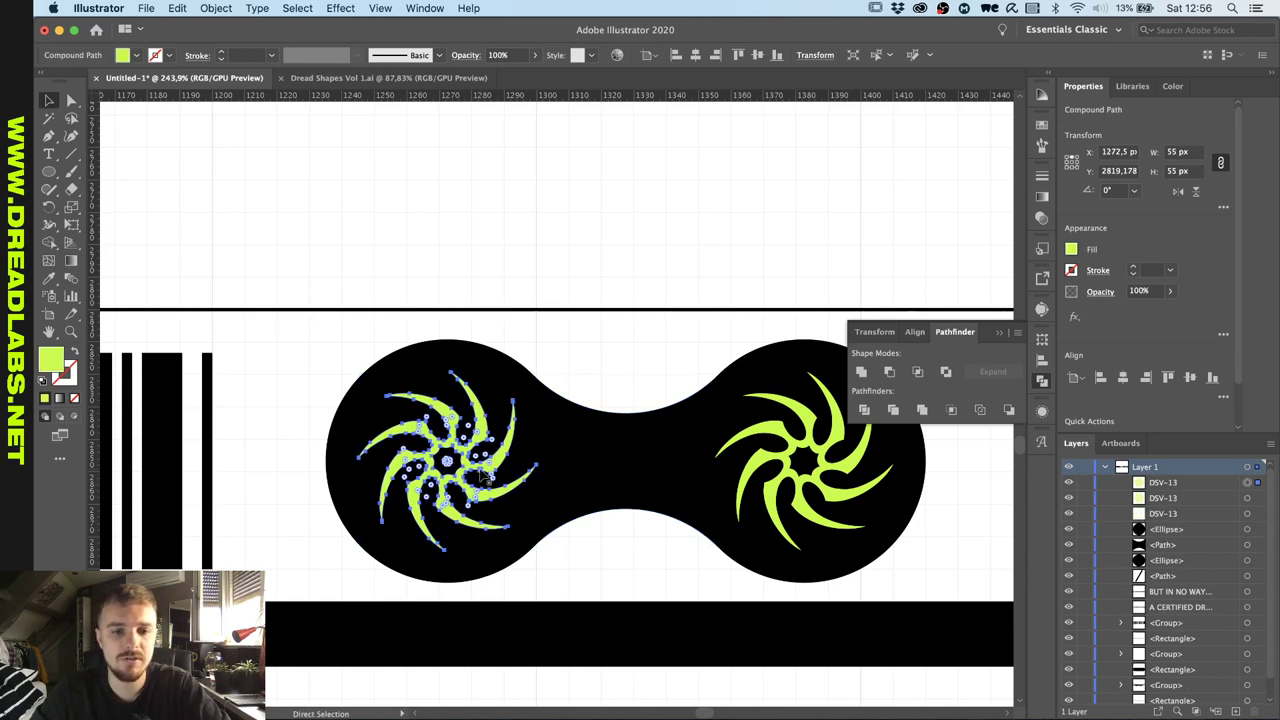
click(891, 372)
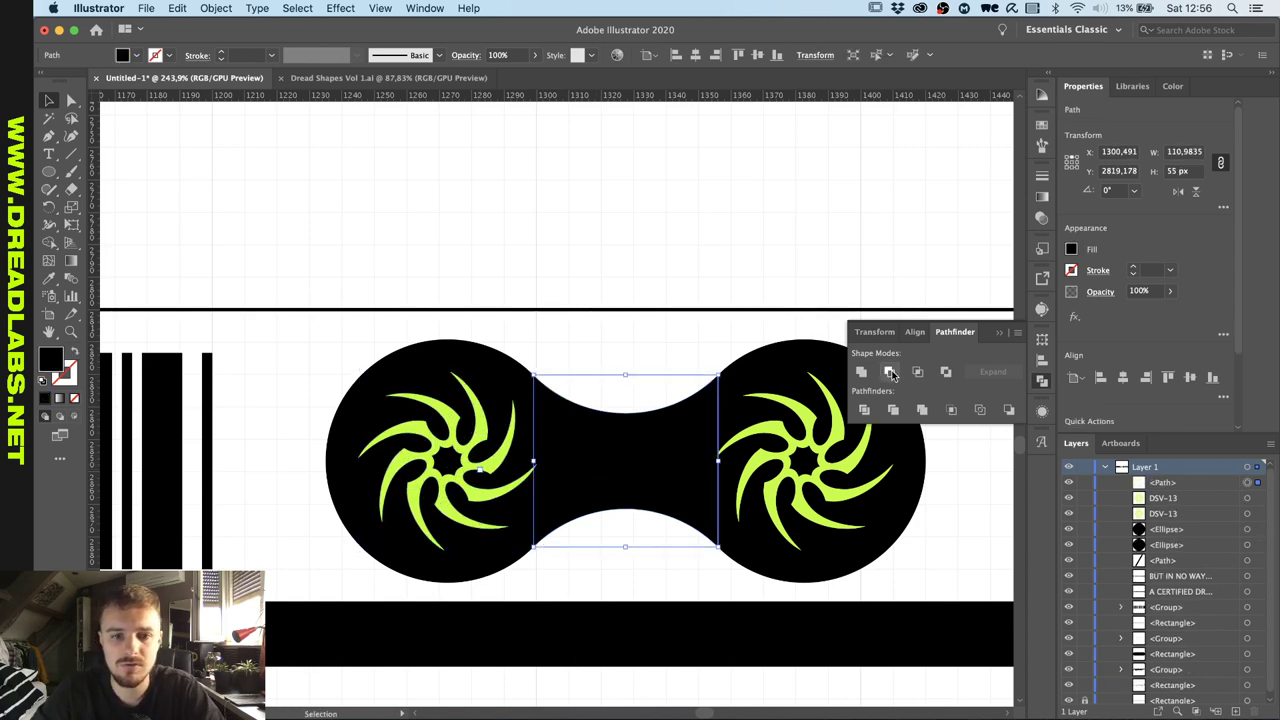
click(793, 488)
key(super+shift+bracketright)
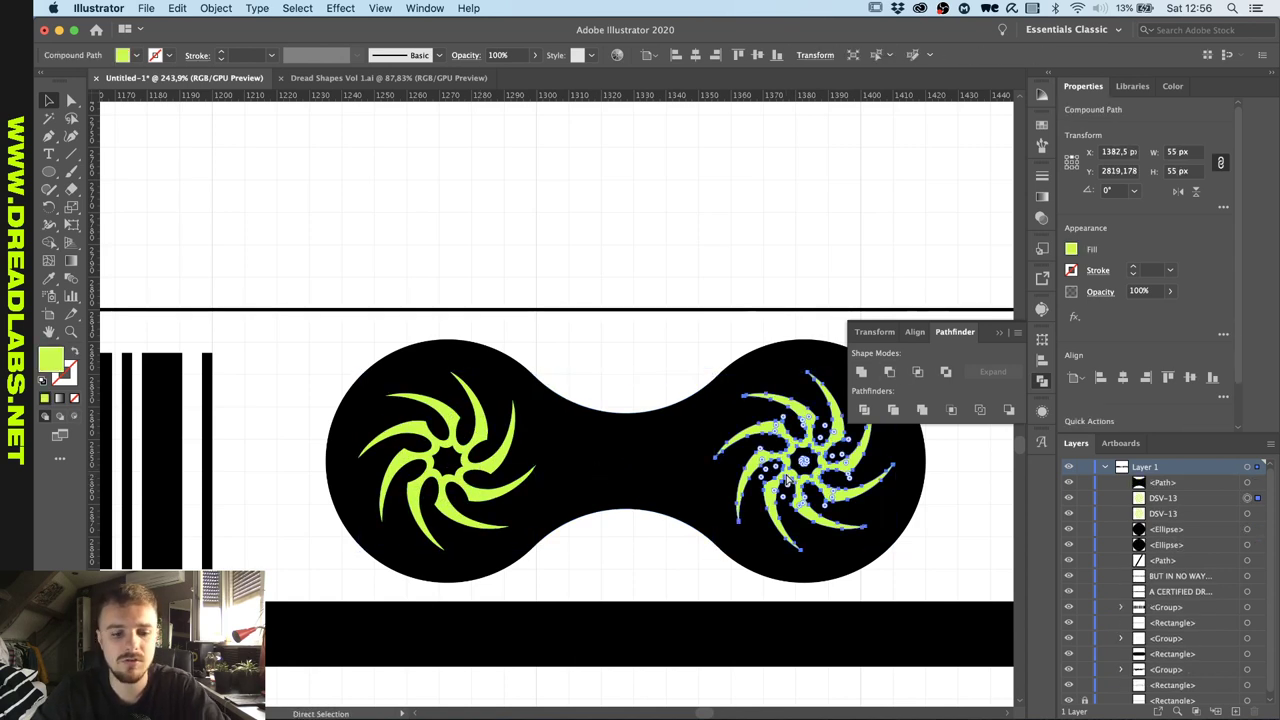
shift+click(631, 466)
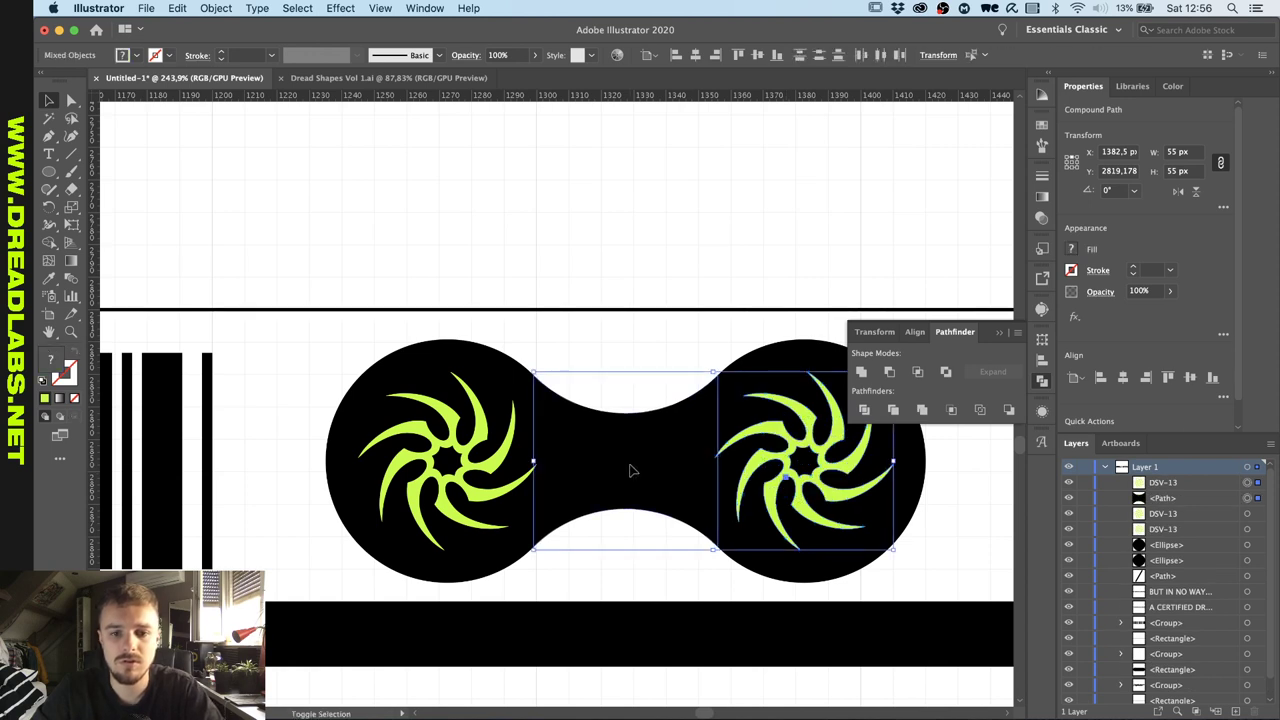
click(889, 372)
Cut the right and left swirls out of their respective black circles with Minus Front.
click(777, 376)
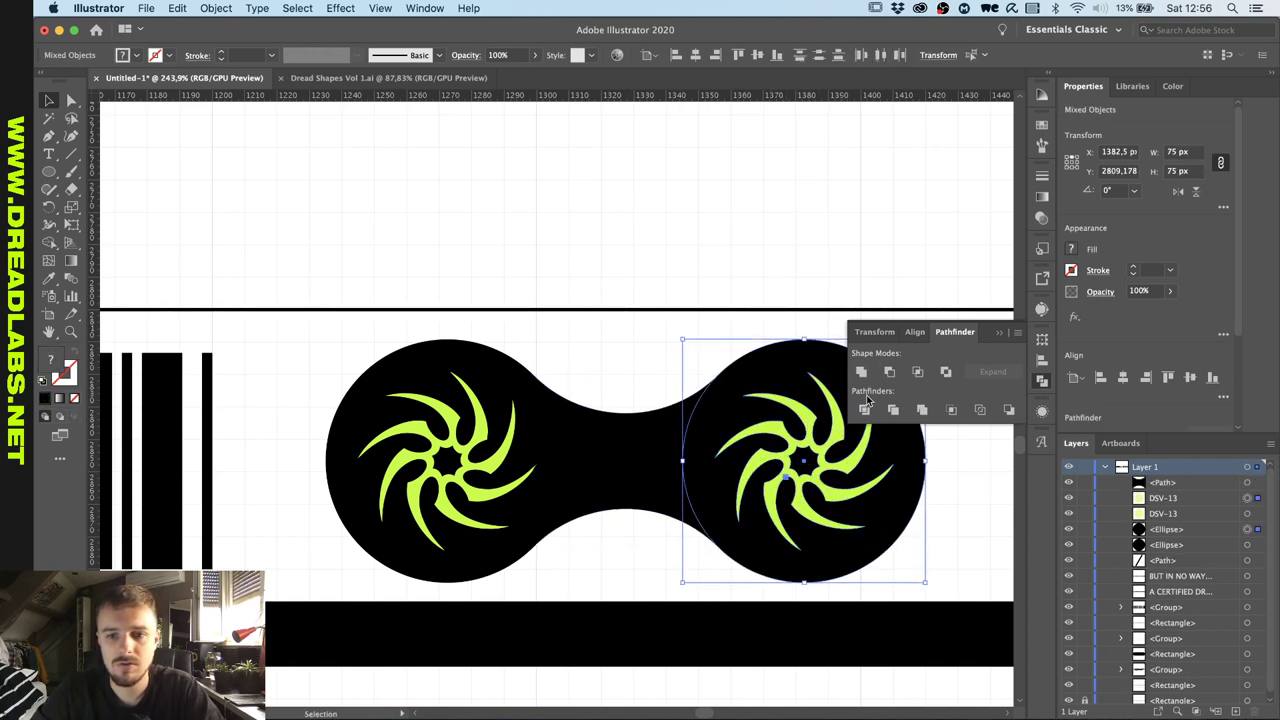
click(889, 372)
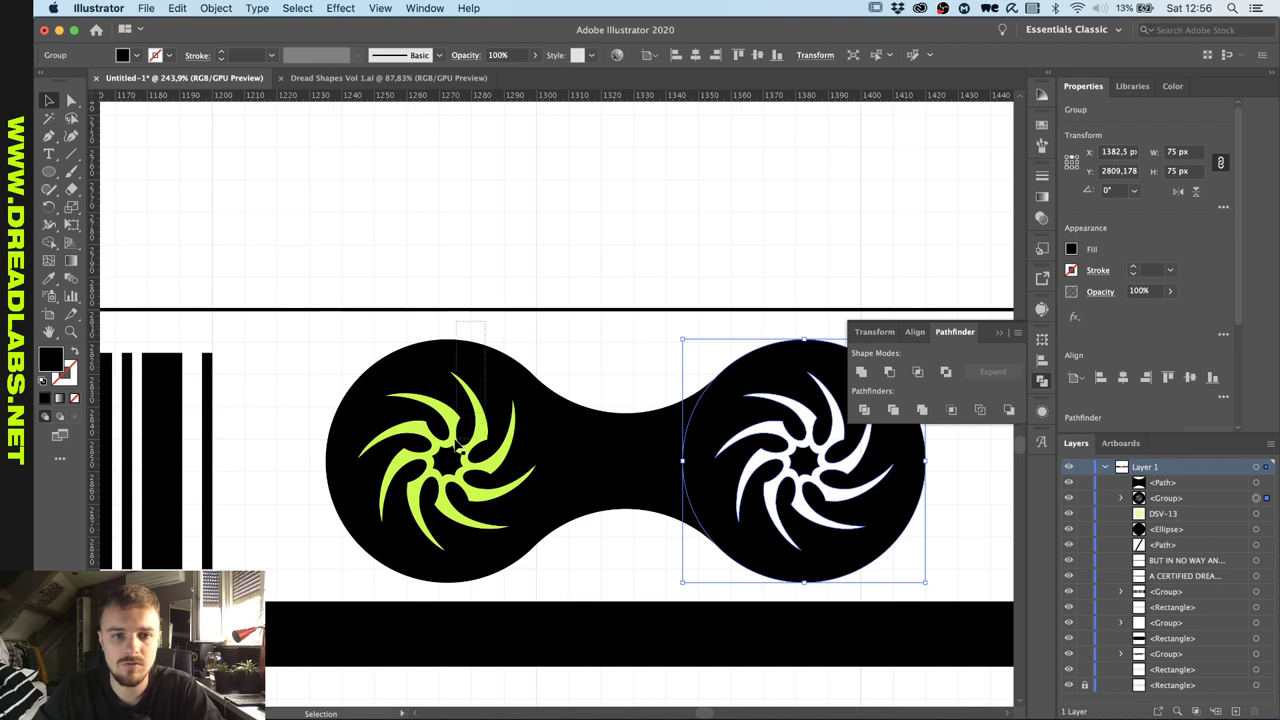
drag(457, 446, 456, 448)
click(889, 372)
click(687, 370)
scroll(687, 370, down, 3)
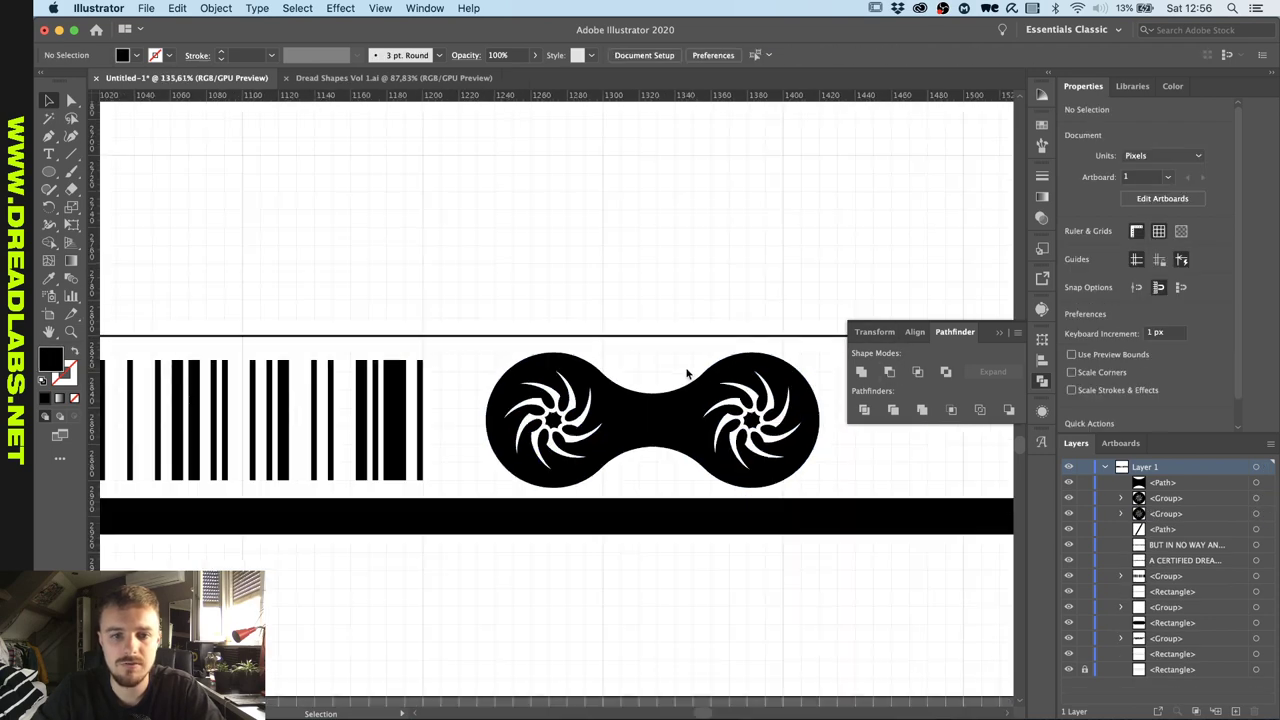
scroll(687, 373, right, 3)
drag(683, 365, 338, 483)
scroll(338, 483, down, 2)
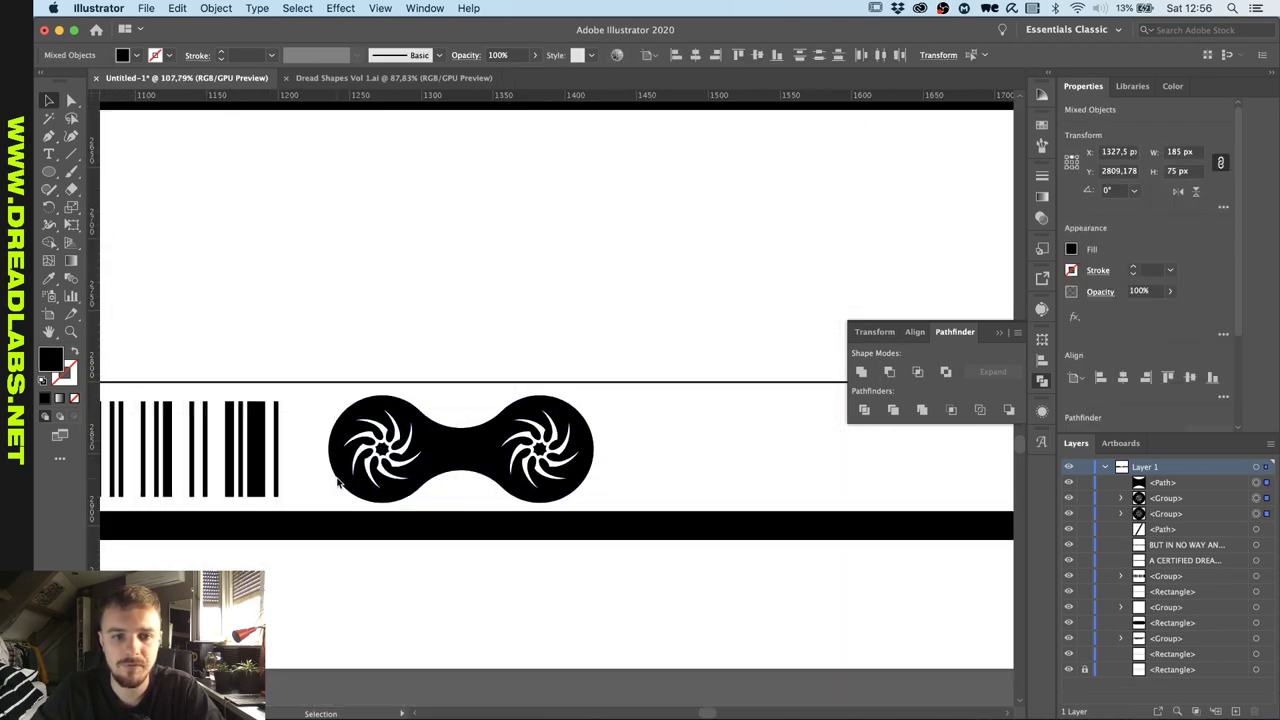
scroll(338, 483, up, 2)
click(503, 321)
scroll(501, 313, up, 4)
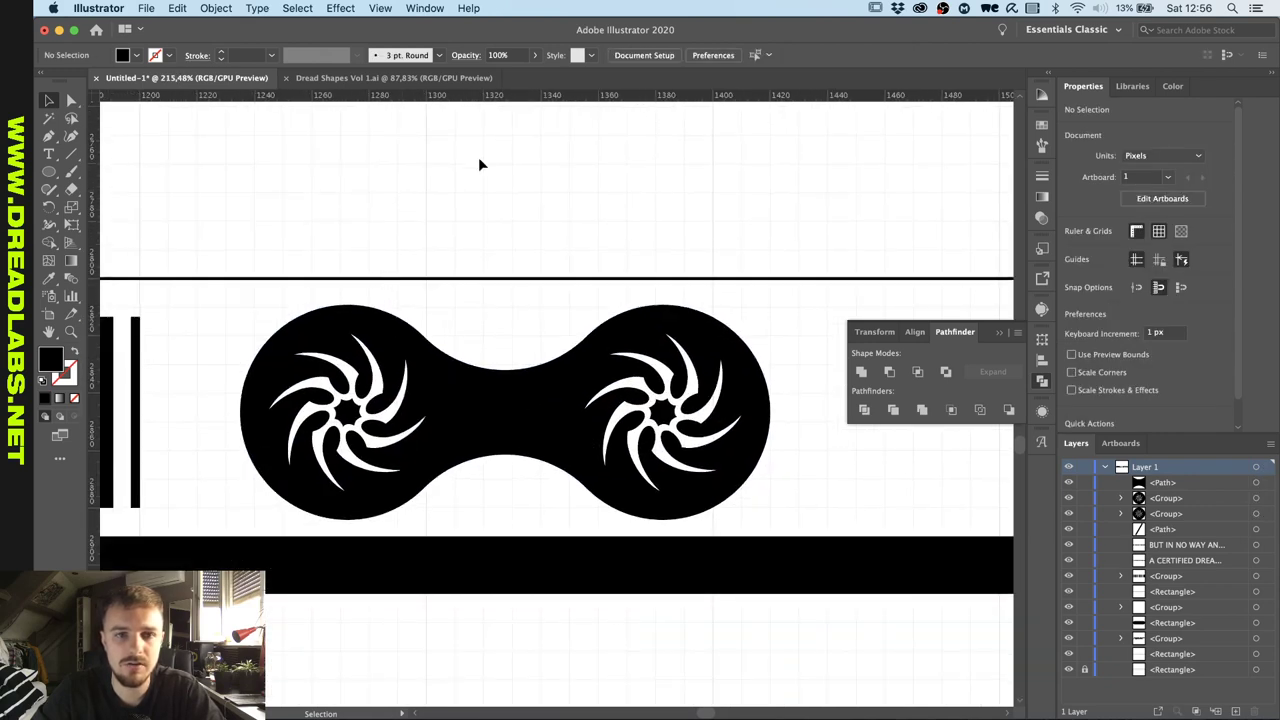
Copy the DSV1-12 ring shape from the Dread Shapes Vol 1.ai document and paste it into Untitled-1.
click(394, 77)
scroll(470, 390, down, 3)
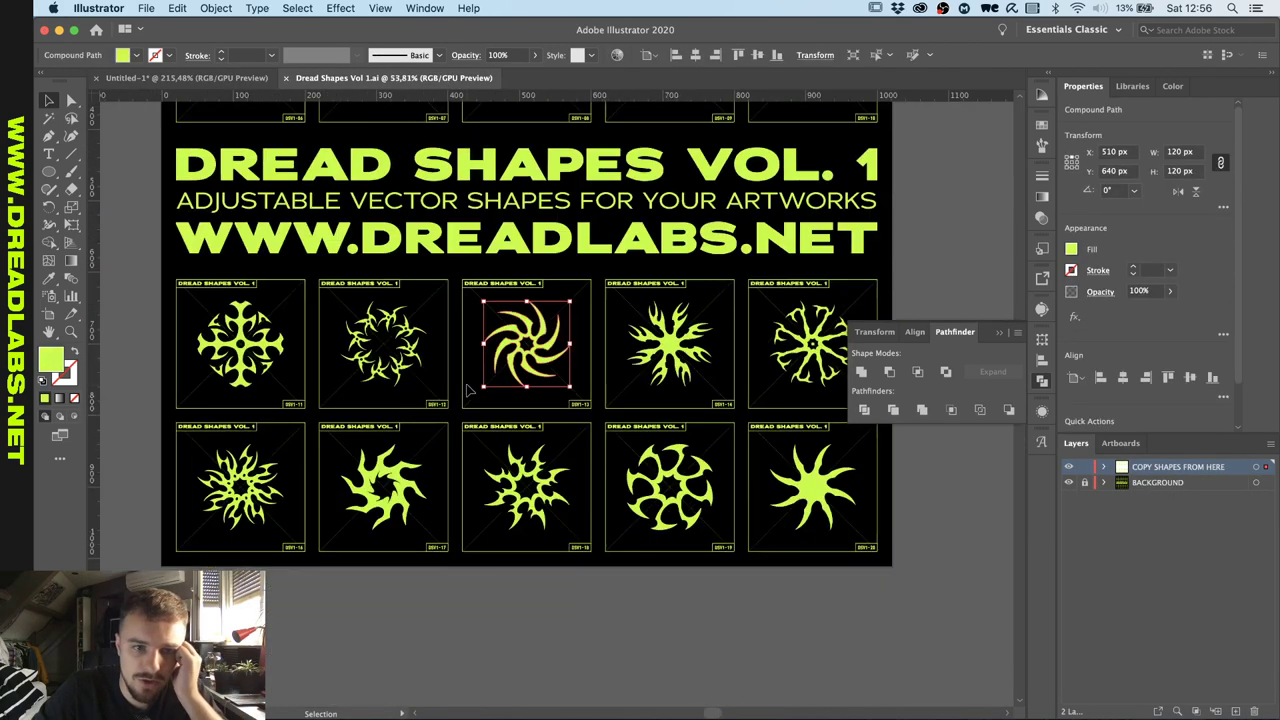
scroll(378, 350, up, 4)
click(360, 340)
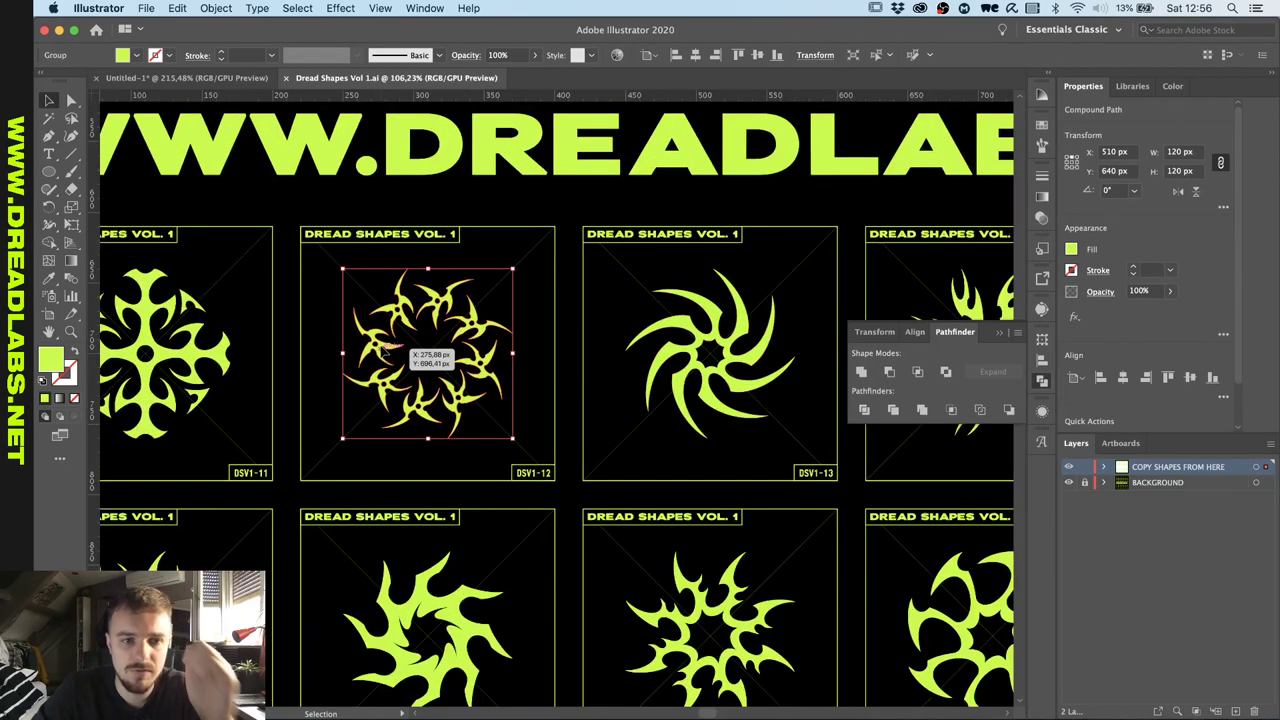
key(super+c)
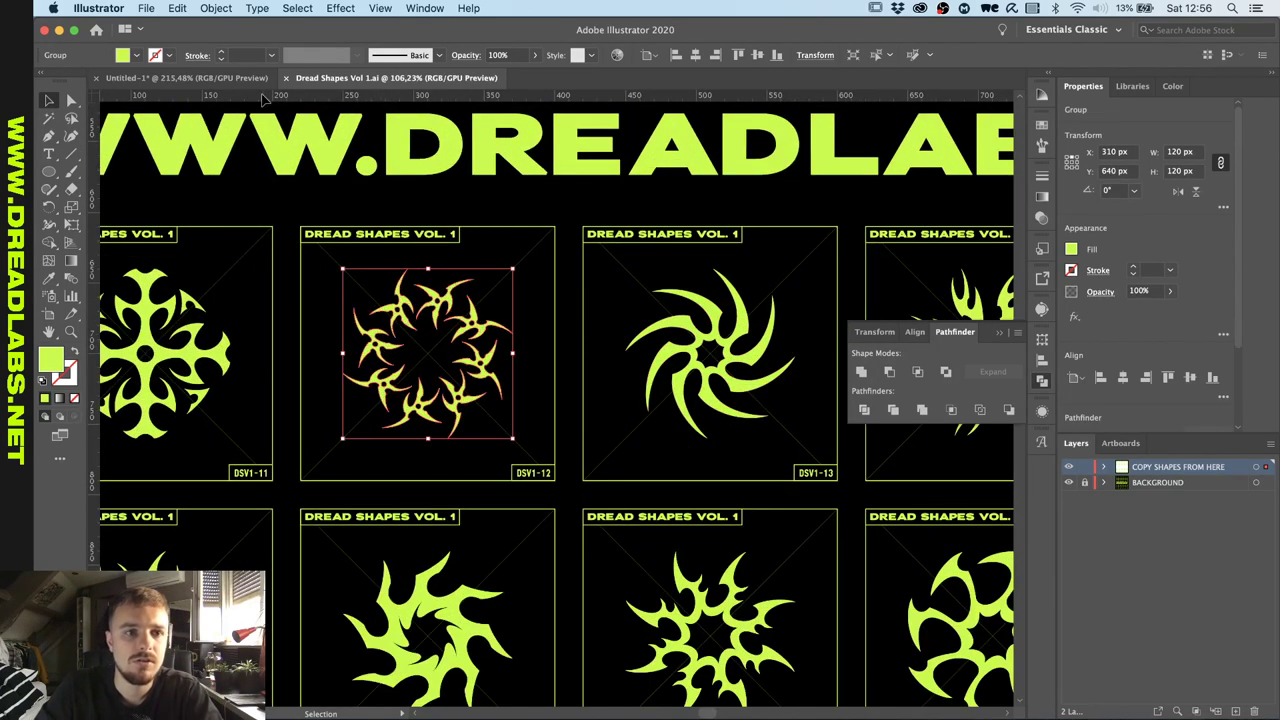
click(251, 79)
scroll(332, 188, down, 3)
scroll(334, 192, down, 2)
key(super+v)
scroll(424, 335, down, 1)
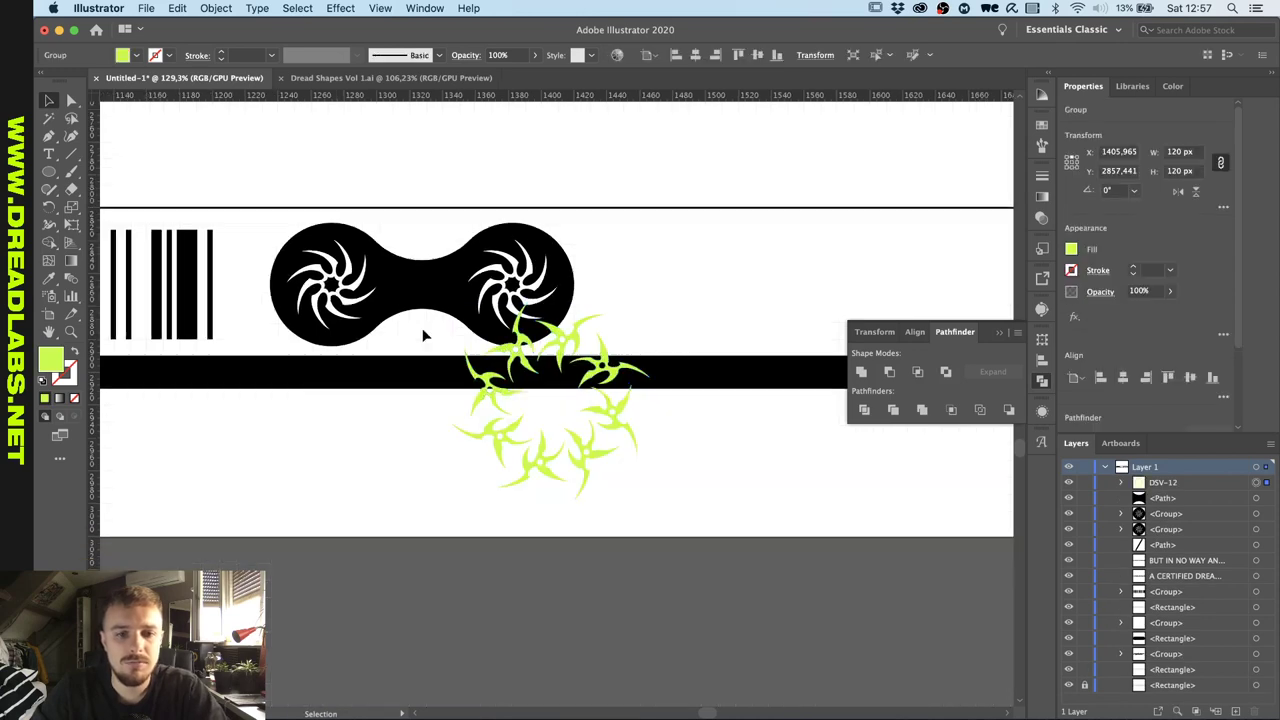
Isolate the pasted DSV1-12 group and delete all of its spiky elements except one, leaving isolation mode when done.
scroll(425, 340, down, 2)
double_click(464, 367)
scroll(464, 367, up, 2)
drag(655, 287, 512, 496)
key(Delete)
click(466, 408)
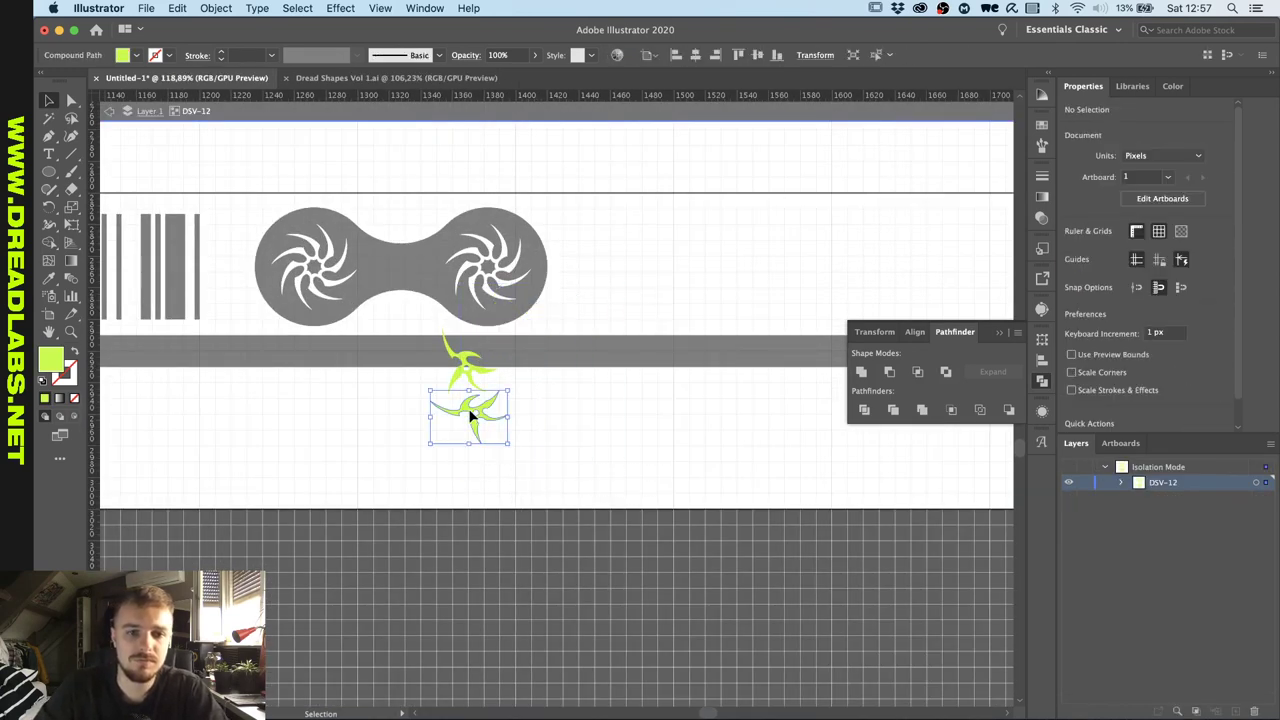
key(Delete)
key(Escape)
Place the remaining spiky element beneath the metaball's neck, enlarge it to about 66.5 × 65.7 px and rotate it to about 282°.
scroll(468, 408, up, 3)
scroll(402, 337, up, 2)
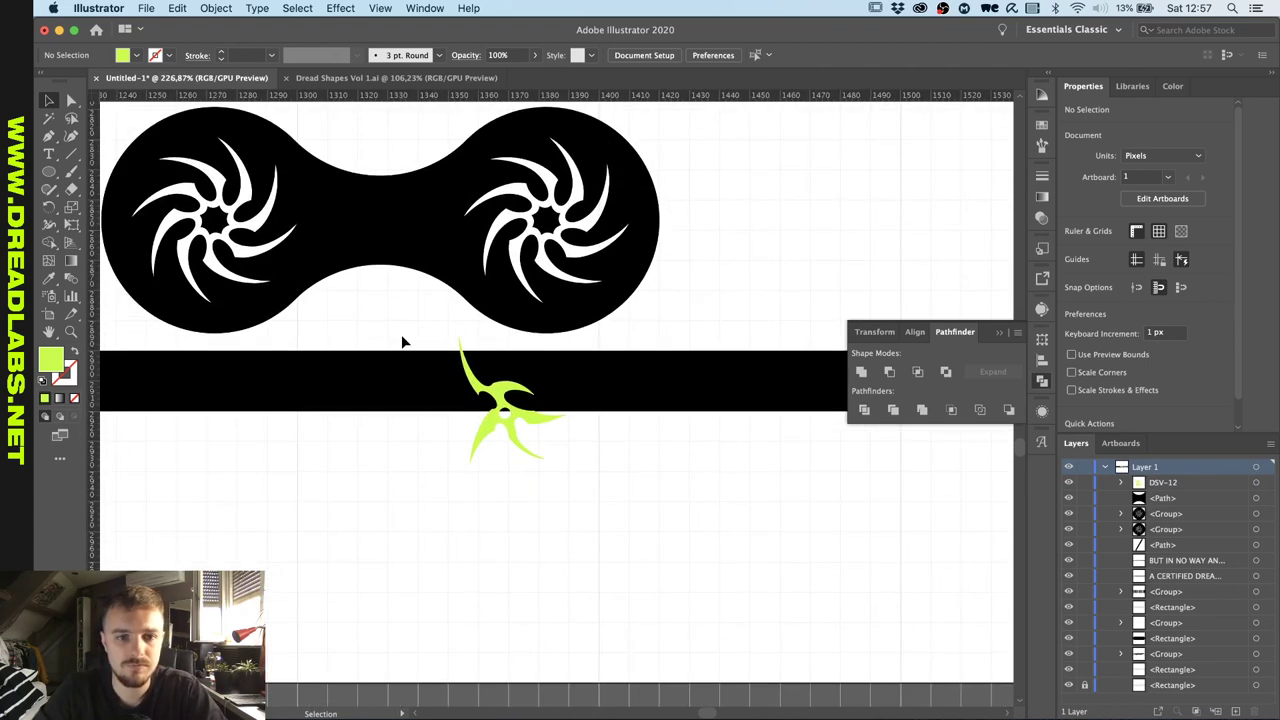
drag(497, 401, 374, 298)
scroll(376, 300, up, 3)
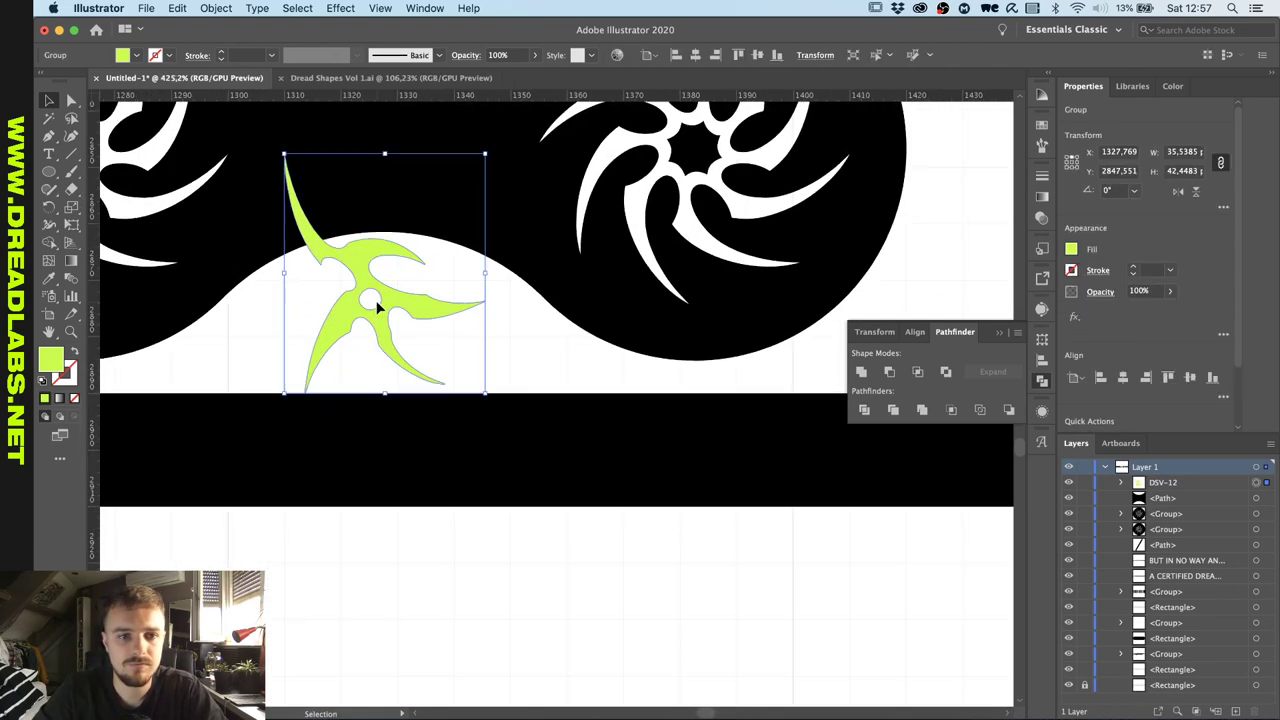
scroll(513, 378, down, 3)
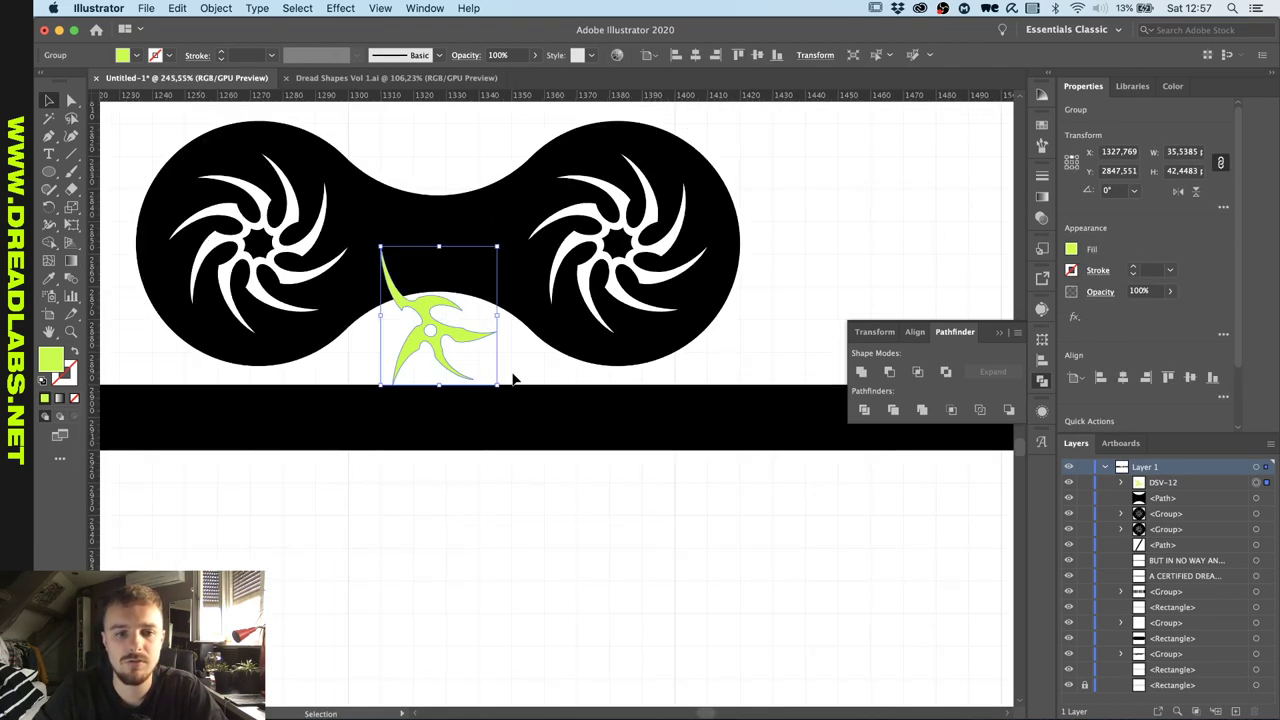
drag(505, 392, 376, 504)
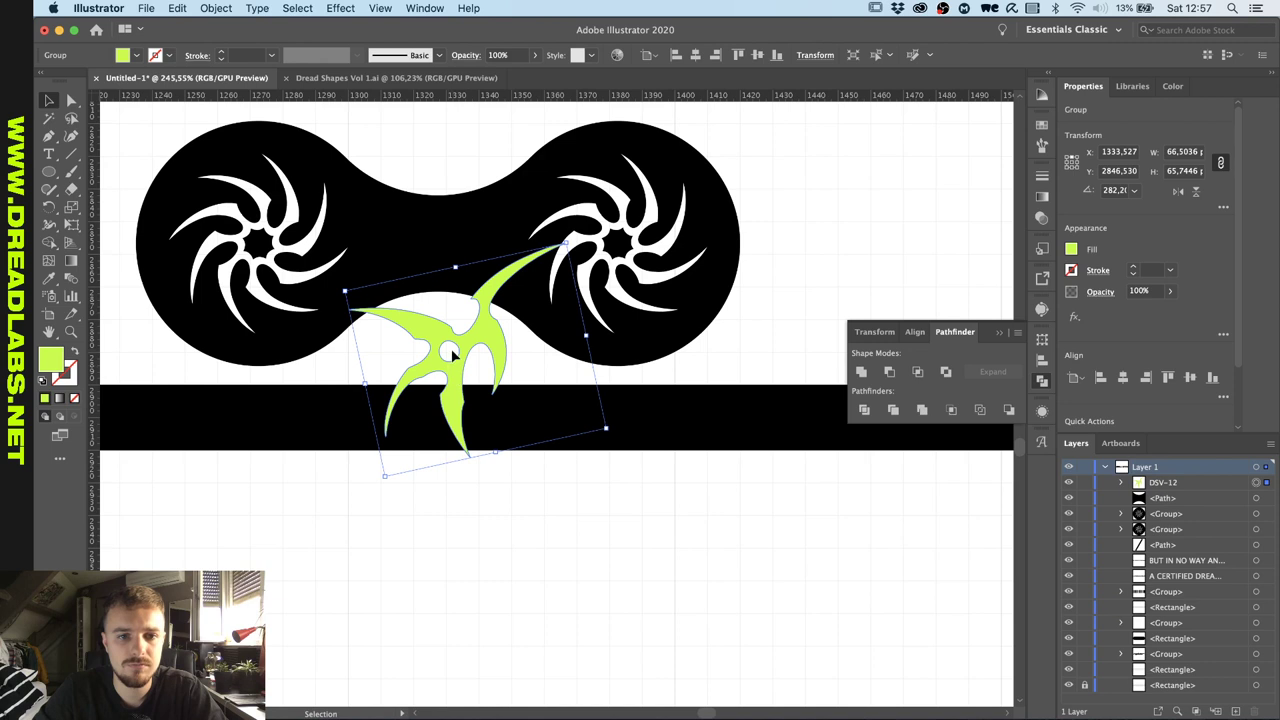
Move the spiky element down over the black bar's lower edge and draw a closed Pen polygon covering everything except its upper curved spike.
drag(461, 357, 432, 507)
key(minus)
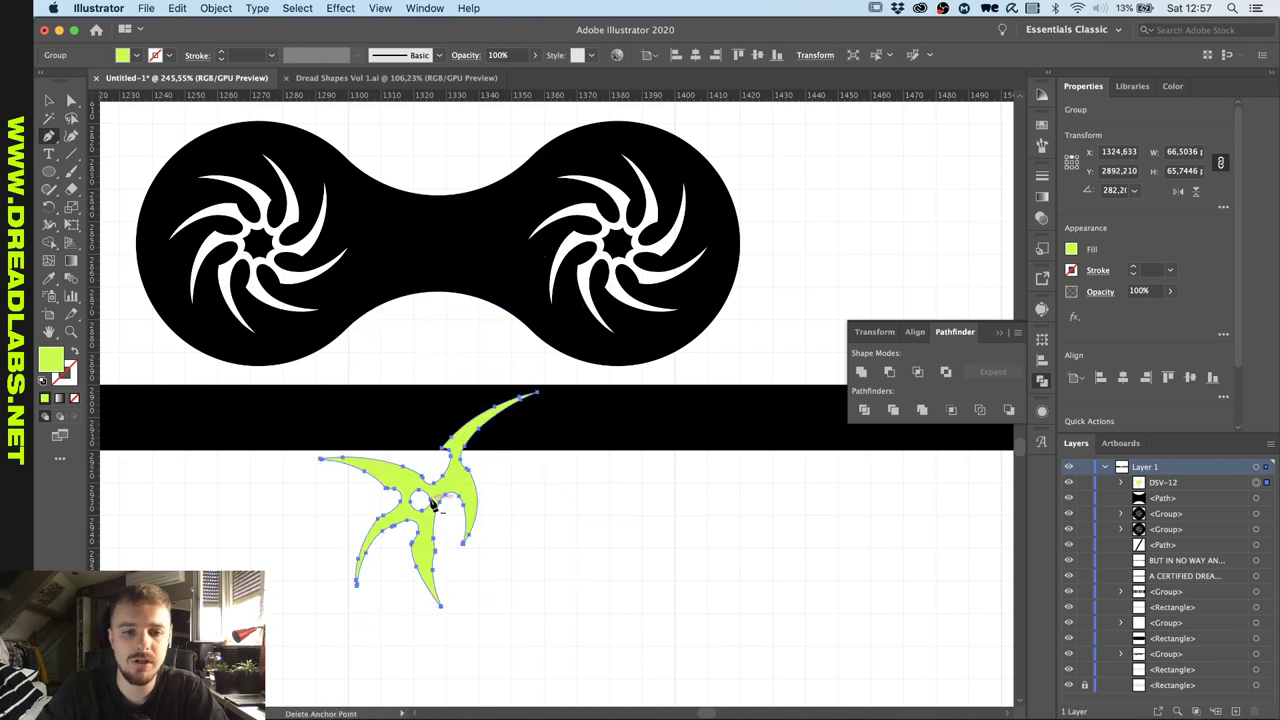
click(389, 444)
click(515, 490)
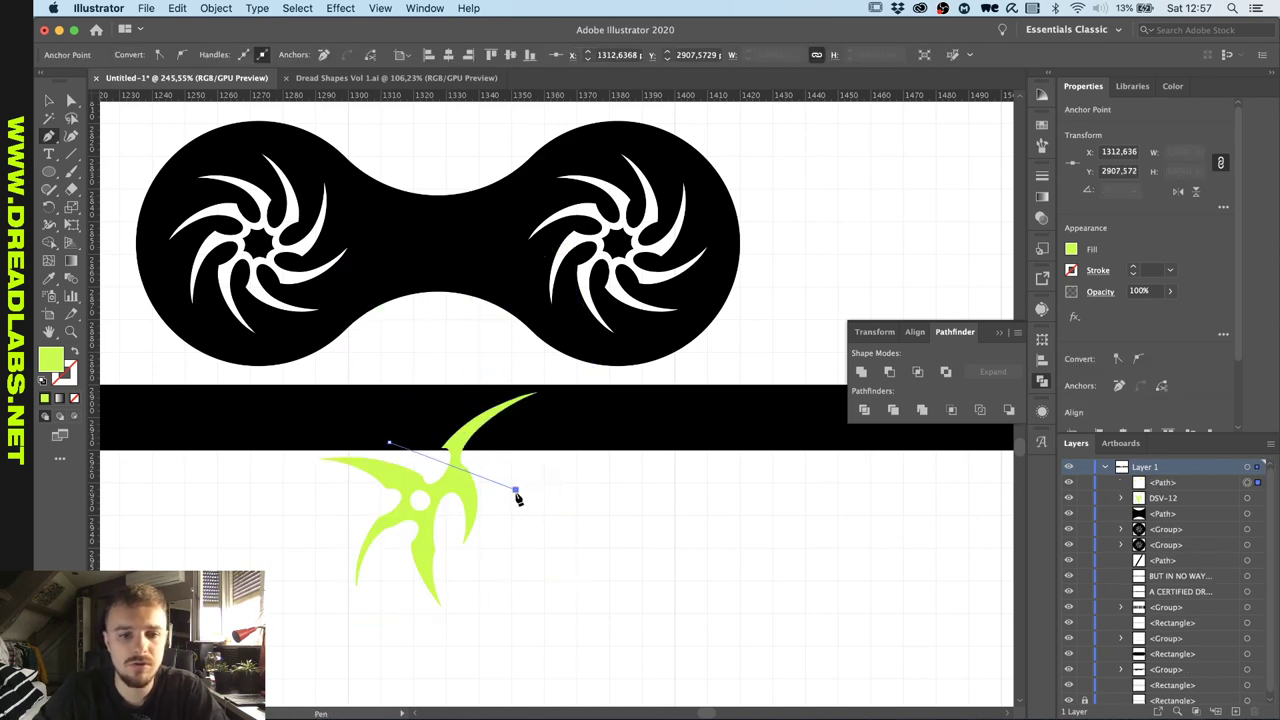
drag(390, 665, 367, 665)
key(ctrl+z)
click(576, 567)
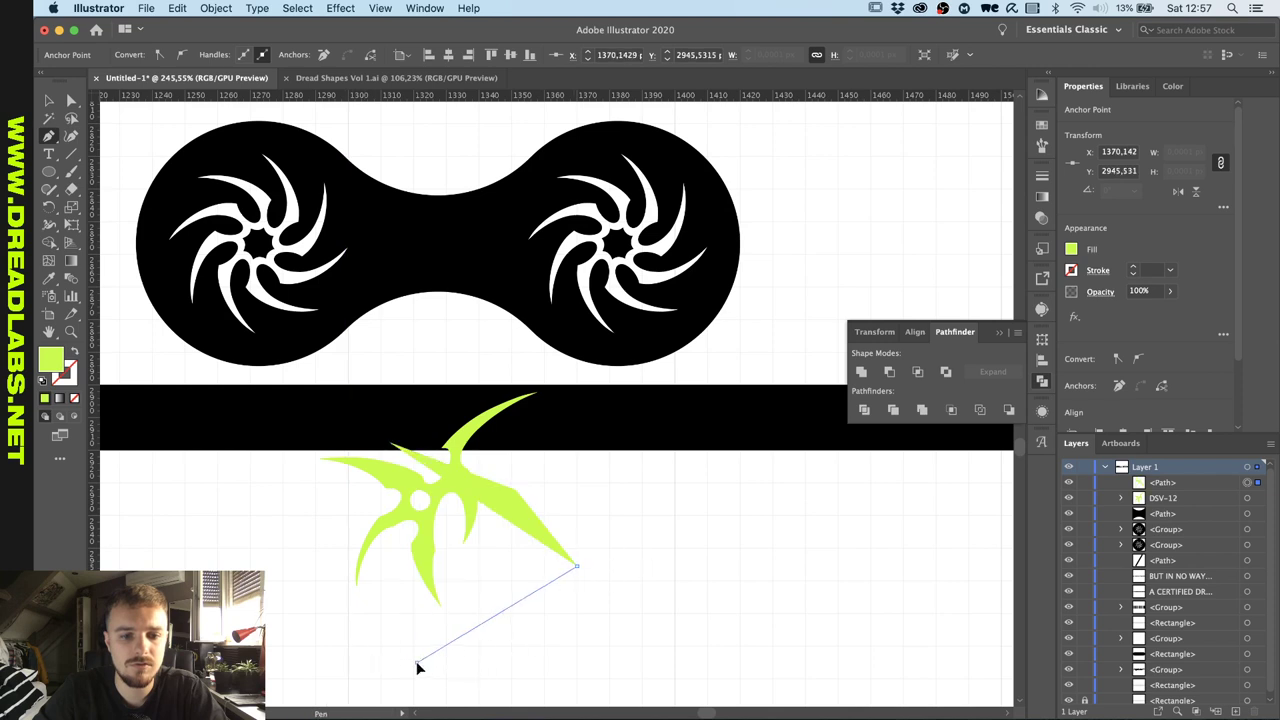
click(417, 661)
click(275, 601)
click(279, 457)
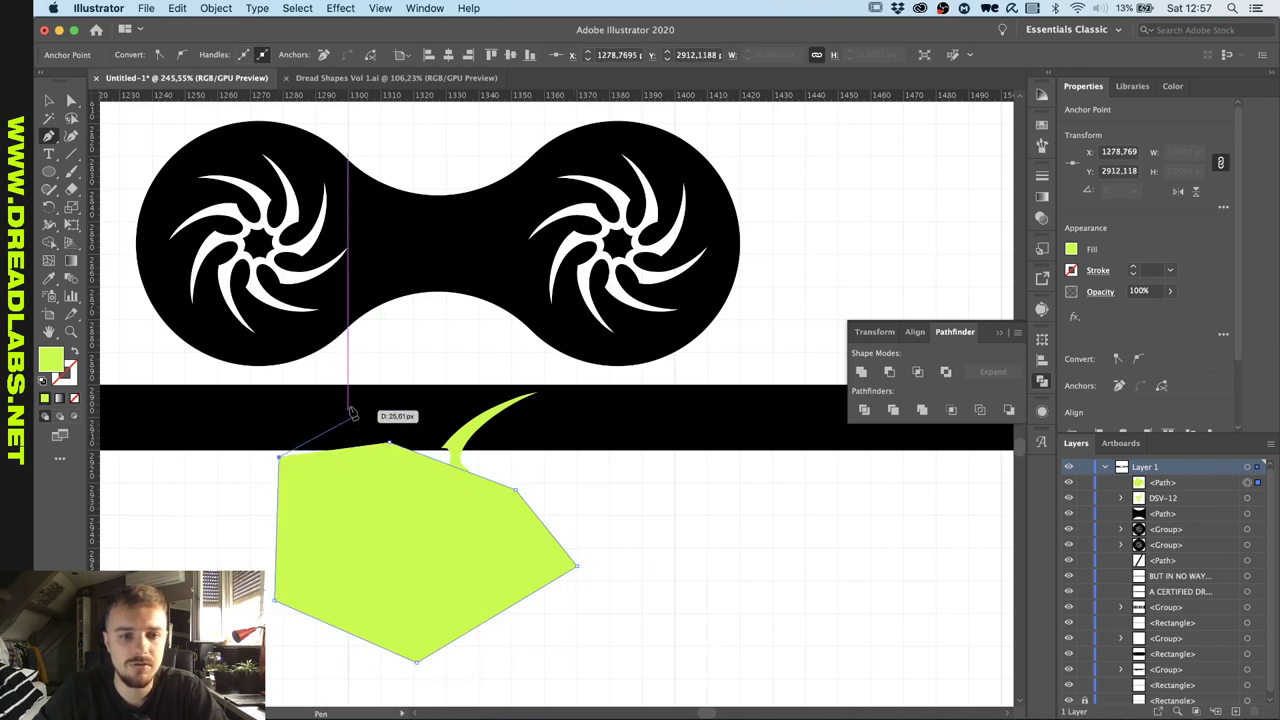
click(348, 404)
click(394, 448)
key(v)
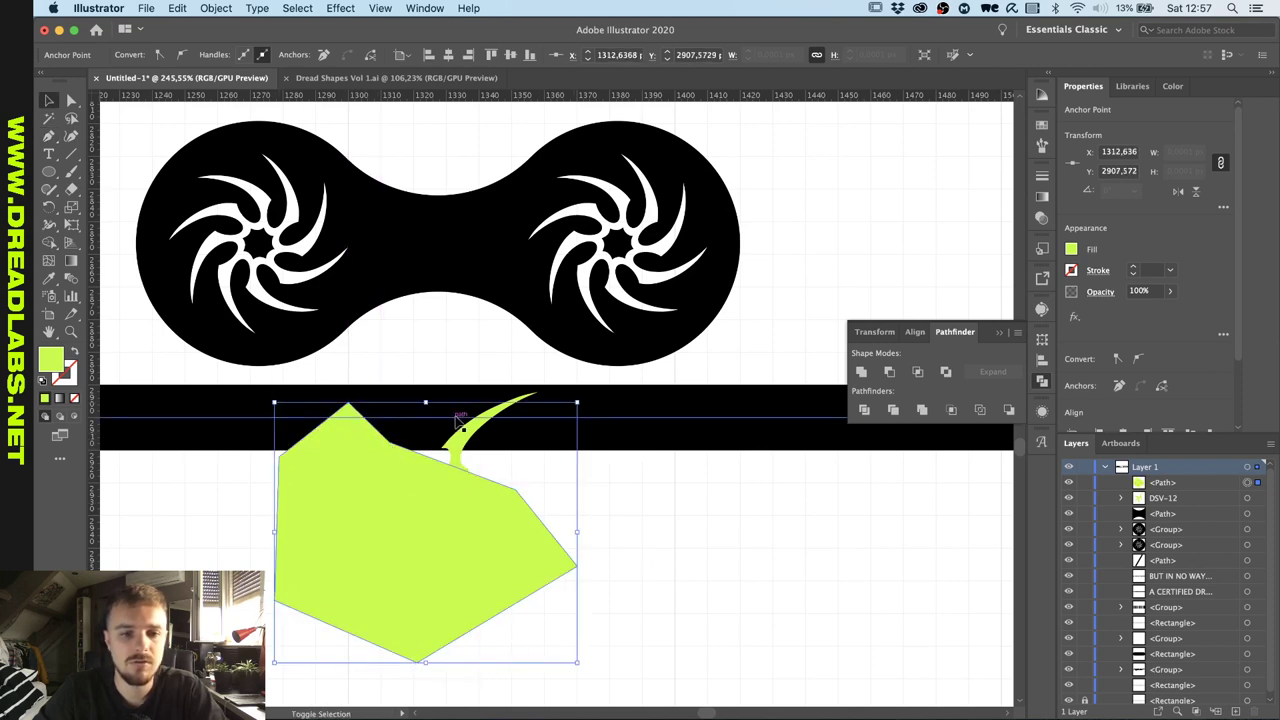
Subtract the polygon from the spiky element with Minus Front to keep only the upper curved spike.
shift+click(472, 428)
click(889, 371)
click(669, 549)
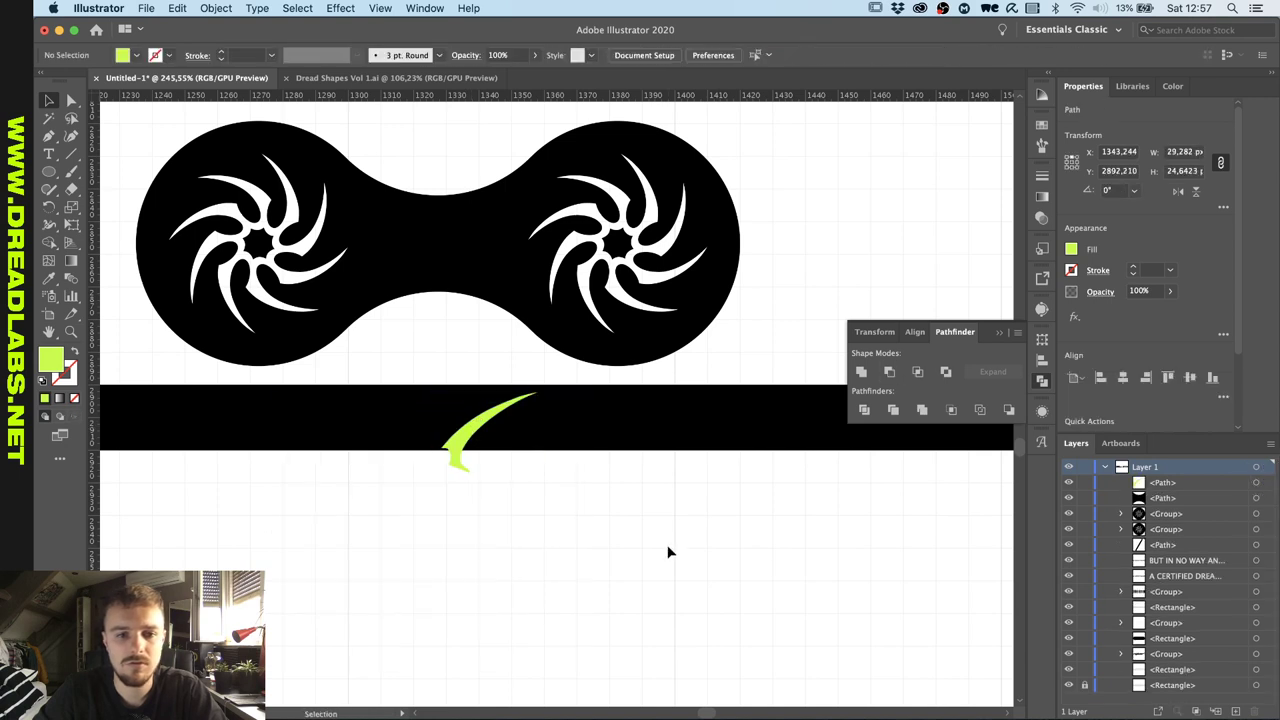
Move the curved spike onto the lower edge of the metaball's neck, enlarge it to about 34.5 × 30.1 px and rotate it to about 13.4°.
drag(470, 428, 390, 335)
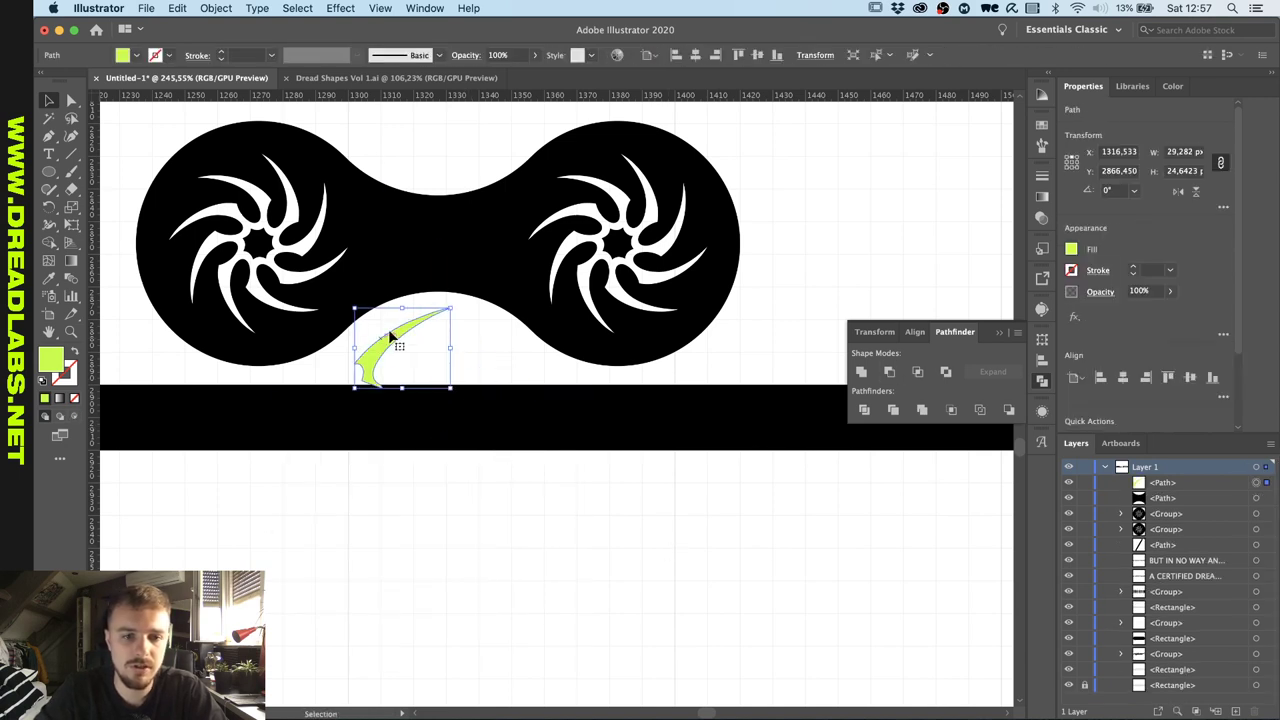
drag(450, 308, 485, 244)
scroll(385, 325, up, 5)
drag(369, 291, 354, 291)
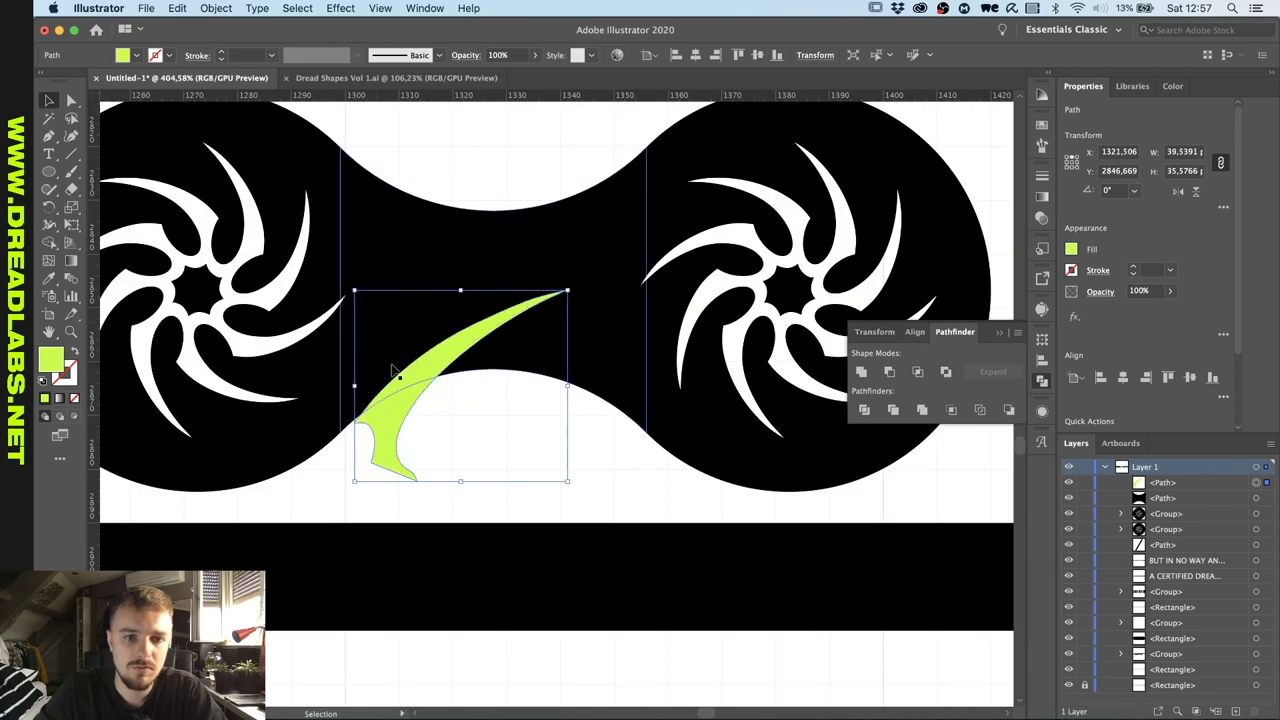
drag(461, 482, 476, 421)
drag(350, 284, 336, 312)
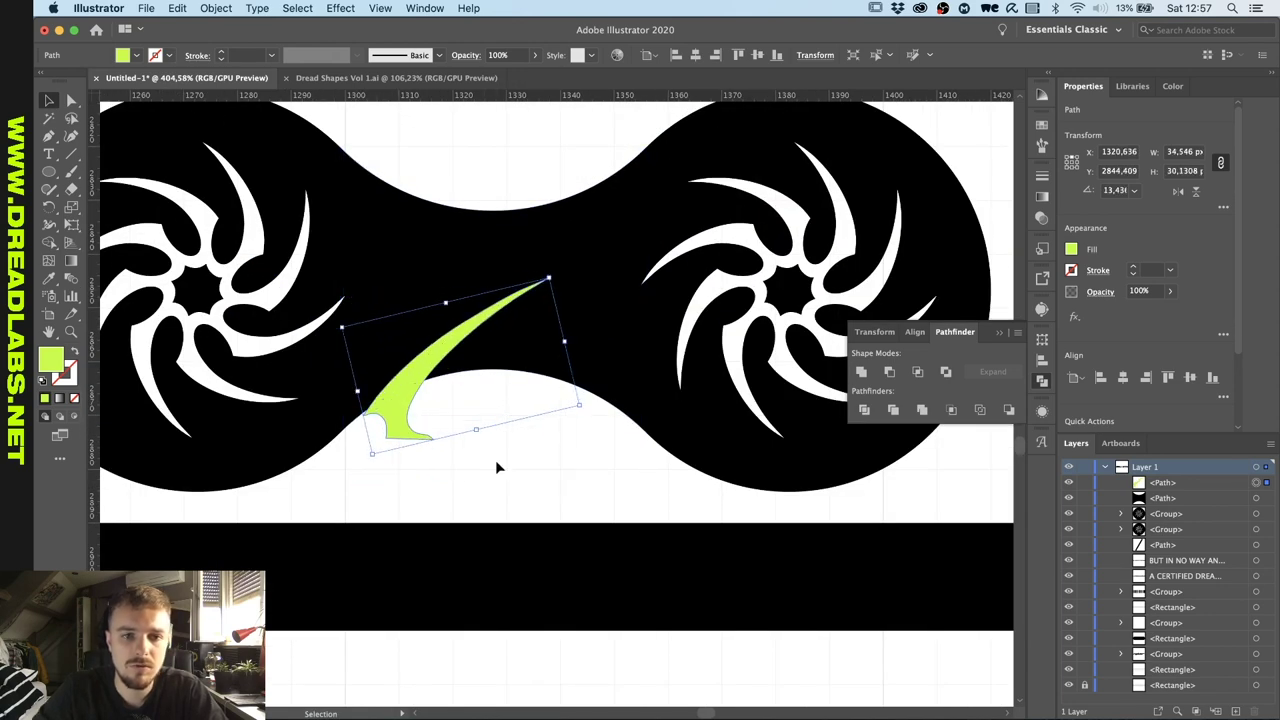
Place a single Pen anchor point just above the middle of the metaball's neck.
scroll(496, 461, down, 5)
scroll(447, 440, up, 2)
click(514, 314)
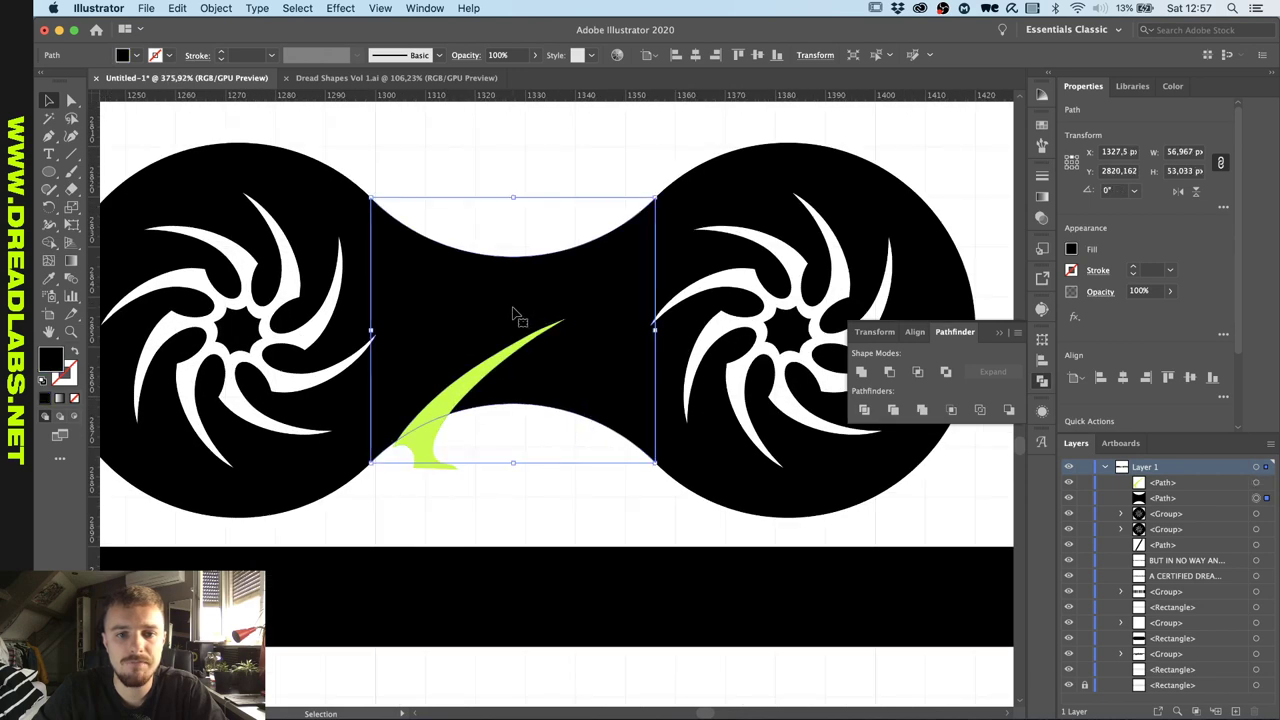
scroll(514, 314, down, 1)
scroll(513, 312, up, 2)
click(547, 215)
key(p)
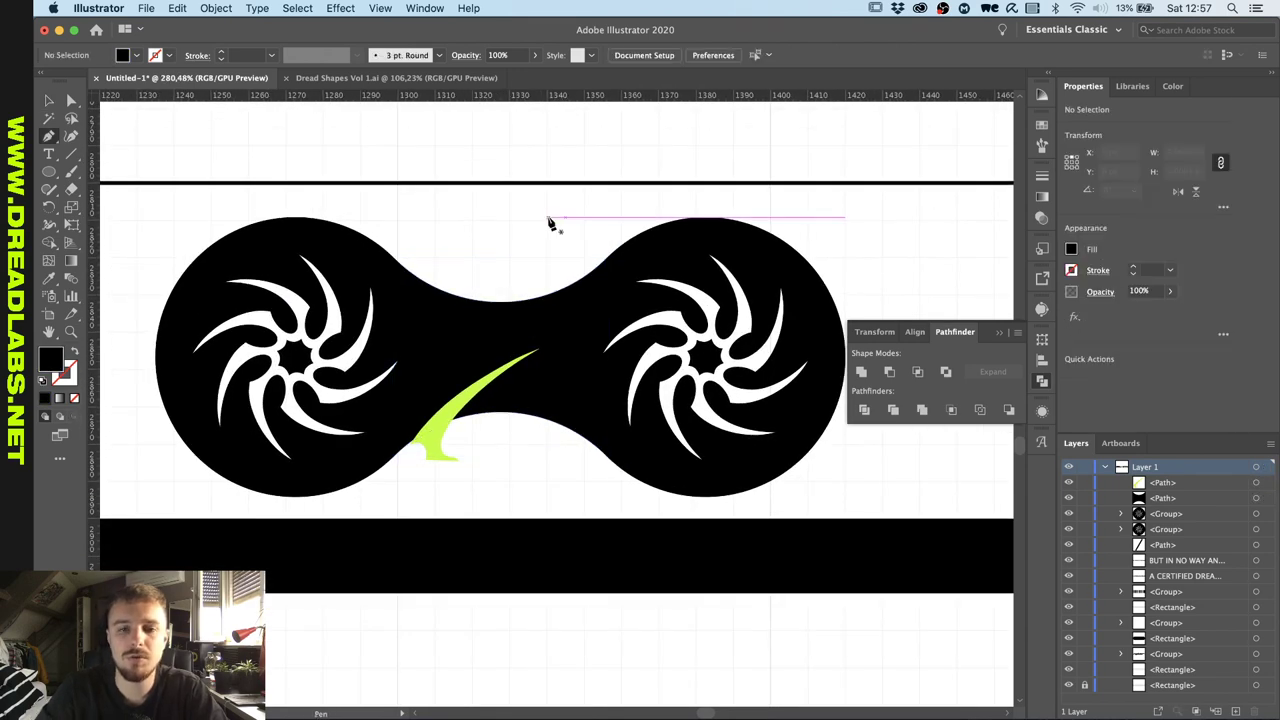
click(491, 226)
Centre the single anchor point horizontally and vertically on the neck shape, using the neck as the key object.
key(v)
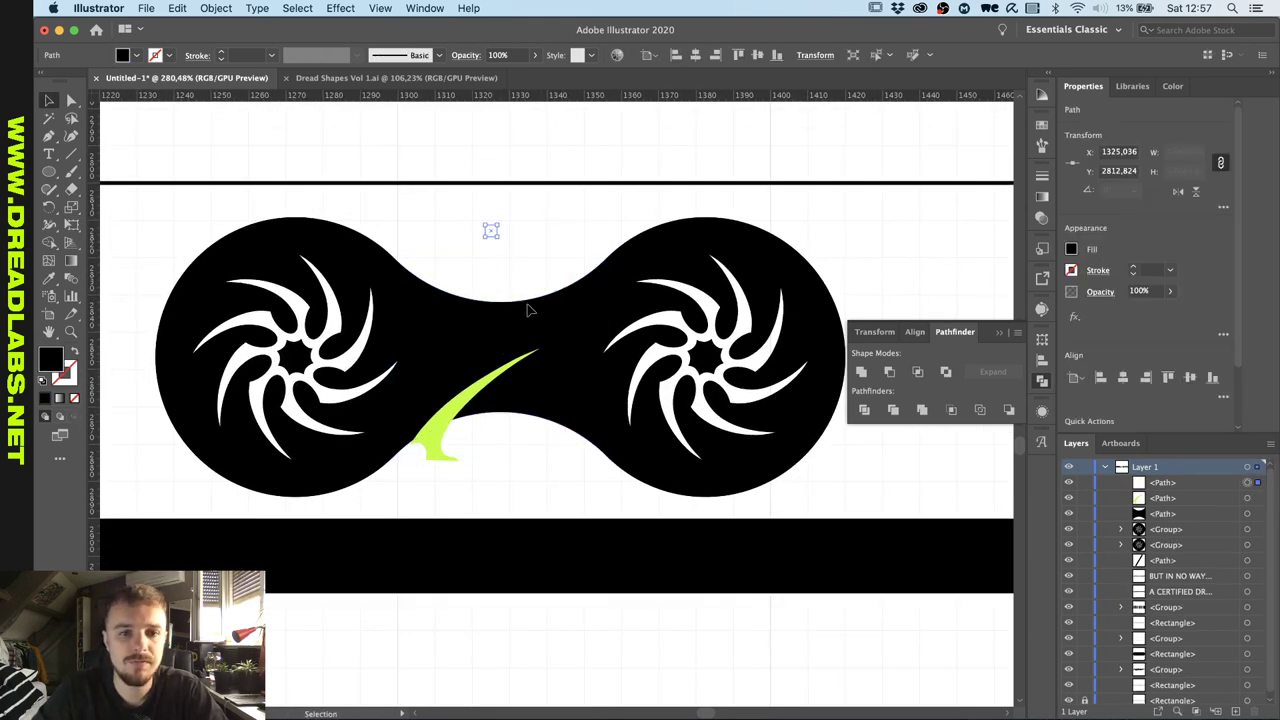
click(535, 315)
click(558, 341)
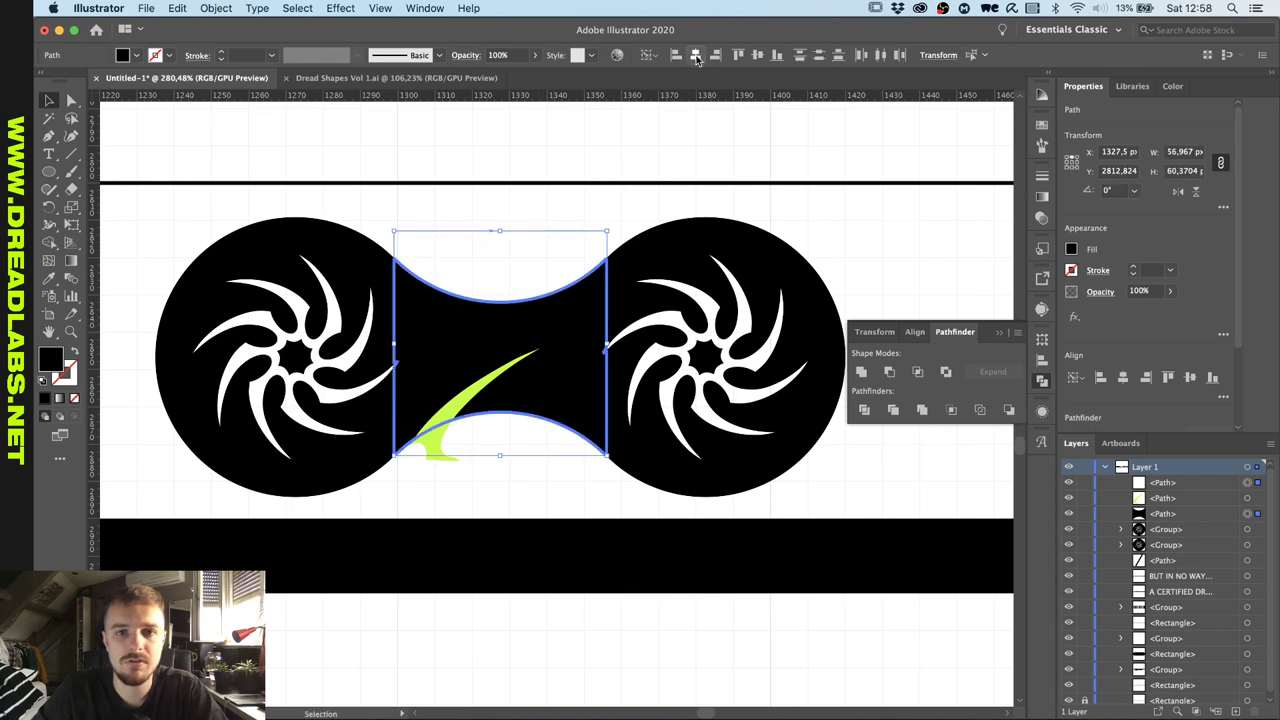
click(551, 237)
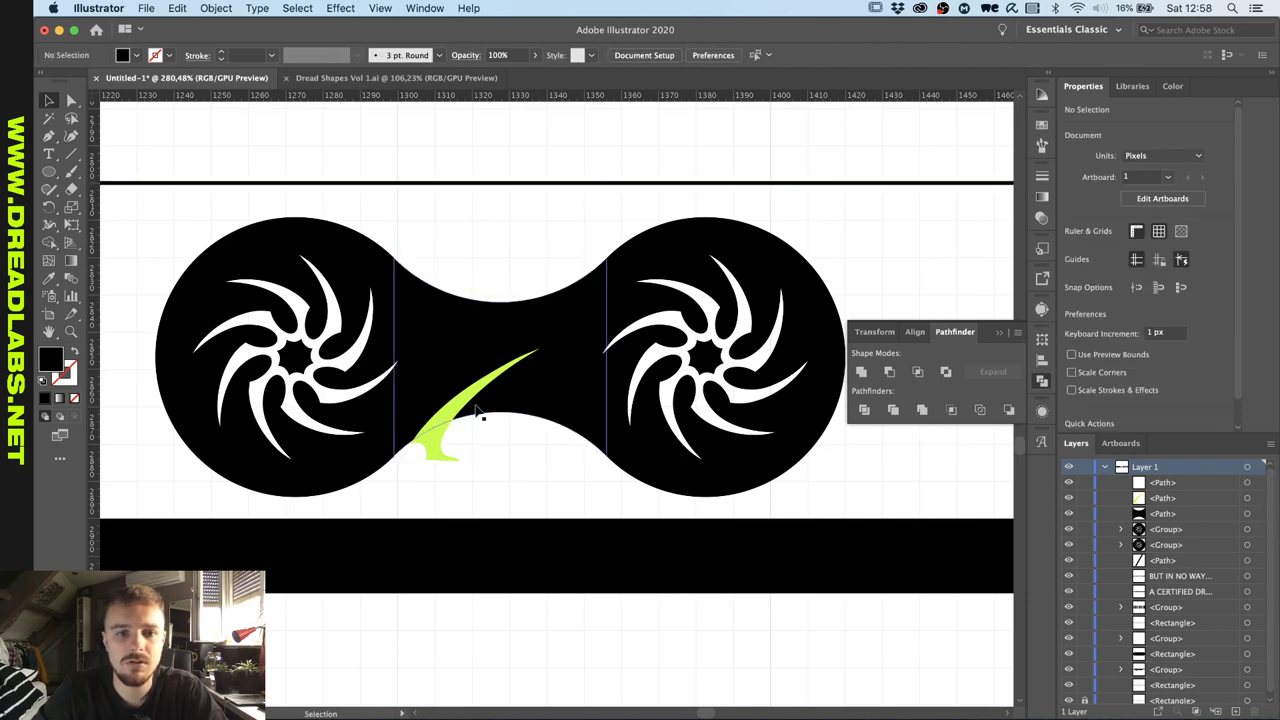
Create a copy of the green spike rotated 180° around the anchor point at the neck's centre.
click(466, 404)
key(r)
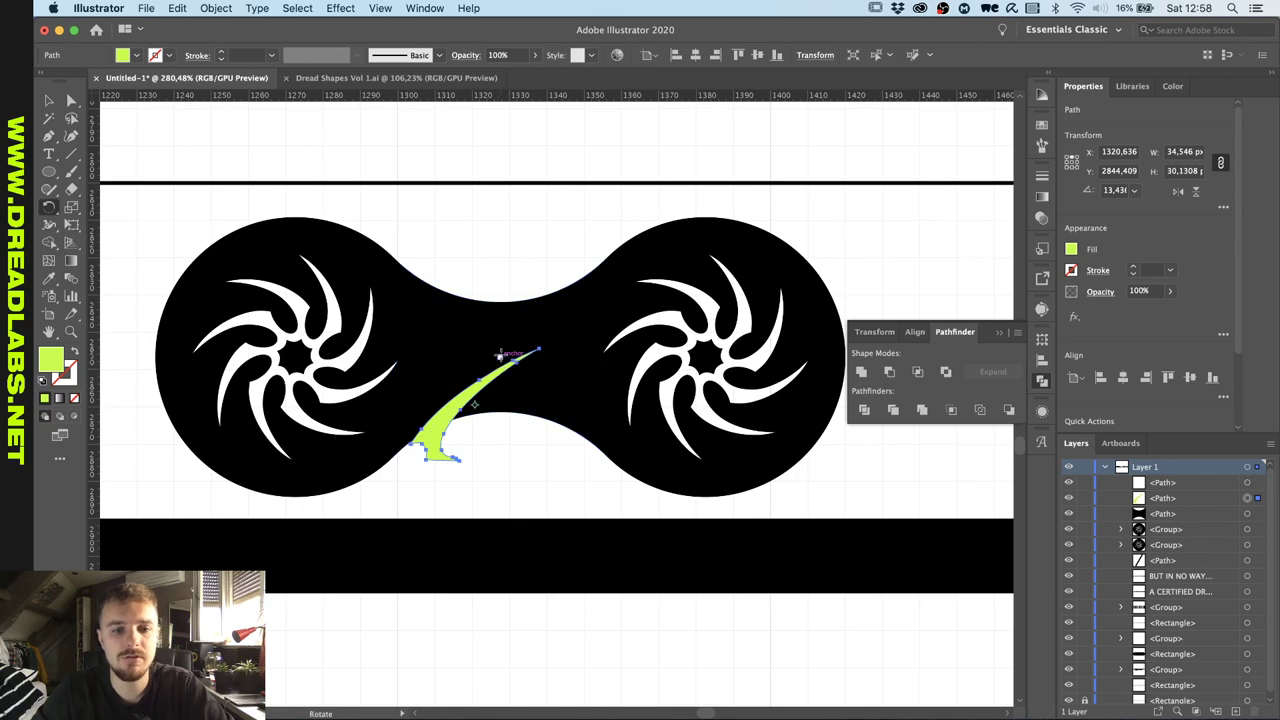
scroll(497, 357, up, 2)
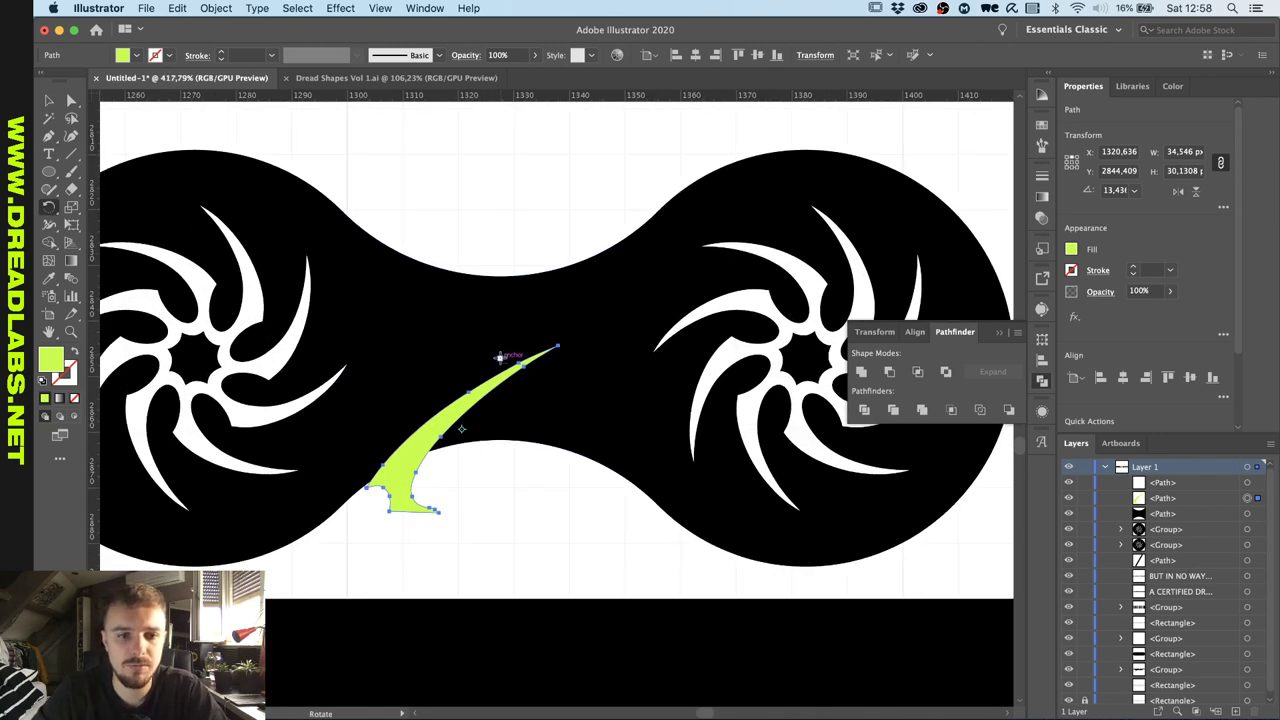
alt+click(499, 357)
text(180)
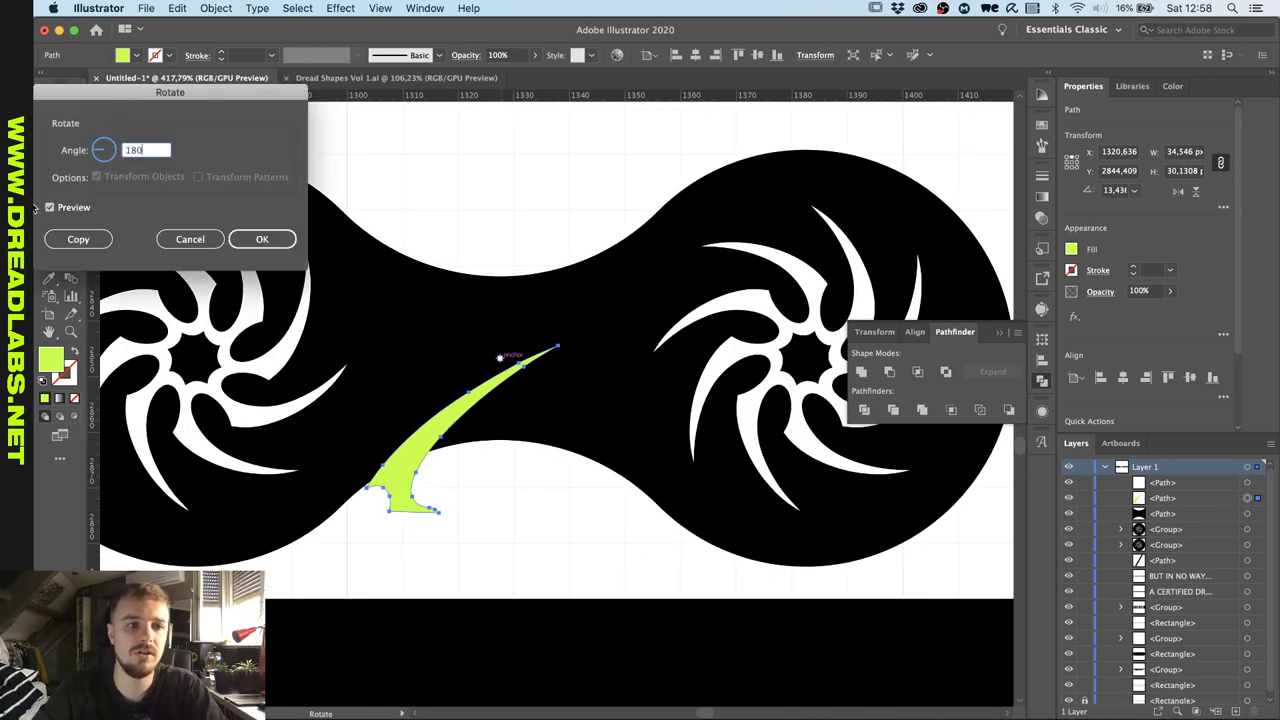
key(Tab)
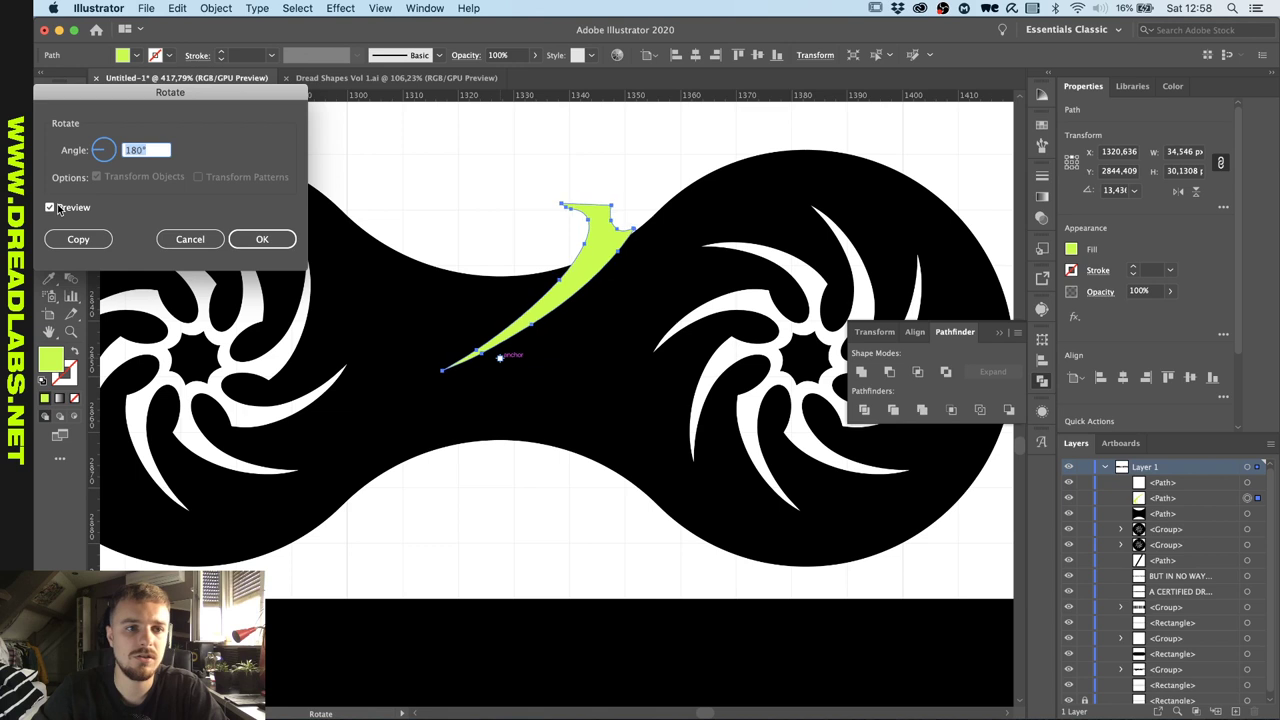
click(104, 240)
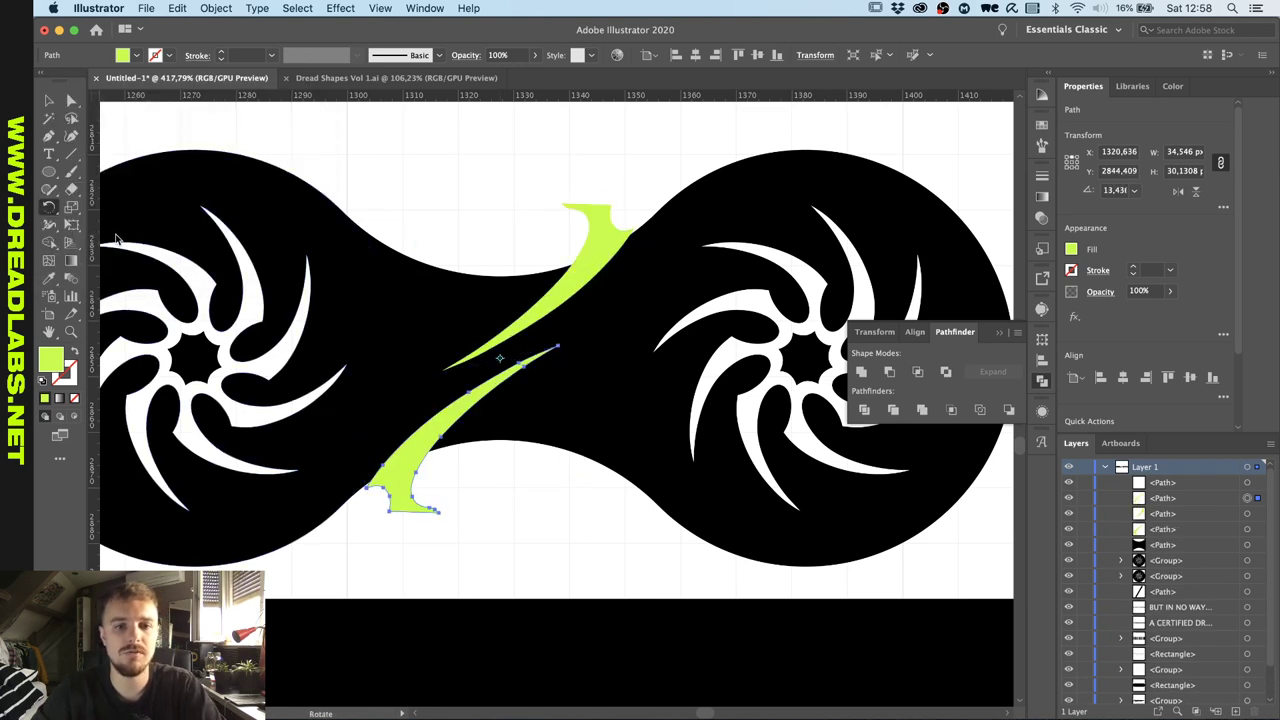
Delete the single anchor point at the neck's centre.
key(v)
click(463, 176)
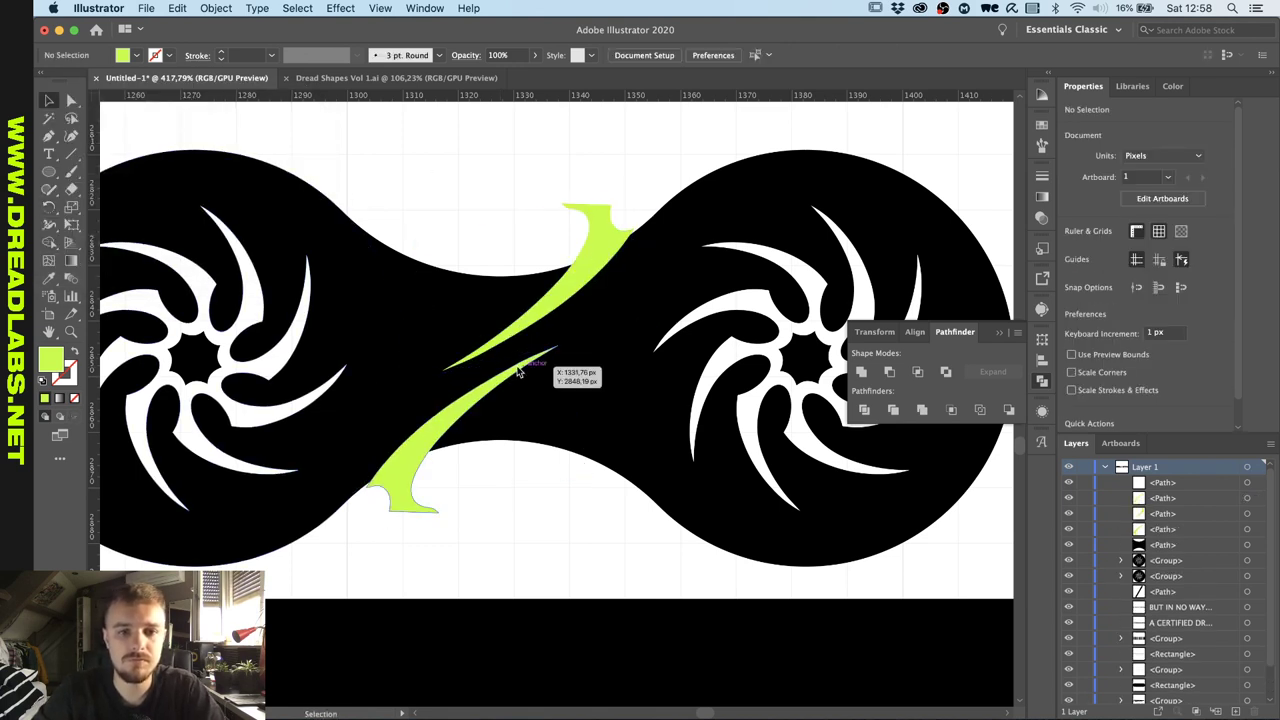
click(1257, 484)
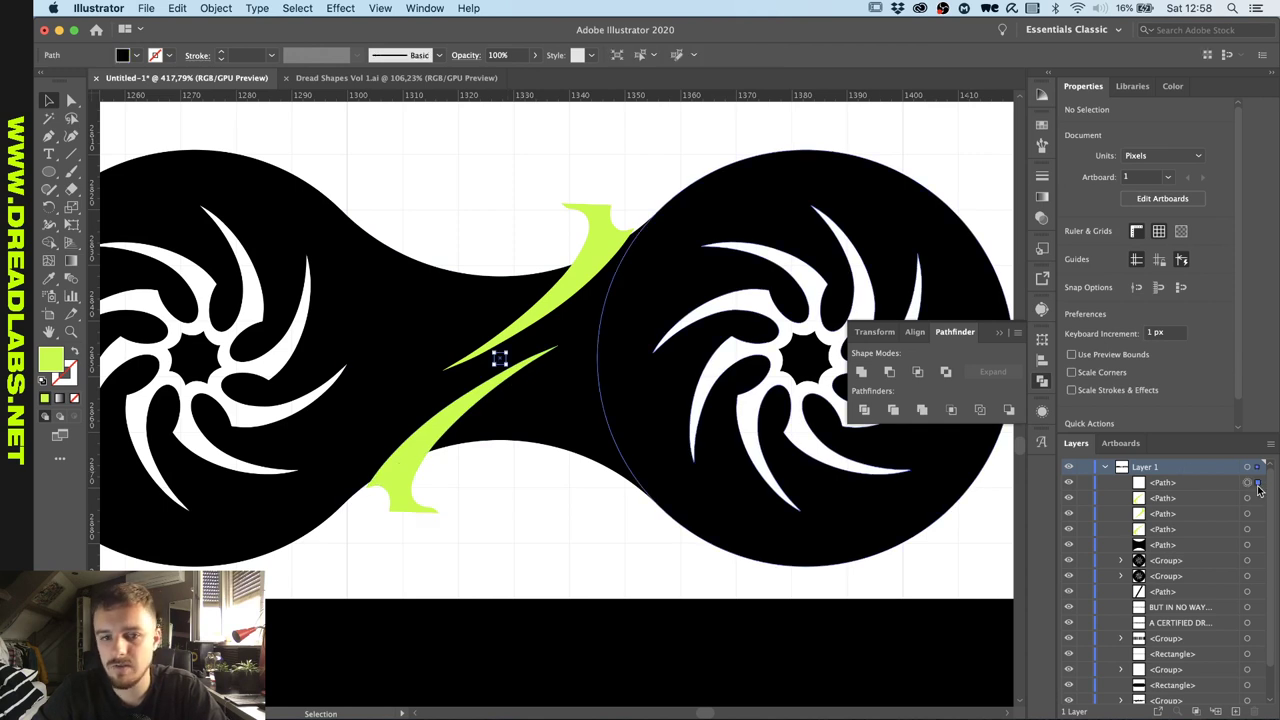
key(Delete)
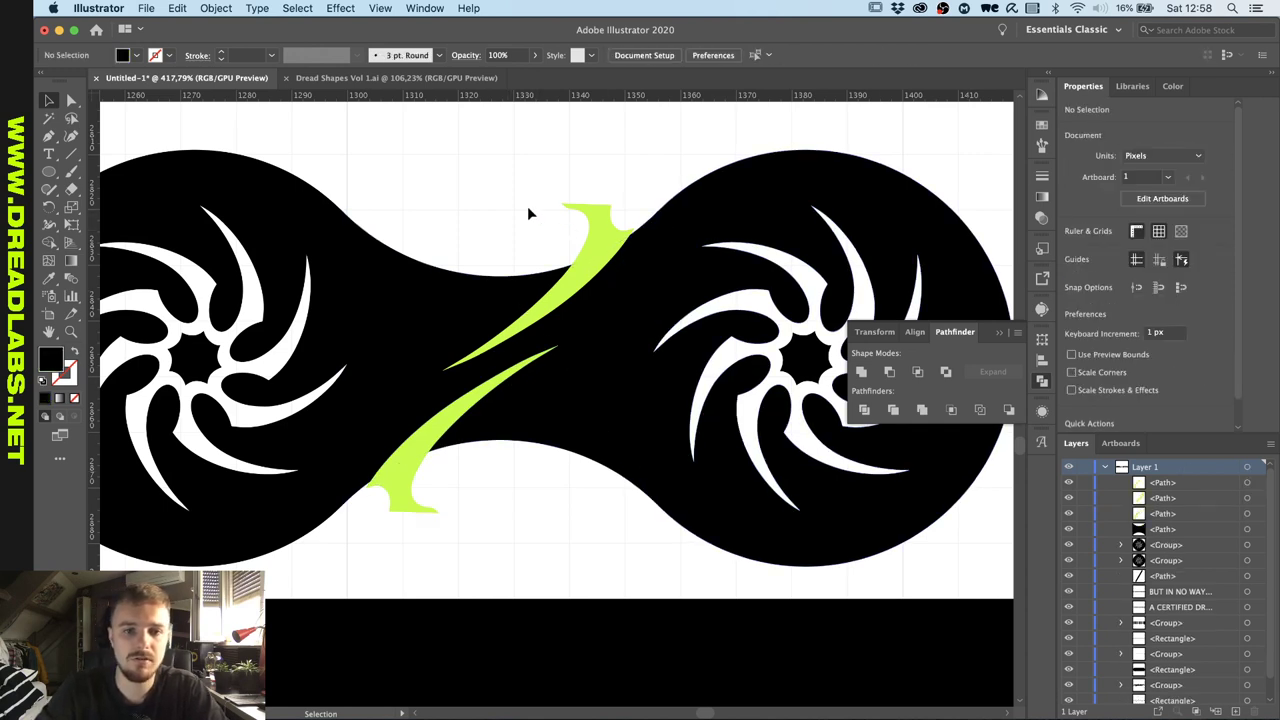
Cut both green spikes out of the metaball's neck with Minus Front.
drag(554, 293, 563, 301)
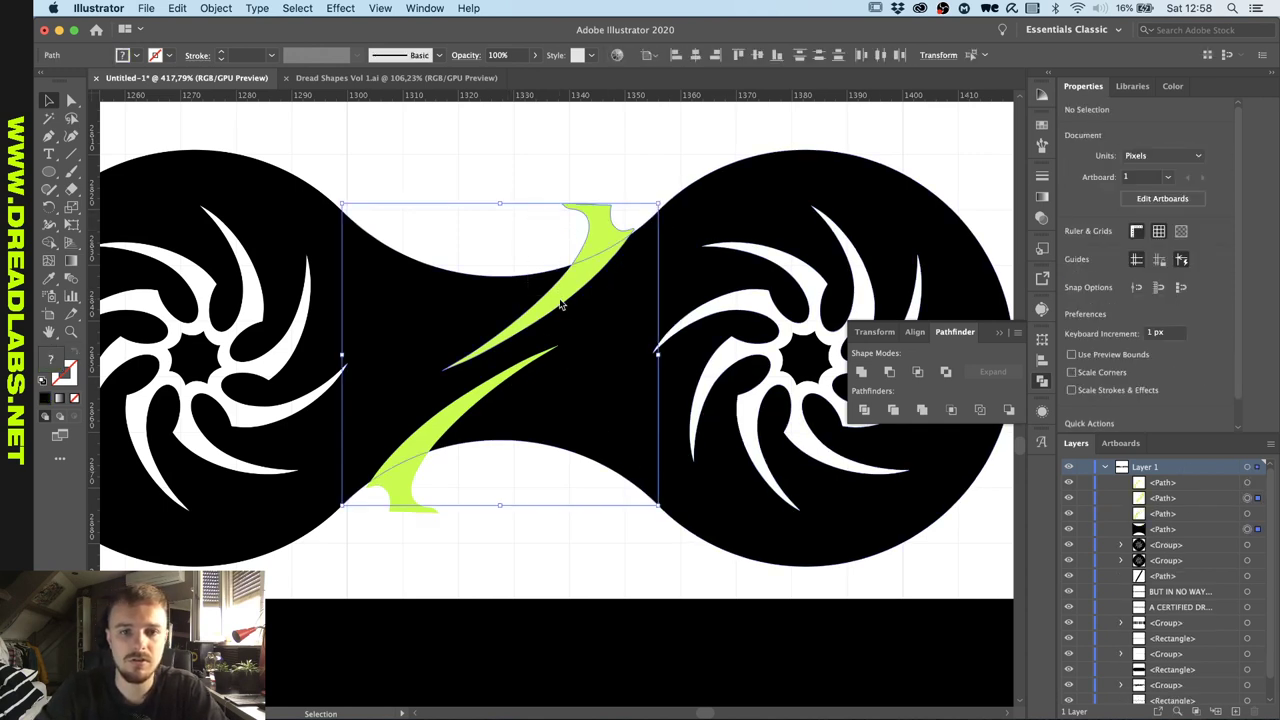
click(889, 372)
shift+click(432, 418)
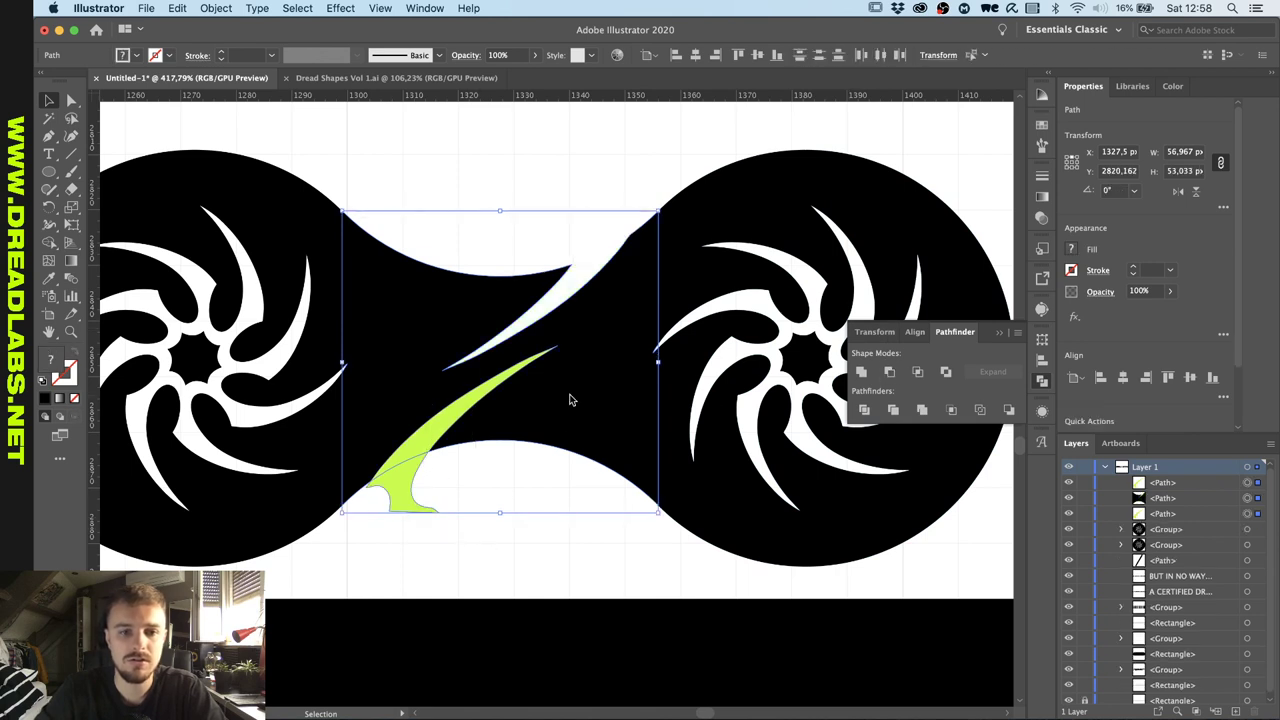
click(889, 371)
click(800, 395)
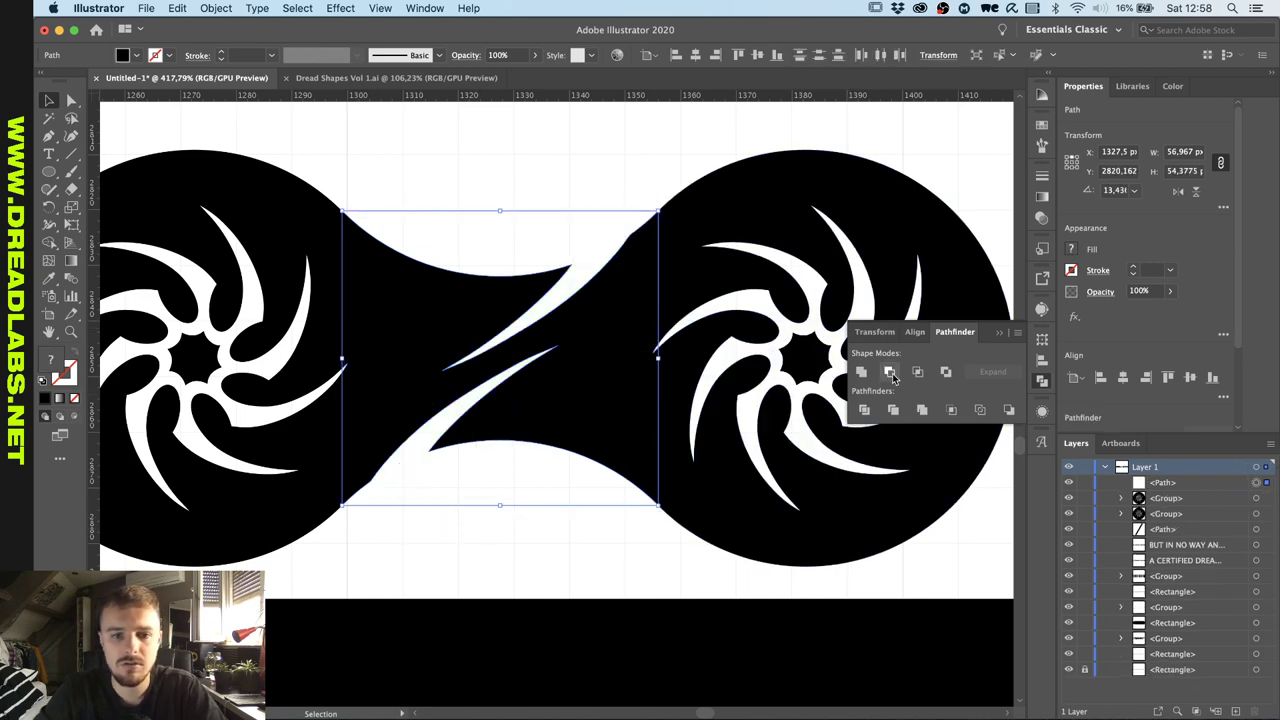
click(473, 533)
Examine the metaball's cut-out spikes up close and against the rest of the label strip.
scroll(473, 533, down, 3)
scroll(473, 533, down, 5)
scroll(473, 533, up, 2)
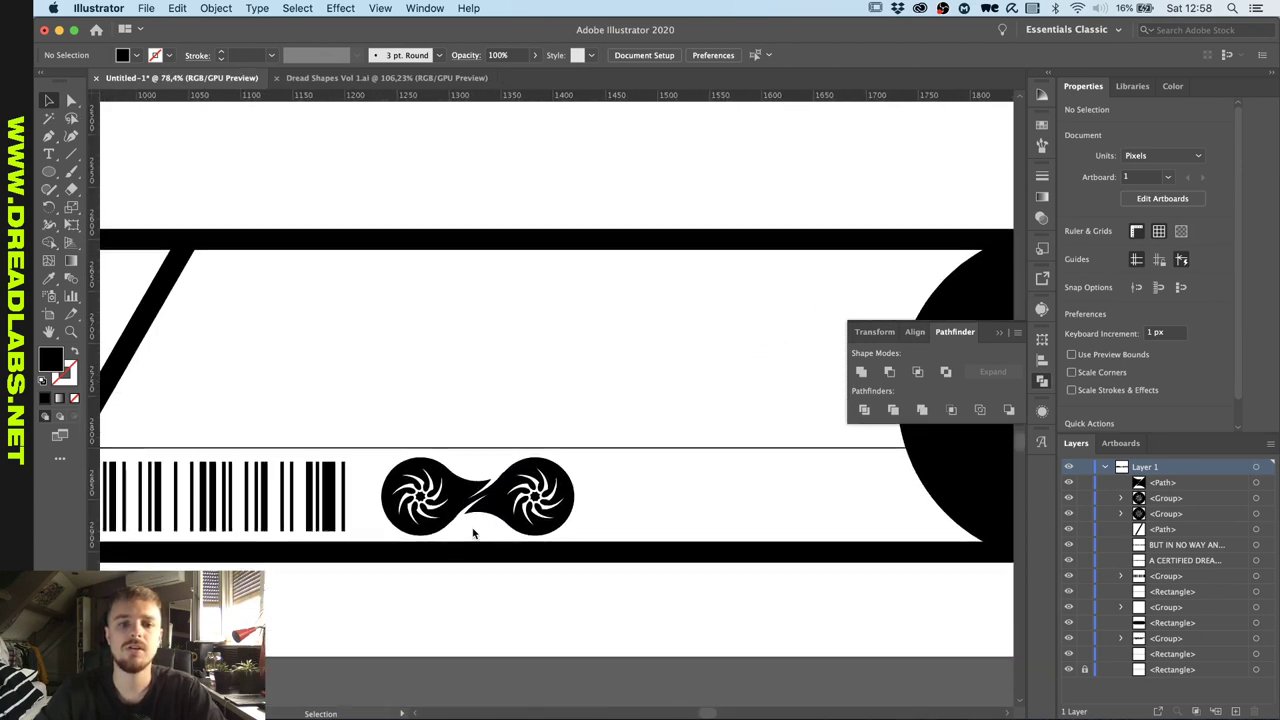
scroll(473, 533, down, 2)
scroll(473, 533, up, 5)
scroll(473, 533, up, 5)
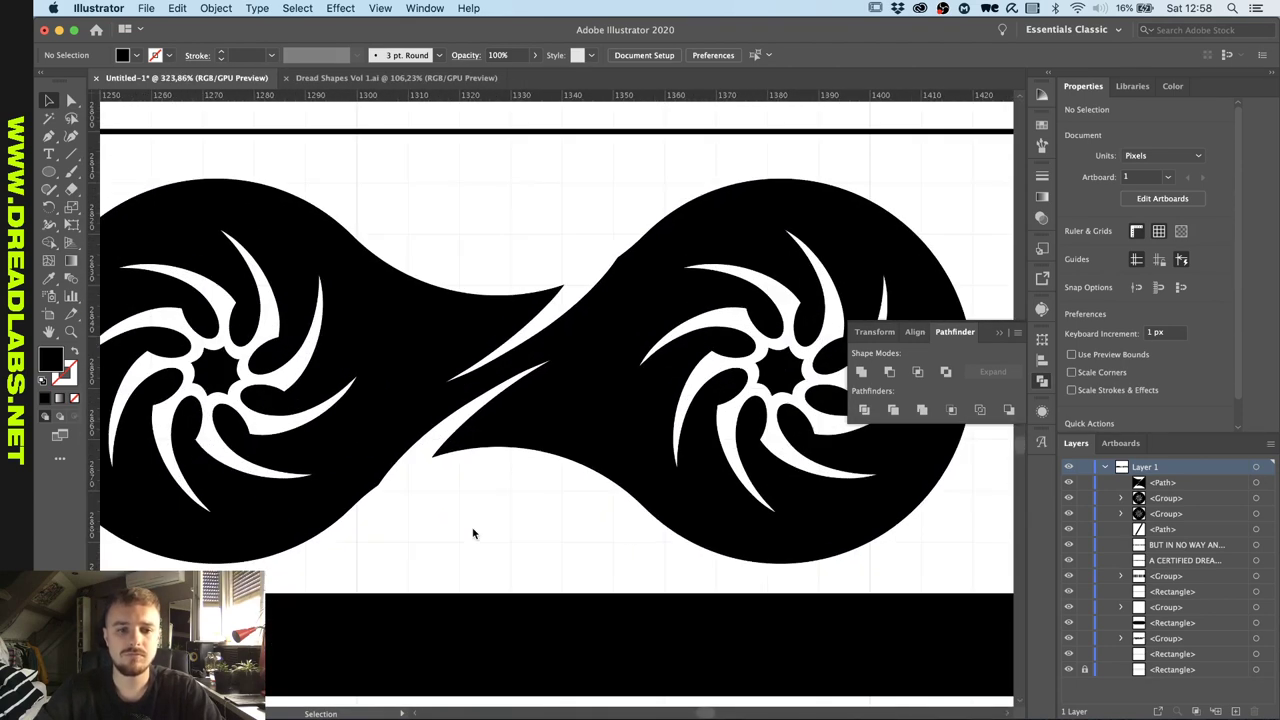
scroll(473, 533, down, 9)
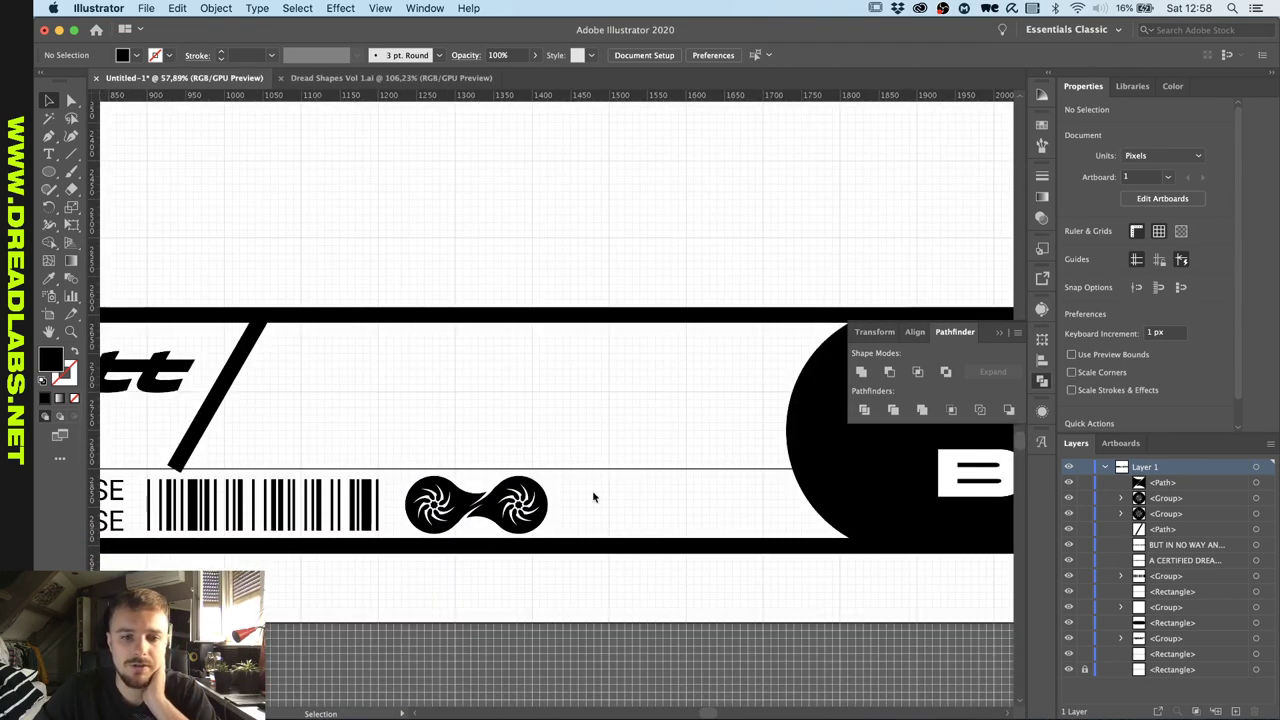
scroll(592, 489, up, 3)
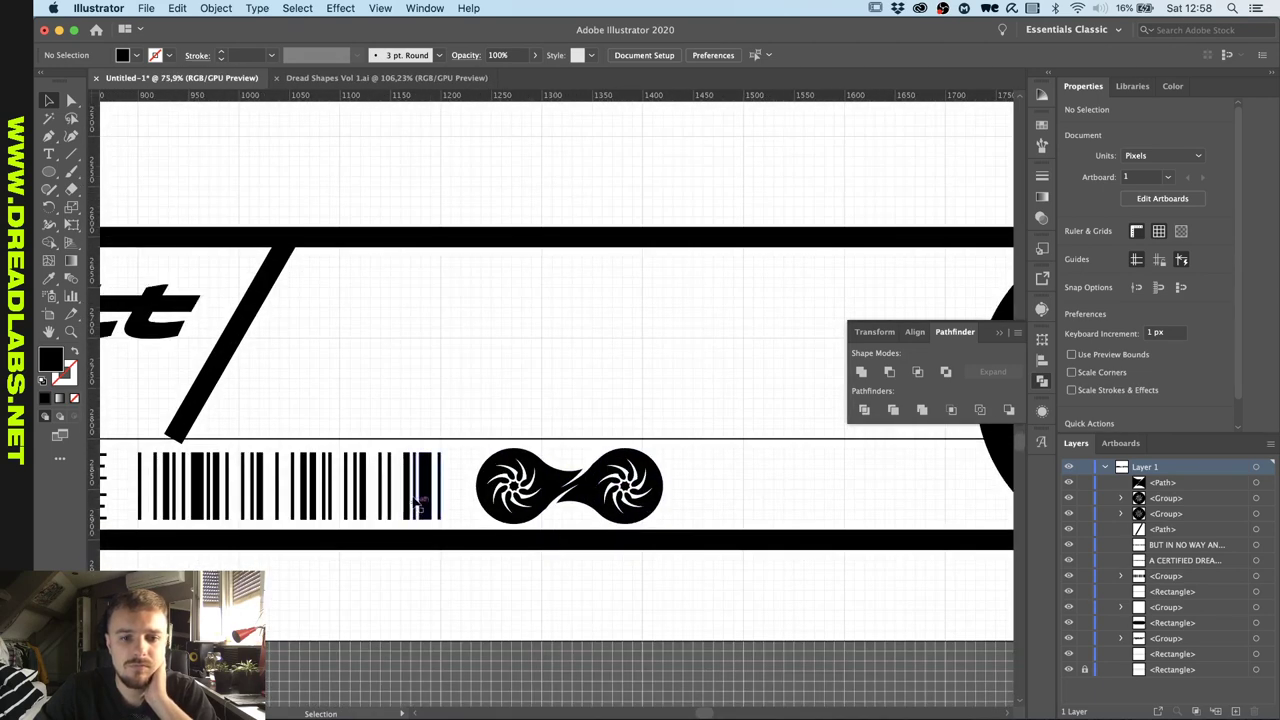
Select both swirl circles and the neck and merge them into one shape with Unite.
drag(685, 490, 691, 488)
scroll(691, 488, up, 4)
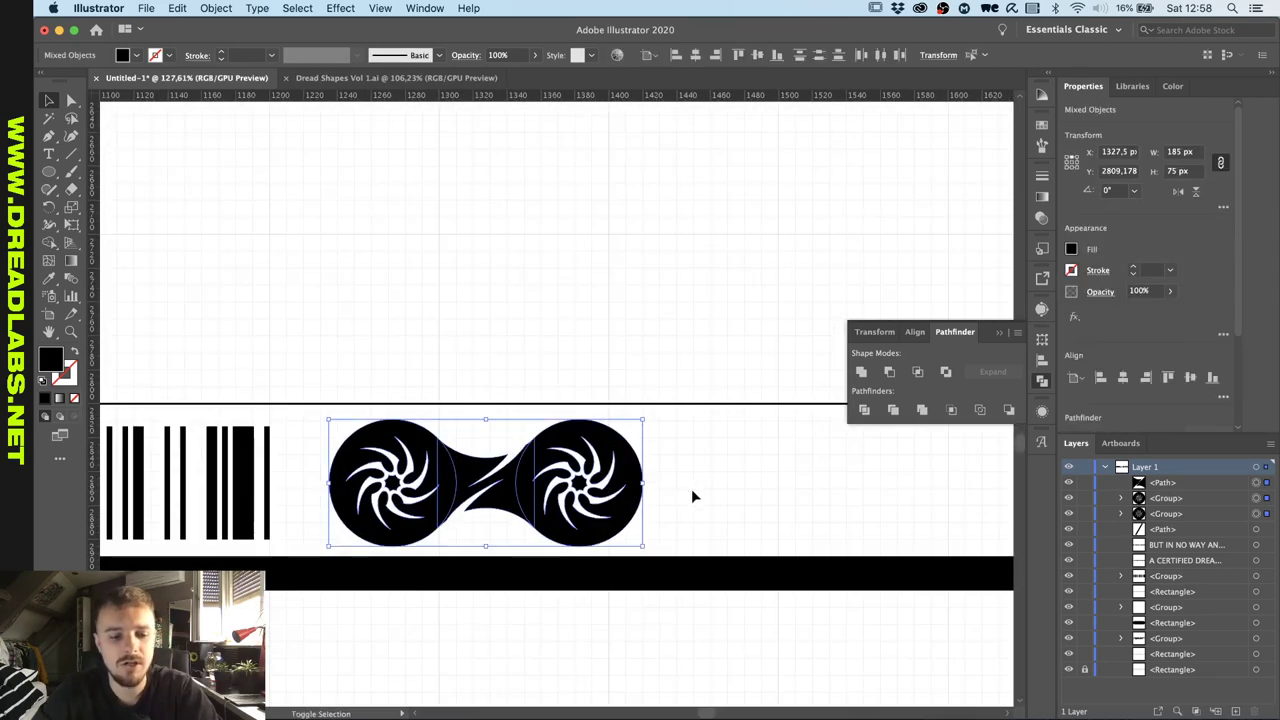
key(shift+x)
scroll(539, 478, up, 1)
scroll(539, 481, up, 2)
key(shift+x)
scroll(539, 481, down, 3)
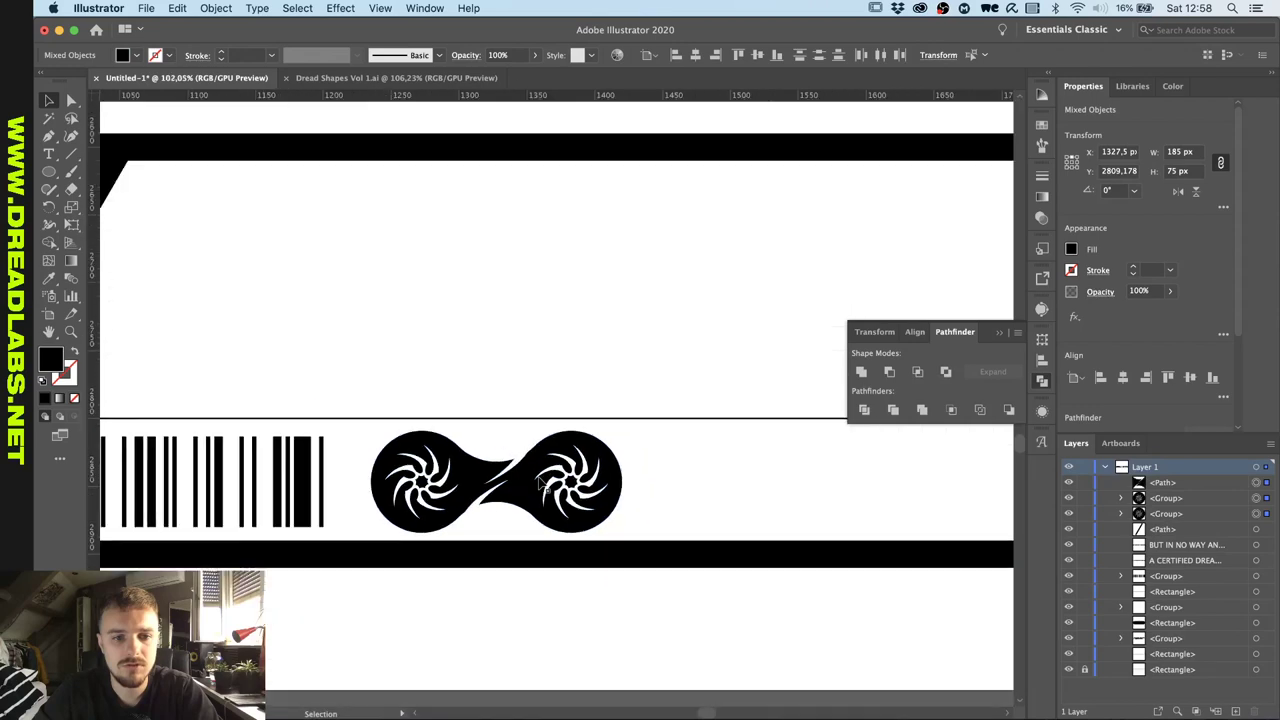
scroll(539, 481, up, 2)
click(864, 375)
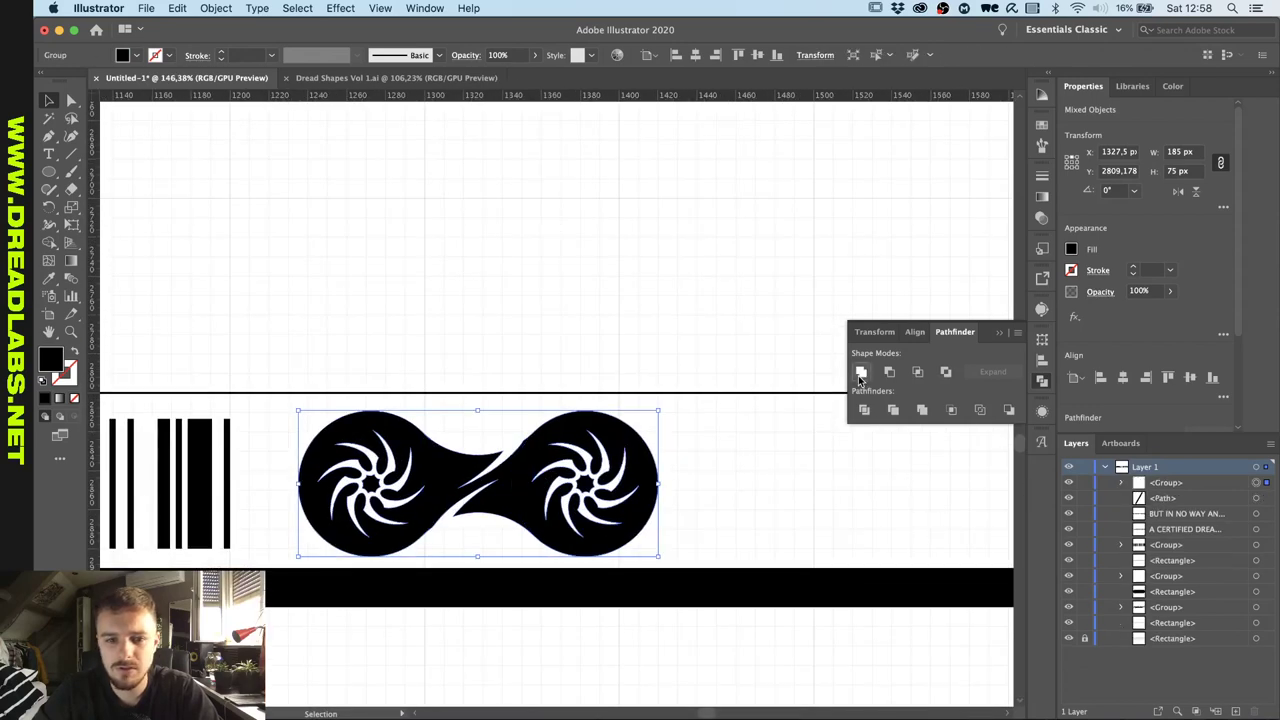
Swap the merged metaball's fill and stroke to examine its outline, and swap them back.
scroll(473, 434, up, 5)
scroll(476, 426, down, 2)
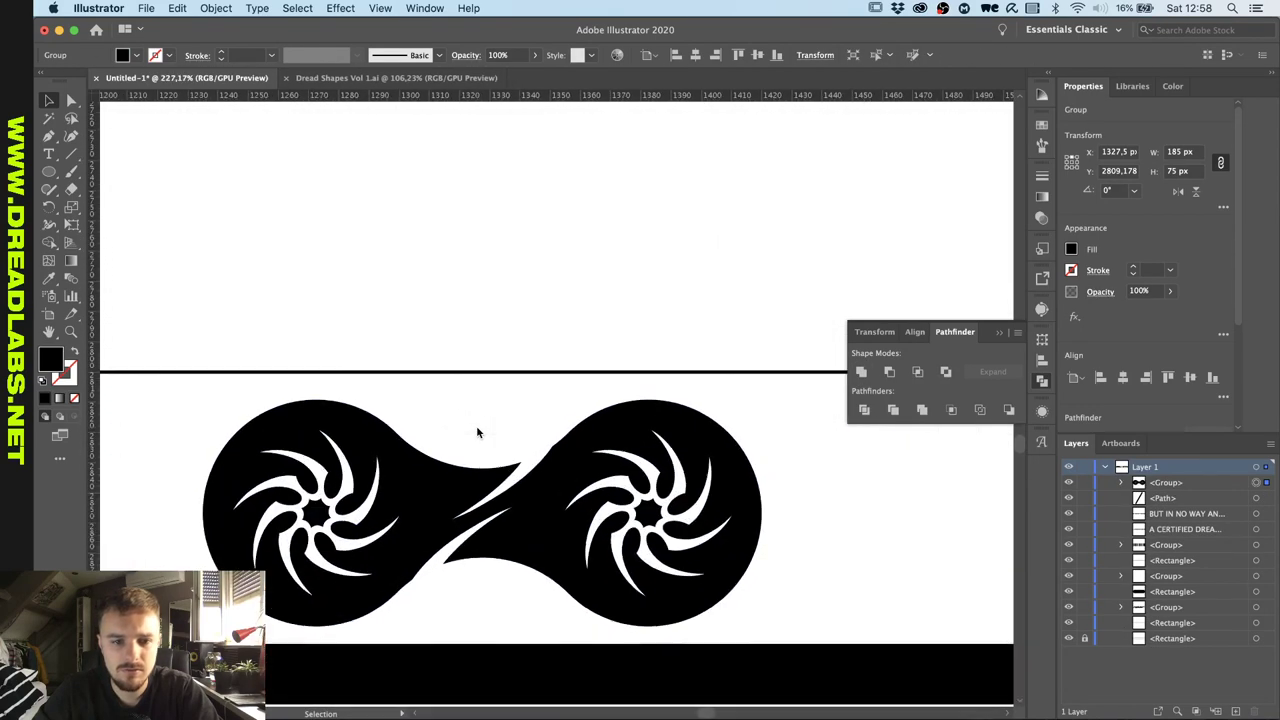
key(shift+x)
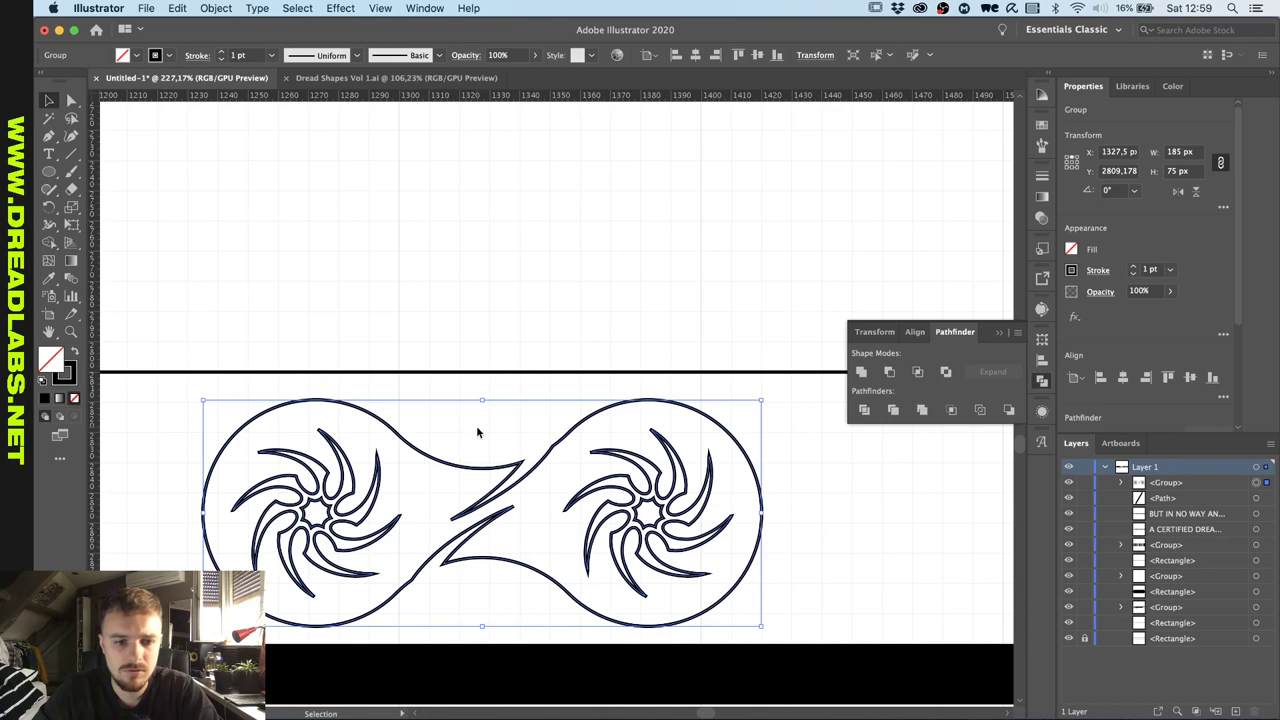
key(a)
key(shift+x)
key(v)
scroll(476, 428, down, 6)
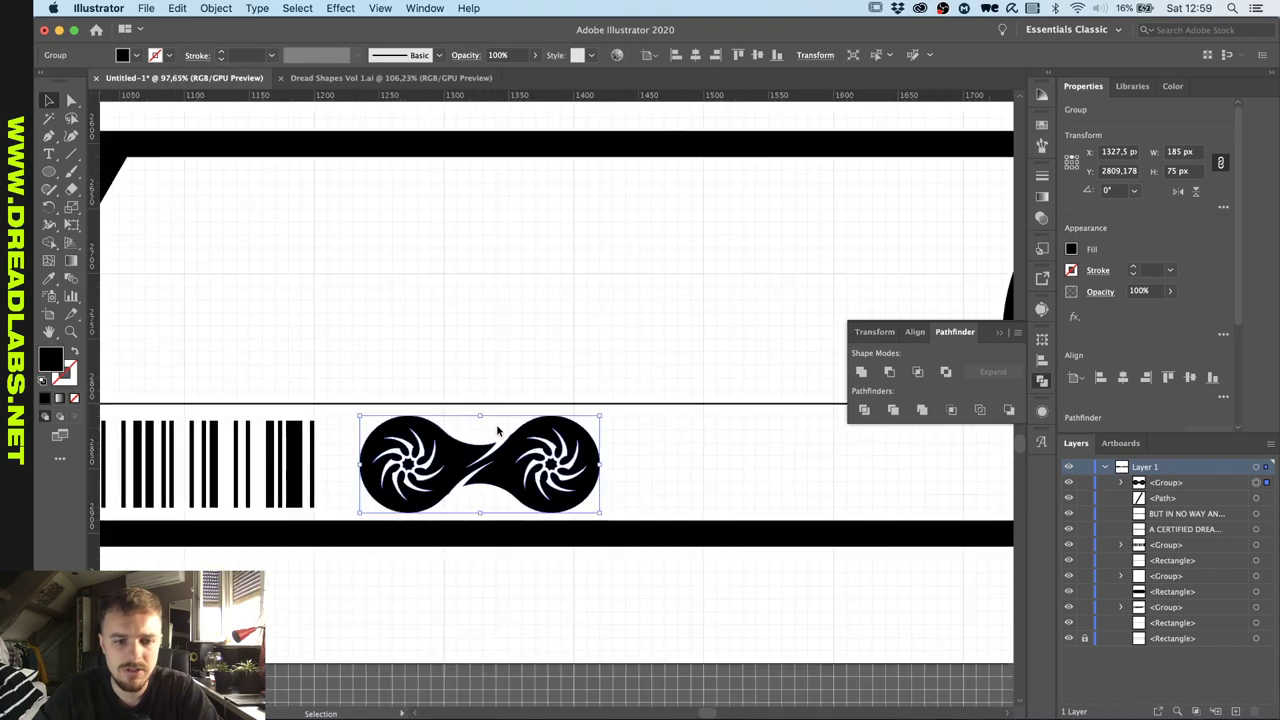
click(666, 441)
Draw a 280 × 70 px ellipse with no fill and a 1 pt black stroke between the metaball and the large black rounded shape.
scroll(666, 442, up, 2)
scroll(620, 437, down, 5)
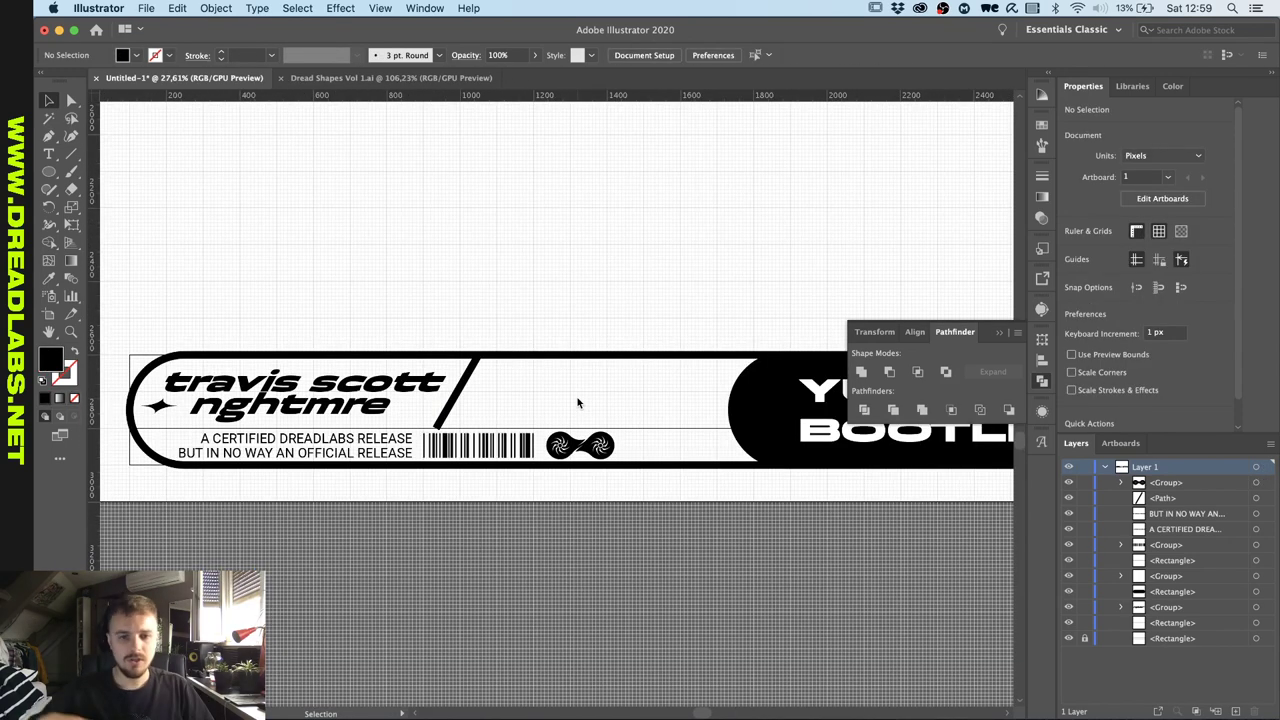
scroll(578, 403, up, 4)
scroll(577, 403, up, 4)
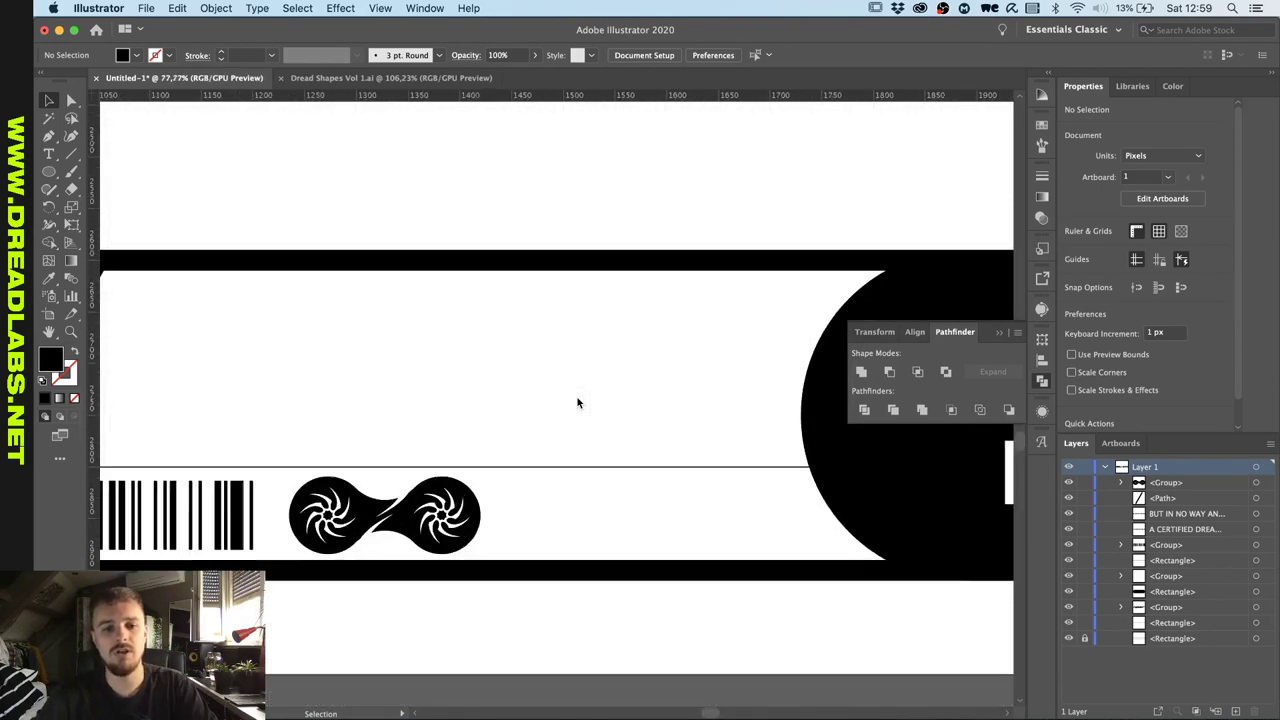
key(l)
scroll(577, 403, down, 2)
scroll(577, 403, right, 1)
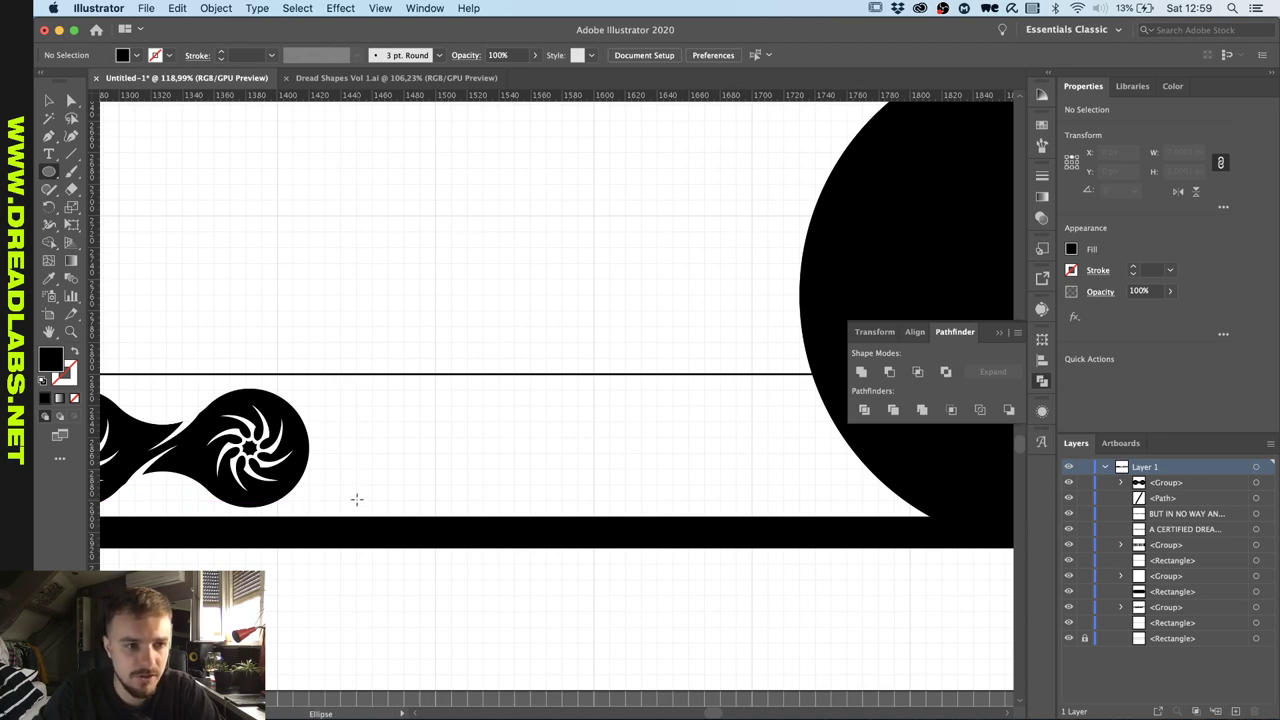
key(shift+x)
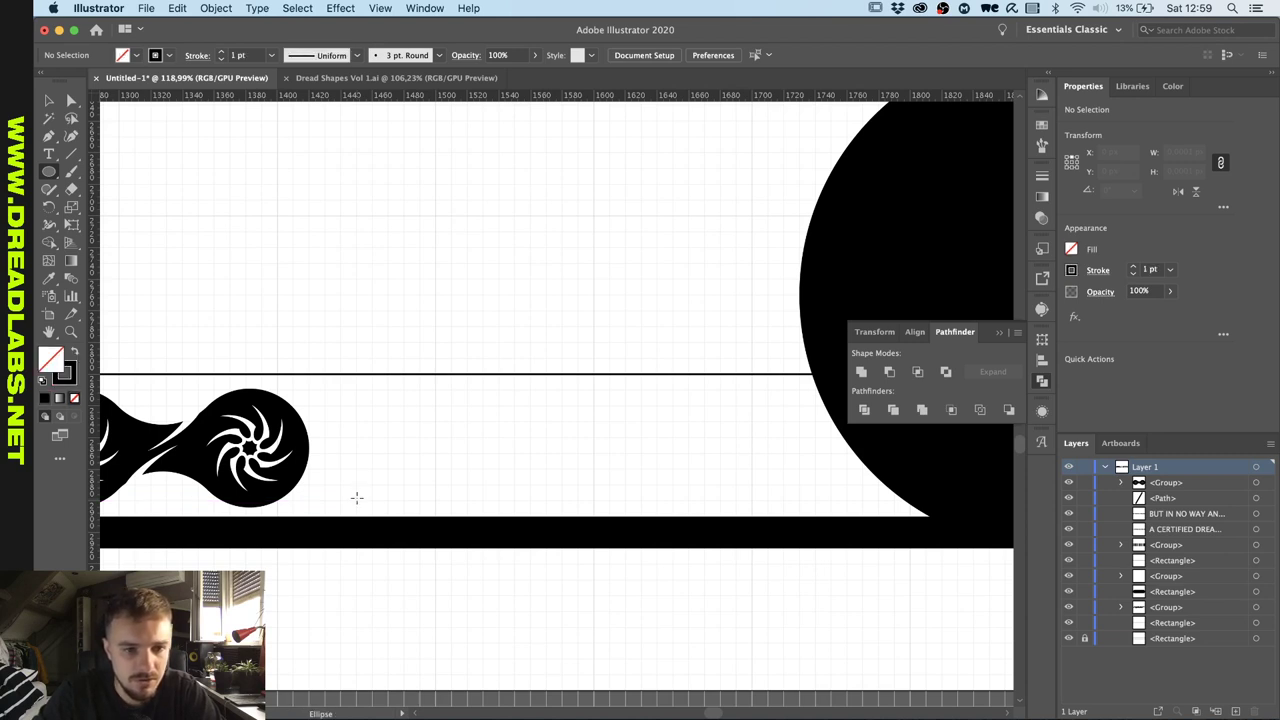
mouse_move(357, 497)
mouse_down()
mouse_move(663, 403)
mouse_move(797, 410)
mouse_move(797, 398)
mouse_up()
key(v)
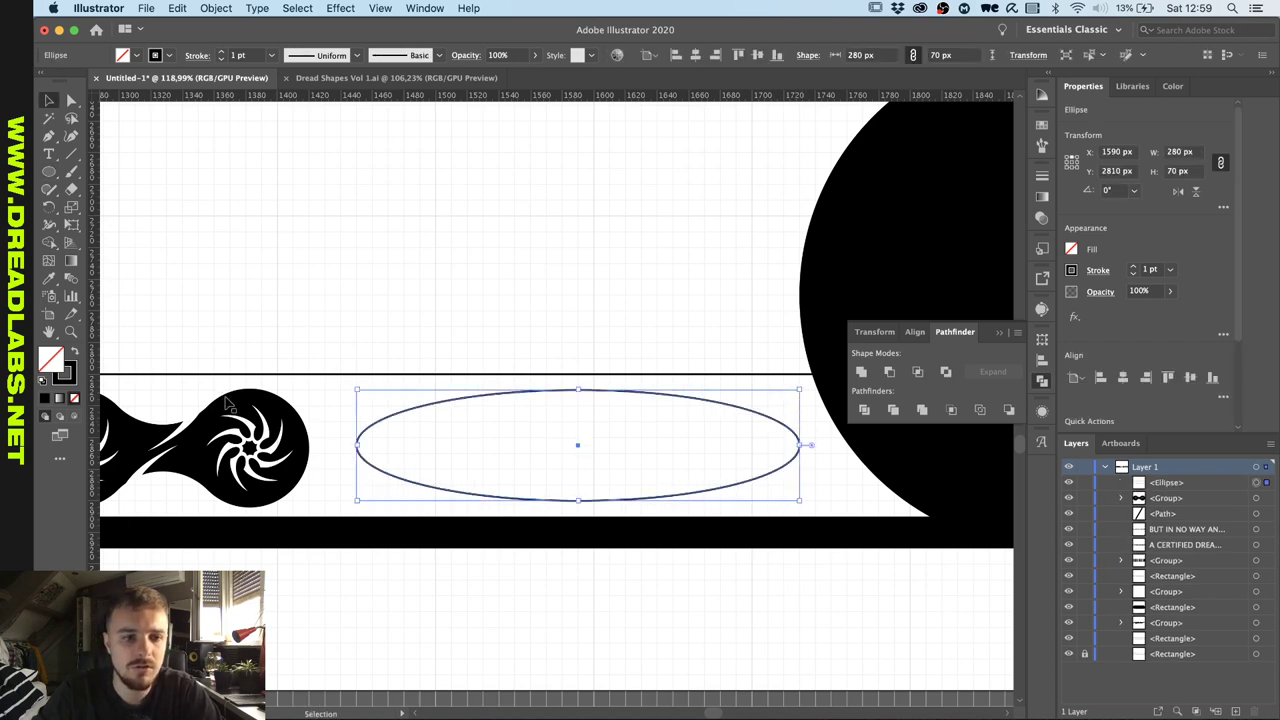
Check the metaball's size, and center the ellipse vertically on the thin-outlined 1720 × 100 px strip rectangle.
click(228, 402)
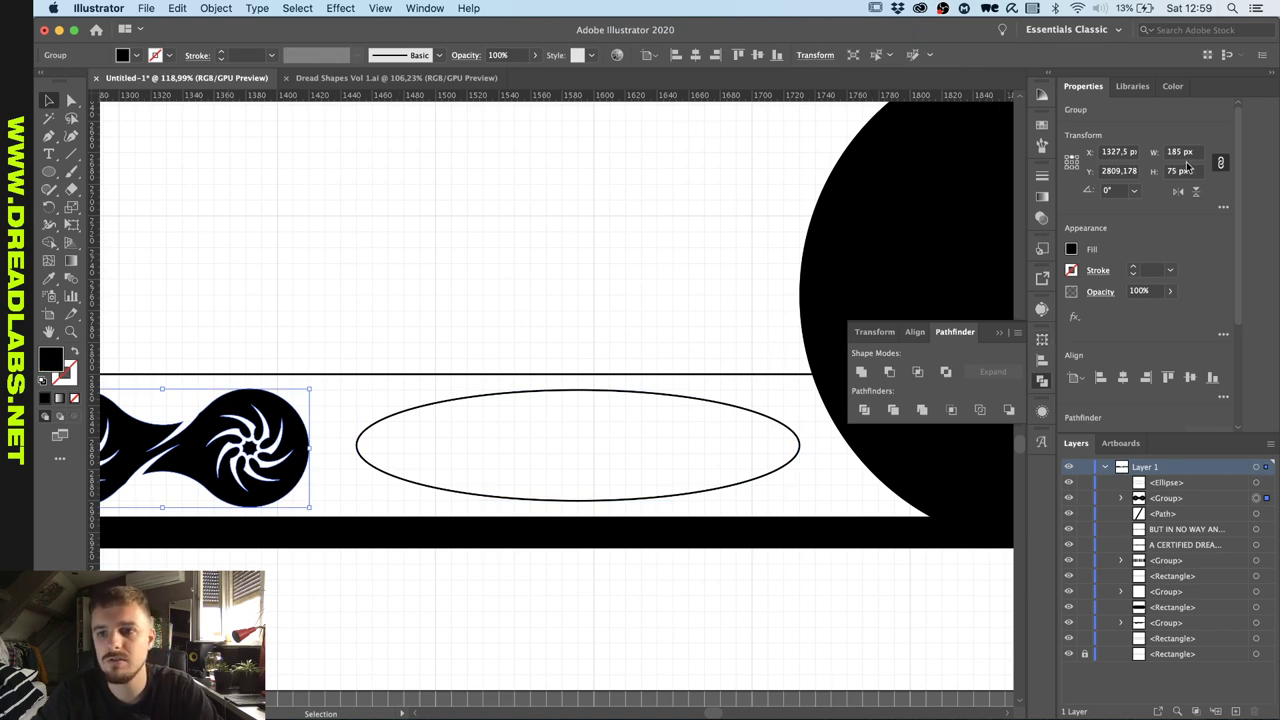
click(668, 395)
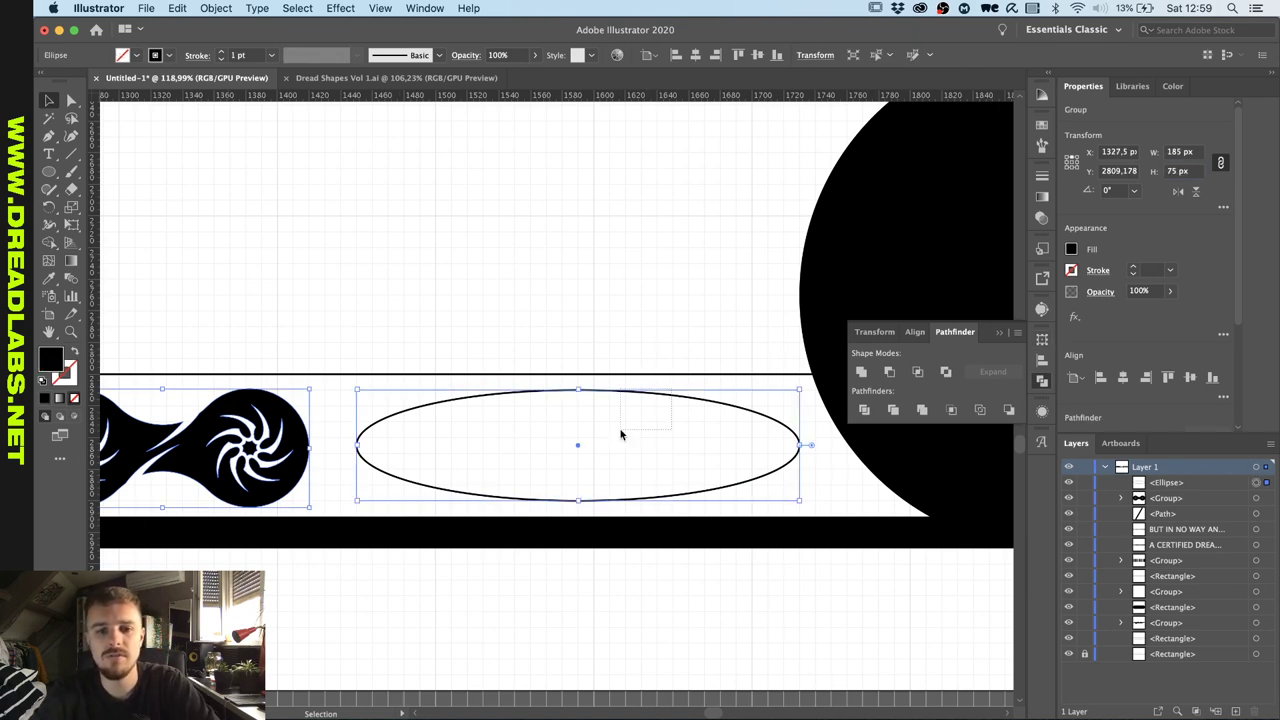
shift+click(644, 375)
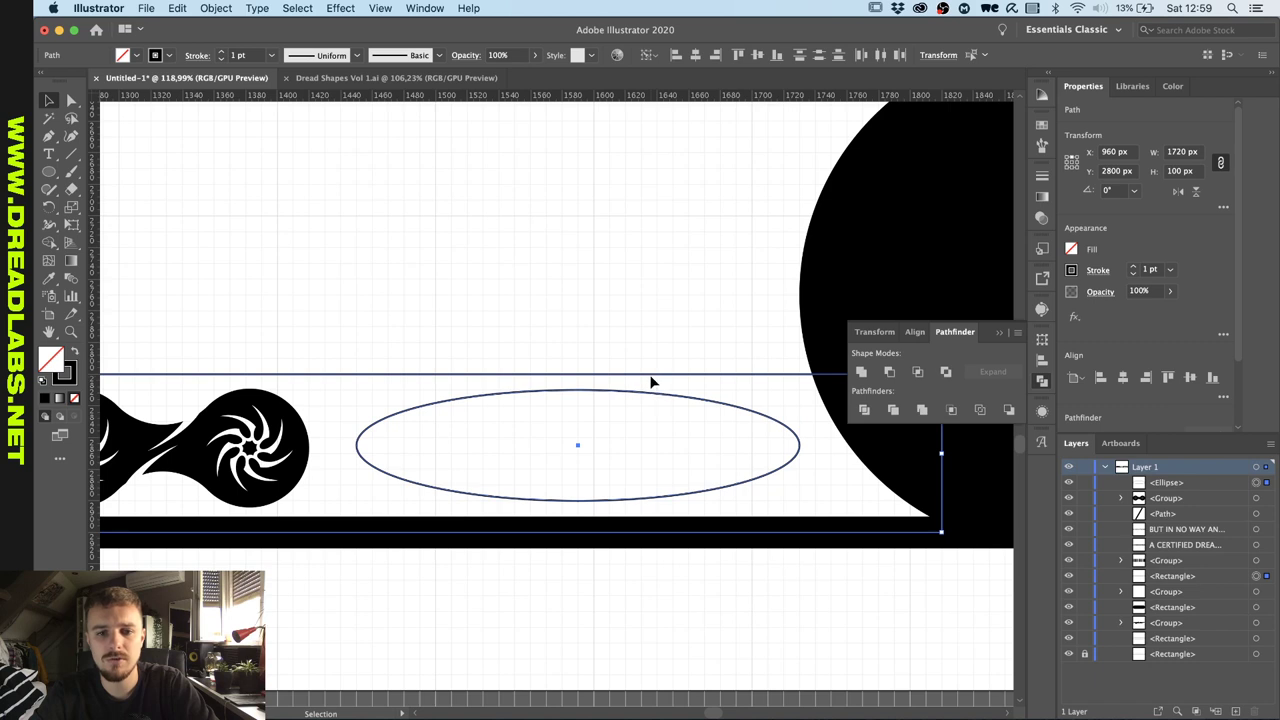
click(757, 55)
click(603, 237)
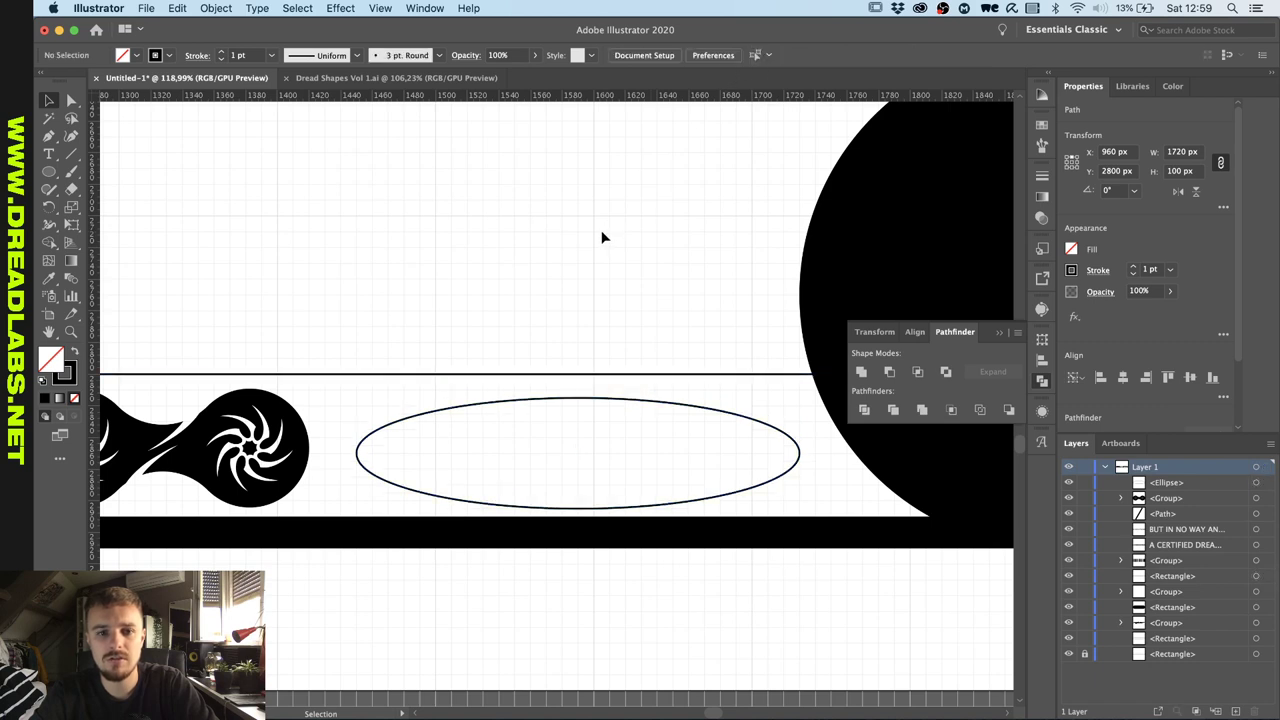
Set the ellipse's height to 75 px with its proportions unlinked, and center it vertically on the thin-outlined strip rectangle again.
click(602, 399)
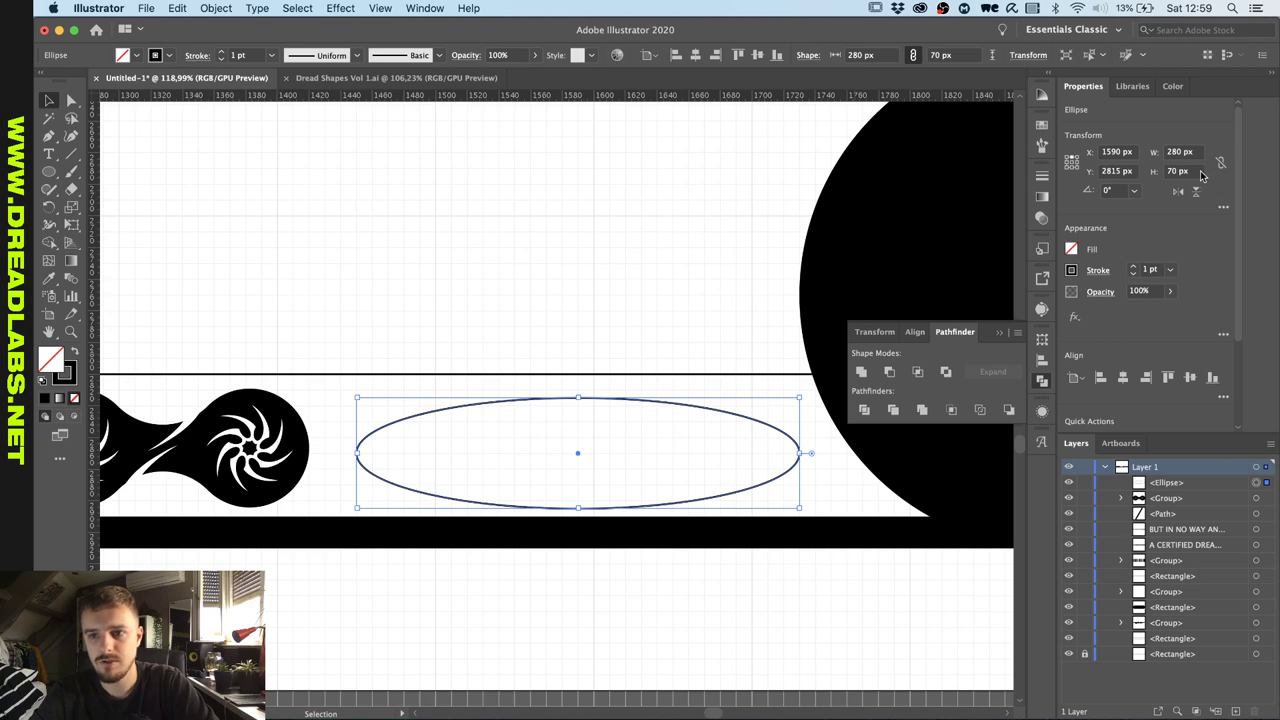
key(Up)
key(Up)
key(Up)
key(Up)
key(Up)
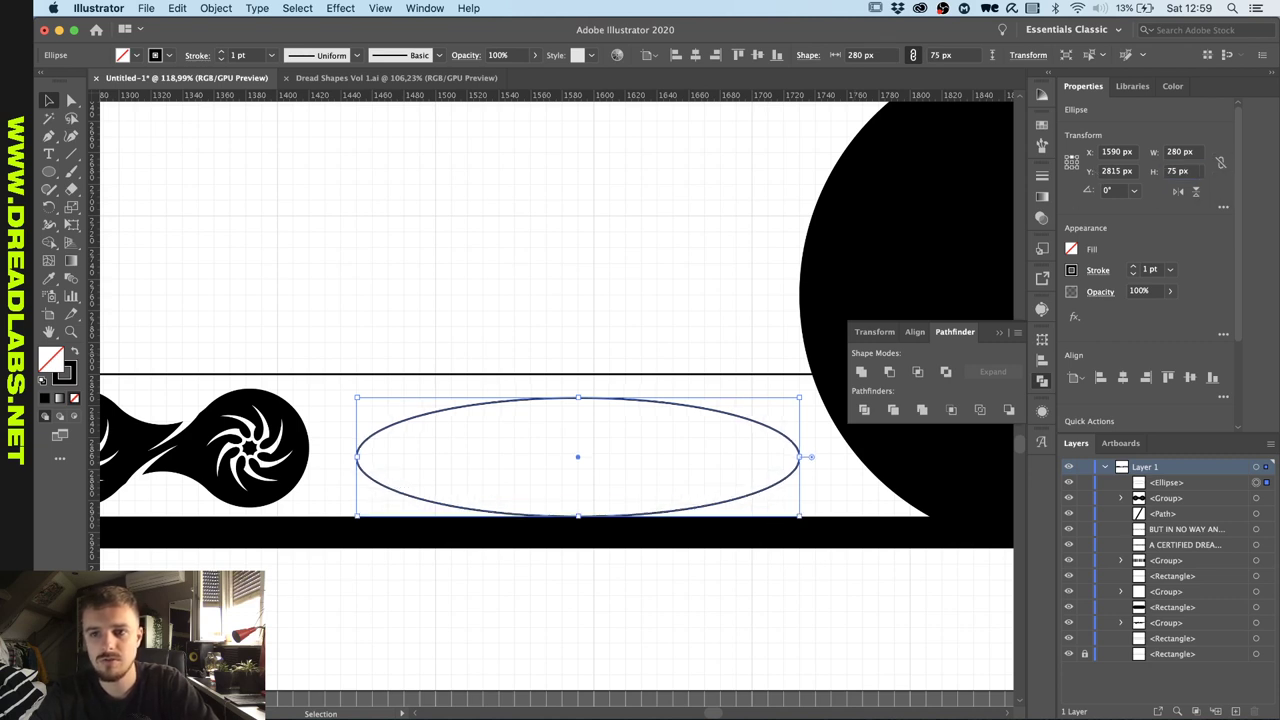
click(588, 392)
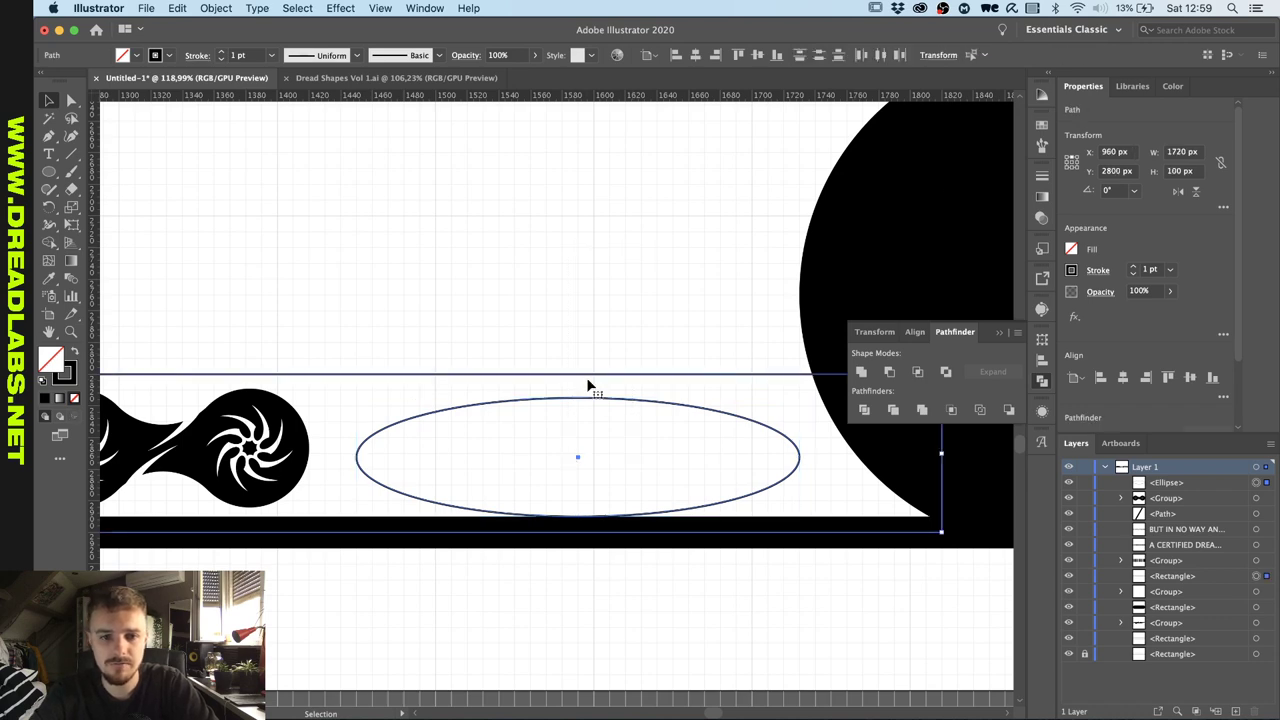
click(757, 58)
click(597, 248)
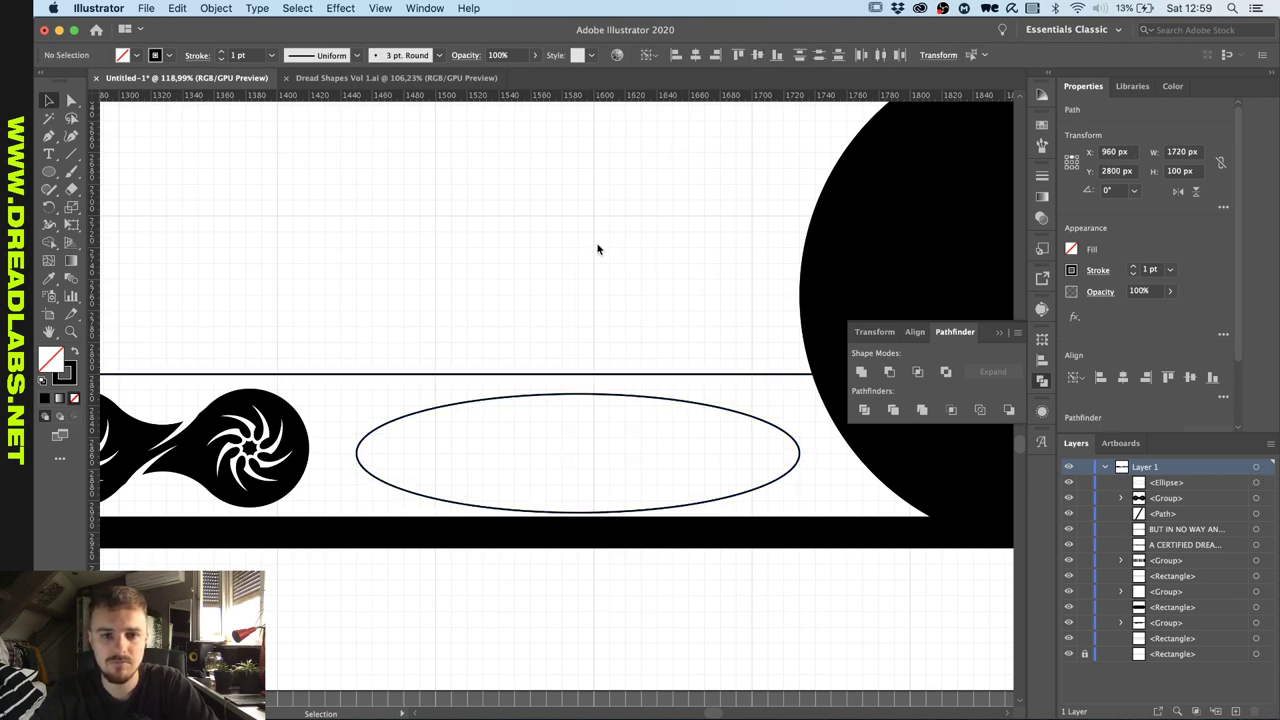
Align the vertical centers of the ellipse and the metaball.
scroll(597, 248, down, 5)
scroll(597, 248, left, 2)
scroll(597, 248, down, 3)
scroll(597, 249, up, 2)
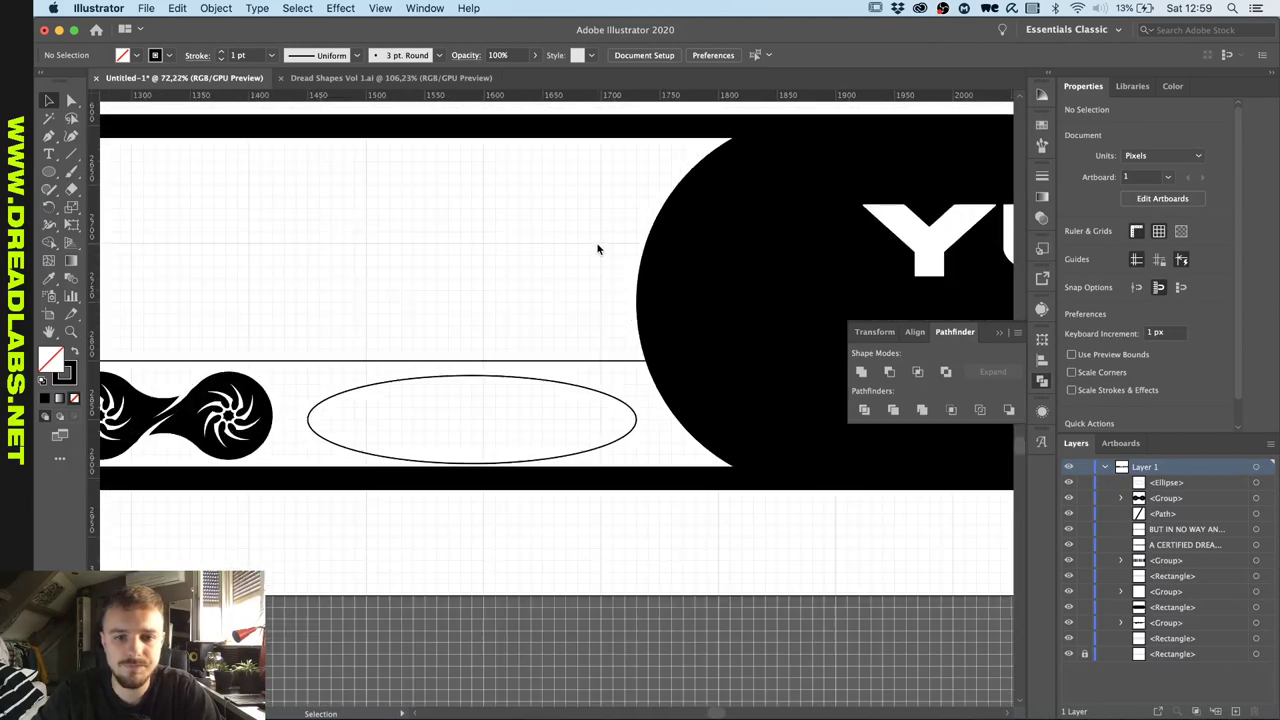
scroll(520, 396, up, 3)
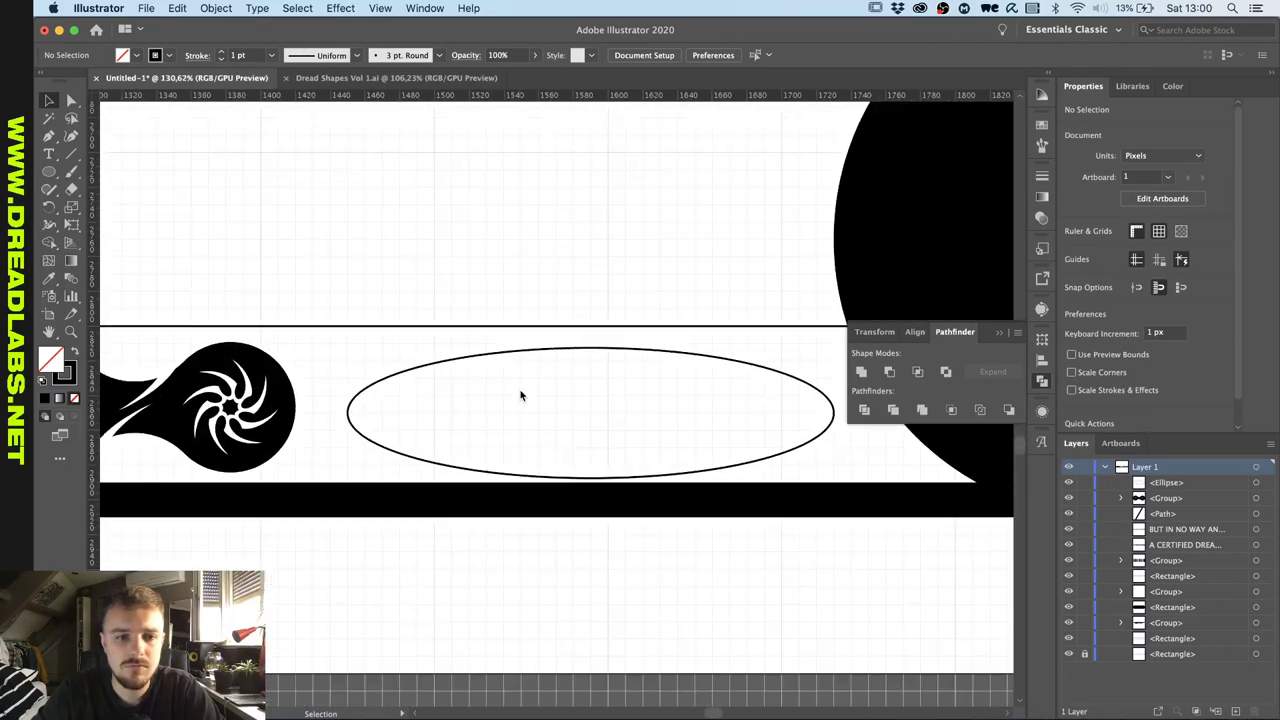
click(493, 406)
scroll(493, 406, up, 1)
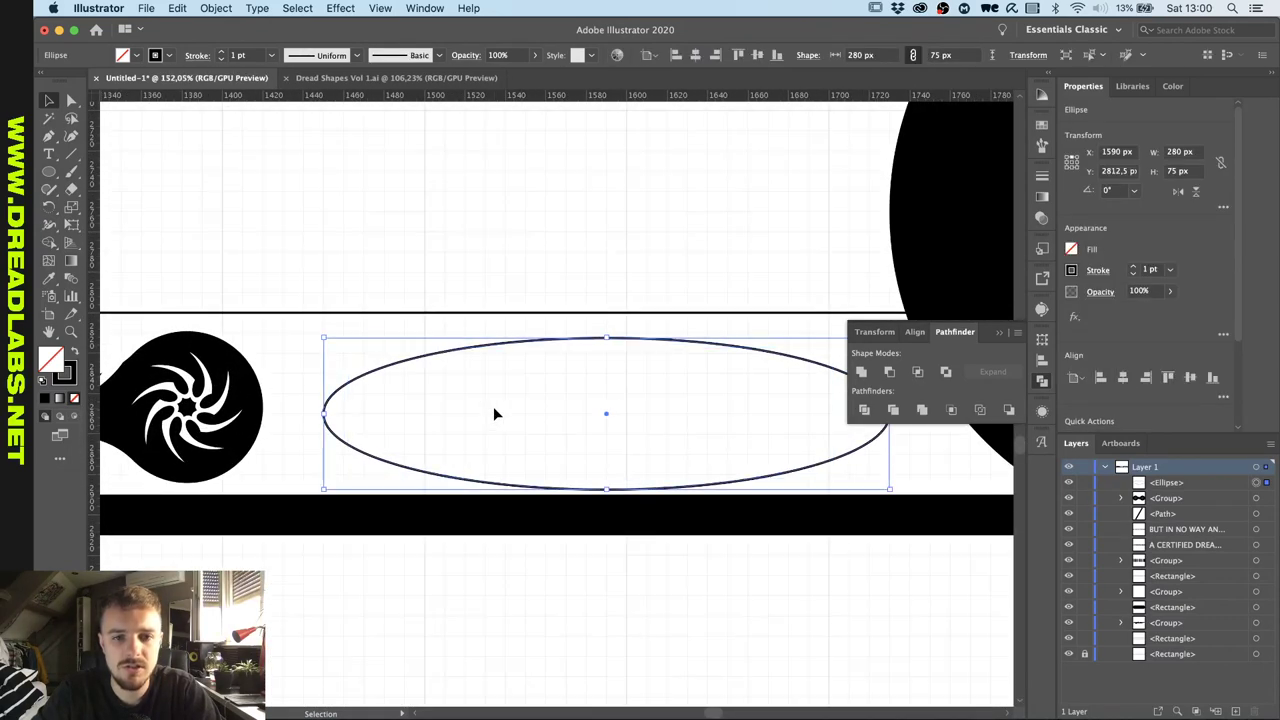
scroll(451, 522, down, 3)
scroll(451, 522, up, 2)
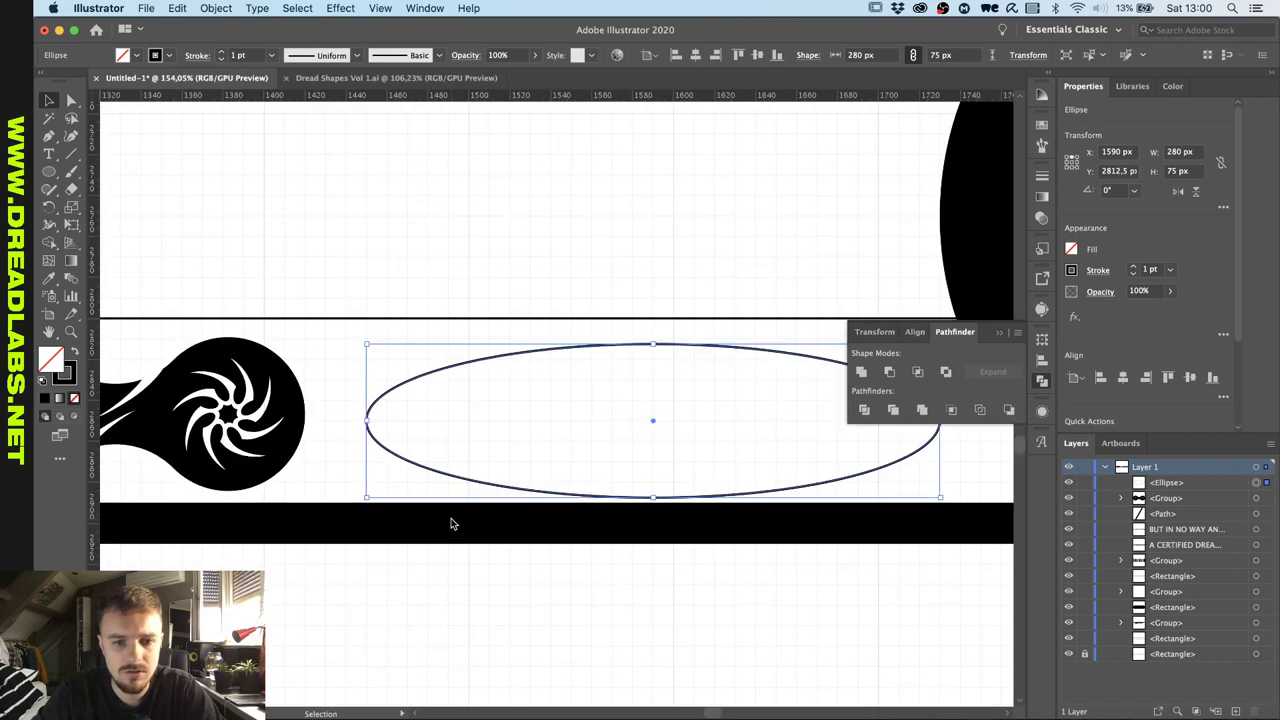
shift+click(296, 382)
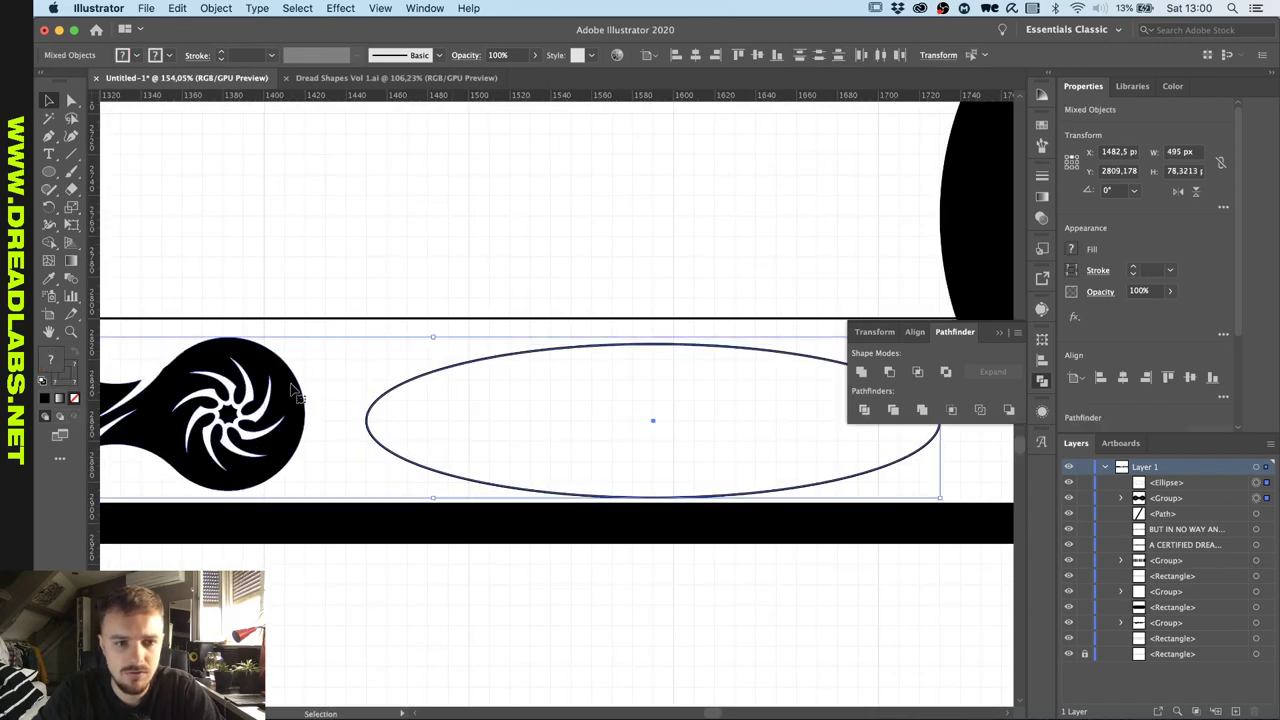
click(757, 56)
click(613, 405)
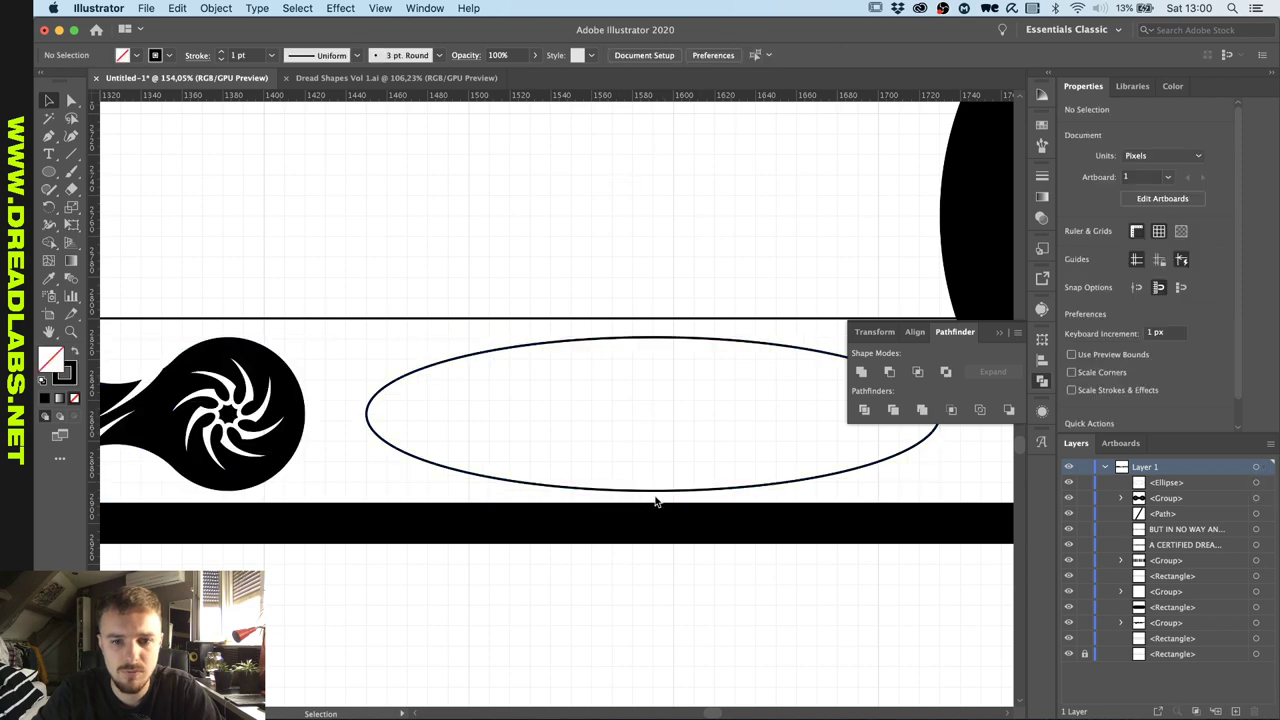
Examine how the ellipse sits beside the metaball and within the whole label strip.
scroll(630, 514, down, 6)
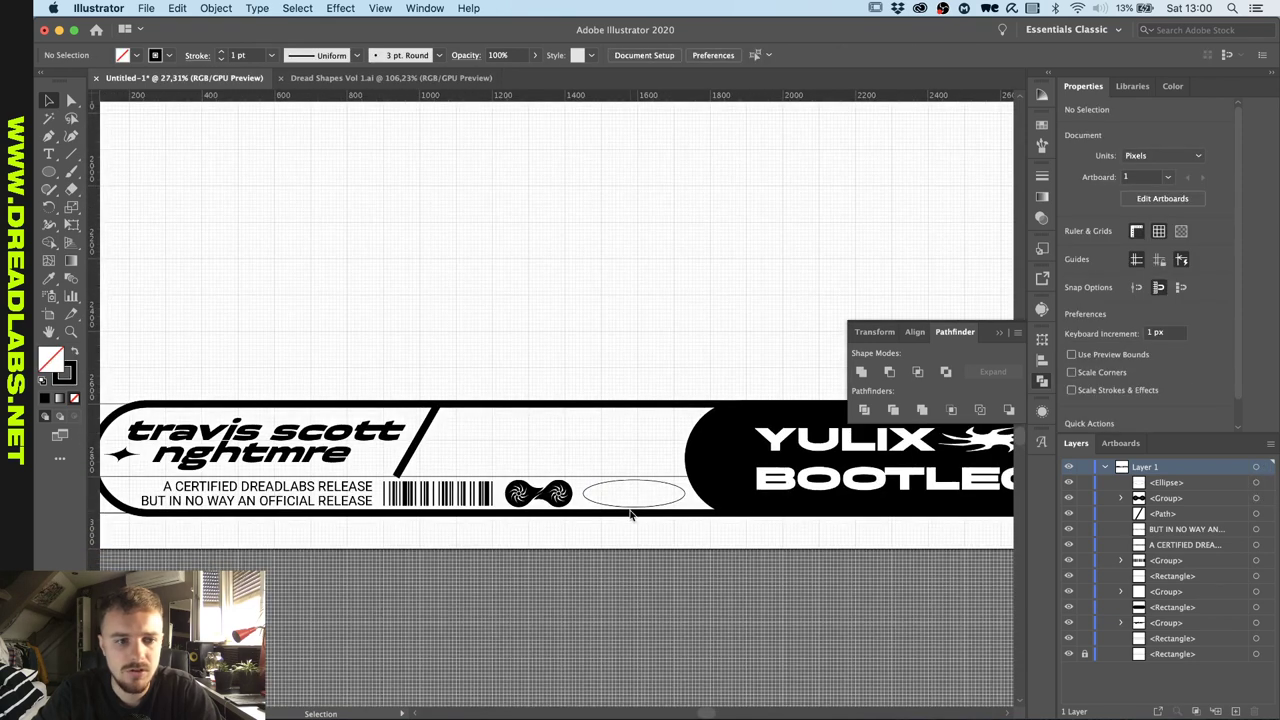
scroll(630, 514, up, 4)
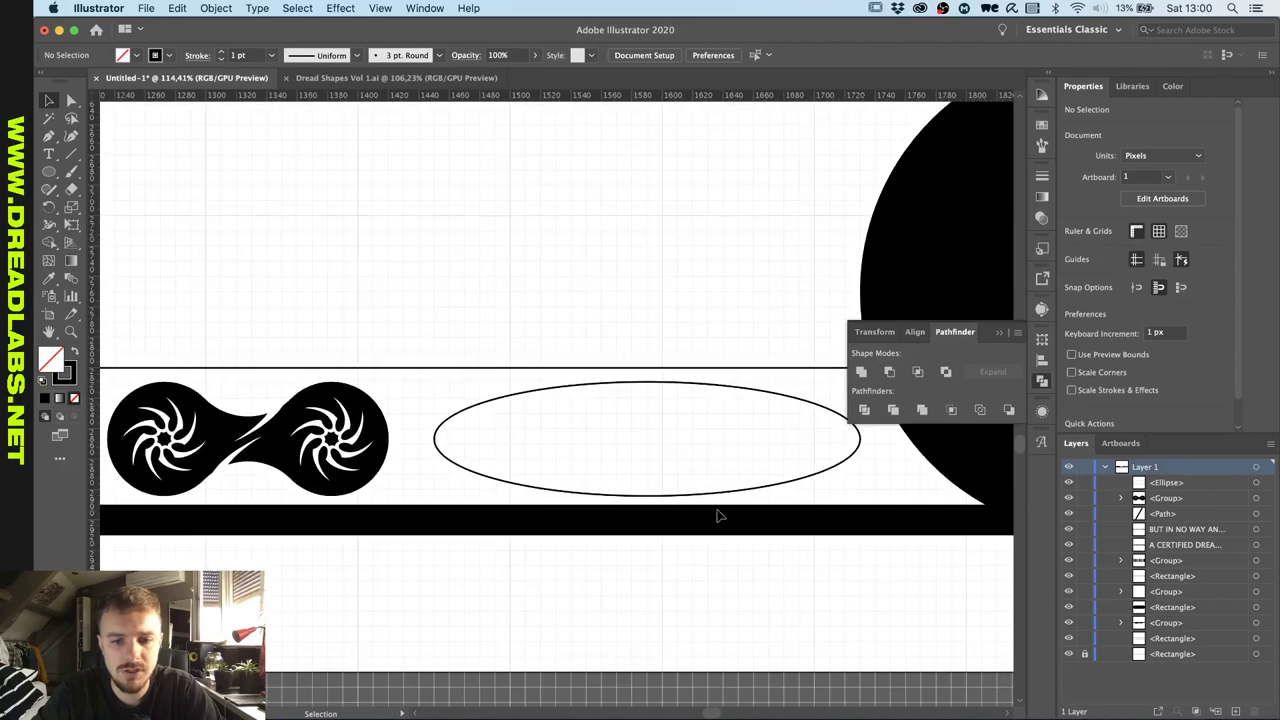
scroll(737, 515, down, 5)
scroll(748, 502, up, 2)
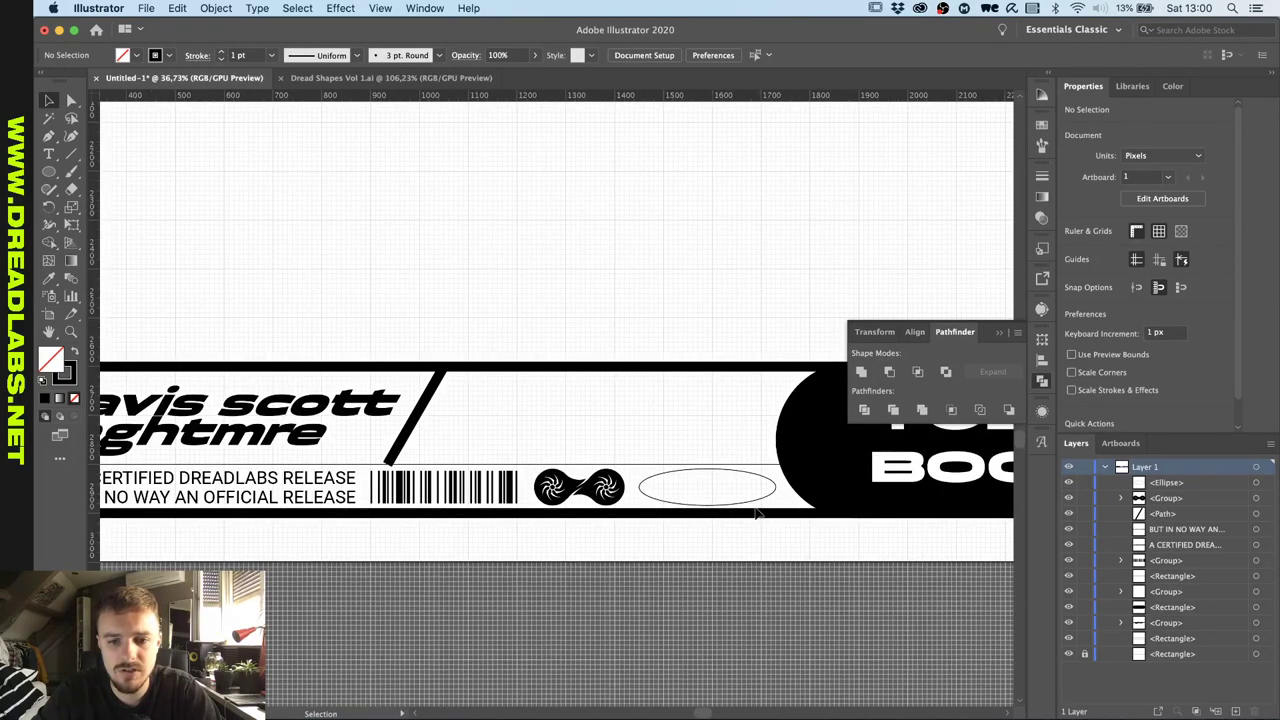
scroll(756, 513, up, 4)
click(788, 519)
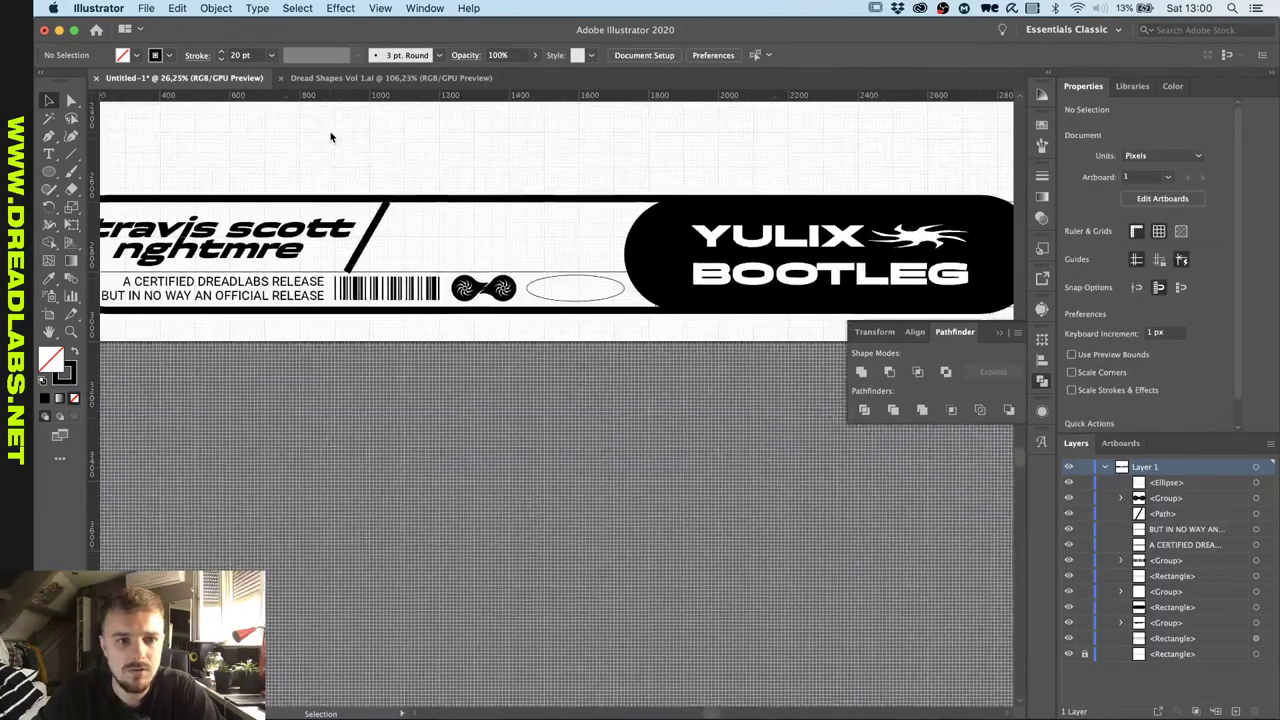
scroll(680, 354, up, 4)
scroll(595, 374, up, 2)
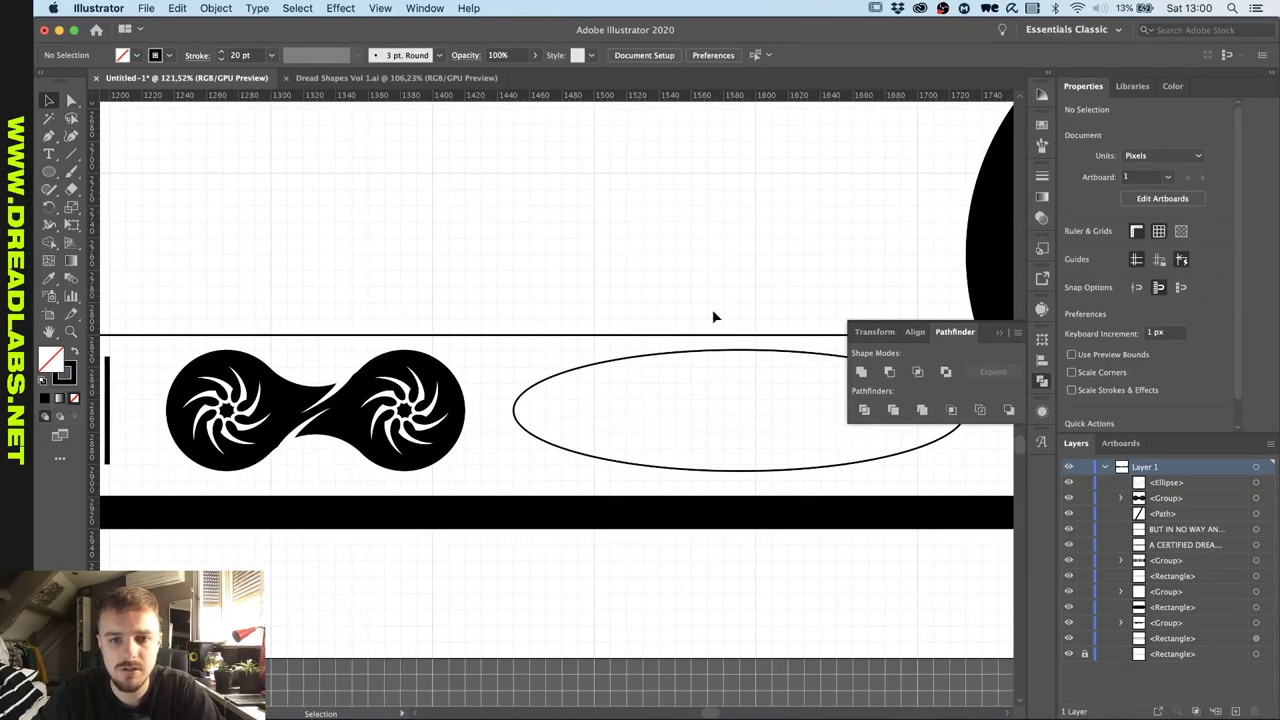
Center the ellipse vertically on the thin-outlined strip rectangle, with the rectangle as the key object.
click(636, 359)
click(661, 337)
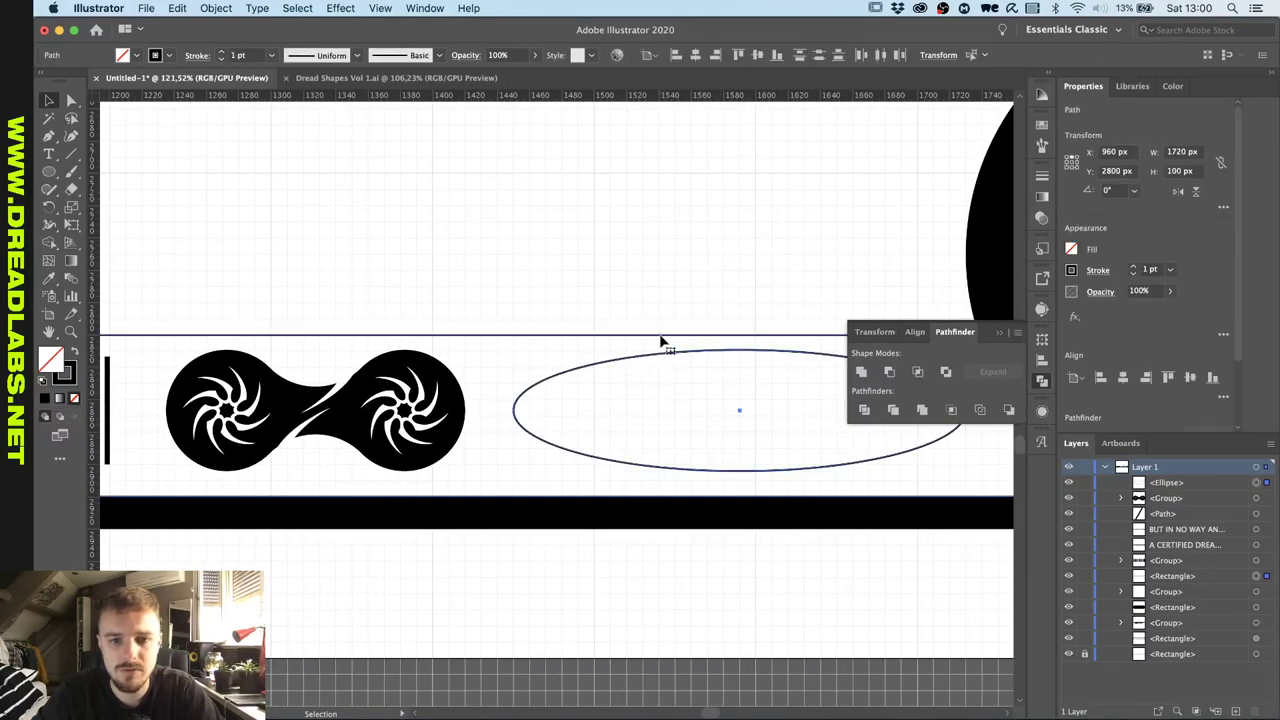
click(757, 55)
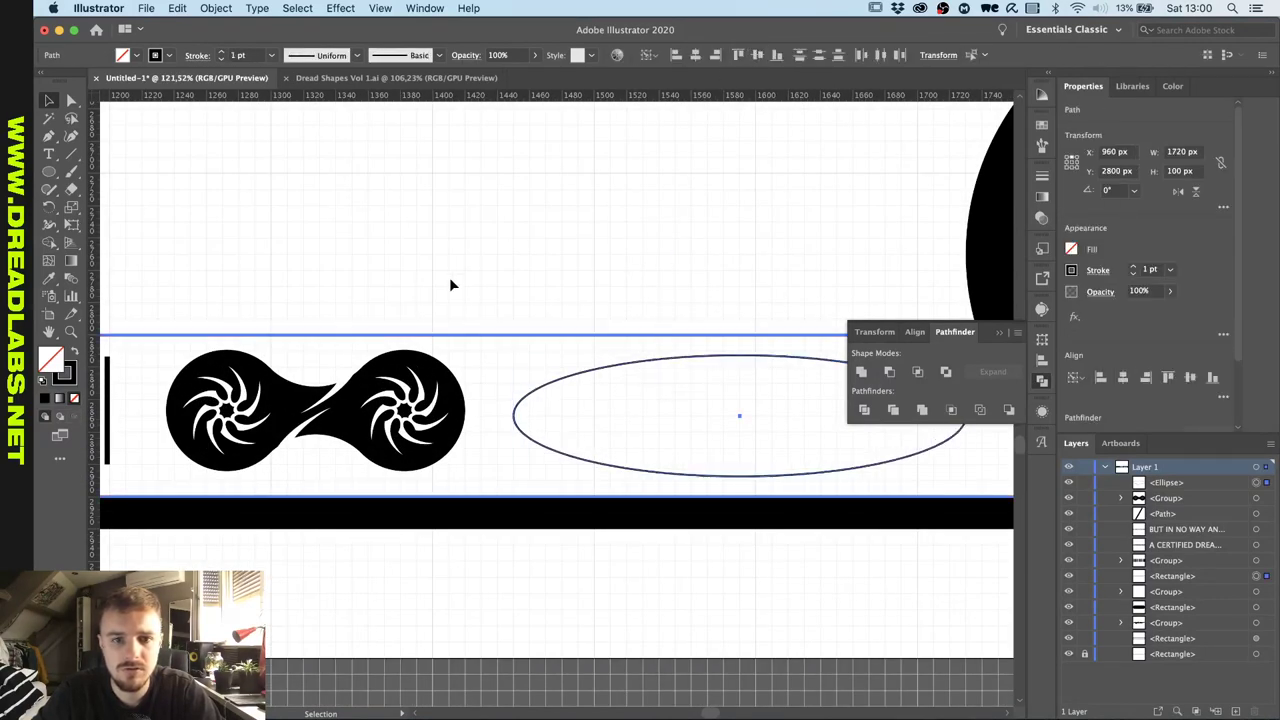
Center the metaball group vertically on the same strip rectangle, keeping the rectangle as the key object.
shift+click(404, 374)
click(423, 337)
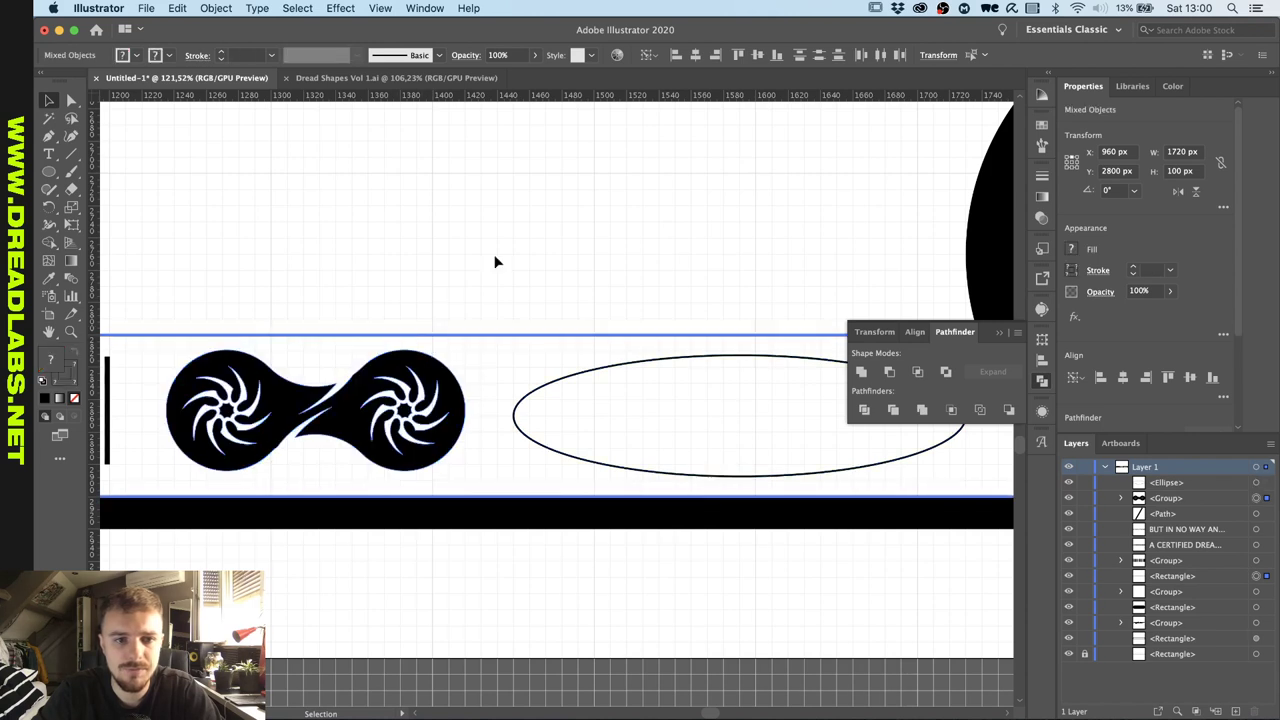
click(757, 55)
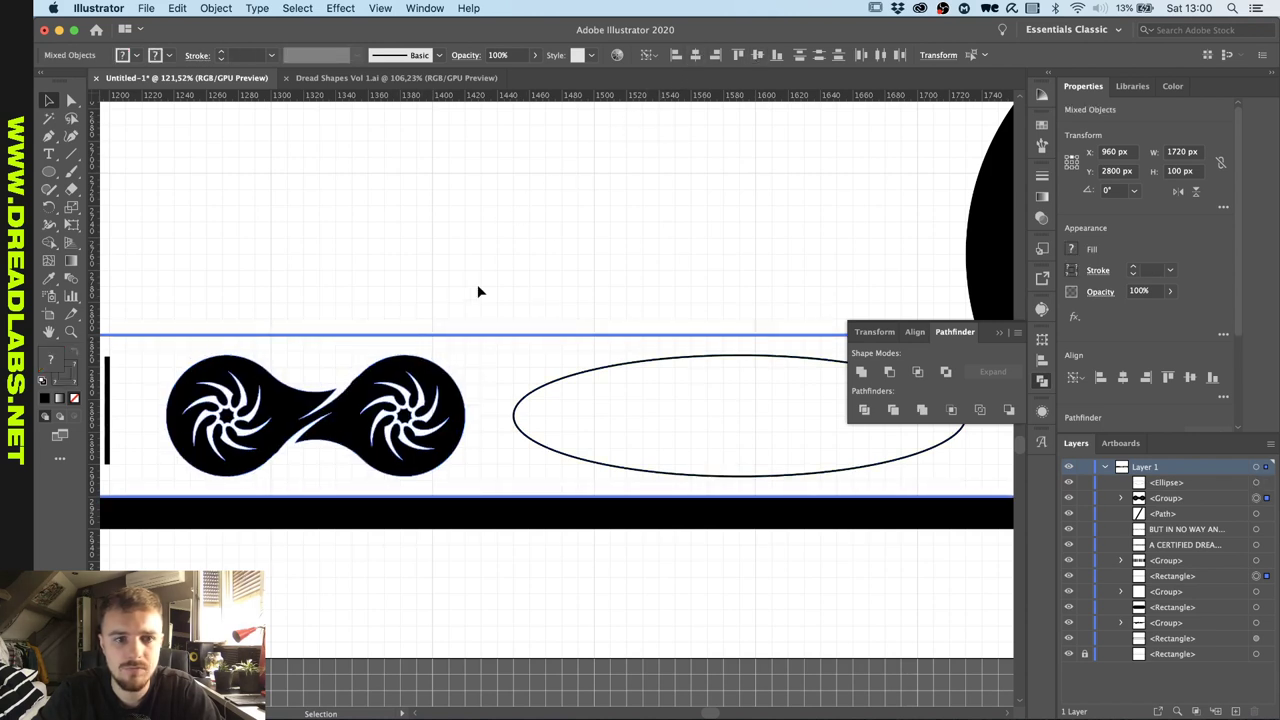
click(477, 287)
Center the barcode group vertically on the strip rectangle, using the rectangle as the key object.
scroll(477, 287, left, 10)
drag(559, 281, 460, 371)
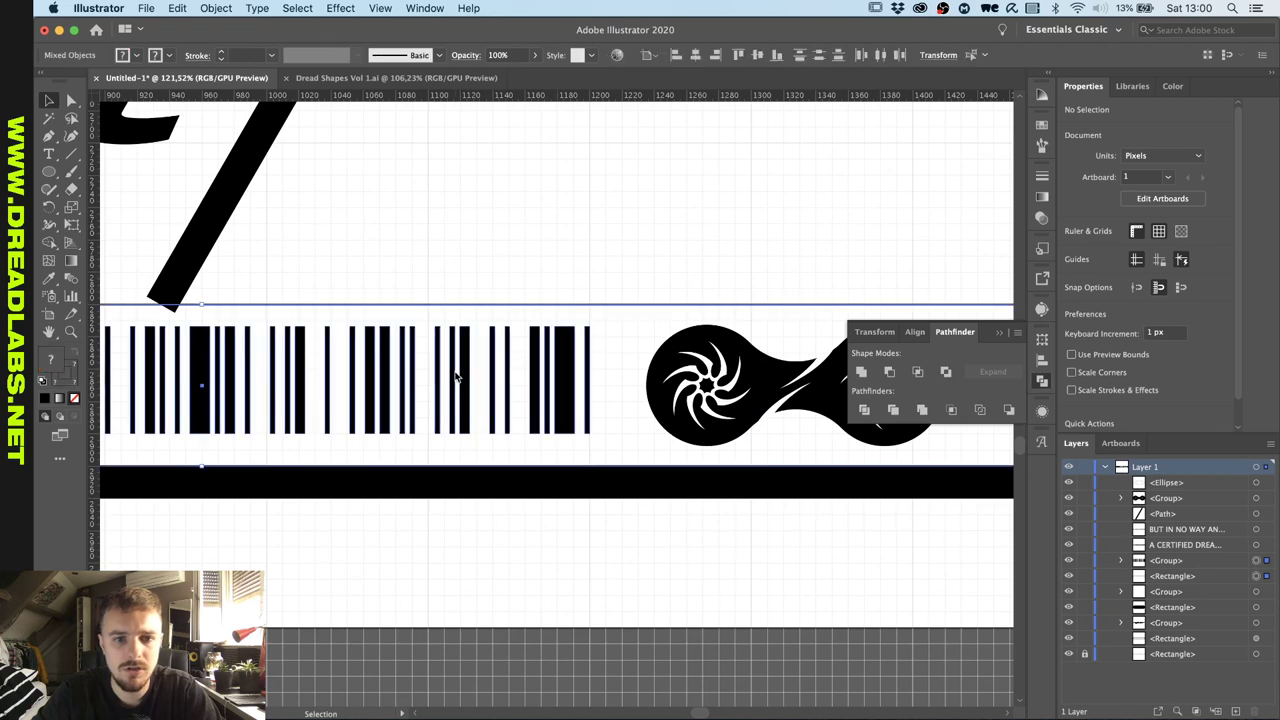
scroll(456, 372, left, 10)
click(524, 318)
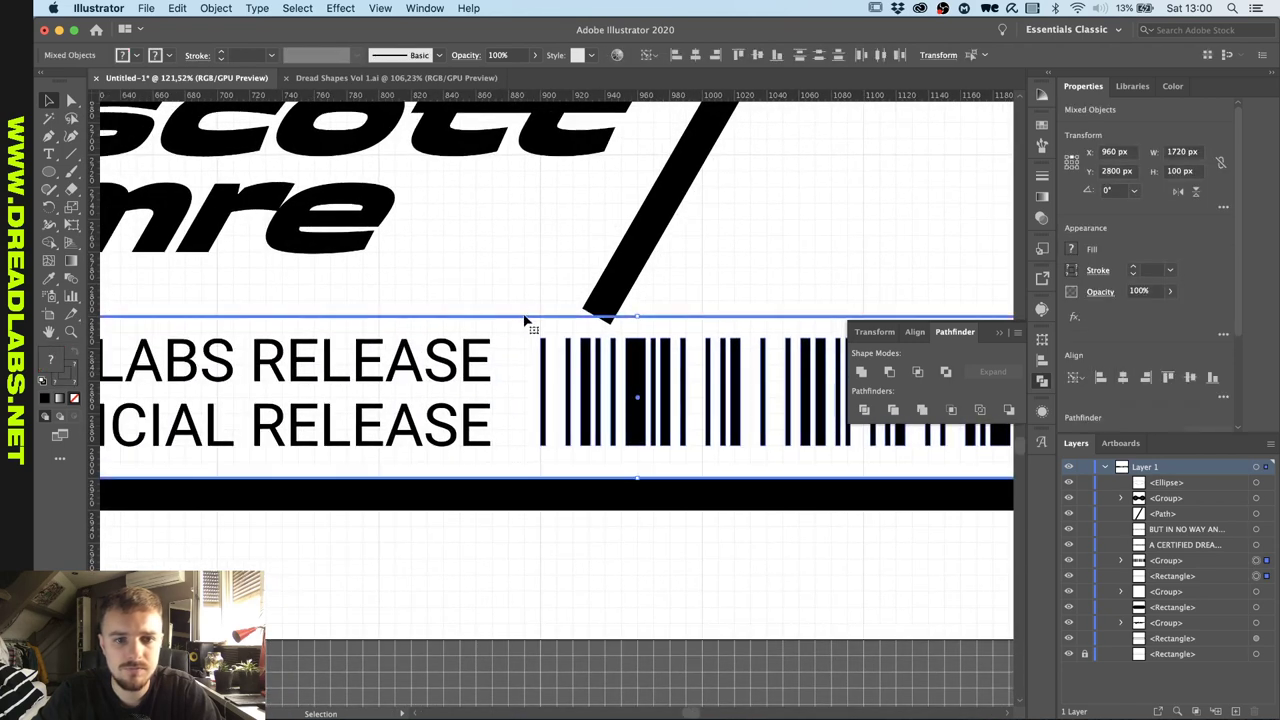
click(761, 56)
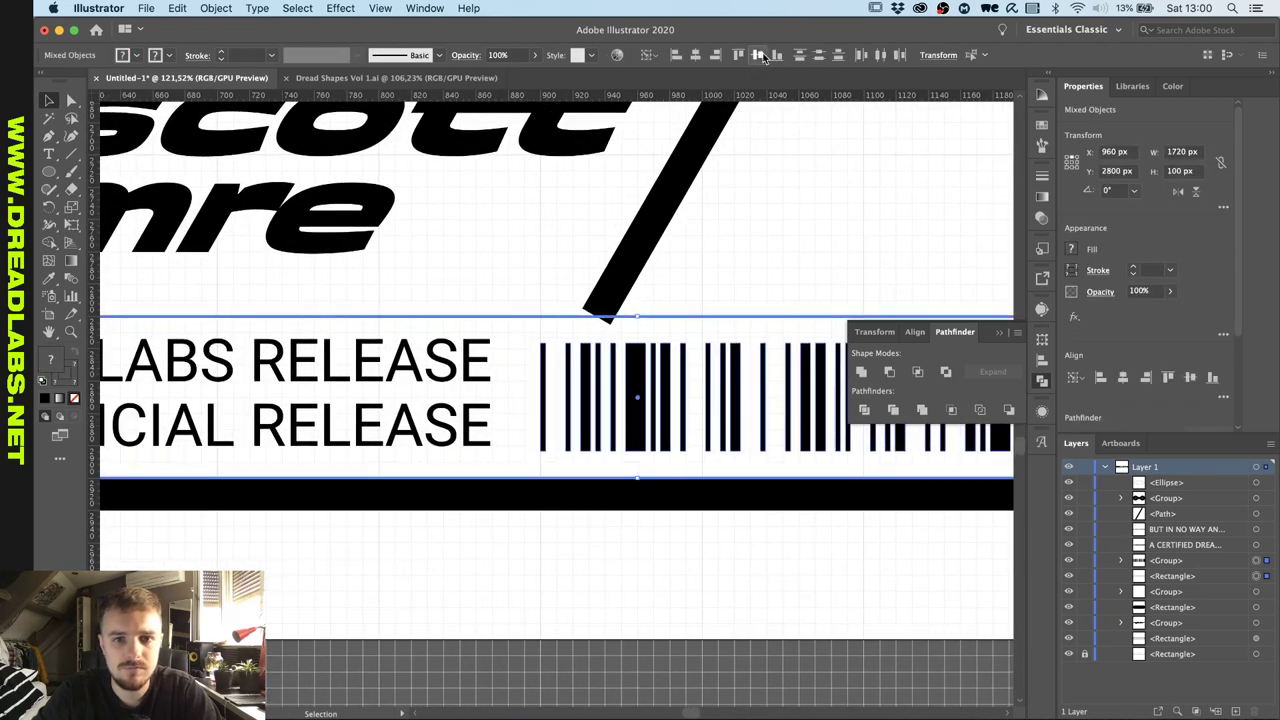
click(508, 287)
Convert the two lines of release text beside the barcode to outlines and center them vertically on the strip rectangle.
click(457, 440)
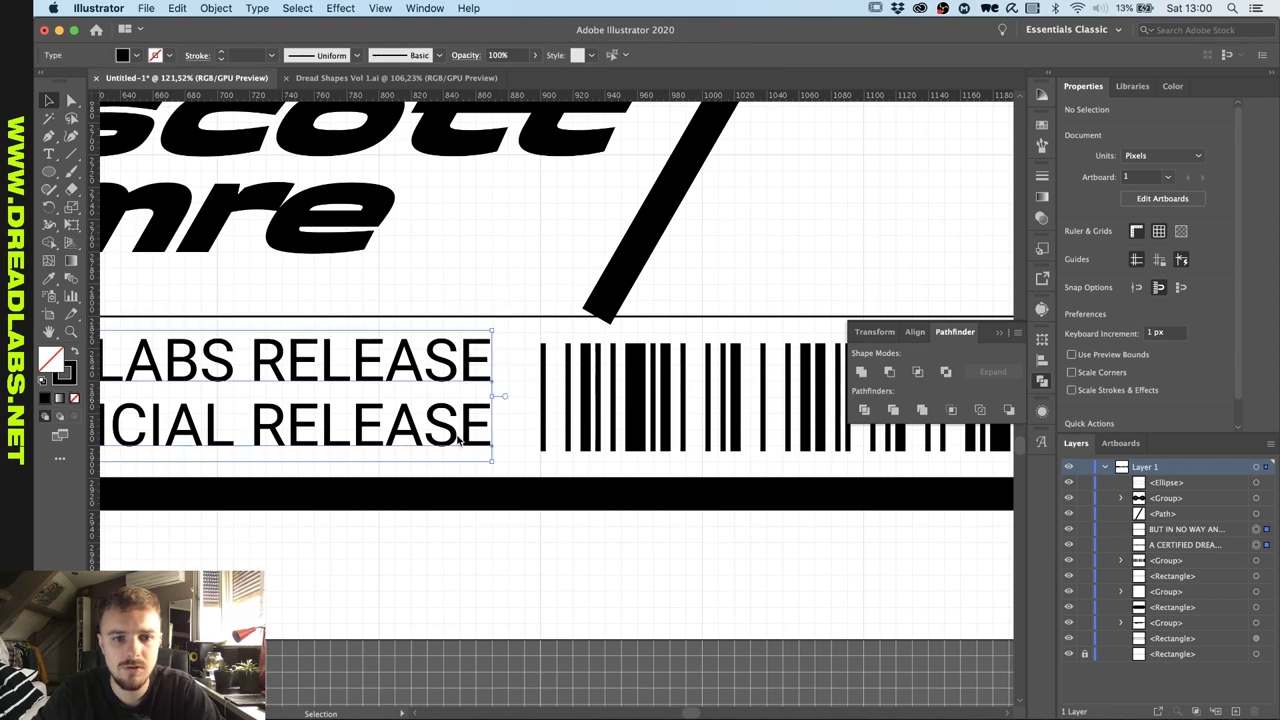
right_click(478, 427)
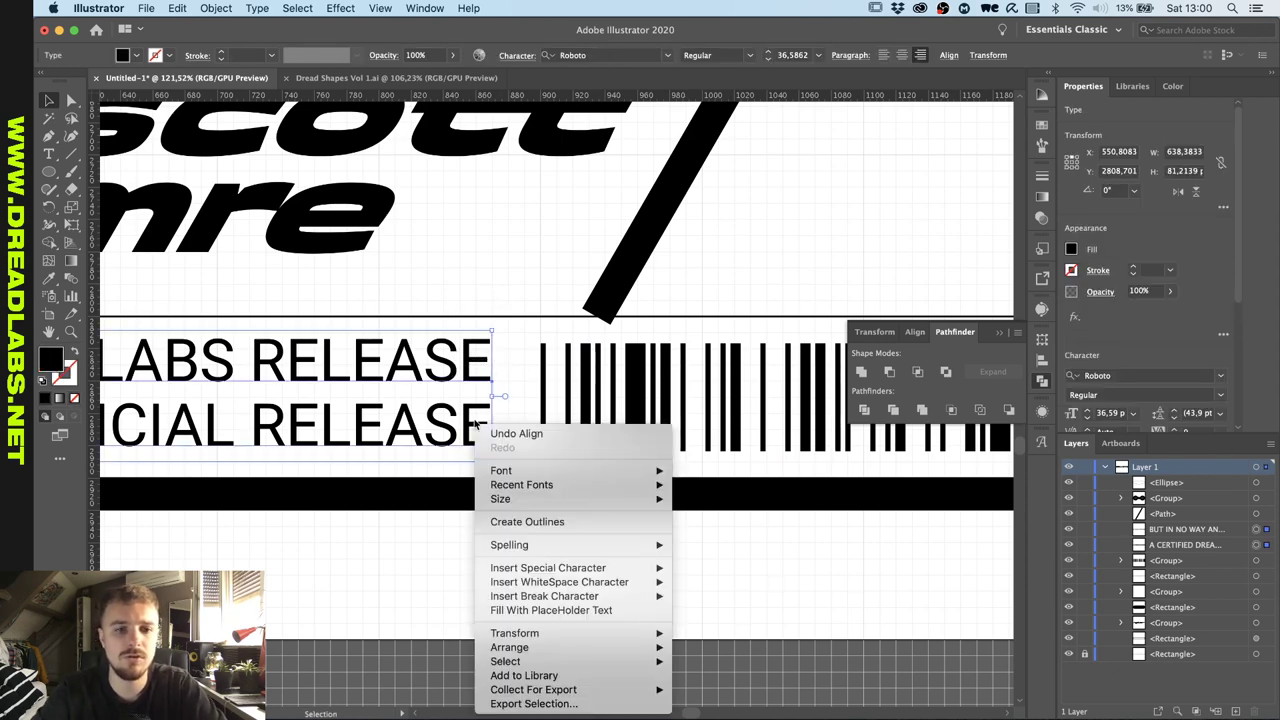
click(536, 522)
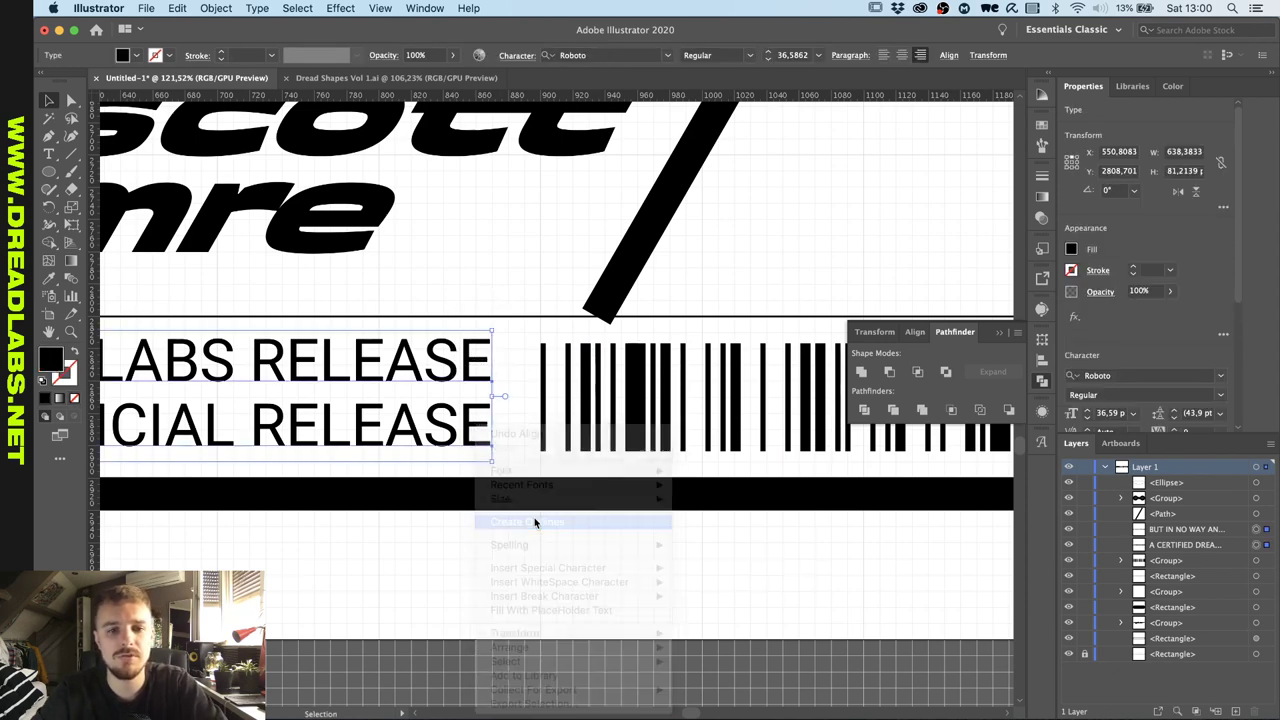
shift+click(511, 318)
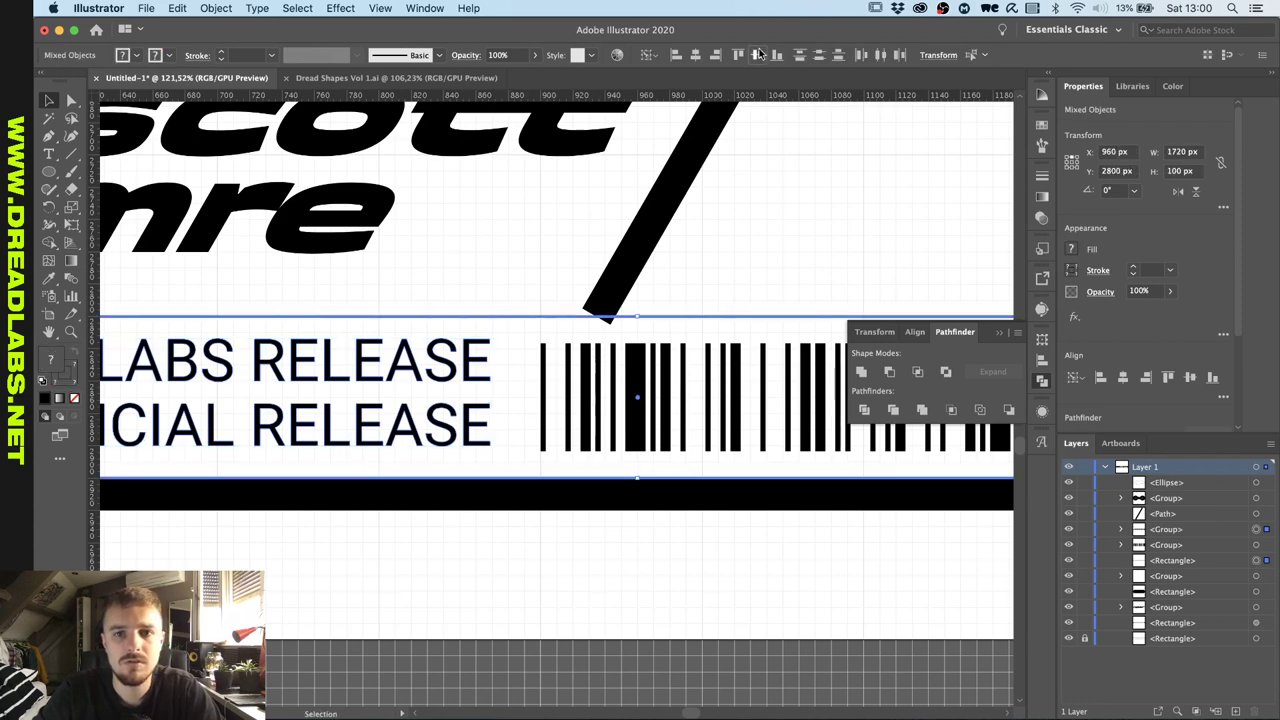
click(785, 255)
Set the stroke weight of the ellipse beside the metaball to 3 pt and check it against the strip.
scroll(785, 255, down, 3)
scroll(785, 253, right, 6)
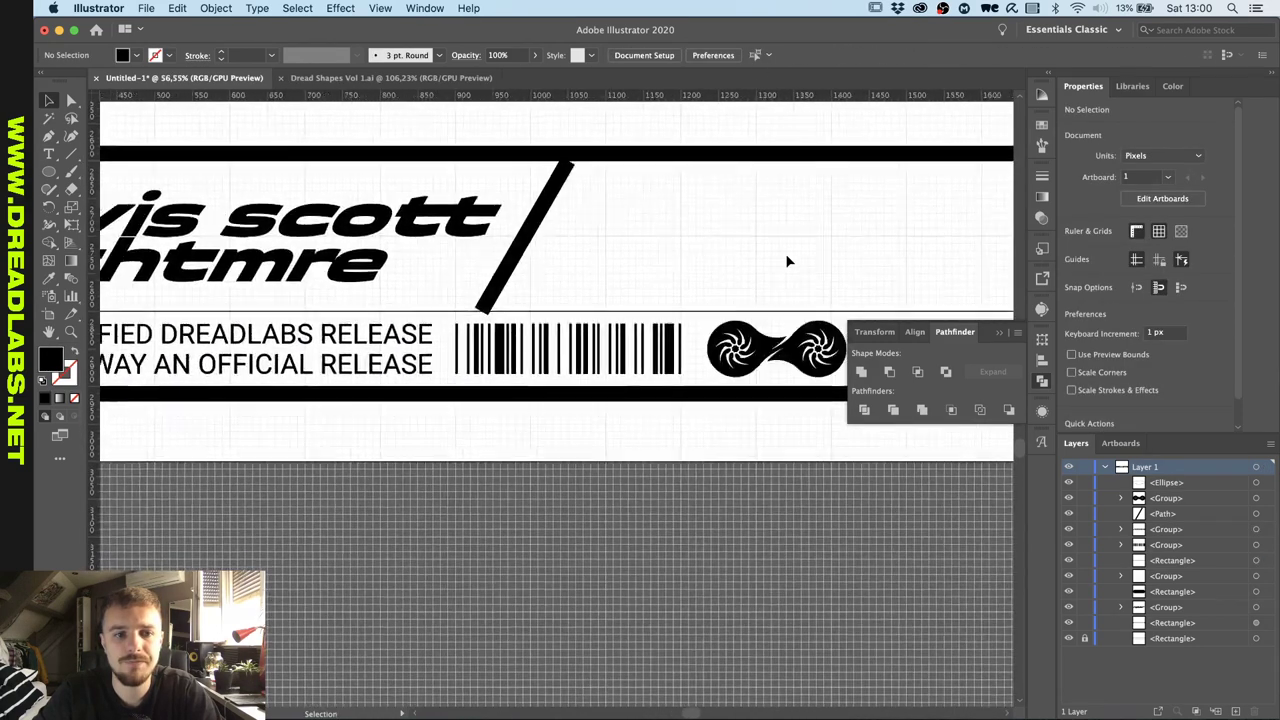
scroll(785, 253, up, 4)
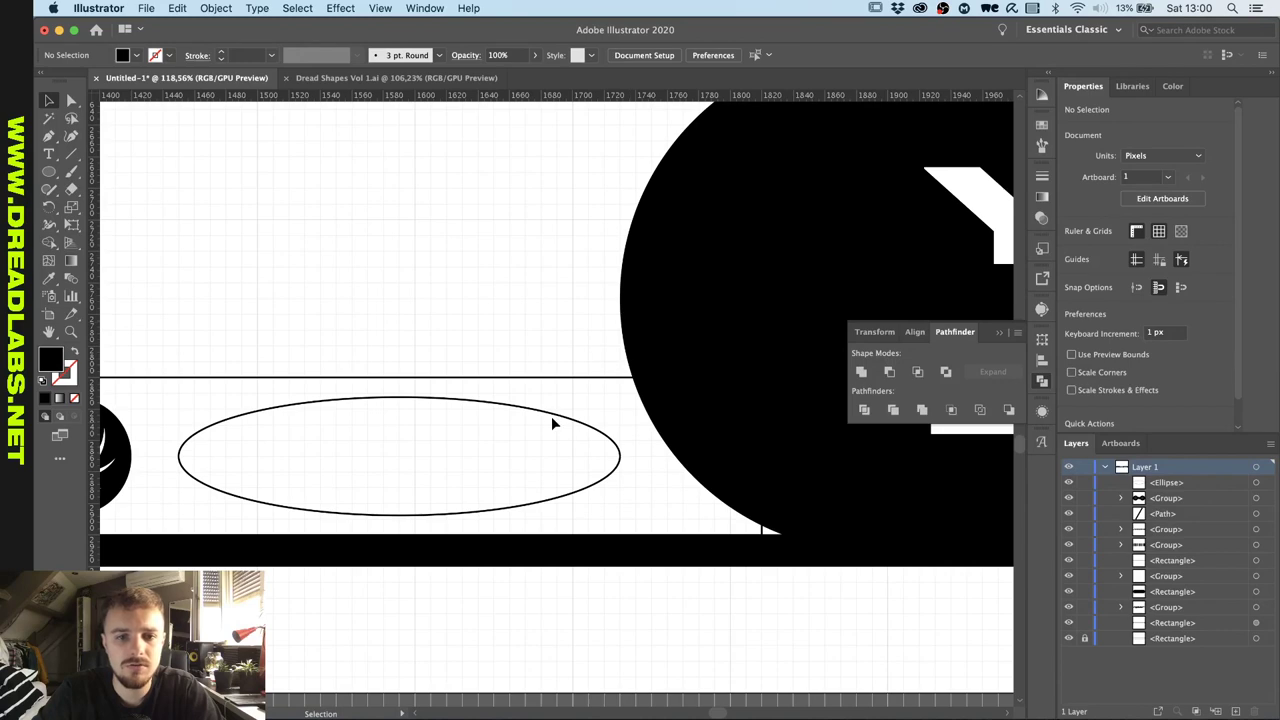
click(459, 494)
scroll(459, 494, up, 2)
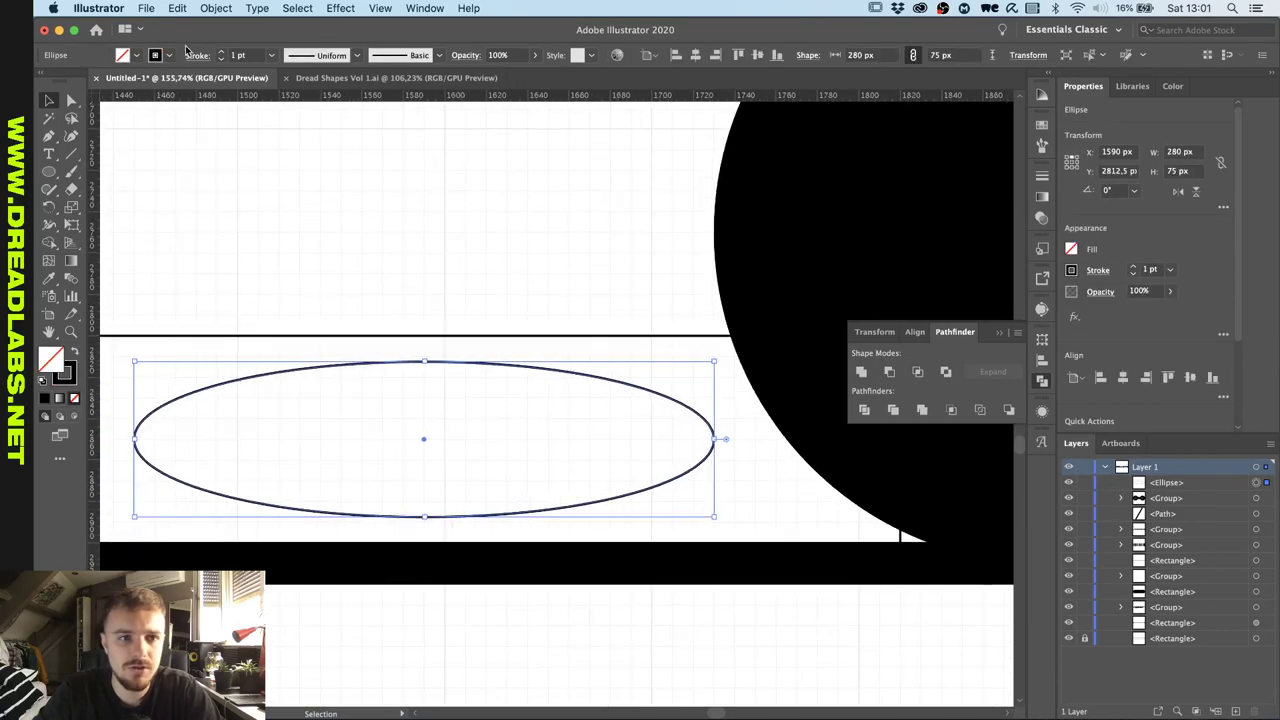
click(222, 52)
click(289, 237)
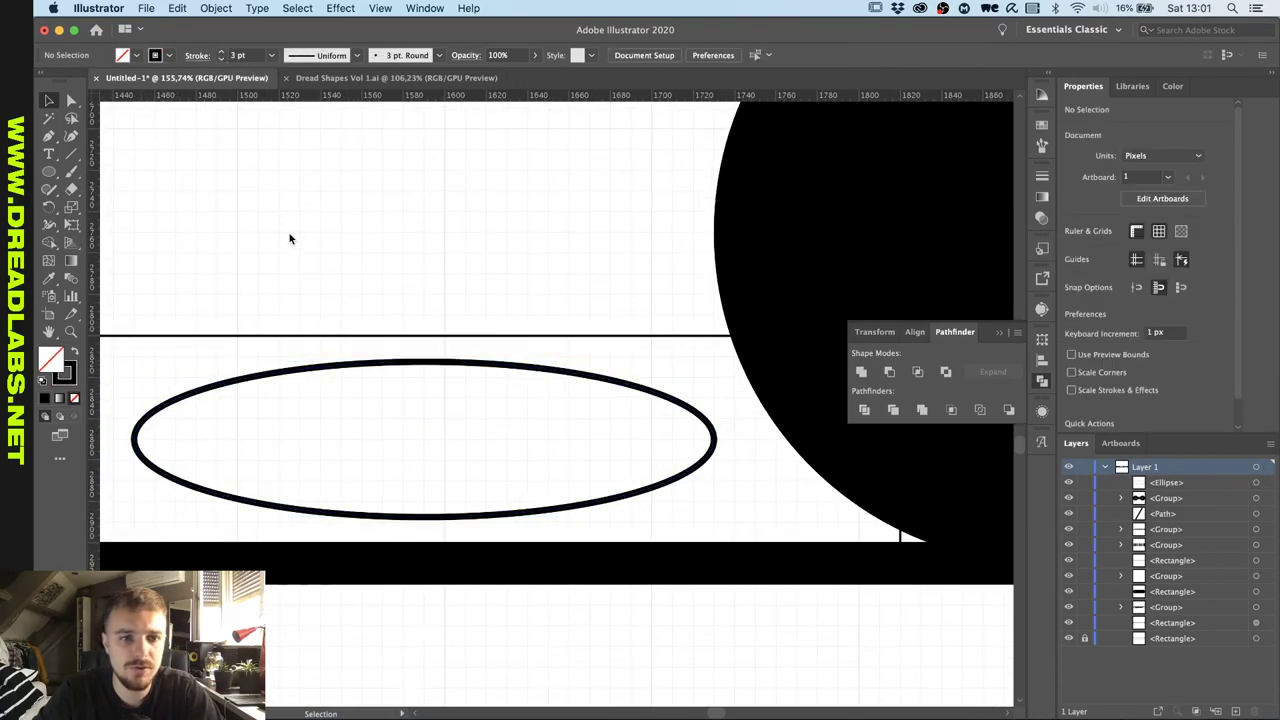
scroll(289, 237, down, 3)
scroll(289, 237, left, 4)
scroll(289, 237, up, 1)
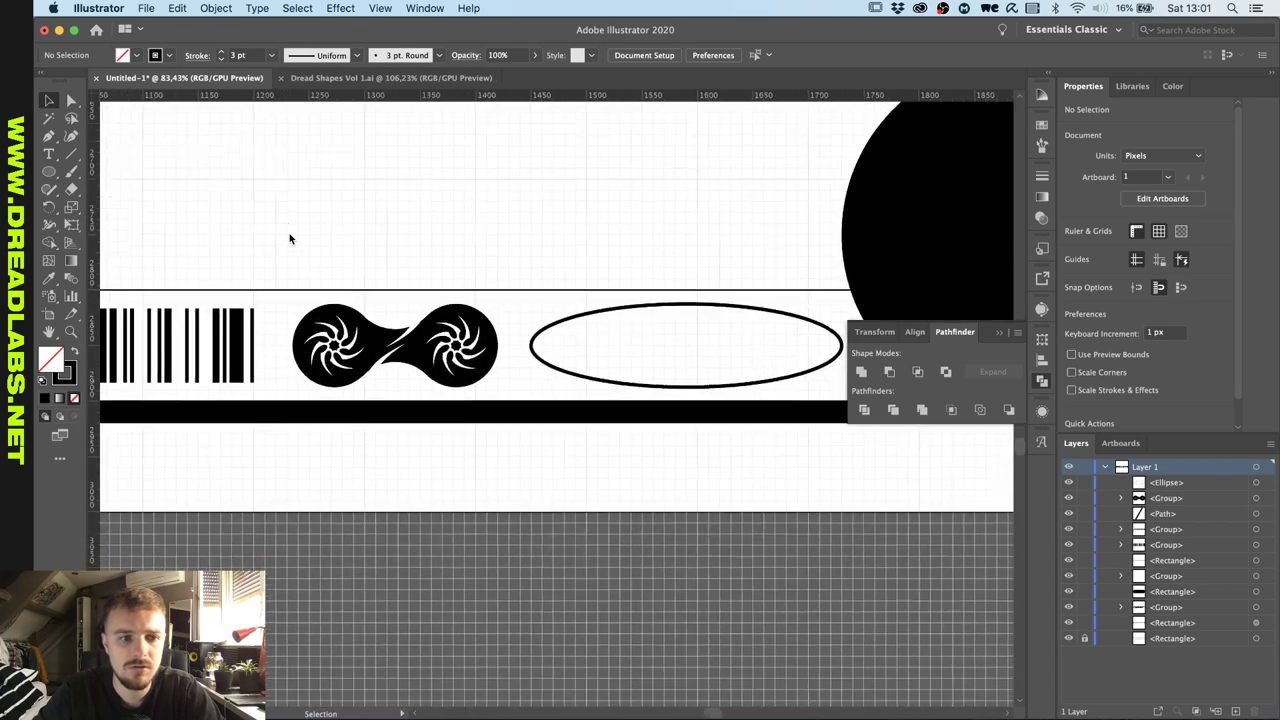
Duplicate the outlined ellipse beside the metaball in place, pasting the copy in front.
scroll(713, 356, up, 2)
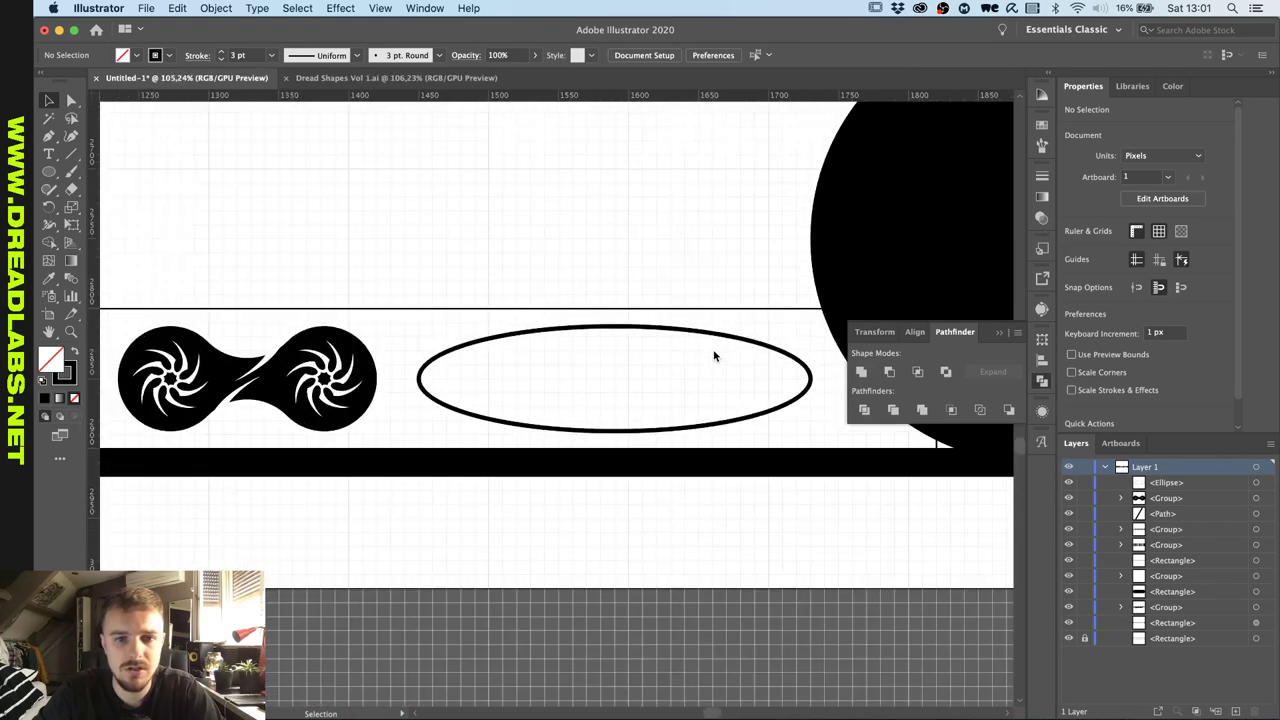
click(744, 340)
scroll(691, 375, up, 3)
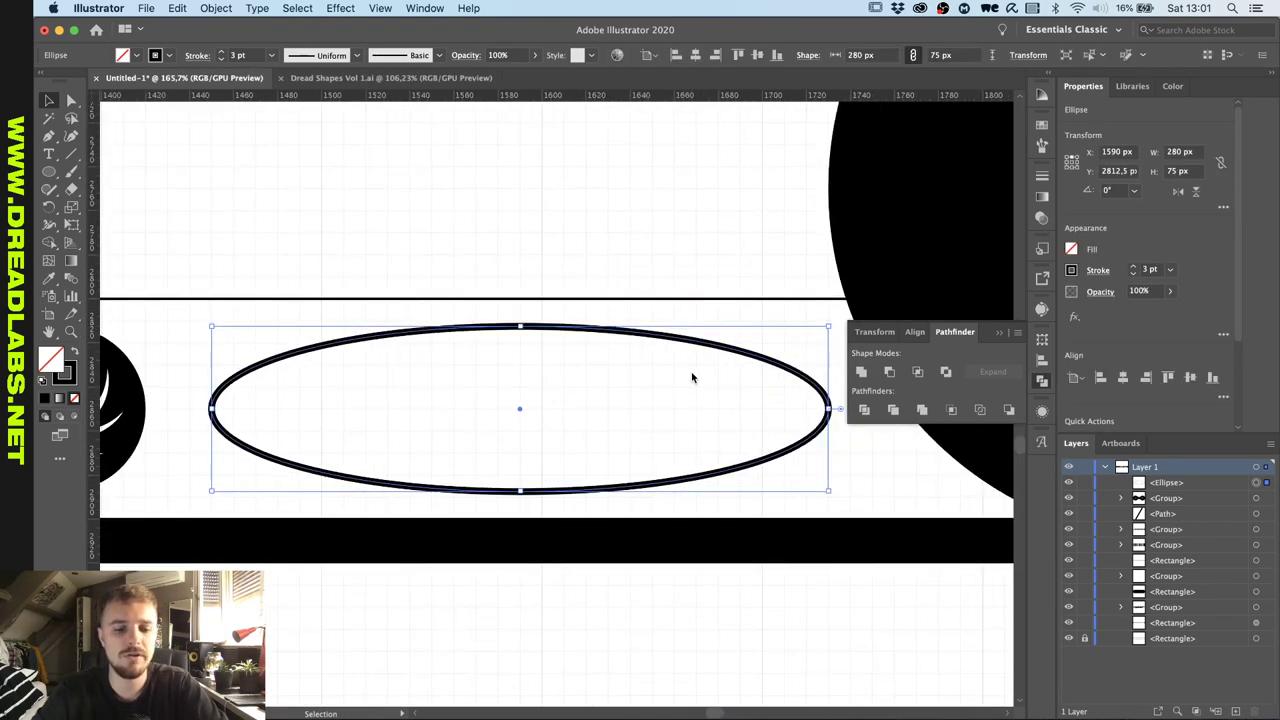
key(super+c)
key(a)
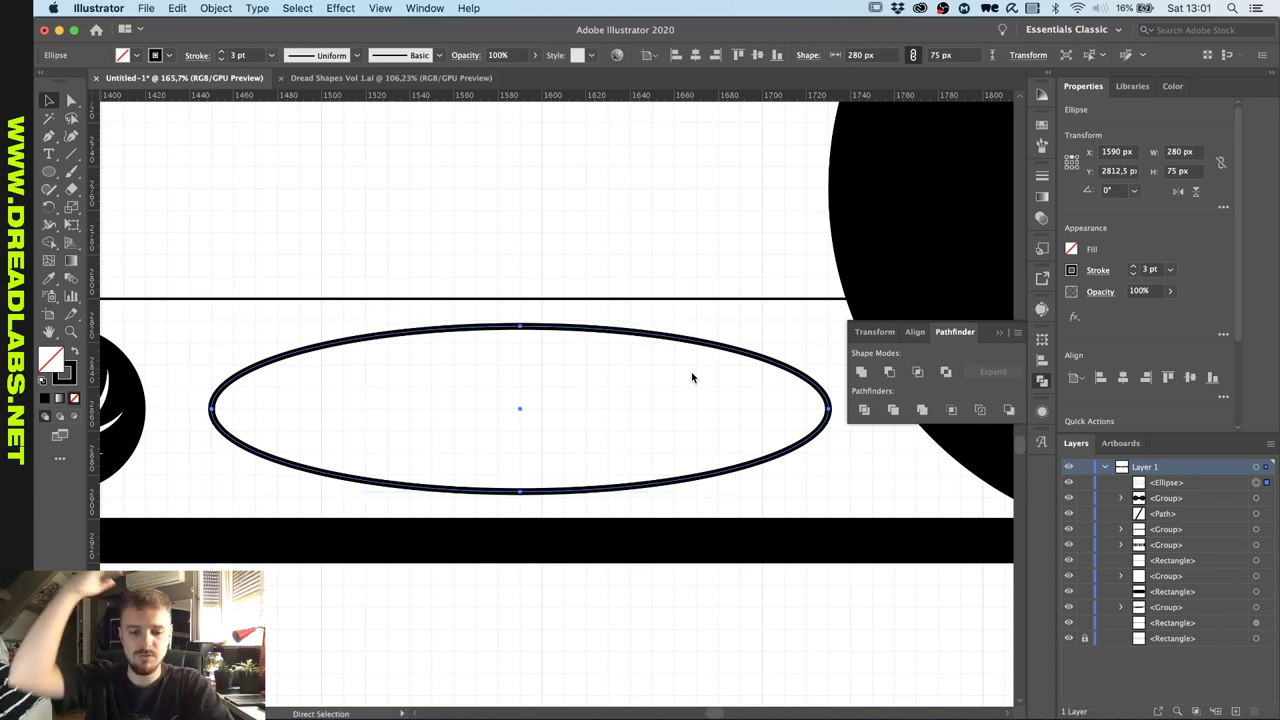
key(super+f)
key(v)
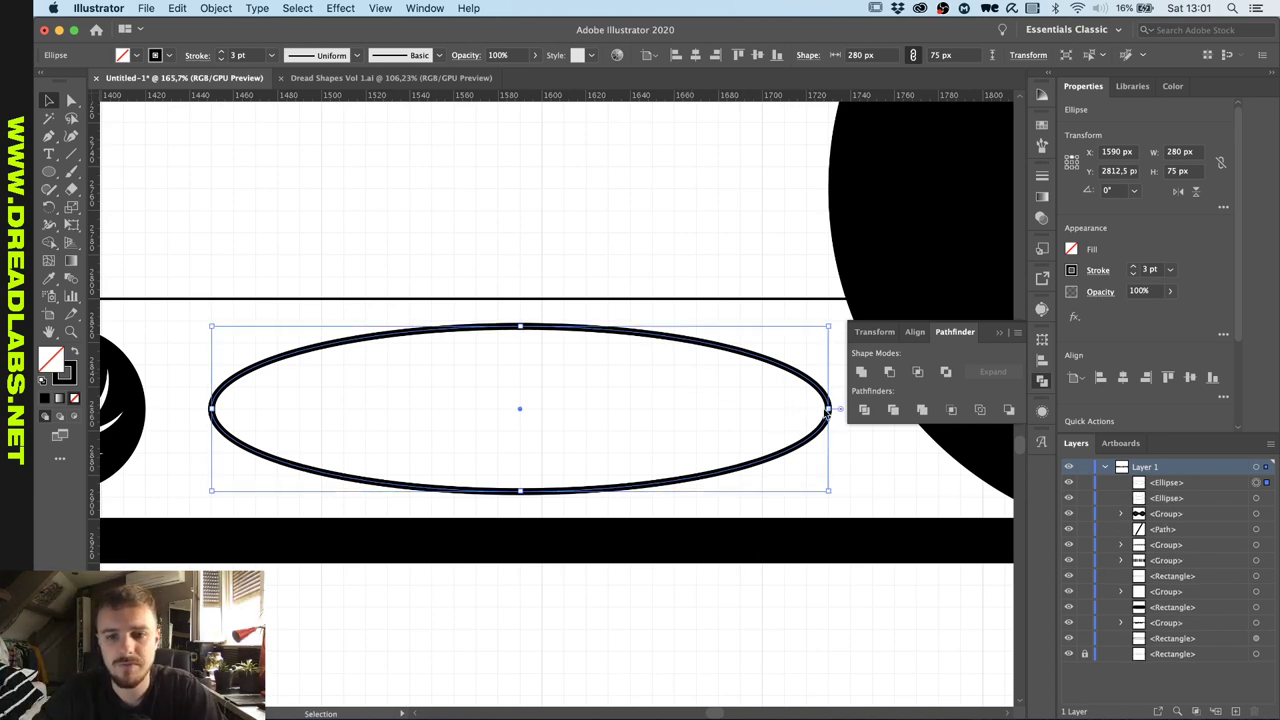
drag(826, 410, 697, 420)
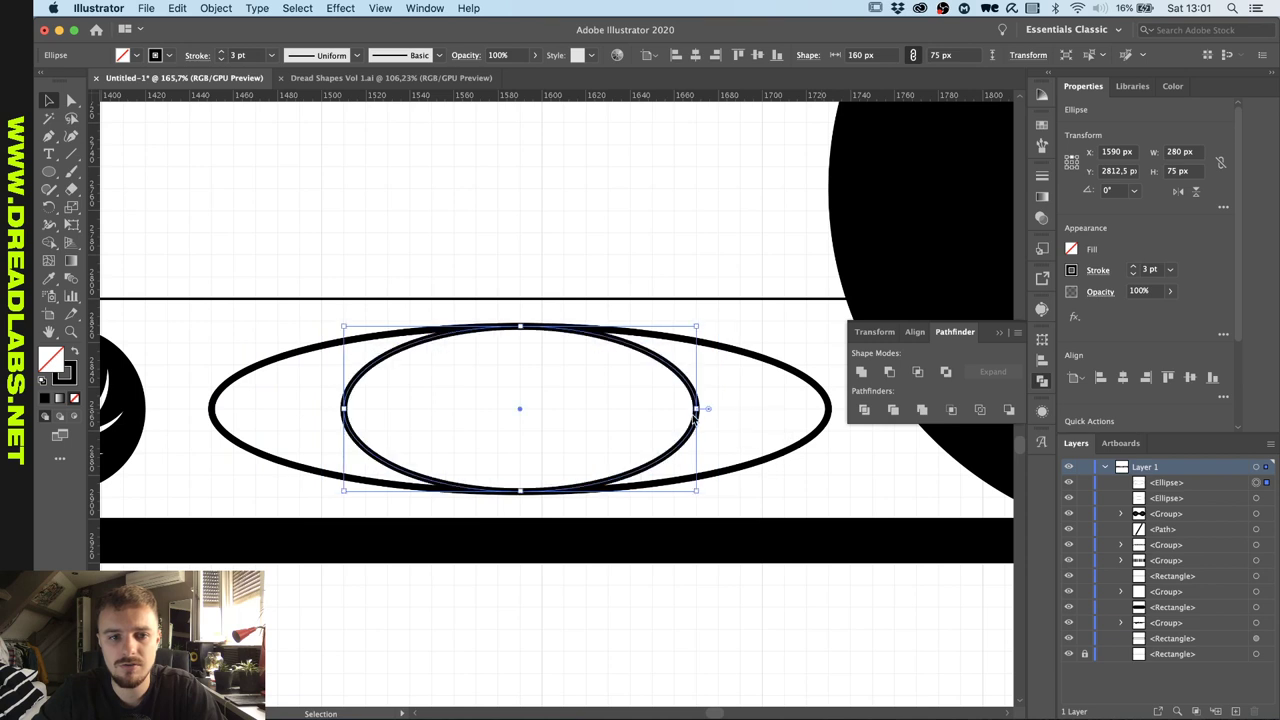
key(super+z)
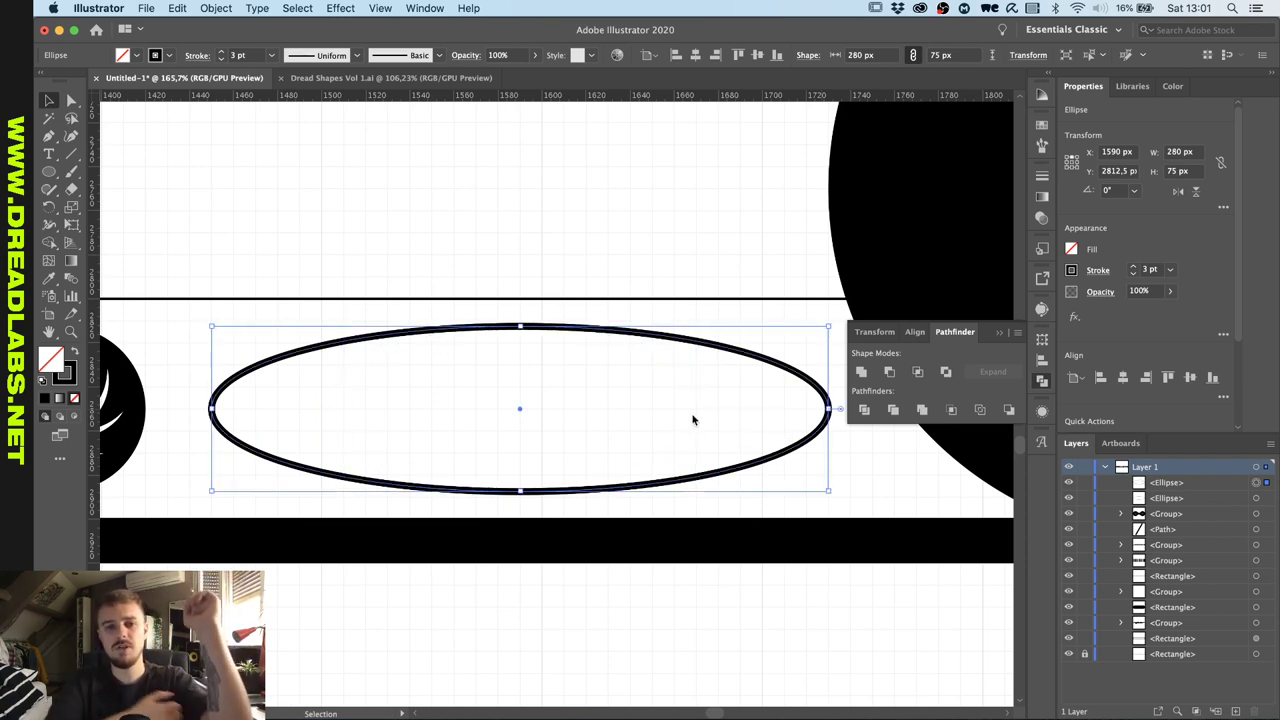
scroll(660, 332, down, 3)
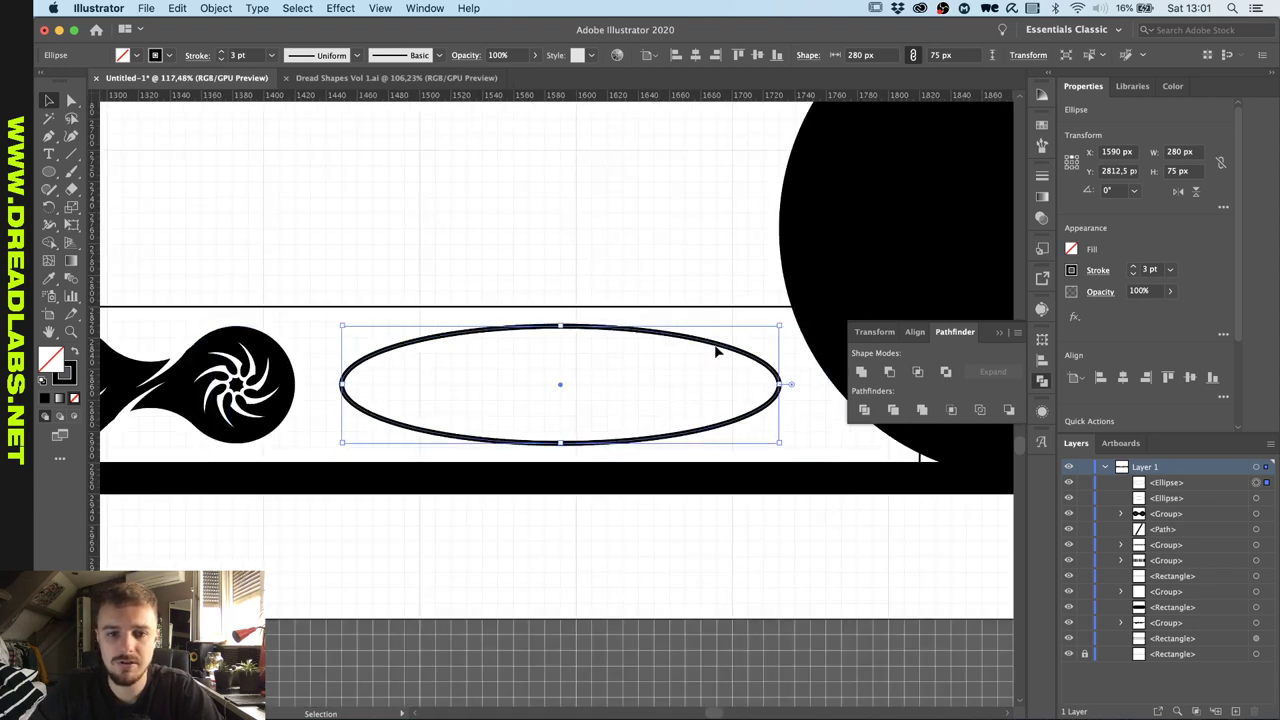
key(a)
drag(718, 348, 454, 354)
key(ctrl+z)
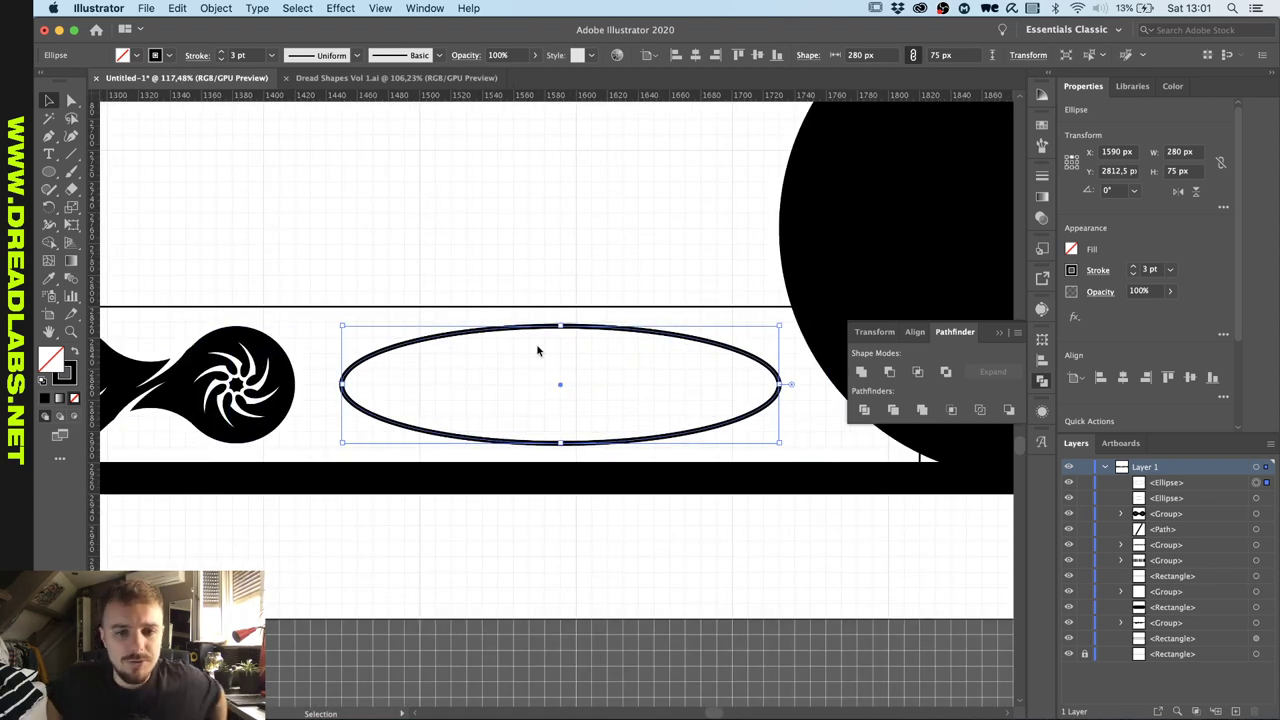
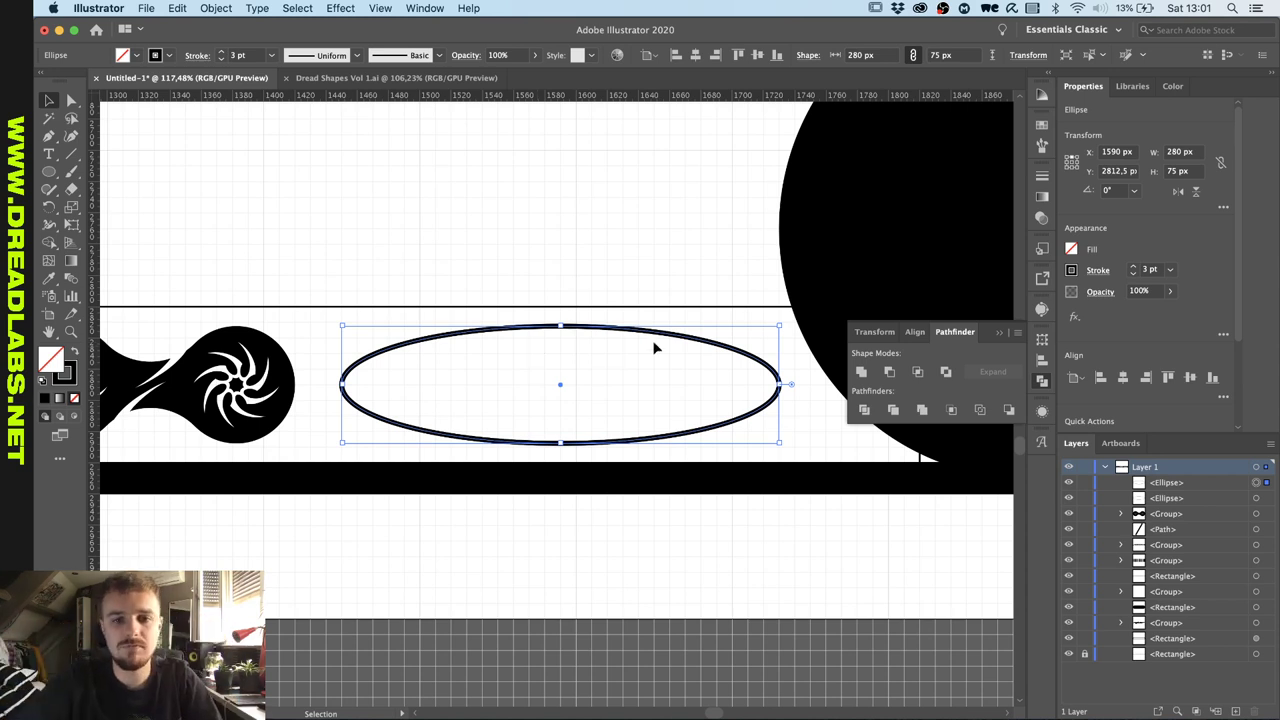
Copy the ellipse 190 px to the left and repeat the transformation once to add another copy at the same spacing.
scroll(673, 342, down, 2)
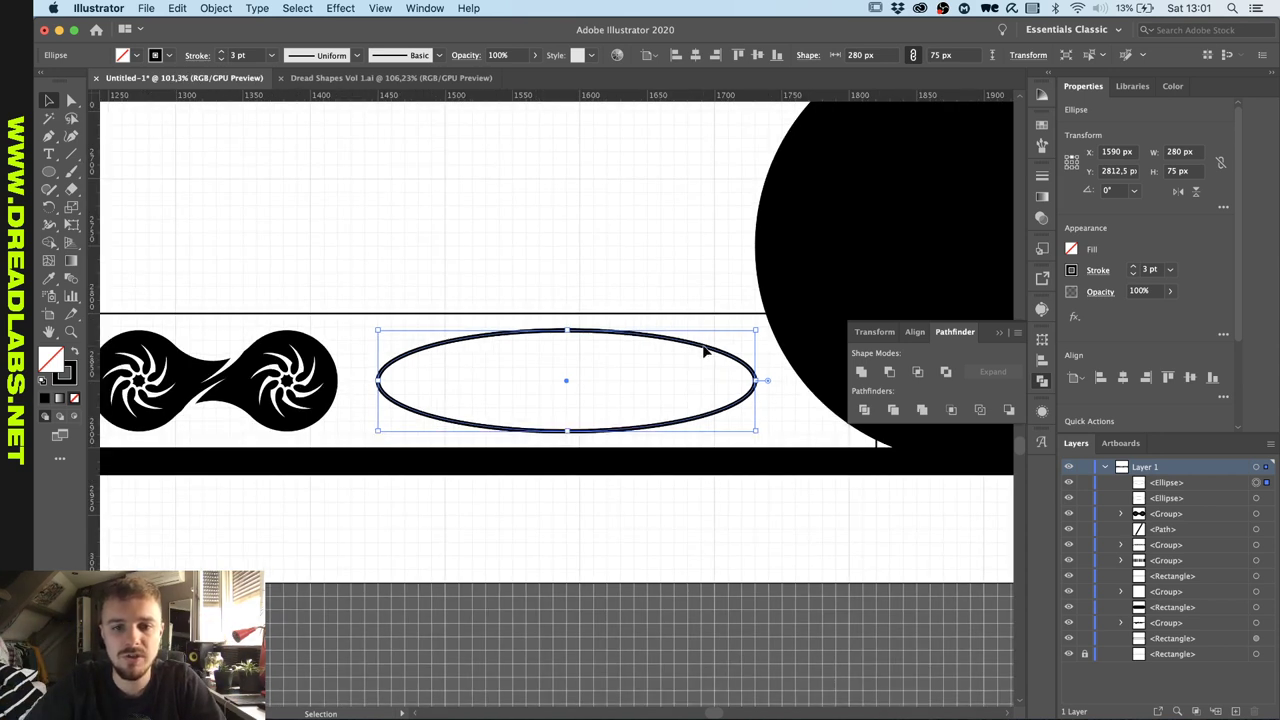
drag(704, 349, 449, 362)
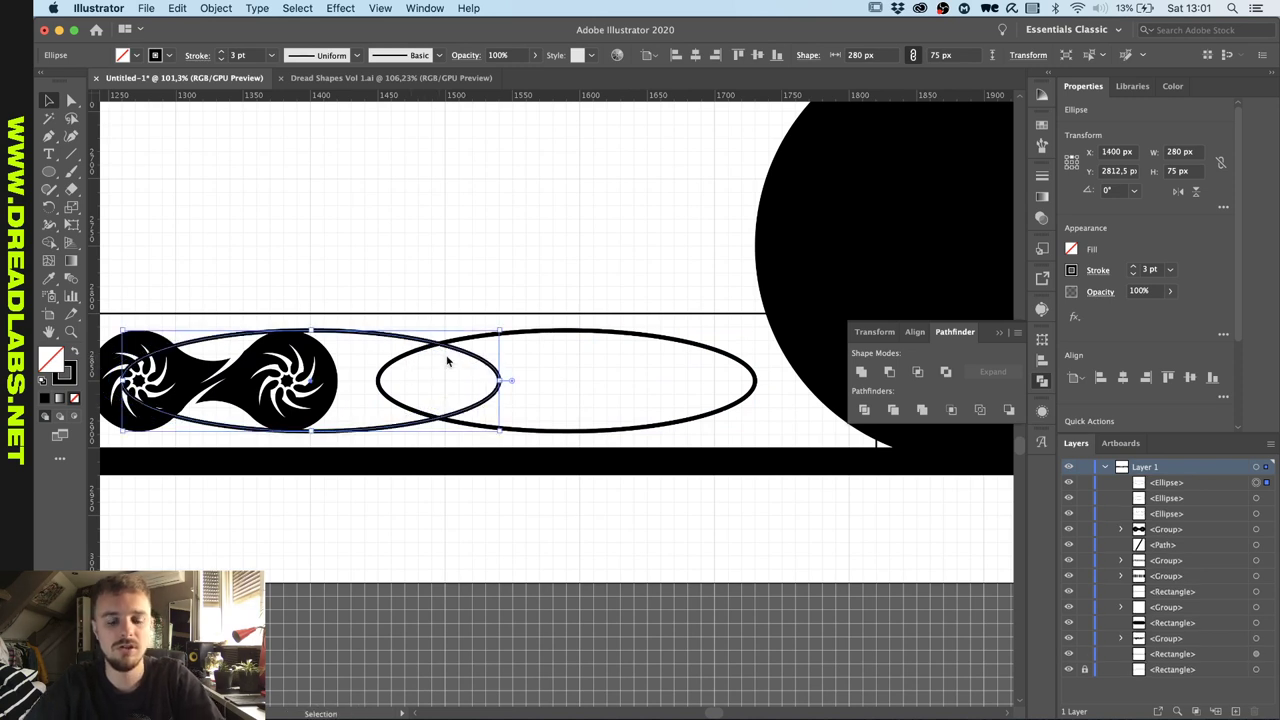
scroll(447, 362, left, 2)
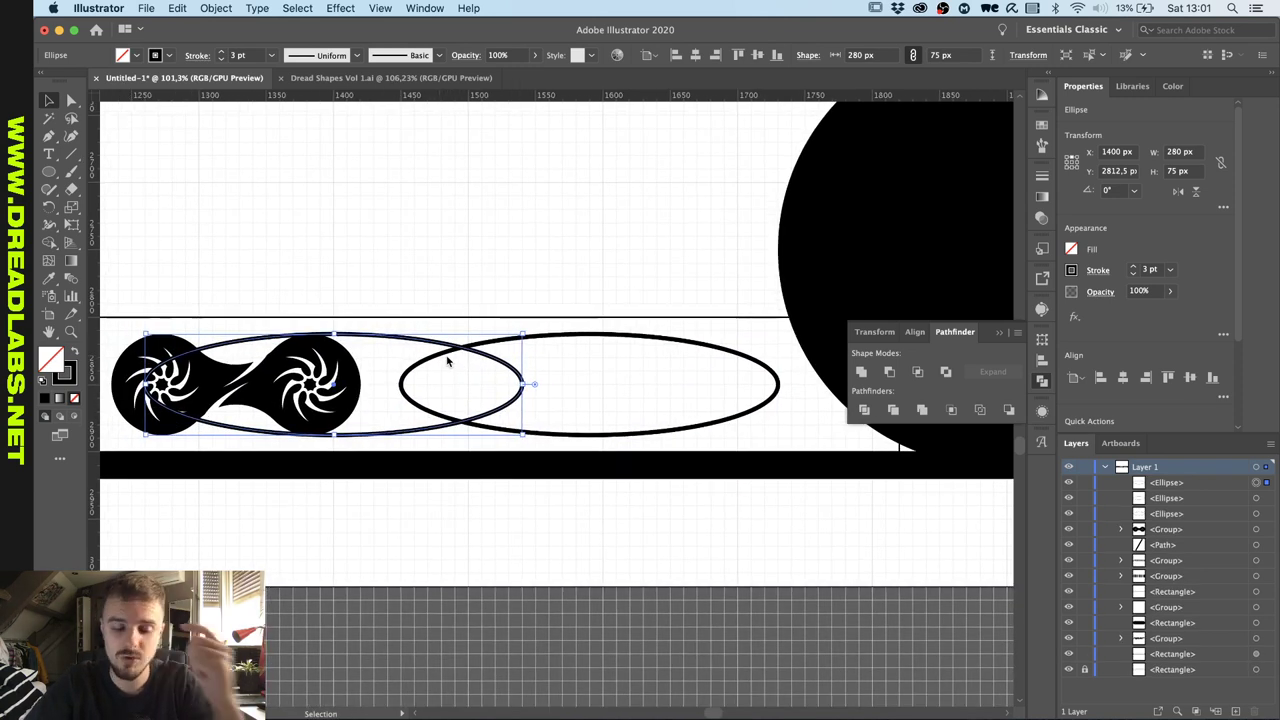
key(a)
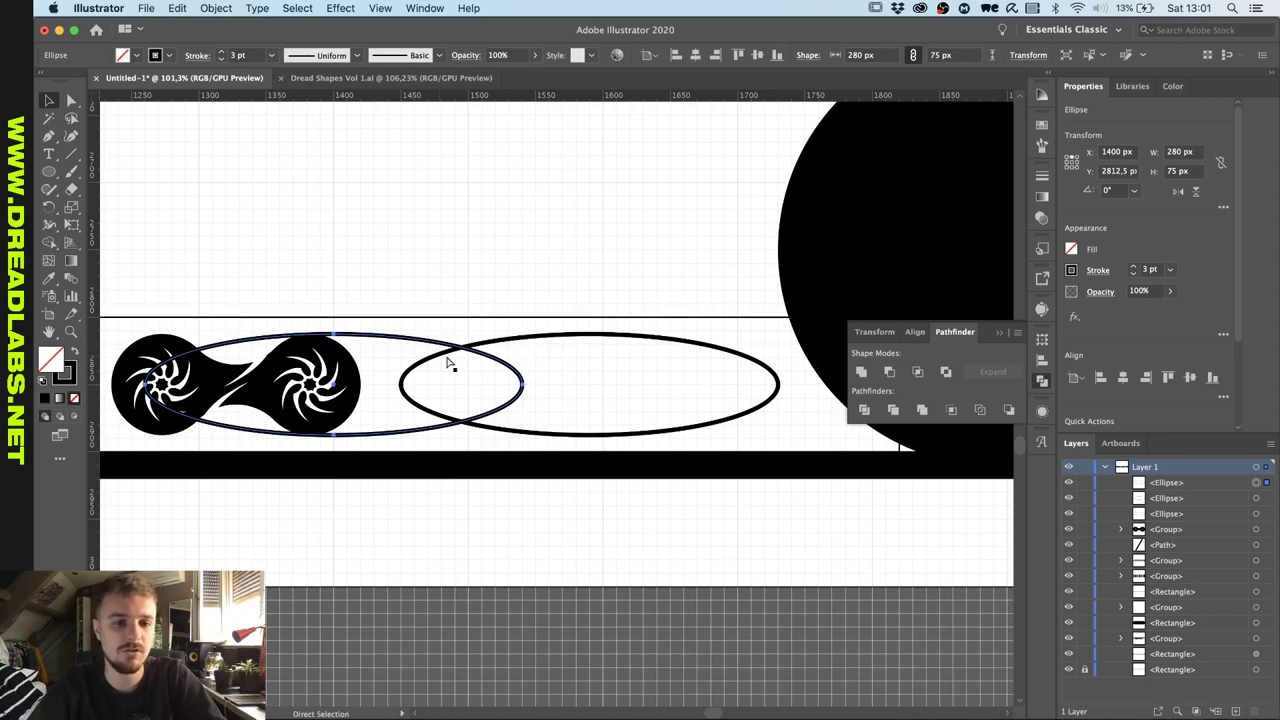
key(super+d)
scroll(462, 352, down, 2)
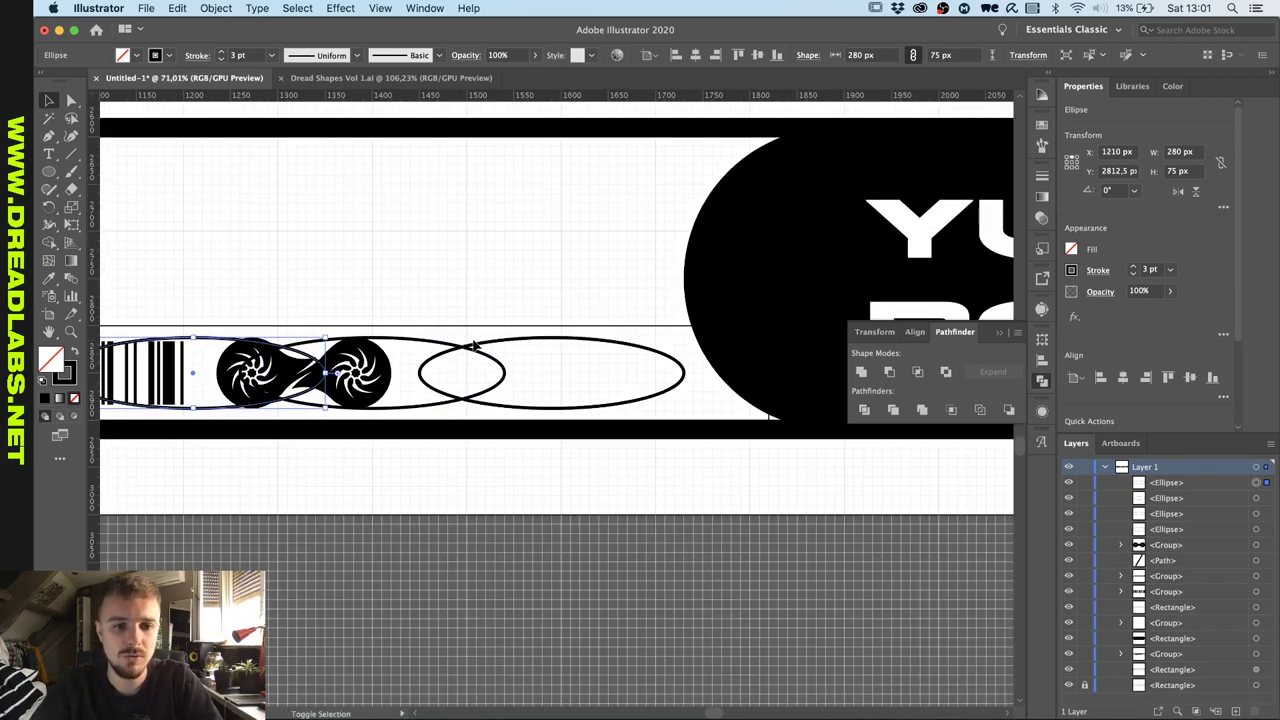
Select all the ellipses and shift them 190 px to the right so the chain is centered at X 1590 px.
shift+click(446, 346)
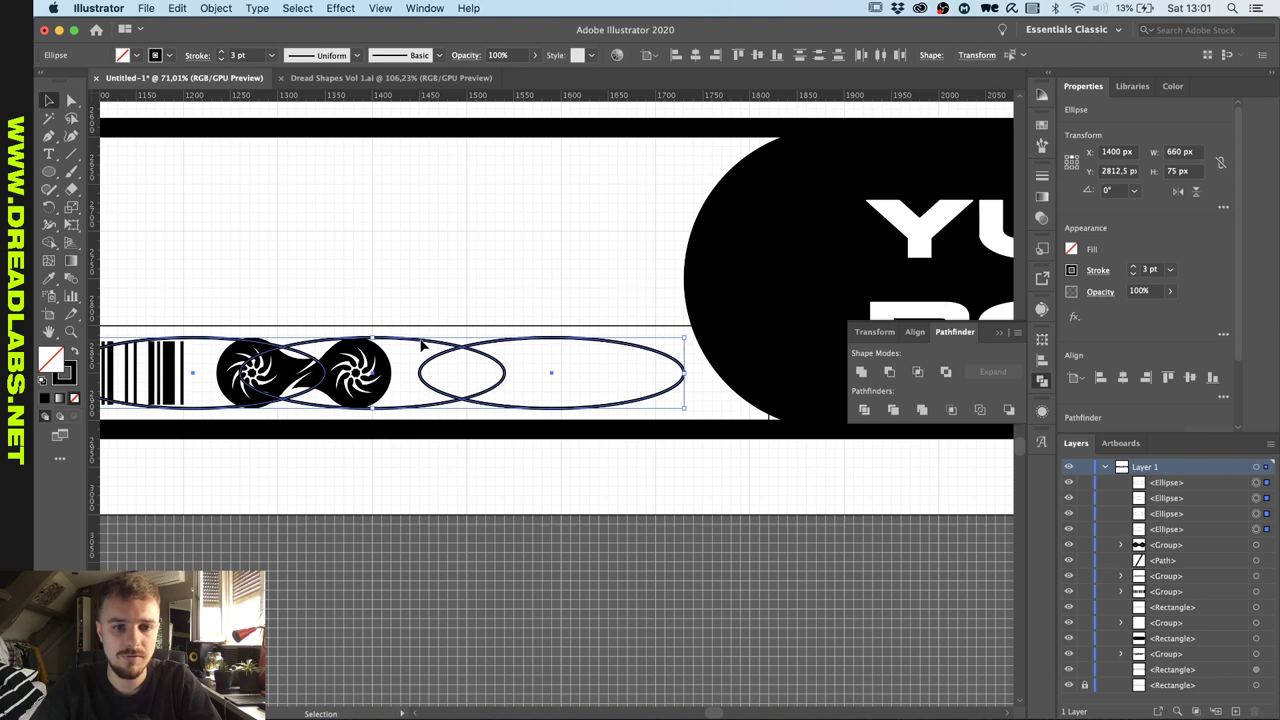
drag(416, 345, 590, 345)
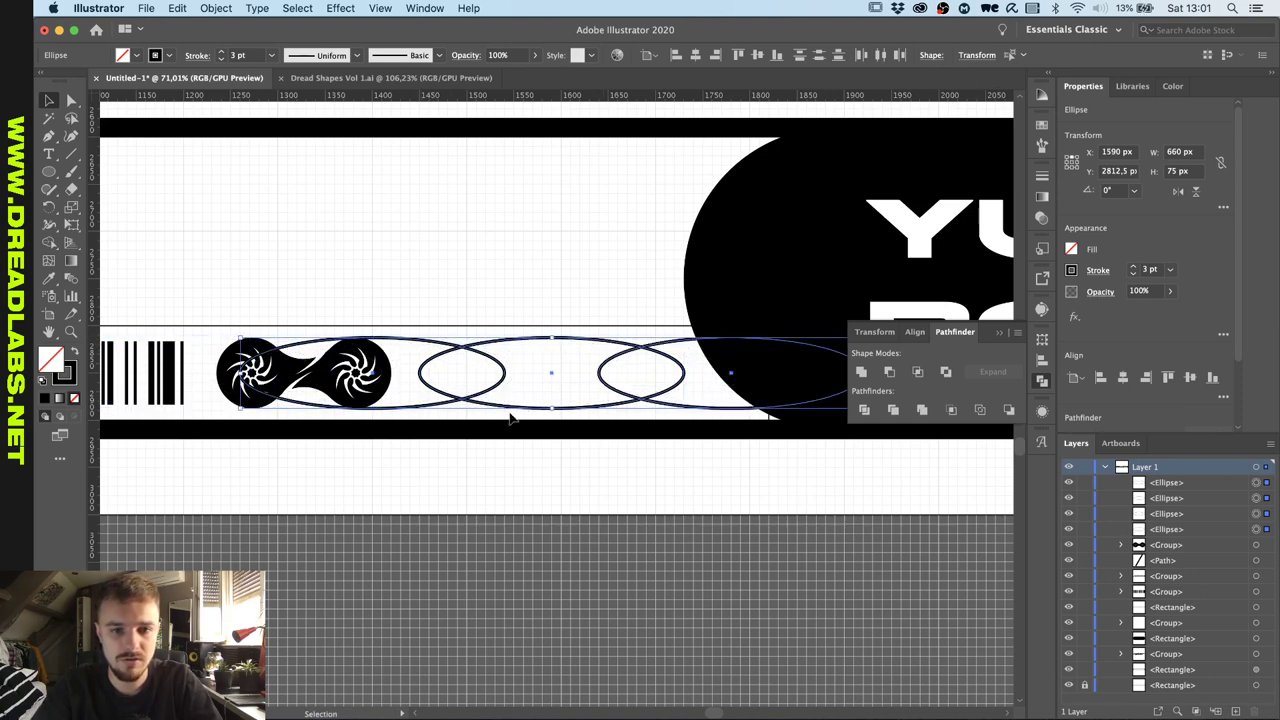
scroll(530, 398, up, 2)
click(628, 348)
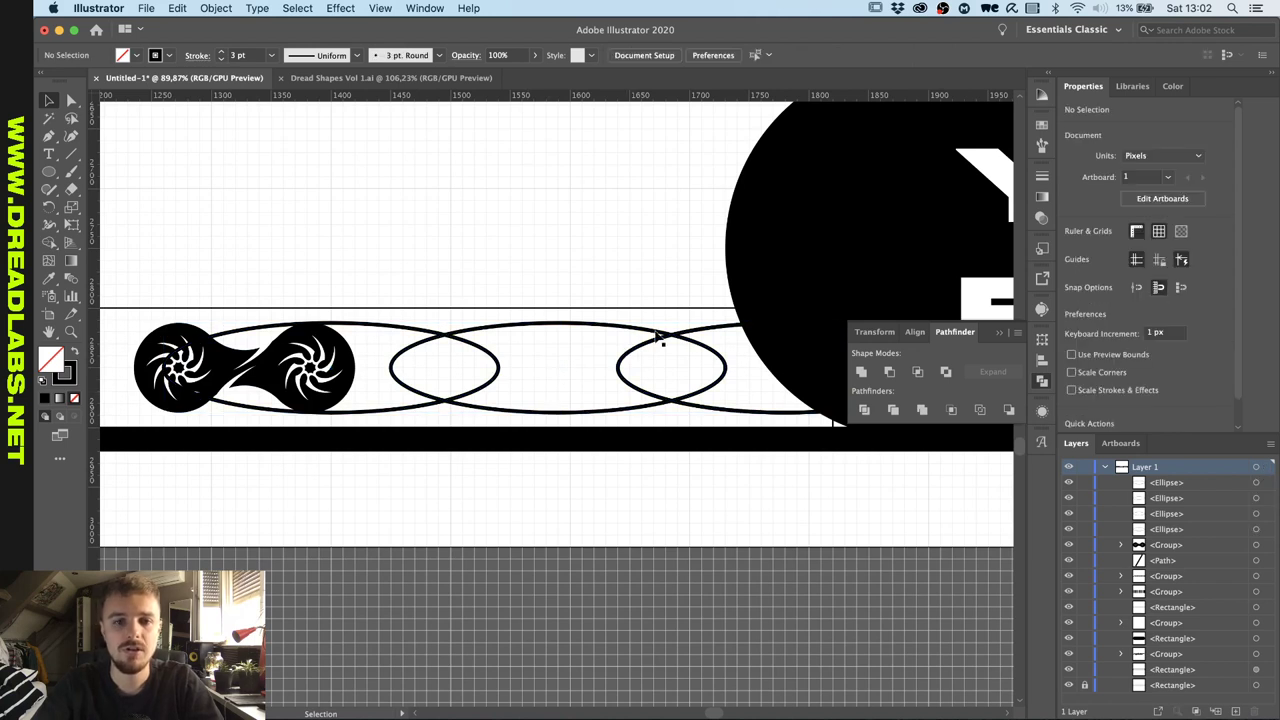
Remove the portions of the side ellipses outside the middle ellipse with the Shape Builder, leaving the curved overlaps inside it.
drag(700, 318, 418, 364)
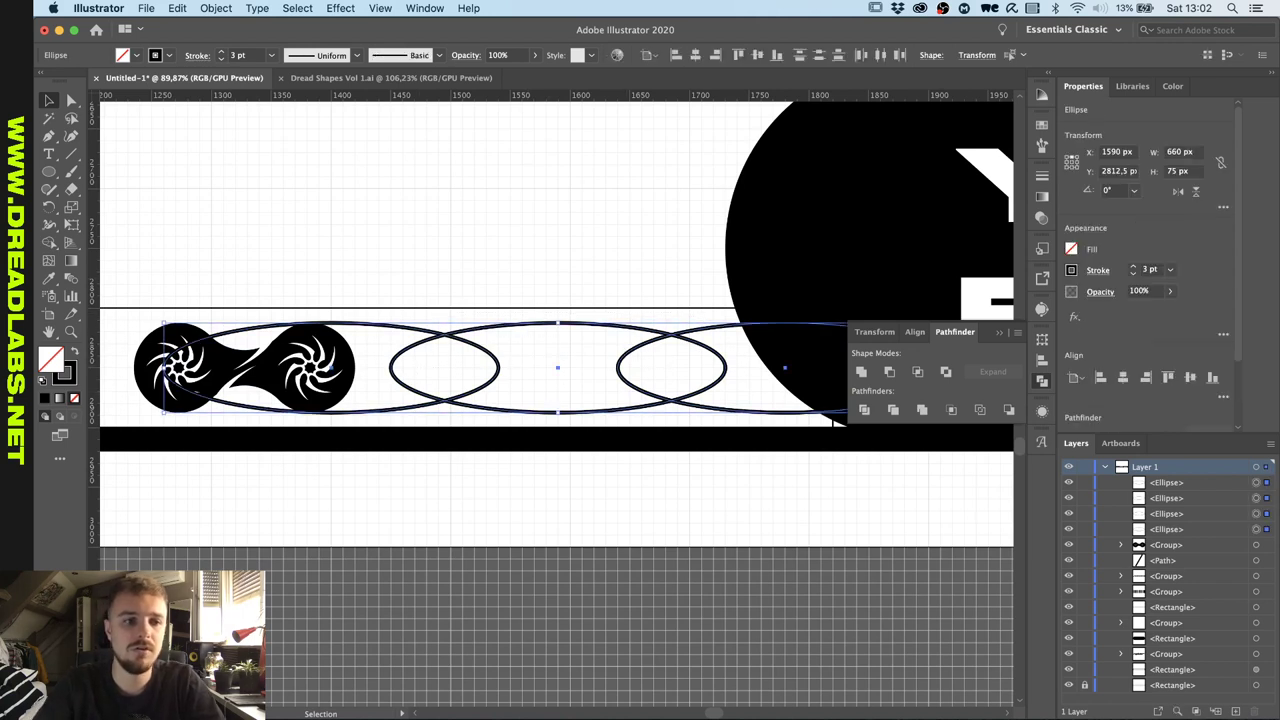
click(48, 242)
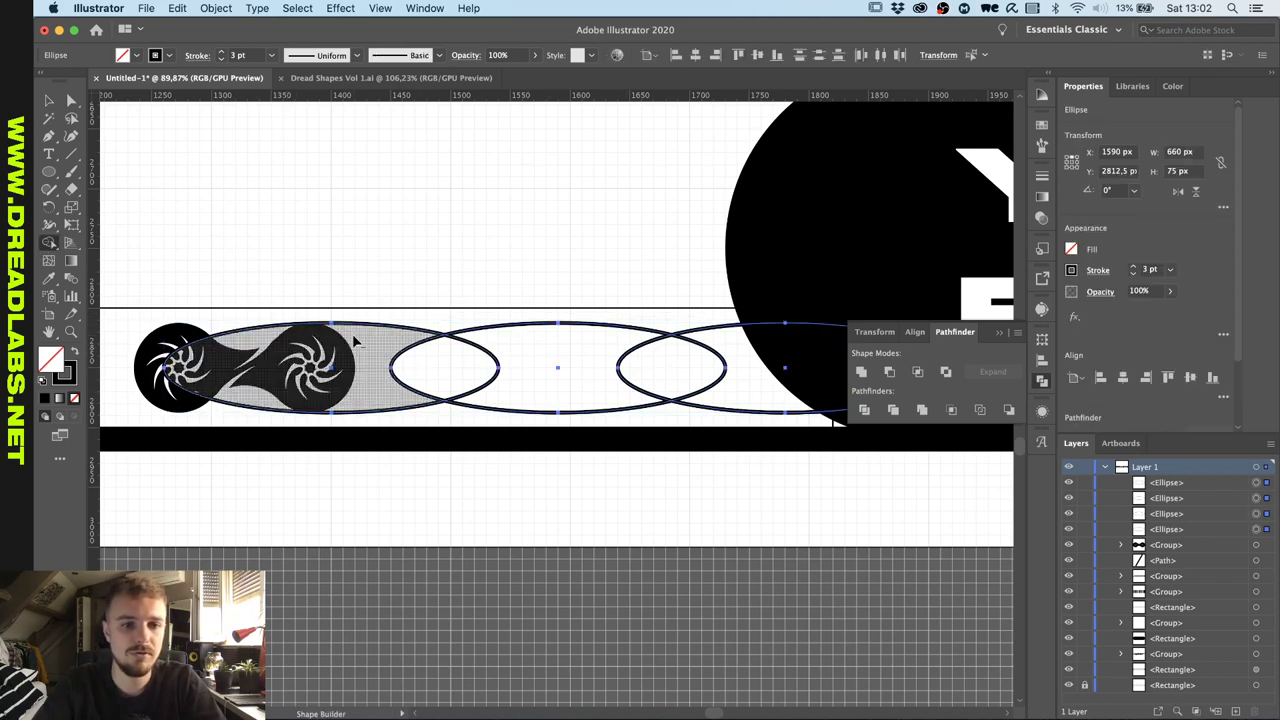
alt+click(288, 338)
alt+click(625, 325)
alt+click(770, 335)
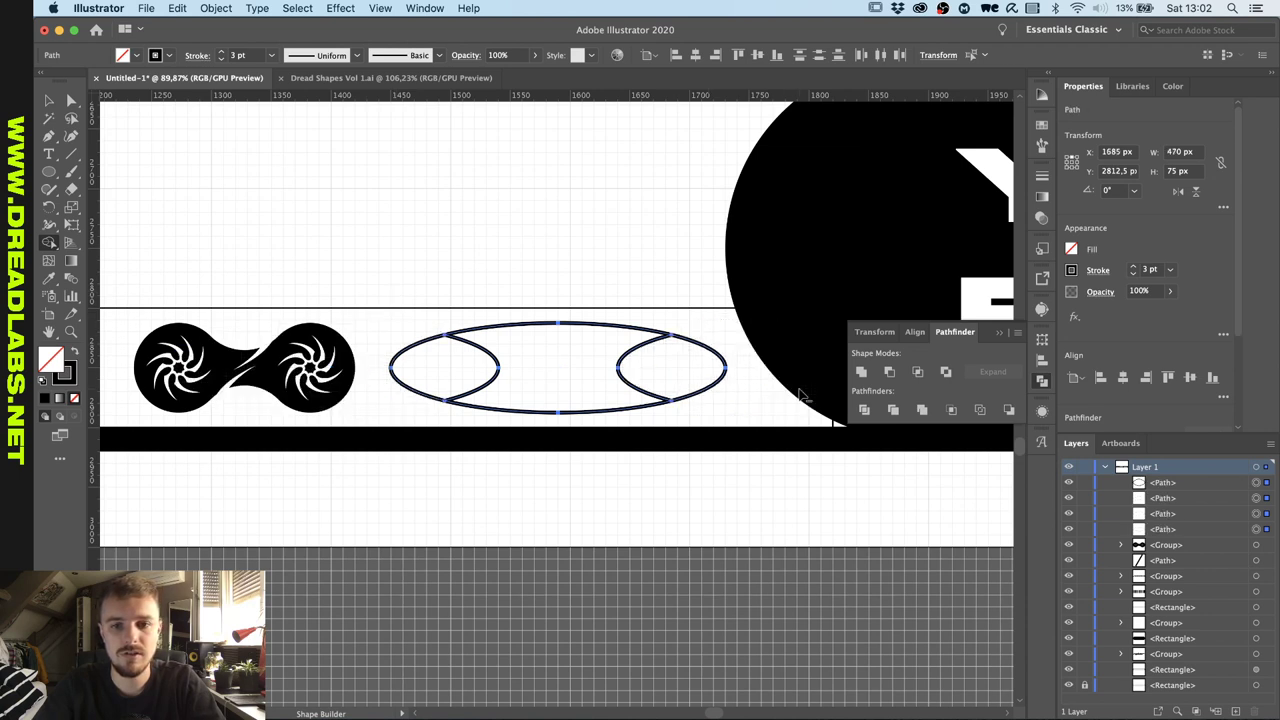
key(v)
click(617, 290)
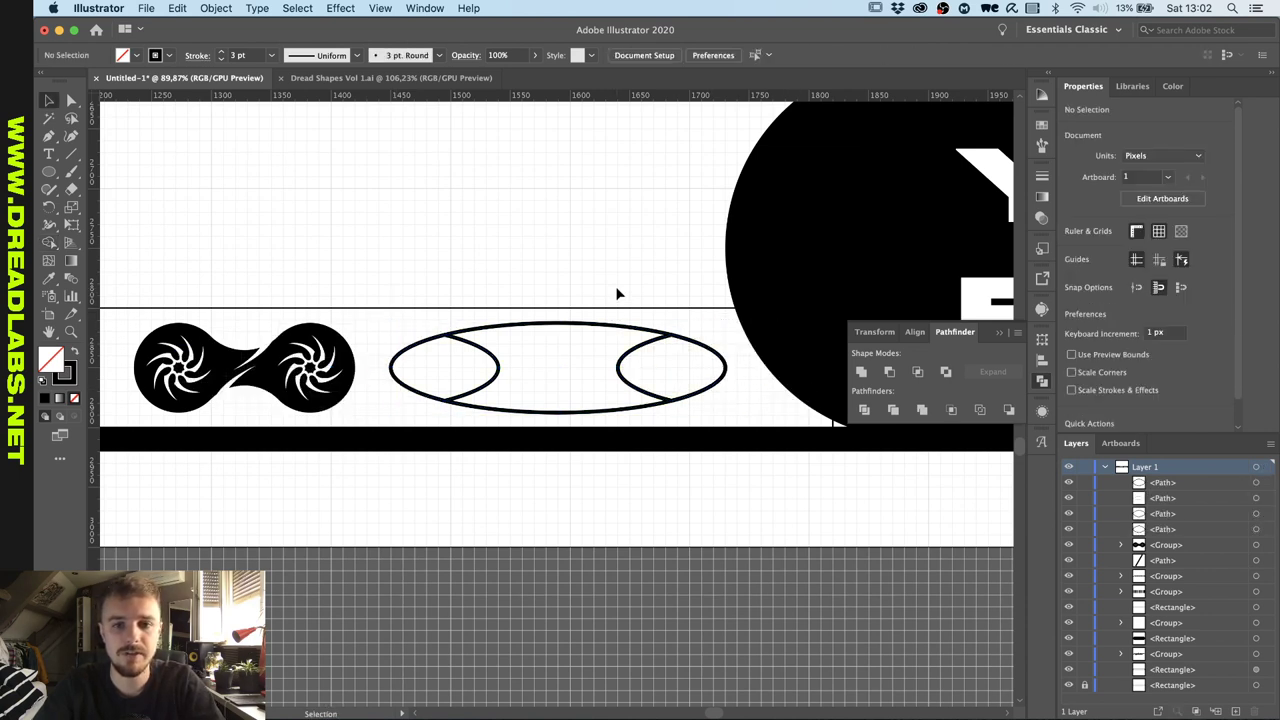
Nest narrower copies of the outer ellipse about its center, 220 px, 160 px and 80 px wide, keeping the 75 px height.
scroll(612, 300, up, 2)
click(560, 376)
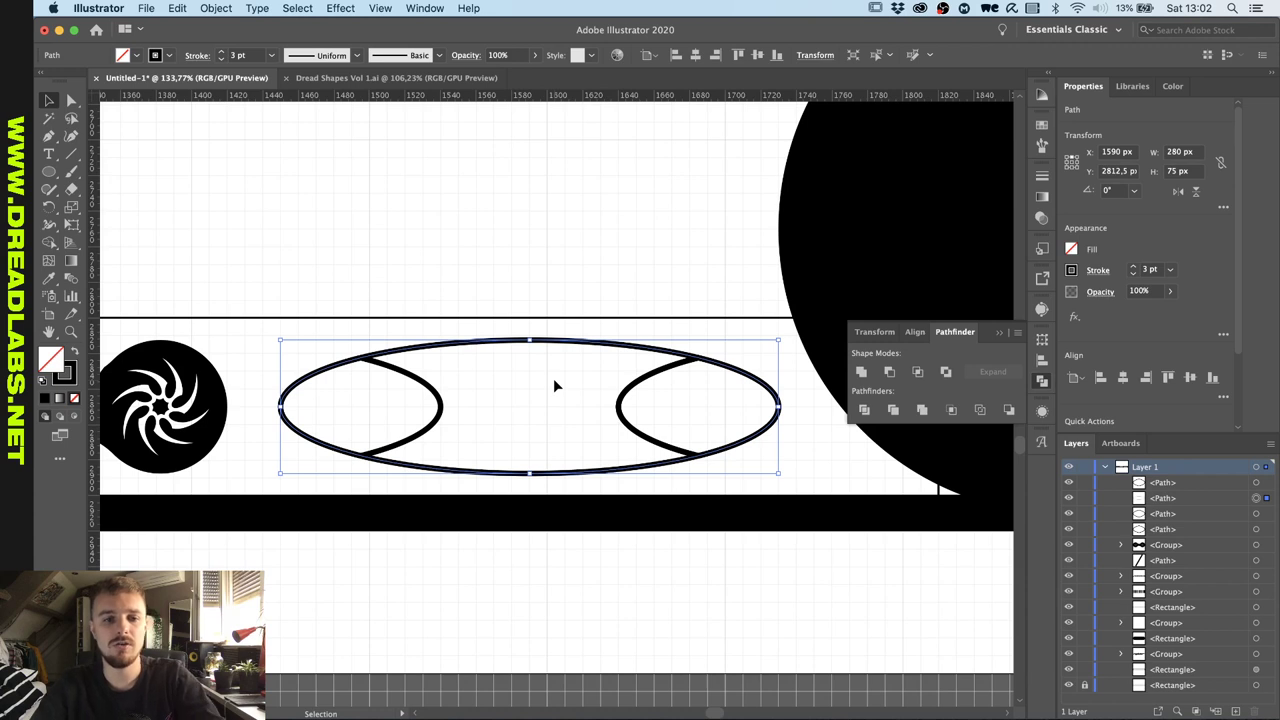
scroll(553, 380, up, 1)
key(a)
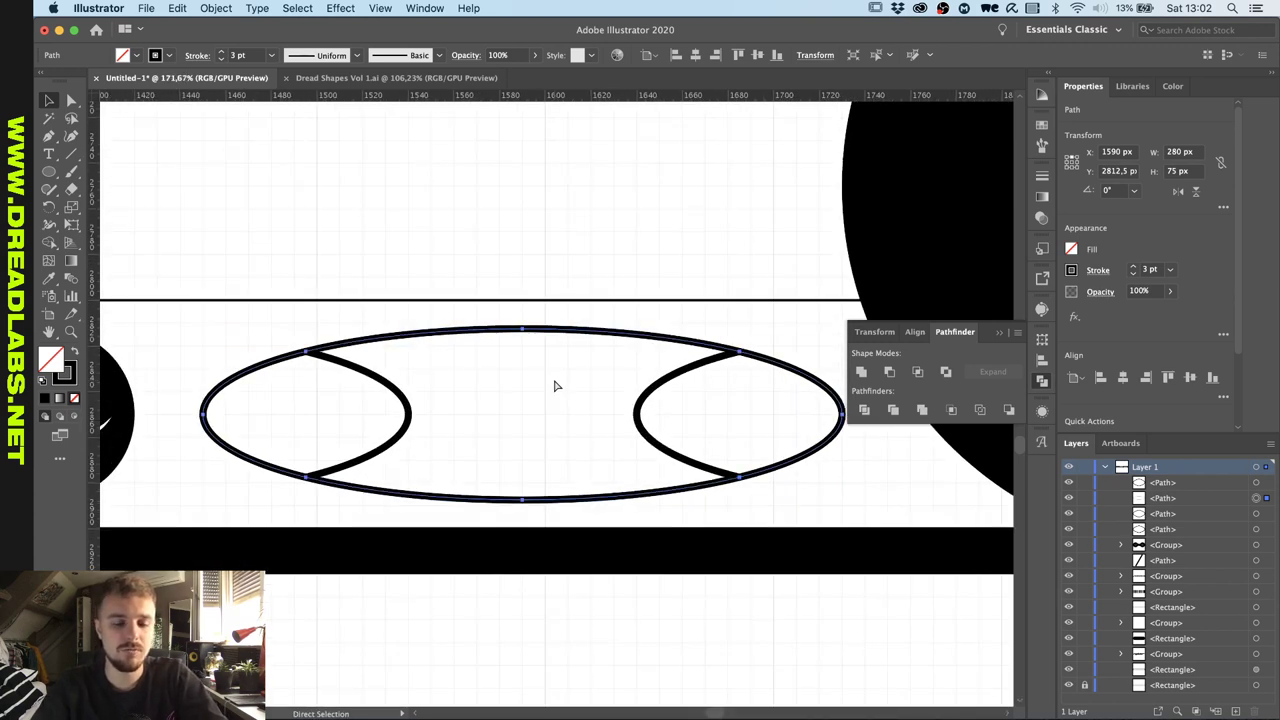
key(v)
drag(843, 414, 771, 420)
key(super+f)
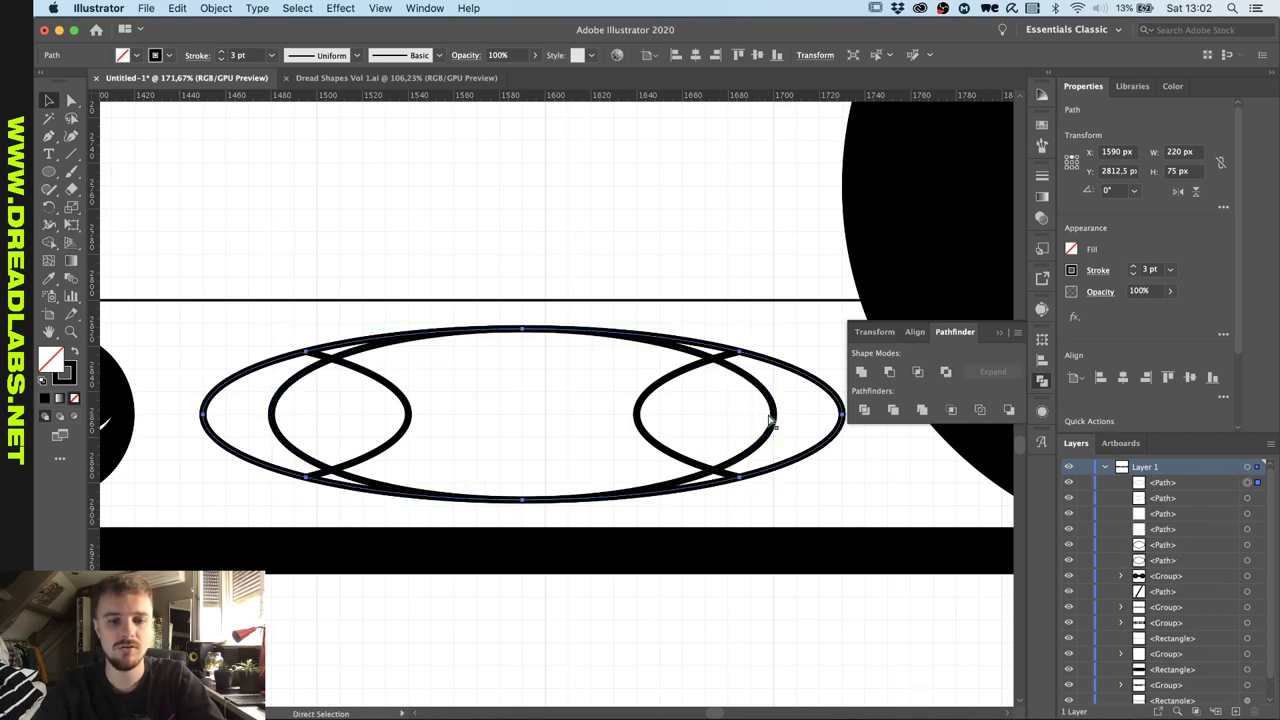
drag(843, 416, 706, 428)
key(super+z)
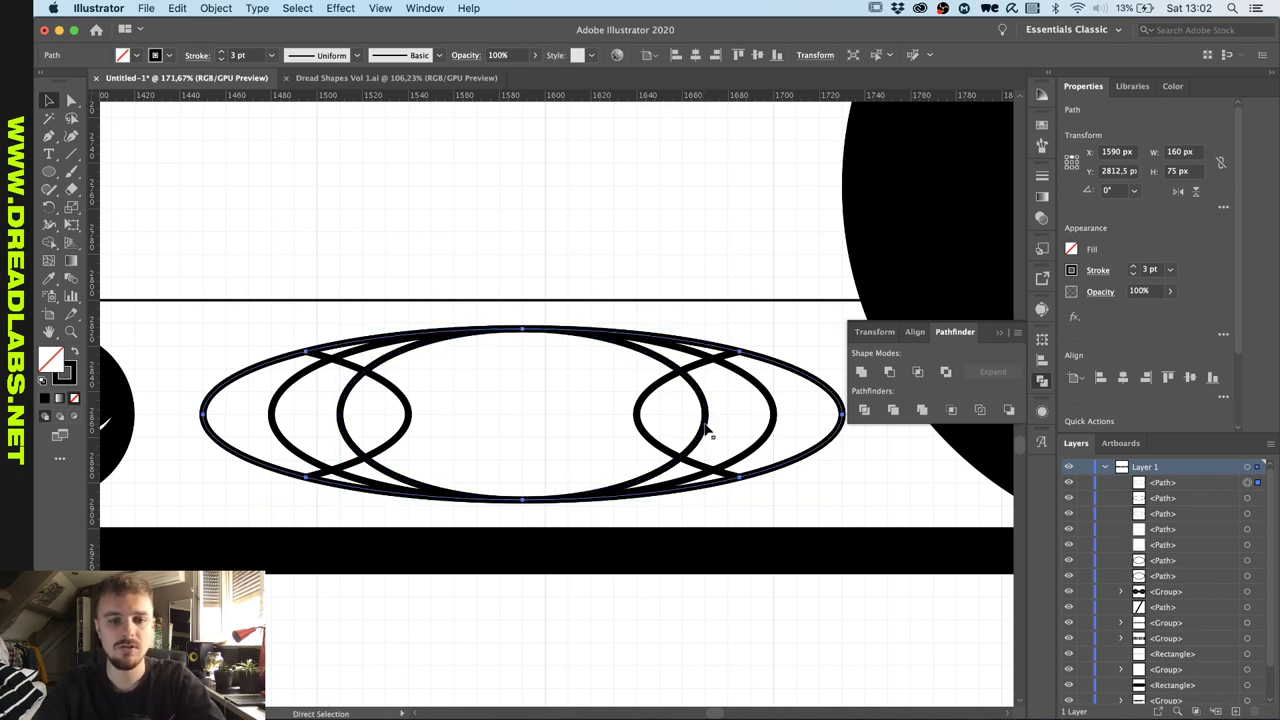
drag(843, 416, 615, 416)
click(660, 236)
Draw a horizontal 3 pt line with the Pen tool from the outer ellipse's left tip to its right tip.
scroll(660, 236, down, 8)
scroll(660, 236, up, 3)
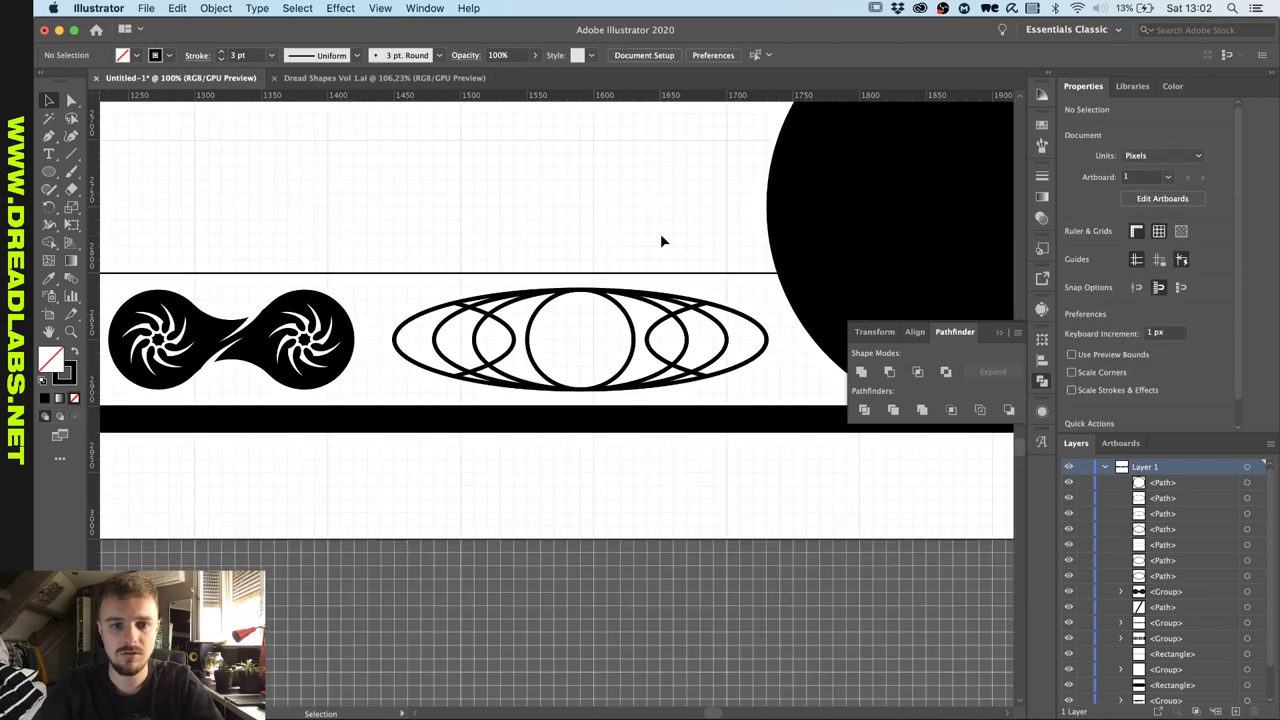
scroll(602, 320, up, 5)
scroll(461, 371, down, 2)
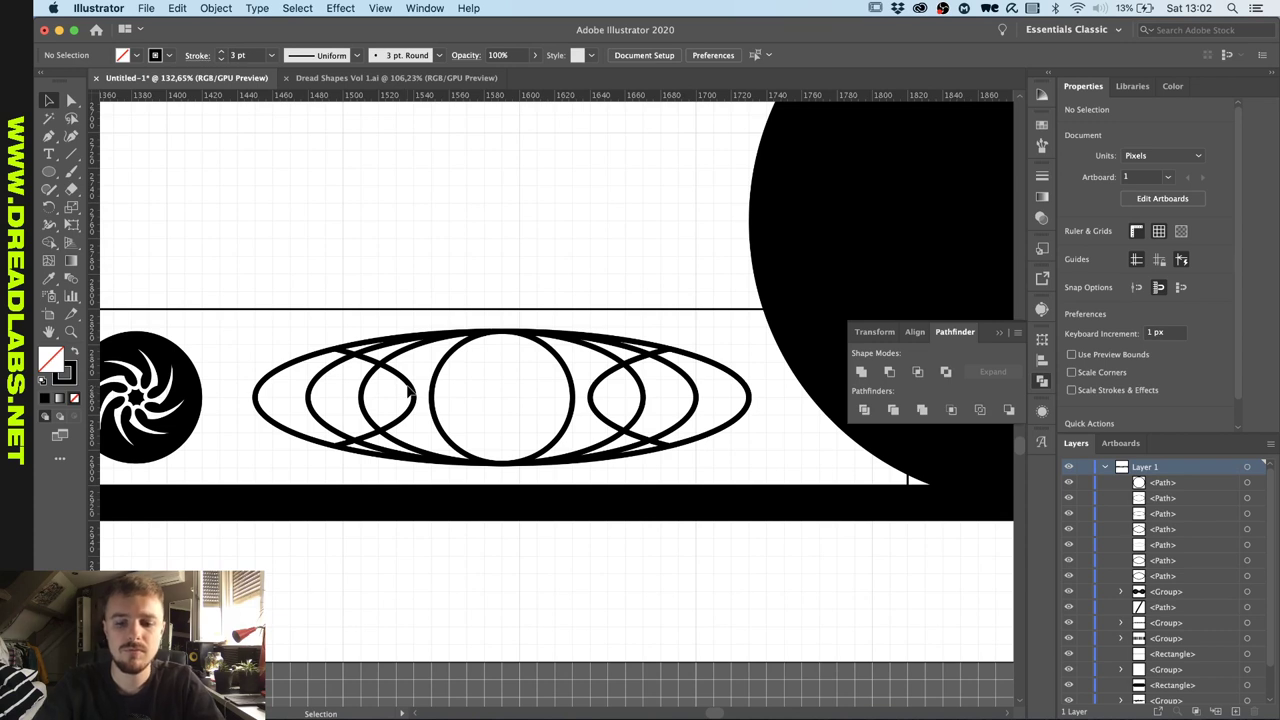
key(p)
click(255, 397)
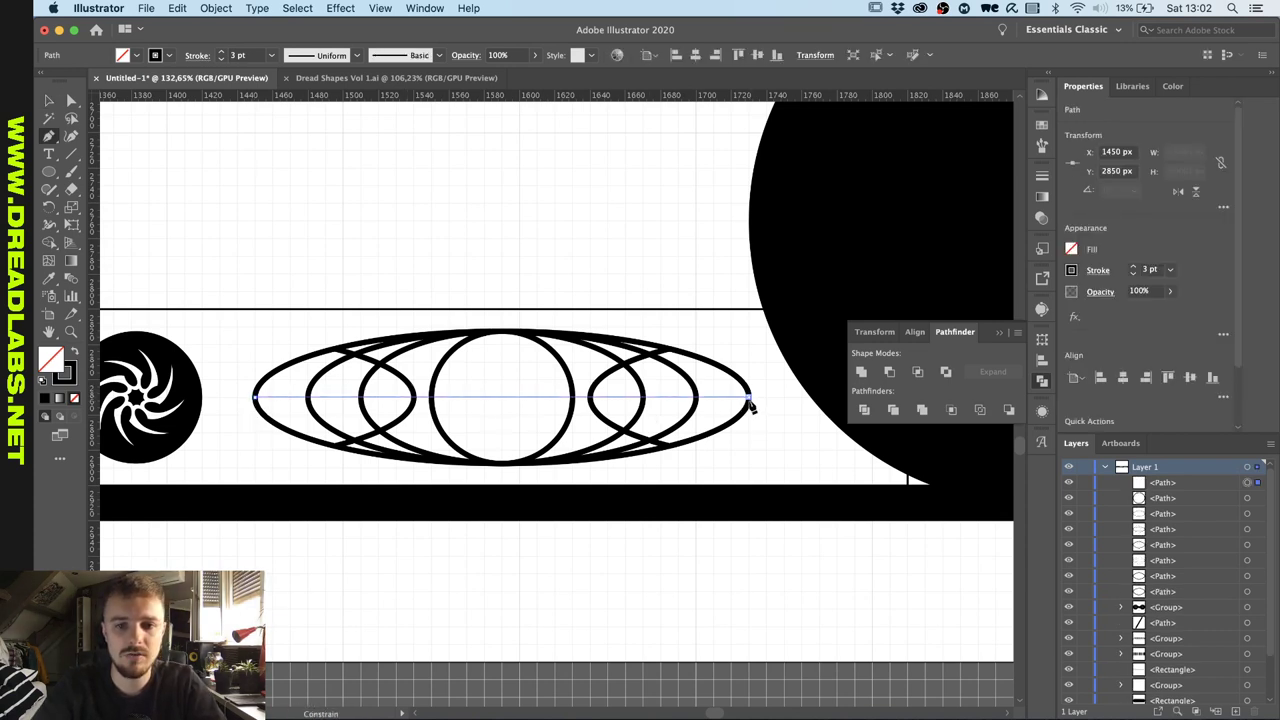
click(750, 397)
key(v)
scroll(560, 407, up, 2)
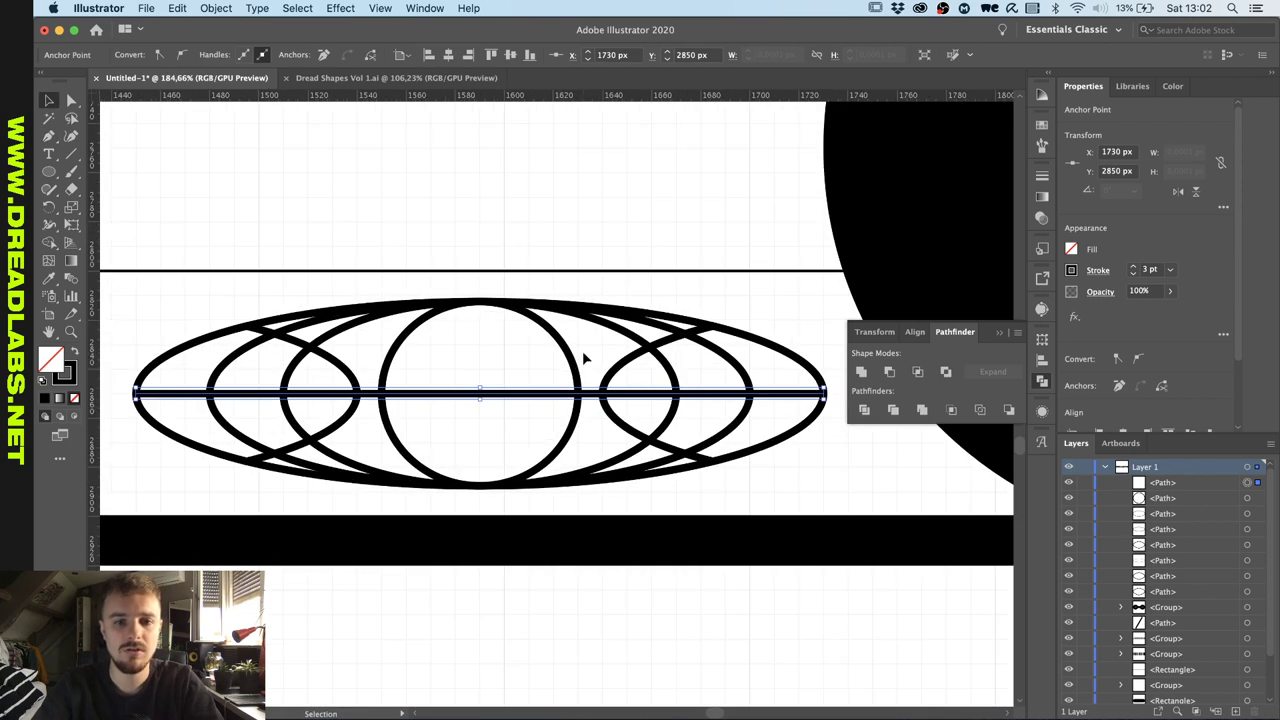
Duplicate the central circle in place and try to subtract it from the horizontal line with the Pathfinder.
click(578, 368)
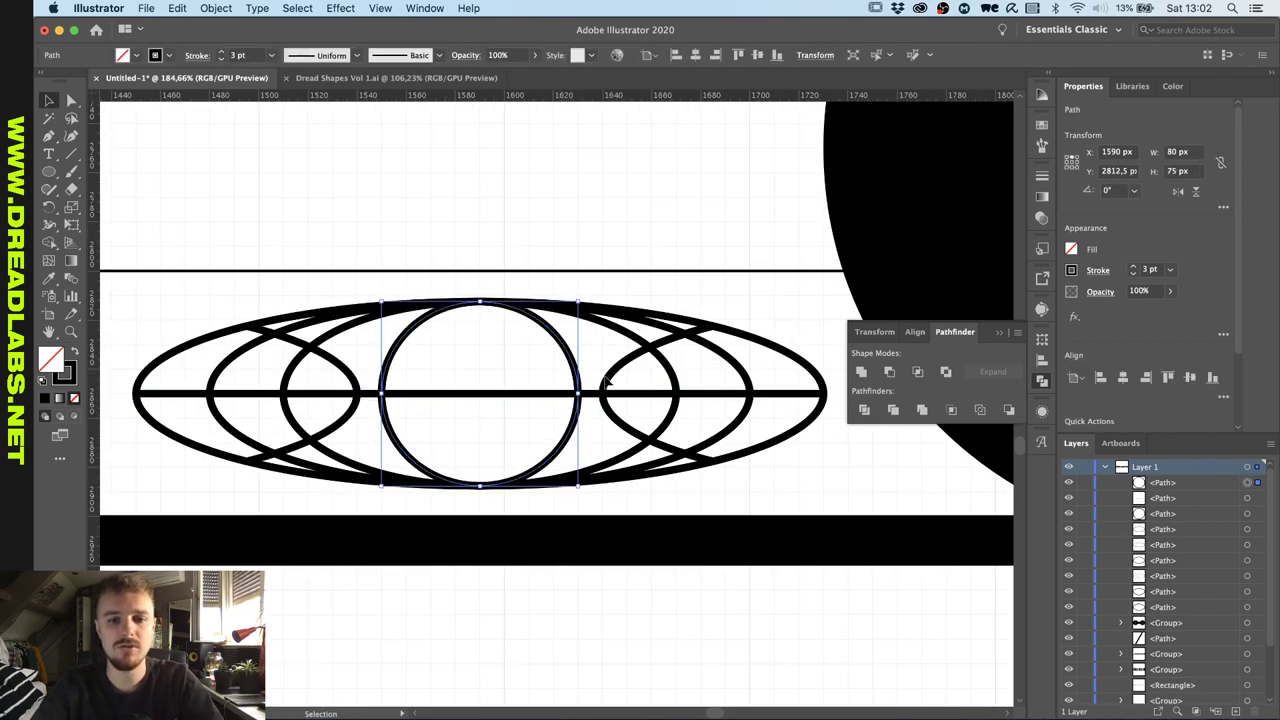
shift+click(524, 395)
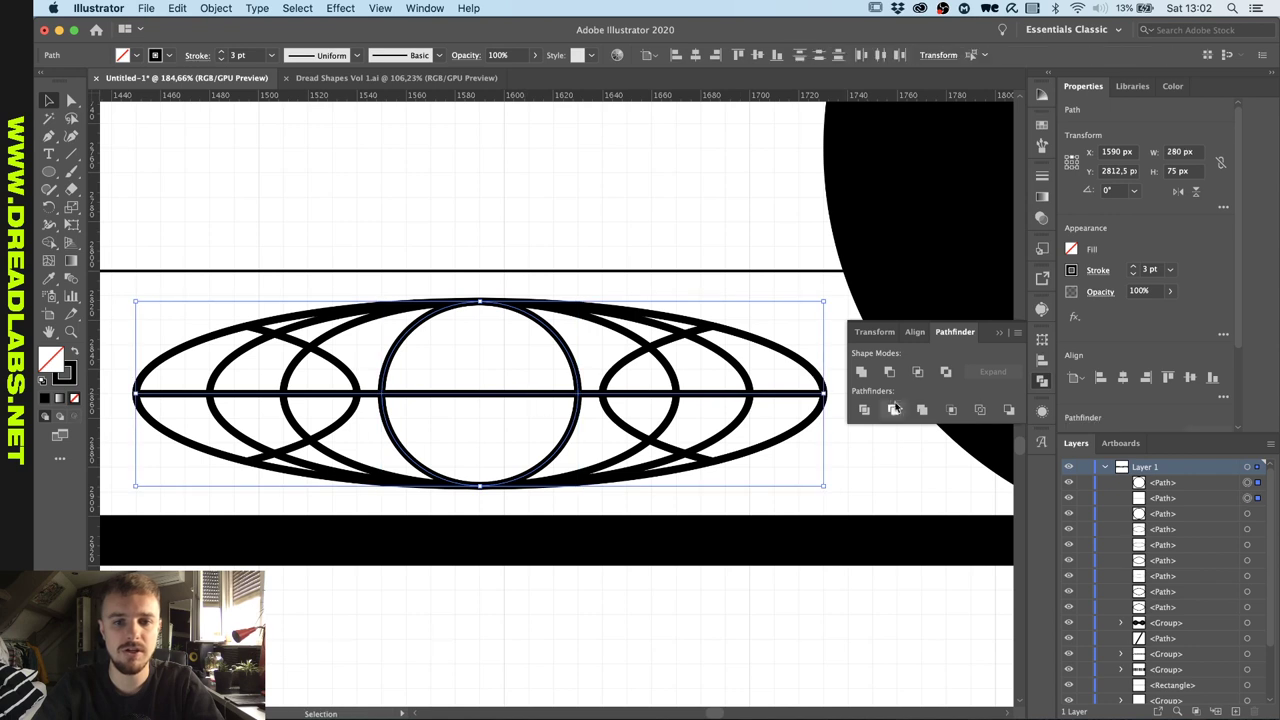
click(890, 372)
click(798, 397)
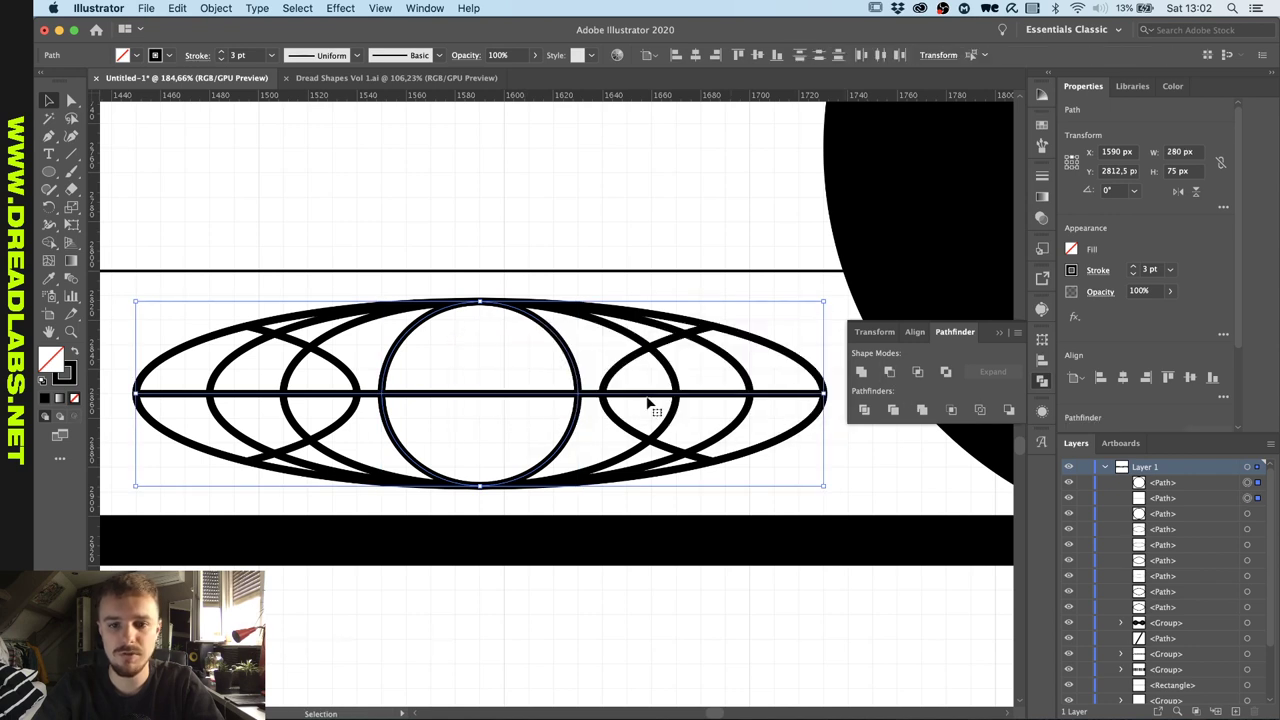
click(500, 428)
Shorten the horizontal line by moving its right endpoint to the left edge of the central circle.
click(824, 395)
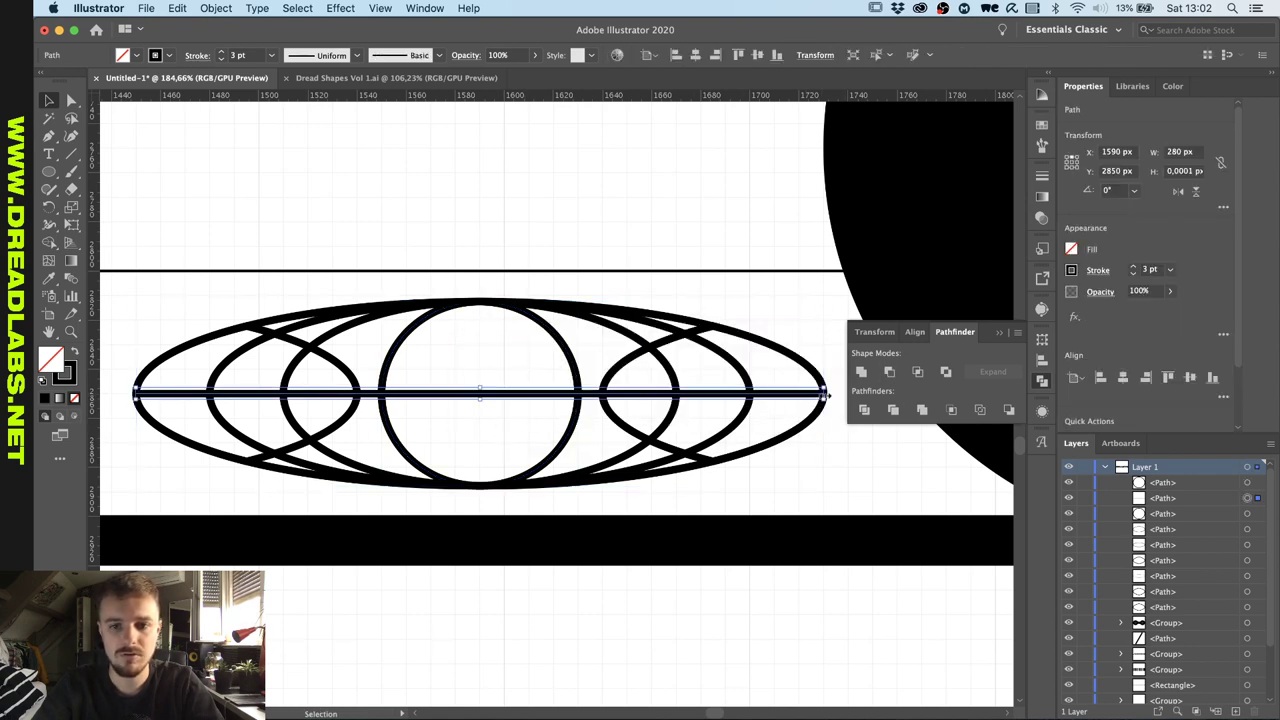
key(a)
drag(824, 395, 384, 404)
key(super+z)
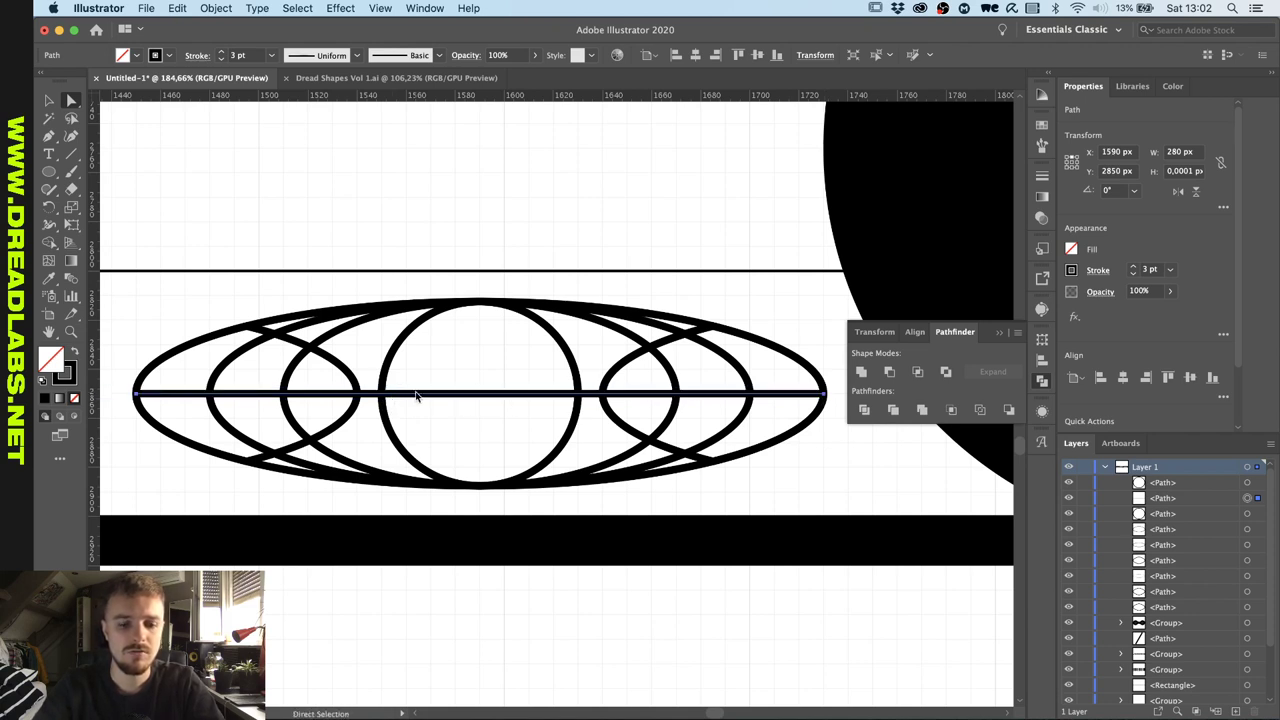
drag(825, 400, 388, 405)
key(v)
click(455, 390)
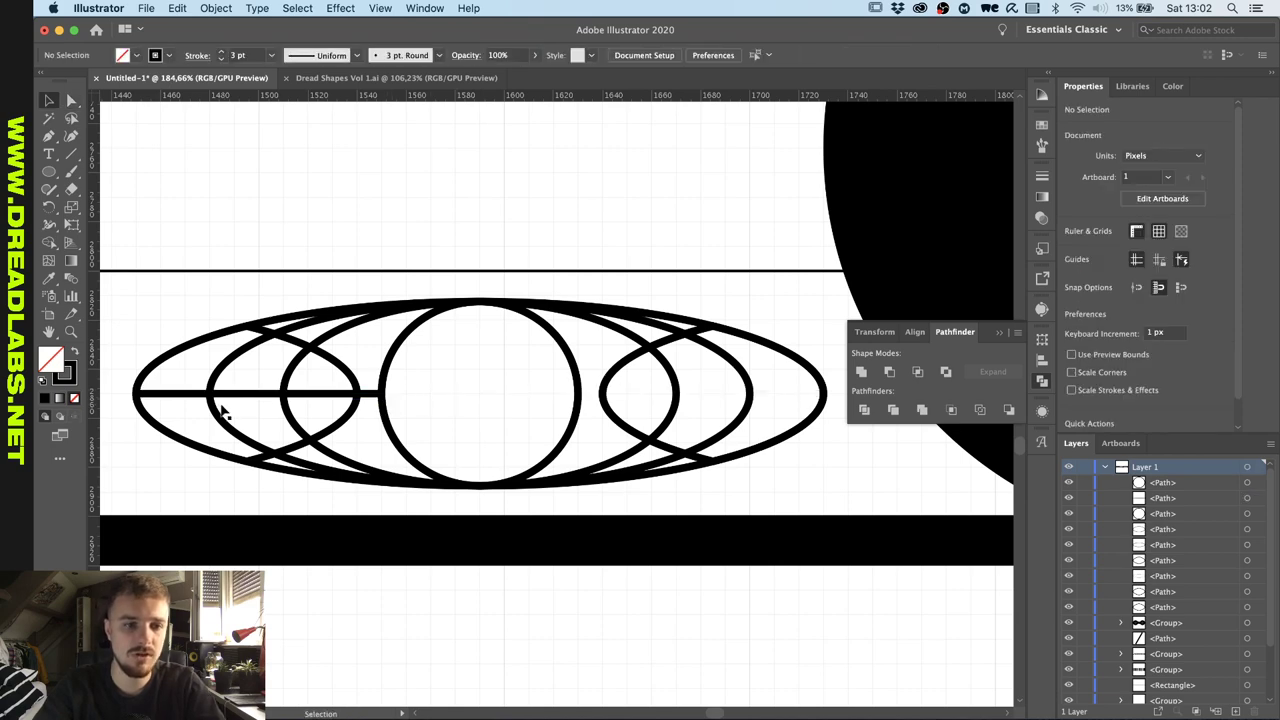
Duplicate the short horizontal line across the emblem to span from the central circle's right edge to the outer ellipse's right tip.
drag(176, 398, 634, 398)
click(510, 391)
scroll(500, 393, down, 4)
scroll(500, 393, up, 4)
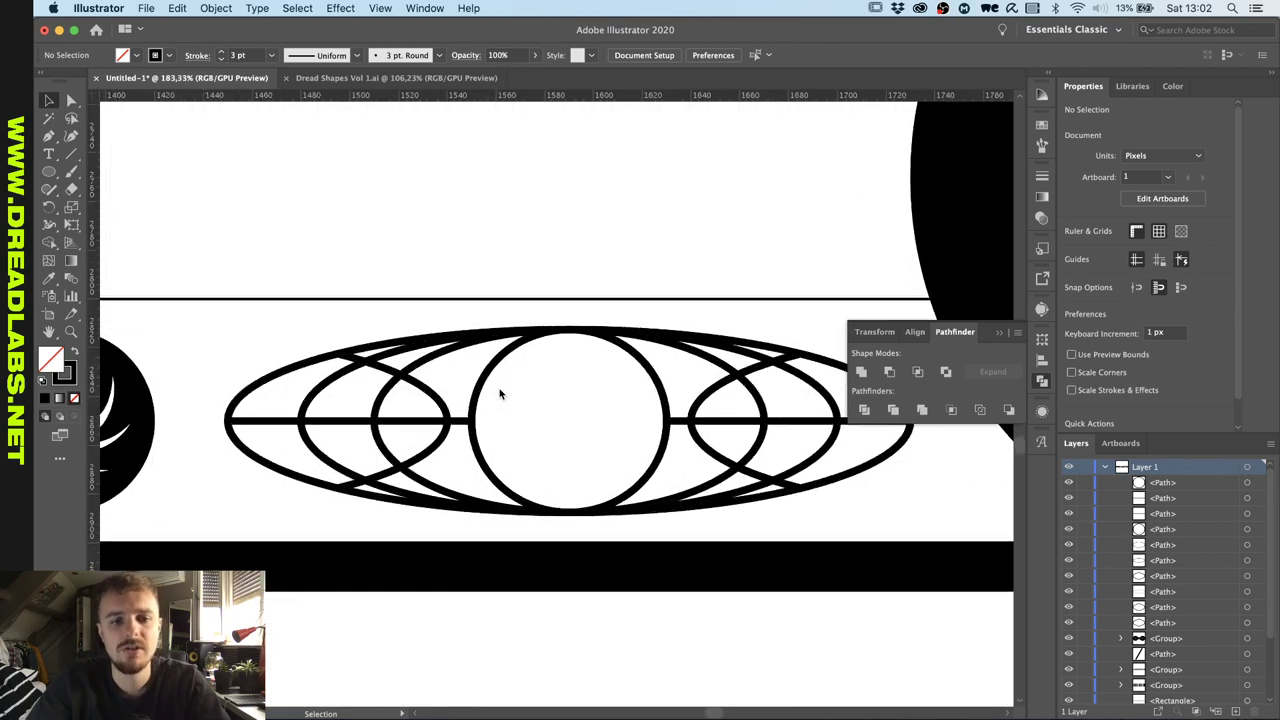
scroll(501, 393, down, 6)
scroll(501, 390, up, 2)
scroll(501, 390, down, 2)
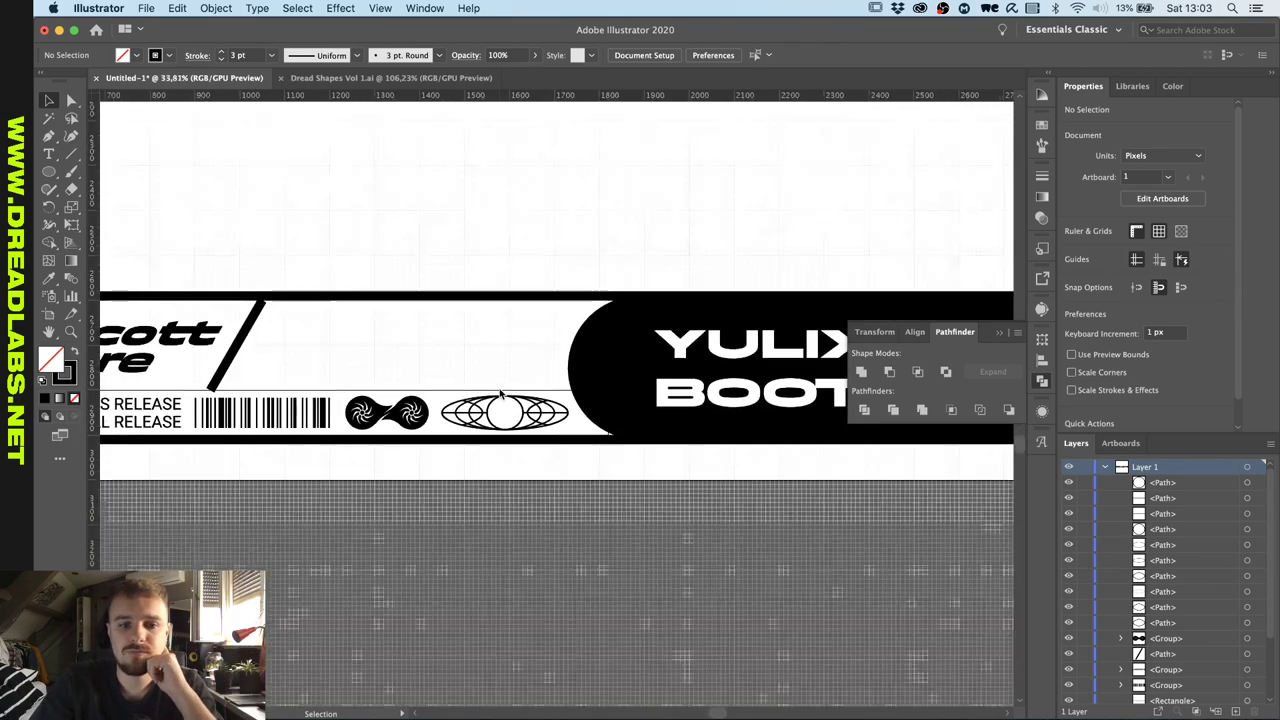
scroll(501, 393, up, 5)
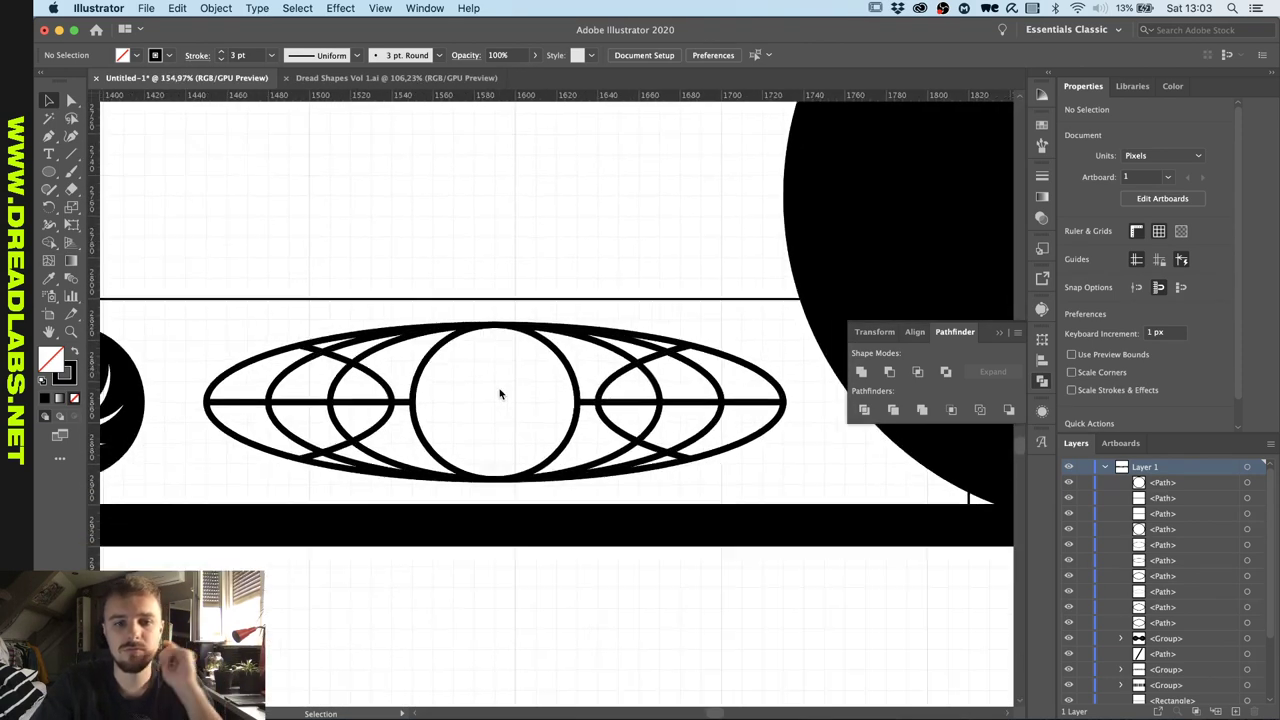
Place a text object reading DL at the central circle and filter the font list to active Adobe fonts.
key(t)
click(497, 381)
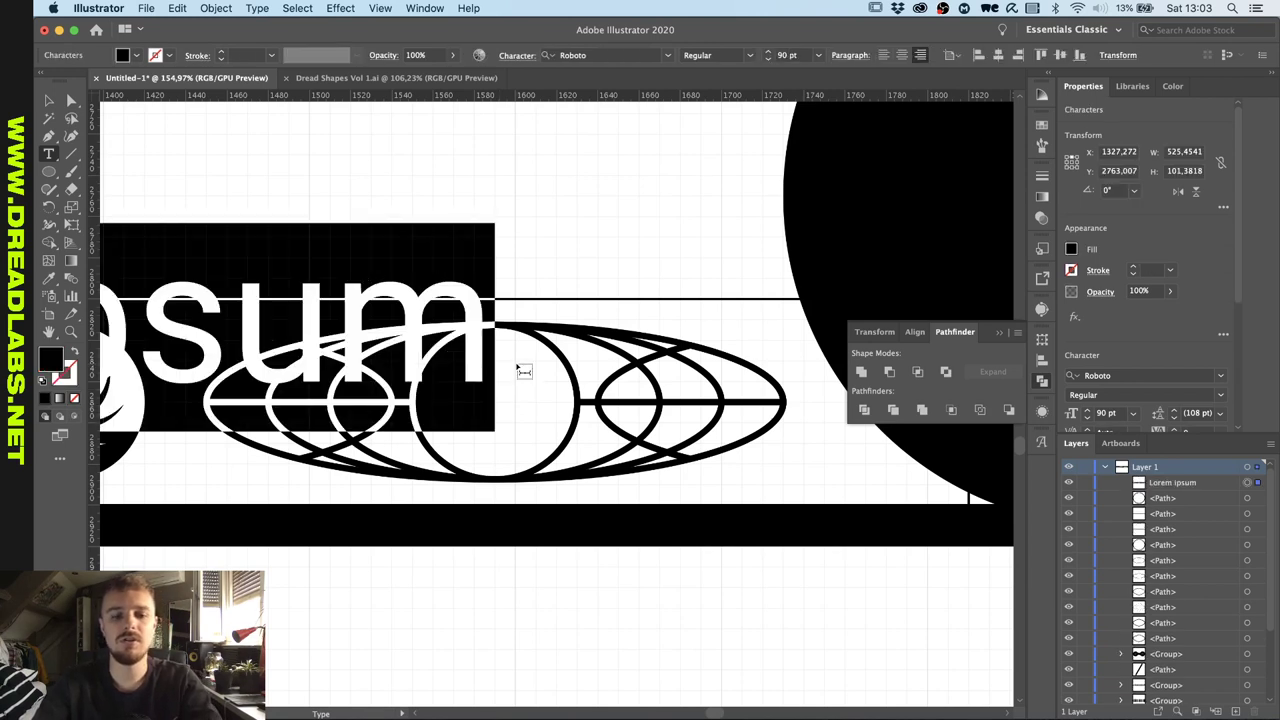
text(DL)
key(ctrl+a)
click(609, 54)
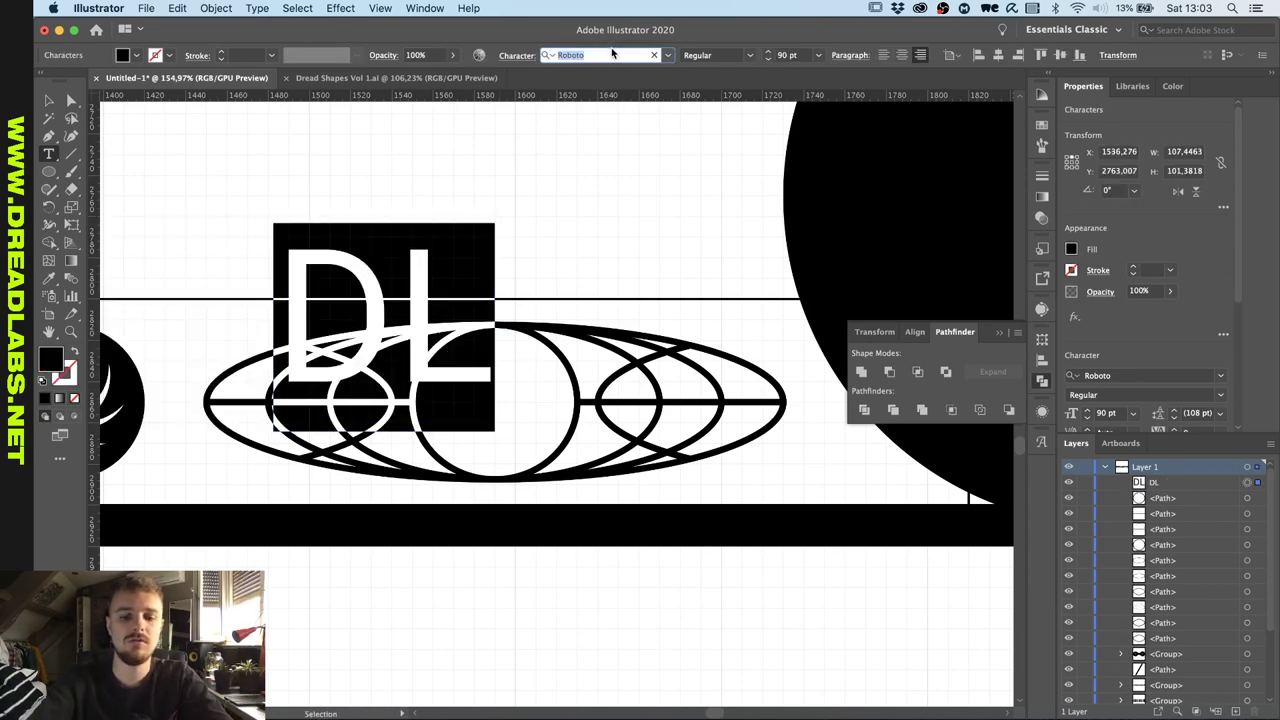
text(yls)
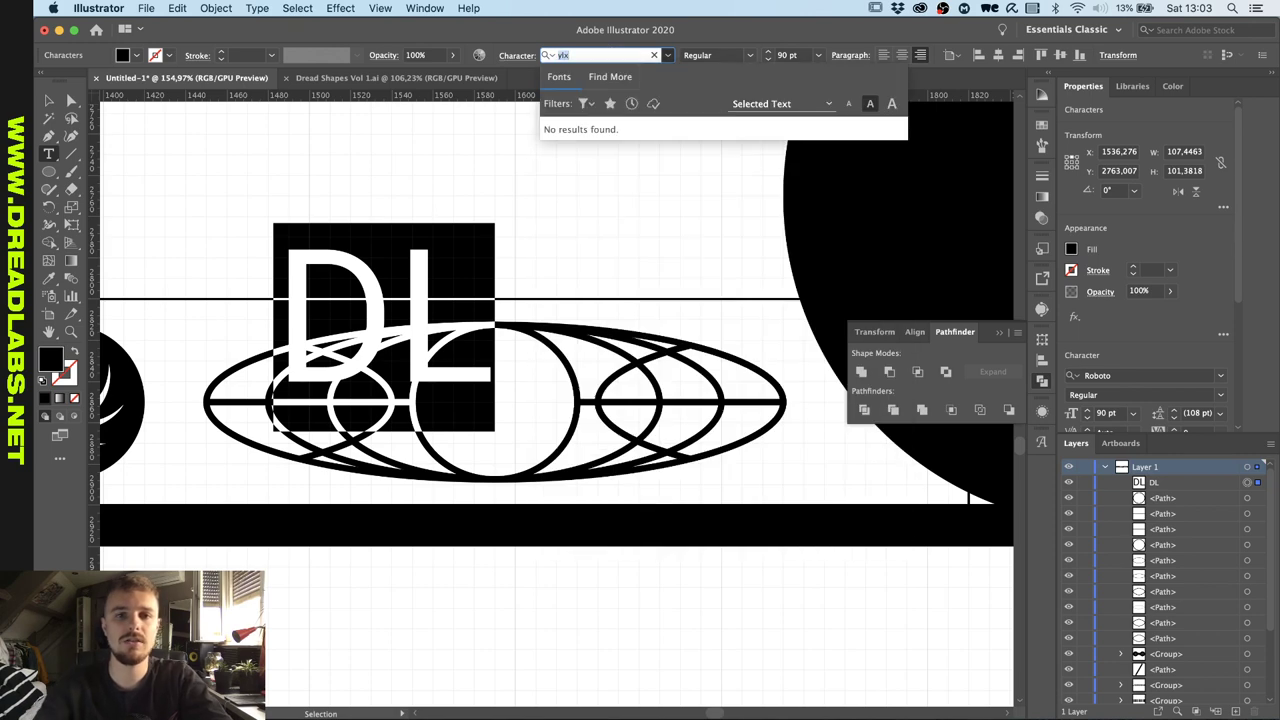
click(653, 104)
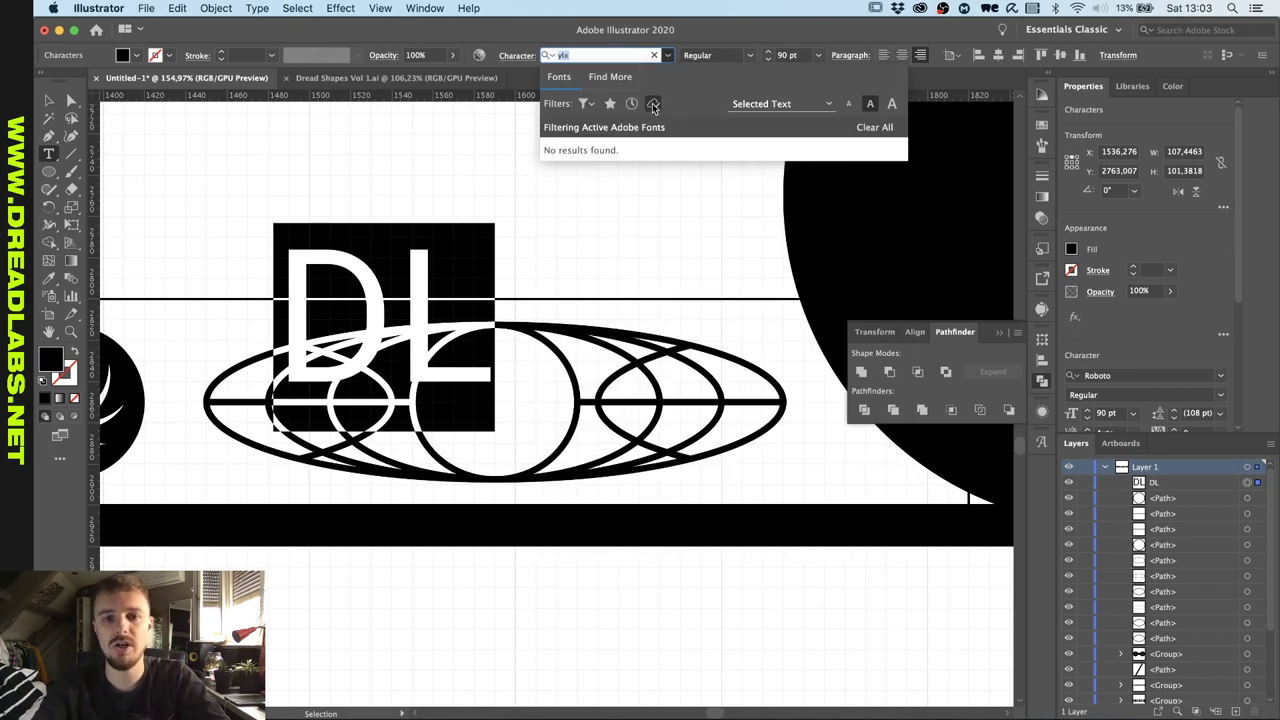
click(610, 57)
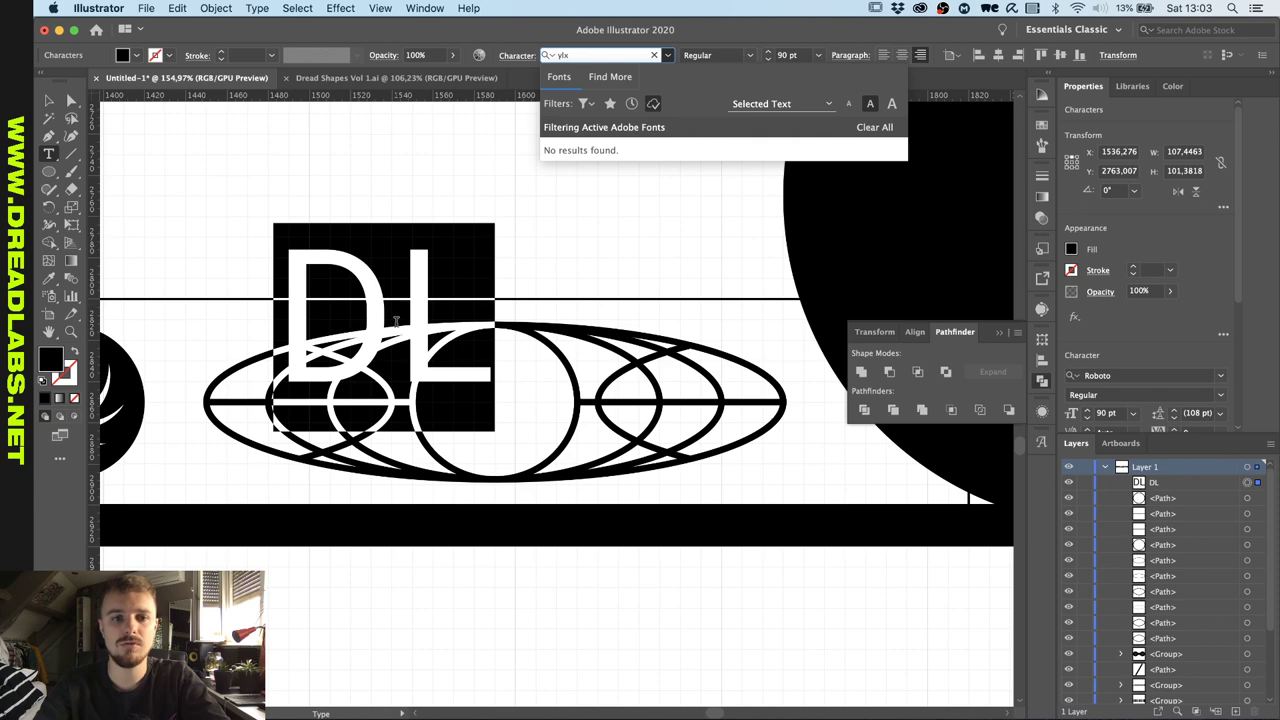
Replace the text with "ylx" and set its font to Briller Black.
click(396, 322)
key(super+a)
text(ylx)
key(super+a)
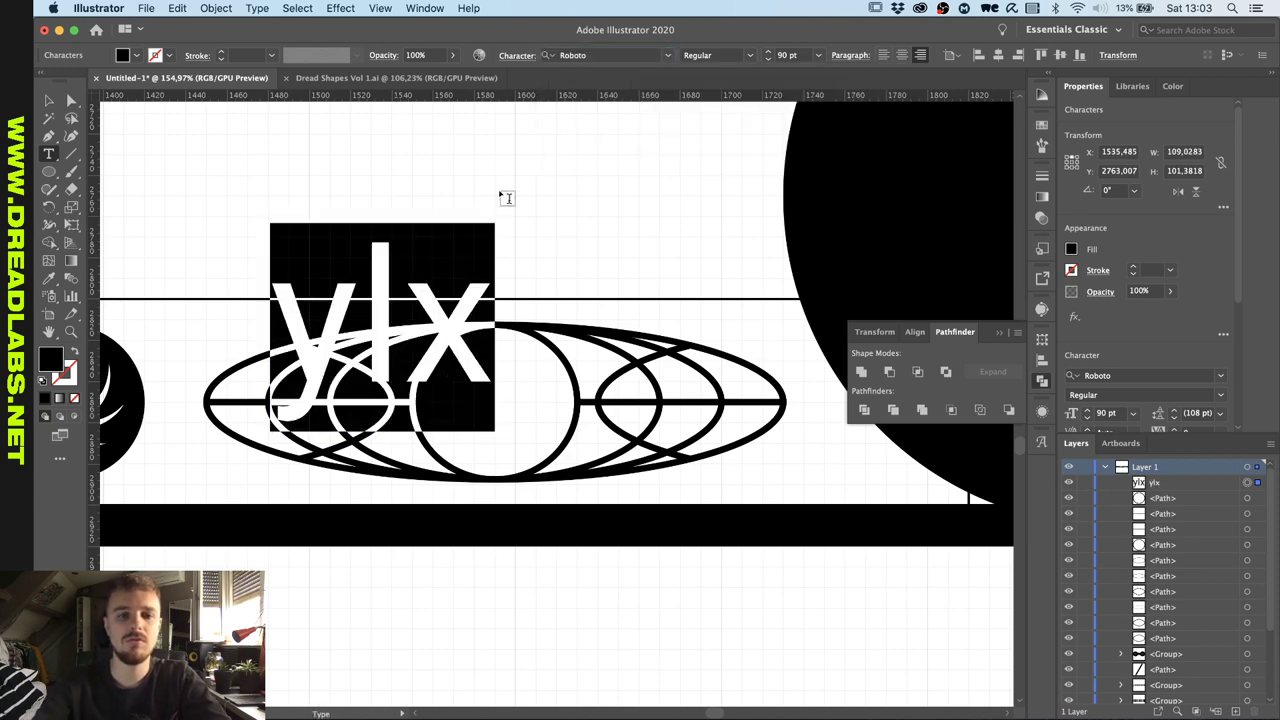
click(610, 55)
text(briller)
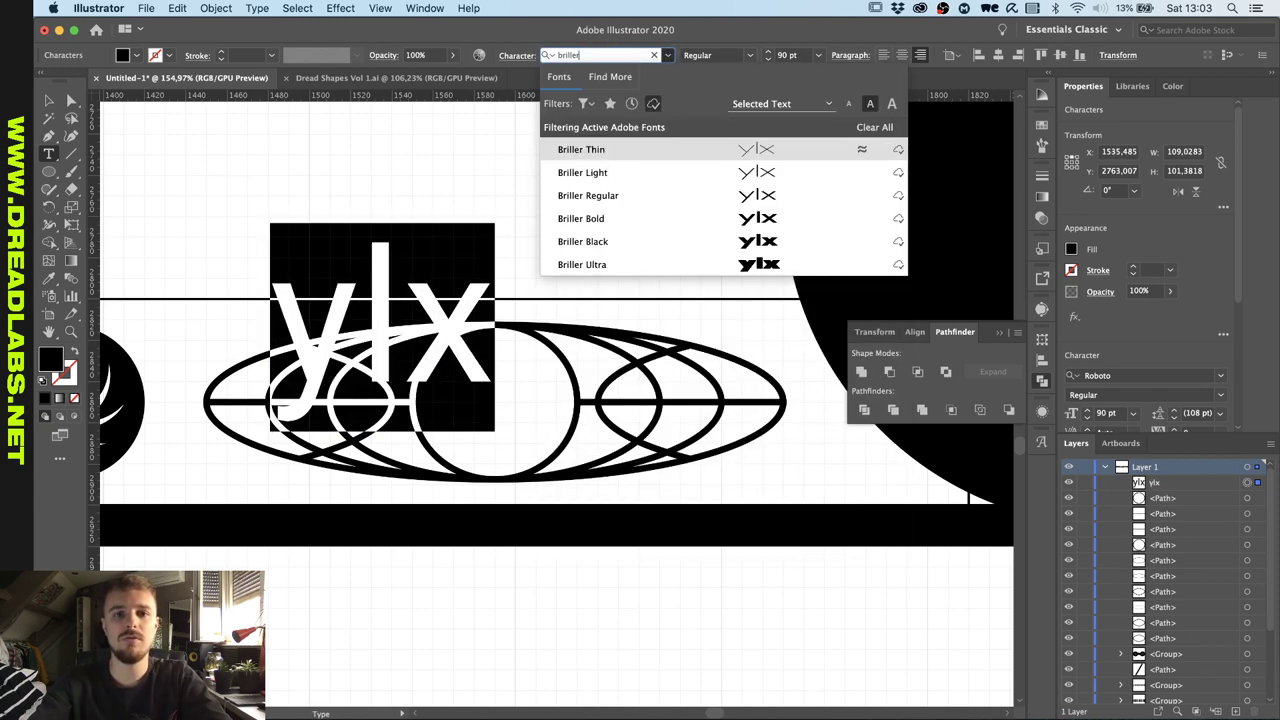
click(623, 241)
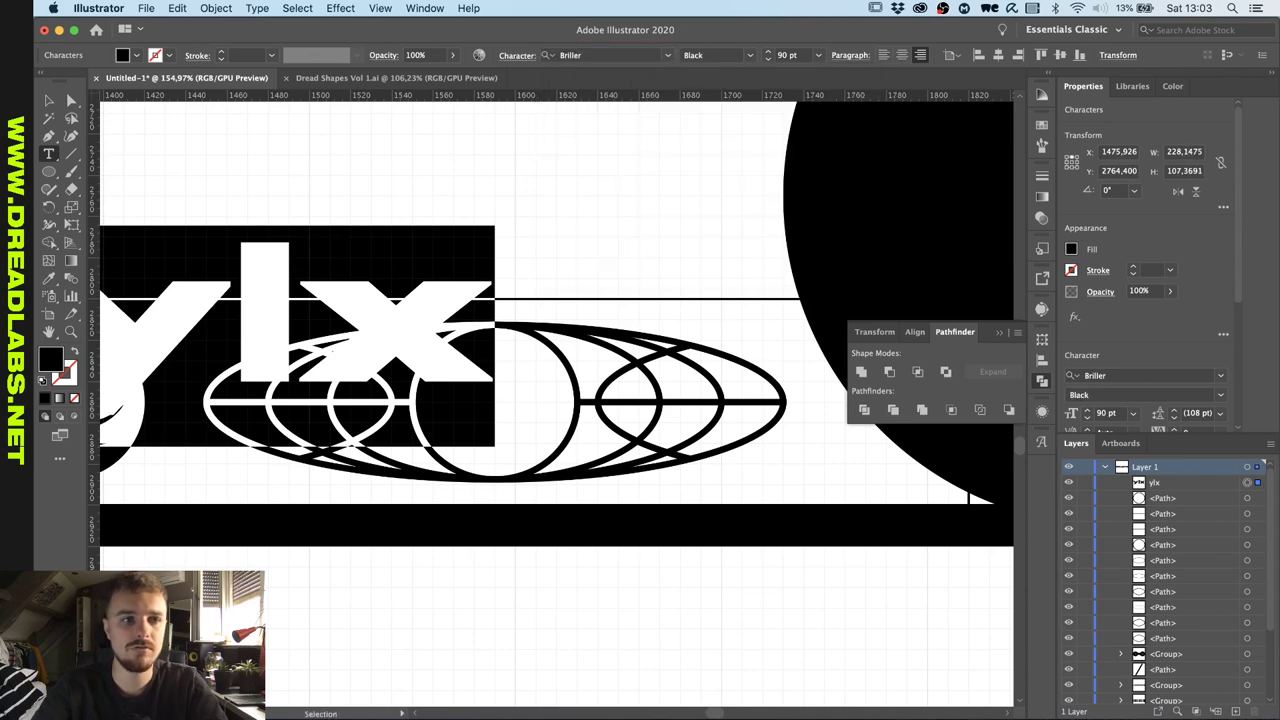
Tighten the tracking of the ylx text so its letters touch.
click(49, 95)
click(49, 95)
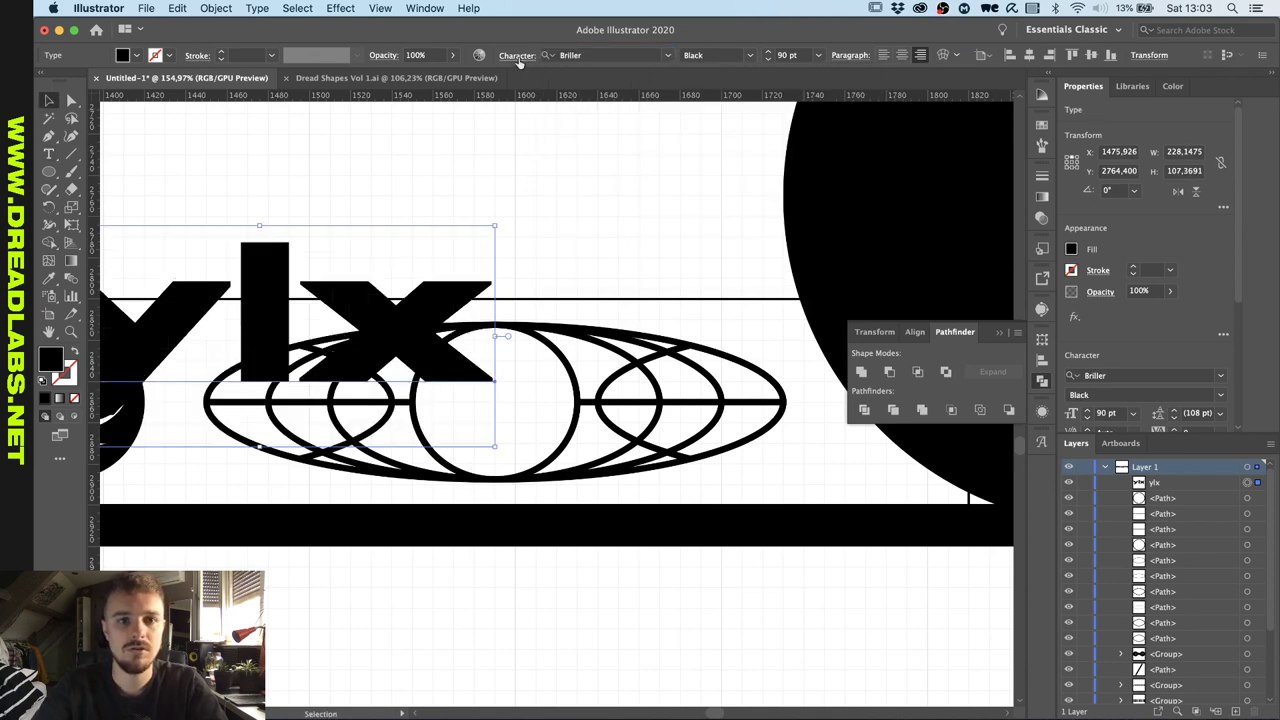
click(517, 57)
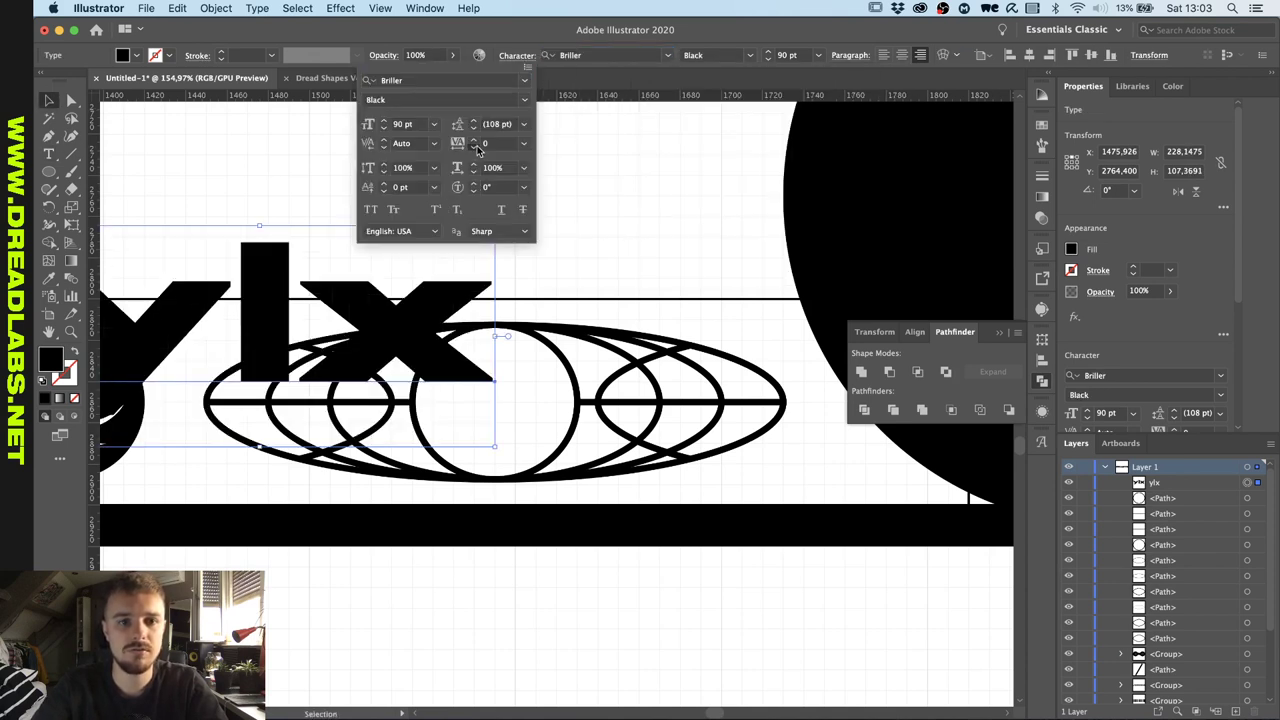
click(475, 147)
click(475, 147)
click(475, 147)
click(475, 147)
click(475, 147)
click(475, 147)
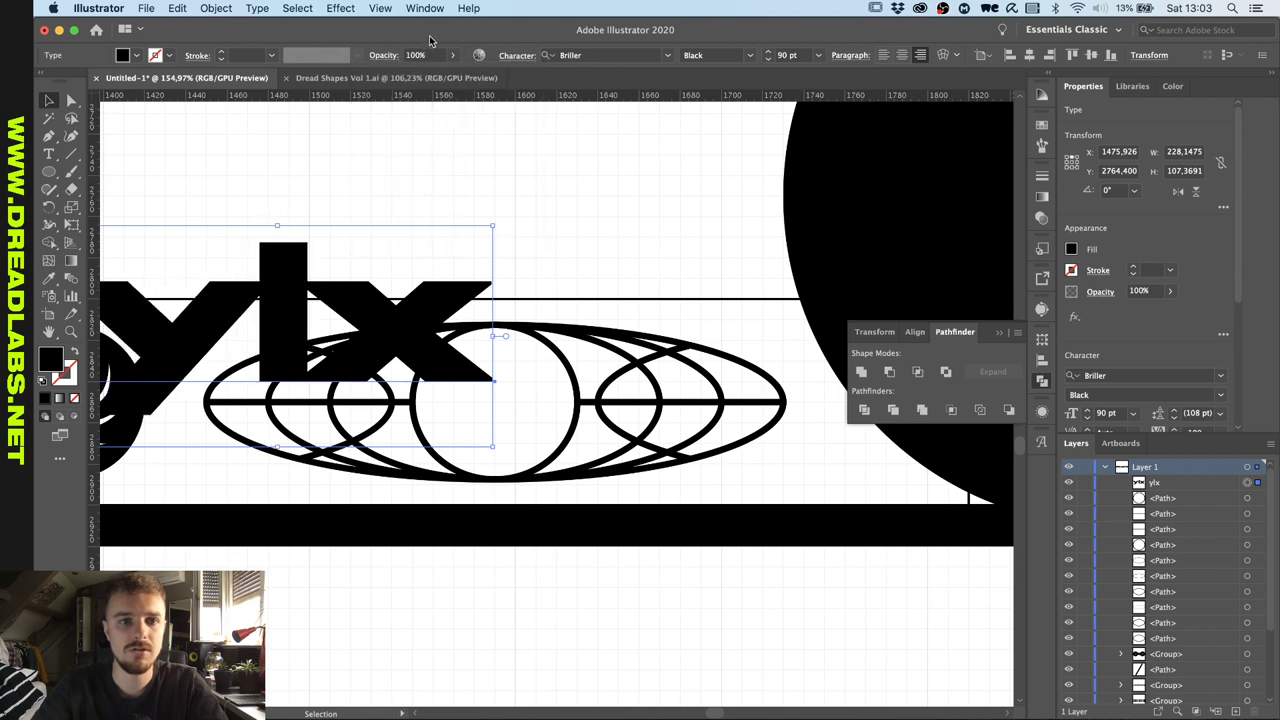
Shear the ylx text into a forward slant and convert it to outlines.
right_click(294, 281)
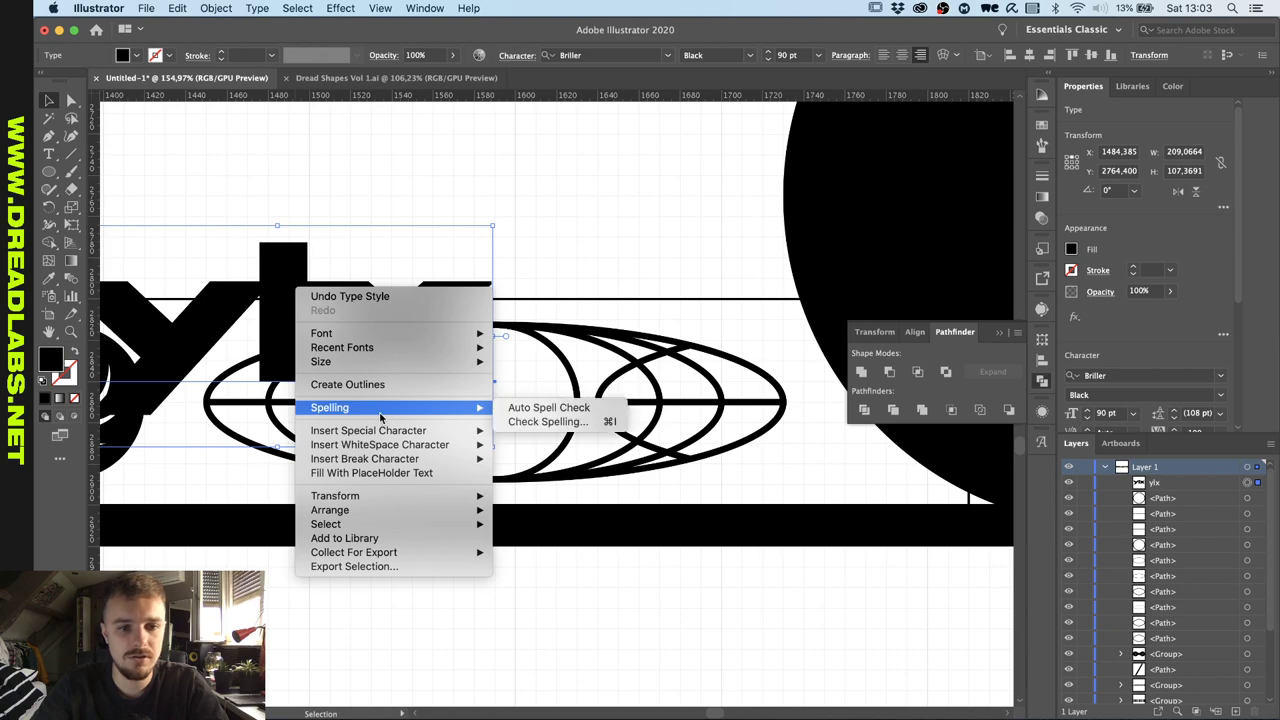
mouse_move(386, 497)
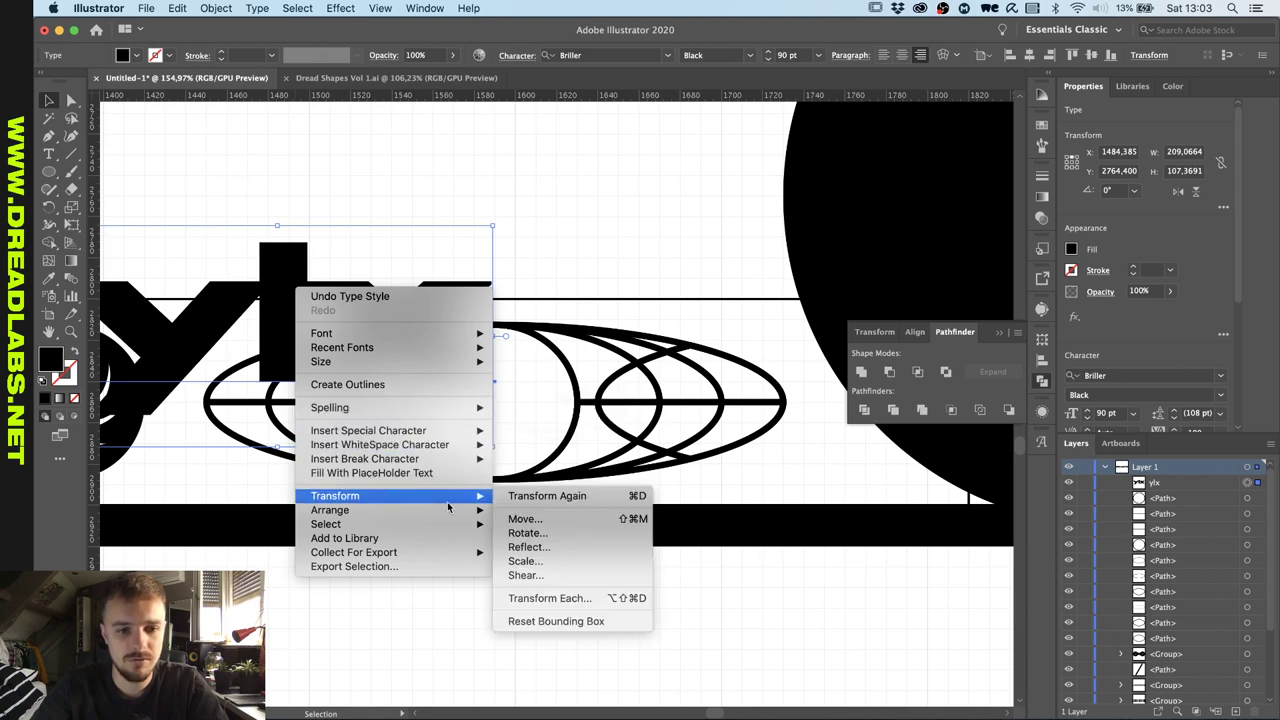
click(520, 575)
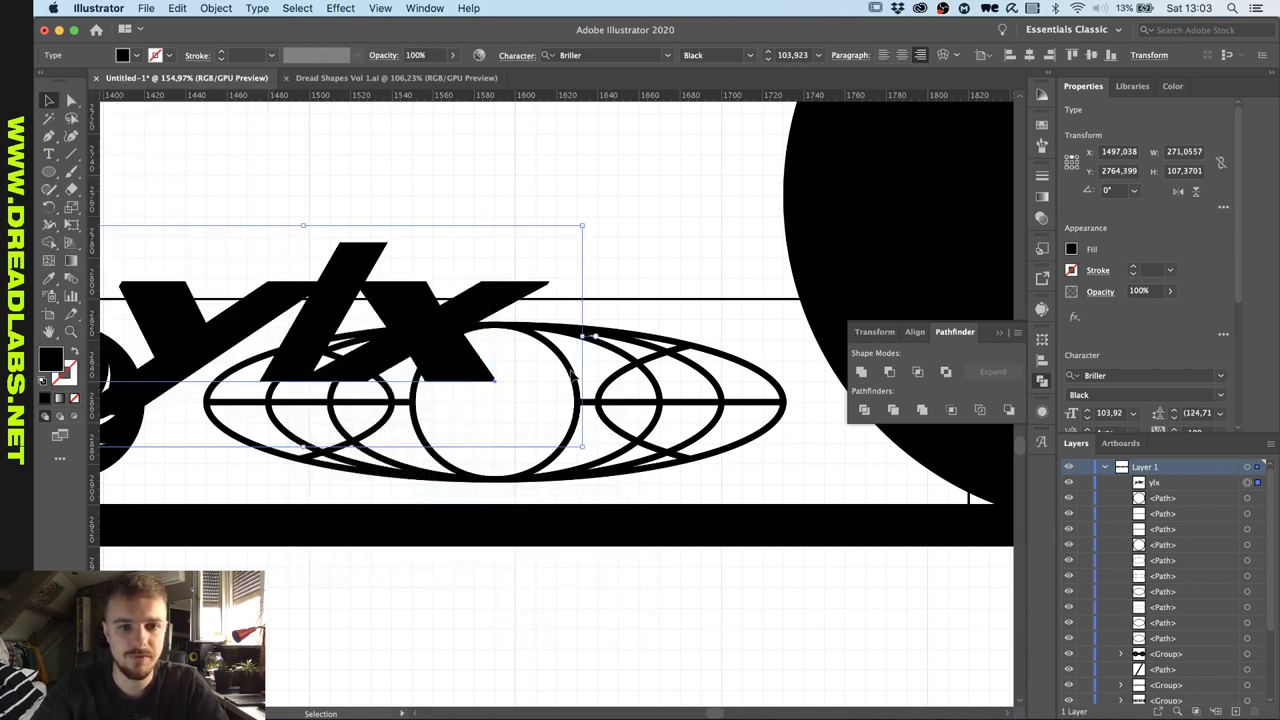
right_click(463, 356)
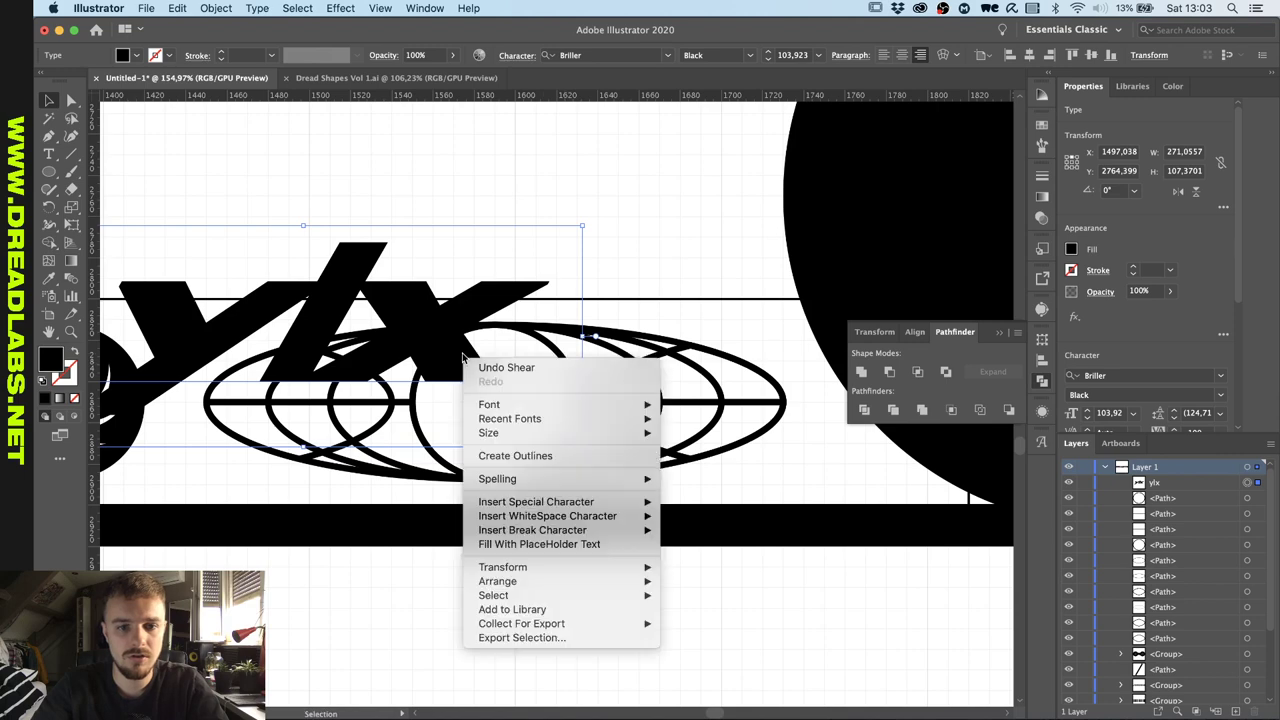
click(512, 456)
Center the ylx outlines horizontally and vertically on the emblem's central circle, using the circle as the key object.
shift+click(575, 383)
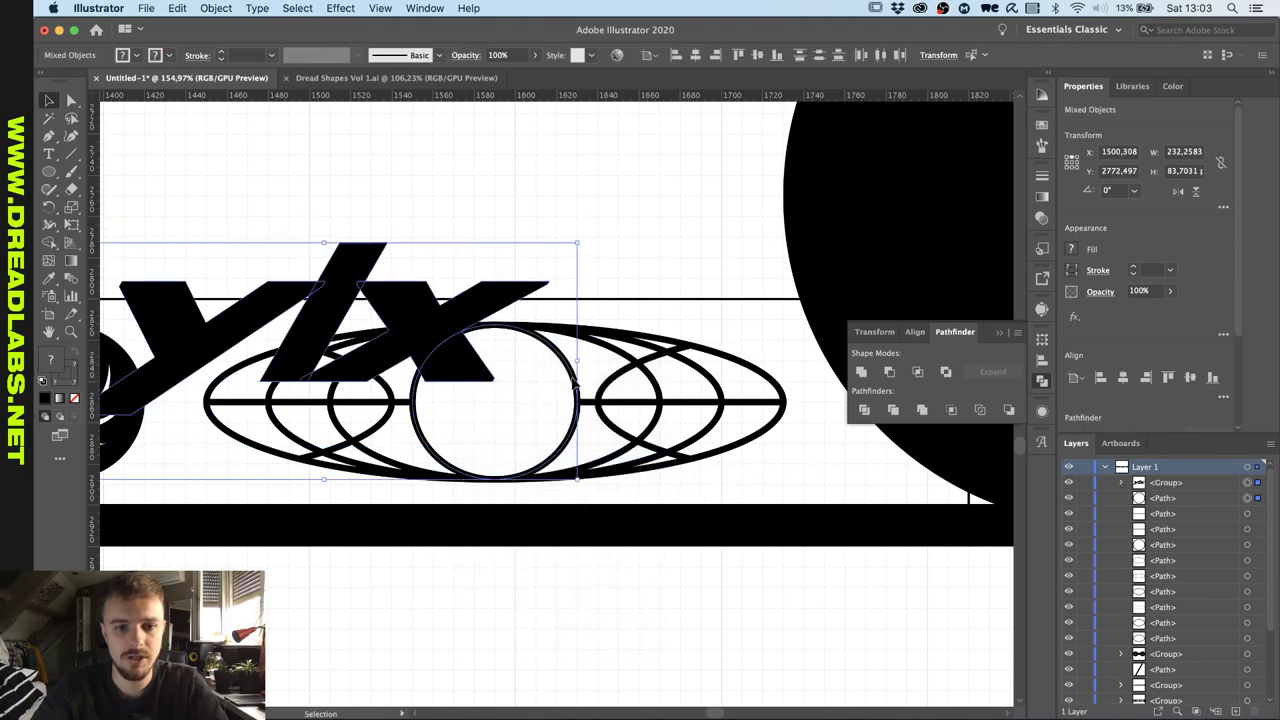
click(697, 56)
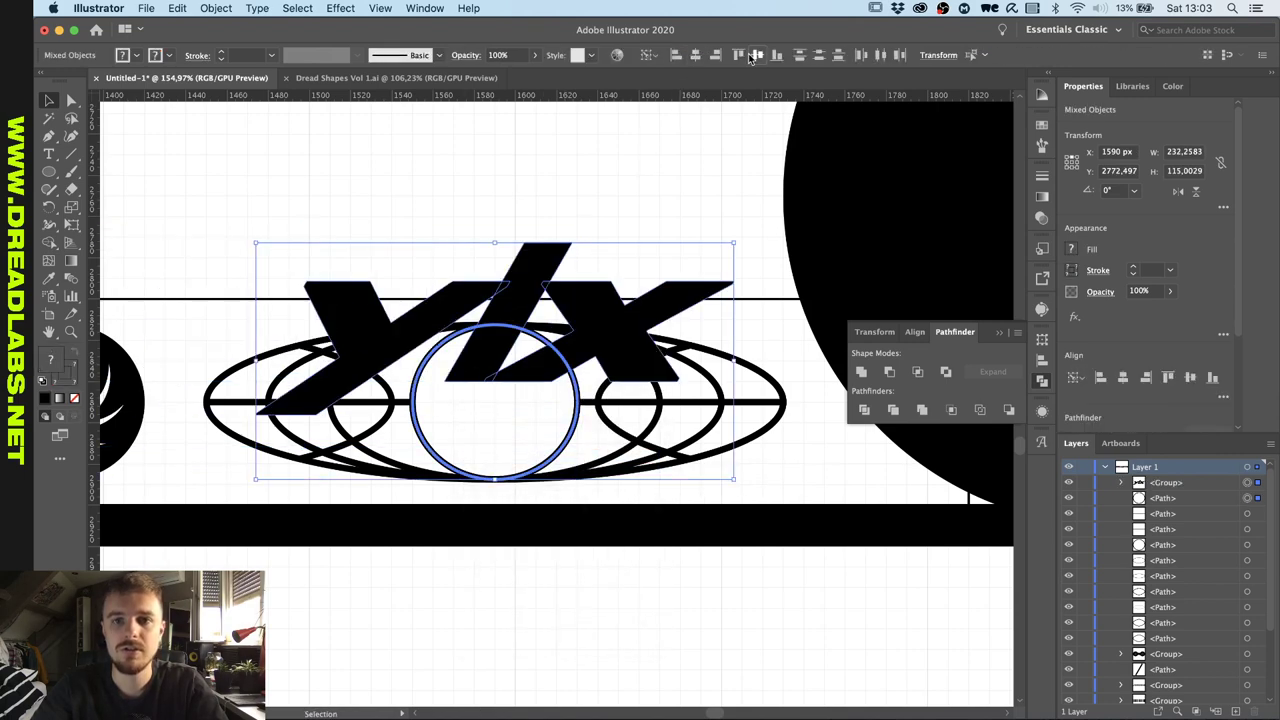
click(757, 55)
Scale the ylx outlines proportionally about their center to 80 px wide, inside the central circle.
click(557, 257)
click(512, 396)
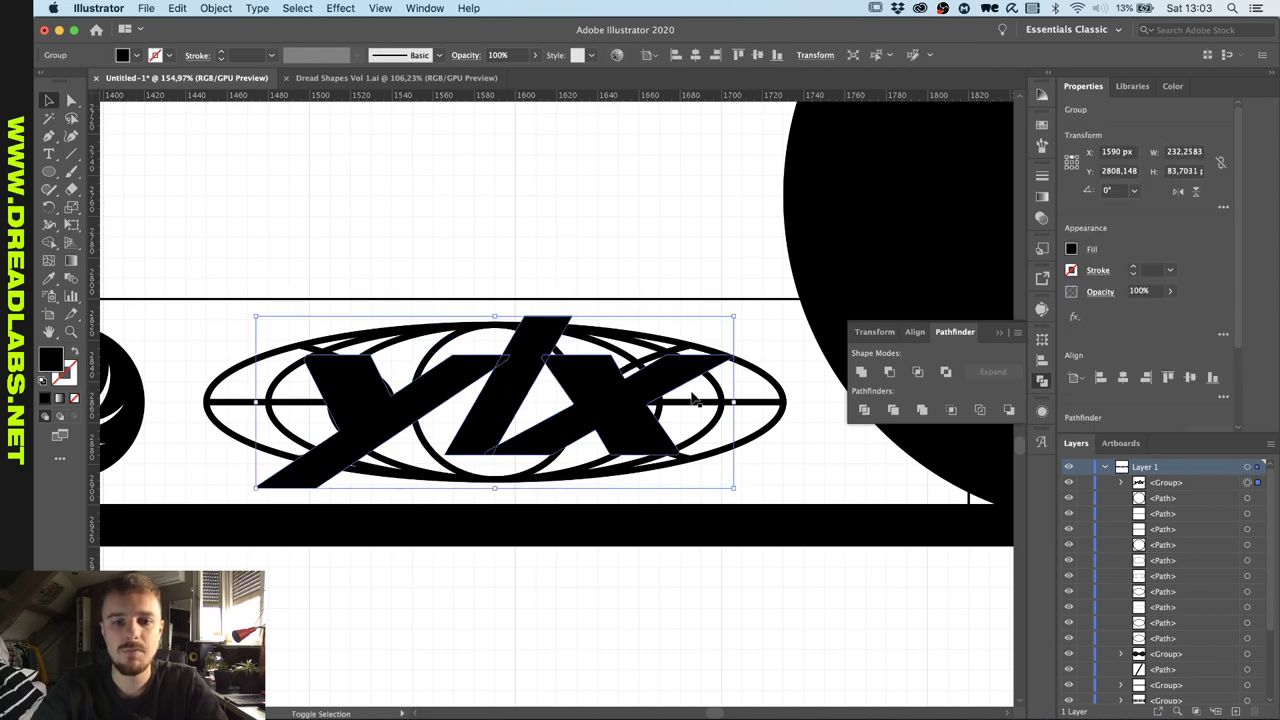
drag(735, 403, 583, 413)
scroll(580, 415, up, 3)
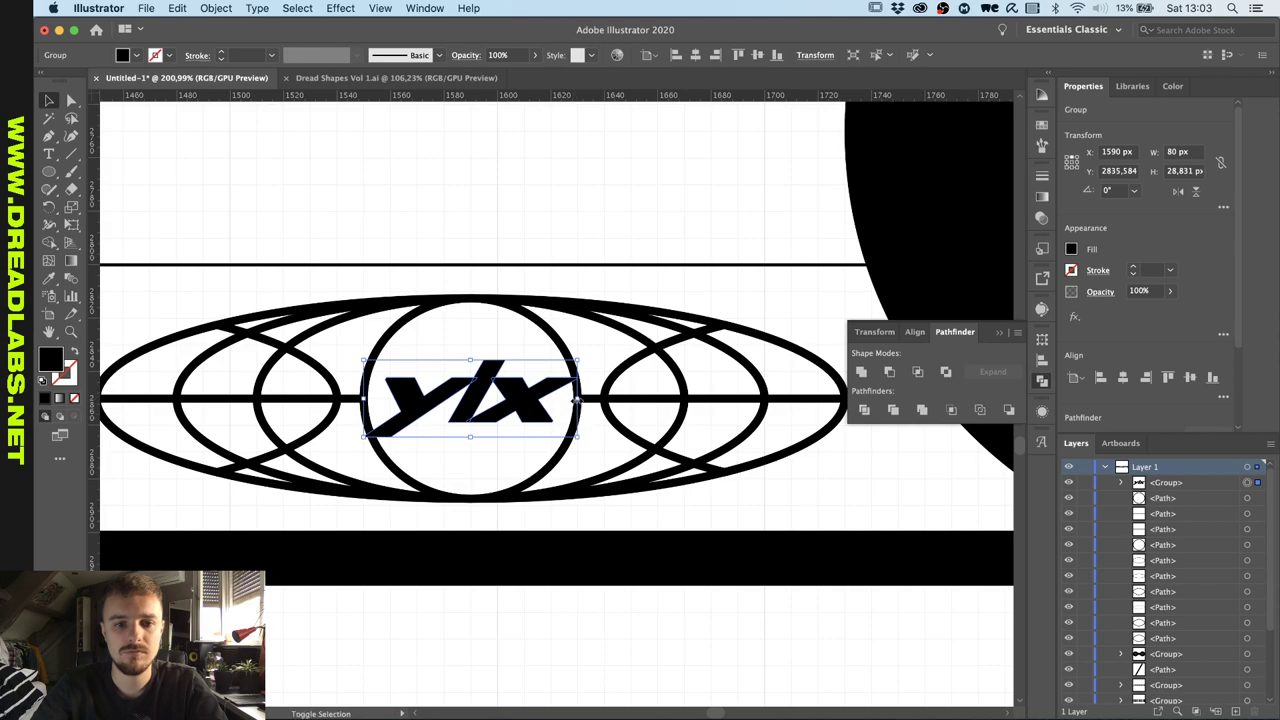
click(583, 224)
scroll(583, 224, down, 5)
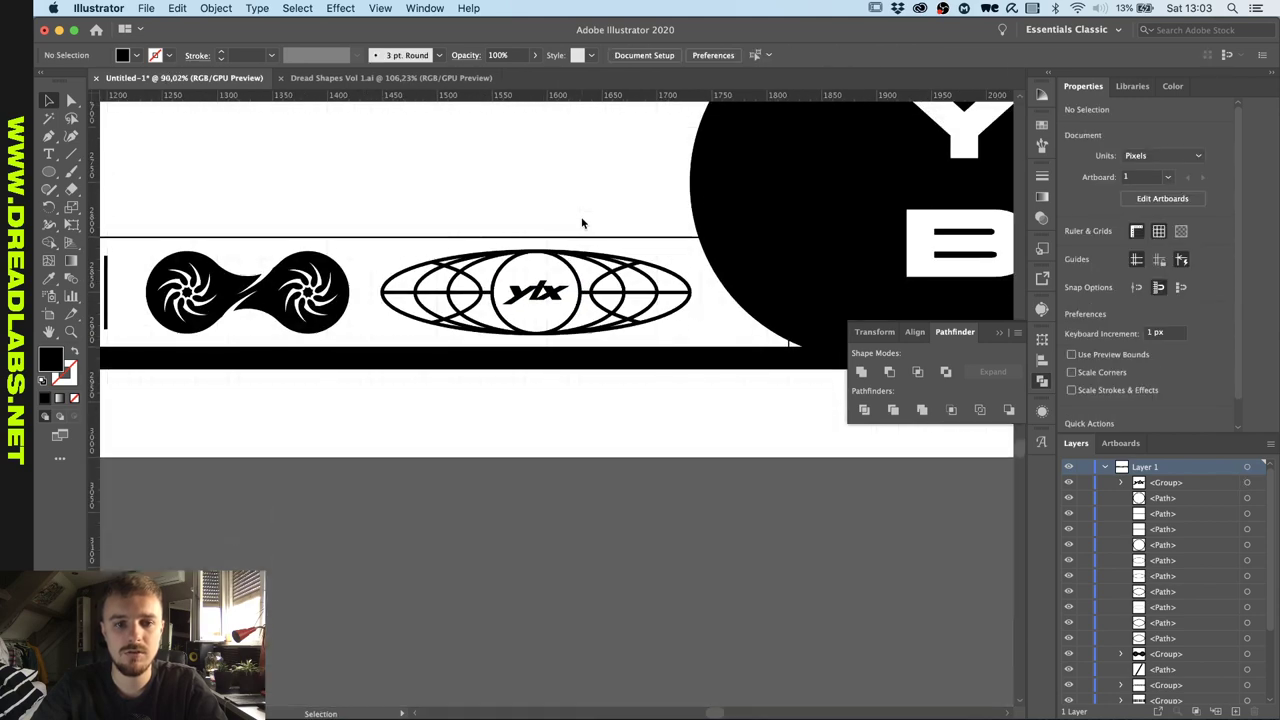
scroll(651, 276, down, 3)
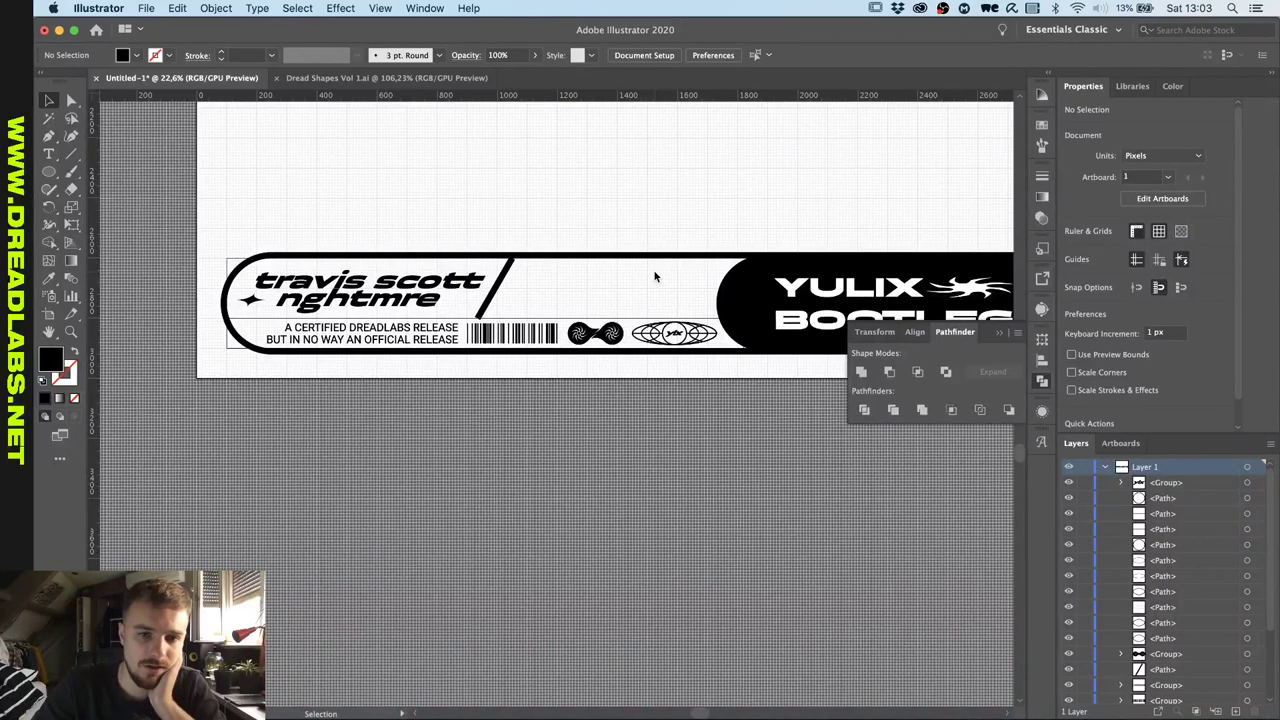
Delete the metaball group between the barcode and the globe emblem.
scroll(655, 277, up, 5)
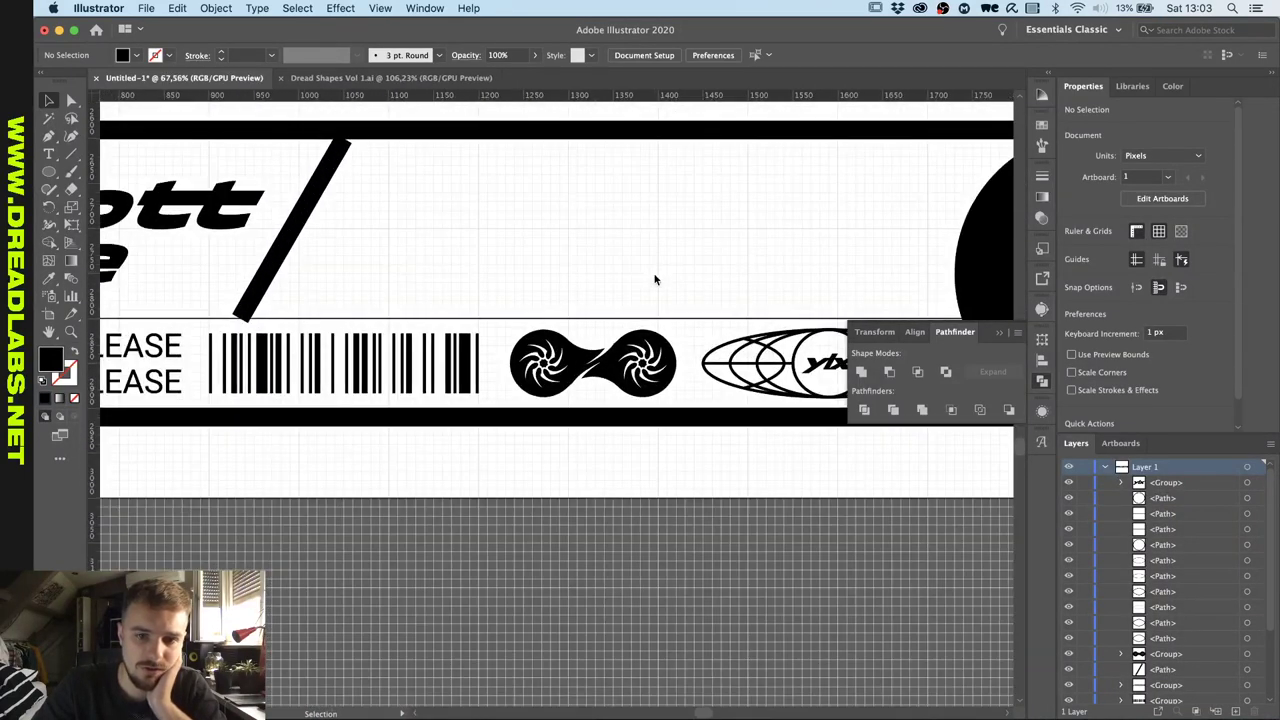
click(531, 370)
scroll(531, 370, up, 2)
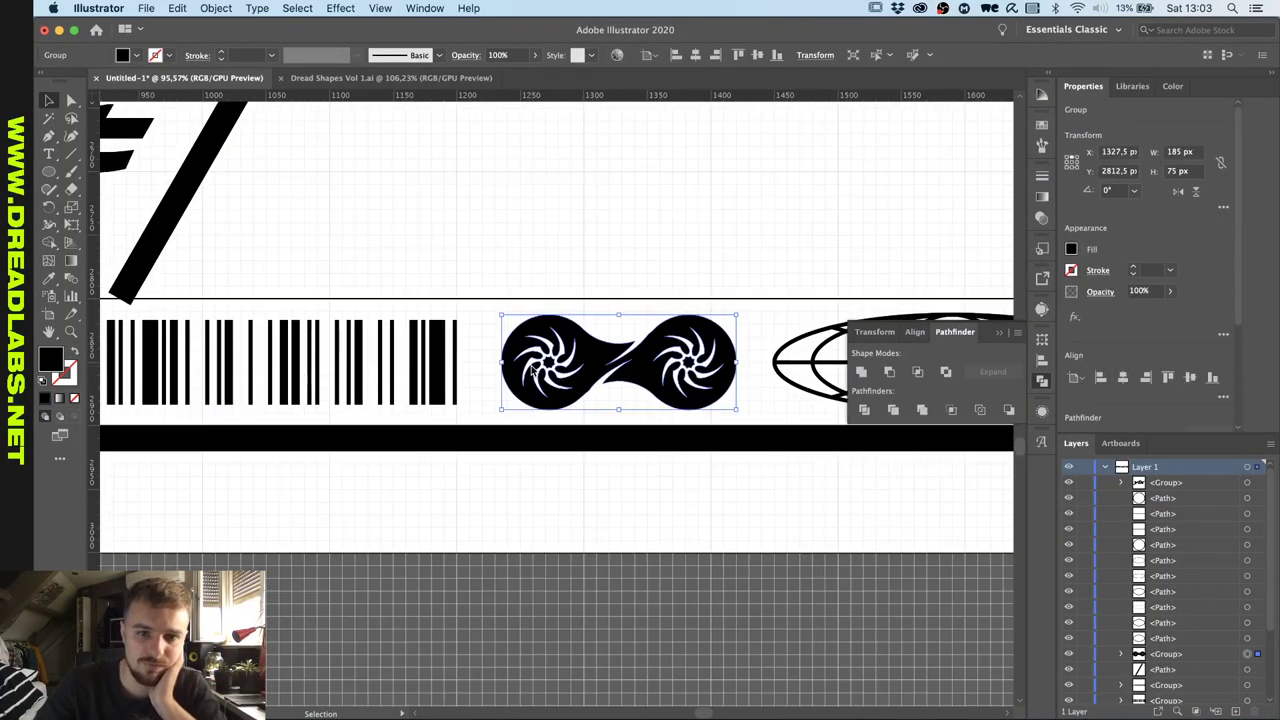
key(BackSpace)
key(super+apostrophe)
key(super+apostrophe)
scroll(531, 371, down, 1)
scroll(531, 371, up, 2)
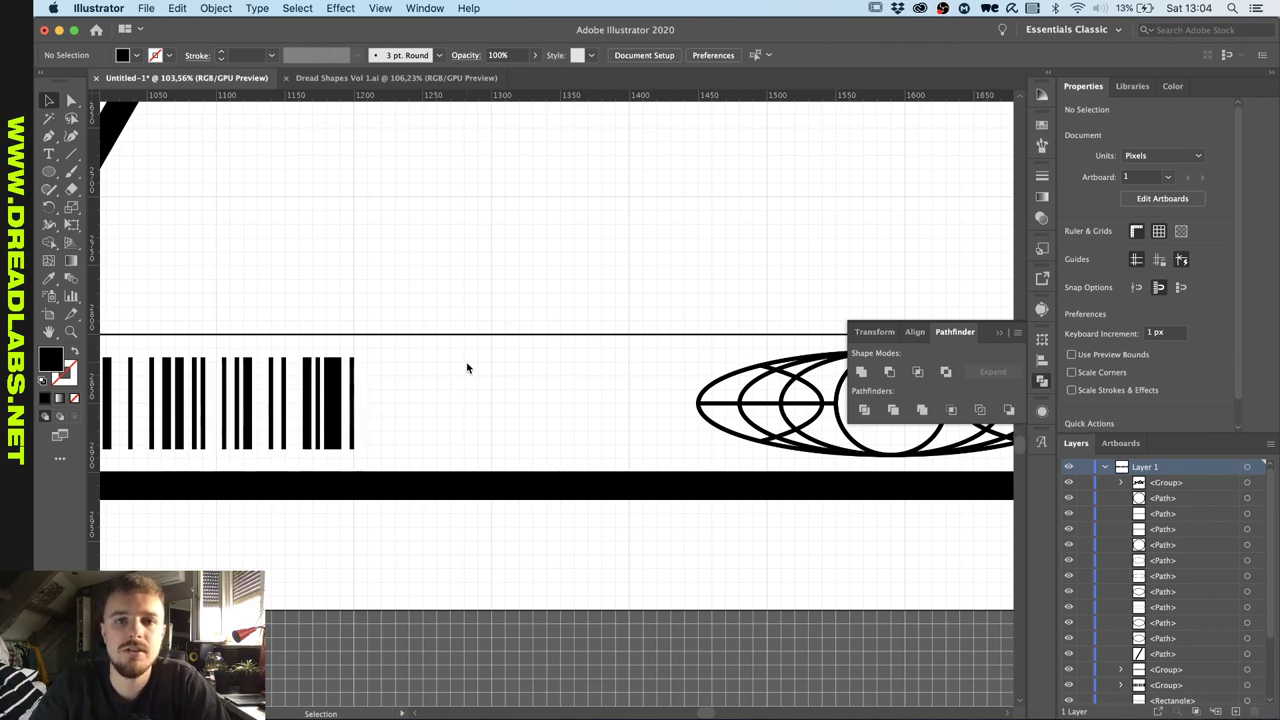
scroll(466, 368, down, 3)
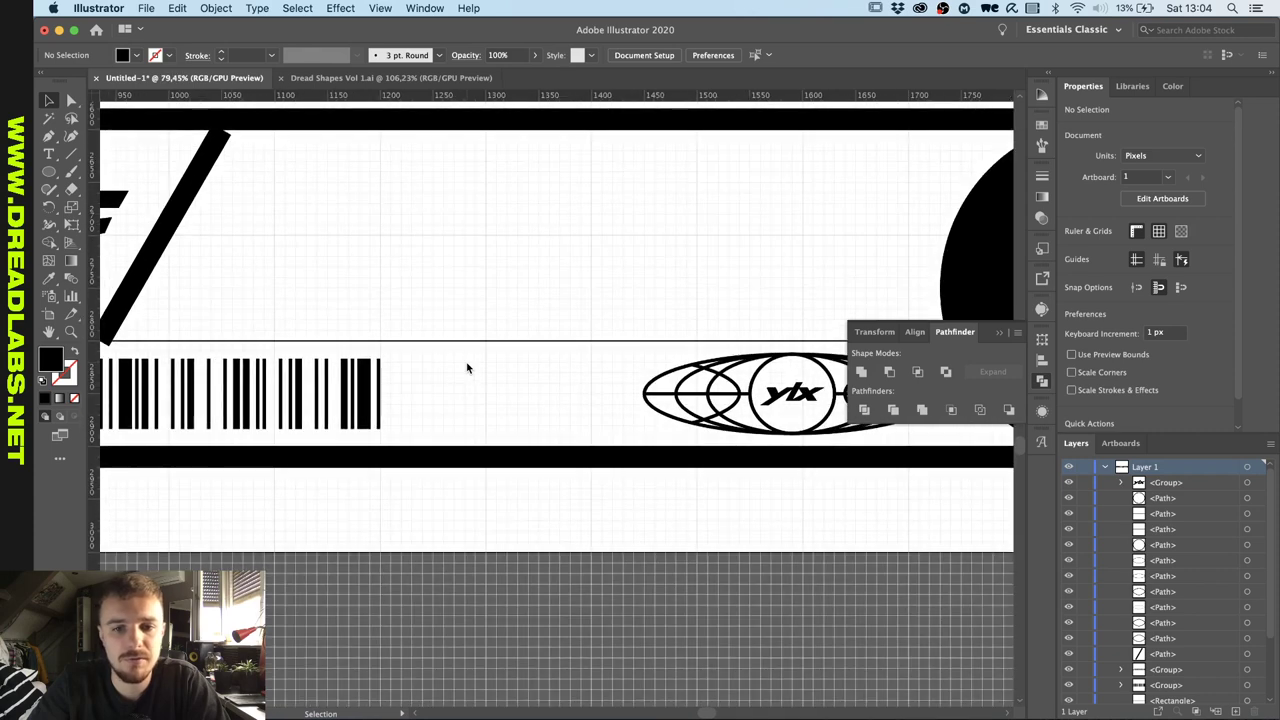
Bring the deleted metaball back to judge the strip with it, and remove it again.
key(ctrl+v)
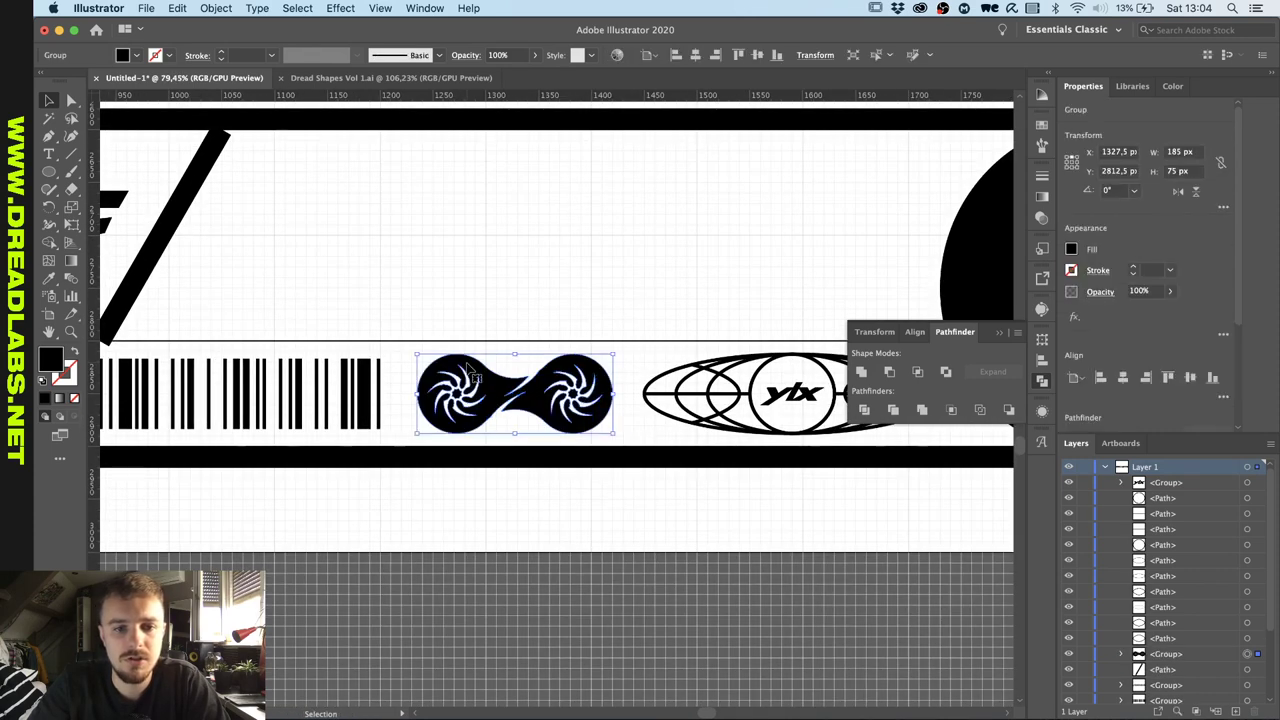
scroll(496, 395, down, 10)
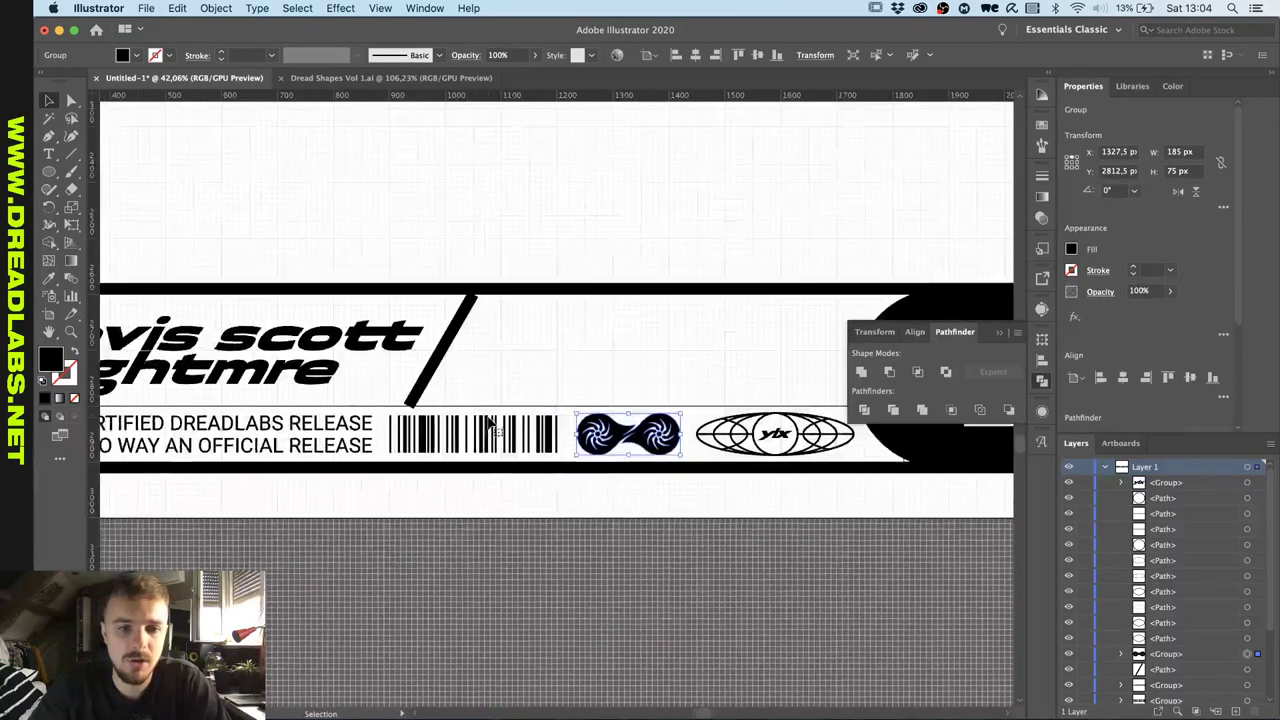
scroll(490, 424, up, 8)
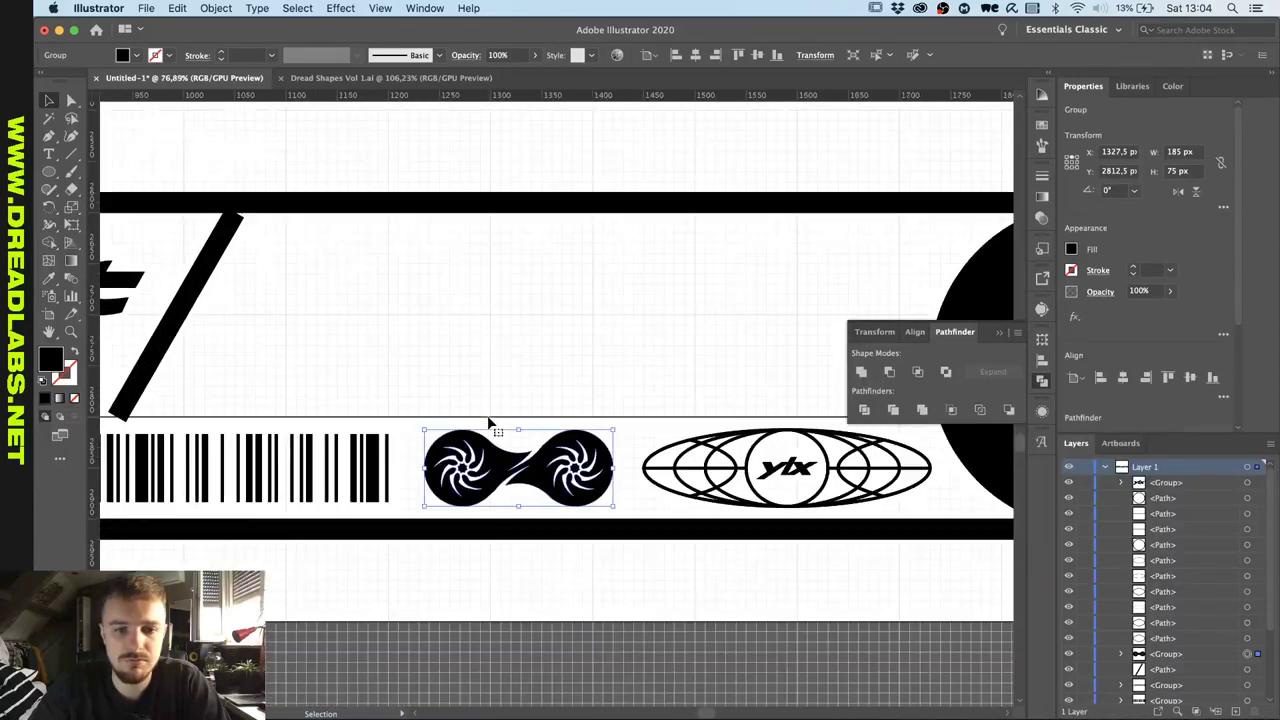
scroll(490, 424, up, 3)
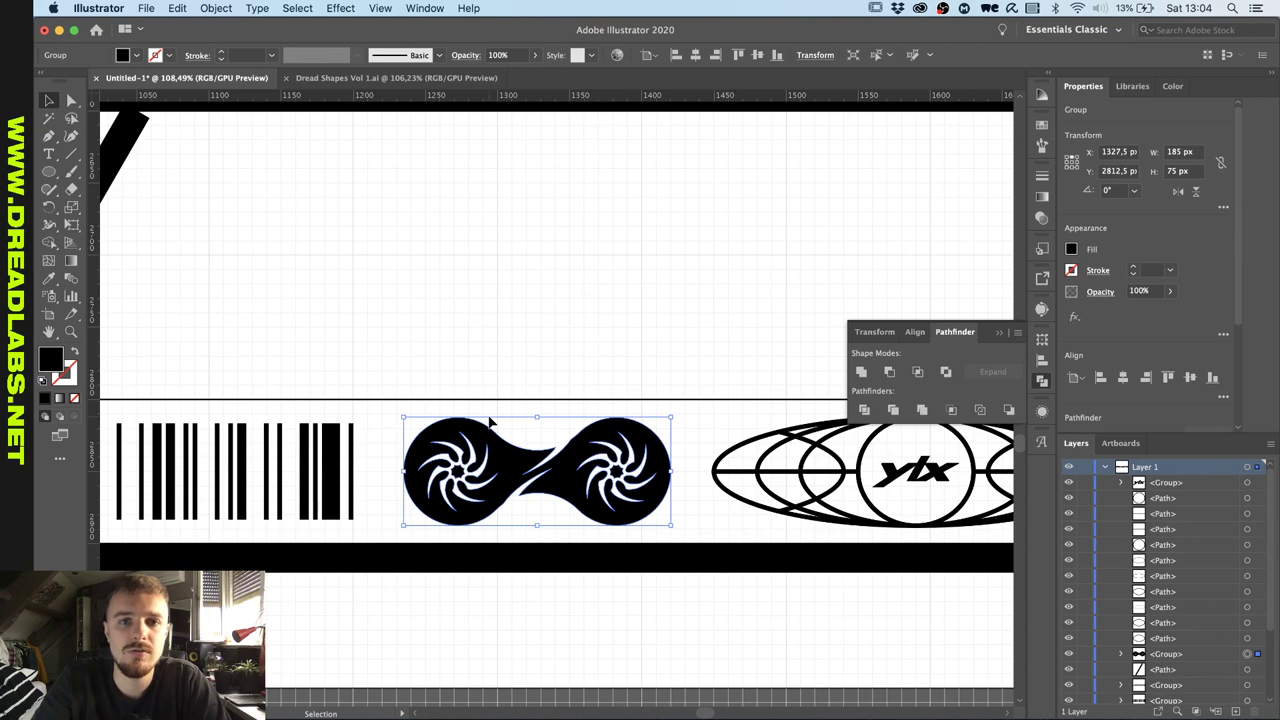
key(Delete)
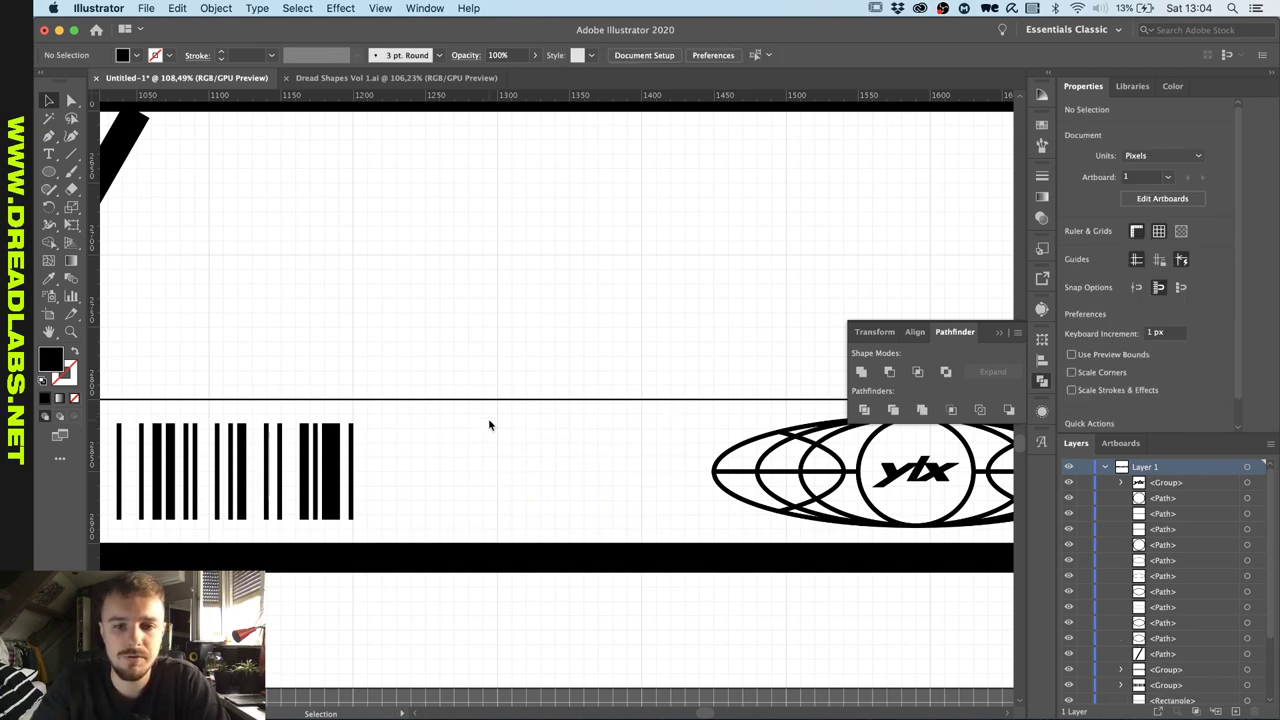
scroll(489, 425, down, 6)
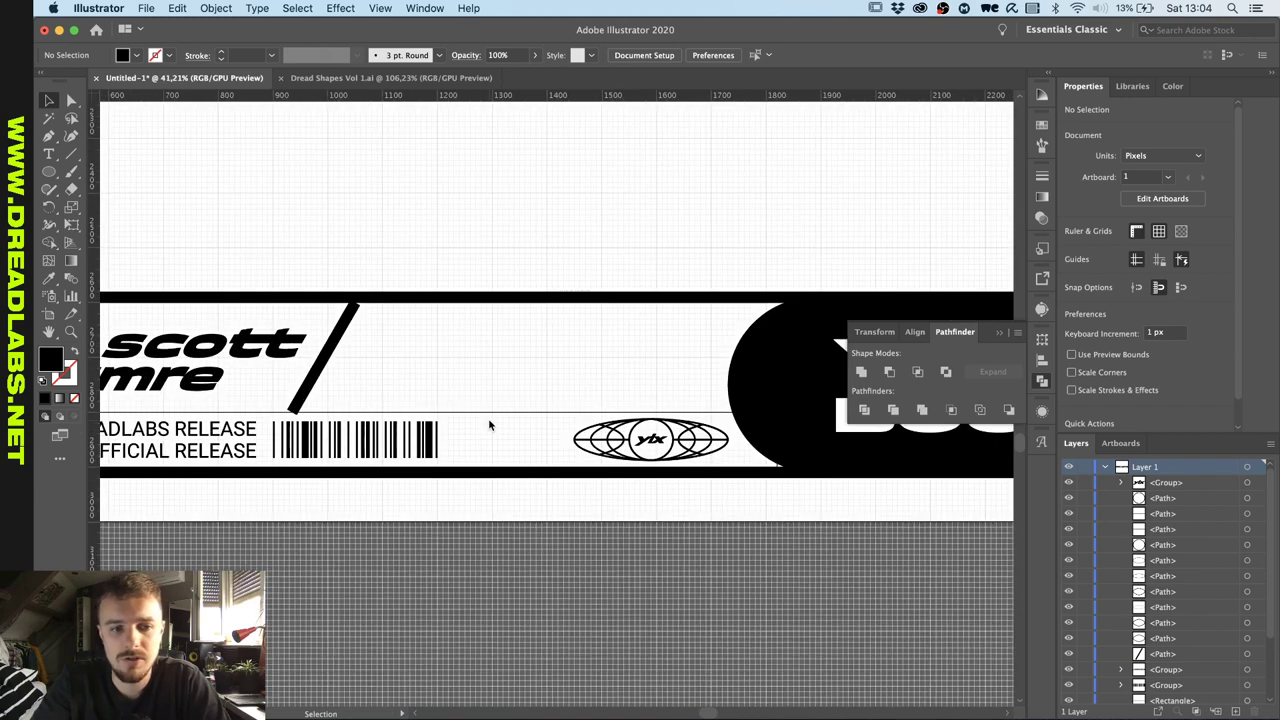
scroll(489, 425, up, 3)
scroll(489, 425, up, 3)
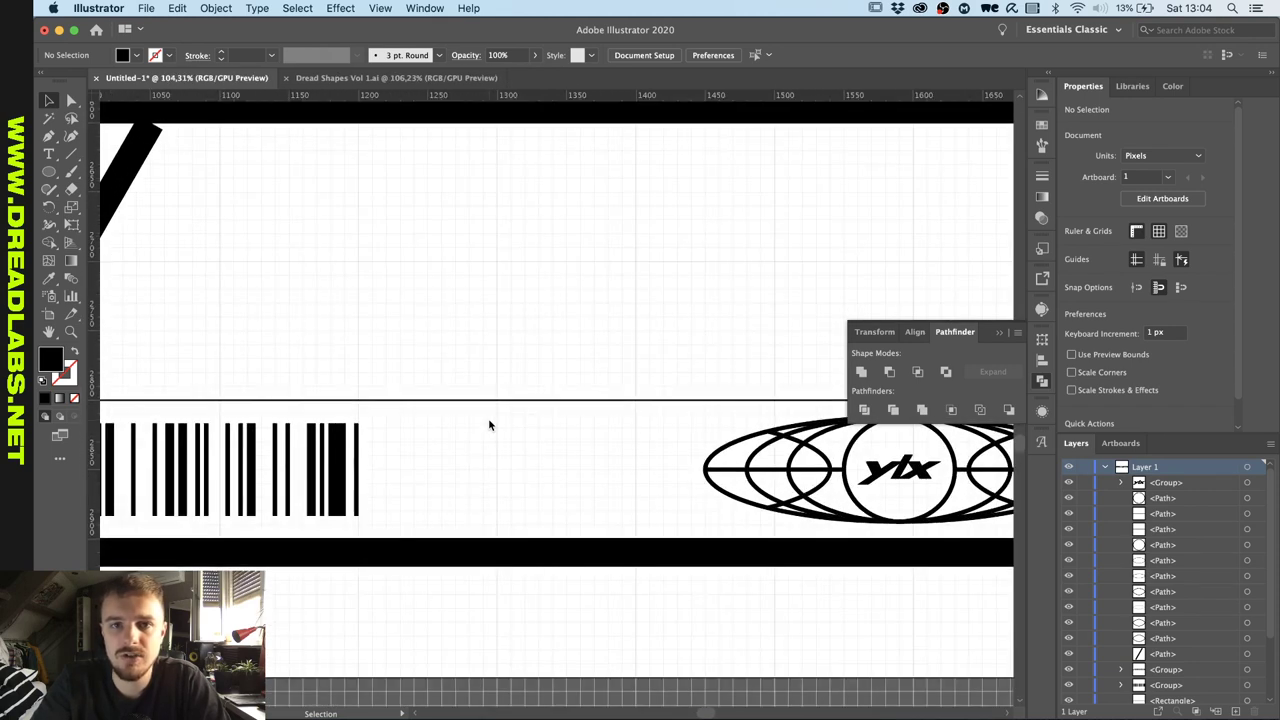
Draw a black twelve-pointed star about 190 px wide in the space between the barcode and the globe emblem.
click(996, 334)
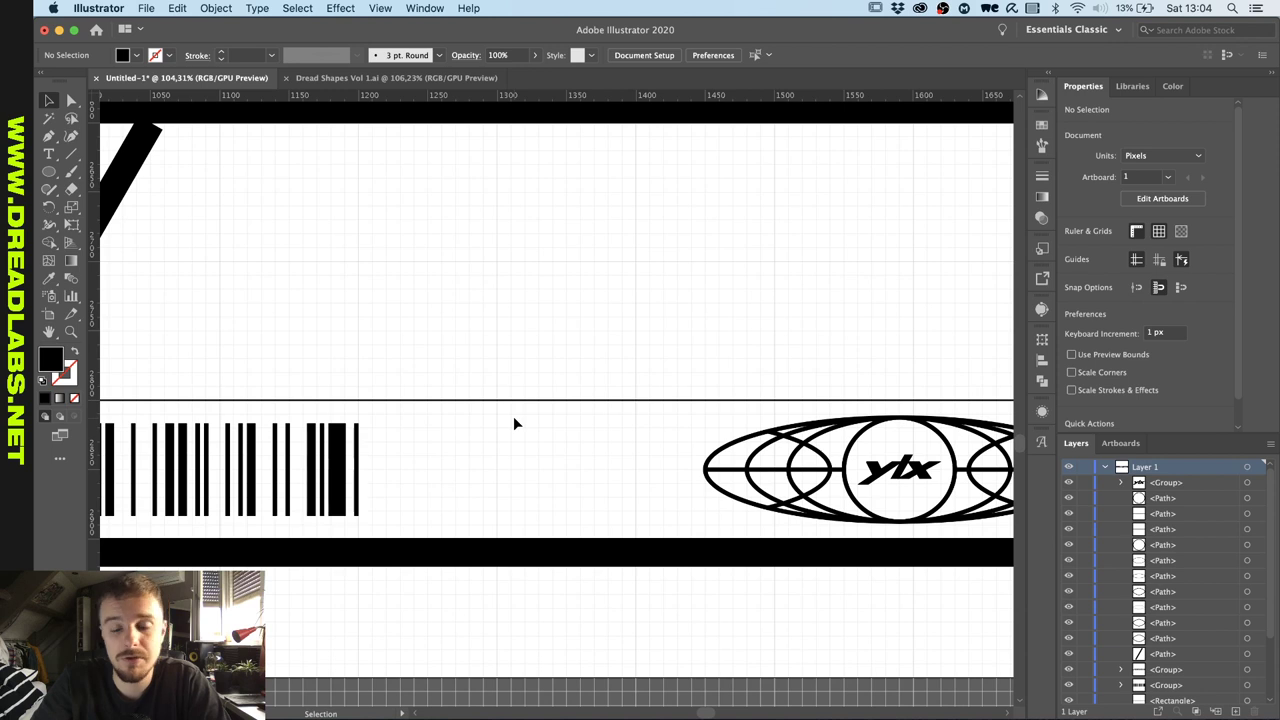
scroll(514, 420, up, 2)
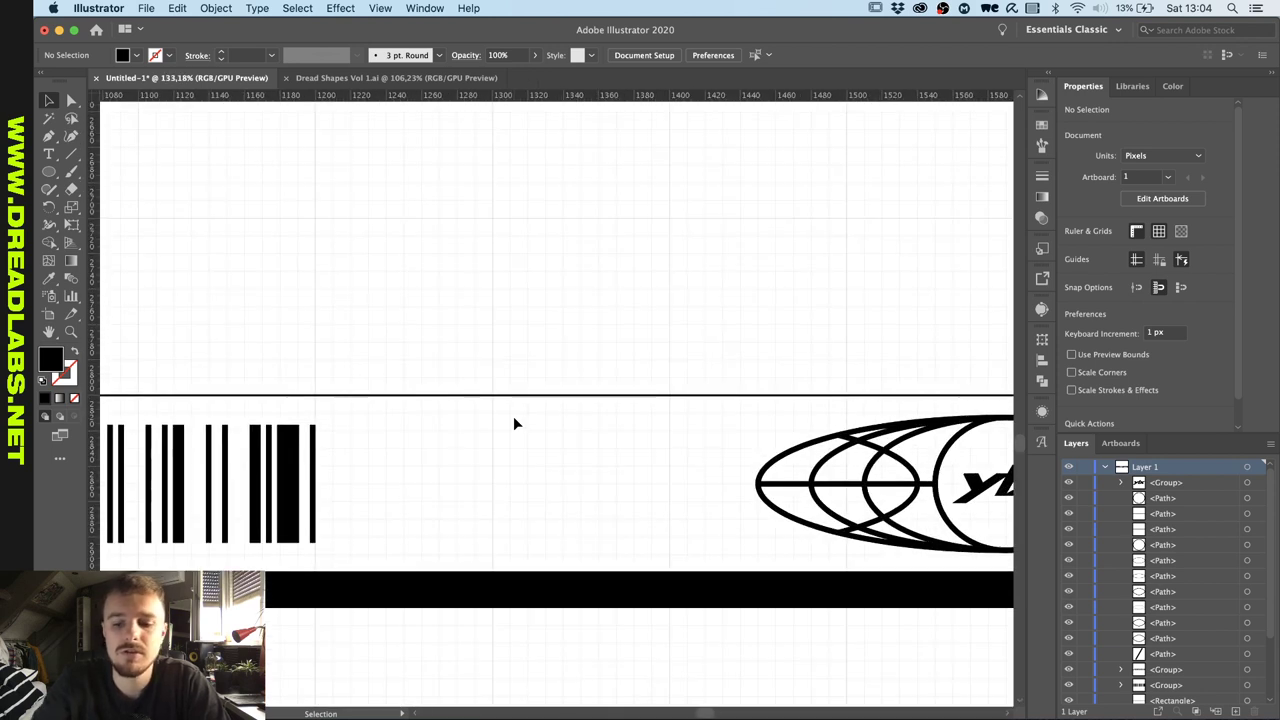
key(l)
scroll(349, 430, down, 2)
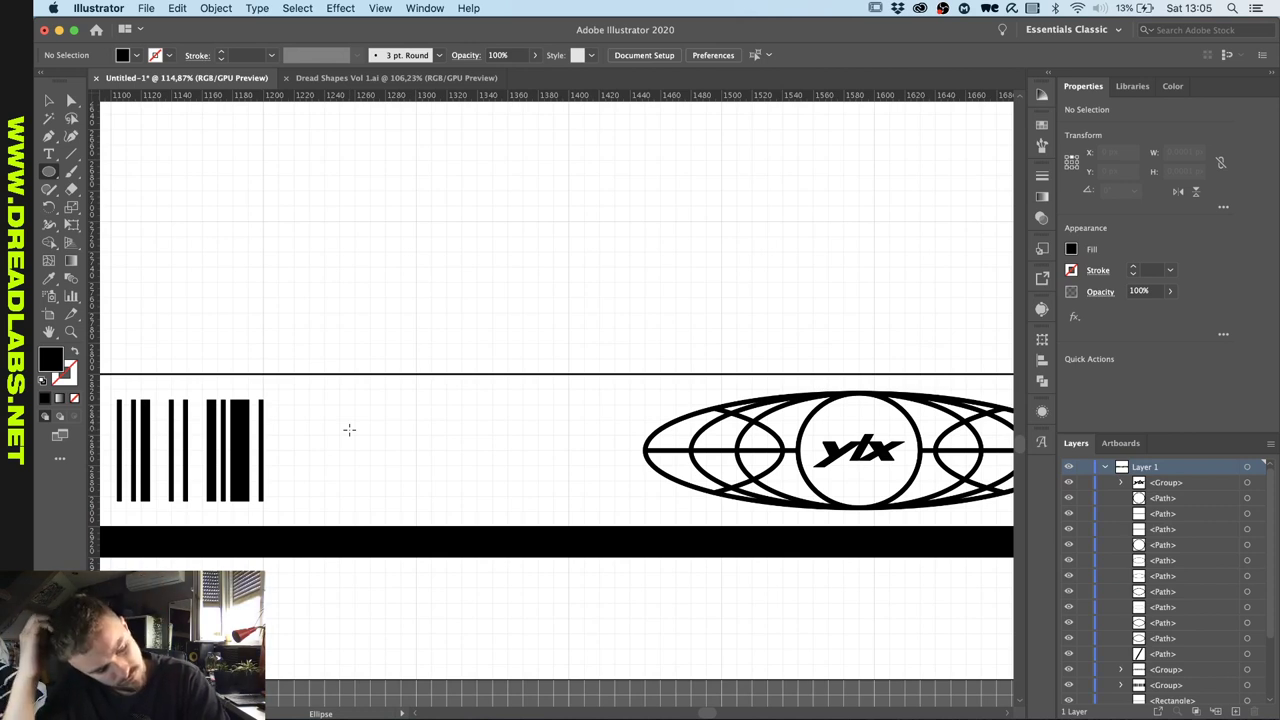
click(47, 174)
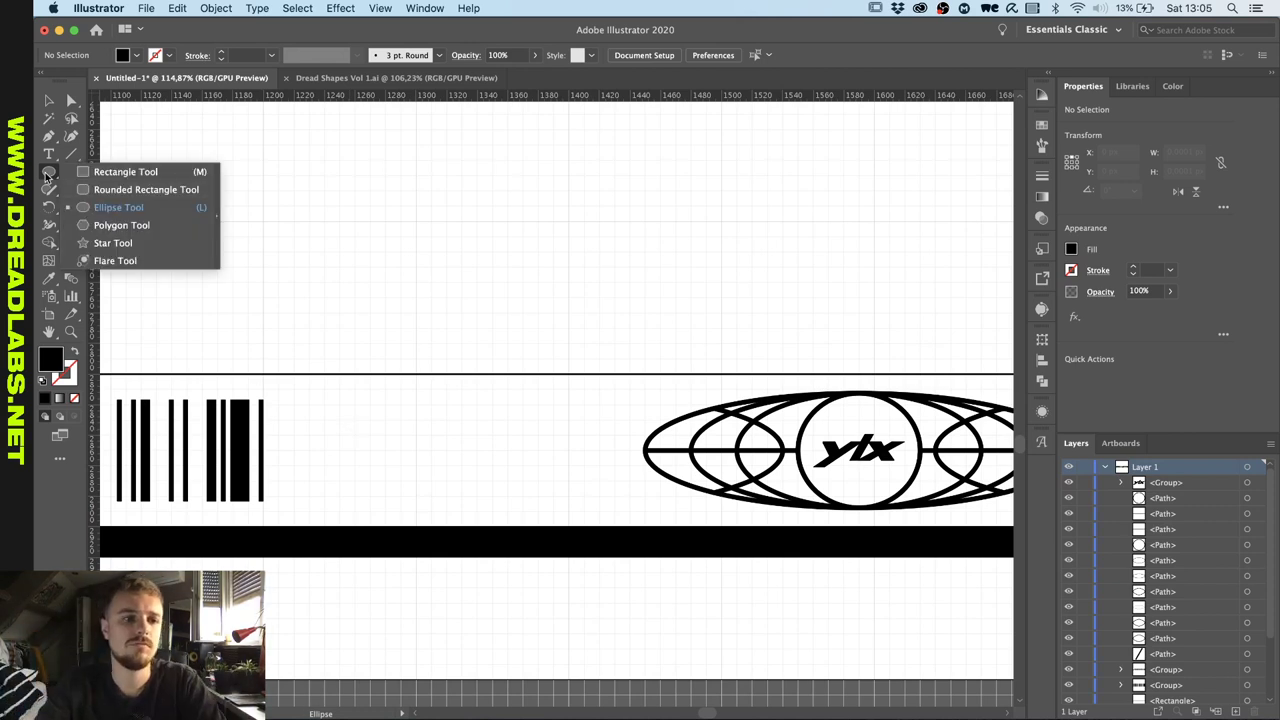
click(113, 243)
drag(443, 449, 584, 400)
key(Up)
key(Up)
key(Up)
key(Up)
key(Up)
key(Down)
key(Down)
key(Down)
key(Down)
key(Up)
key(Up)
key(Up)
key(Up)
key(Up)
key(Up)
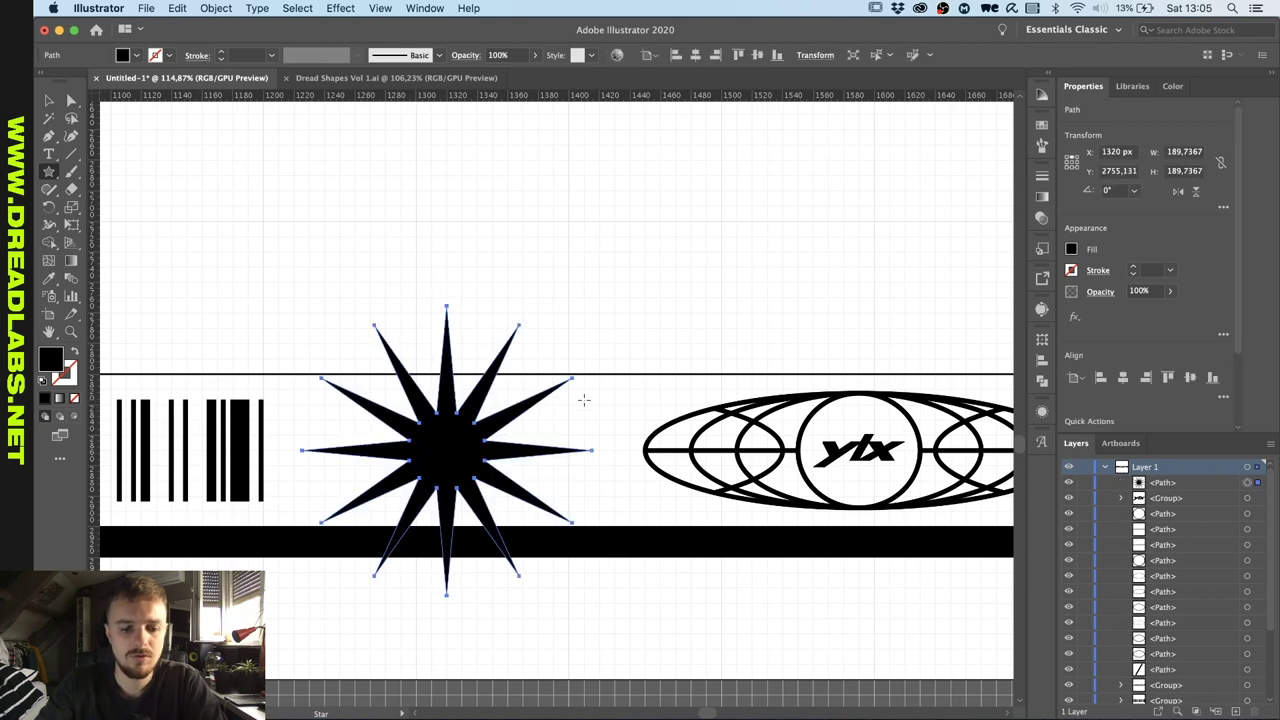
Try to squash the star vertically from its top point, and undo it.
key(v)
drag(446, 307, 442, 394)
key(super+z)
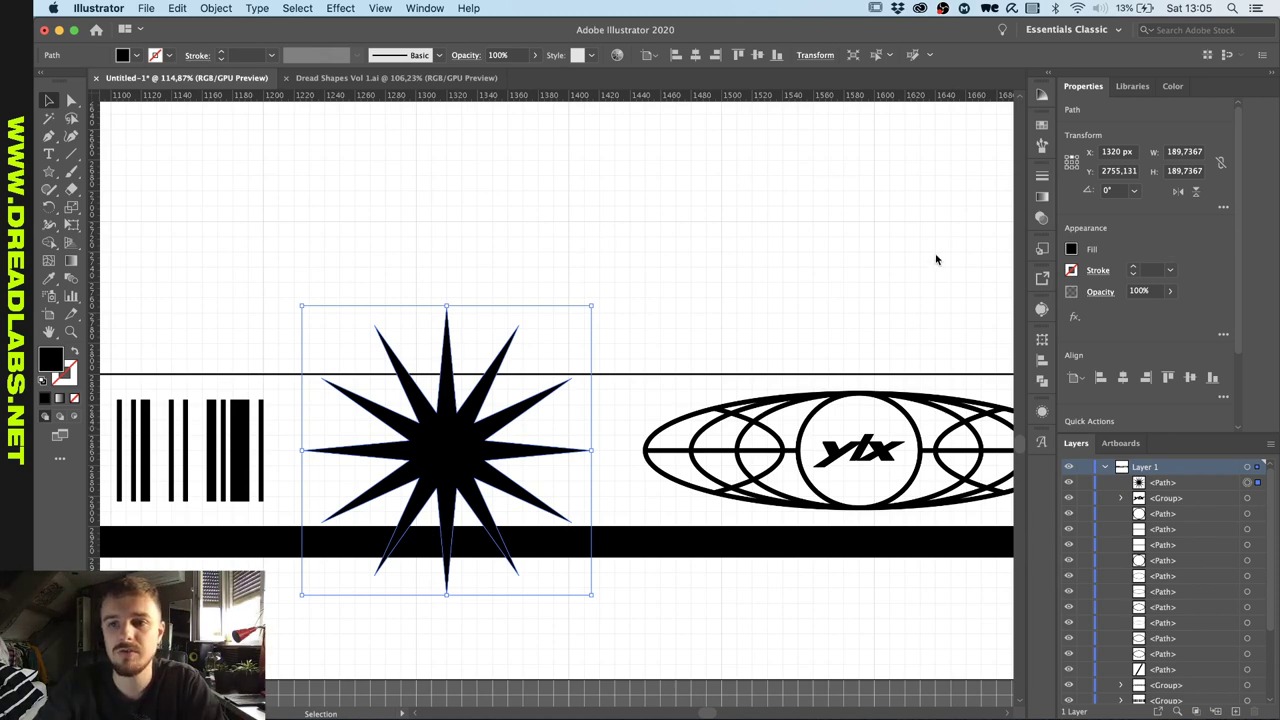
Check the dimensions of the emblem's central circle and compare them with the star's.
key(super+equal)
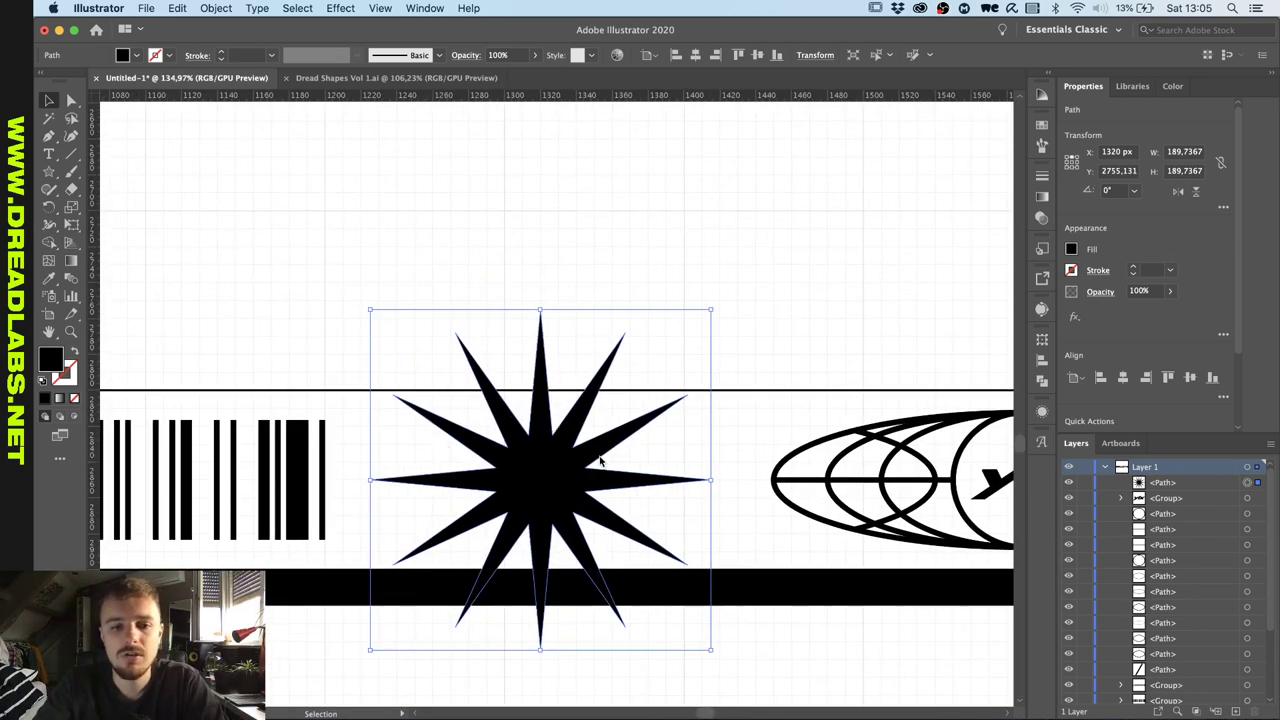
scroll(600, 461, down, 3)
scroll(527, 453, up, 3)
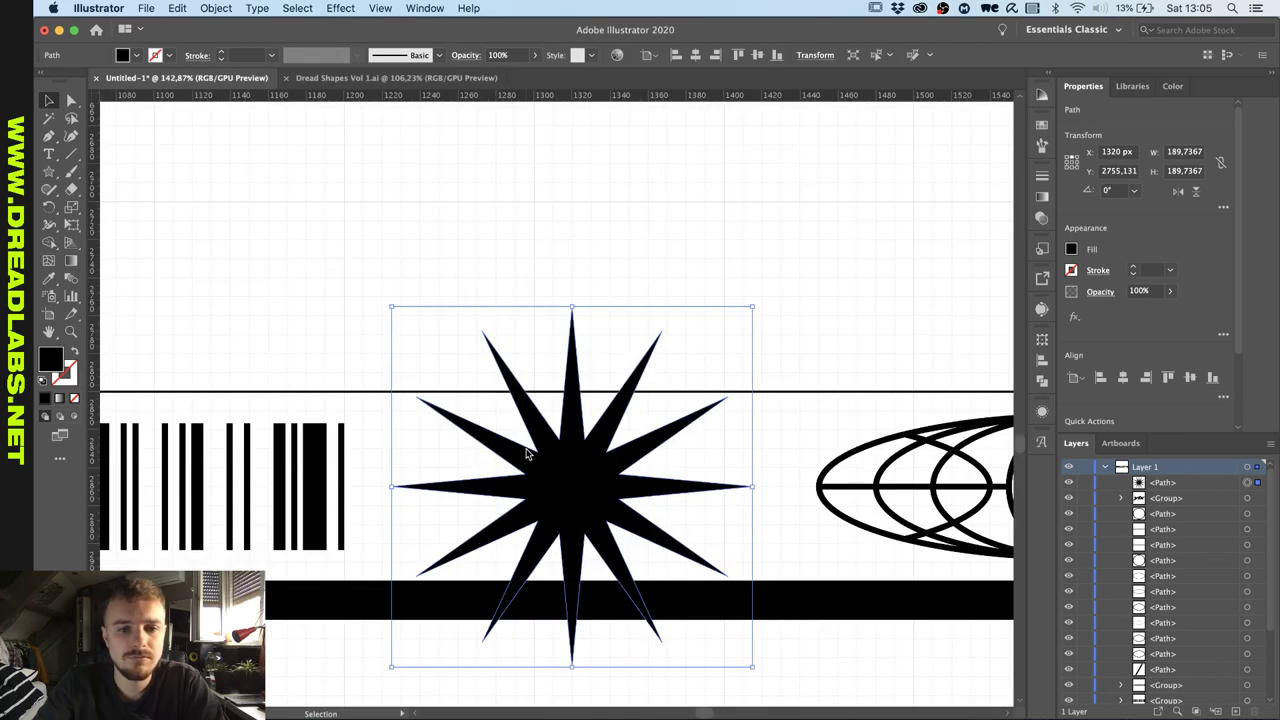
click(853, 455)
click(851, 450)
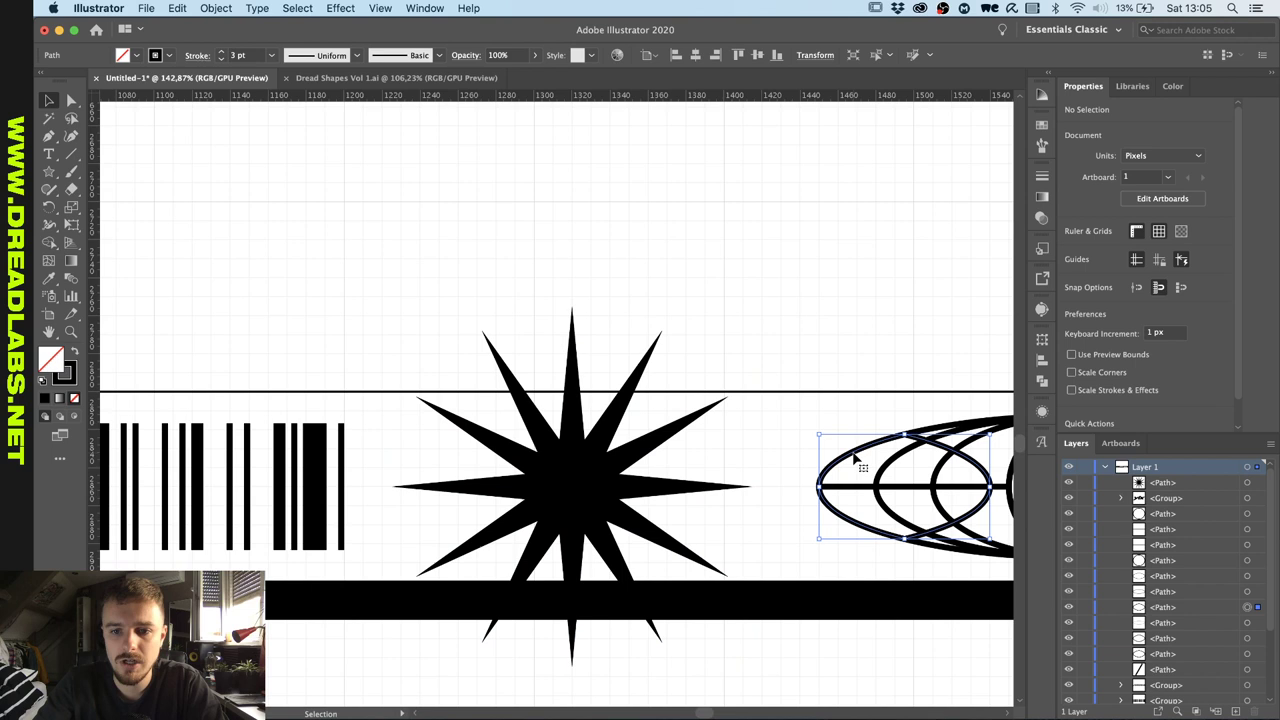
scroll(866, 452, right, 3)
click(943, 426)
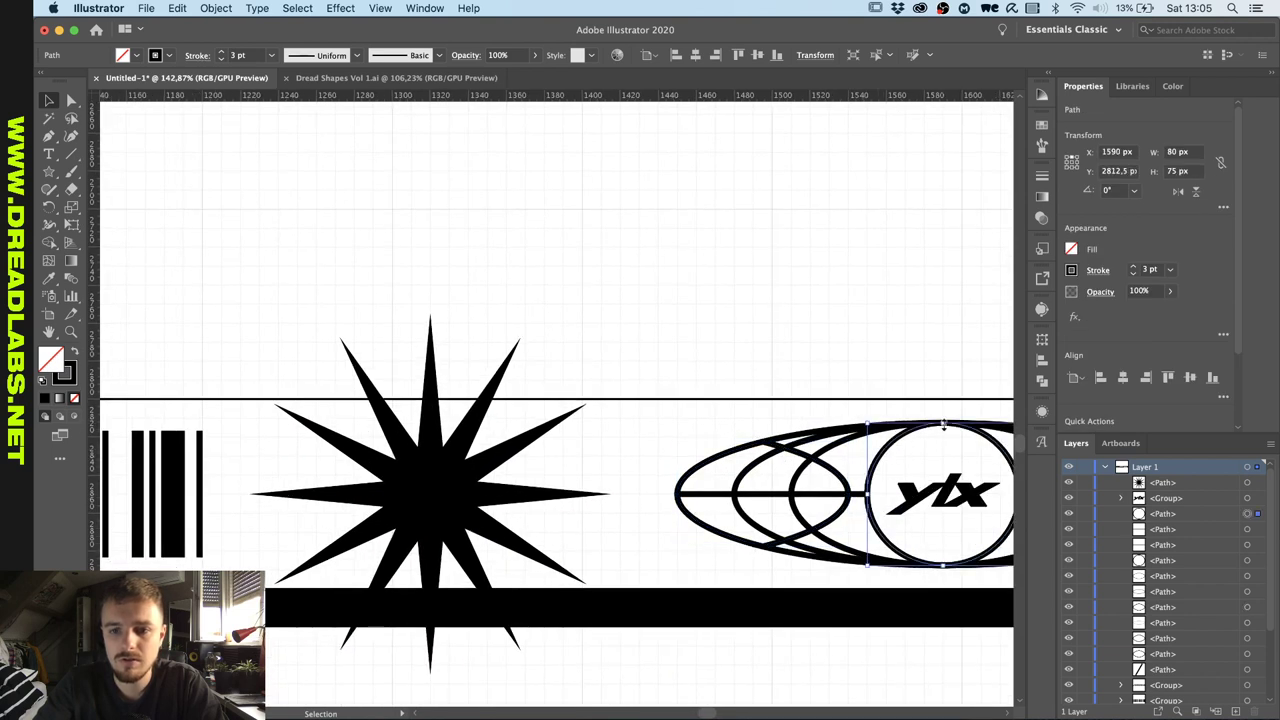
click(415, 467)
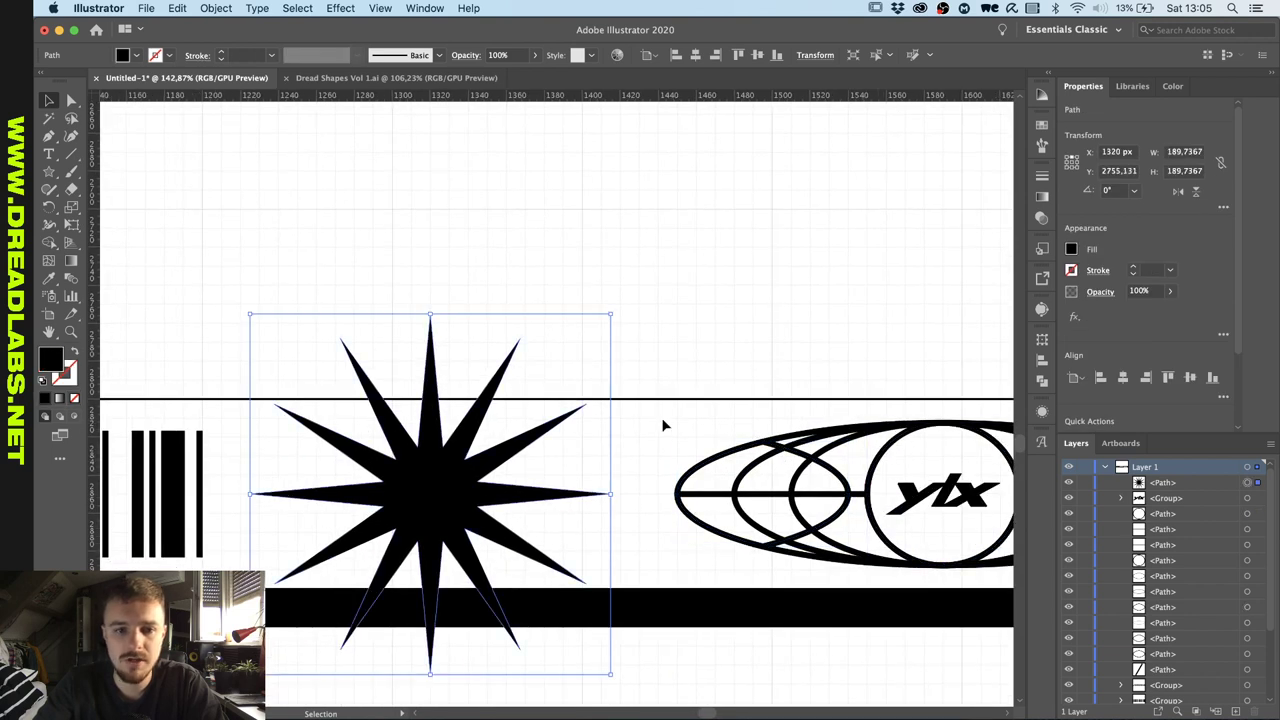
shift+click(958, 430)
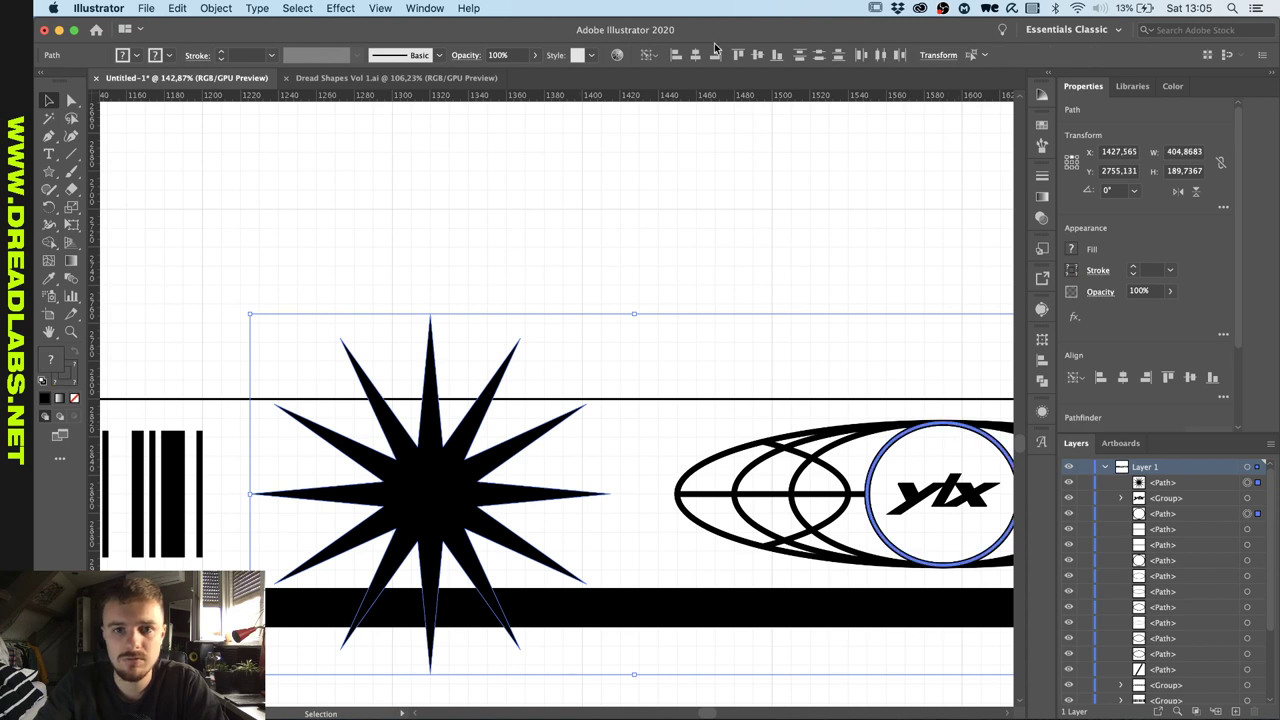
click(503, 277)
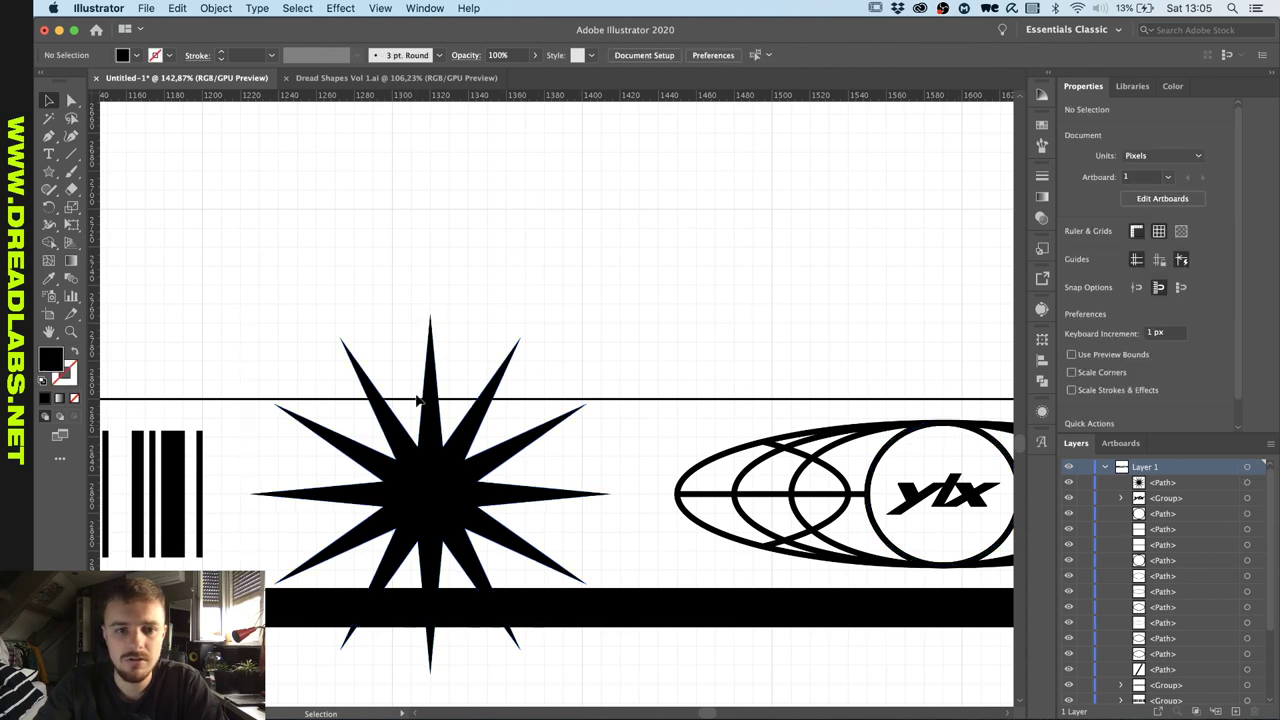
Try to set the star's height to 75 px from its top edge, and undo the change.
click(437, 452)
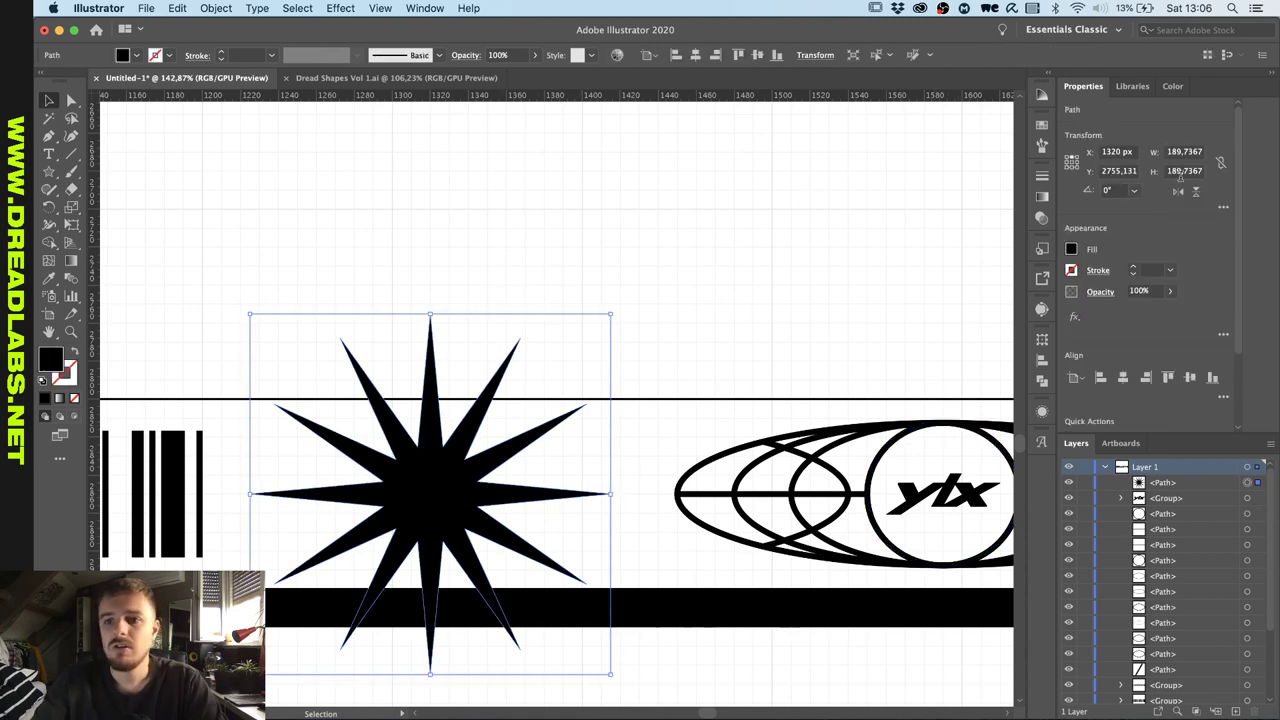
double_click(1184, 171)
text(75)
key(Return)
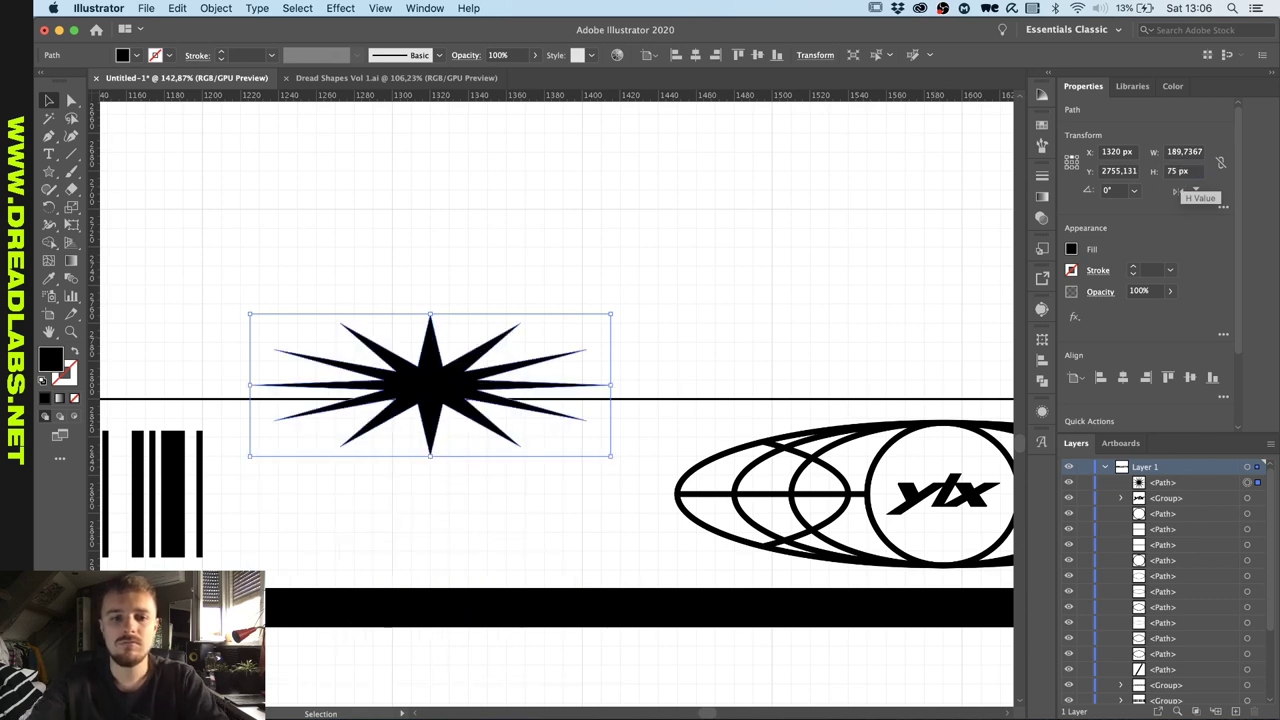
key(super+z)
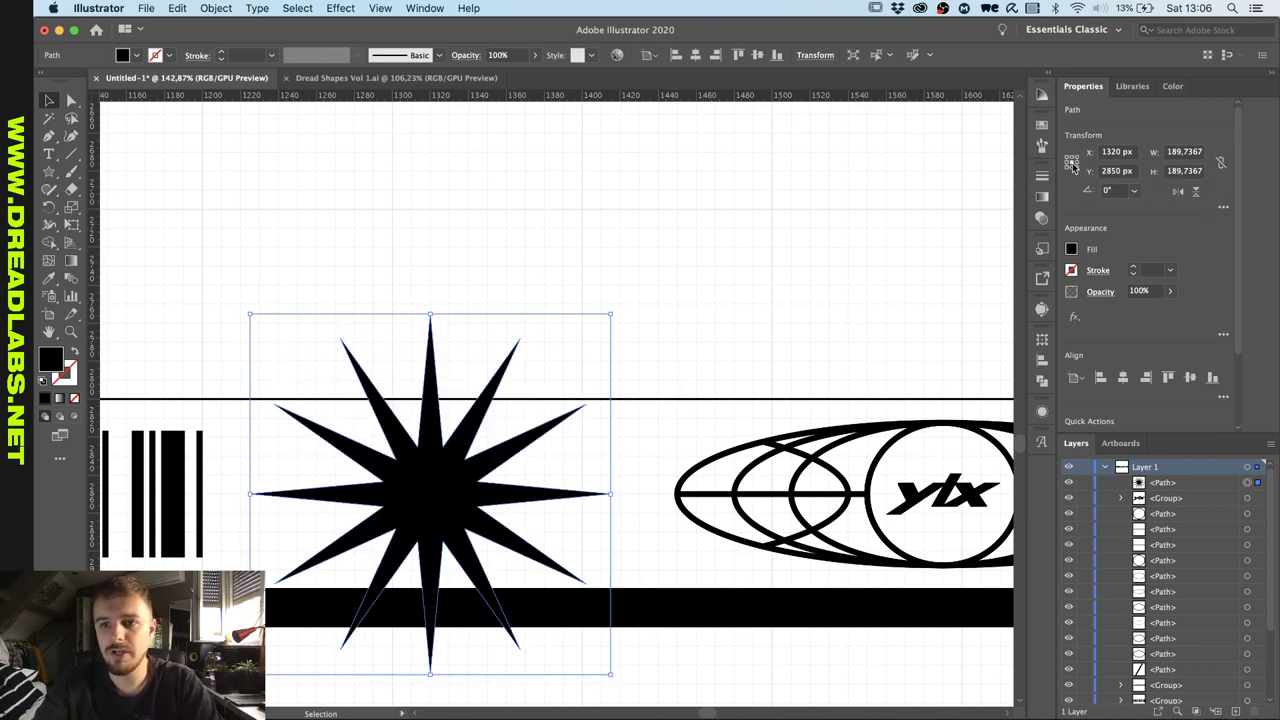
Set the star's height to 75 px about its center point, leaving the width unconstrained.
double_click(1184, 171)
text(75)
key(Return)
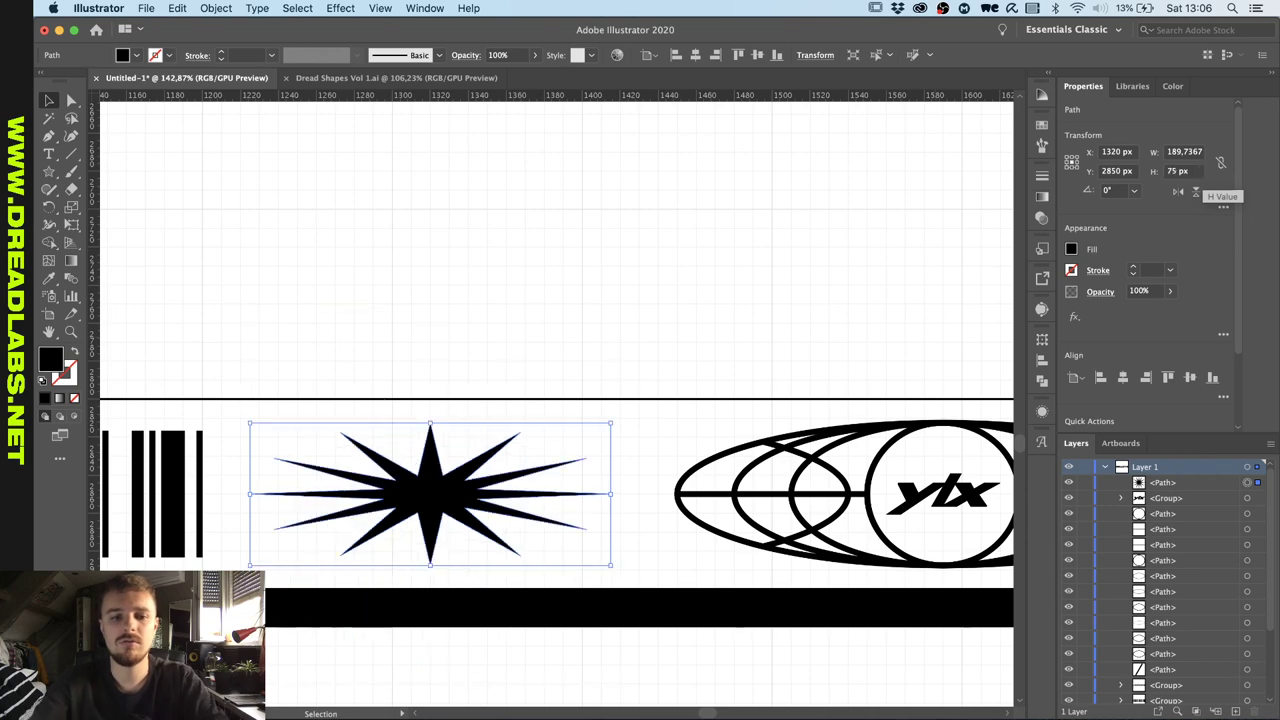
click(641, 470)
scroll(641, 471, down, 5)
scroll(641, 471, up, 2)
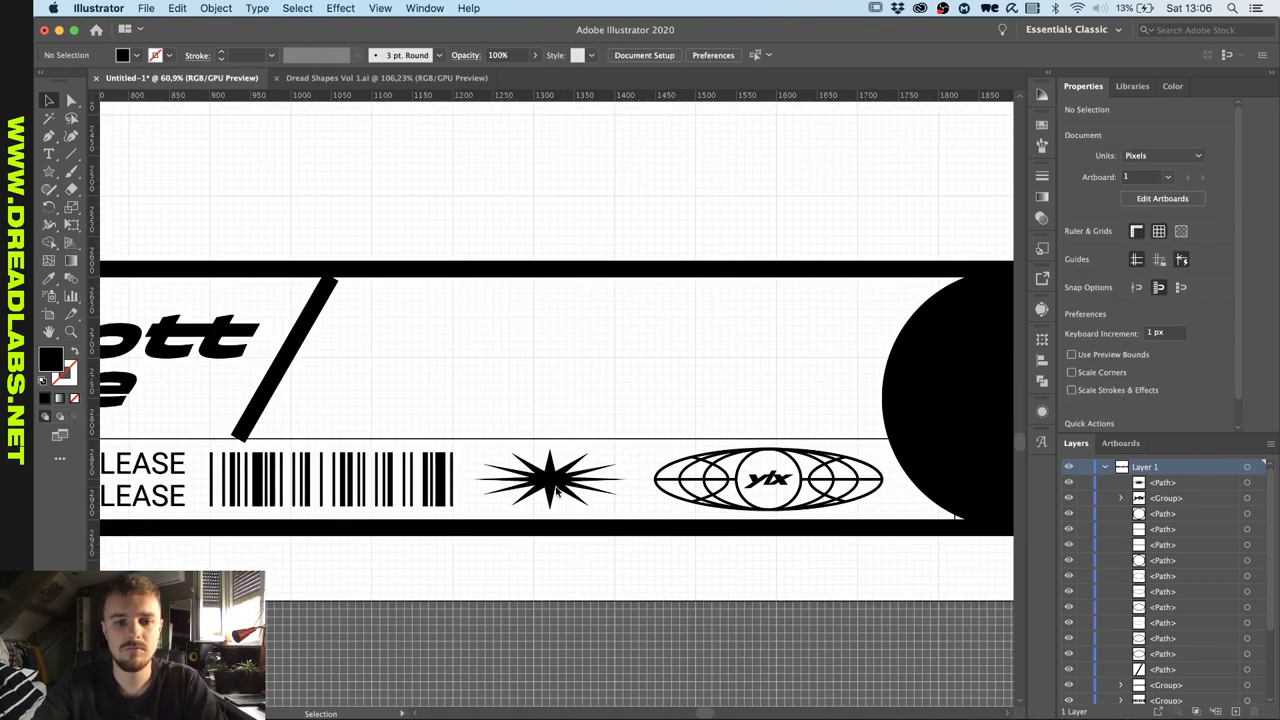
Try to stretch the flattened star horizontally to about 195 px wide, and undo it.
click(557, 490)
scroll(558, 484, up, 3)
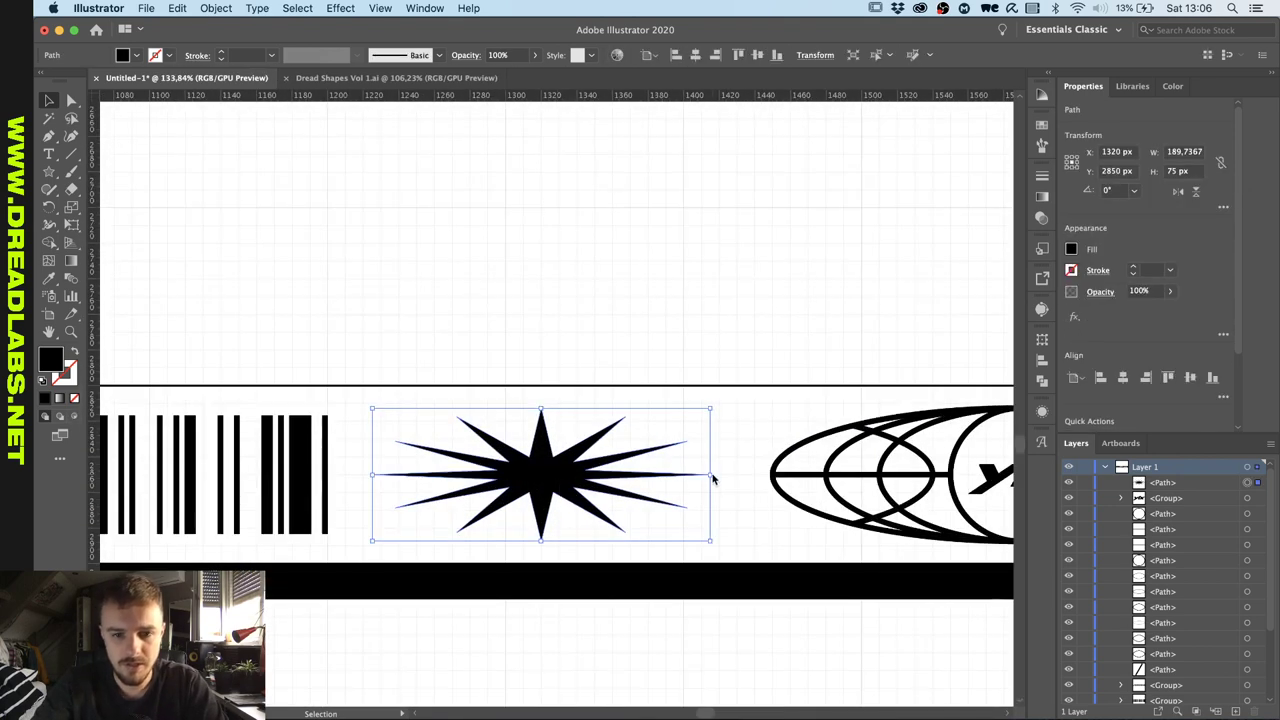
mouse_move(712, 479)
mouse_down()
mouse_move(530, 485)
mouse_move(729, 491)
mouse_move(718, 500)
mouse_up()
key(a)
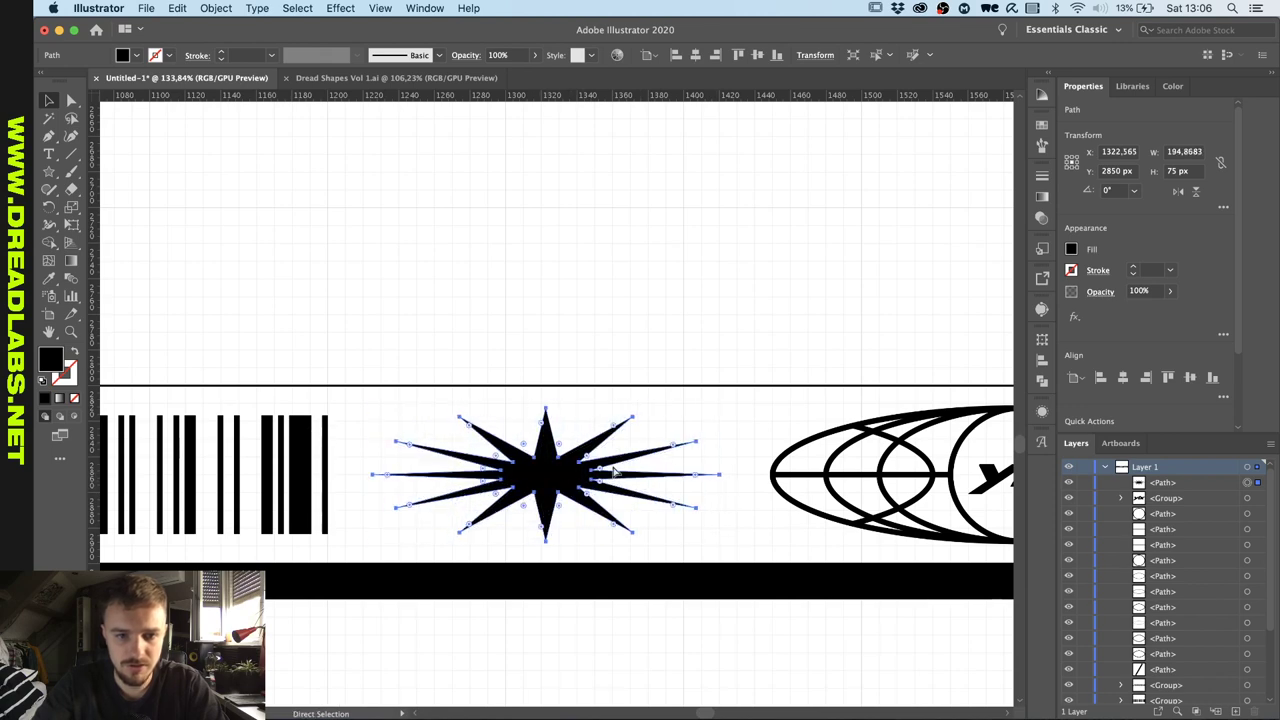
key(v)
key(ctrl+z)
Try selecting the star's inner anchor points for reshaping.
scroll(476, 465, up, 3)
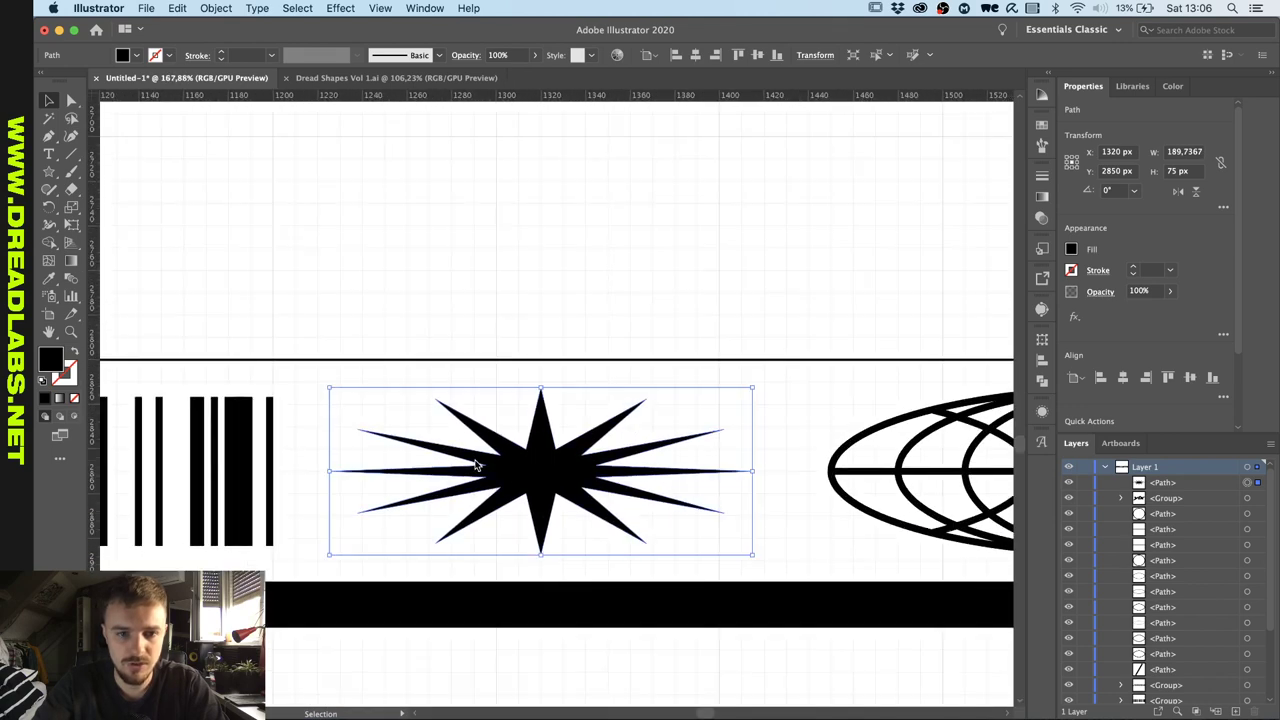
key(a)
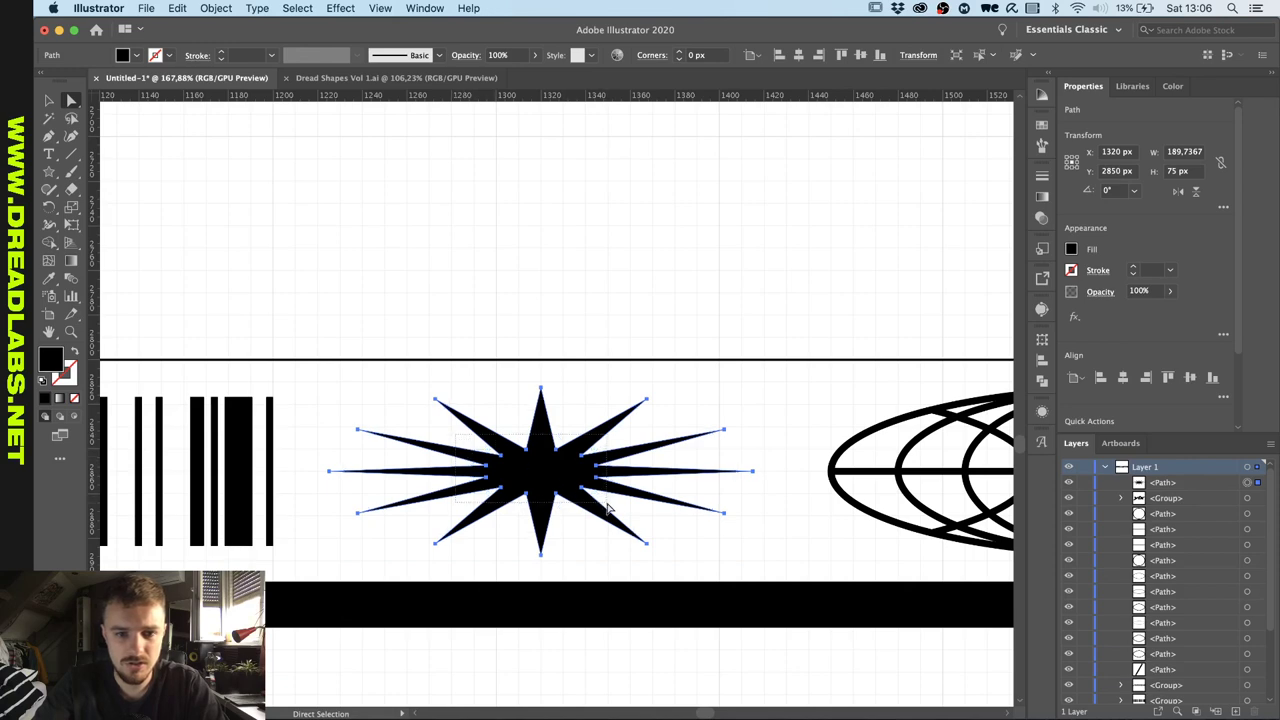
click(600, 508)
scroll(436, 480, down, 3)
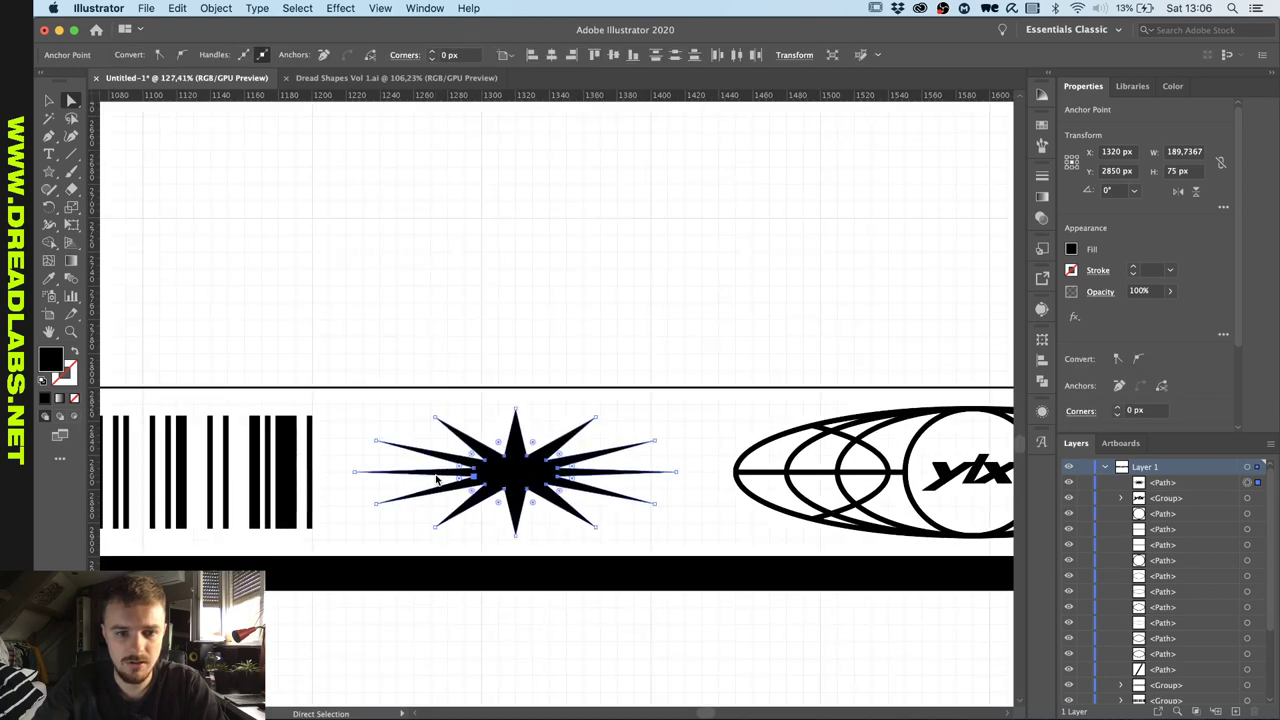
Delete the flattened star, restore it and deselect it.
key(v)
key(Delete)
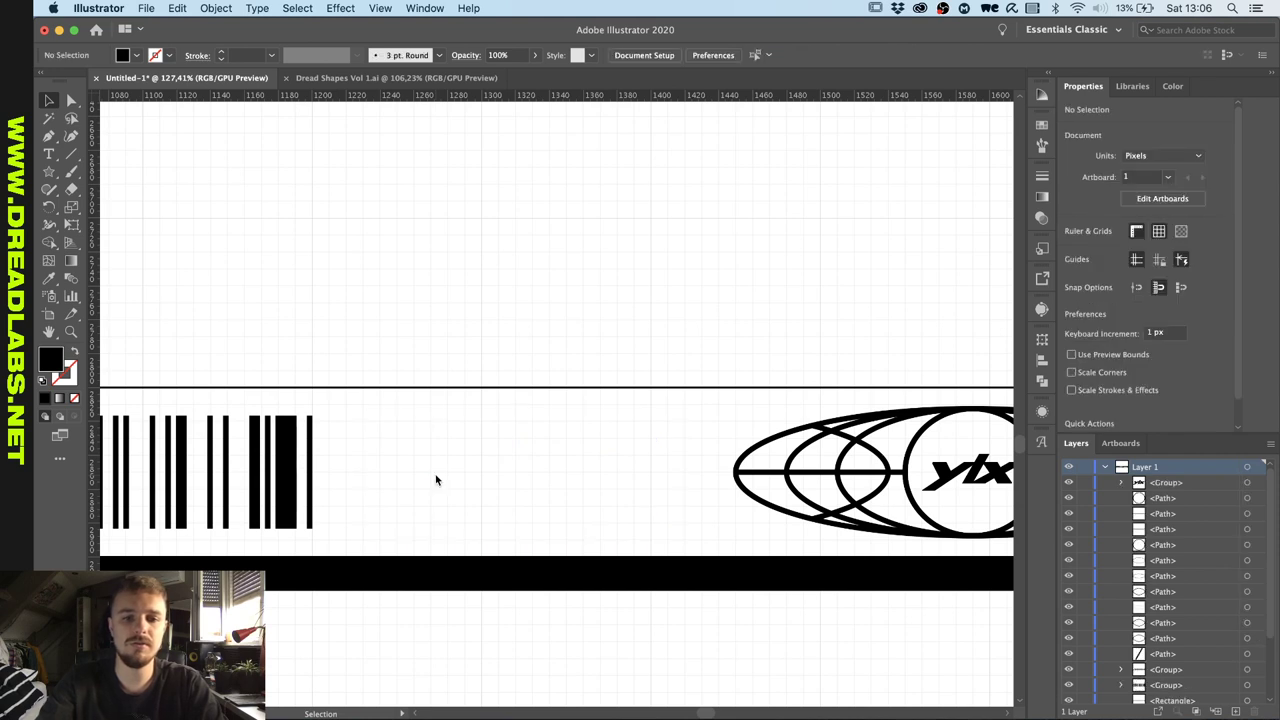
key(p)
key(super+z)
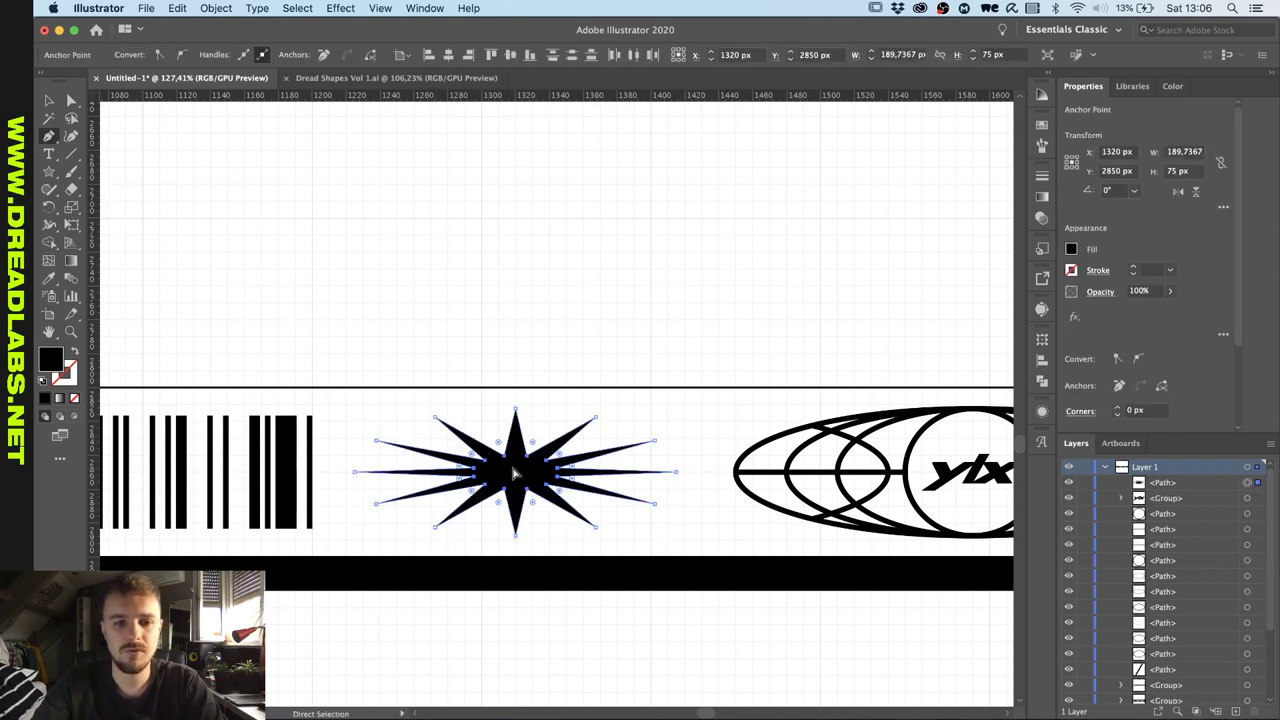
key(v)
click(561, 336)
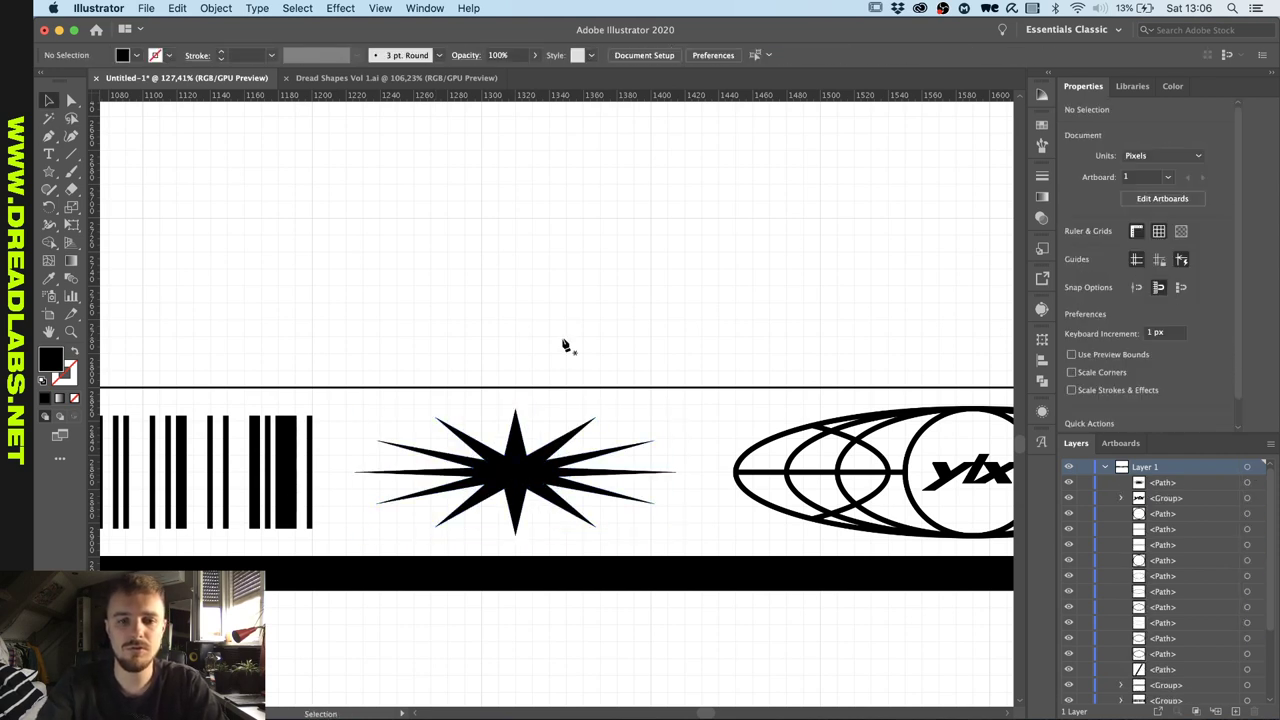
Place a single anchor point above the star and align it horizontally and vertically to the star's center.
key(p)
click(565, 339)
key(a)
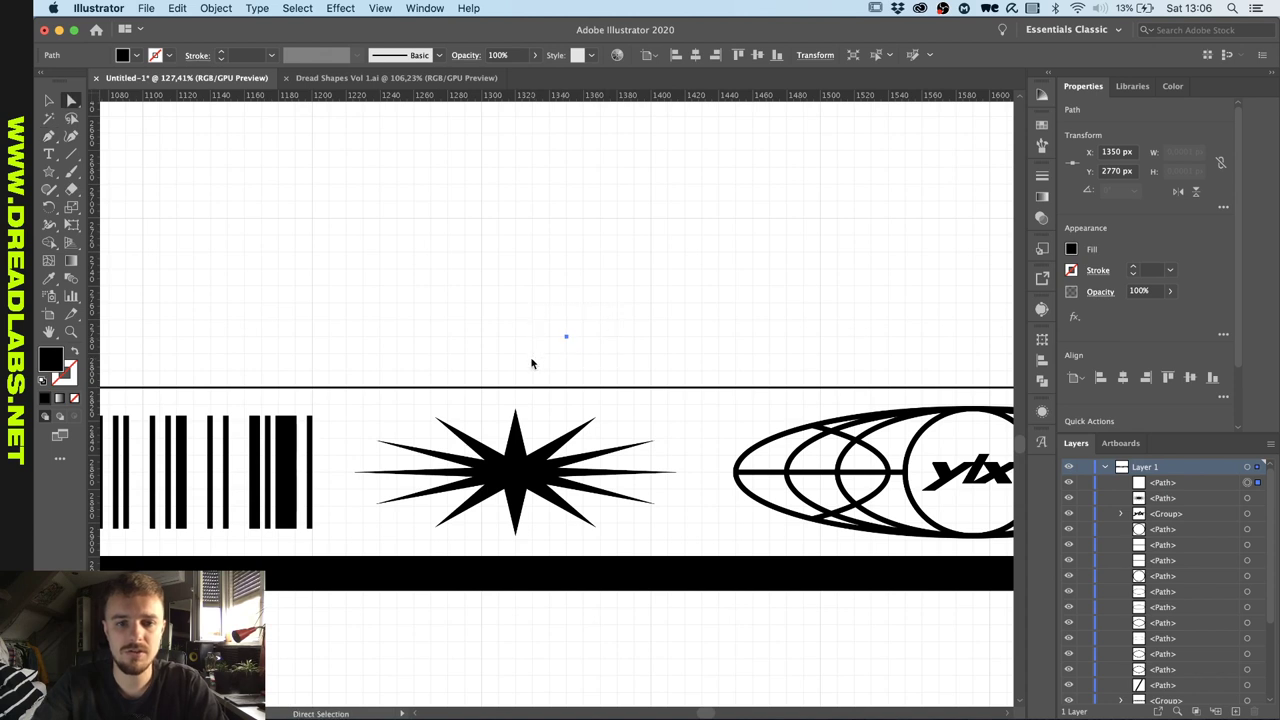
key(v)
key(a)
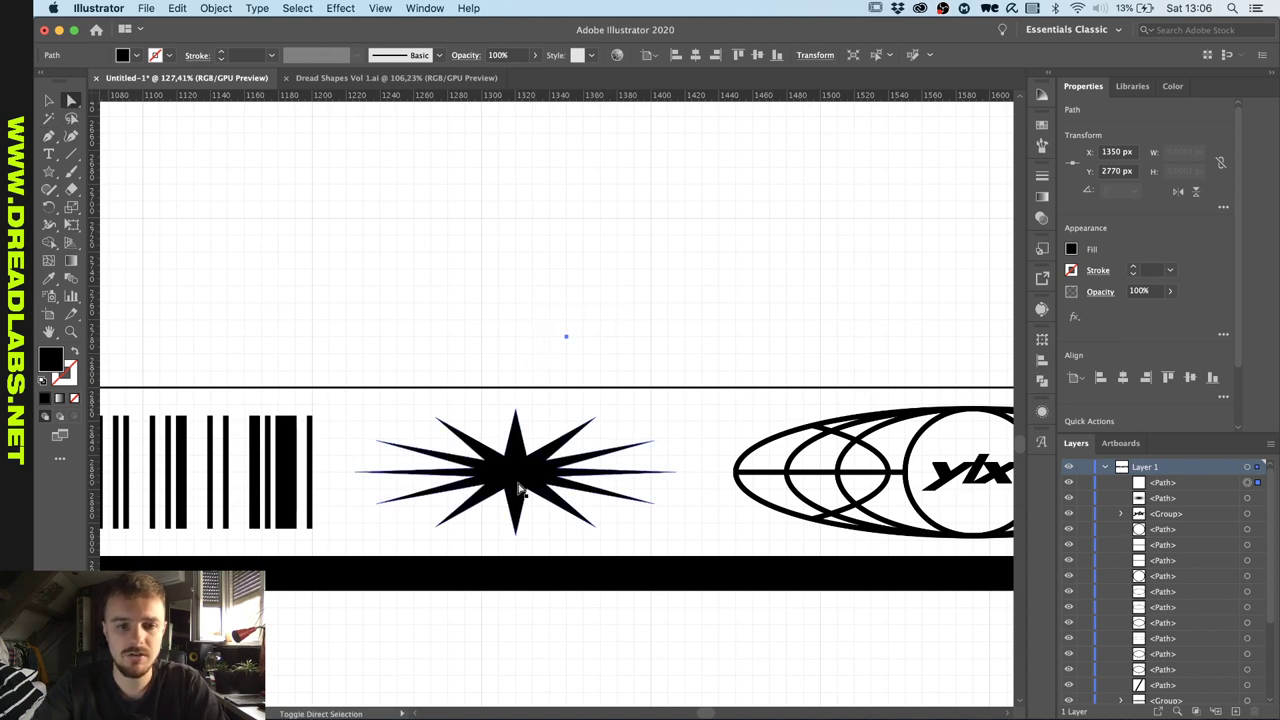
shift+click(519, 487)
key(v)
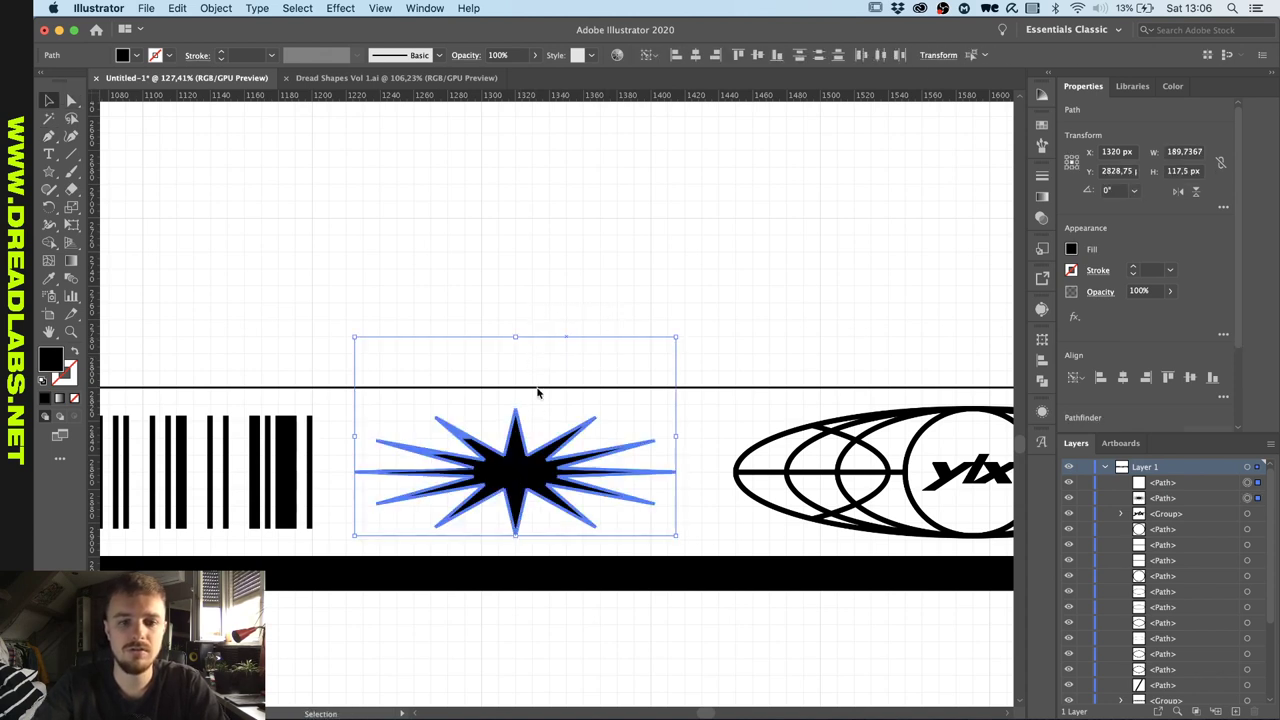
click(757, 54)
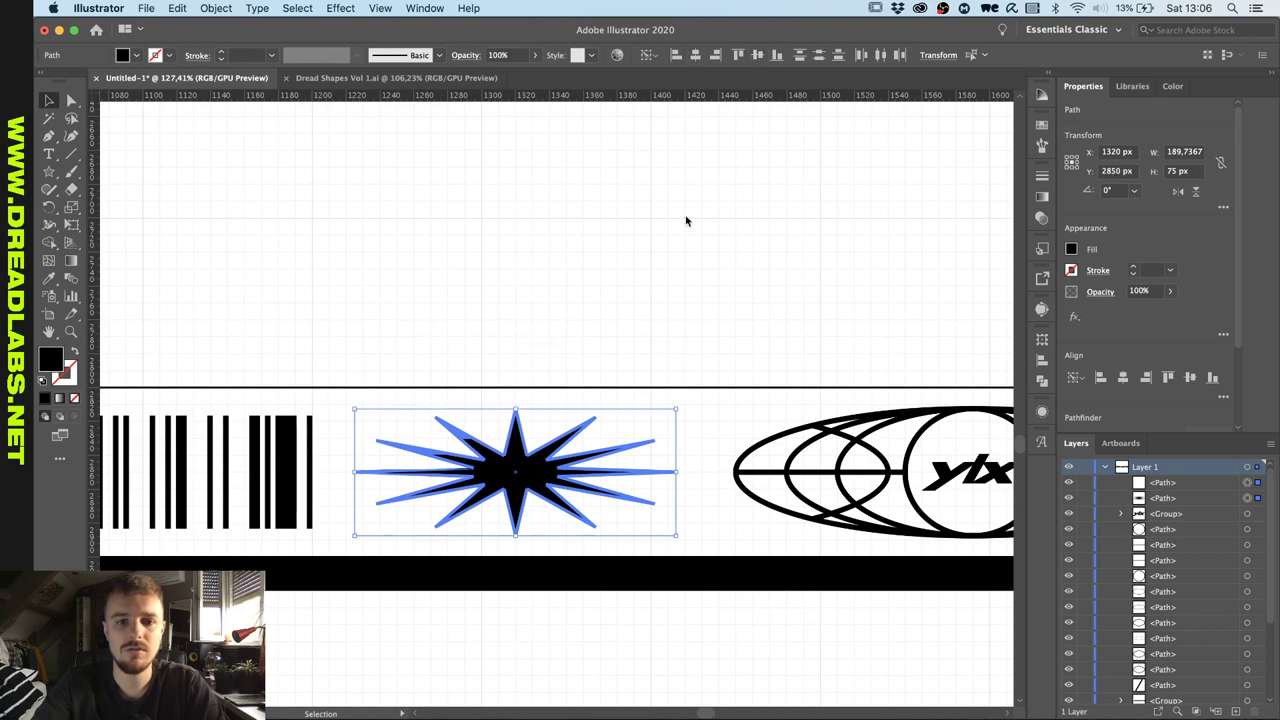
Select only the flattened star and delete it from the strip.
click(626, 423)
click(538, 482)
key(Delete)
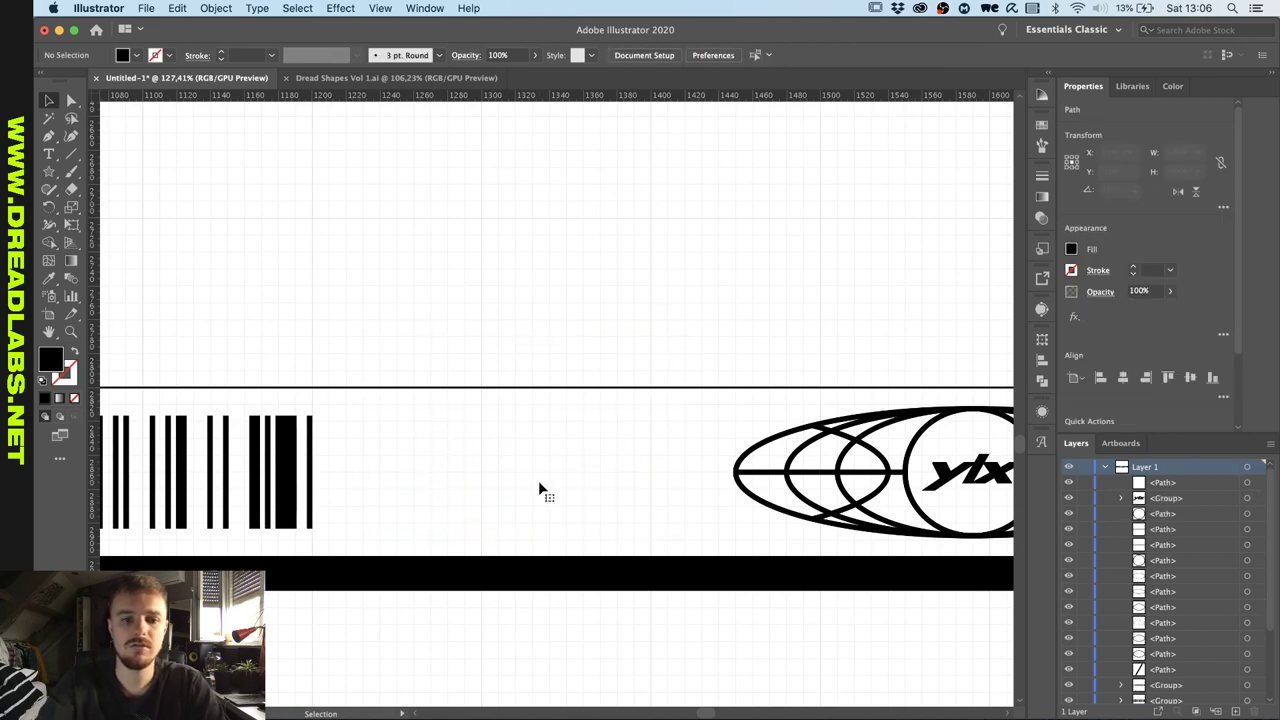
Draw a 37.5 px vertical Pen line upward from X 1320, Y 2850 px, between the barcode and globe emblem.
scroll(540, 484, up, 3)
scroll(539, 487, up, 1)
key(p)
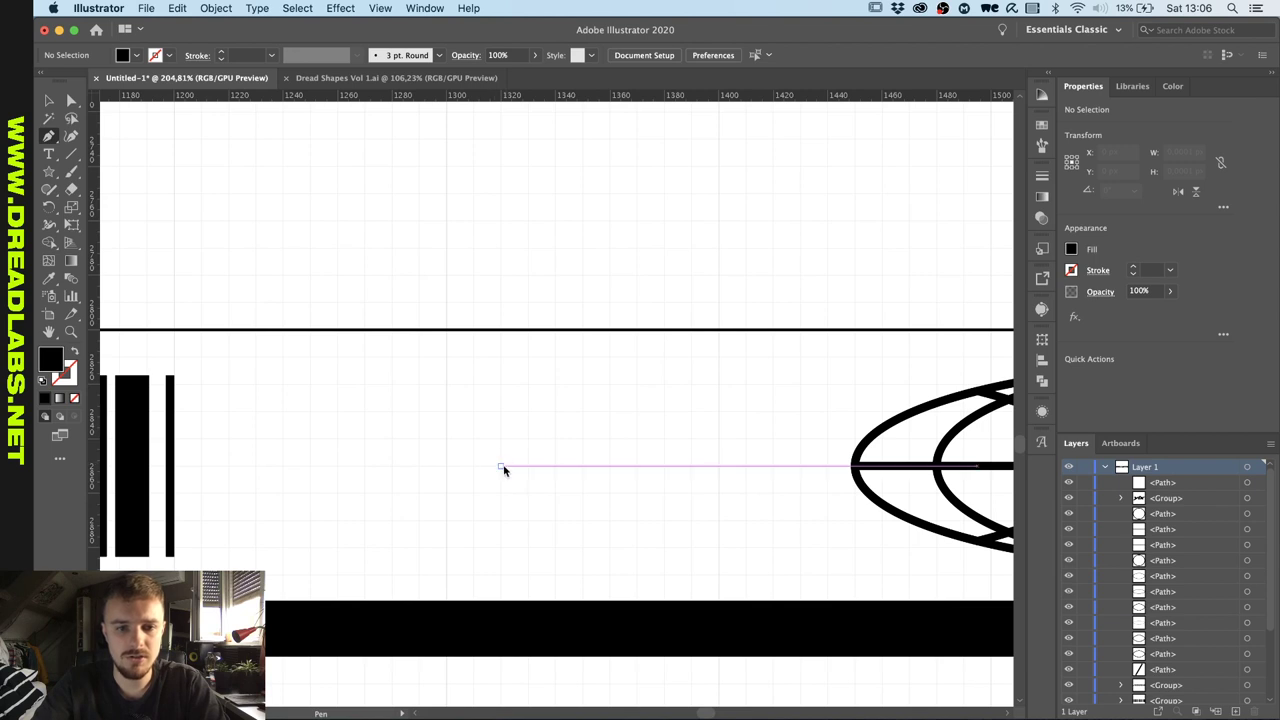
click(500, 465)
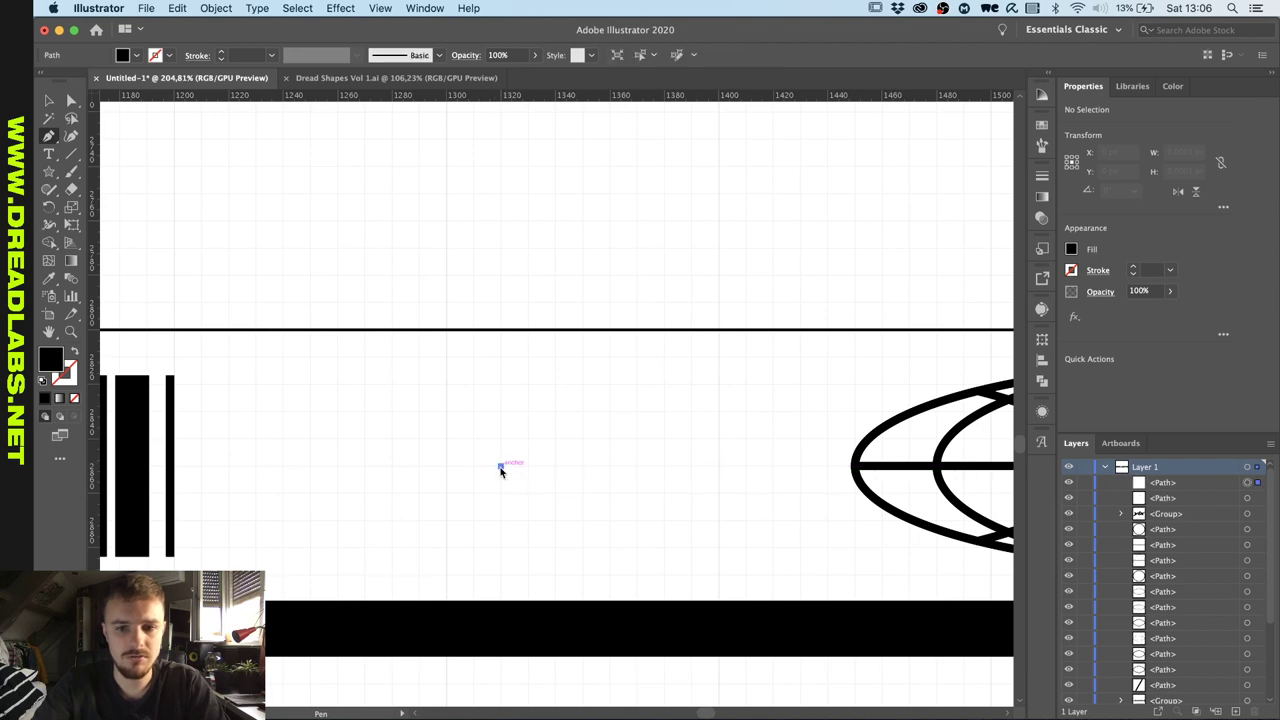
click(501, 384)
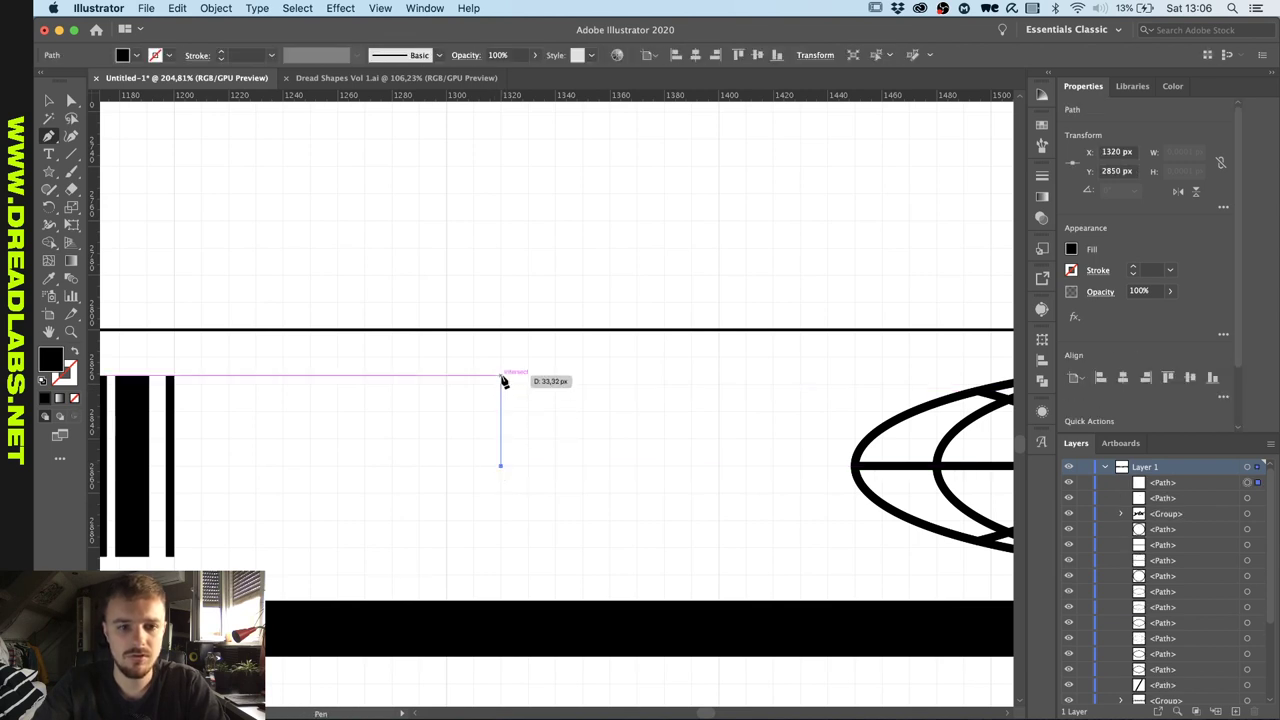
scroll(502, 379, down, 2)
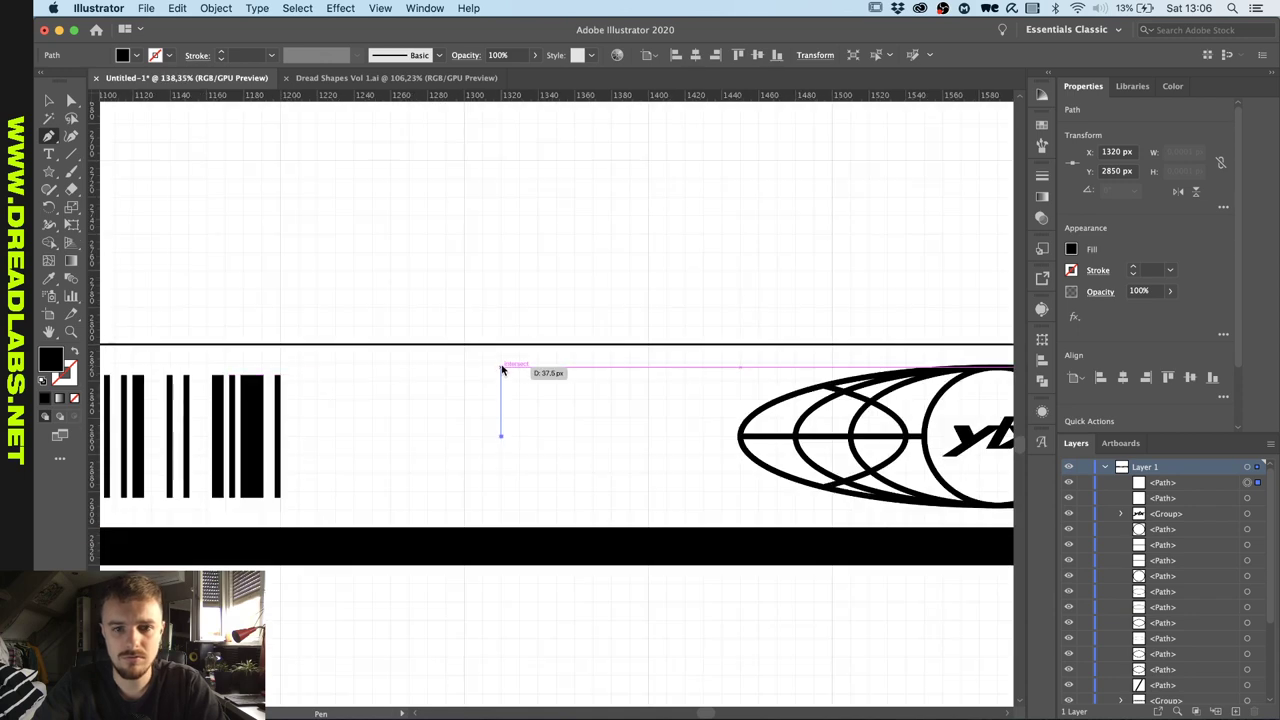
click(502, 369)
key(v)
click(534, 406)
Select the new vertical line and swap its fill and stroke, giving it a 1 pt black stroke without fill.
scroll(534, 406, up, 2)
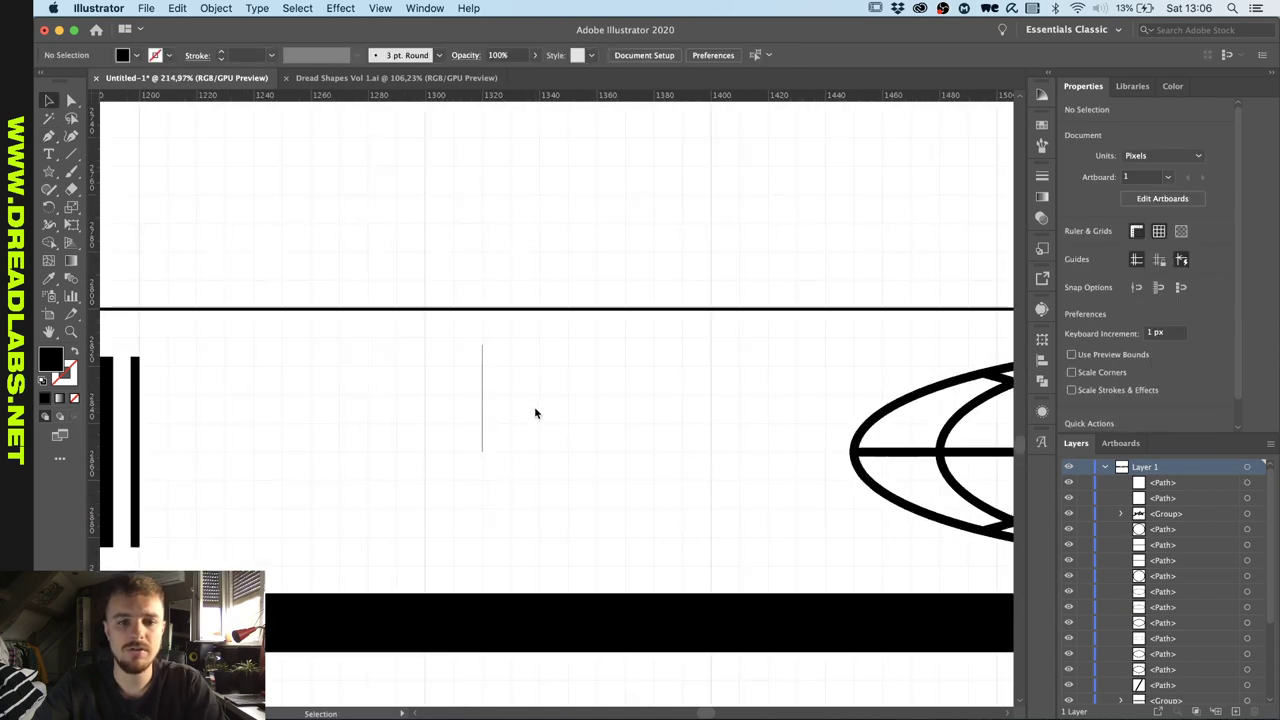
drag(534, 406, 438, 447)
scroll(438, 447, down, 2)
key(shift+x)
scroll(437, 452, down, 3)
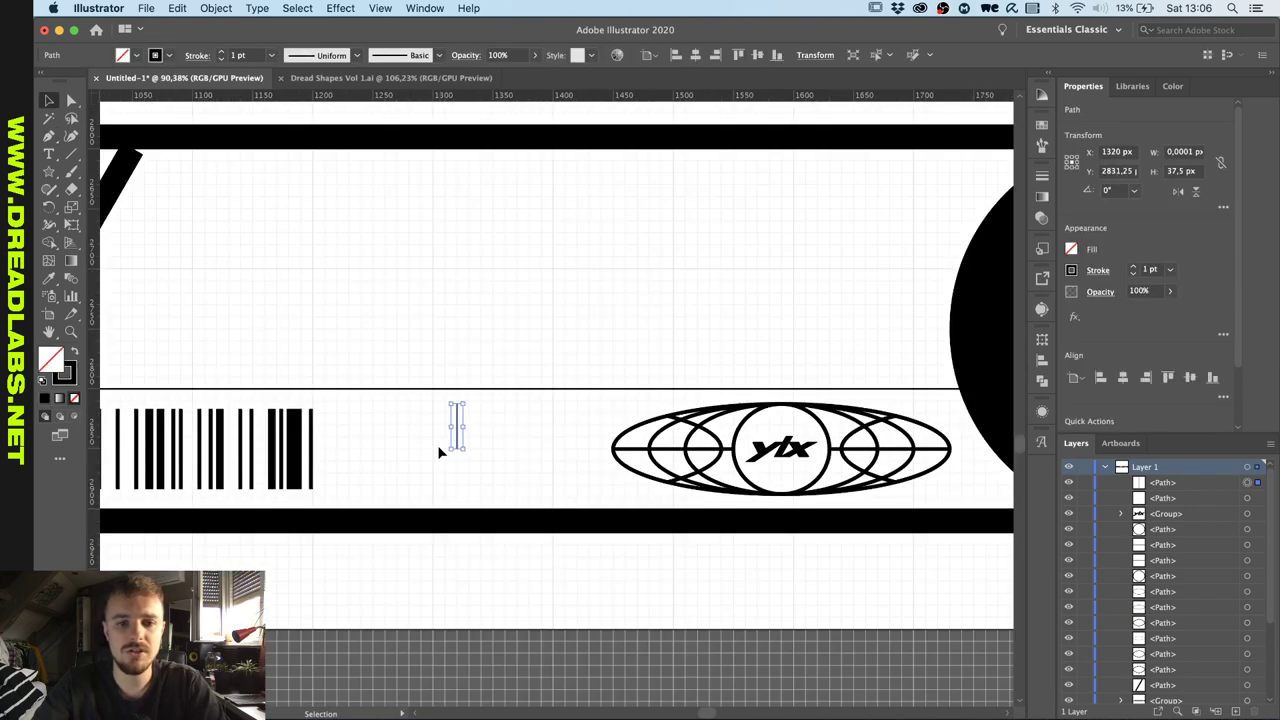
scroll(450, 410, up, 5)
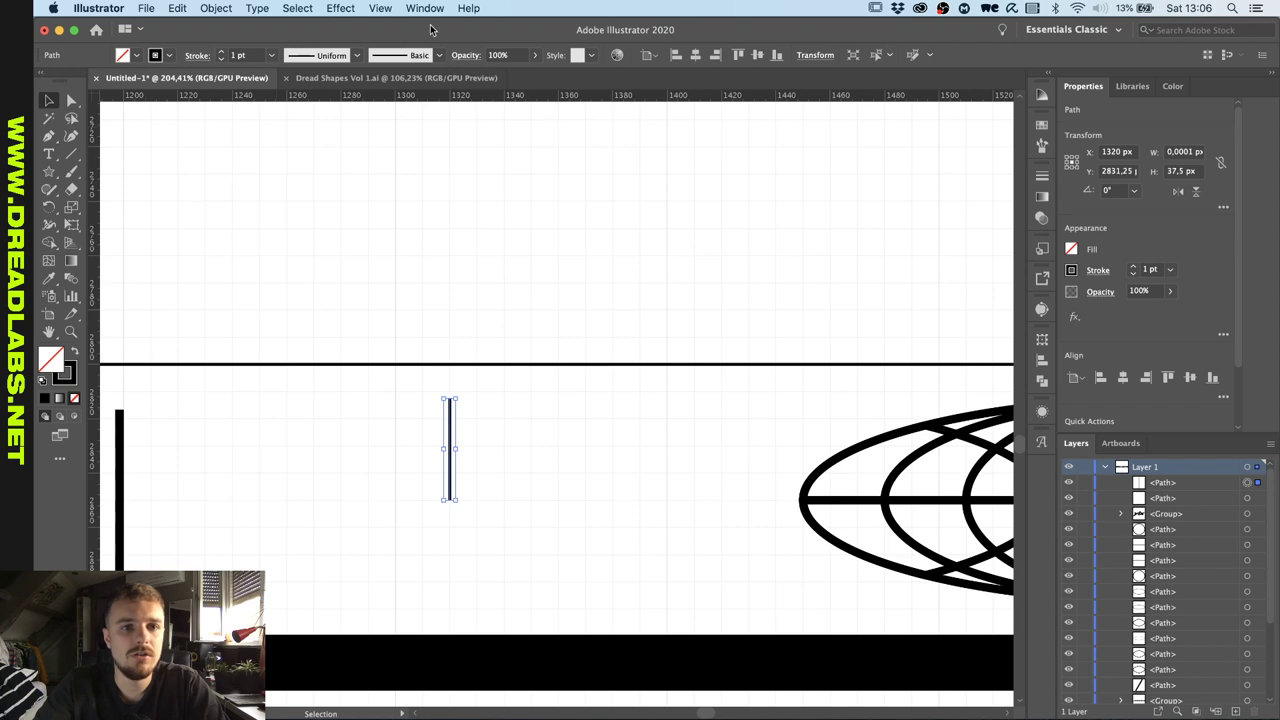
Apply the triangular tapered width profile to the vertical line and raise its stroke weight to 5 pt.
click(439, 56)
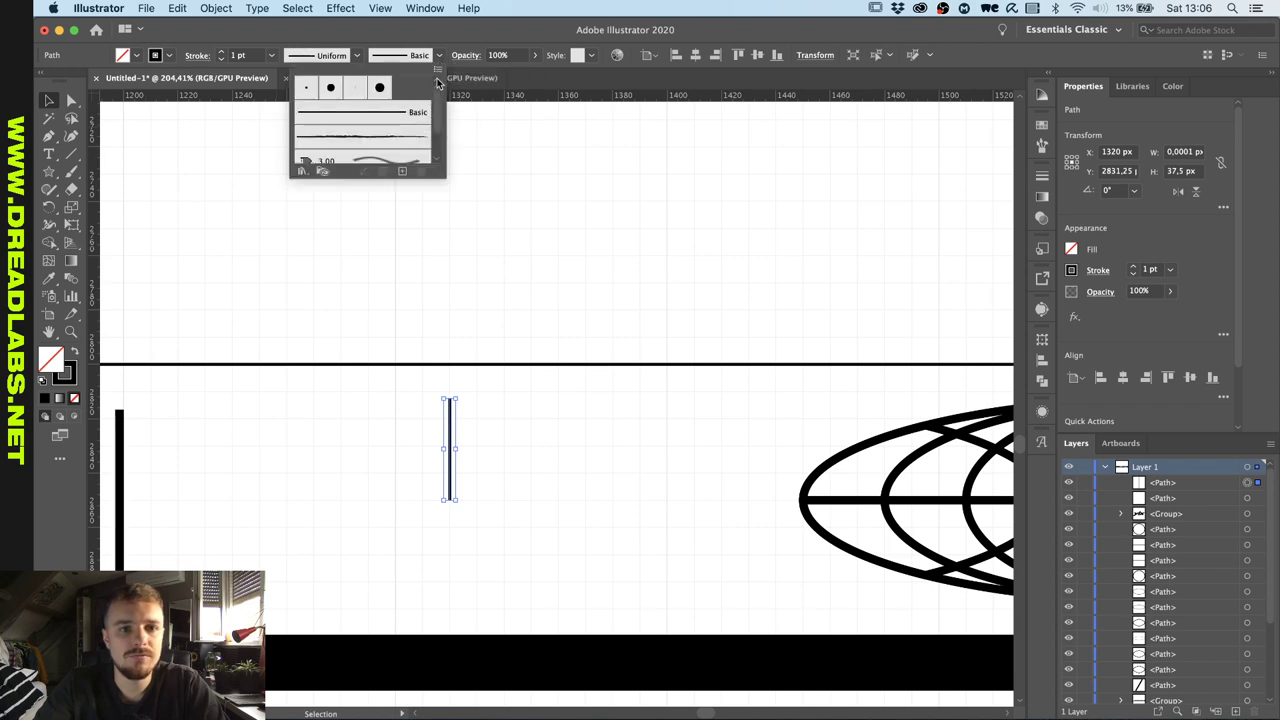
click(357, 56)
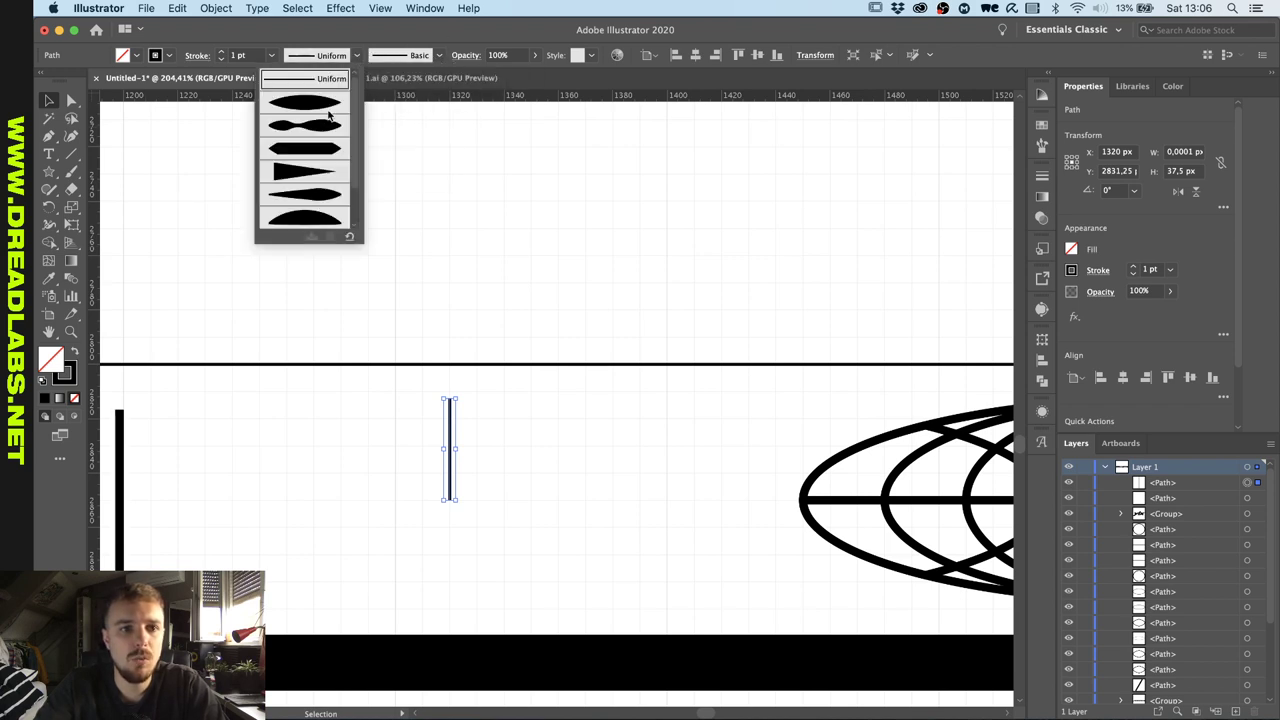
click(306, 171)
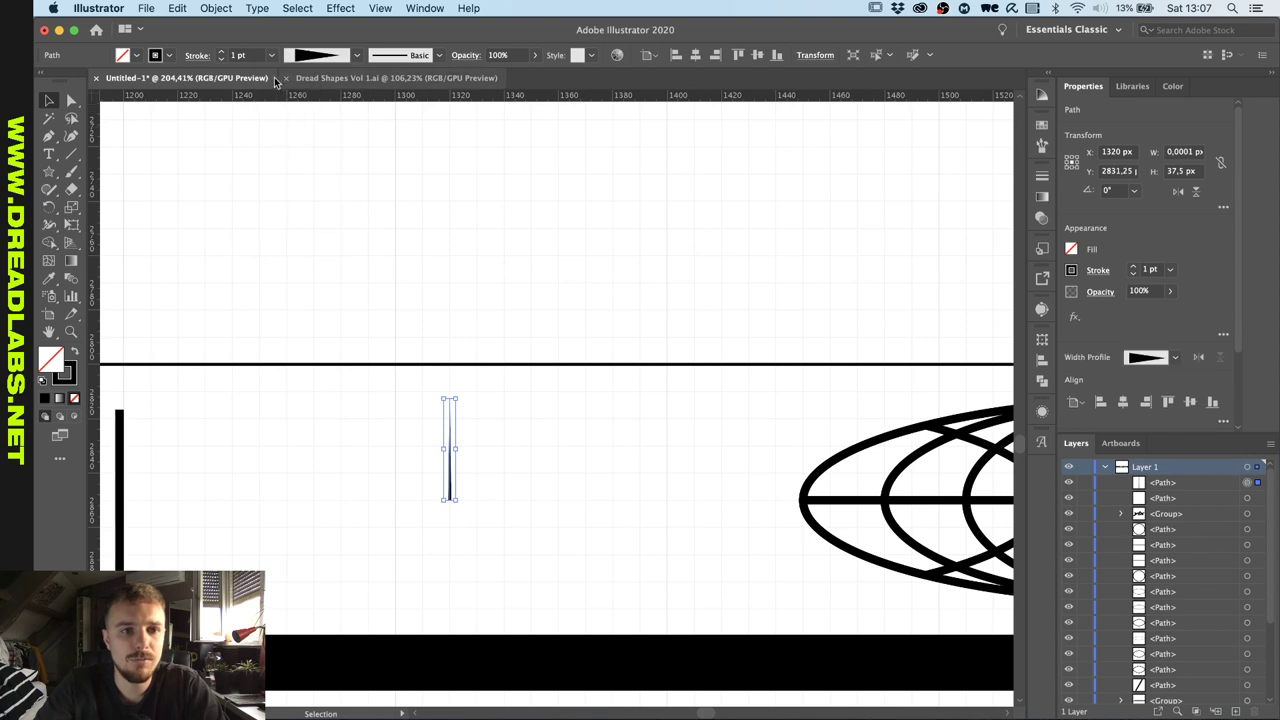
click(222, 56)
click(222, 56)
click(222, 56)
click(222, 56)
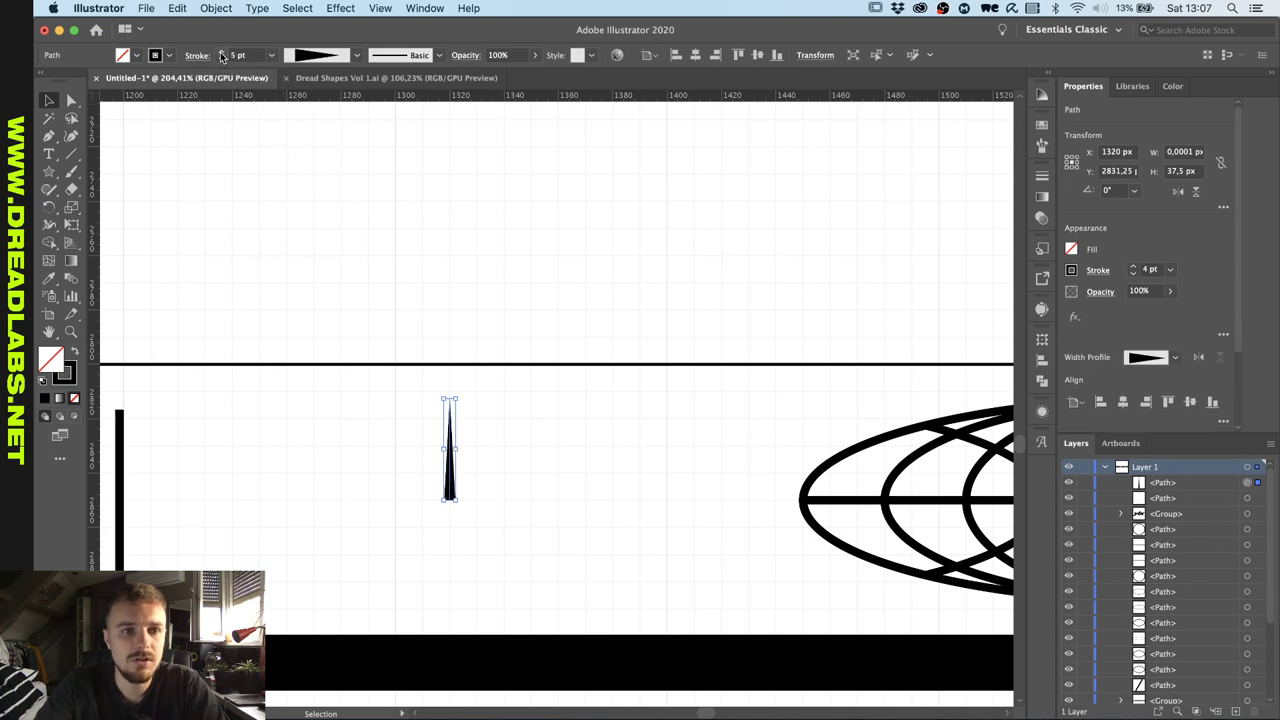
click(291, 304)
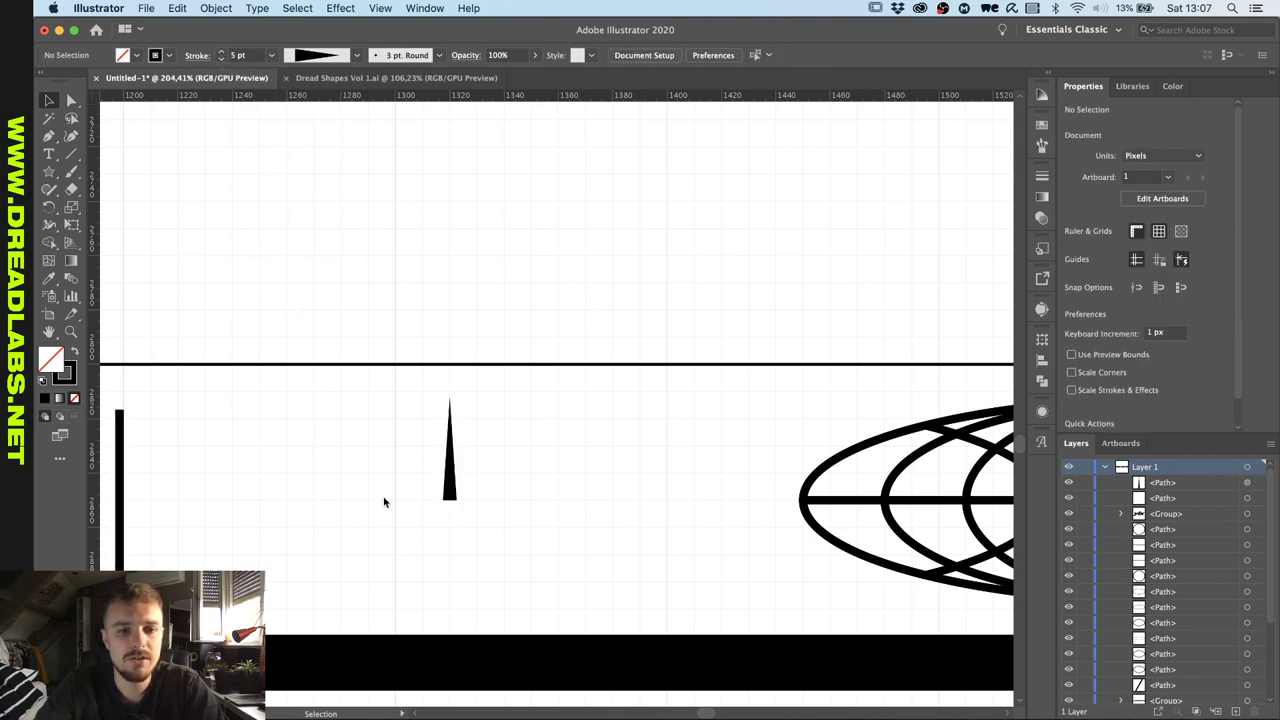
Make a rotated copy of the tapered spike around its base anchor at an angle of 360/12.
drag(384, 497, 612, 523)
key(r)
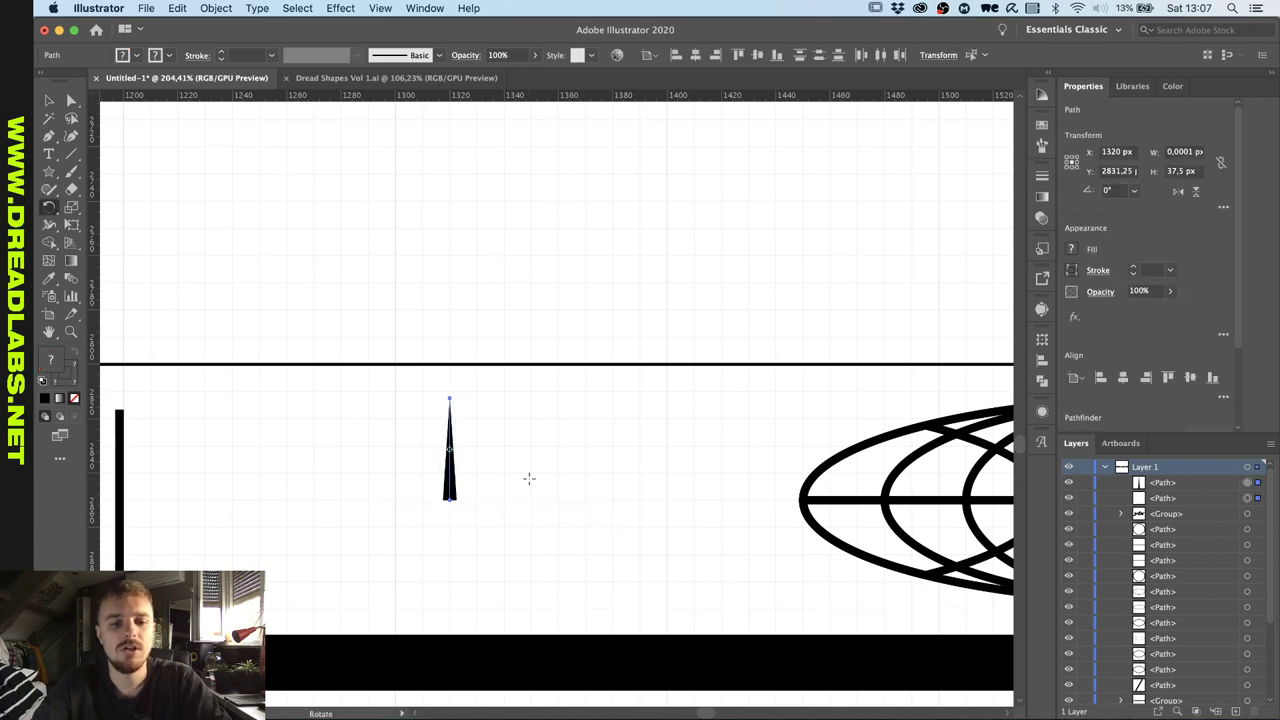
alt+click(449, 500)
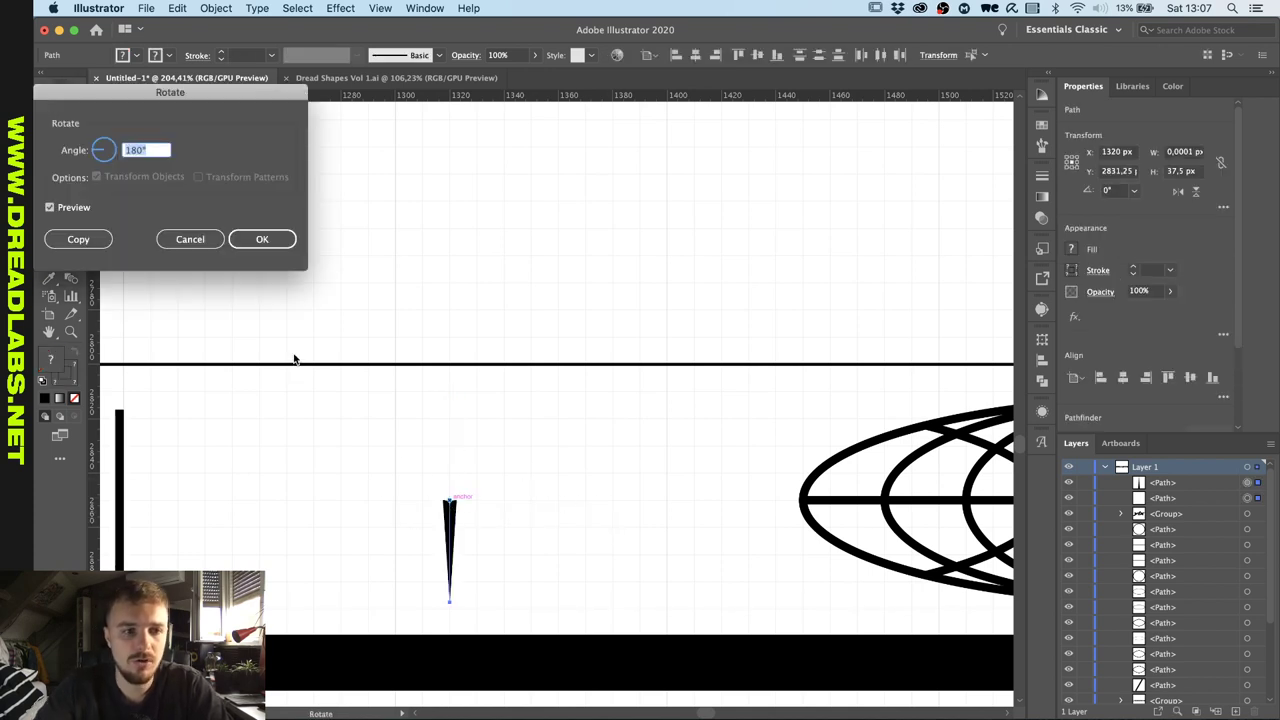
text(360/1)
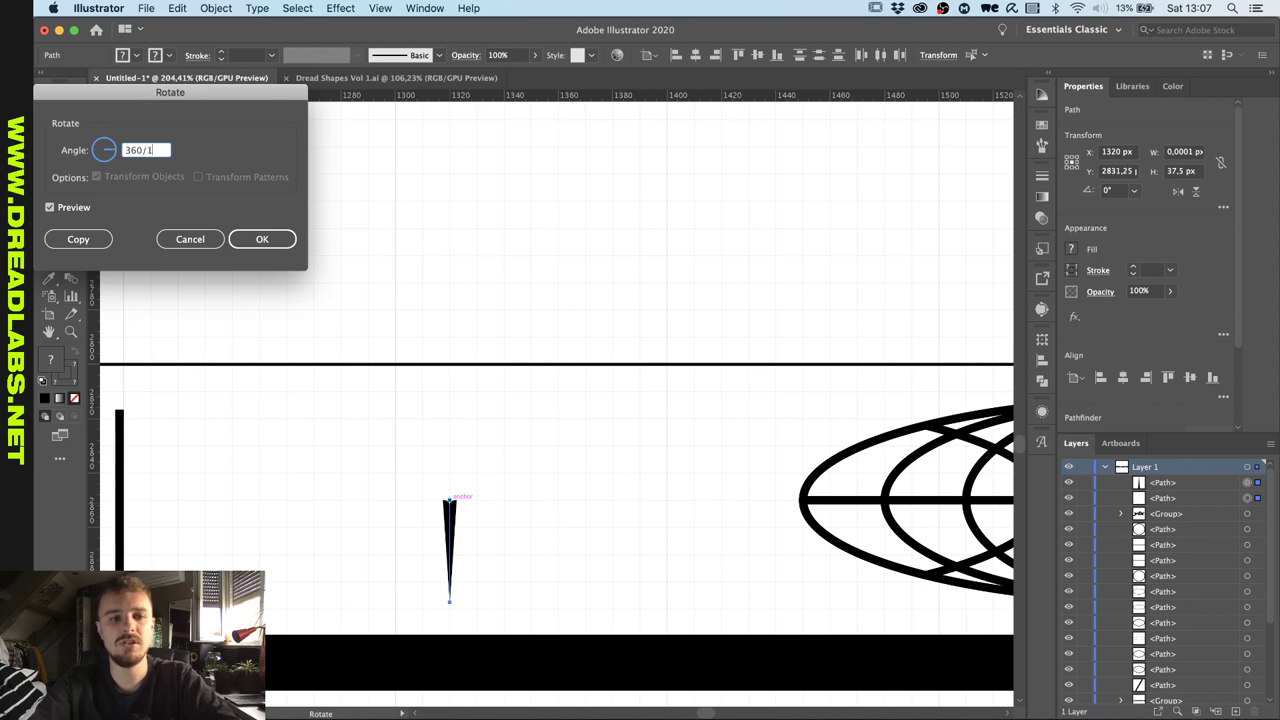
text(2)
click(78, 239)
Repeat the rotated copy around the center to complete a twelve-spike star, and deselect it.
key(super+d)
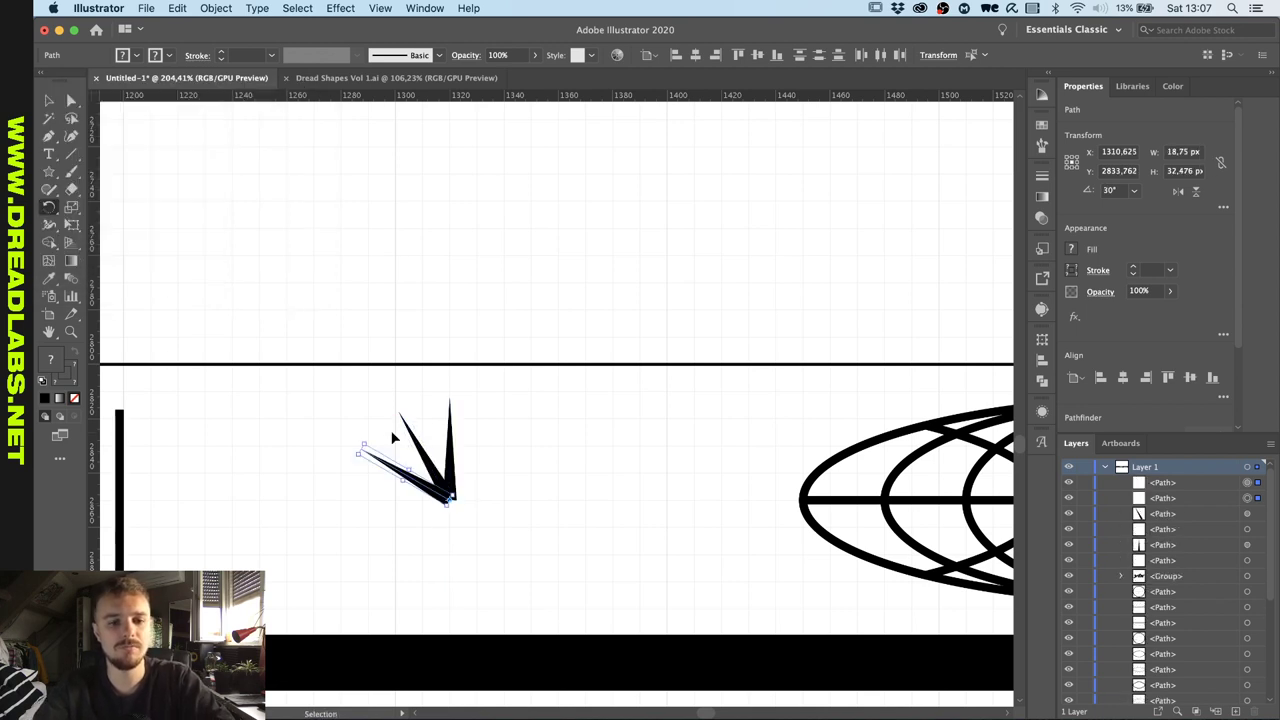
key(super+d)
key(super+d)
key(super+d)
key(super+d)
key(super+d)
key(super+d)
key(super+d)
key(super+d)
key(super+d)
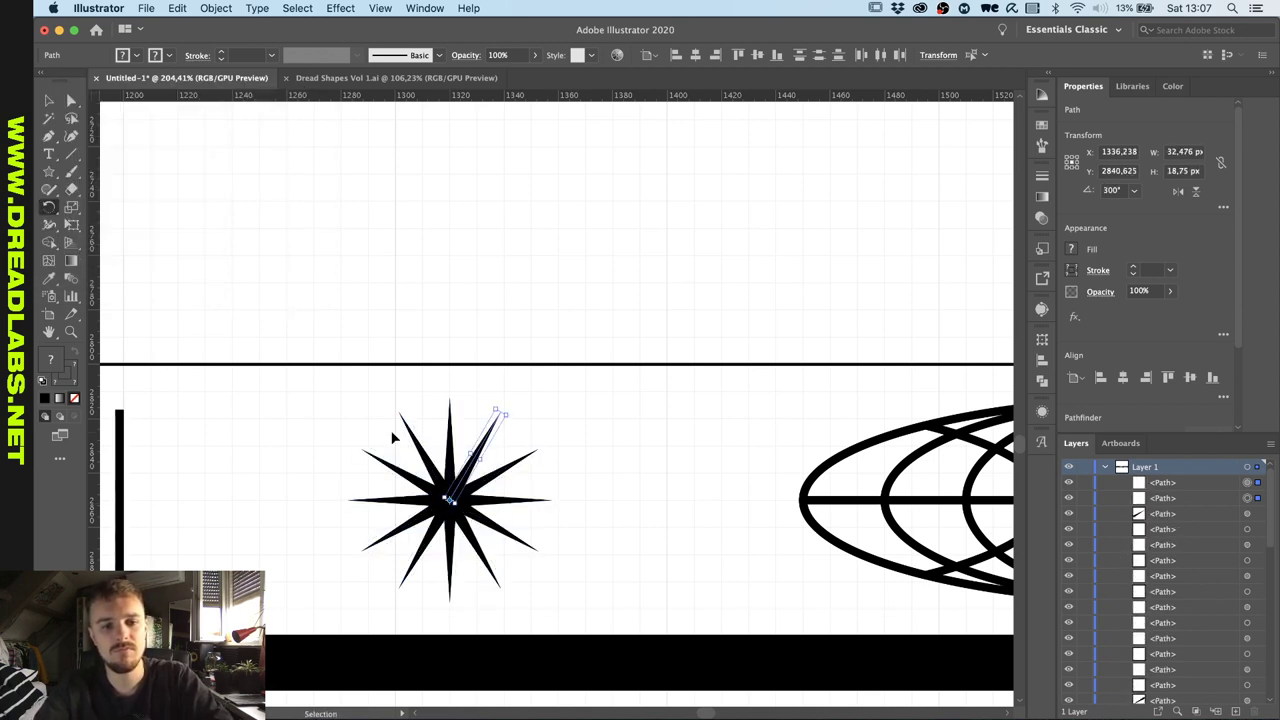
key(v)
click(609, 476)
scroll(557, 484, down, 1)
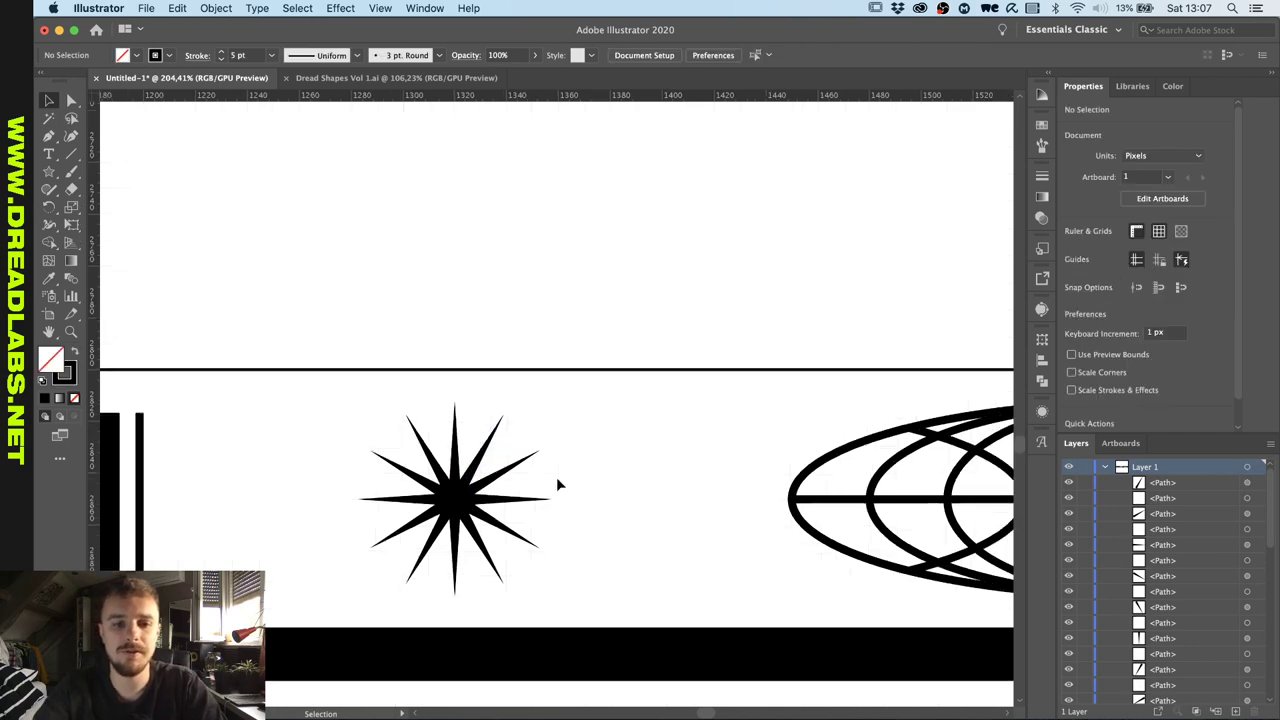
Select all star spikes except the two vertical ones and stretch them symmetrically to about 201 px wide.
scroll(557, 480, down, 5)
scroll(557, 480, up, 4)
key(a)
drag(574, 479, 541, 500)
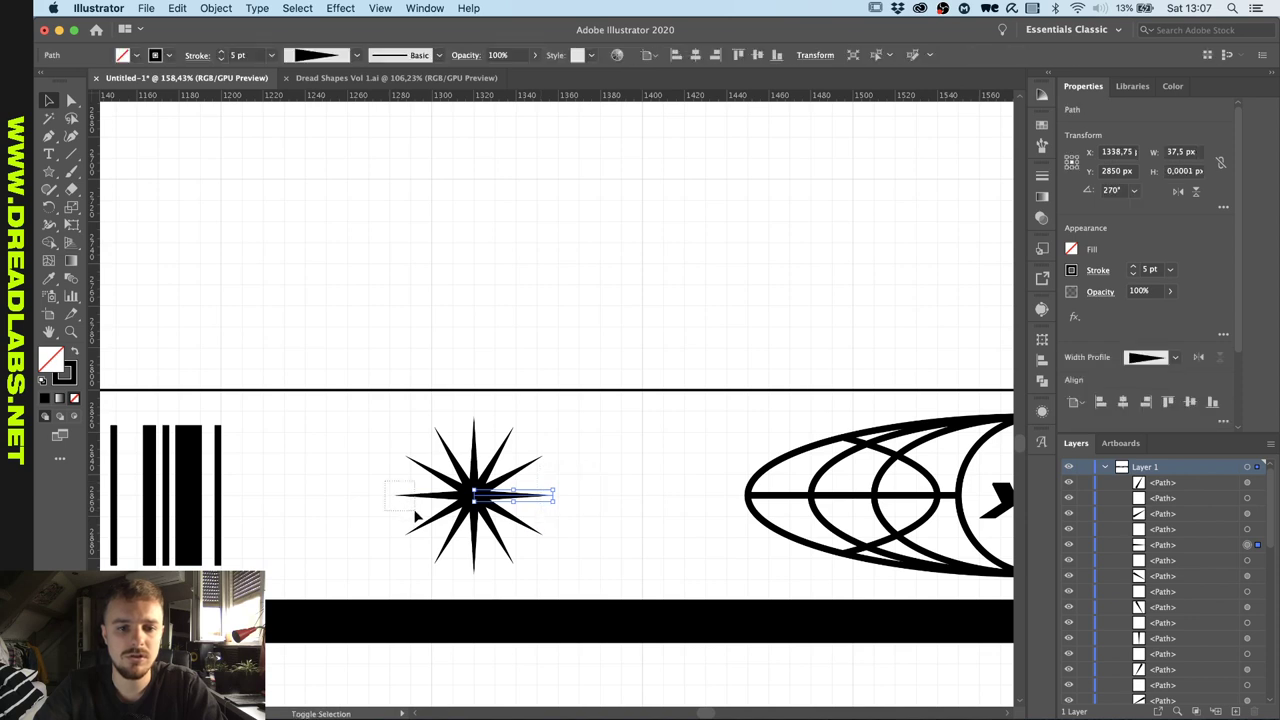
mouse_move(416, 515)
mouse_down()
mouse_move(418, 536)
mouse_move(415, 526)
mouse_up()
shift+click(475, 443)
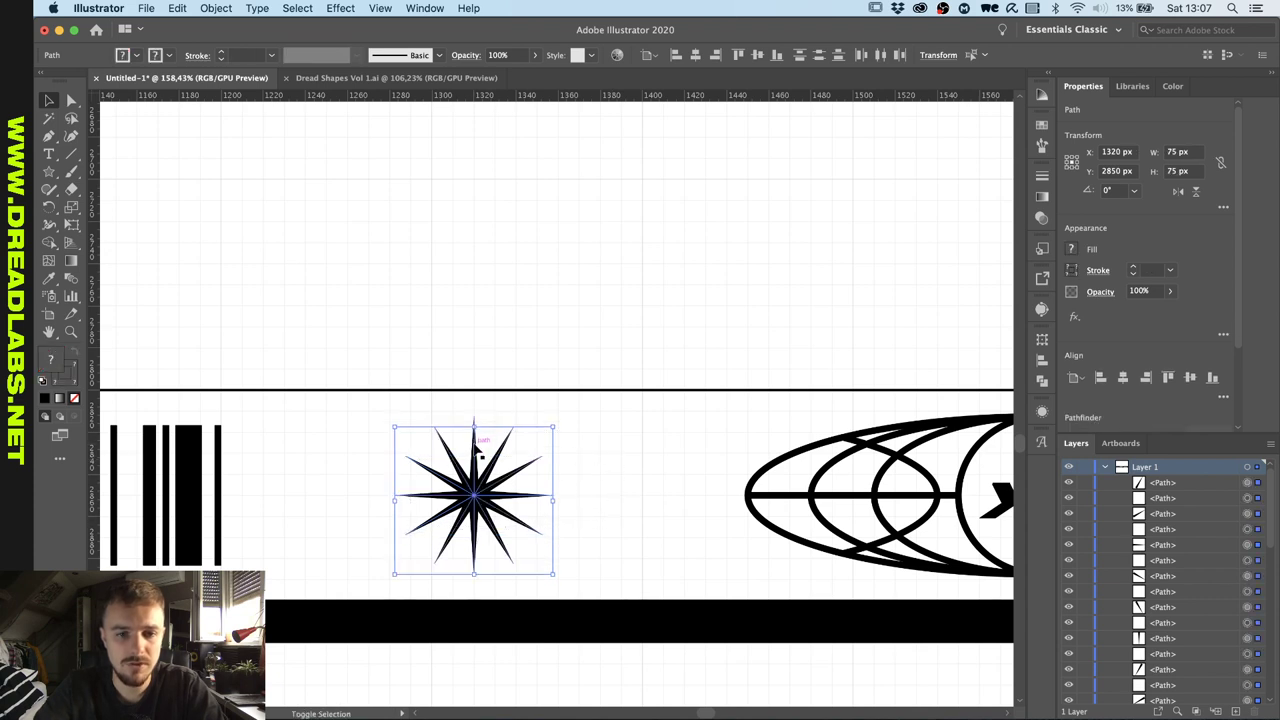
shift+click(475, 546)
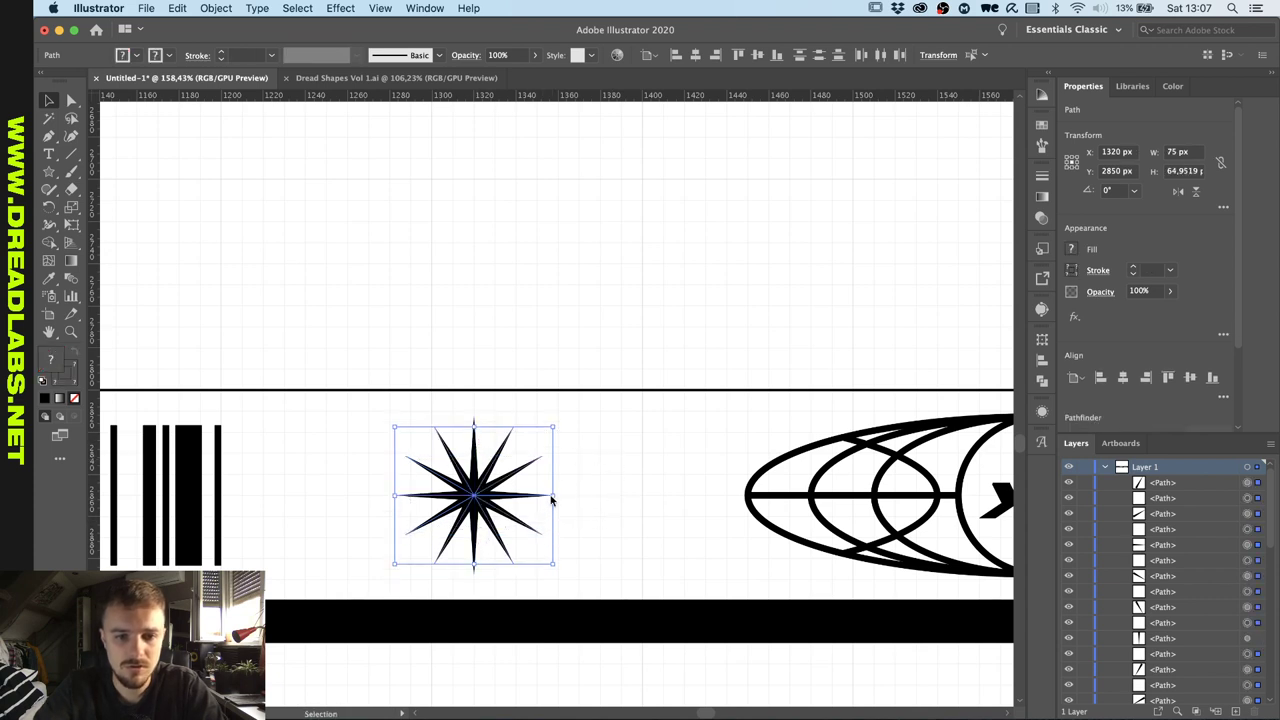
drag(551, 499, 686, 507)
click(698, 424)
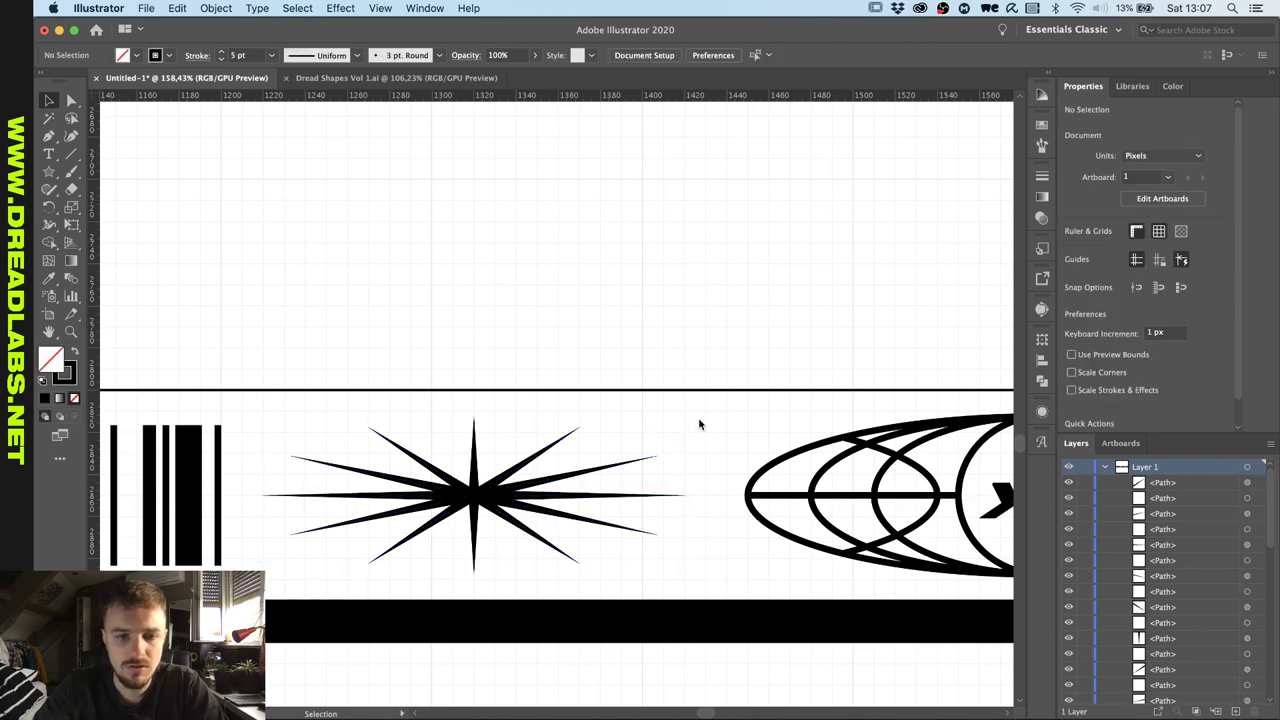
Select the whole star and narrow it from the barcode side to about 190 px wide.
click(320, 534)
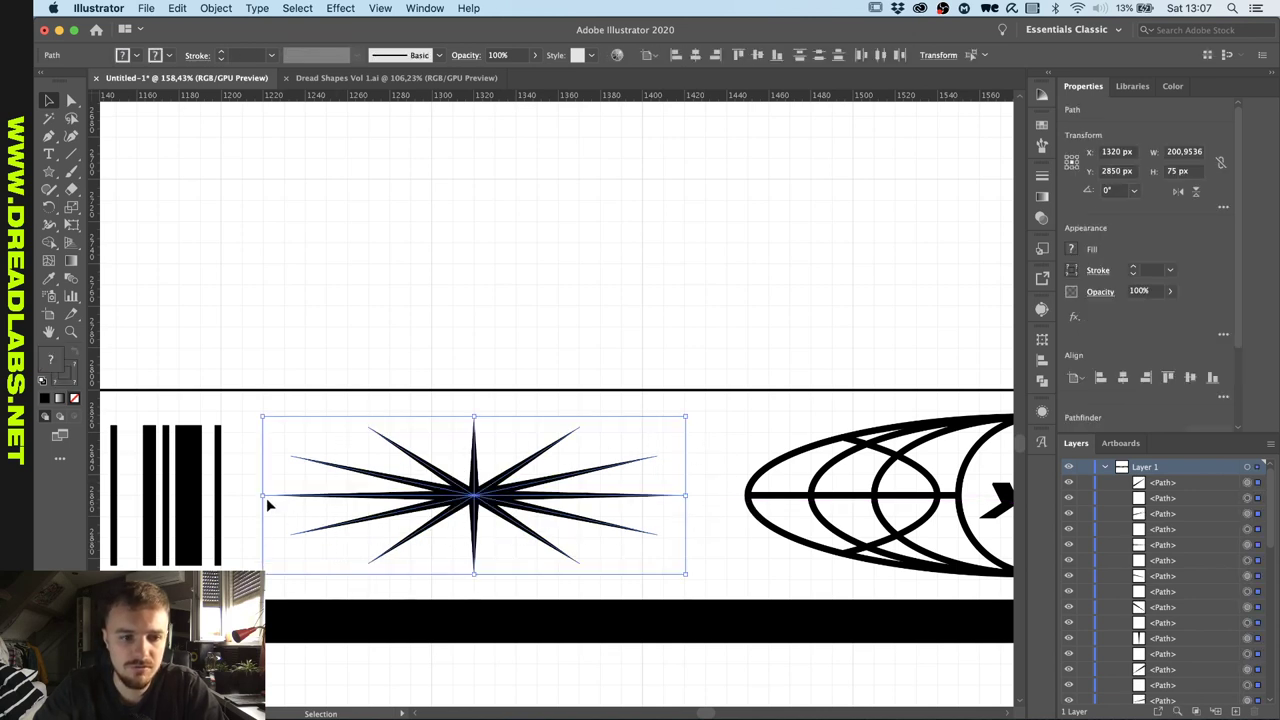
drag(264, 496, 285, 496)
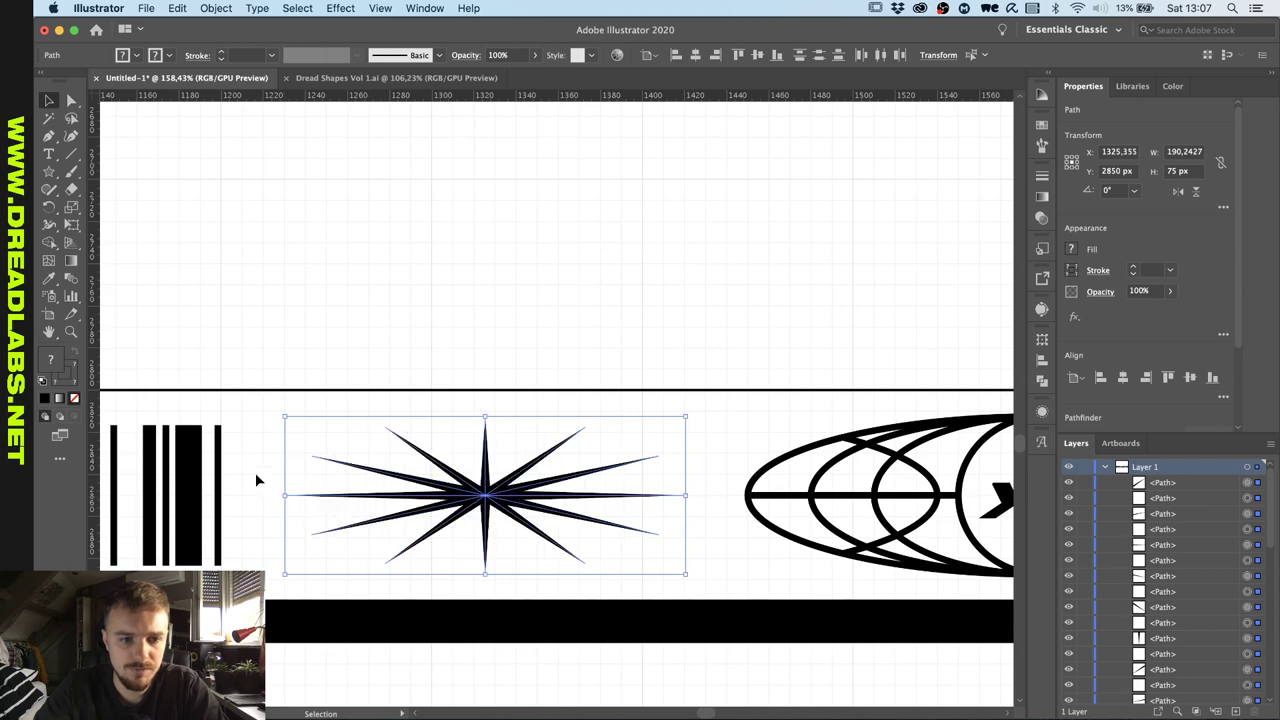
click(255, 472)
Check the stretched star's spacing between the barcode and globe emblem and its look within the whole label.
scroll(255, 472, down, 3)
scroll(262, 462, up, 2)
scroll(271, 447, down, 3)
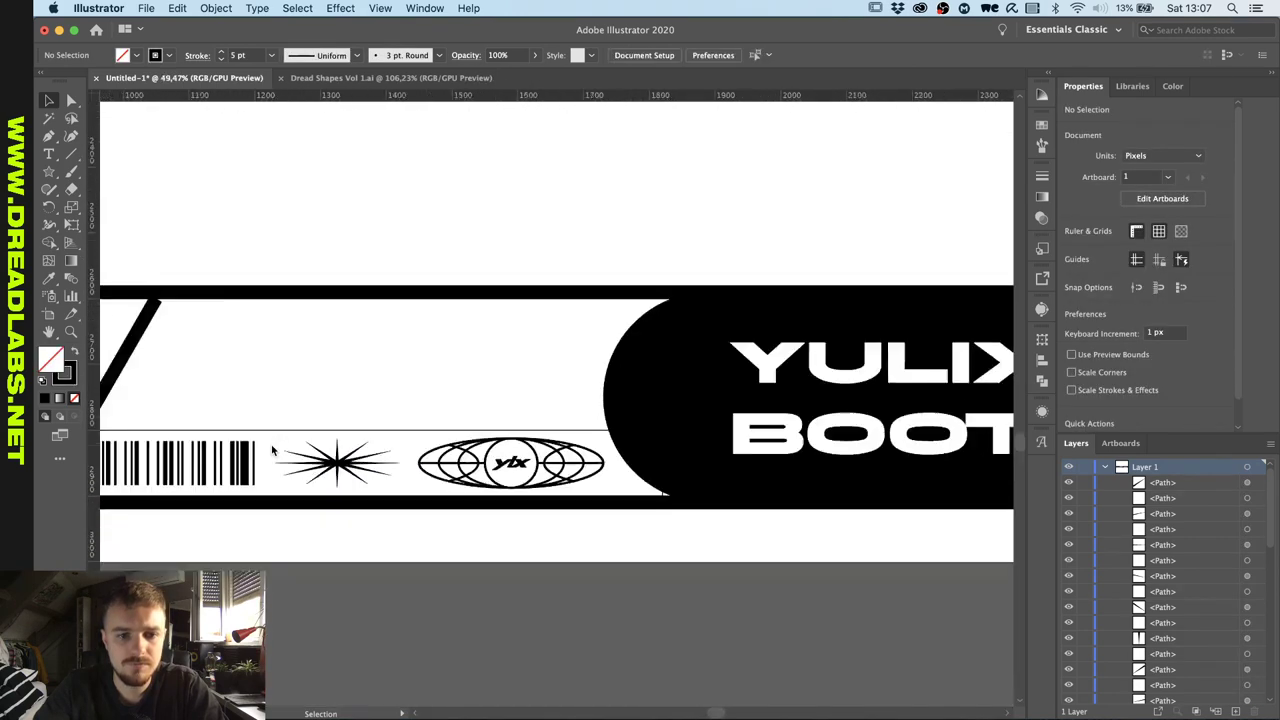
scroll(271, 446, up, 3)
scroll(304, 451, up, 3)
scroll(304, 458, down, 2)
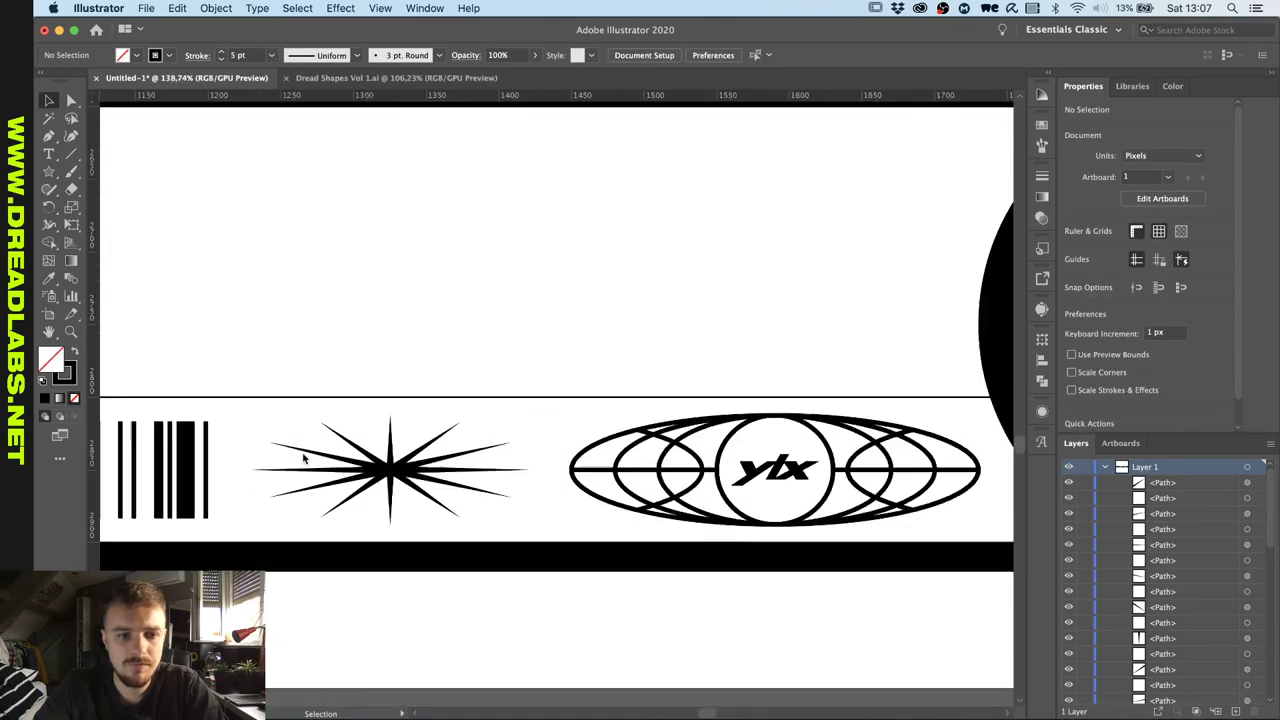
scroll(304, 458, down, 5)
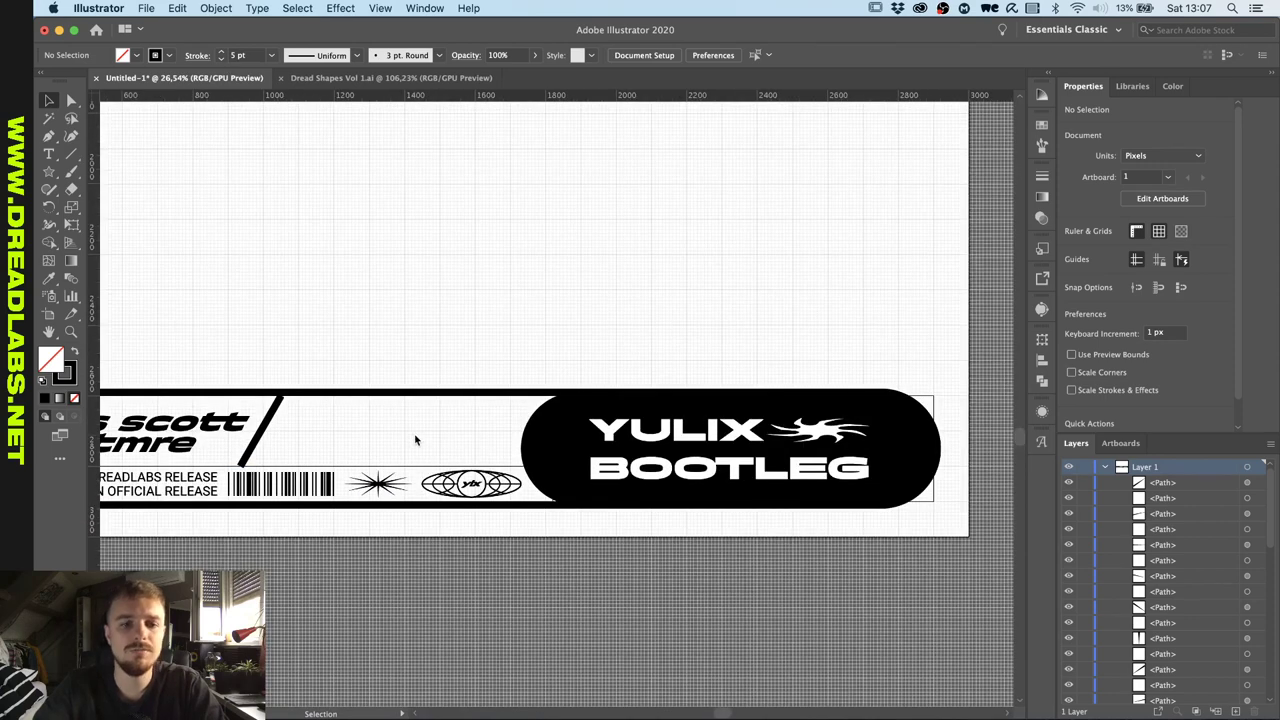
Select the thick diagonal divider beside the track title and outline its stroke into a filled shape.
scroll(415, 440, up, 4)
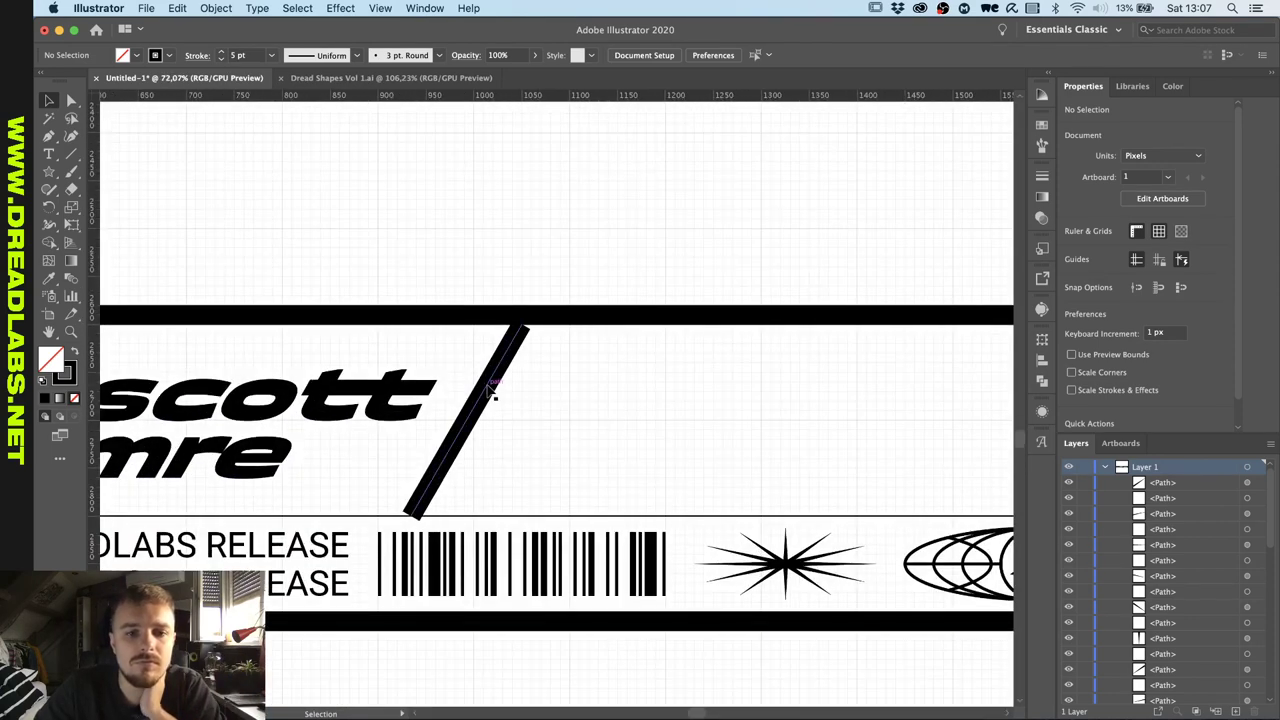
click(492, 393)
scroll(492, 393, up, 1)
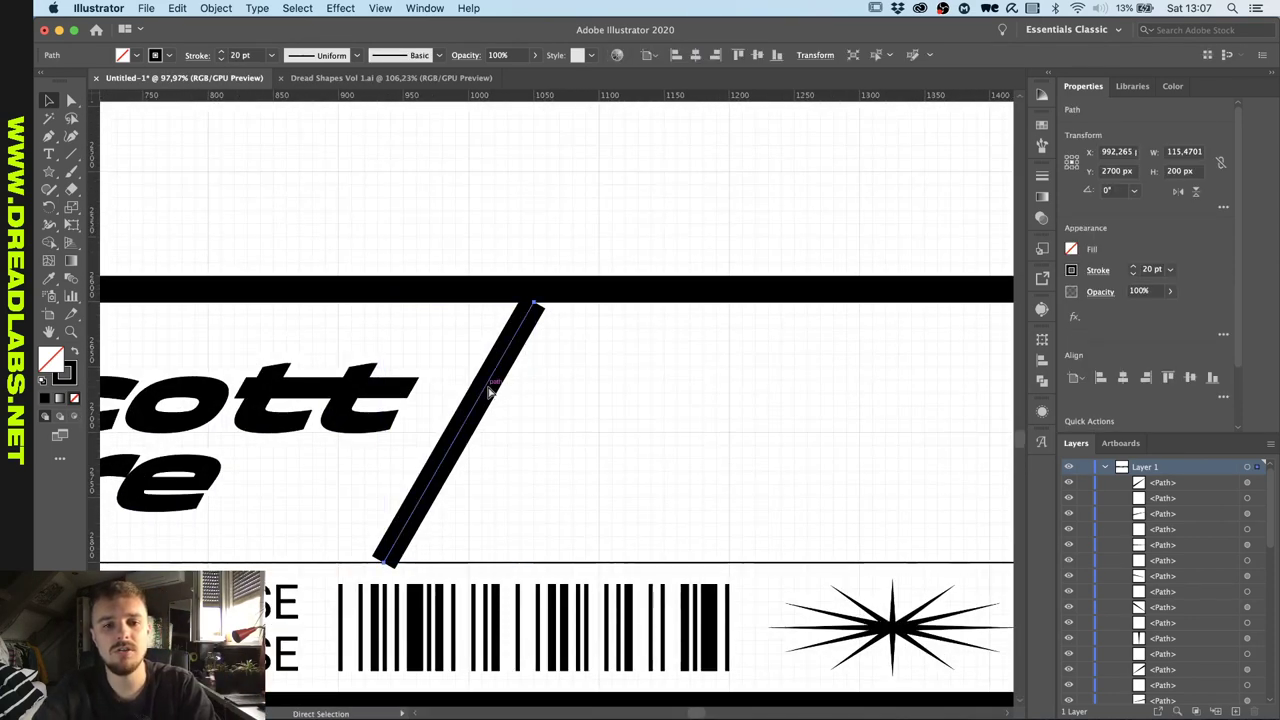
key(super+shift+o)
key(v)
Level the diagonal divider's upper end by moving its upper-right corner anchor to about X 1064, Y 2595 px.
scroll(540, 346, up, 2)
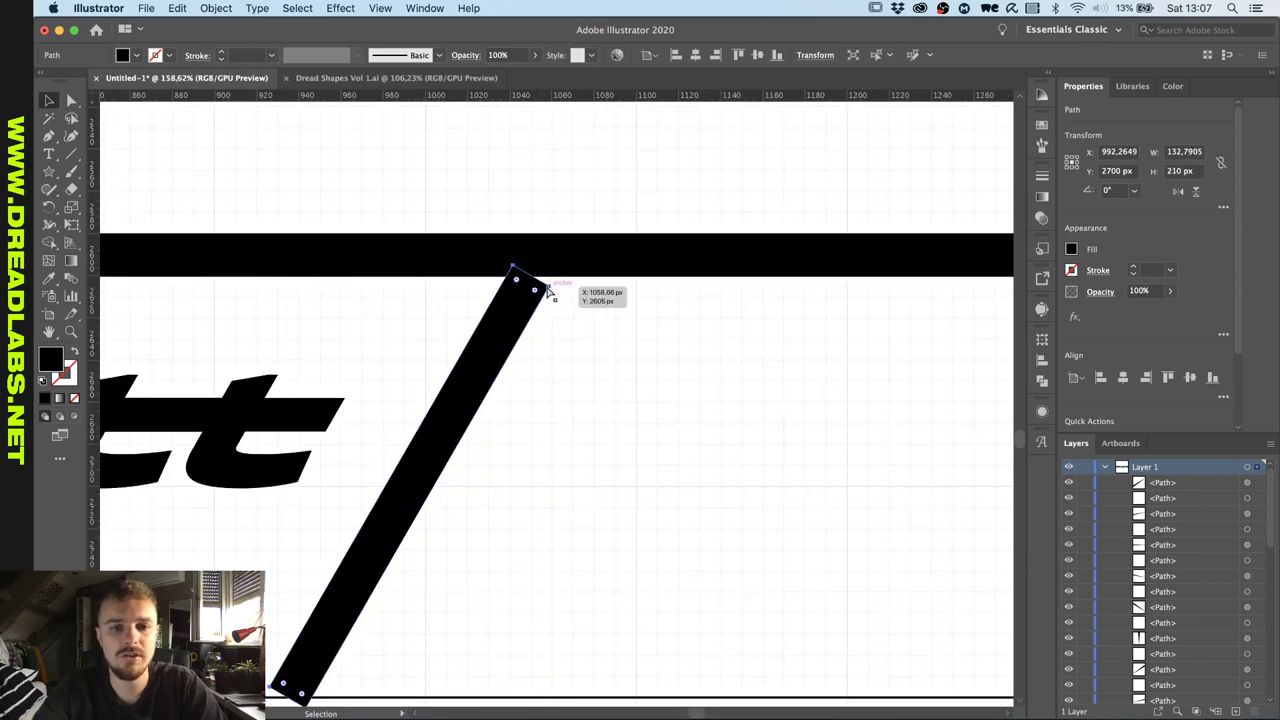
key(a)
drag(551, 284, 562, 267)
Level the diagonal divider's lower end by moving both lower corner anchors onto the thin horizontal line at Y 2800 px.
scroll(562, 267, down, 5)
scroll(562, 267, left, 3)
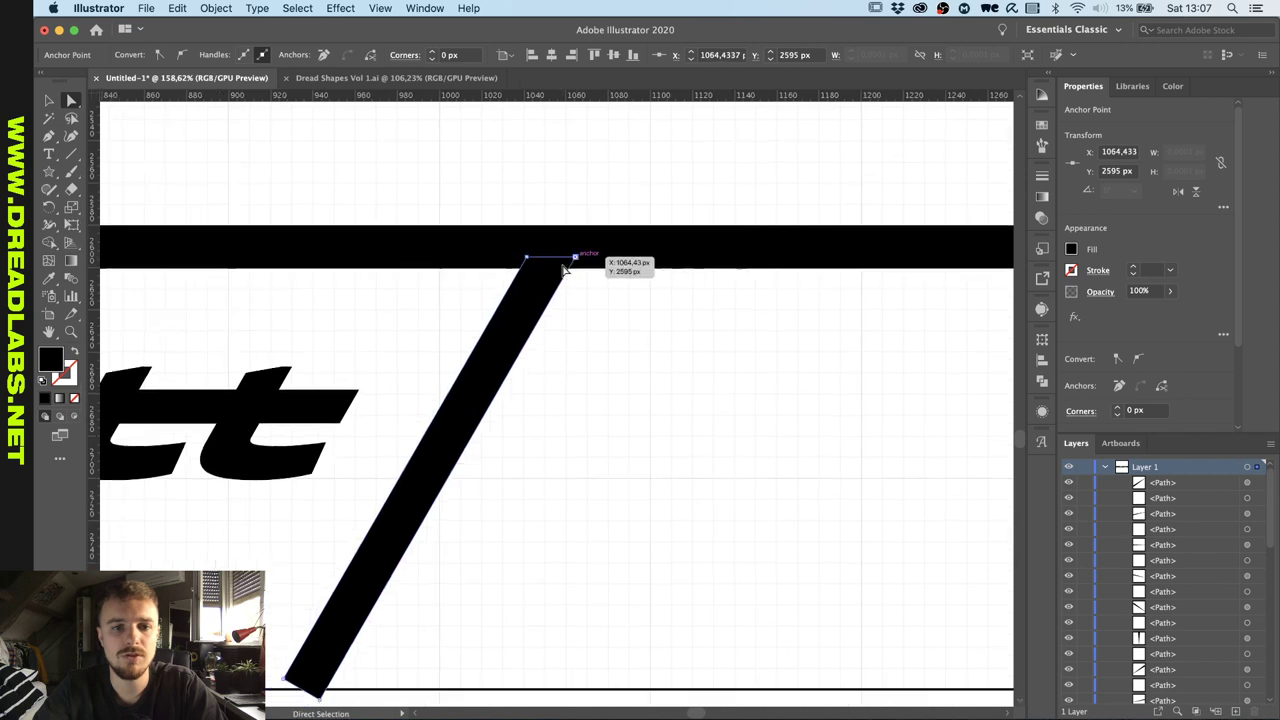
scroll(428, 537, up, 3)
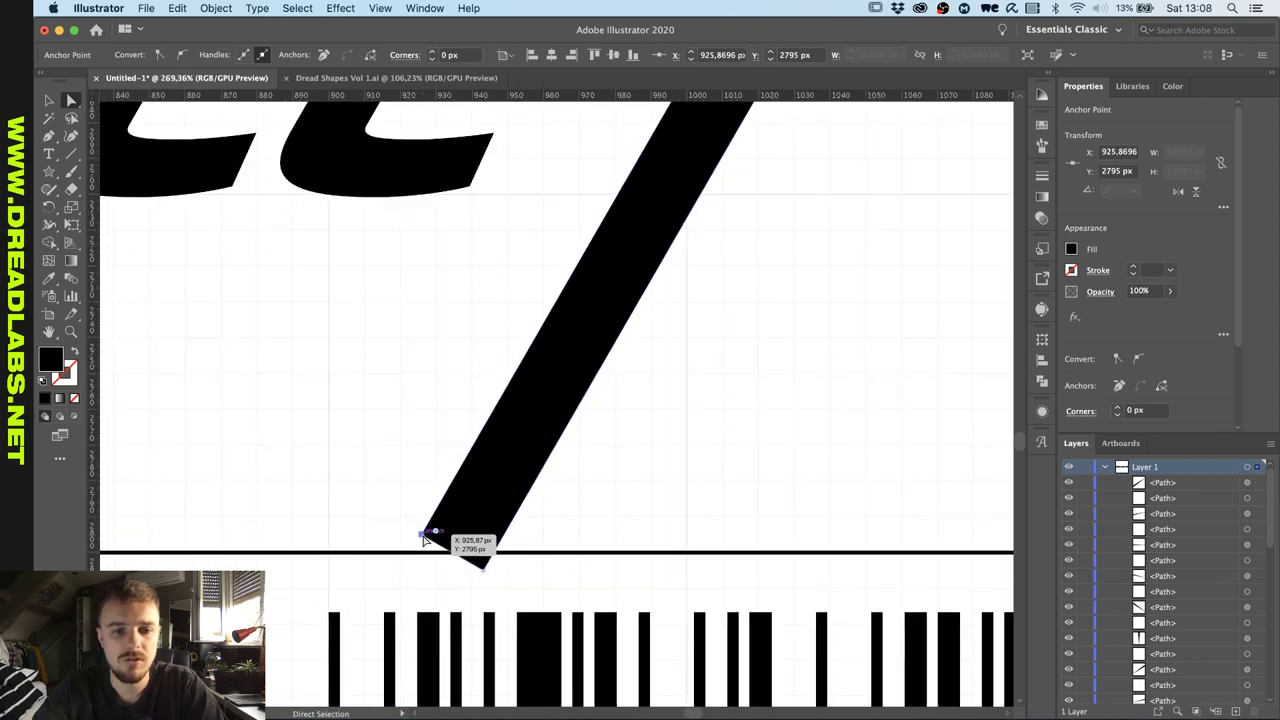
drag(425, 536, 412, 554)
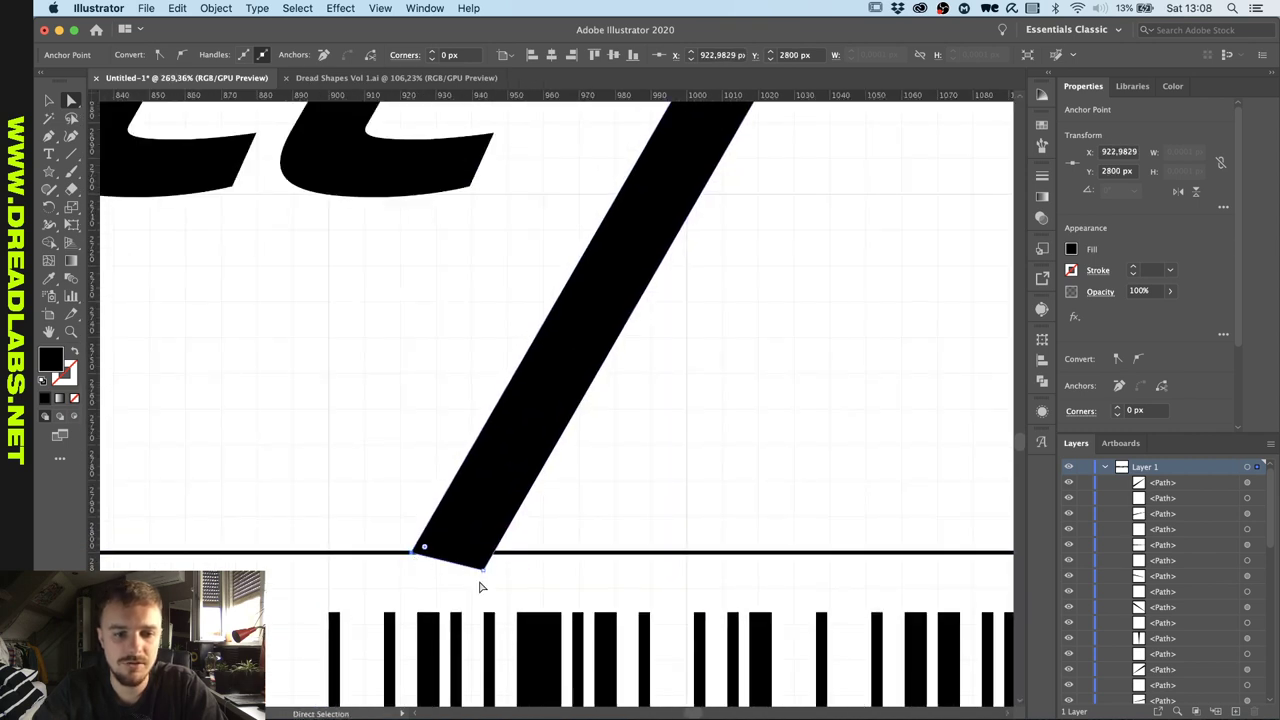
drag(486, 574, 493, 555)
scroll(587, 506, down, 4)
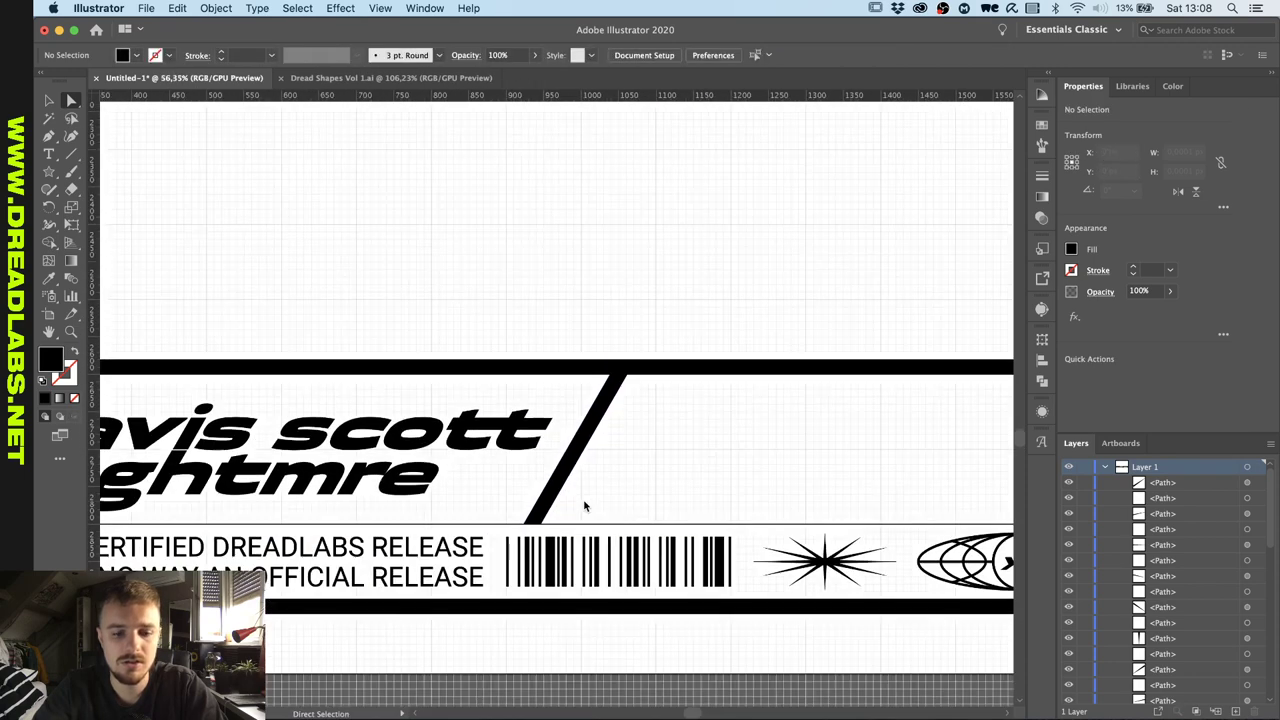
key(v)
scroll(651, 477, down, 4)
scroll(651, 477, up, 3)
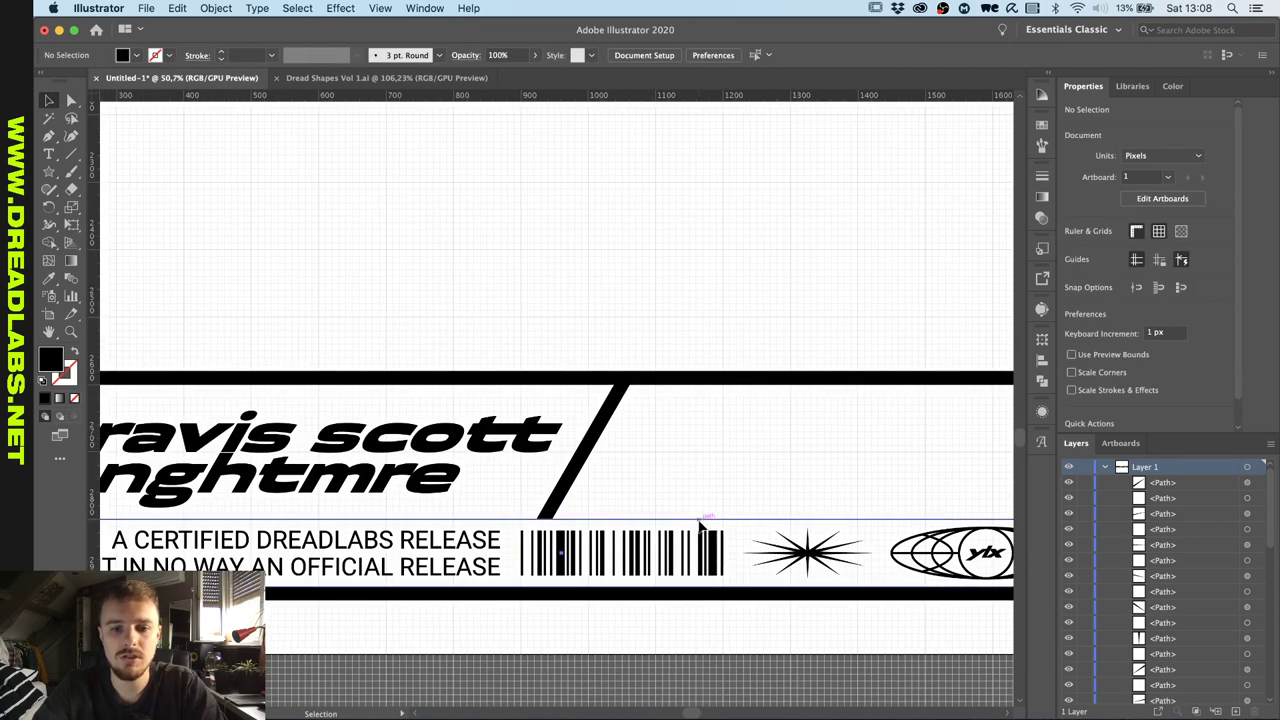
Delete both lower corner anchors of the thin 1720 × 100 px rectangle around the bottom strip, leaving an open path along its upper edge.
click(700, 522)
scroll(700, 522, down, 3)
scroll(700, 522, up, 2)
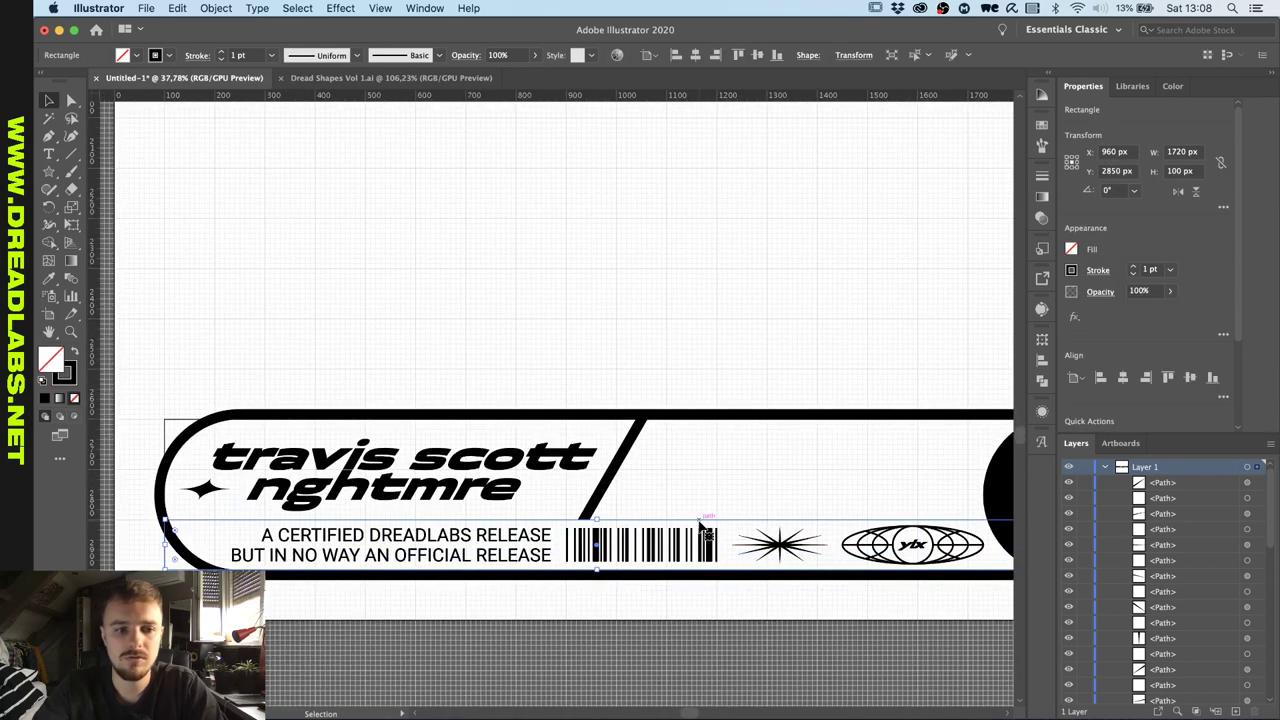
click(707, 515)
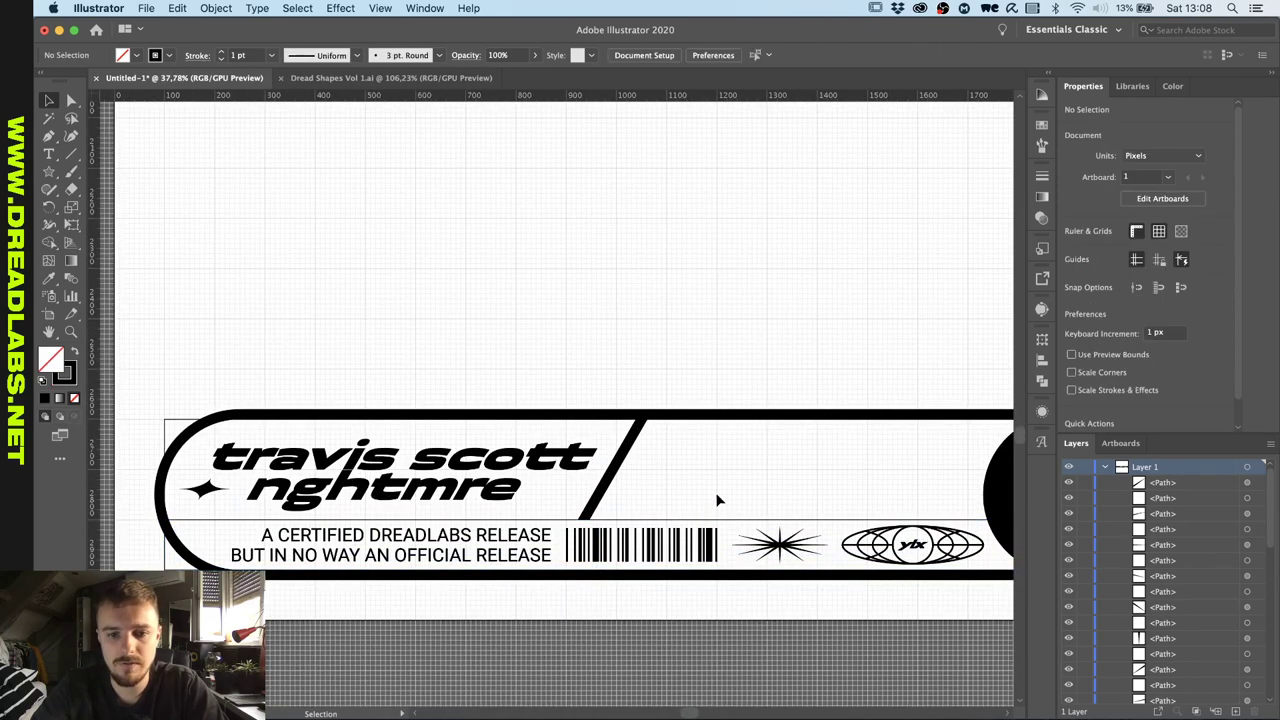
scroll(700, 510, up, 3)
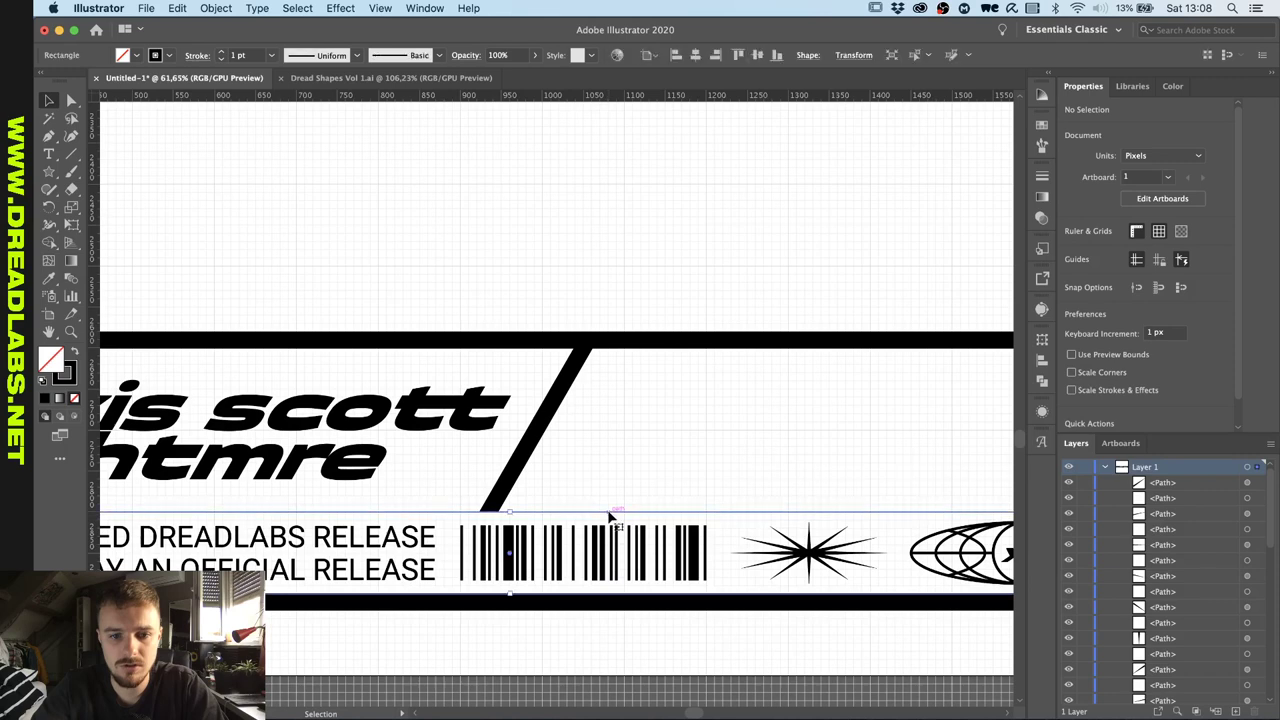
click(608, 513)
scroll(608, 514, down, 5)
scroll(600, 517, left, 3)
key(a)
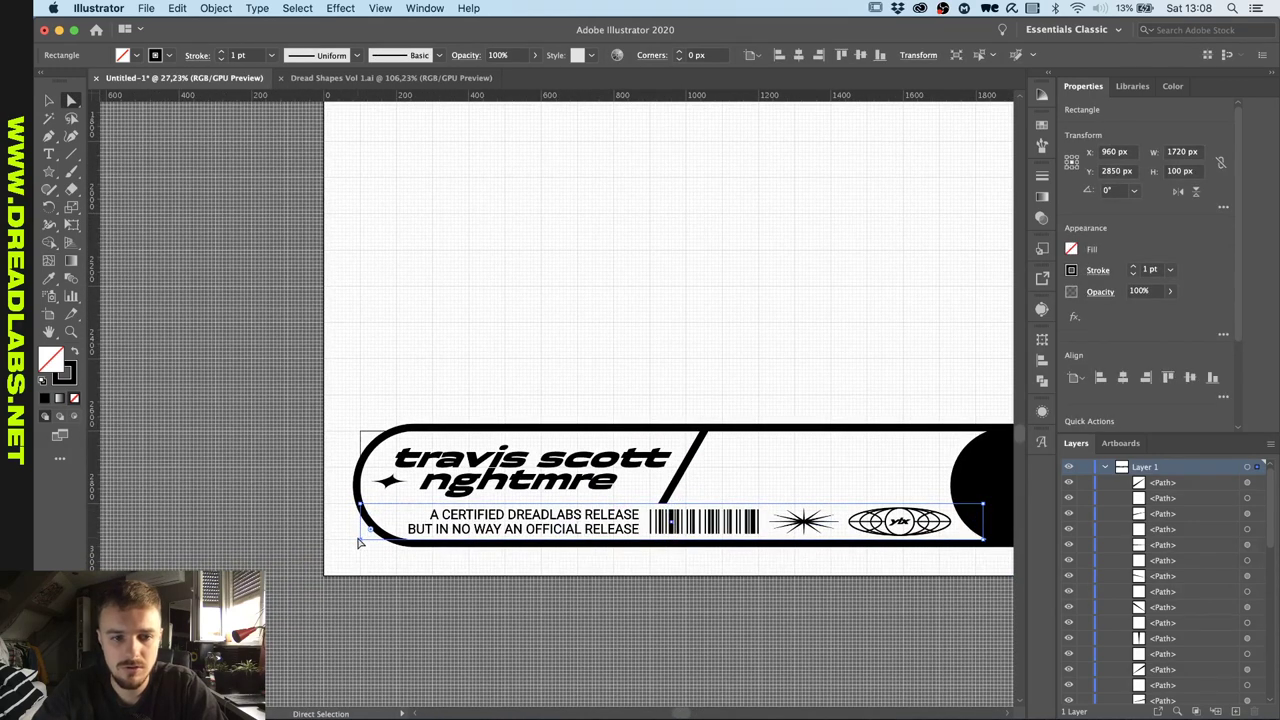
click(360, 540)
scroll(360, 540, right, 5)
scroll(360, 540, down, 1)
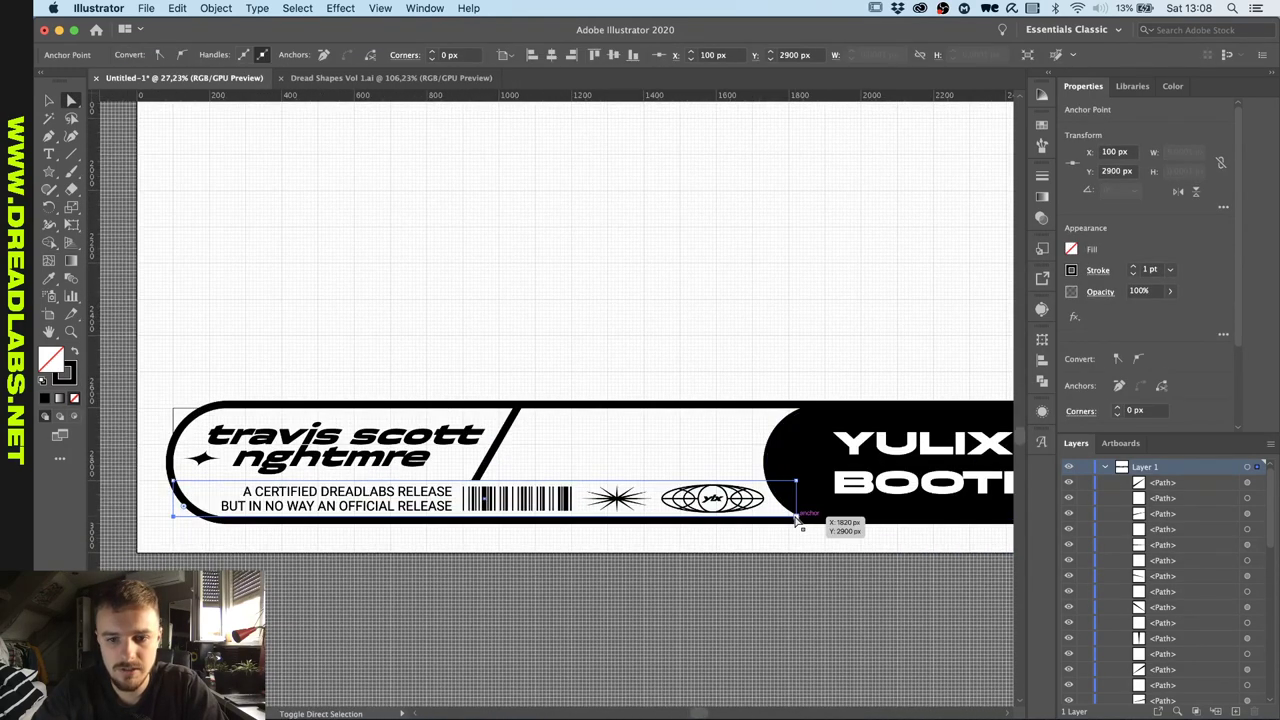
shift+click(797, 514)
key(Delete)
Copy the outer border's 20 pt black stroke onto the horizontal line above the bottom strip with the Eyedropper.
key(i)
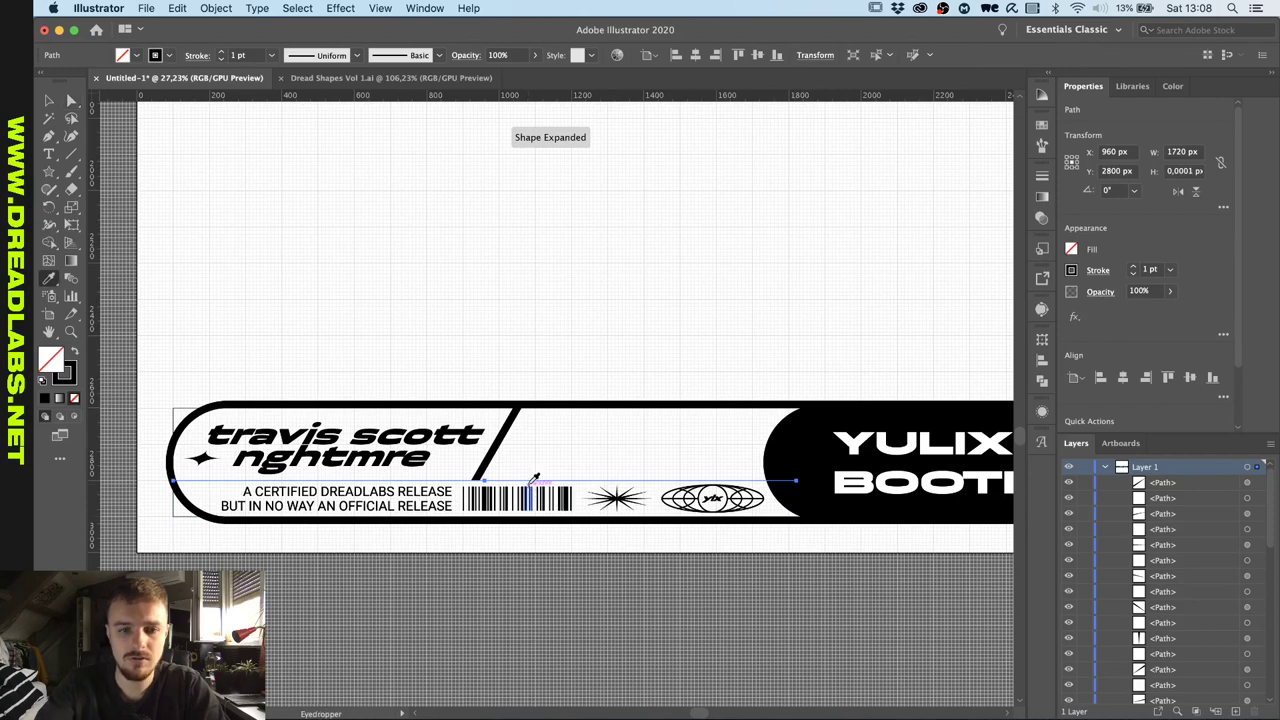
click(555, 402)
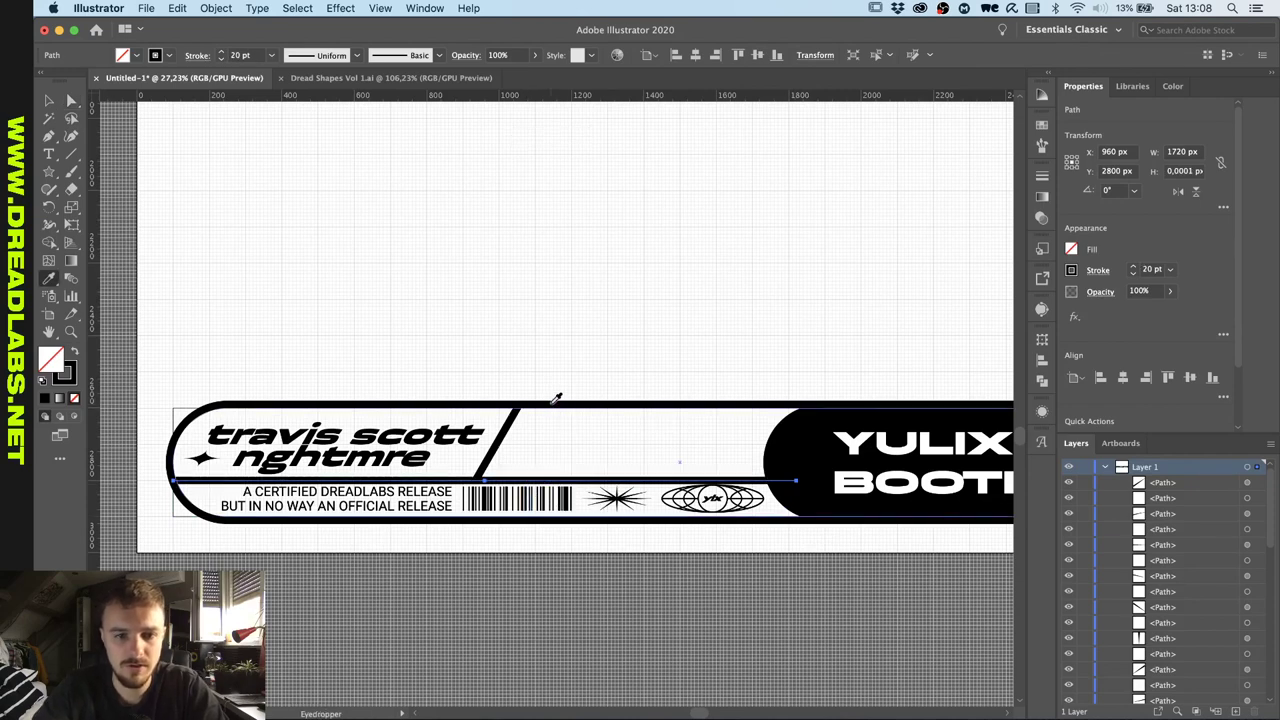
key(v)
click(590, 373)
scroll(590, 373, down, 1)
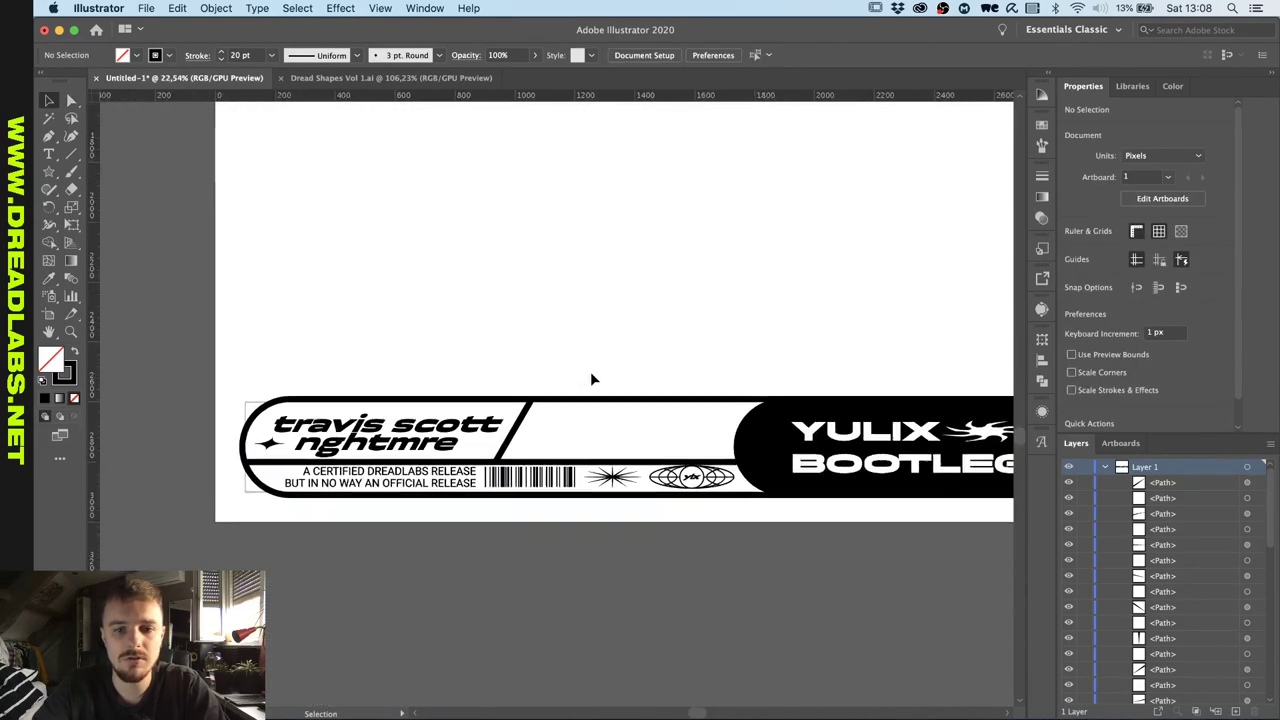
Examine how the thick horizontal line meets the diagonal divider, the rounded border and the bottom strip's contents.
scroll(591, 378, up, 3)
scroll(535, 480, up, 3)
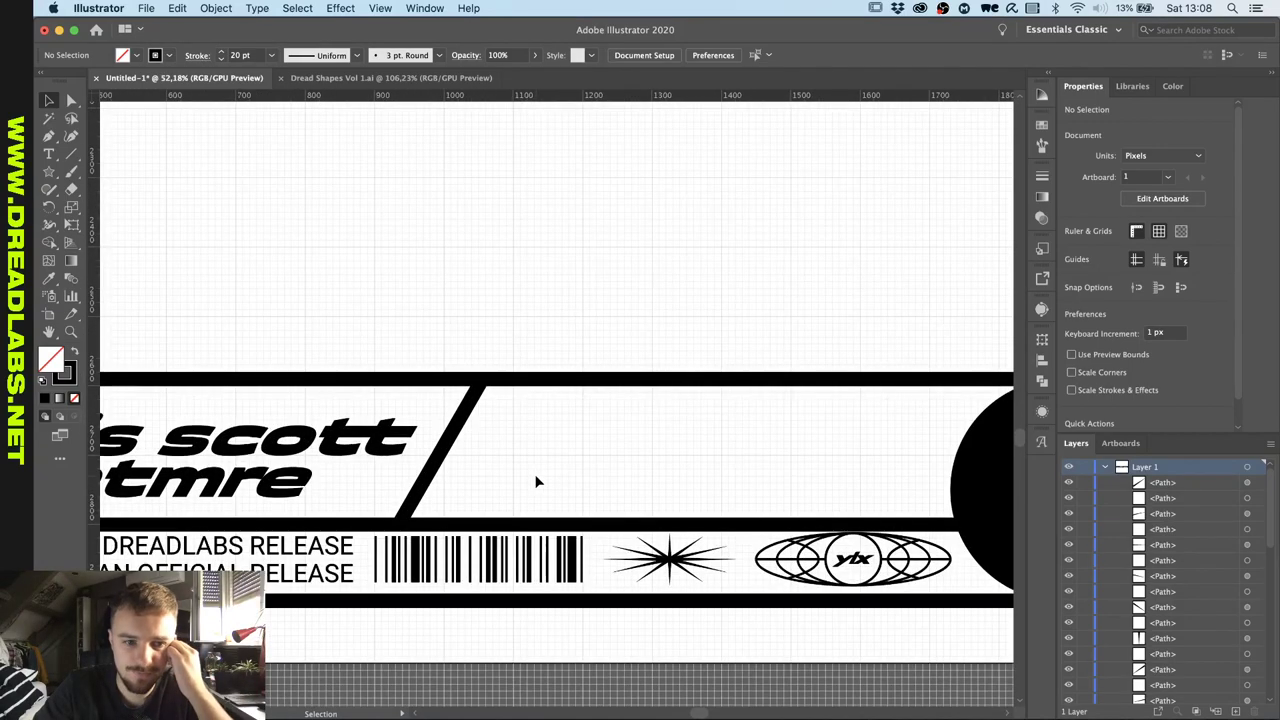
scroll(537, 481, down, 3)
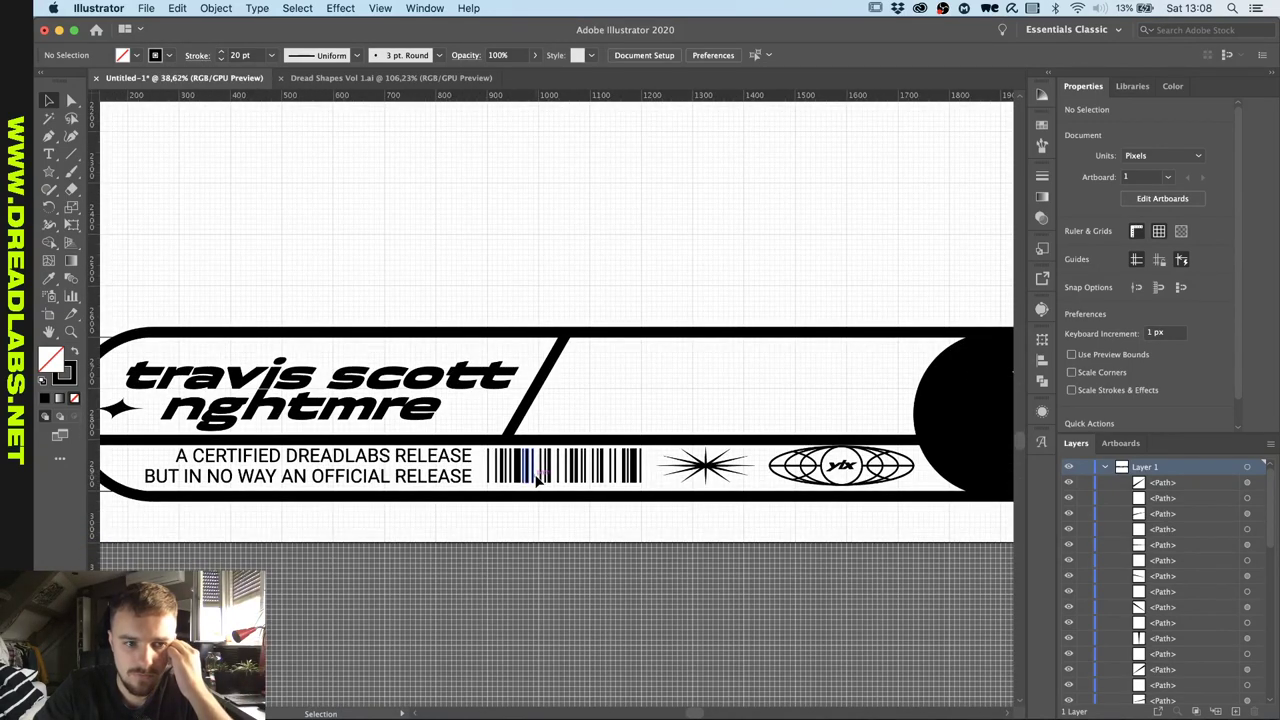
scroll(154, 503, down, 2)
scroll(154, 503, up, 3)
scroll(152, 503, left, 3)
scroll(220, 500, down, 2)
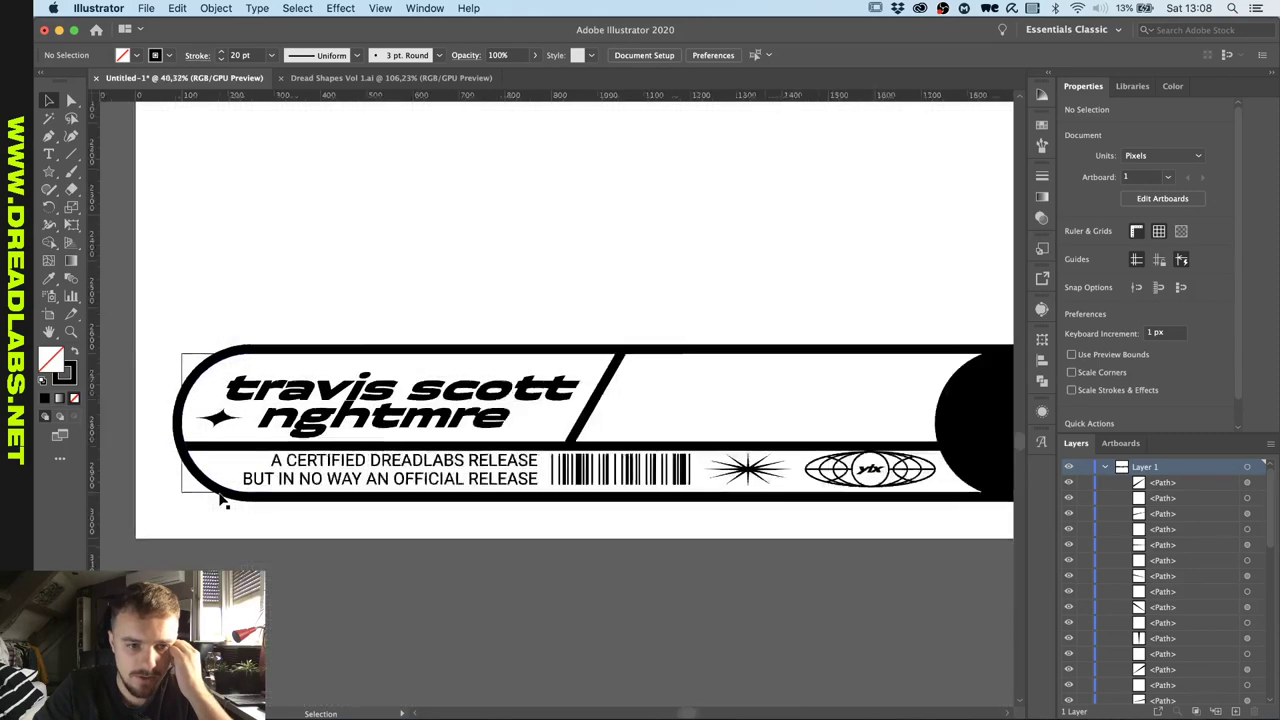
scroll(222, 502, down, 3)
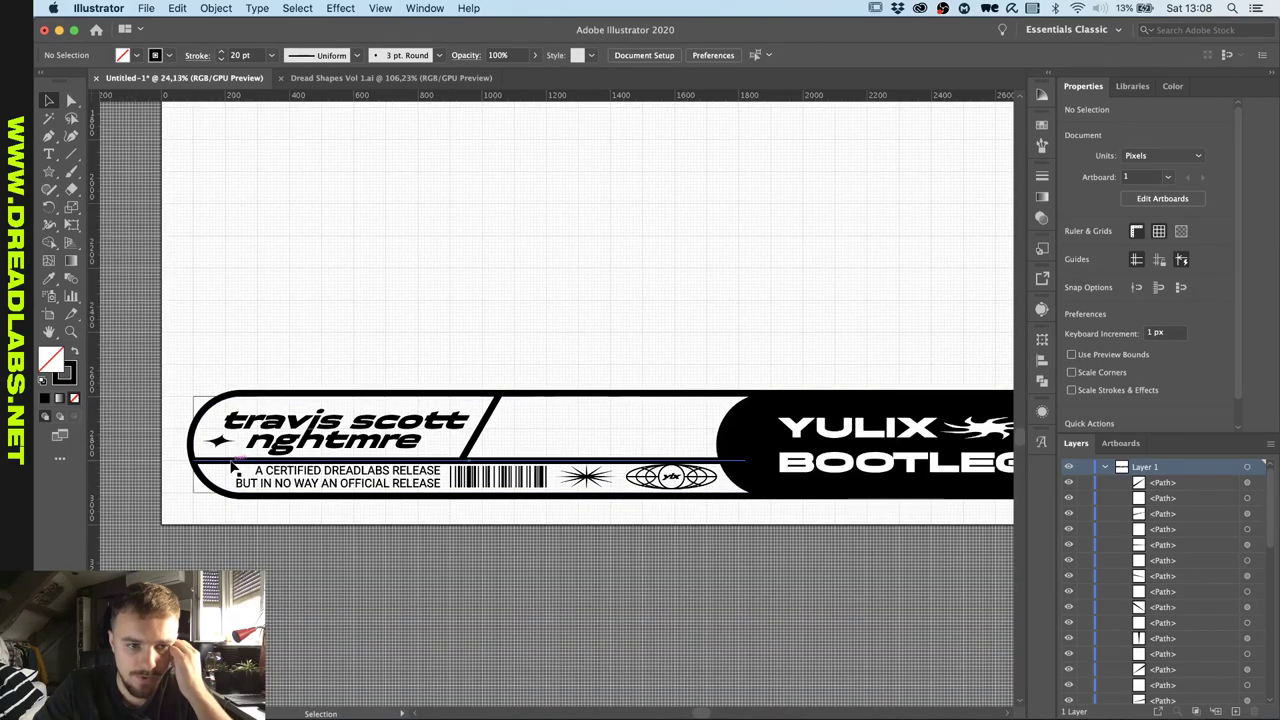
click(231, 463)
scroll(231, 465, up, 5)
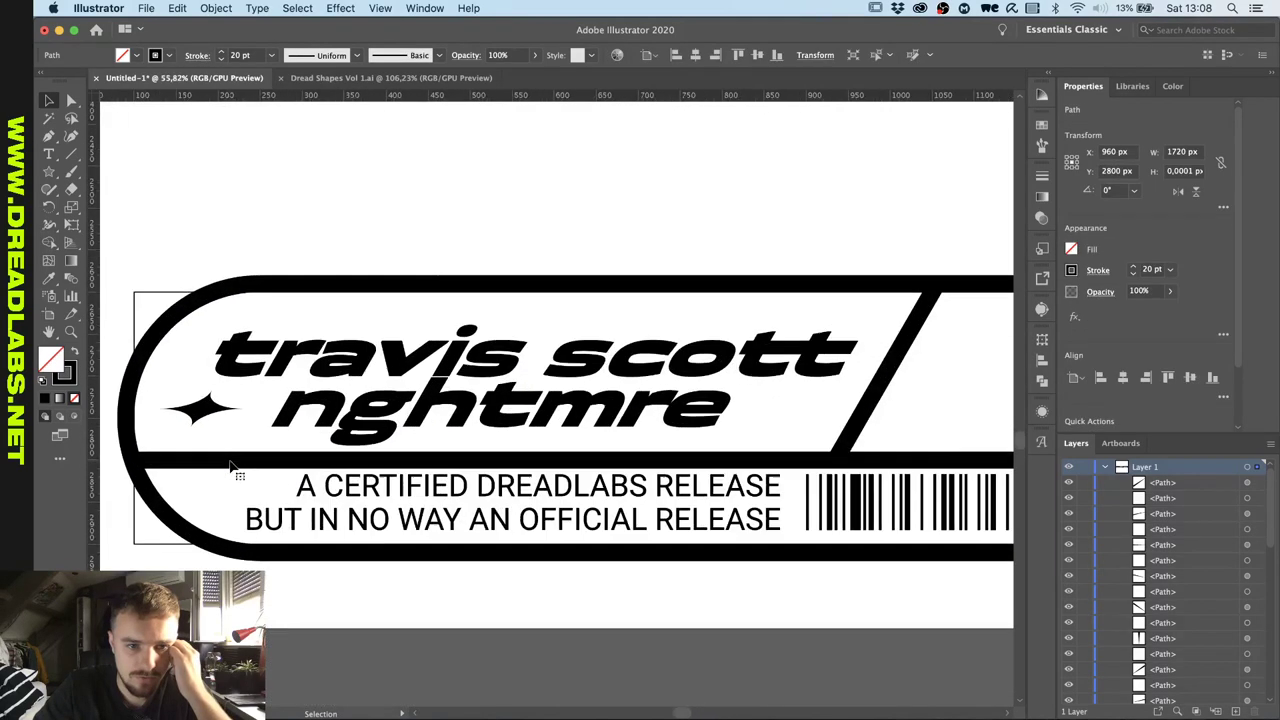
scroll(230, 462, down, 4)
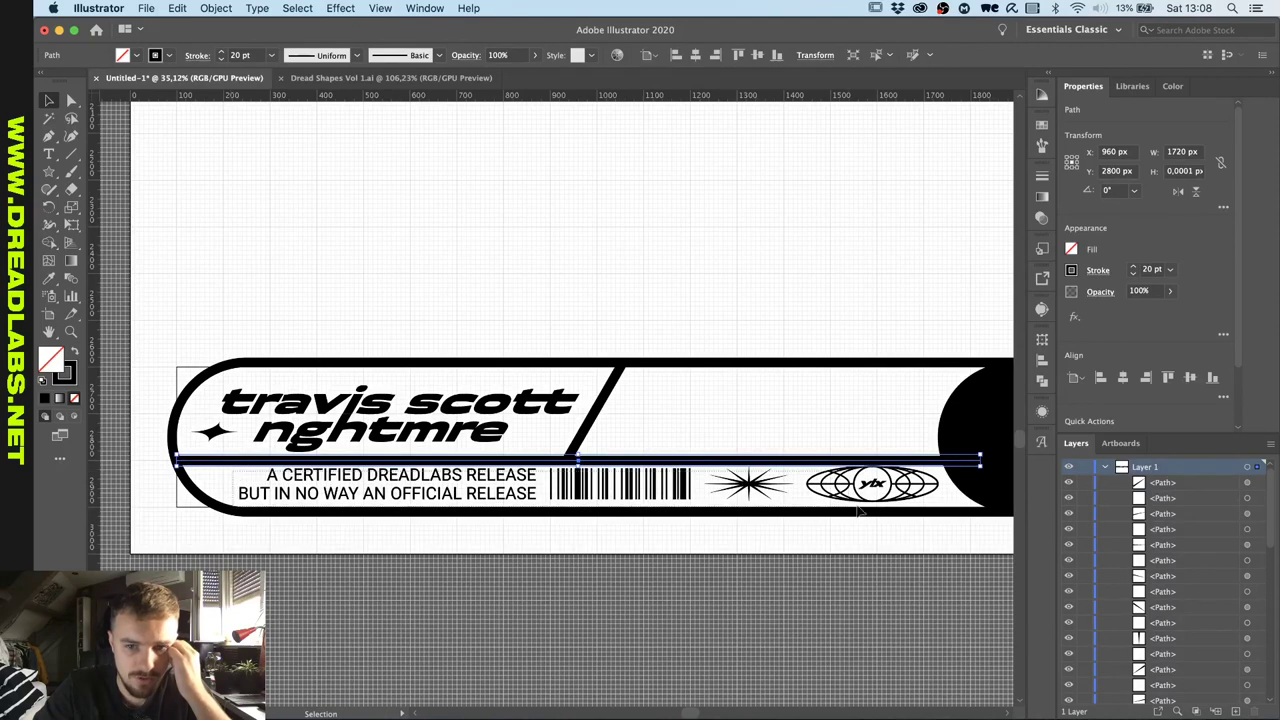
Group the parts of the globe emblem and the parts of the stretched star as two separate groups.
click(873, 505)
scroll(876, 508, up, 3)
scroll(880, 510, down, 2)
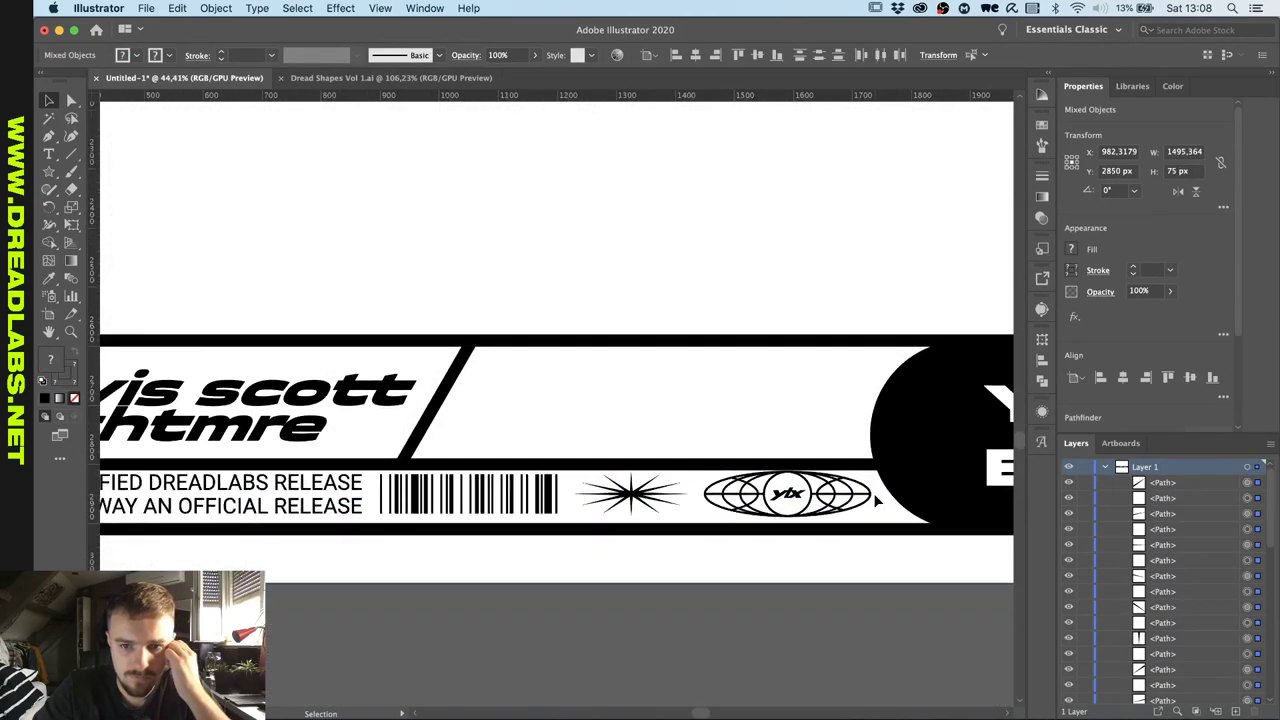
click(712, 484)
key(super+g)
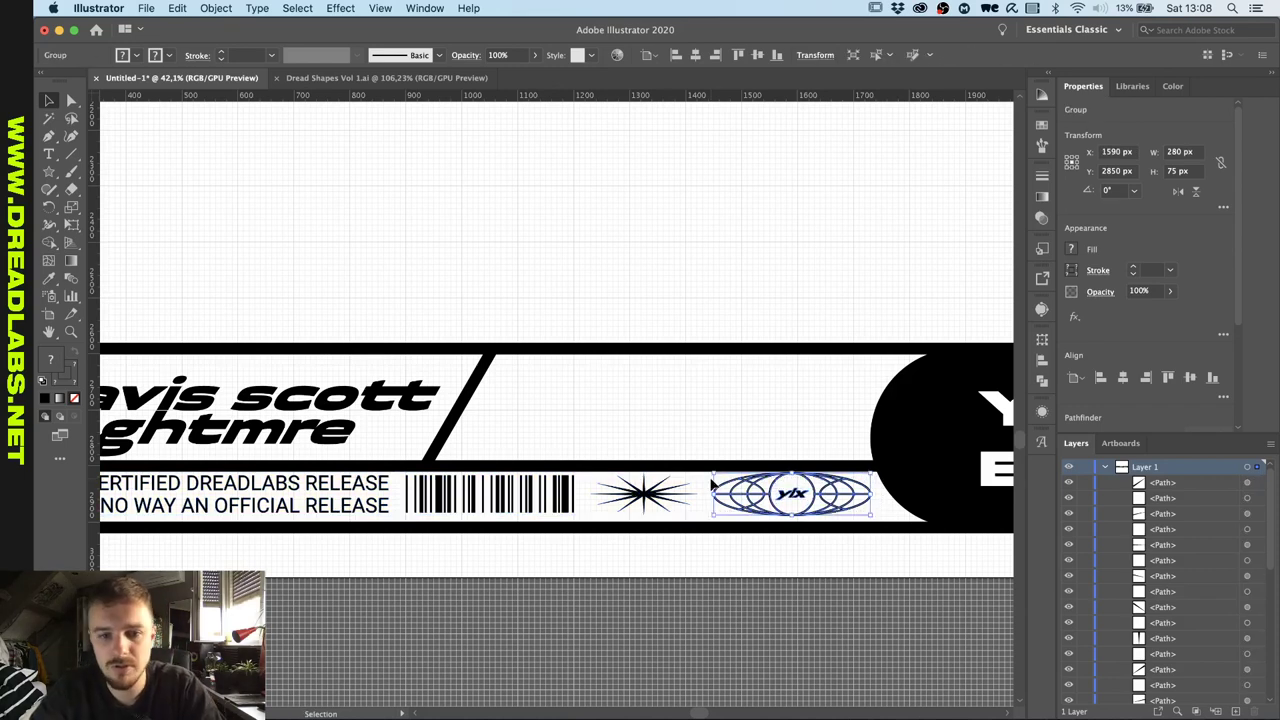
click(595, 508)
Move the disclaimer text, barcode, star and globe emblem down together to about Y 2855 px, centring them in the bottom strip.
scroll(594, 509, down, 2)
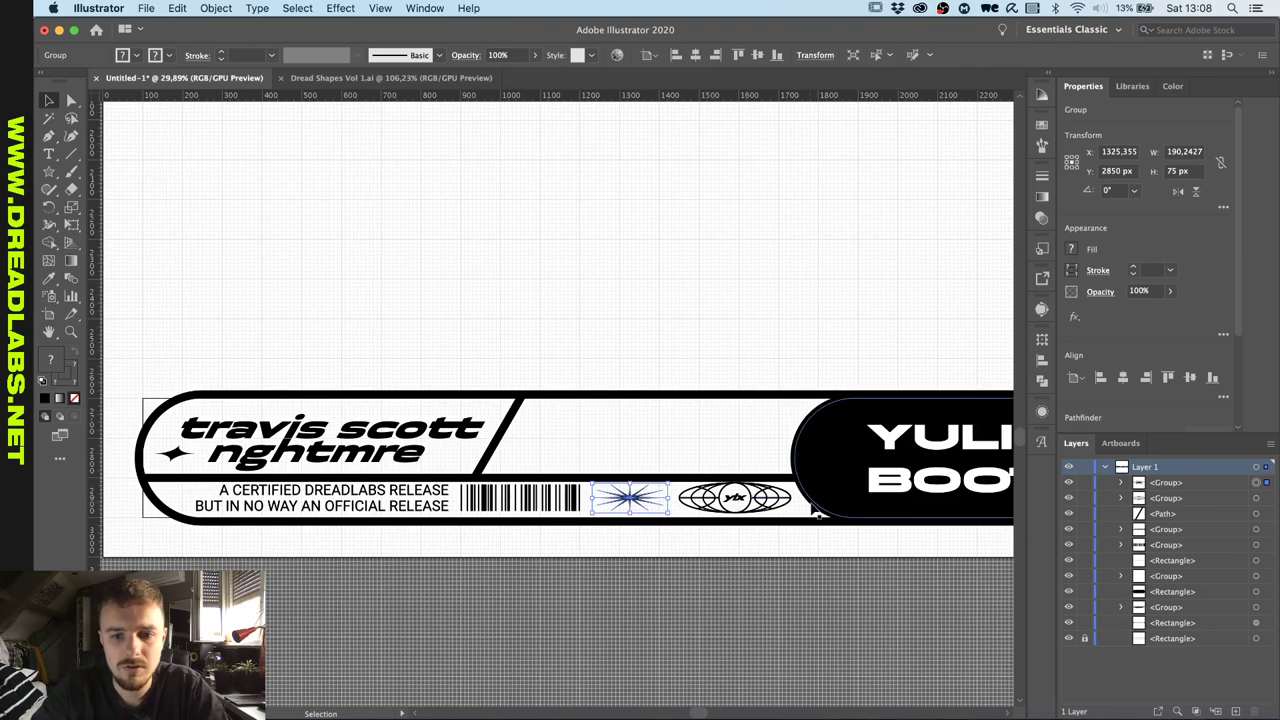
scroll(578, 456, up, 10)
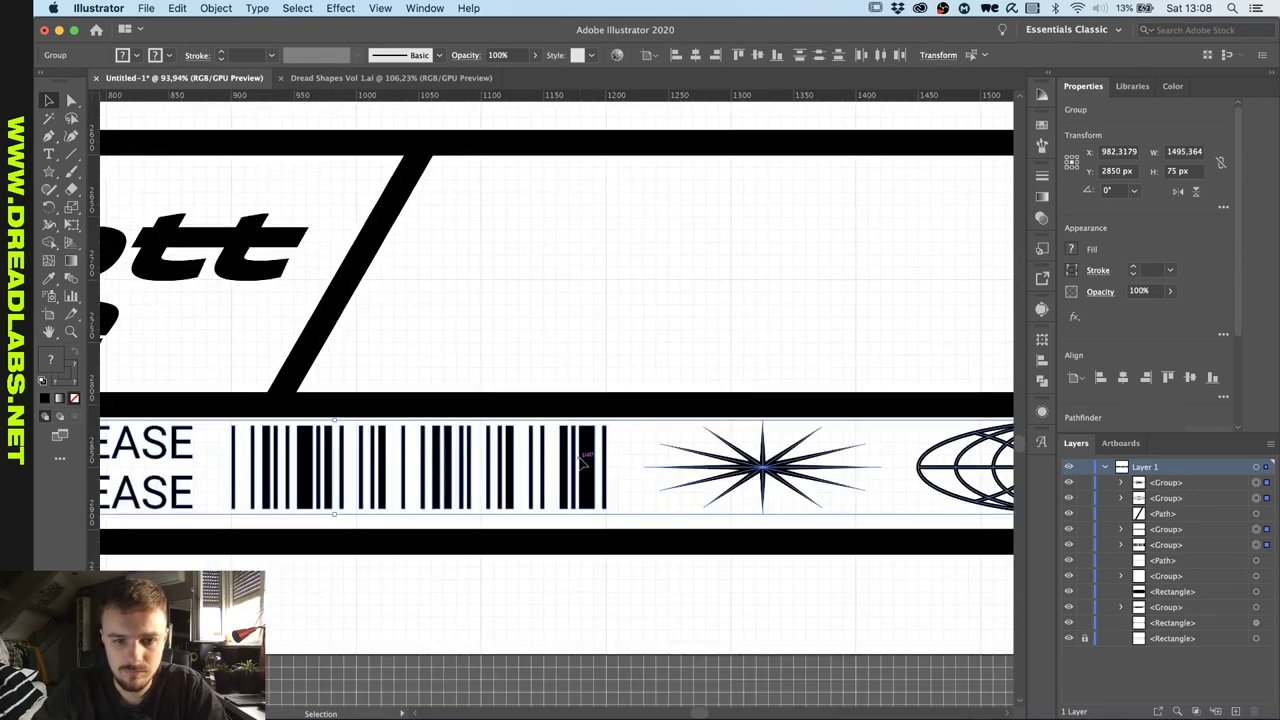
shift+click(583, 473)
drag(582, 470, 588, 476)
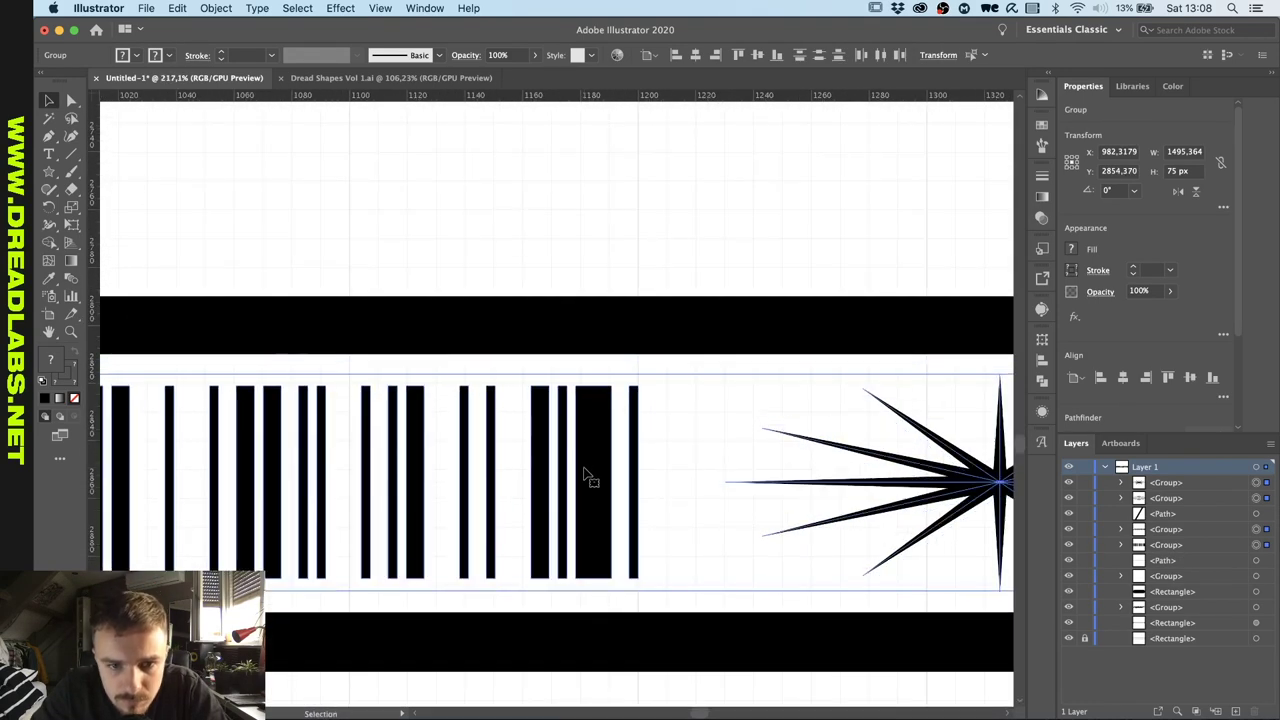
click(686, 206)
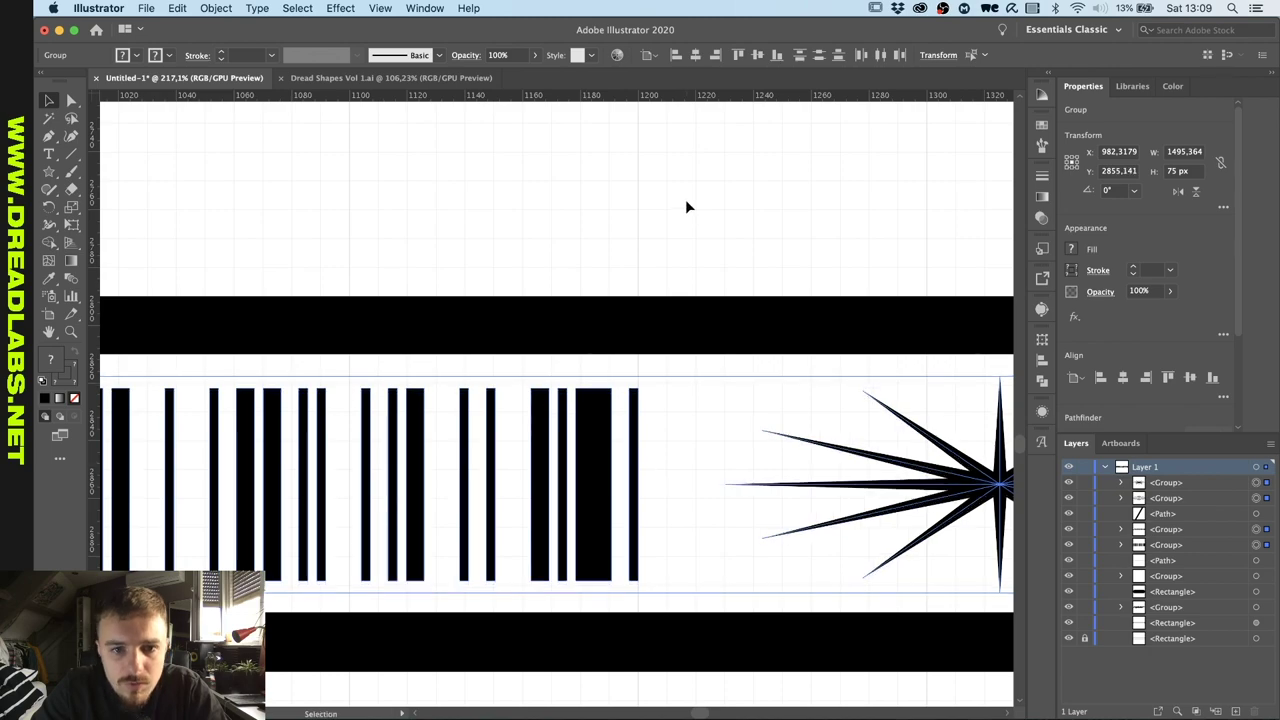
Examine the whole label's balance and the track title's placement between the upper border and the thick horizontal line.
scroll(686, 206, down, 10)
scroll(685, 199, up, 5)
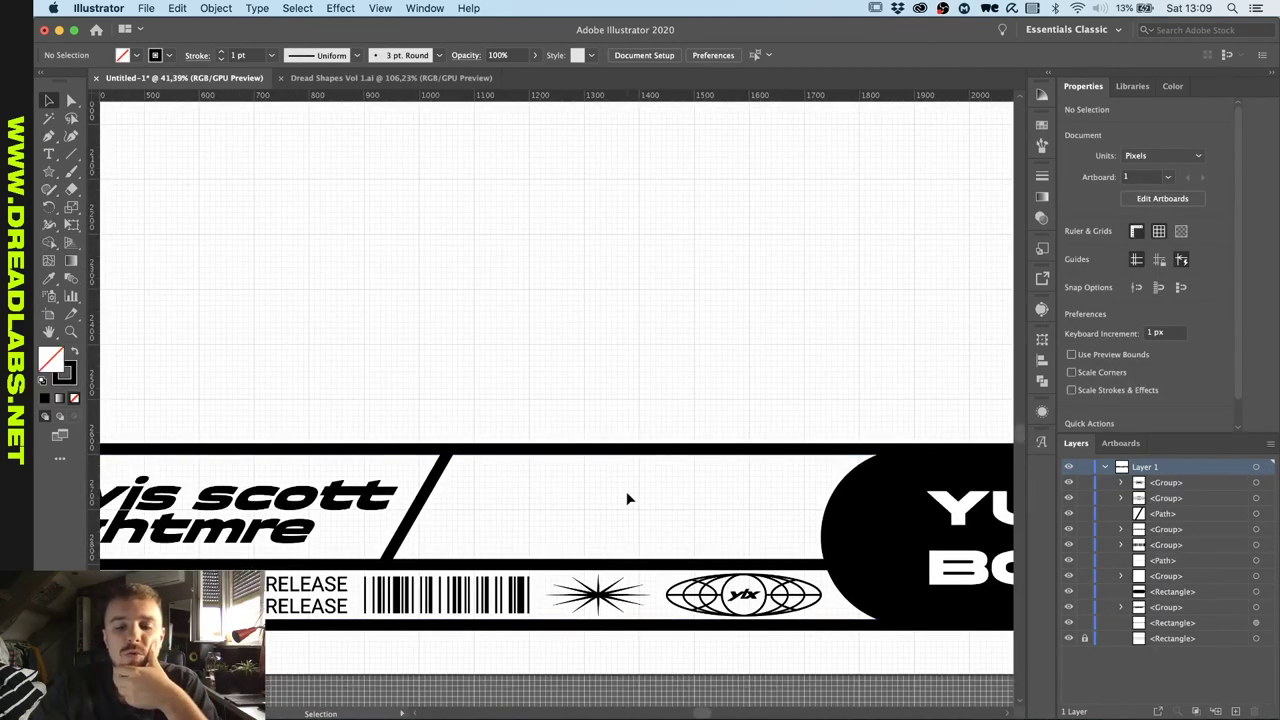
scroll(628, 497, down, 4)
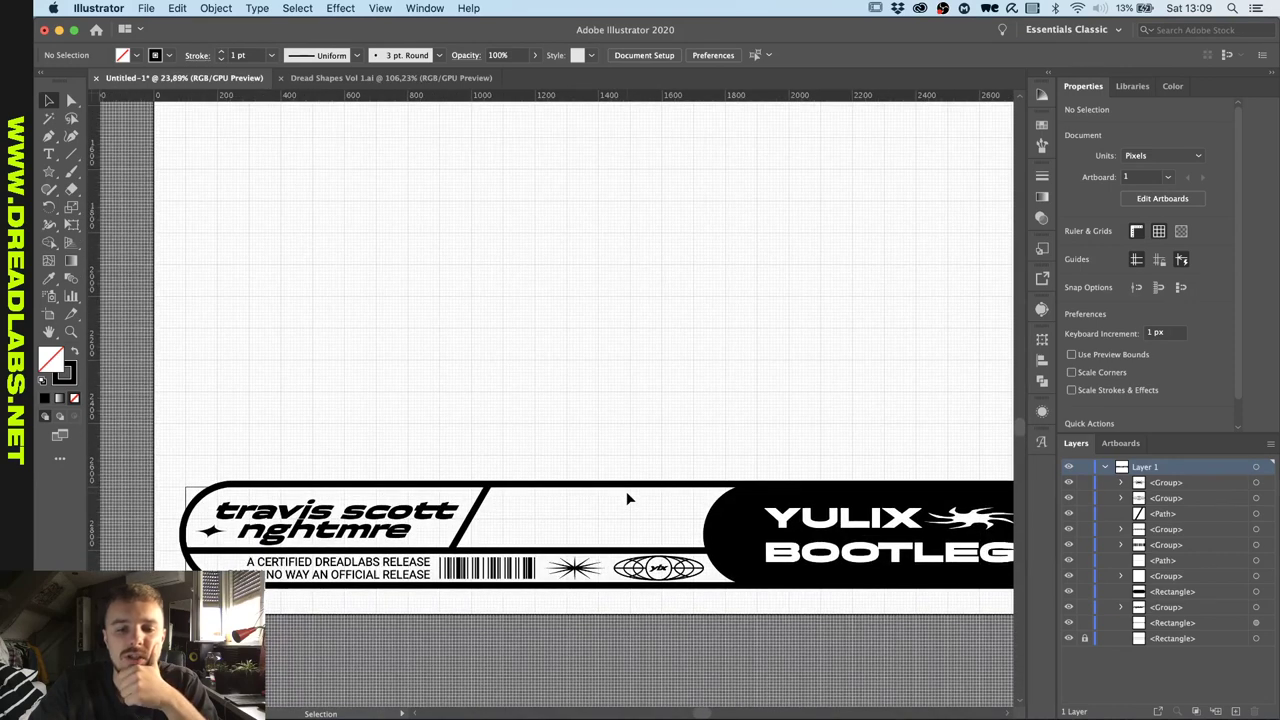
scroll(626, 491, down, 2)
scroll(626, 491, up, 2)
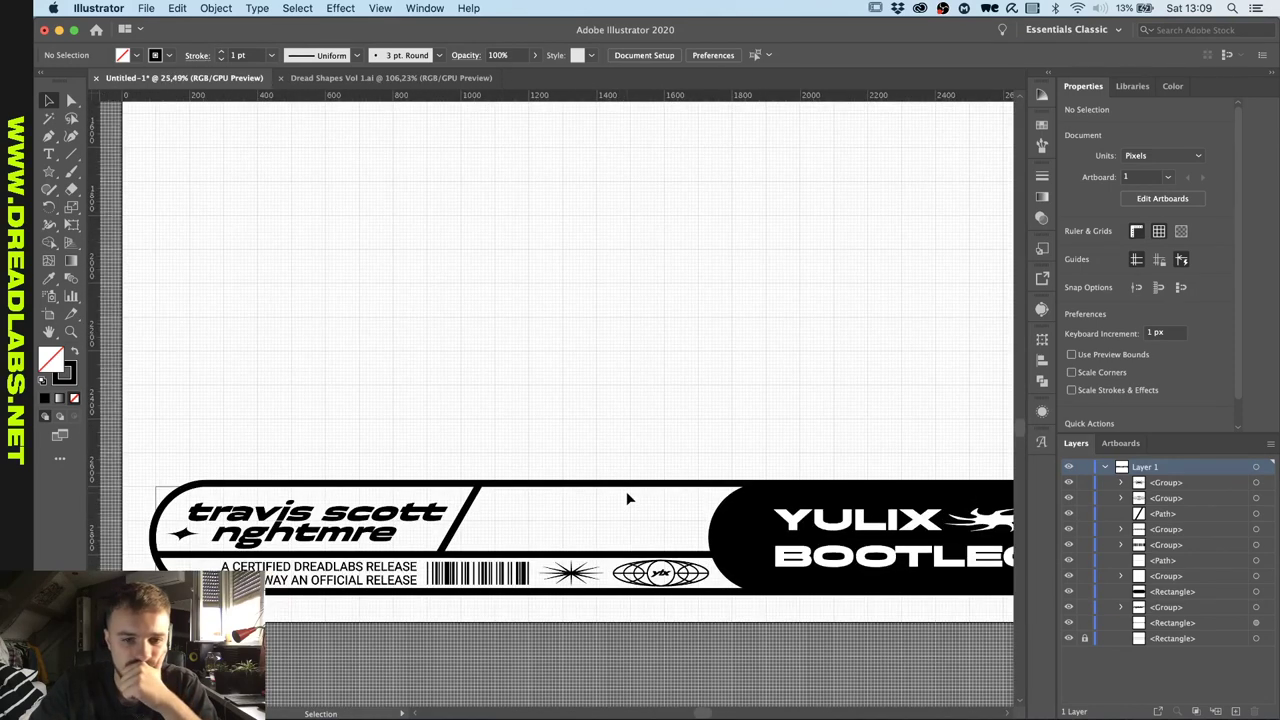
scroll(346, 490, up, 4)
click(350, 470)
scroll(350, 470, up, 4)
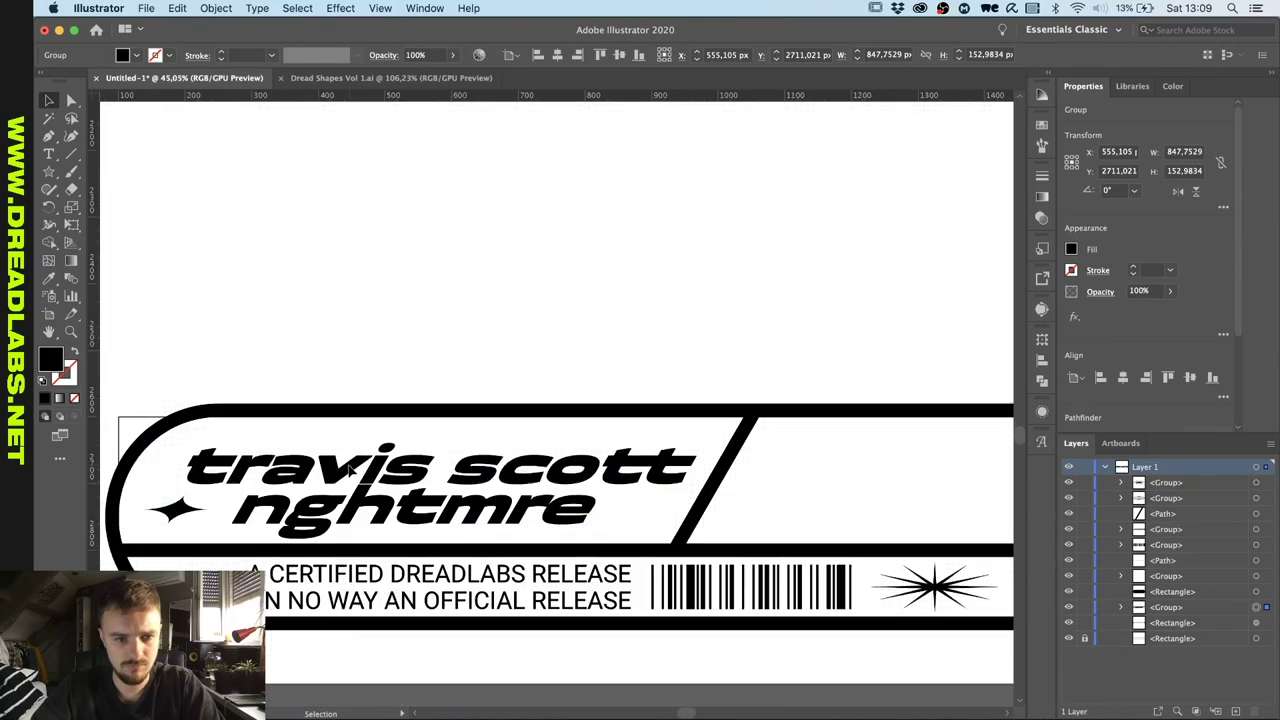
scroll(352, 472, up, 5)
click(362, 254)
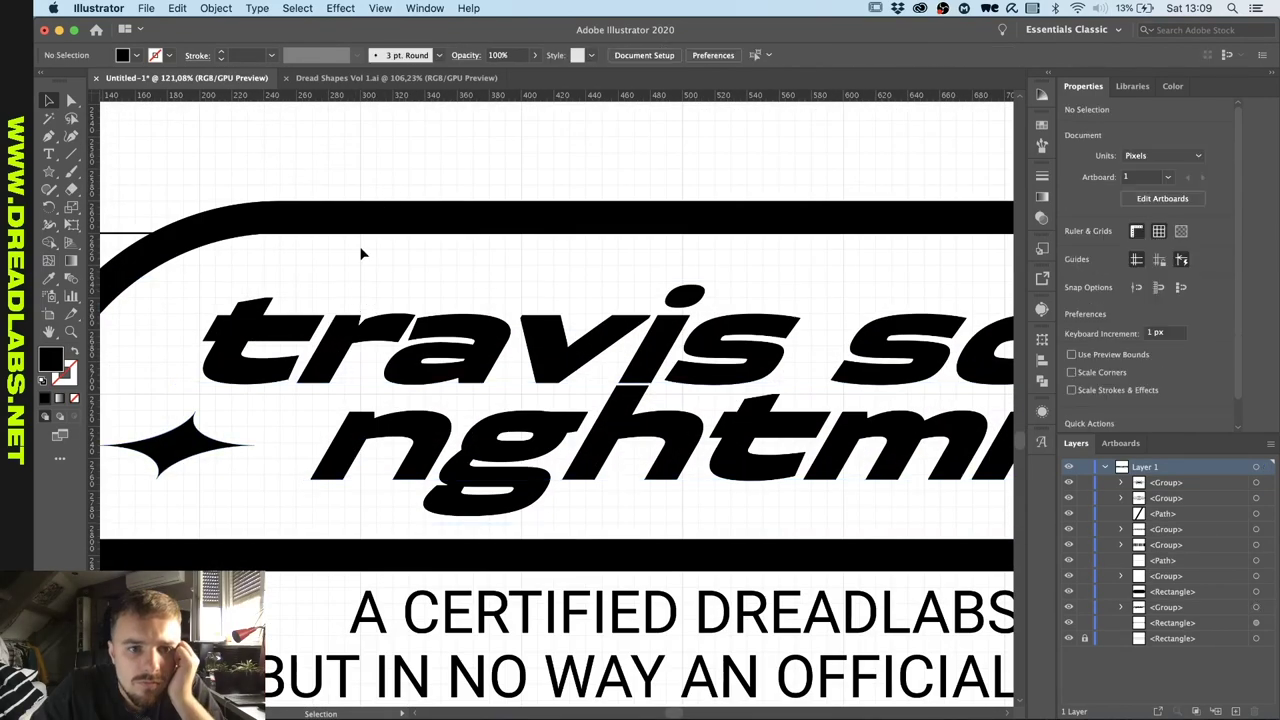
scroll(509, 197, down, 6)
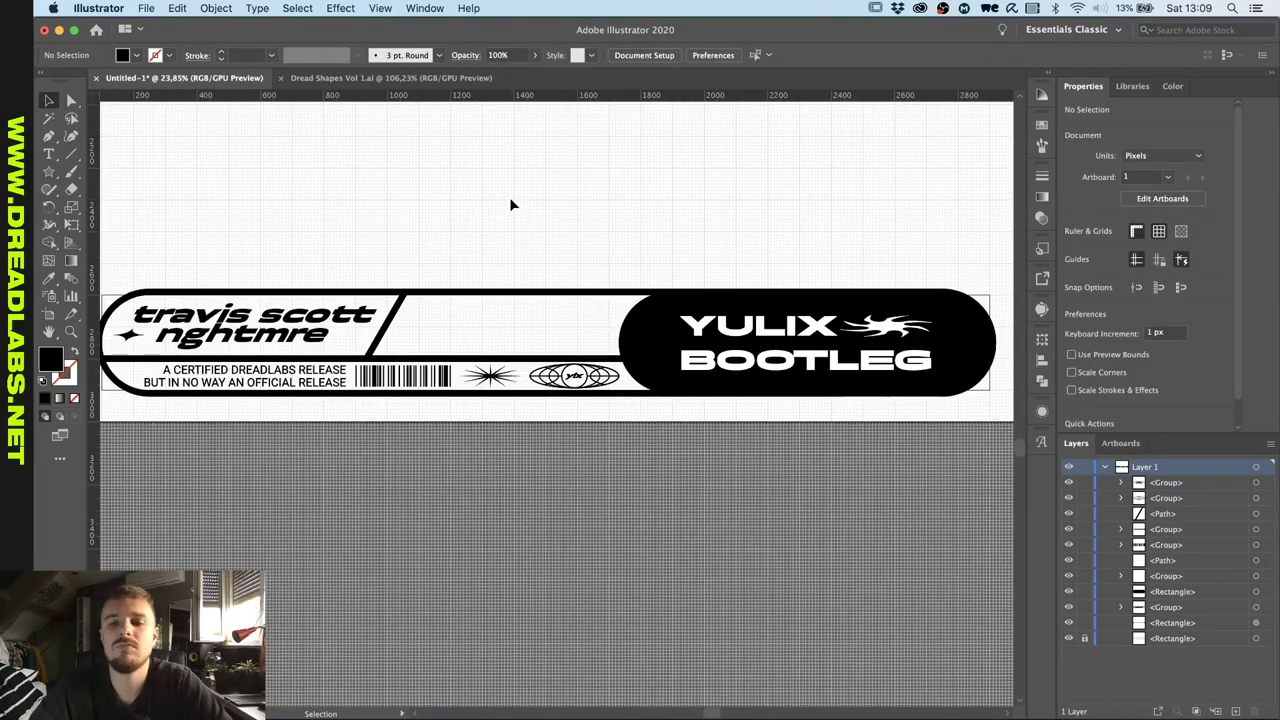
Look through the shapes in the Dread Shapes Vol 1 document, and return to the label design.
click(440, 78)
scroll(437, 345, down, 5)
scroll(240, 346, up, 6)
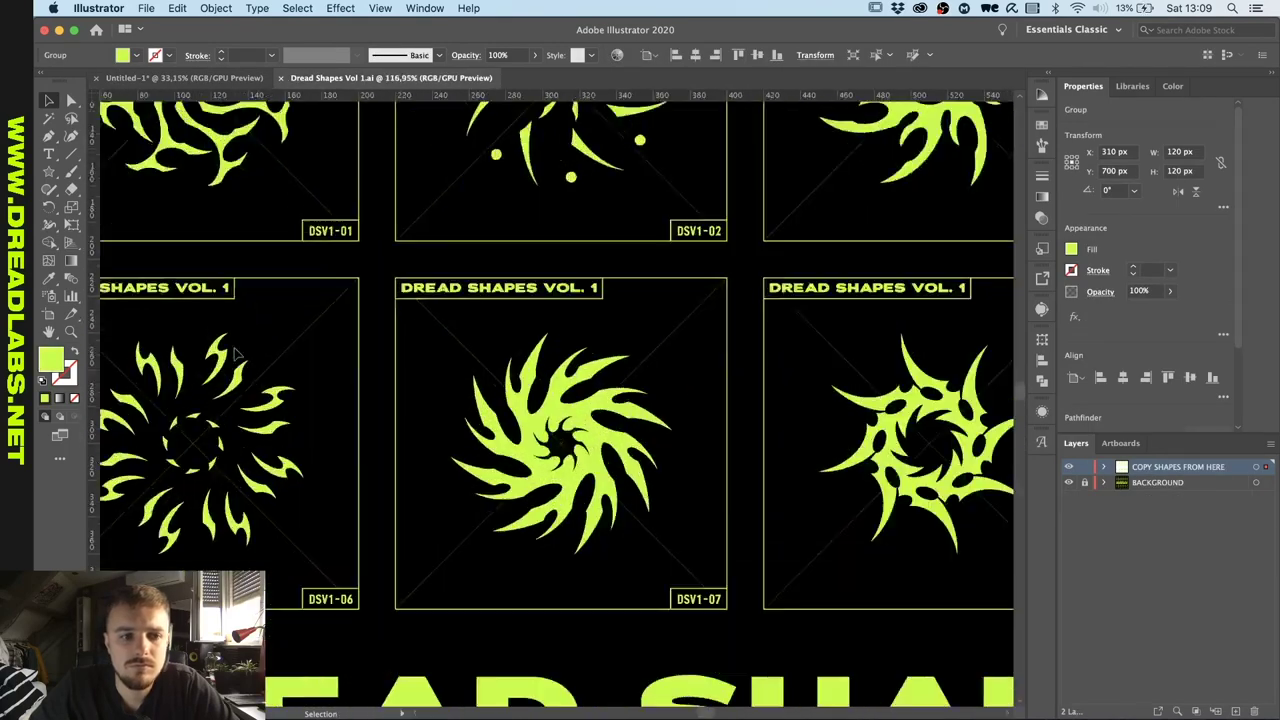
scroll(234, 348, down, 3)
click(216, 80)
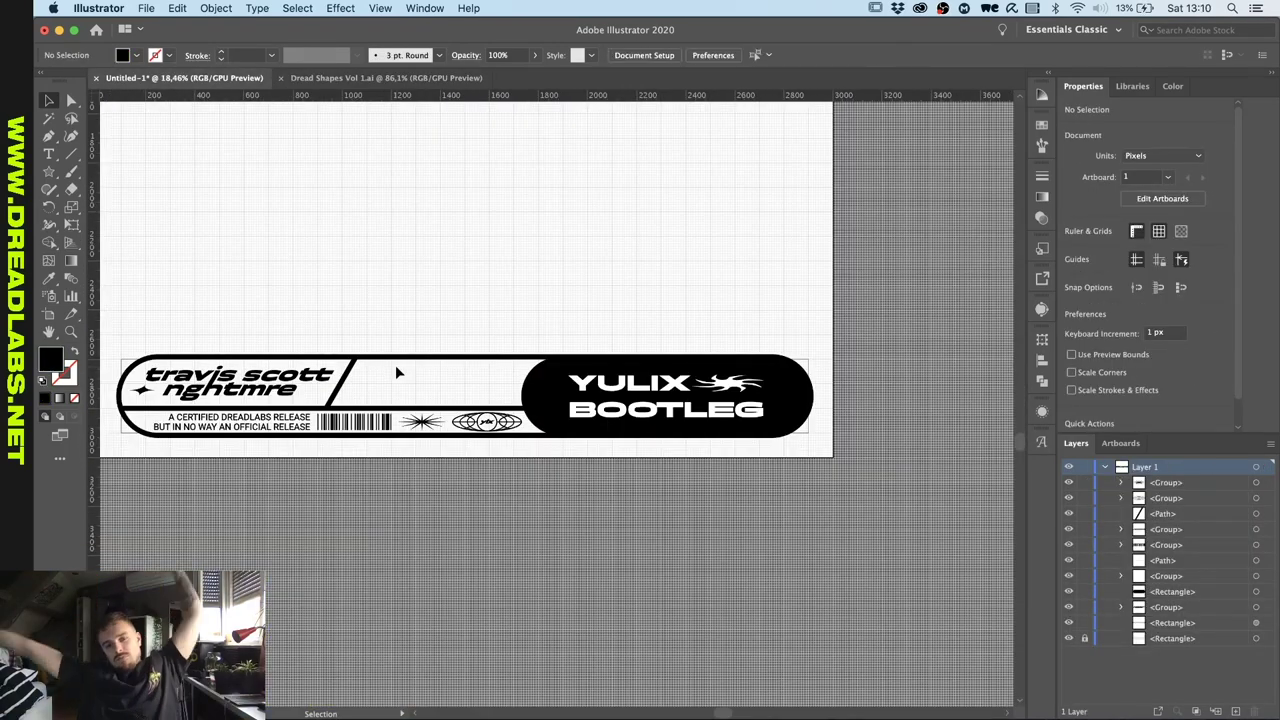
Draw a rectangular grid about 898 × 205 px with about 35 columns and 6 rows from the diagonal divider's foot to the black capsule.
scroll(395, 365, up, 3)
scroll(360, 360, down, 2)
scroll(351, 362, up, 4)
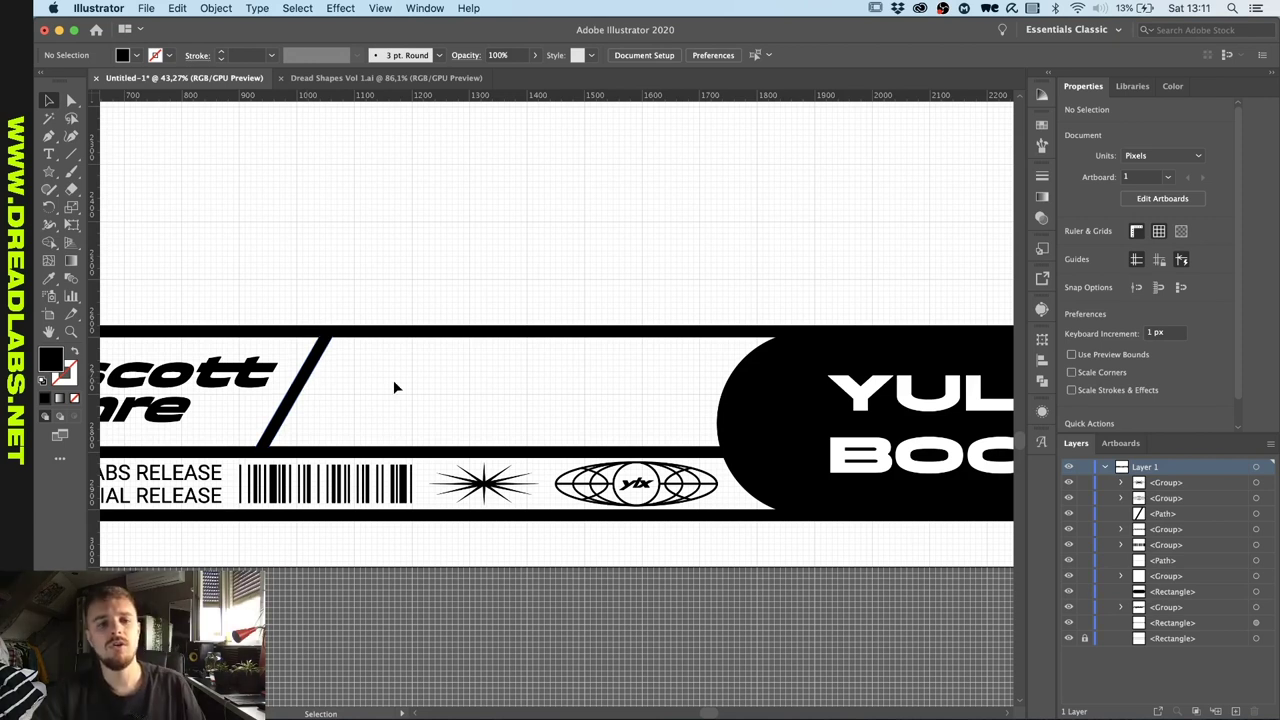
key(m)
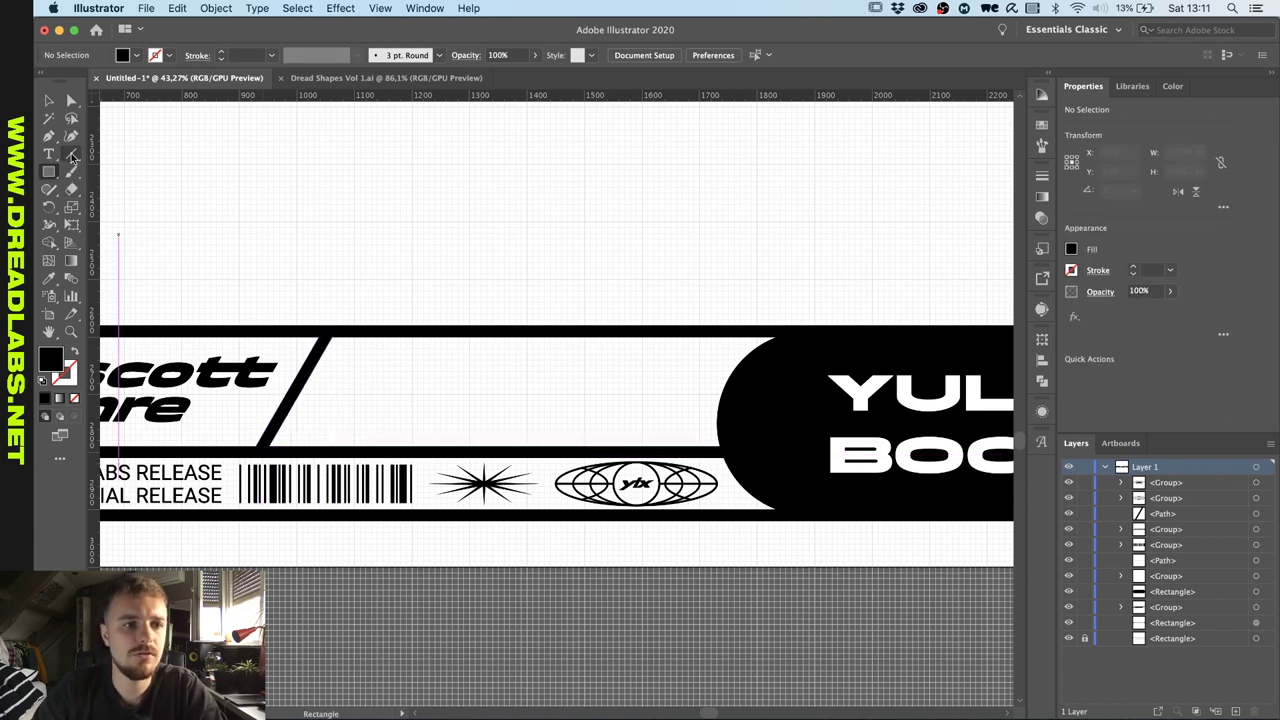
drag(71, 153, 162, 207)
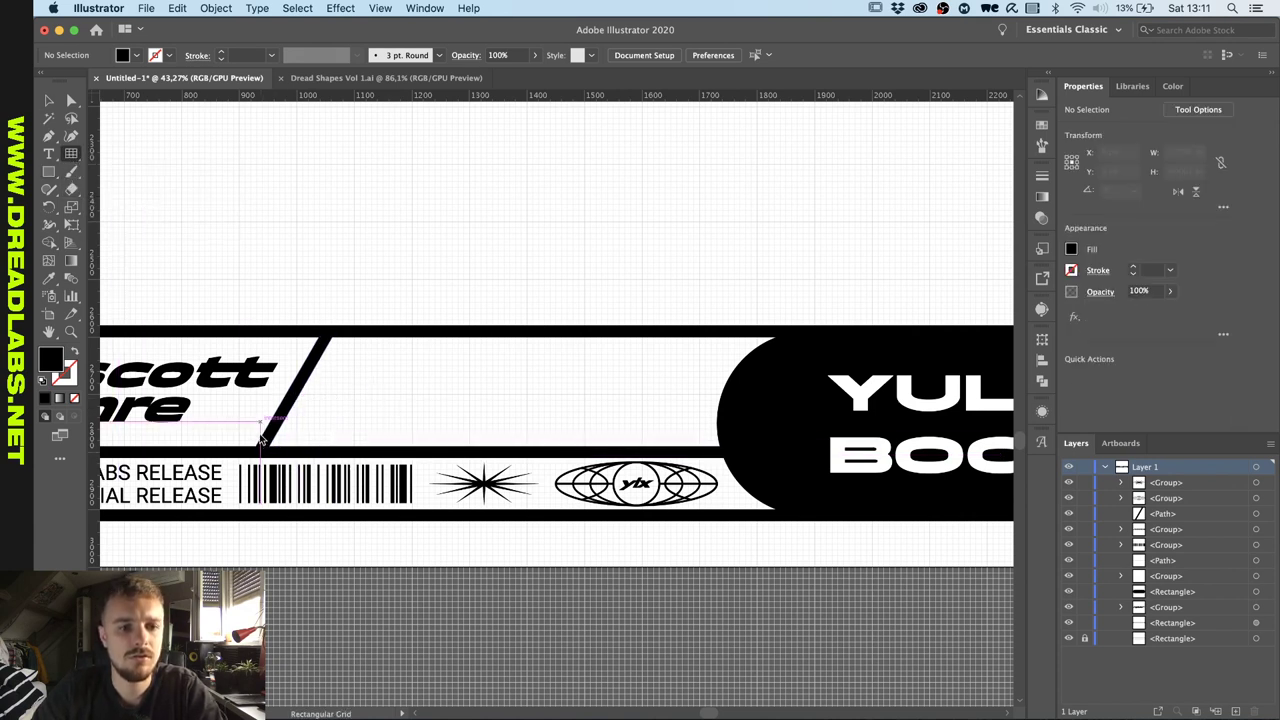
drag(263, 453, 784, 333)
key(Right)
key(Right)
key(Right)
key(Right)
key(Right)
key(Right)
key(Right)
key(Right)
key(Right)
key(Right)
key(Right)
key(Right)
key(Right)
key(Right)
key(Up)
key(Up)
key(Right)
key(Right)
key(Right)
key(Right)
key(Right)
key(Right)
key(Right)
key(Right)
key(Right)
key(Right)
key(Right)
key(Right)
key(Right)
key(Right)
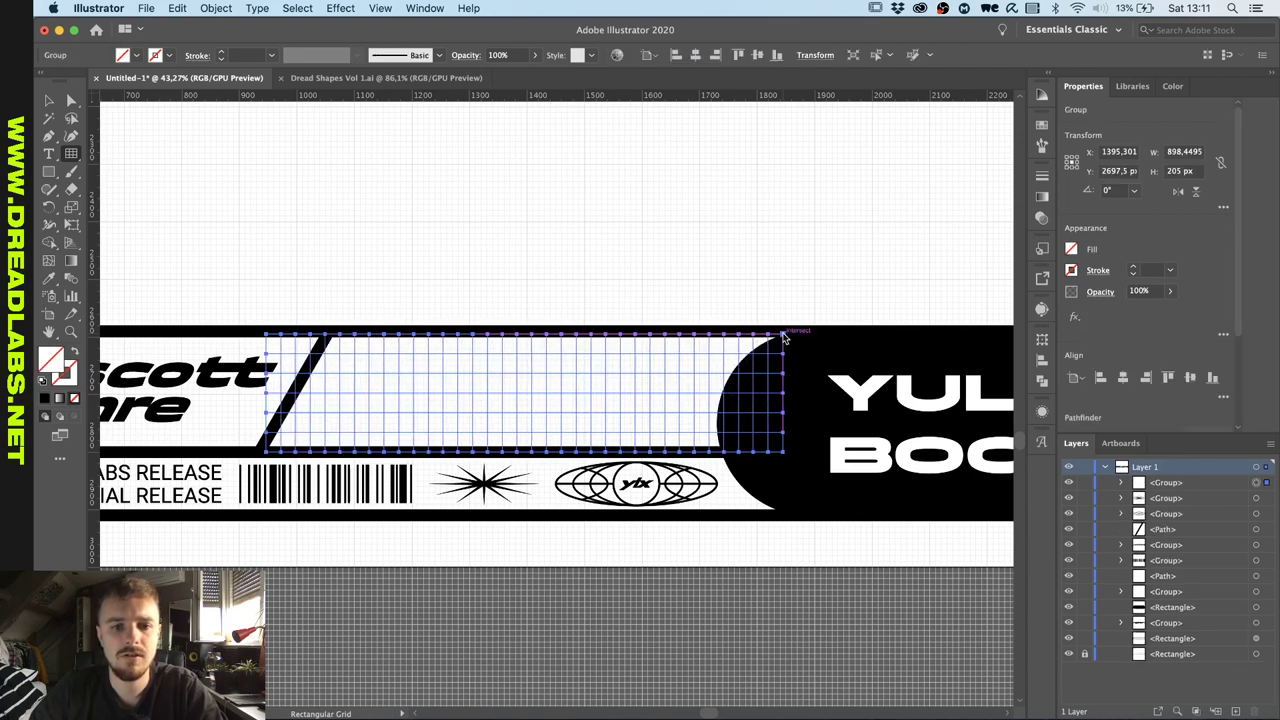
Give the rectangular grid a black (000000) stroke with no fill, and leave it selected.
click(1175, 87)
click(1076, 187)
key(v)
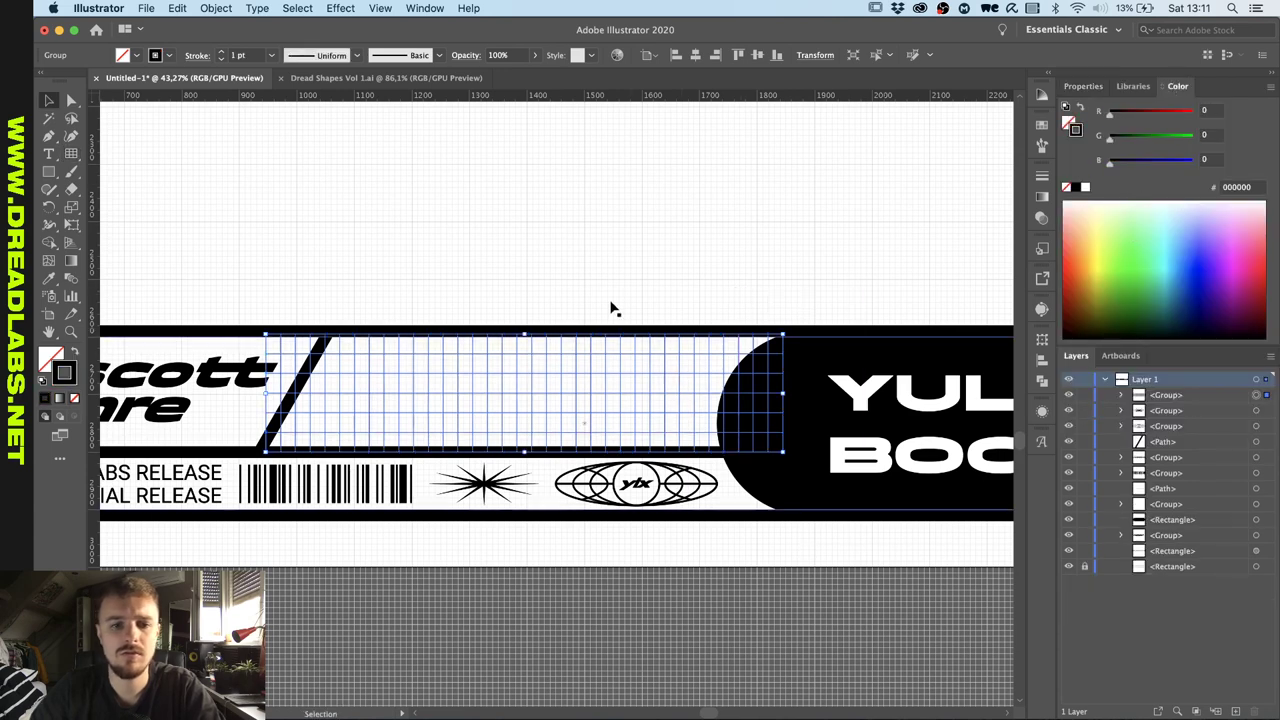
click(597, 277)
scroll(597, 277, down, 1)
scroll(556, 362, up, 6)
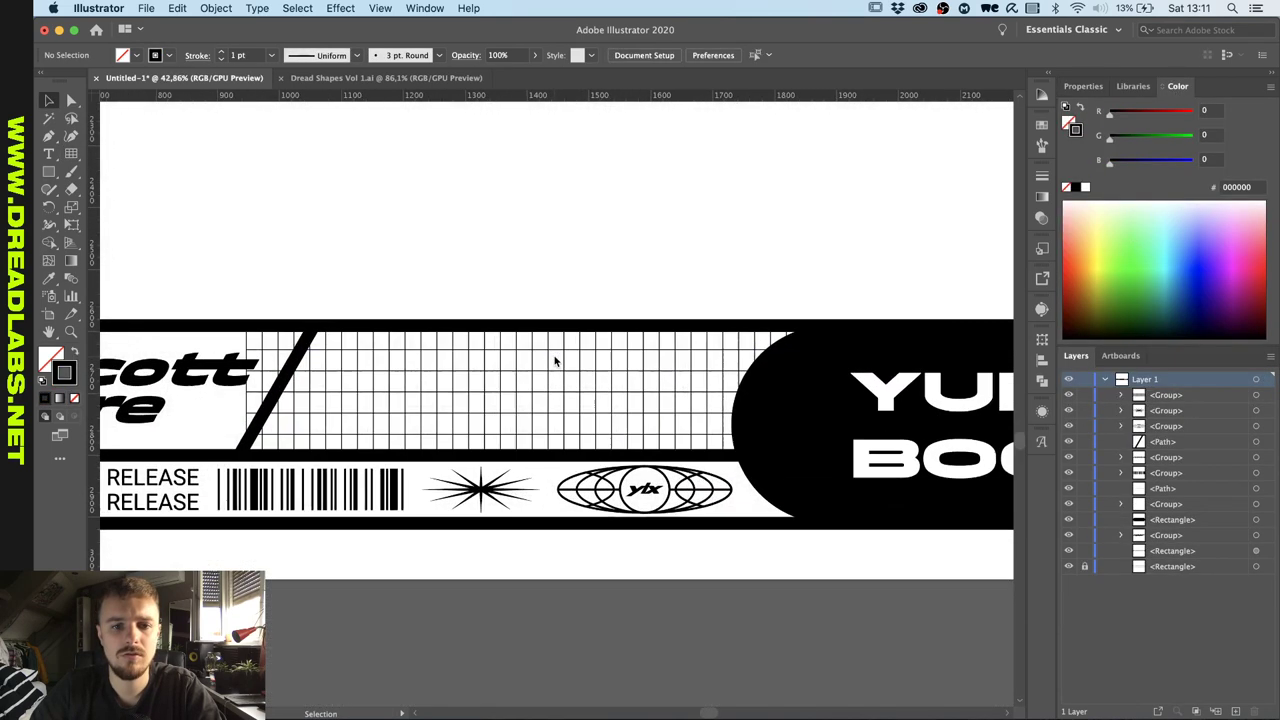
click(546, 360)
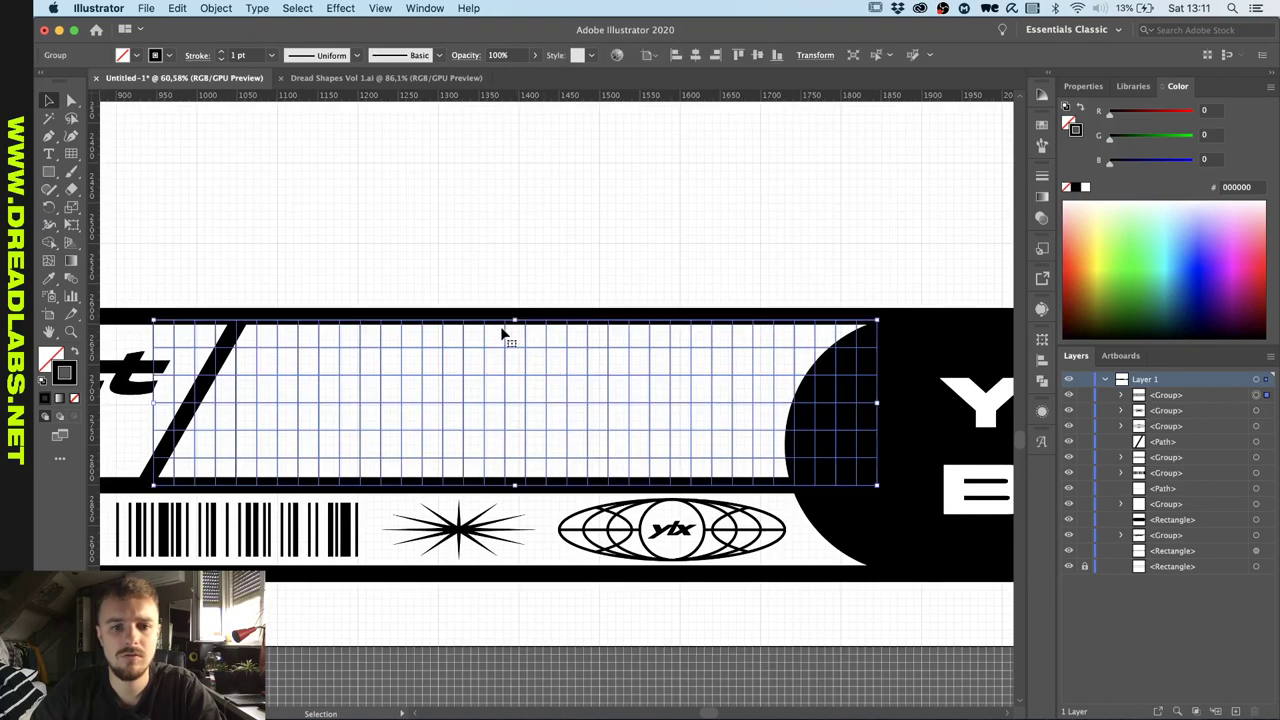
Delete the rectangular grid lying between the diagonal divider and the black capsule.
drag(515, 320, 511, 392)
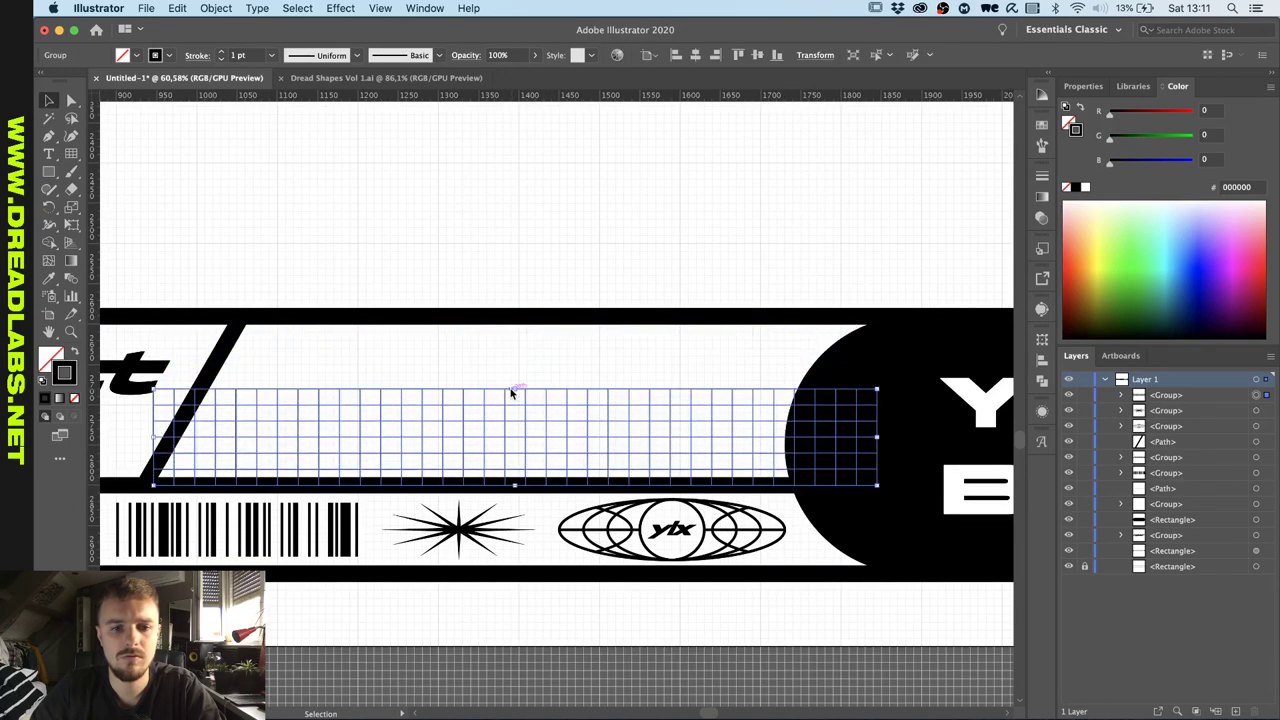
click(534, 379)
click(502, 422)
key(Delete)
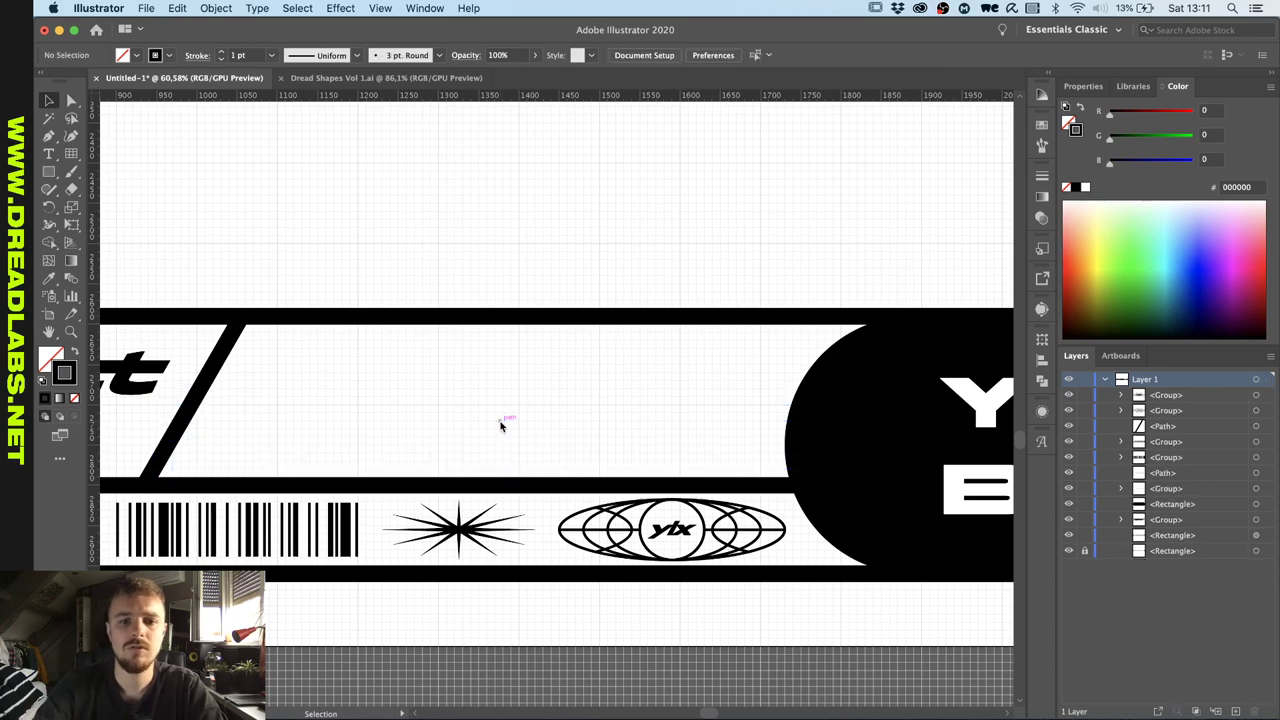
Draw a rectangular grid about 936 × 214 px with about 35 columns and denser rows from the diagonal divider's foot into the black capsule, and deselect it.
click(71, 153)
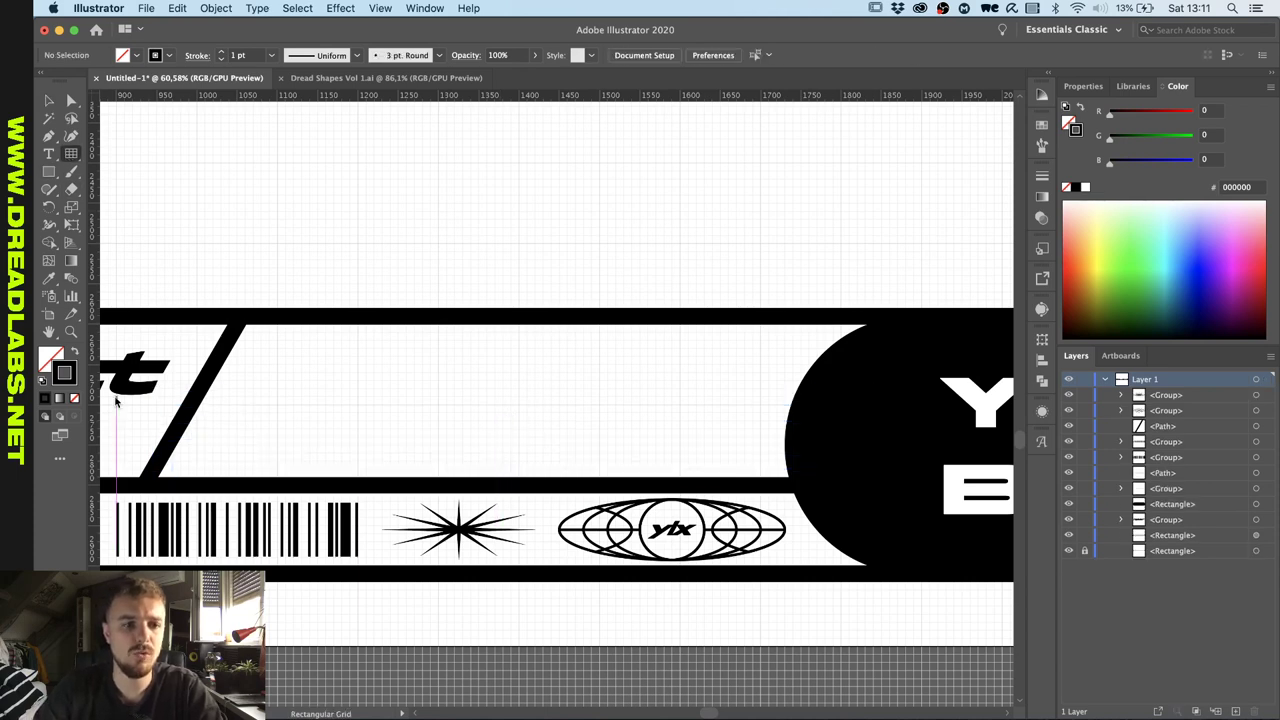
drag(153, 486, 907, 314)
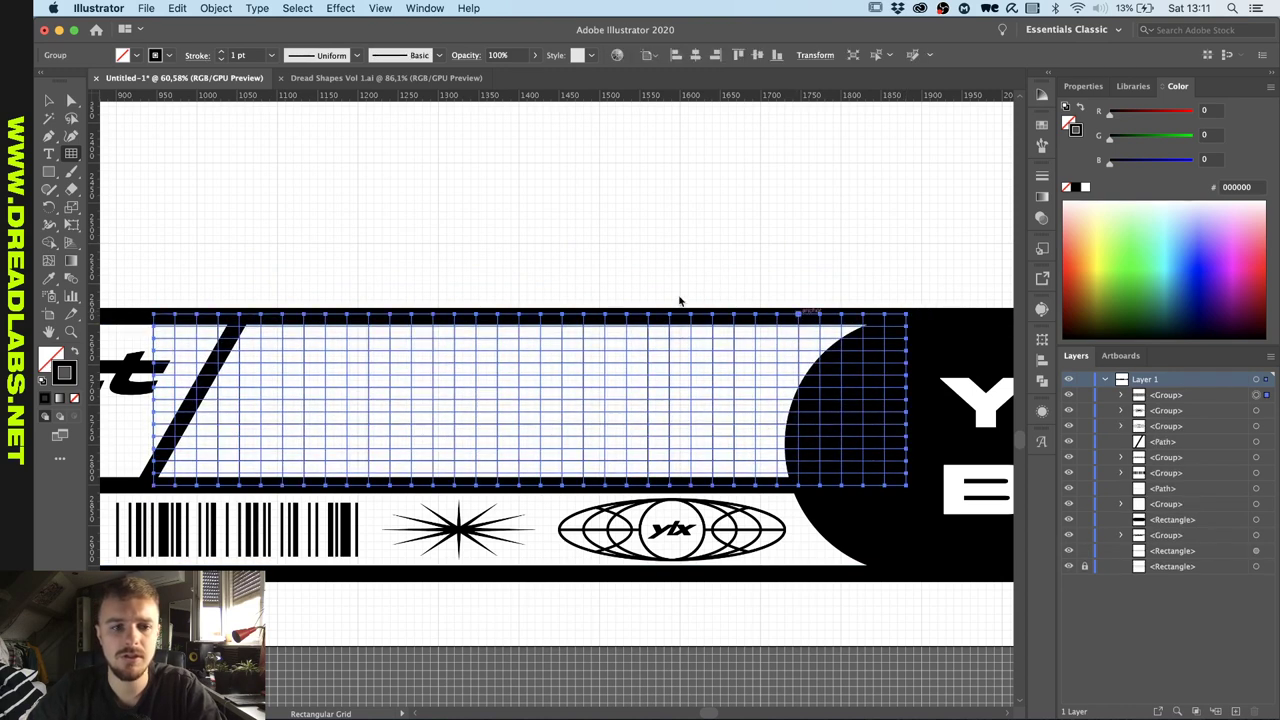
scroll(680, 297, down, 3)
scroll(680, 297, up, 1)
key(v)
click(720, 203)
scroll(720, 203, down, 2)
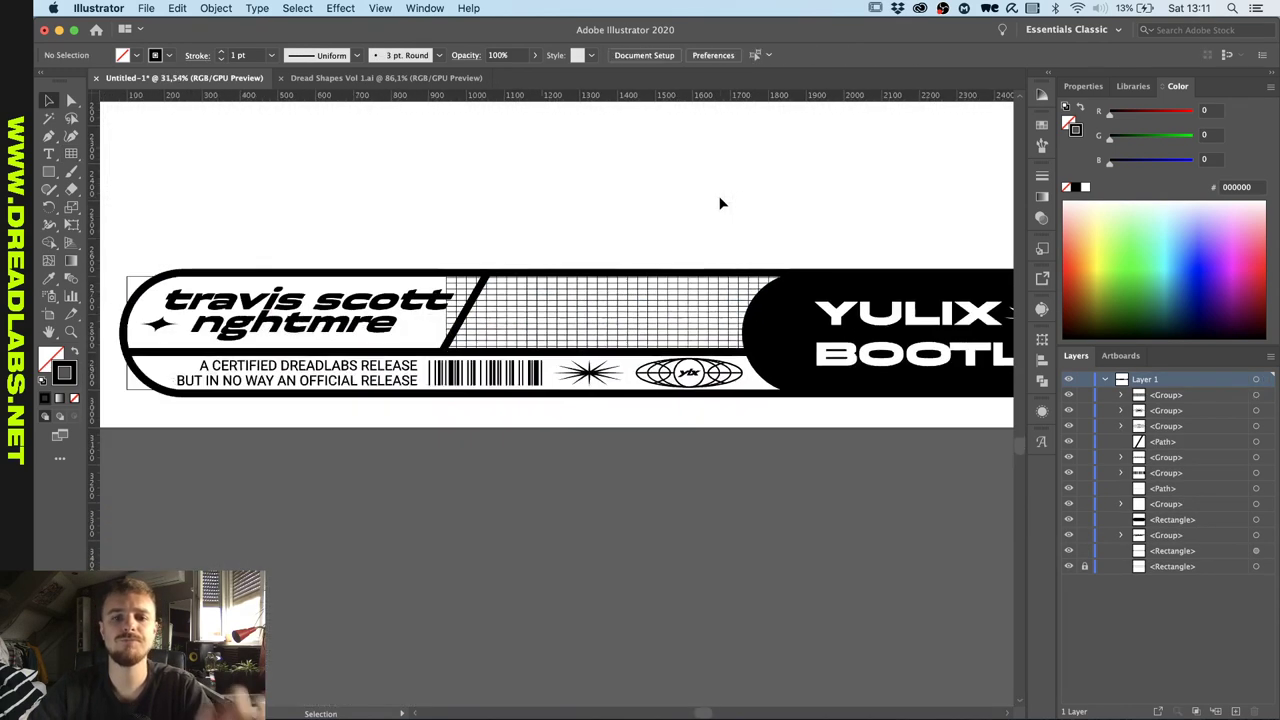
scroll(720, 203, up, 2)
scroll(720, 203, down, 3)
scroll(720, 203, up, 1)
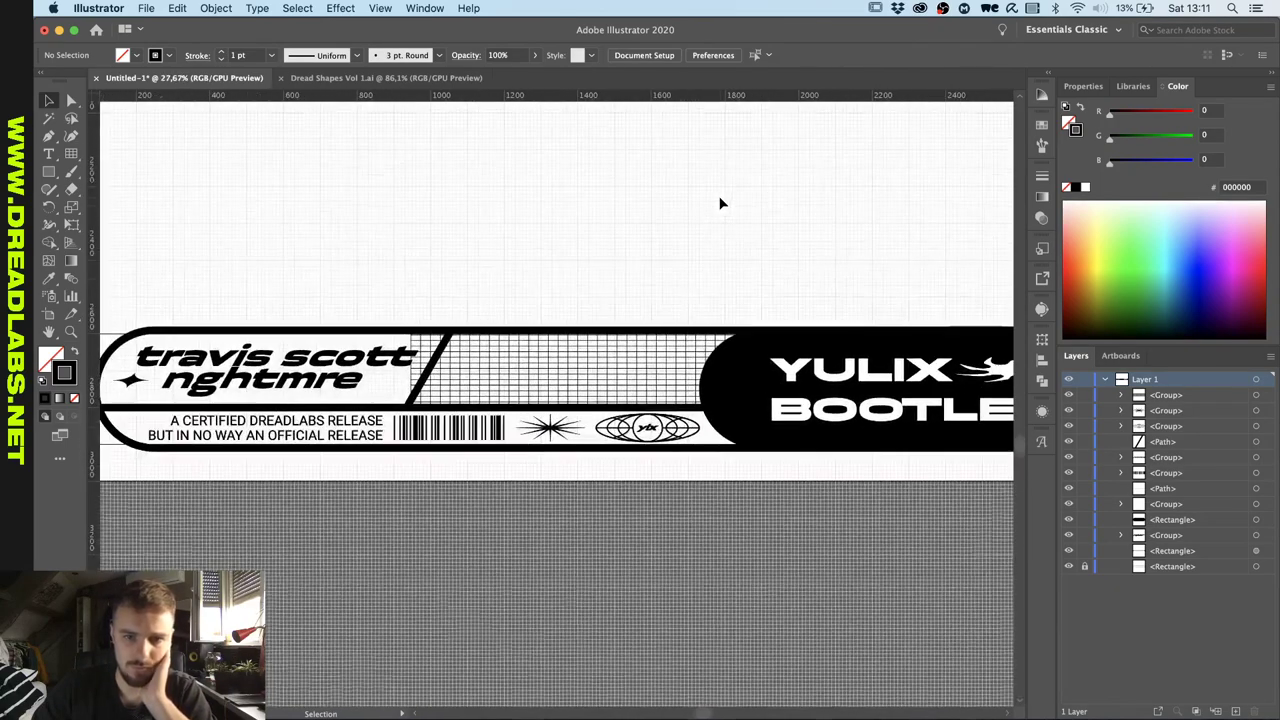
scroll(720, 203, up, 1)
Switch to Photoshop, create a 3000 × 3000 px, 72 ppi document from the Coverart preset and fill its layer with white.
key(ctrl+Up)
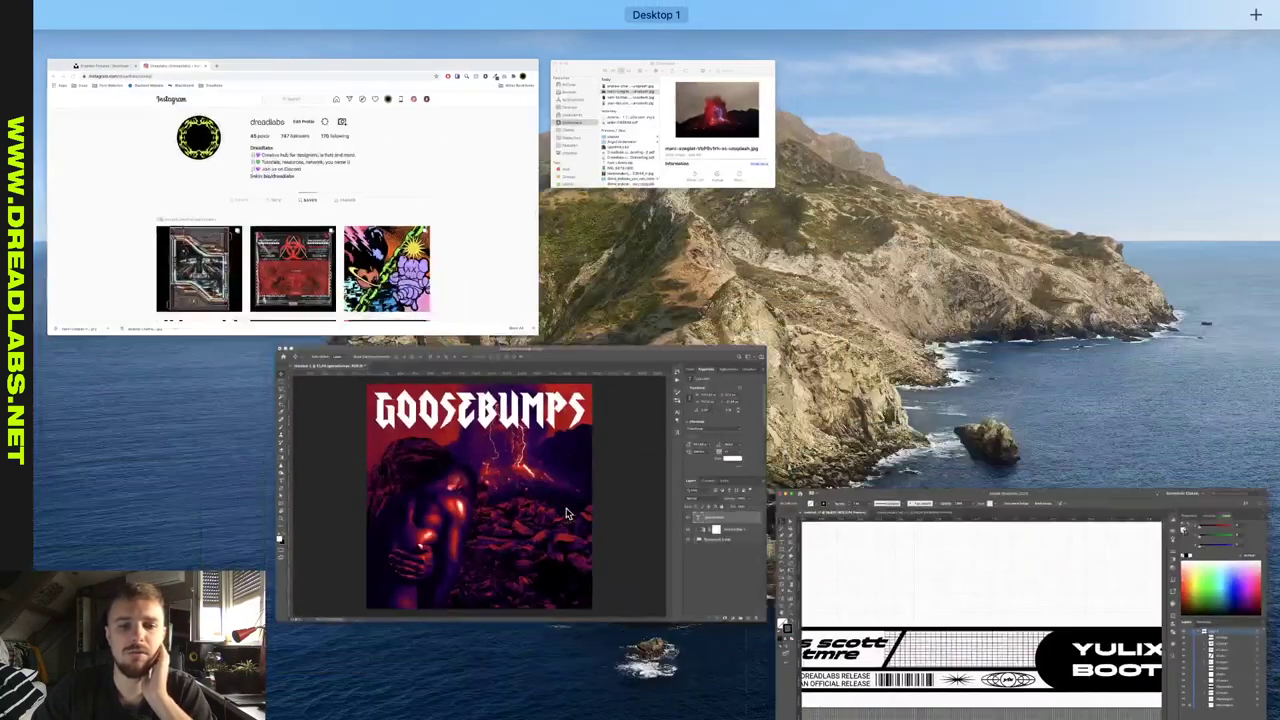
click(434, 424)
click(150, 8)
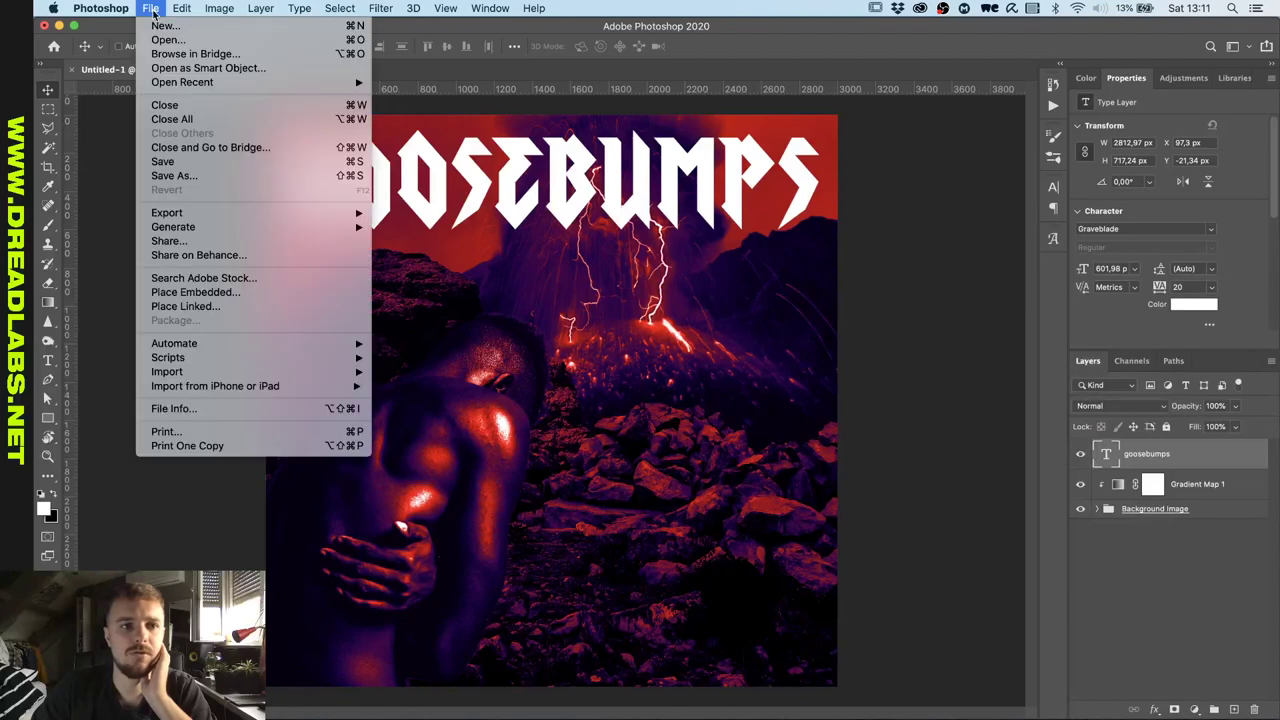
click(160, 31)
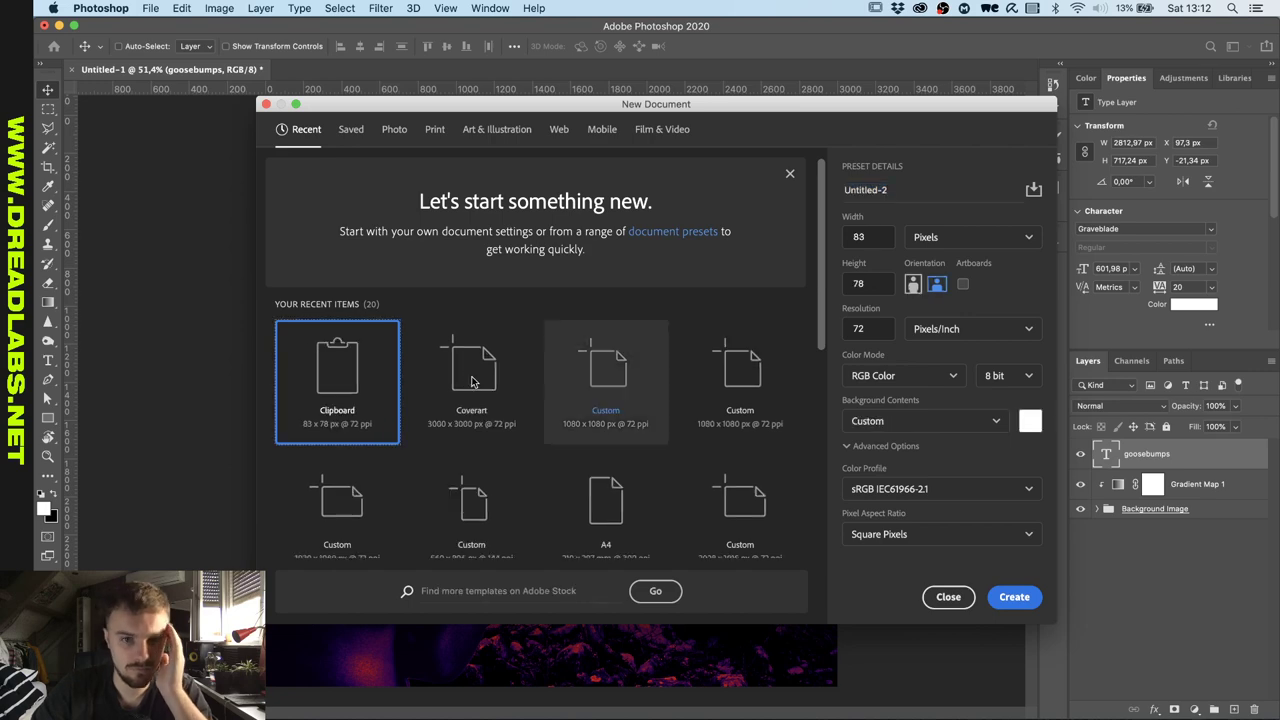
key(Return)
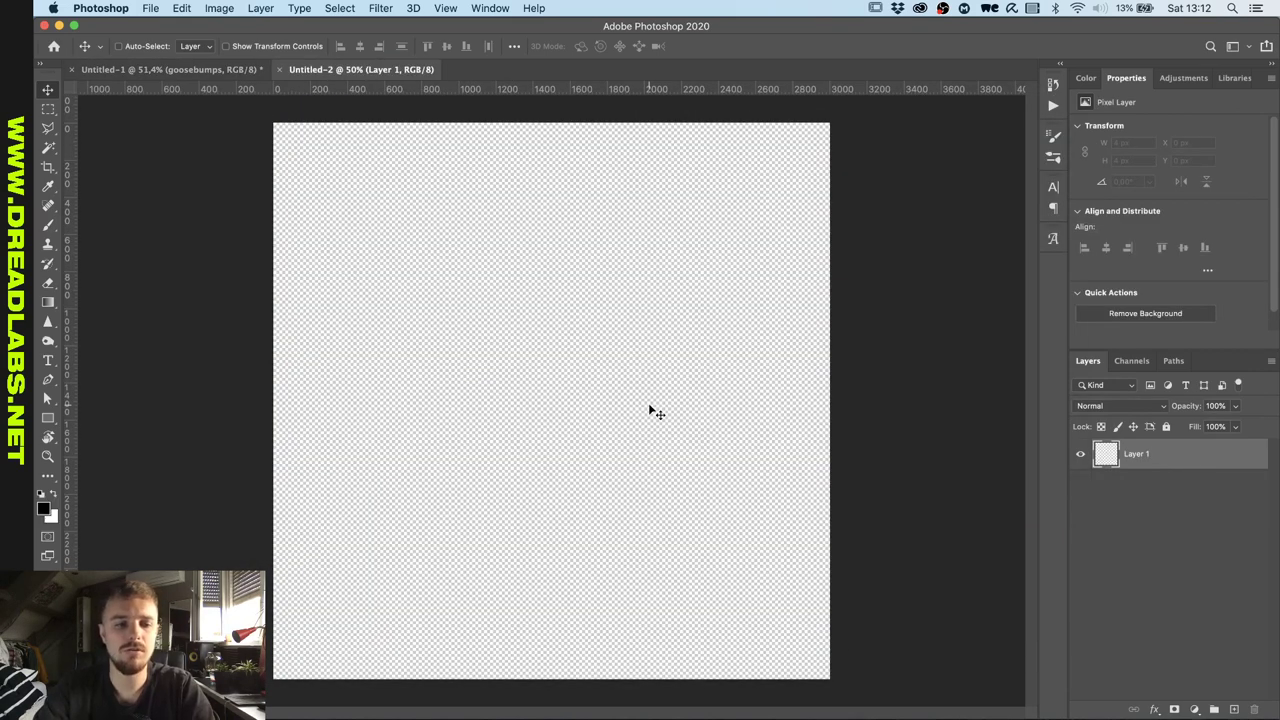
key(shift+BackSpace)
key(Return)
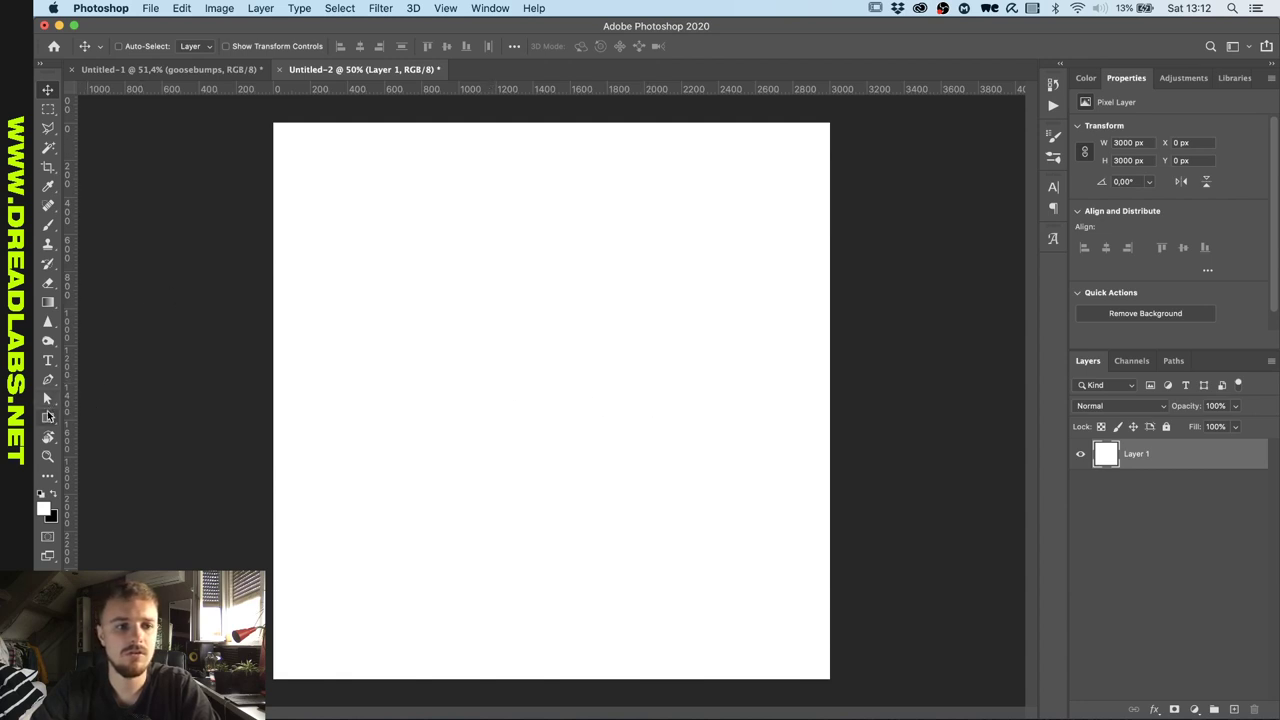
Draw a circle shape about 2066 px in diameter in the middle of the canvas and fill it with black.
drag(47, 412, 104, 446)
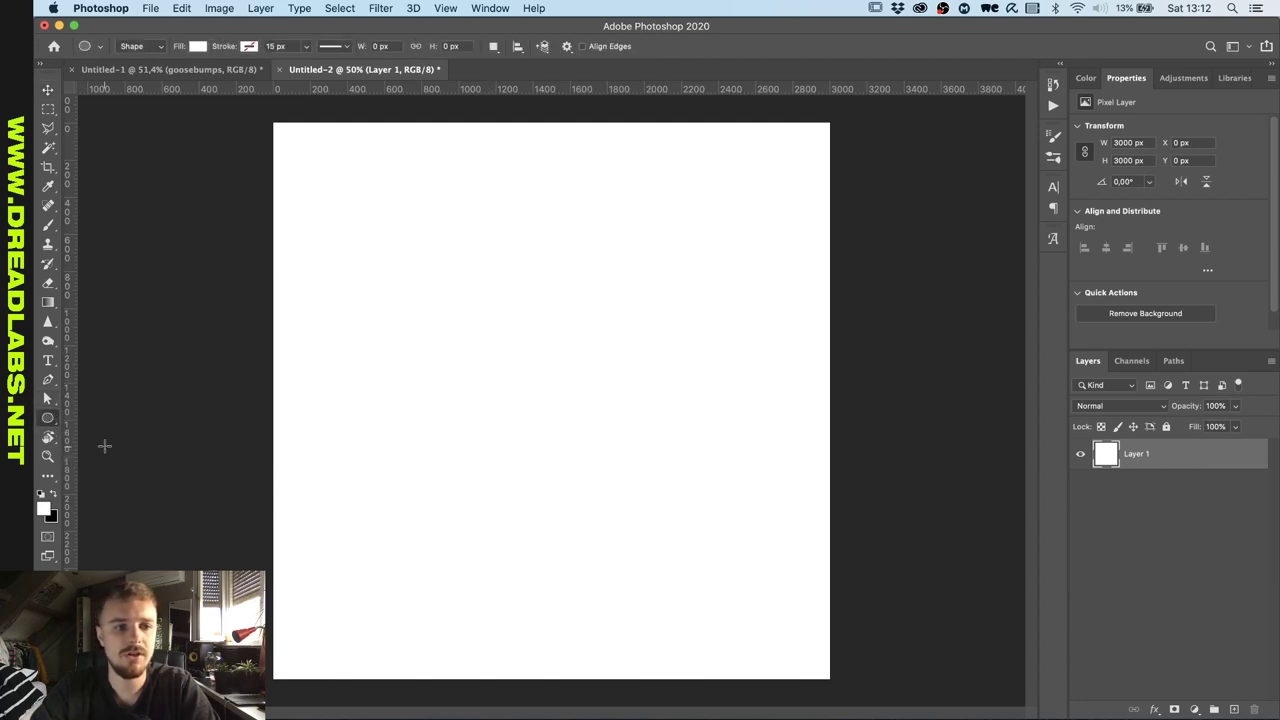
drag(359, 202, 746, 583)
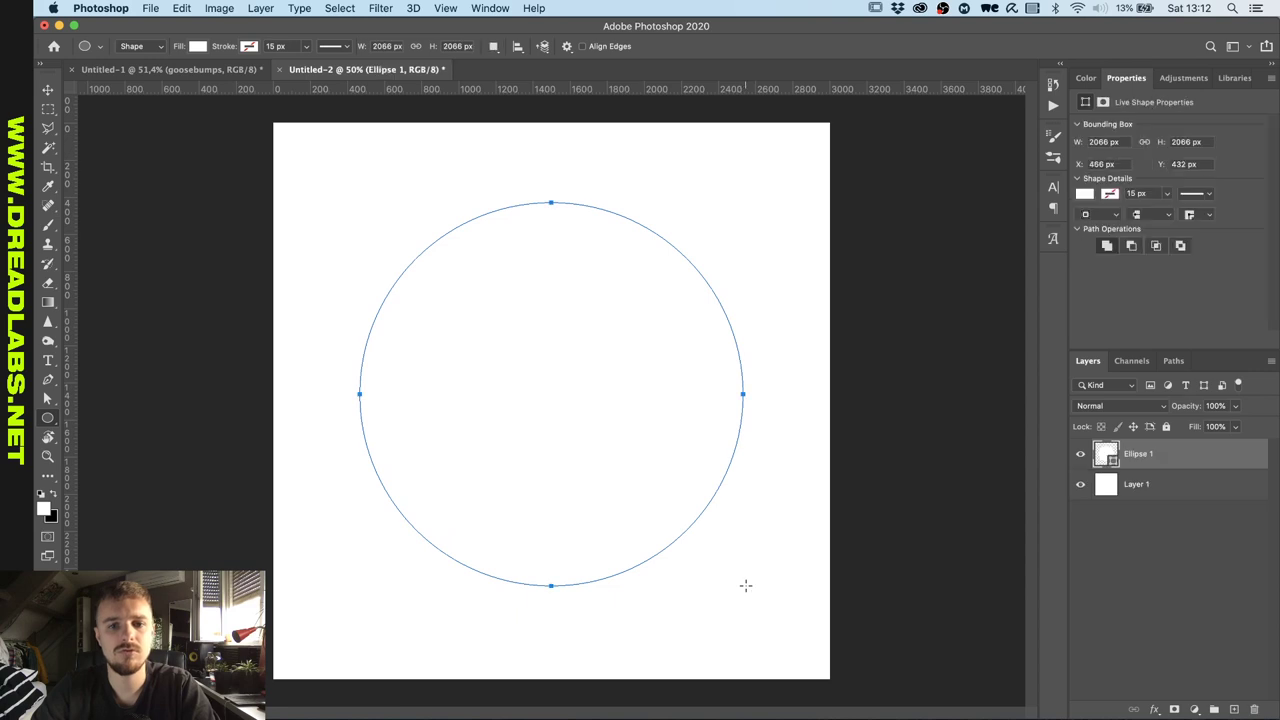
key(v)
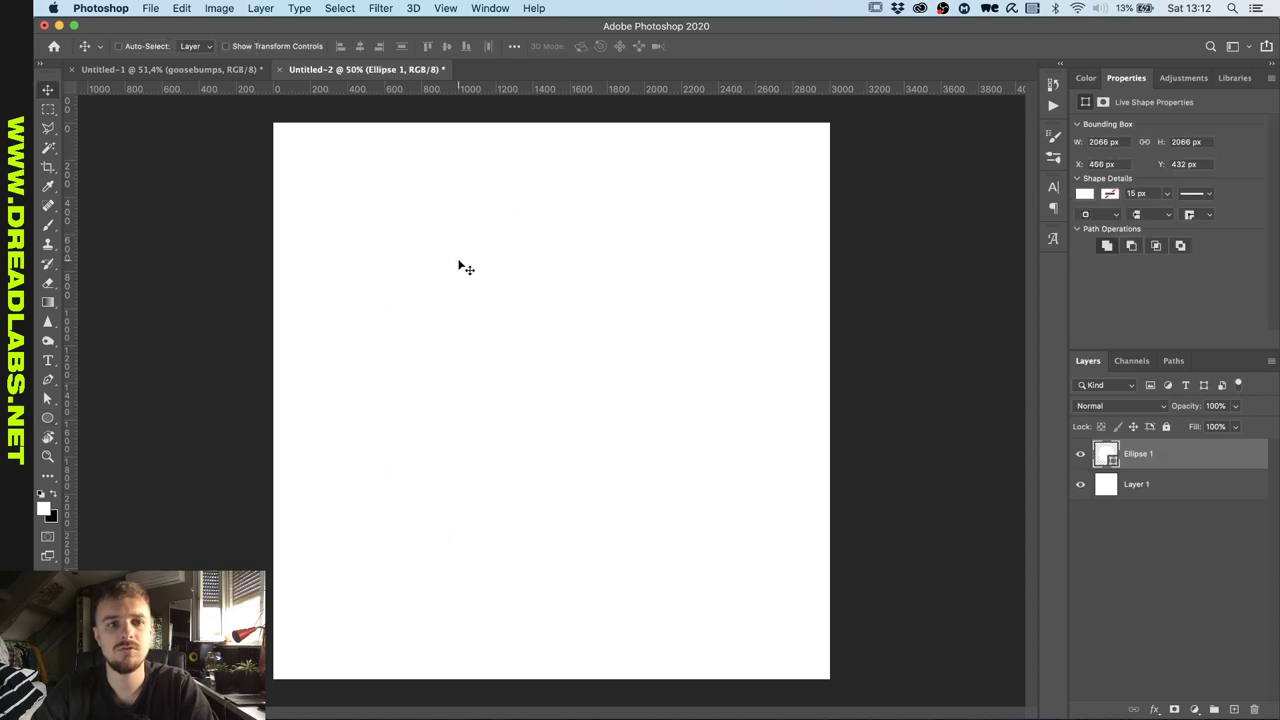
click(1086, 196)
click(1089, 276)
click(1087, 207)
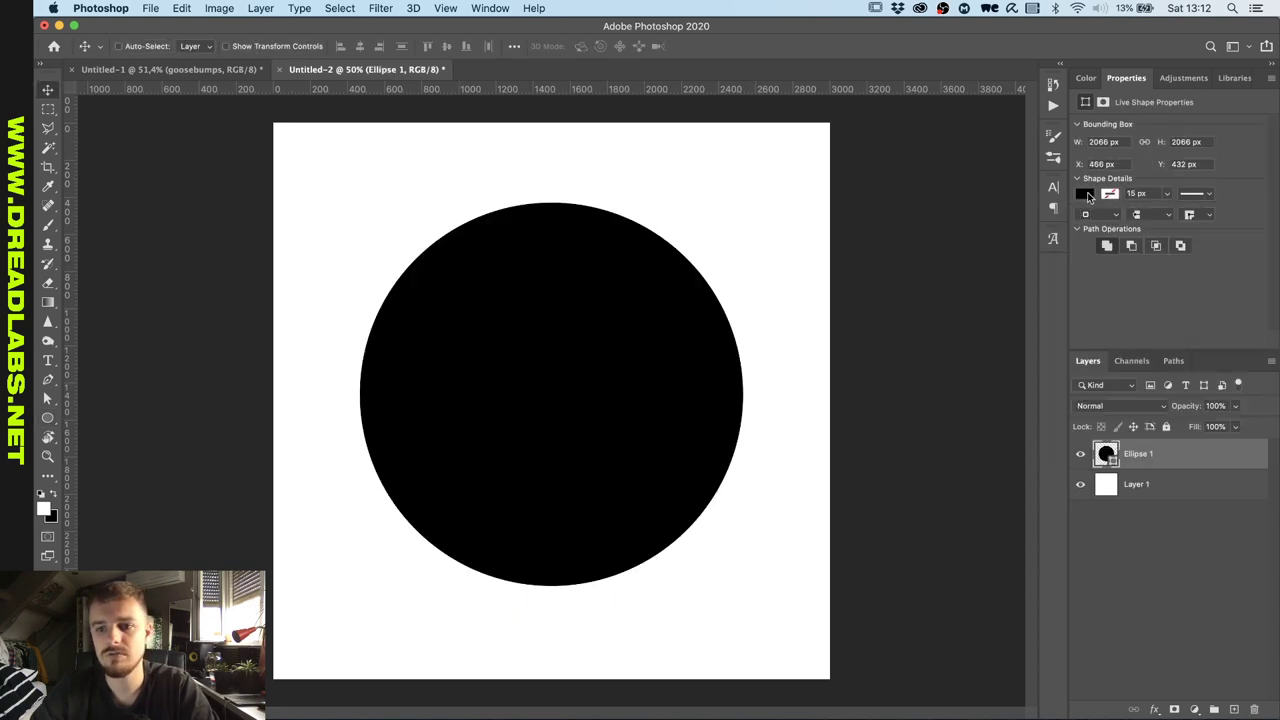
Centre the black circle horizontally and vertically on the whole canvas, and clear the selection.
click(360, 46)
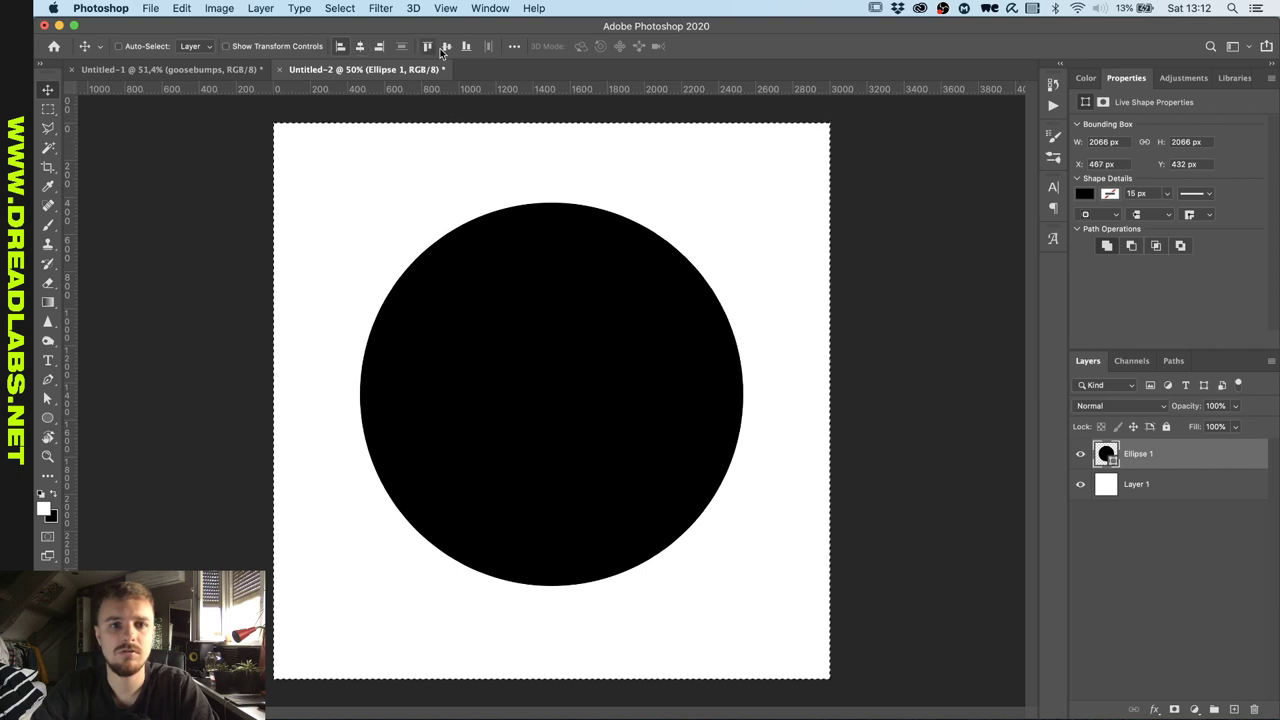
click(447, 46)
key(super+d)
Add an empty layer above the black circle and enlarge the soft white brush to 1500 px.
click(1236, 710)
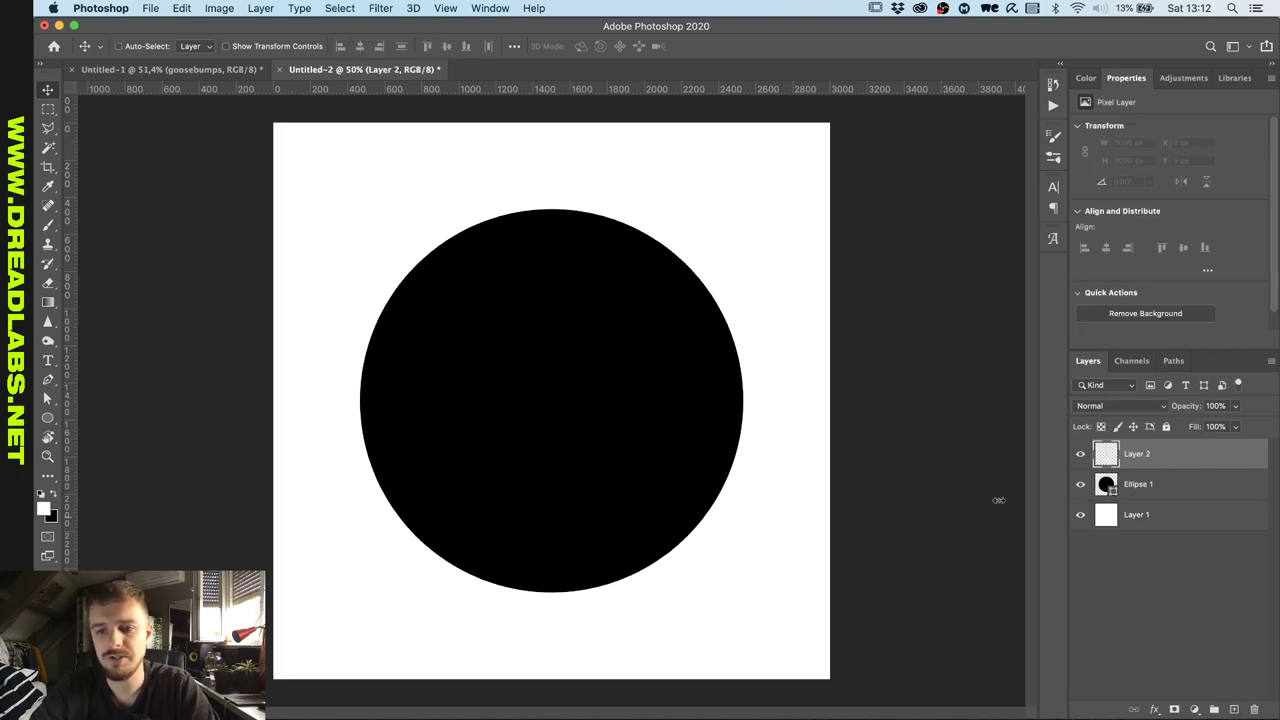
key(b)
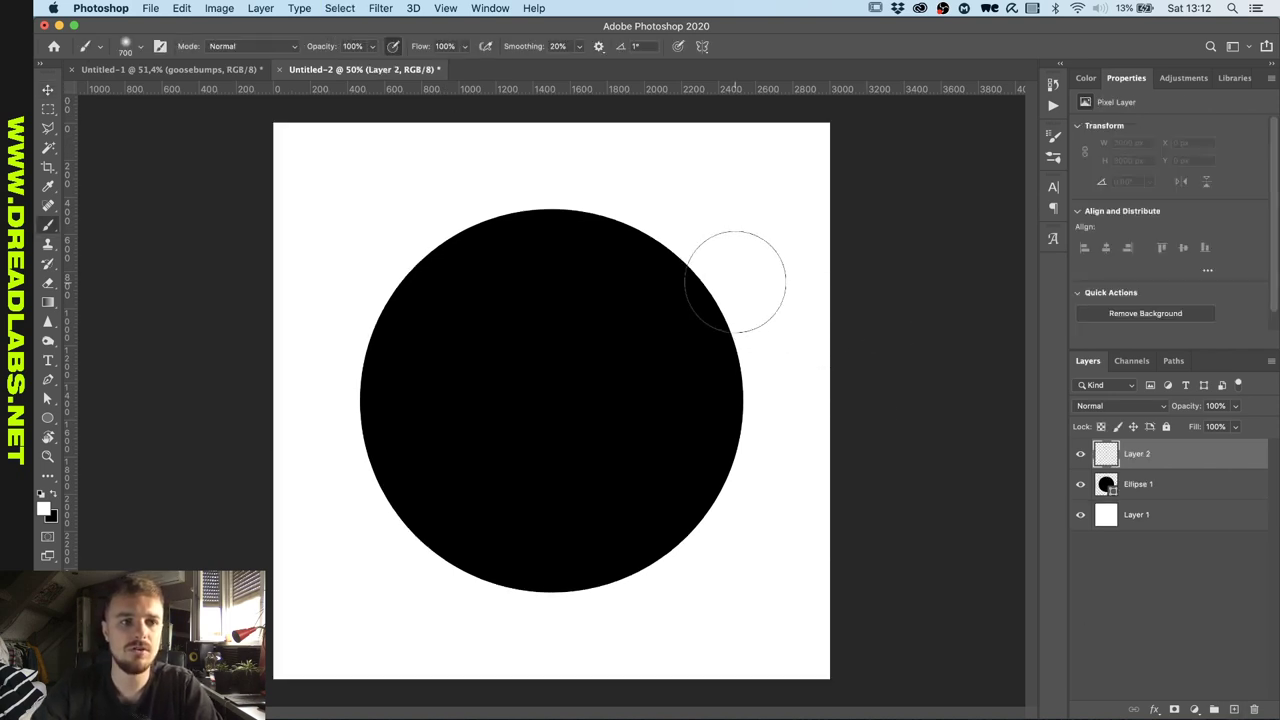
key(bracketright)
key(bracketright)
key(bracketright)
key(bracketright)
key(bracketright)
key(bracketright)
key(bracketright)
key(bracketright)
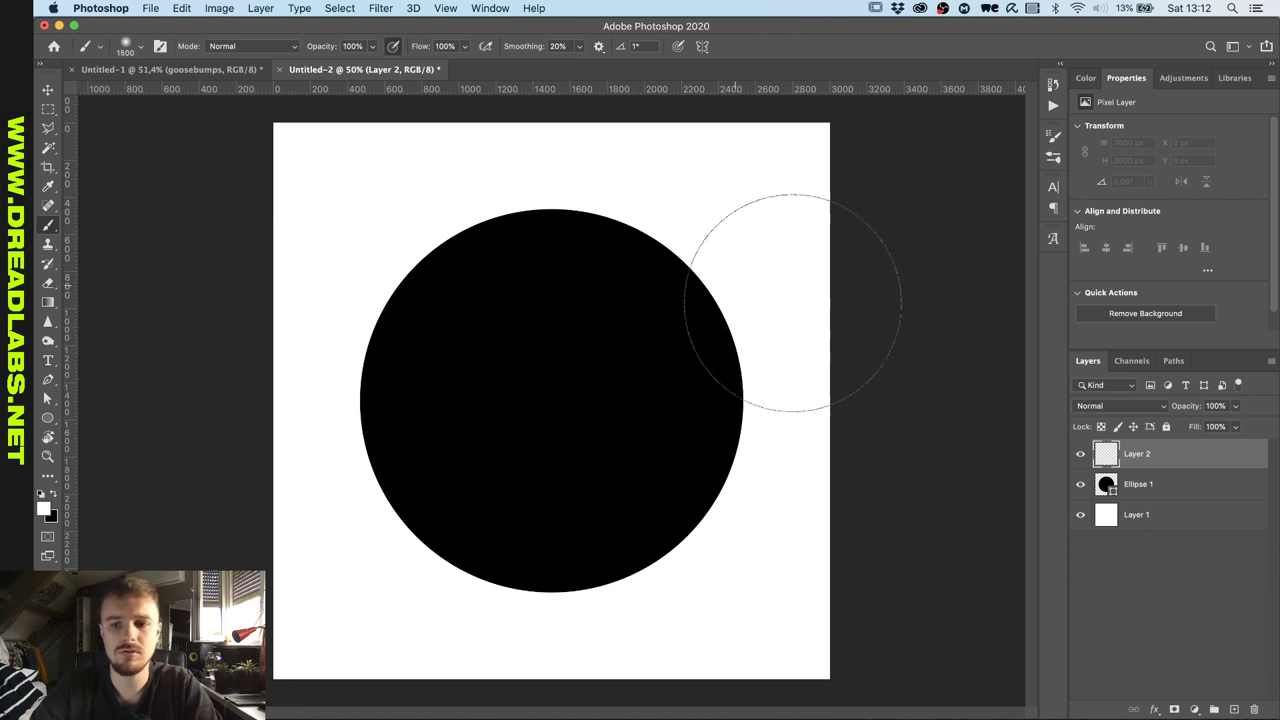
Clip the empty layer to the black circle shape beneath it.
click(1140, 484)
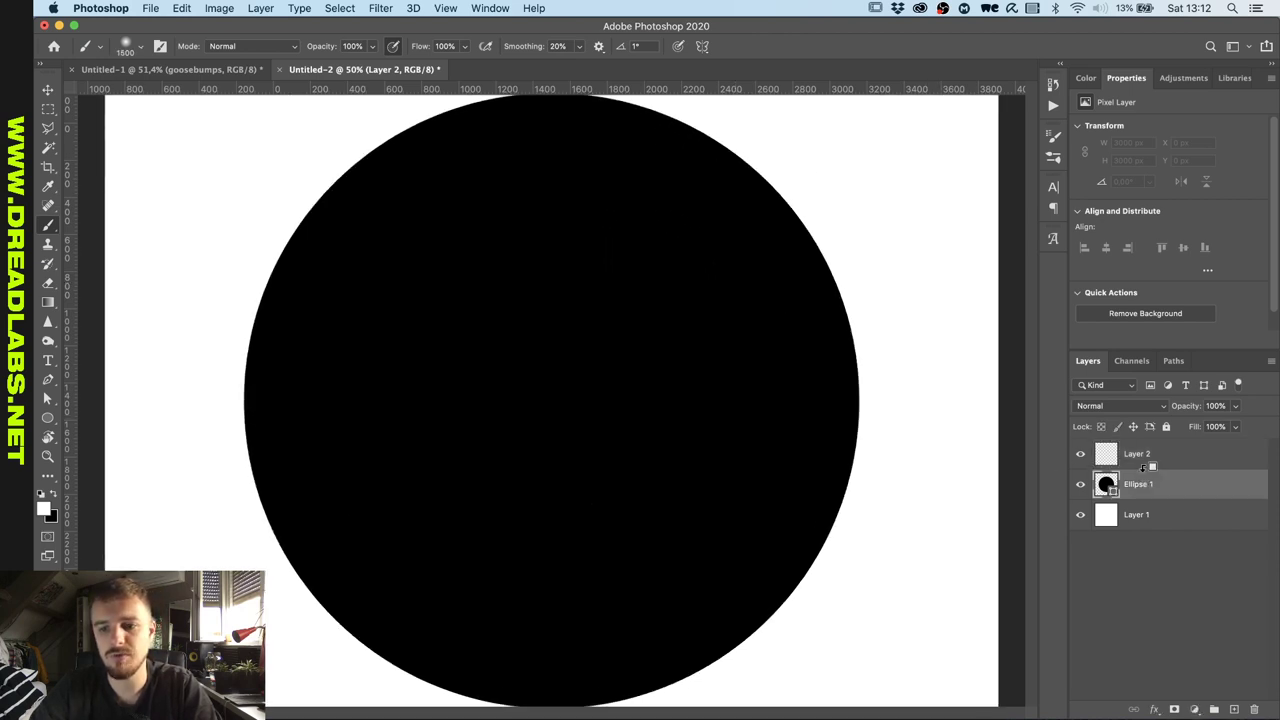
alt+click(1150, 467)
key(v)
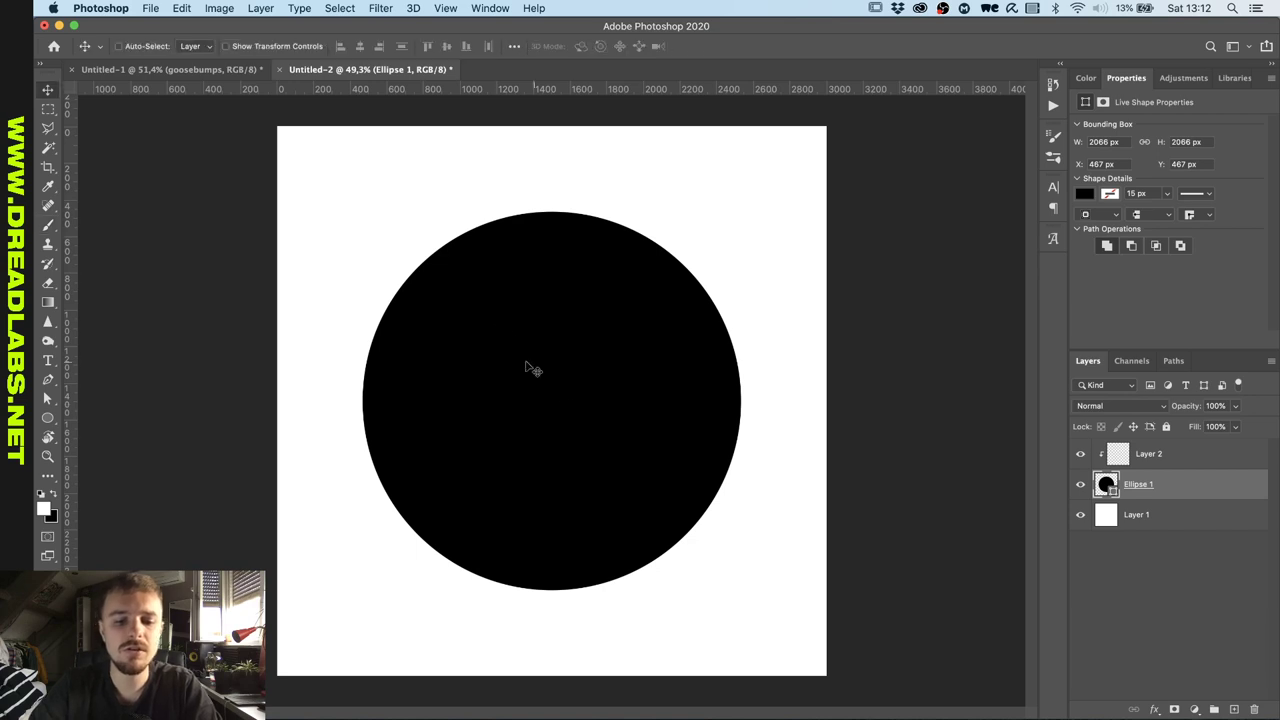
Paint a large soft white highlight on the clipped layer inside the circle's upper-left area with the brush at 1200 px.
key(b)
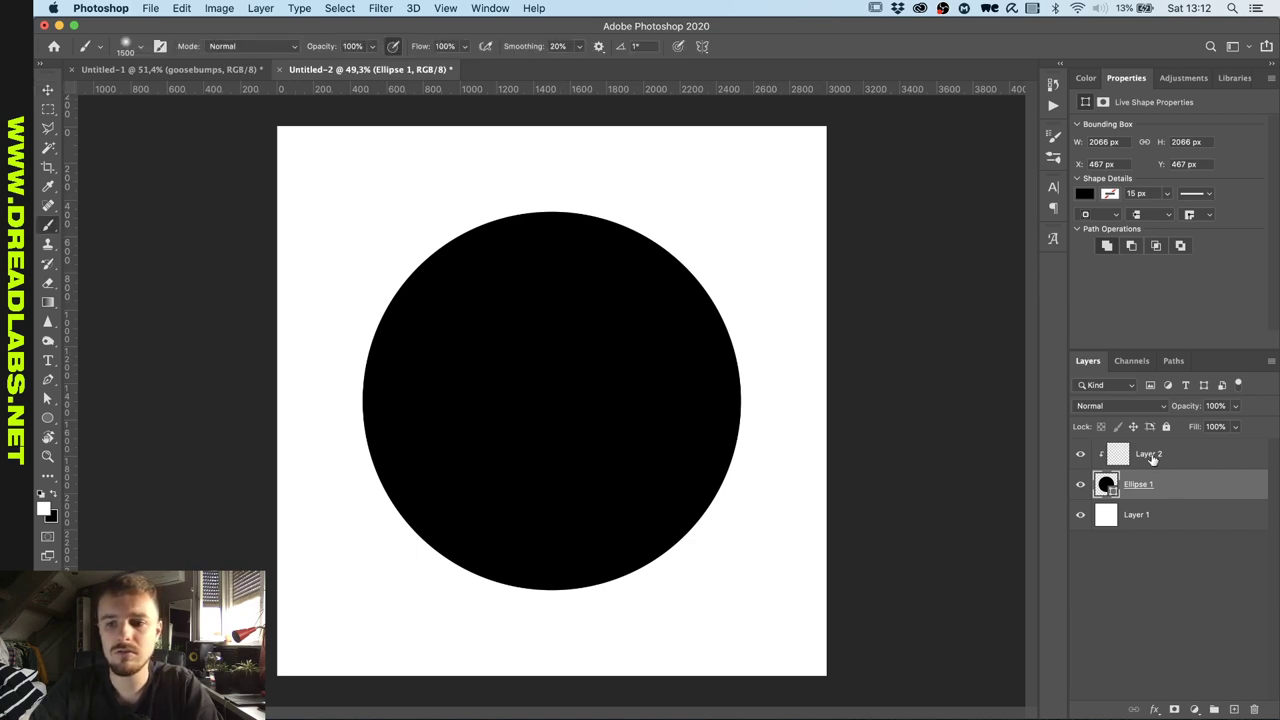
click(1150, 455)
click(405, 320)
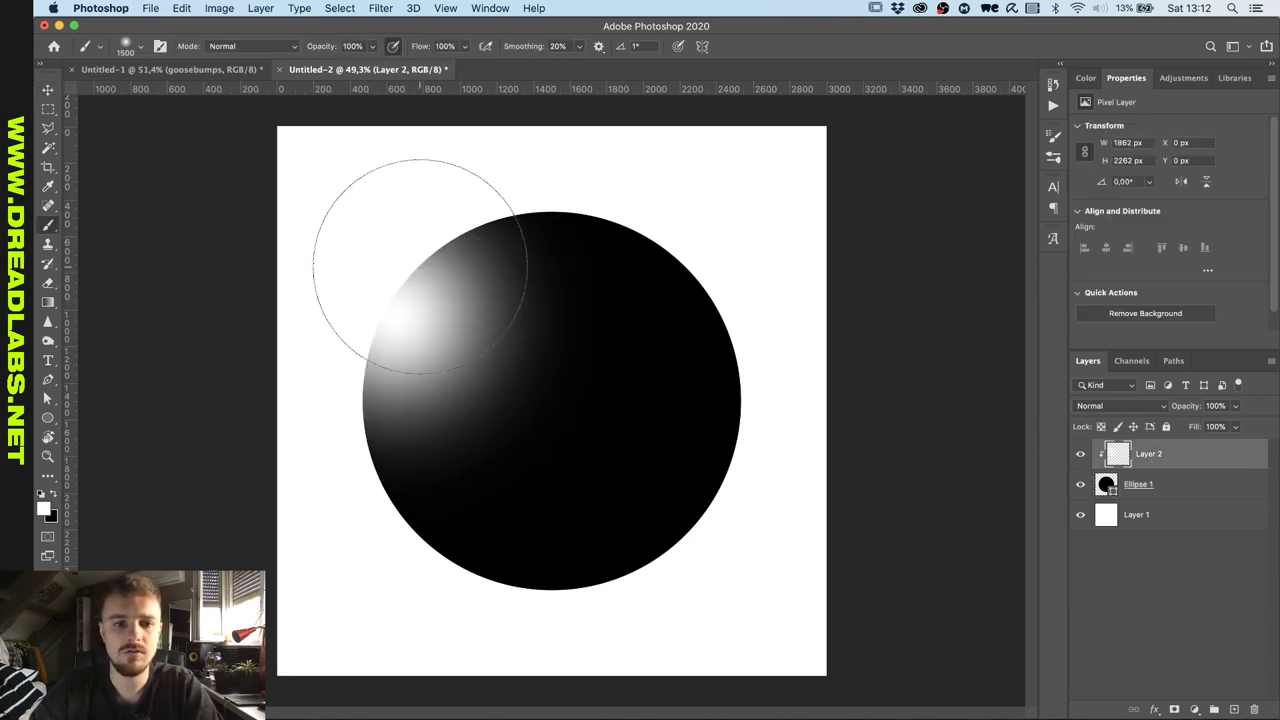
key(super+z)
key(bracketleft)
key(bracketleft)
key(bracketleft)
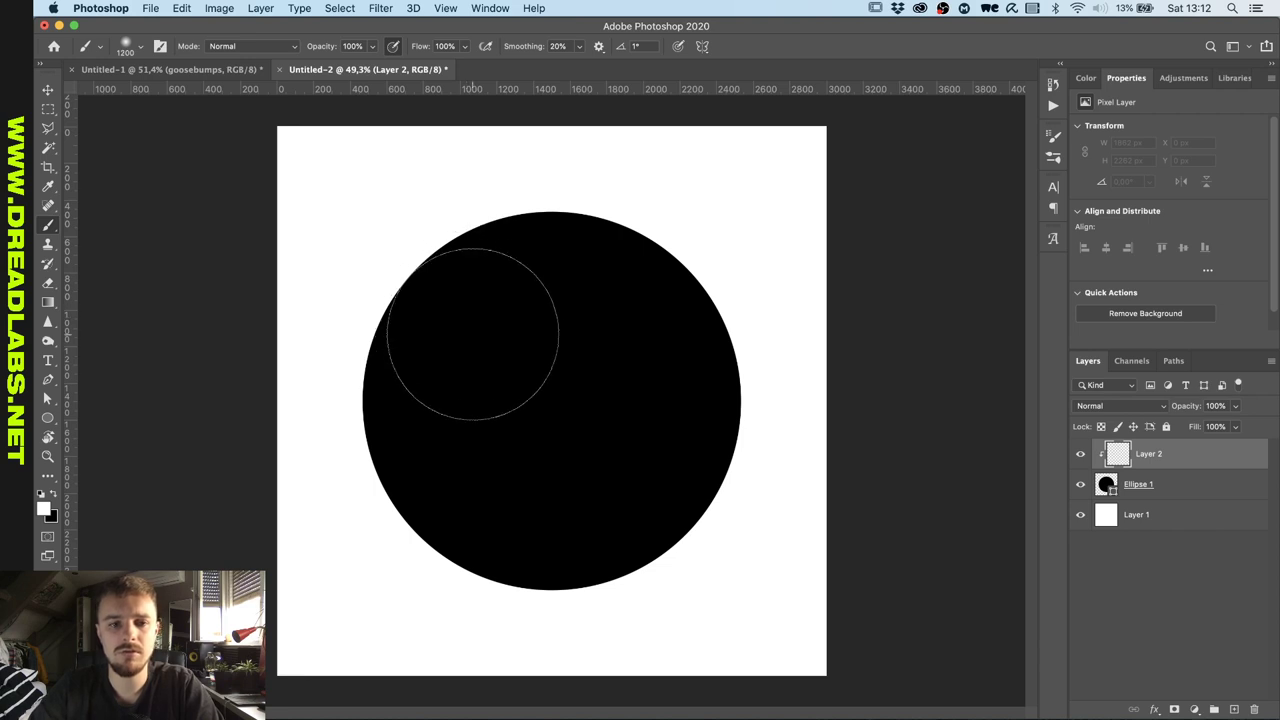
click(477, 338)
click(511, 325)
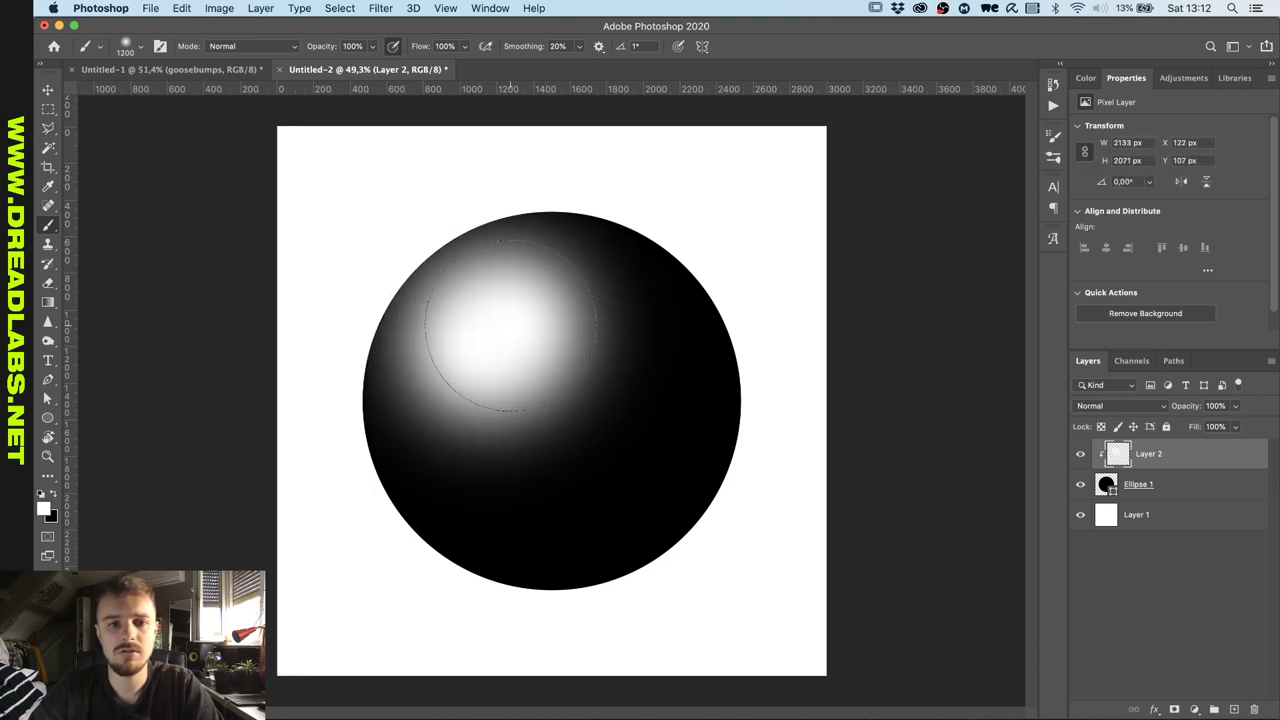
click(505, 335)
click(500, 340)
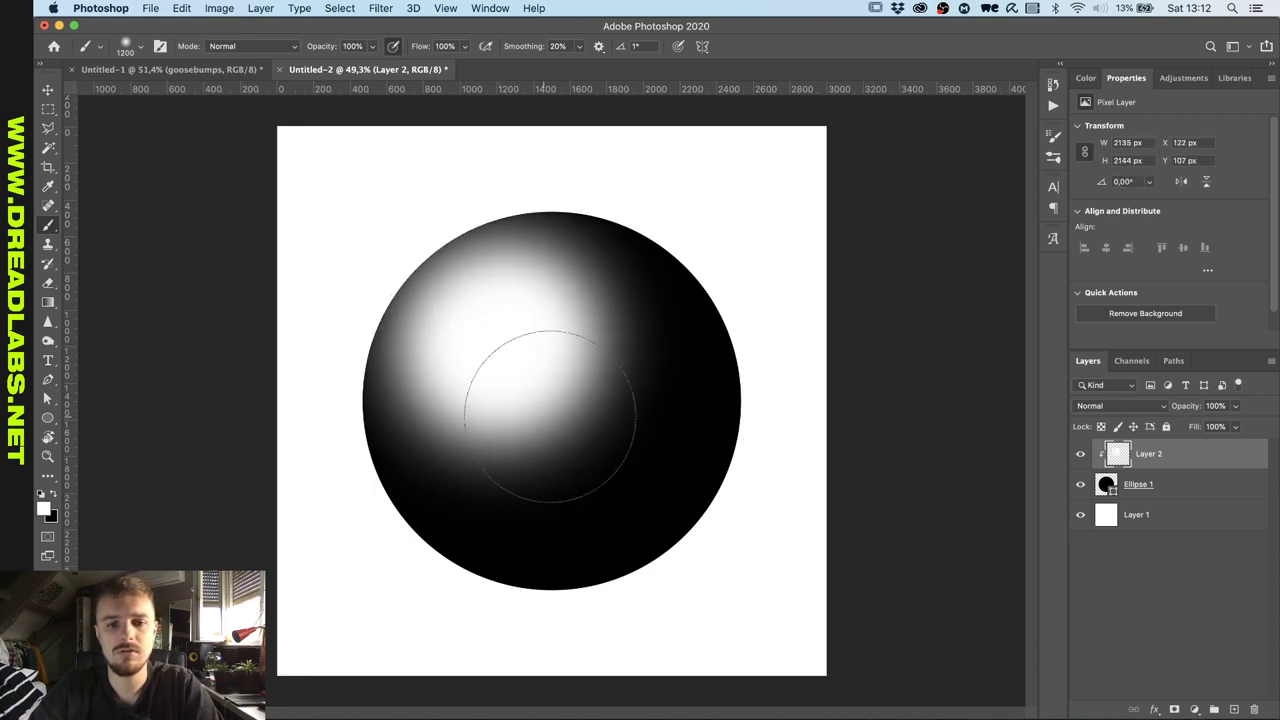
Paint a soft white rim light along the circle's lower and lower-right edge on the clipped layer.
click(477, 650)
click(529, 665)
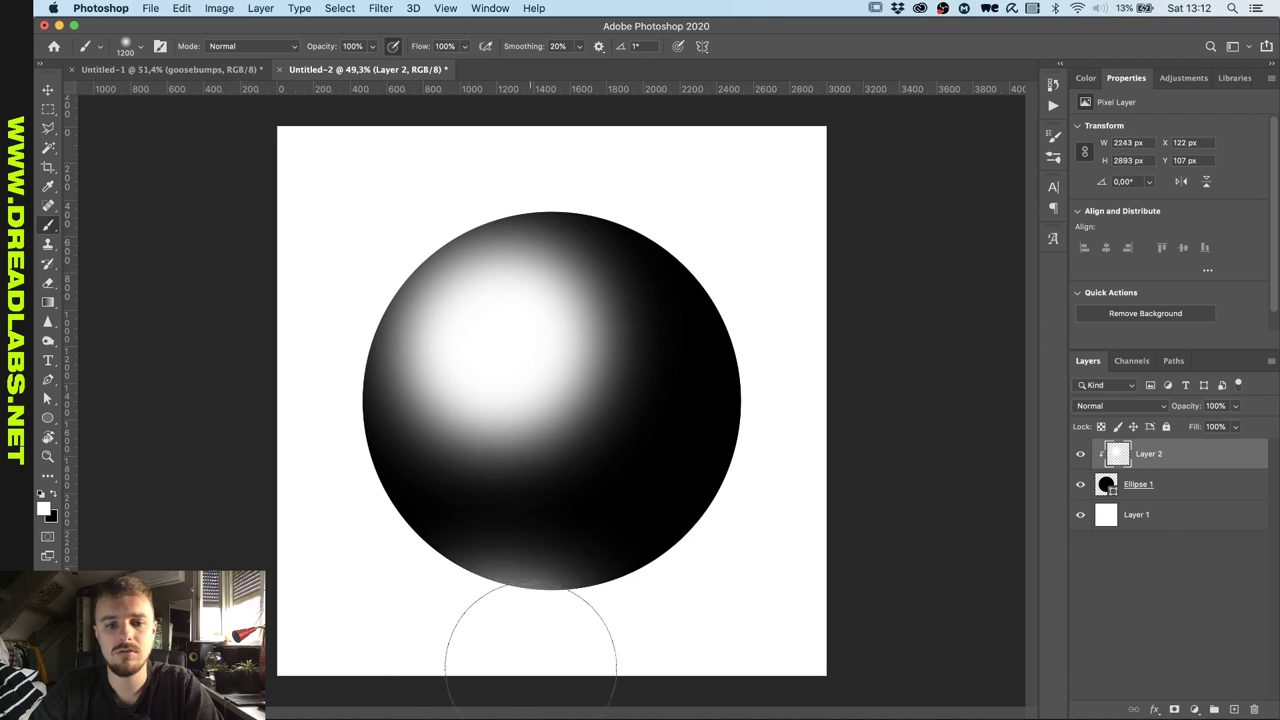
click(625, 653)
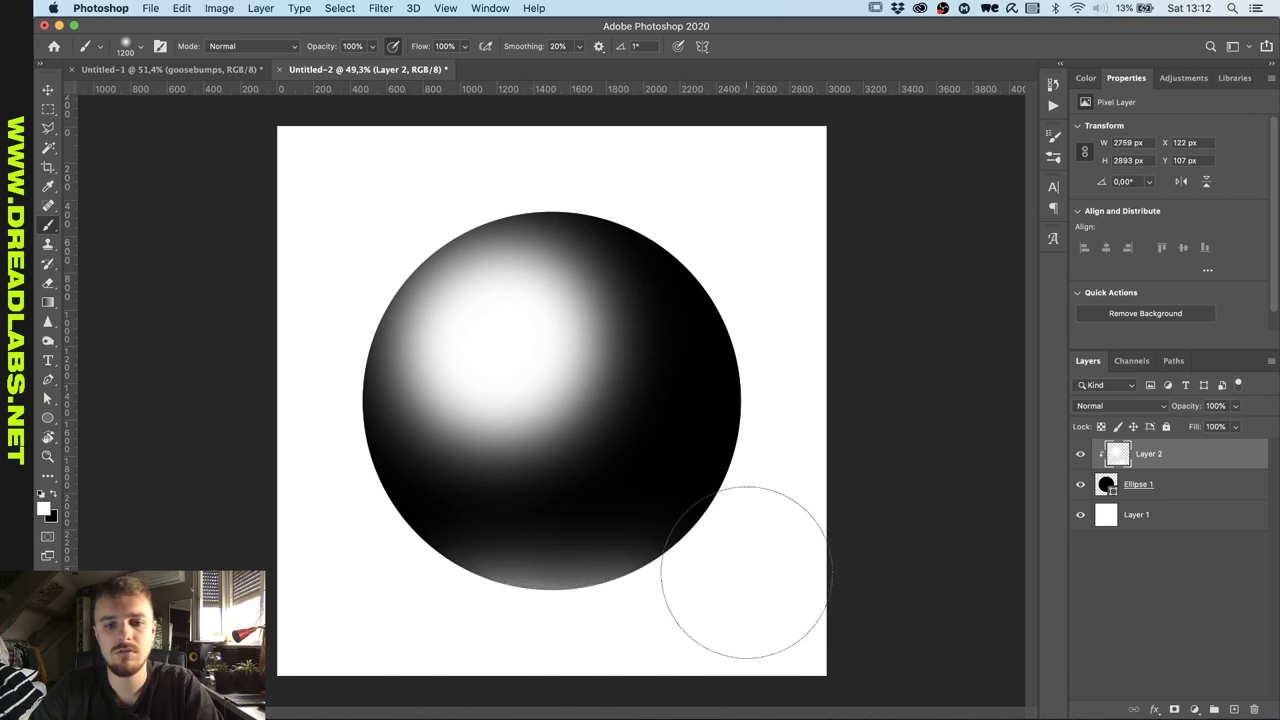
scroll(730, 582, down, 2)
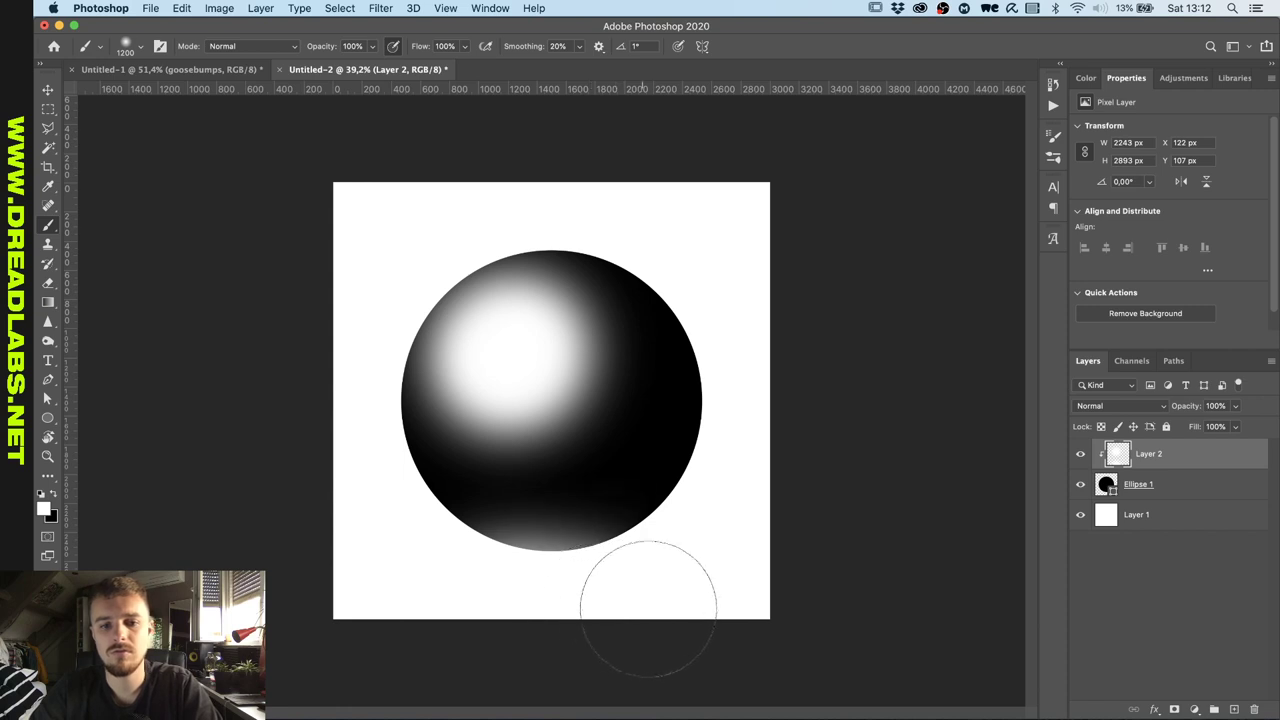
mouse_move(746, 525)
mouse_down()
mouse_move(784, 429)
mouse_move(781, 330)
mouse_move(772, 416)
mouse_move(738, 511)
mouse_move(692, 573)
mouse_move(620, 624)
mouse_move(494, 634)
mouse_up()
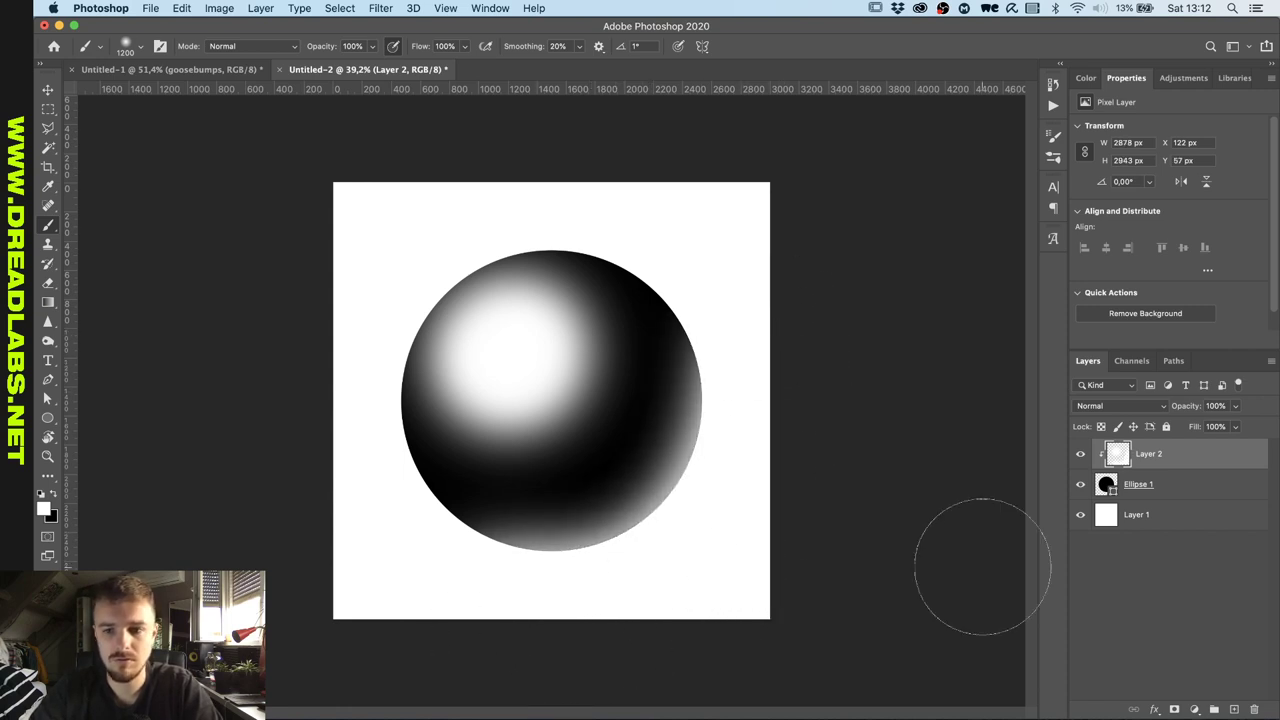
Add an empty layer above the highlight layer and run the Noise Texture action from the Dreadlabs set on it.
click(1166, 494)
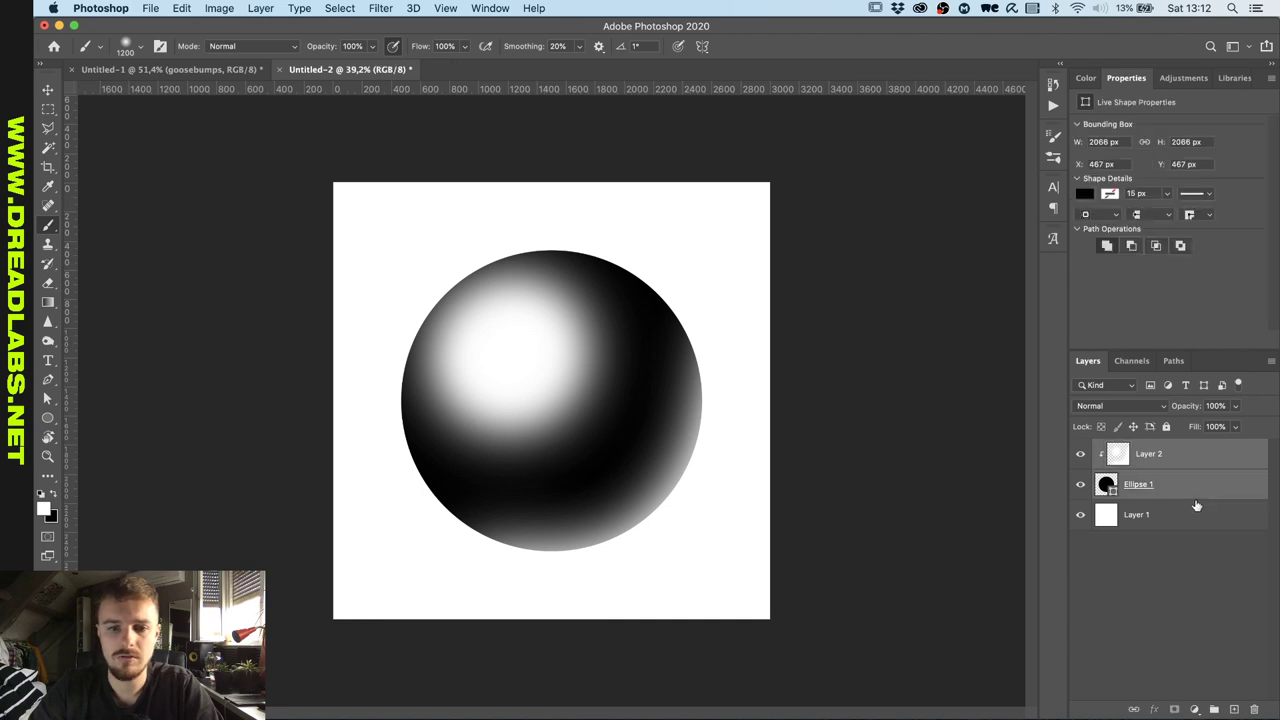
click(1195, 512)
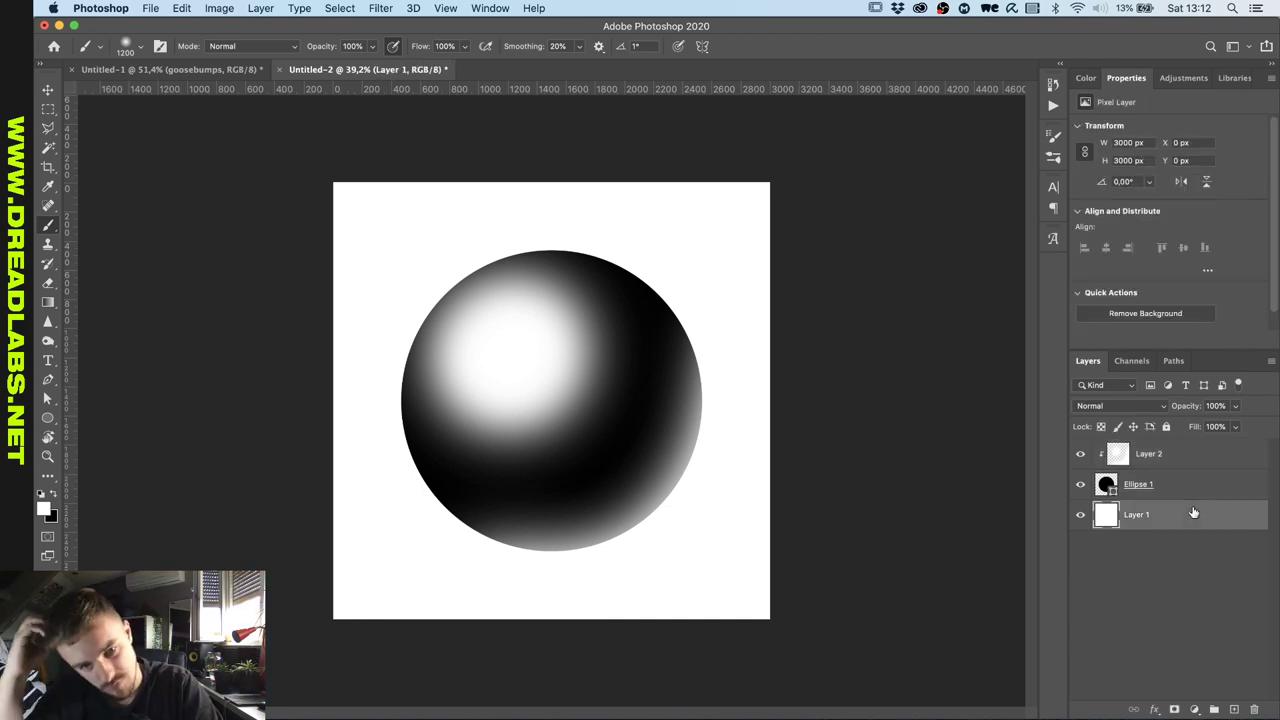
click(1198, 466)
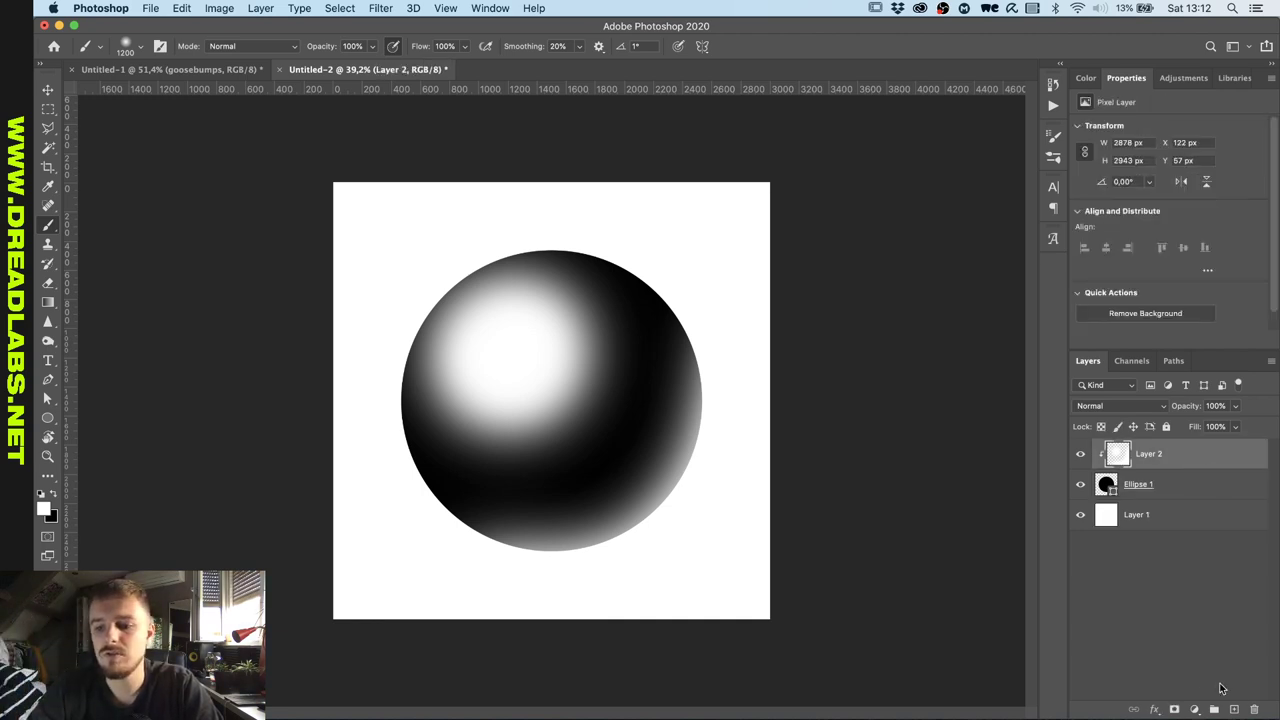
click(1234, 709)
click(1054, 106)
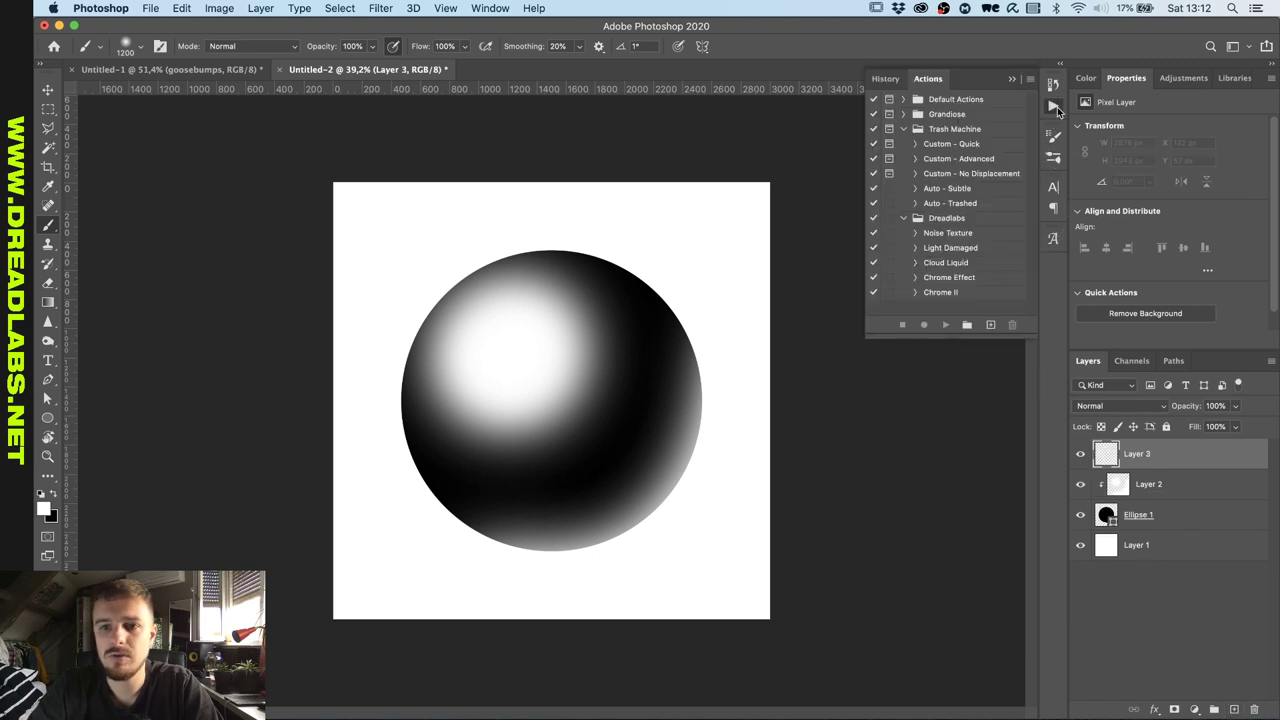
click(946, 233)
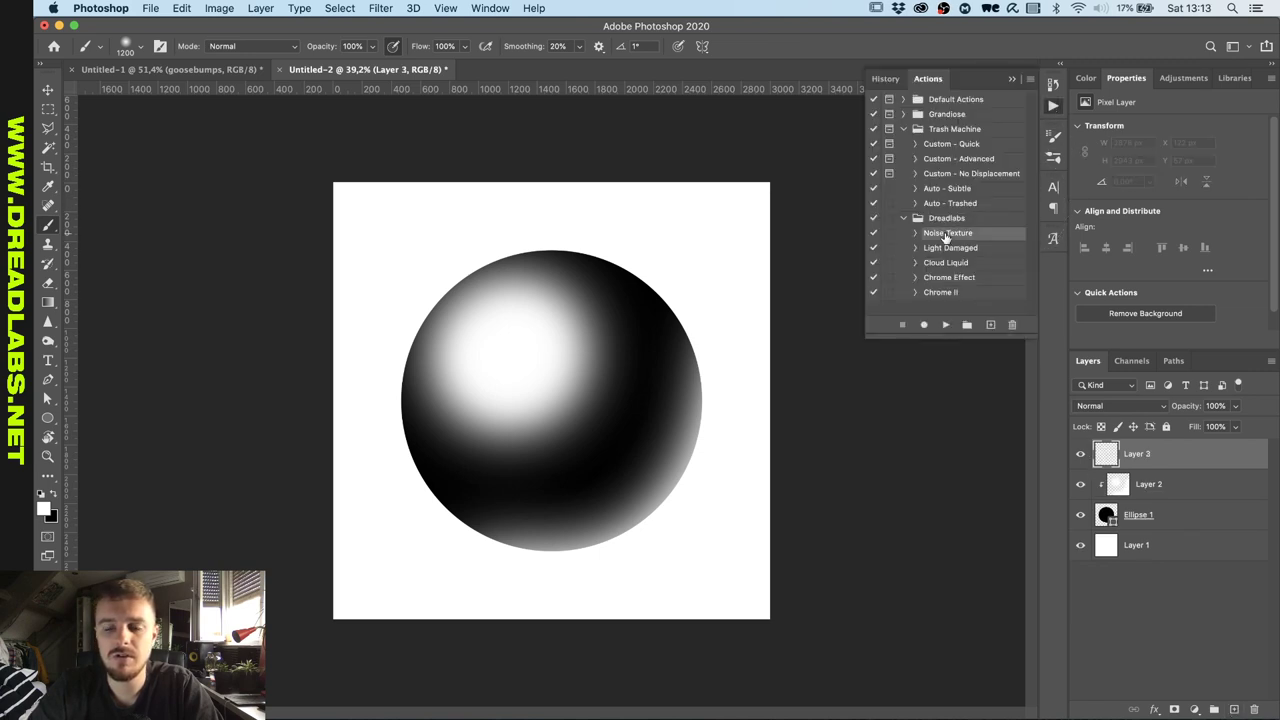
scroll(635, 381, up, 1)
key(v)
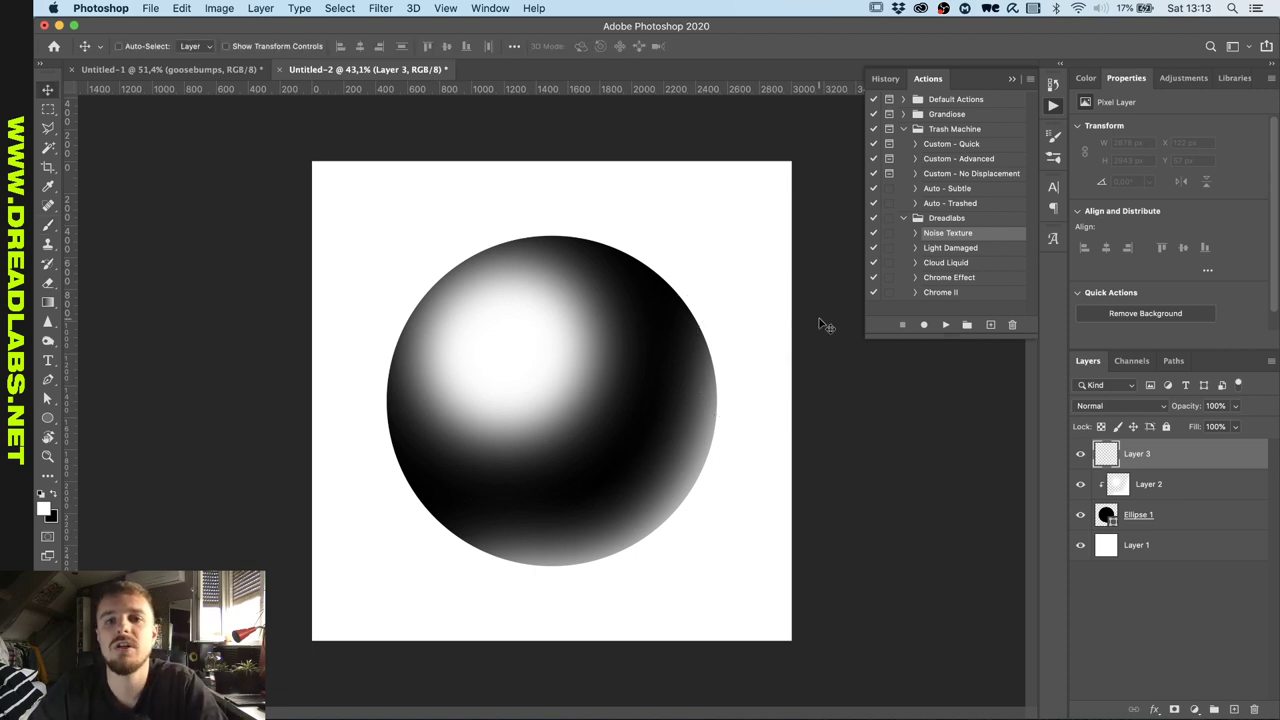
click(946, 325)
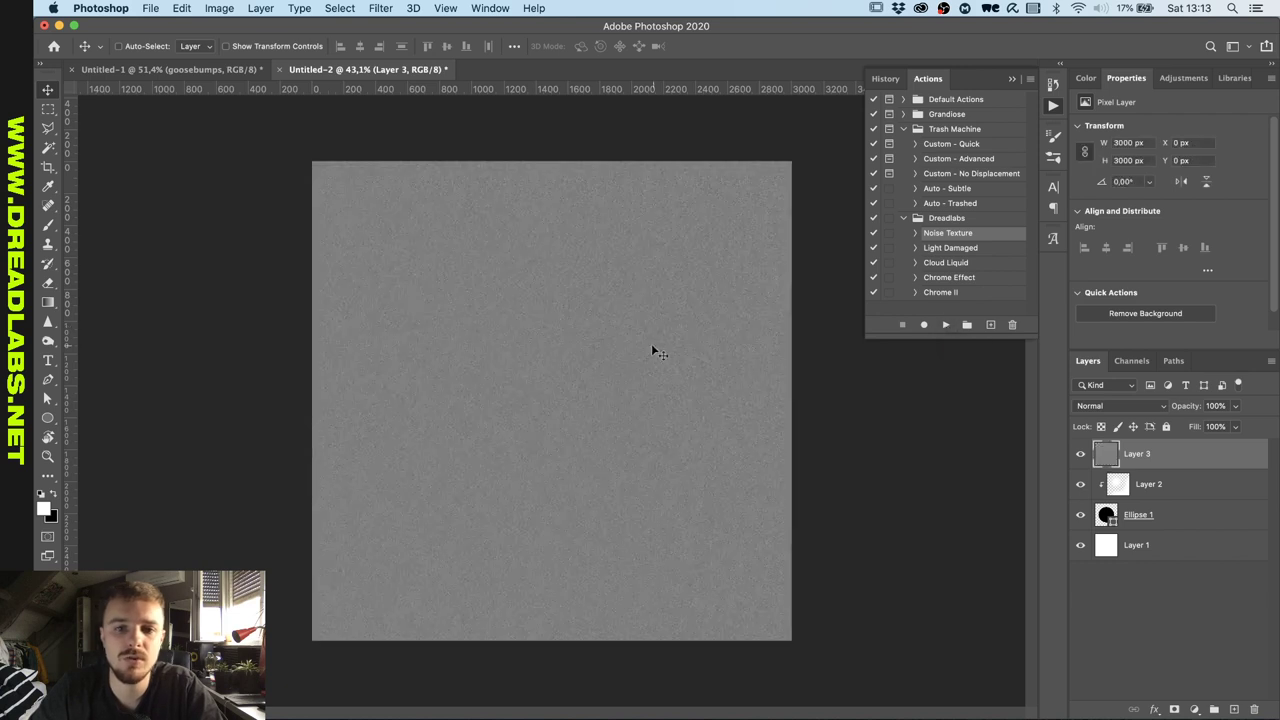
Clip the noise texture layer to the circle and set its blend mode to Overlay.
alt+click(1182, 466)
click(1120, 405)
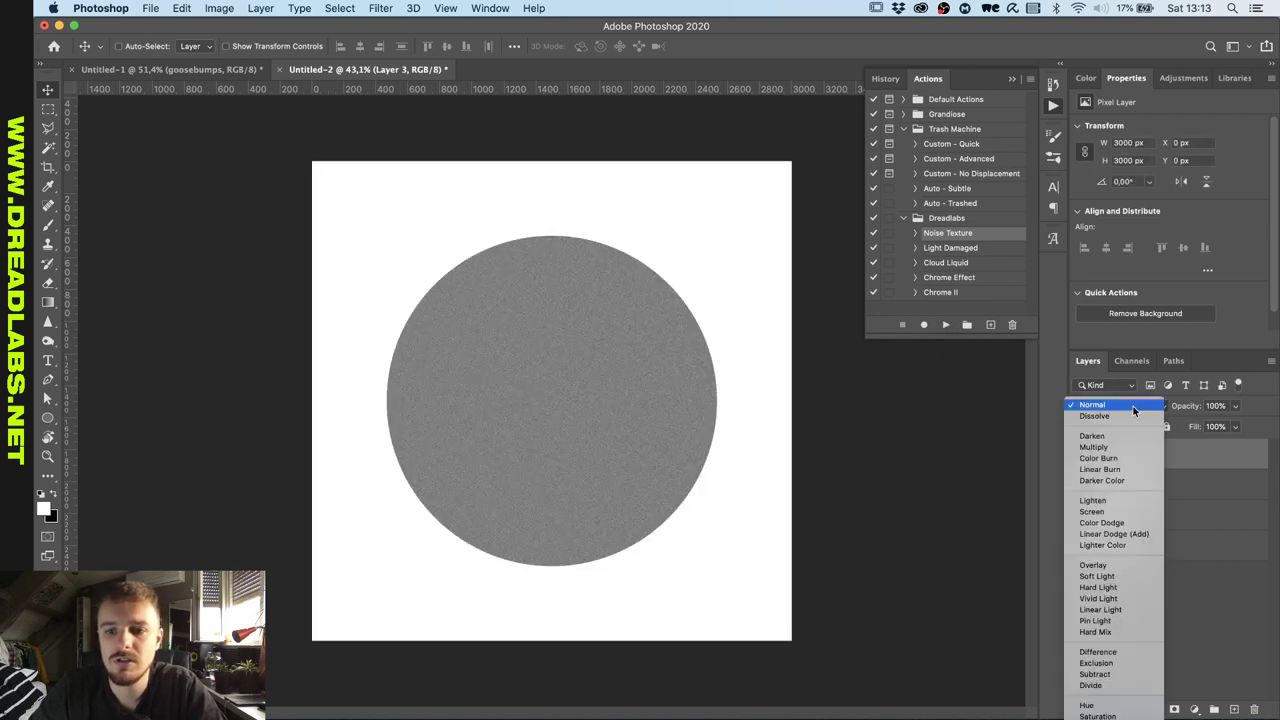
click(1108, 566)
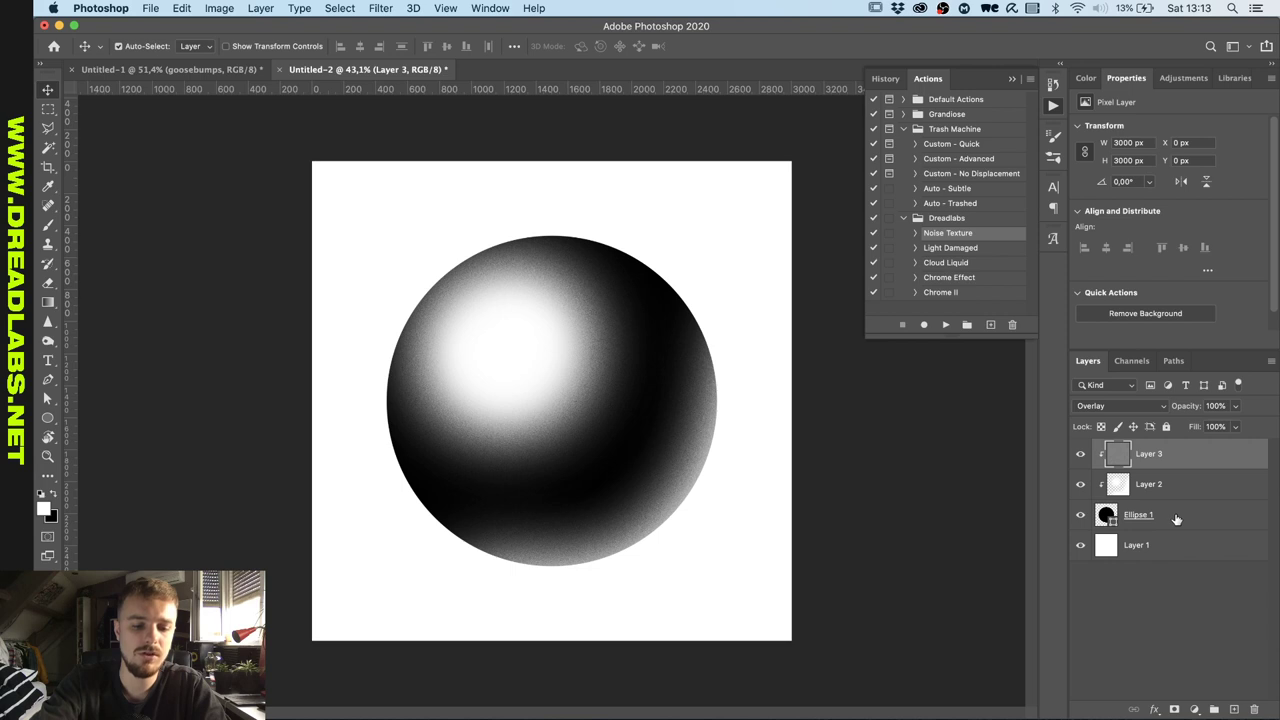
Stamp all visible sphere layers into a new merged layer and paste it into the label document in Illustrator.
key(super+alt+shift+e)
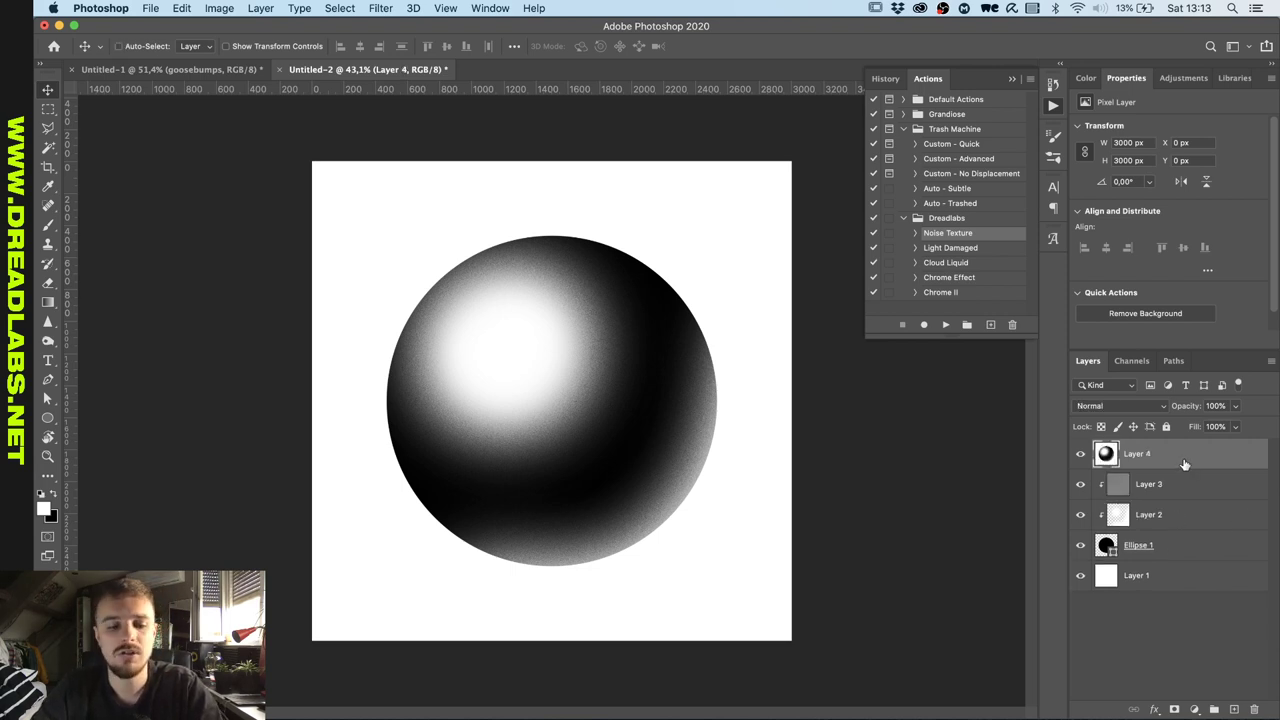
key(ctrl+Up)
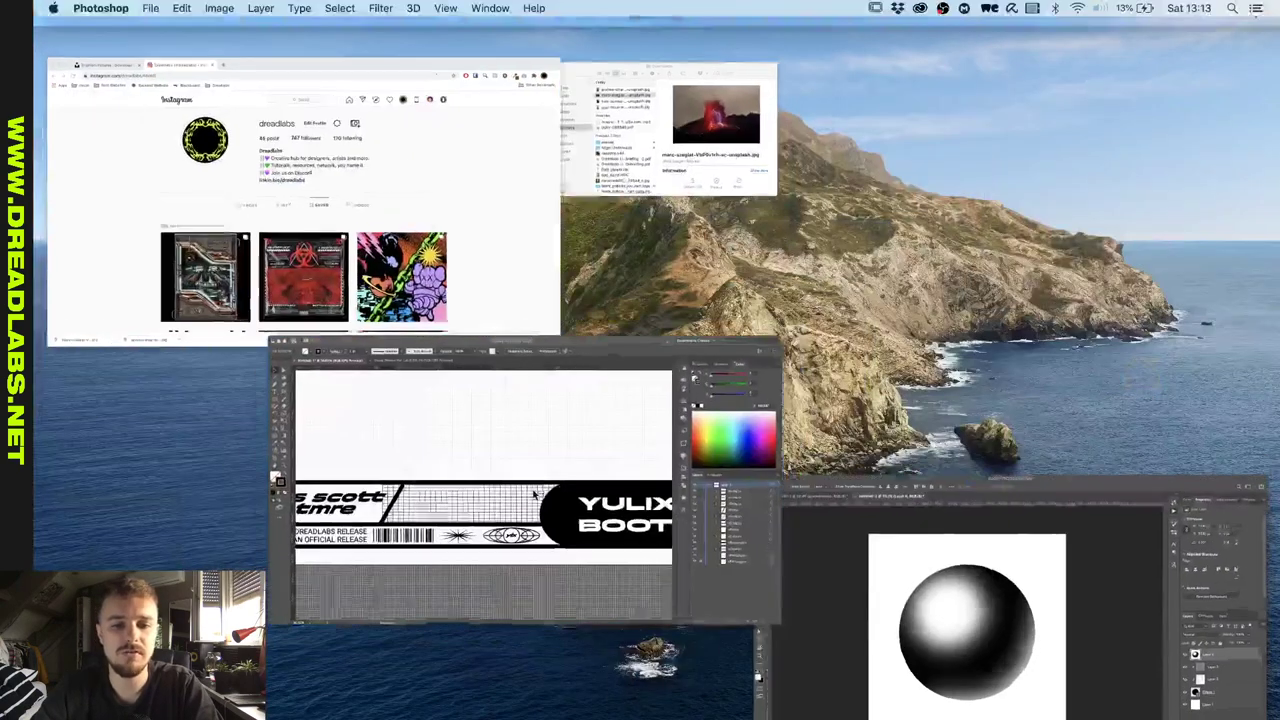
click(534, 491)
scroll(643, 388, down, 5)
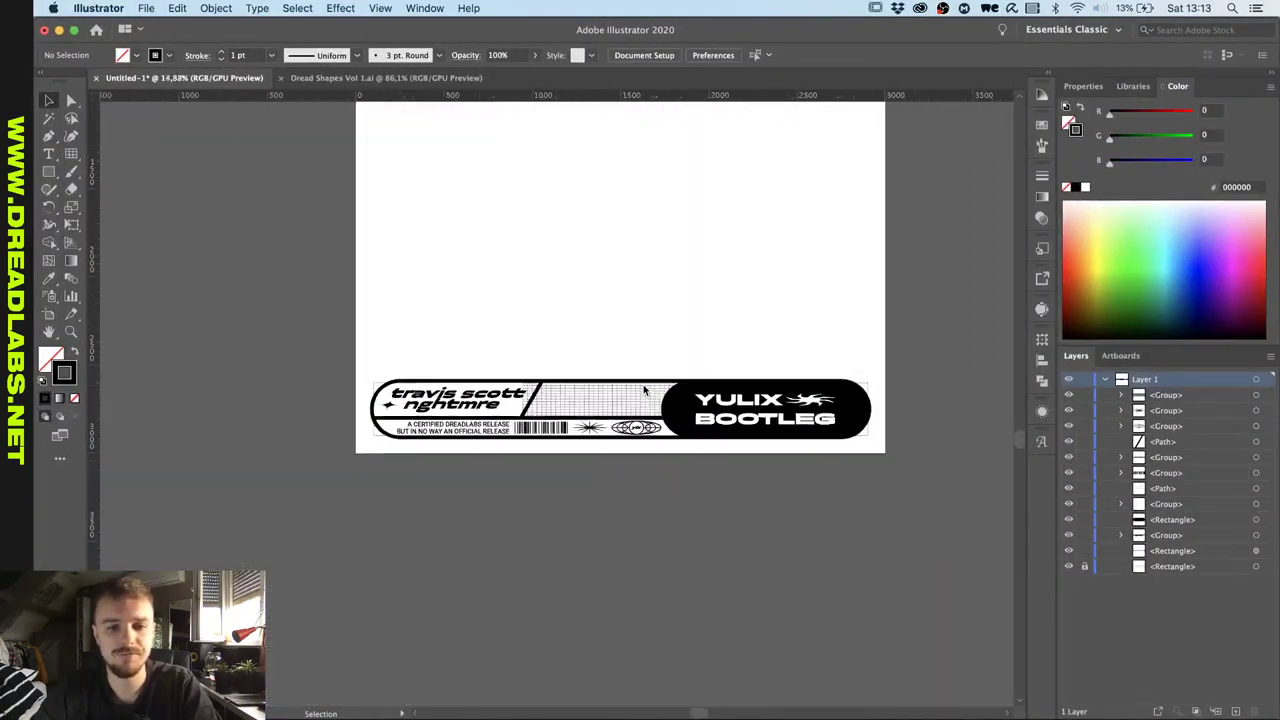
scroll(643, 388, down, 2)
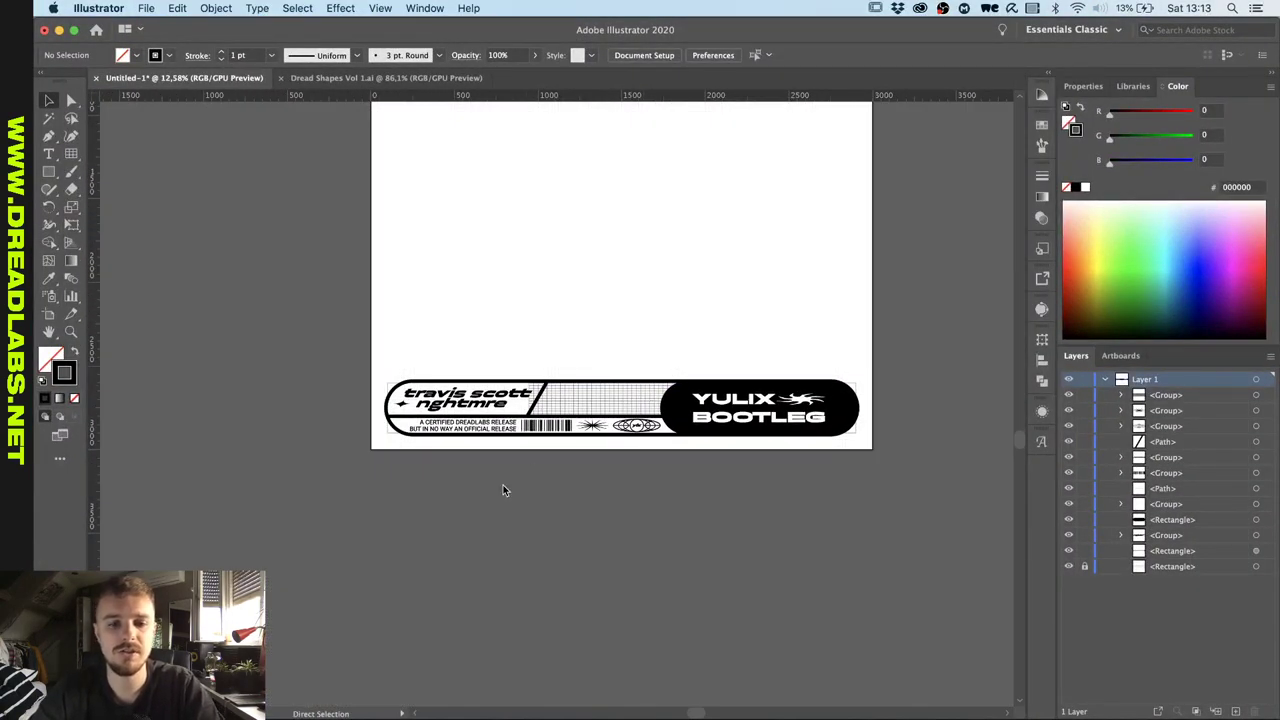
key(super+v)
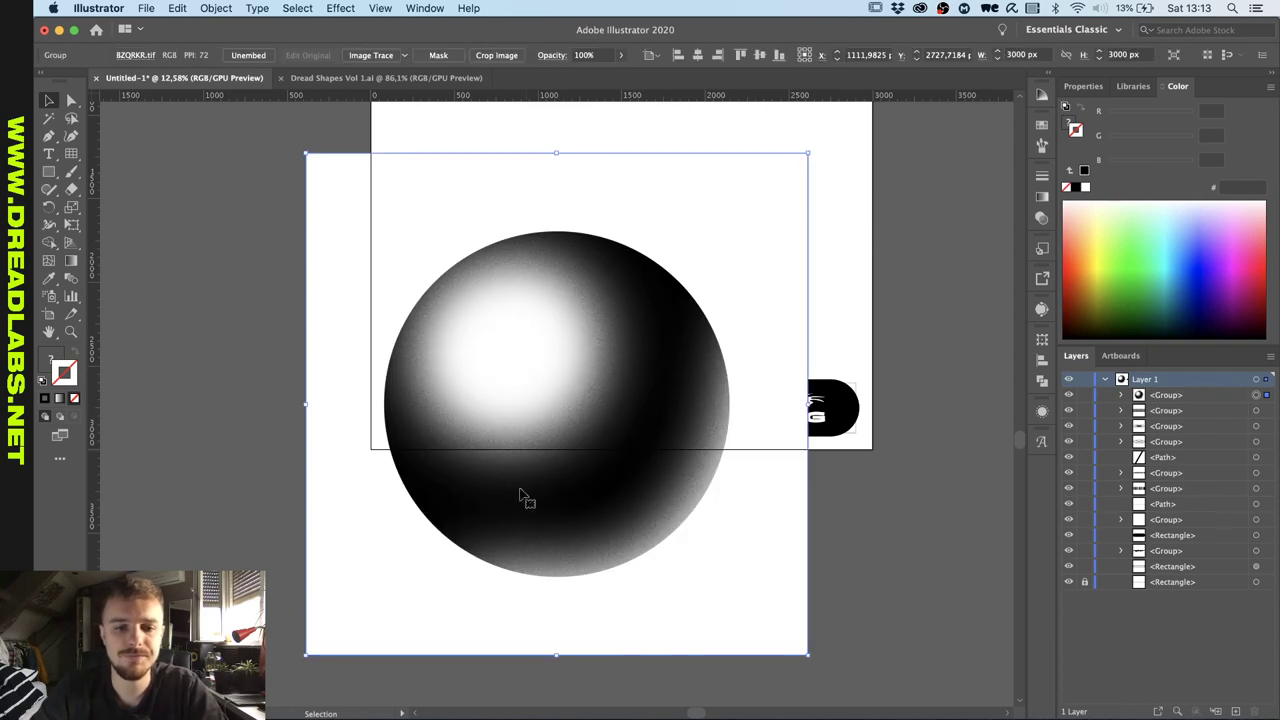
Try a black-and-white Image Trace of the pasted sphere with noise at 1 px, and delete the traced result.
click(1041, 310)
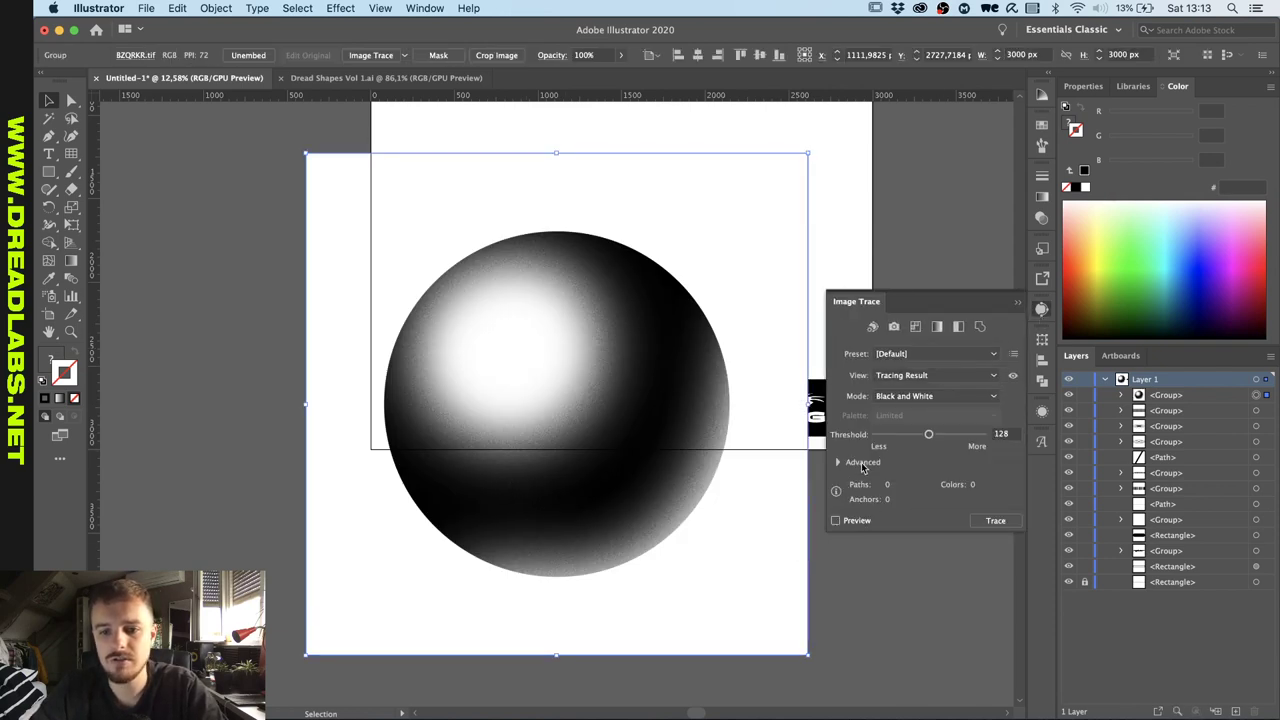
click(840, 464)
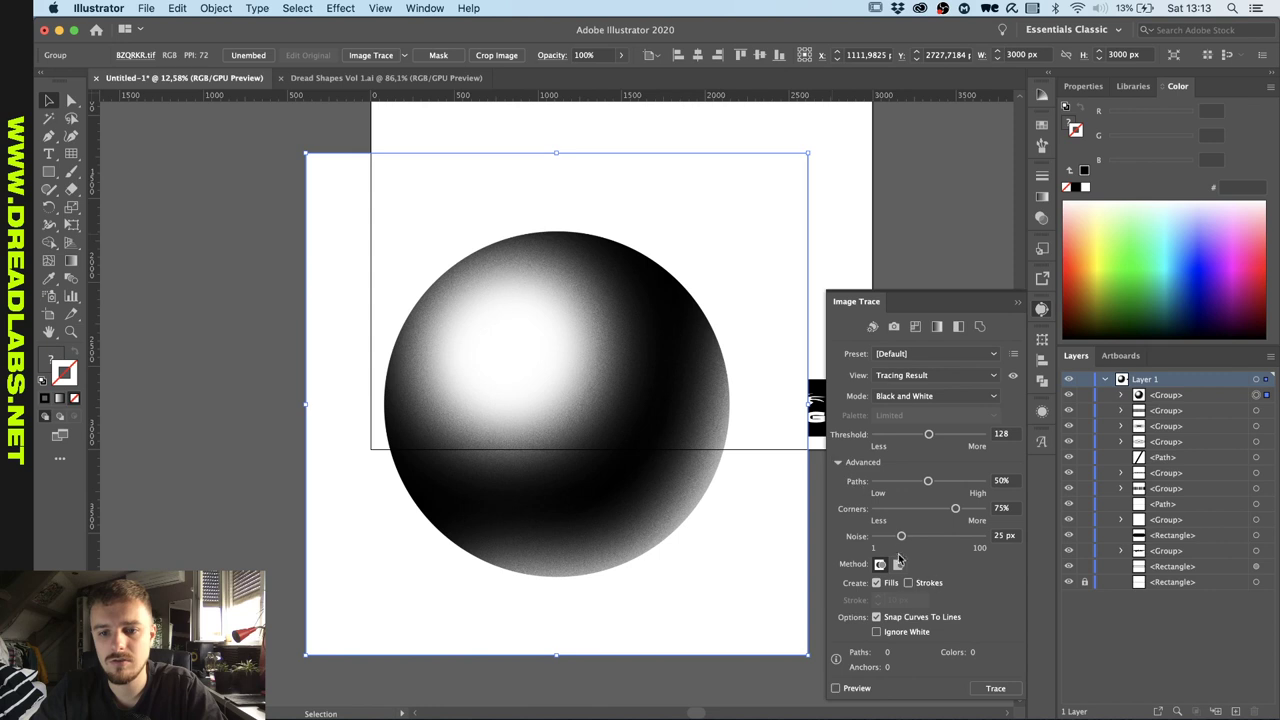
click(836, 688)
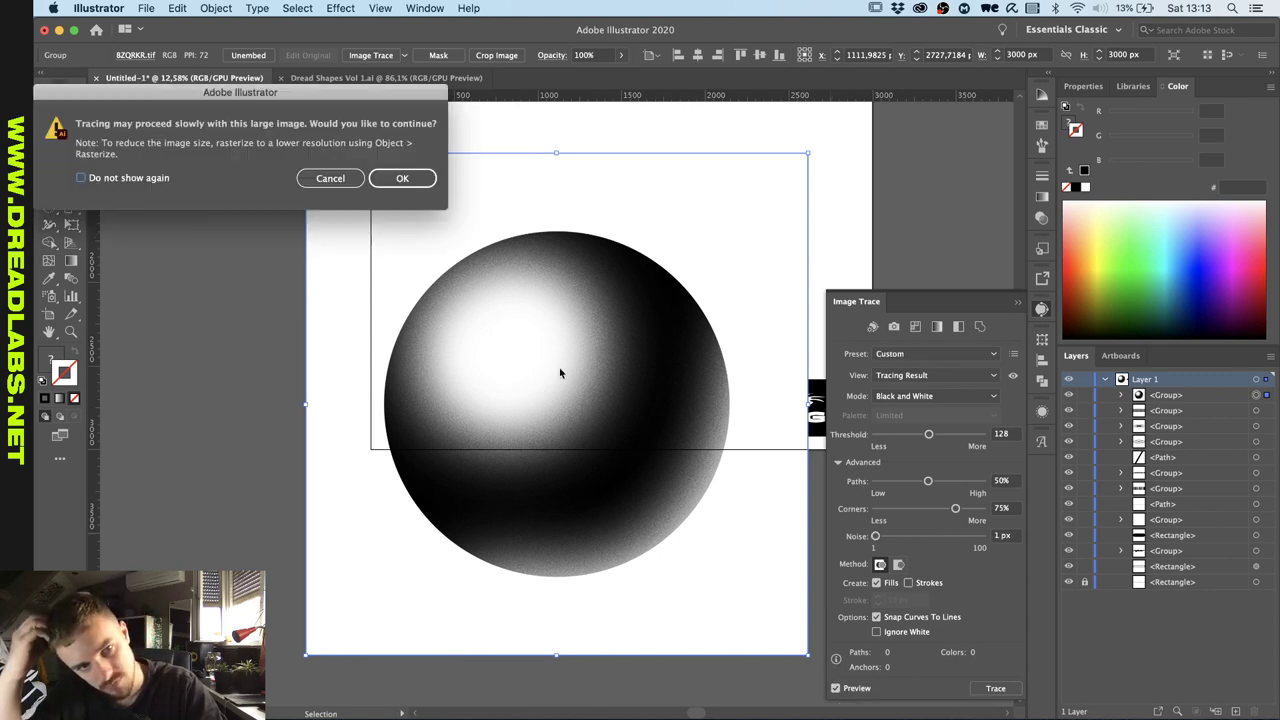
click(404, 178)
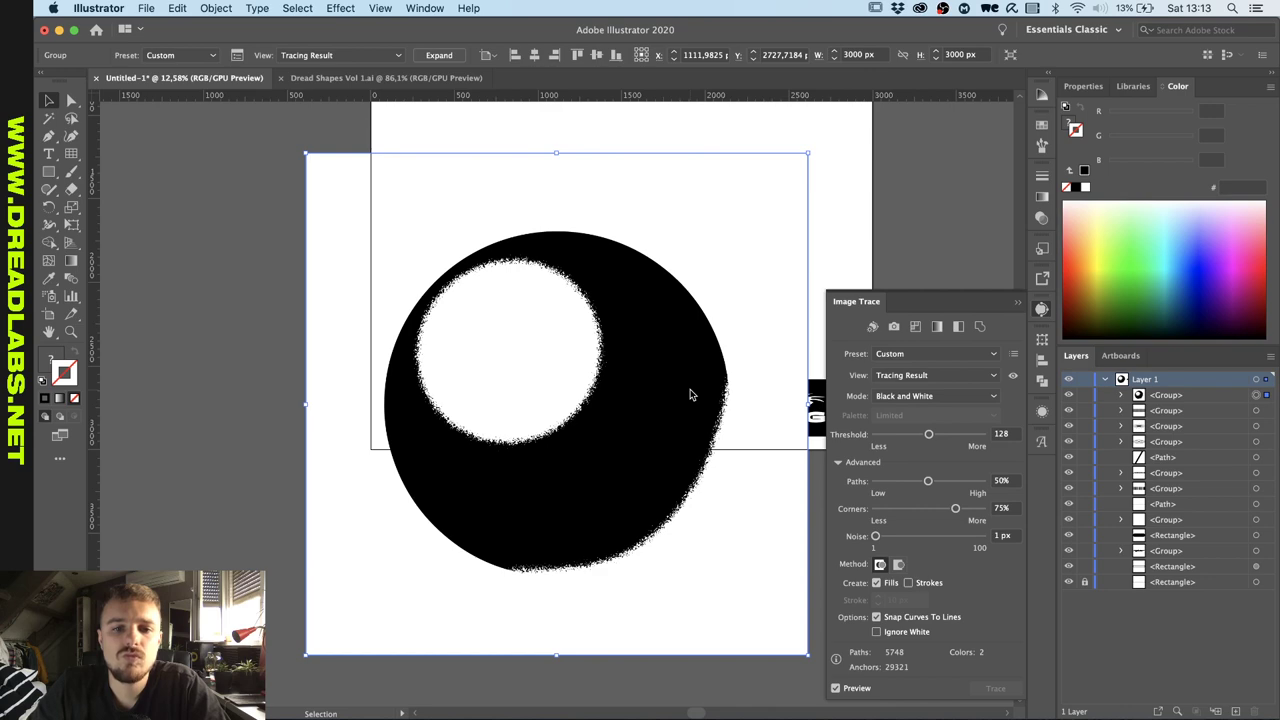
key(BackSpace)
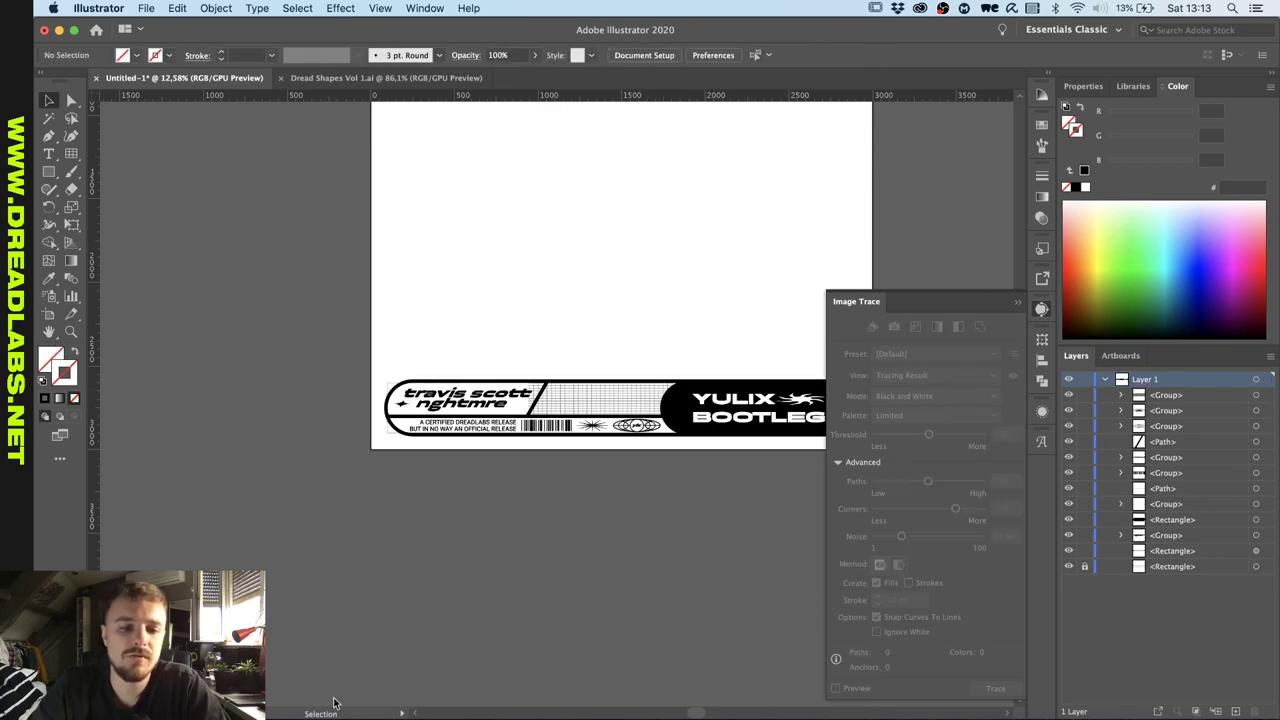
Switch back to Photoshop and give the circle shape layer a black inside stroke of 5 px.
key(ctrl+Up)
click(425, 530)
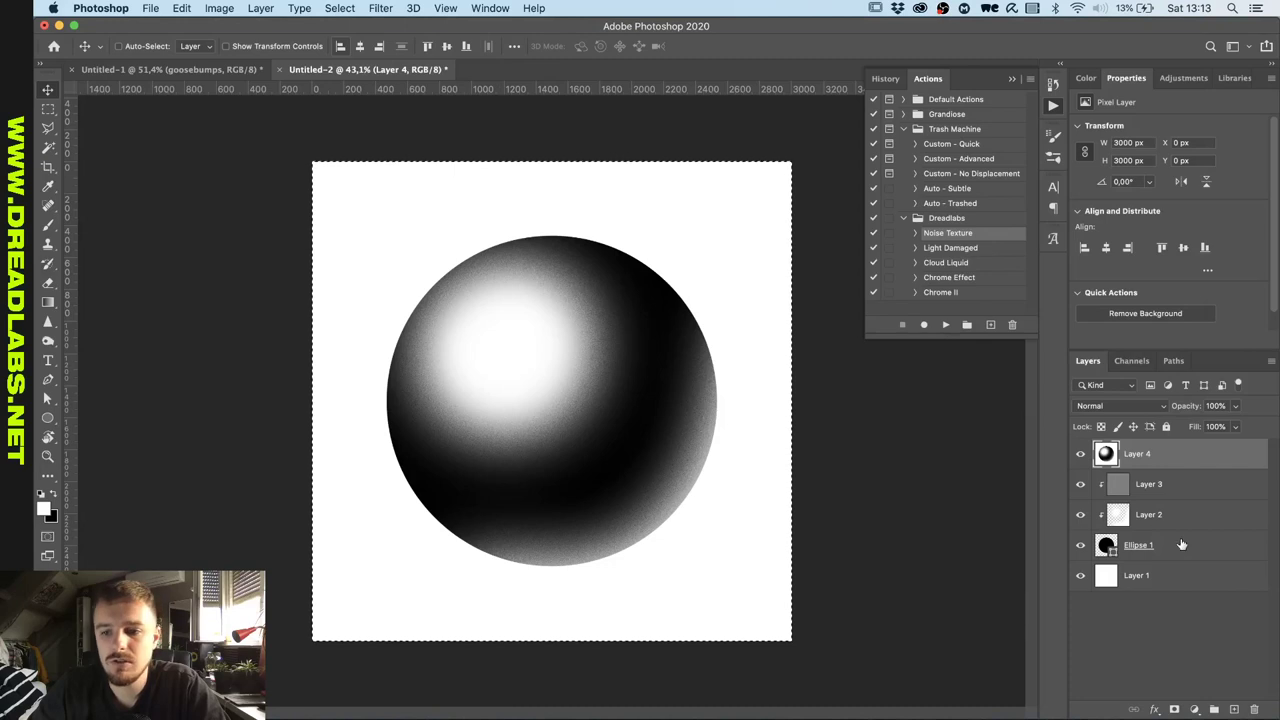
click(1182, 545)
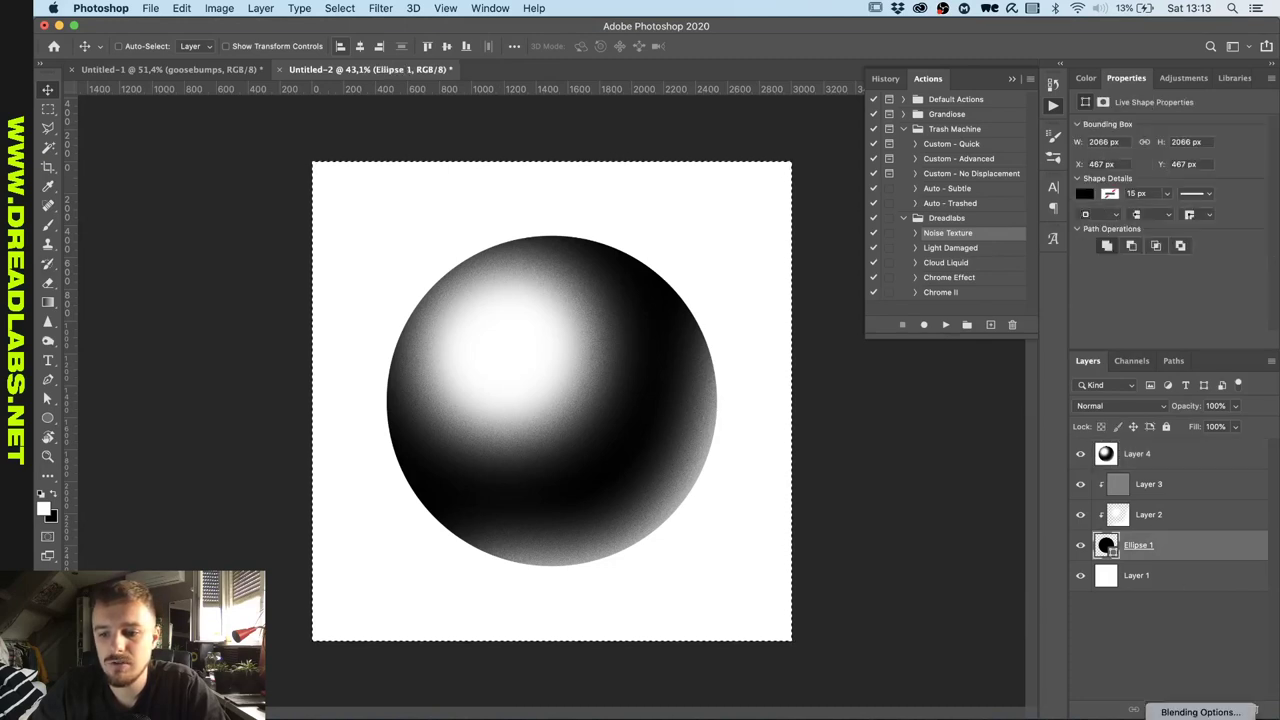
click(1155, 709)
click(1180, 490)
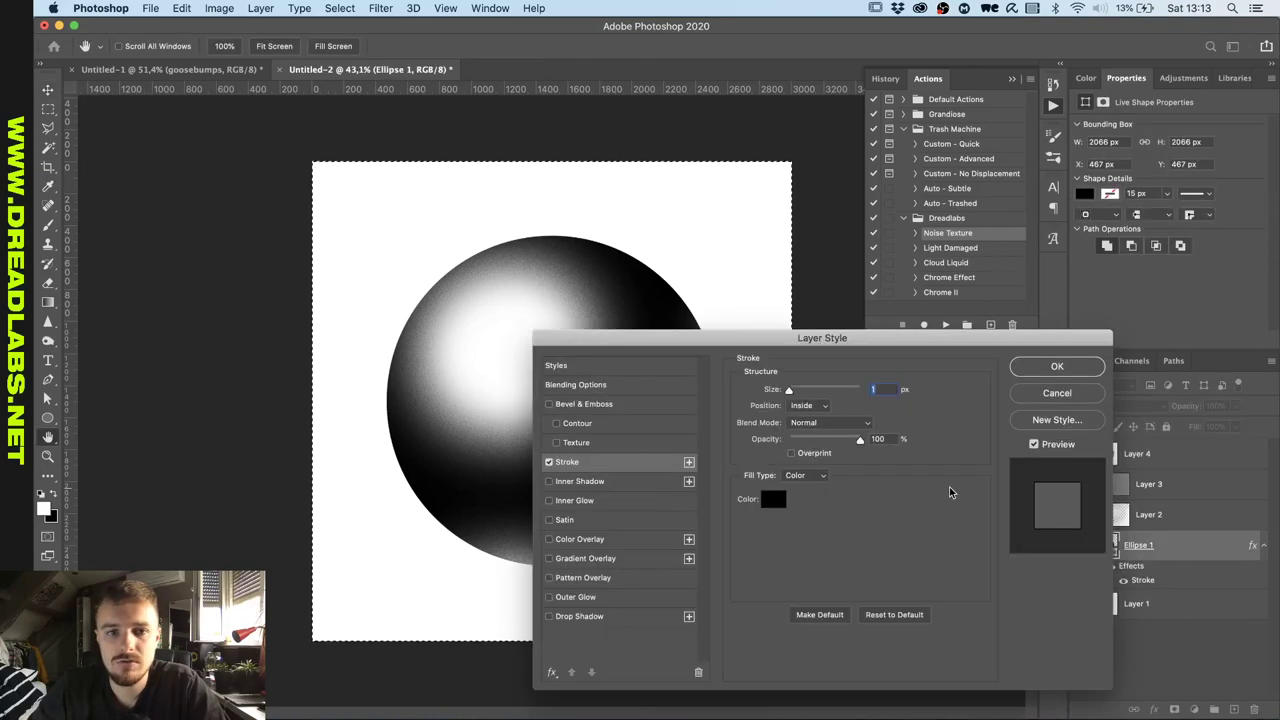
key(Up)
key(Up)
key(Up)
key(Up)
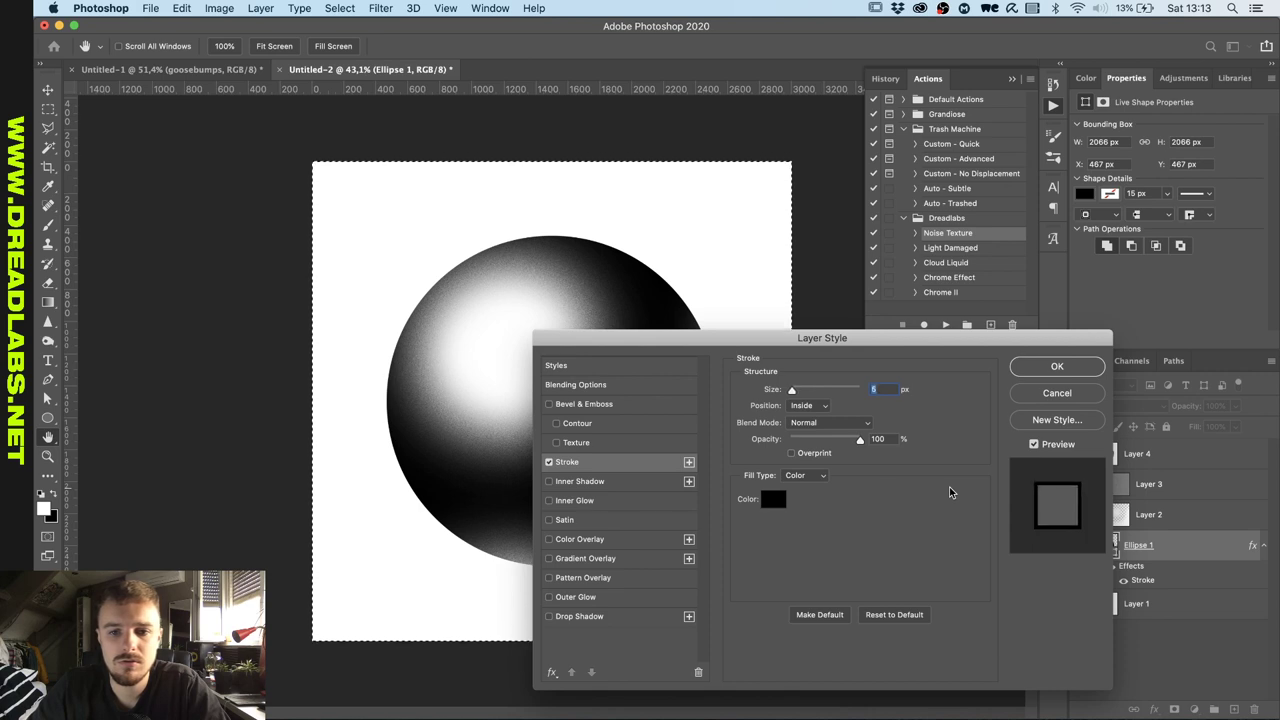
key(Return)
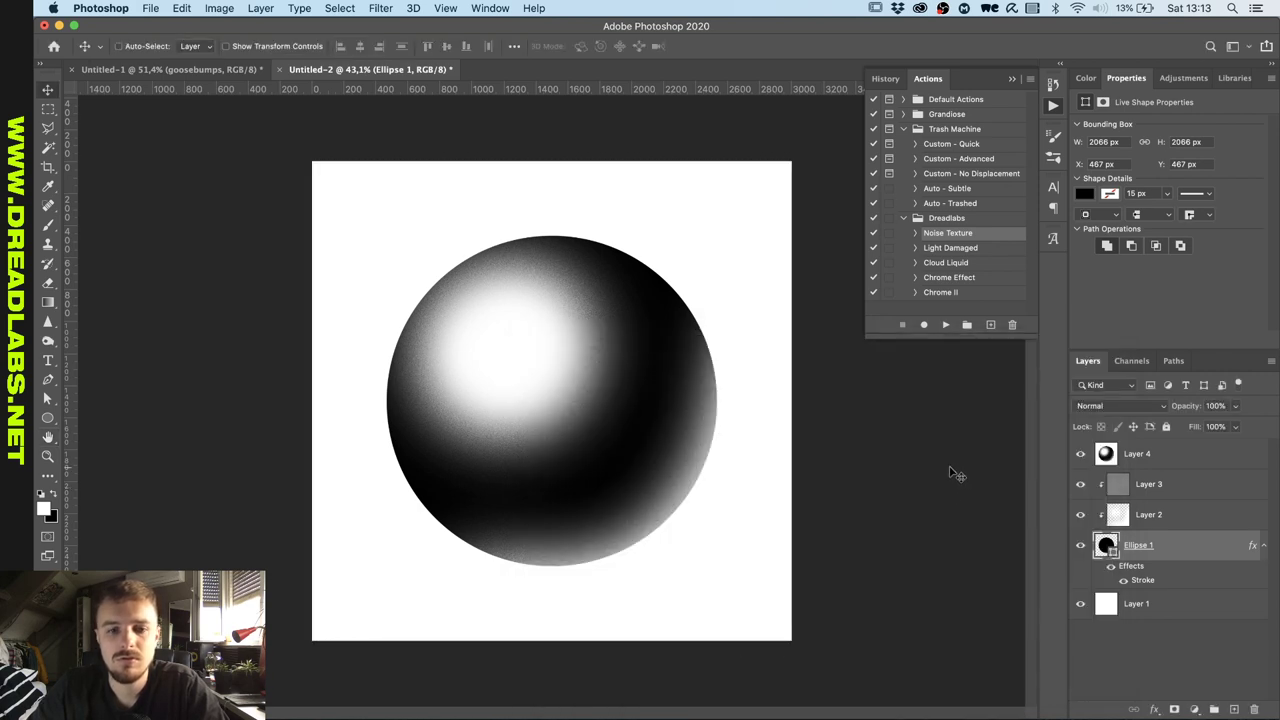
Delete the merged sphere layer and stamp all visible layers into a fresh merged layer, copied for reuse.
click(1165, 453)
key(Delete)
scroll(968, 452, up, 5)
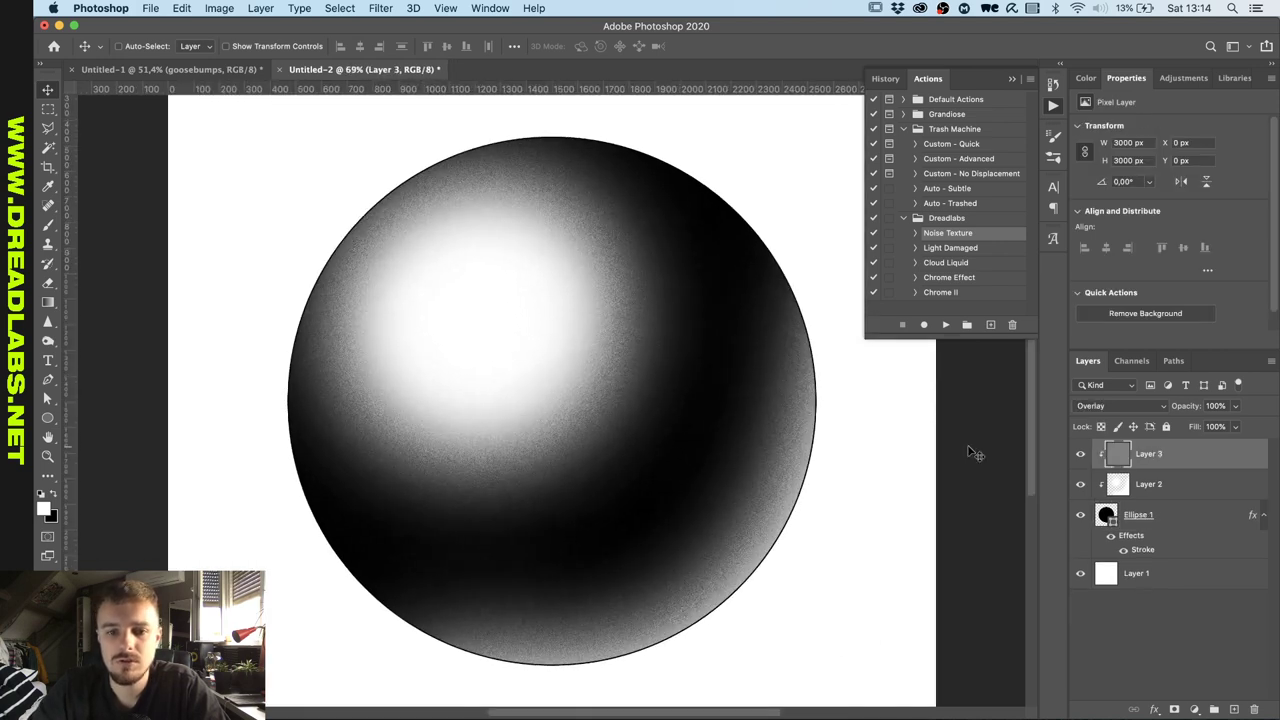
scroll(968, 452, down, 5)
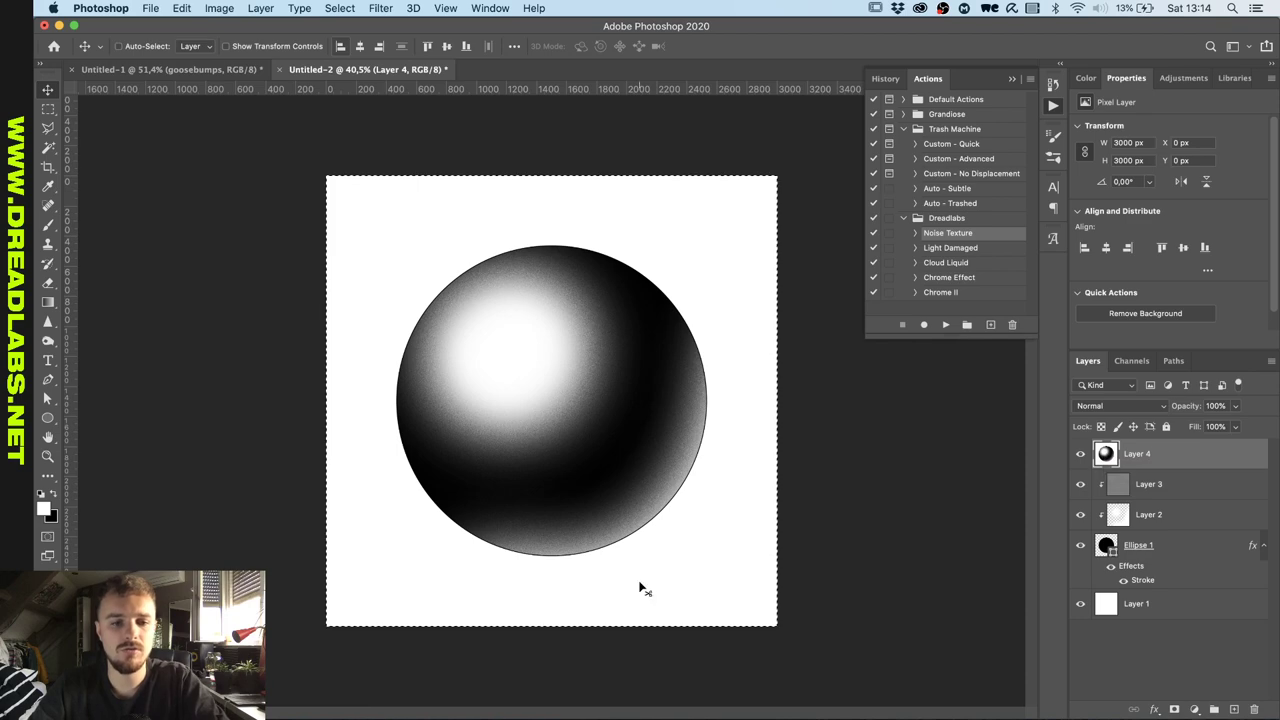
Switch to Illustrator and paste the outlined sphere image into the label document.
key(ctrl+Up)
click(548, 463)
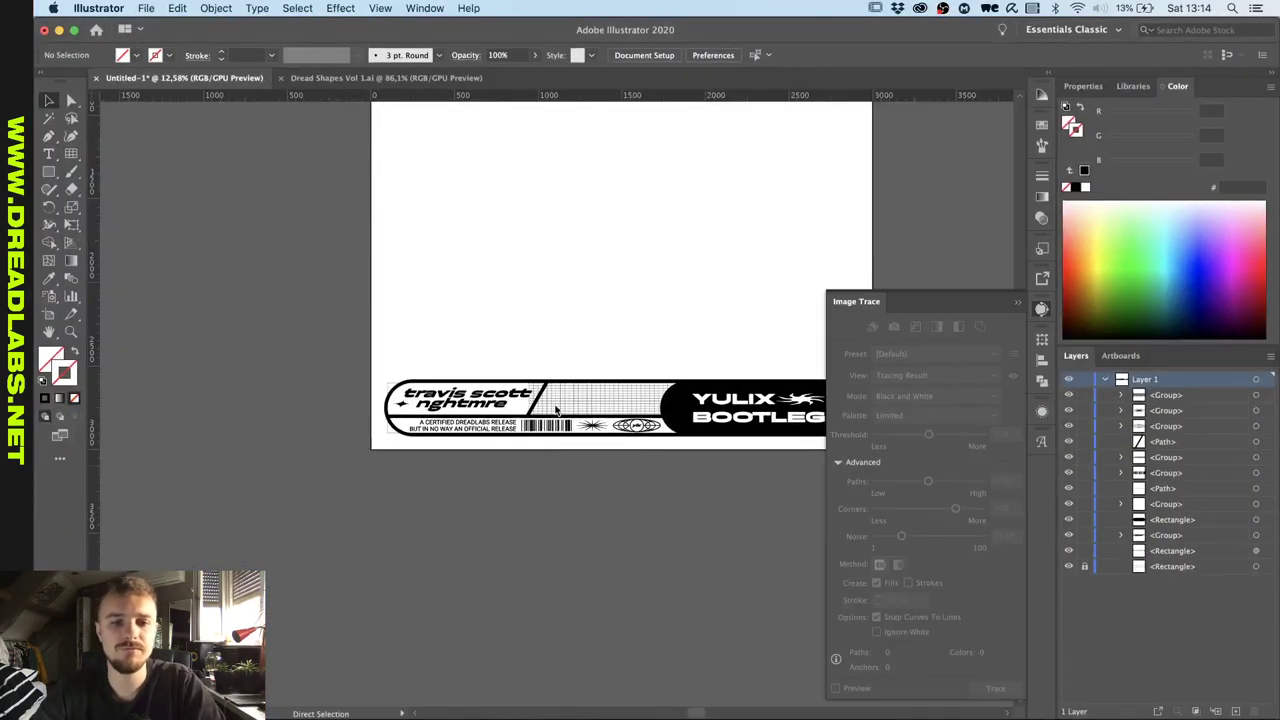
key(cmd+v)
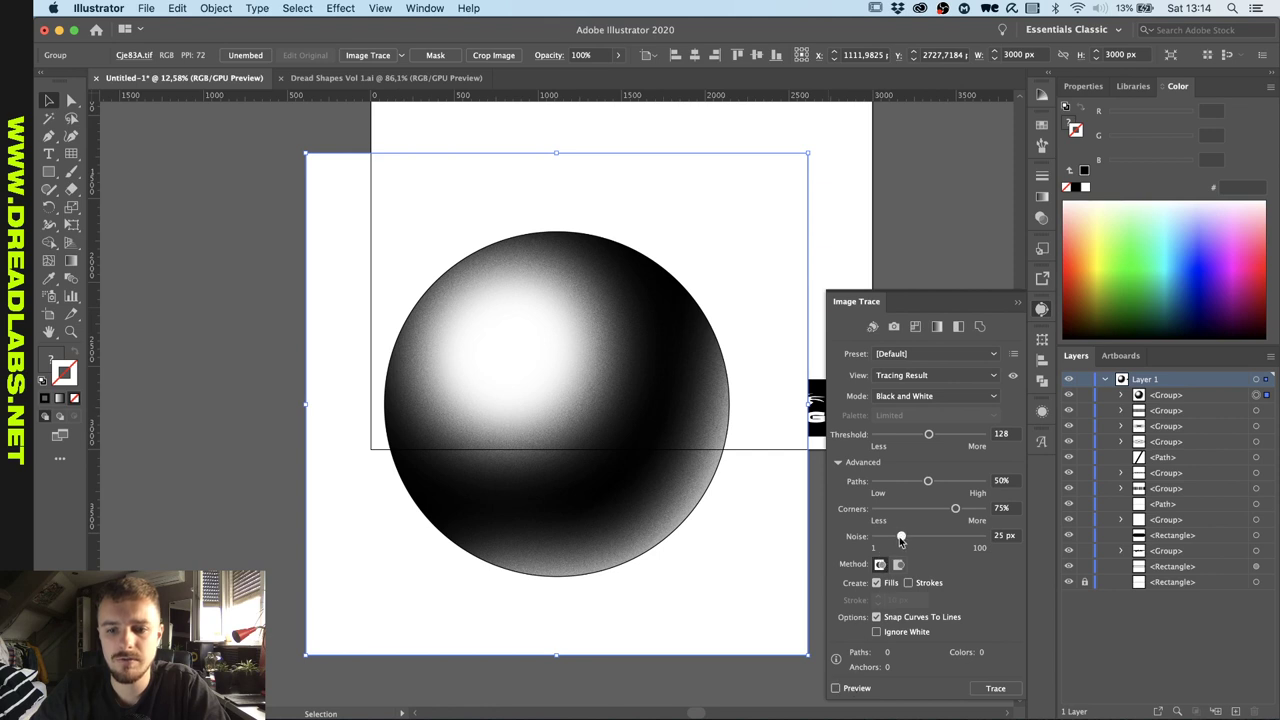
Trace the pasted sphere in black and white with noise at 1 px and expand the tracing into vector paths.
drag(901, 538, 838, 640)
click(837, 689)
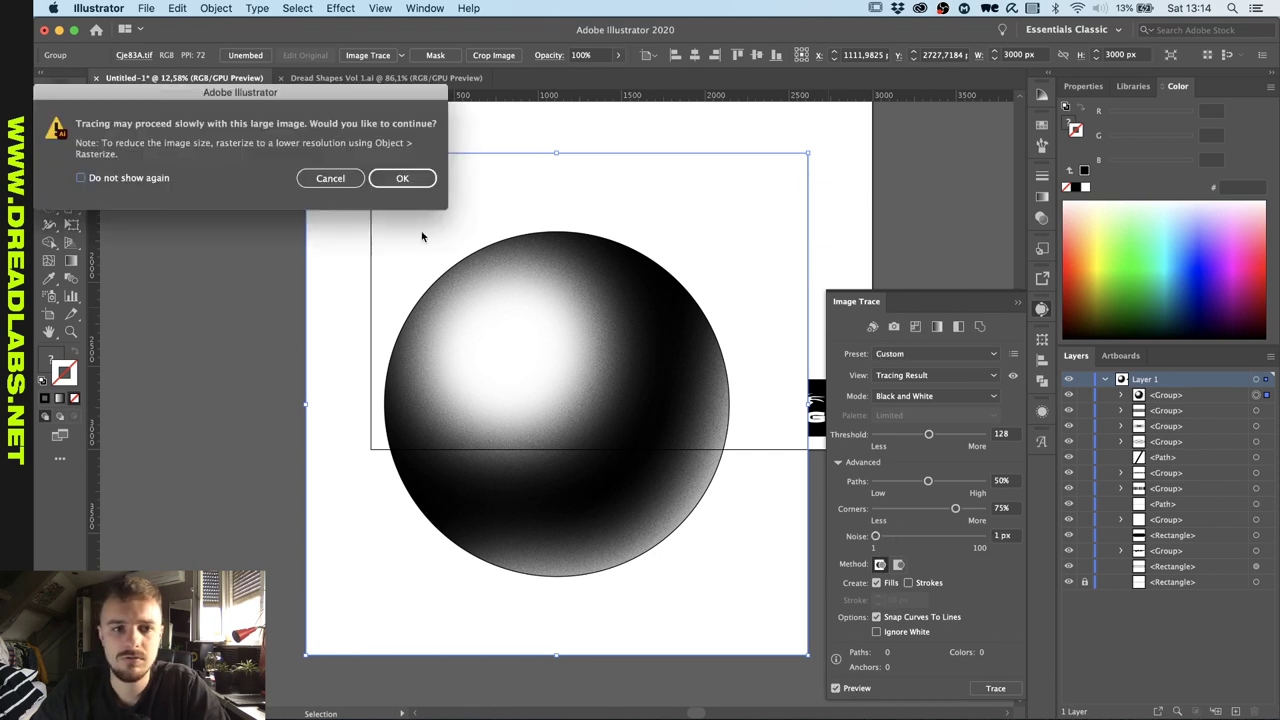
click(418, 182)
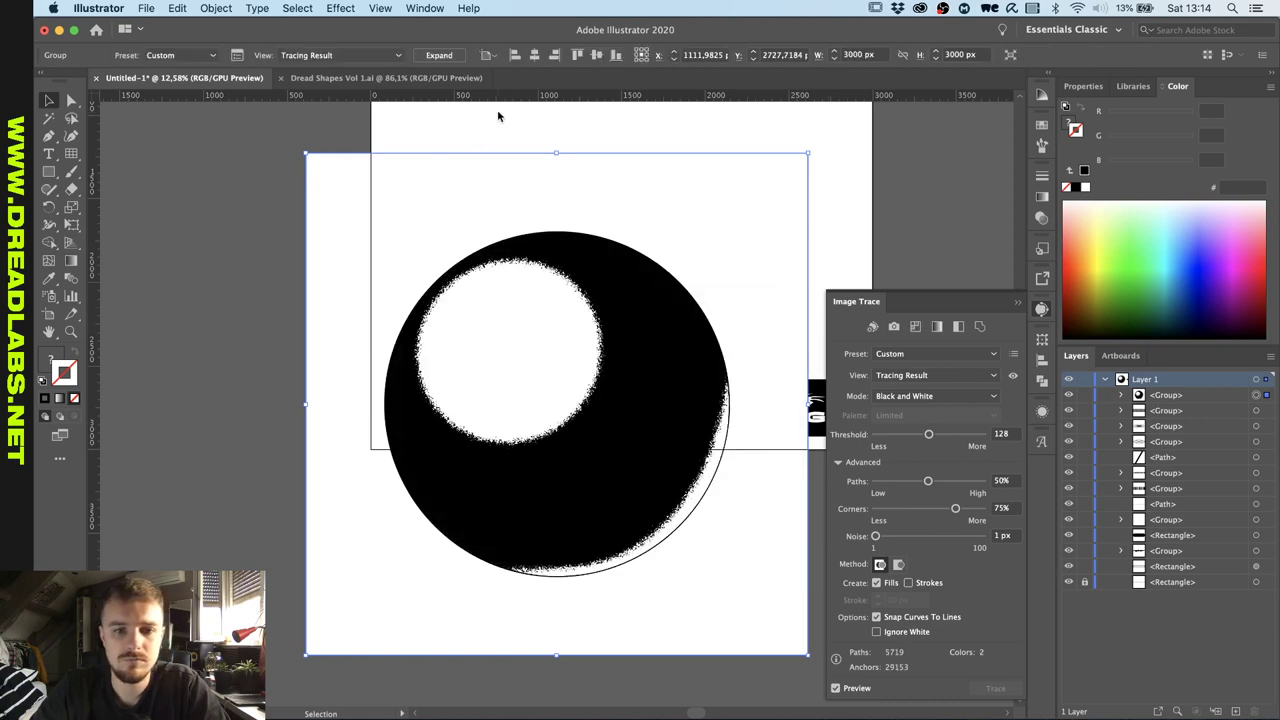
click(438, 55)
Delete the white square background path from the expanded sphere tracing.
scroll(538, 265, down, 1)
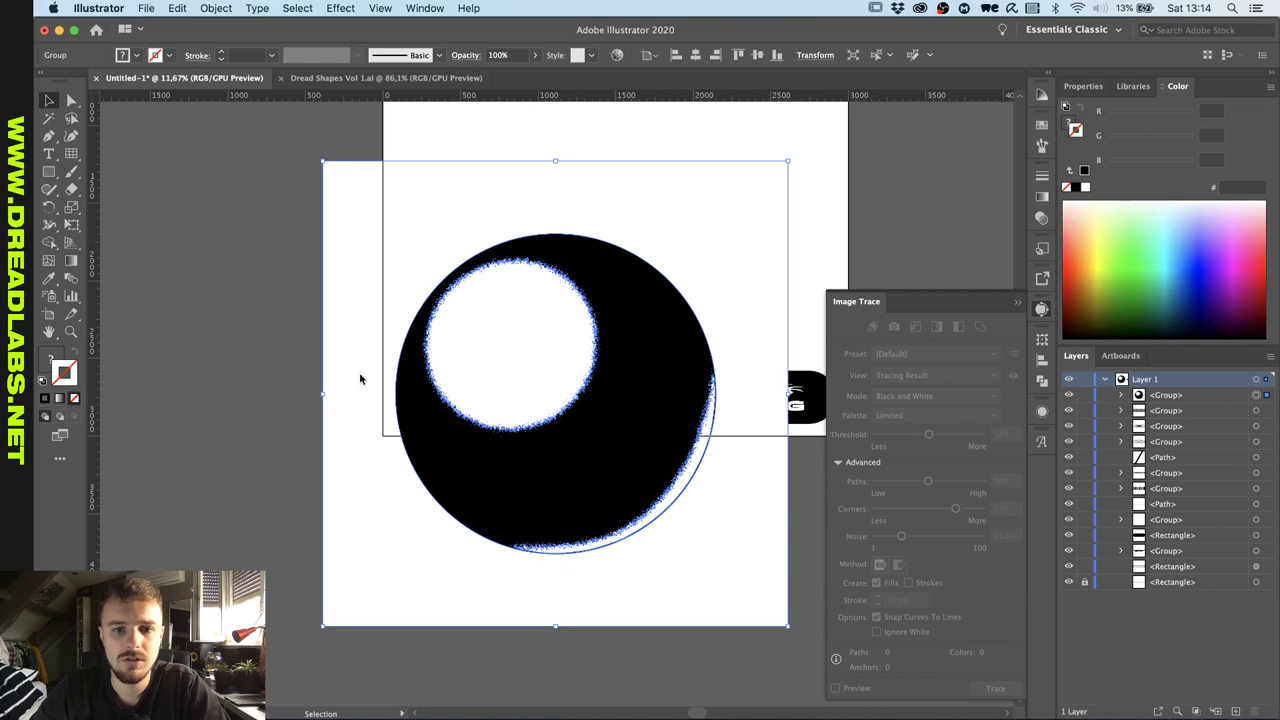
key(a)
click(323, 626)
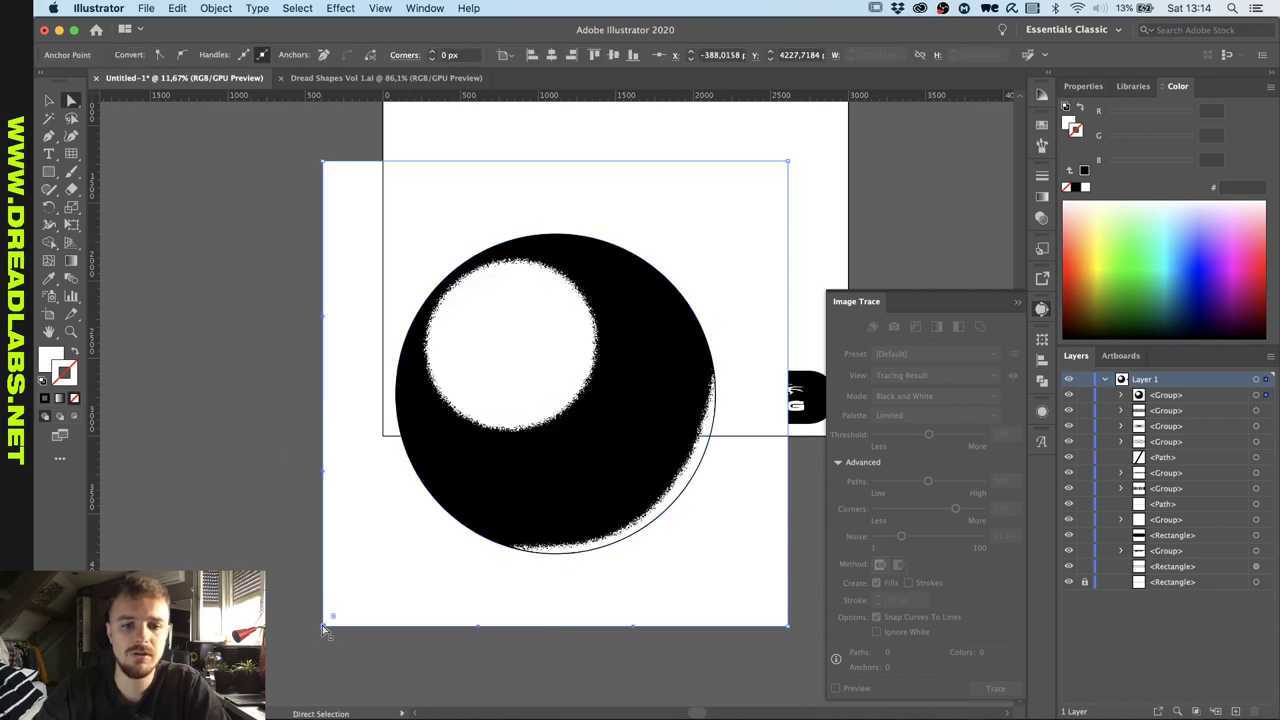
key(Delete)
key(Delete)
key(v)
Scale the traced sphere down to about 700 px in diameter and place it above the label's grid area.
click(523, 457)
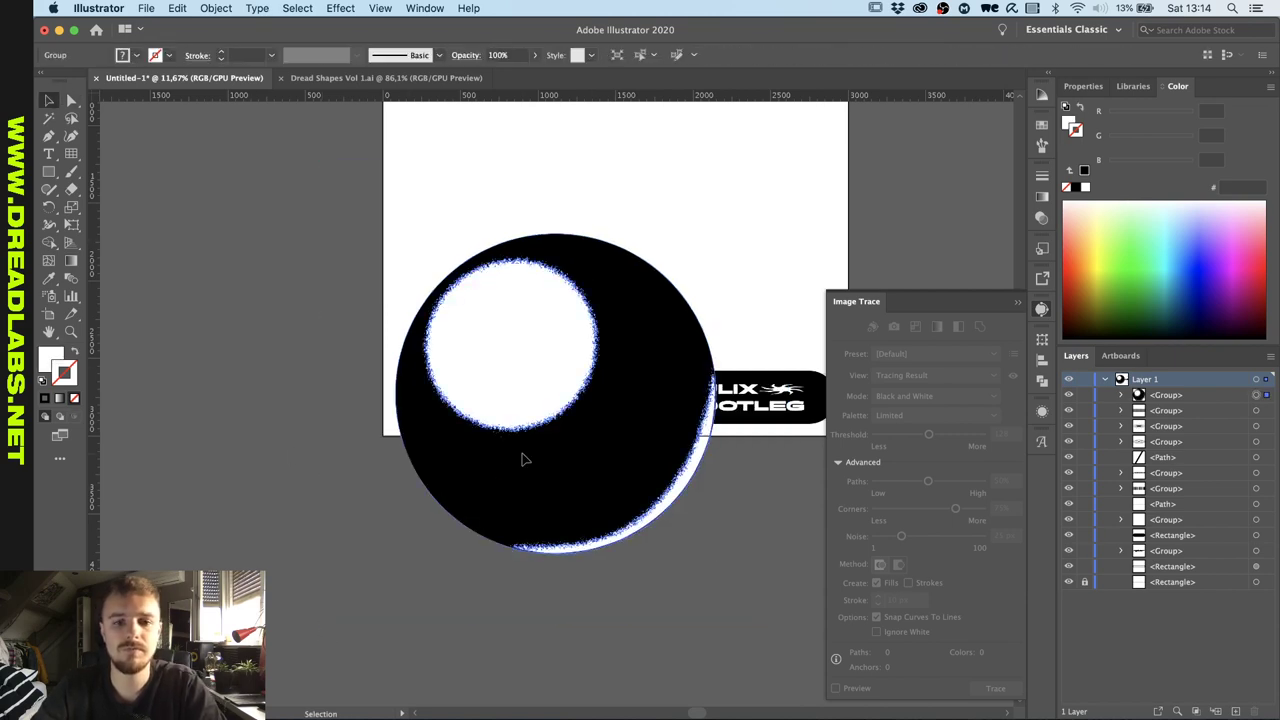
scroll(523, 457, up, 4)
scroll(523, 458, right, 5)
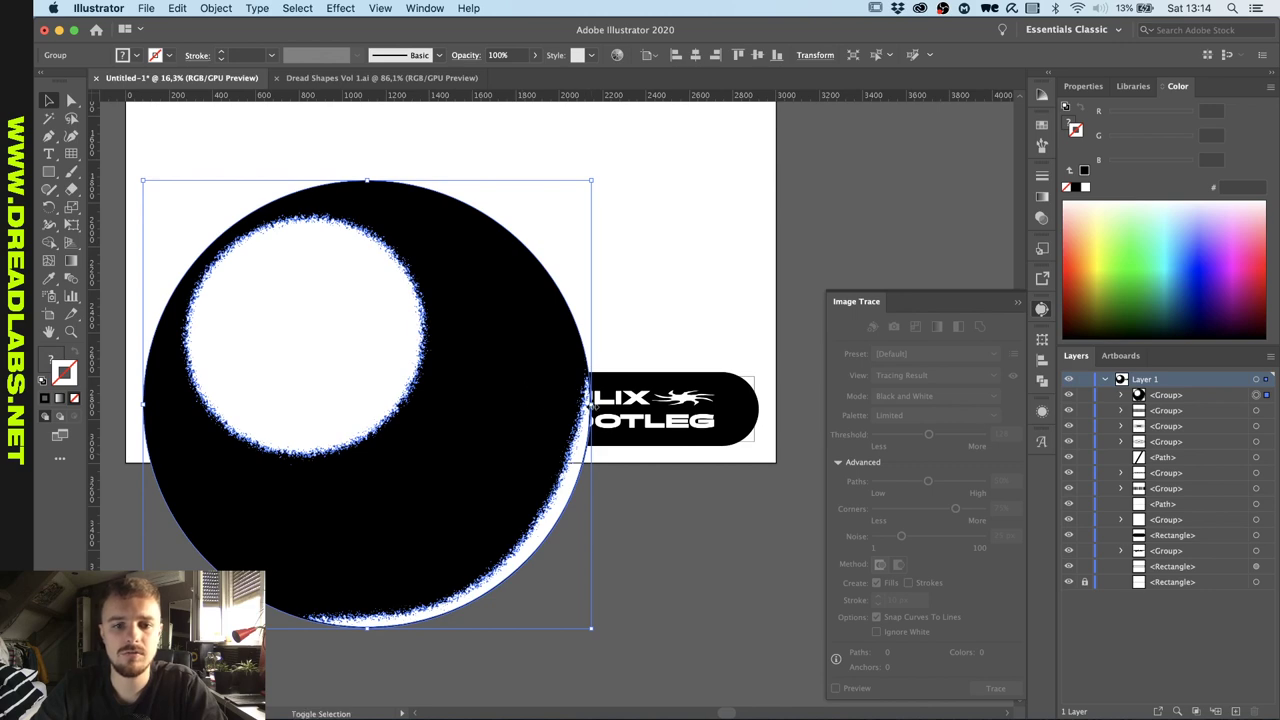
mouse_move(592, 404)
mouse_down()
mouse_move(440, 404)
mouse_move(494, 300)
mouse_up()
scroll(494, 300, up, 3)
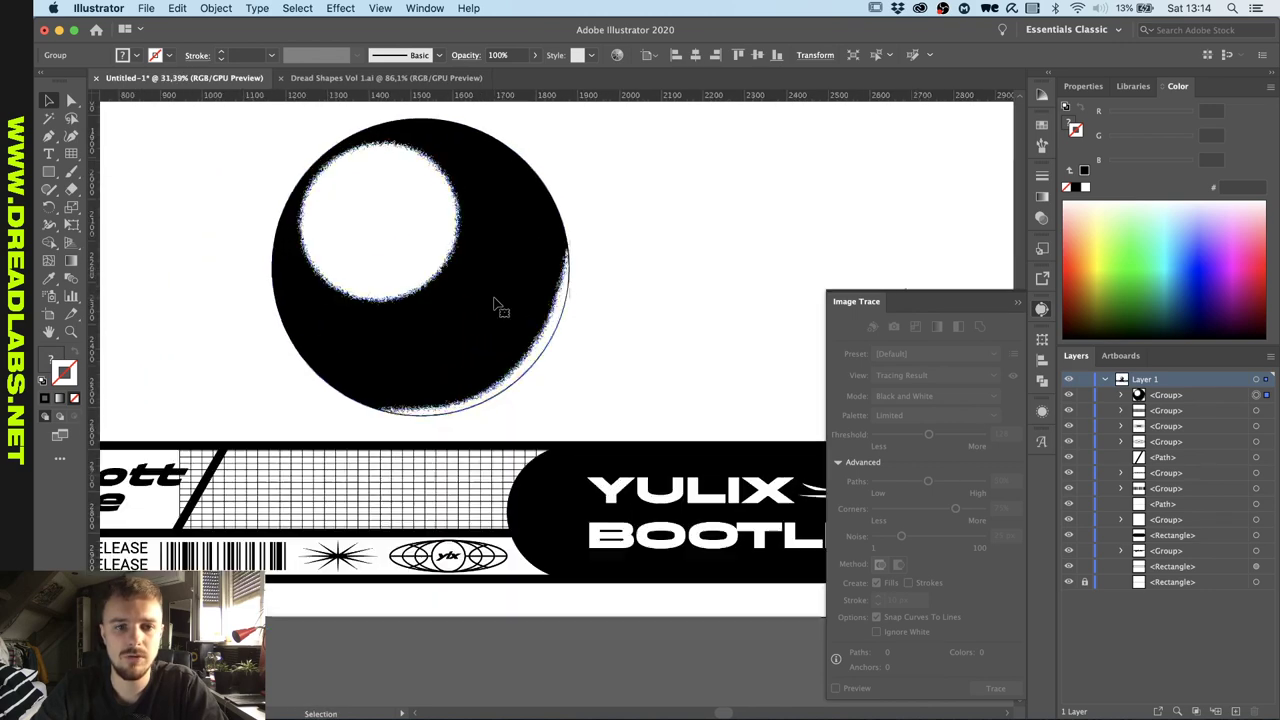
Deselect the traced sphere and hide the grid group in the label's middle area.
click(259, 385)
scroll(258, 386, up, 2)
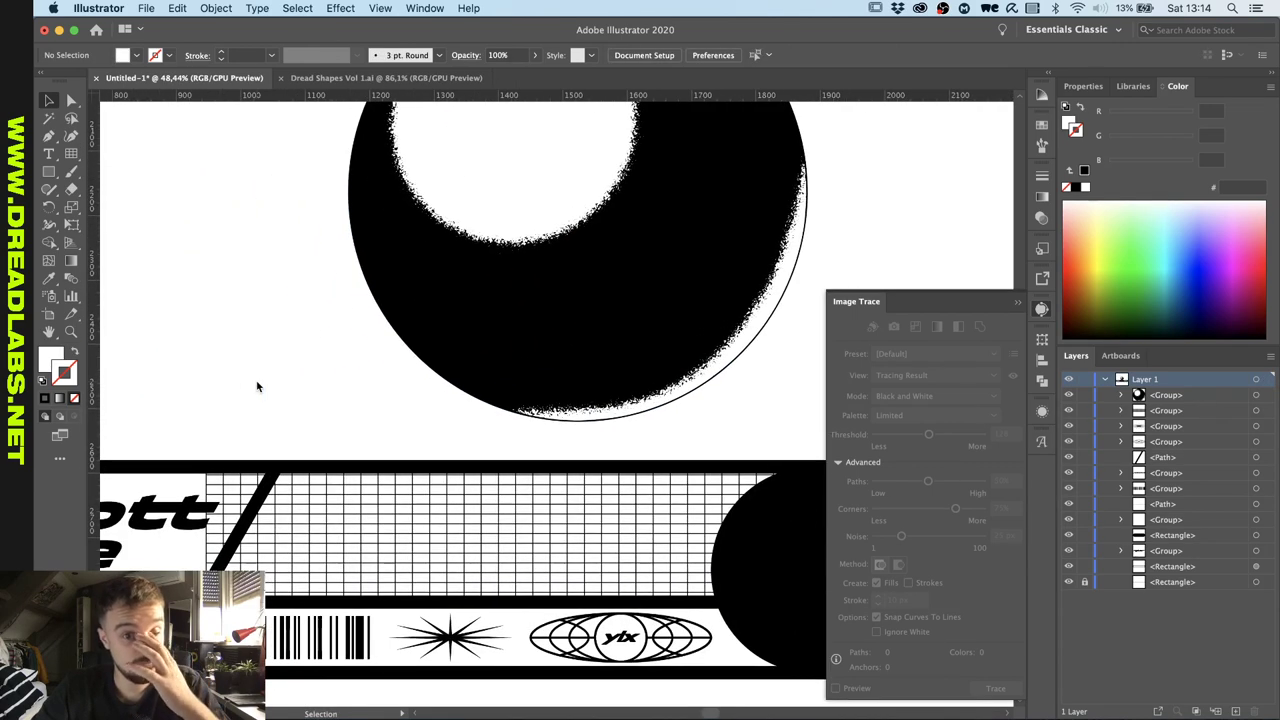
scroll(257, 386, down, 3)
scroll(257, 382, up, 3)
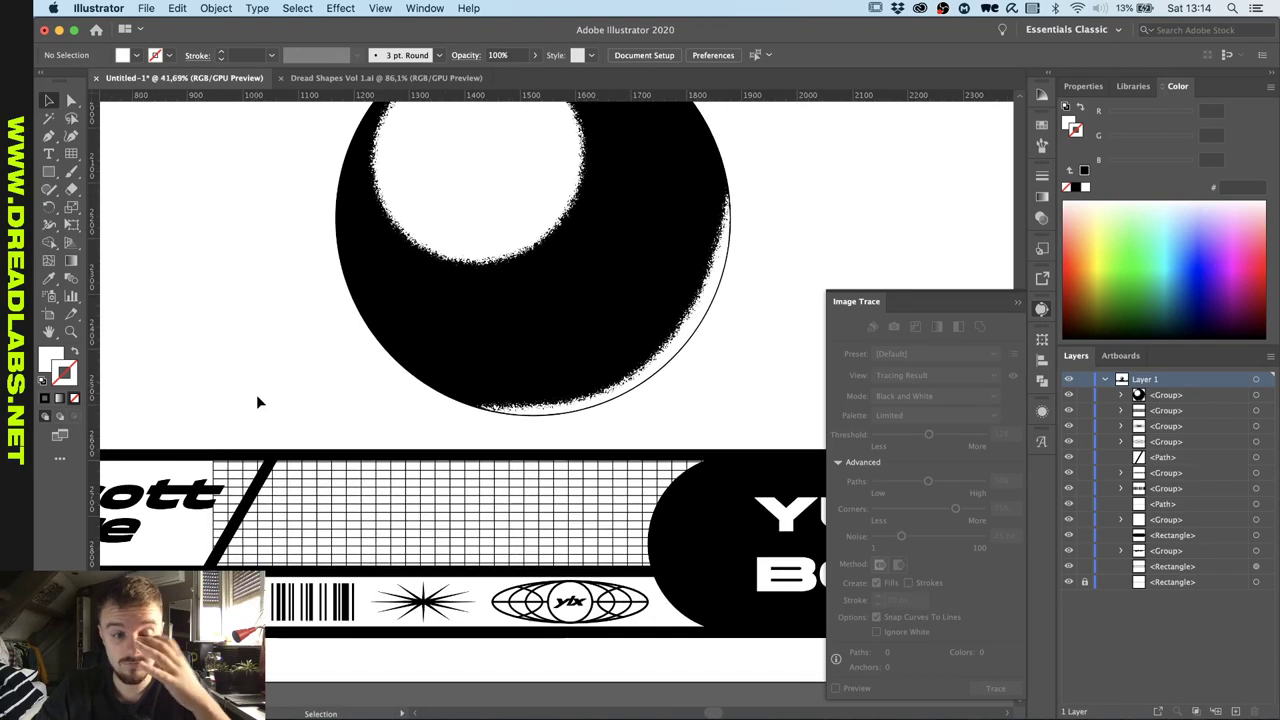
click(279, 512)
scroll(280, 515, up, 2)
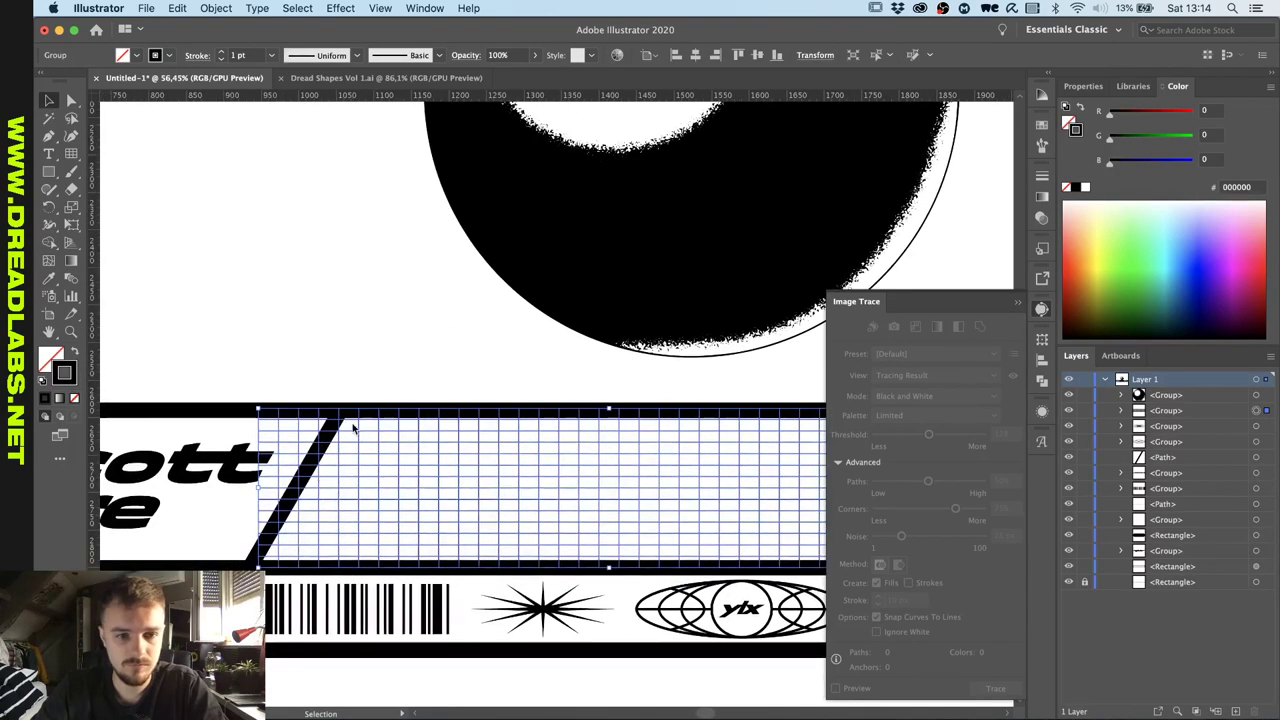
click(405, 336)
click(338, 488)
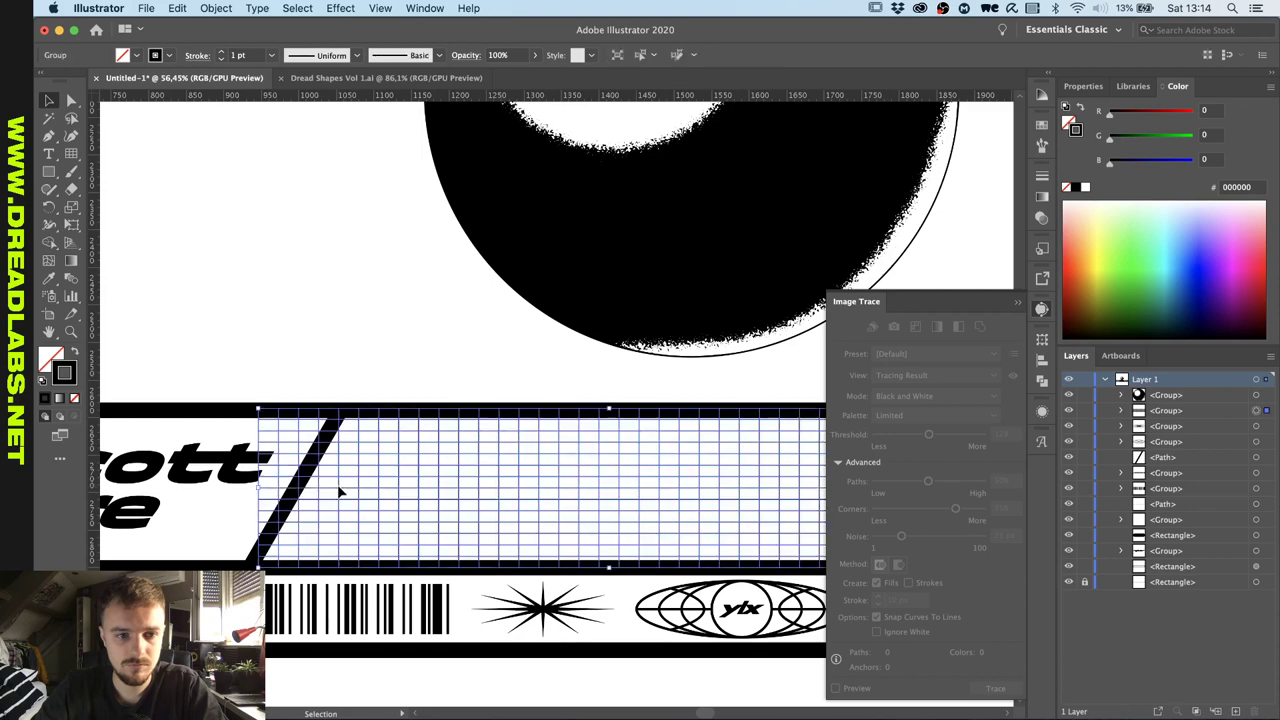
click(1070, 411)
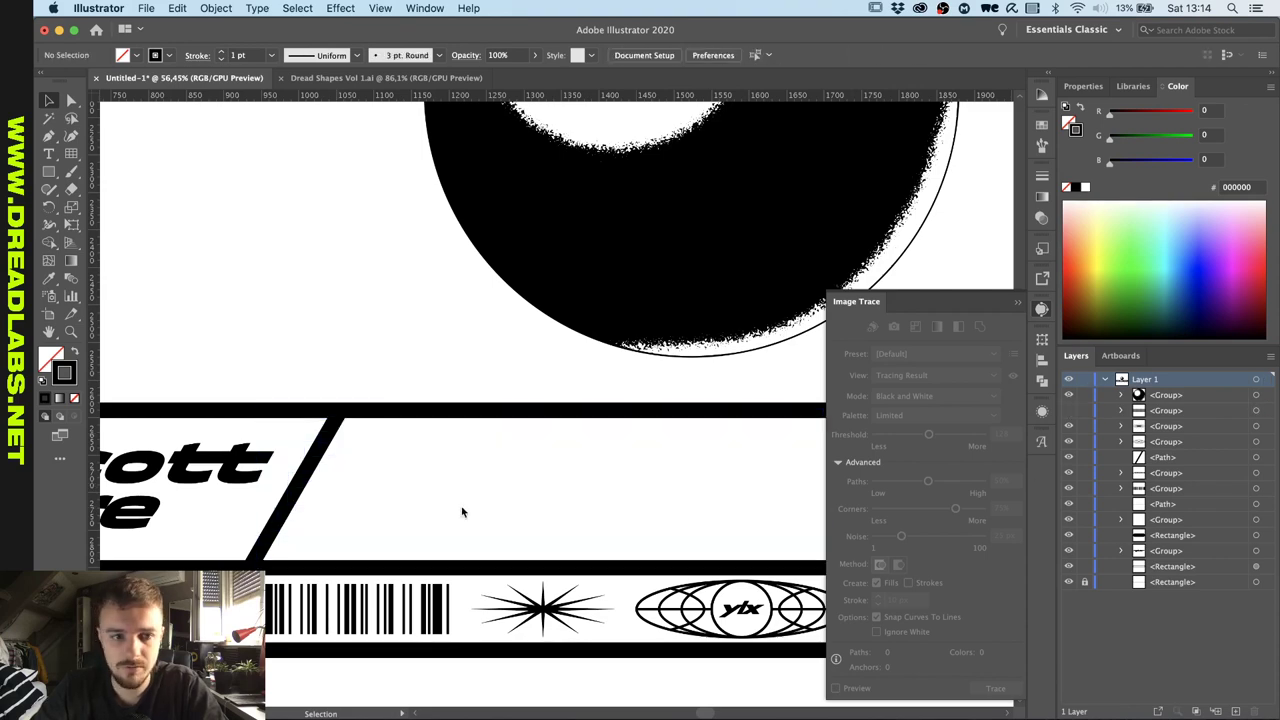
Start a rectangle at the lower end of the slanted divider in the label's emptied middle area.
scroll(463, 513, down, 2)
scroll(463, 513, right, 2)
key(m)
scroll(190, 528, up, 2)
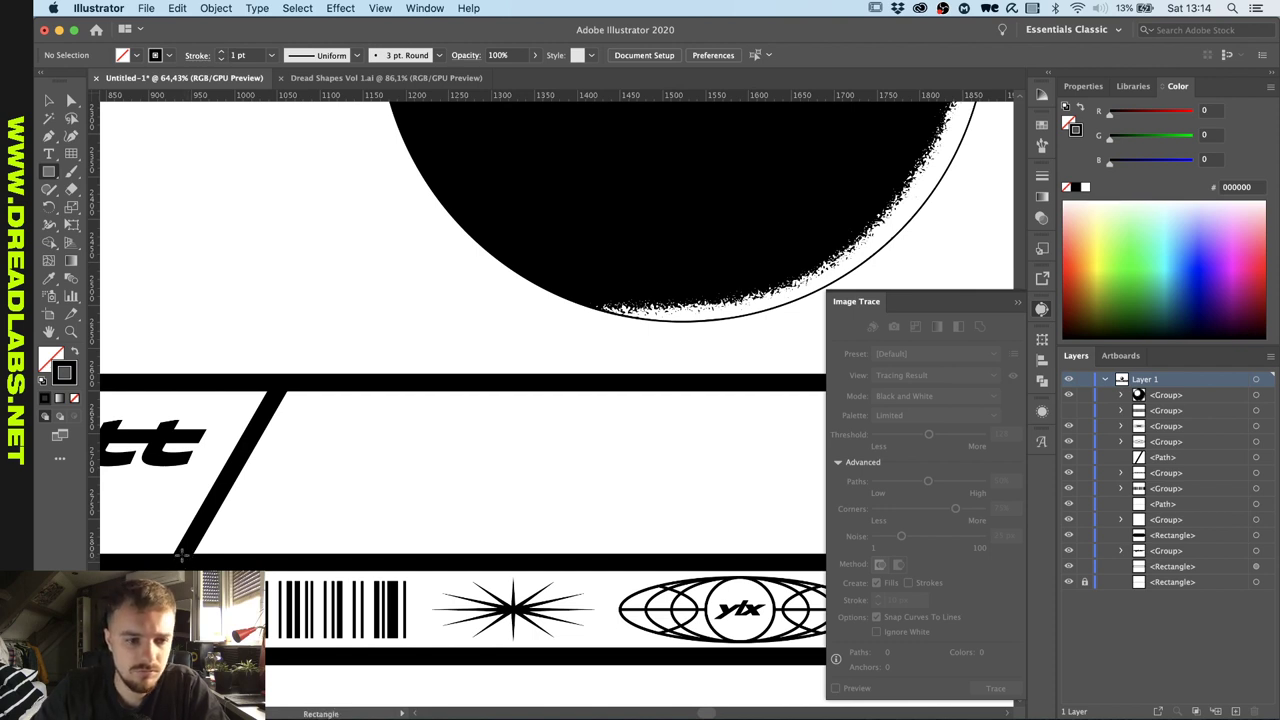
Draw a rectangle in the empty banner panel, stretching it from the slanted line's lower end into the black YULIX BOOTLEG pill.
drag(193, 552, 524, 392)
scroll(515, 390, down, 2)
scroll(515, 390, right, 1)
key(v)
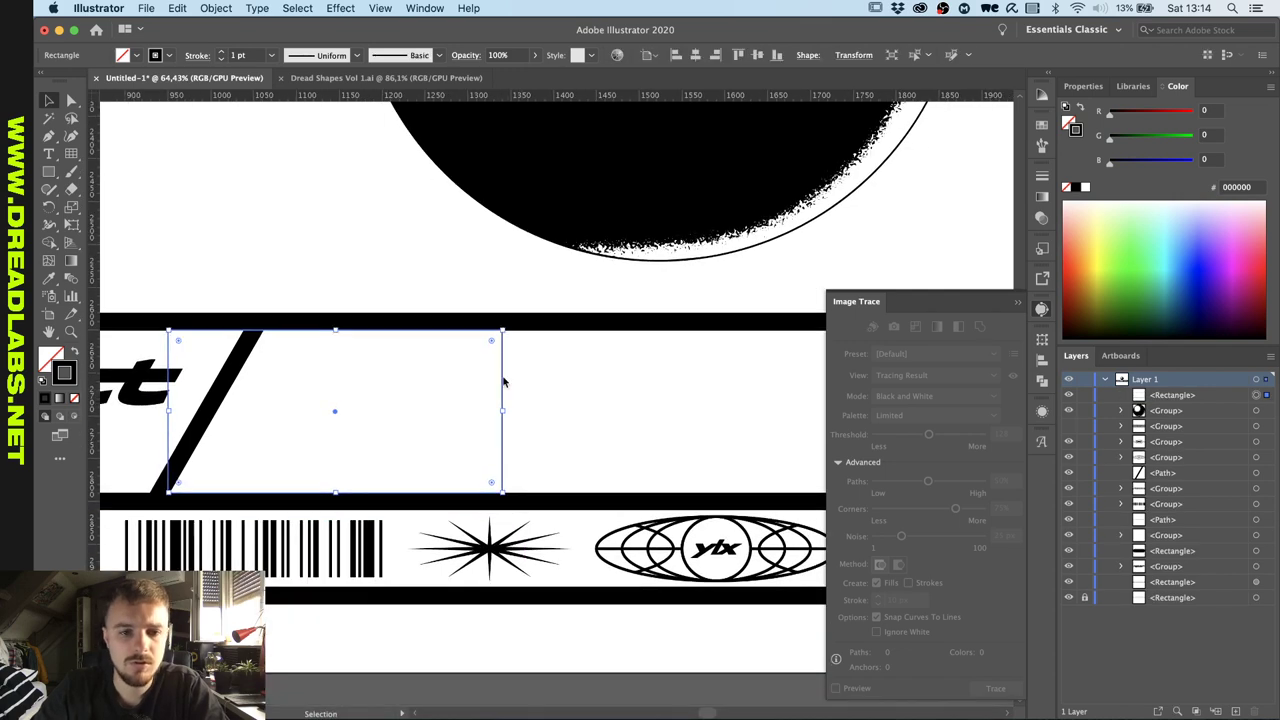
drag(503, 330, 671, 330)
scroll(615, 356, right, 5)
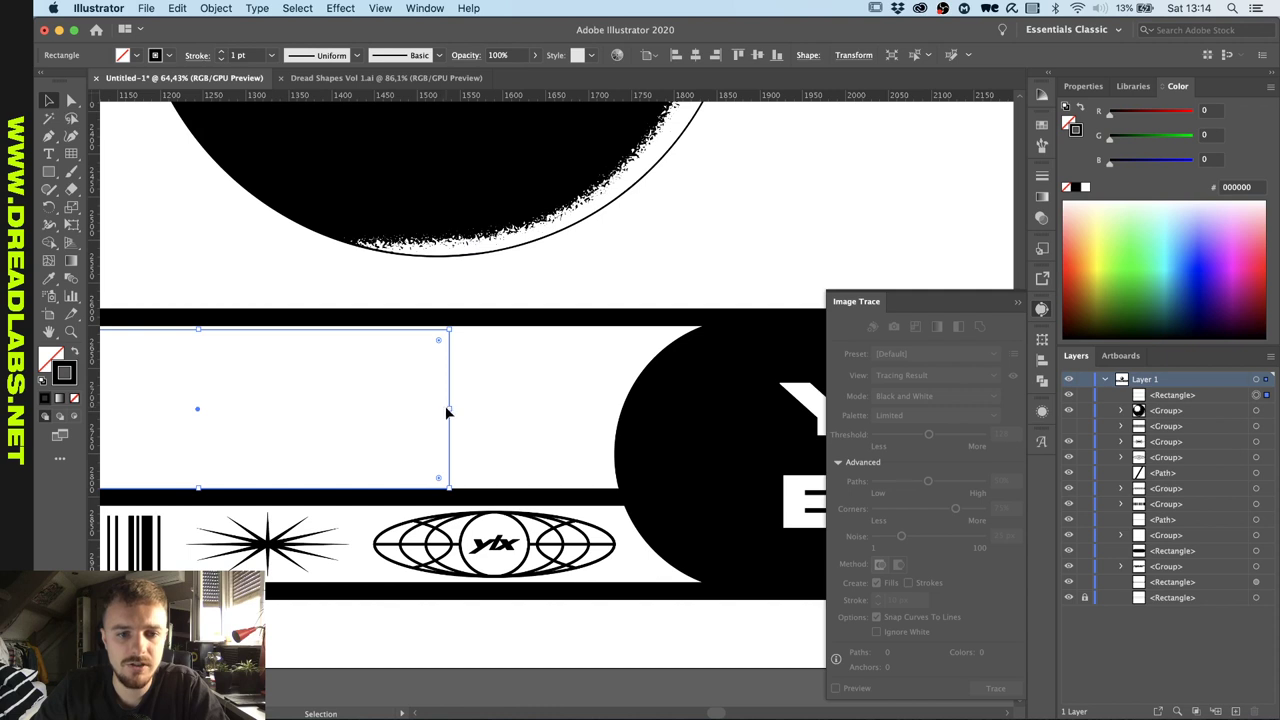
drag(530, 408, 719, 422)
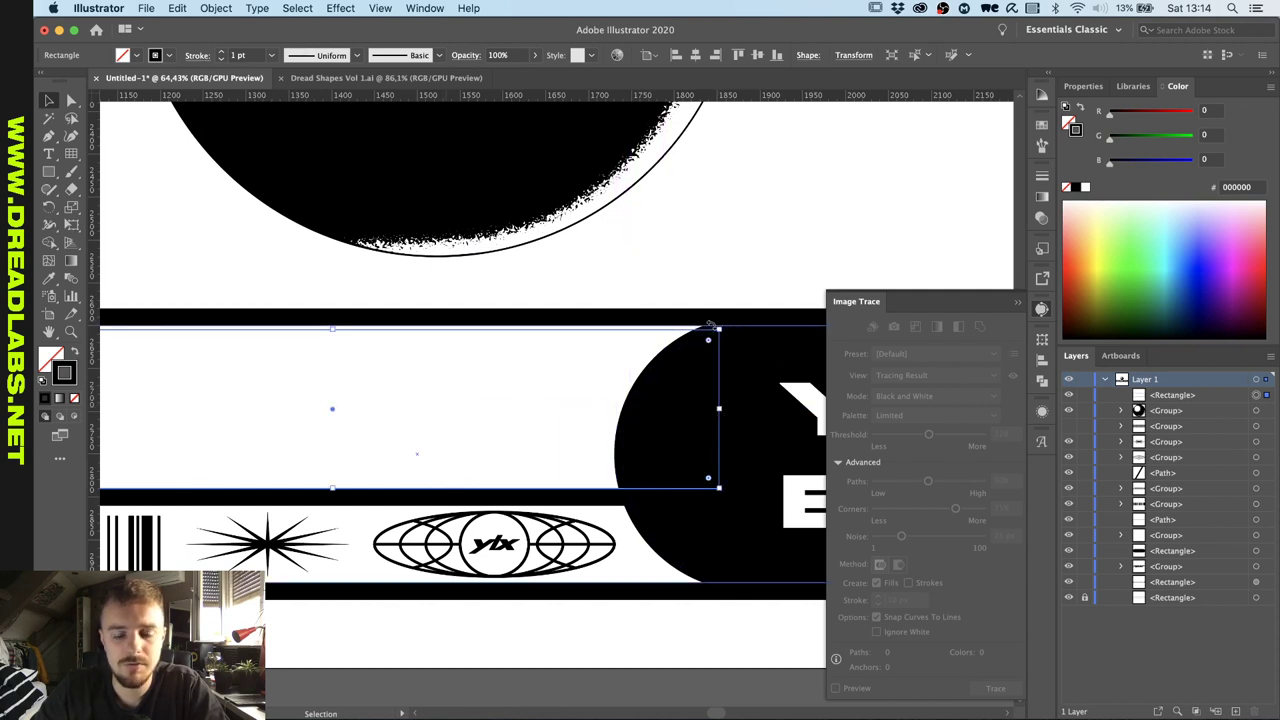
Fit the rectangle's upper edge to the black bar and its left edge to the slanted line's foot, about 900 by 190 px.
mouse_move(722, 330)
mouse_down()
mouse_move(735, 323)
mouse_move(697, 323)
mouse_move(714, 327)
mouse_up()
scroll(714, 327, up, 3)
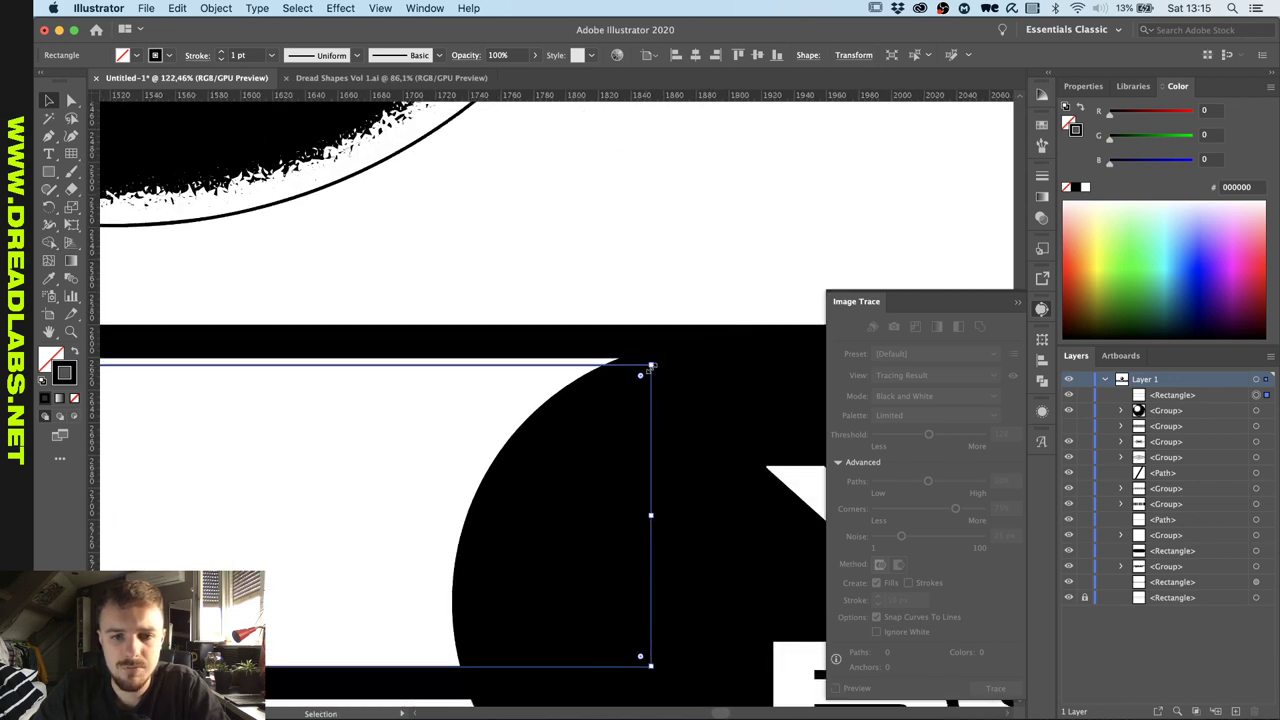
drag(651, 367, 653, 356)
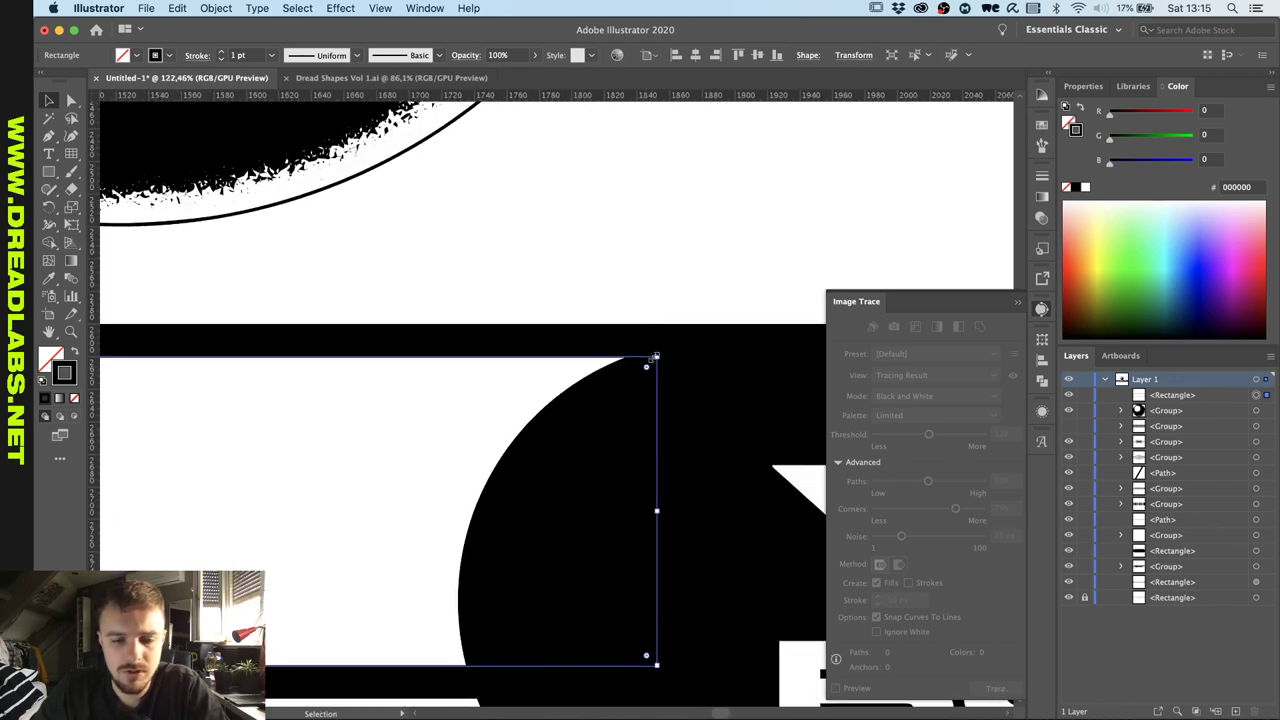
scroll(654, 354, left, 10)
scroll(654, 354, down, 2)
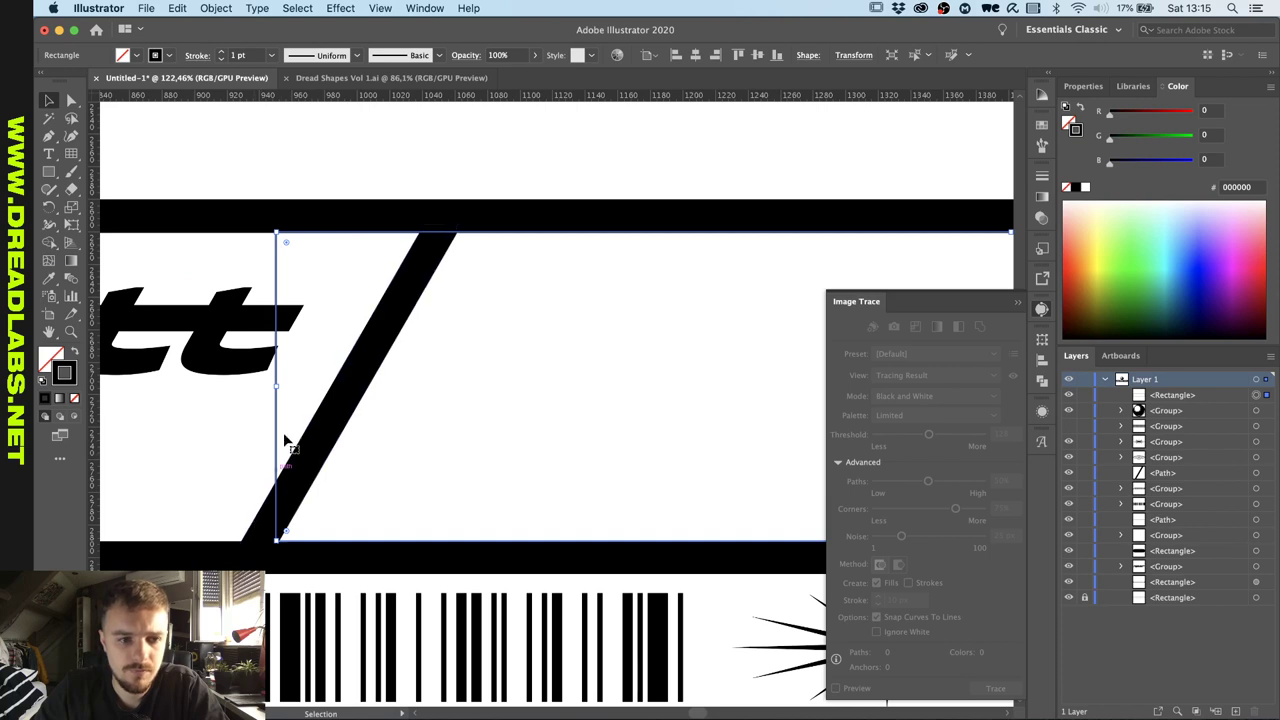
drag(279, 389, 281, 390)
Move the rectangle's upper-left anchor to about X 1061 px so that its side follows the slanted line.
key(a)
drag(281, 233, 436, 240)
key(super+z)
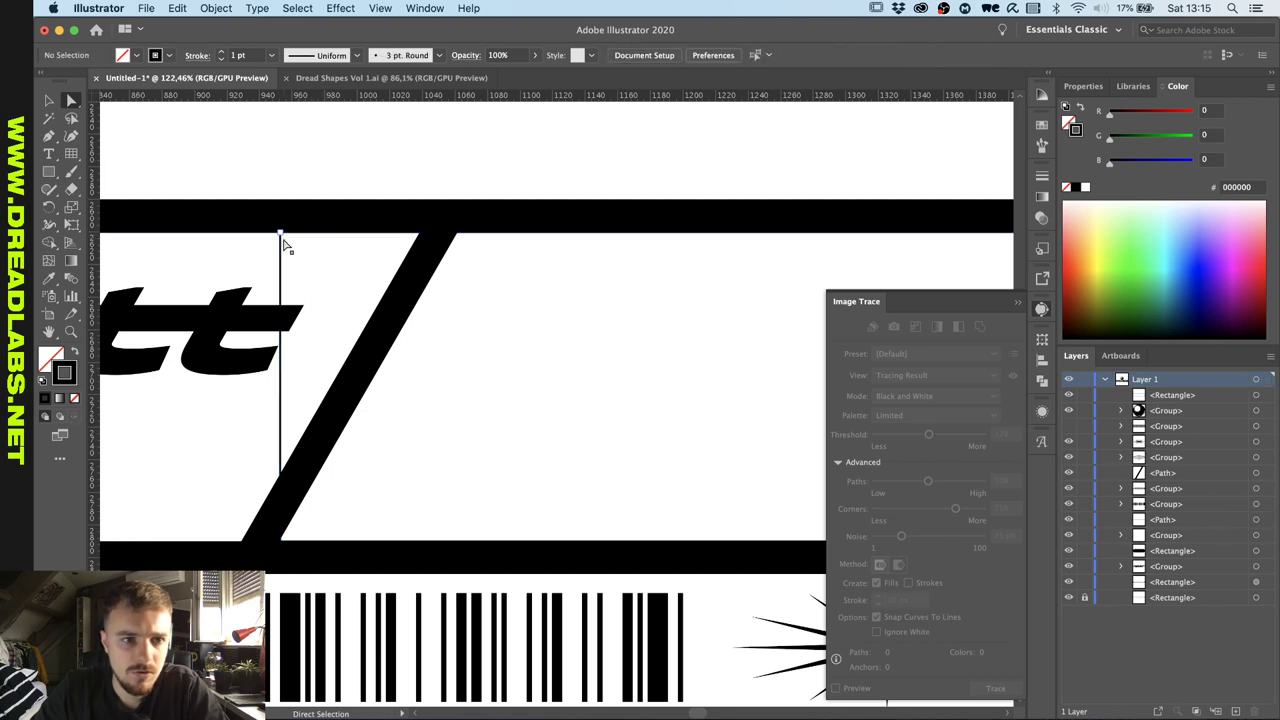
drag(280, 236, 457, 240)
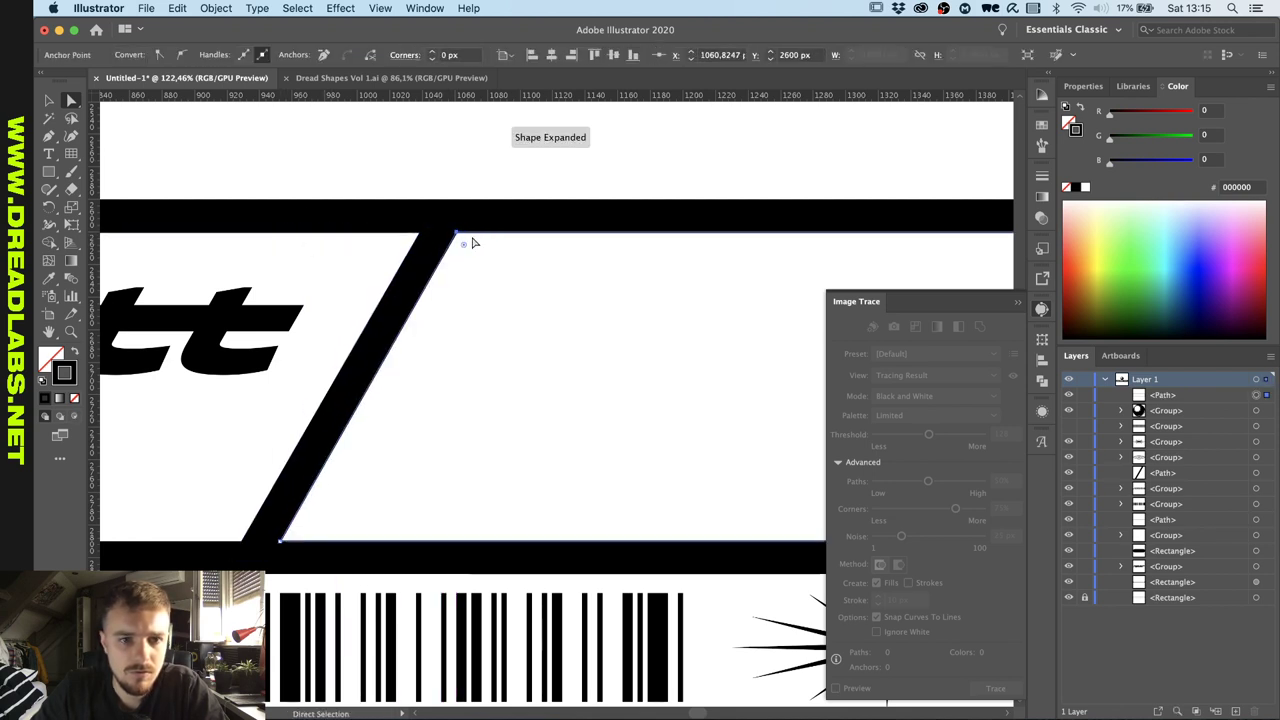
click(466, 300)
Centre the textured sphere group horizontally and vertically on the slanted panel shape.
scroll(466, 302, down, 3)
scroll(466, 302, right, 10)
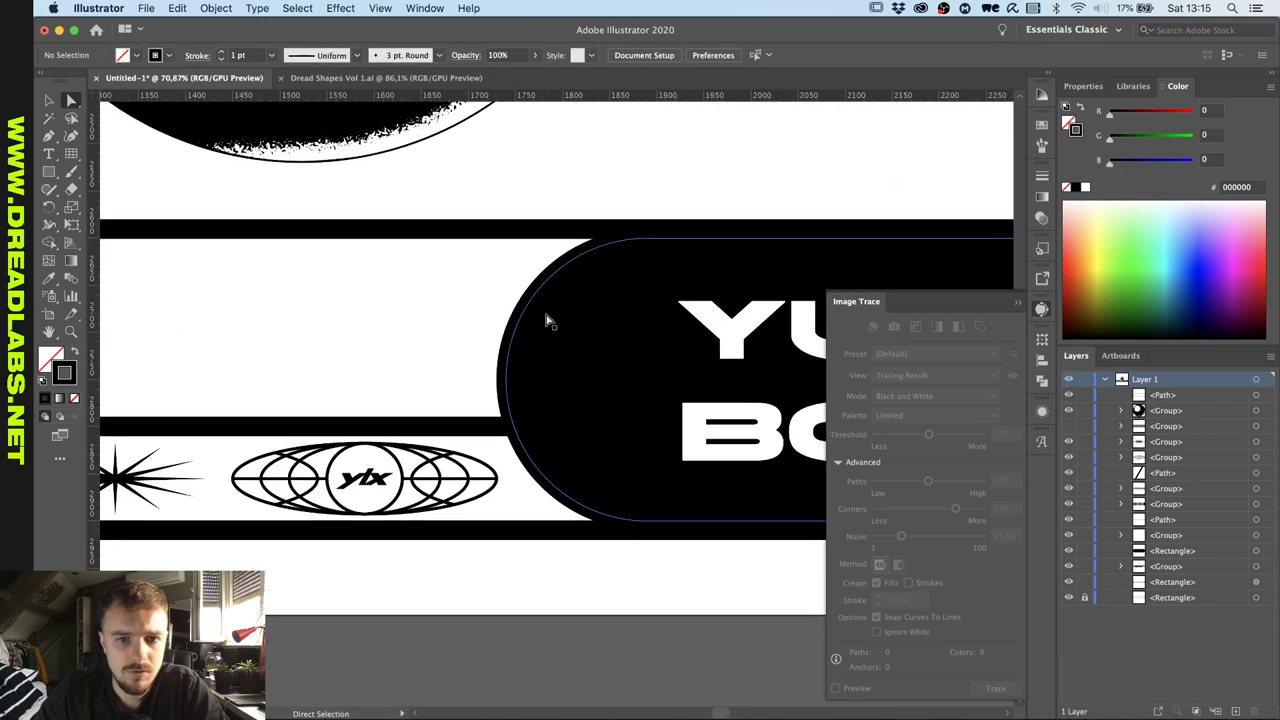
scroll(457, 247, down, 3)
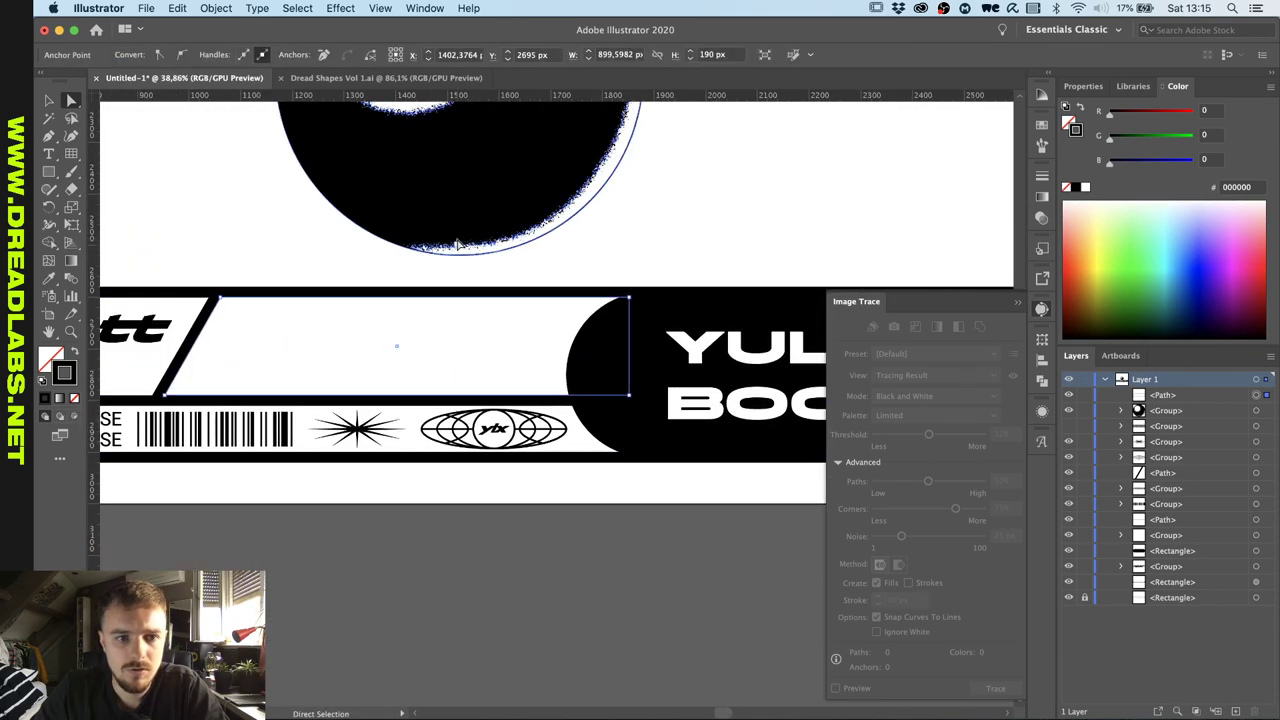
click(450, 315)
key(v)
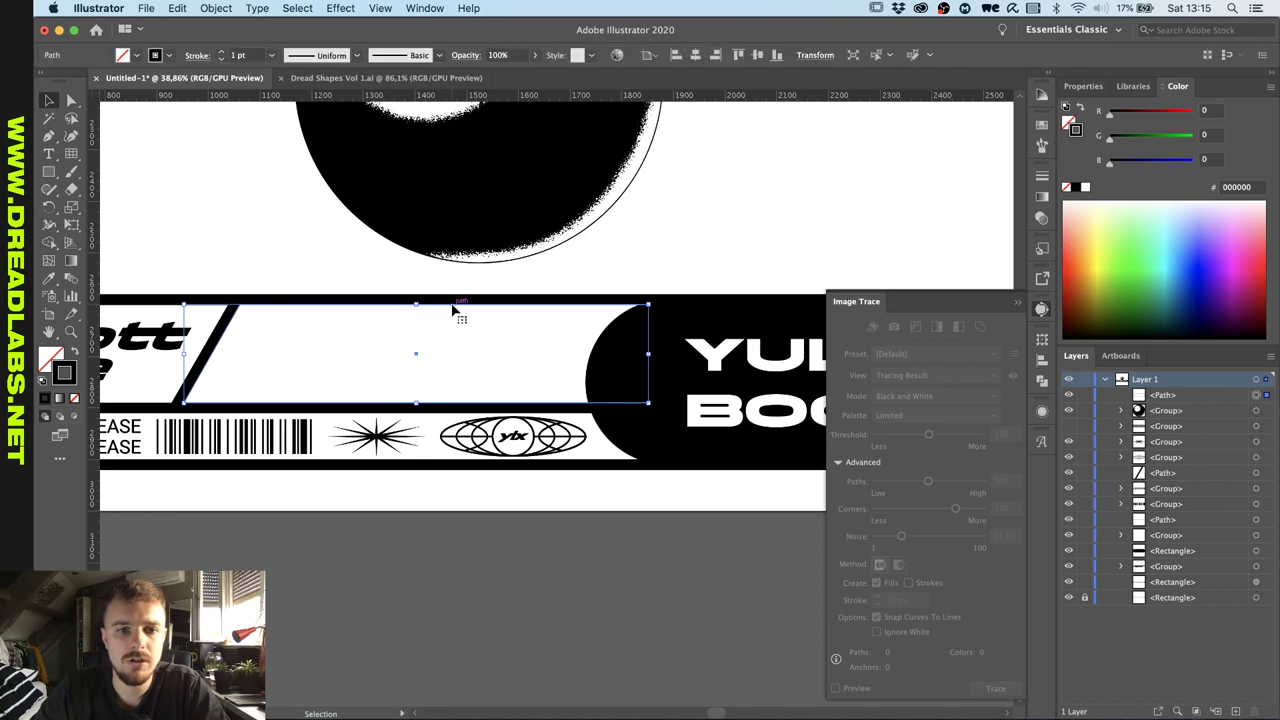
shift+click(520, 241)
key(shift+m)
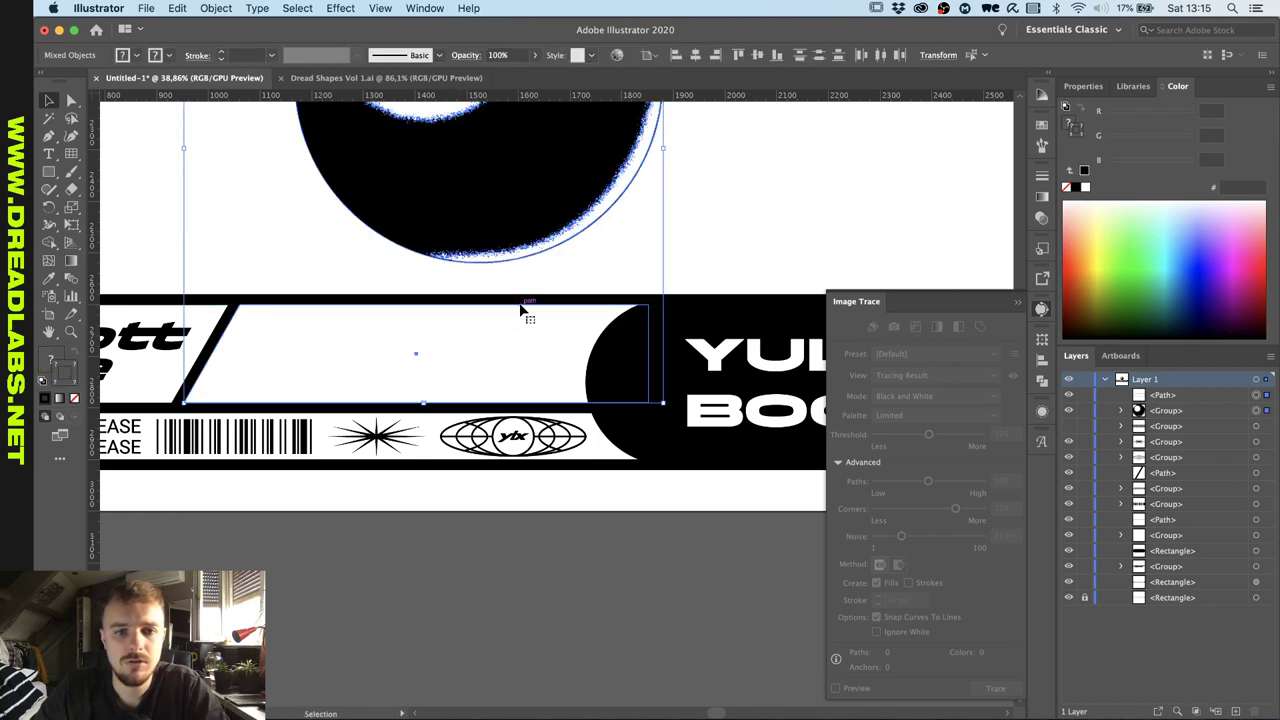
click(696, 54)
click(758, 54)
Scale the sphere down proportionally around its centre until it is slightly taller than the banner panel.
click(508, 267)
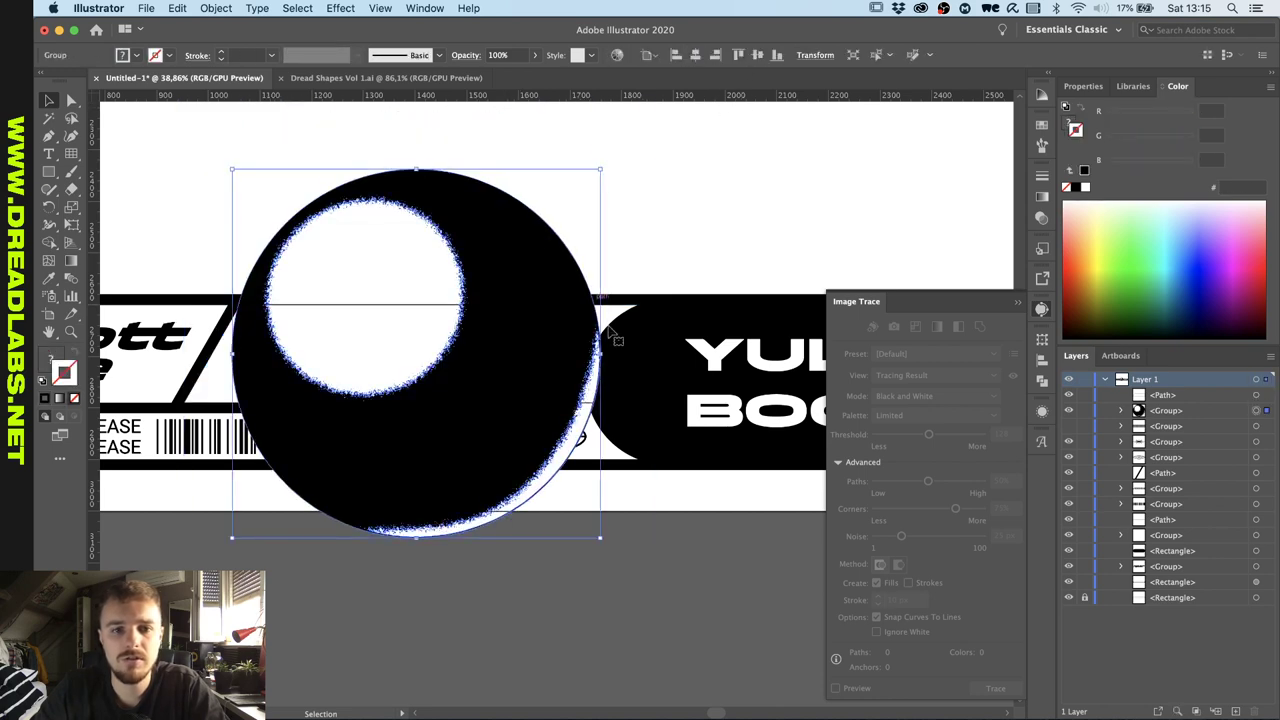
drag(572, 355, 484, 352)
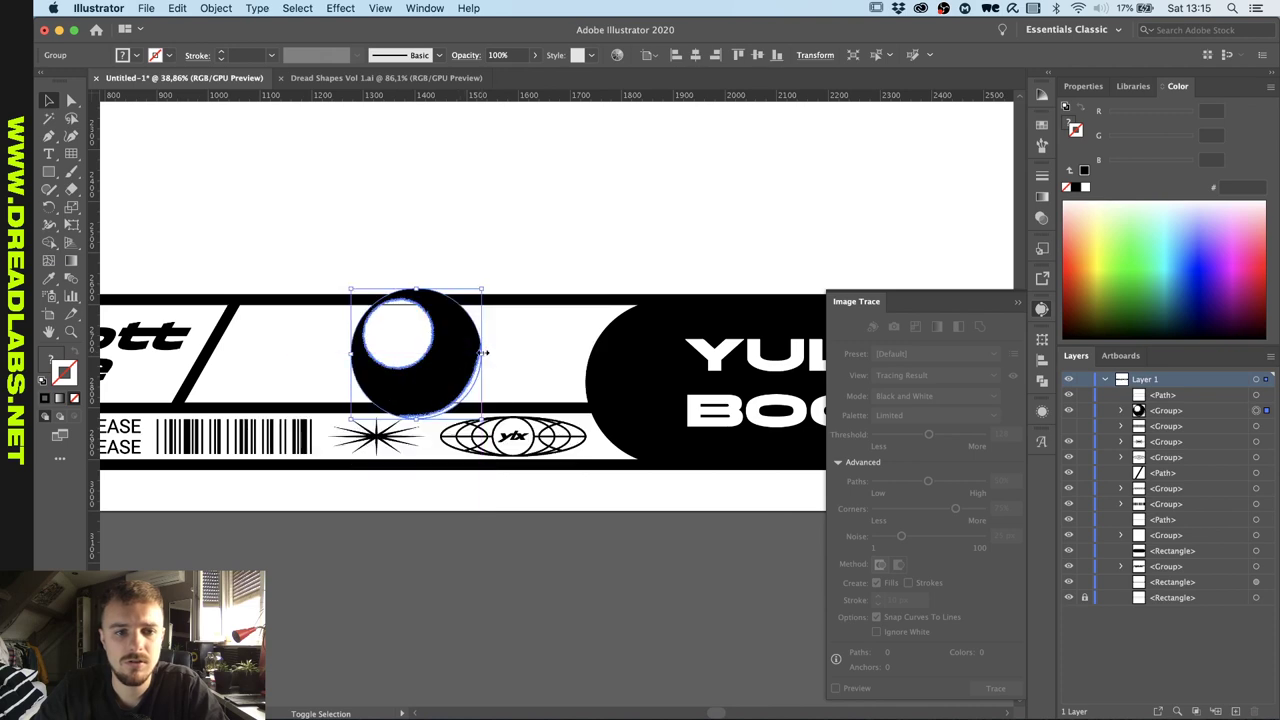
click(557, 240)
scroll(443, 331, up, 3)
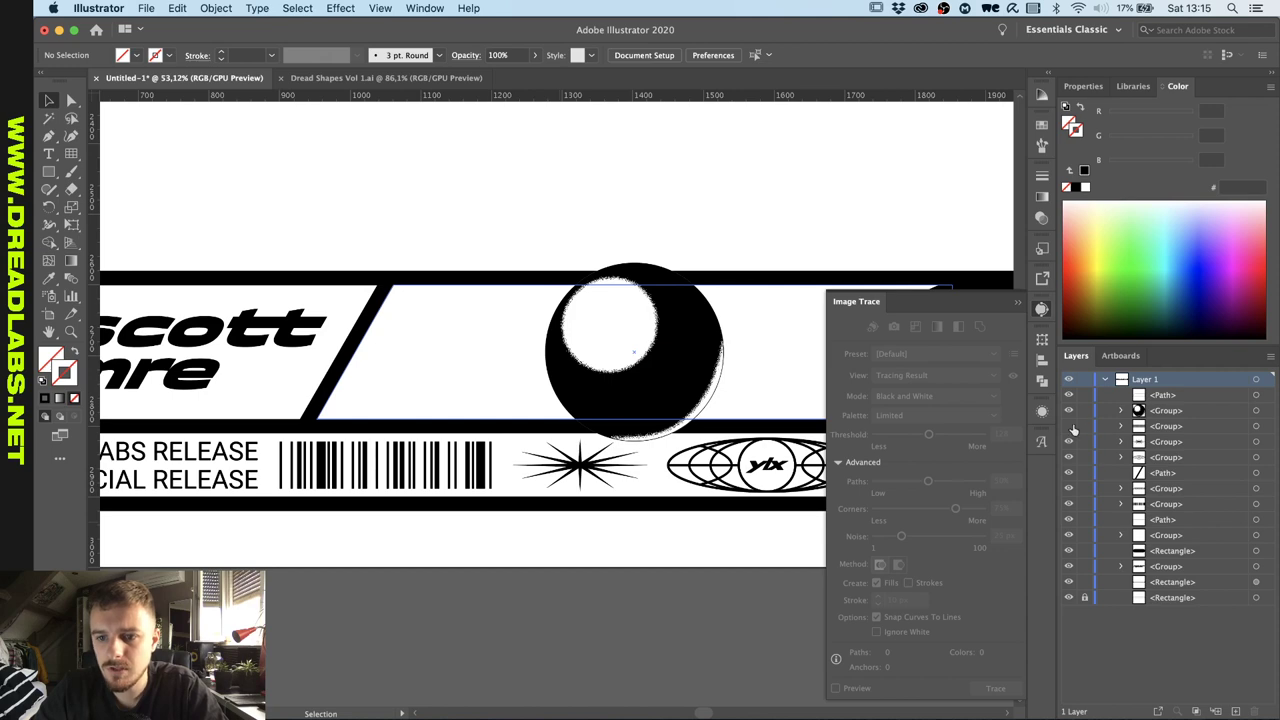
Show the hidden grid group and group it together with the sphere.
click(1069, 426)
scroll(614, 427, right, 3)
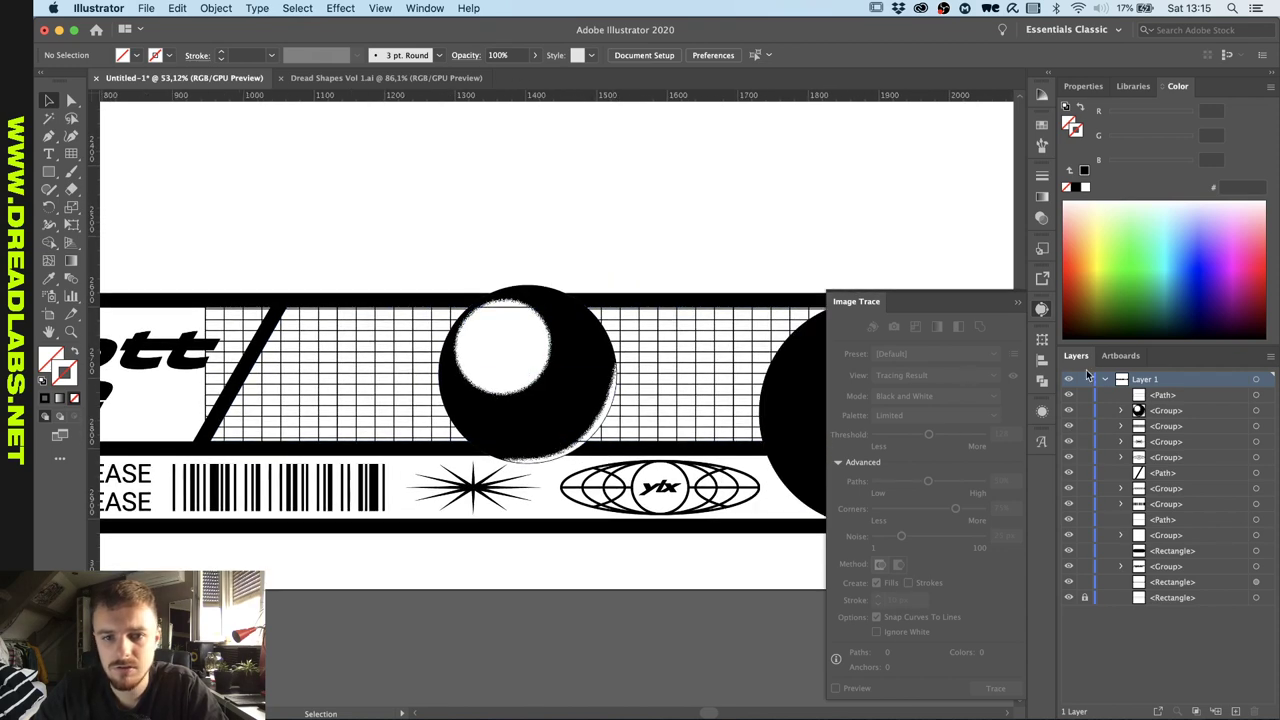
click(1267, 398)
scroll(632, 449, right, 1)
scroll(632, 449, down, 3)
scroll(632, 449, up, 3)
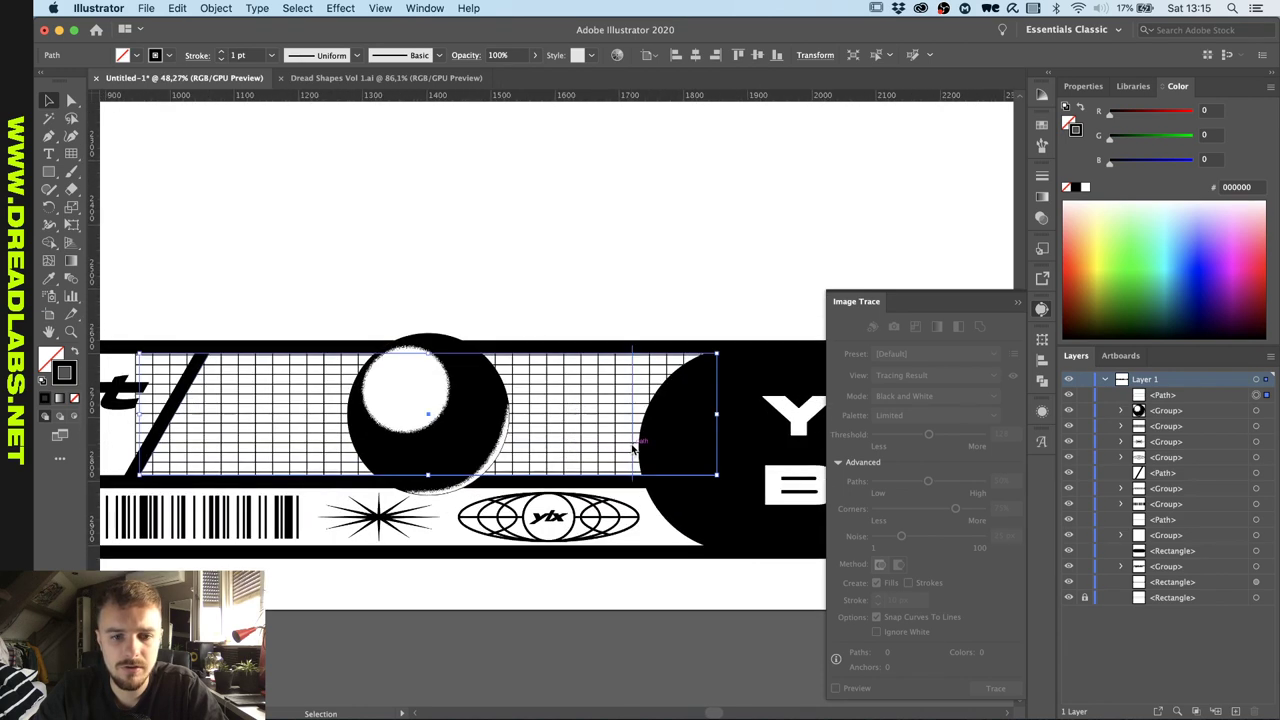
click(1267, 411)
shift+click(1268, 426)
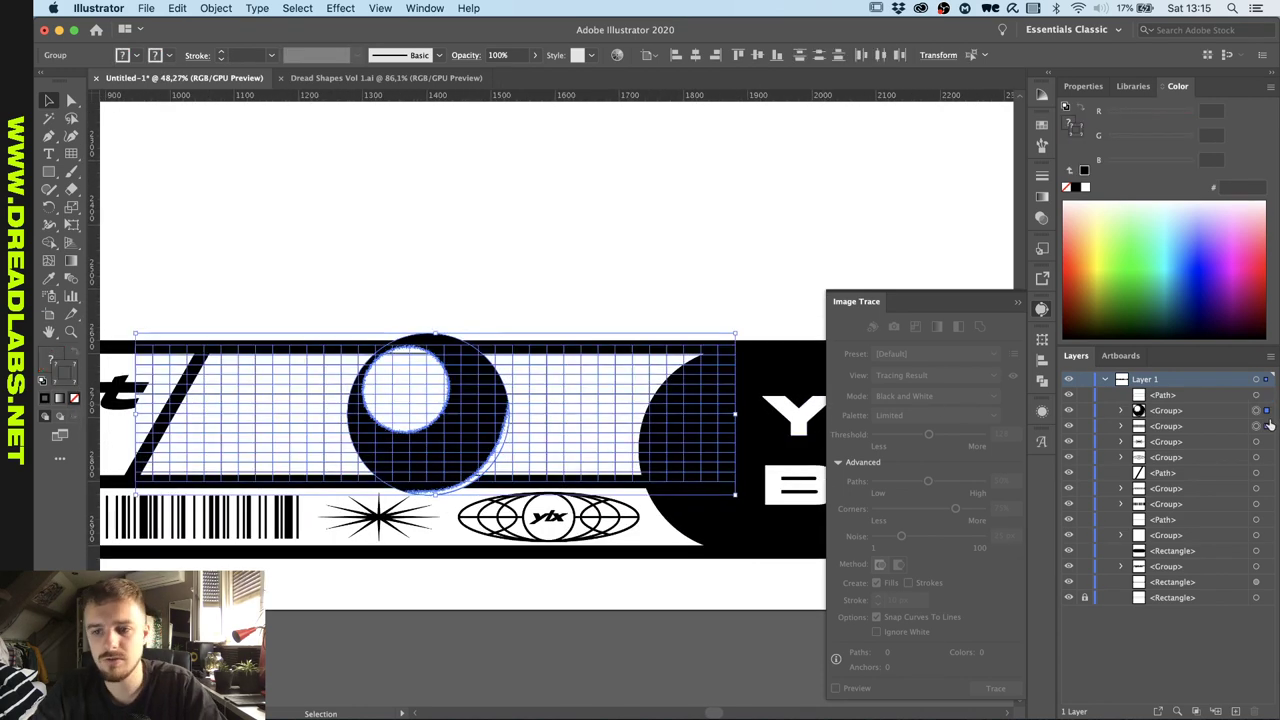
key(super+g)
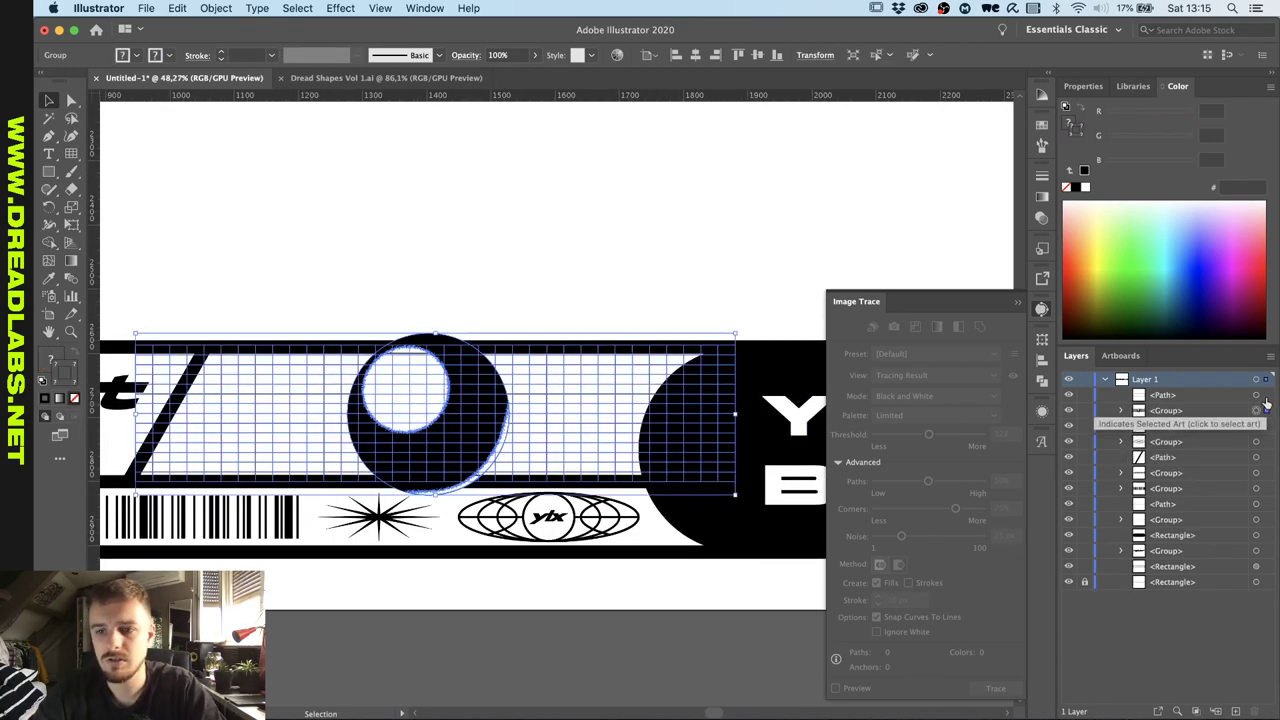
Make a clipping mask from the slanted panel path over the grouped grid and sphere.
click(1267, 397)
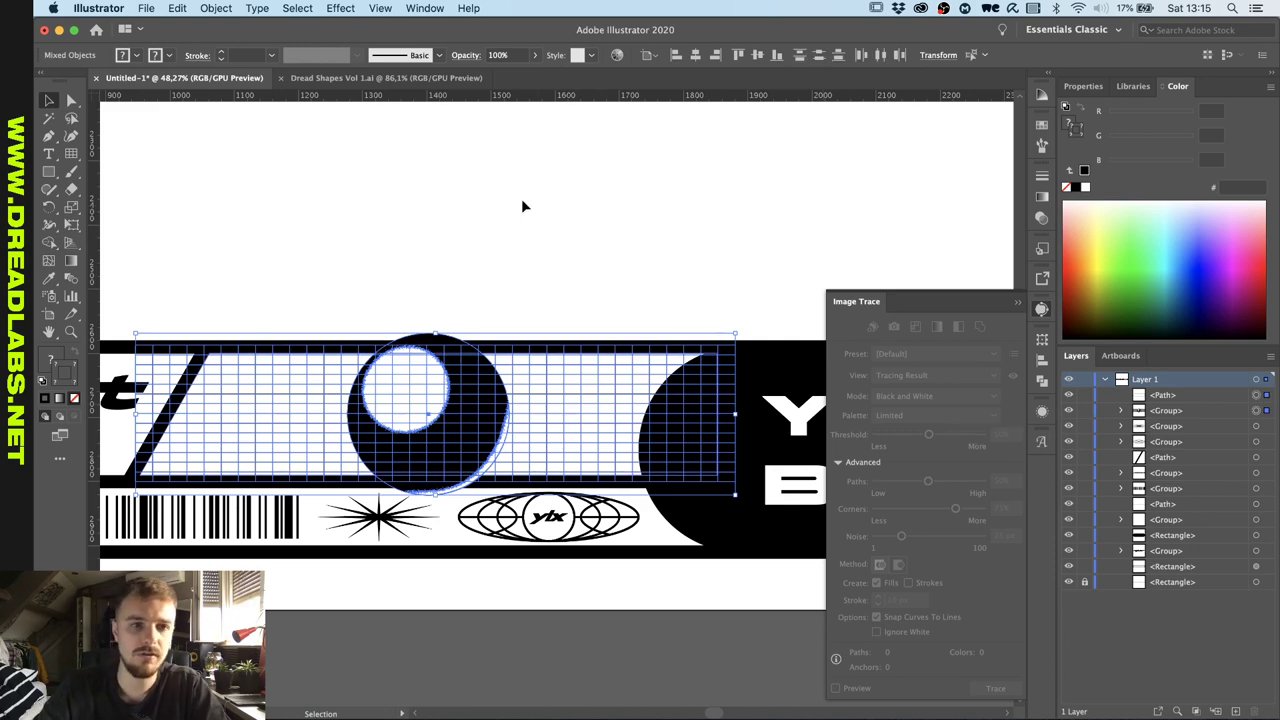
click(216, 9)
mouse_move(290, 474)
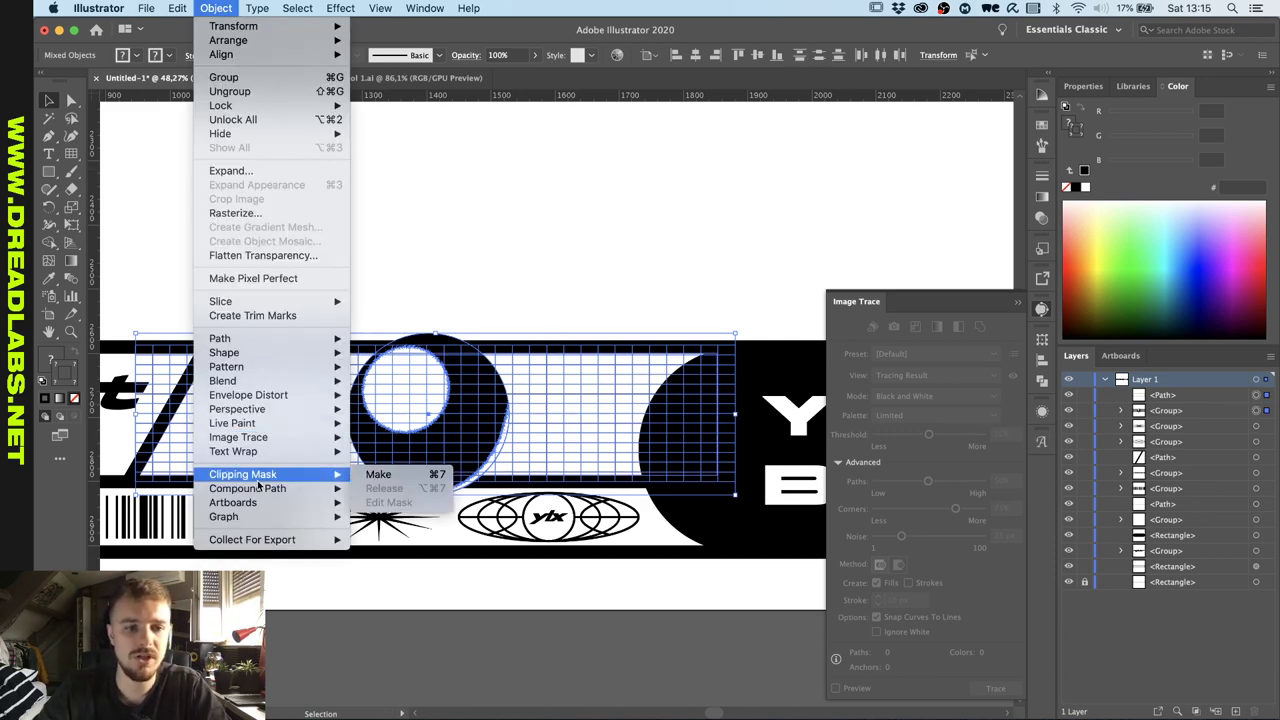
click(397, 476)
click(459, 257)
Examine the whole banner on the artboard and the YULIX BOOTLEG lettering up close.
scroll(459, 257, down, 3)
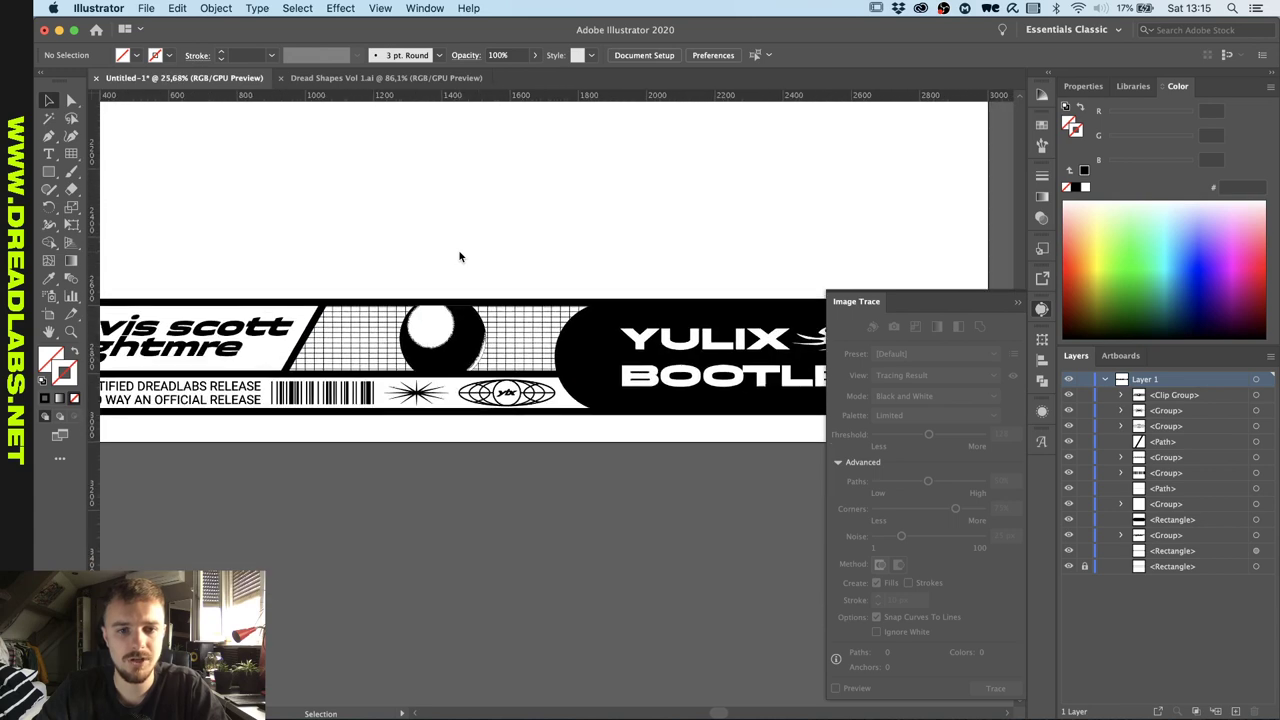
scroll(460, 257, left, 3)
scroll(460, 257, down, 3)
scroll(460, 257, right, 4)
scroll(382, 372, up, 3)
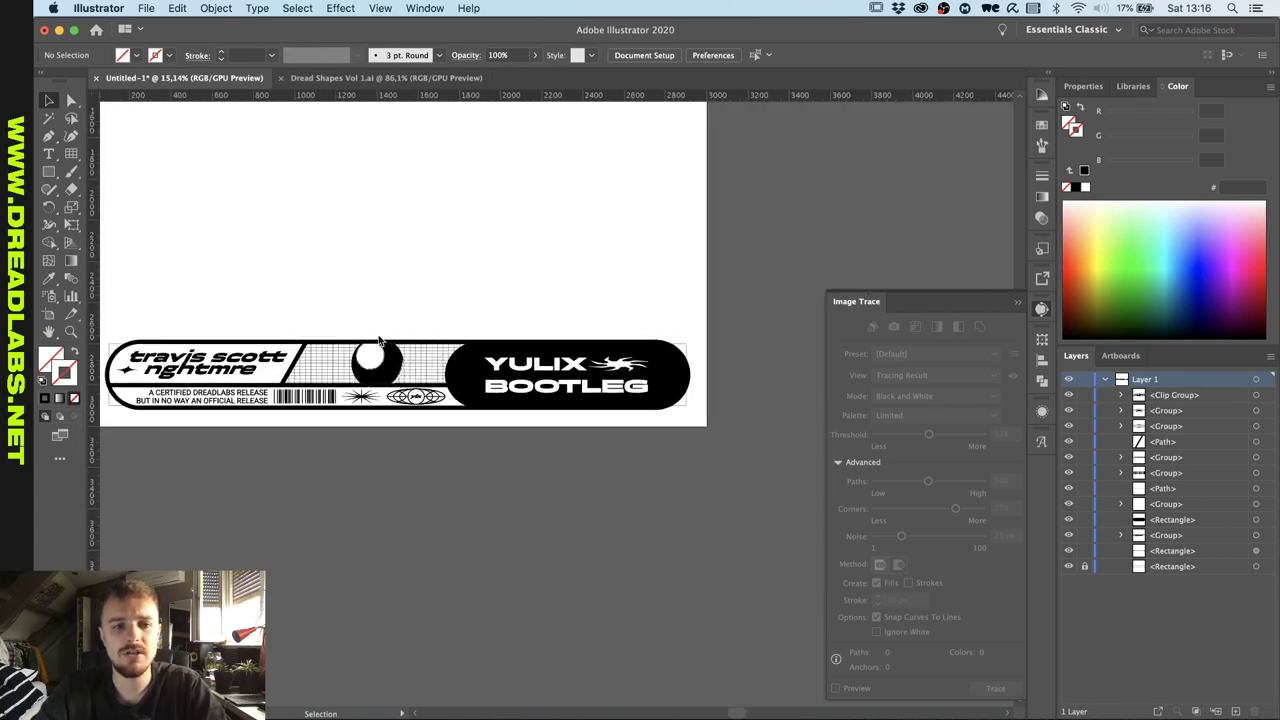
scroll(382, 374, down, 3)
click(549, 396)
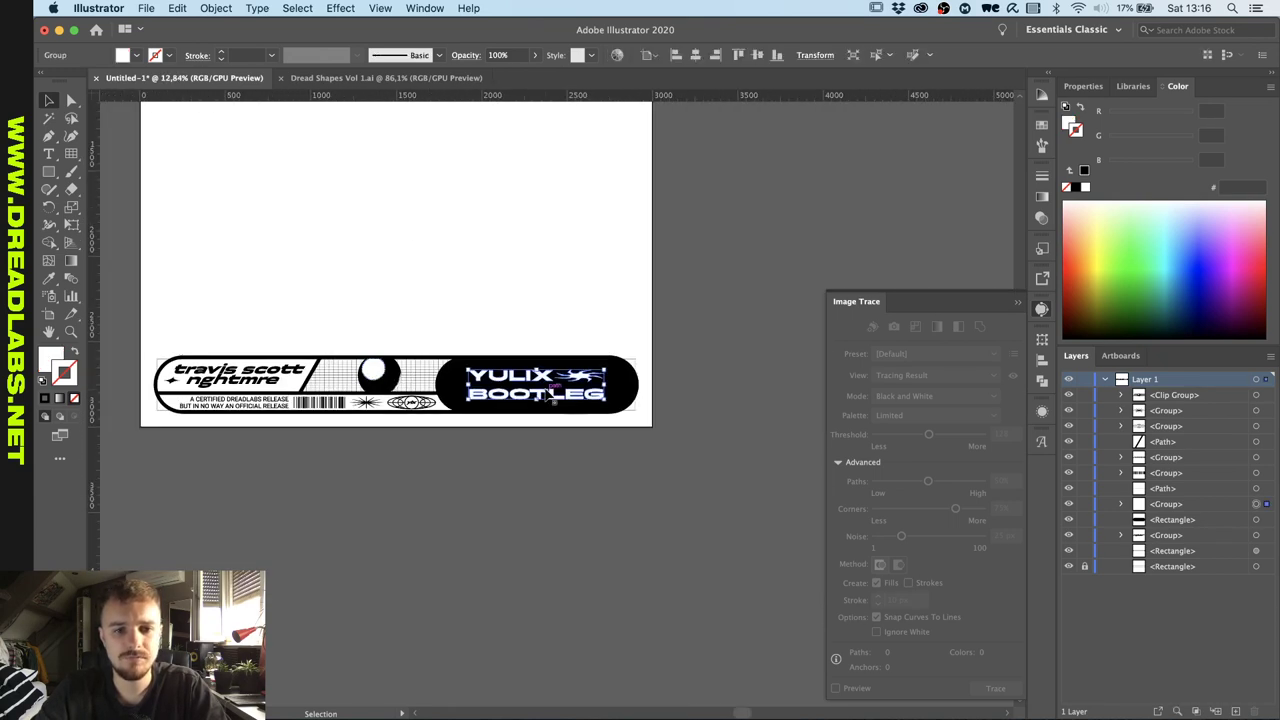
scroll(549, 396, up, 3)
scroll(540, 385, up, 3)
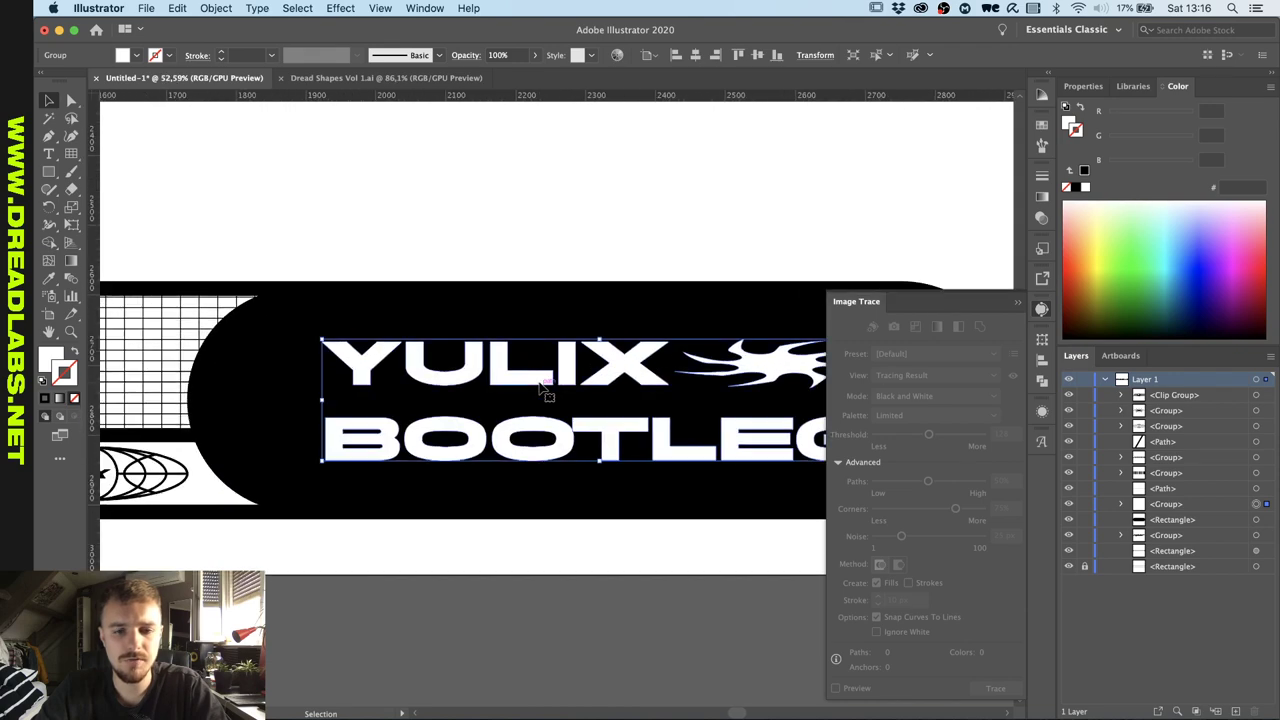
scroll(518, 373, down, 5)
click(591, 293)
Set the colours for a new rectangle to a red fill (ff0505) with no stroke.
key(m)
scroll(591, 298, down, 2)
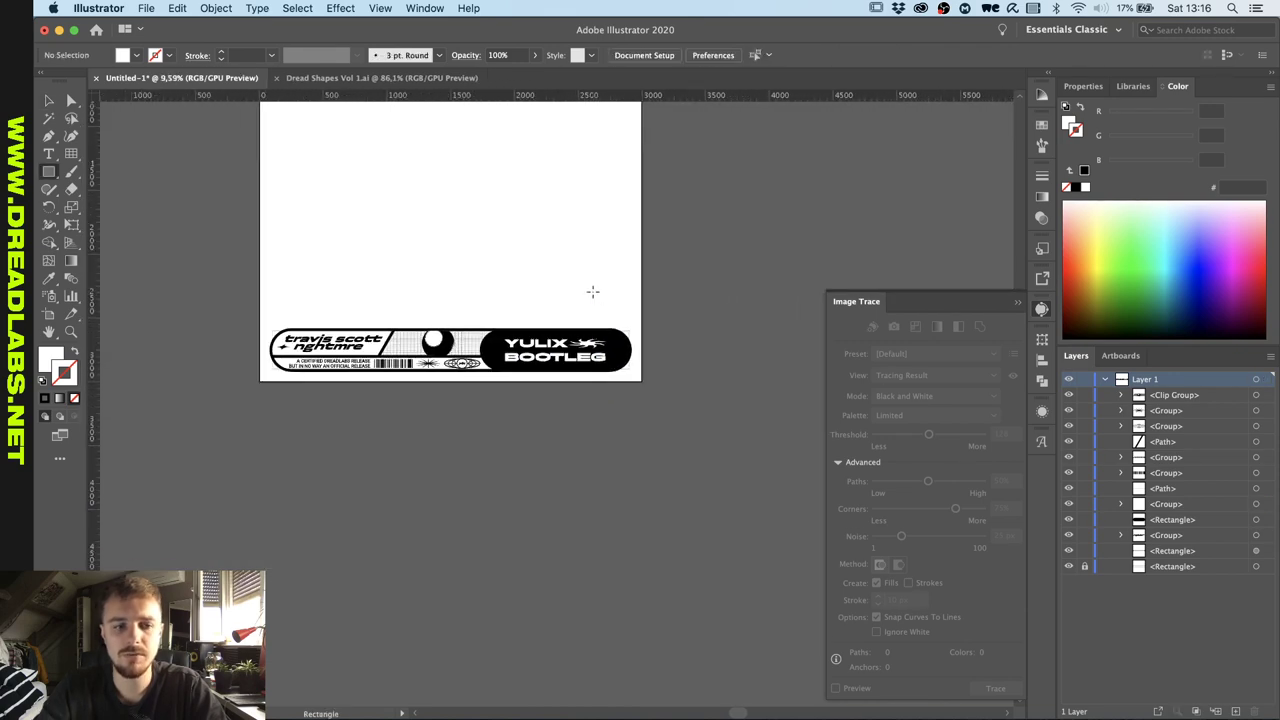
click(1065, 268)
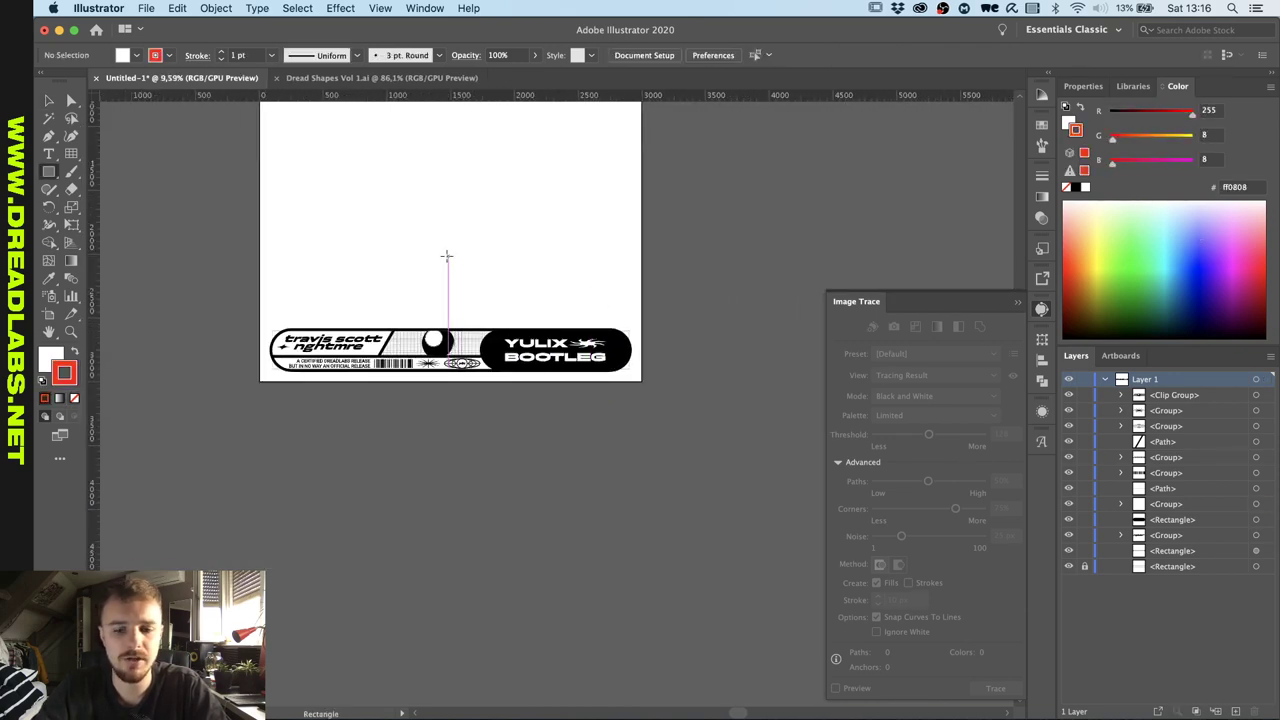
key(shift+x)
key(x)
key(shift+x)
key(x)
key(slash)
key(x)
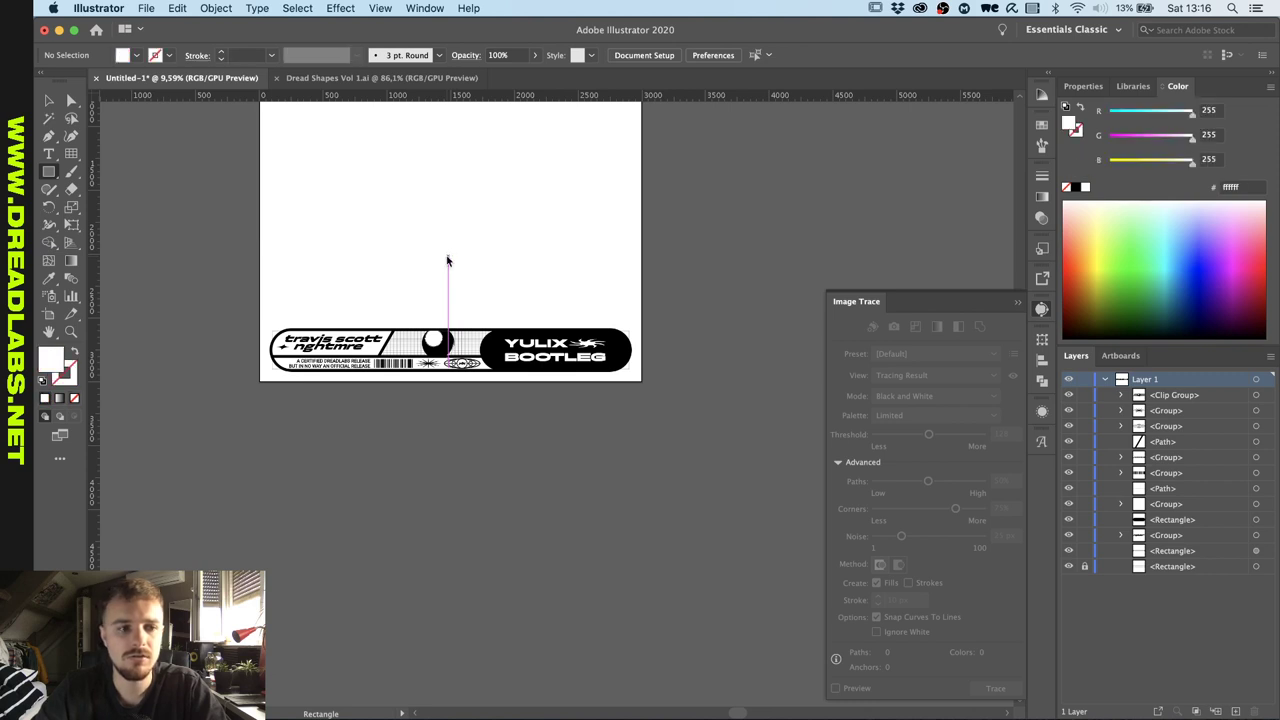
drag(1123, 289, 1063, 268)
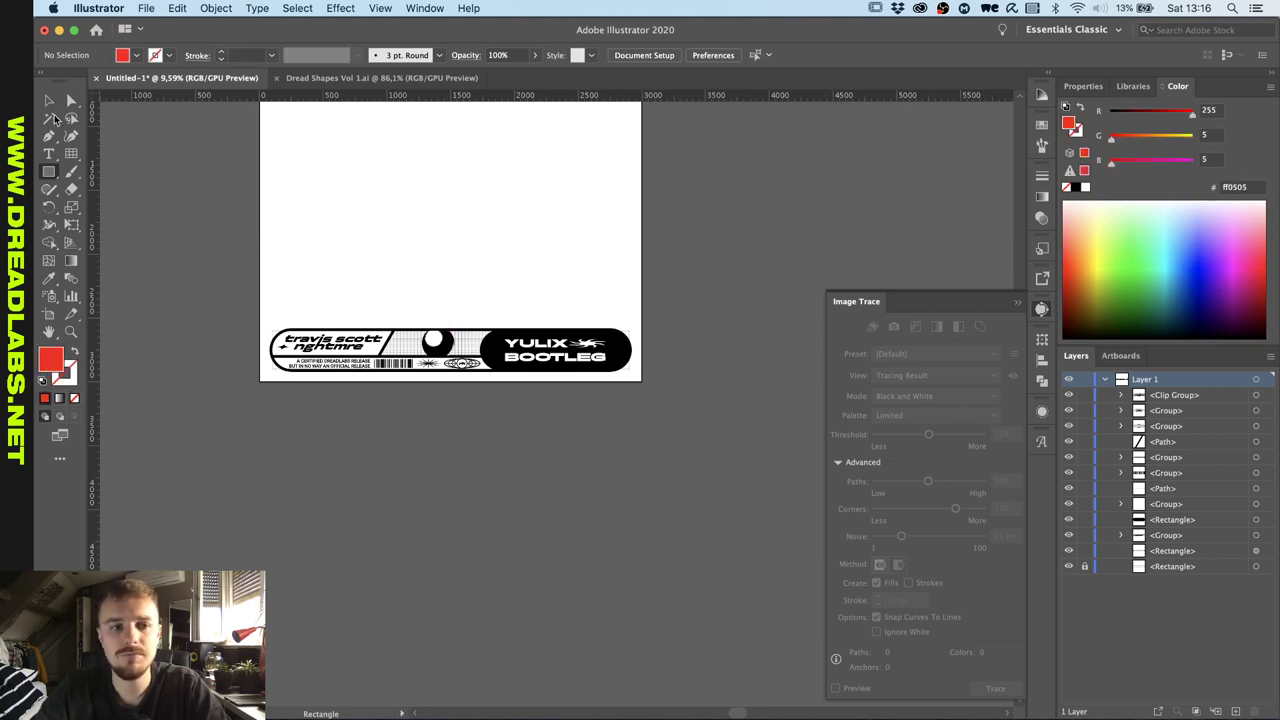
Draw a large red rectangle over most of the banner and send it to the back to test transparency.
drag(230, 254, 612, 485)
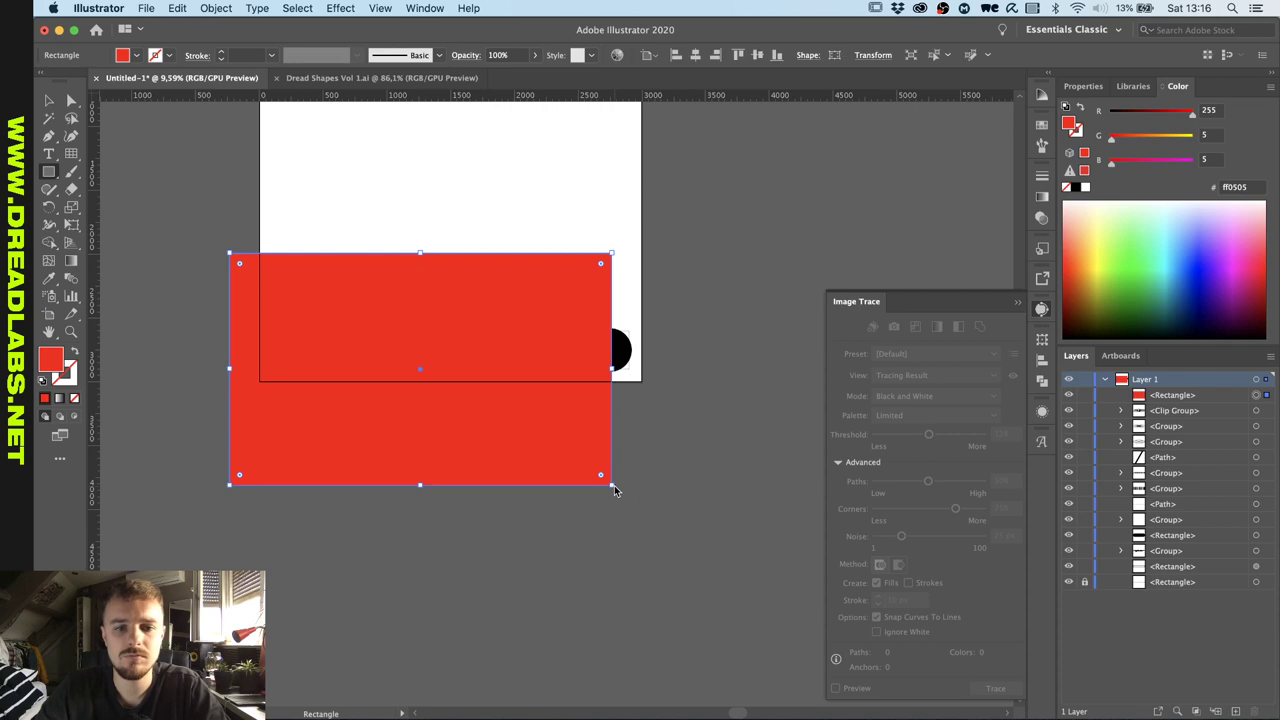
key(super+shift+bracketleft)
scroll(420, 378, up, 2)
key(v)
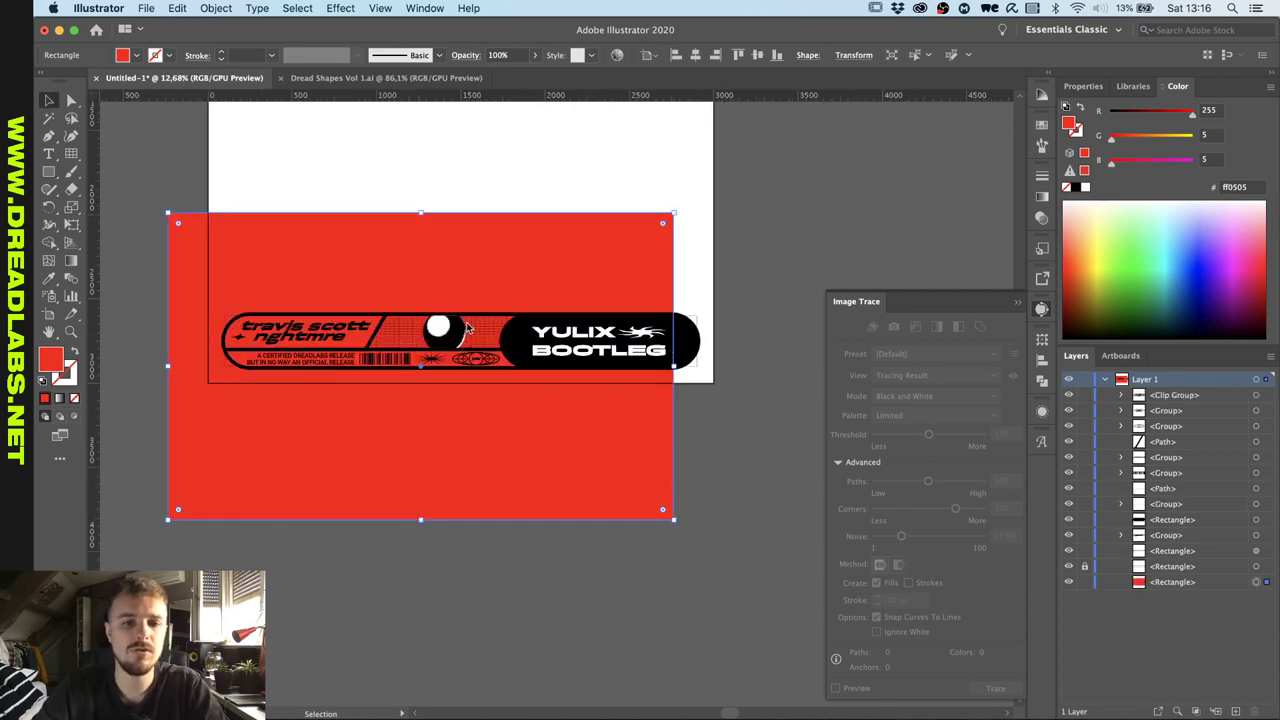
Delete the red test rectangle and hide the locked white background rectangle behind the banner.
click(727, 455)
click(512, 490)
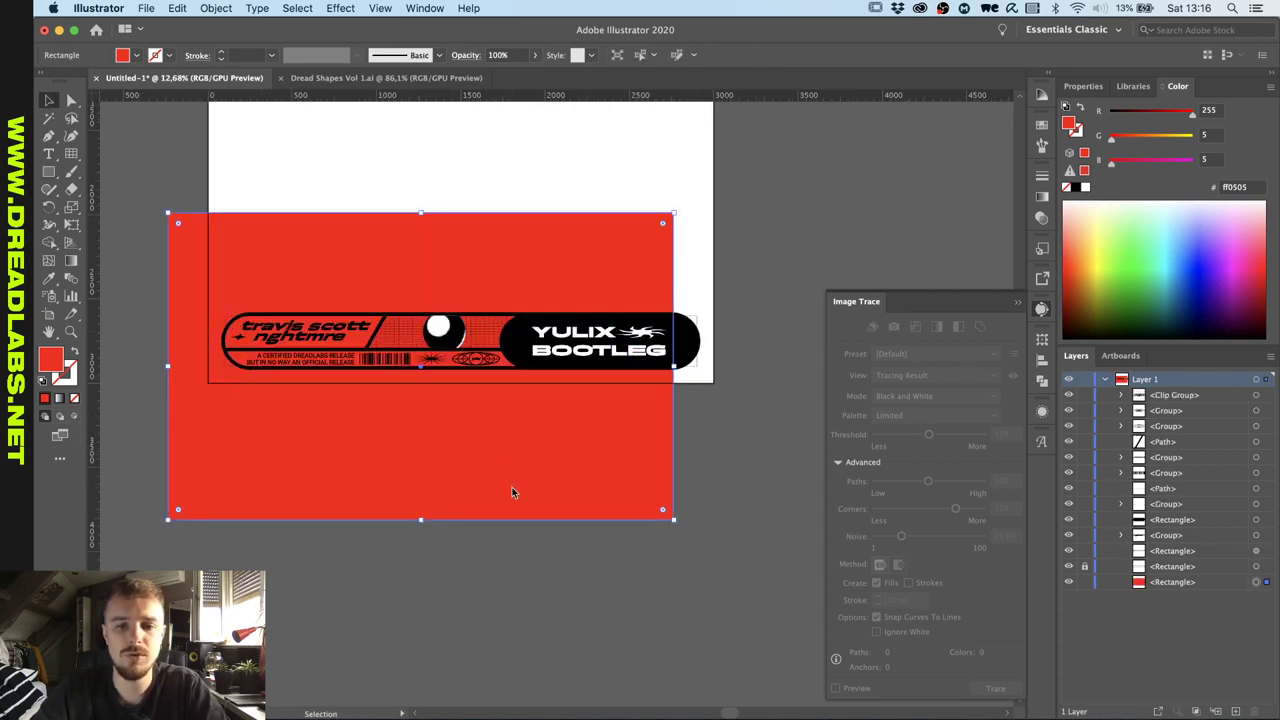
key(BackSpace)
scroll(512, 487, up, 3)
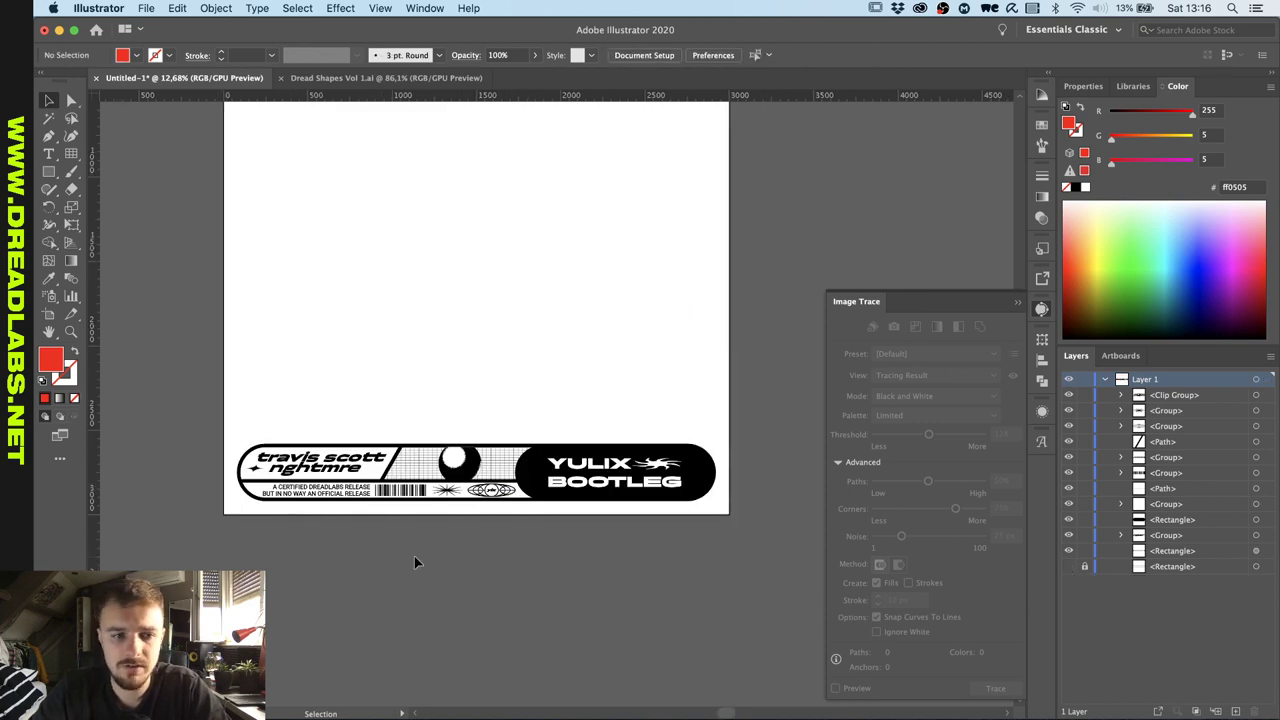
scroll(255, 487, up, 5)
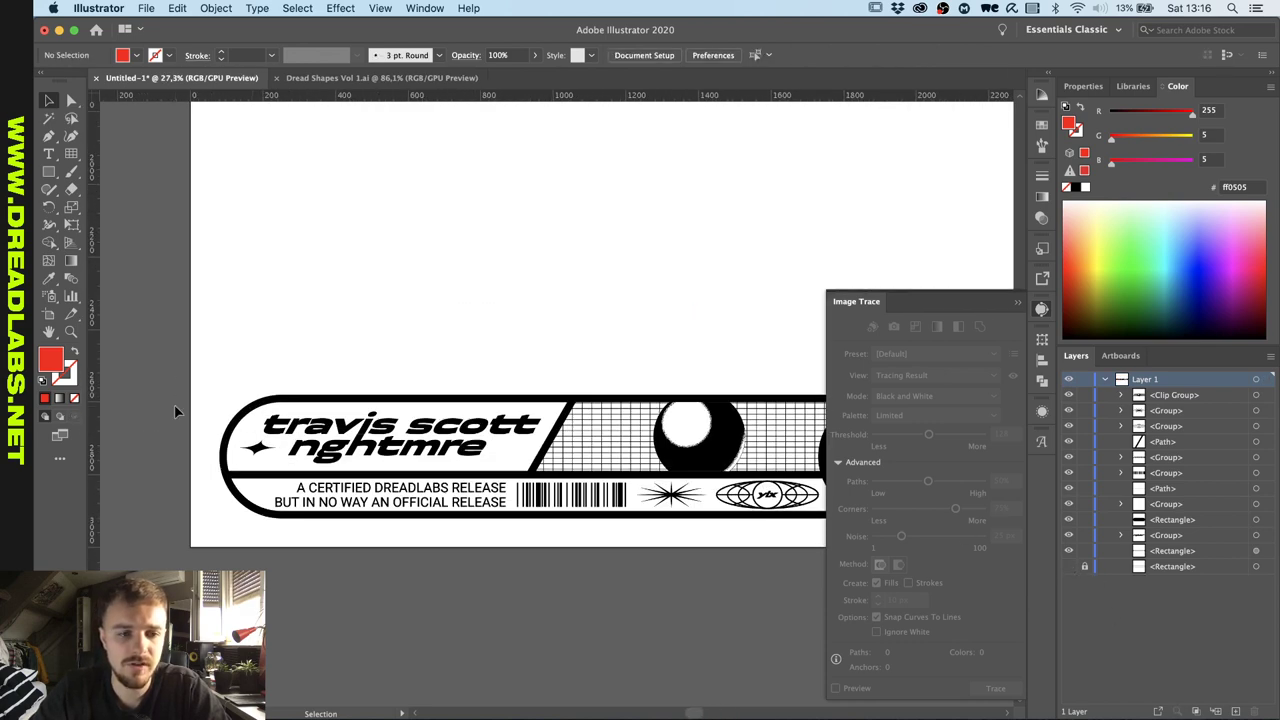
scroll(174, 410, down, 3)
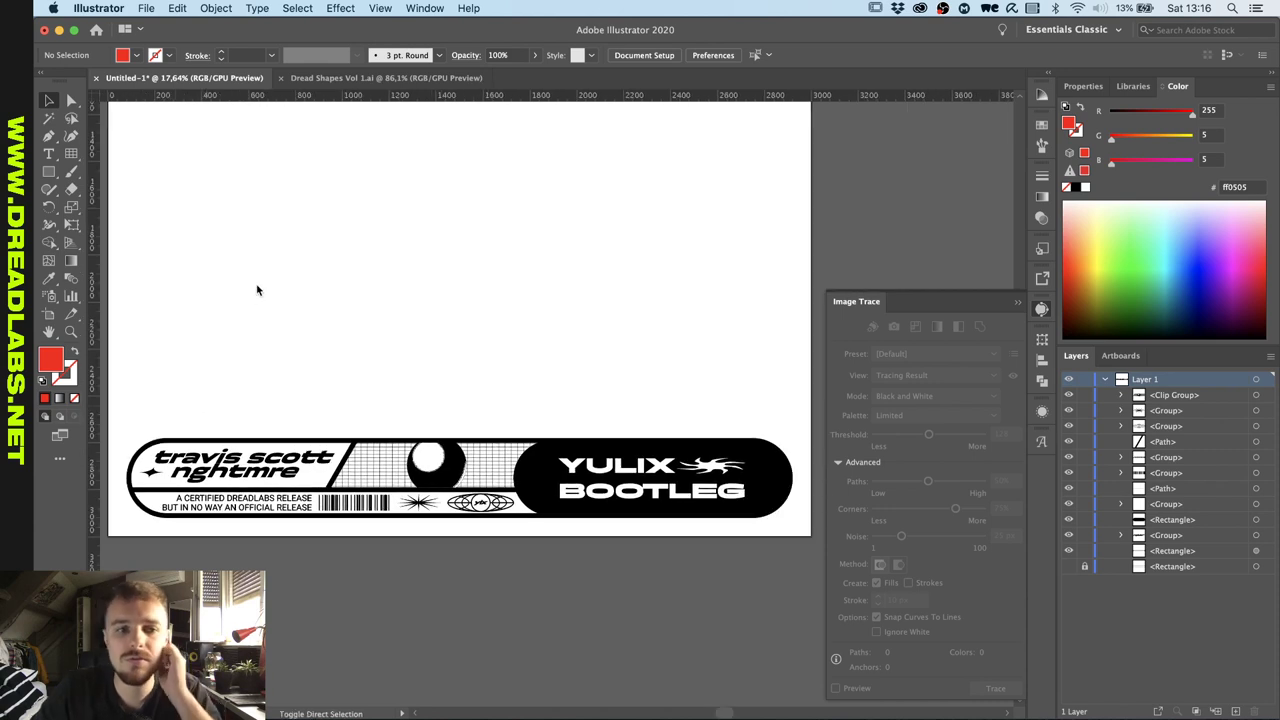
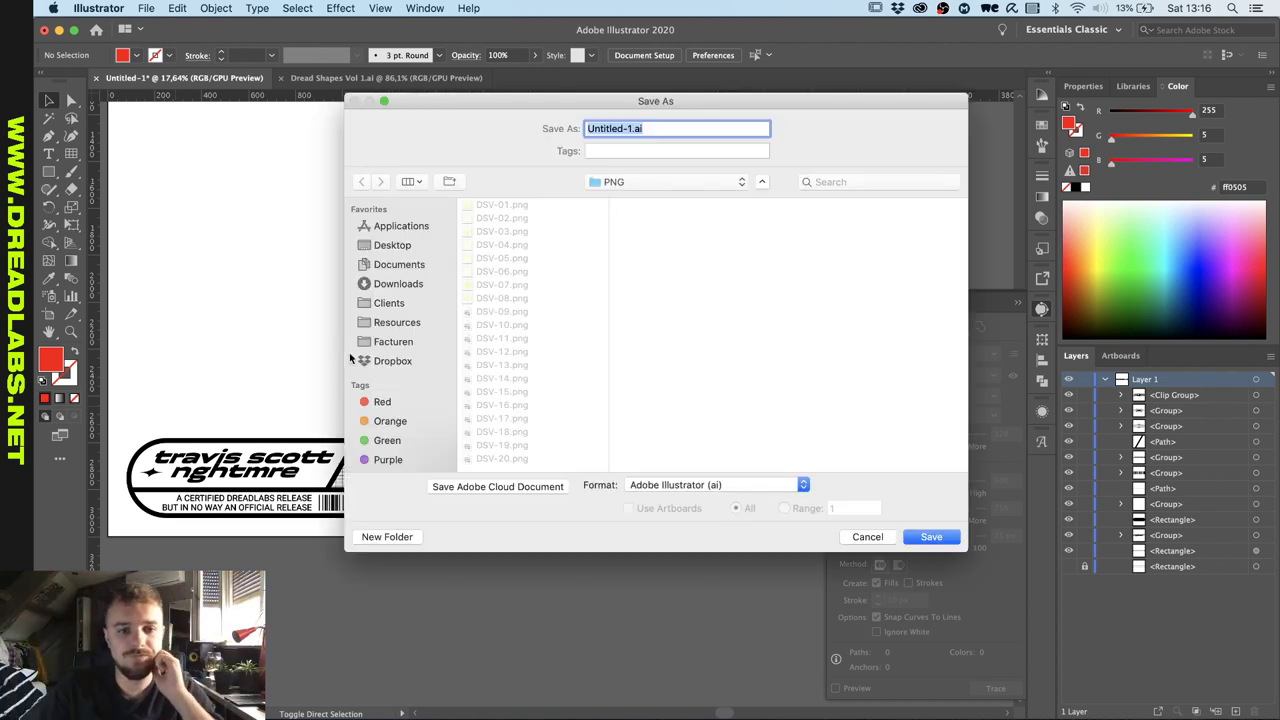
Create a folder named Album Cover Redesign 1 - Goosebumps inside the Dreadlabs Tutorials folder for saving the banner.
click(372, 403)
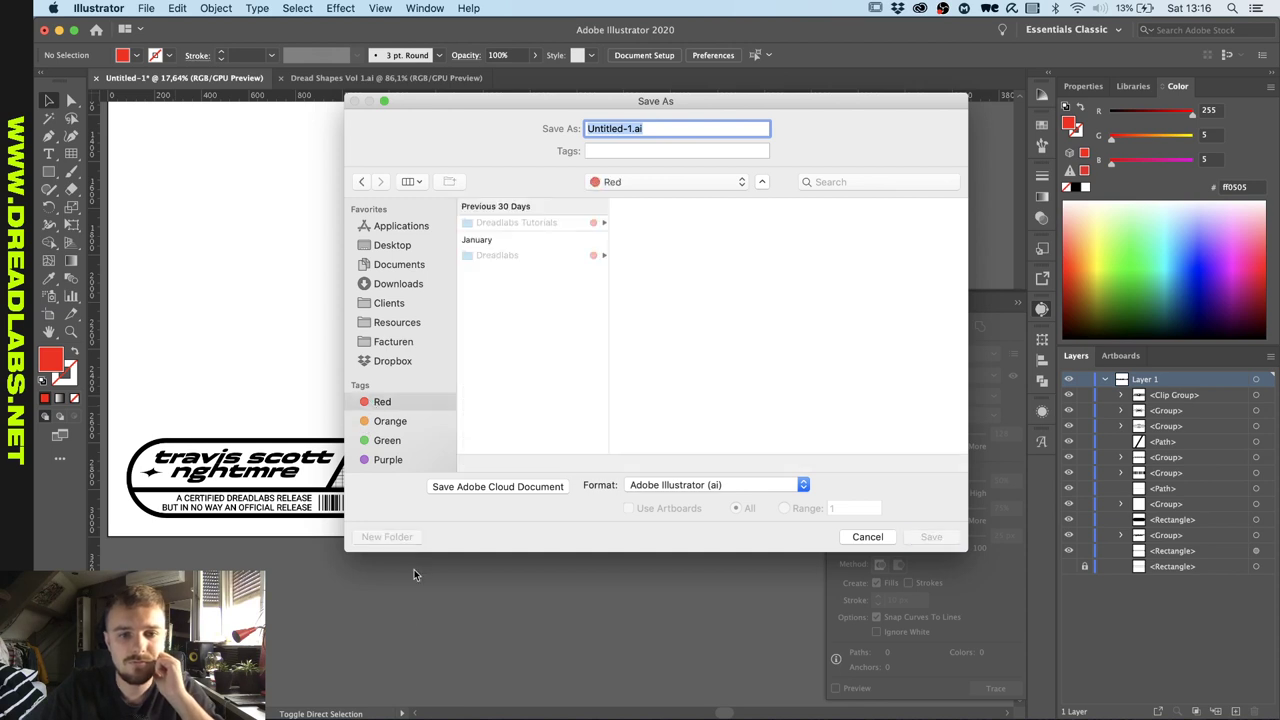
click(507, 223)
click(387, 537)
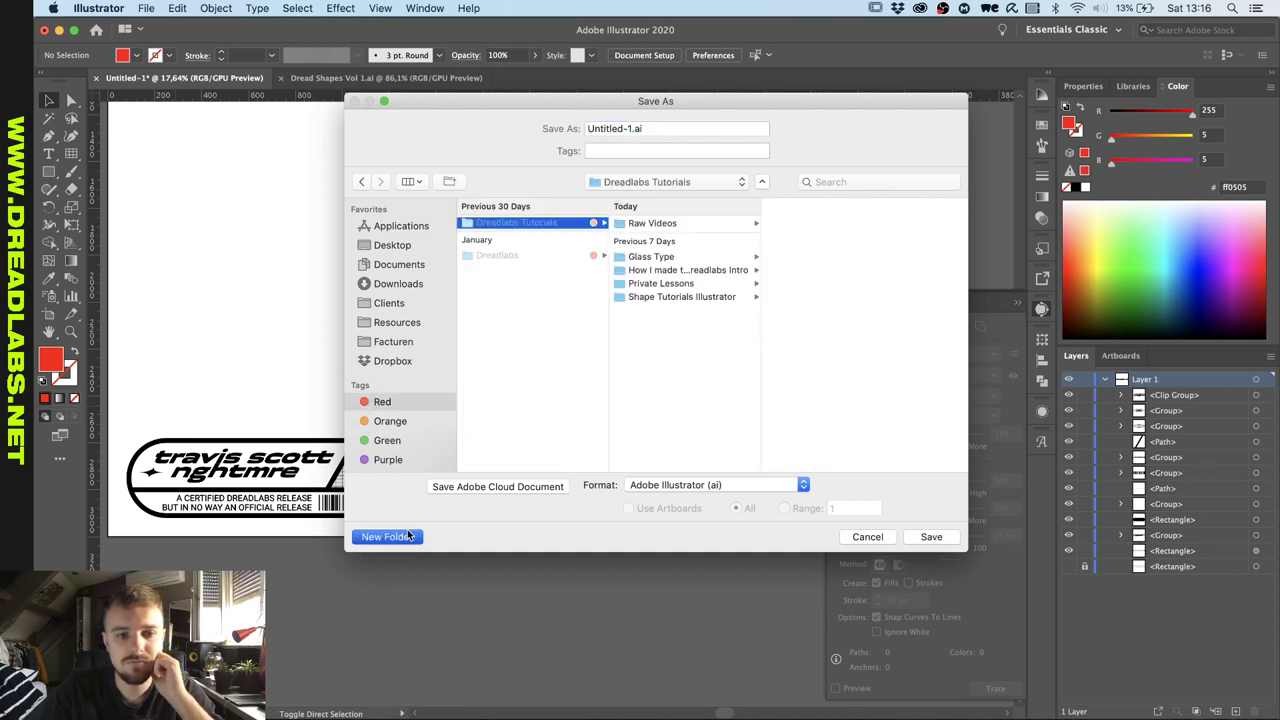
text(Album Cover Redesign 1 - Go)
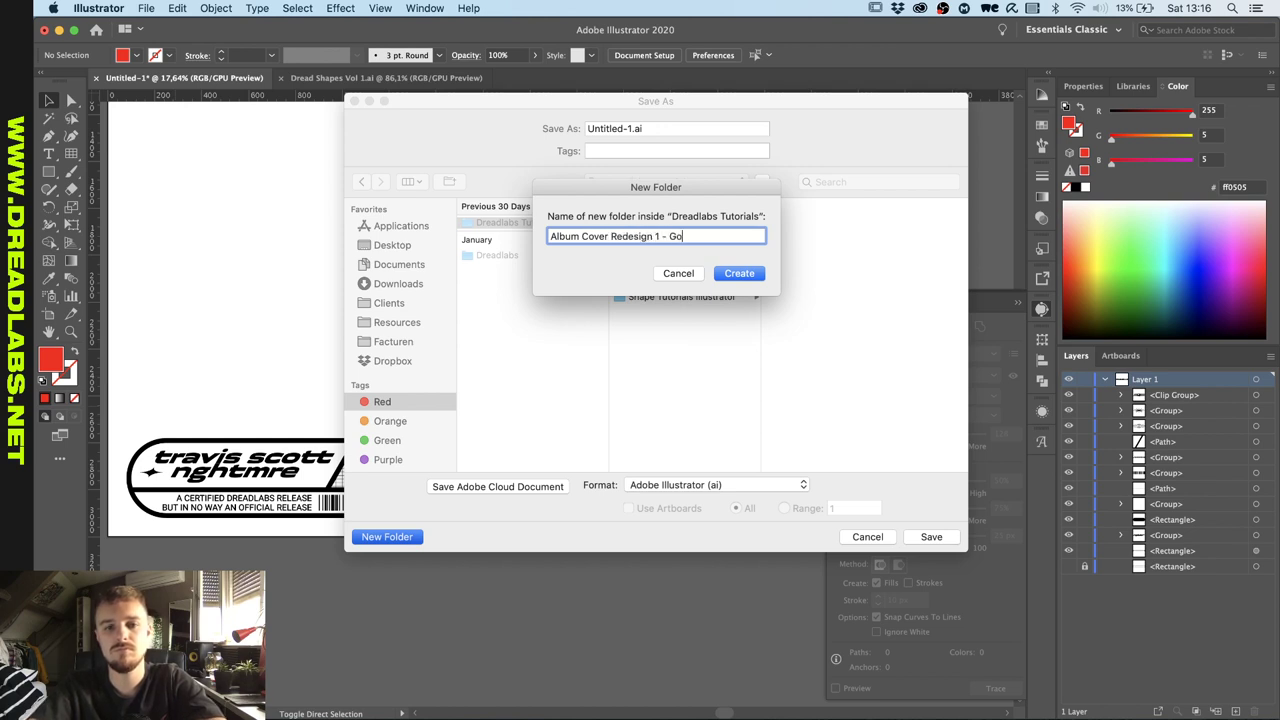
text(osebumps)
key(Return)
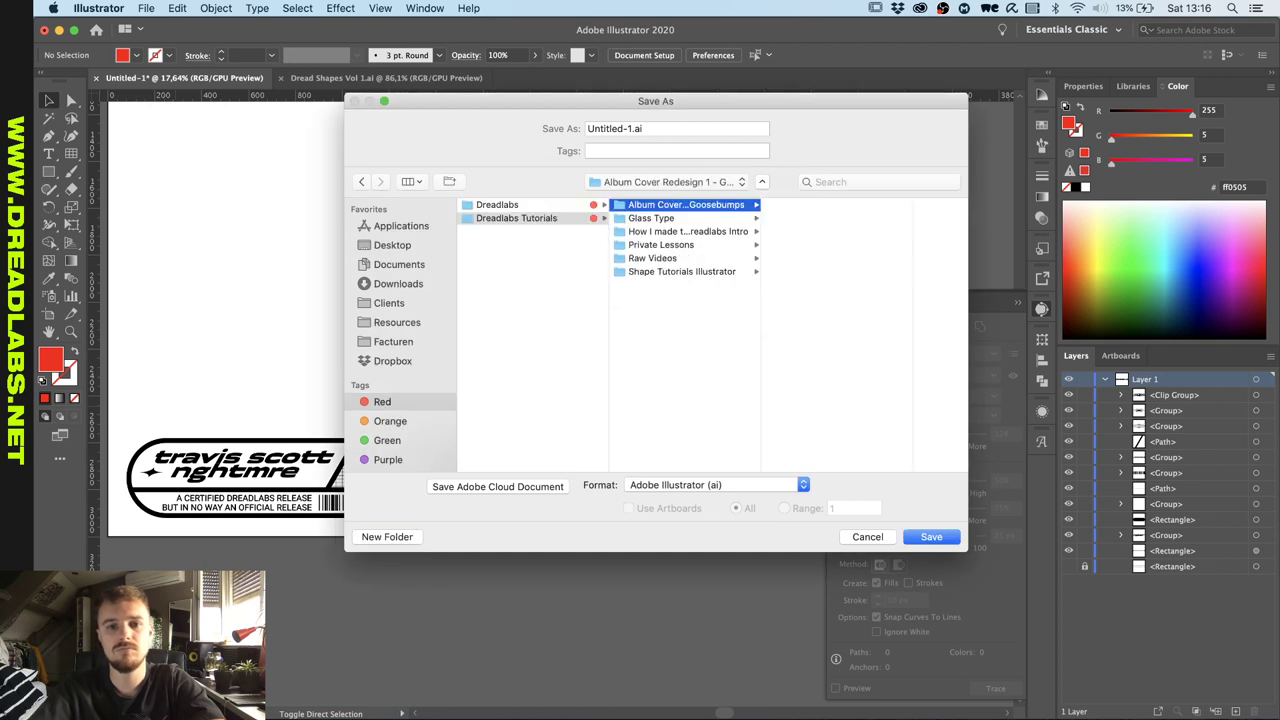
Save the banner document as Bottom Info.ai in the new folder in Adobe Illustrator (ai) format.
click(631, 130)
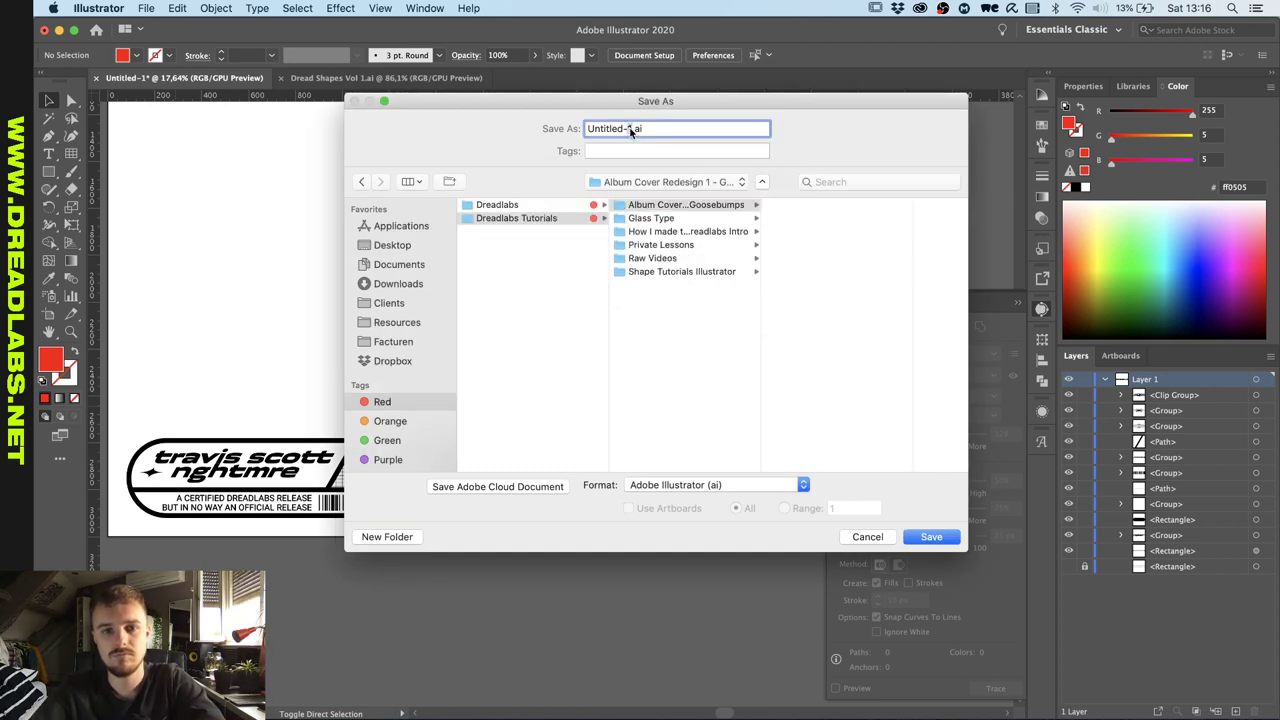
key(shift+super+Left)
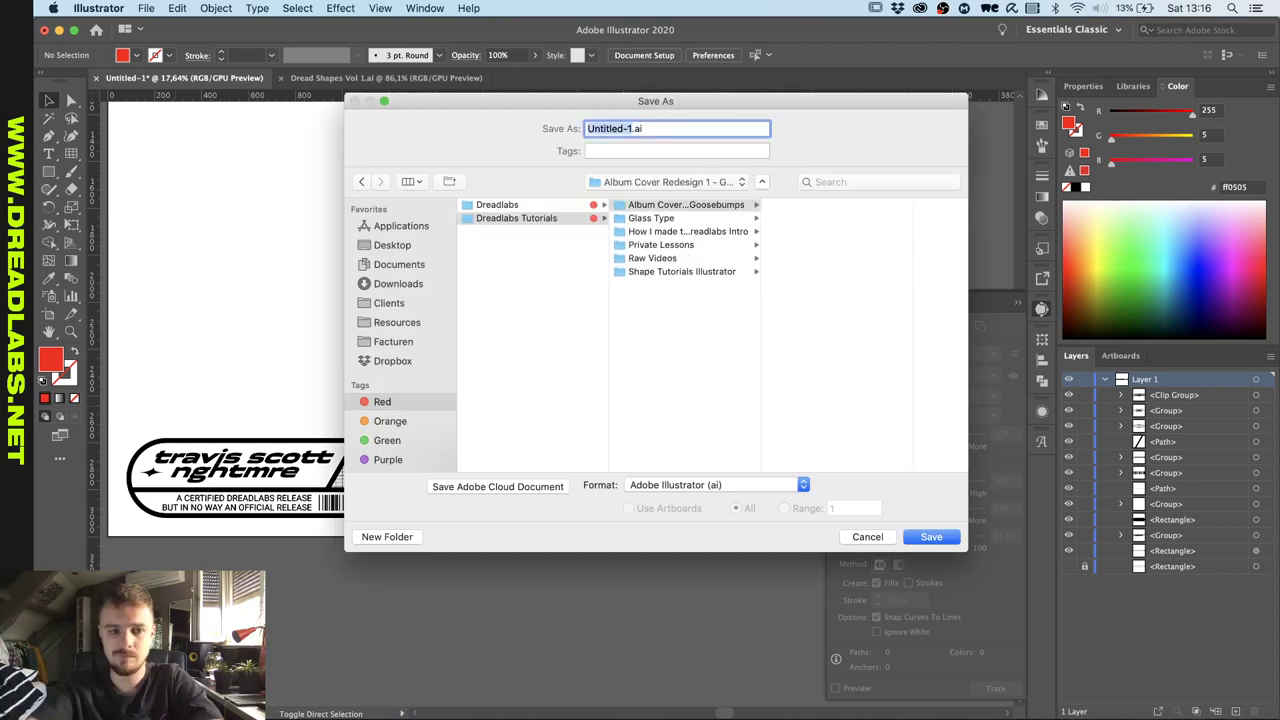
text(D)
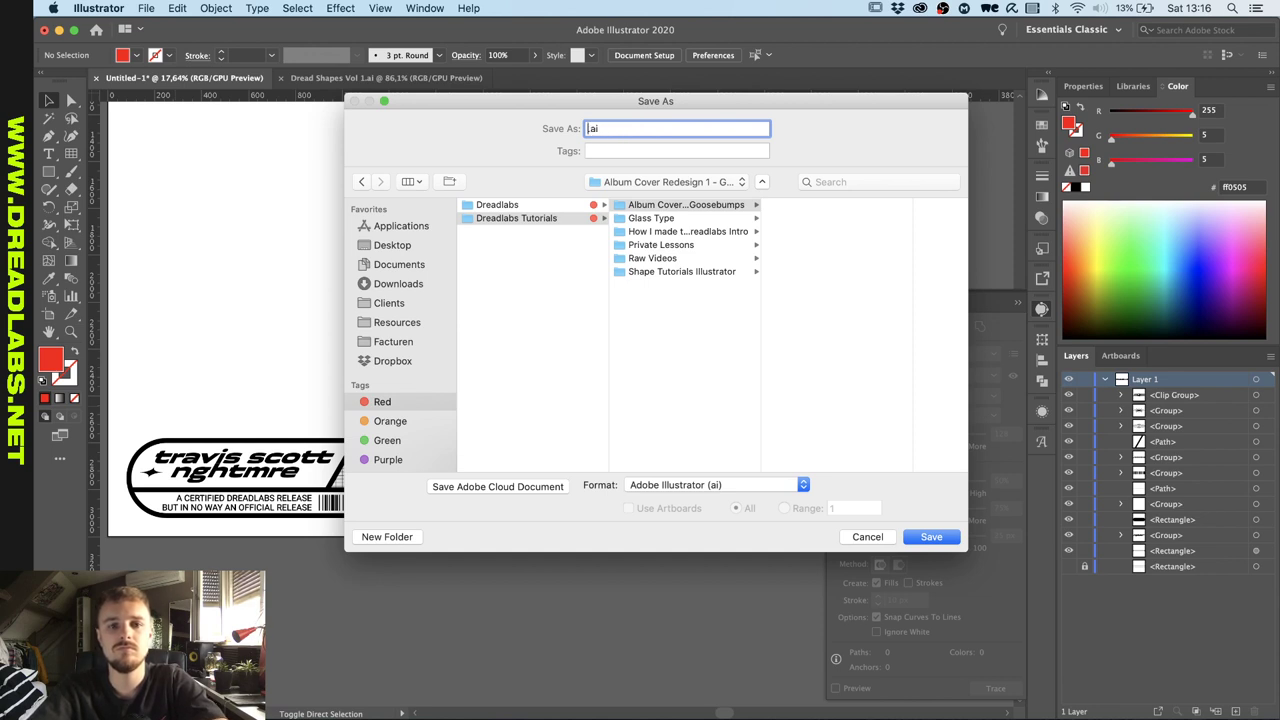
key(Return)
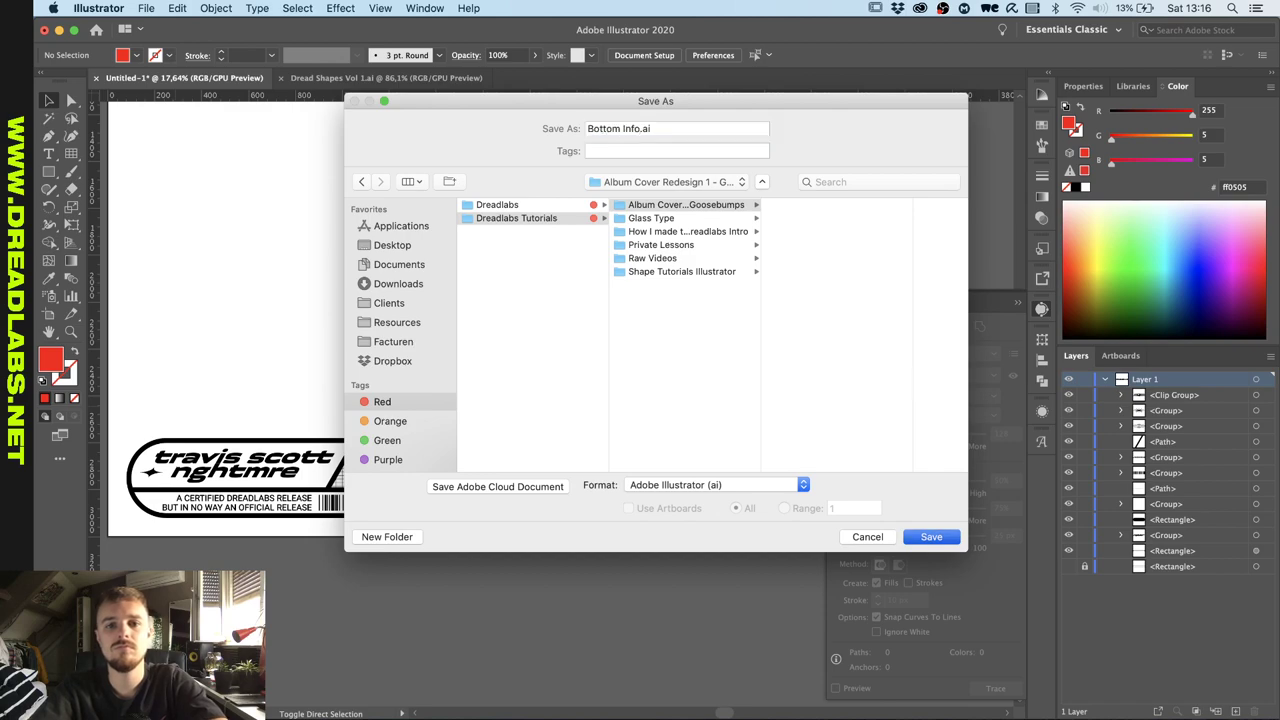
click(380, 541)
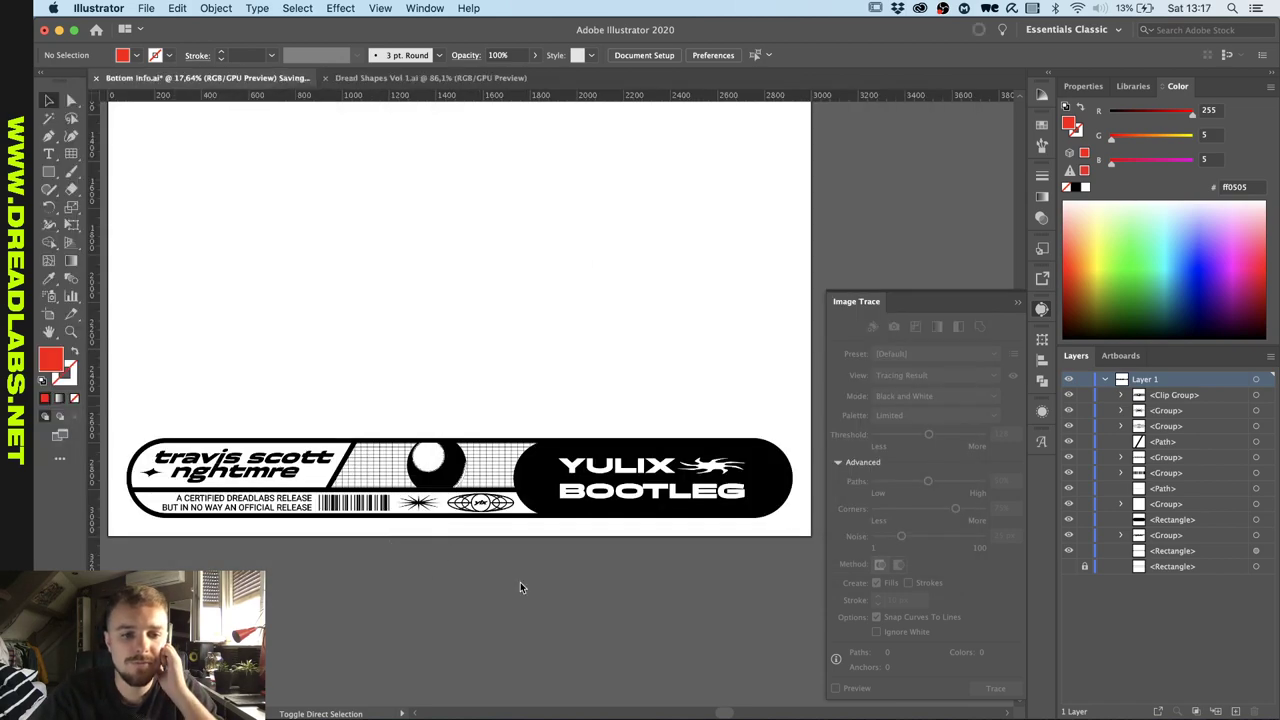
Switch to Photoshop and close the sphere document Untitled-2, leaving the Goosebumps cover open.
key(ctrl+Up)
click(493, 411)
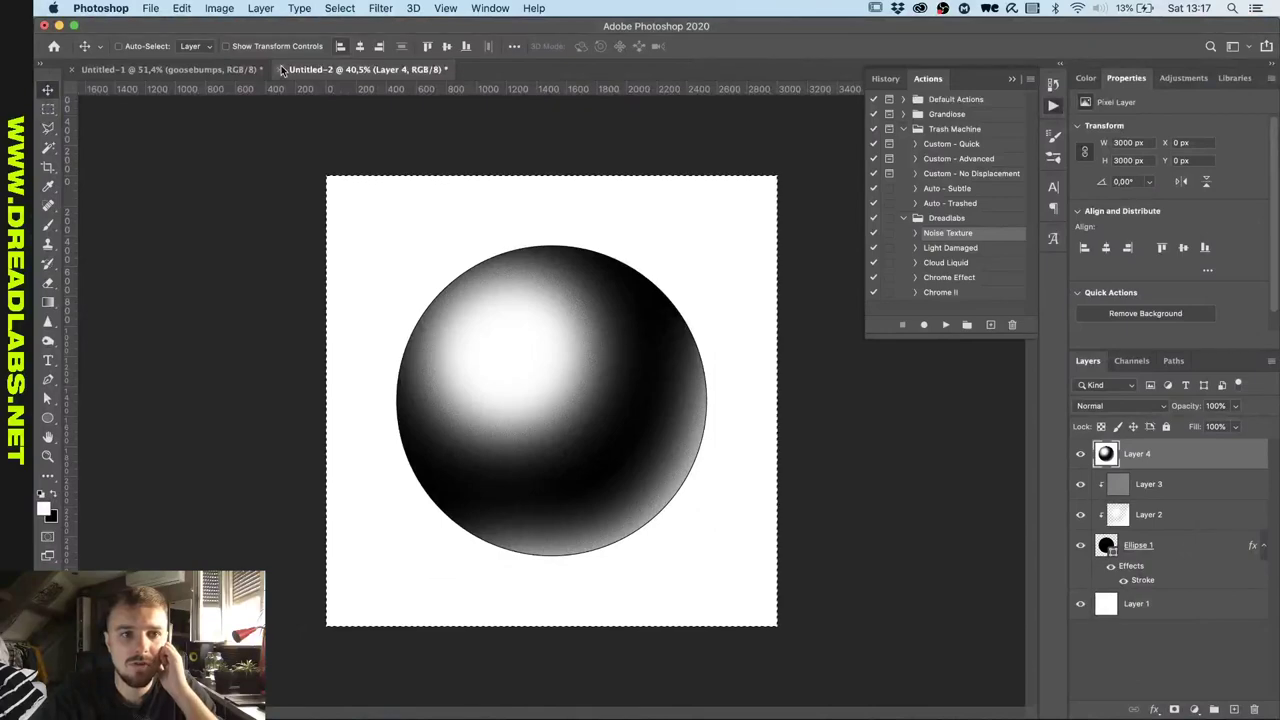
click(592, 272)
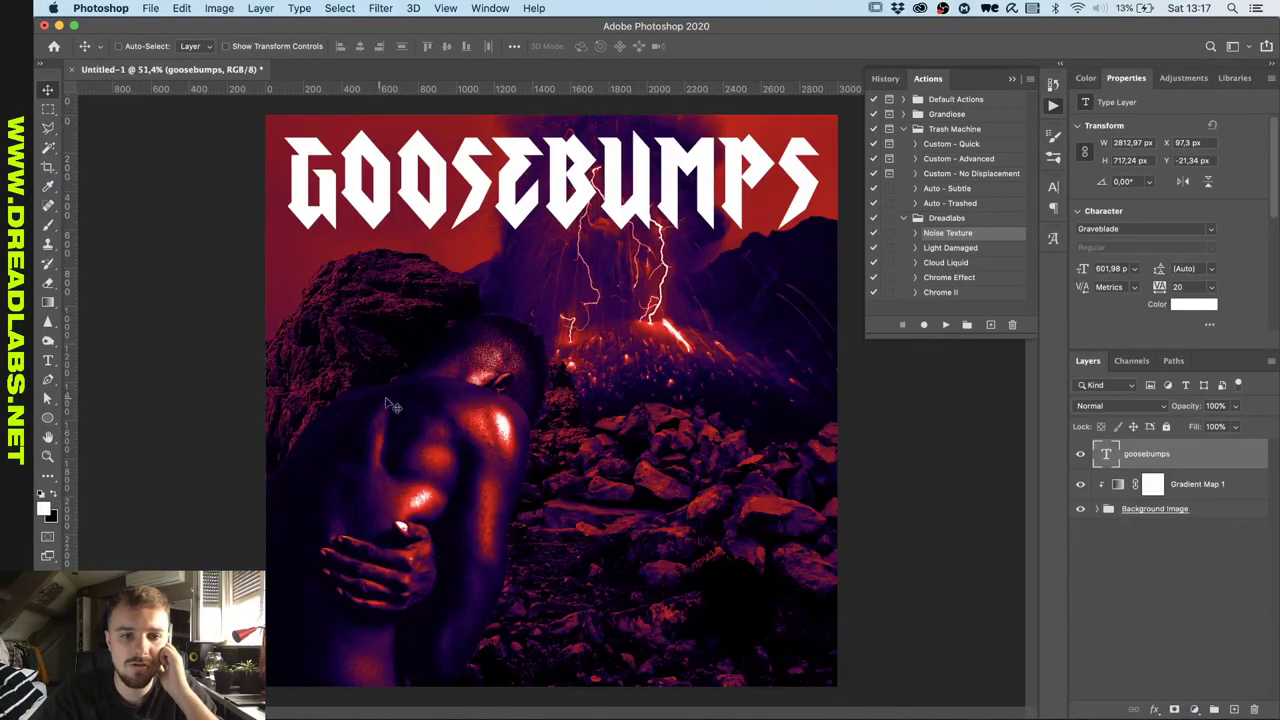
Switch to Finder and locate Bottom Info.ai in the red-tagged Dreadlabs Tutorials folder, under Album Cover Redesign 1 - Goosebumps.
key(ctrl+Up)
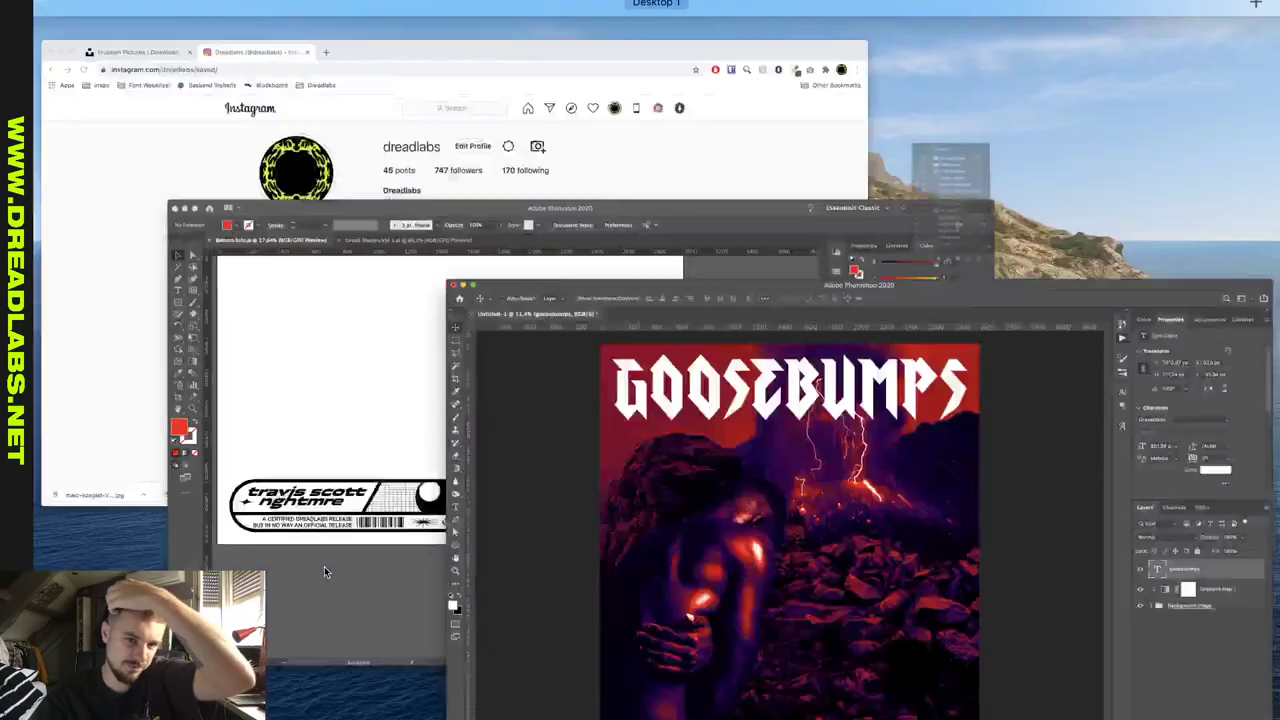
click(660, 128)
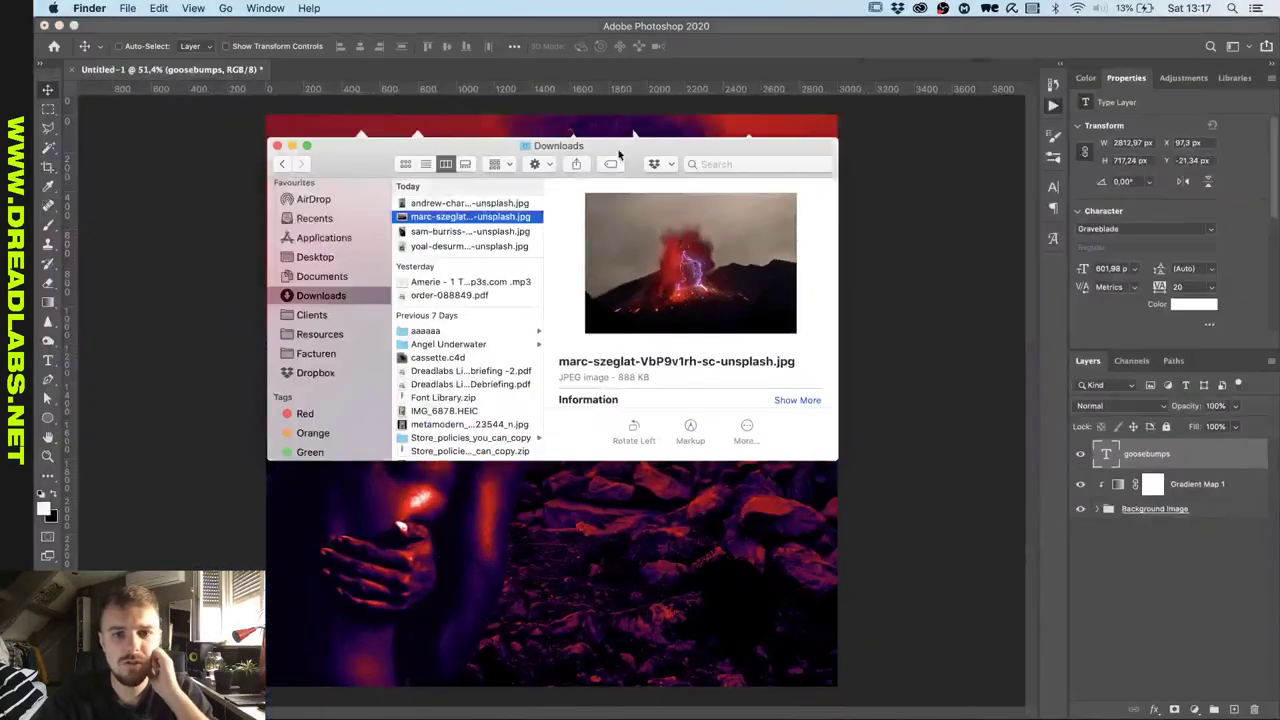
click(341, 437)
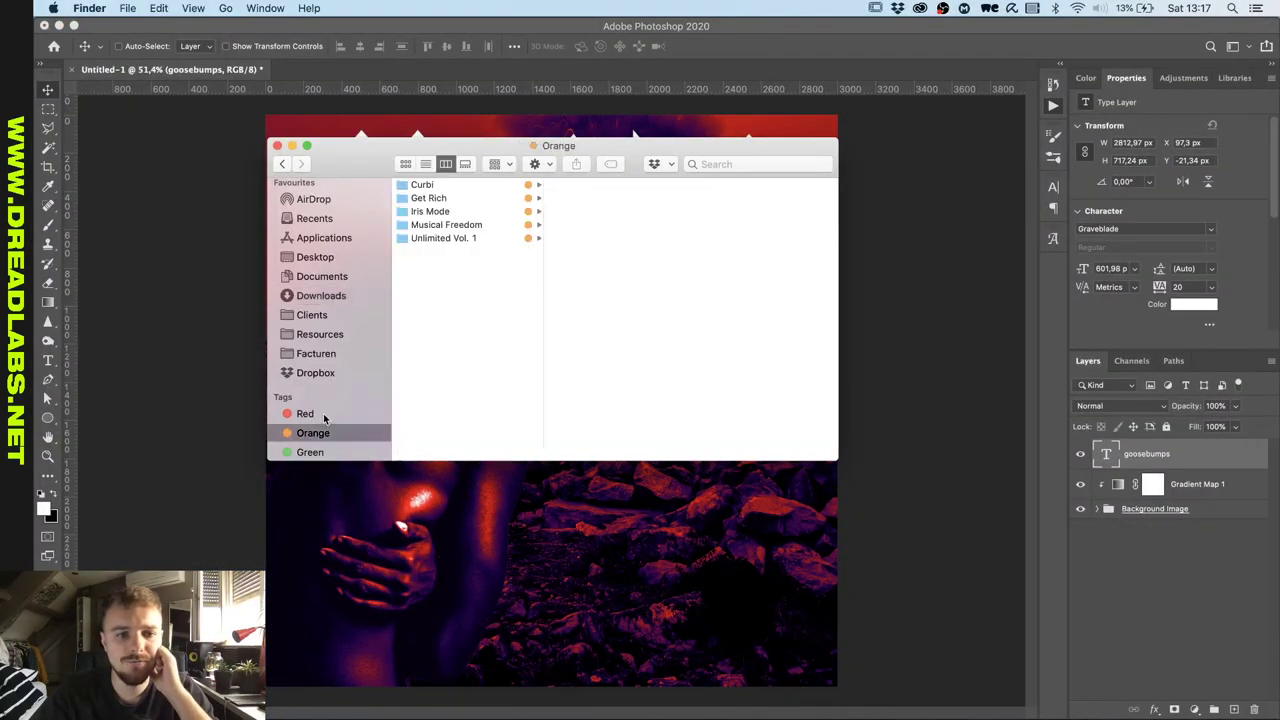
click(325, 414)
click(445, 204)
click(586, 205)
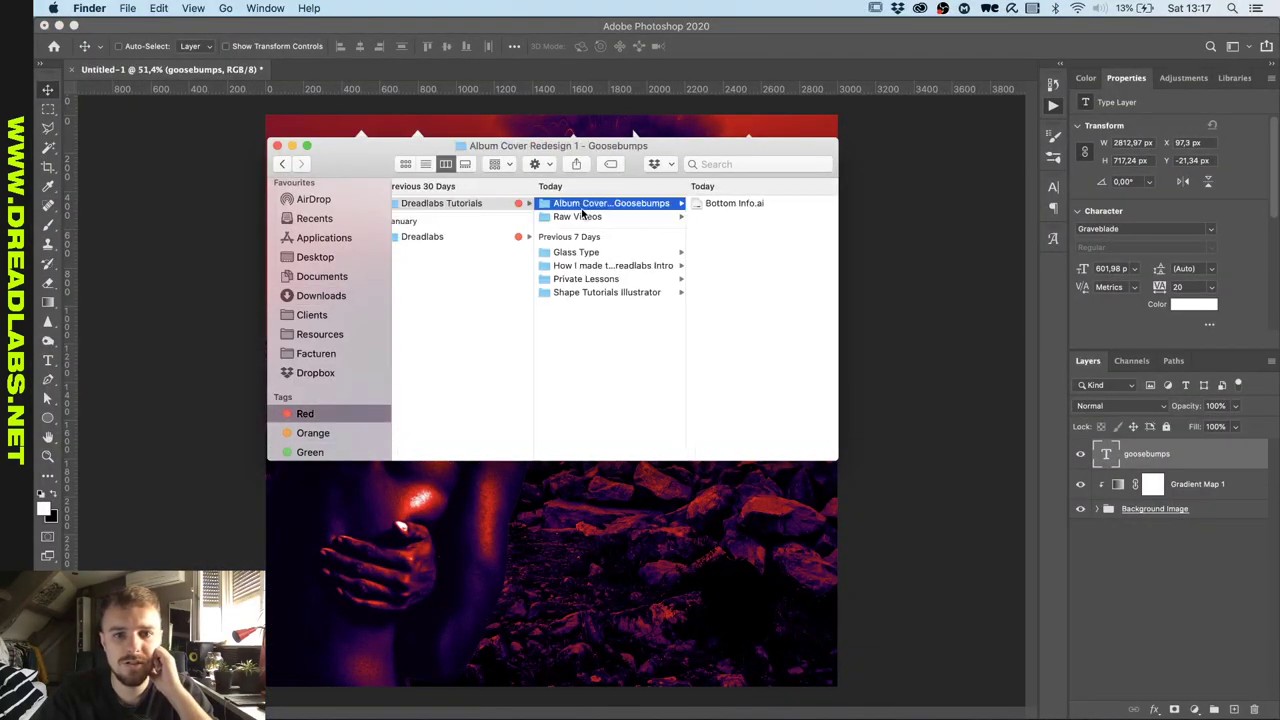
click(720, 205)
Try placing Bottom Info.ai on the cover as a smart object cropped to Bounding Box, and delete the placed layer.
drag(645, 205, 595, 530)
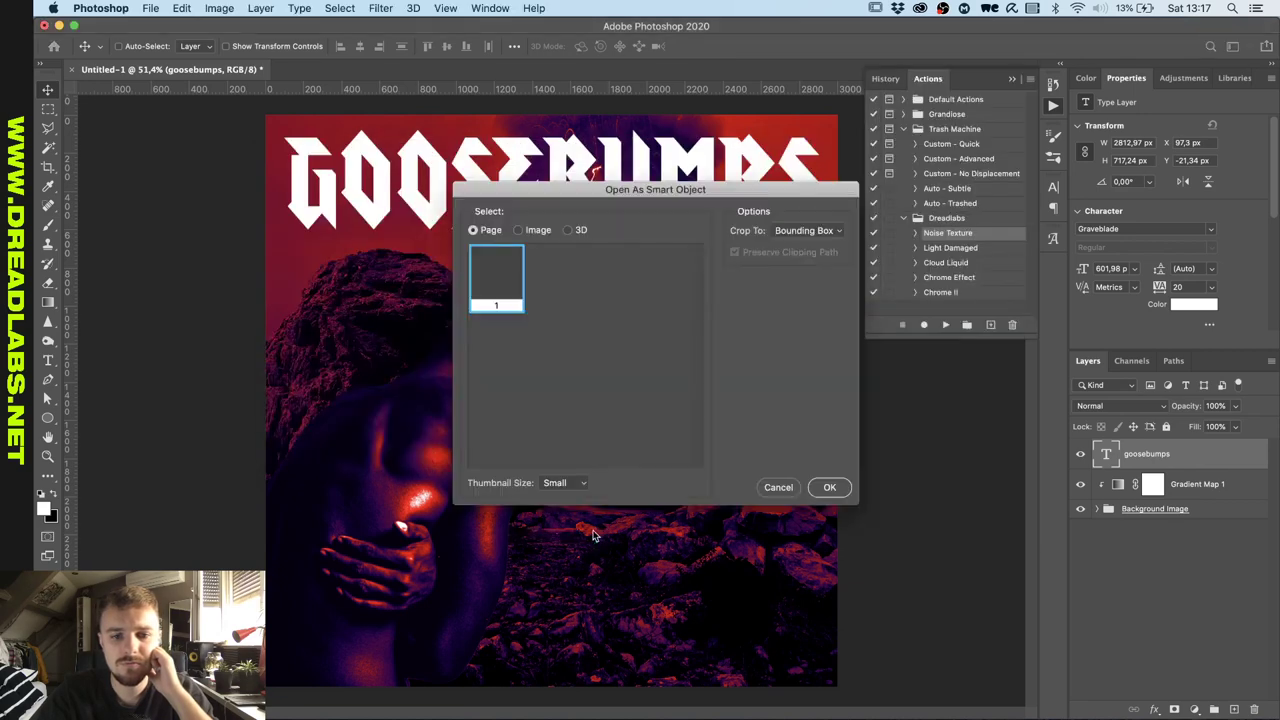
click(829, 487)
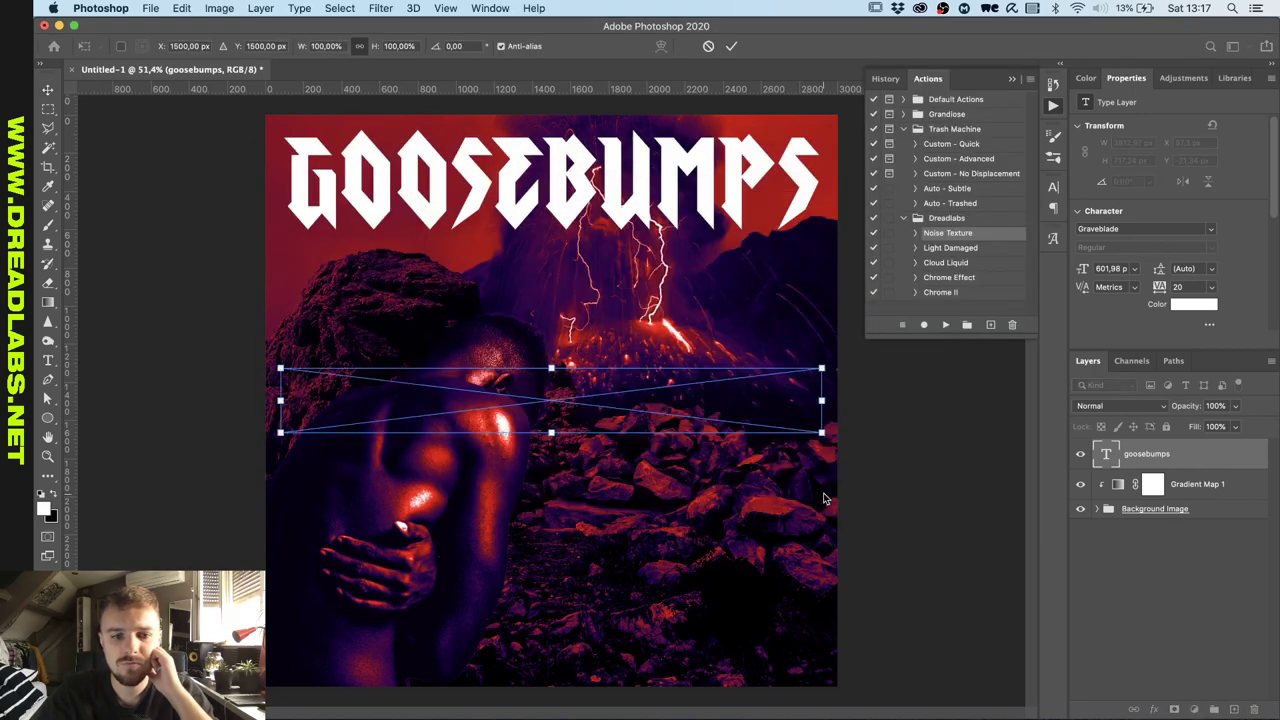
click(731, 45)
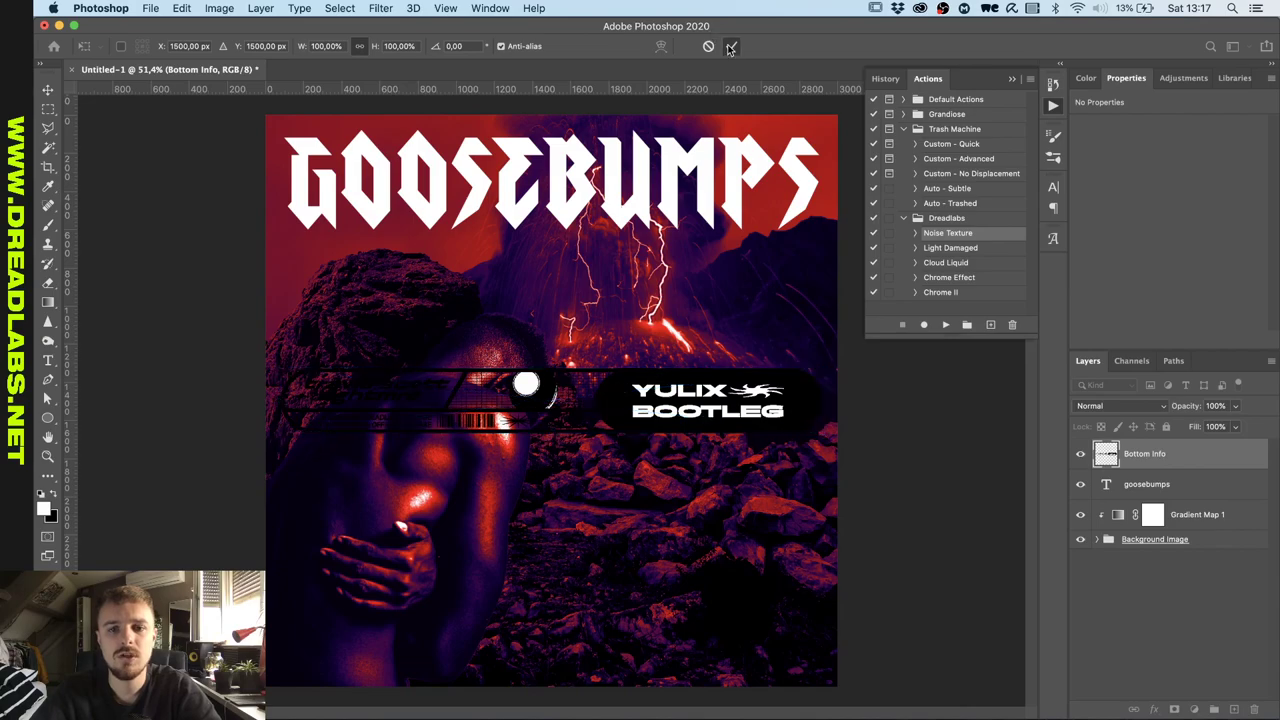
key(Delete)
key(ctrl+Up)
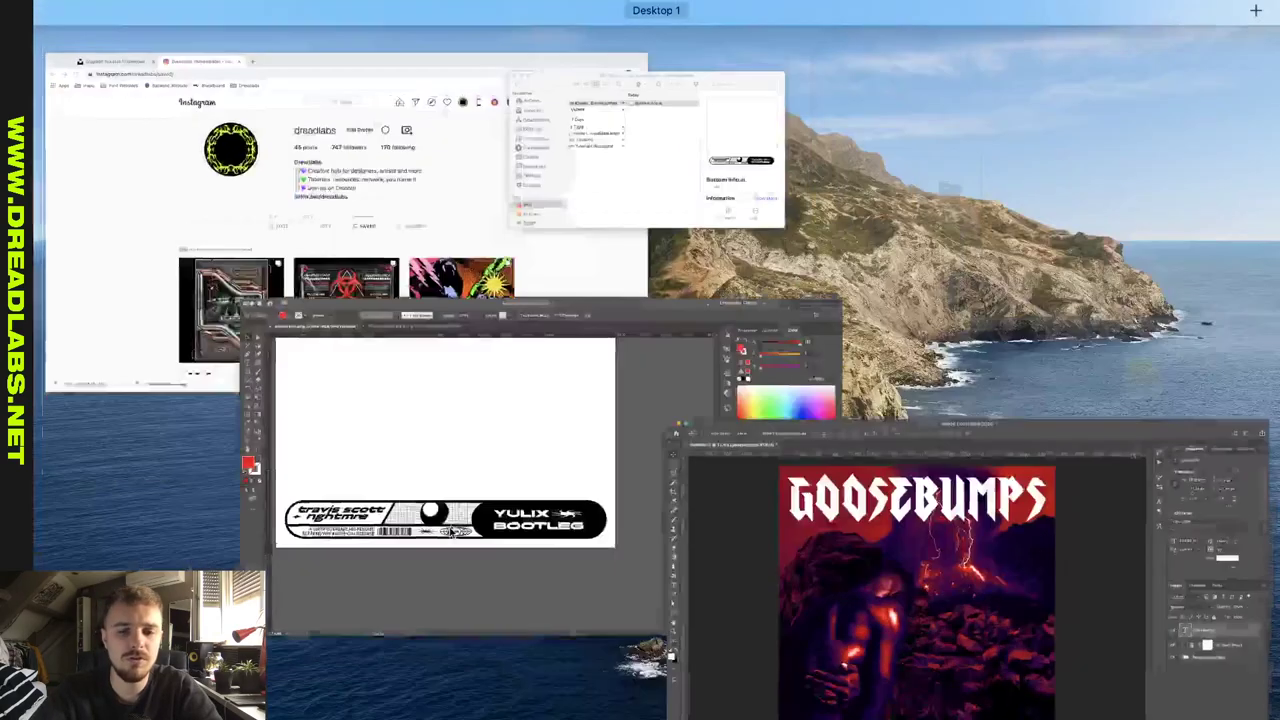
click(494, 453)
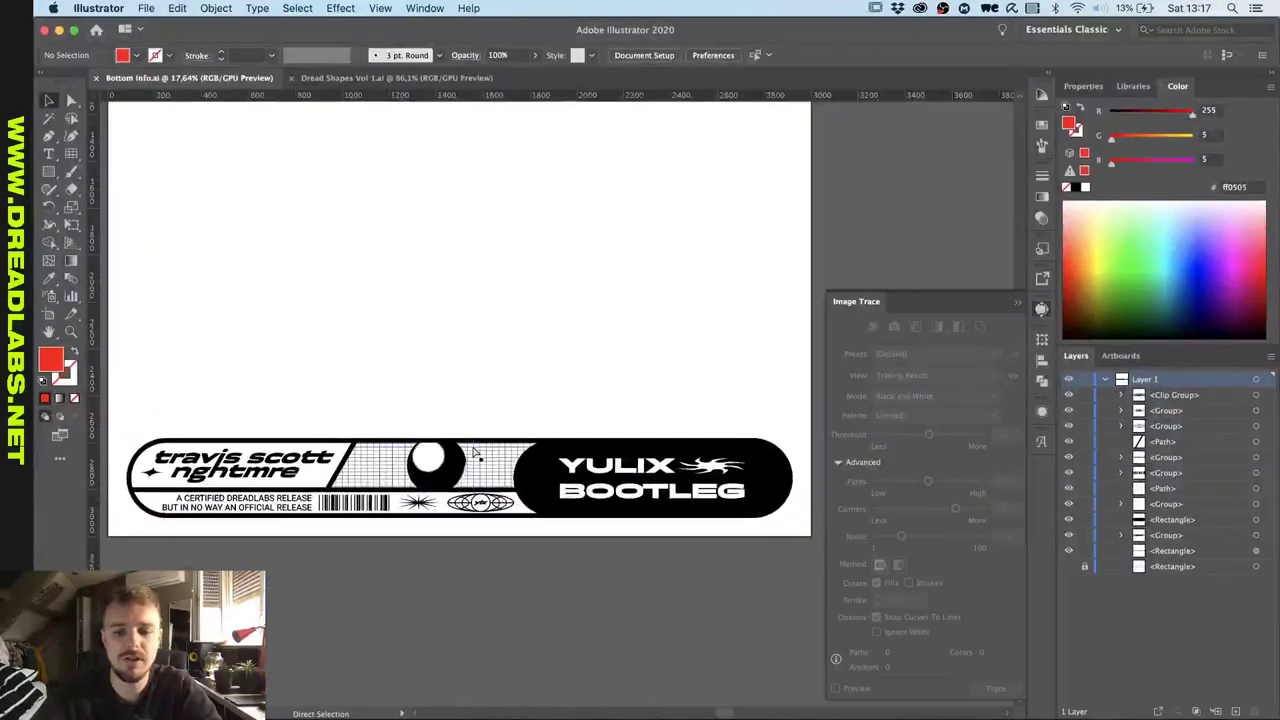
click(1018, 307)
key(ctrl+Up)
click(503, 405)
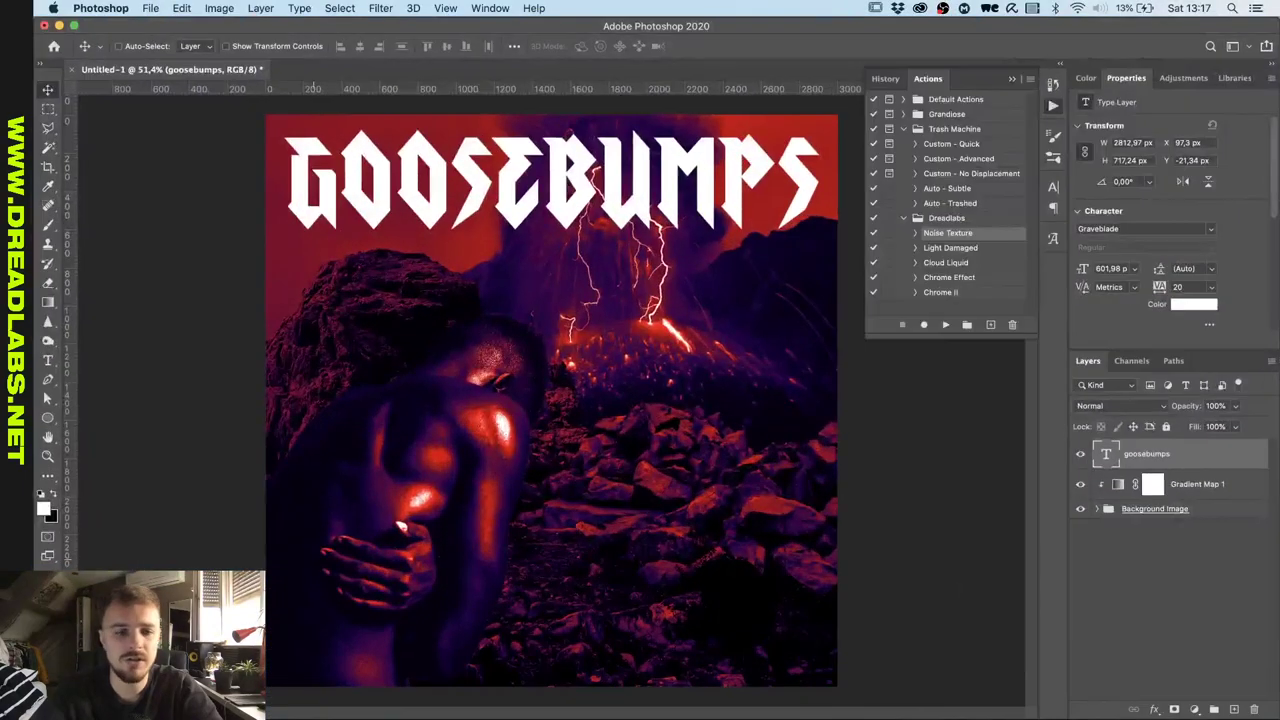
Place Bottom Info.ai from Finder onto the Goosebumps cover as a smart object cropped to Media Box.
key(super+Tab)
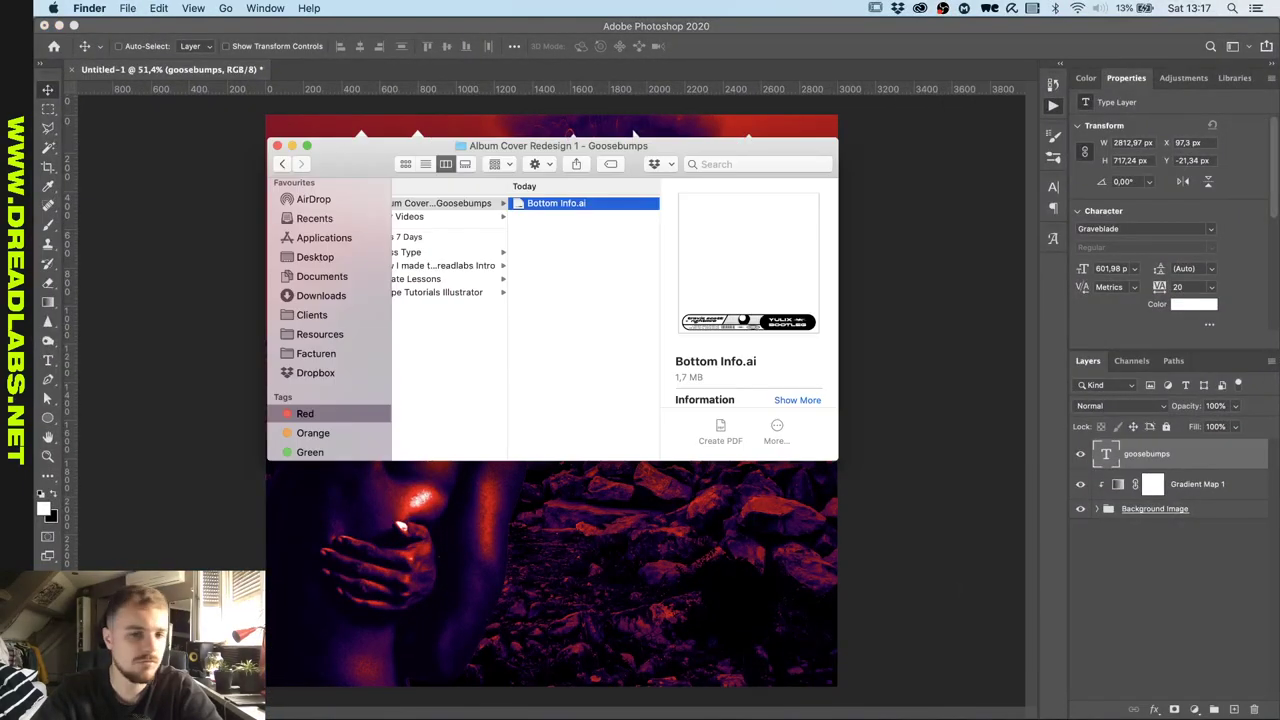
drag(563, 204, 530, 540)
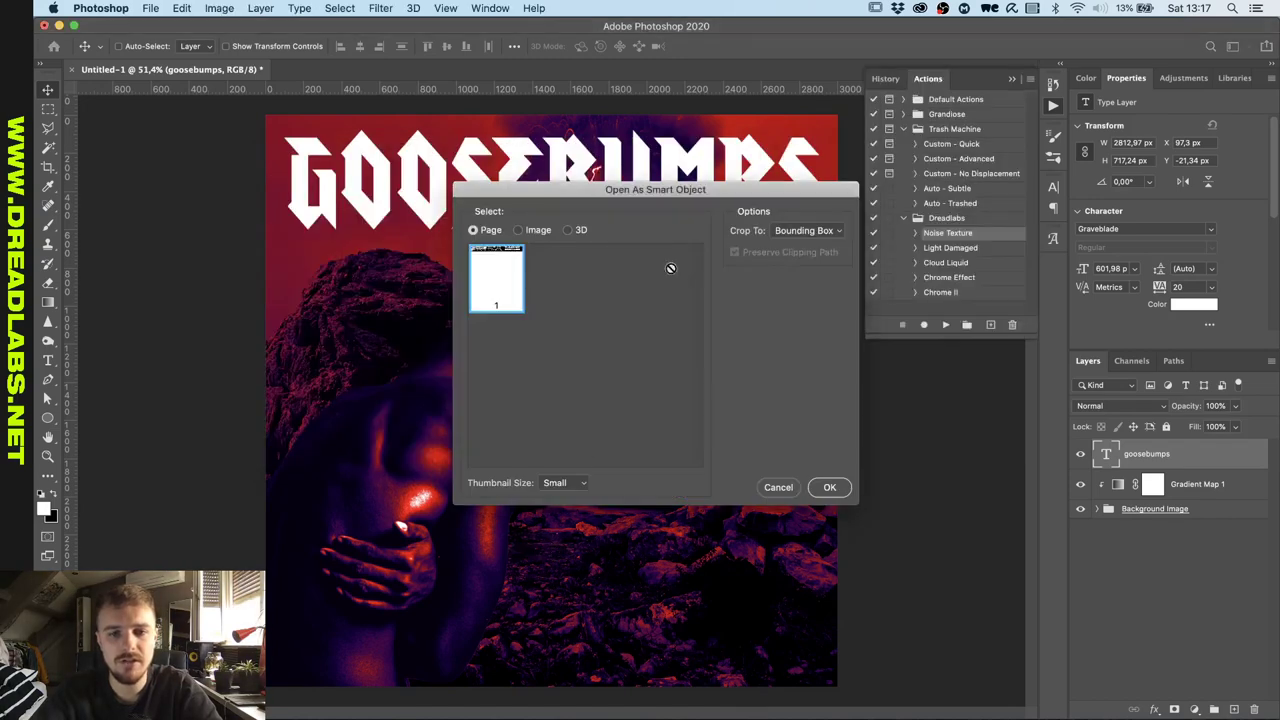
click(800, 230)
click(798, 251)
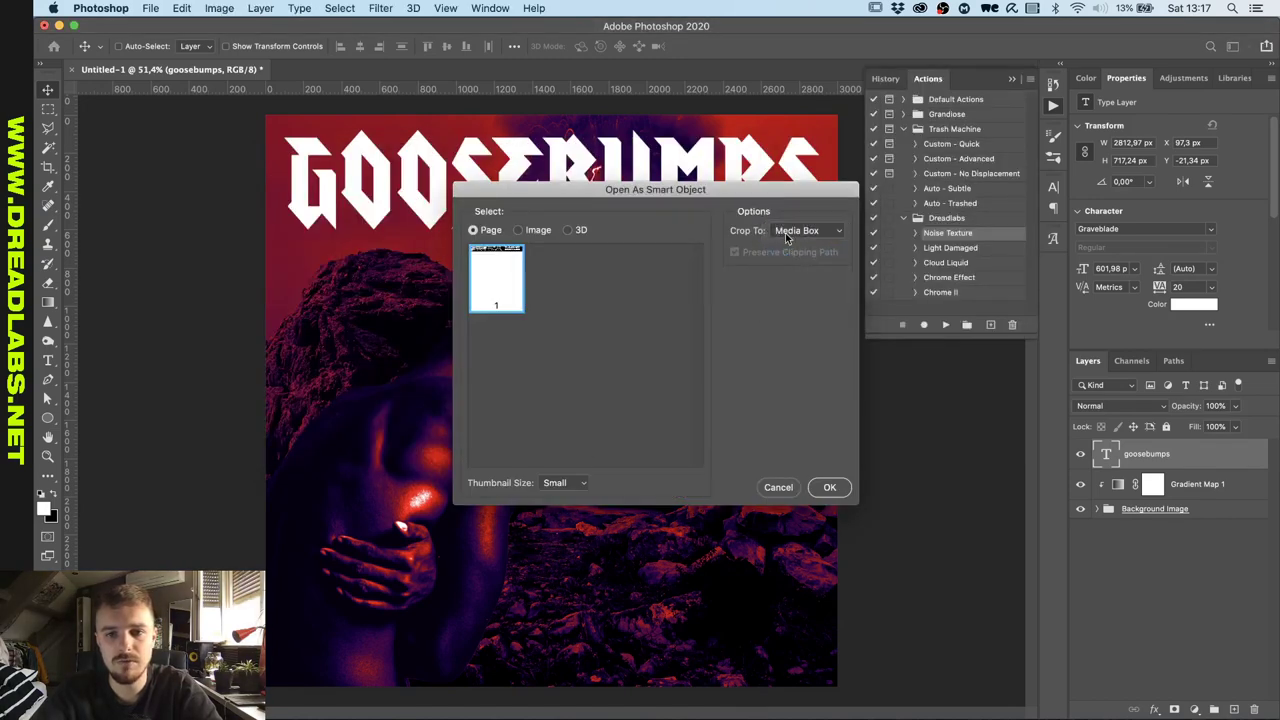
click(826, 487)
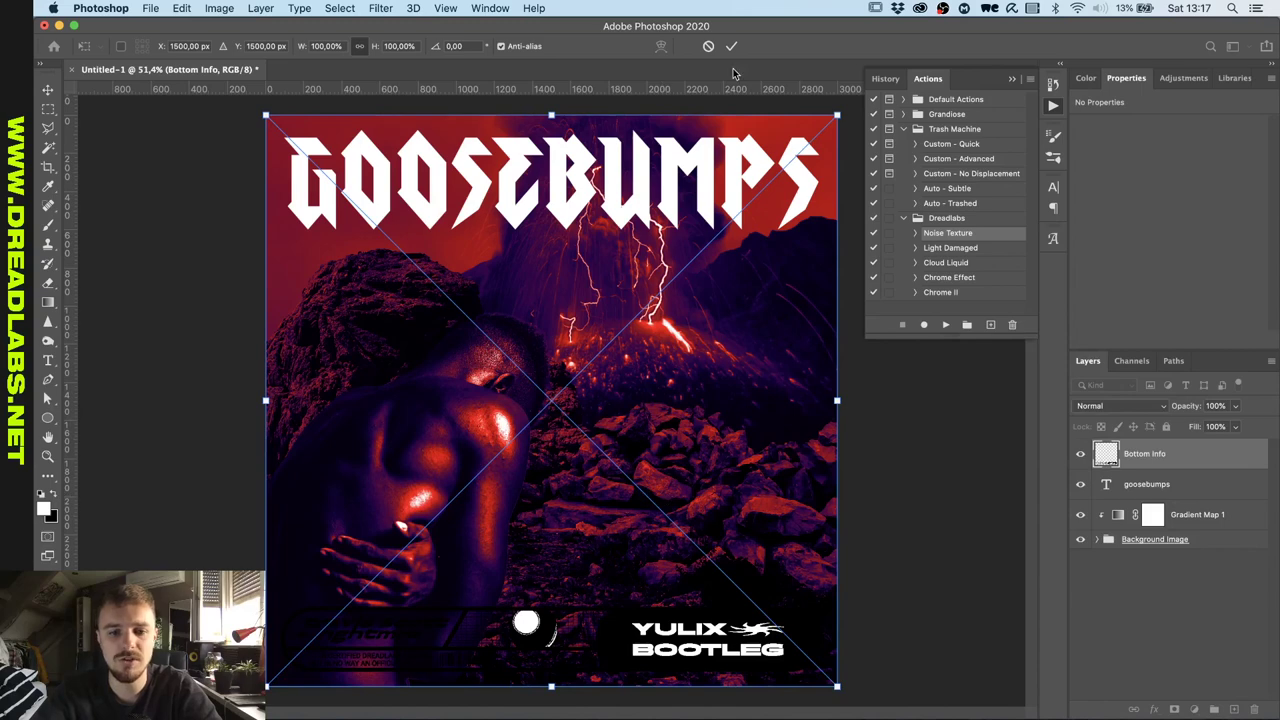
click(732, 46)
Hide the light areas of the Bottom Info layer by splitting its This Layer white Blend If slider to 45 / 74.
scroll(790, 635, up, 3)
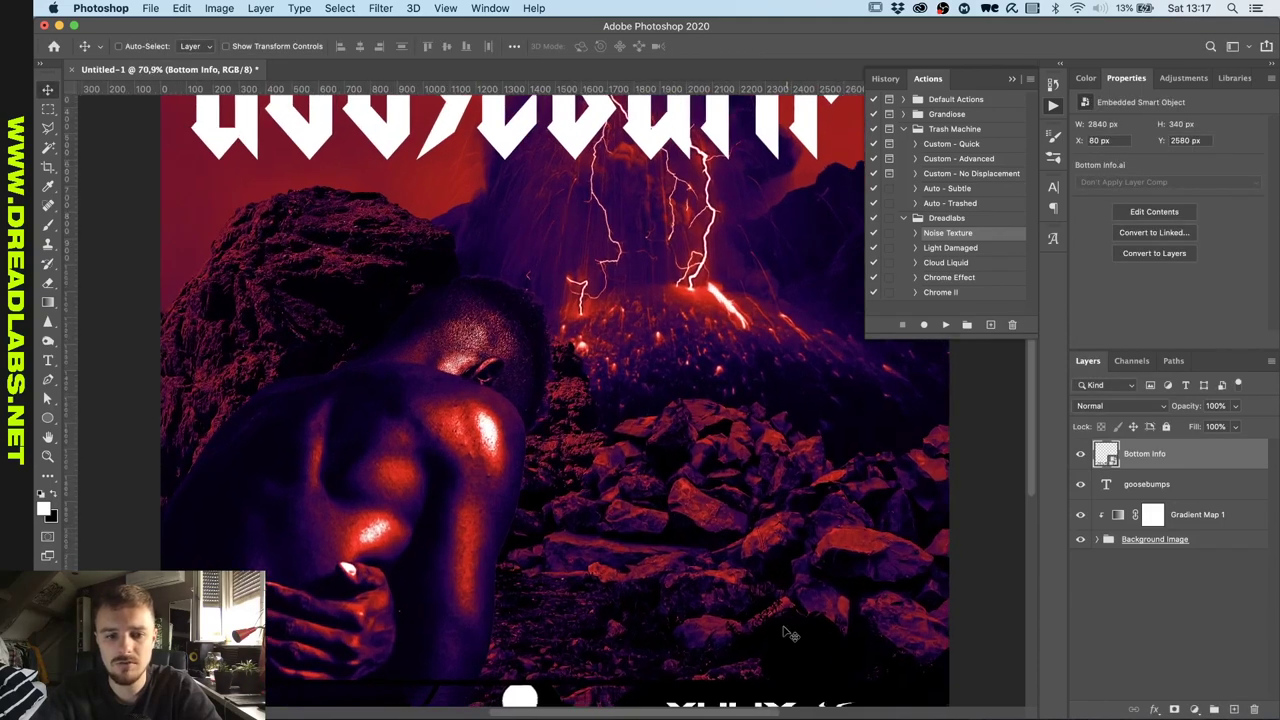
scroll(785, 632, down, 4)
scroll(785, 632, down, 1)
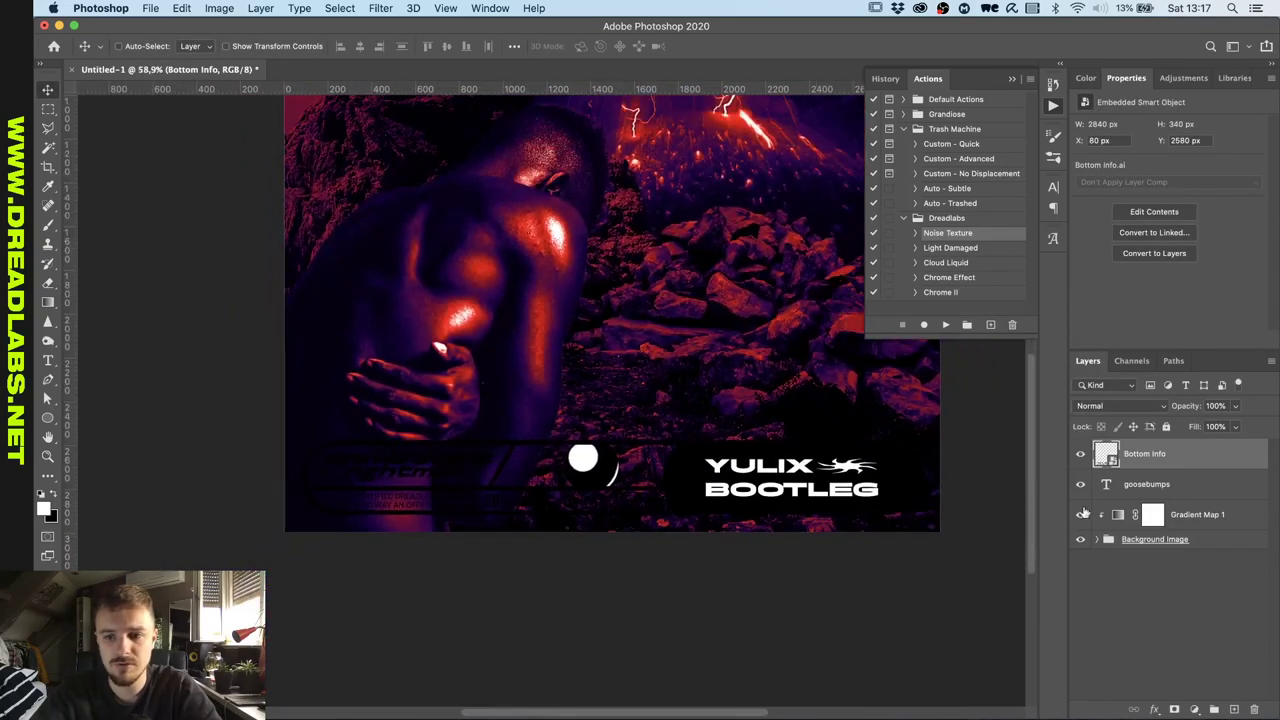
double_click(1200, 458)
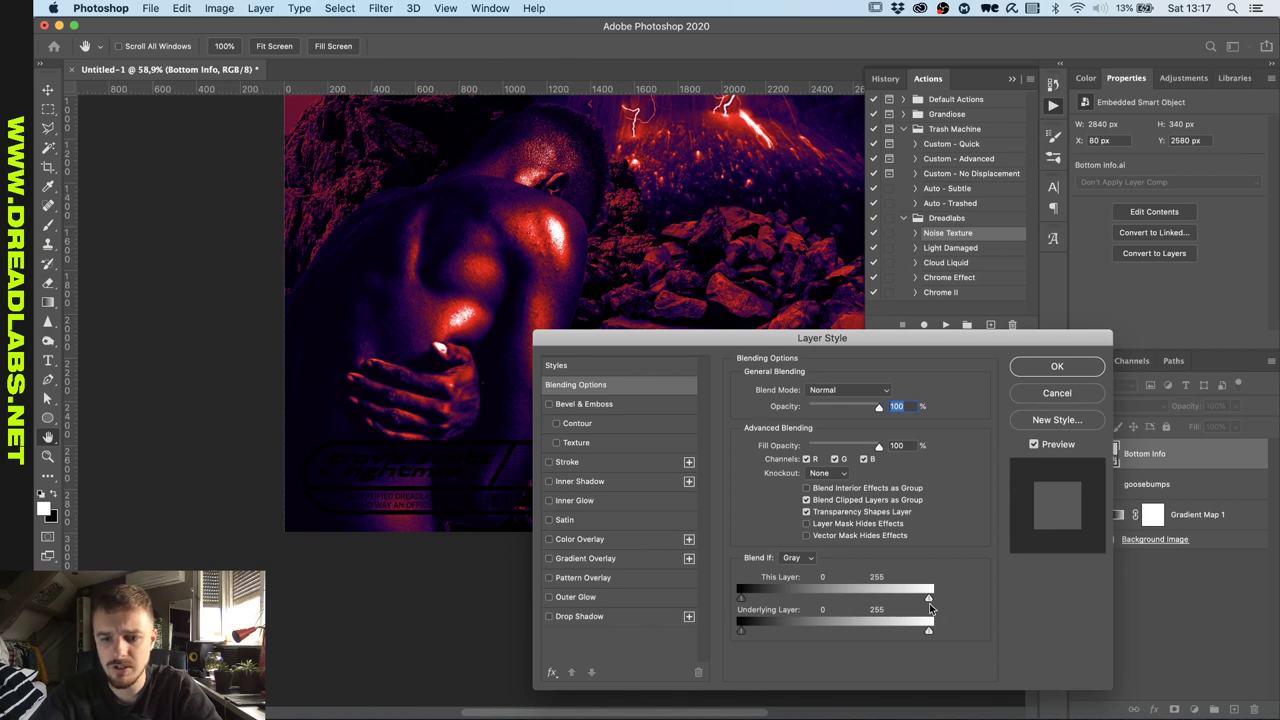
drag(929, 598, 840, 600)
drag(818, 346, 860, 43)
drag(859, 302, 1031, 302)
drag(918, 305, 813, 309)
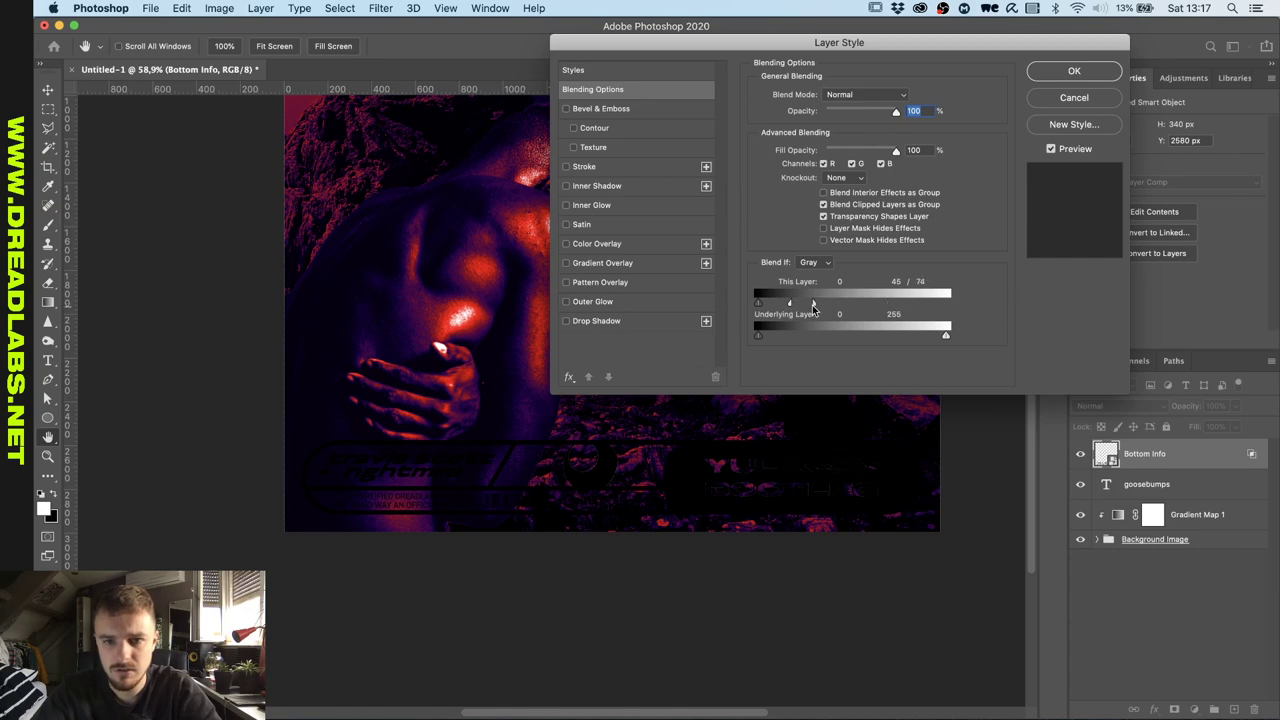
click(1055, 74)
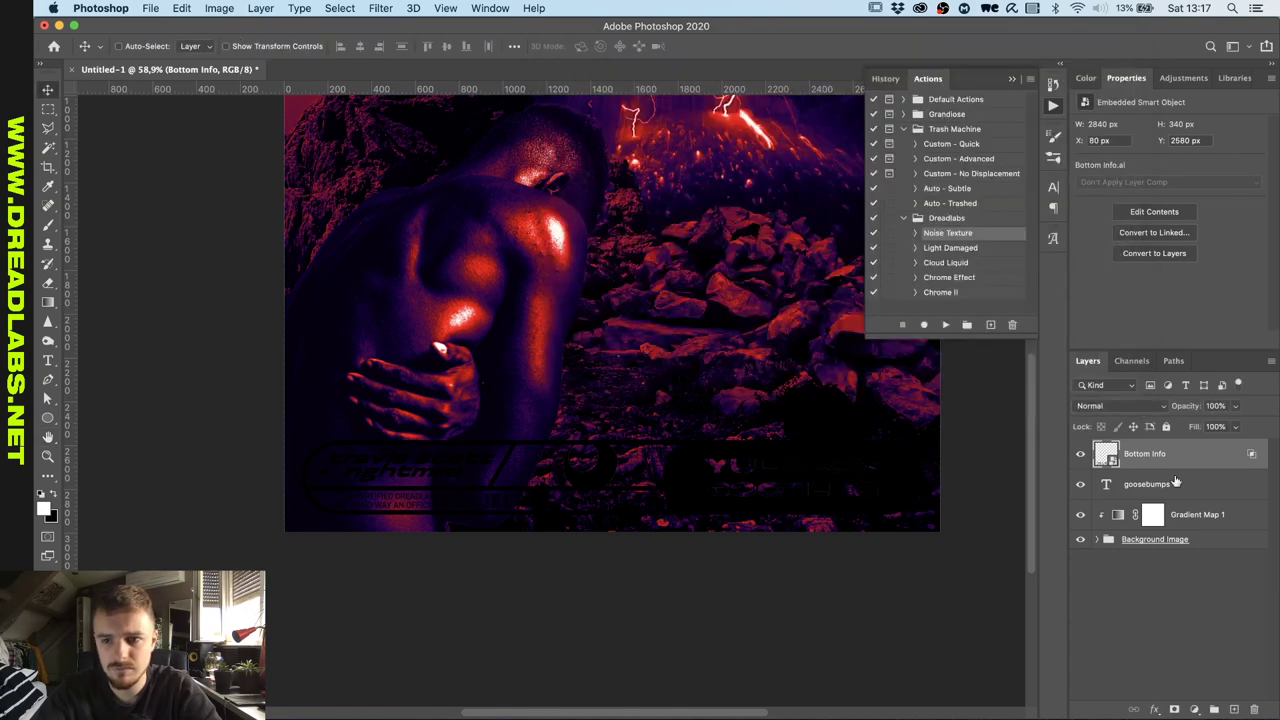
Try a Color Overlay on the Bottom Info layer and switch it off again.
double_click(1211, 454)
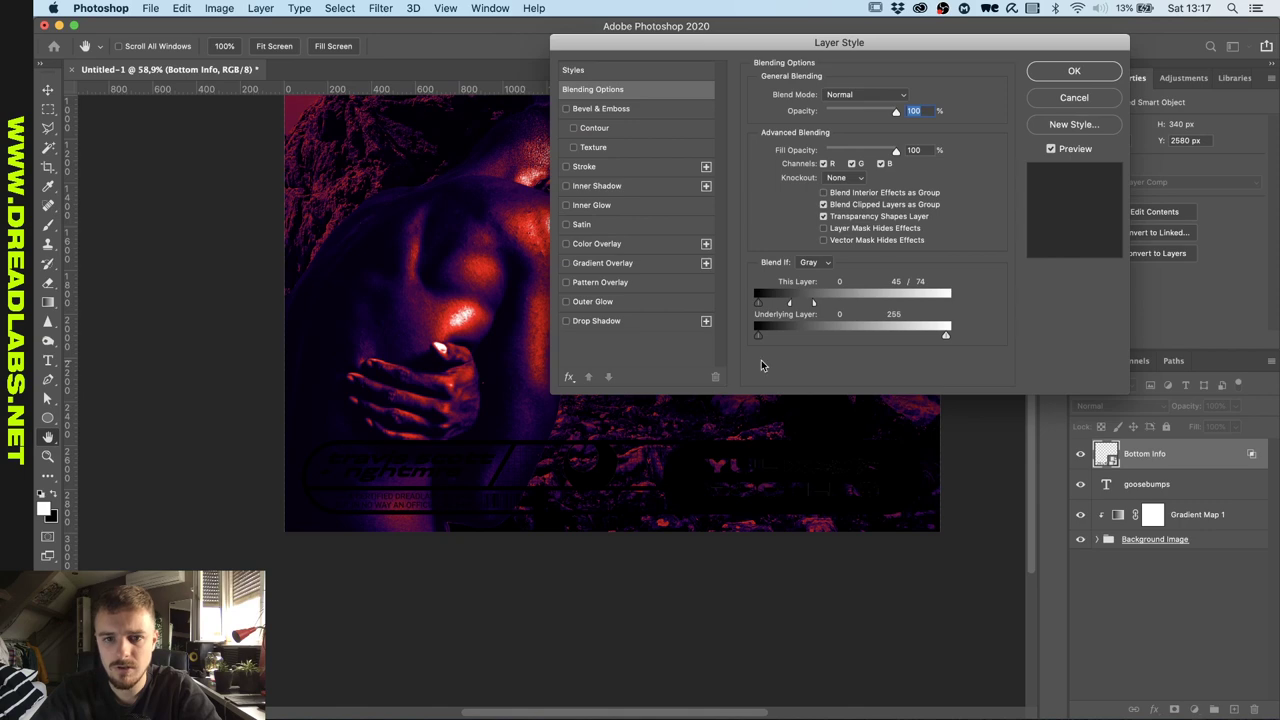
click(566, 244)
click(566, 244)
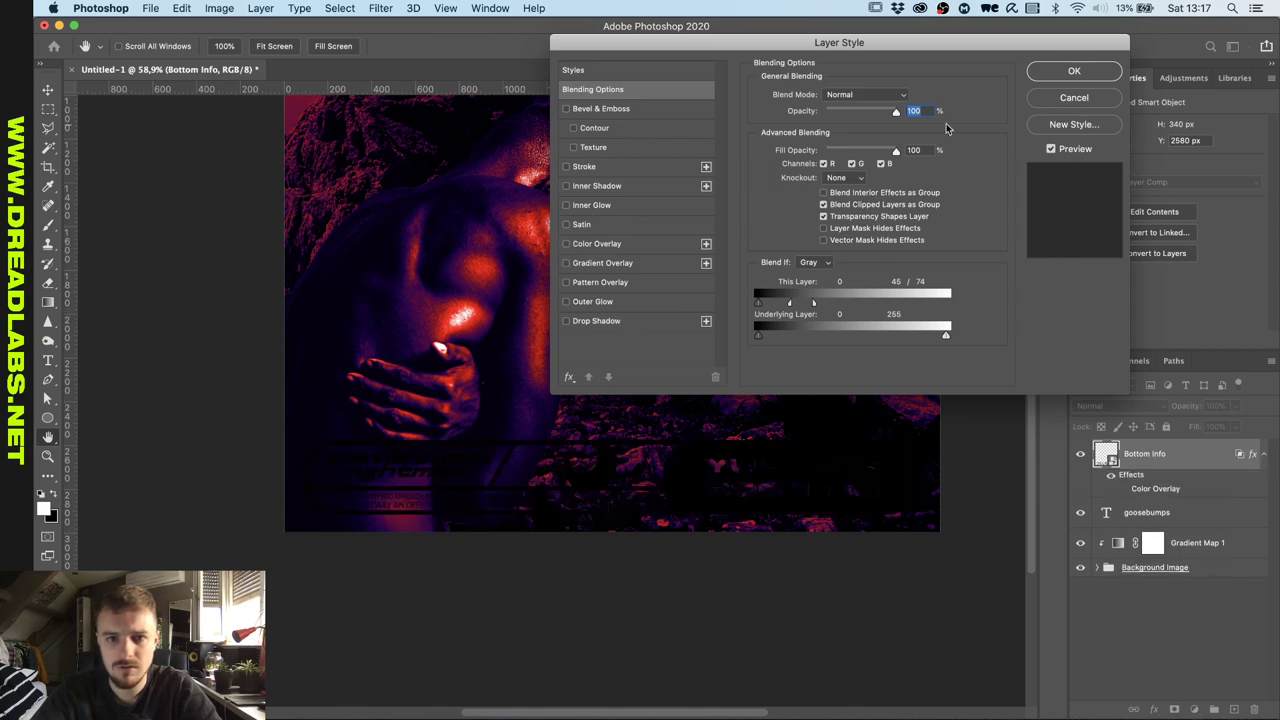
click(1043, 79)
Convert the Bottom Info layer to a new smart object.
right_click(1172, 464)
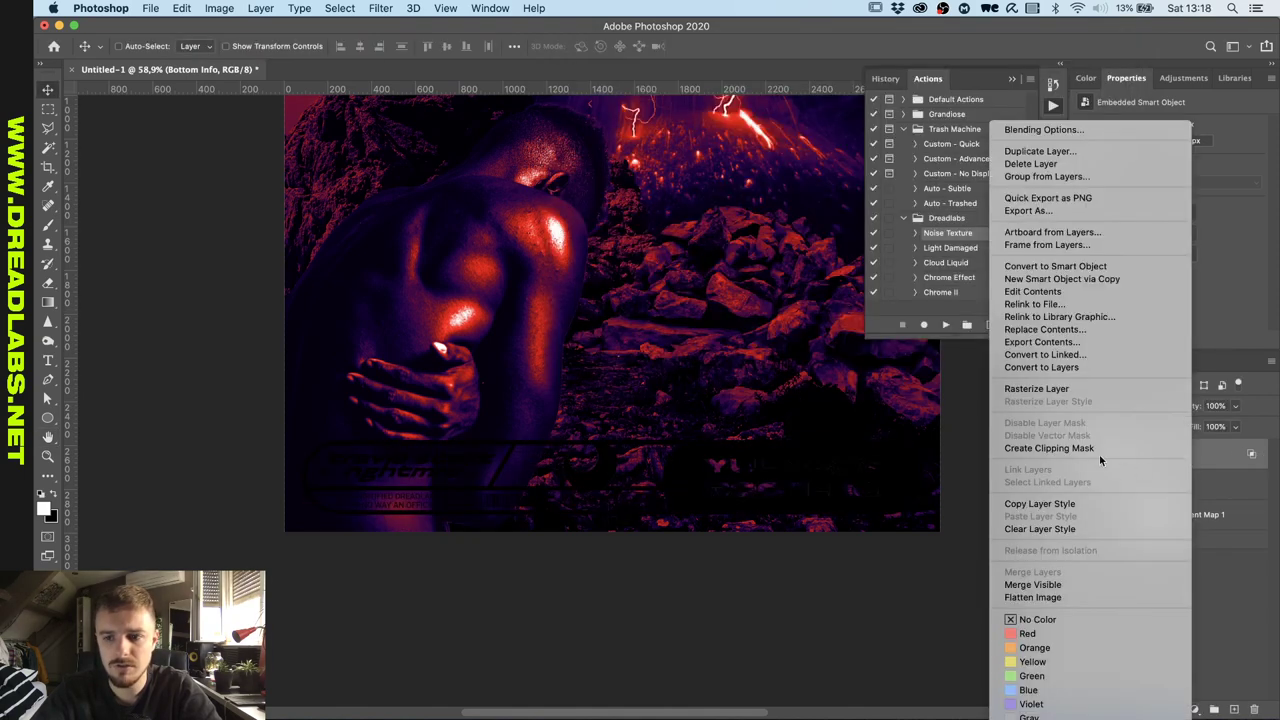
click(1122, 269)
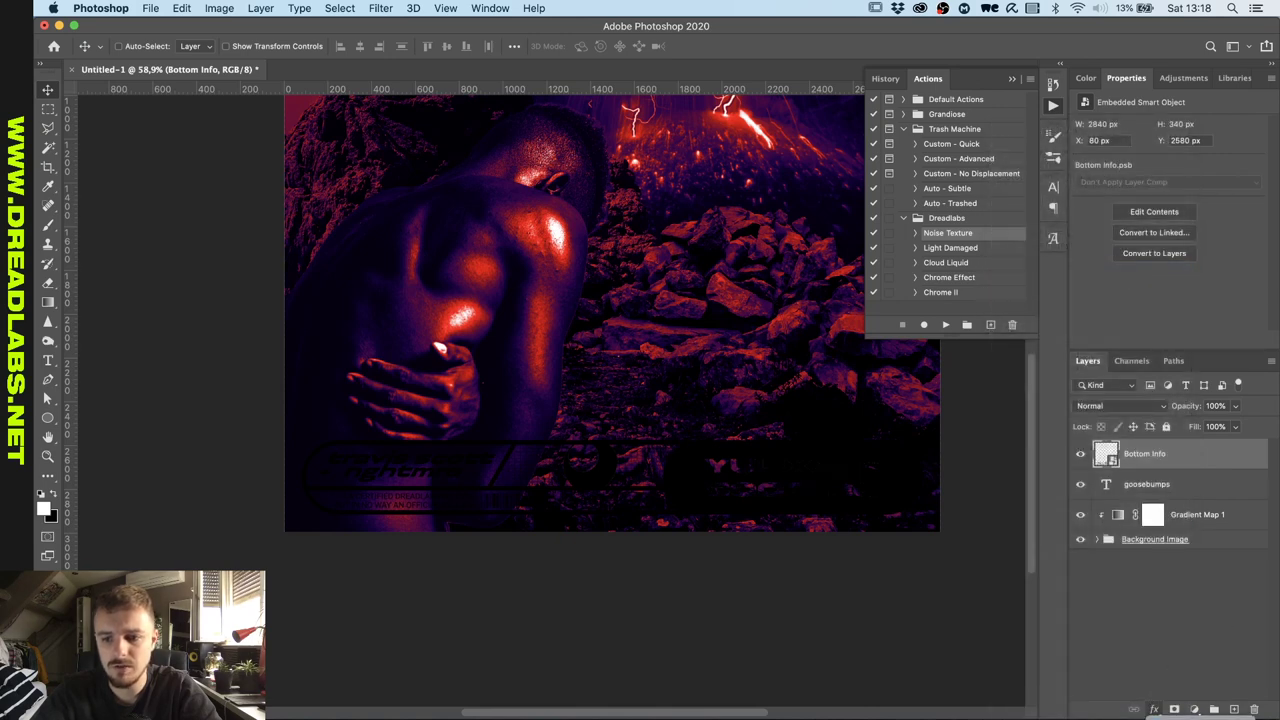
Add a white (#ffffff) Color Overlay to the Bottom Info layer, with the Stroke effect switched off.
click(1154, 709)
click(1170, 520)
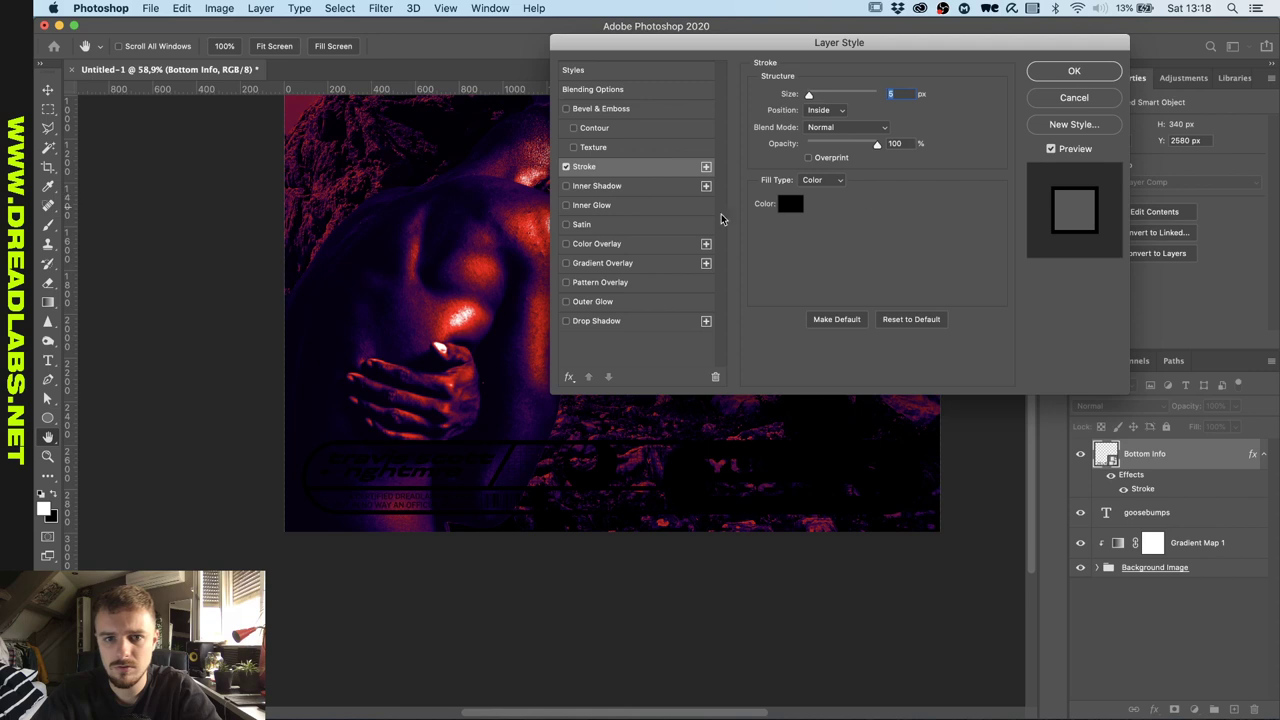
click(566, 167)
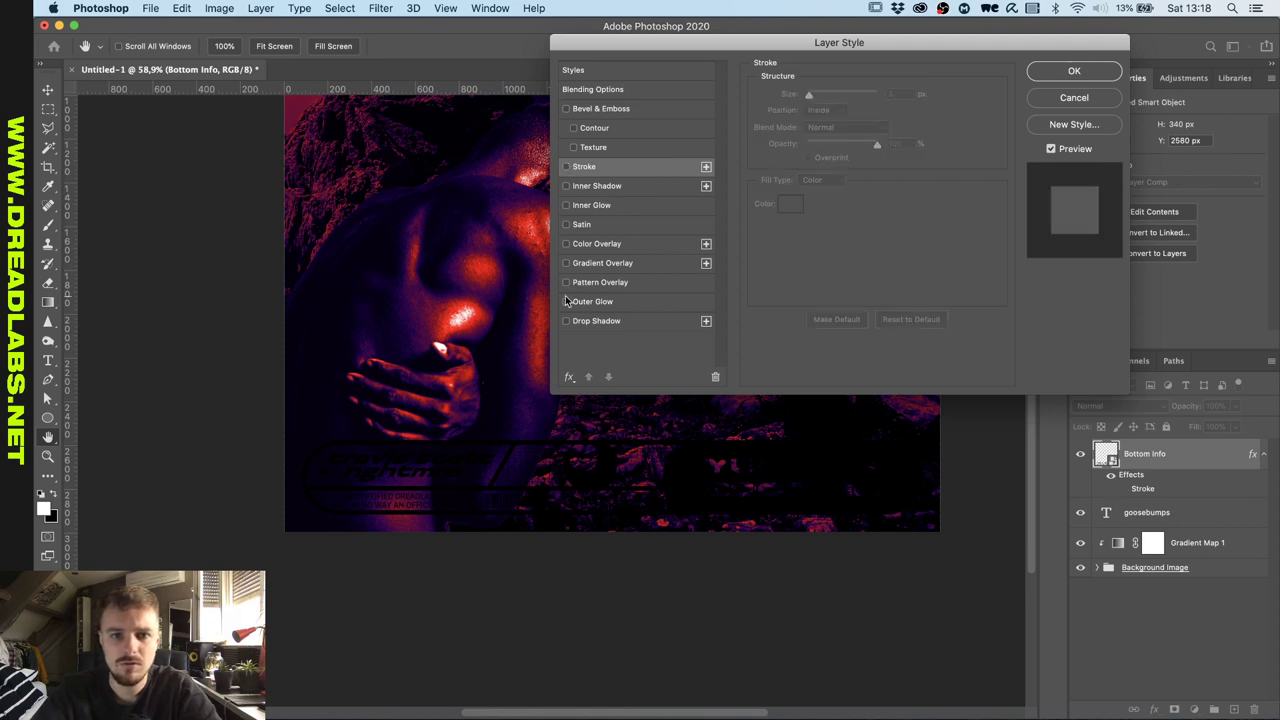
click(567, 244)
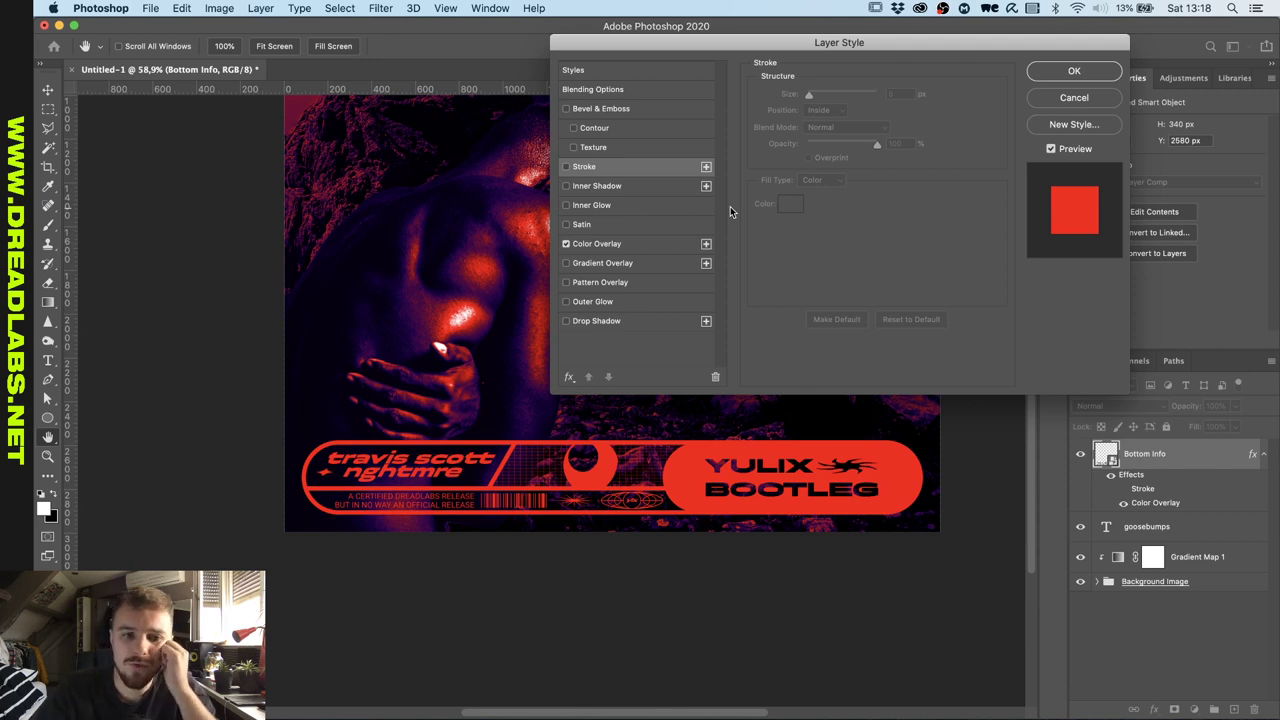
click(640, 250)
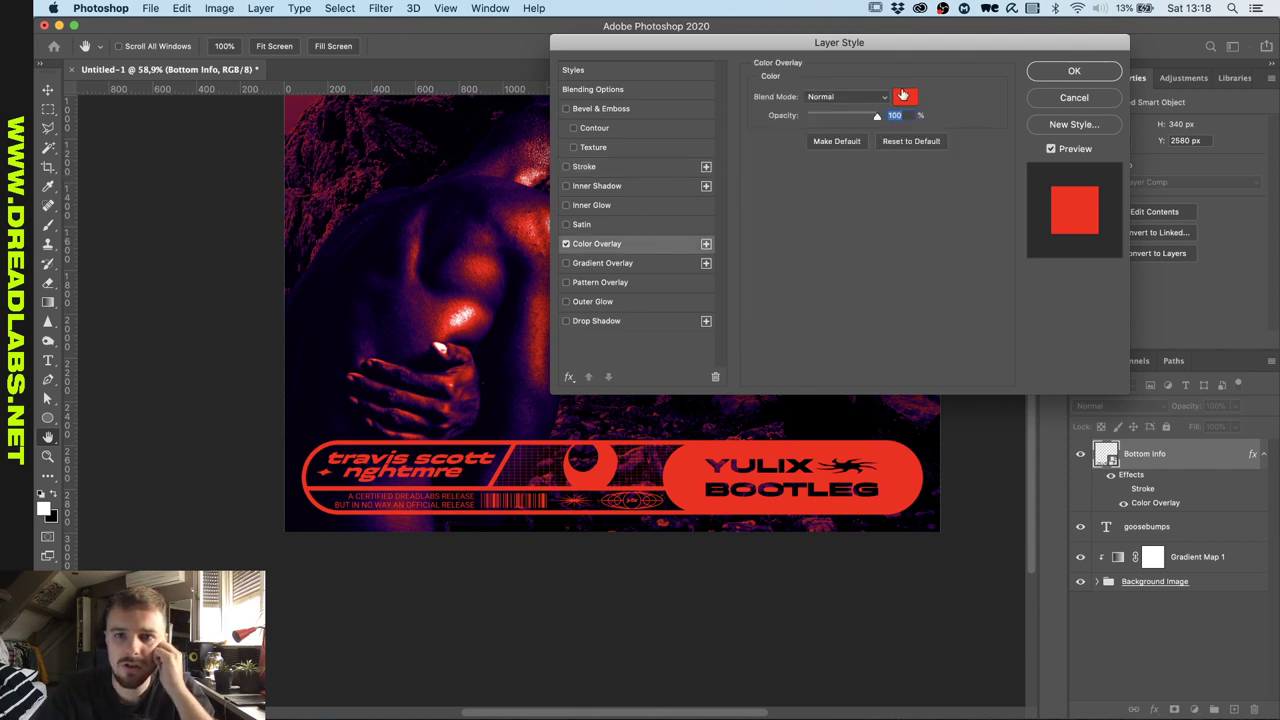
click(905, 96)
drag(943, 376, 782, 277)
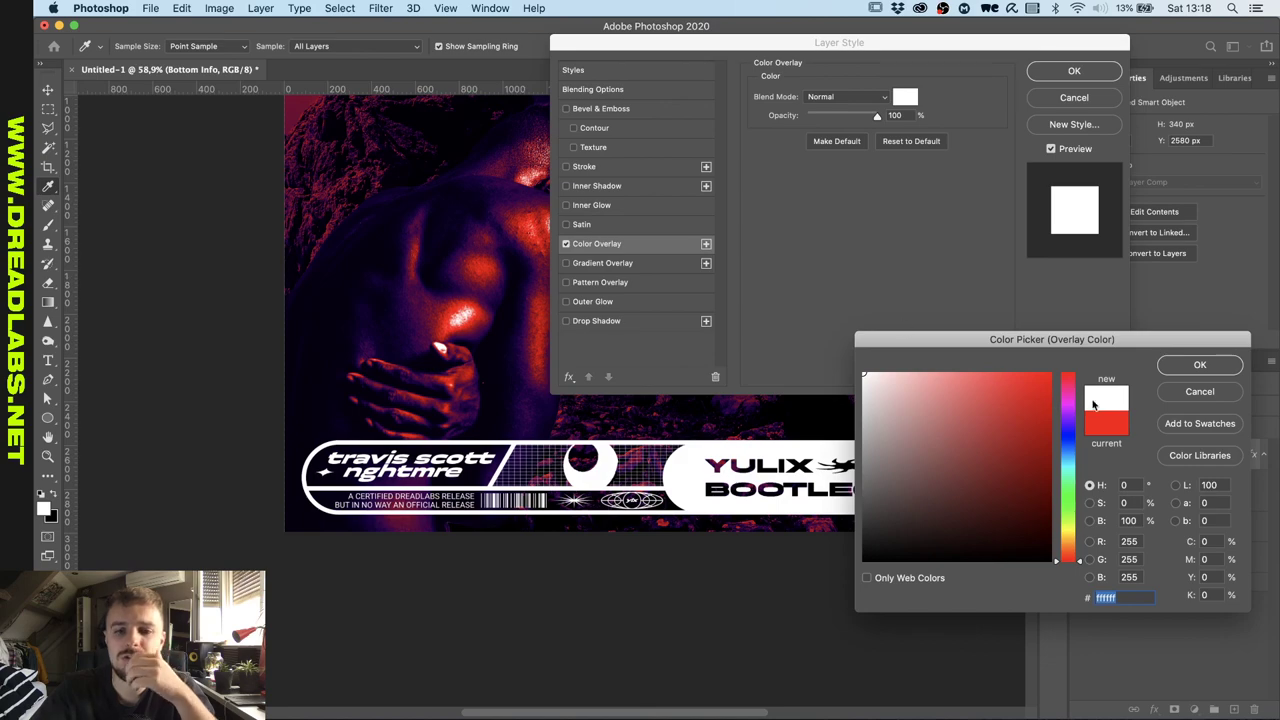
click(1210, 371)
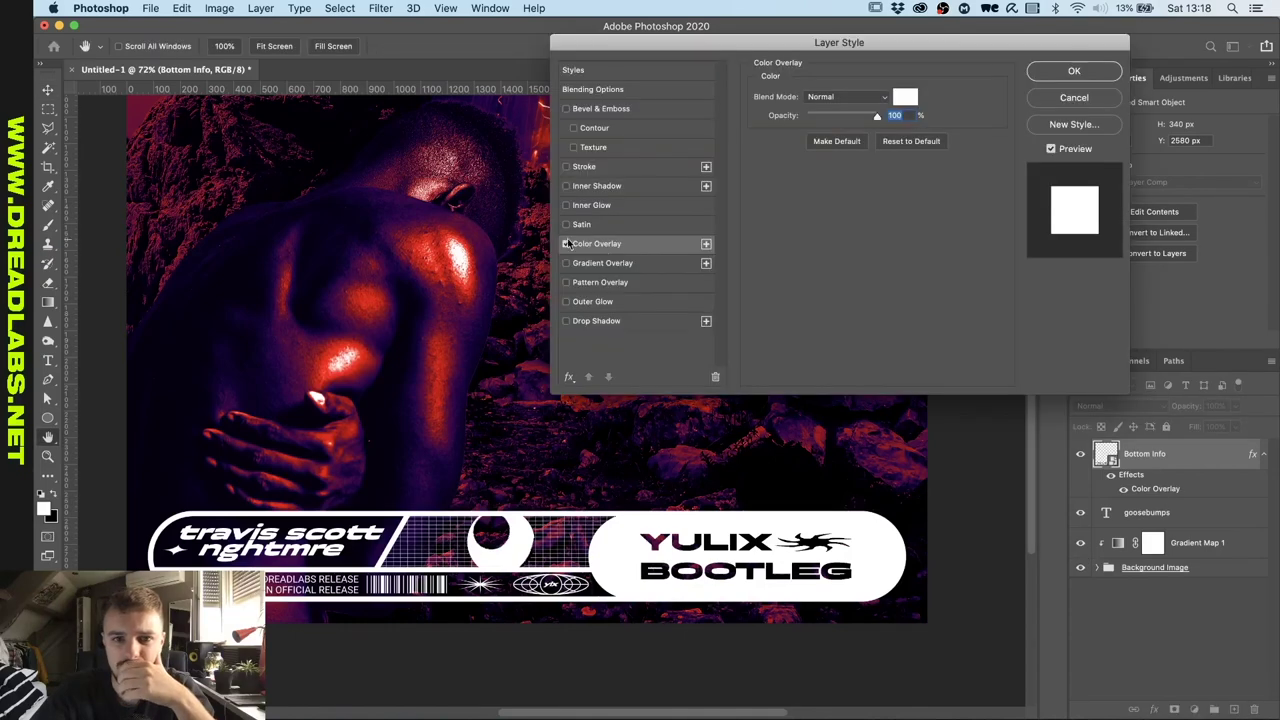
Recolour the overlay red (#ff0000) and add an Inner Glow with Normal blending, 17% noise and 35 px size.
click(905, 97)
drag(1015, 398, 1060, 364)
click(1200, 365)
click(567, 205)
drag(832, 114, 885, 114)
click(850, 95)
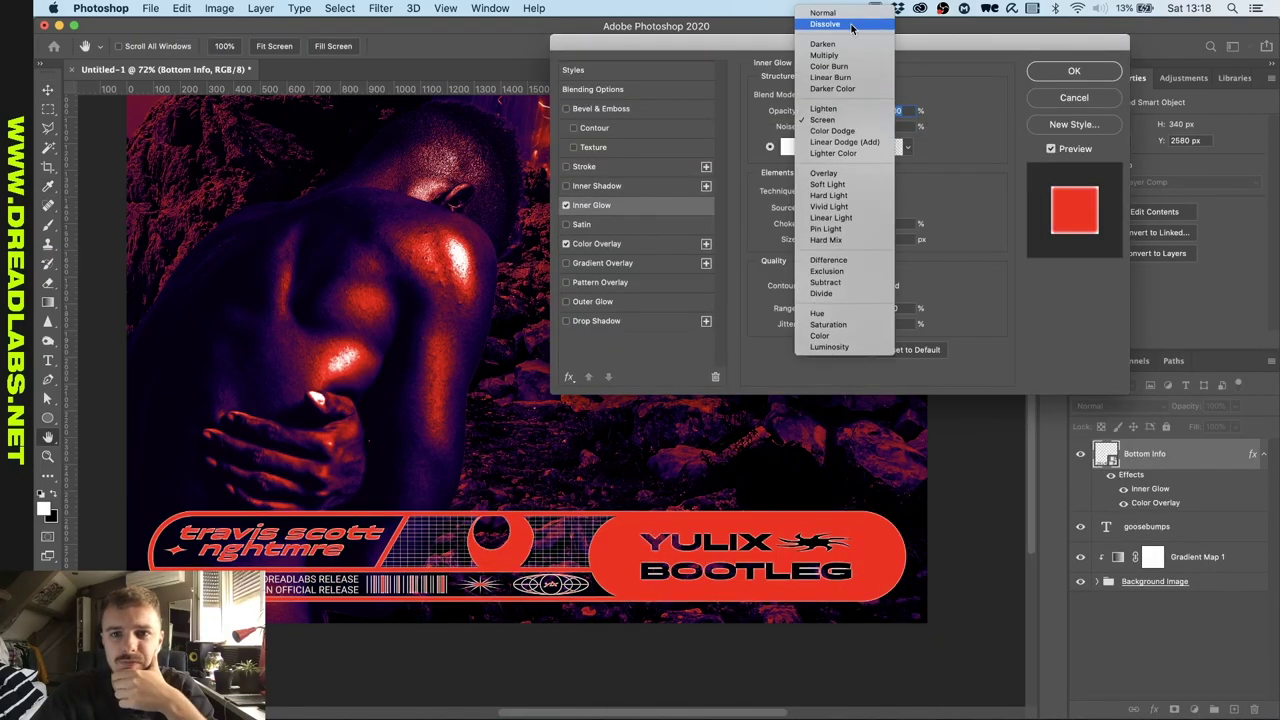
click(851, 24)
Change the banner's Color Overlay from red to a light magenta.
click(591, 243)
click(905, 96)
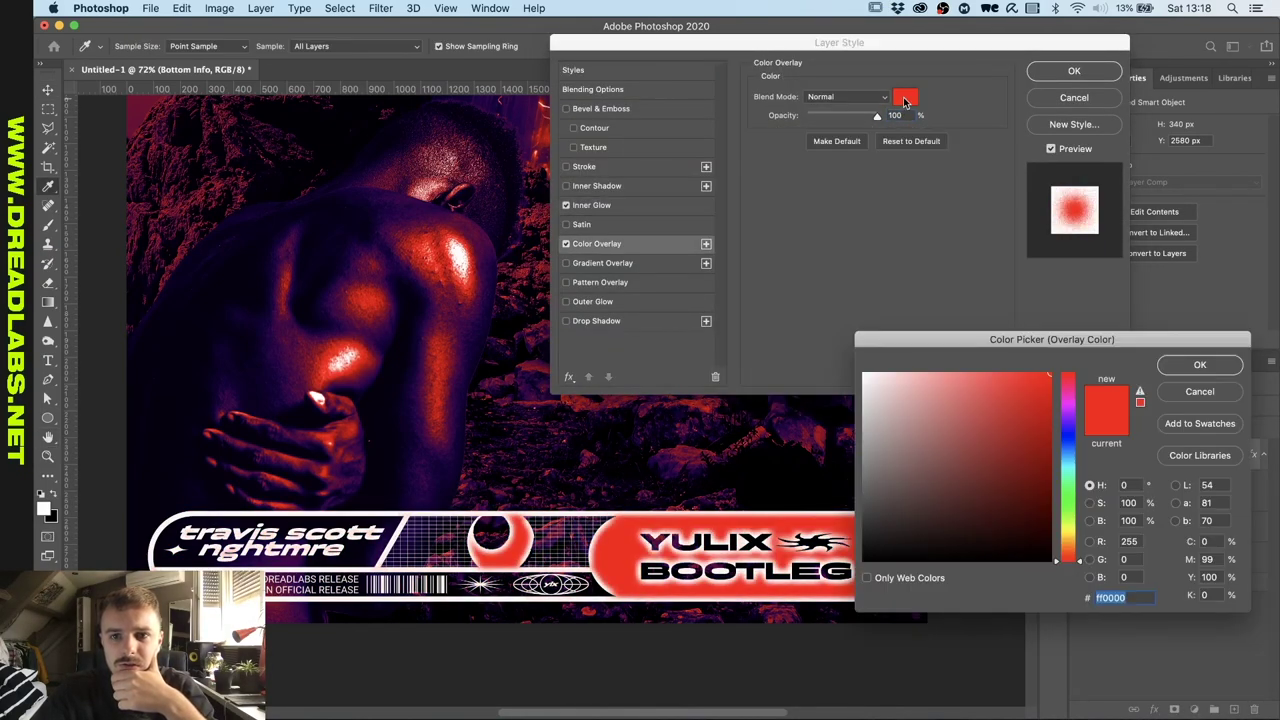
drag(920, 404, 960, 352)
drag(1068, 520, 1090, 362)
click(1200, 364)
Set the Inner Glow colour to purple #ae00ff.
click(591, 205)
click(789, 147)
click(1068, 414)
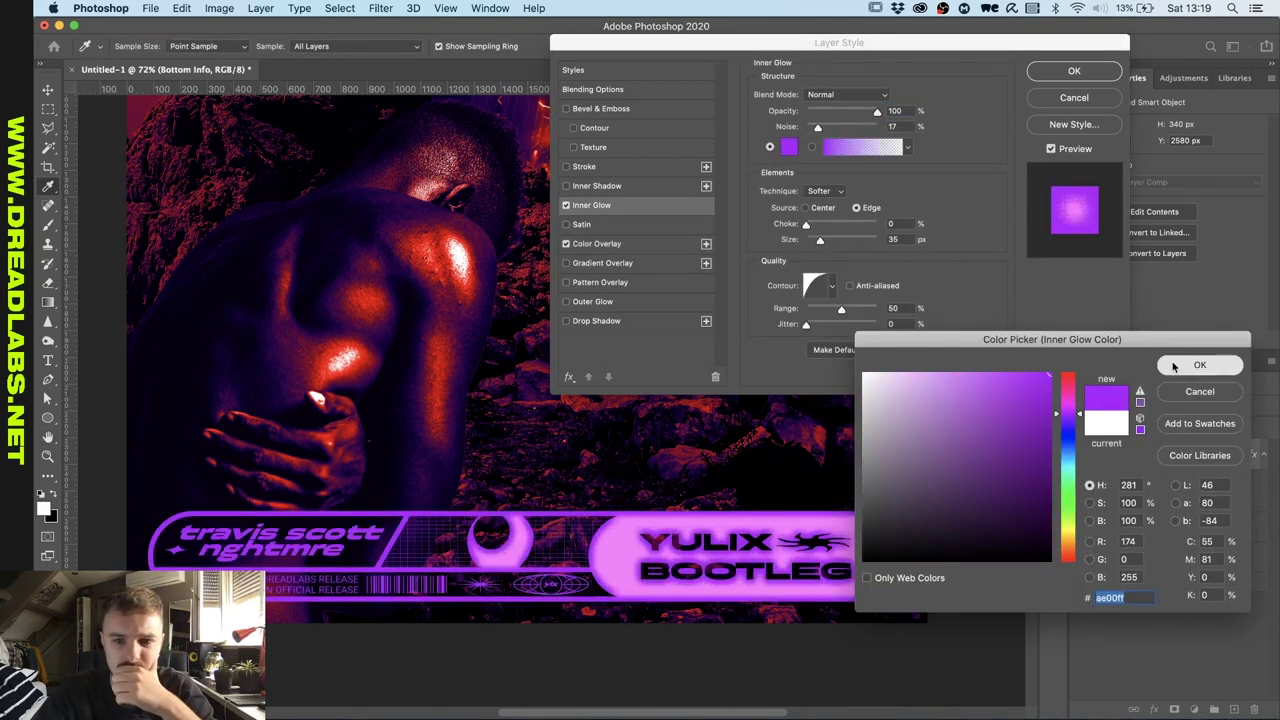
click(1174, 367)
Switch off the Inner Glow on Bottom Info and apply the layer style with only the Color Overlay active.
click(597, 244)
click(903, 96)
drag(940, 450, 773, 713)
click(1180, 394)
click(586, 207)
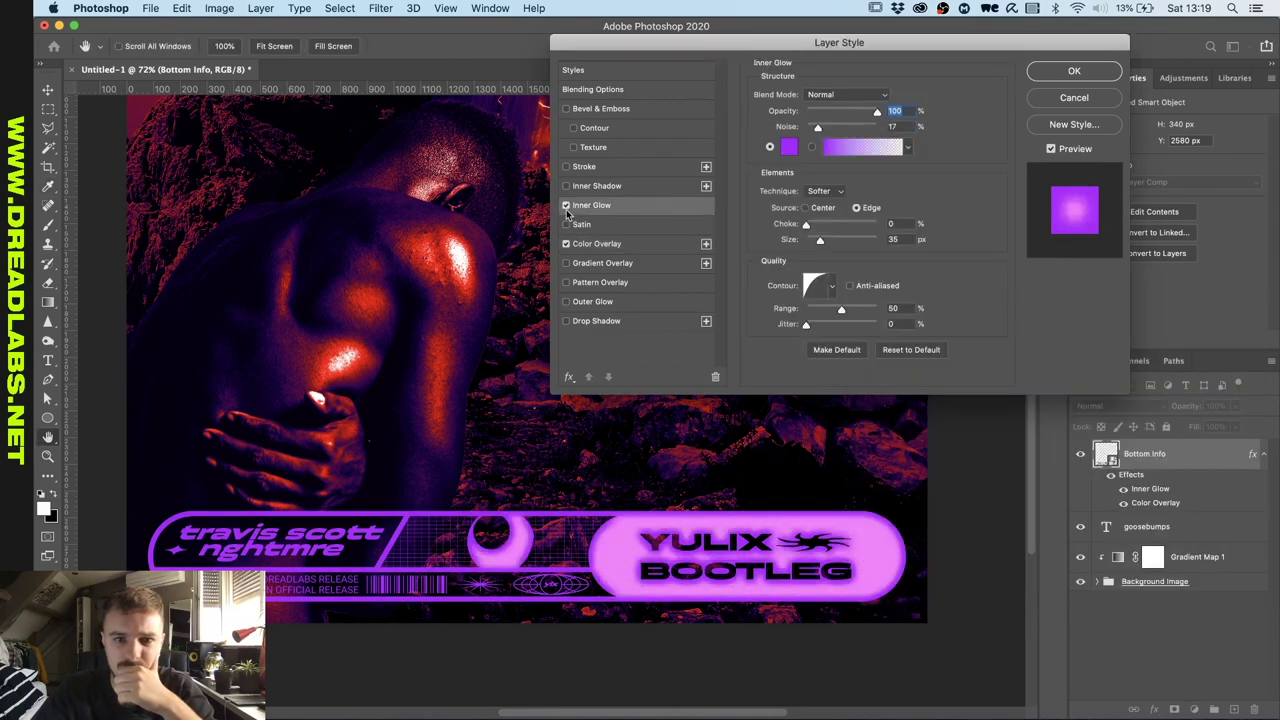
click(566, 206)
click(612, 245)
click(1074, 71)
key(super+0)
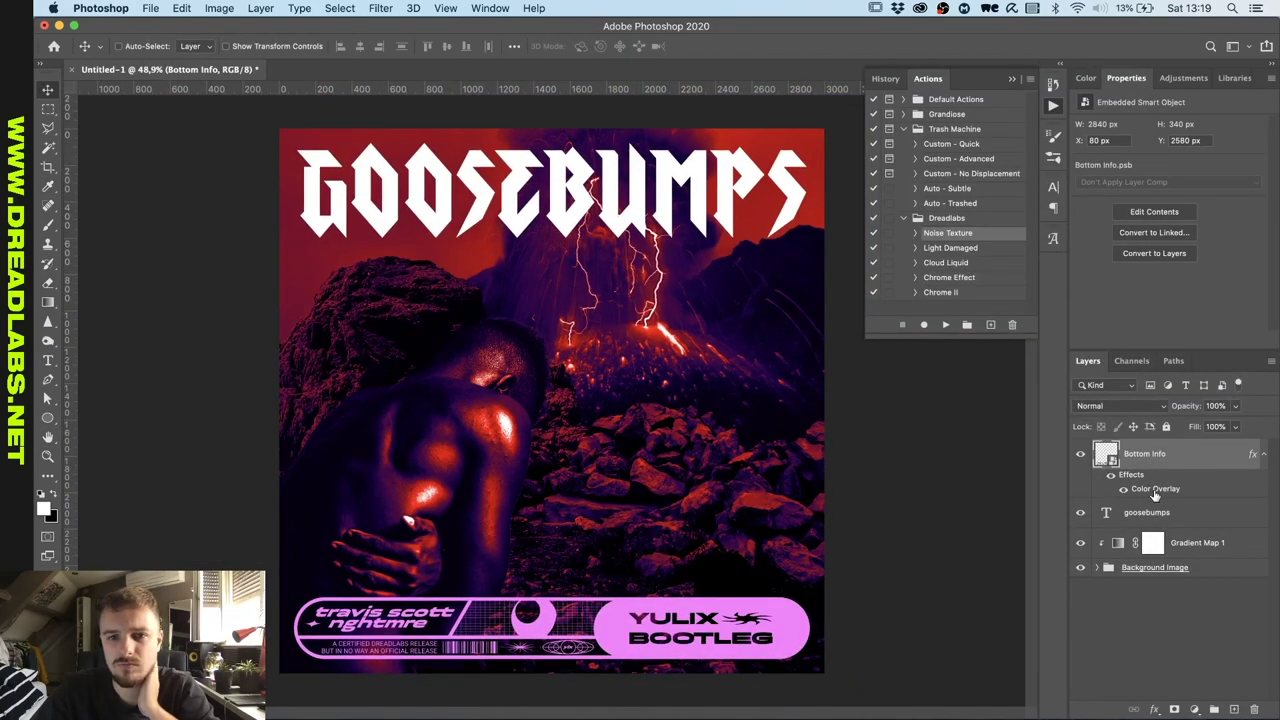
Try black (#000000) as the Color Overlay colour of the Bottom Info layer.
double_click(1155, 491)
click(907, 98)
drag(905, 410, 686, 686)
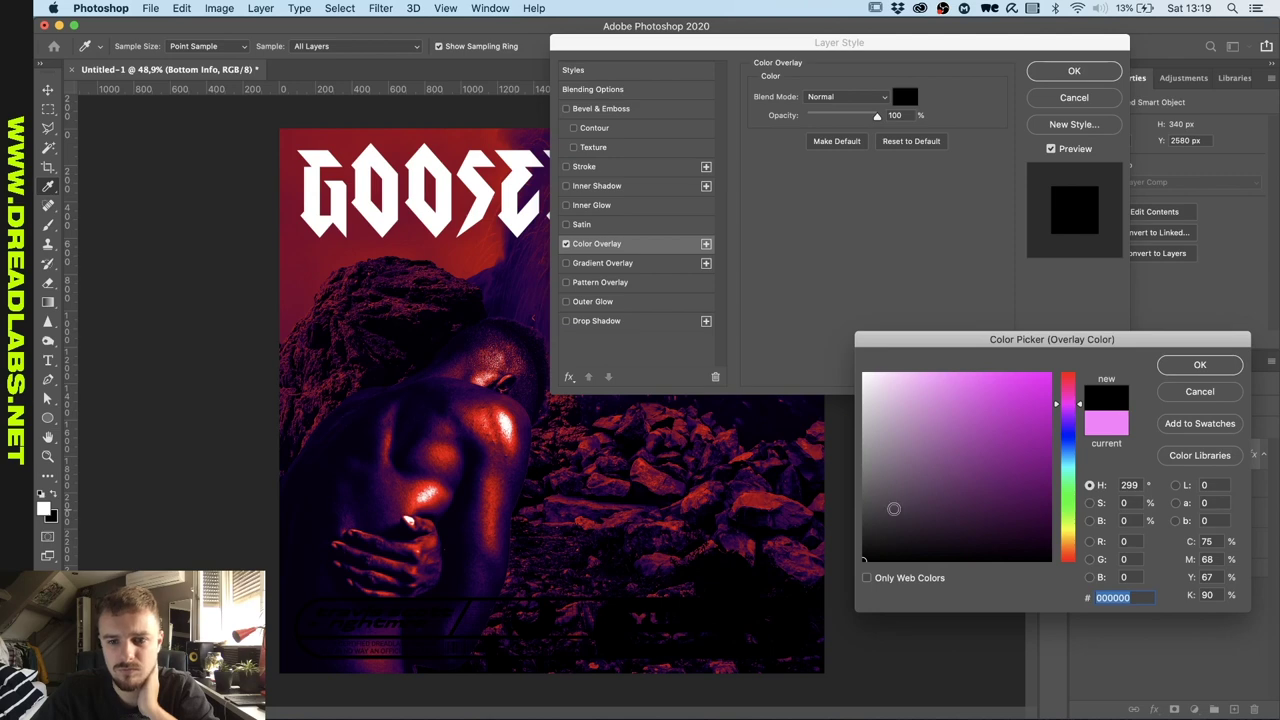
click(1188, 366)
click(1074, 74)
Inspect the colour stops in the gradient of the Gradient Map 1 adjustment layer.
click(1117, 541)
click(1145, 132)
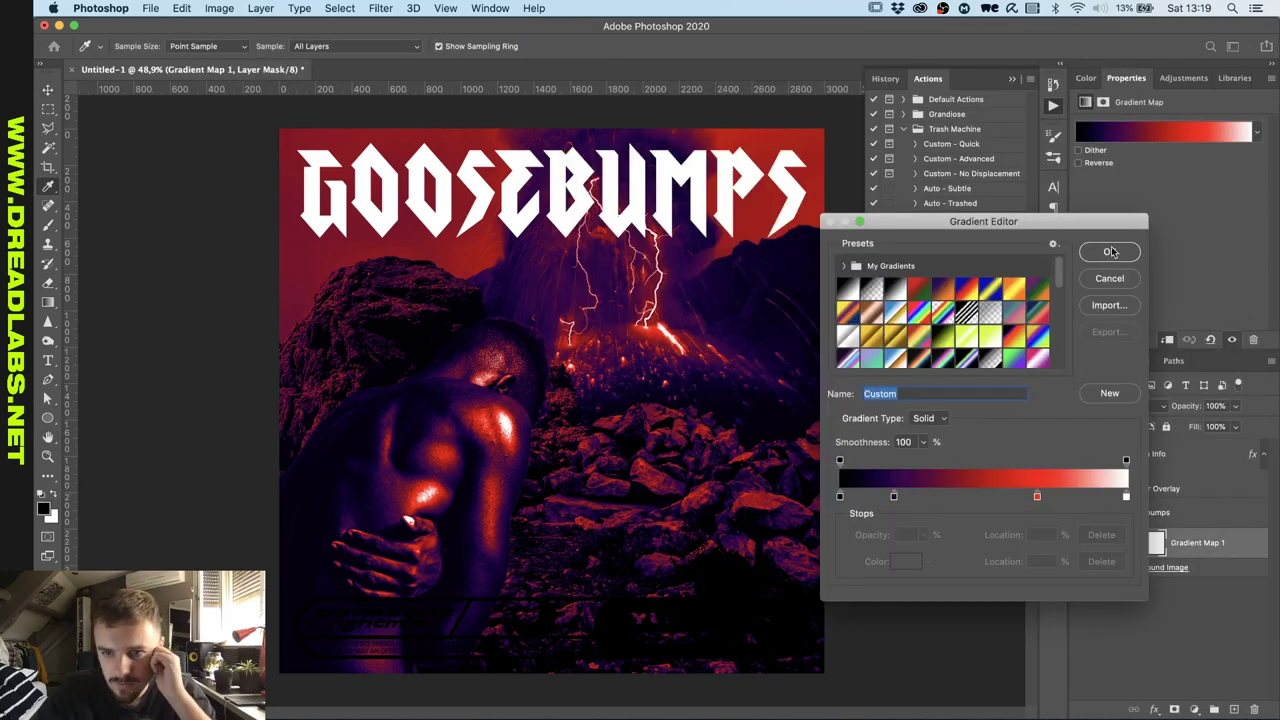
click(1111, 252)
Set the Bottom Info Color Overlay to bright magenta #c500bd, based on a purple sampled from the figure.
double_click(1165, 489)
click(905, 98)
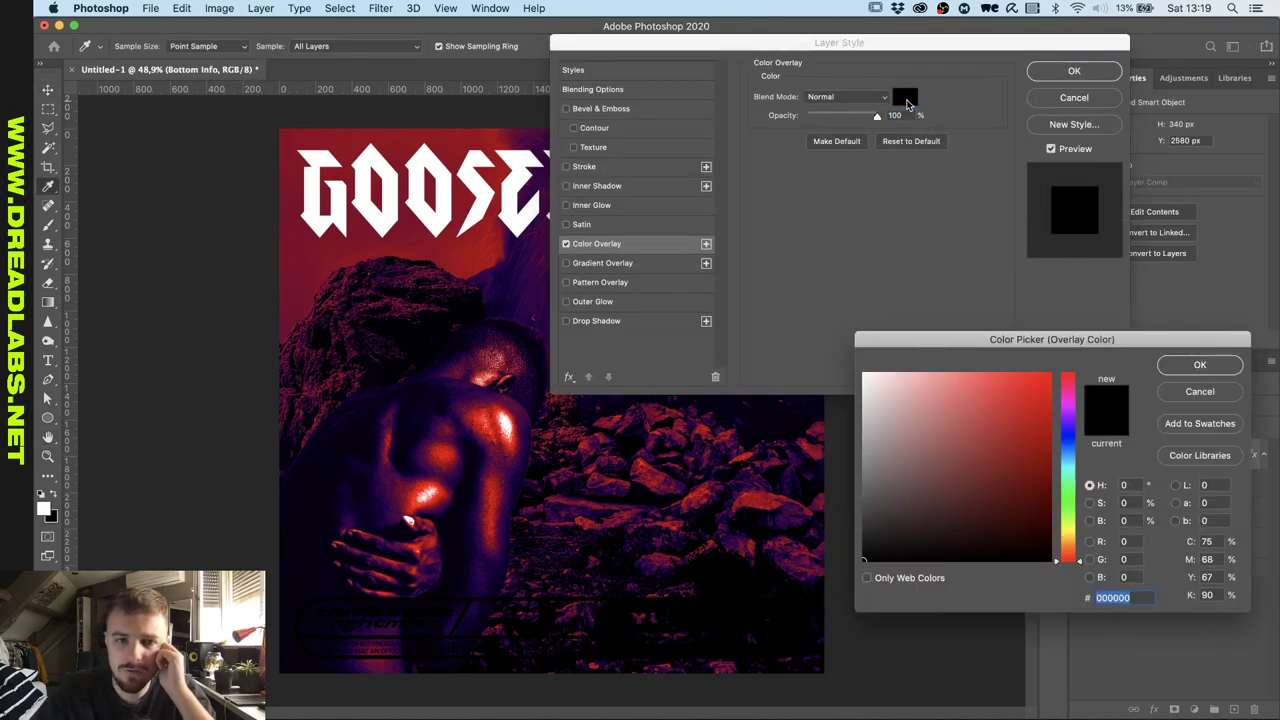
click(444, 433)
click(457, 409)
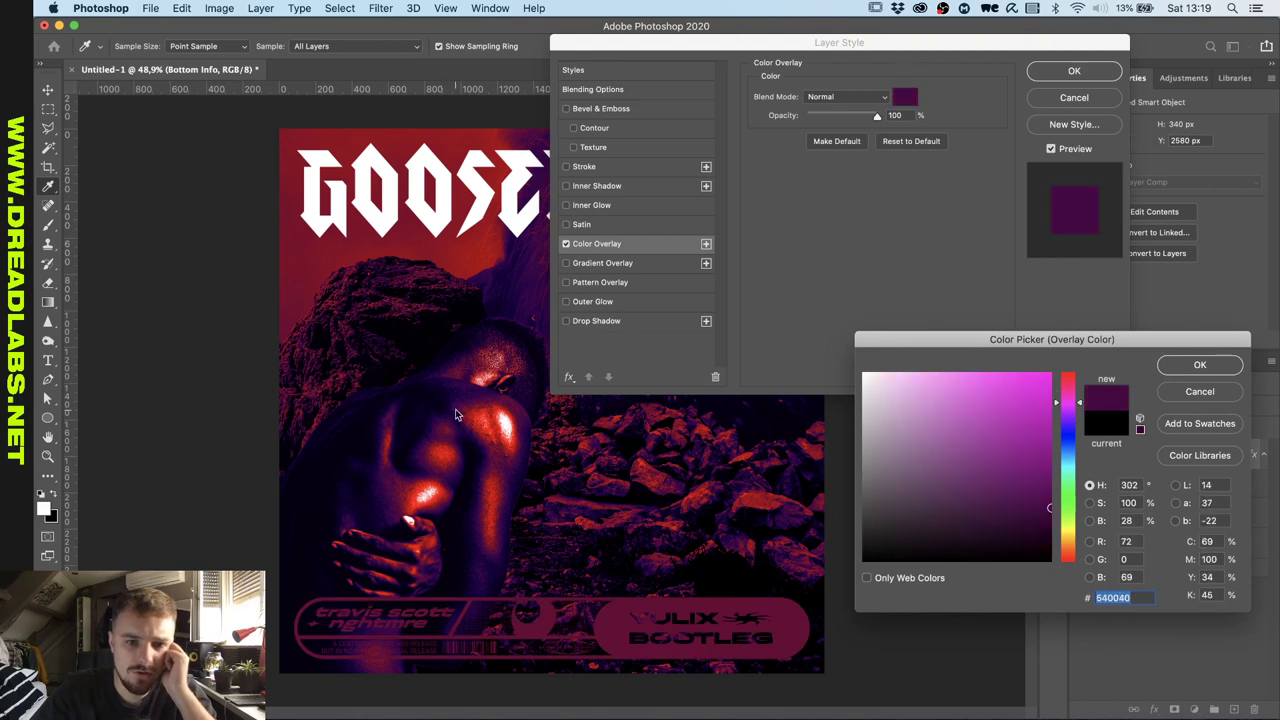
drag(1009, 419, 1088, 395)
click(1049, 415)
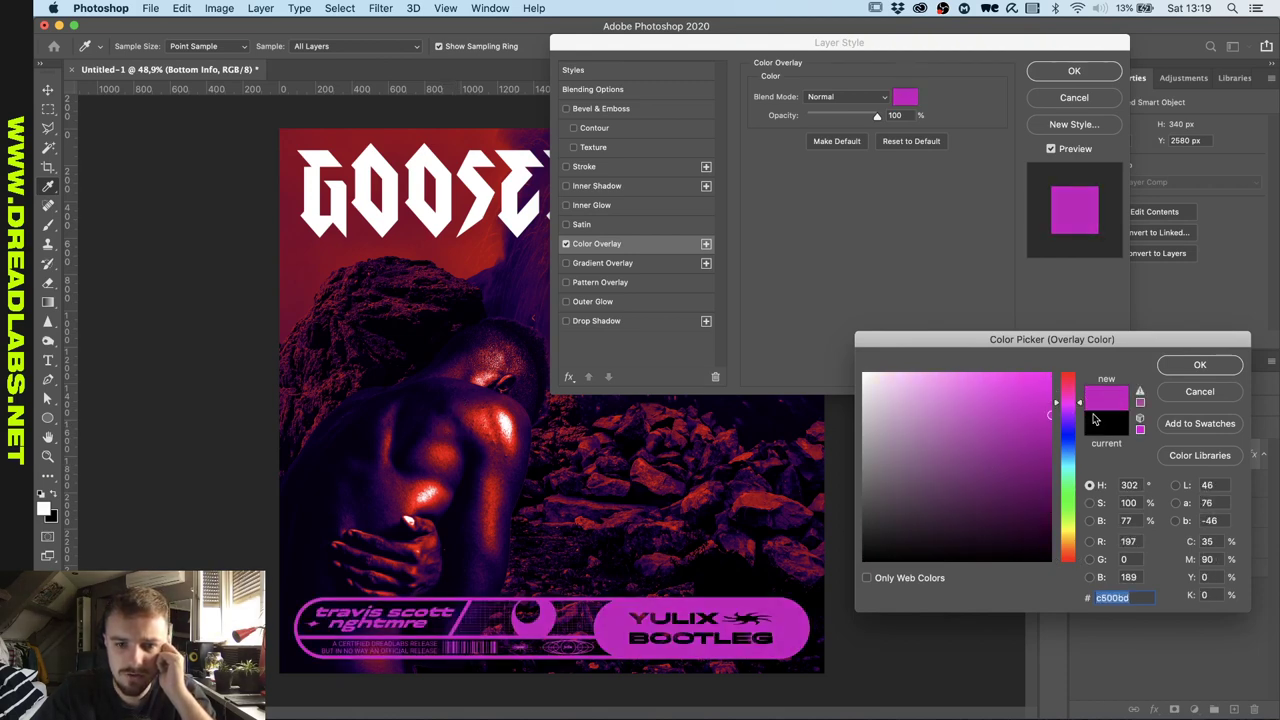
click(1199, 364)
click(1074, 70)
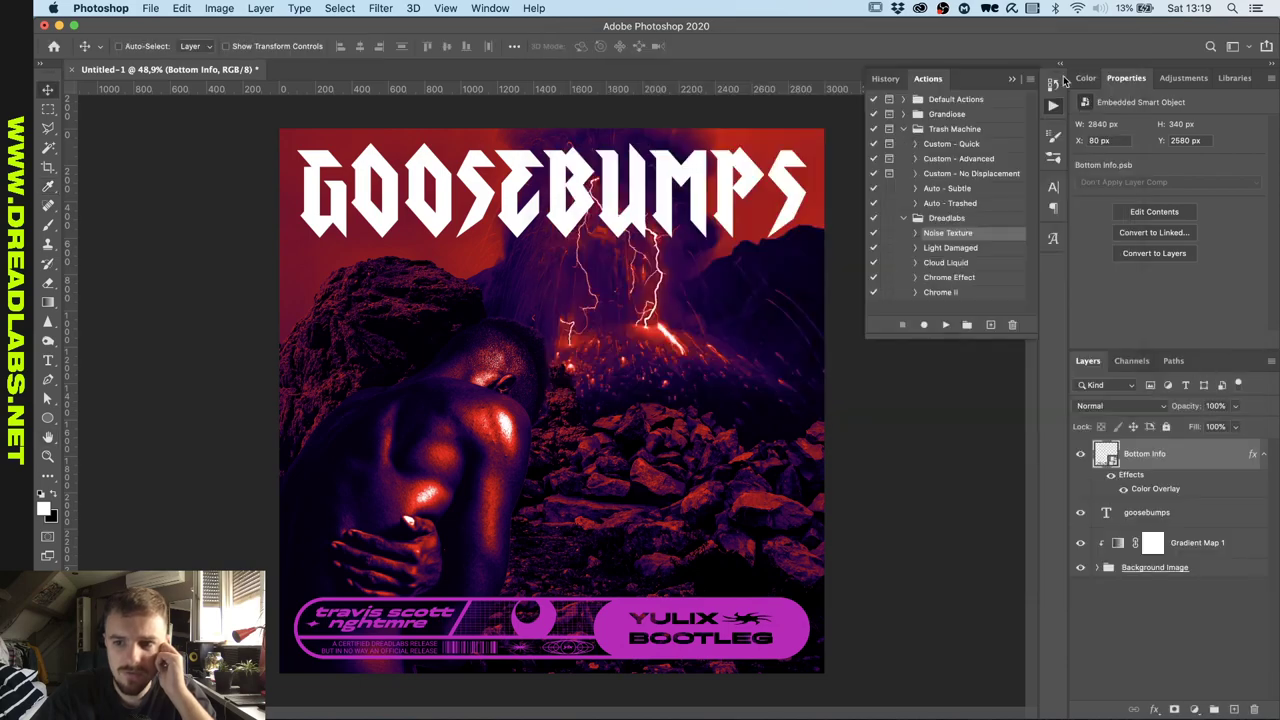
Apply a Displace filter to Bottom Info with horizontal and vertical scale 20, using grunge-map-05.psd from the Displacement Maps folder.
scroll(734, 240, up, 4)
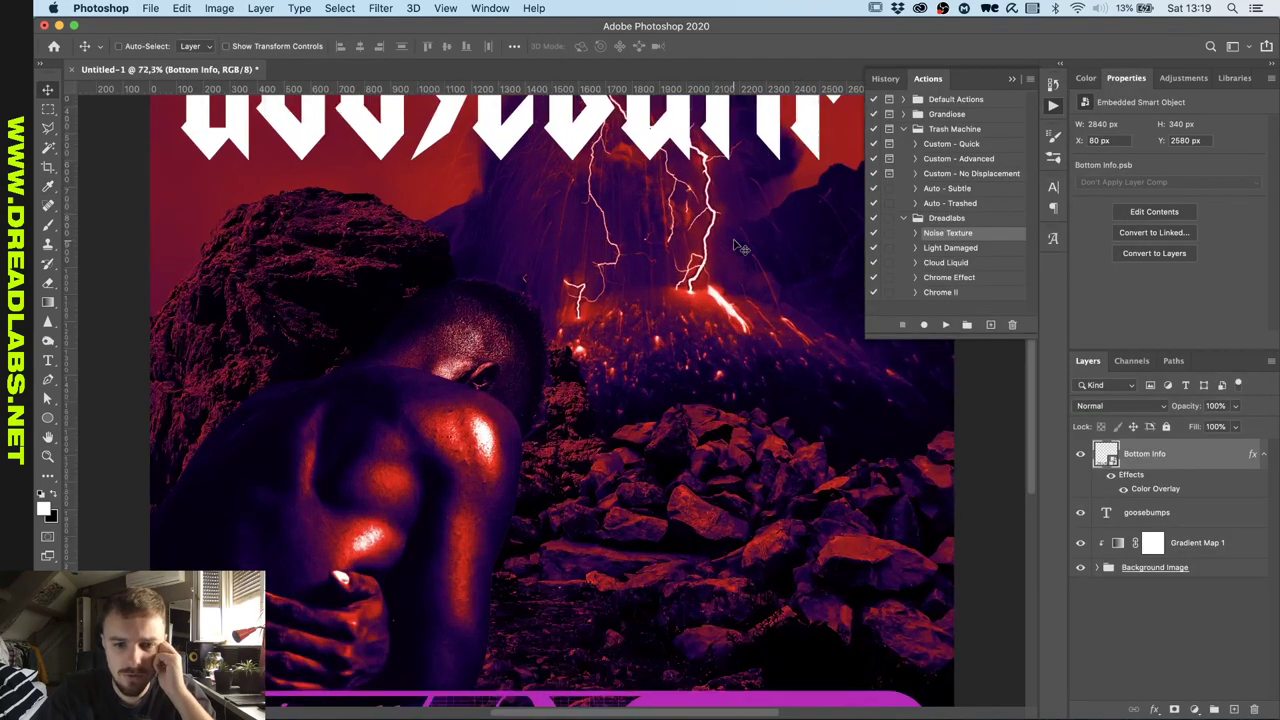
scroll(734, 240, down, 5)
scroll(734, 240, up, 2)
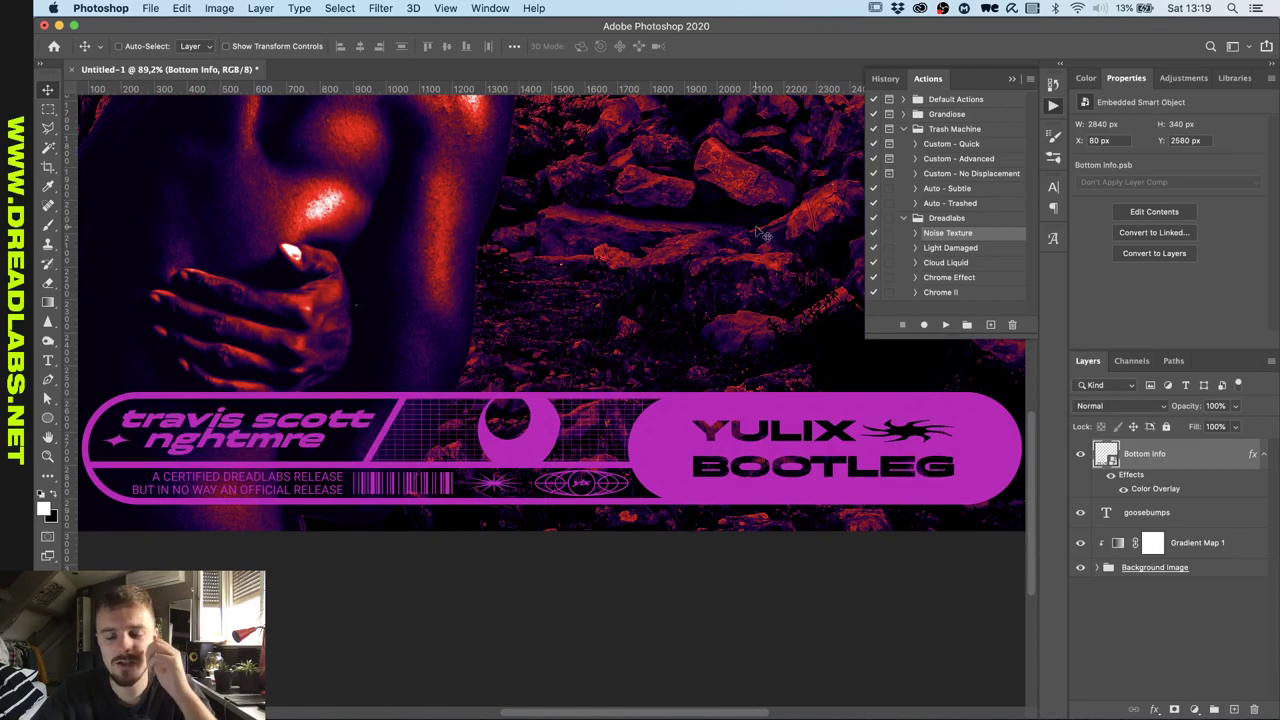
click(377, 9)
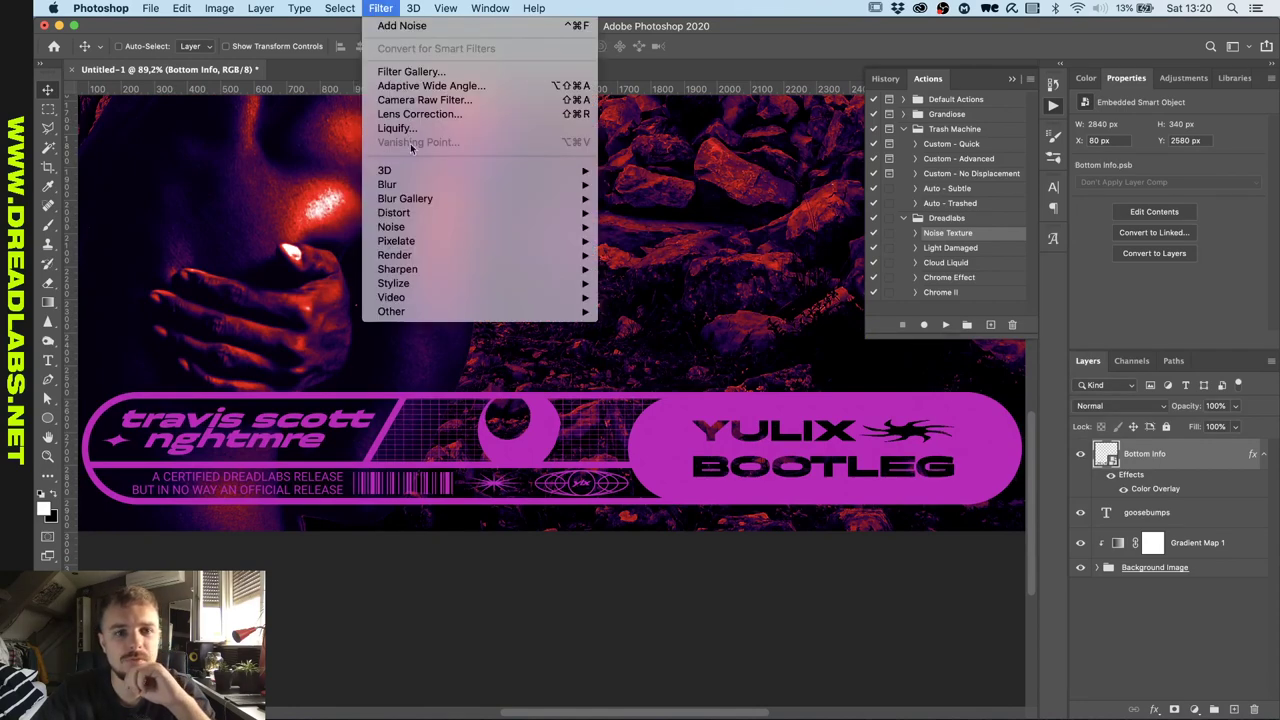
mouse_move(415, 213)
click(612, 211)
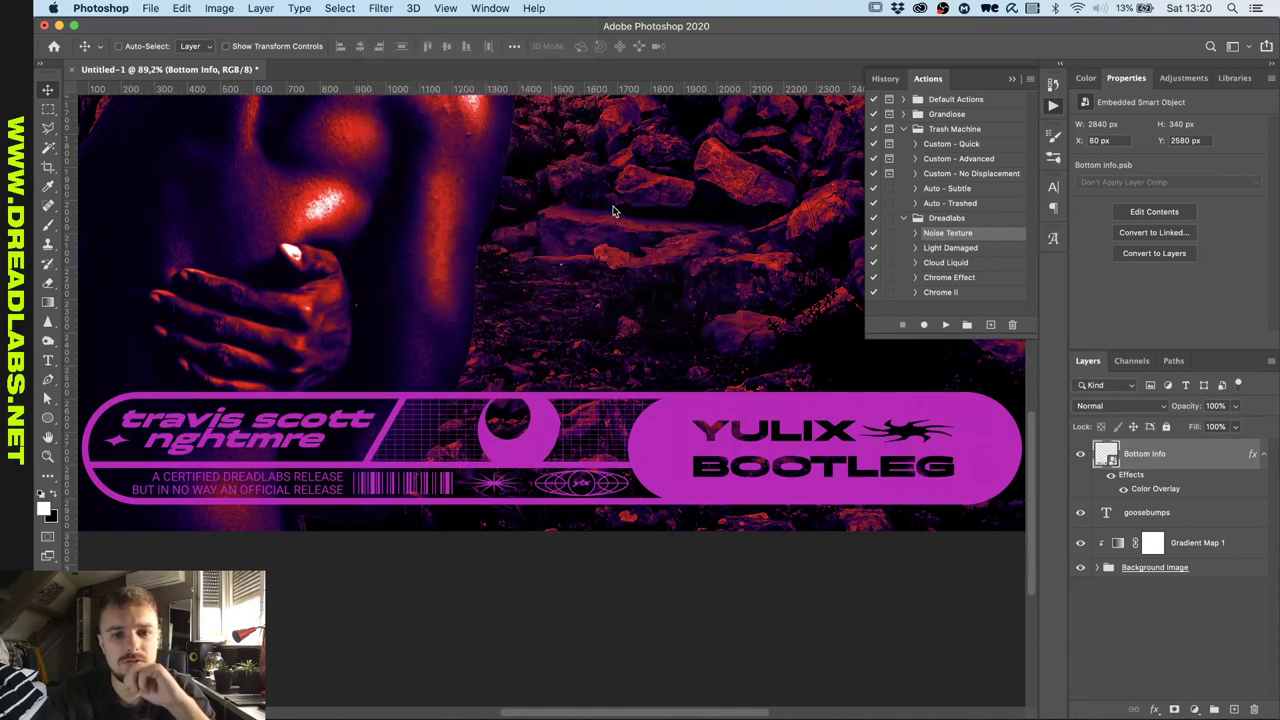
text(20)
key(Tab)
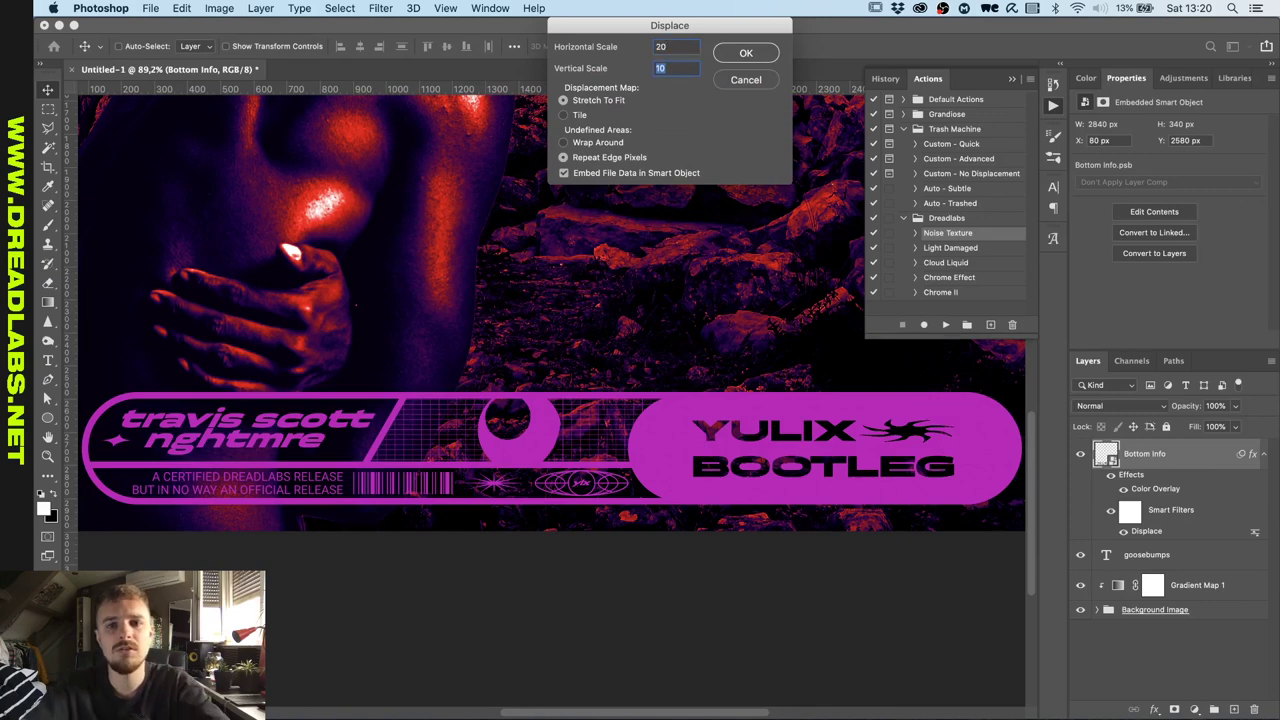
text(20)
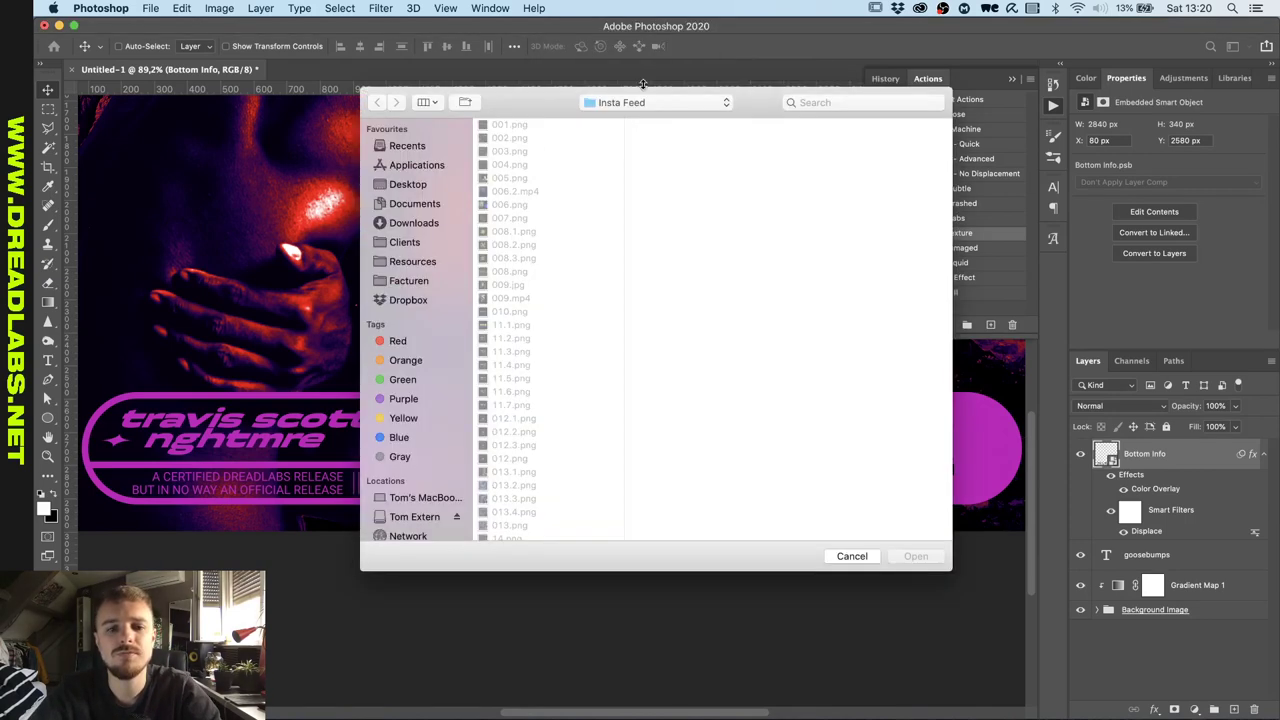
click(417, 263)
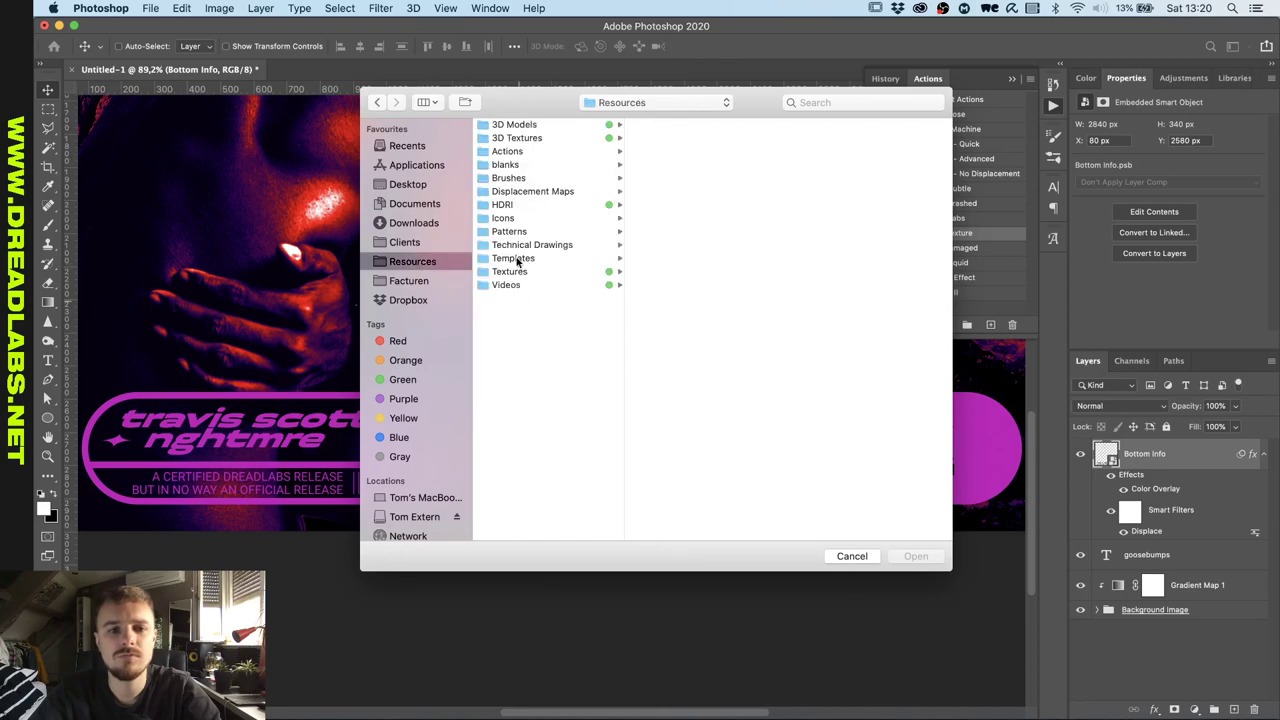
click(518, 193)
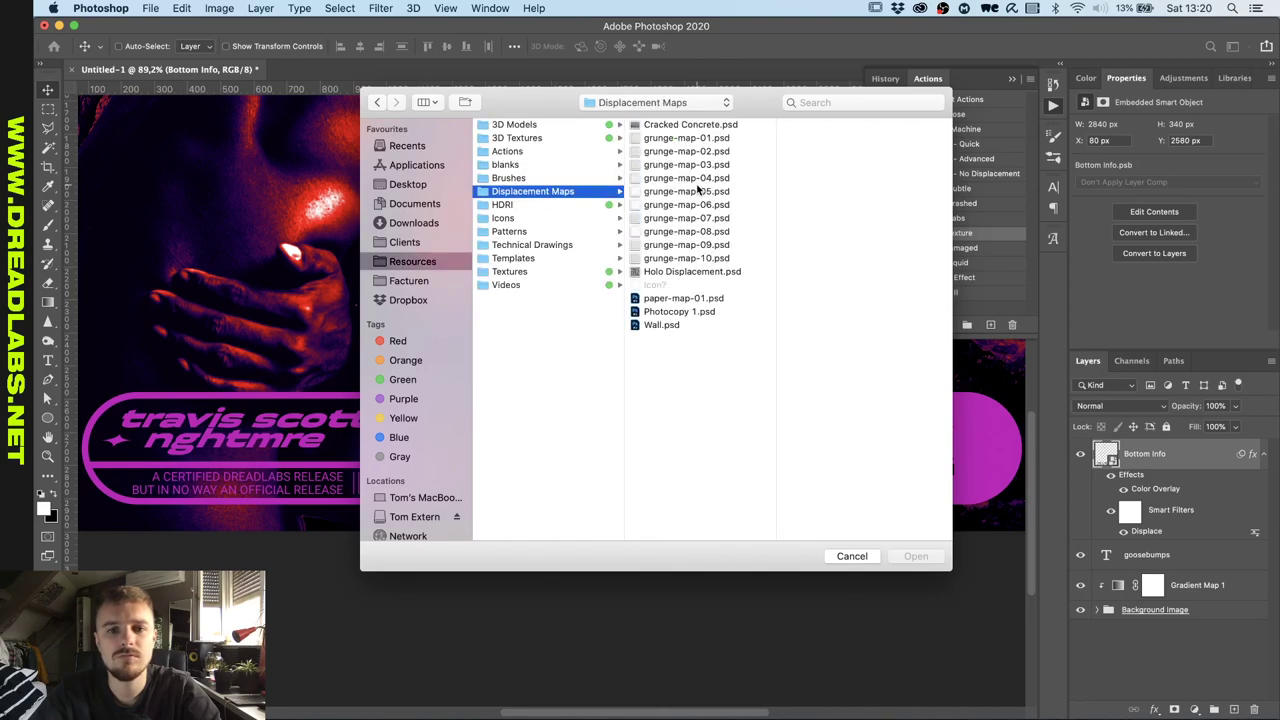
click(698, 191)
double_click(698, 191)
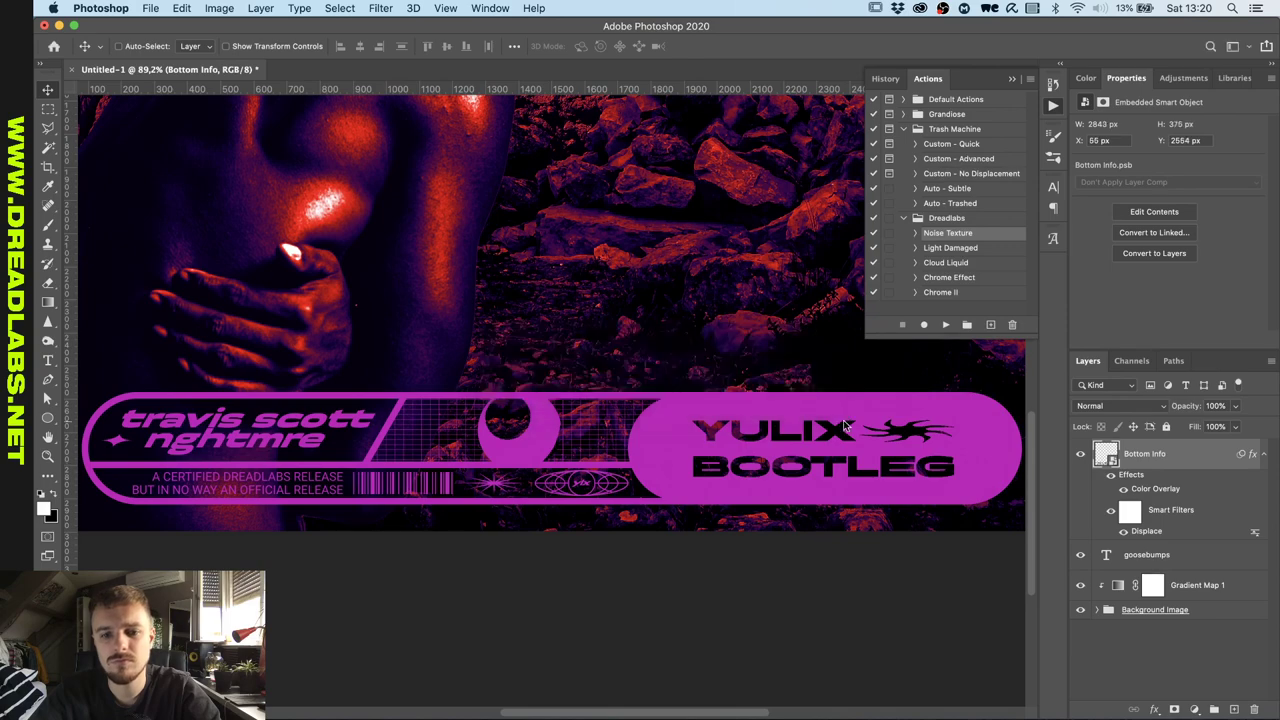
Nudge the displaced Bottom Info banner 20 px right and 20 px down to X 75 px, Y 2574 px.
scroll(580, 291, up, 3)
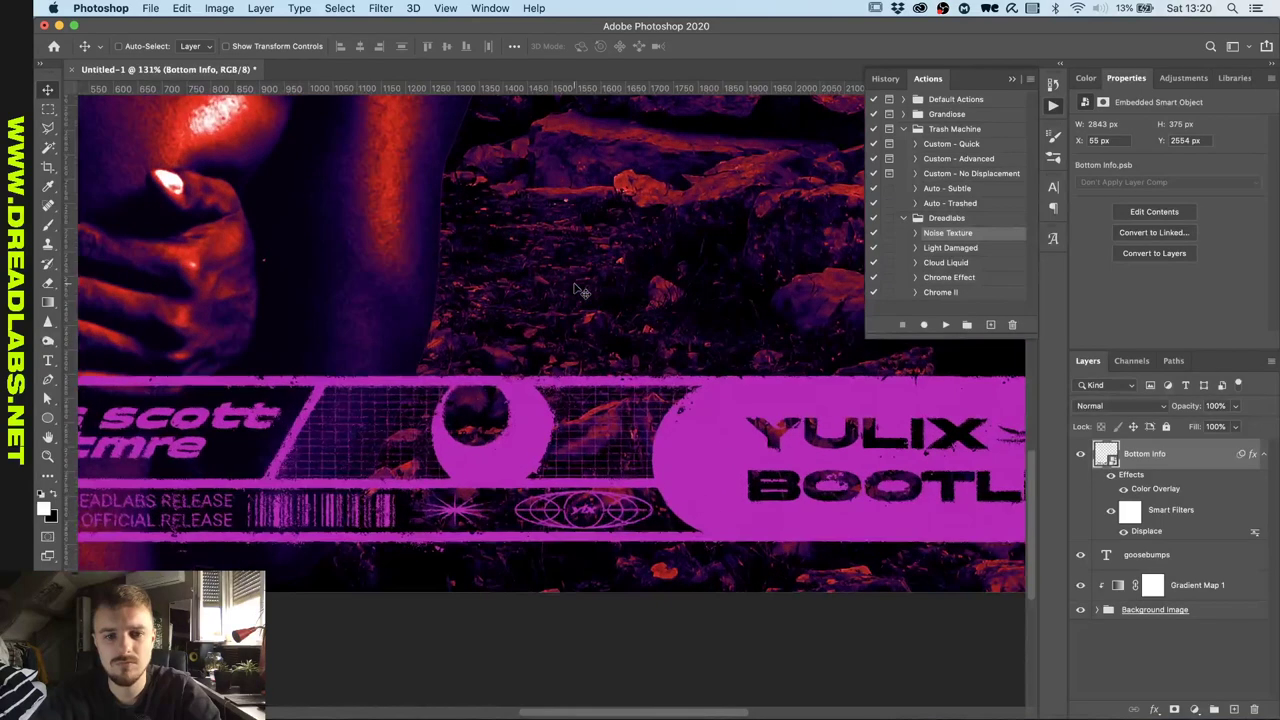
scroll(573, 287, down, 3)
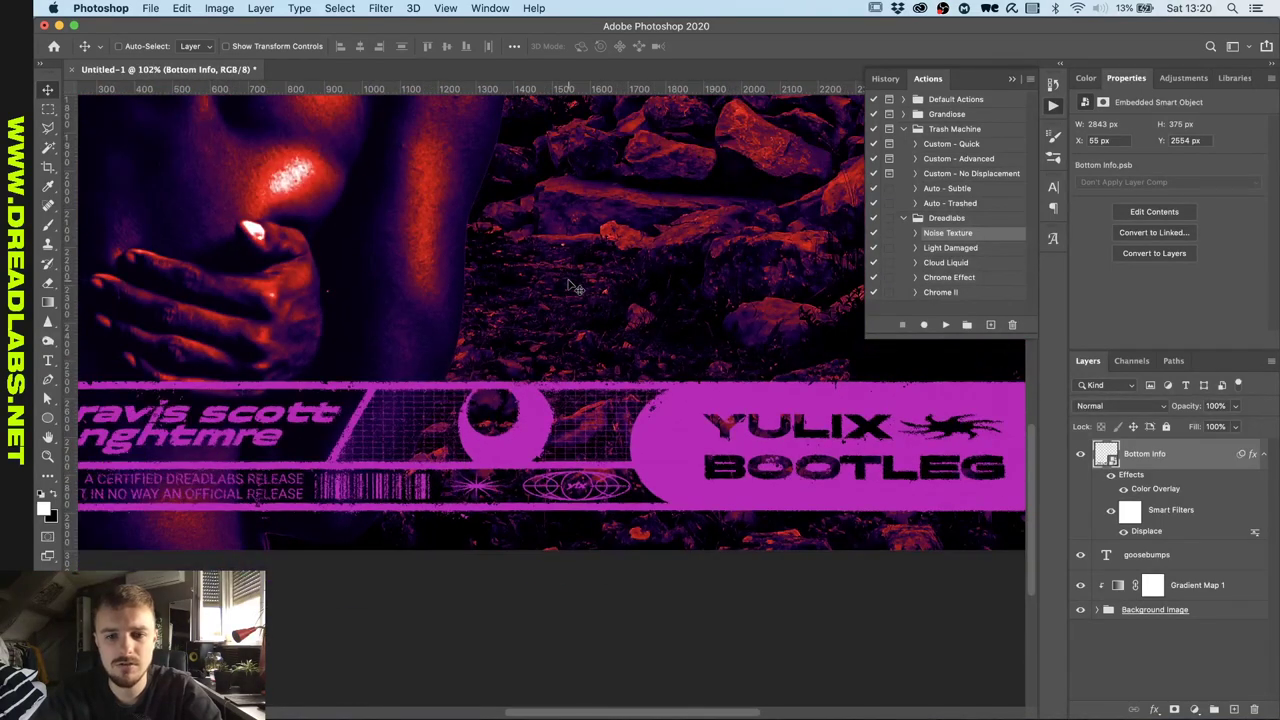
key(shift+Down)
key(shift+Down)
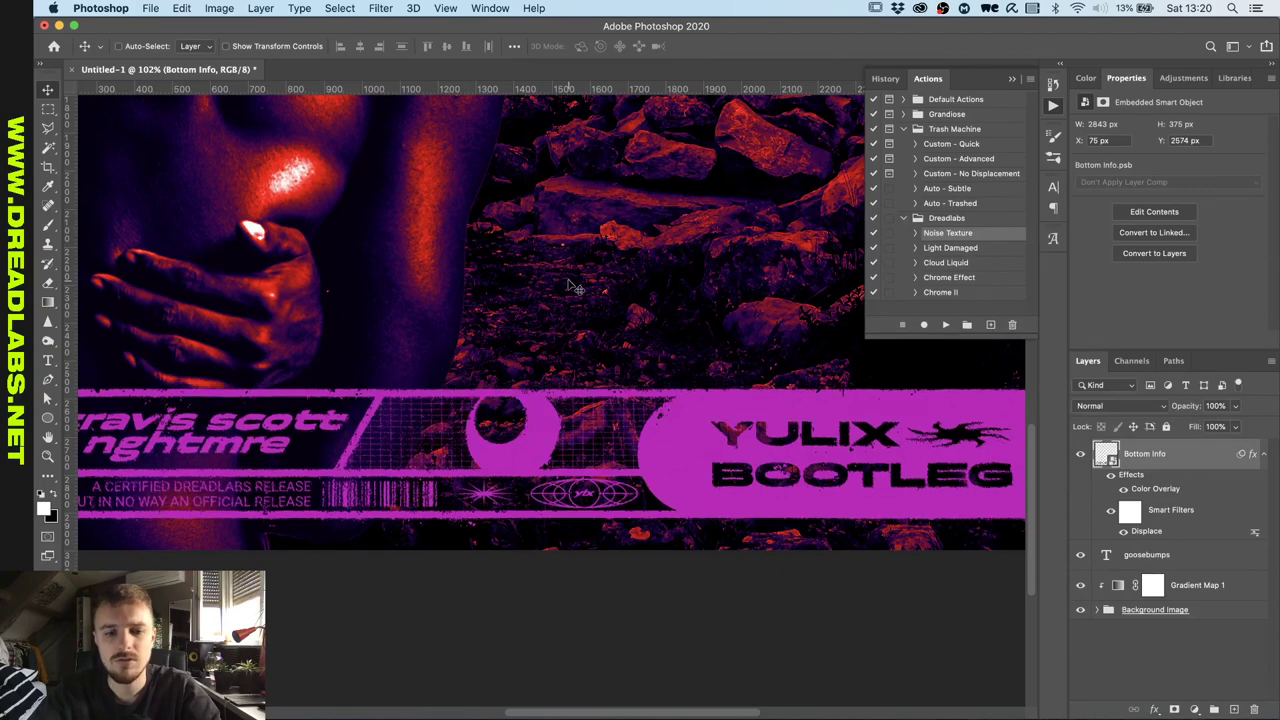
key(super+minus)
key(super+minus)
key(super+plus)
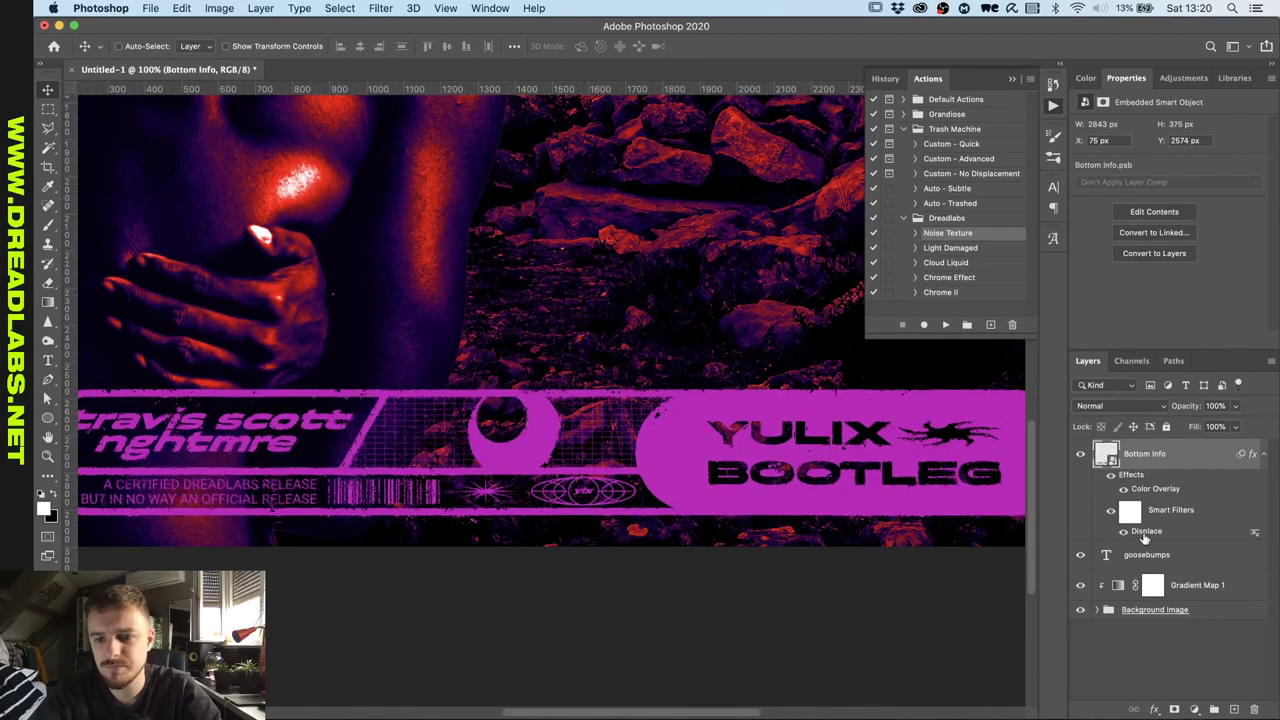
key(super+plus)
Try a Blend If split of 0 / 1 on the Underlying Layer's black slider of Bottom Info.
double_click(1220, 460)
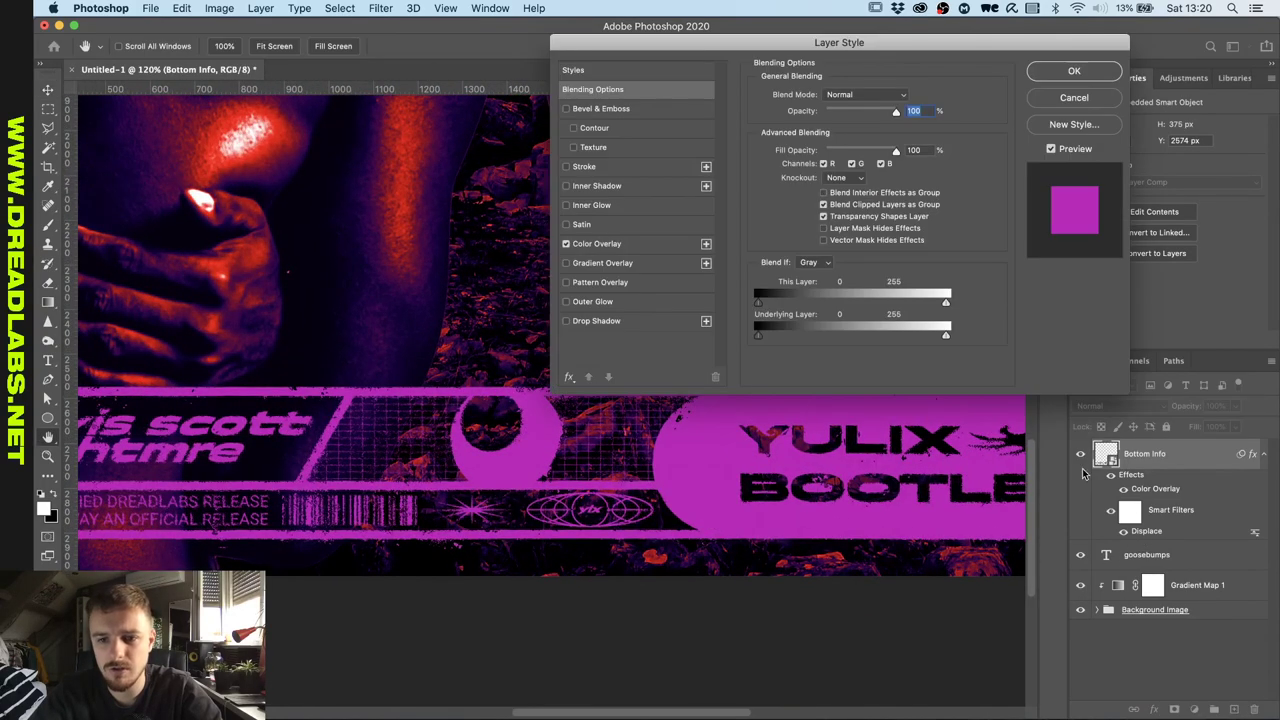
mouse_move(763, 339)
mouse_down()
mouse_move(792, 339)
mouse_move(759, 341)
mouse_up()
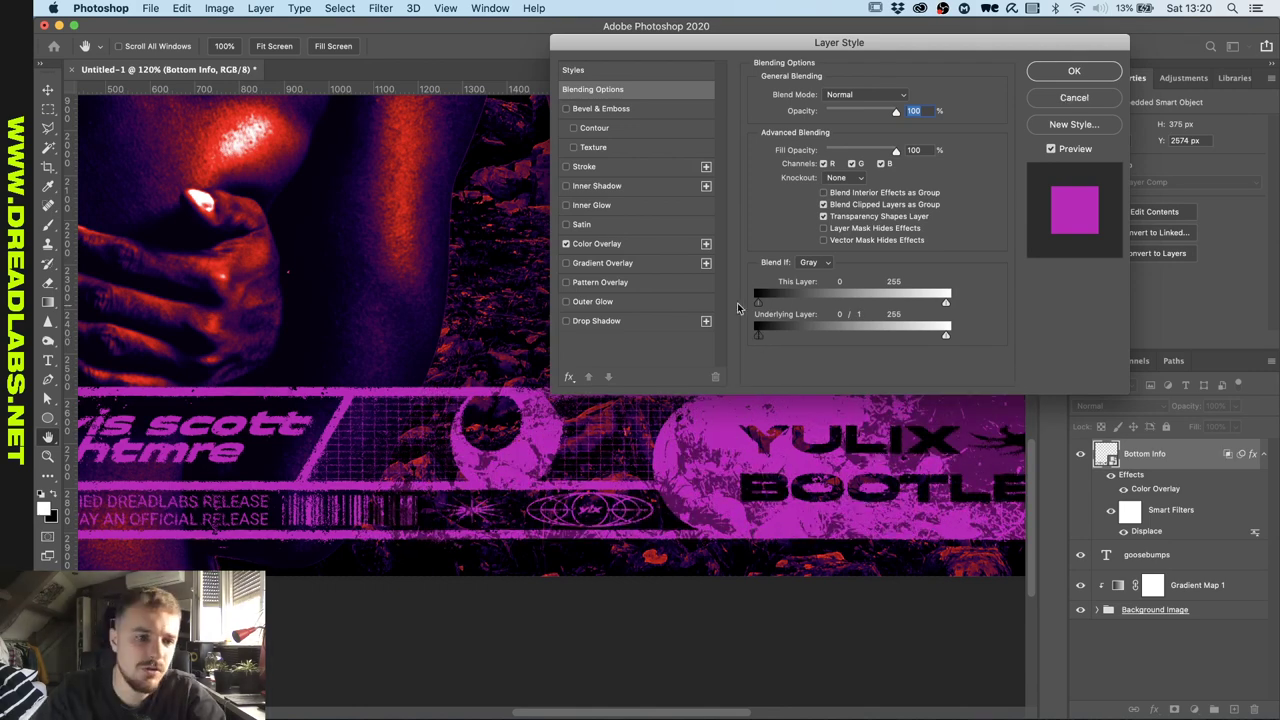
click(1075, 70)
scroll(620, 393, down, 5)
scroll(687, 394, up, 3)
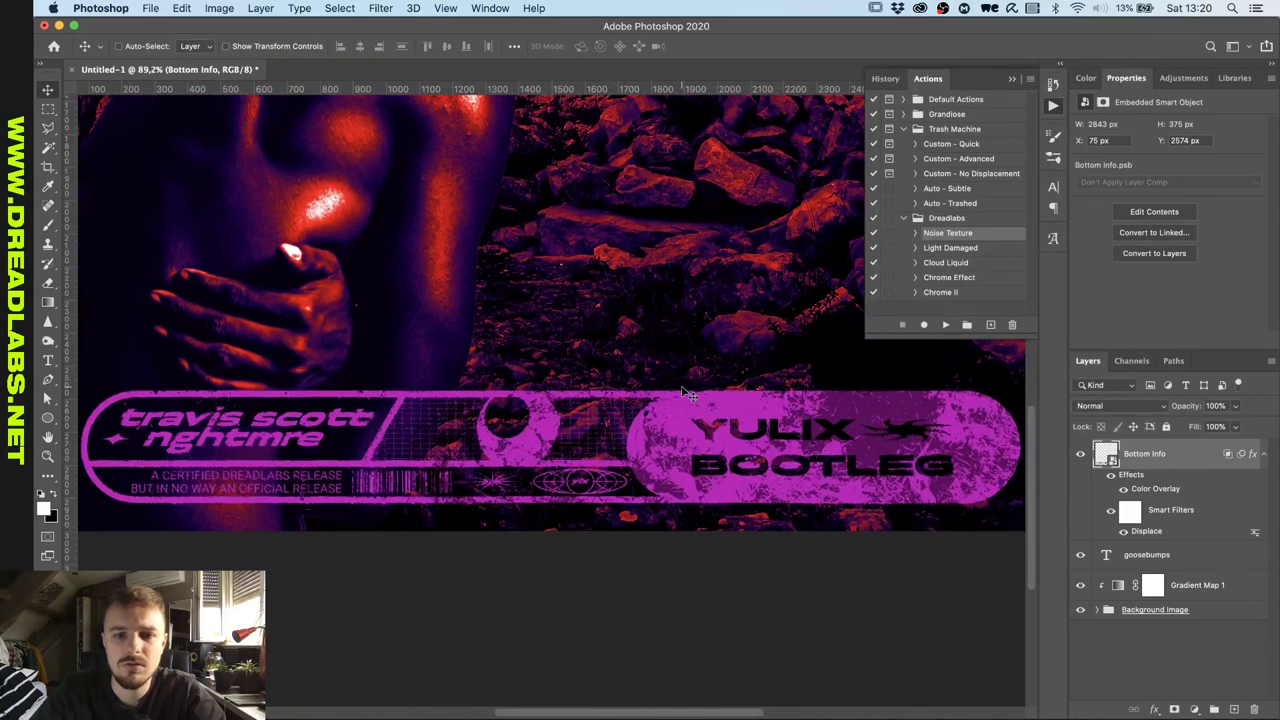
Reset Bottom Info's Blend If black slider for the Underlying Layer to 0.
double_click(1228, 456)
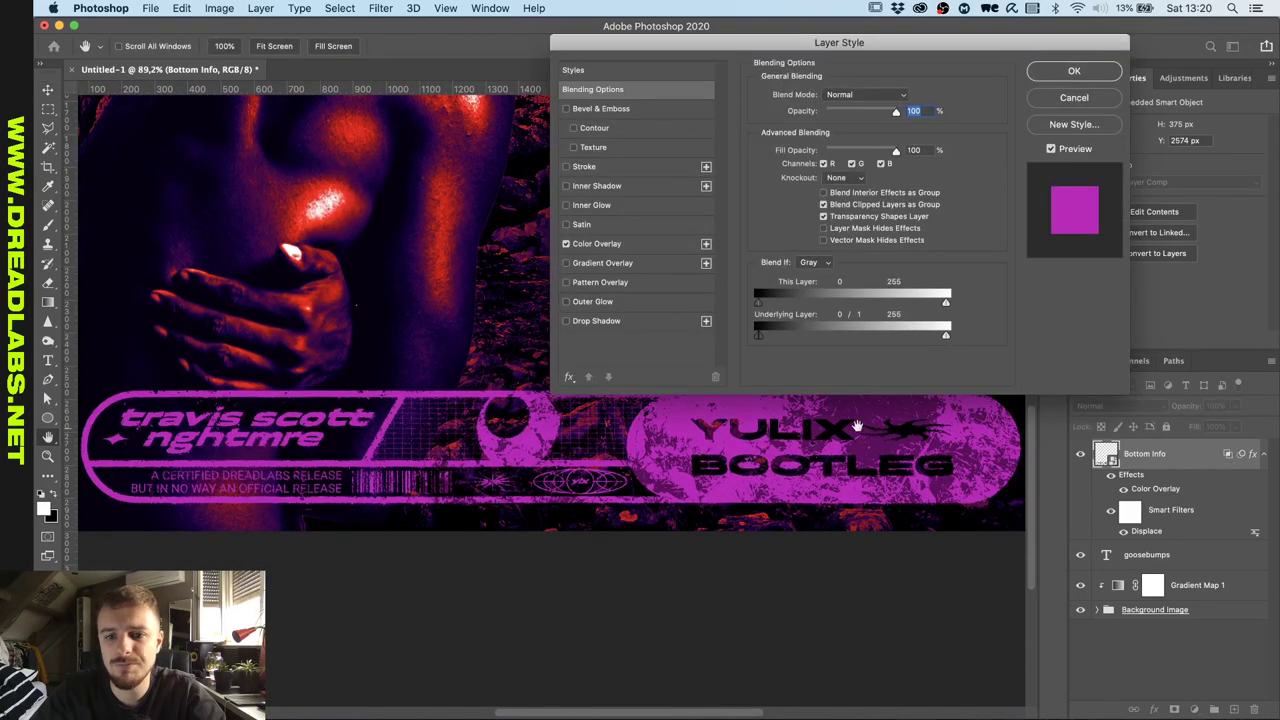
drag(760, 341, 757, 341)
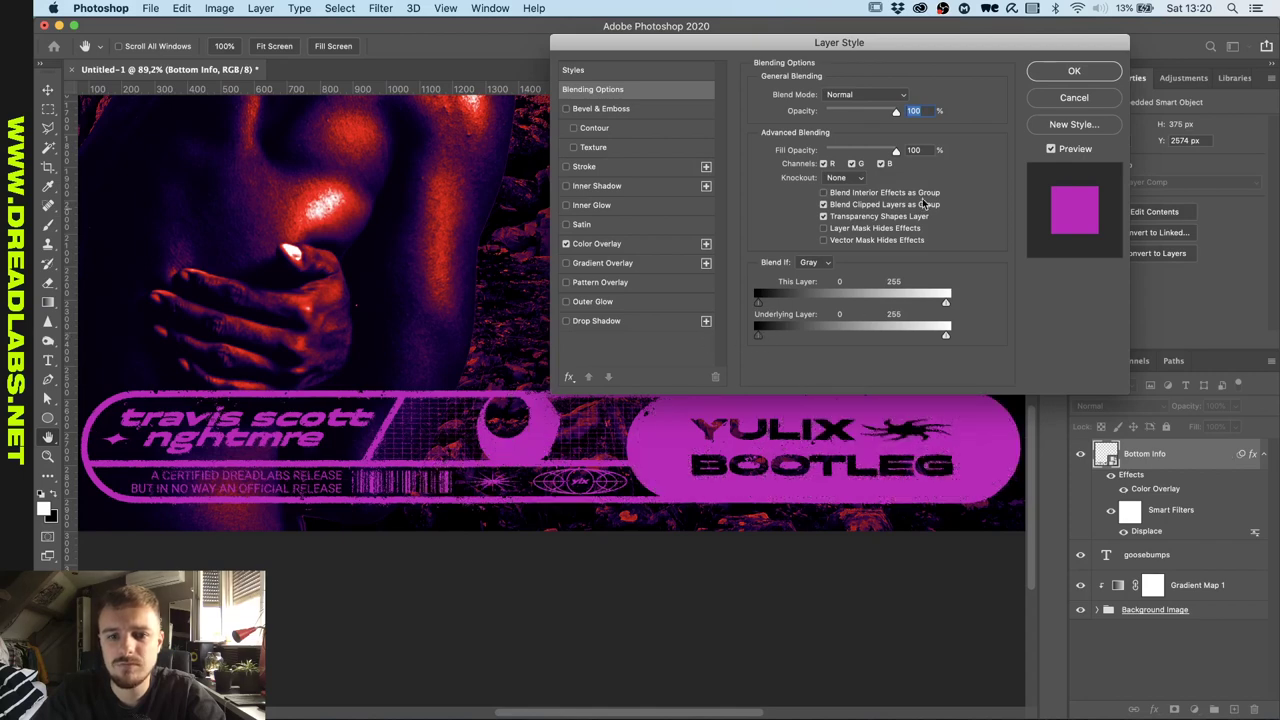
click(1066, 76)
scroll(687, 353, down, 1)
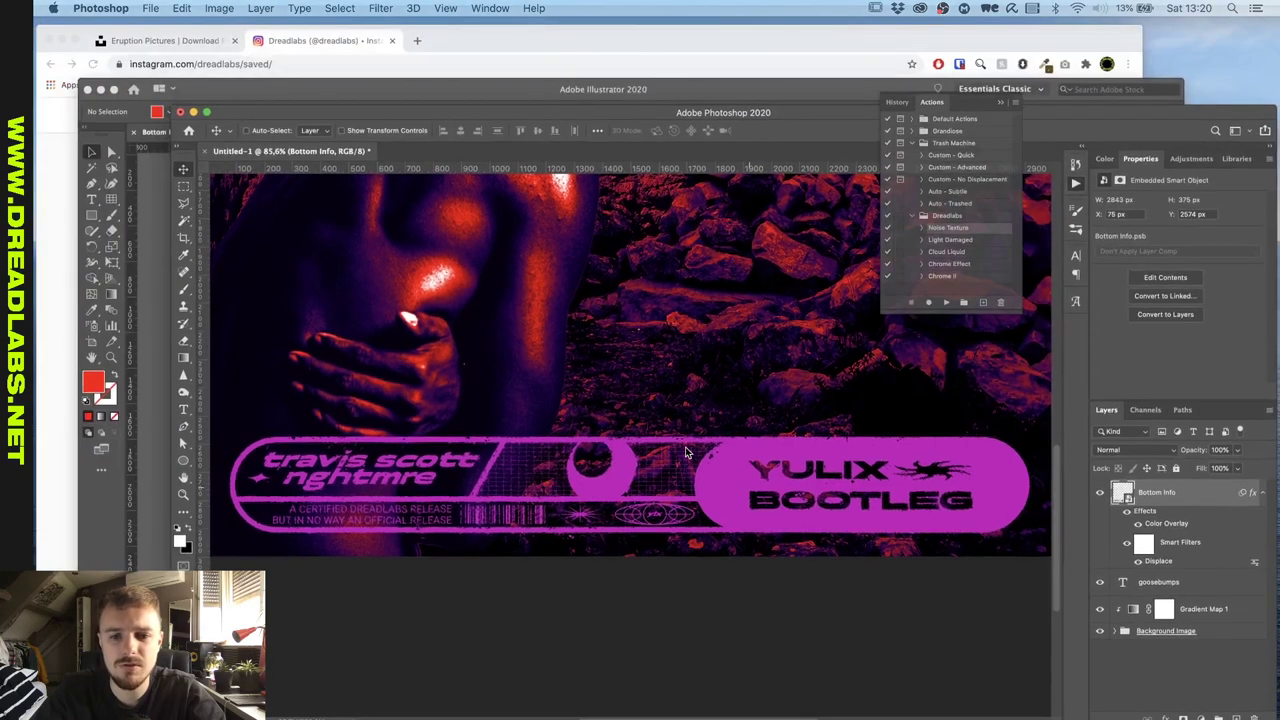
Switch to Illustrator and recolour the white YULIX BOOTLEG lettering group in Bottom Info.ai to black #000000.
key(ctrl+Up)
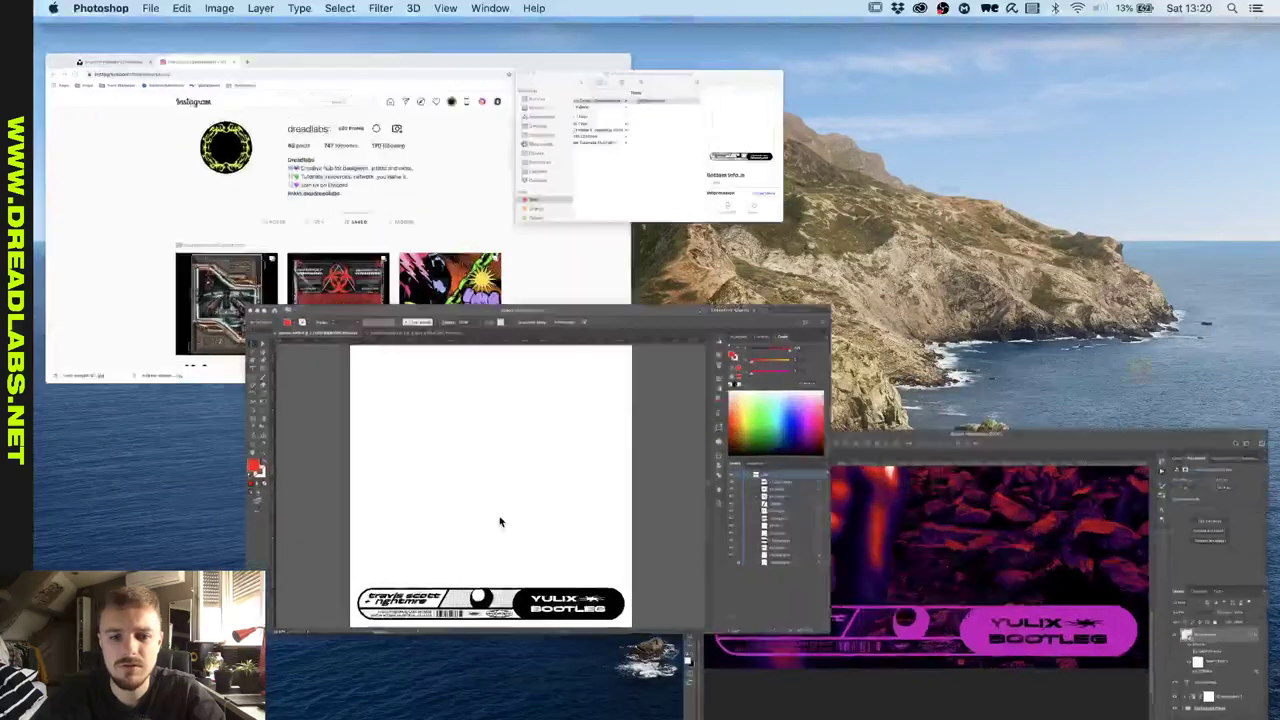
click(500, 521)
scroll(677, 580, up, 5)
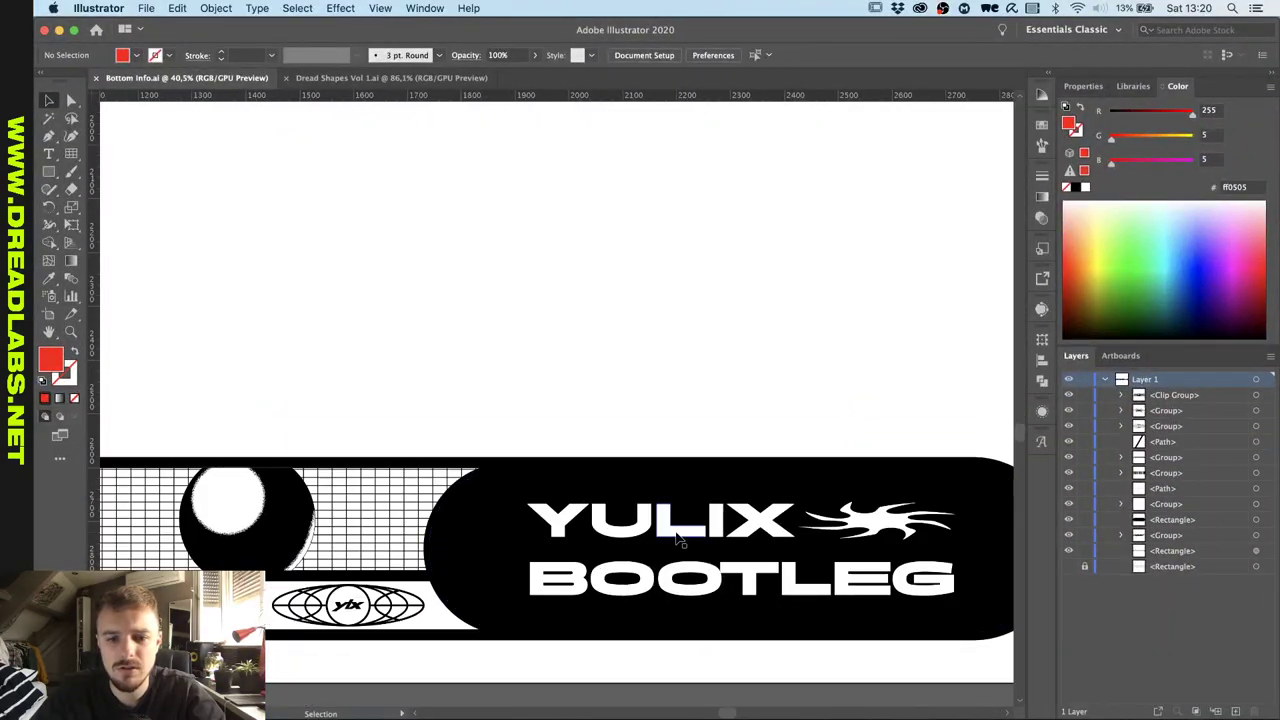
click(678, 536)
drag(1184, 268, 1188, 338)
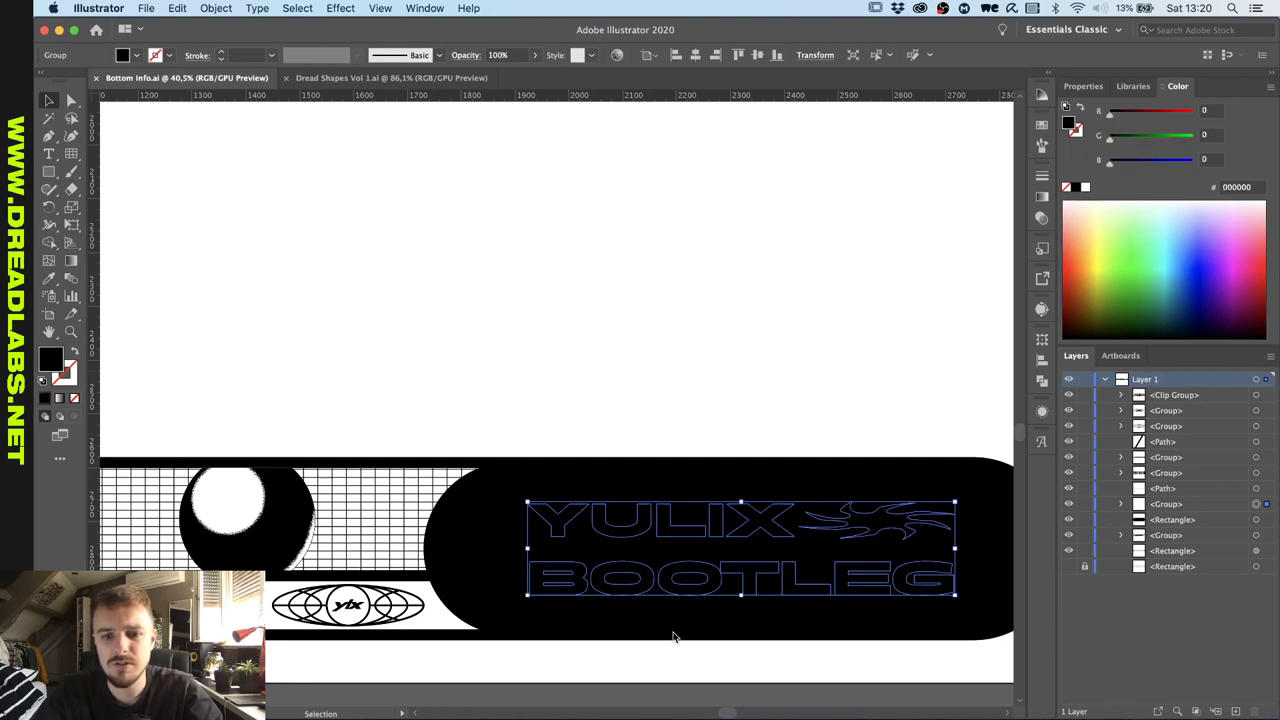
Remove the black fill from the pill-shaped rectangle behind YULIX BOOTLEG, keeping only its 20 pt stroke.
click(486, 543)
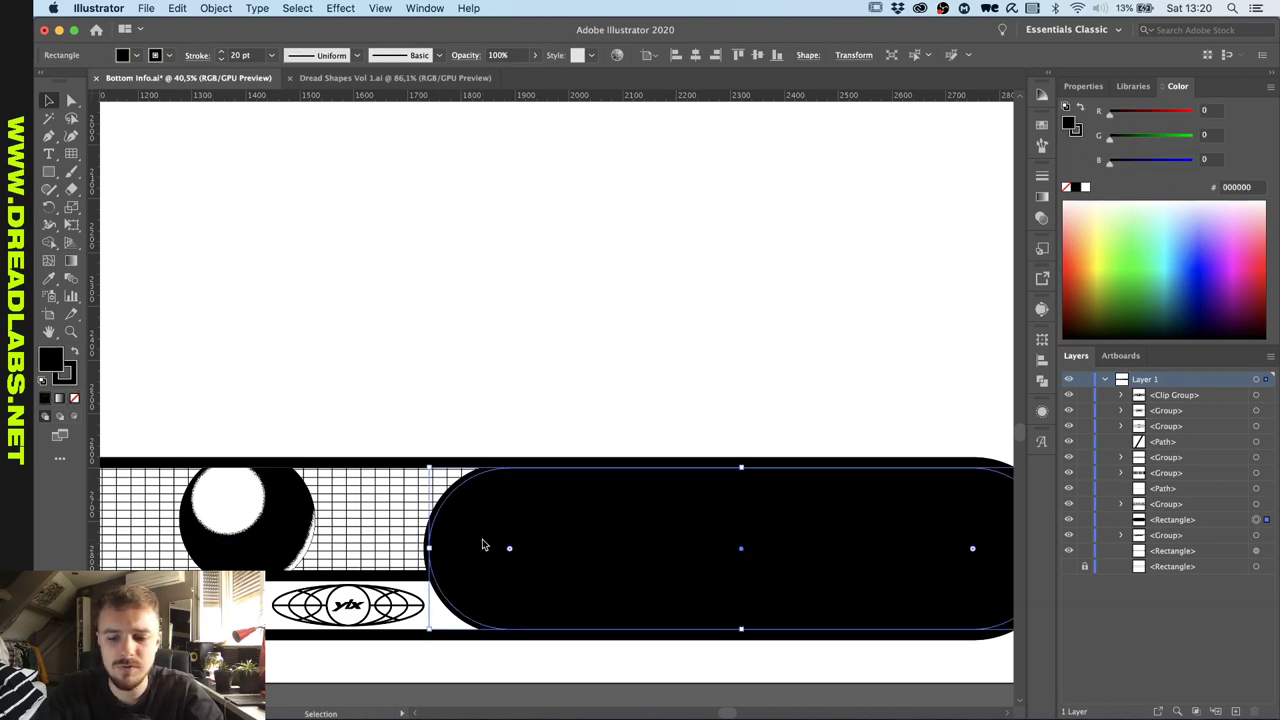
key(slash)
scroll(490, 355, down, 2)
scroll(490, 355, up, 3)
scroll(490, 355, down, 2)
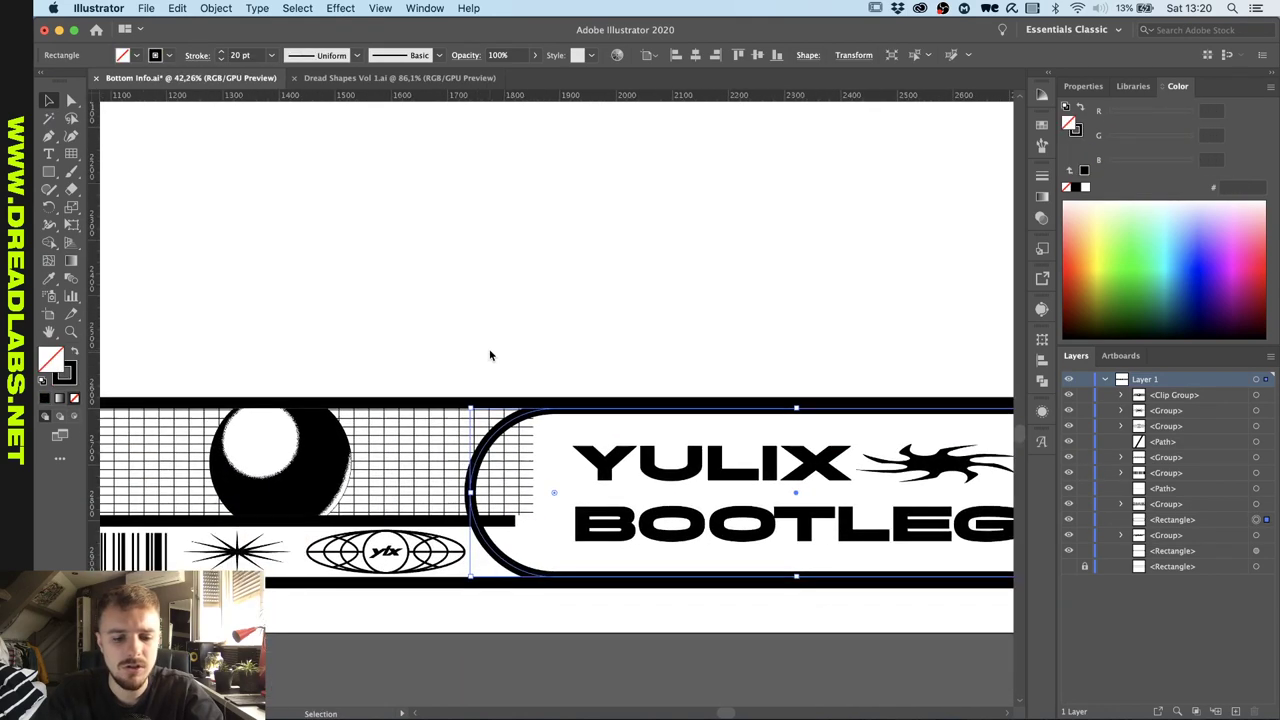
scroll(490, 355, up, 2)
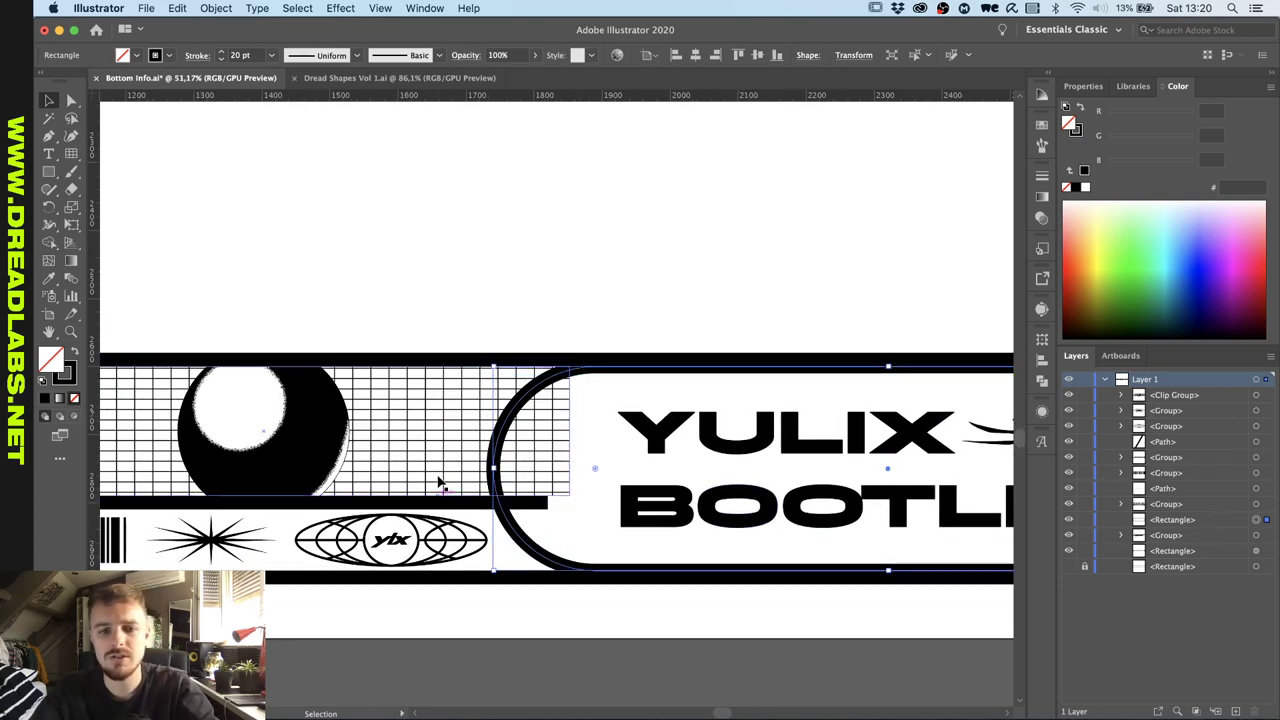
Duplicate the grid's clipping path in place above the clip group and delete the original clipping path inside it.
click(1121, 395)
click(1265, 412)
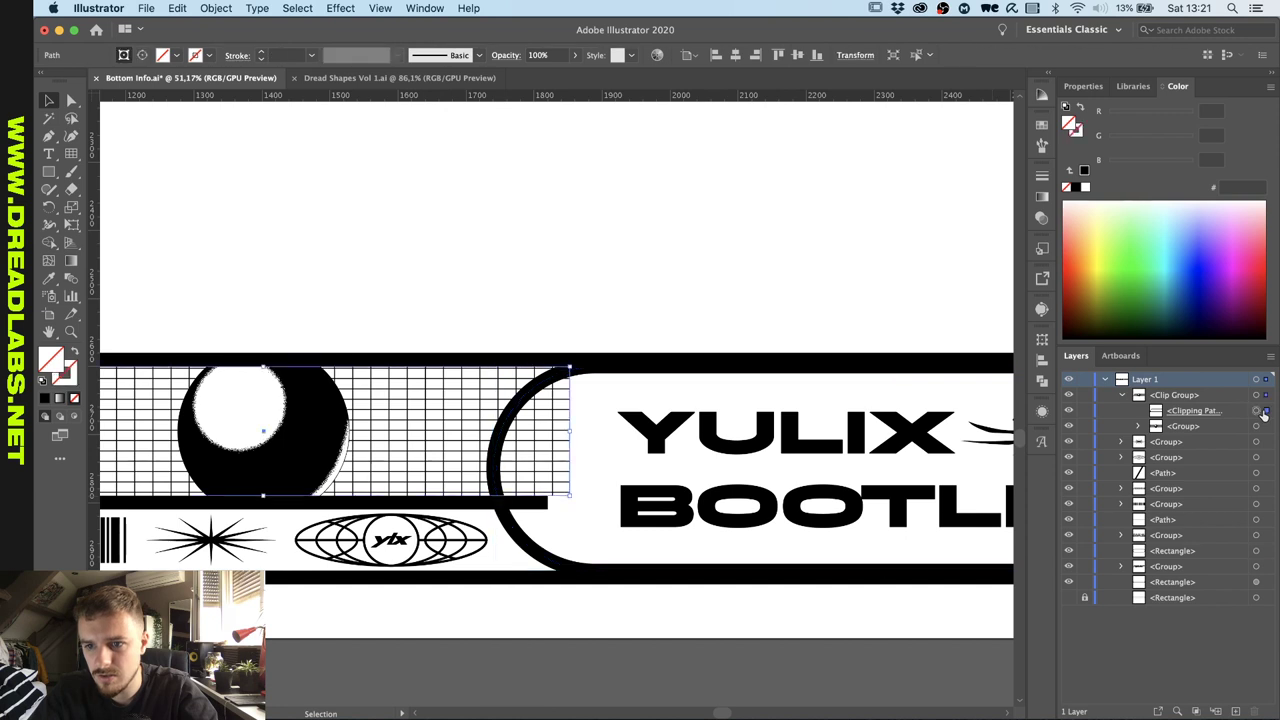
key(super+c)
key(super+f)
click(1266, 426)
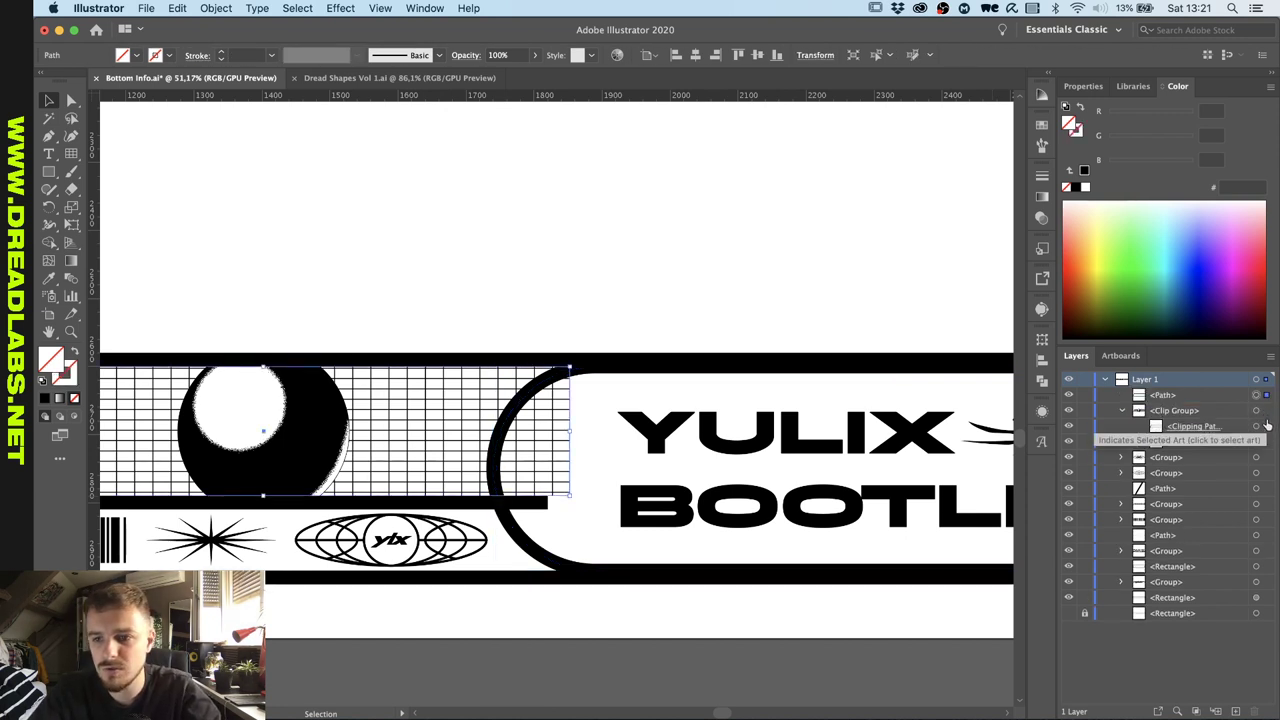
key(Delete)
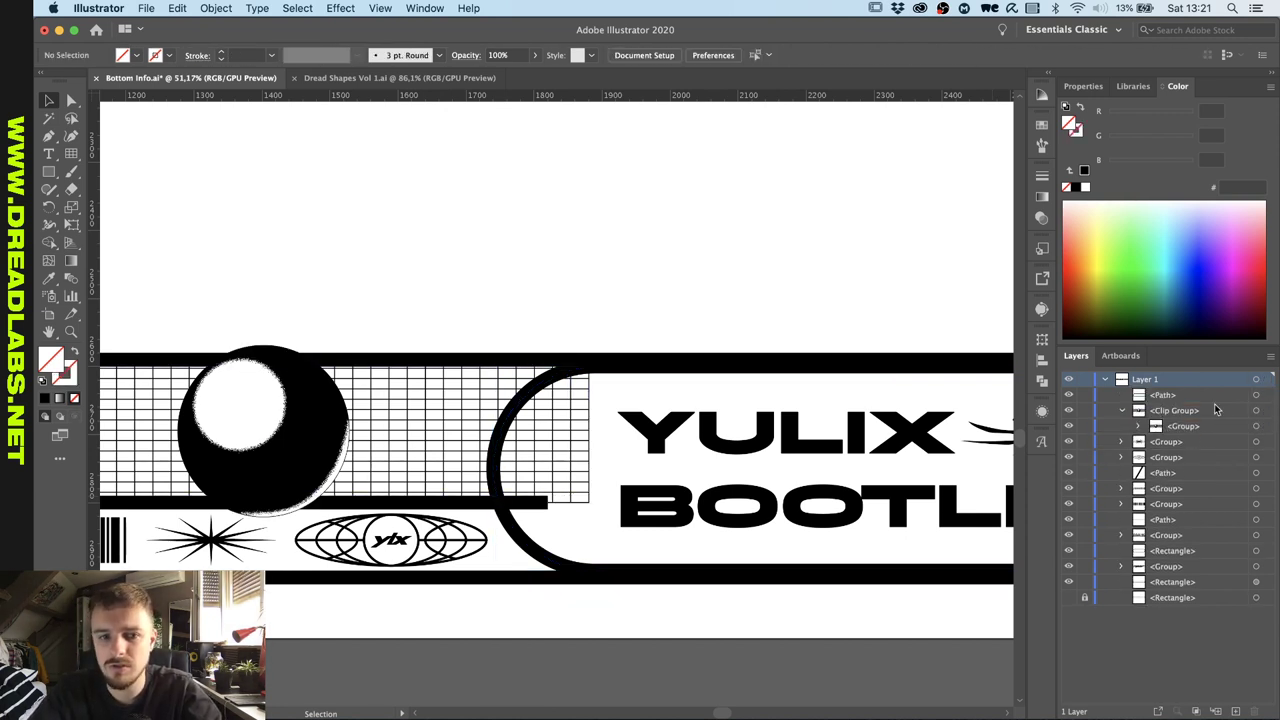
Bring the pill rectangle to the front and subtract it from the copied clipping path with Minus Front.
click(1264, 396)
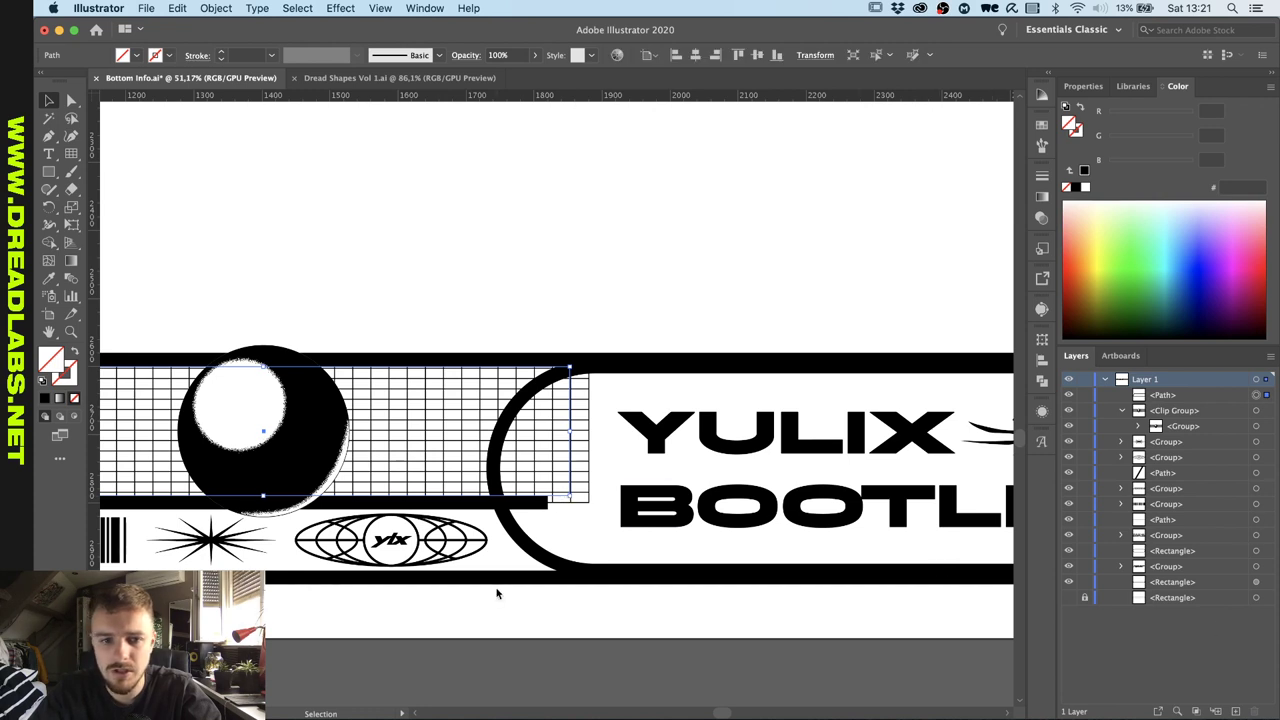
click(535, 557)
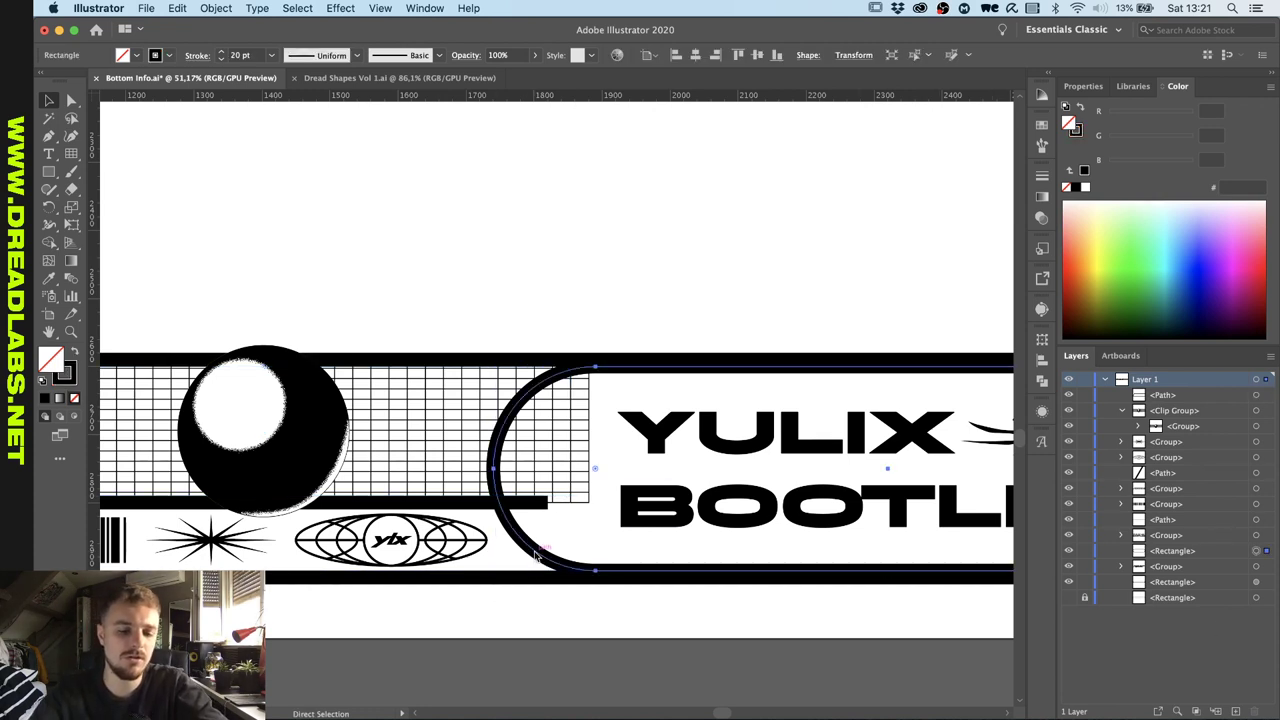
key(v)
key(super+shift+bracketright)
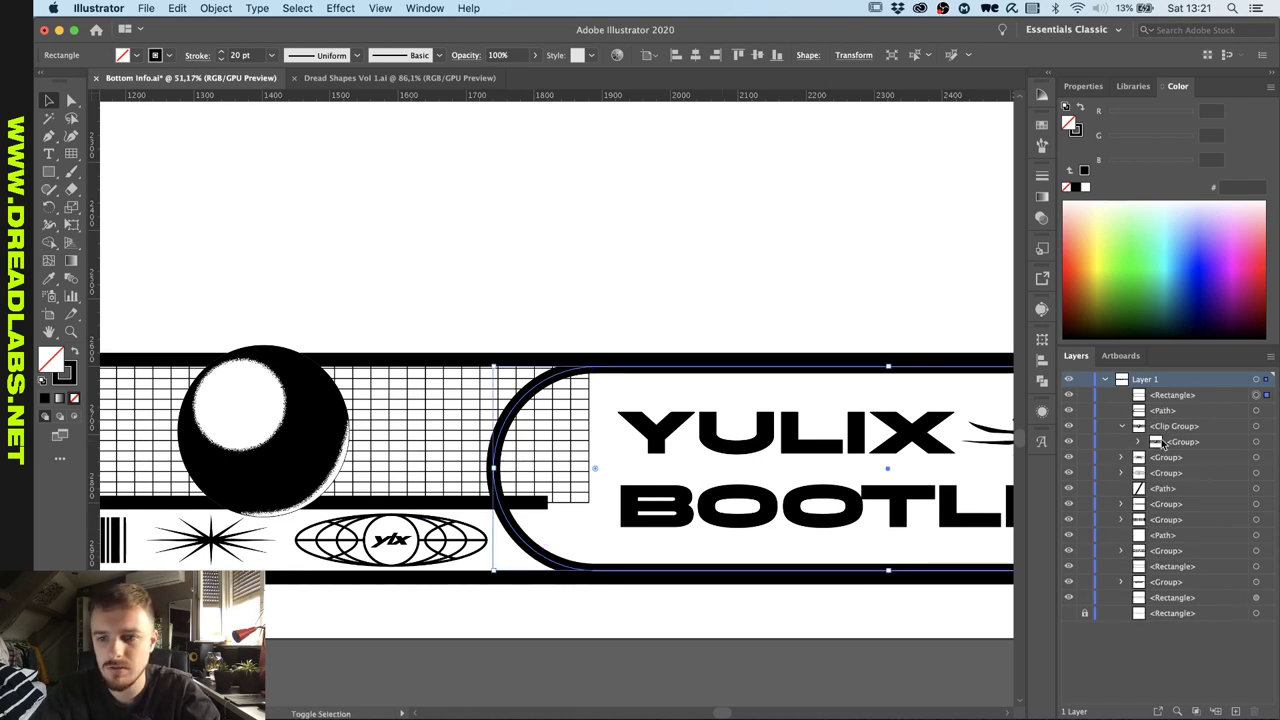
click(1265, 410)
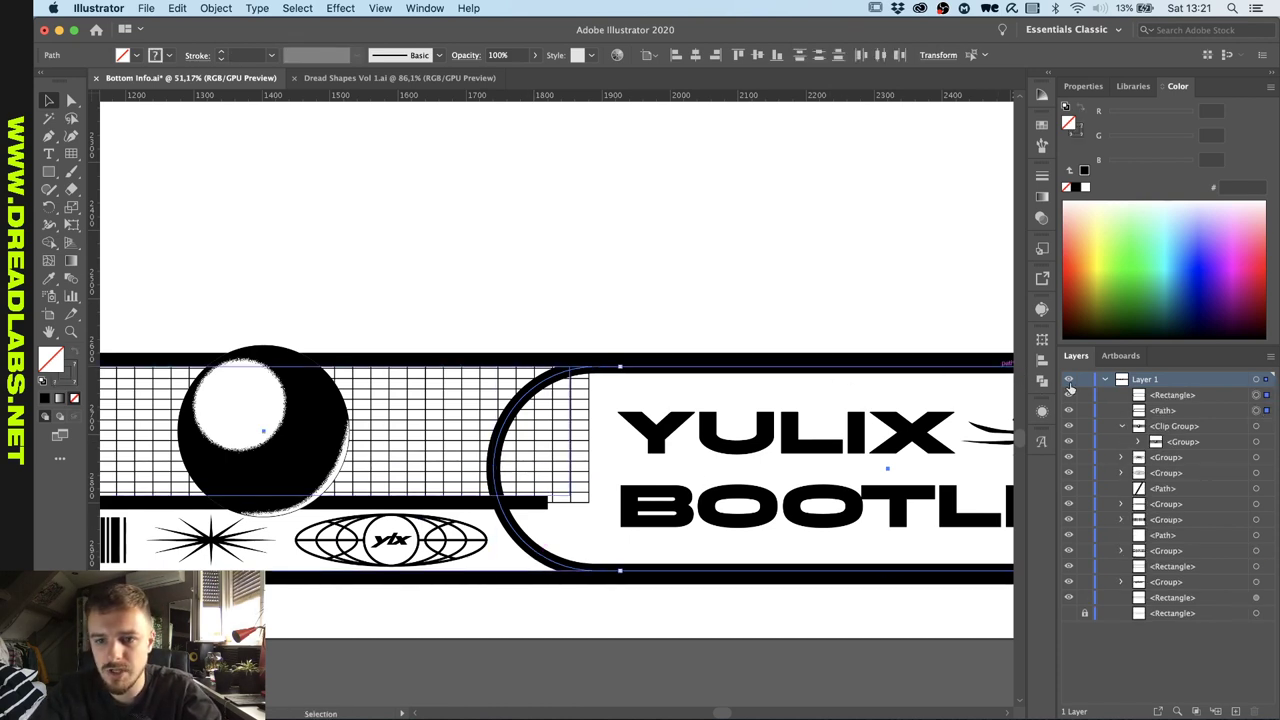
click(1042, 380)
click(889, 372)
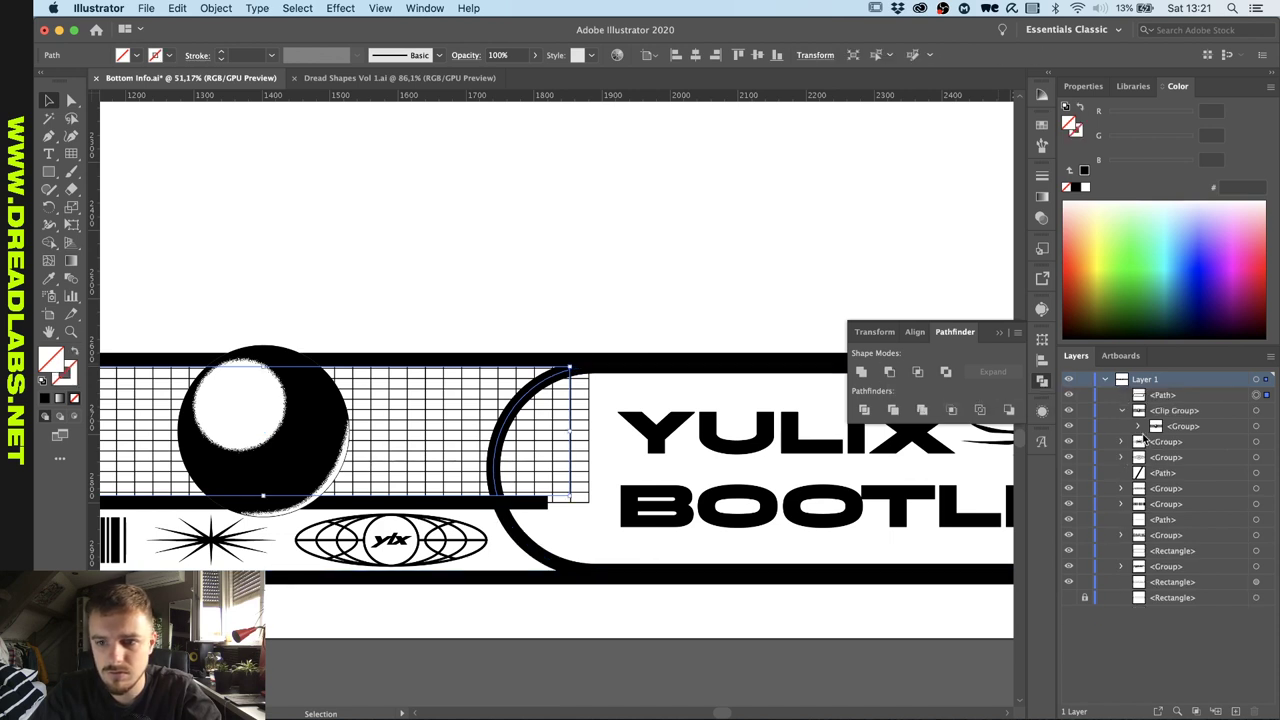
Make a clipping mask from the trimmed path and the grid-and-sphere group so the grid ends at the pill.
shift+click(1265, 413)
key(super+7)
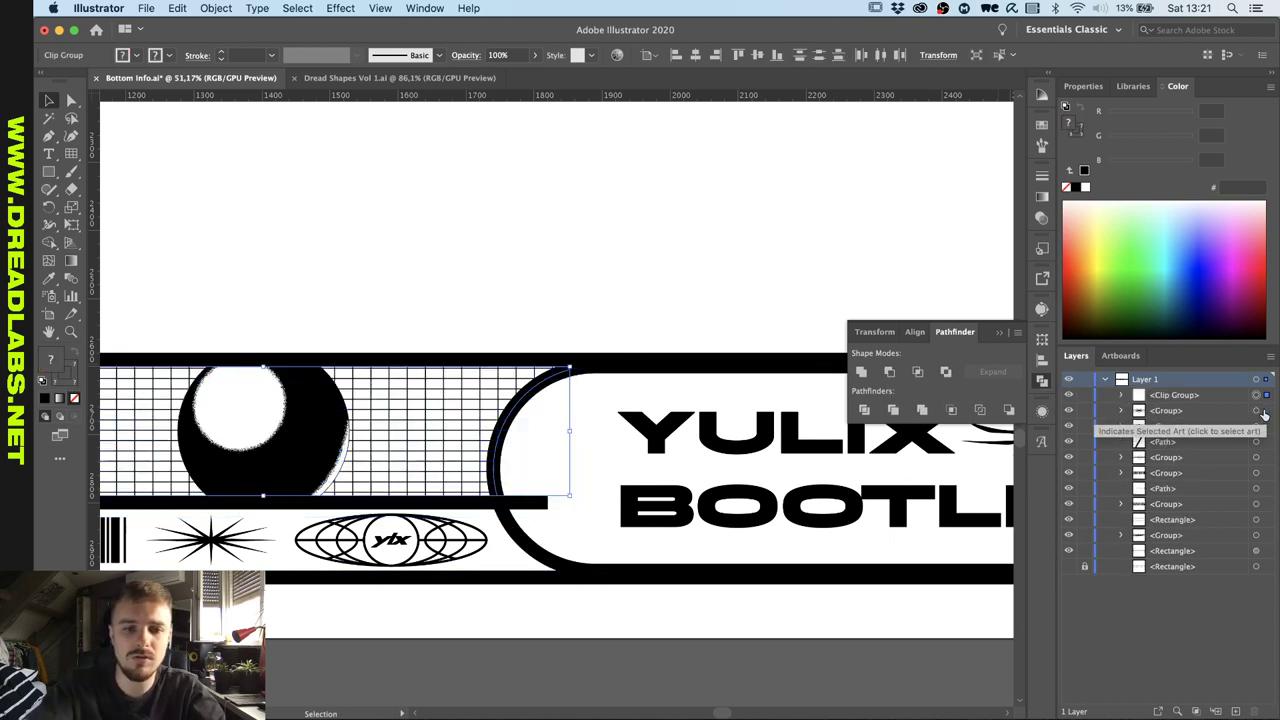
click(775, 224)
scroll(775, 224, down, 3)
scroll(496, 378, up, 3)
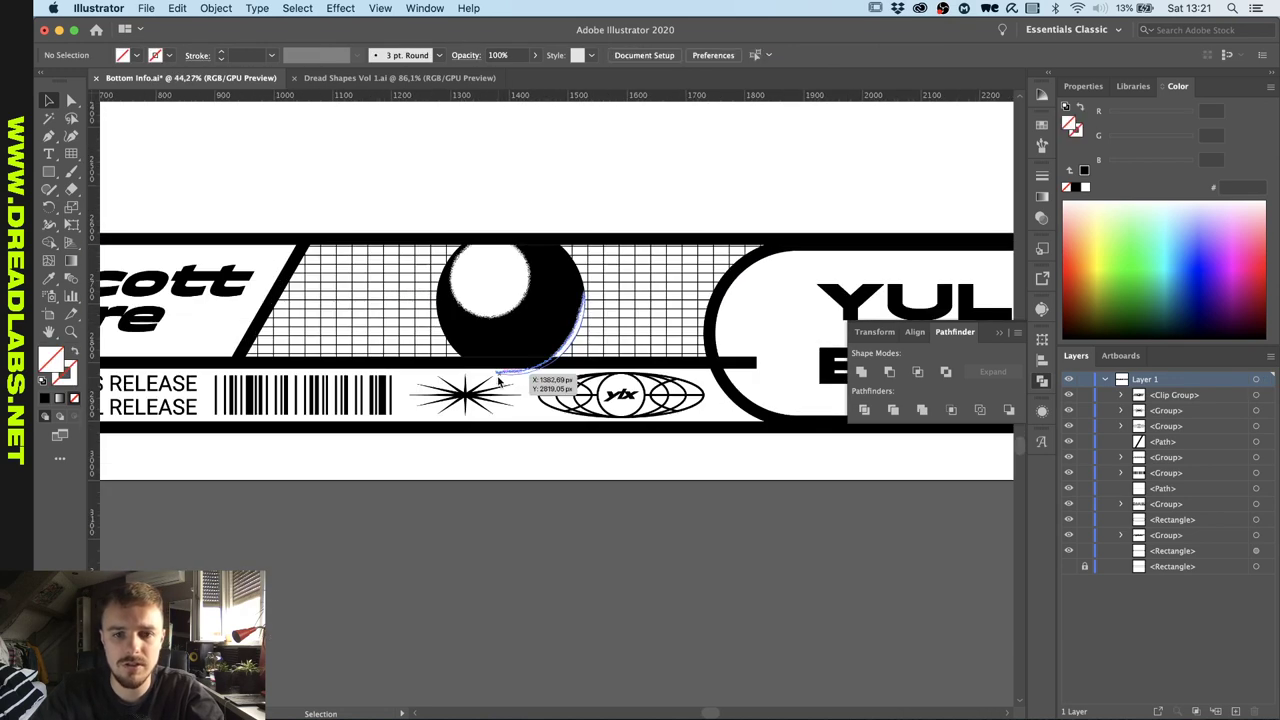
Shorten the horizontal divider line under the grid so its end meets the pill's outline.
scroll(760, 322, up, 4)
key(a)
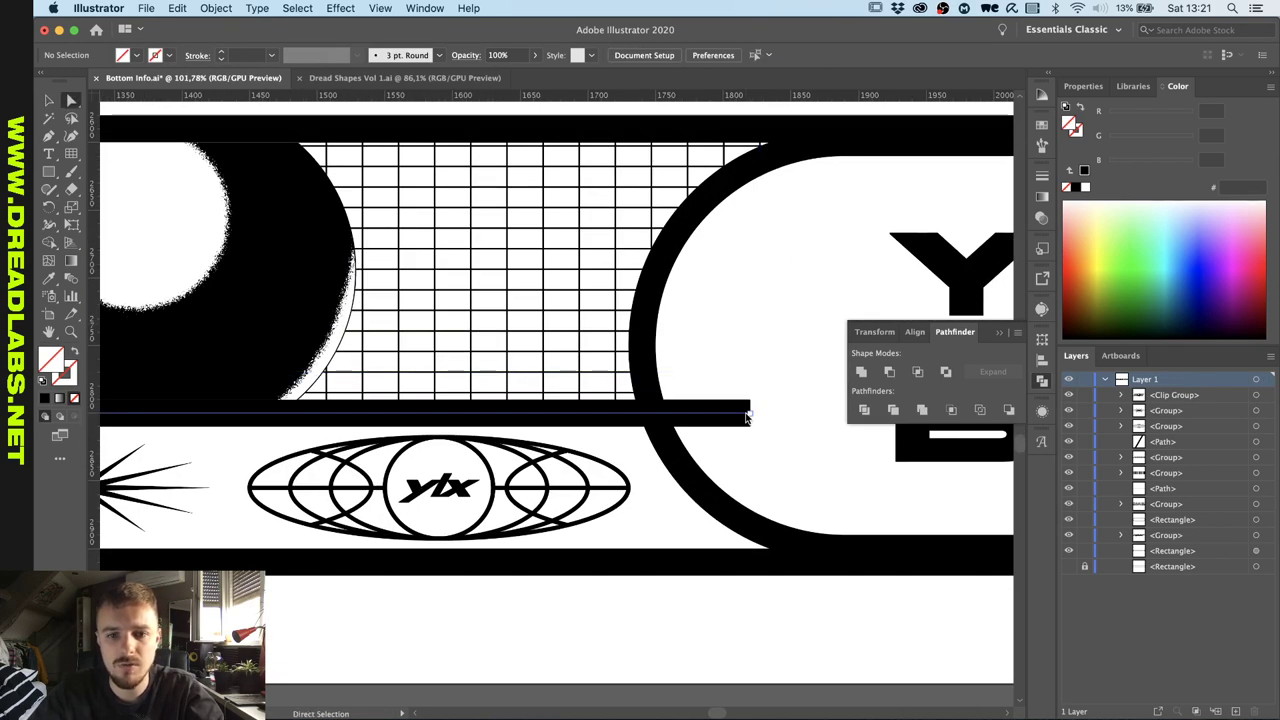
click(750, 412)
drag(751, 414, 657, 415)
scroll(658, 425, down, 3)
scroll(700, 470, down, 3)
click(730, 502)
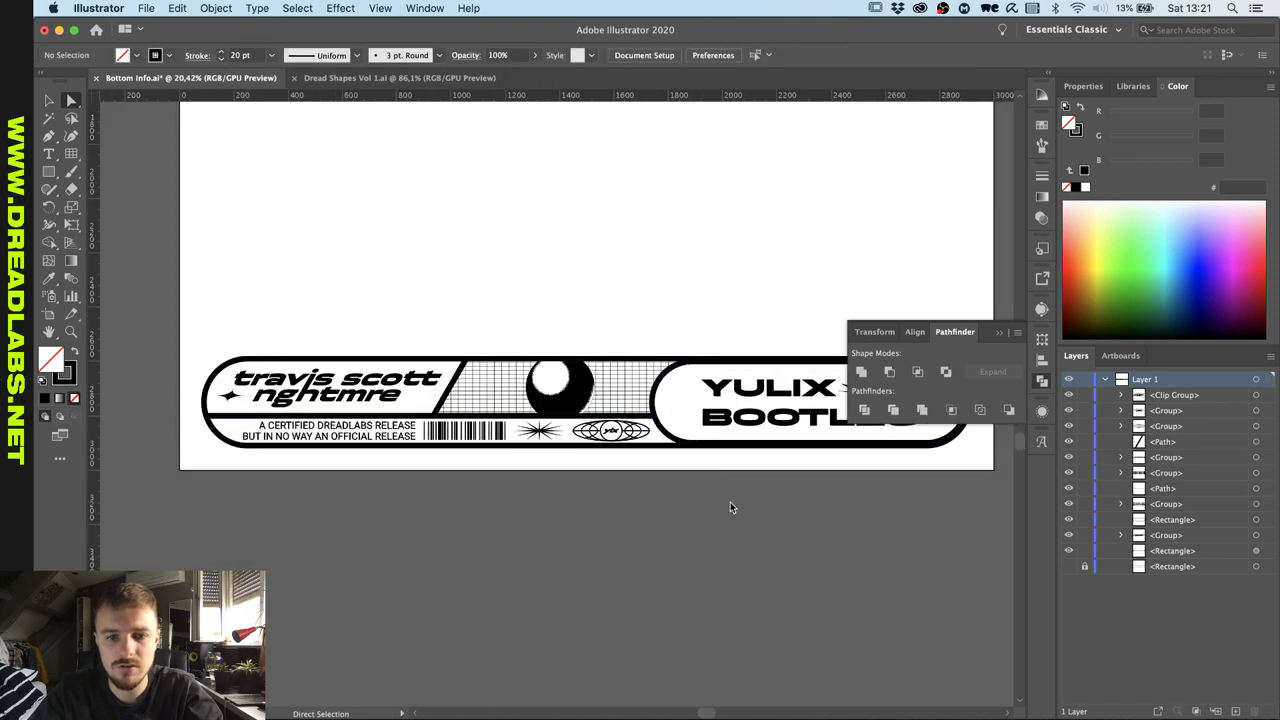
scroll(730, 502, down, 2)
scroll(730, 506, up, 1)
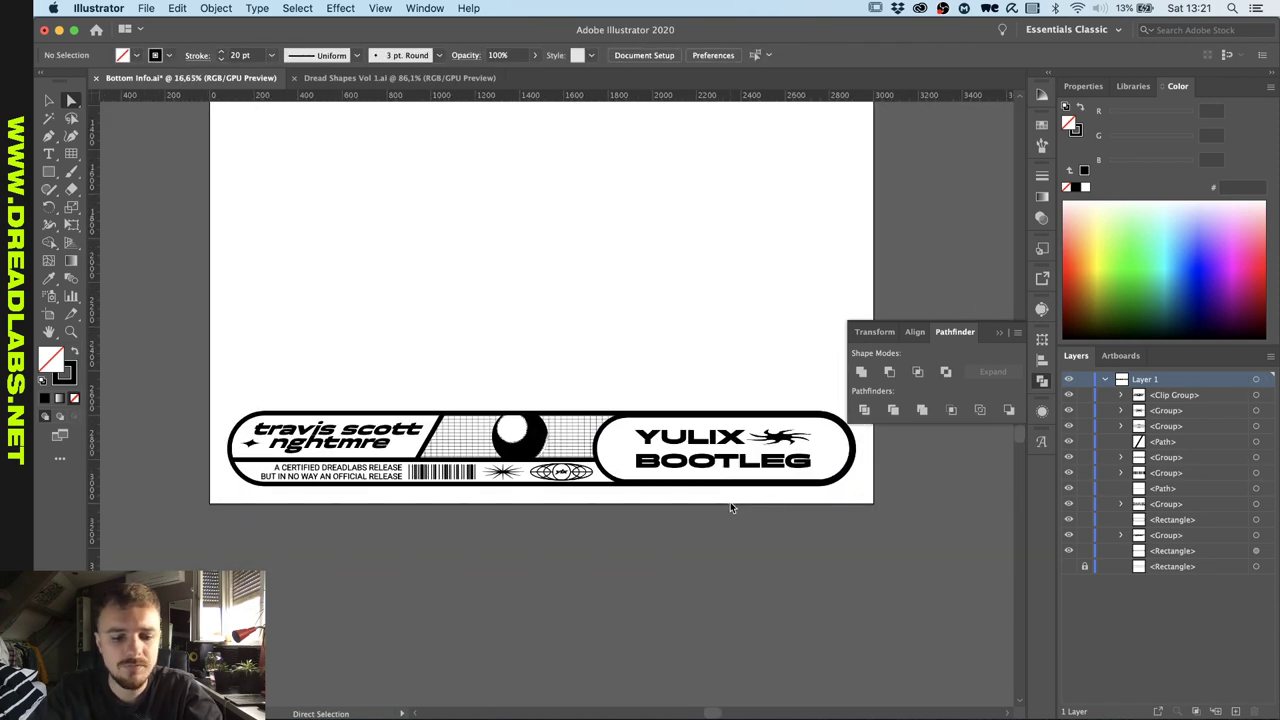
Shear the YULIX BOOTLEG lettering group so it slants like the travis scott lettering.
key(v)
scroll(731, 508, up, 2)
click(675, 437)
scroll(676, 437, up, 2)
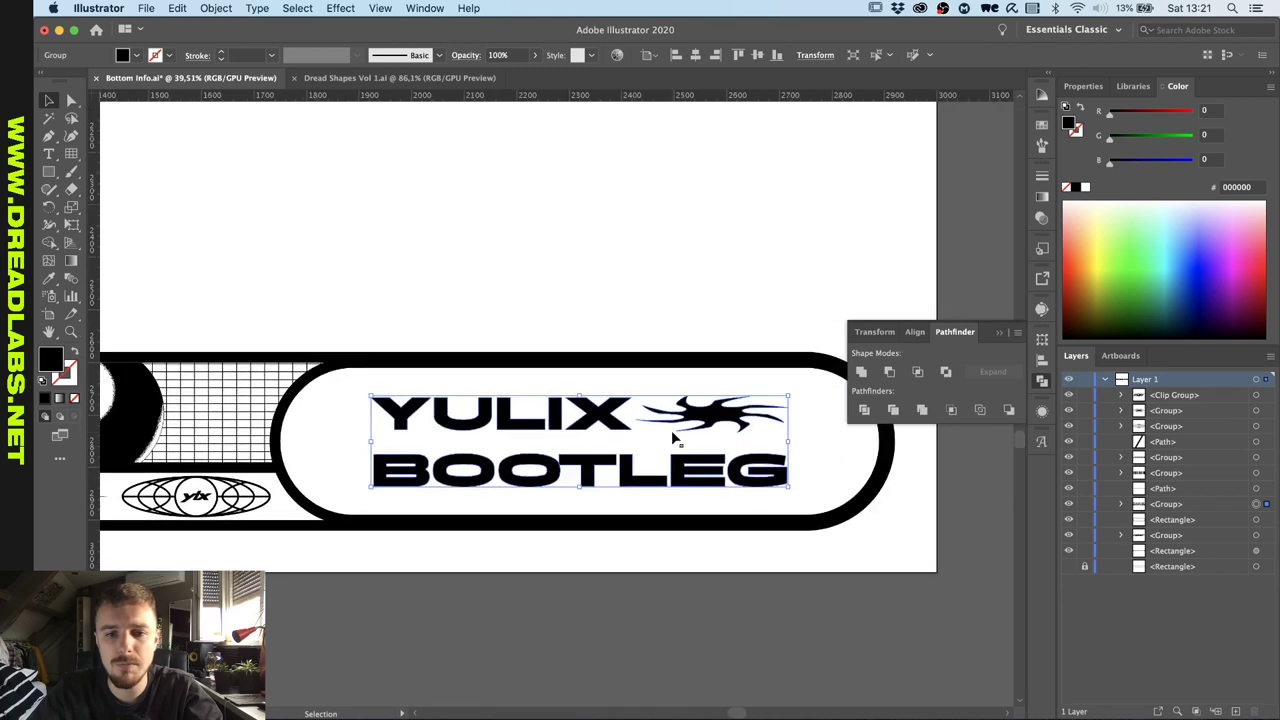
scroll(670, 445, down, 3)
right_click(656, 461)
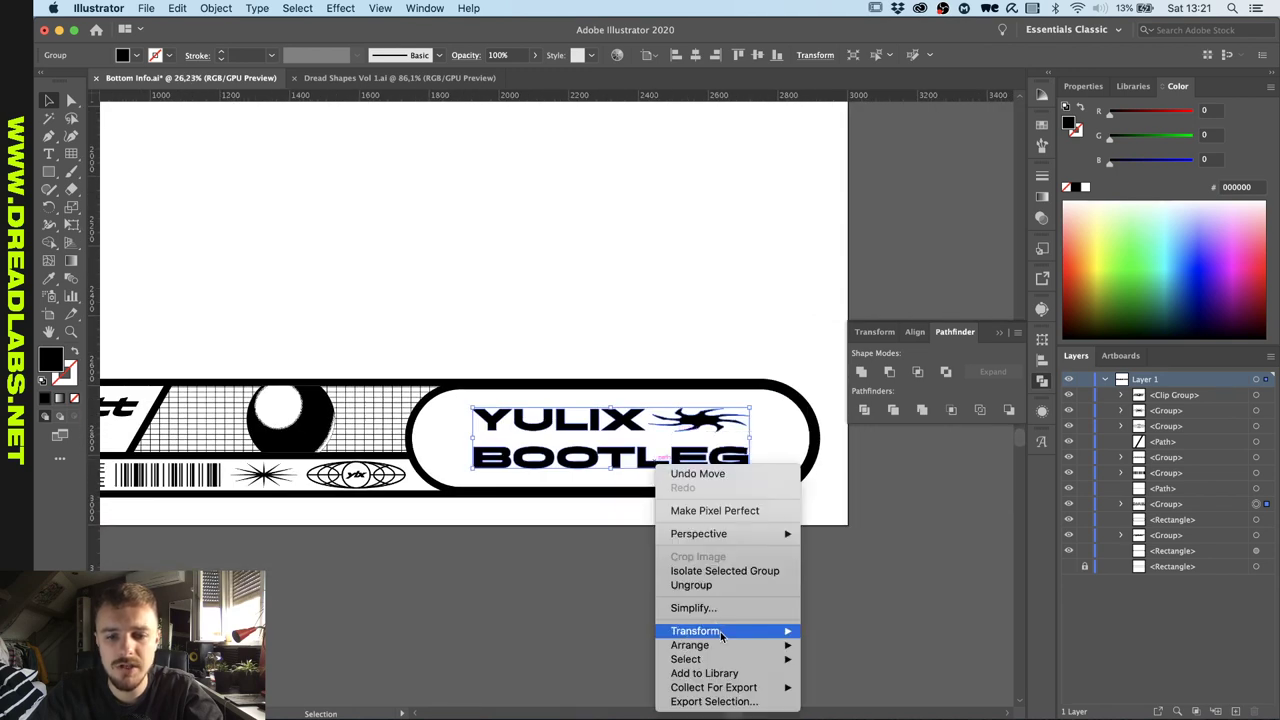
mouse_move(760, 631)
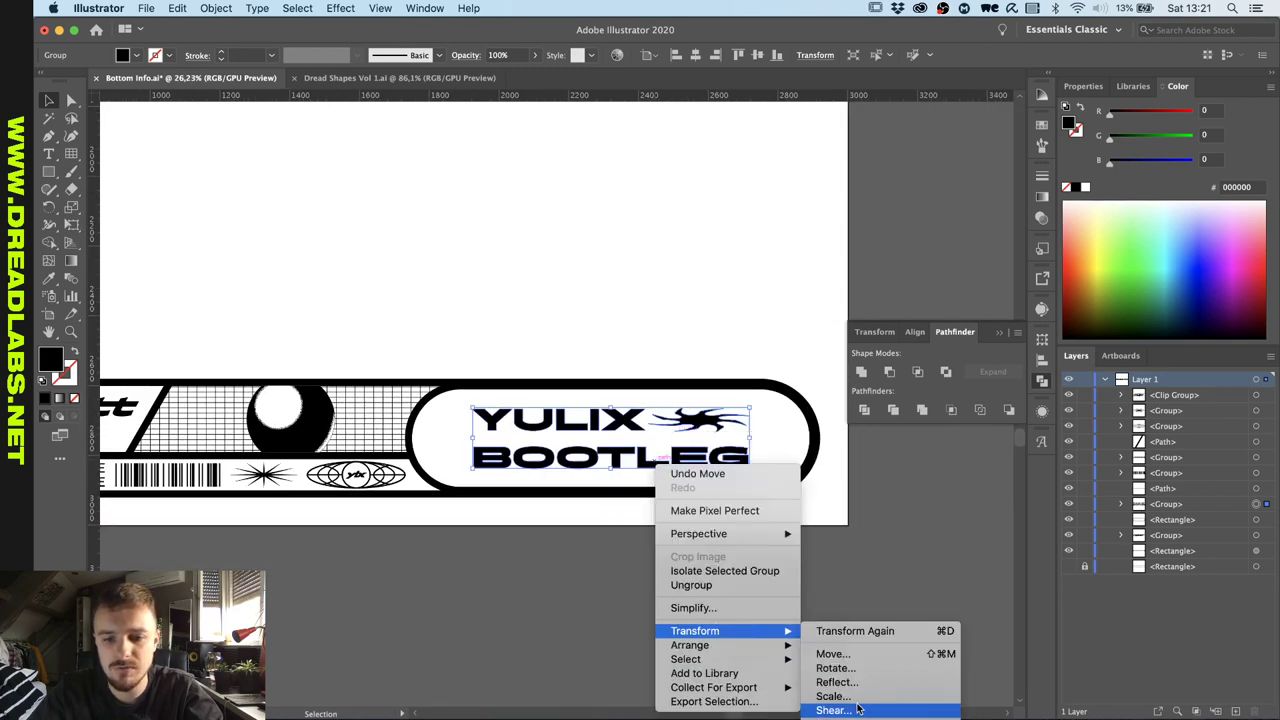
click(860, 709)
key(Return)
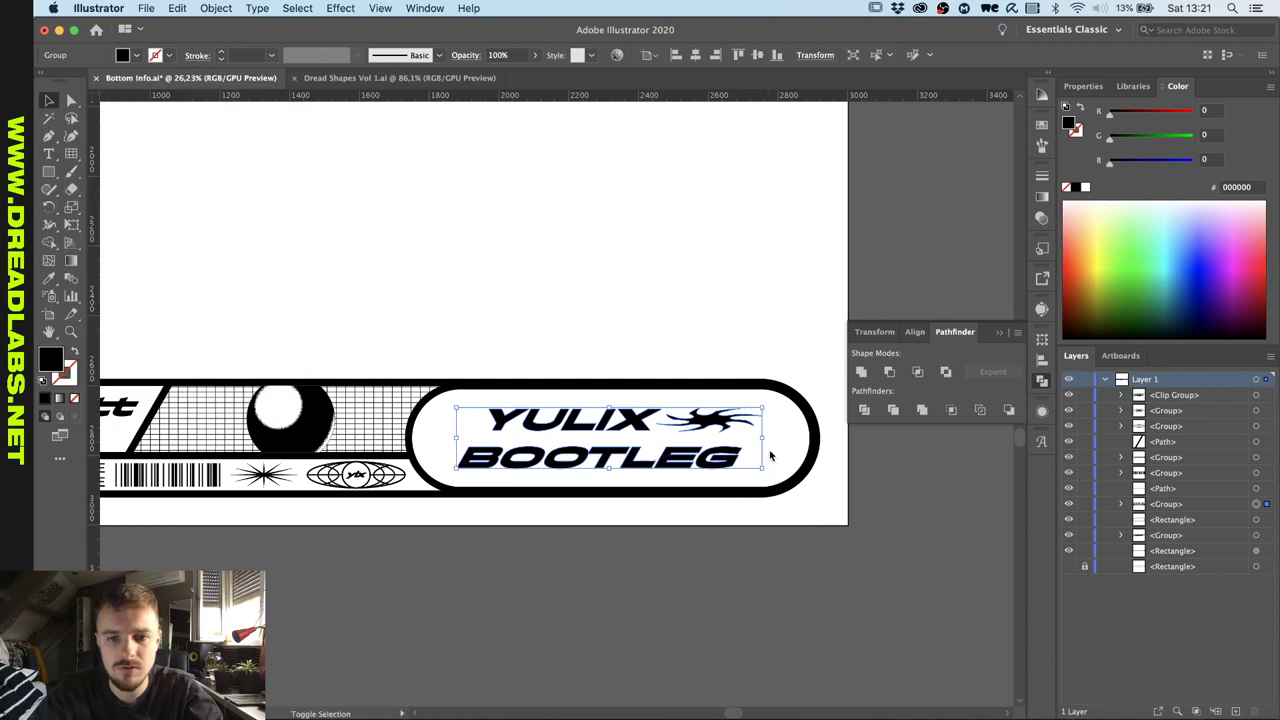
Try enlarging the slanted YULIX BOOTLEG group from its centre, and undo the scaling.
drag(762, 438, 788, 440)
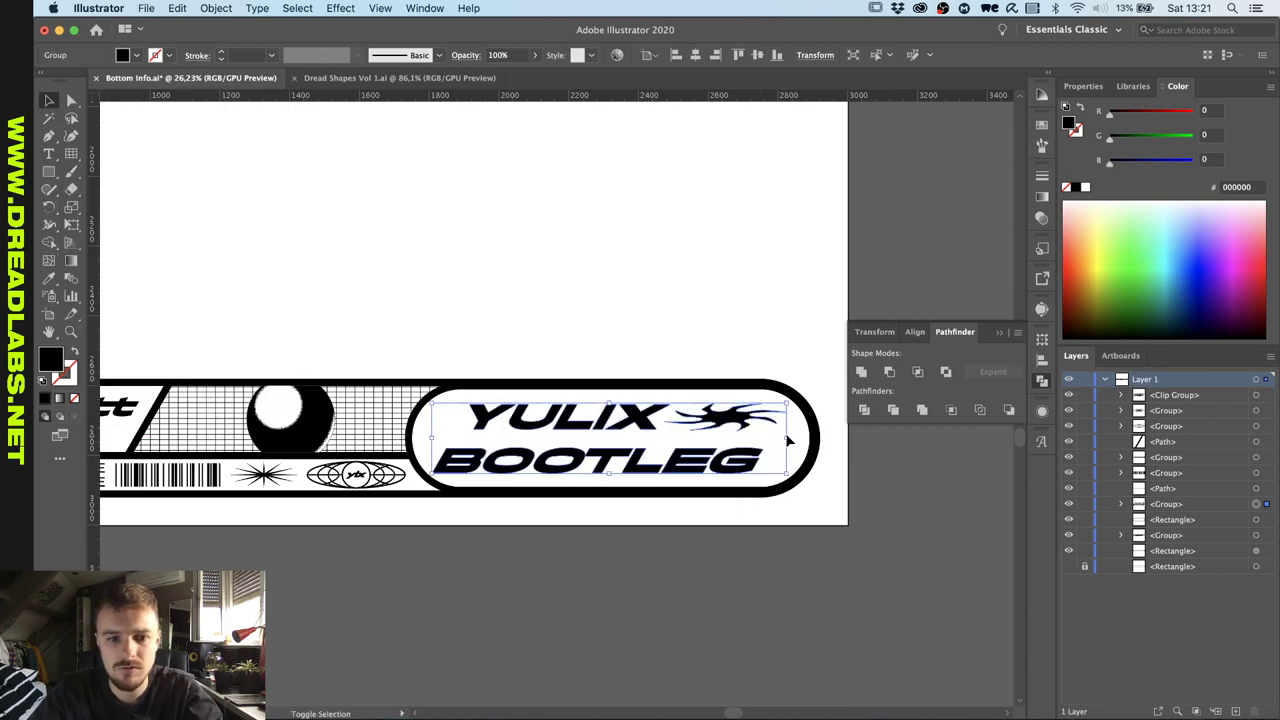
key(super+z)
key(v)
click(809, 549)
scroll(809, 549, down, 3)
scroll(809, 549, up, 1)
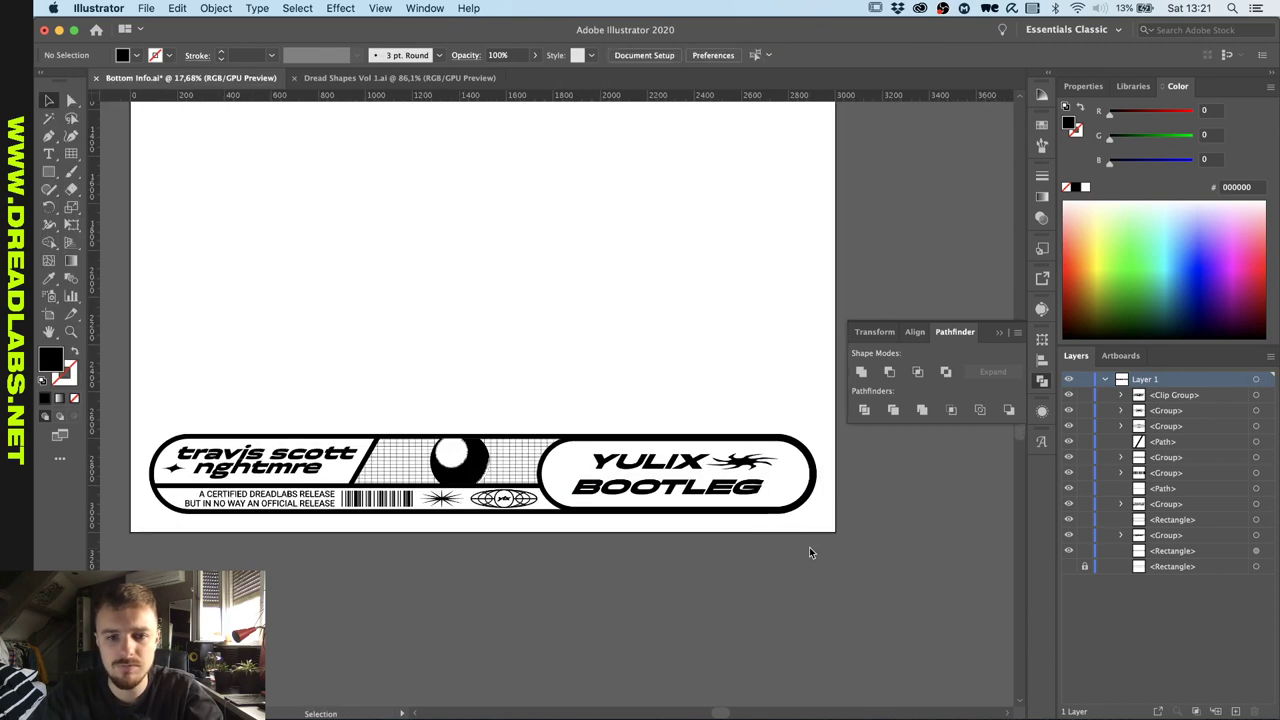
Switch to Photoshop and replace the Bottom Info smart object's contents with Bottom Info.ai from the Album Cover Redesign 1 - Goosebumps folder.
key(ctrl+Up)
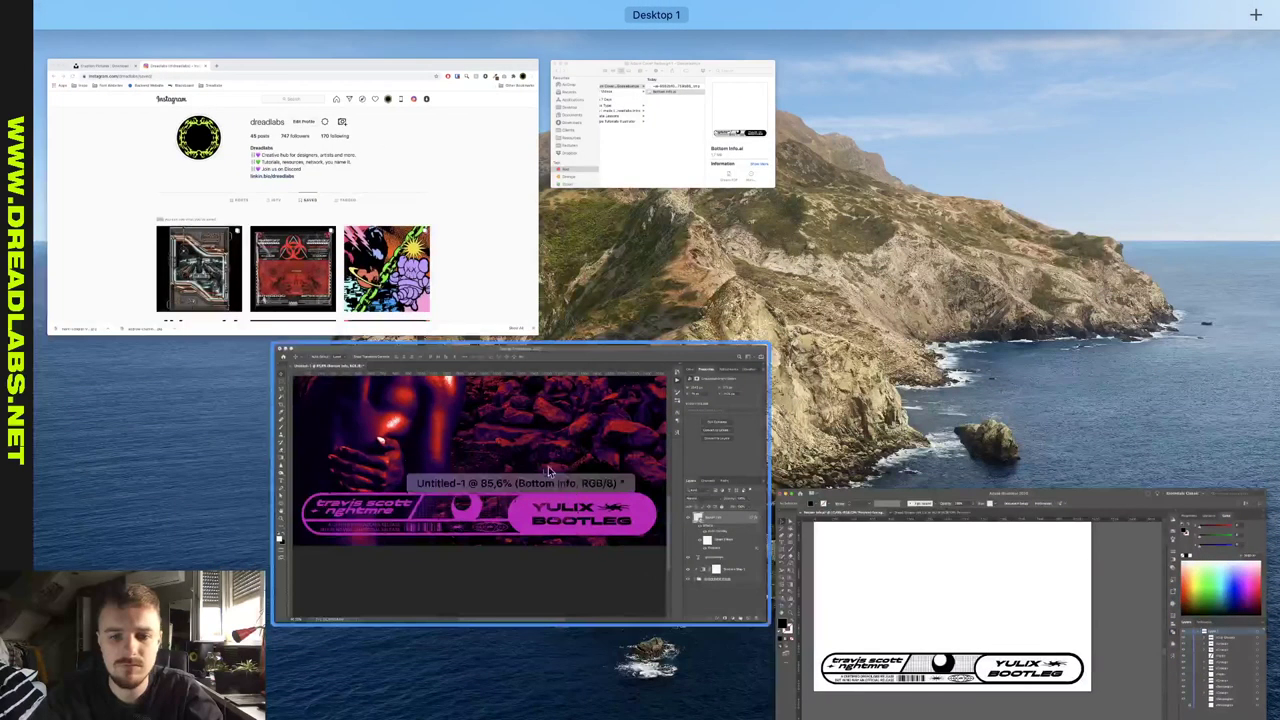
click(641, 575)
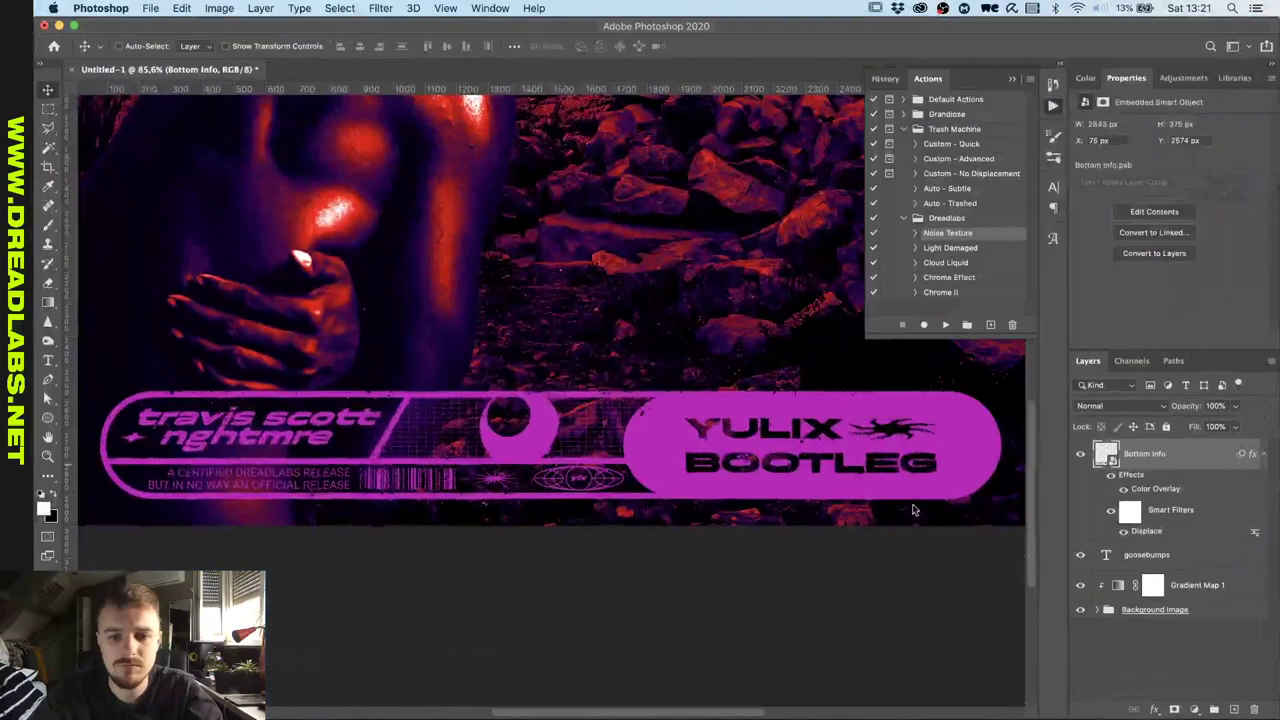
right_click(1195, 467)
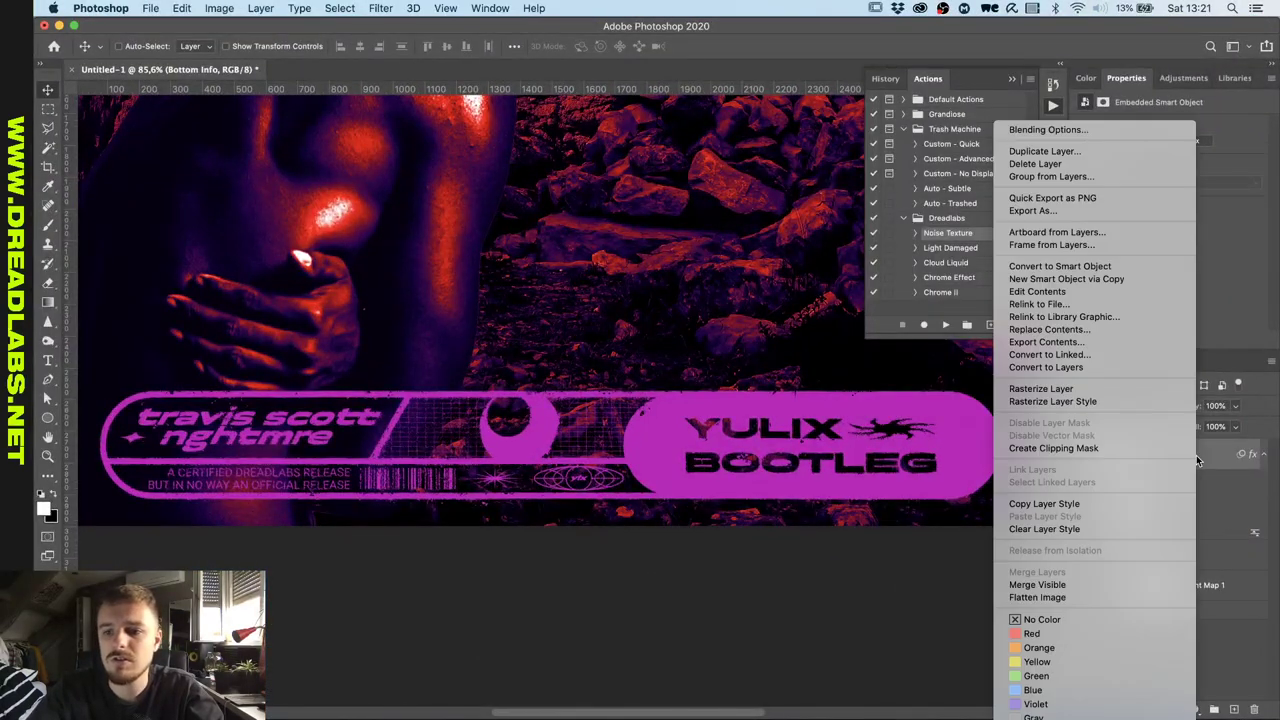
click(1114, 330)
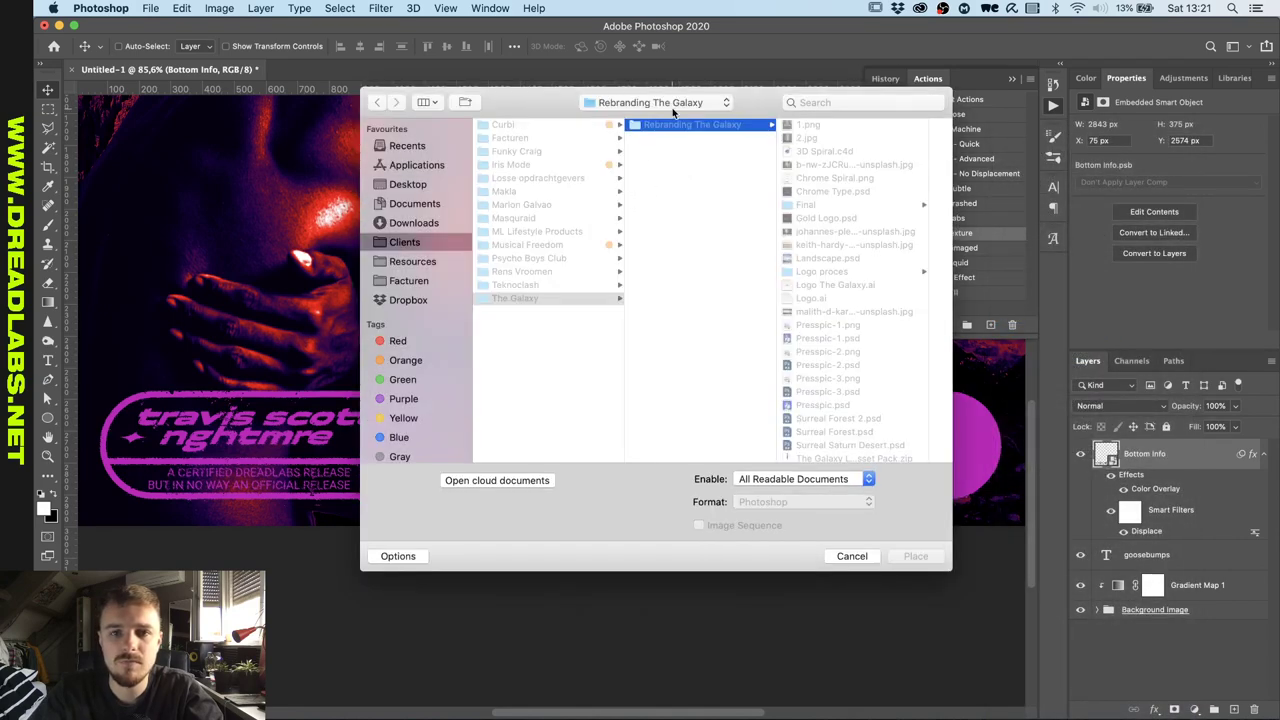
click(669, 101)
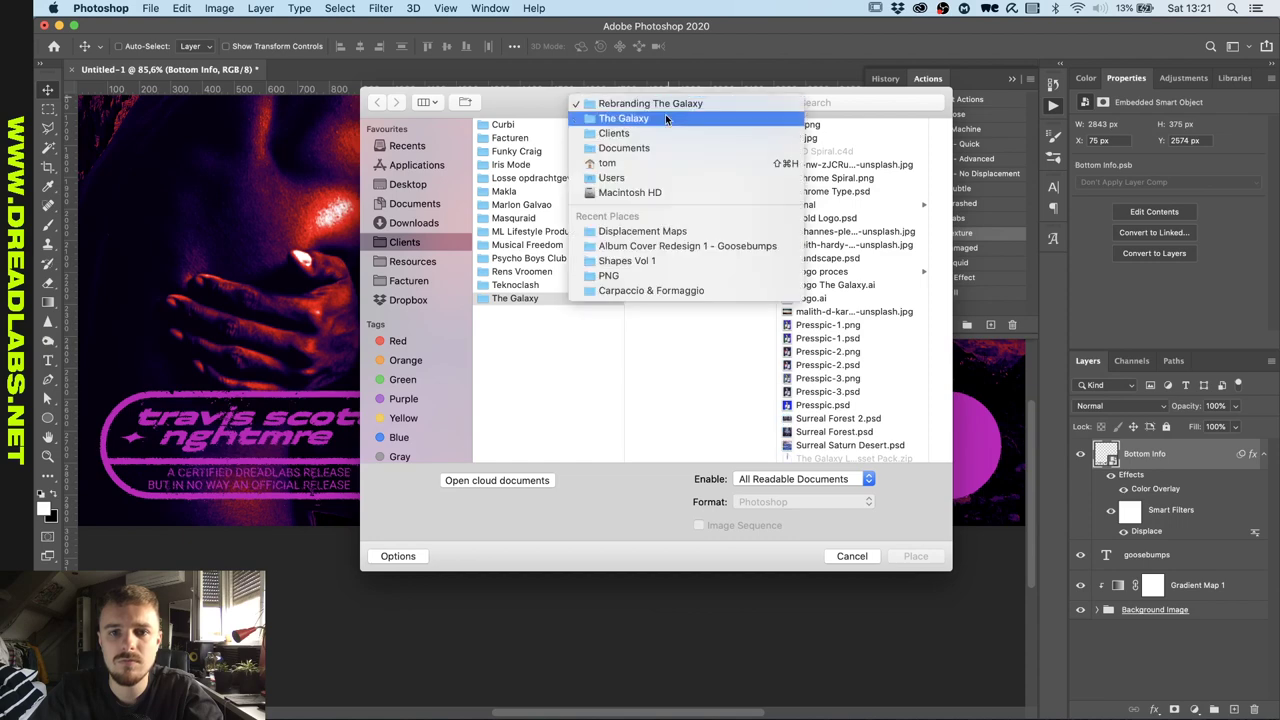
click(633, 249)
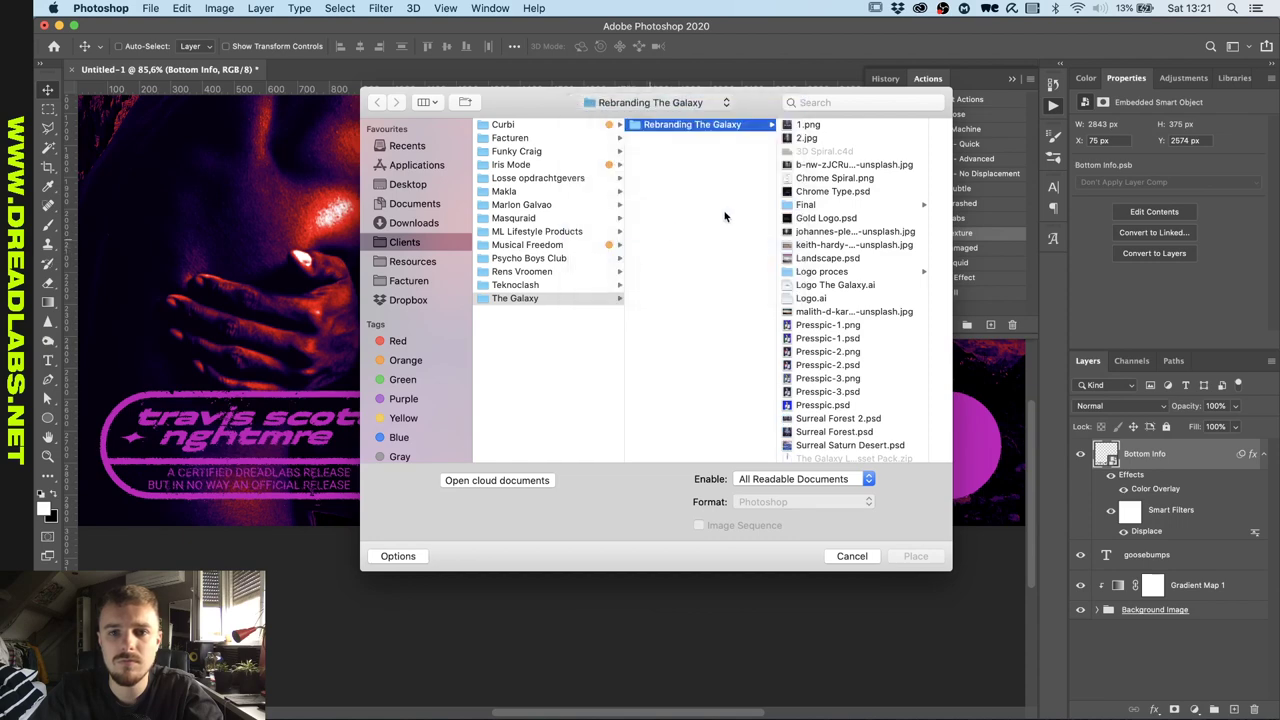
double_click(814, 124)
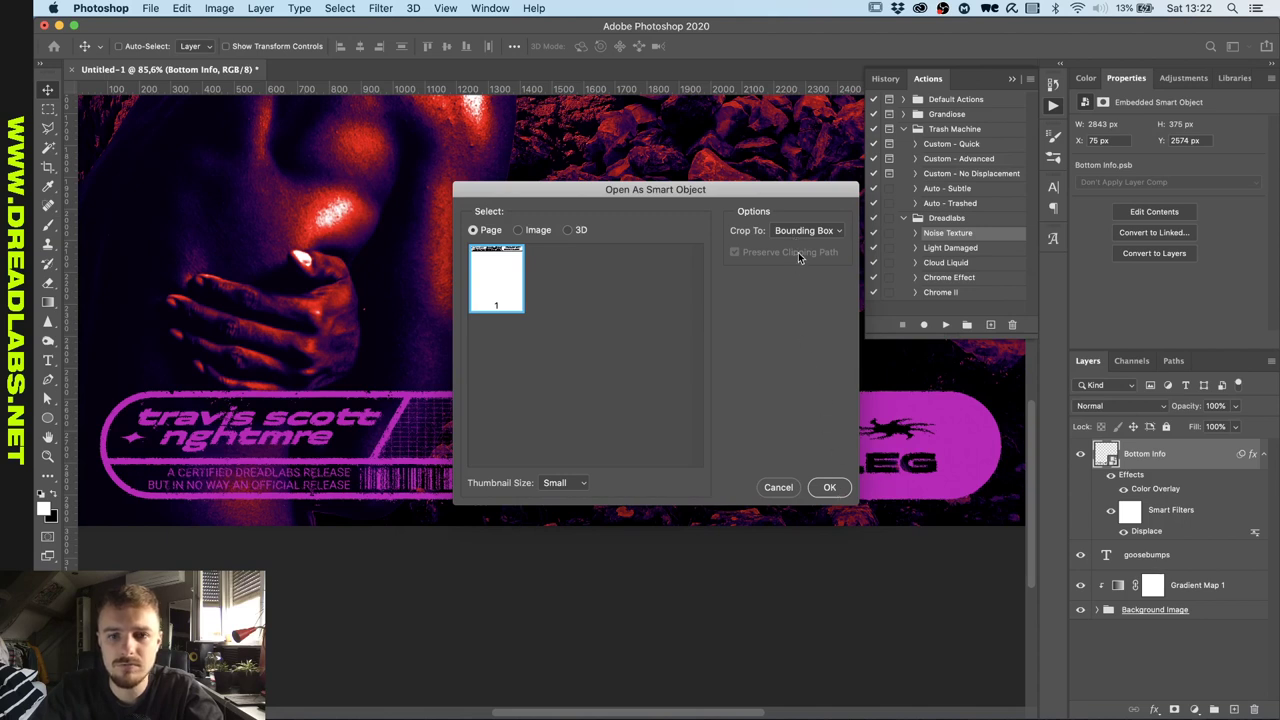
Crop the replacement artwork to the Media Box and load it into the smart object.
click(805, 230)
click(795, 249)
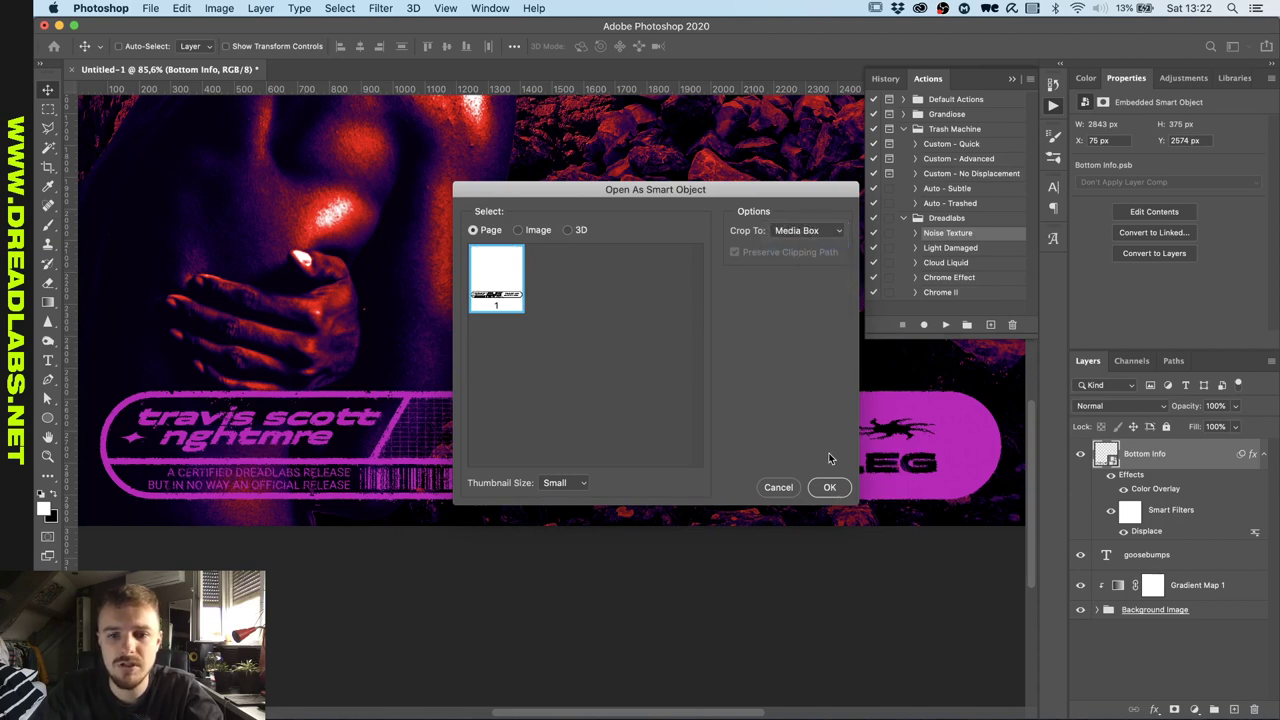
click(830, 487)
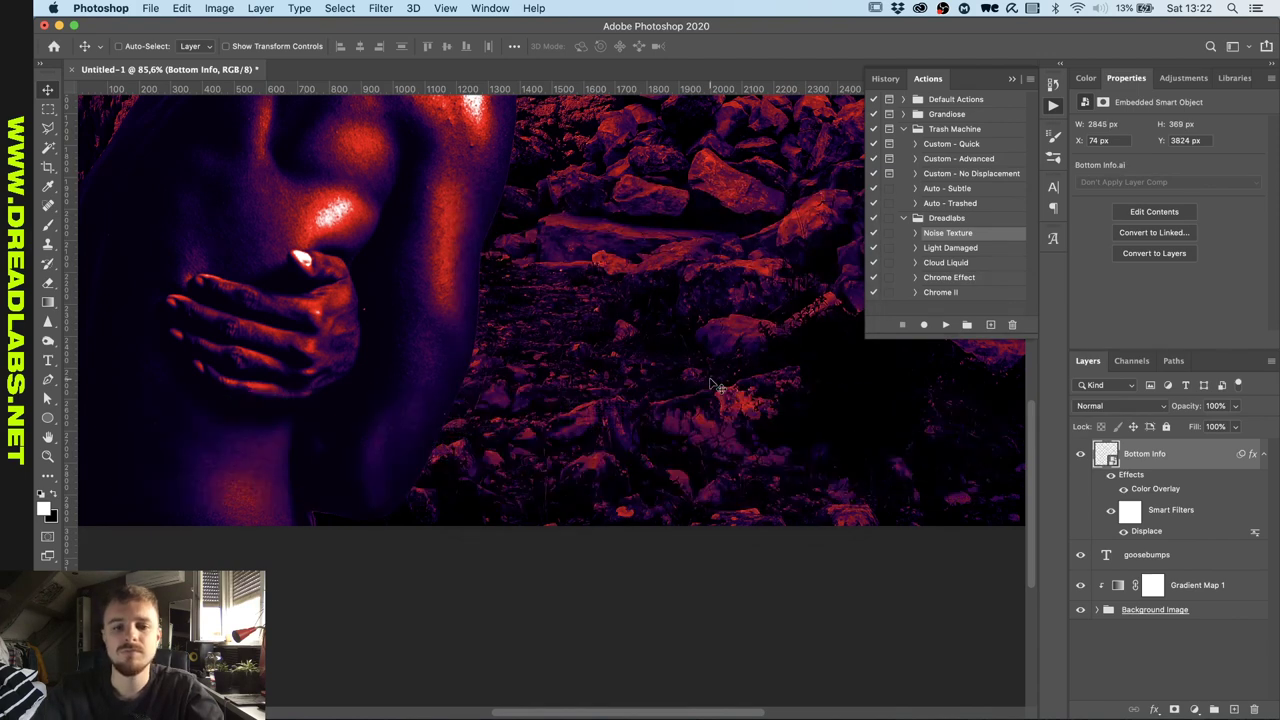
Centre the Bottom Info banner horizontally on the canvas, try centring it vertically too, and undo the vertical alignment.
scroll(710, 383, down, 5)
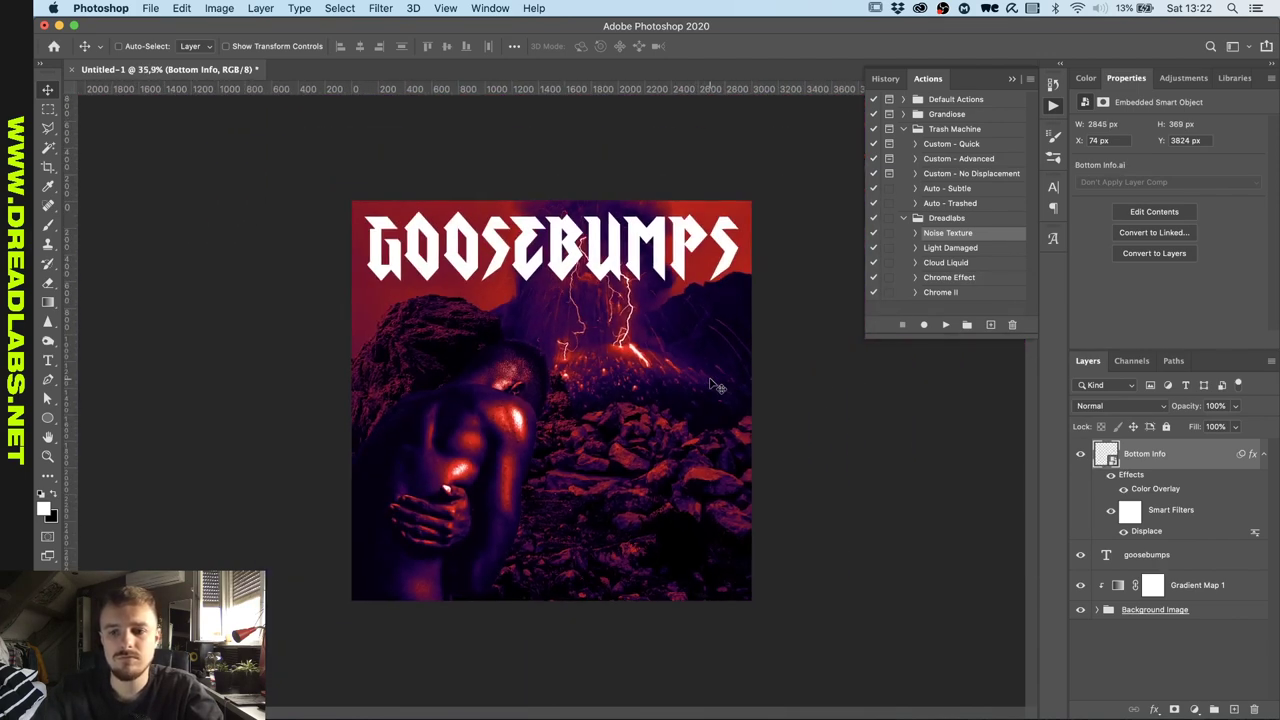
click(361, 47)
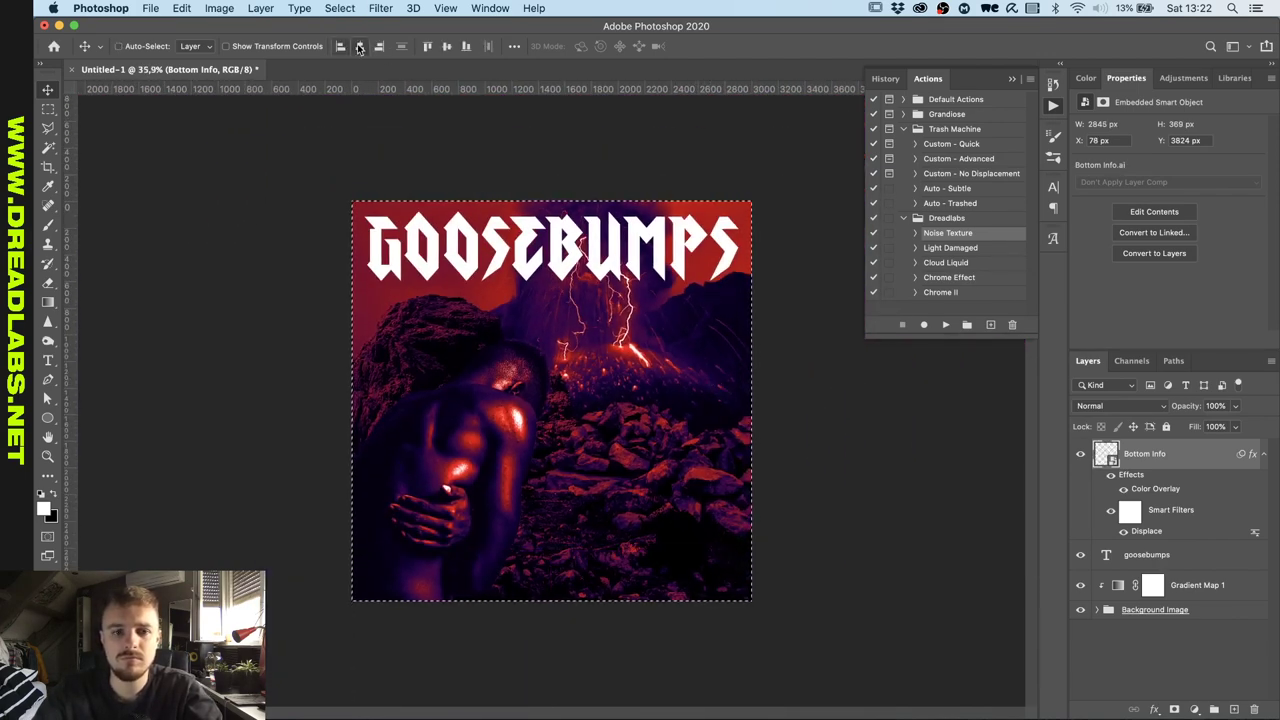
click(446, 47)
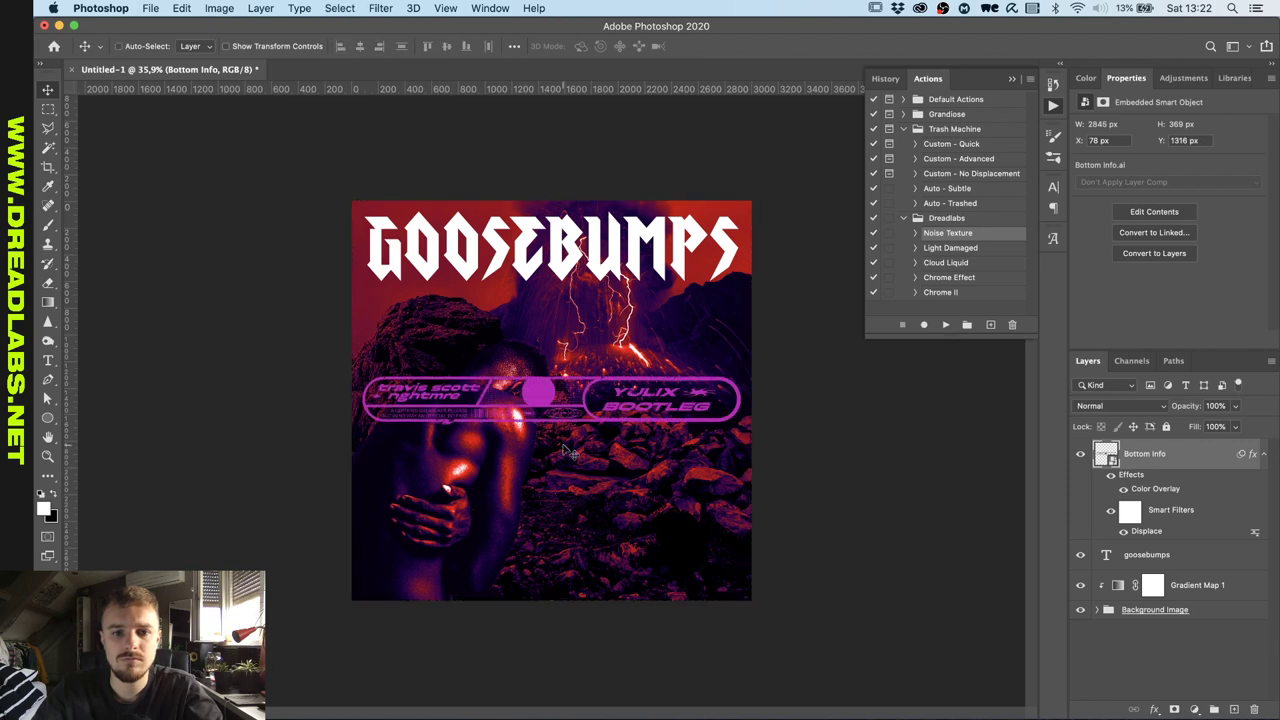
key(super+z)
key(super+z)
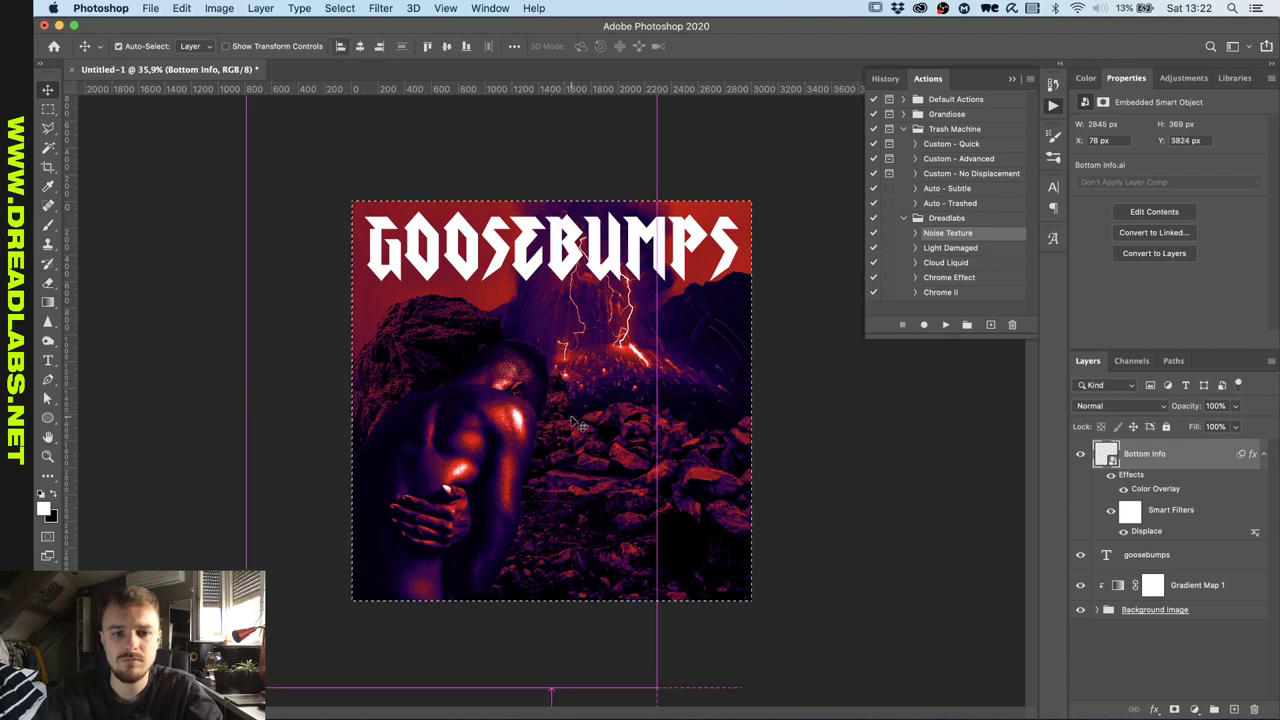
Deselect the canvas and move the banner up onto the lower part of the cover.
key(super+d)
drag(571, 630, 585, 475)
key(super+0)
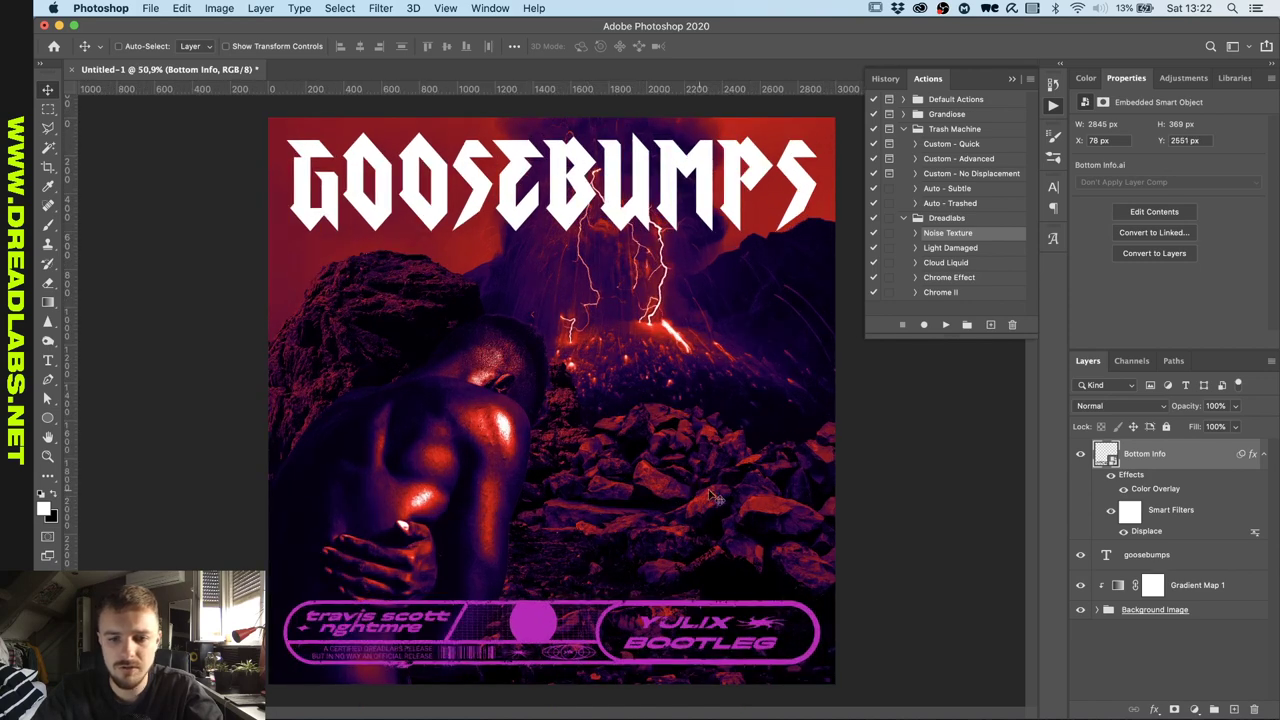
Place a horizontal guide just below the banner and nudge the banner down 8 px to meet it.
scroll(737, 503, up, 3)
scroll(737, 500, down, 5)
scroll(737, 500, up, 4)
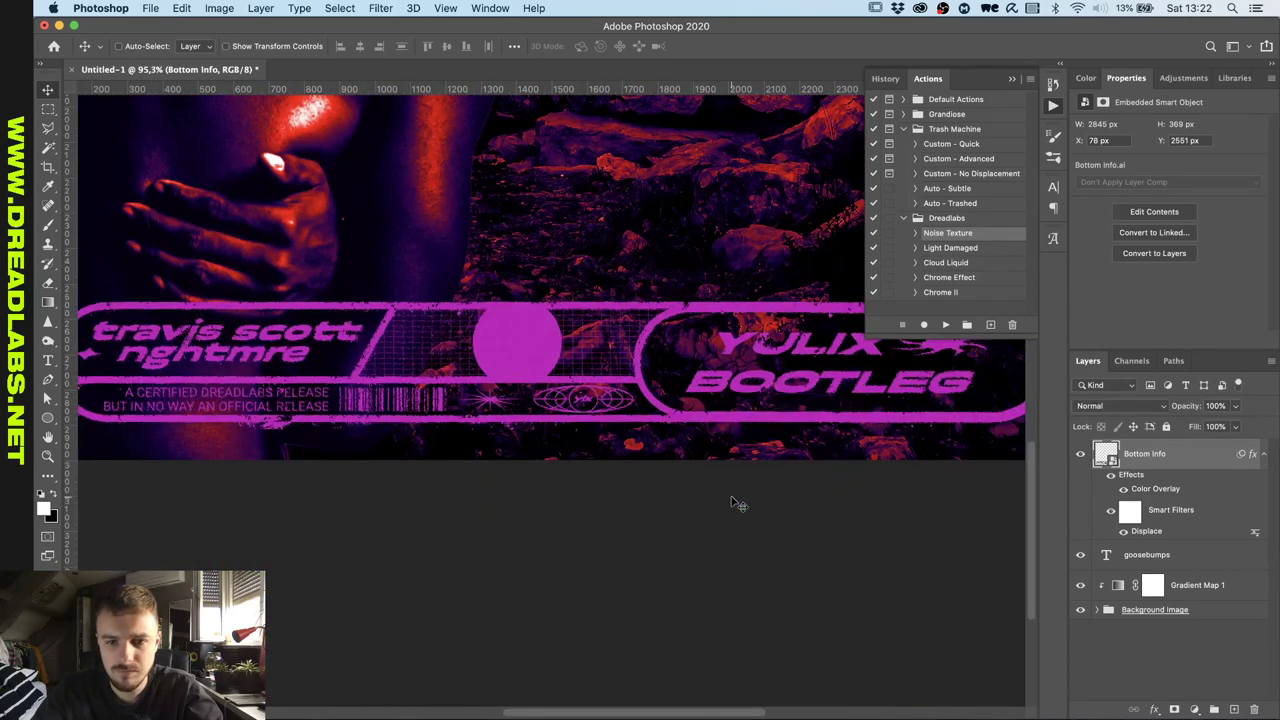
drag(678, 88, 653, 440)
key(Down)
key(Down)
key(Down)
key(Down)
key(Down)
key(Down)
key(Down)
key(Down)
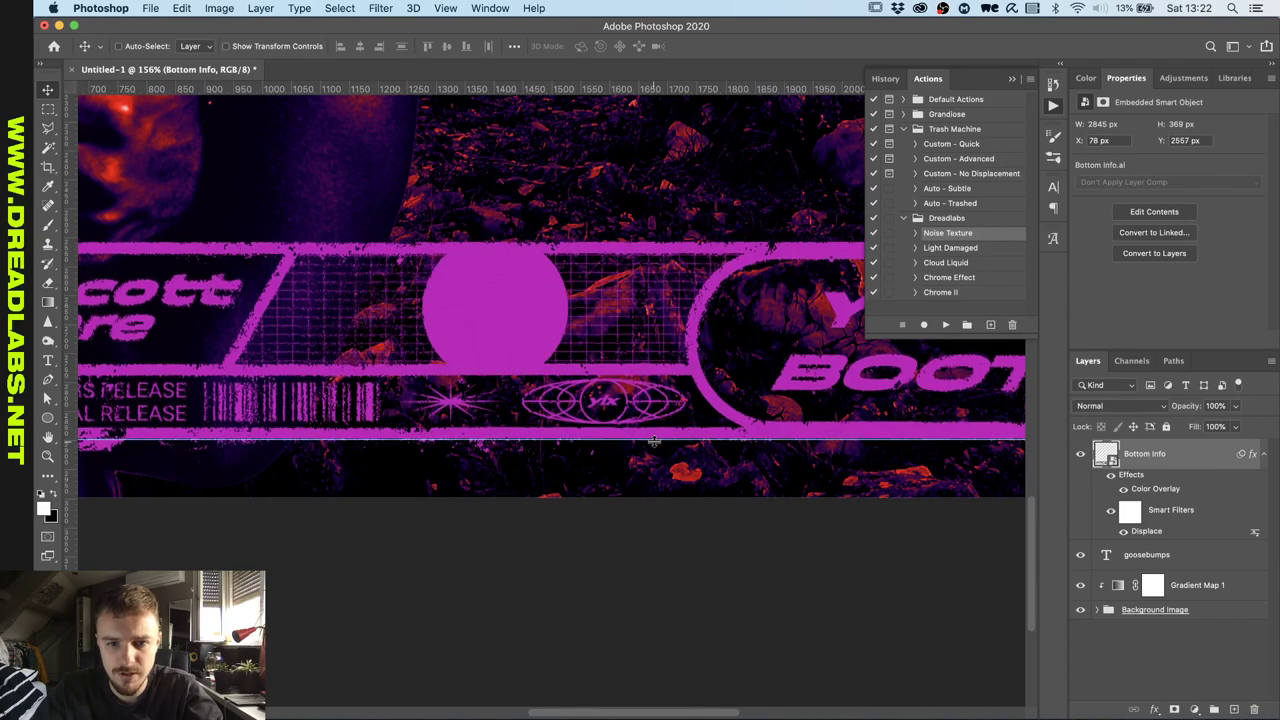
Change the Bottom Info layer's Color Overlay to white (ffffff).
scroll(653, 441, down, 5)
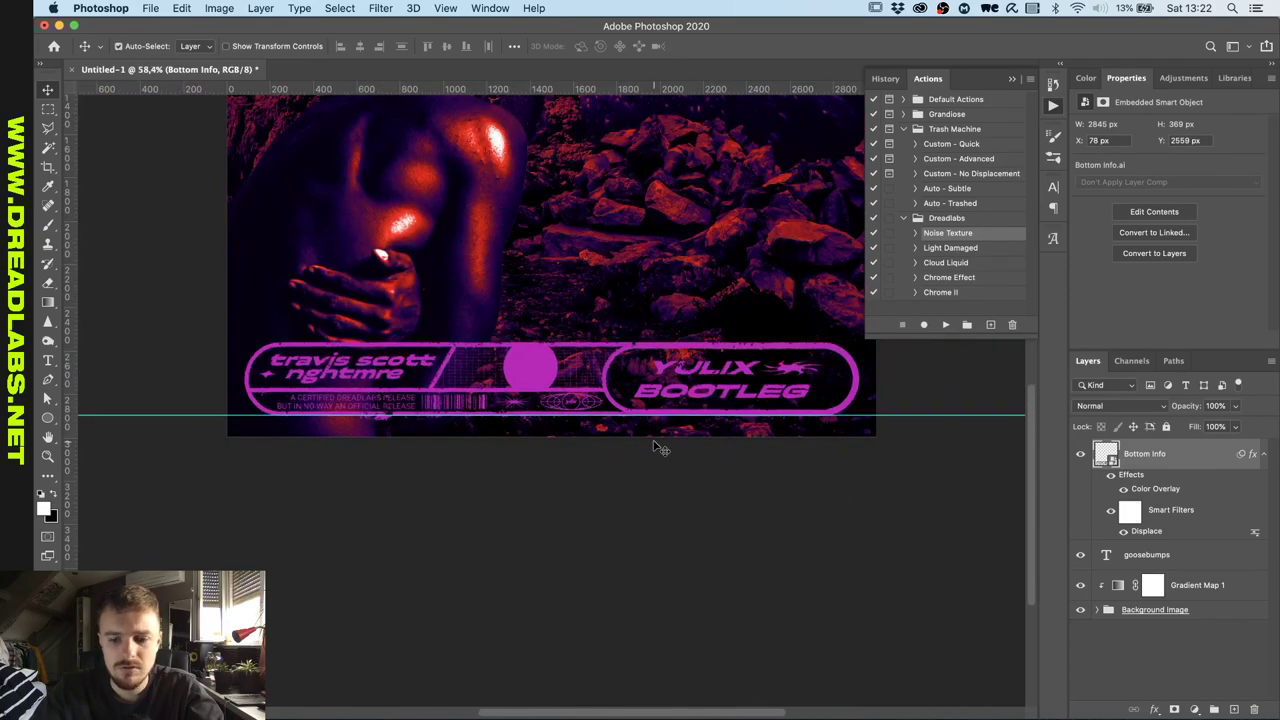
scroll(630, 313, up, 3)
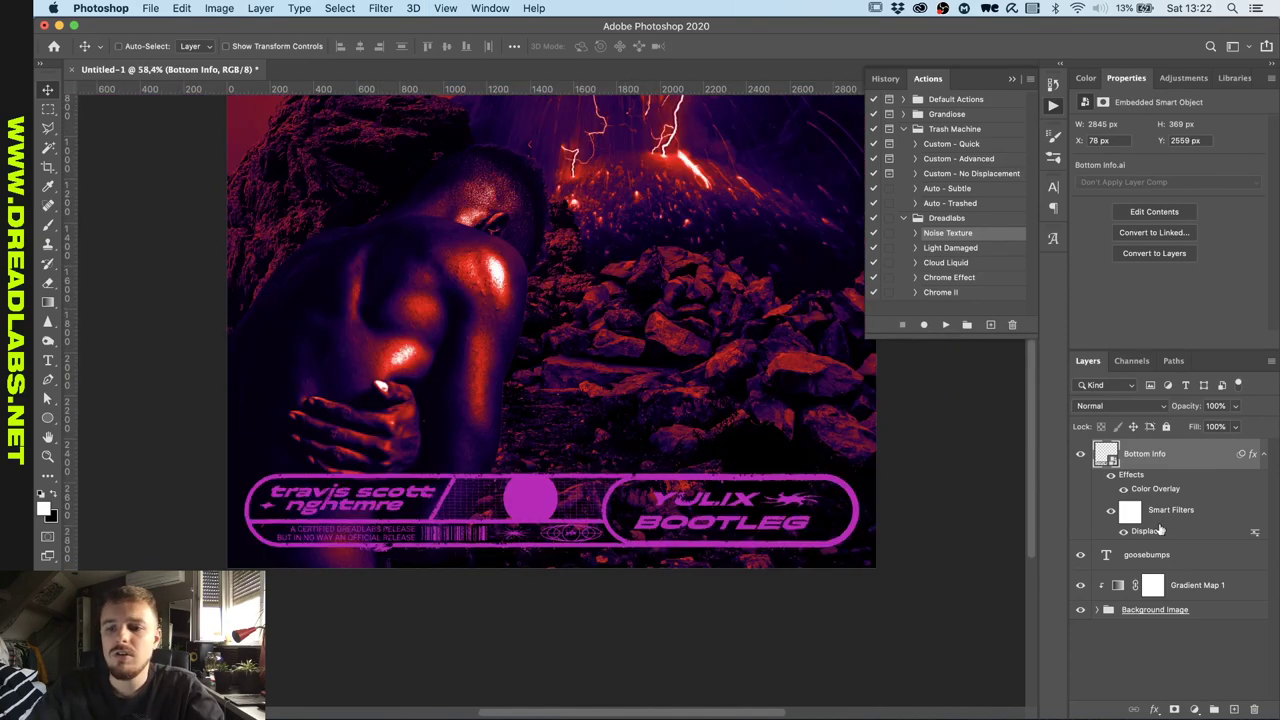
double_click(1155, 490)
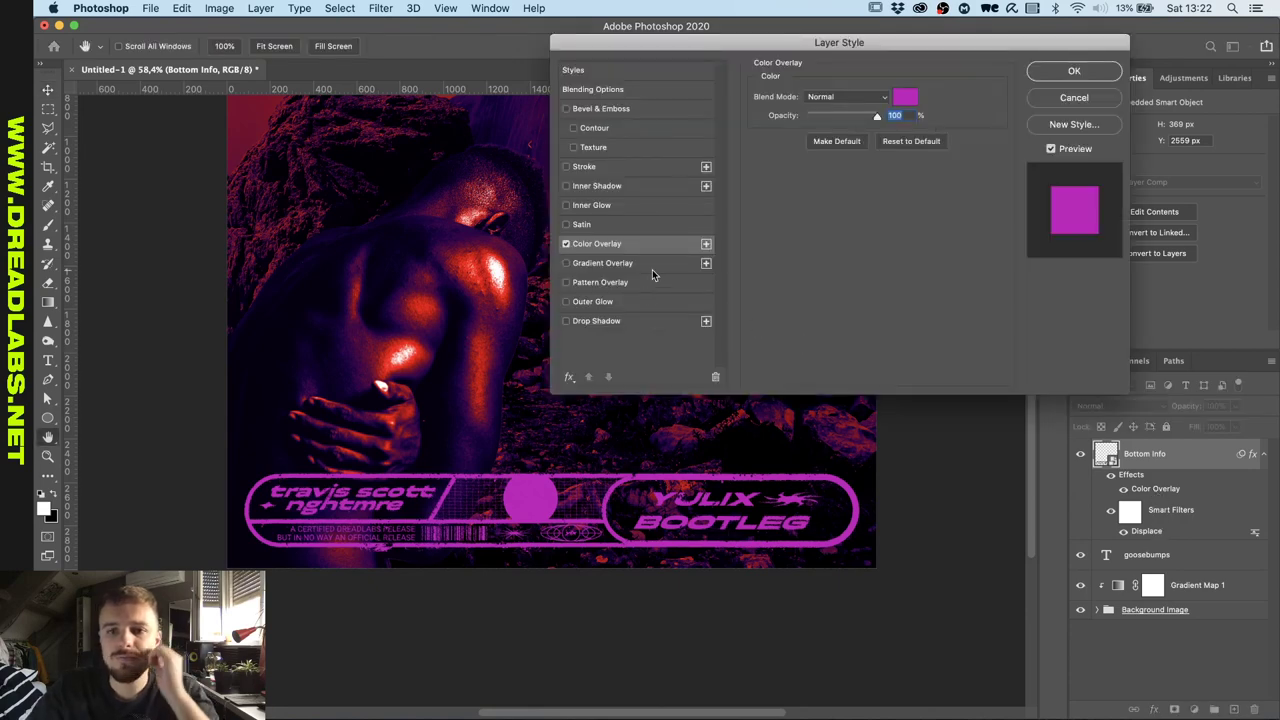
click(904, 97)
drag(893, 395, 667, 267)
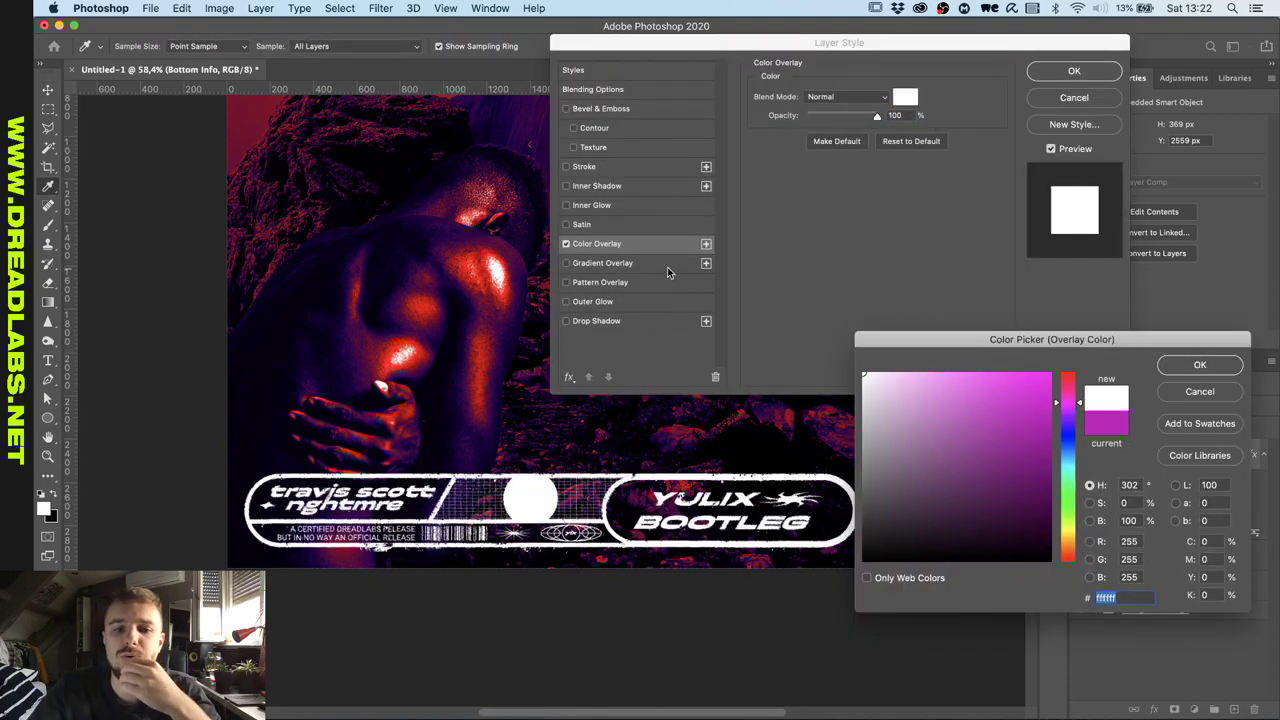
click(1199, 366)
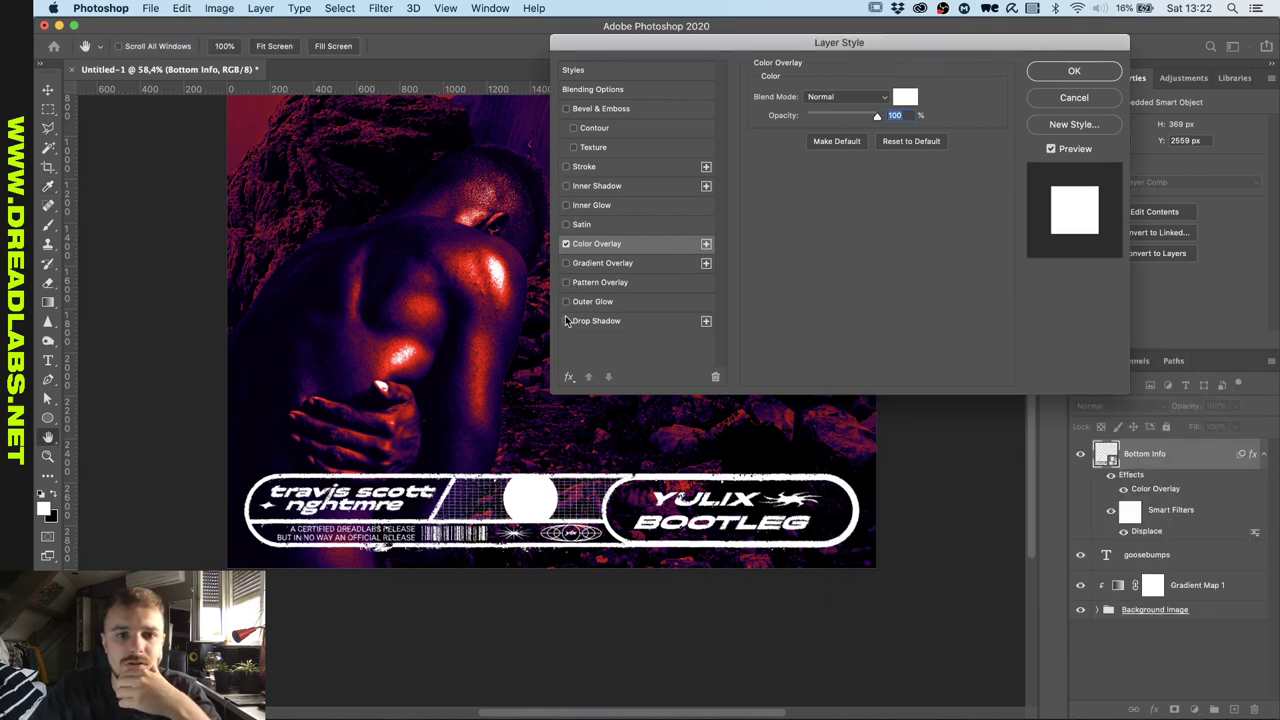
Add an Inner Shadow to the banner with the cone-shaped contour, 48% opacity and a distance of 0 px.
click(566, 186)
click(833, 239)
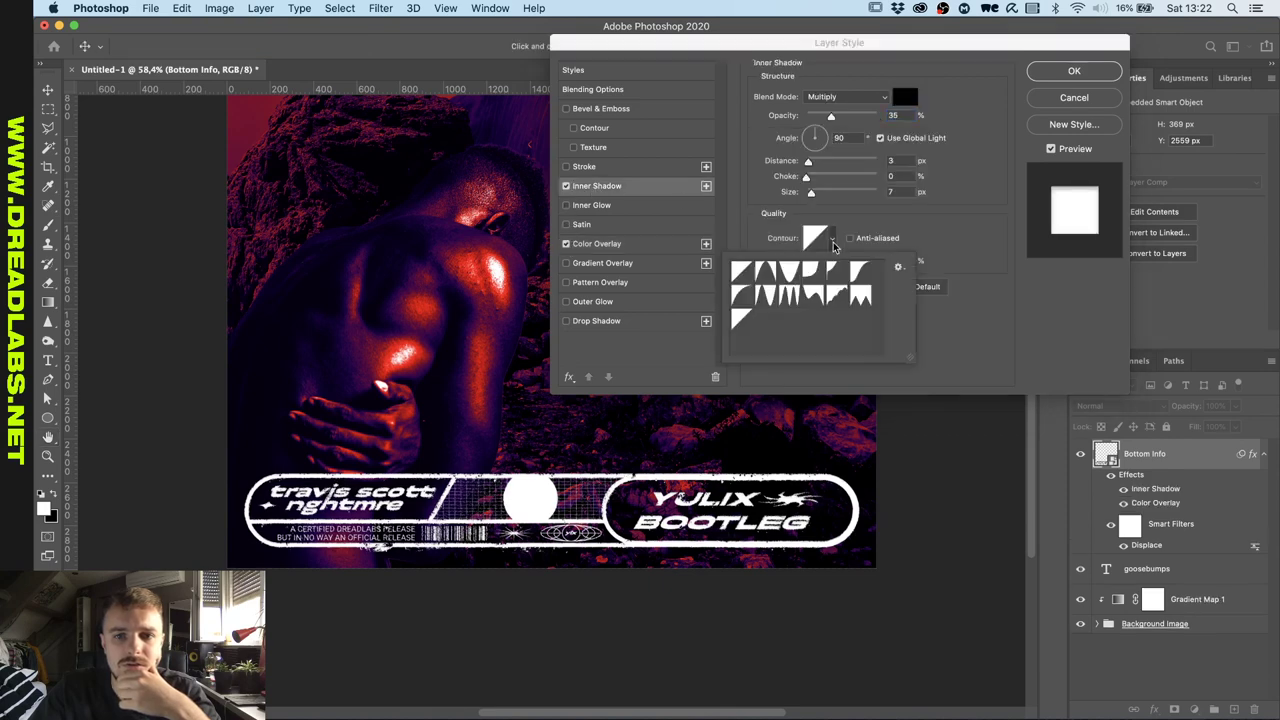
click(765, 273)
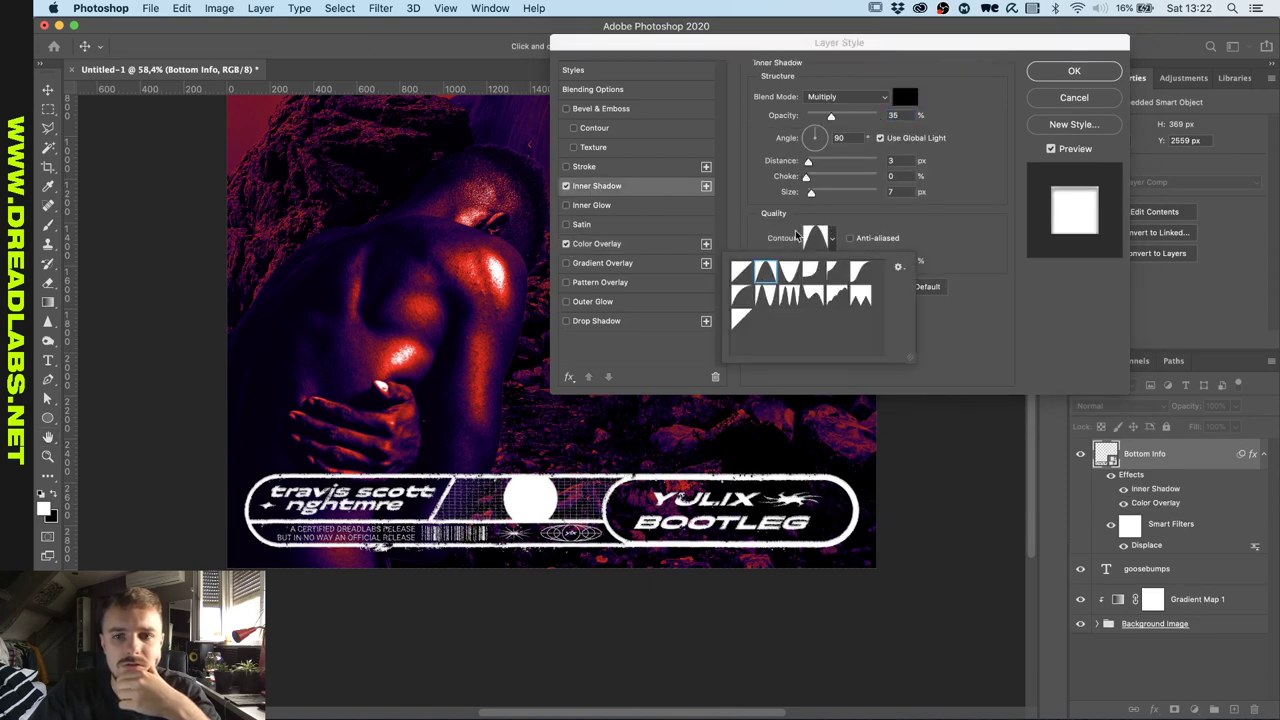
click(840, 117)
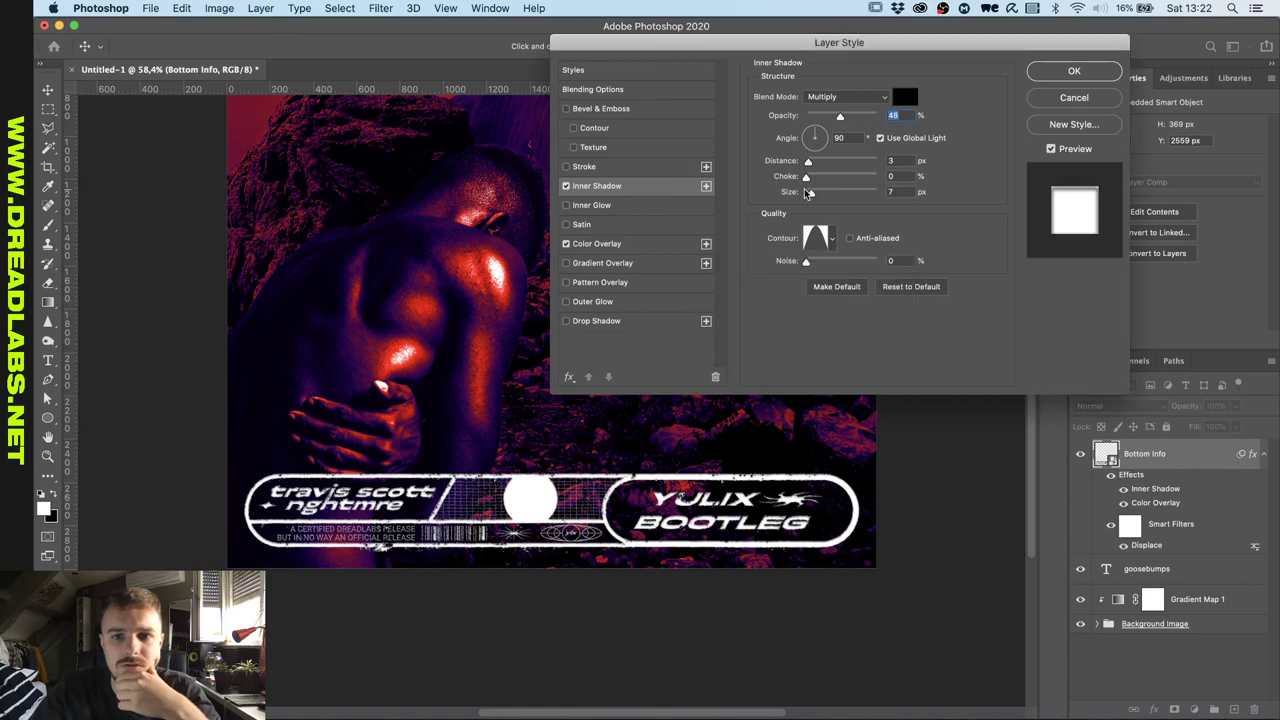
click(808, 162)
drag(808, 163, 757, 167)
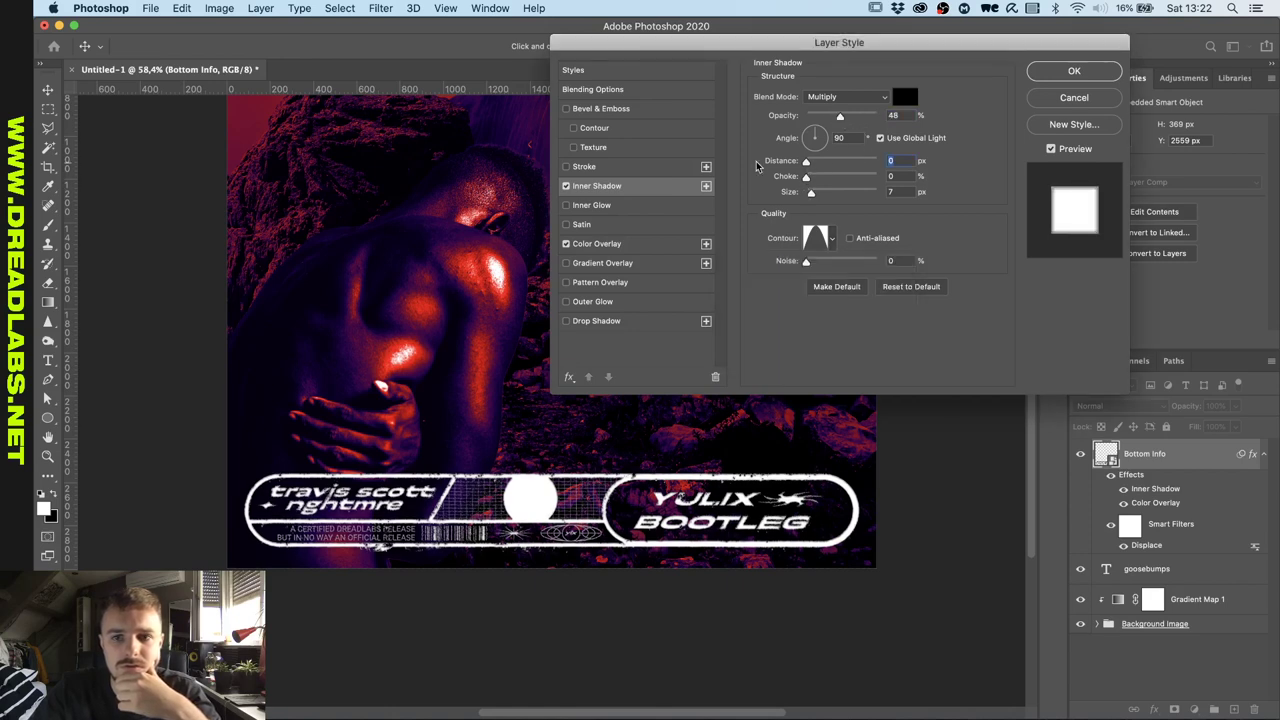
Set the inner shadow's noise to 19%, lower its opacity below 20%, and apply the layer style.
drag(806, 261, 821, 263)
click(818, 116)
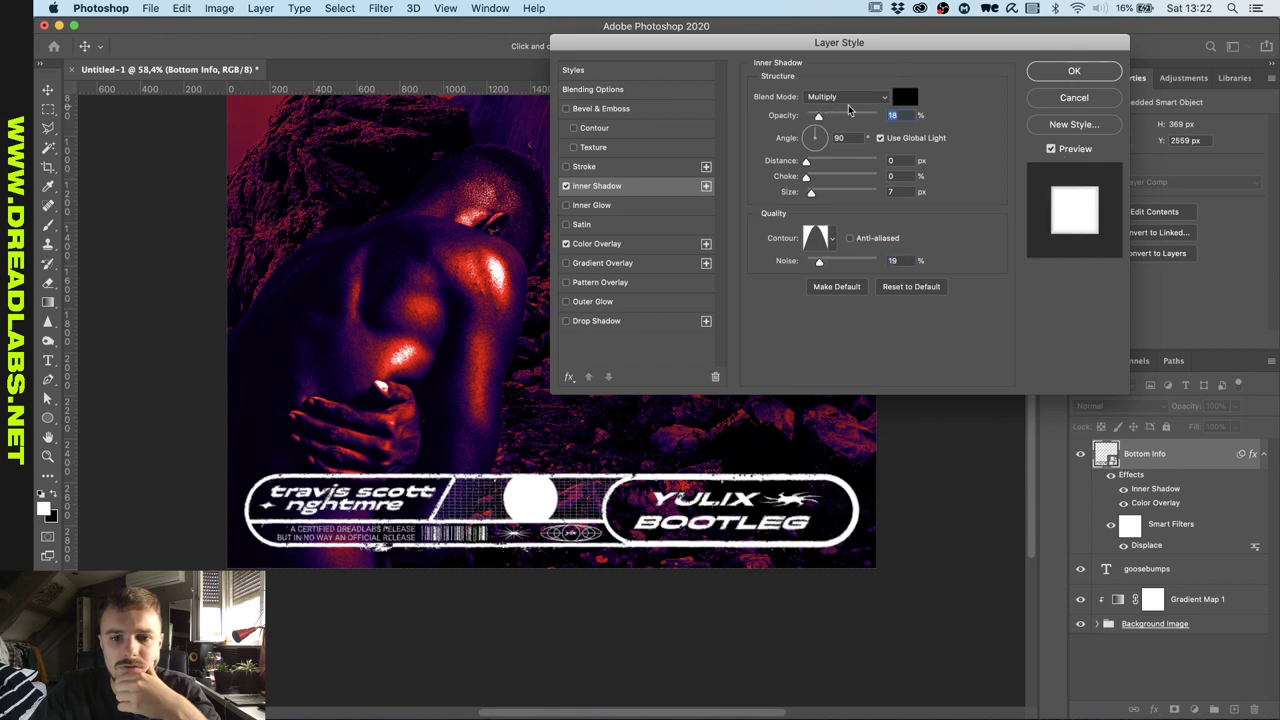
drag(818, 117, 815, 117)
click(1074, 70)
Examine the white banner's distressed edges, grid and circle up close and compare the banner with the whole cover.
scroll(672, 412, up, 5)
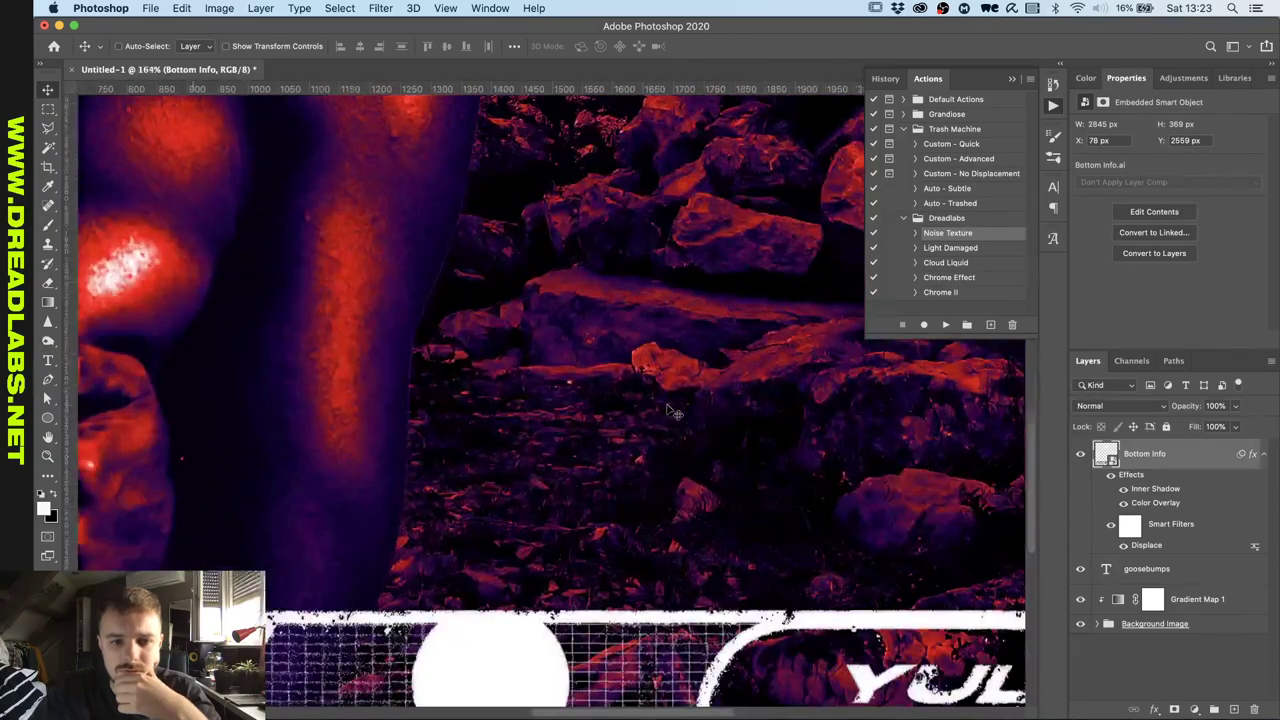
scroll(672, 412, down, 5)
scroll(672, 412, up, 5)
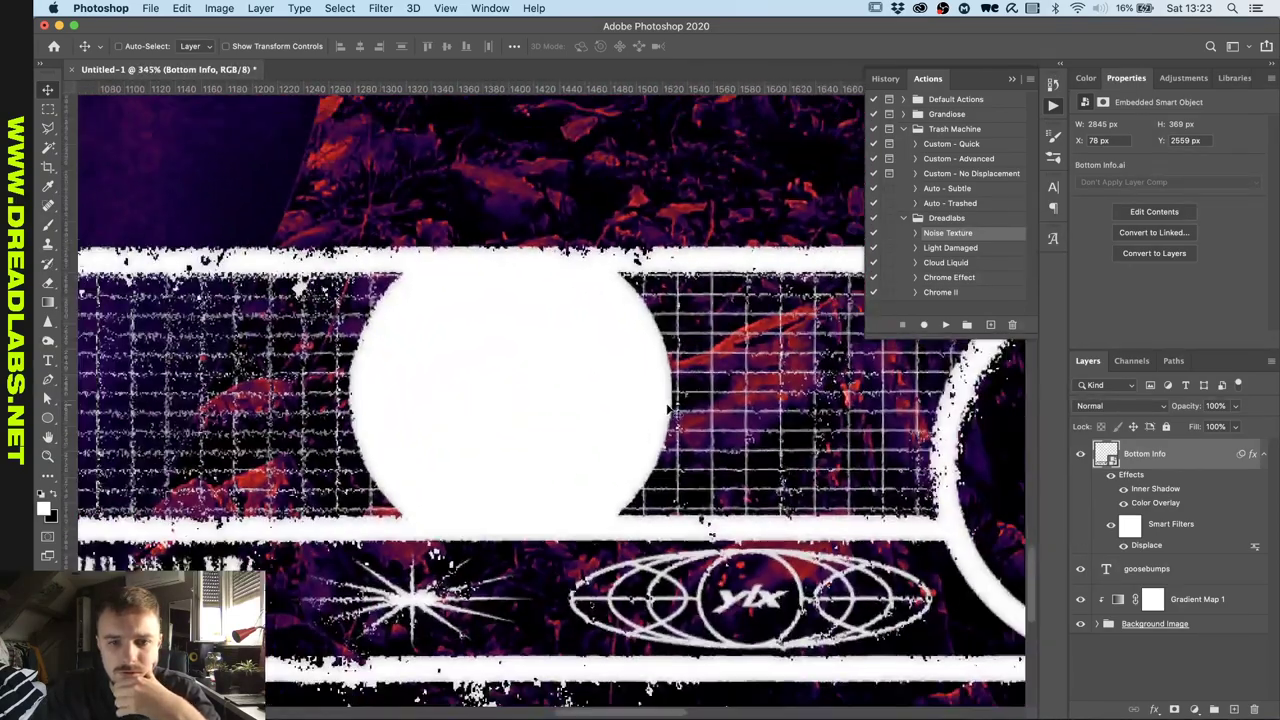
scroll(672, 410, down, 8)
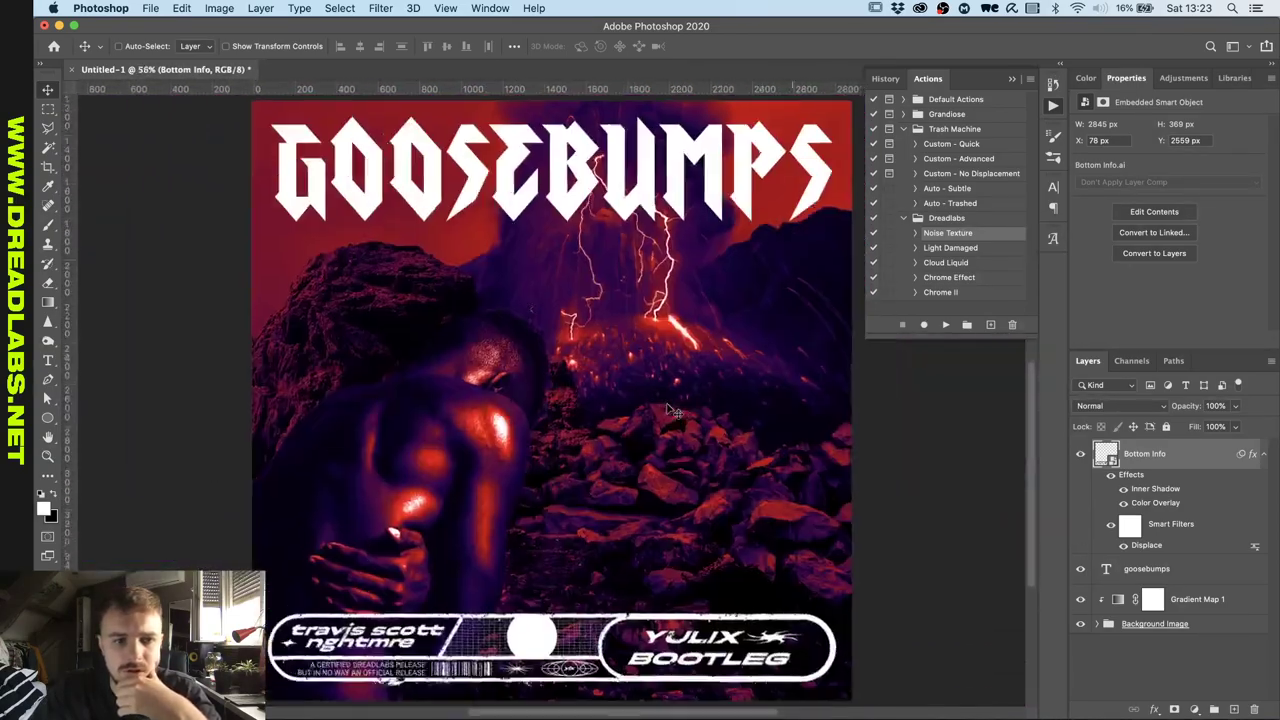
scroll(672, 410, down, 2)
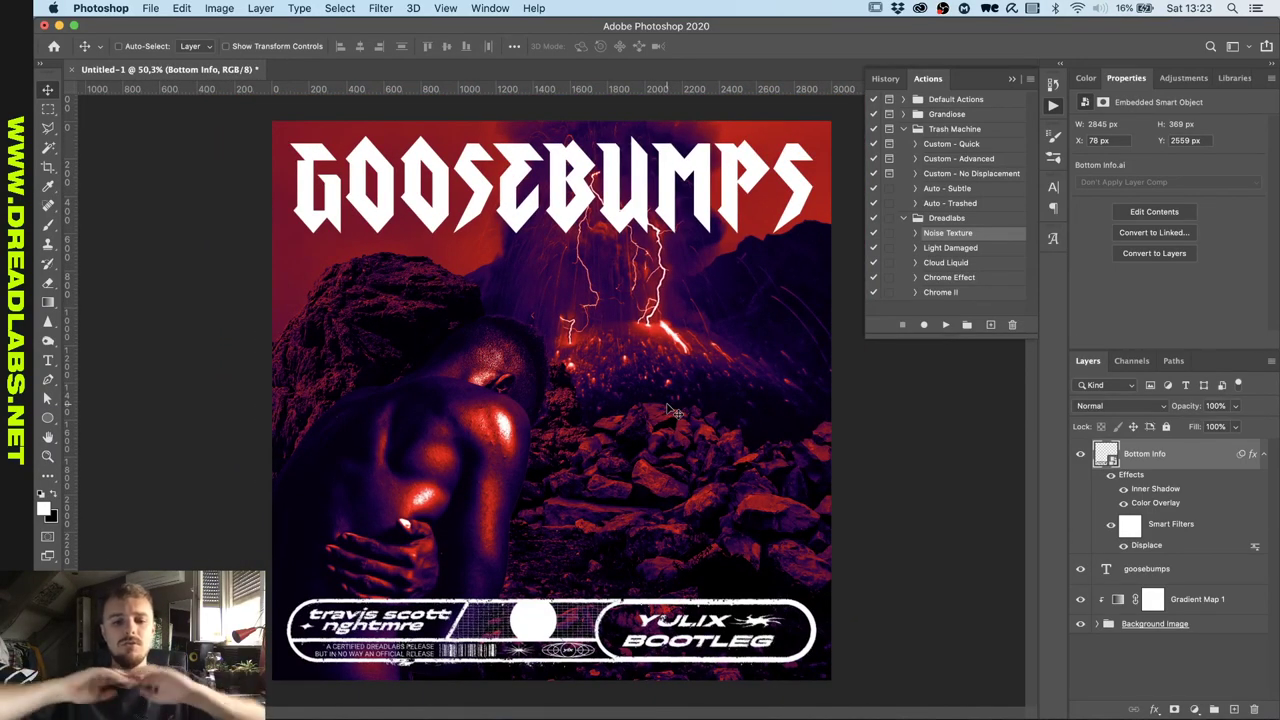
scroll(476, 546, up, 4)
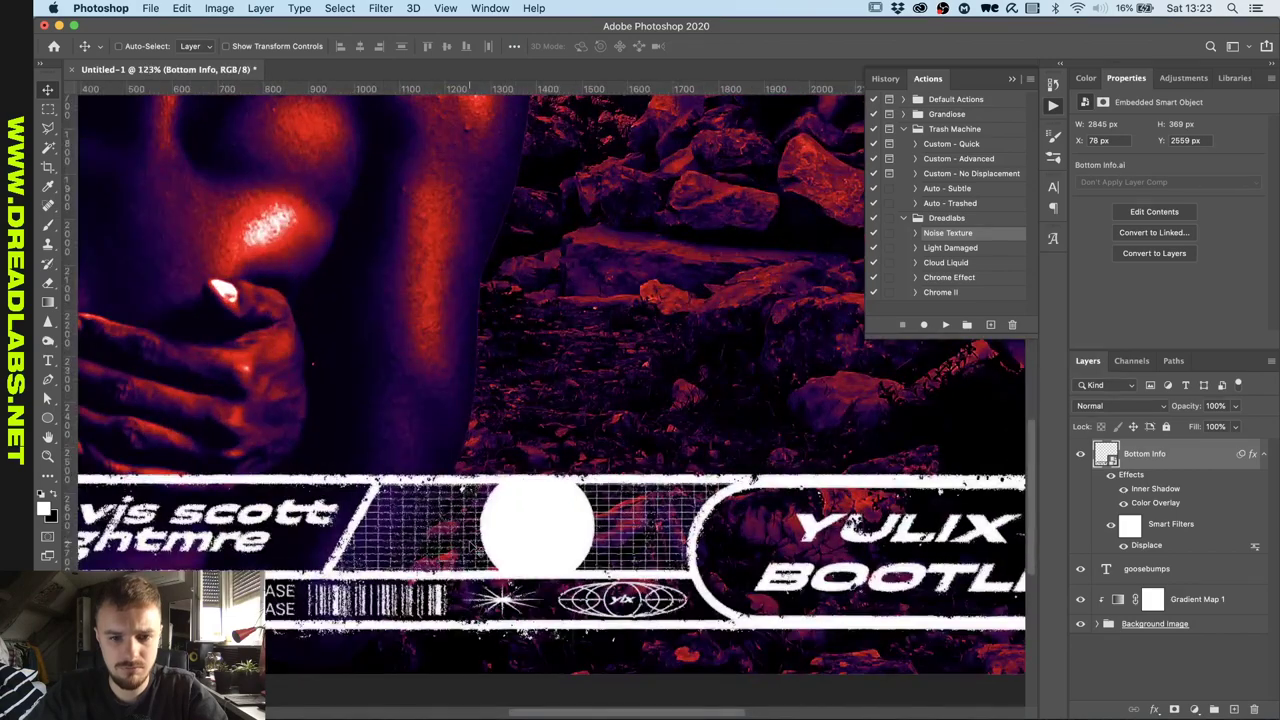
scroll(476, 547, up, 2)
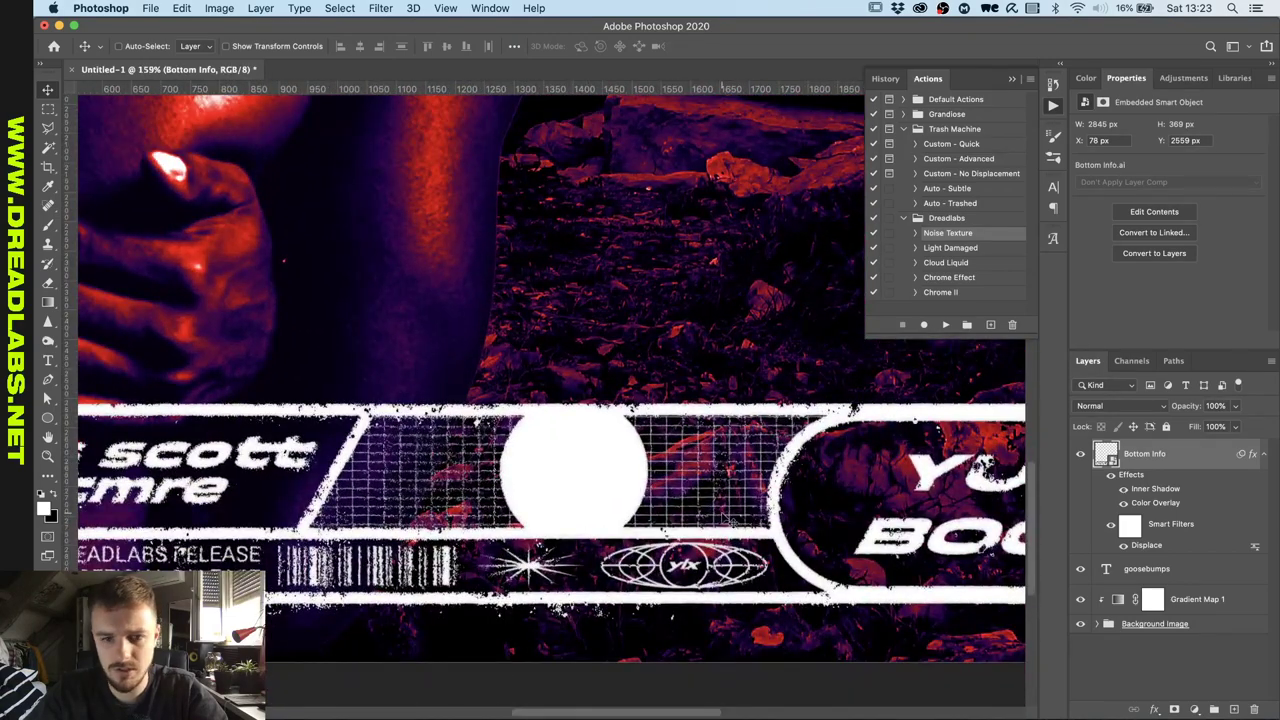
Open the Bottom Info smart object's contents in Illustrator to view the banner artwork, and return to the Photoshop cover.
double_click(1105, 459)
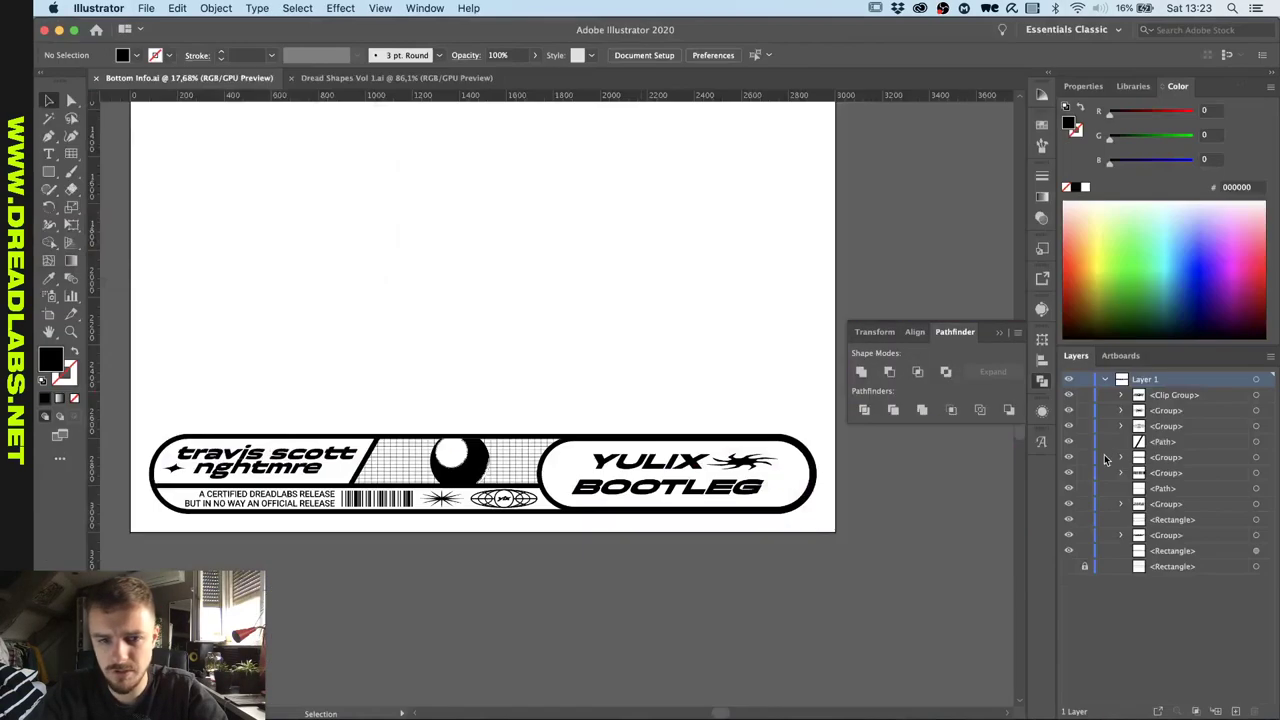
click(263, 229)
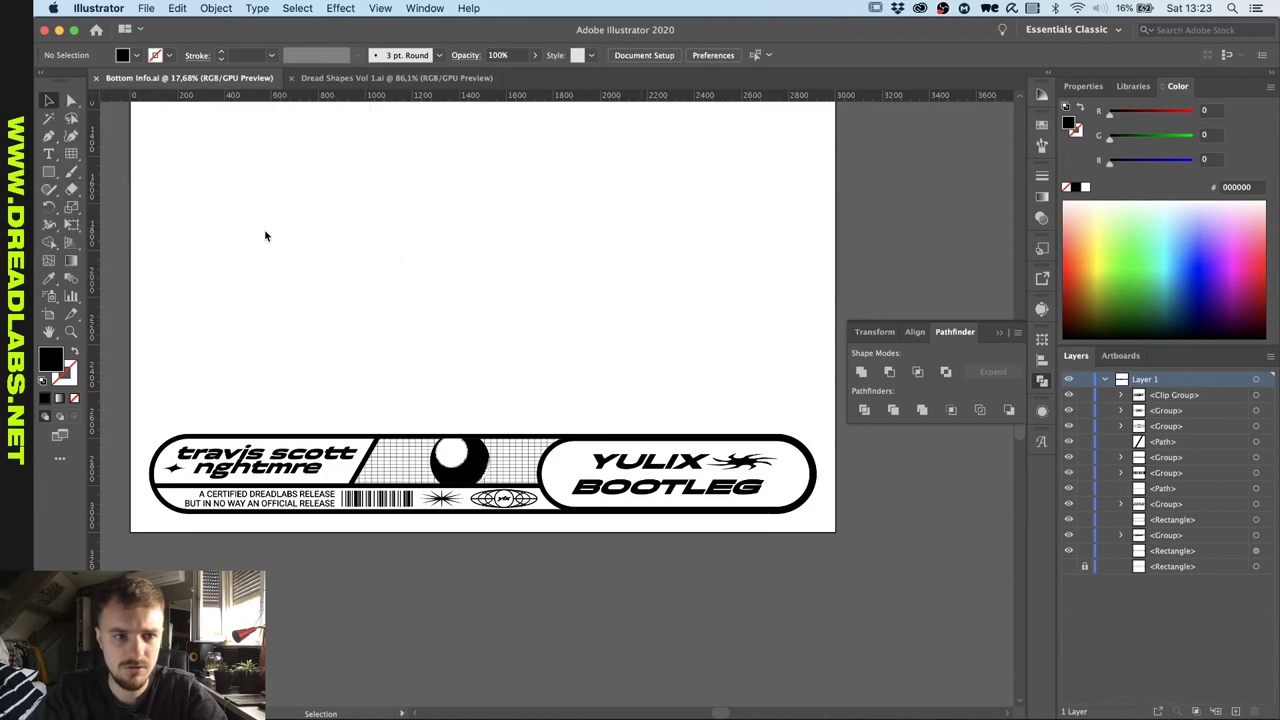
key(ctrl+Up)
click(488, 580)
scroll(756, 458, down, 3)
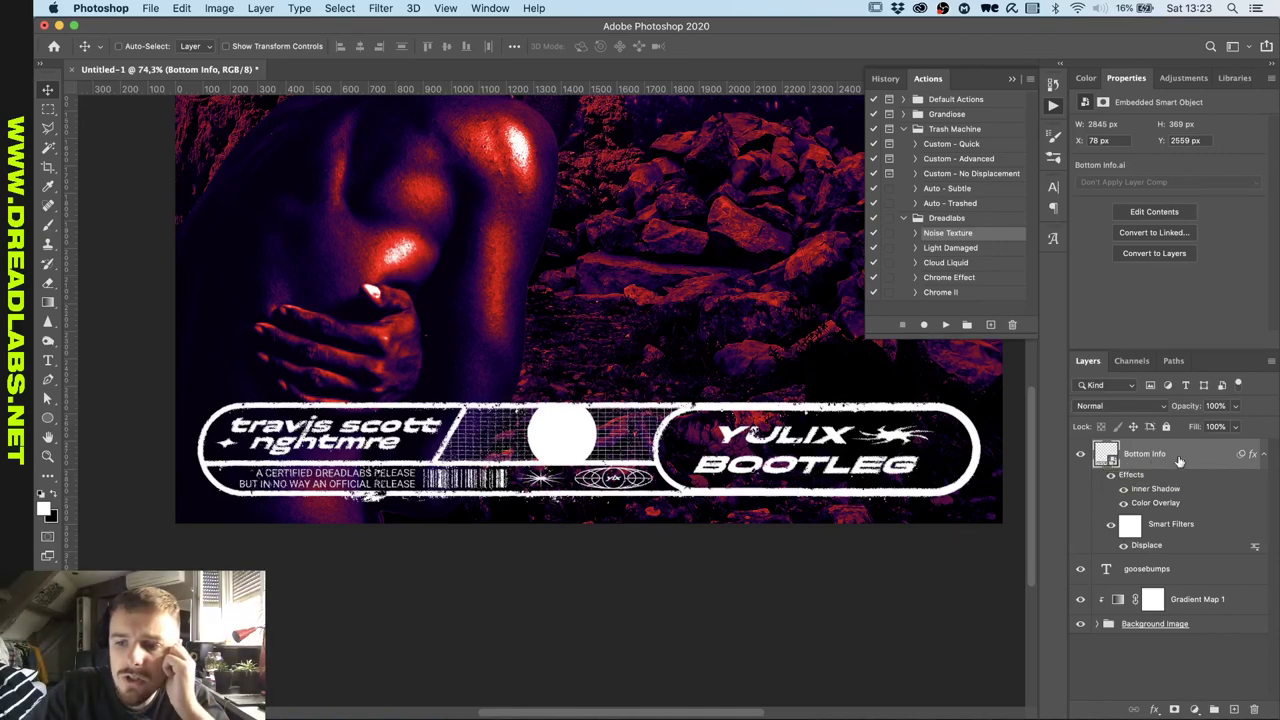
Copy the Bottom Info layer's style, clear it from the layer, and delete its Displace smart filter.
right_click(1180, 461)
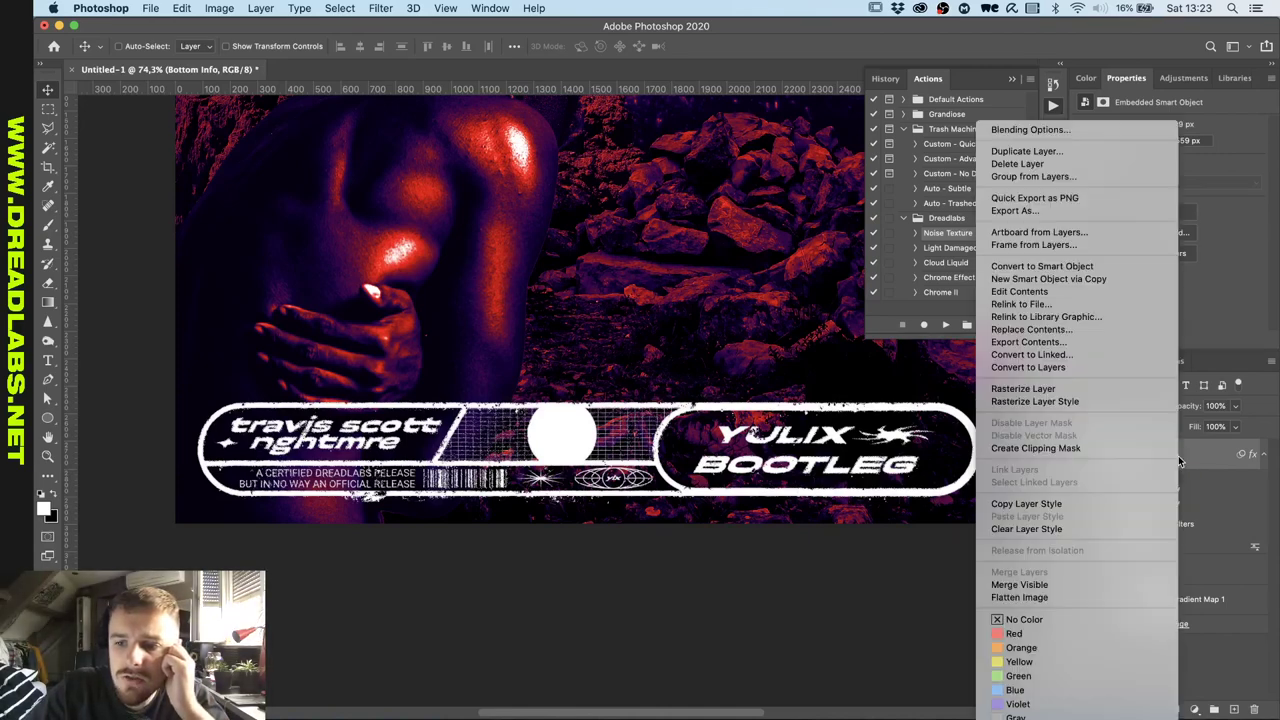
click(1078, 505)
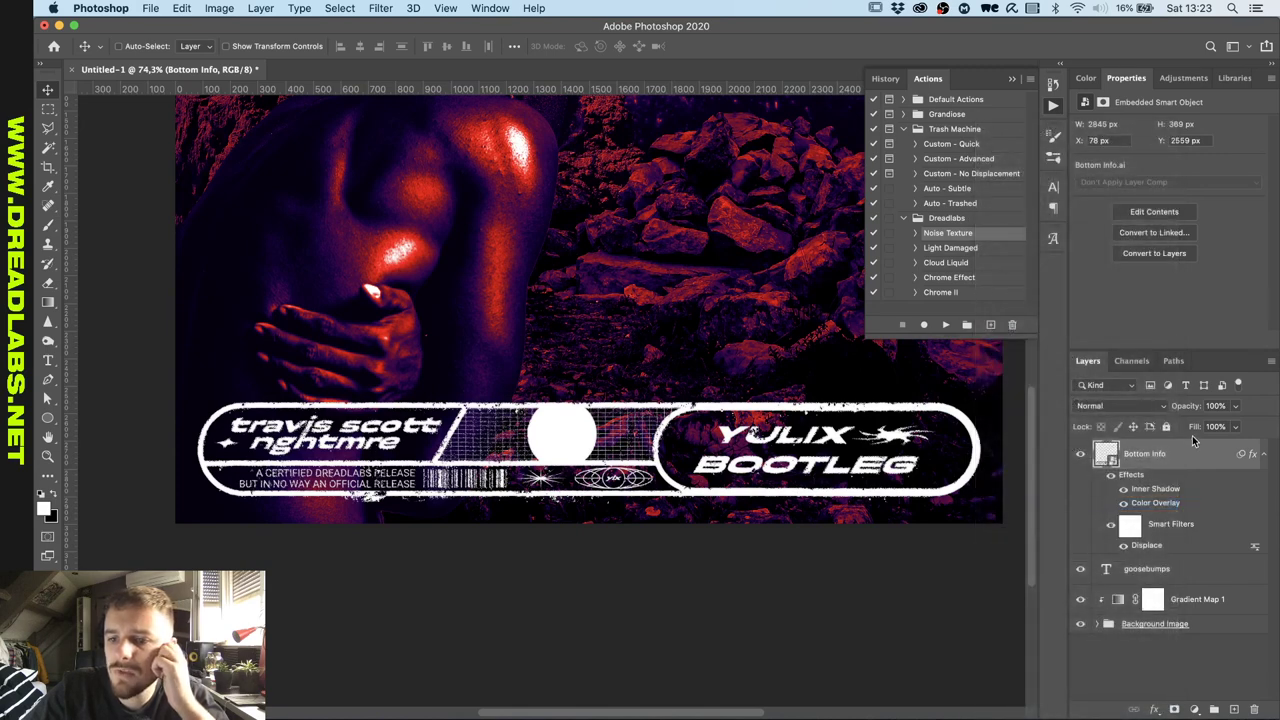
right_click(1188, 452)
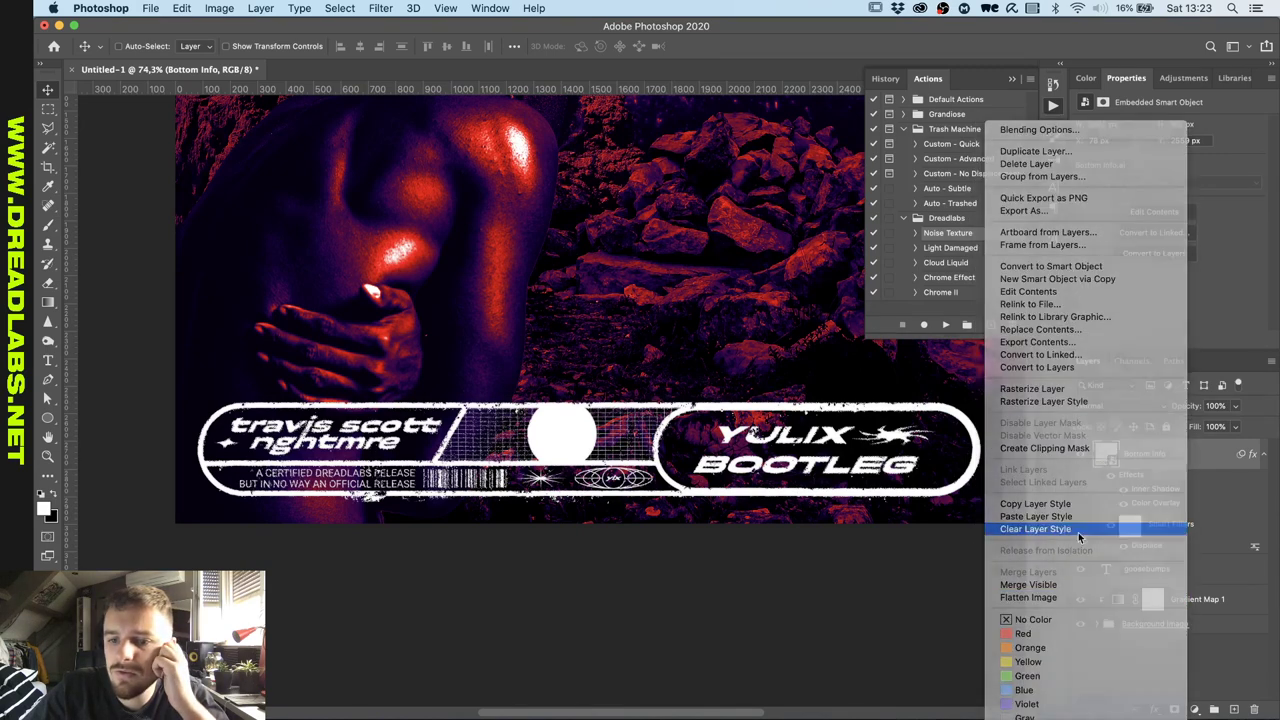
click(1078, 530)
right_click(1148, 503)
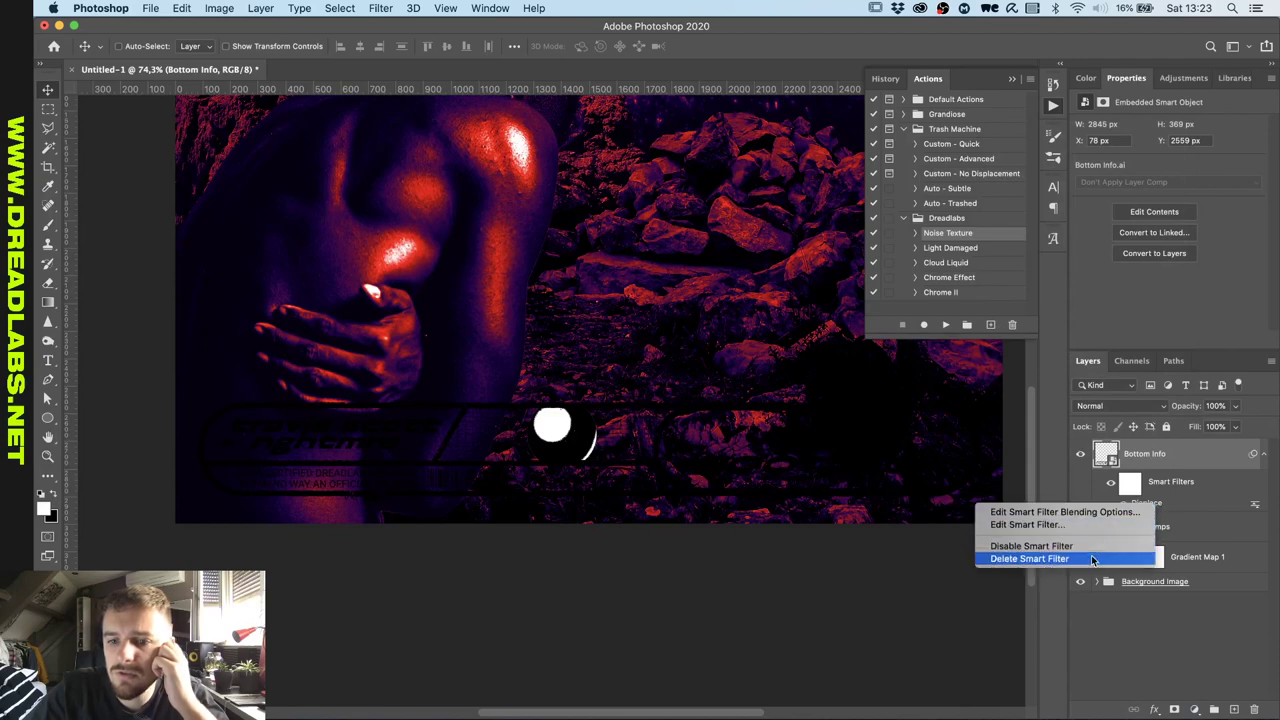
click(1092, 559)
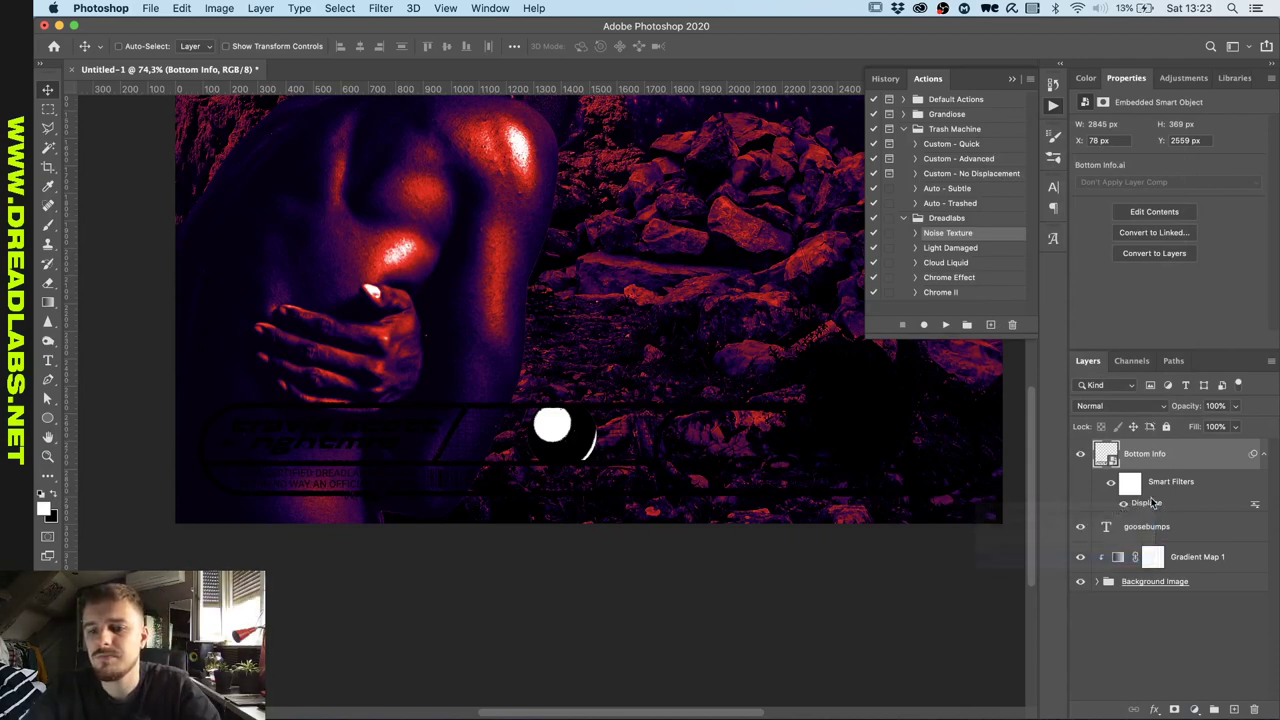
Hide the banner's white circle by splitting the Blend If white point for This Layer at 66 / 97.
double_click(1223, 458)
drag(947, 305, 836, 305)
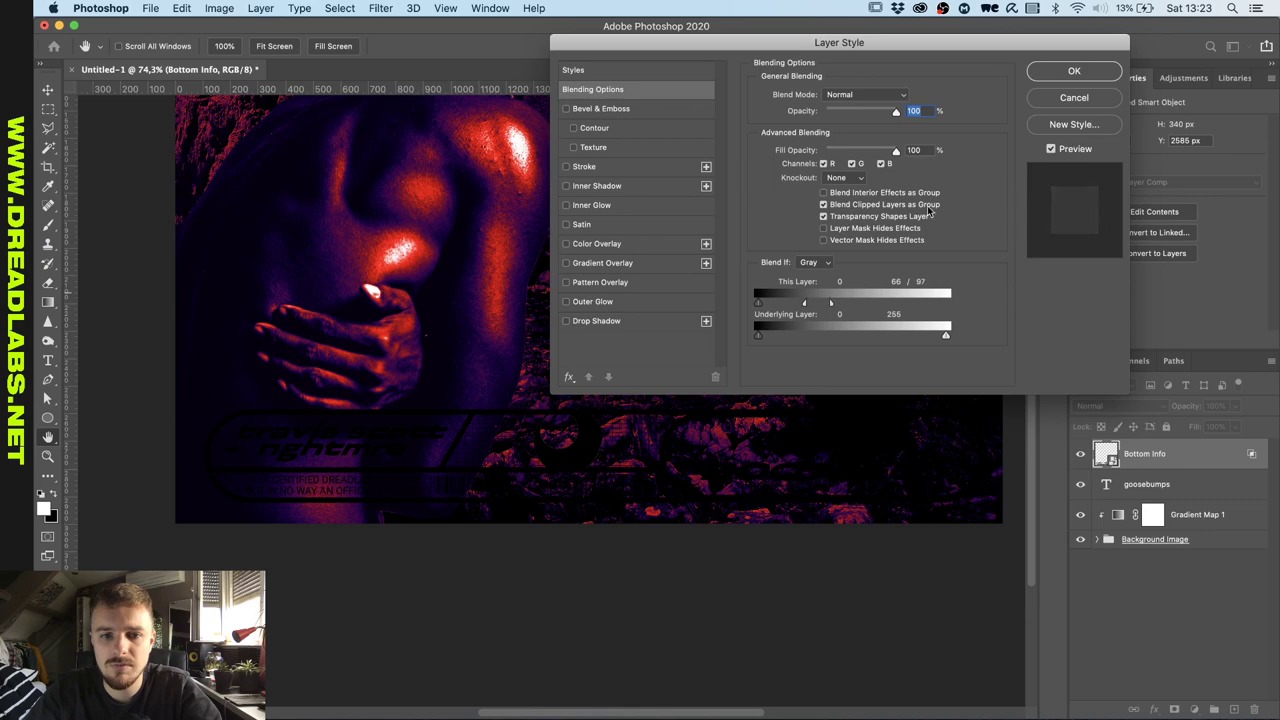
click(1050, 72)
Convert Bottom Info to a new smart object and paste the copied layer style onto it.
right_click(1234, 455)
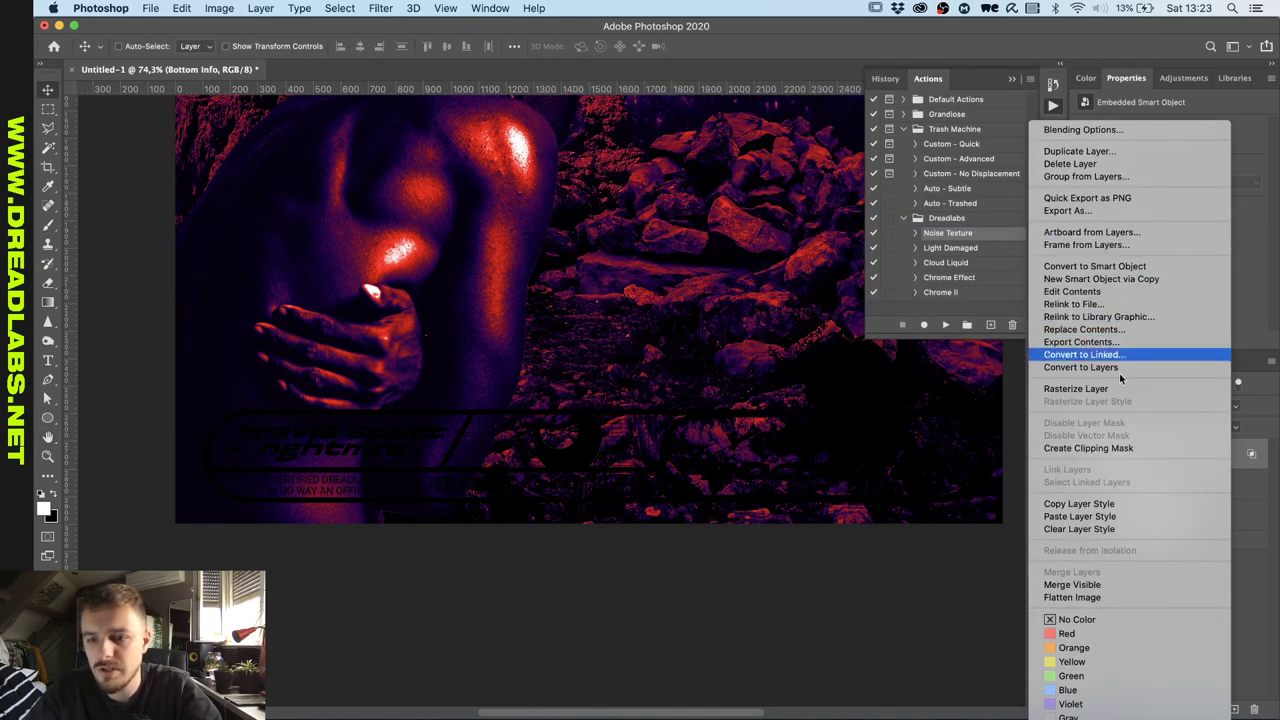
click(1120, 268)
right_click(1183, 460)
click(1031, 516)
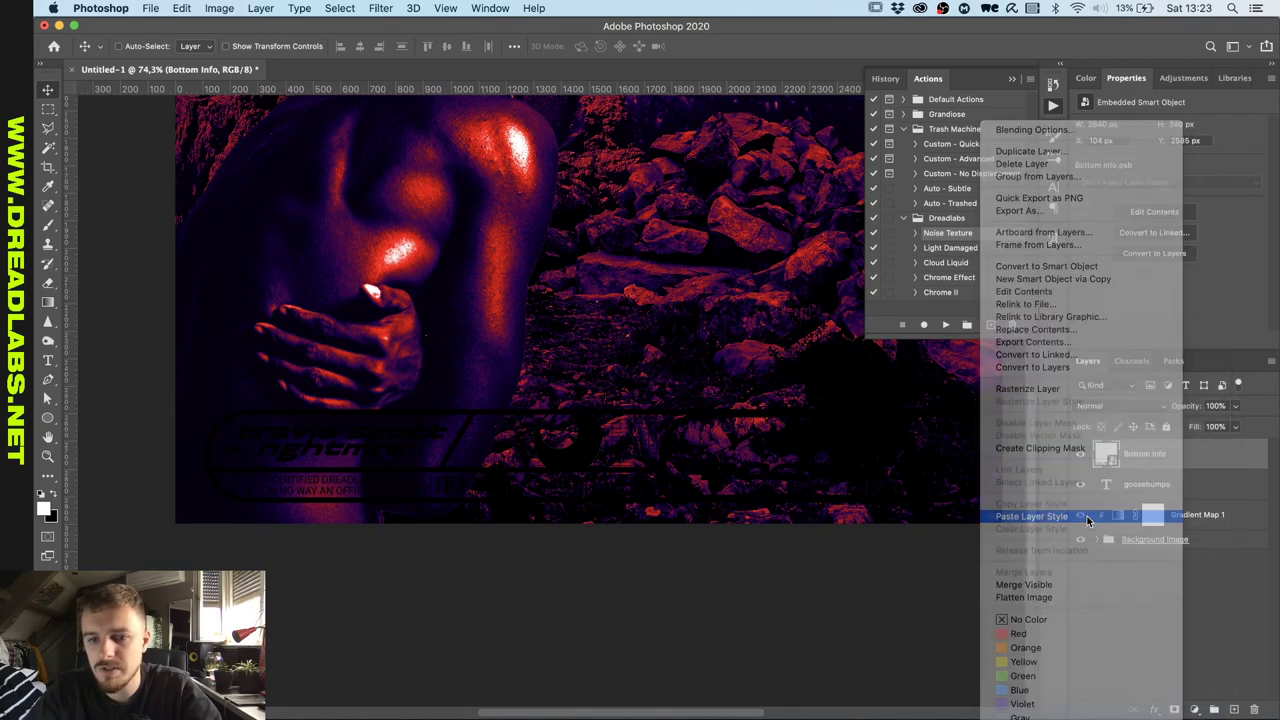
Apply the Displace filter to Bottom Info again, using a map from the Displacement Maps folder.
click(390, 12)
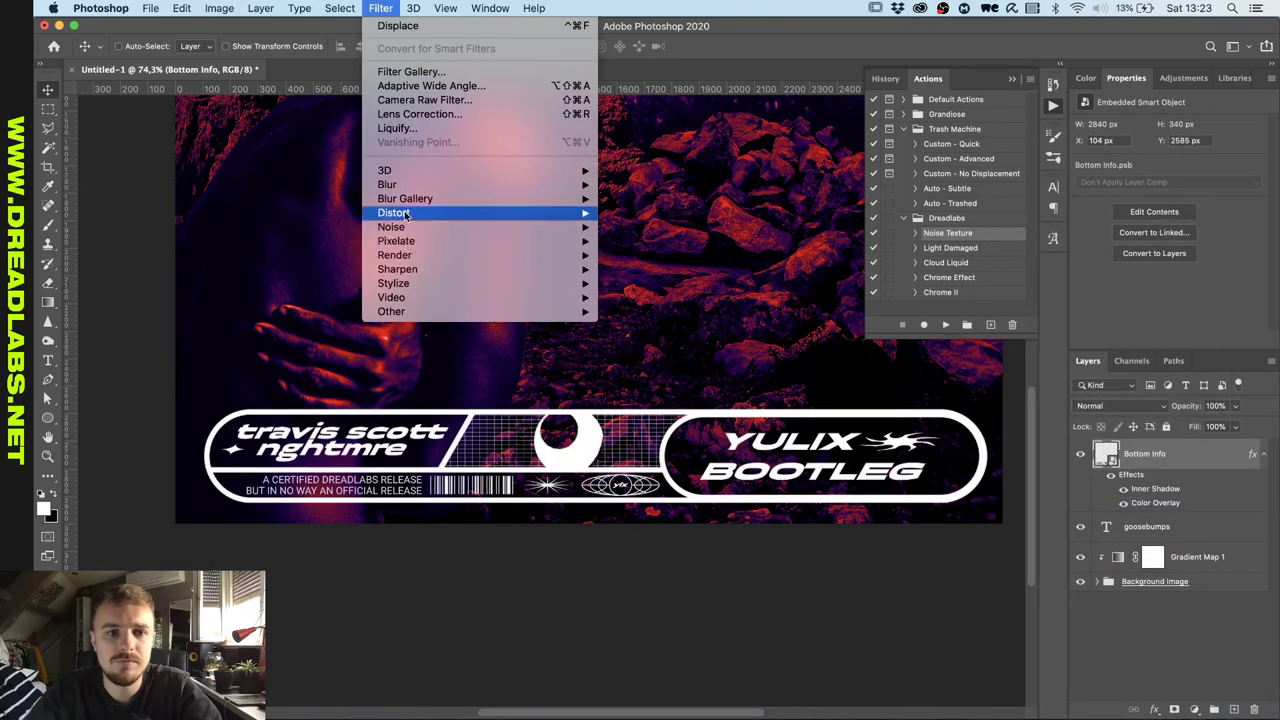
click(411, 27)
key(Return)
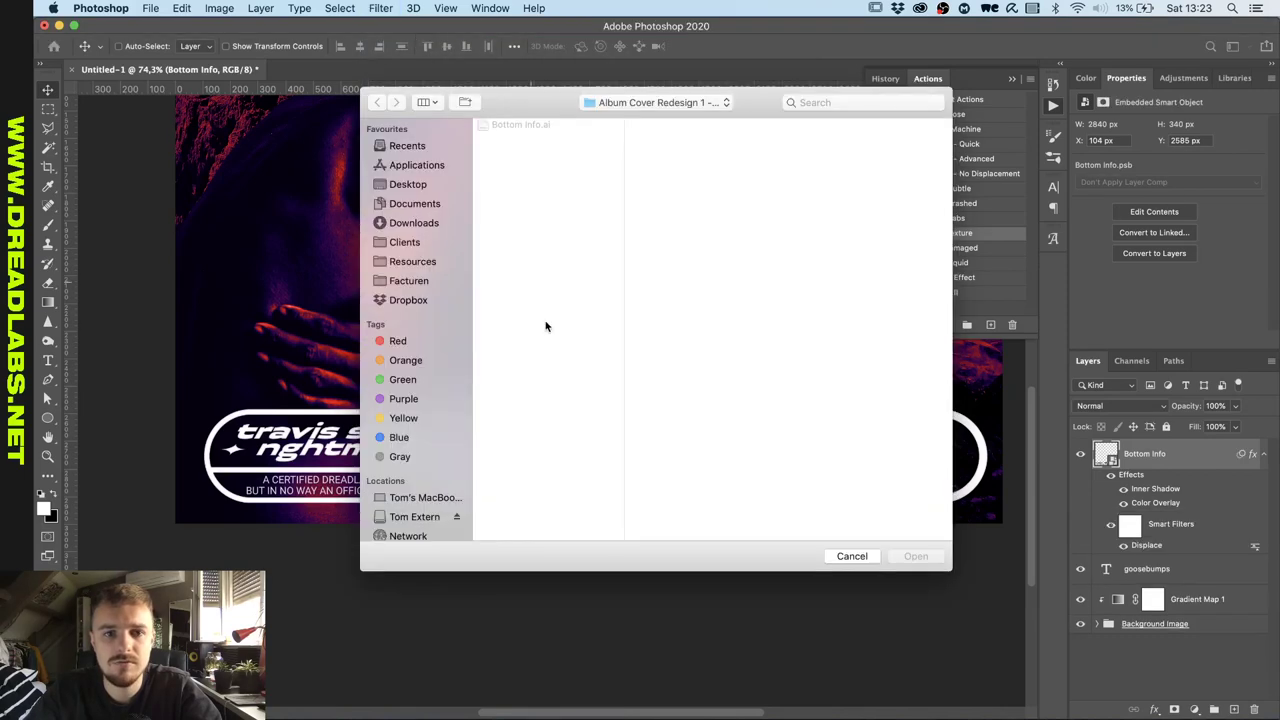
click(615, 108)
click(614, 234)
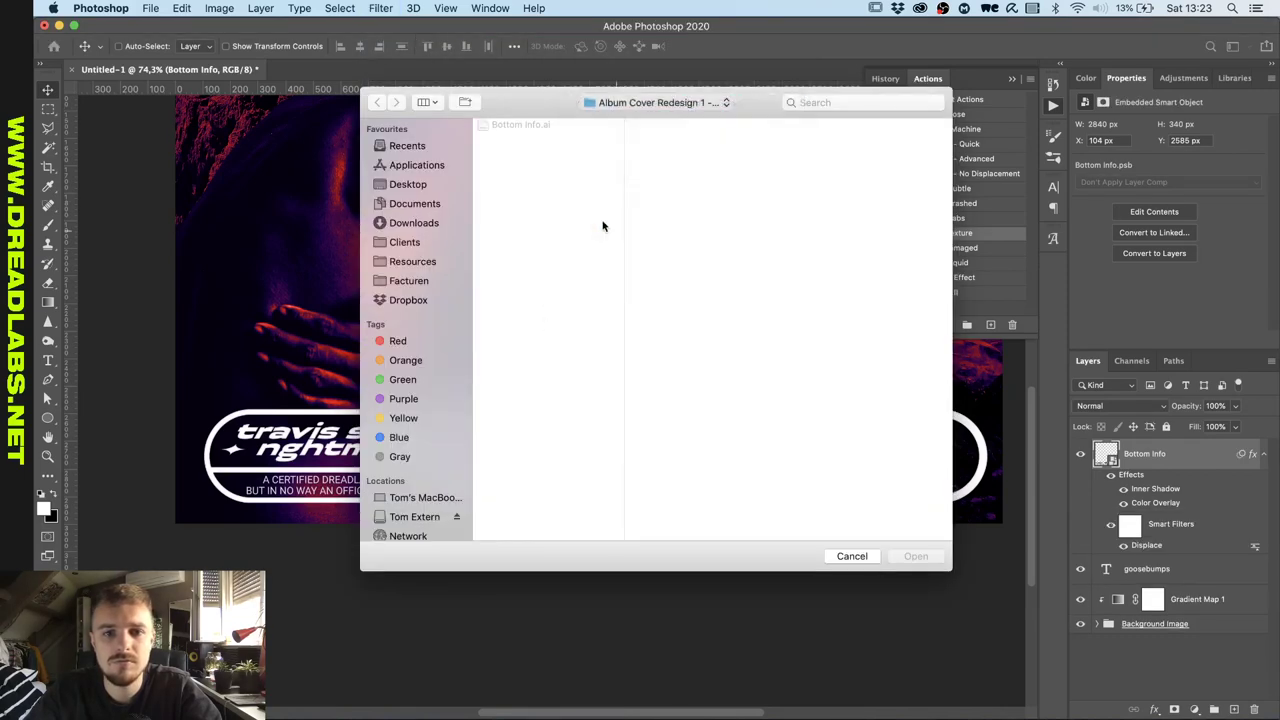
double_click(682, 219)
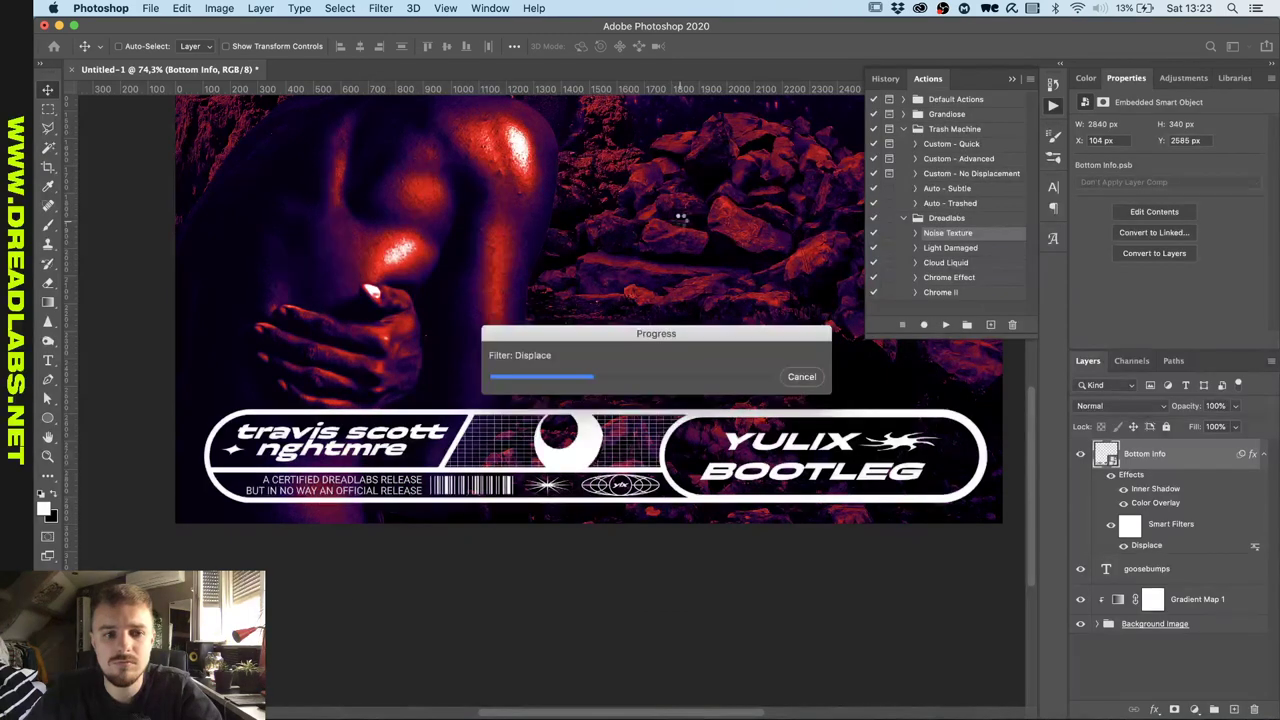
Nudge the banner up to Y 2550 px and centre it horizontally on the canvas.
key(shift+Right)
key(shift+Right)
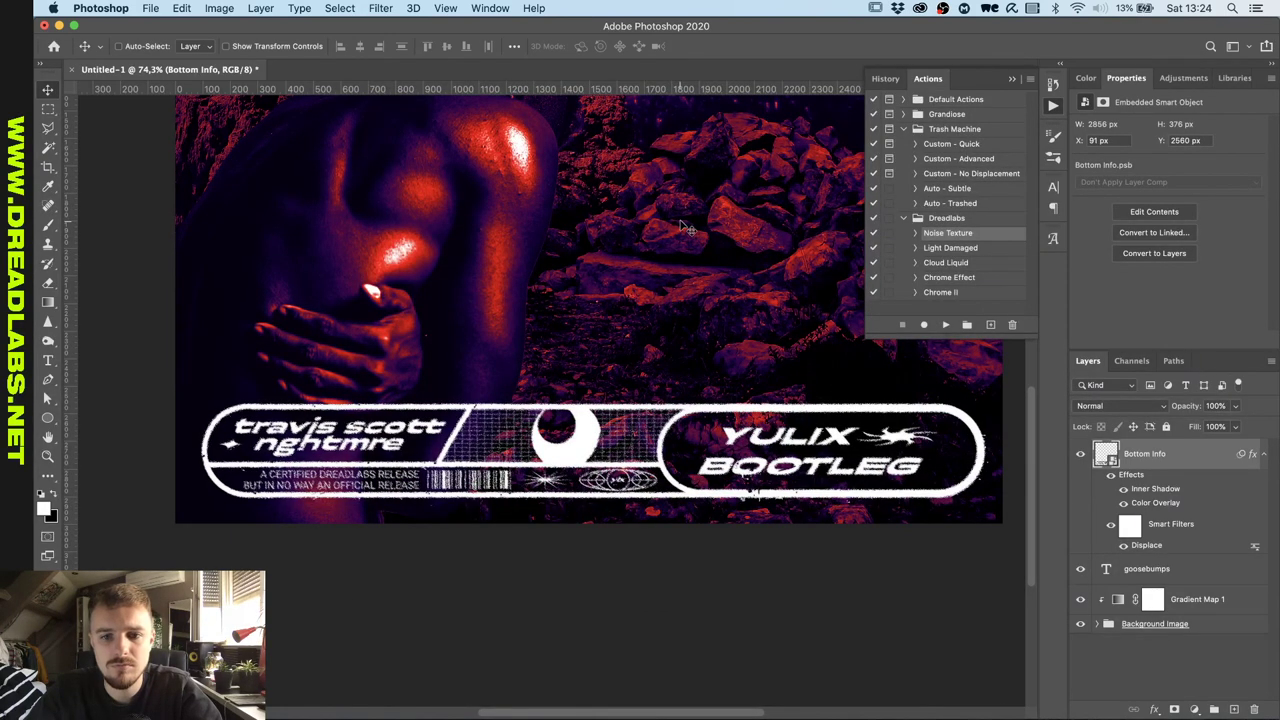
key(shift+Down)
key(shift+Down)
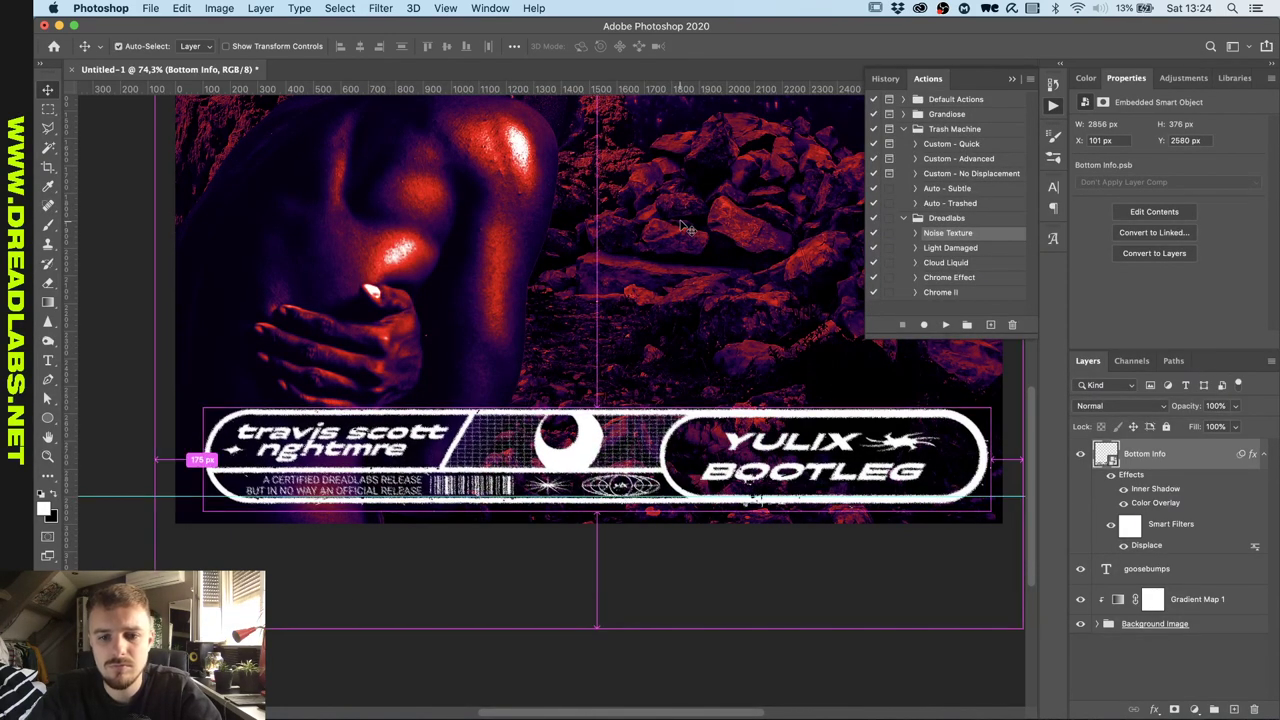
key(shift+Up)
key(shift+Up)
key(shift+Up)
key(shift+Down)
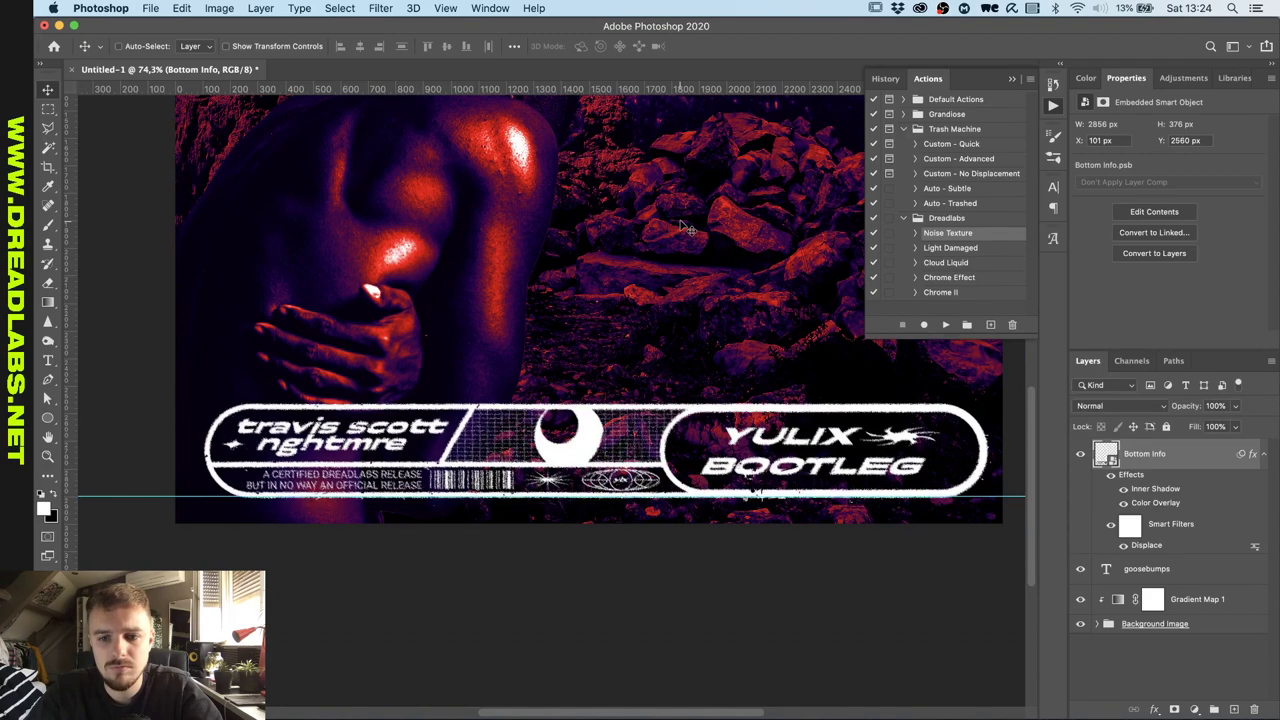
key(shift+Up)
key(super+a)
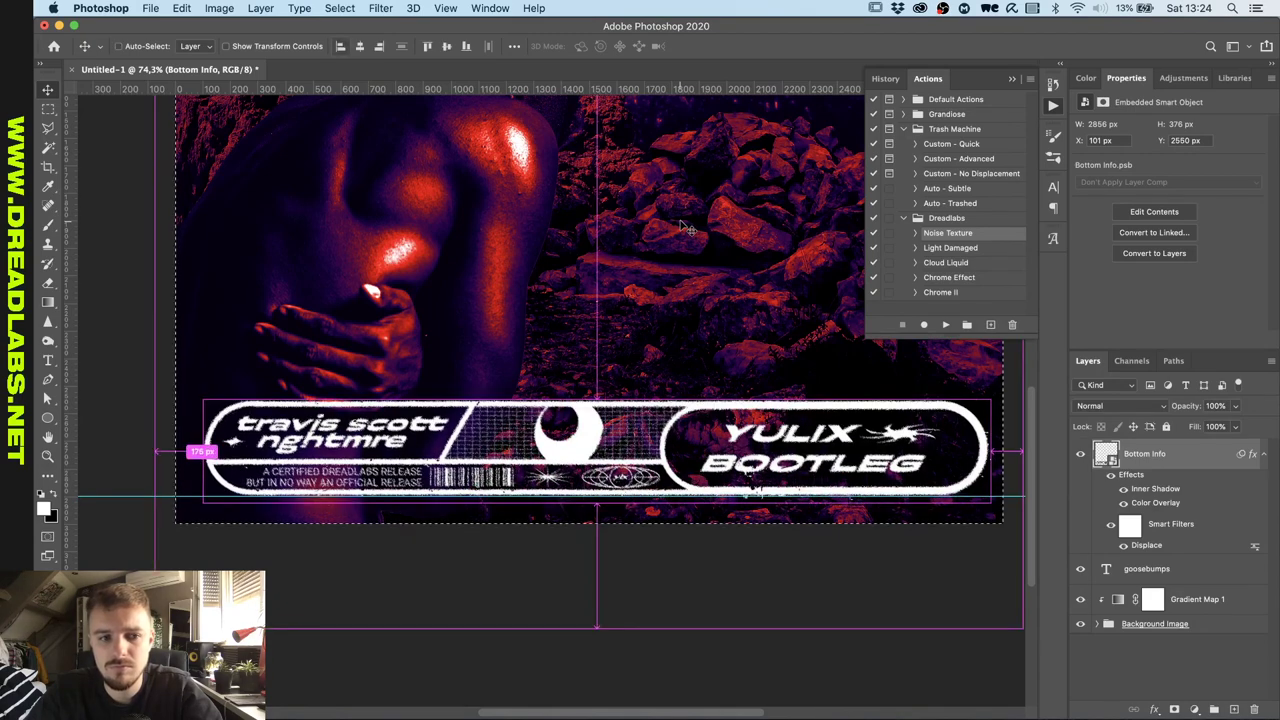
click(378, 50)
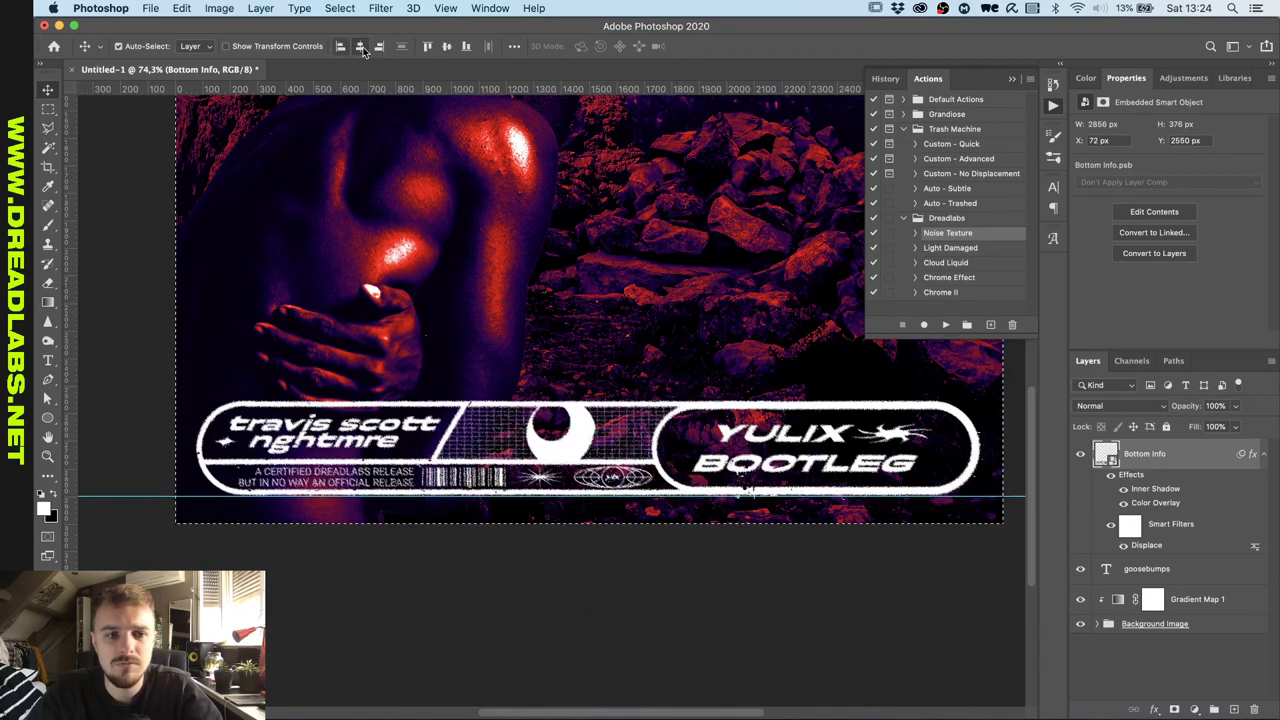
key(super+d)
Switch the banner's Displace map to grunge-map-06.psd at the existing scale, and nudge the banner 10 px right and 10 px down.
double_click(1147, 546)
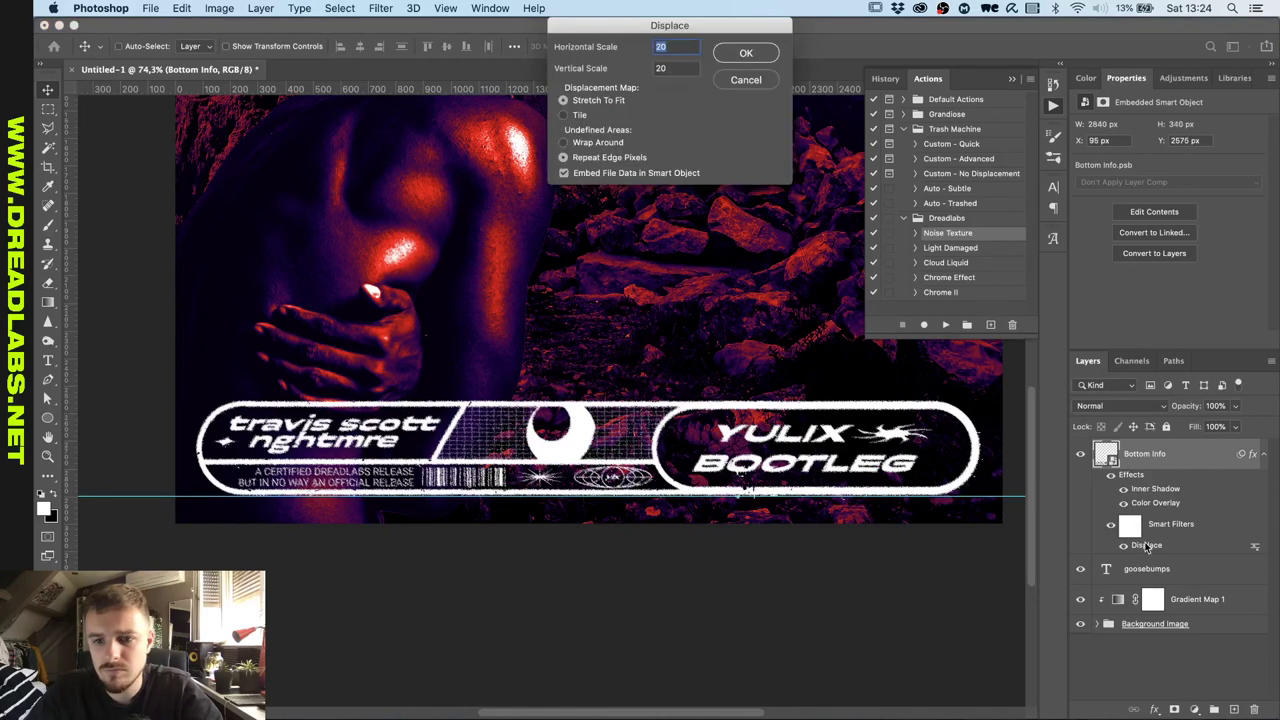
click(748, 54)
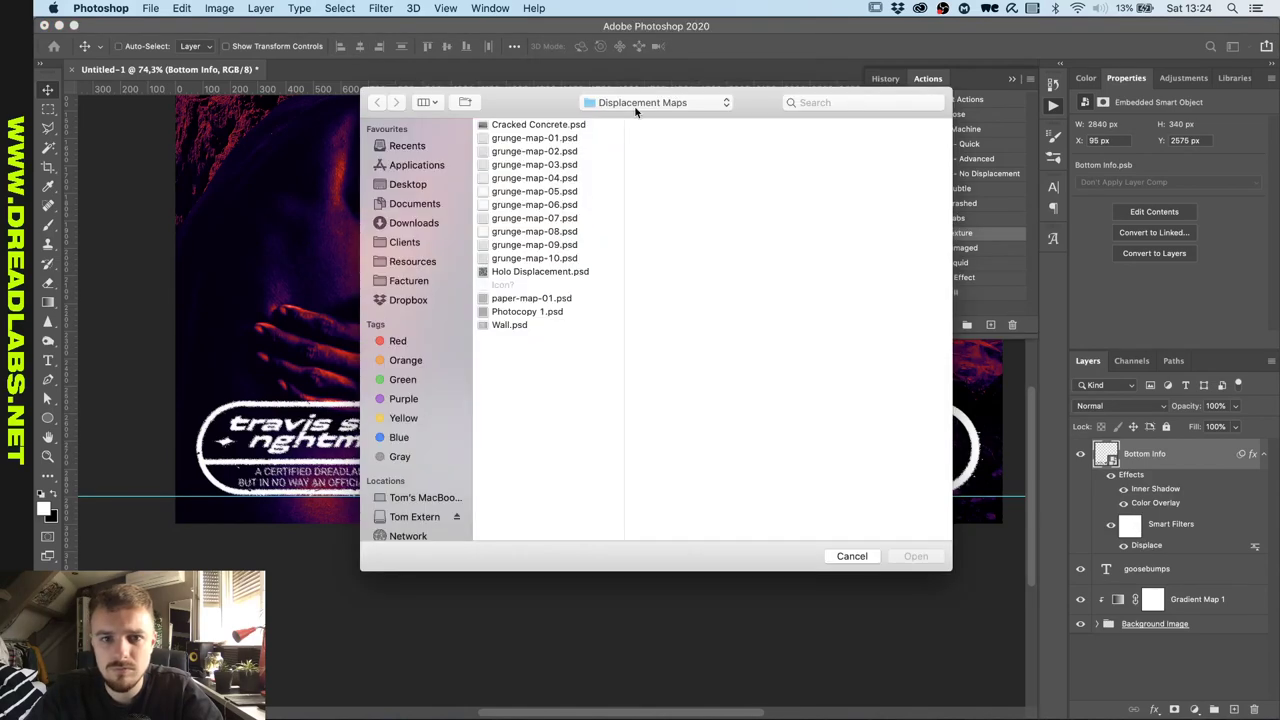
double_click(533, 205)
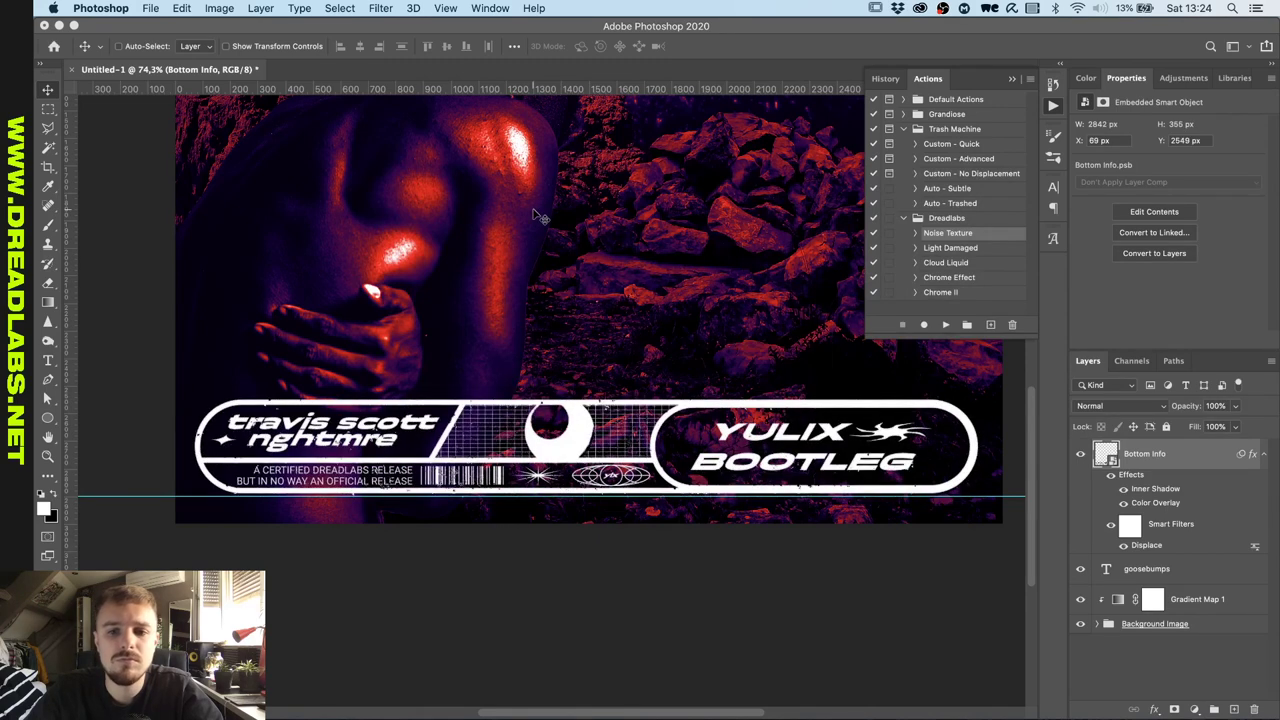
key(shift+Right)
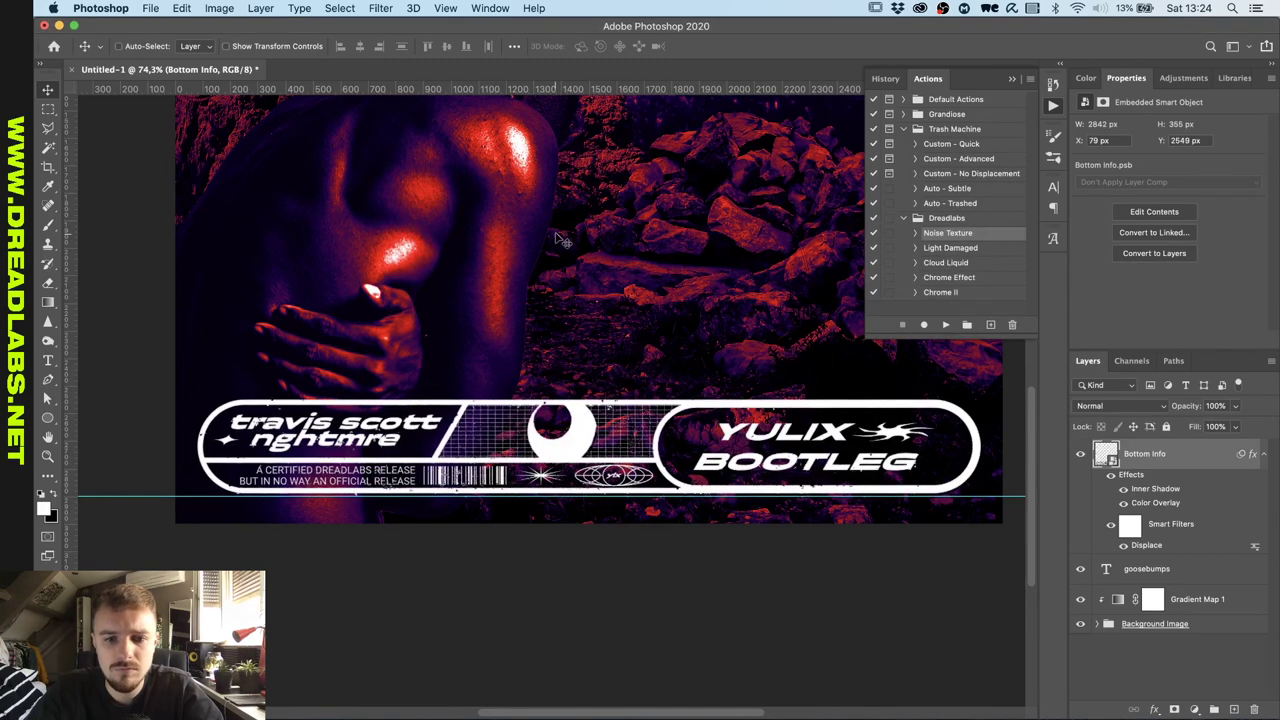
key(shift+Down)
key(super+a)
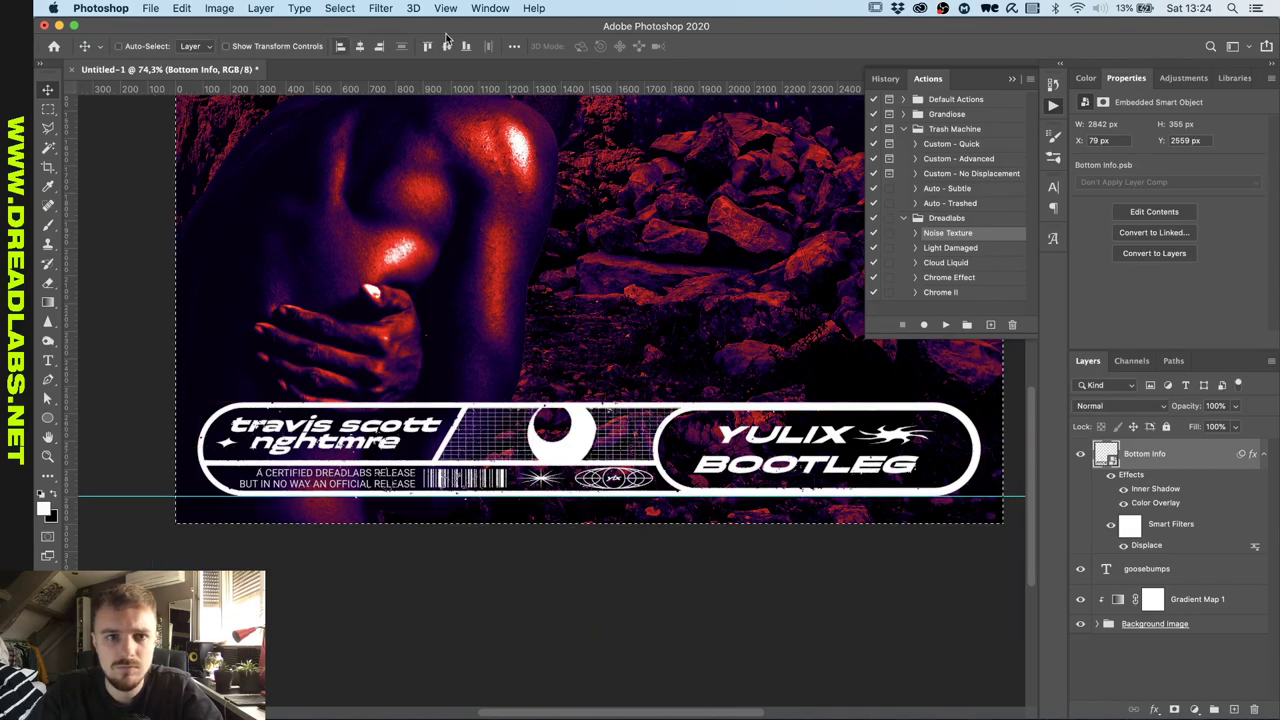
Set the size of the banner's Inner Shadow to 9 px and apply the style.
scroll(503, 429, up, 10)
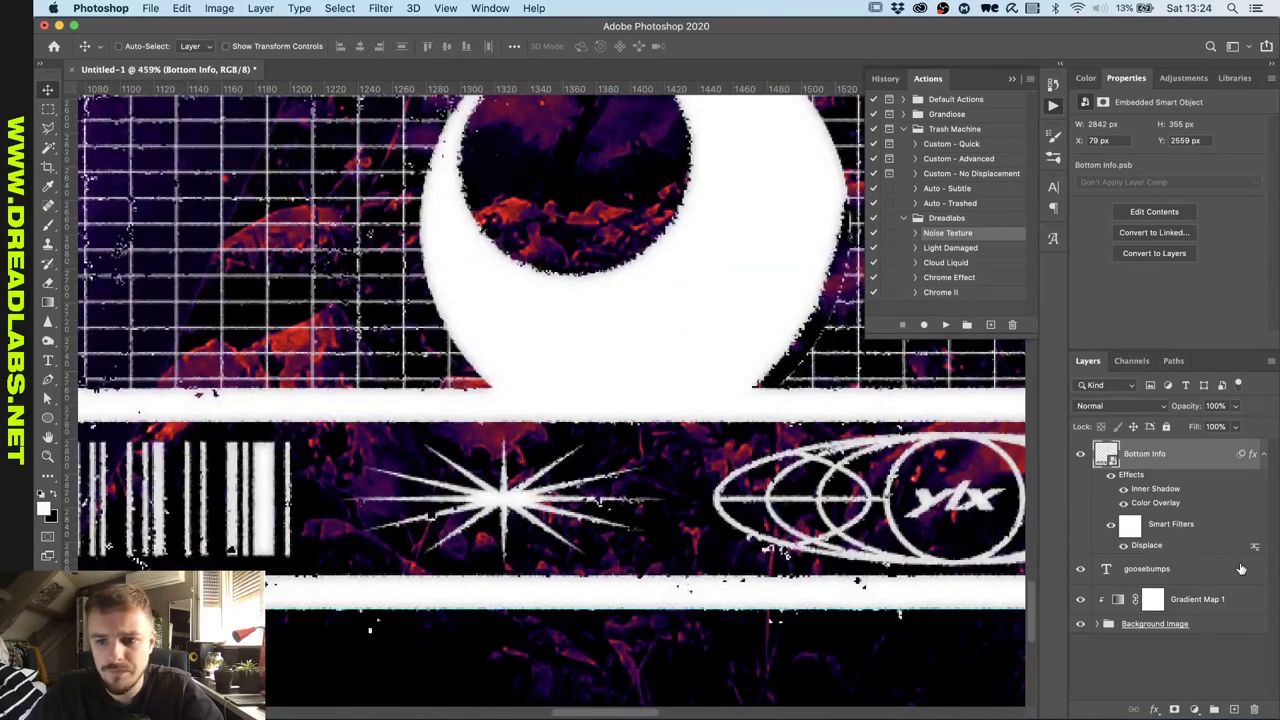
double_click(1163, 490)
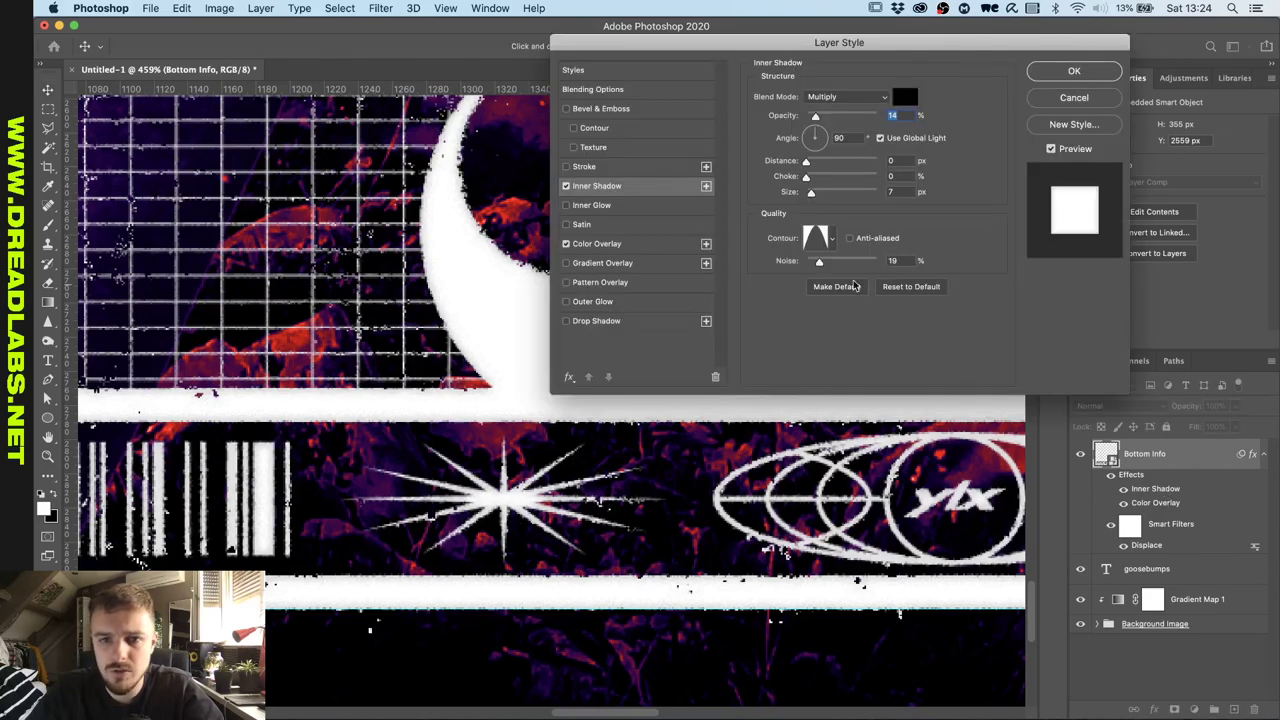
drag(811, 192, 813, 193)
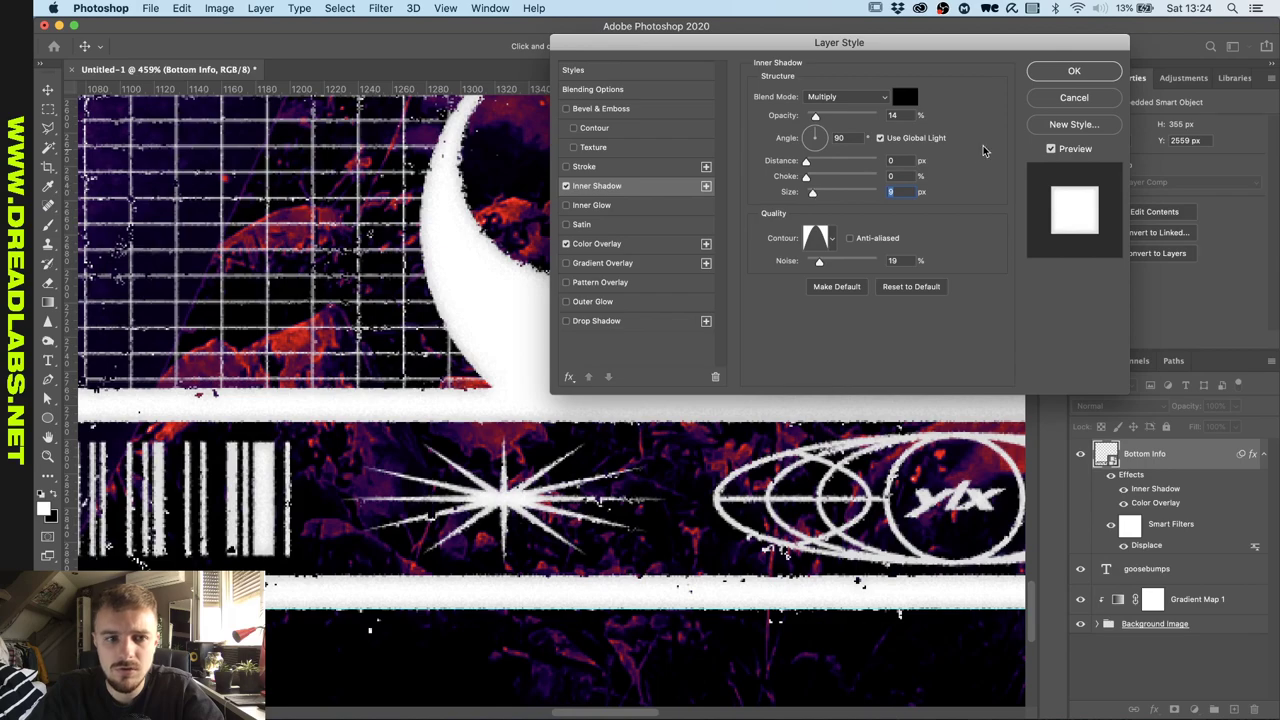
click(1075, 72)
Examine the banner's distressed details up close and compare them with the rest of the cover.
scroll(557, 344, down, 10)
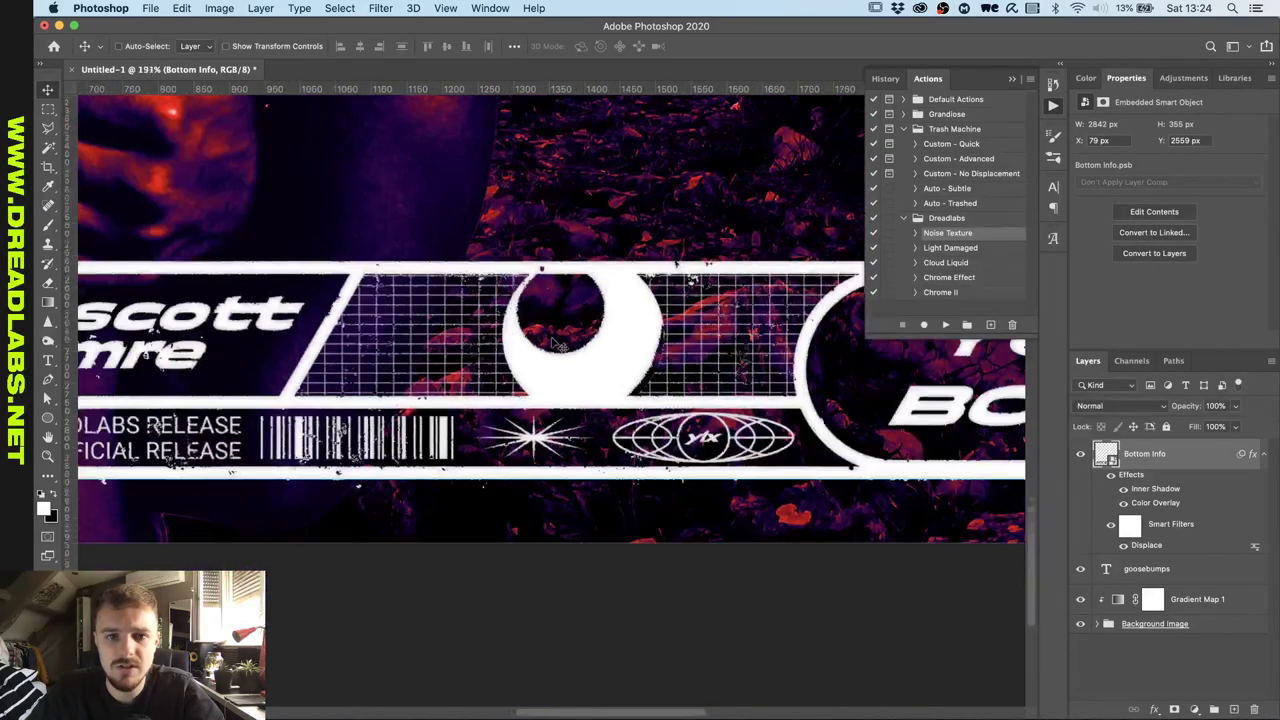
scroll(552, 340, up, 2)
scroll(552, 340, up, 5)
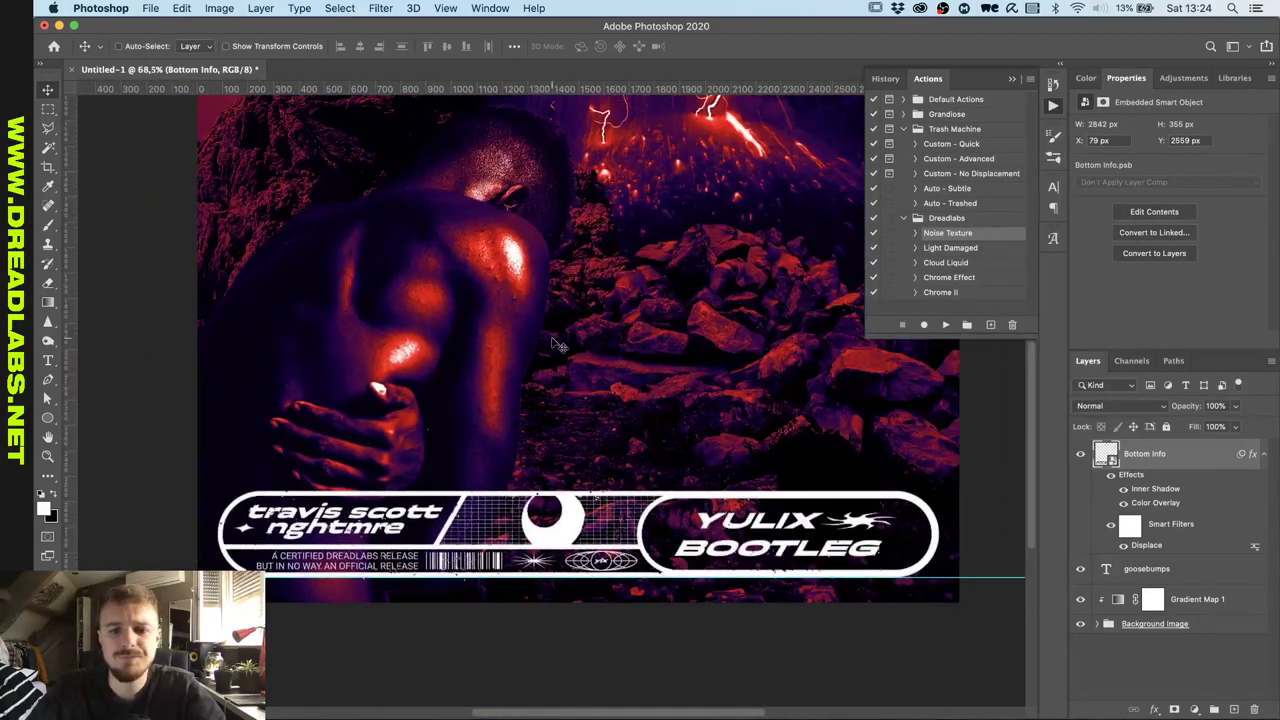
scroll(552, 340, down, 4)
scroll(552, 340, up, 2)
scroll(557, 344, up, 3)
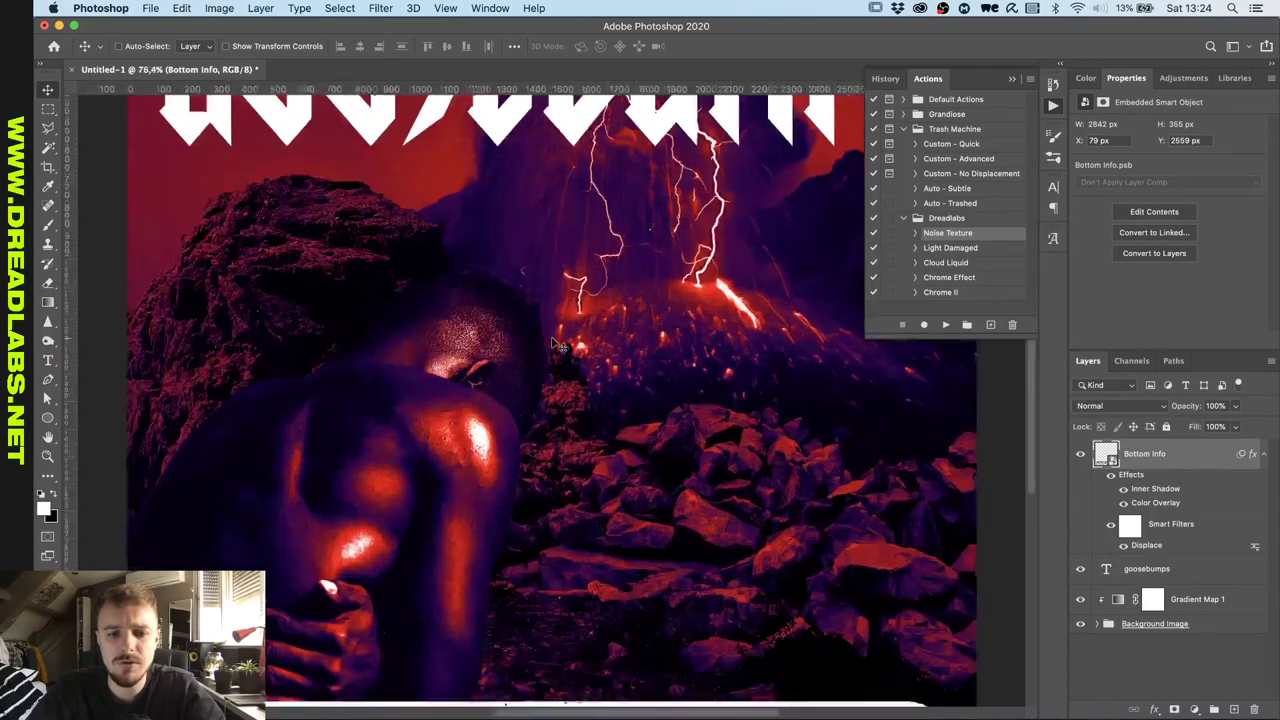
scroll(683, 500, up, 2)
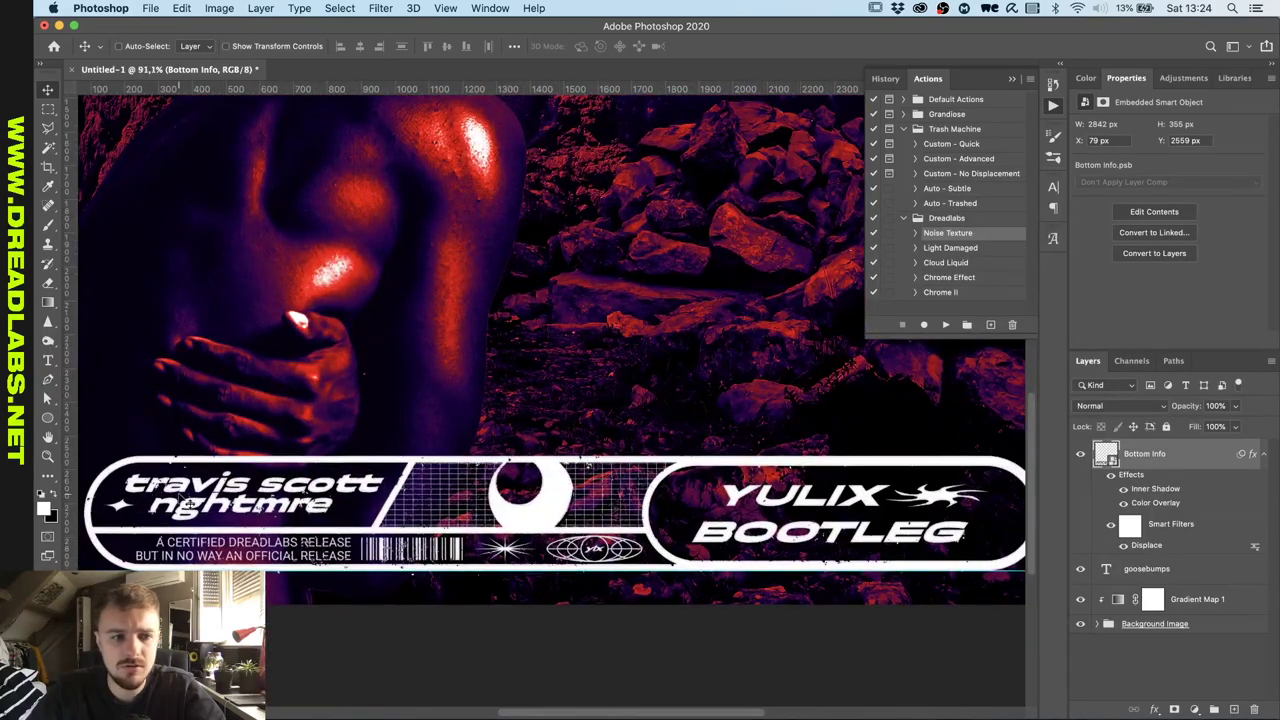
scroll(180, 505, down, 3)
Choose the Rounded Rectangle tool and place guides along the banner's top, left and right edges.
click(47, 420)
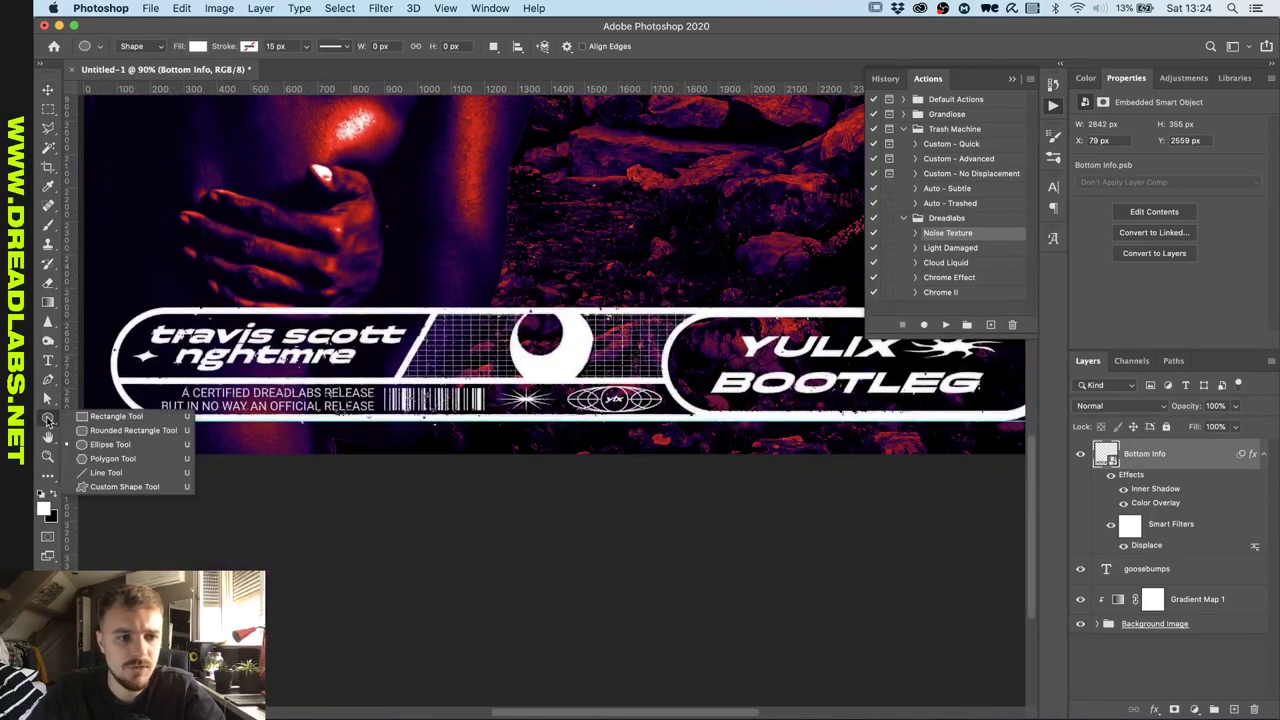
click(89, 428)
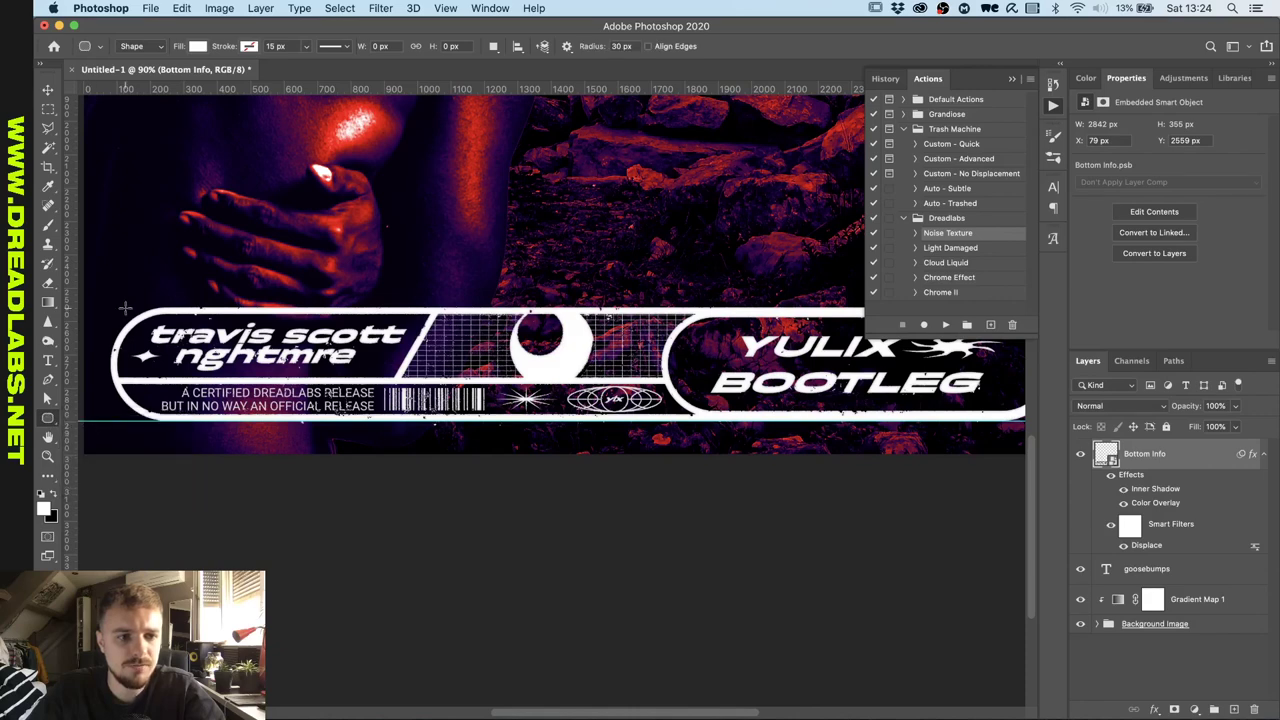
drag(262, 90, 260, 311)
drag(72, 318, 682, 285)
scroll(100, 316, right, 10)
scroll(685, 280, left, 5)
scroll(695, 250, down, 3)
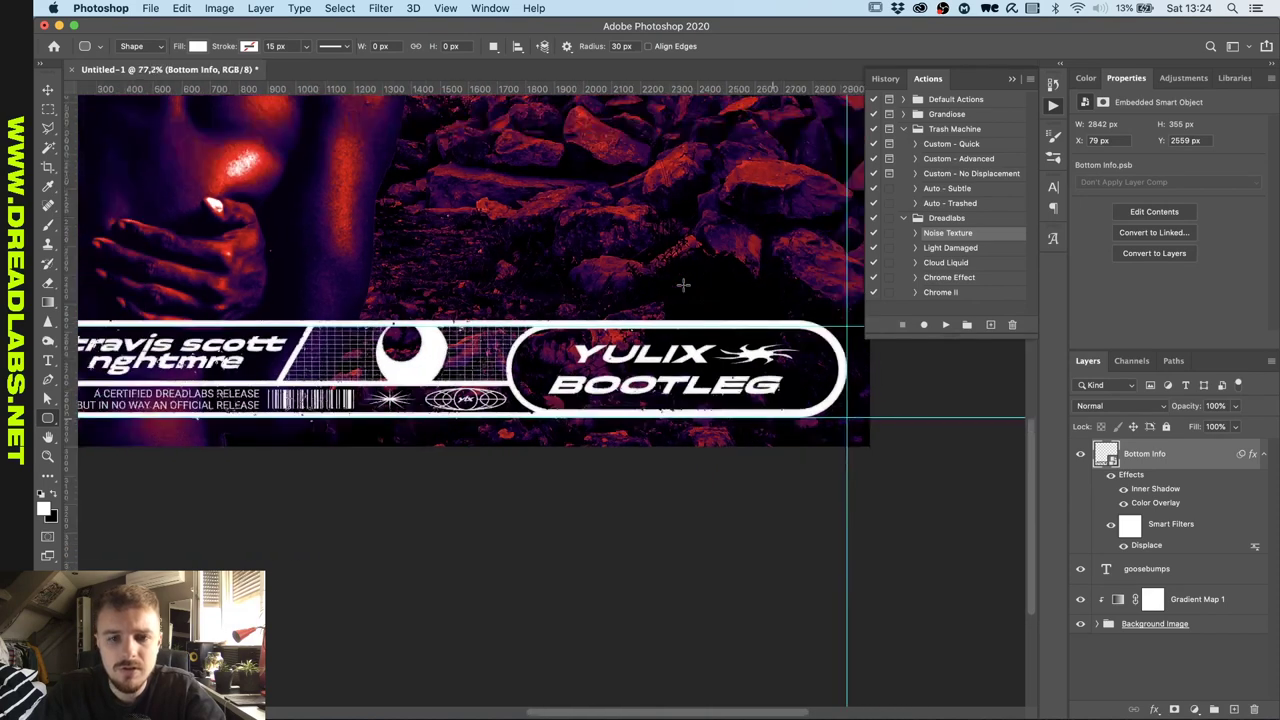
scroll(470, 390, left, 3)
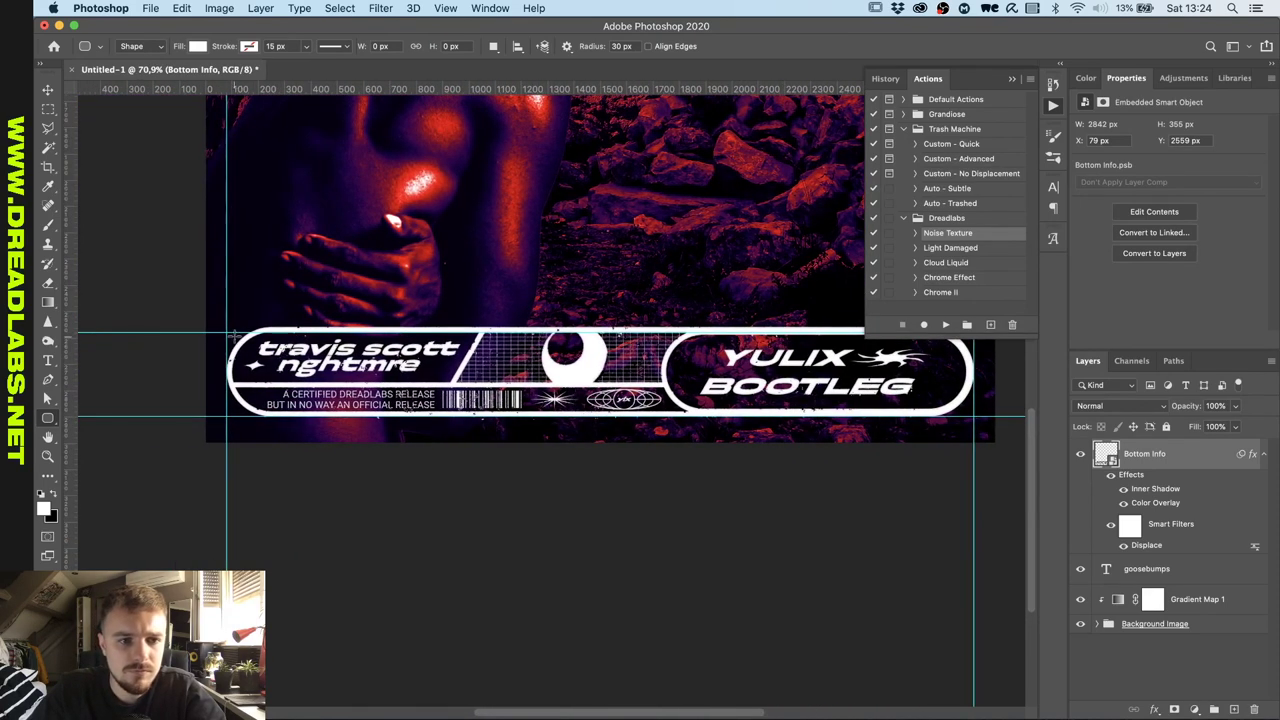
Draw a white rounded rectangle with a 150 px corner radius over the banner, about 2818 by 298 px.
drag(232, 334, 446, 405)
key(super+z)
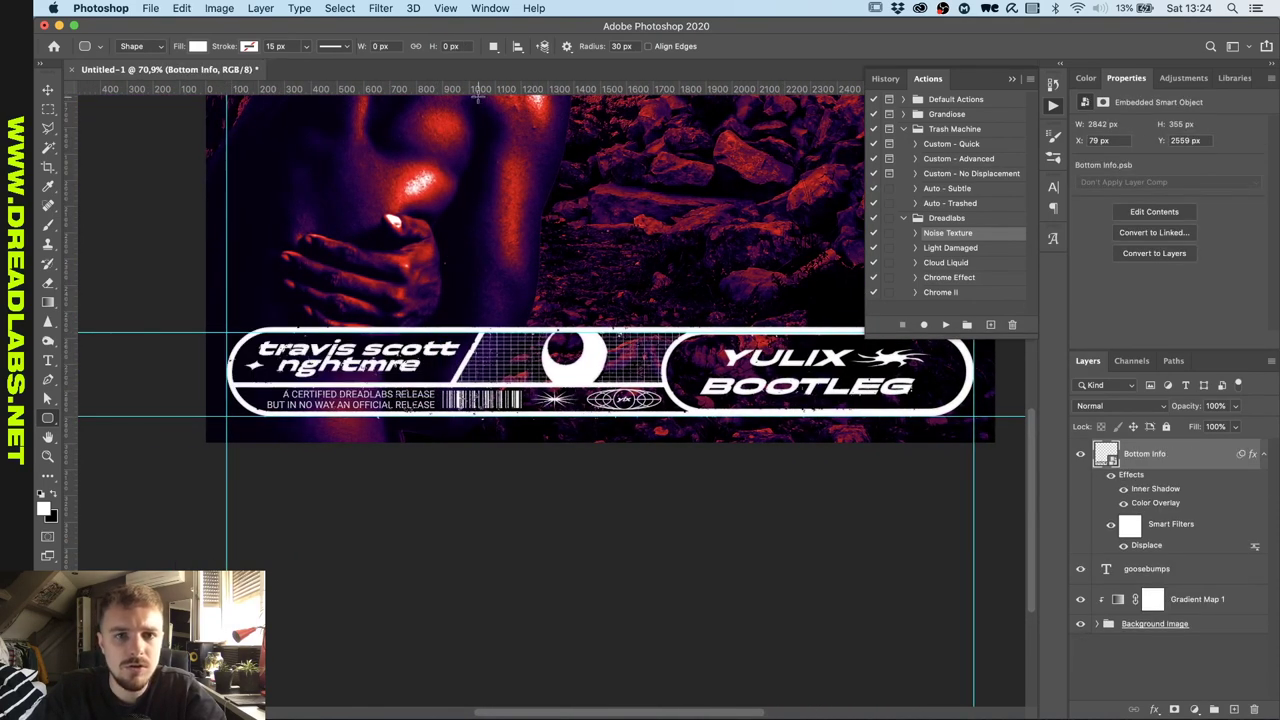
click(628, 47)
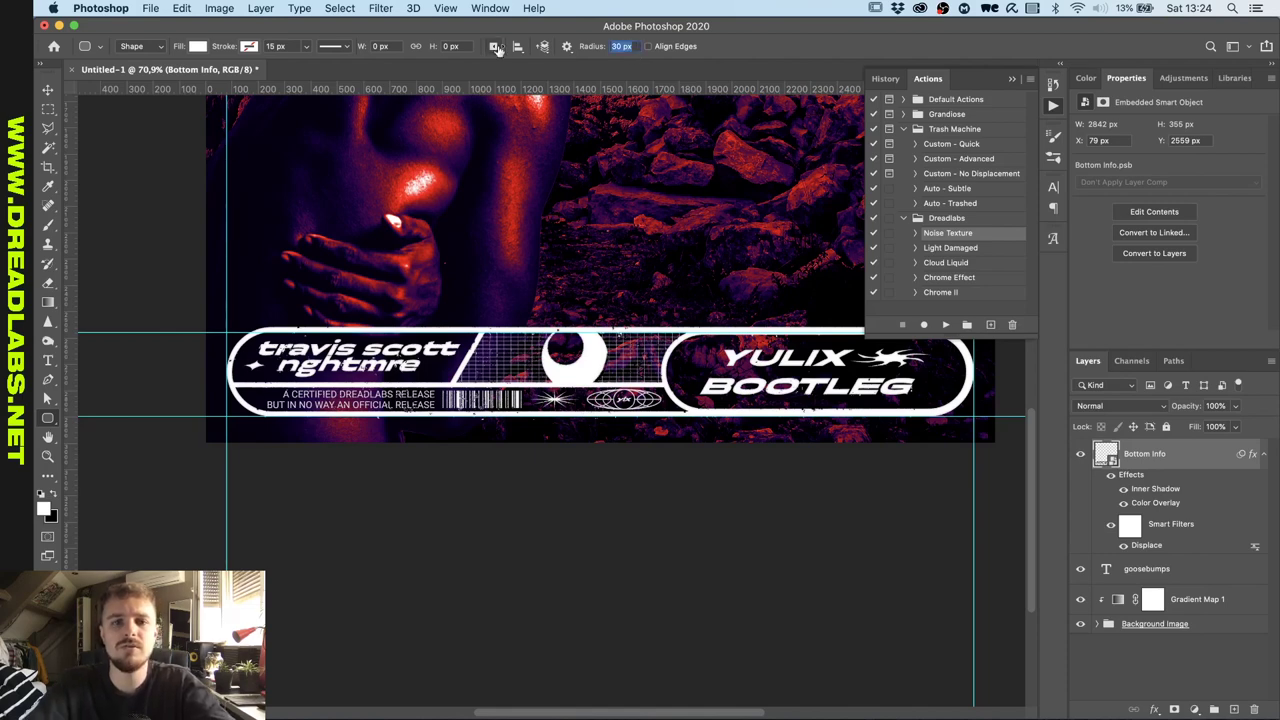
text(150)
key(Return)
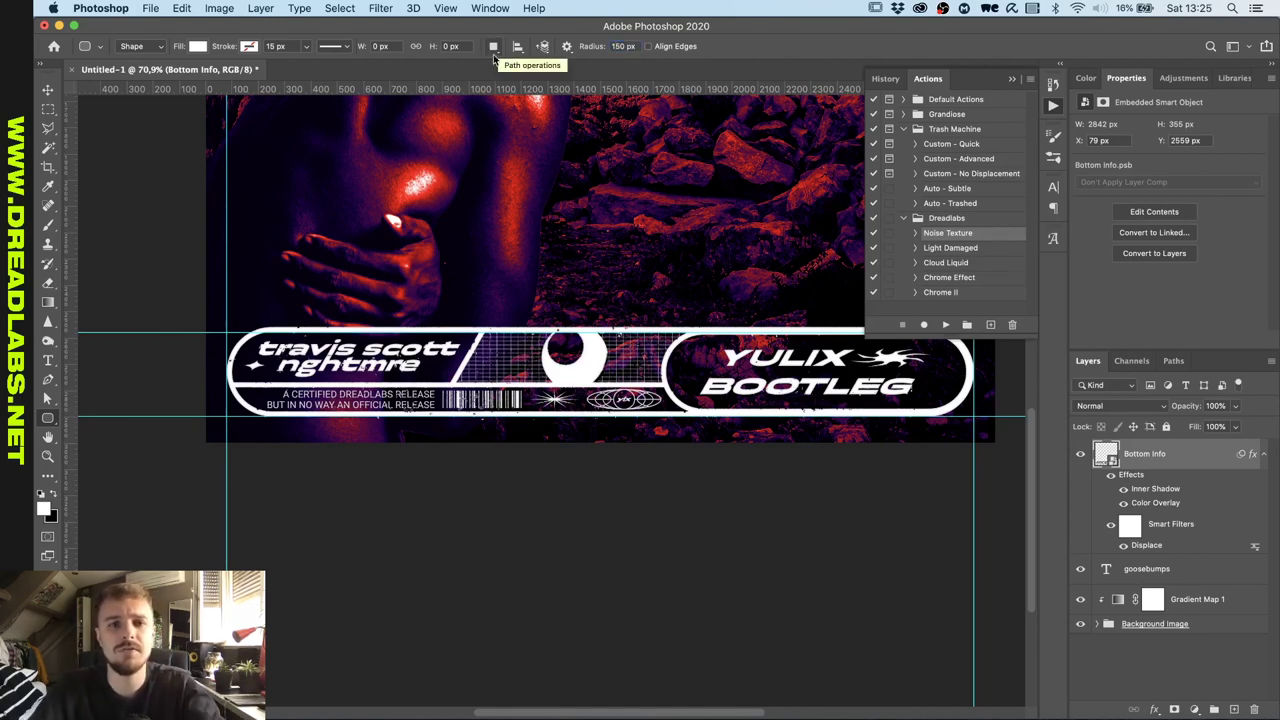
drag(228, 333, 966, 409)
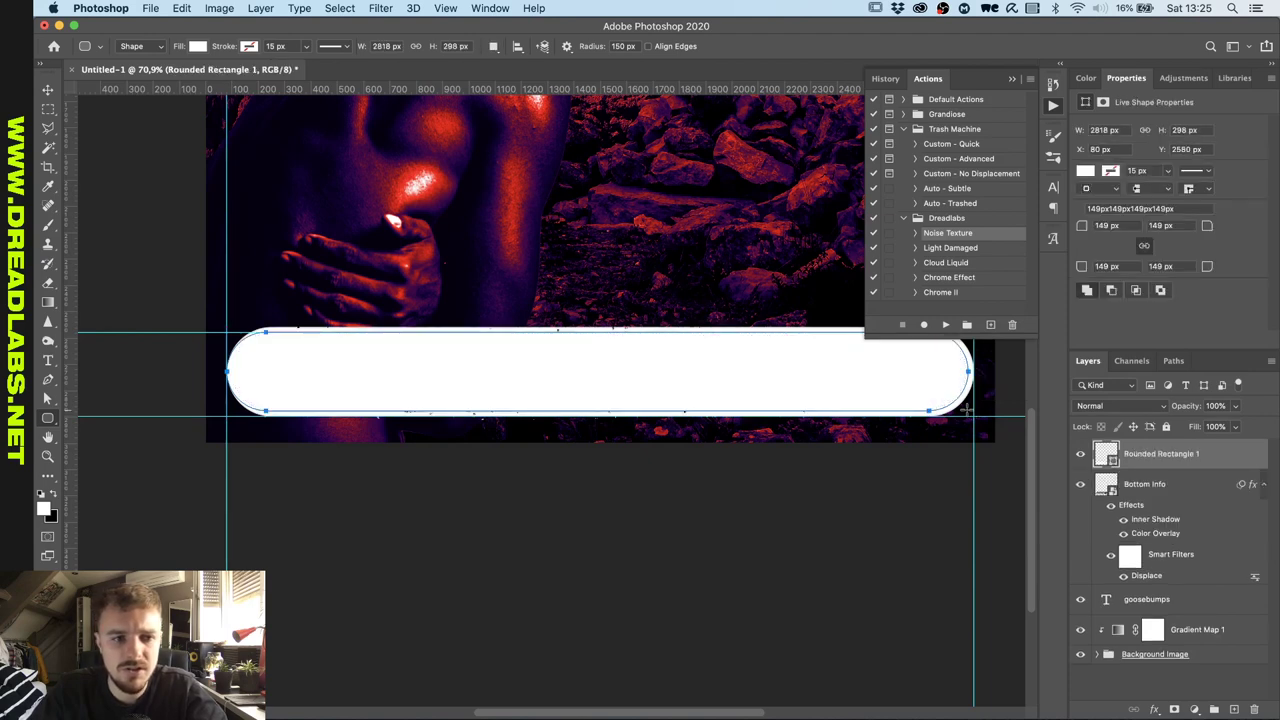
Stretch the rounded rectangle's lower edge down until its height is about 308 px.
key(v)
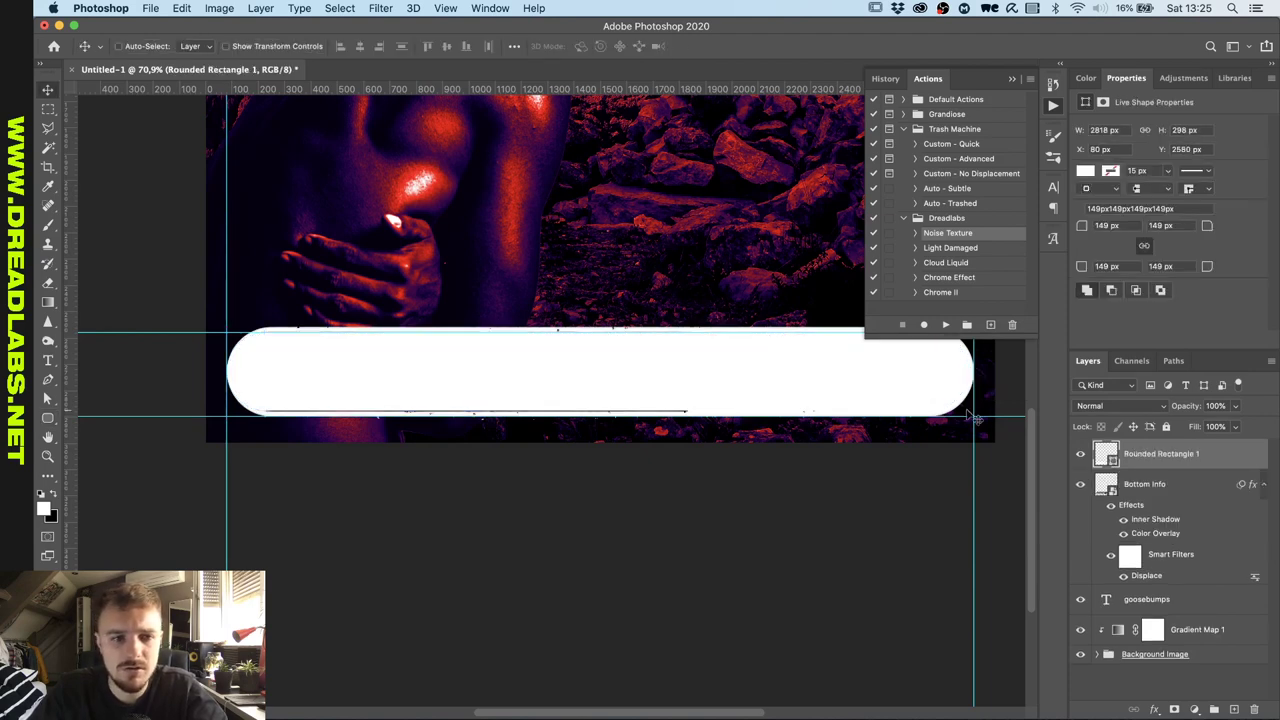
scroll(971, 416, right, 2)
scroll(968, 417, up, 2)
key(super+t)
scroll(640, 420, up, 4)
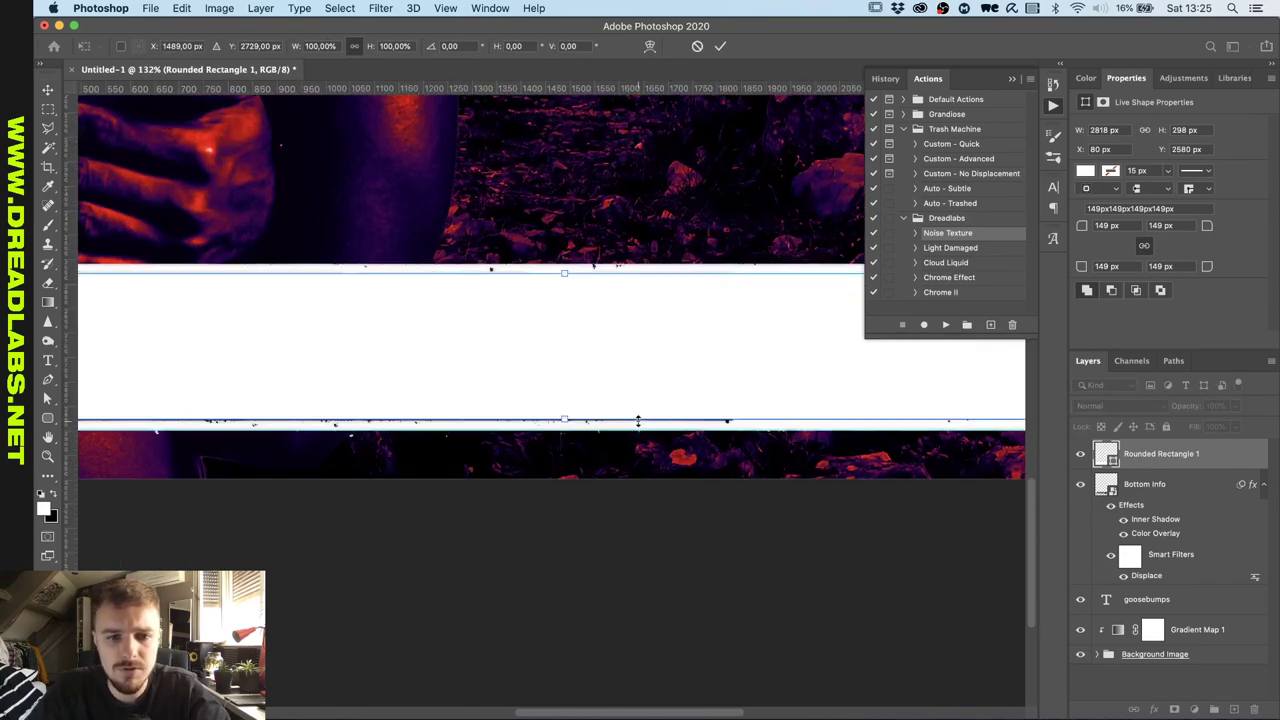
drag(563, 418, 563, 424)
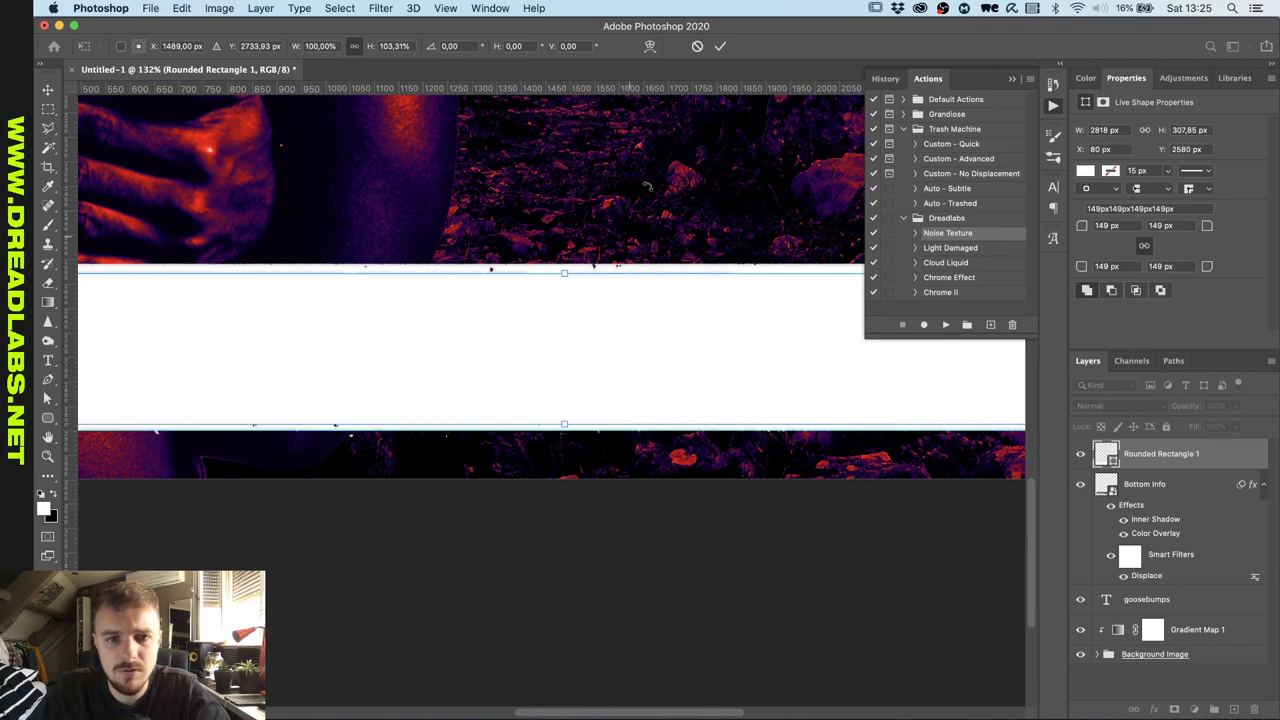
click(717, 50)
scroll(540, 472, down, 3)
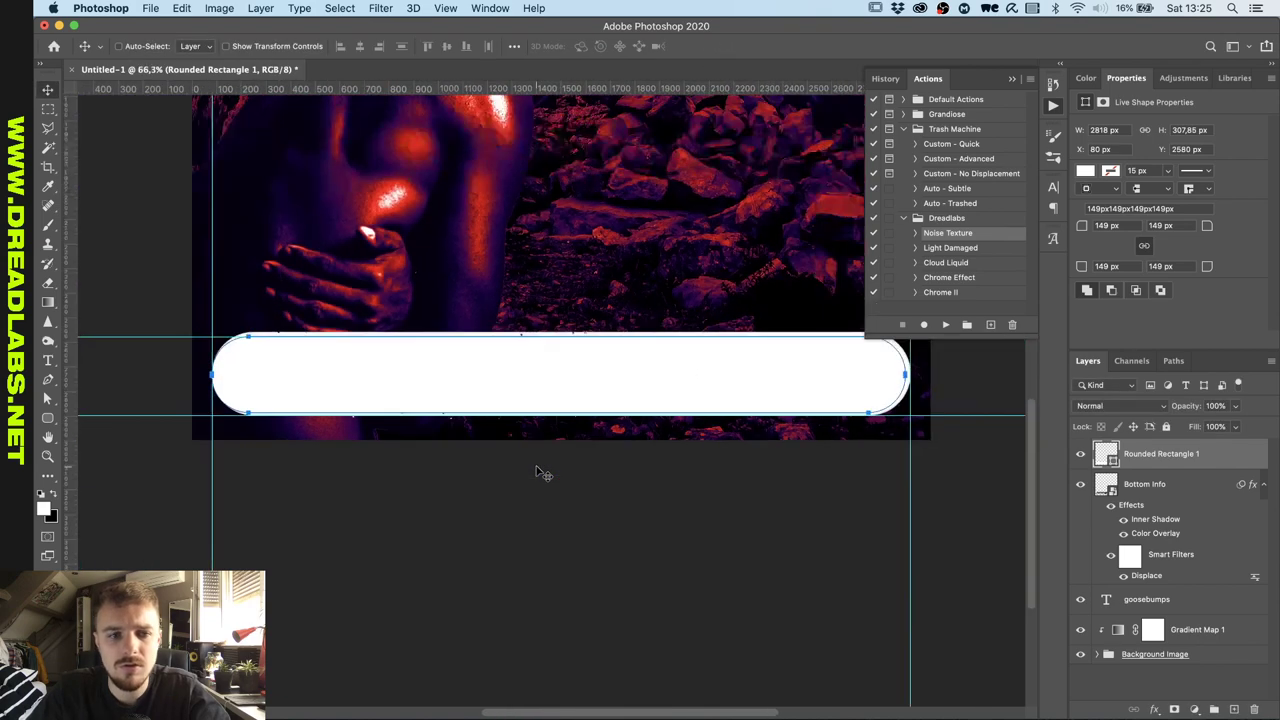
Hide the rounded rectangle with its outline loaded as a selection, and convert Gradient Map 1 and Background Image into one smart object.
click(1080, 455)
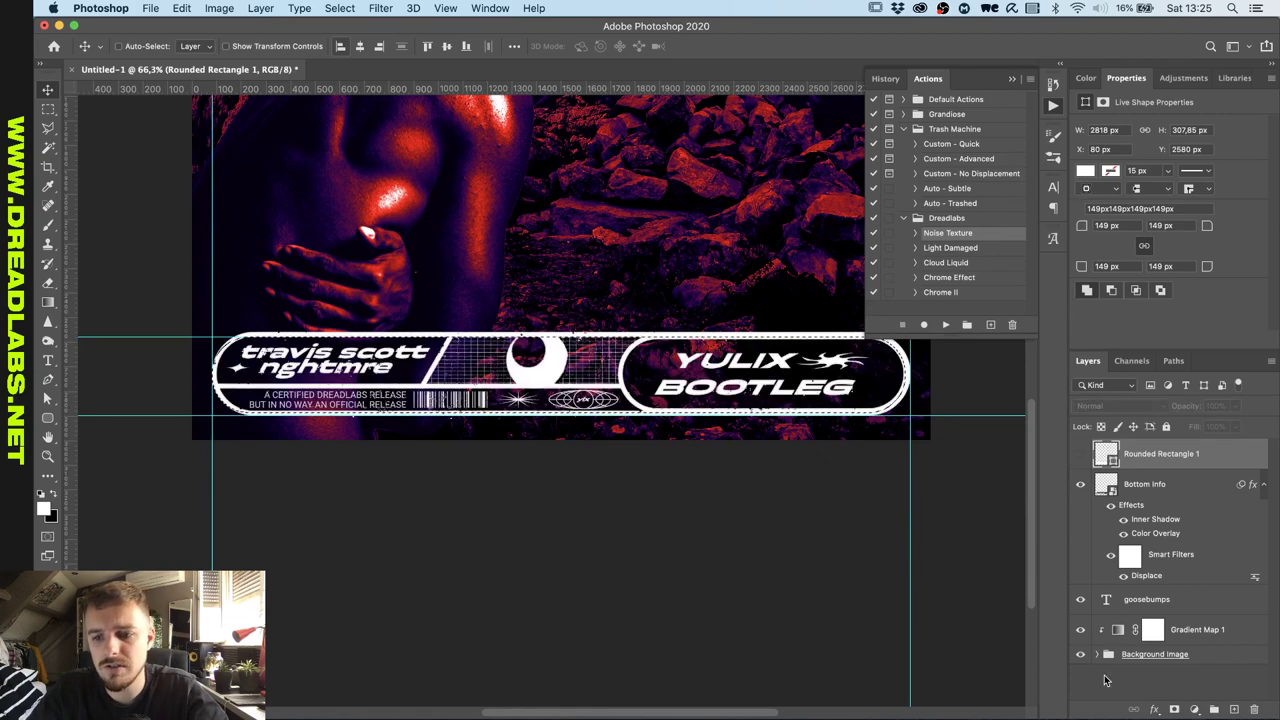
click(1190, 654)
click(1205, 634)
right_click(1205, 637)
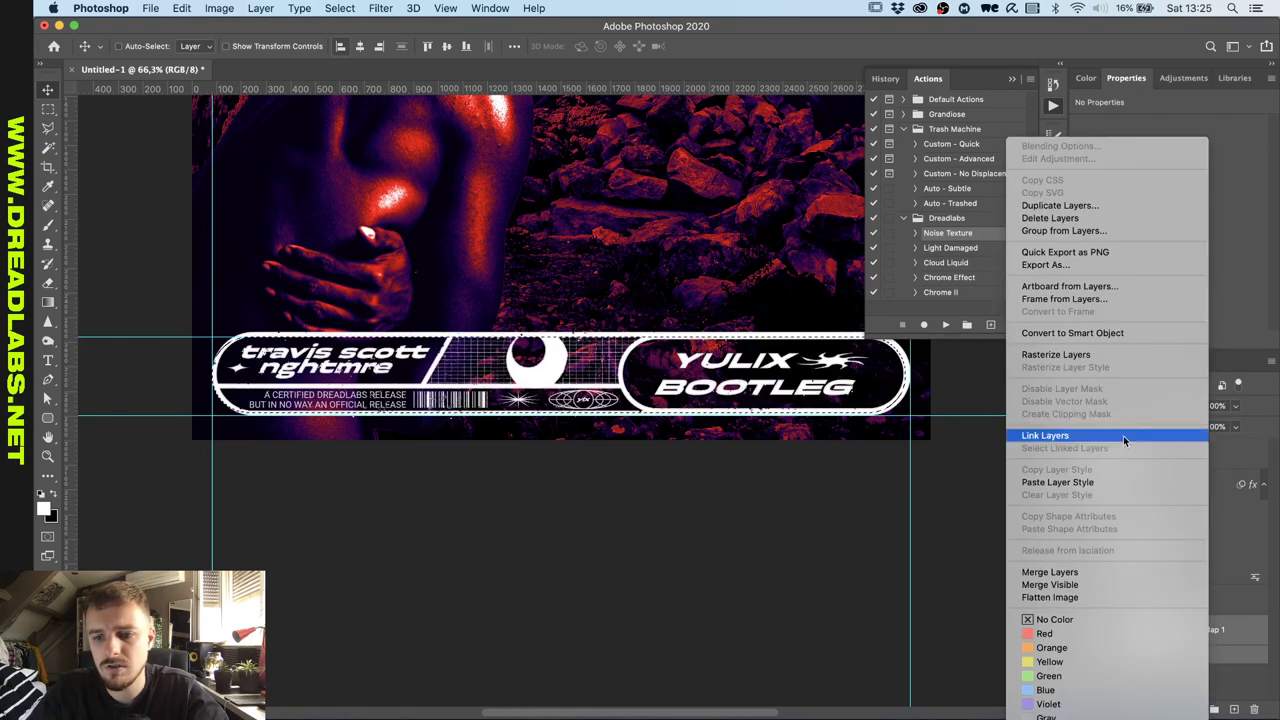
click(1133, 342)
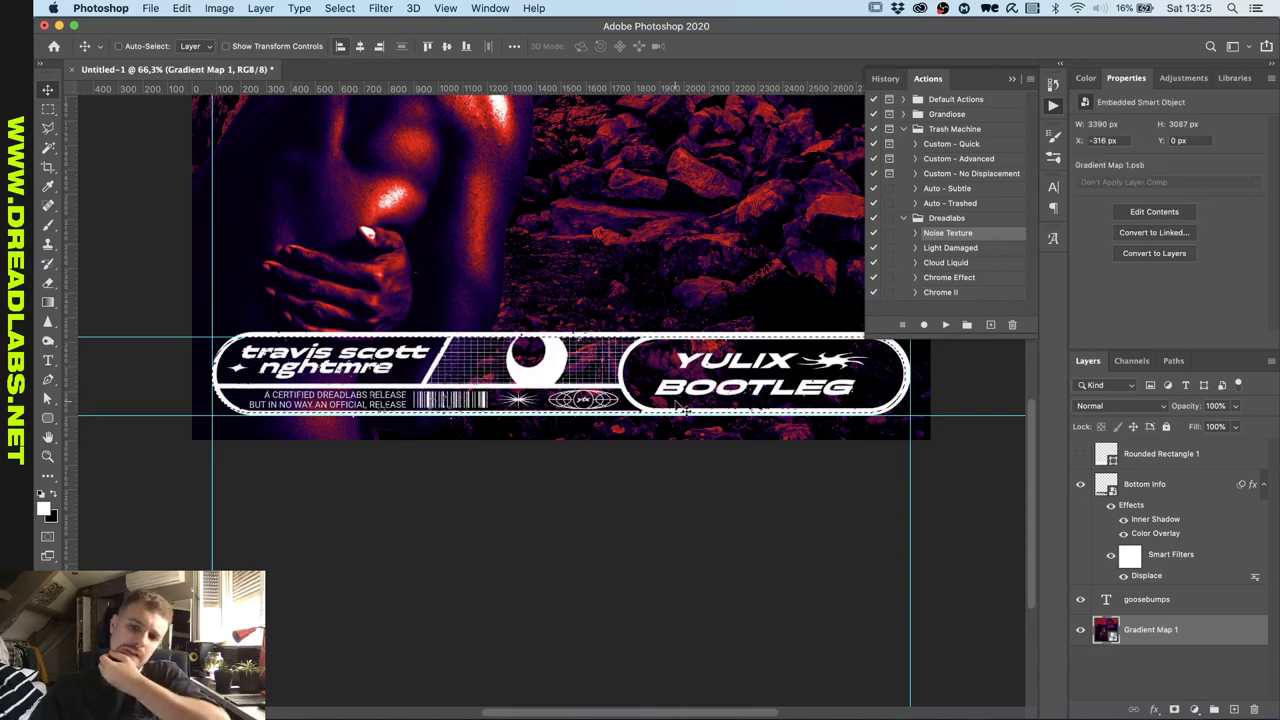
Apply a Gaussian Blur with a 7,5 px radius to the background inside the rounded selection.
click(380, 8)
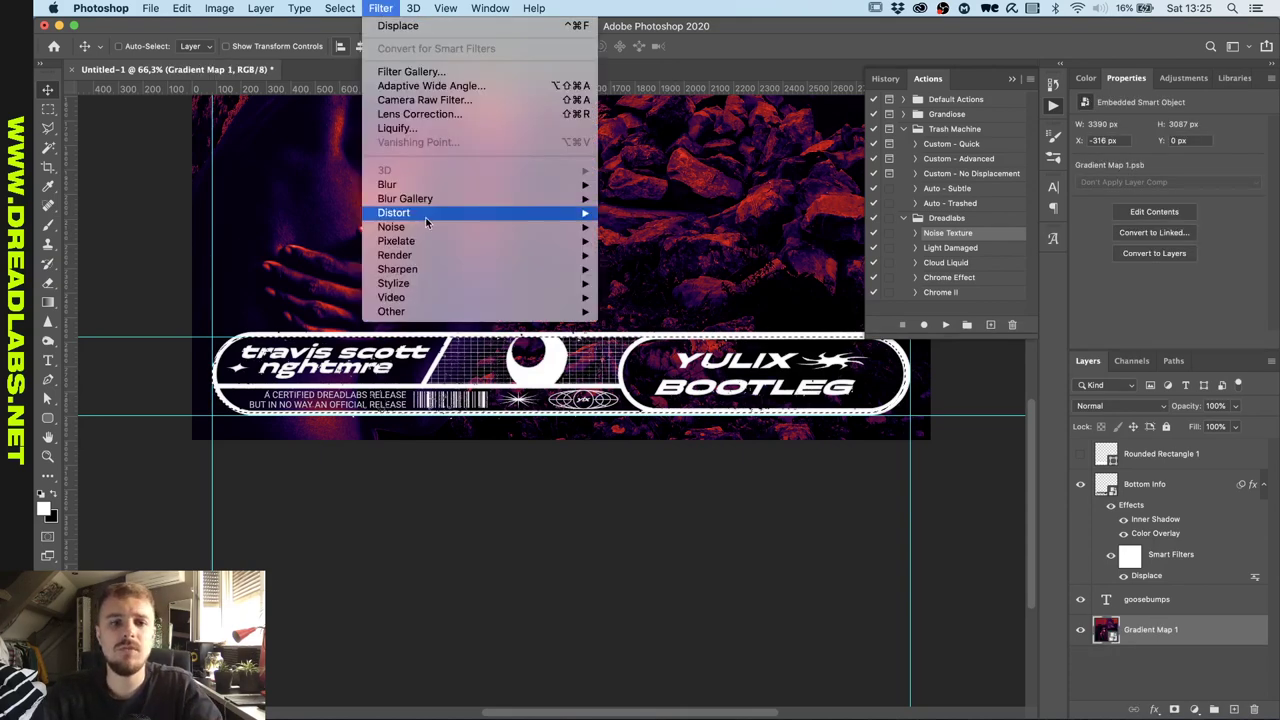
mouse_move(422, 186)
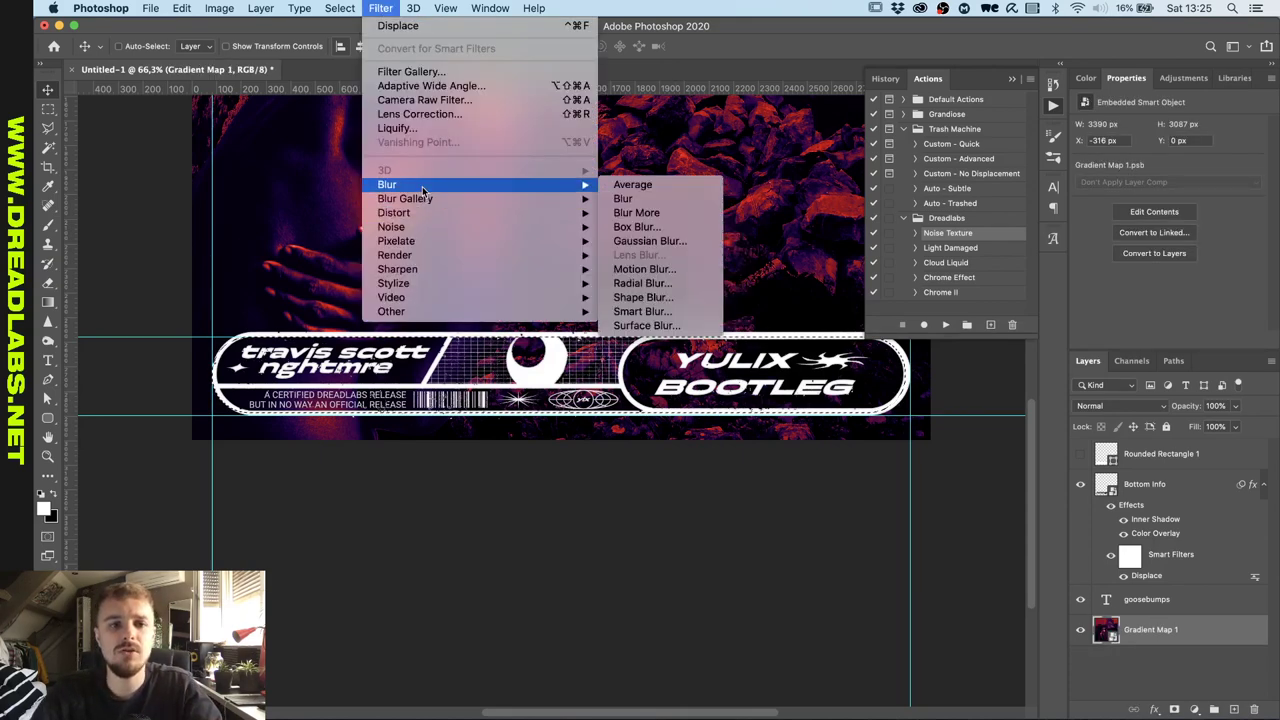
click(649, 241)
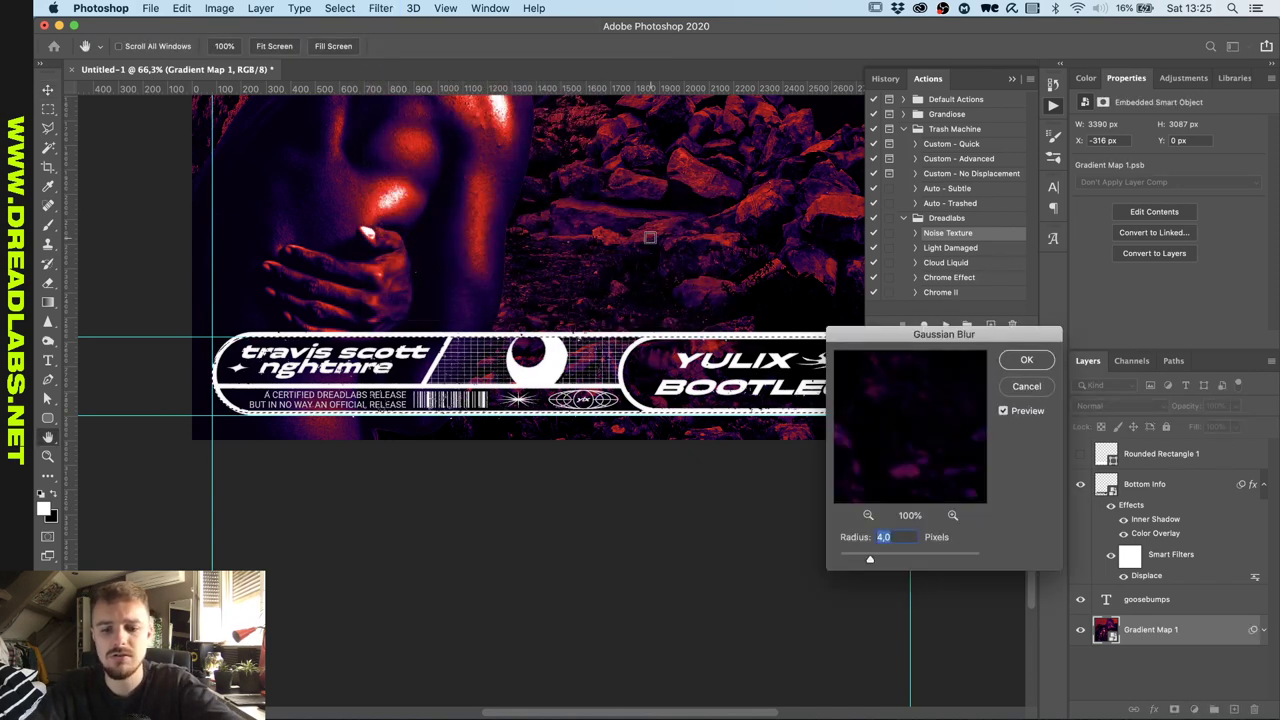
text(7,5)
key(Return)
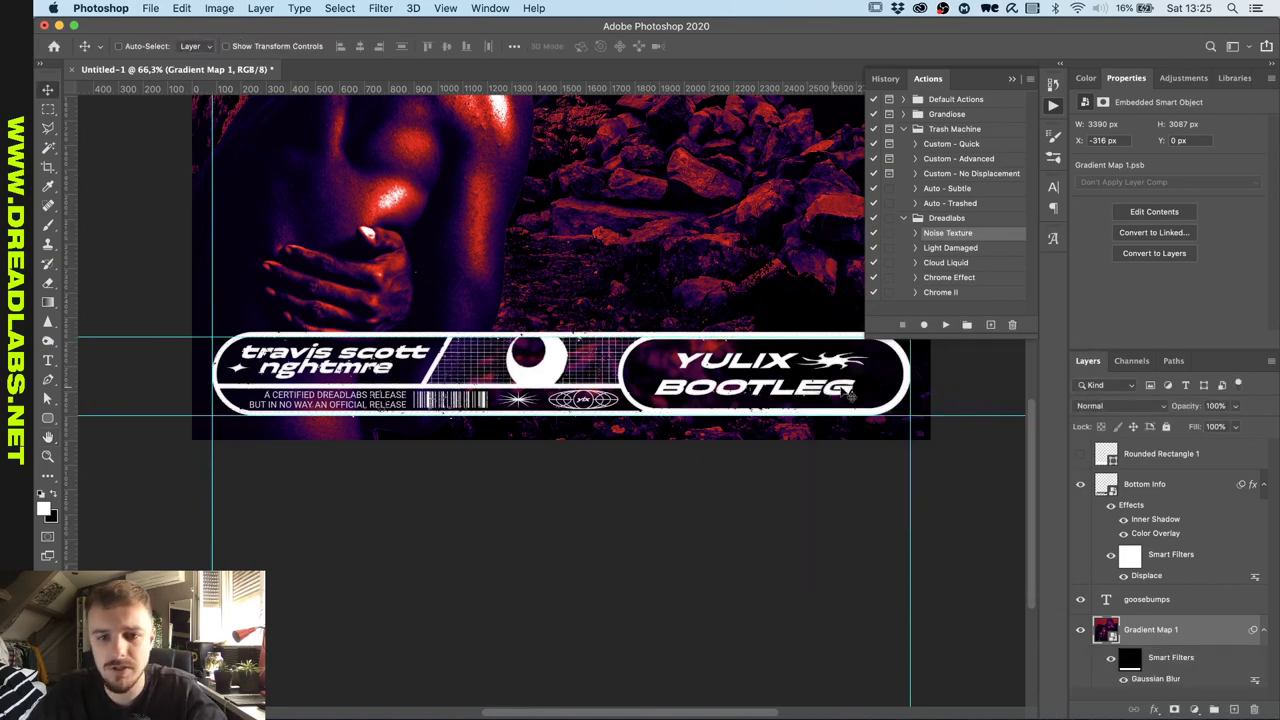
Check the blurred area without the guides and with the banner hidden, and compare it with the complete cover.
key(super+0)
key(super+plus)
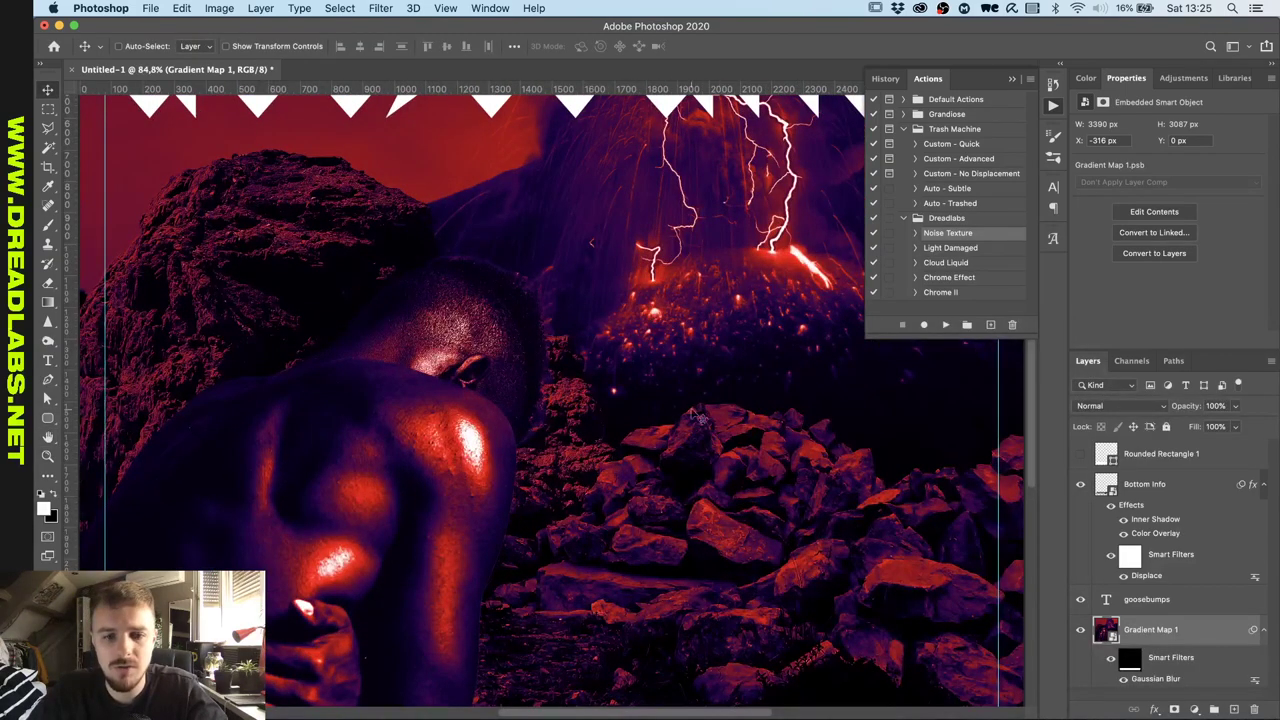
key(super+0)
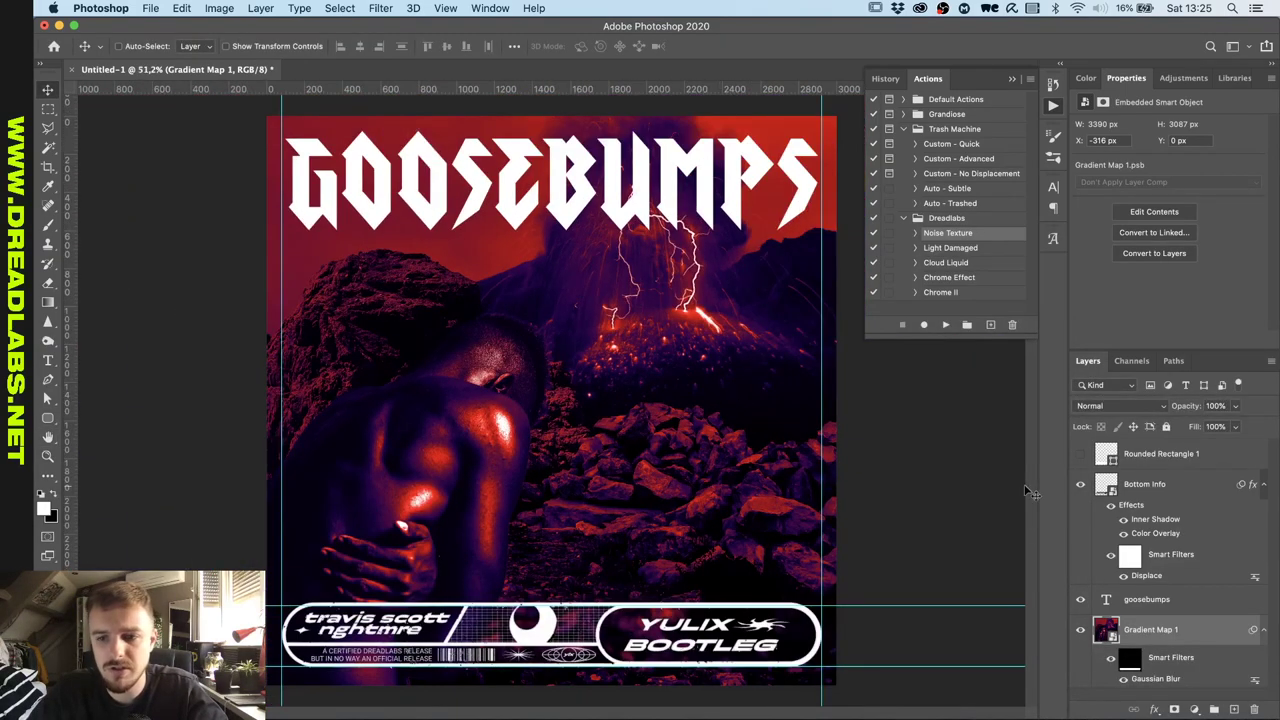
click(1080, 485)
key(super+plus)
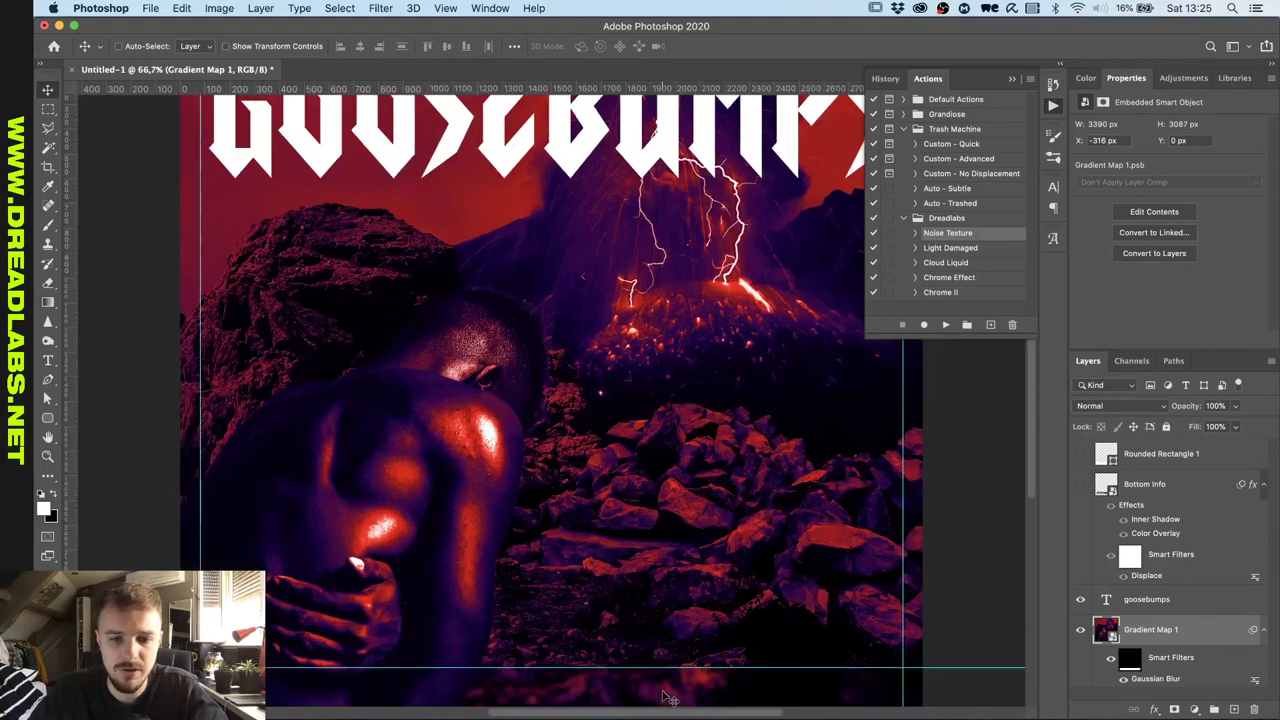
scroll(664, 692, down, 5)
scroll(664, 692, right, 2)
key(super+semicolon)
scroll(549, 410, left, 2)
scroll(556, 418, left, 1)
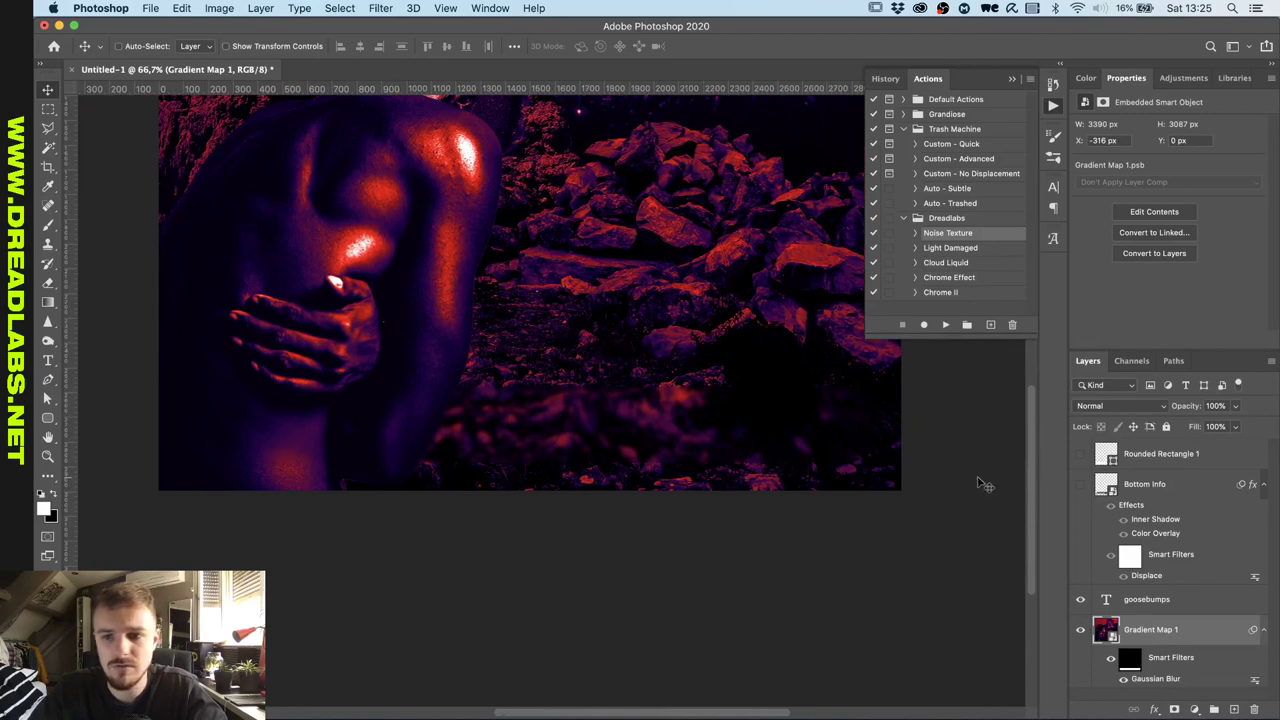
click(1080, 485)
key(super+0)
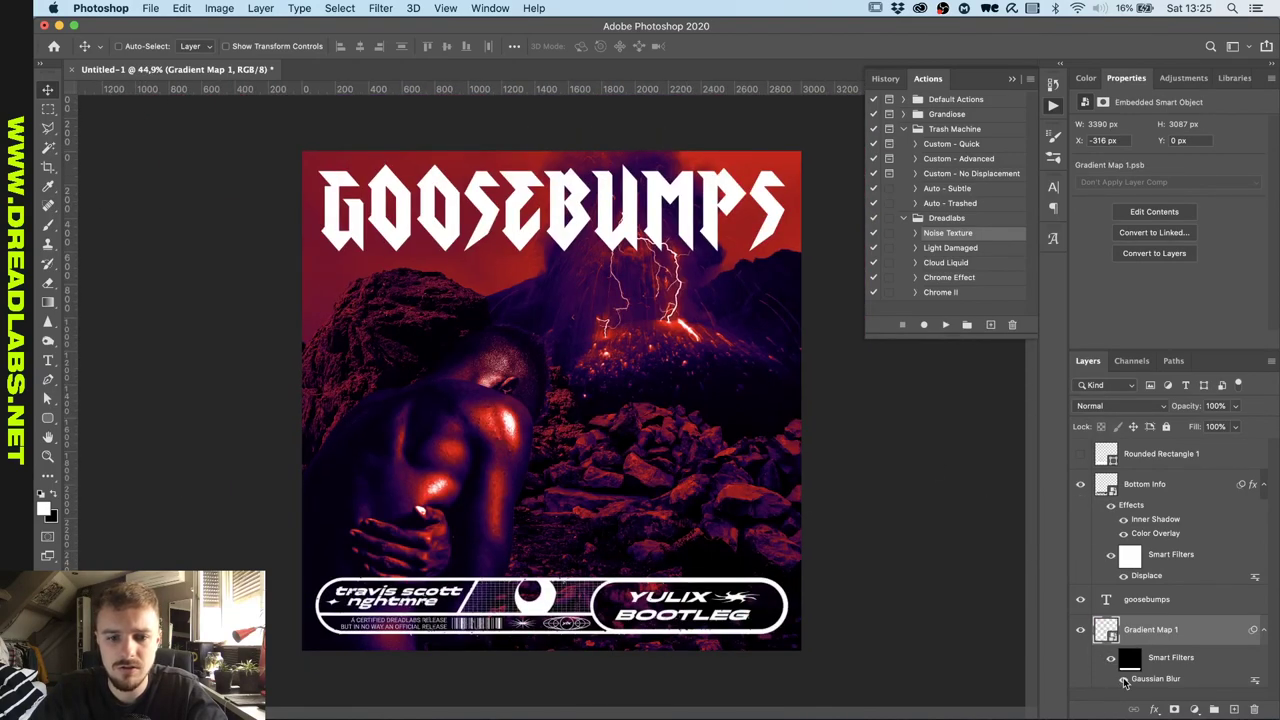
scroll(732, 583, up, 2)
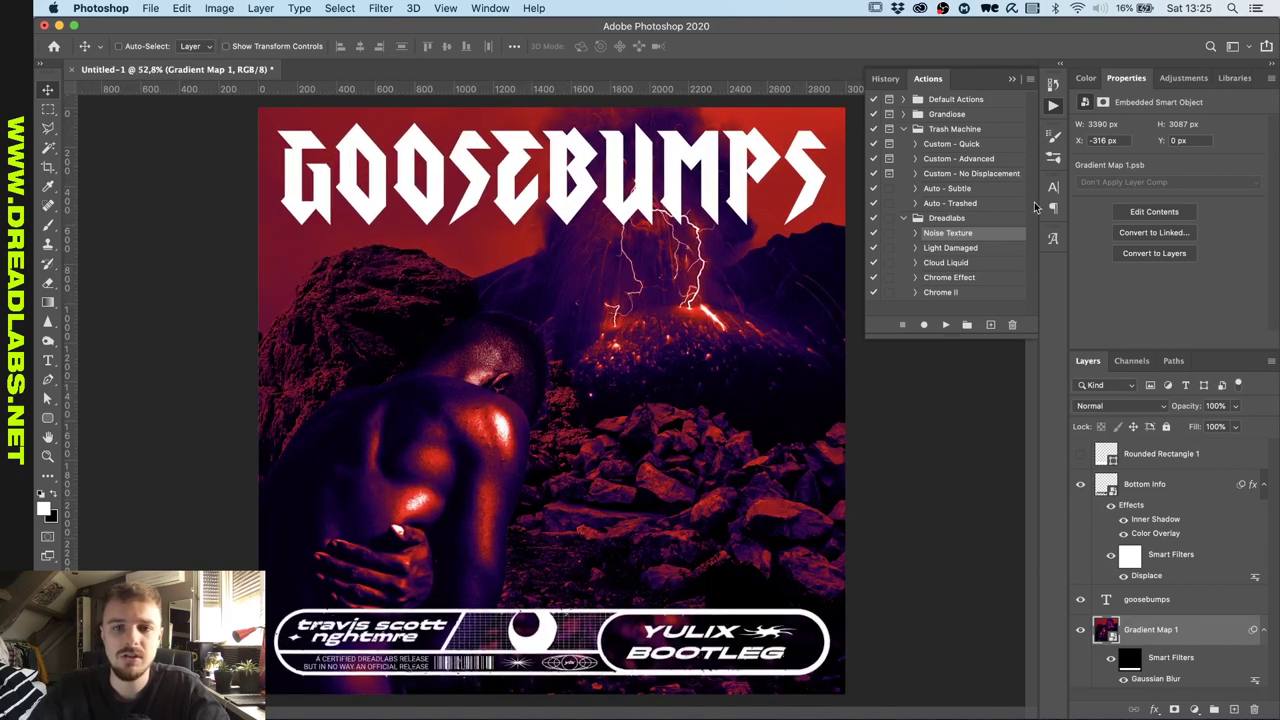
click(1052, 82)
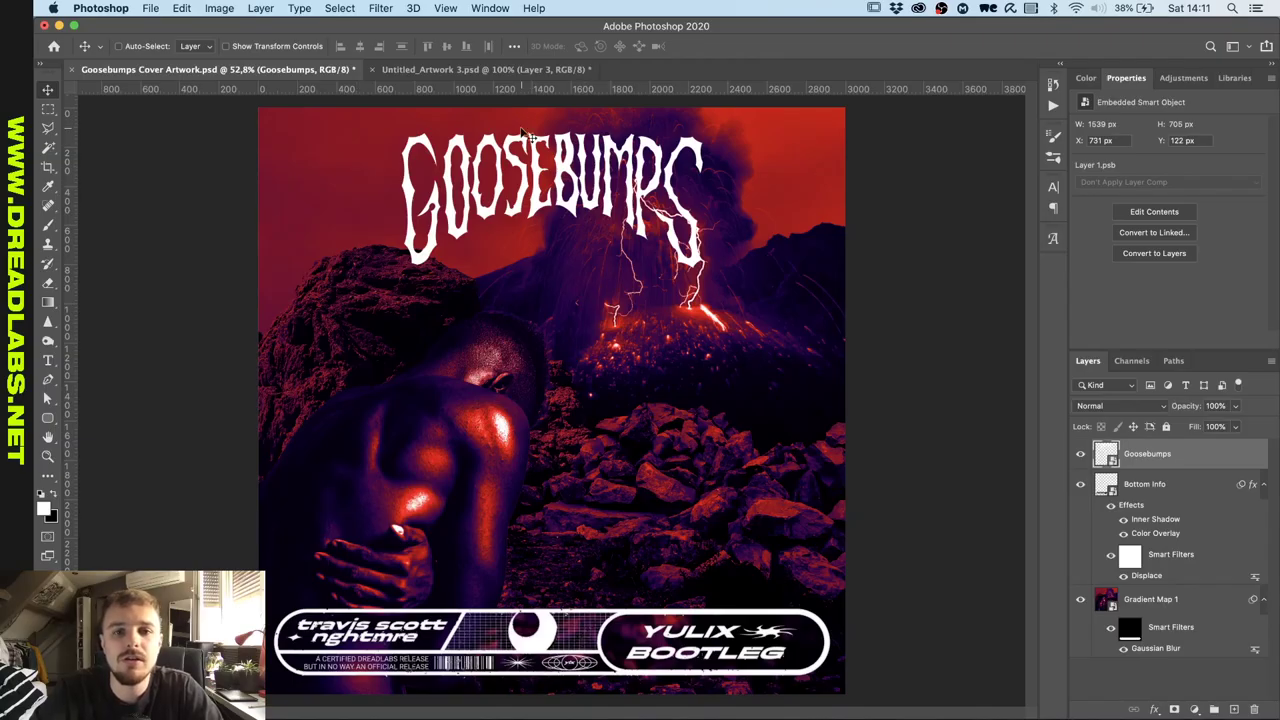
Scale the Goosebumps lettering proportionally to 181,59% so it nearly spans the cover's width.
key(super+t)
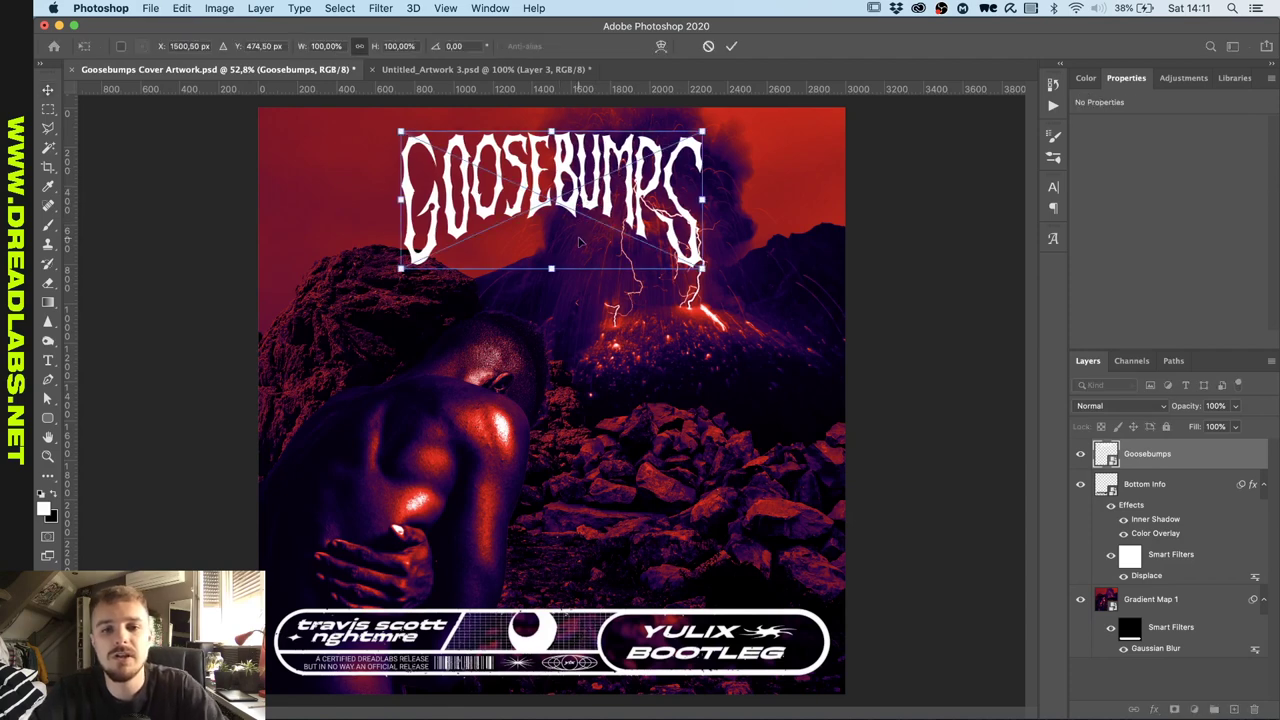
drag(551, 270, 551, 356)
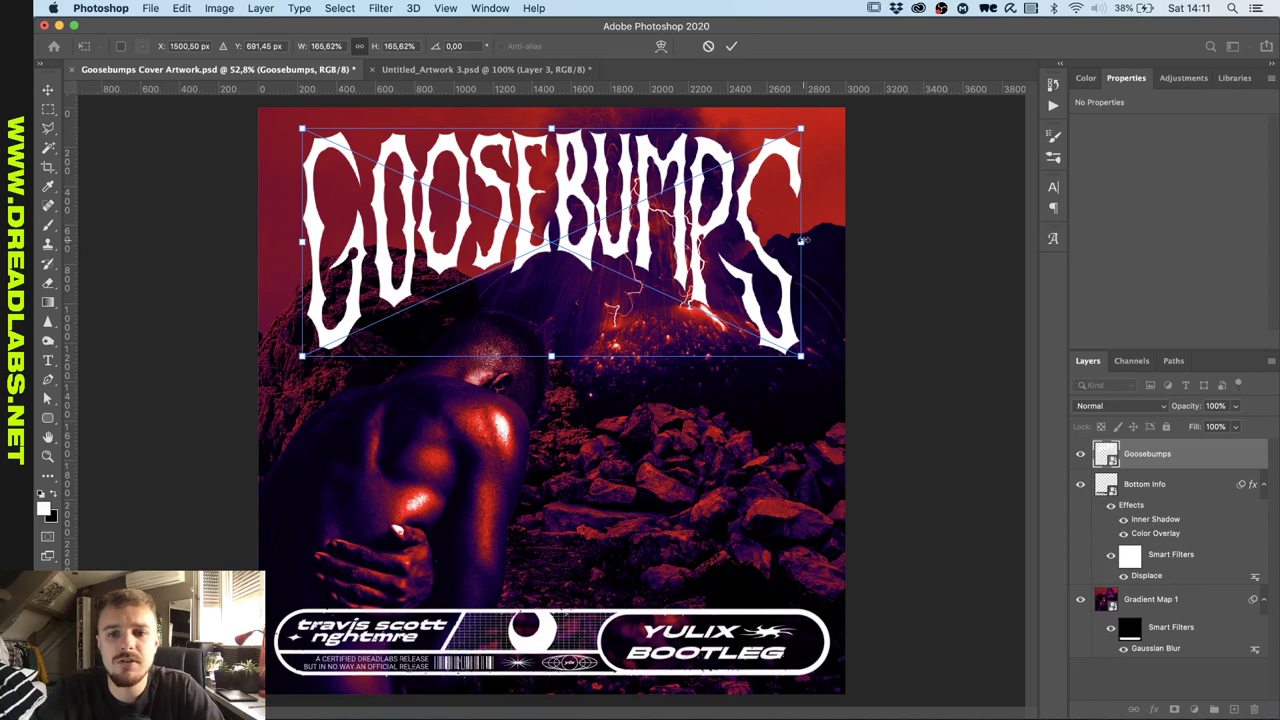
drag(801, 241, 826, 242)
click(730, 47)
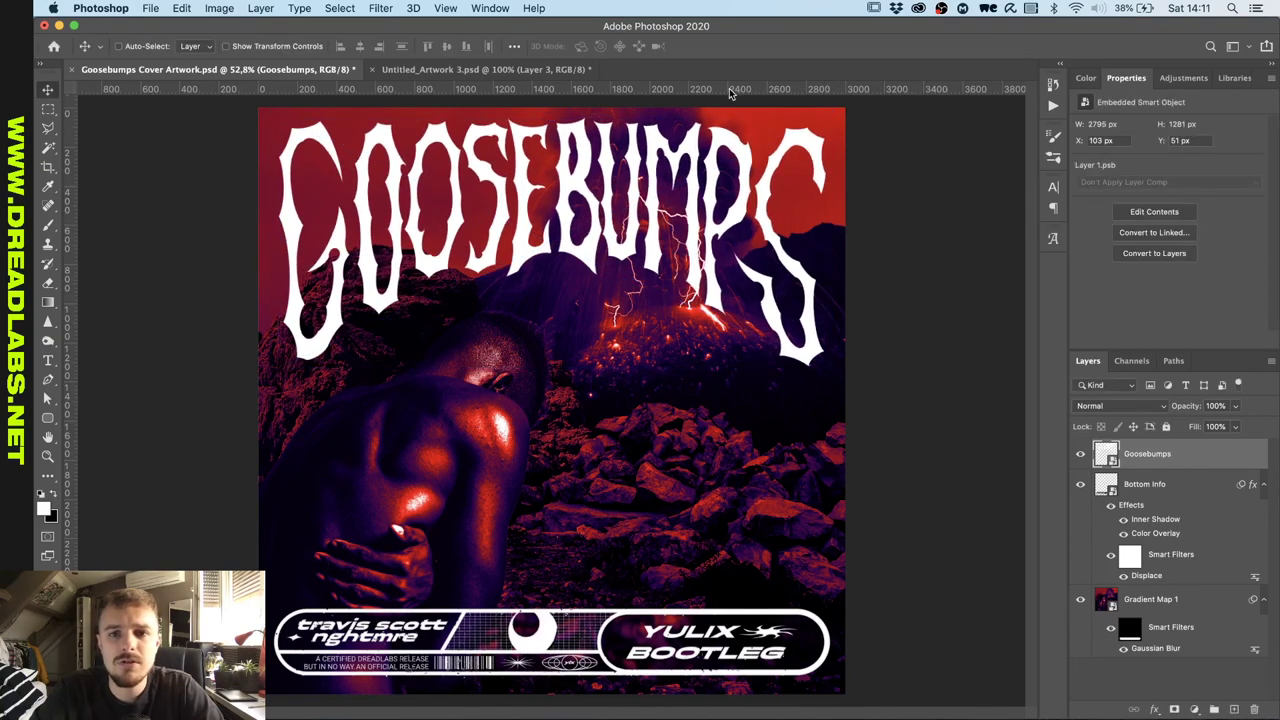
Place a horizontal guide near the cover's upper edge, scale the Goosebumps lettering to 186,30% and move it 10 px down.
drag(730, 93, 726, 126)
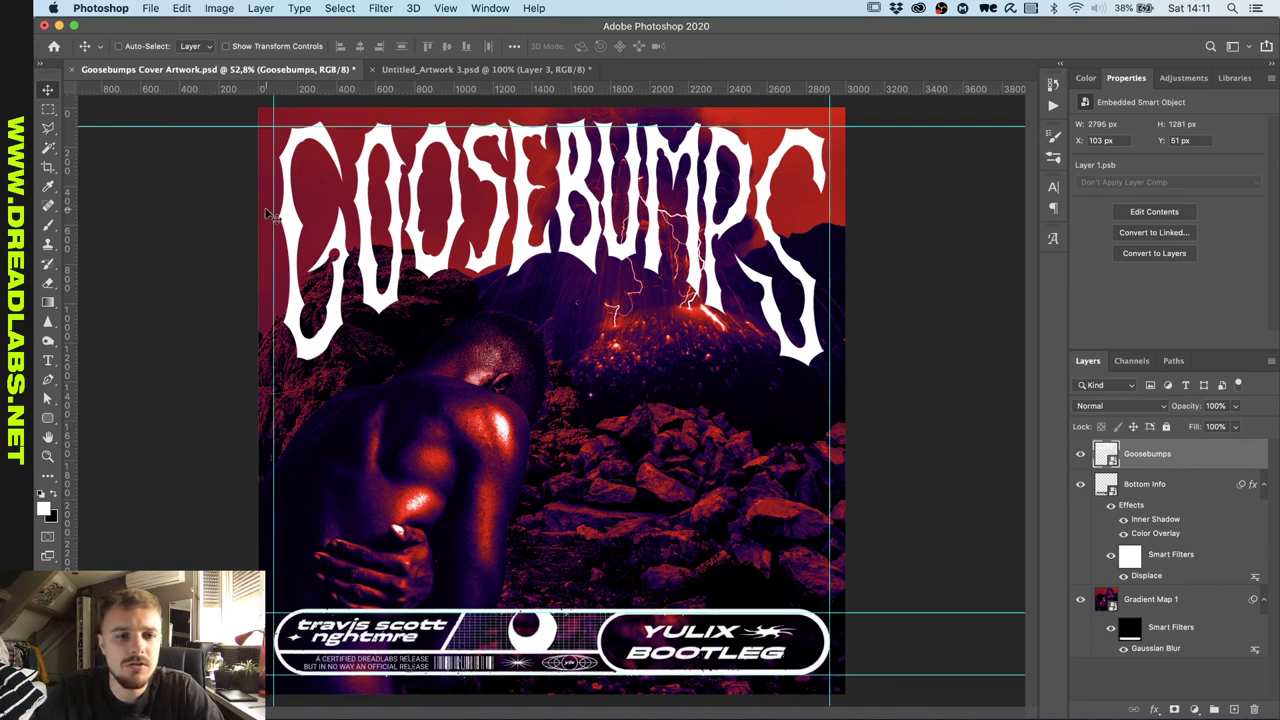
key(super+t)
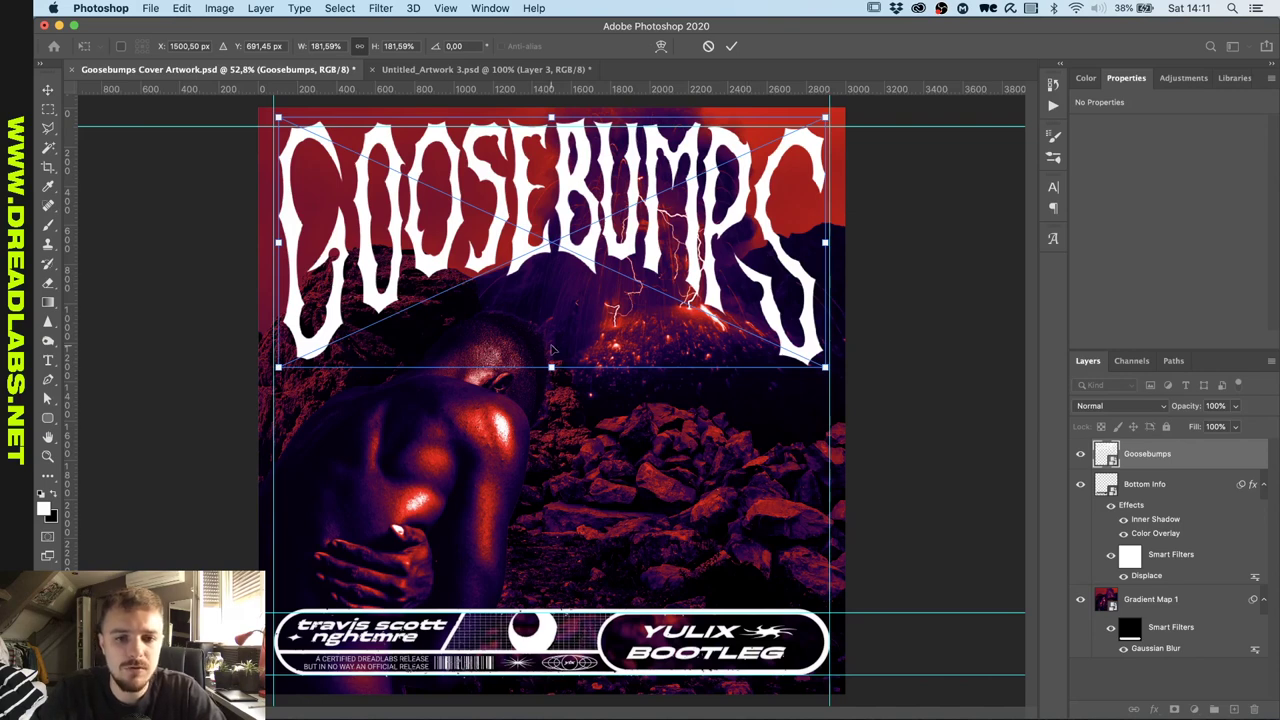
drag(551, 367, 550, 374)
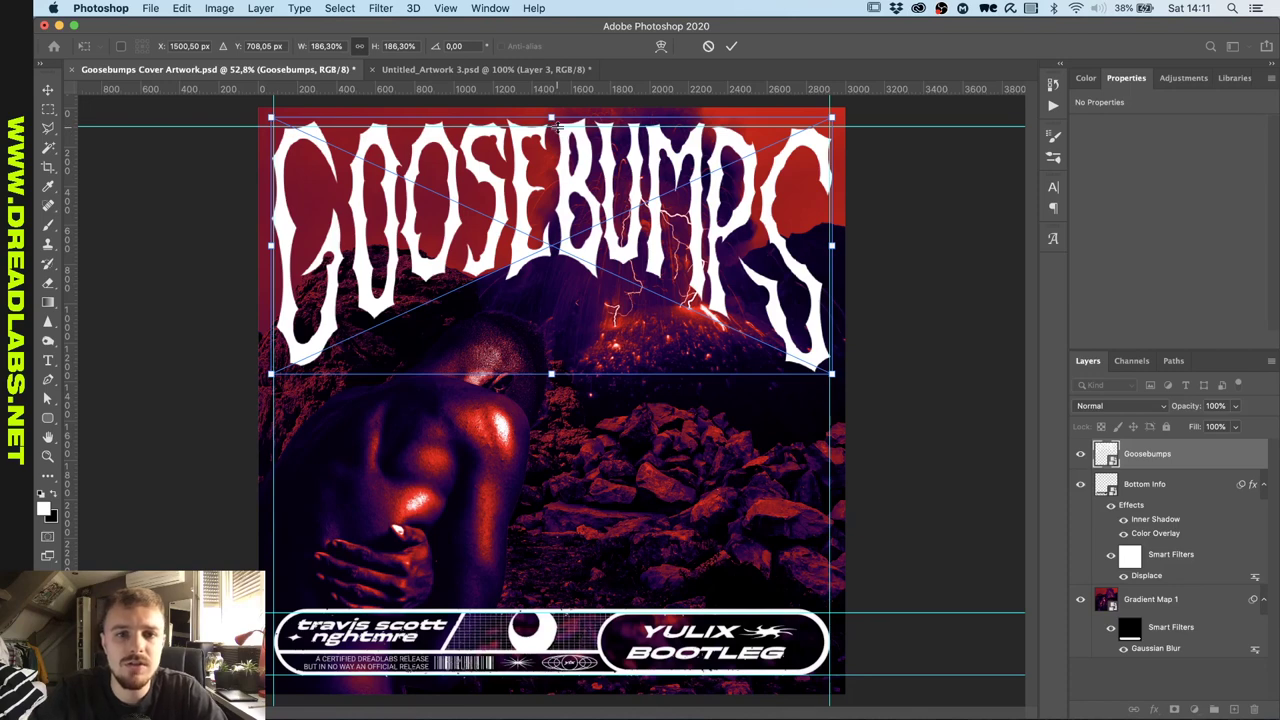
key(shift+Down)
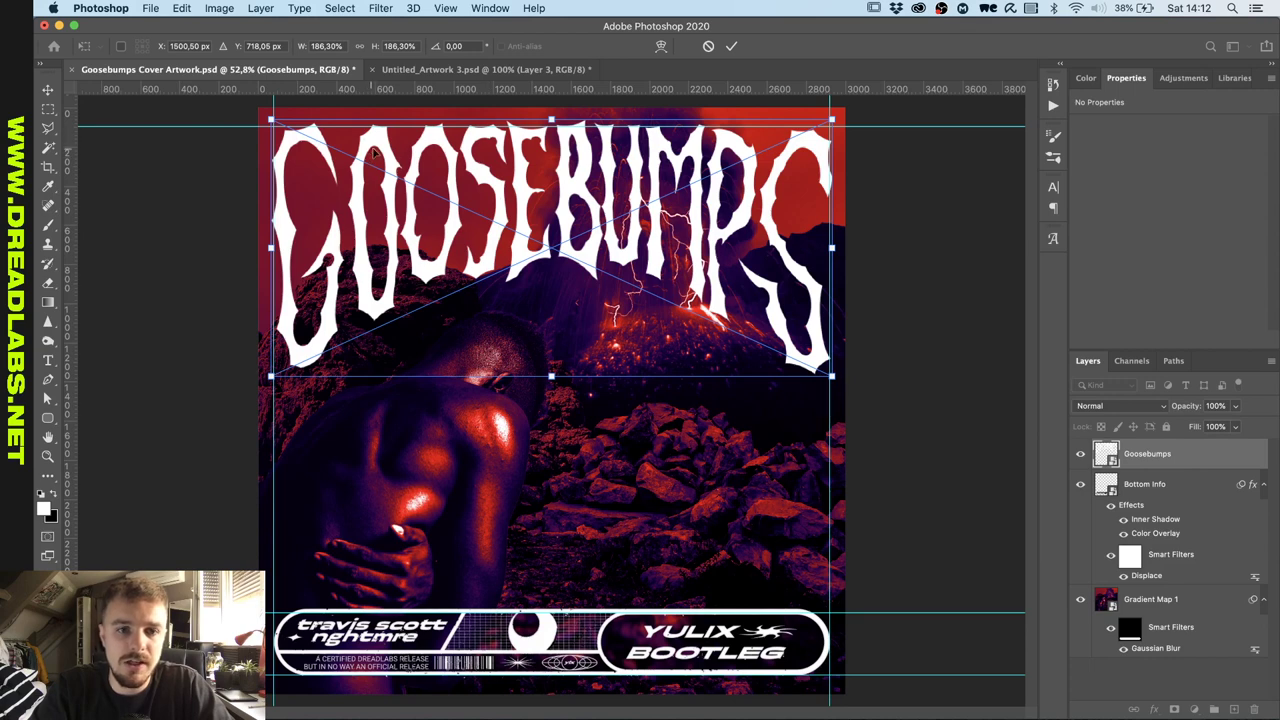
click(730, 48)
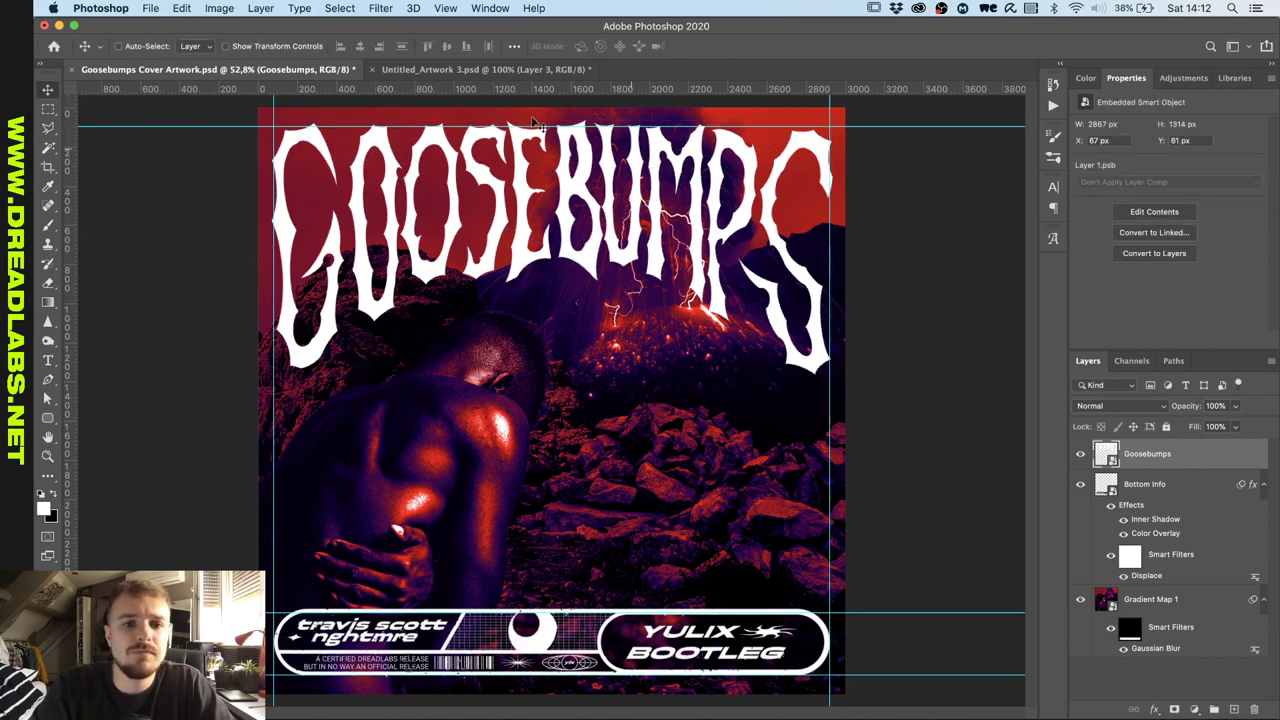
click(218, 9)
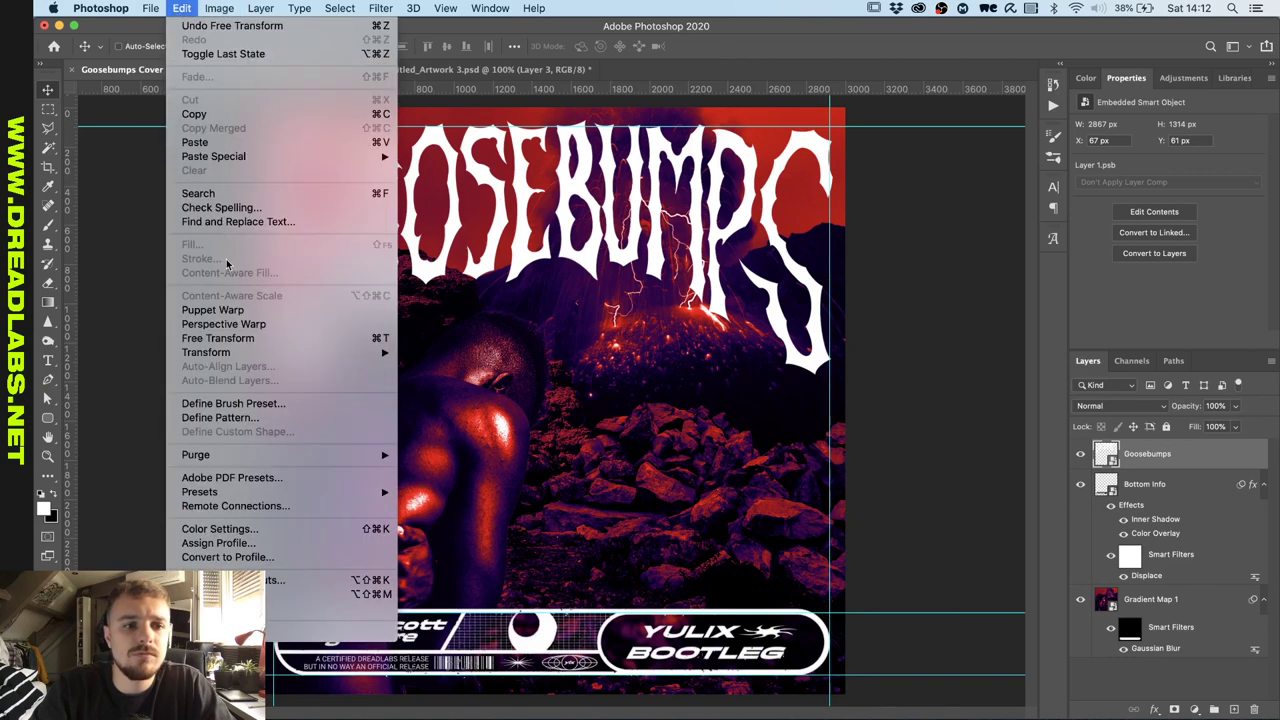
click(234, 311)
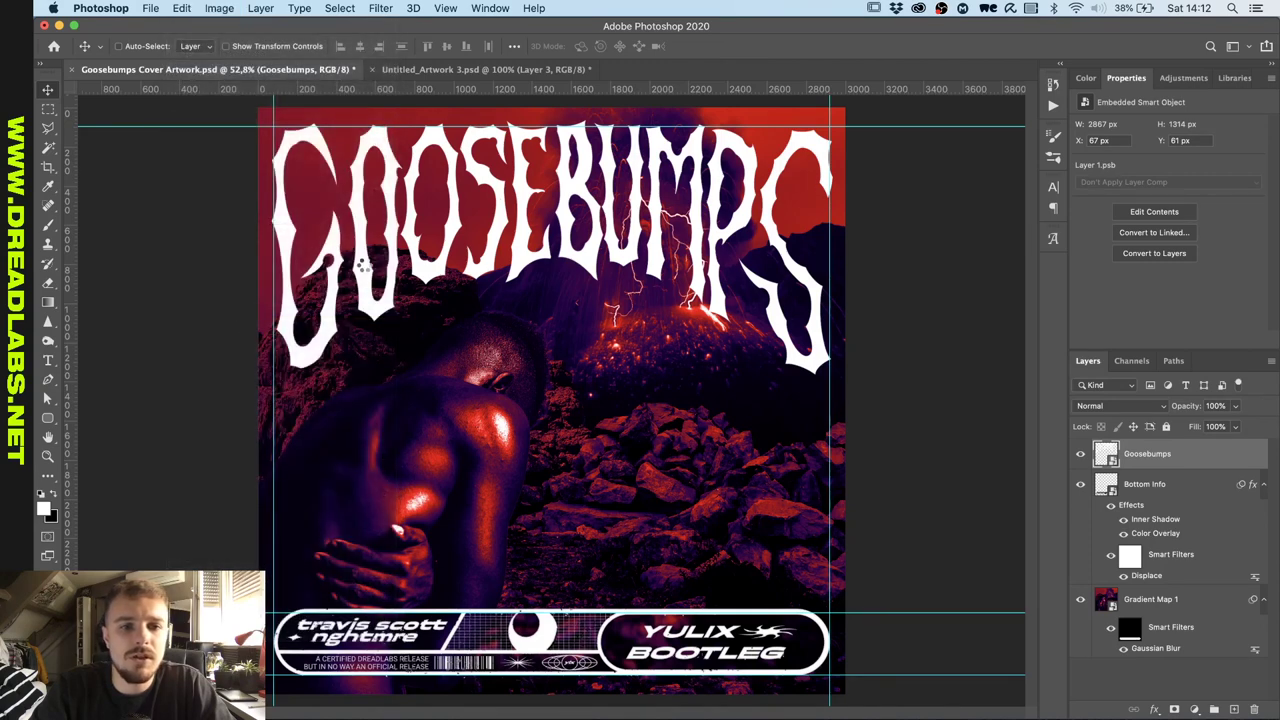
click(295, 315)
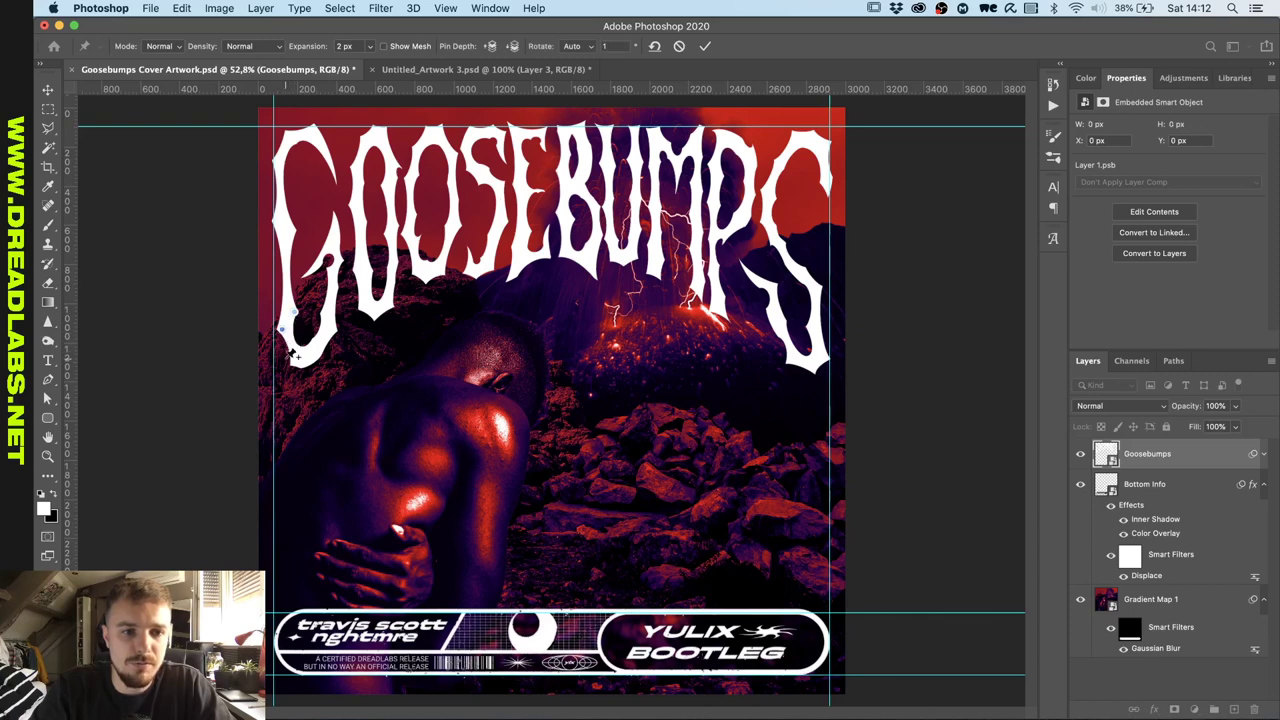
drag(297, 371, 285, 373)
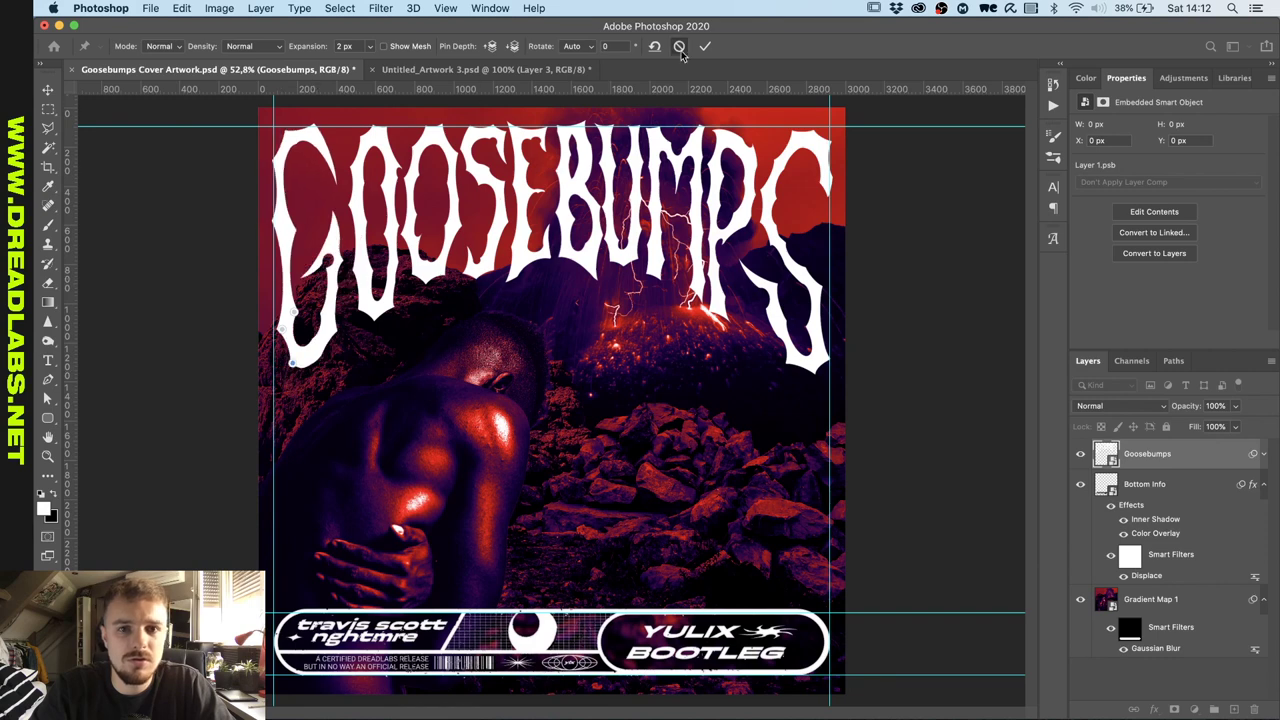
key(Return)
click(204, 10)
mouse_move(186, 9)
click(228, 324)
click(309, 47)
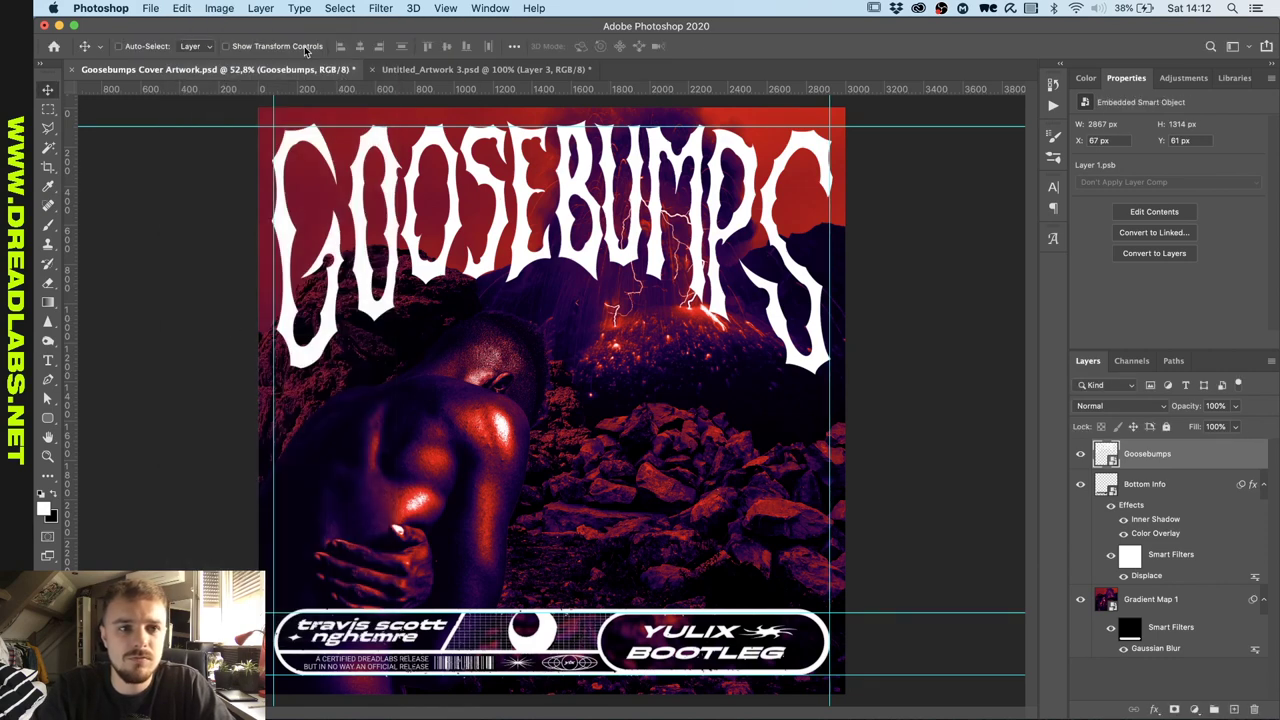
Start a Puppet Warp on the Goosebumps lettering, pin the initial G and nudge its pins to align it with the side guide.
click(188, 11)
click(228, 313)
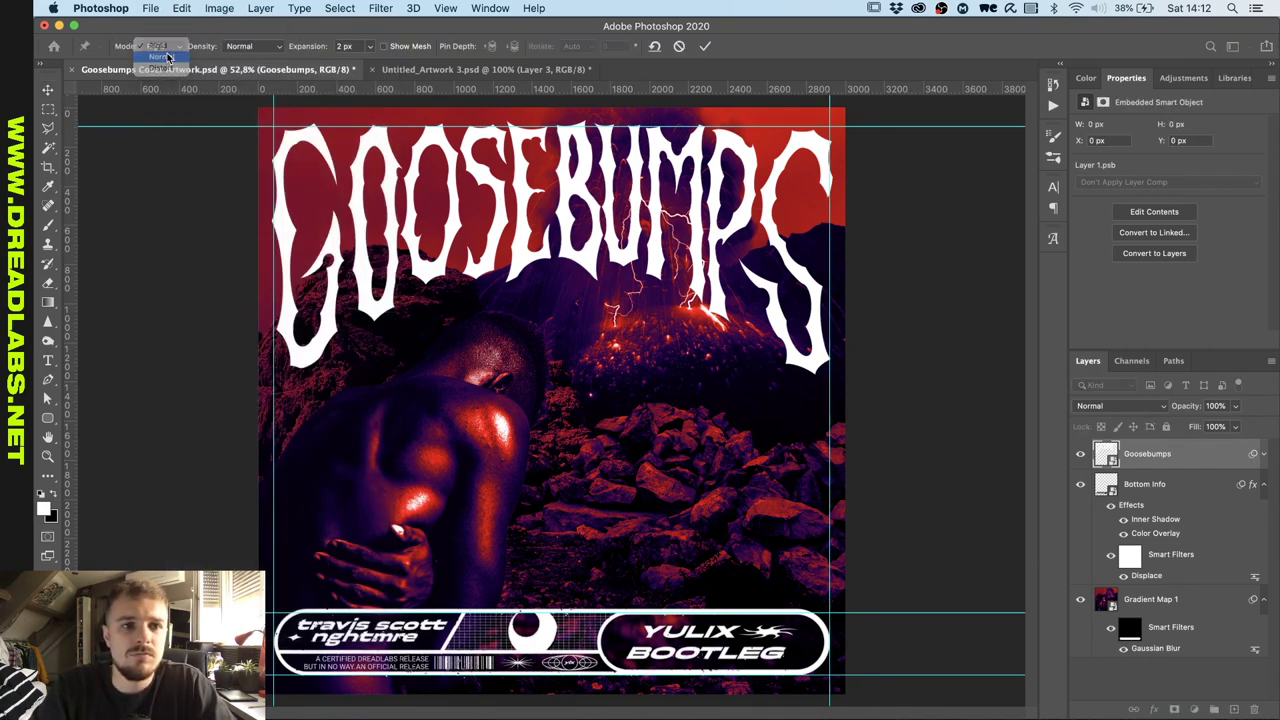
click(385, 47)
click(305, 360)
click(334, 231)
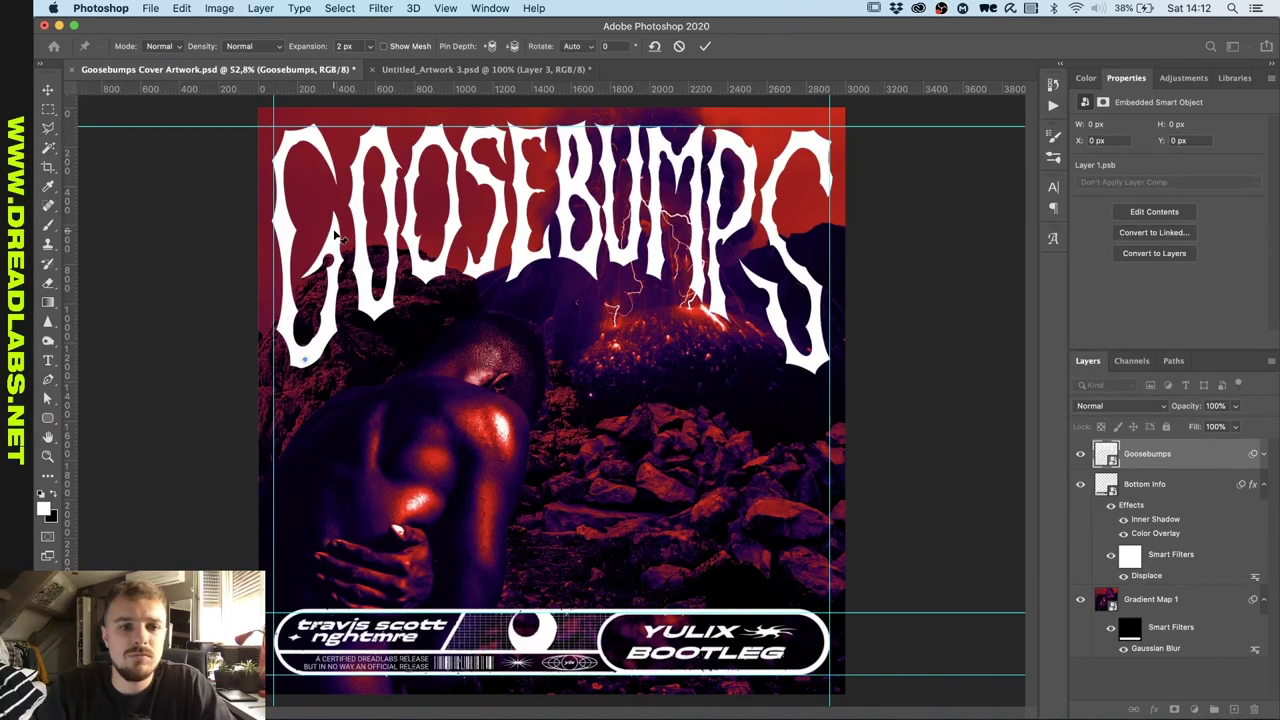
click(285, 319)
click(309, 137)
drag(309, 138, 312, 138)
drag(305, 360, 301, 361)
drag(285, 319, 284, 319)
Pin the final S along its curves and tips, nudge its middle pin slightly up, and apply the Puppet Warp.
click(771, 235)
click(800, 275)
click(819, 312)
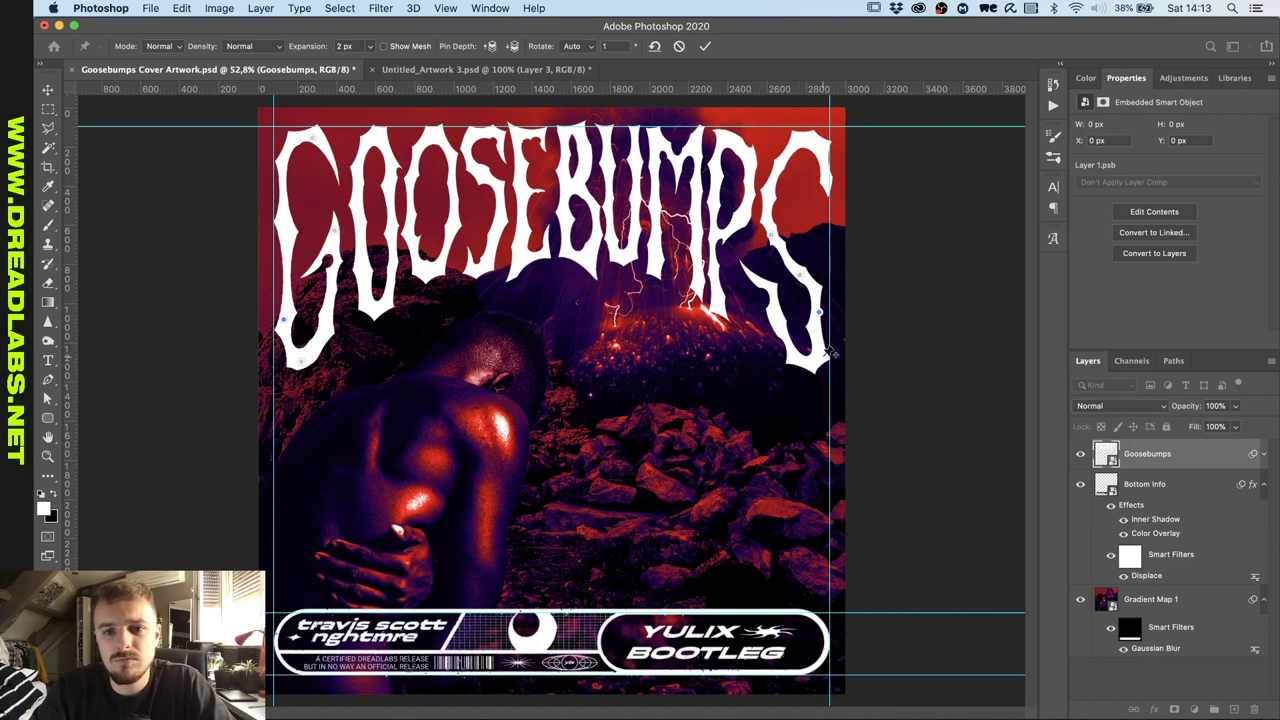
click(823, 356)
click(789, 355)
click(771, 307)
click(744, 270)
click(772, 178)
click(802, 140)
drag(801, 275, 801, 274)
click(706, 46)
Collapse the Goosebumps layer's smart filter list and hide the guides.
click(1126, 504)
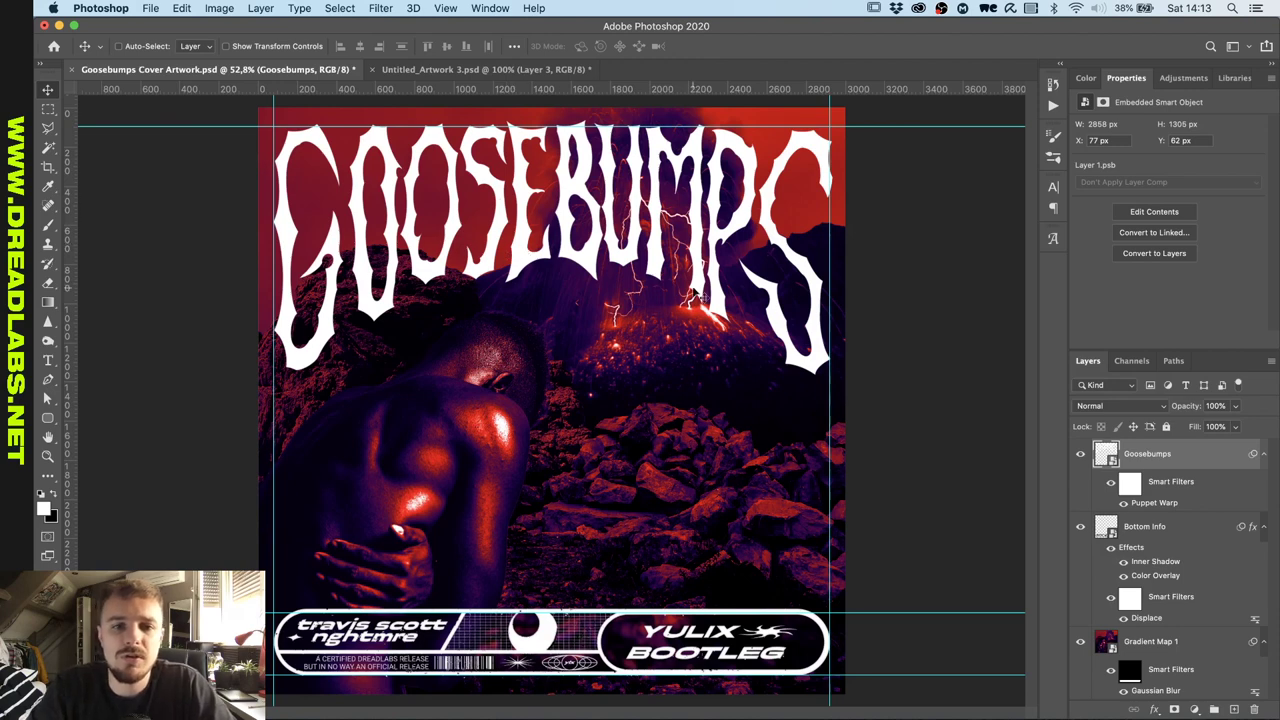
click(1263, 456)
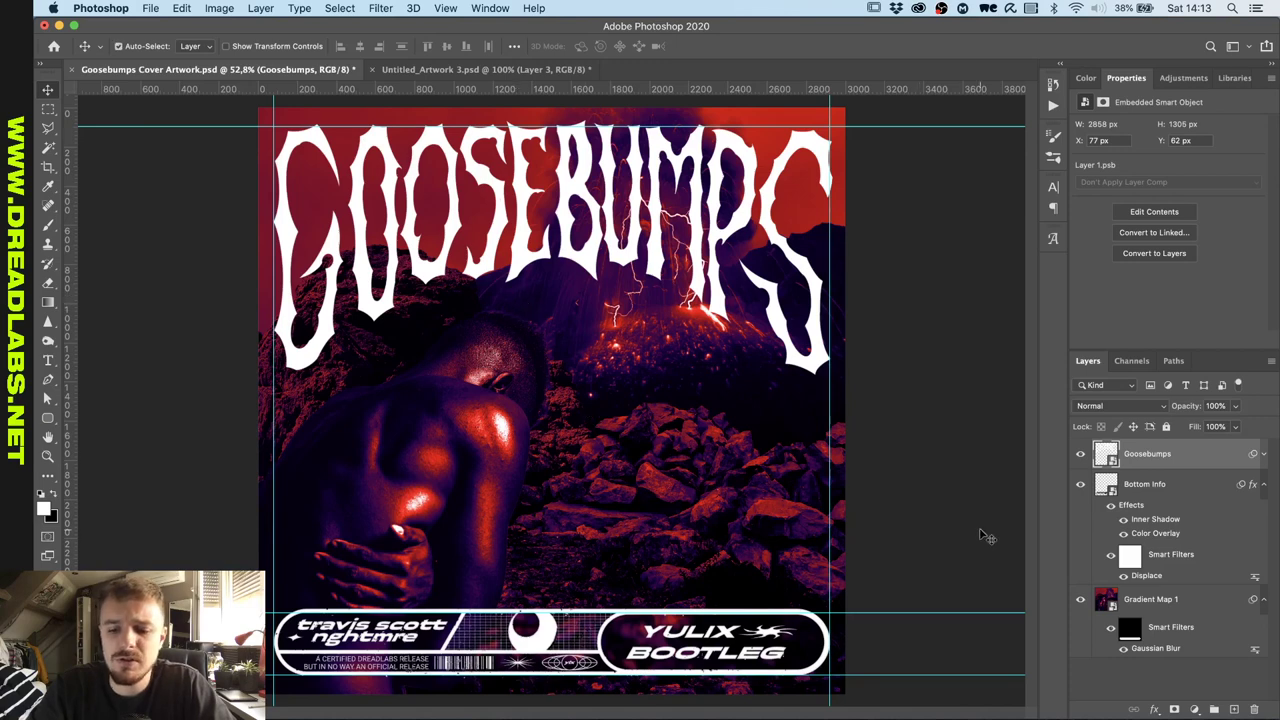
key(super+semicolon)
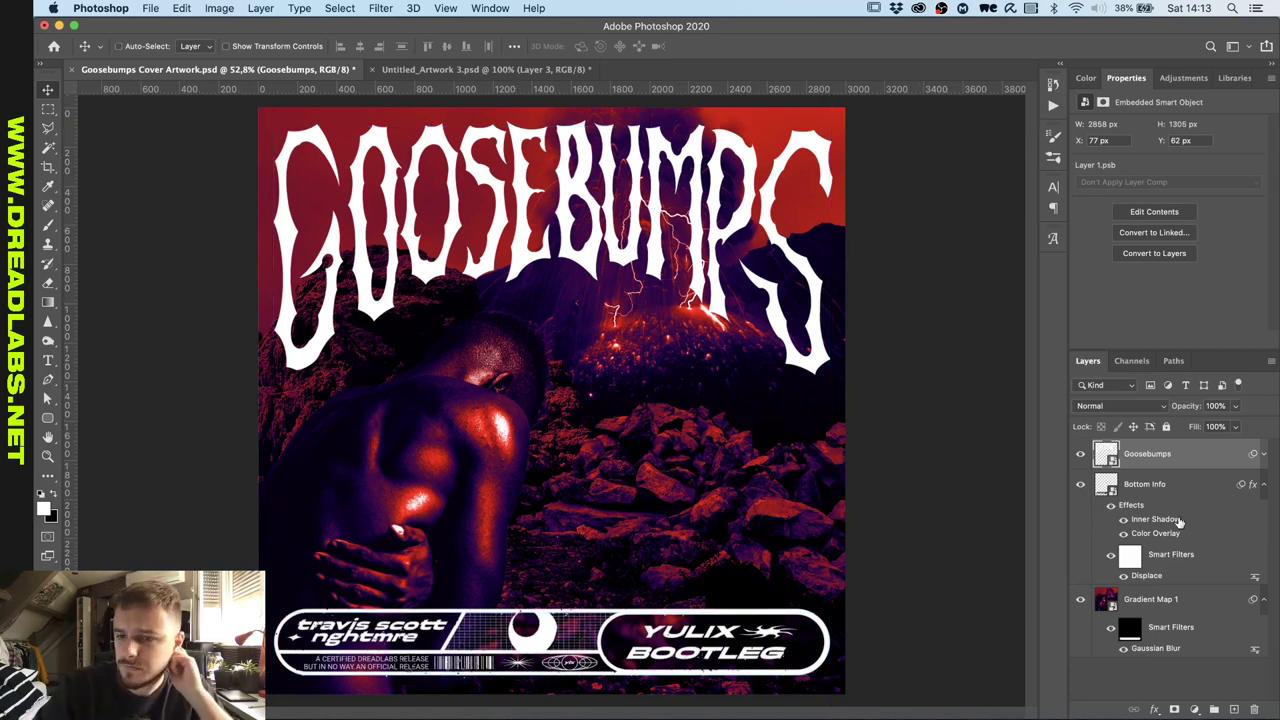
Add a Gradient Overlay to the Goosebumps layer and load the preset running from black and blue through red to yellow-green.
click(1157, 703)
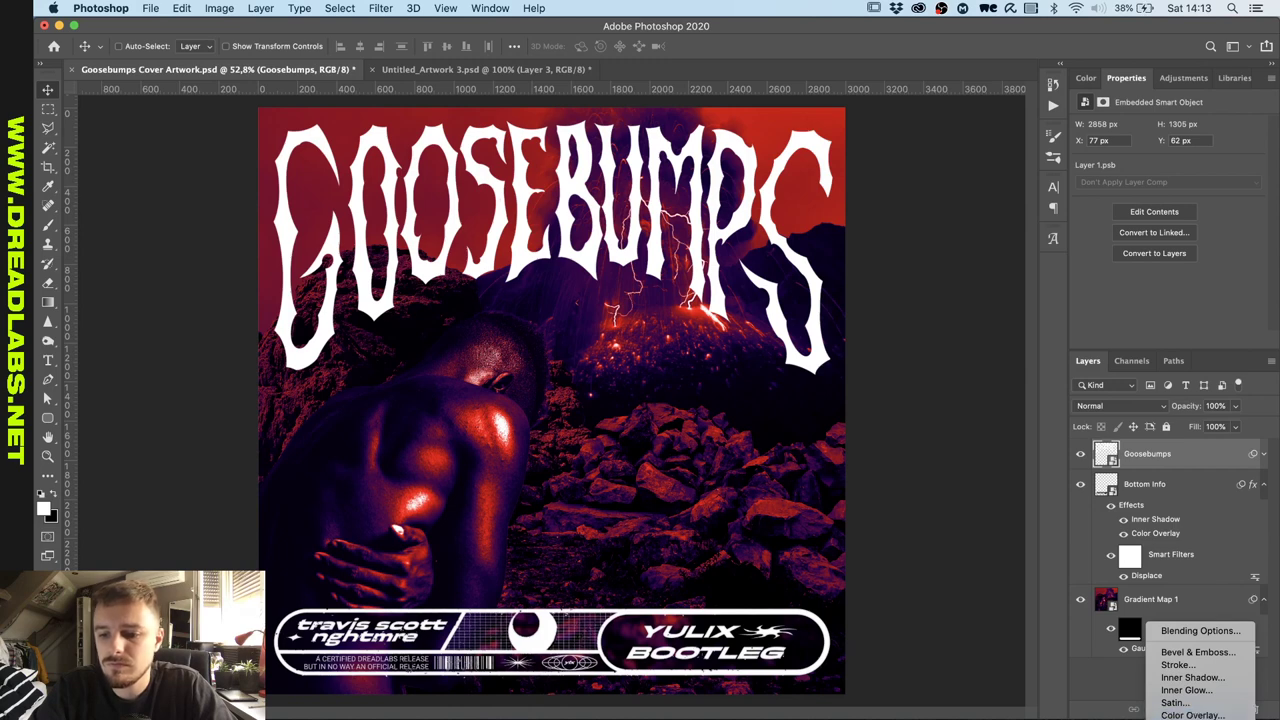
click(1192, 710)
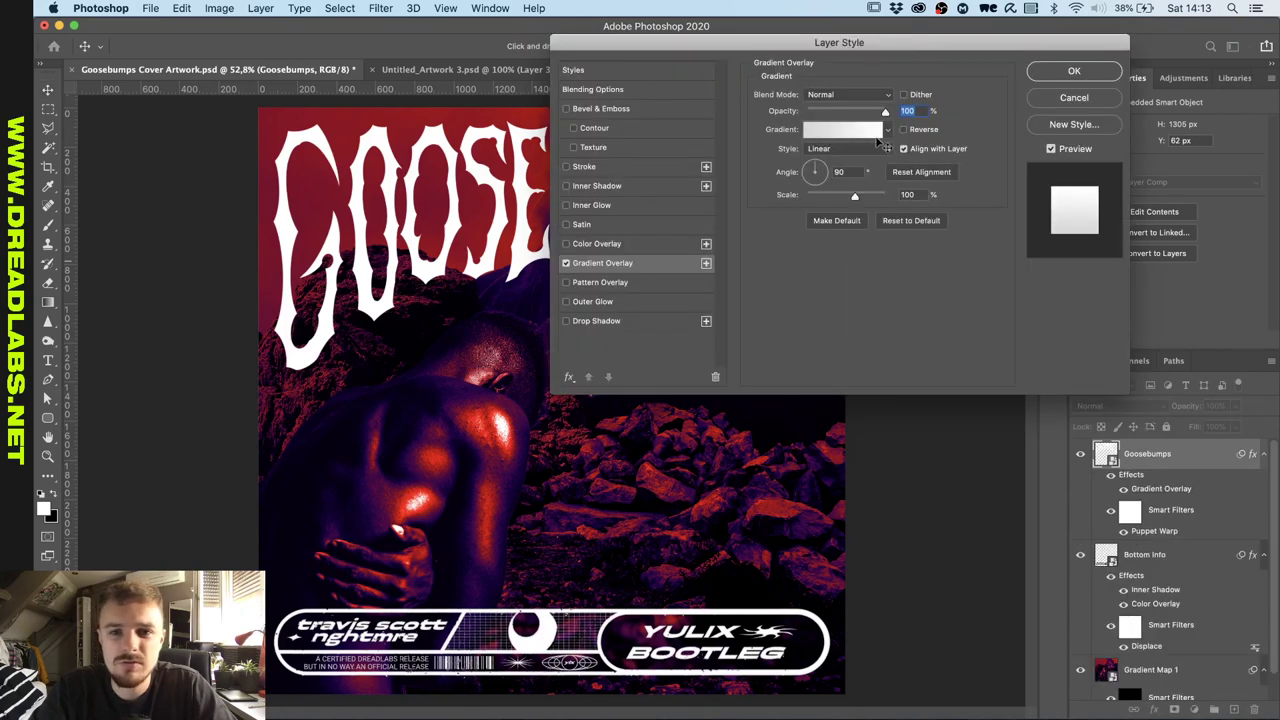
click(861, 132)
click(1012, 337)
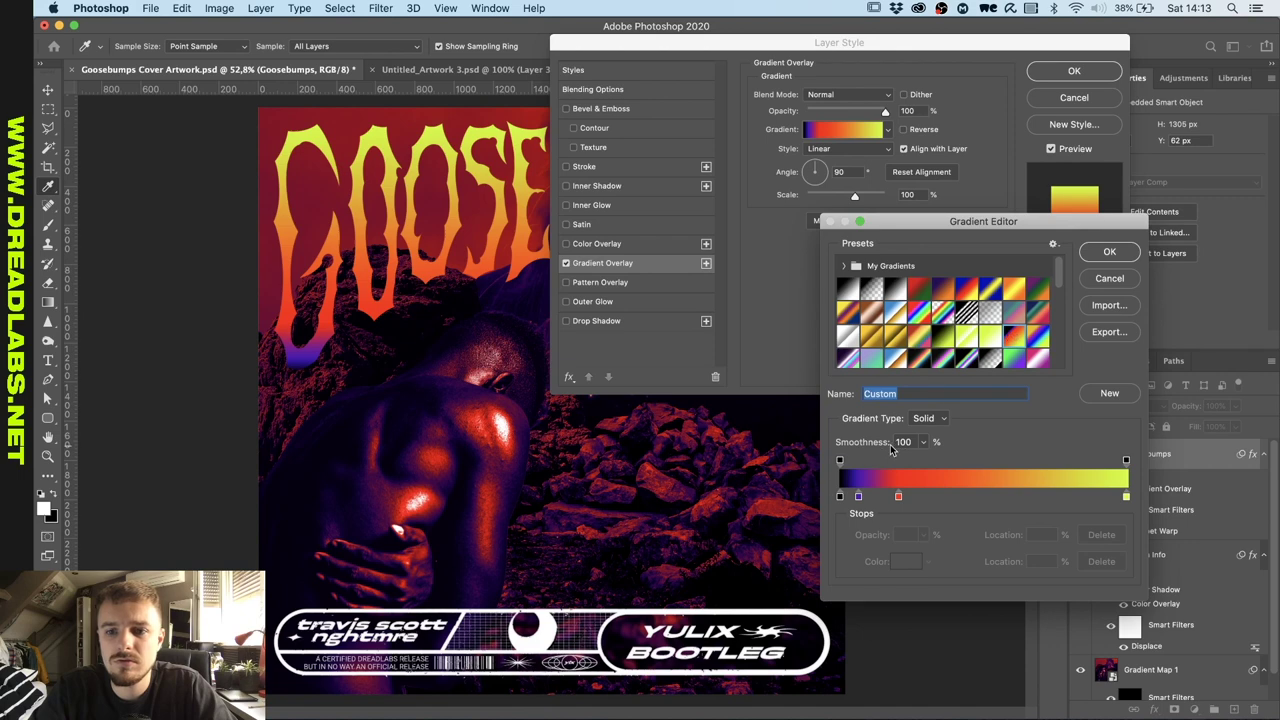
Recolour the gradient's yellow-green end stop to white and move the red stop to 75%.
click(860, 496)
click(1126, 496)
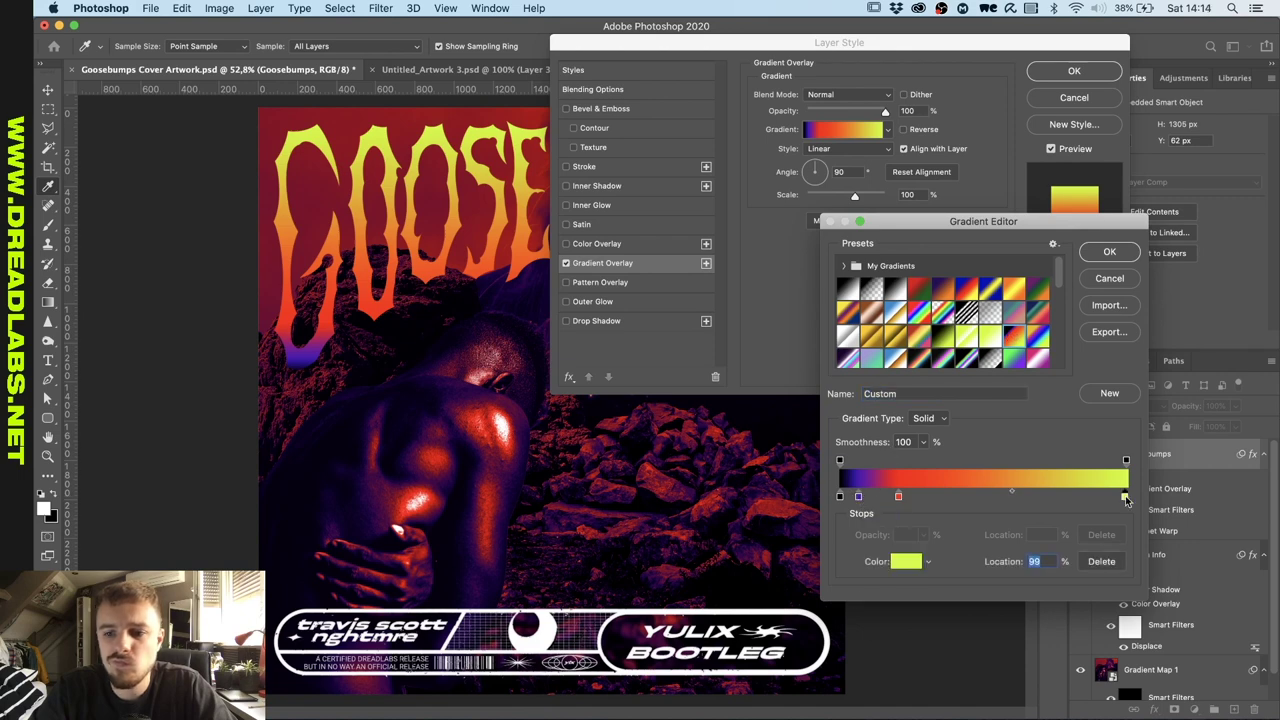
click(905, 562)
drag(920, 453, 862, 372)
click(1180, 363)
drag(898, 498, 1056, 499)
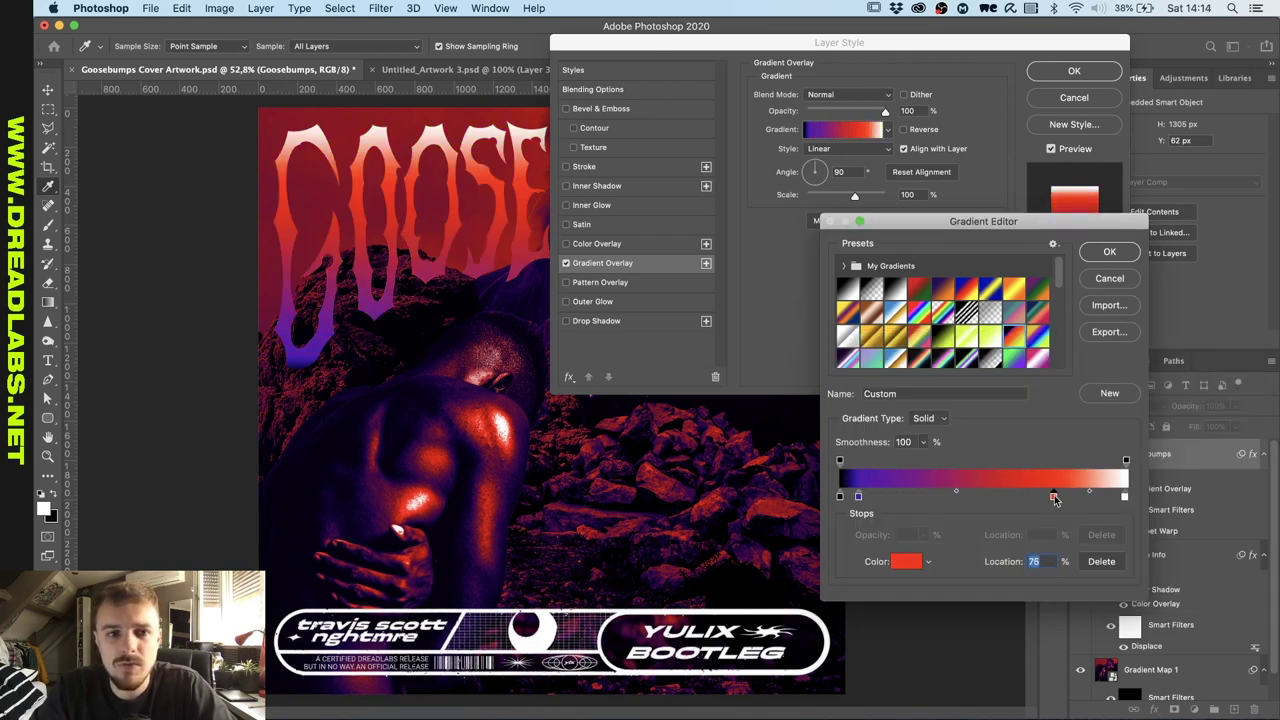
Add a purple gradient stop at 25% between the blue and red stops and apply the Gradient Overlay.
click(911, 496)
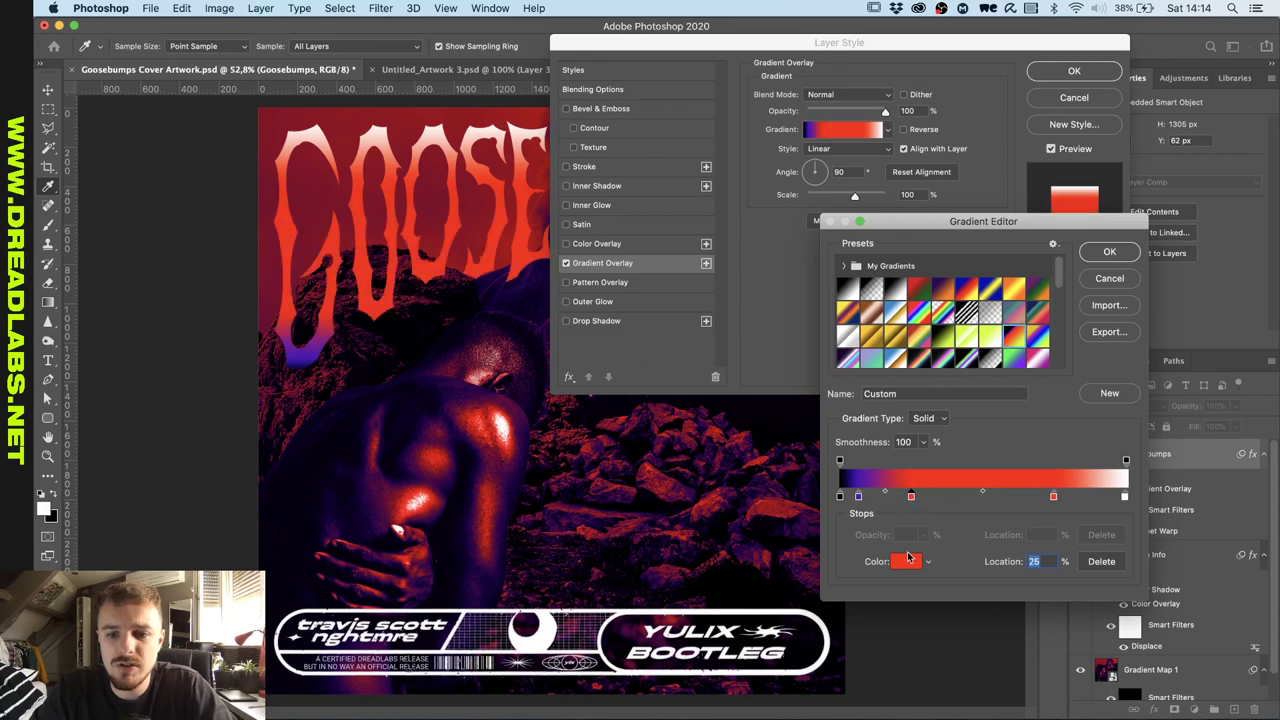
click(907, 562)
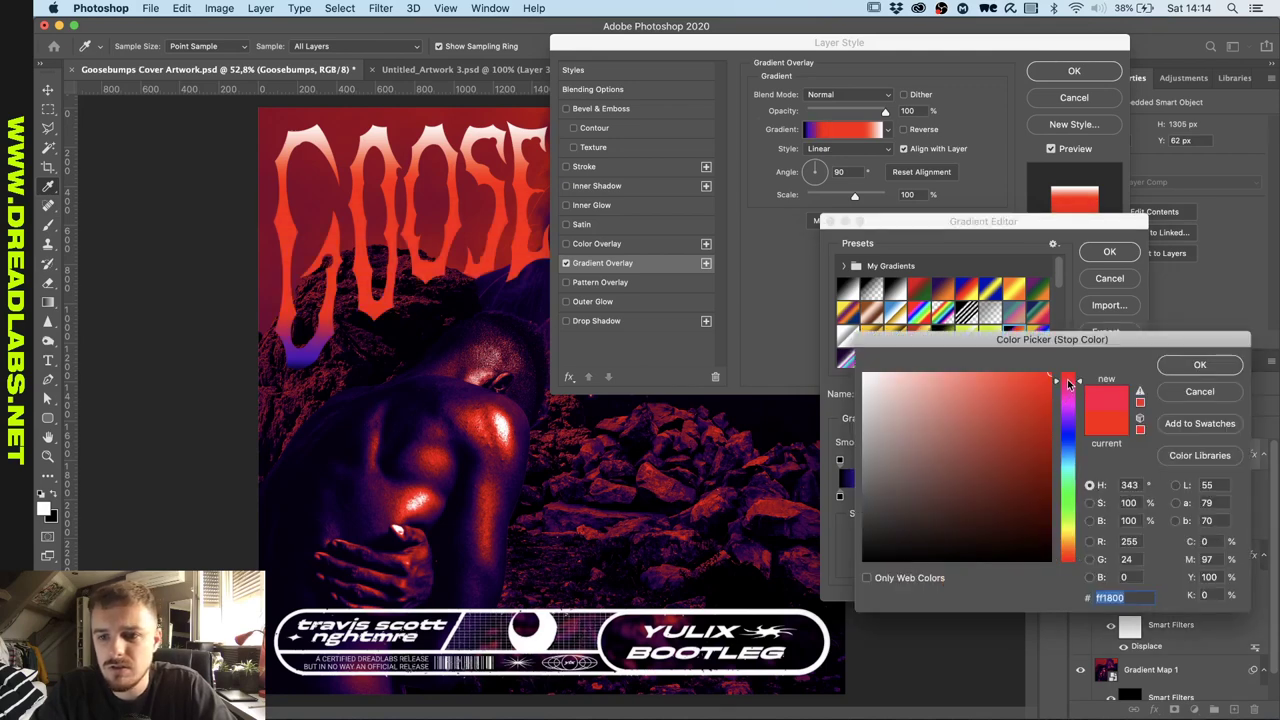
text(870036)
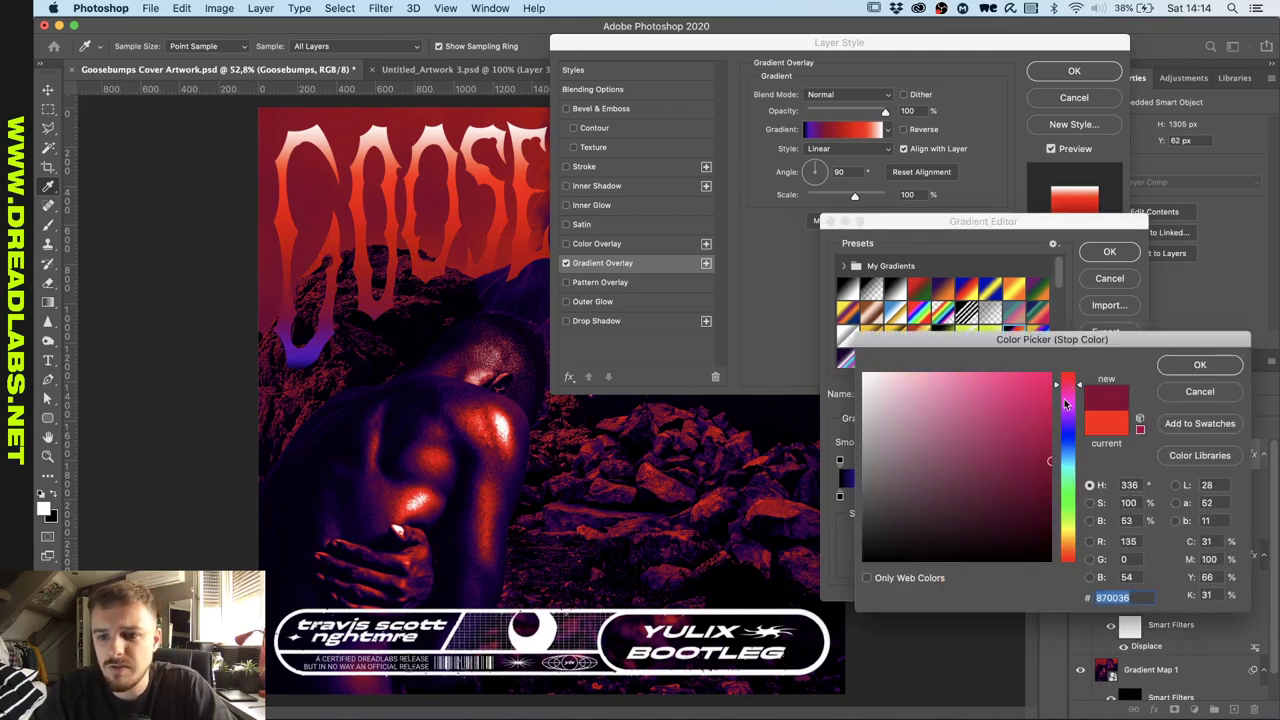
drag(1065, 403, 1073, 408)
click(1195, 372)
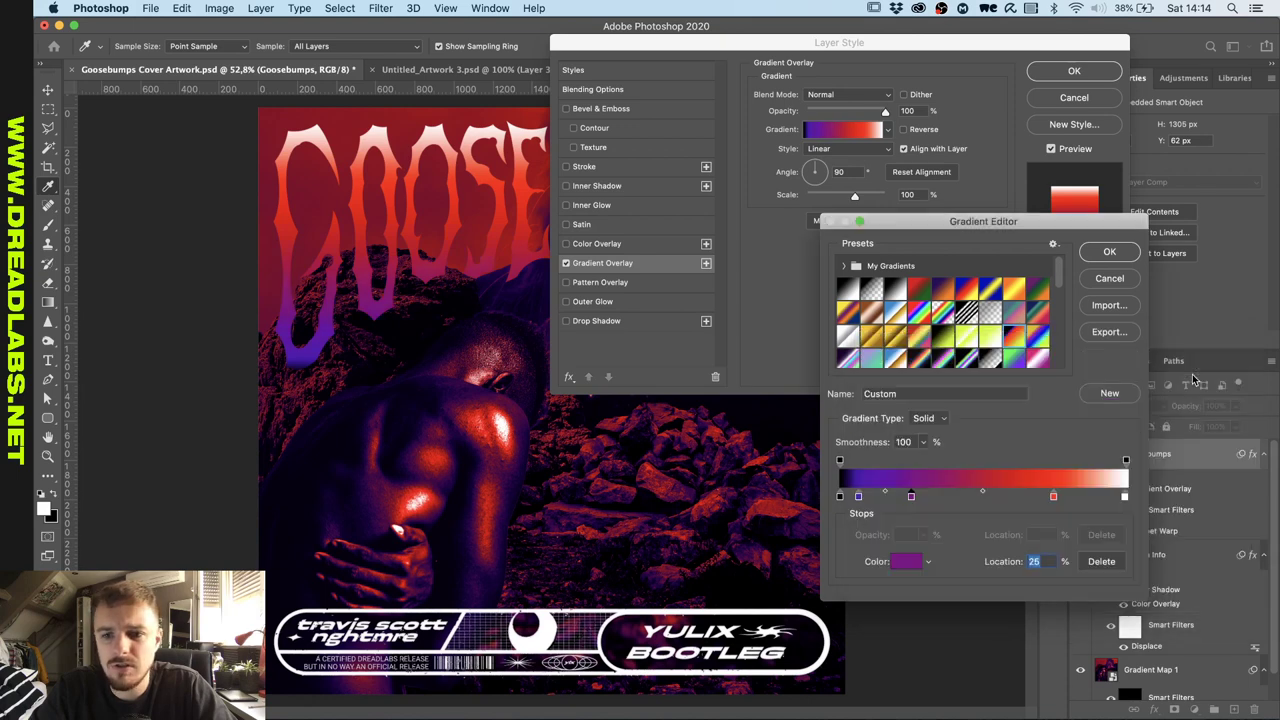
click(1104, 256)
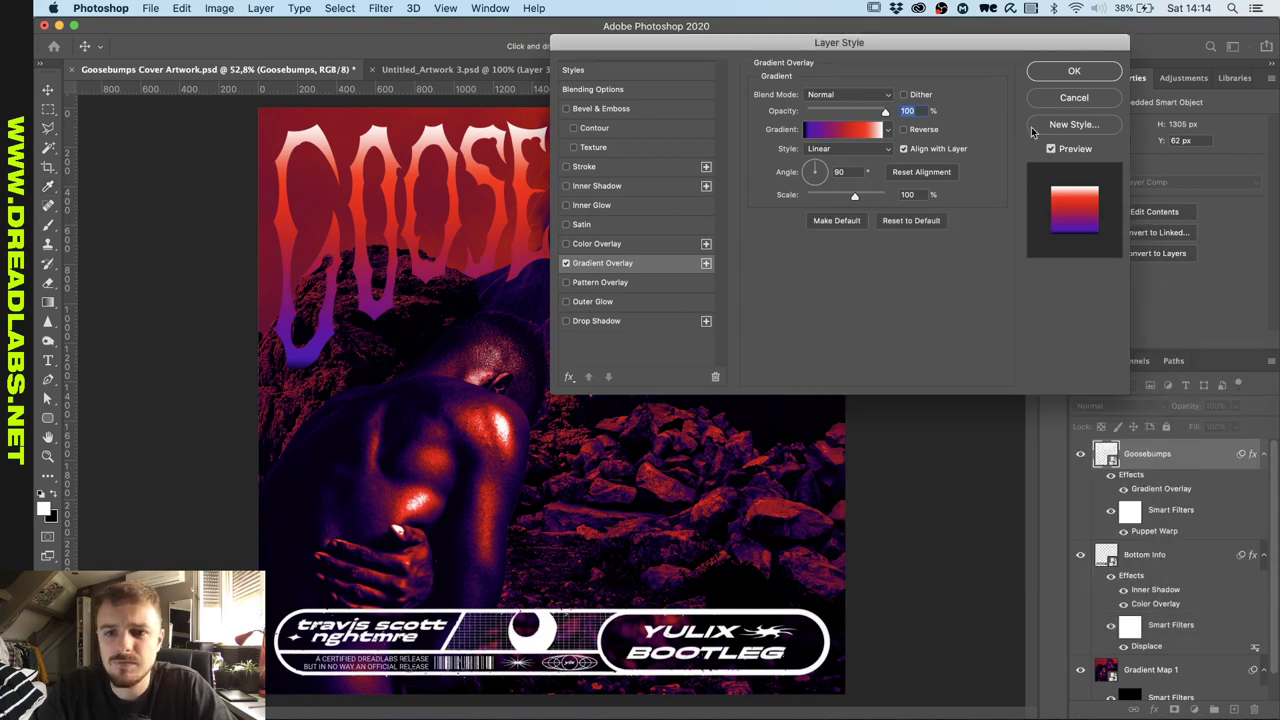
click(1046, 73)
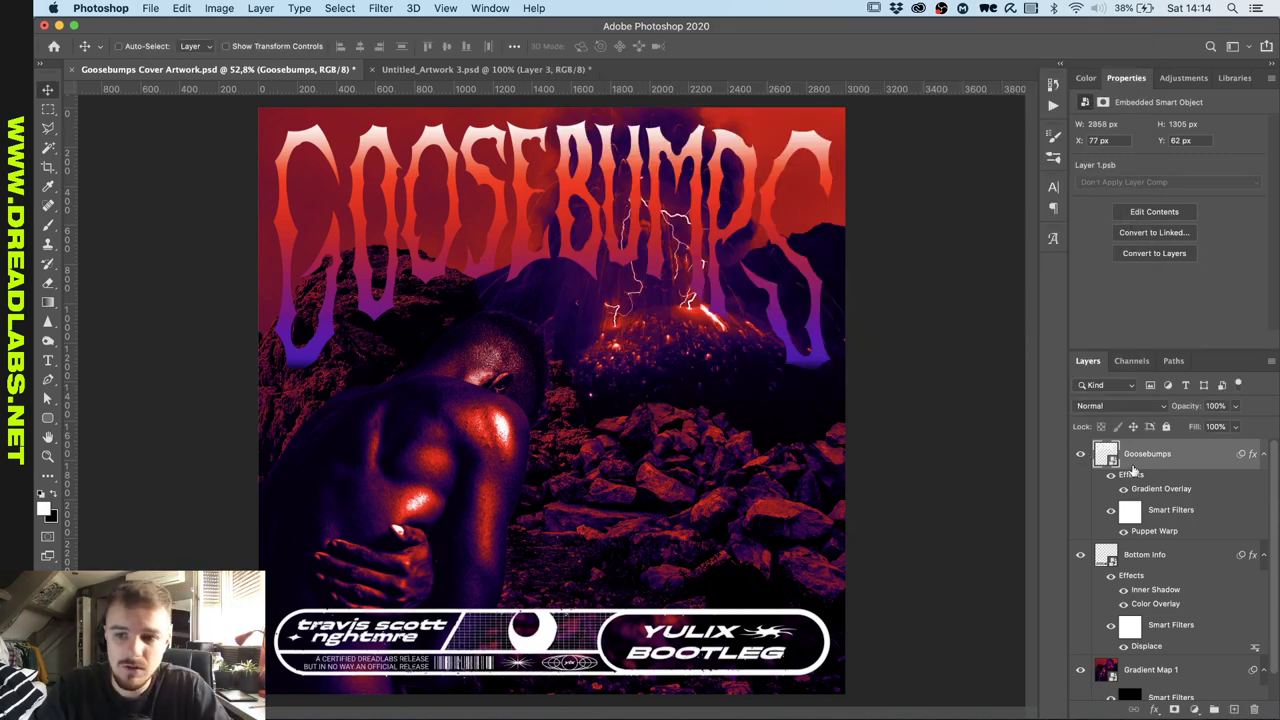
Put the Goosebumps layer in a group and give the group a Bevel & Emboss with the double-peaked gloss contour.
key(super+g)
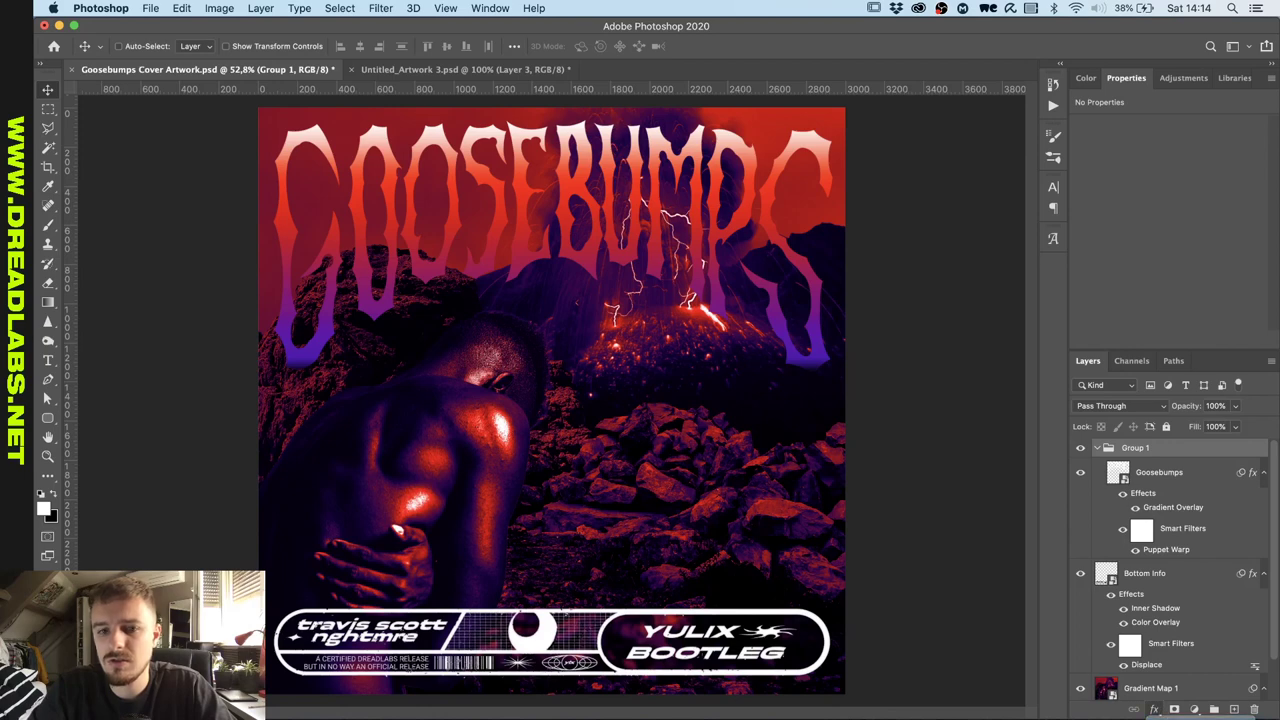
click(1180, 719)
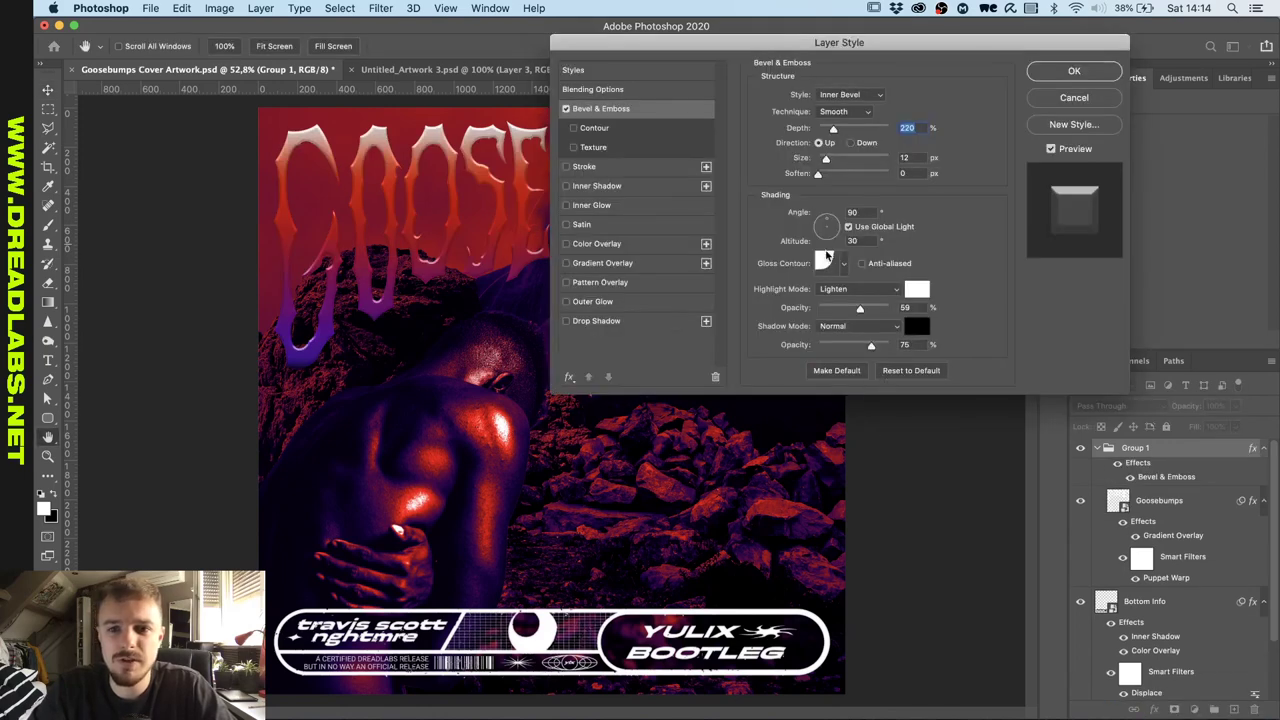
click(845, 265)
click(781, 320)
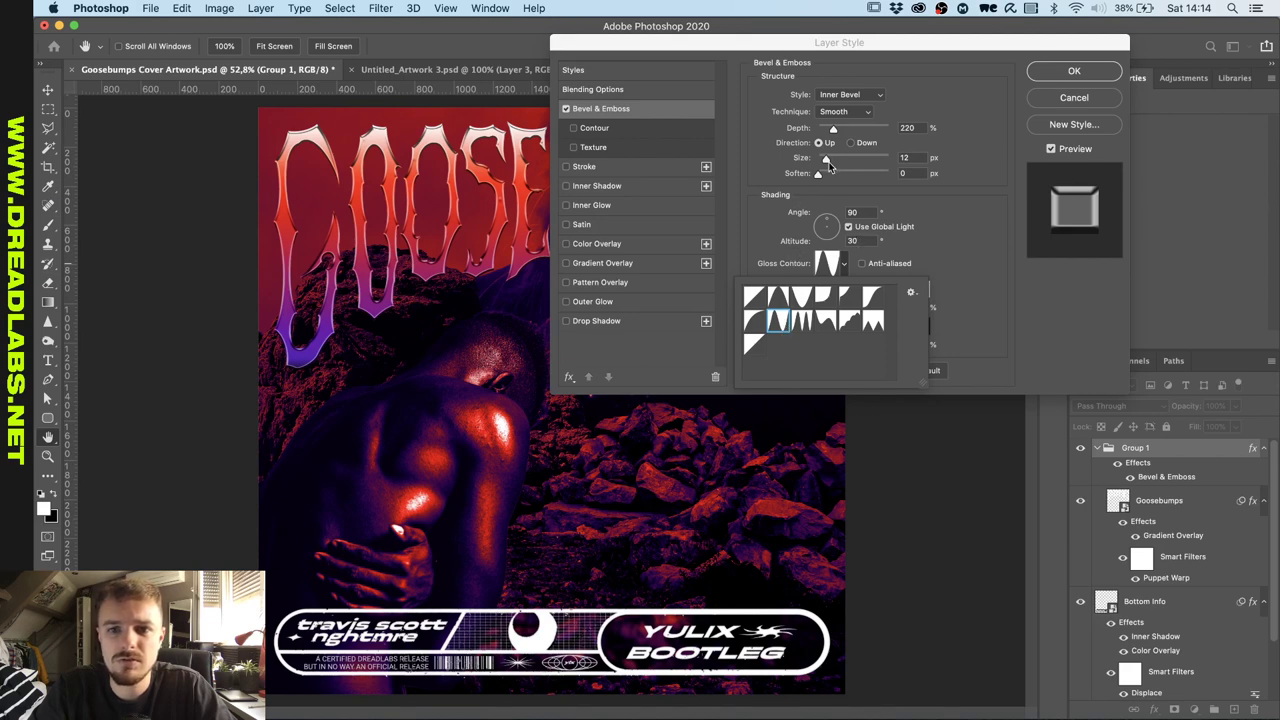
Set the group's bevel to a size of 26 px and a depth of 438%, and apply it.
drag(832, 160, 826, 160)
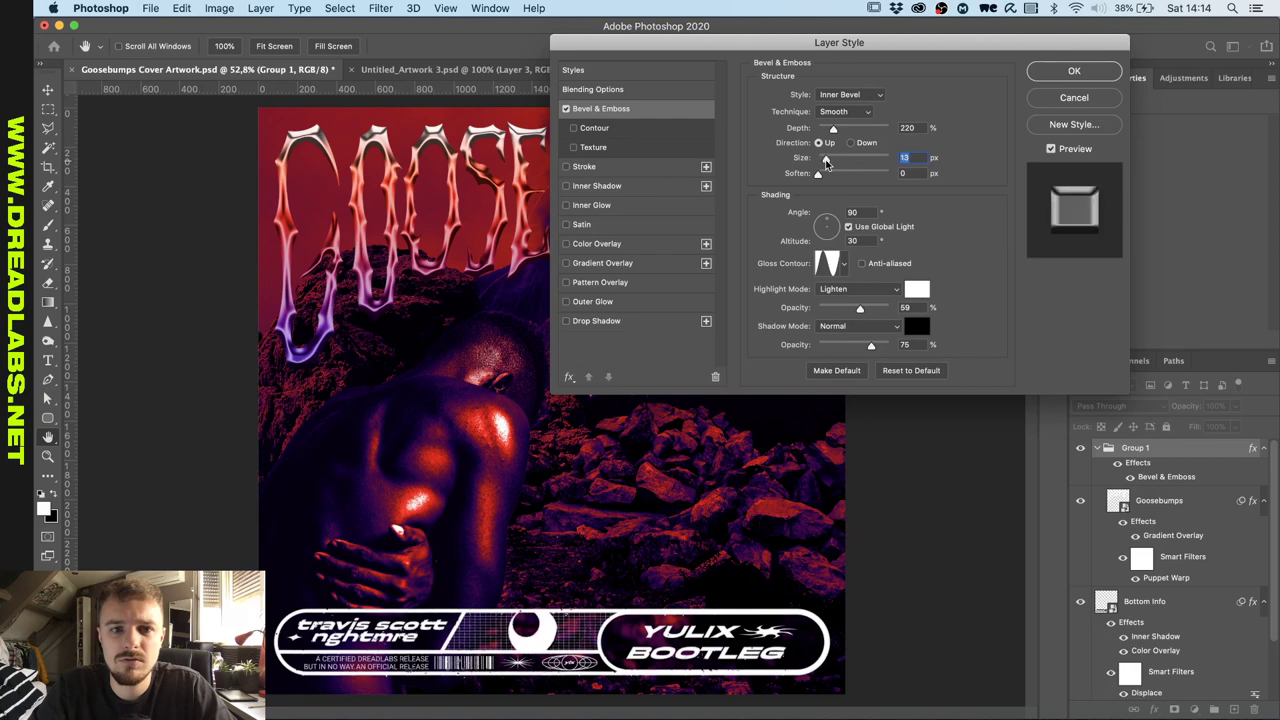
key(Up)
key(Up)
key(Up)
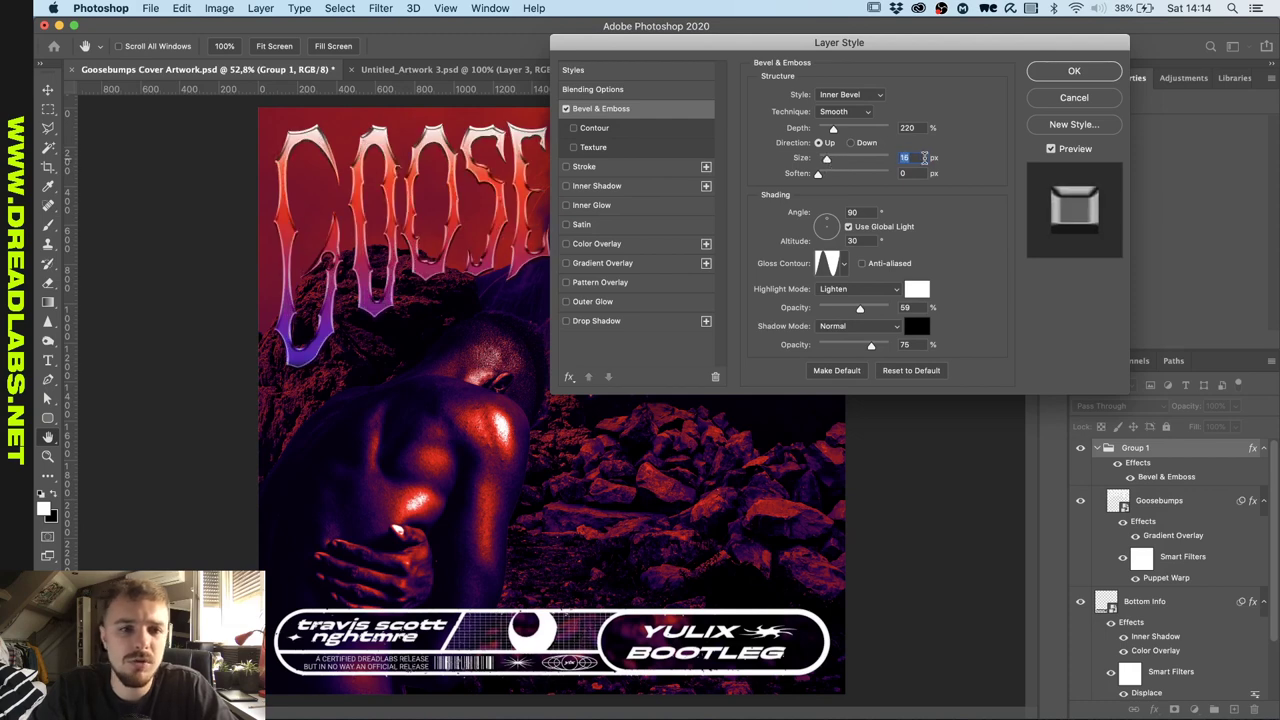
key(Up)
key(Up)
key(Up)
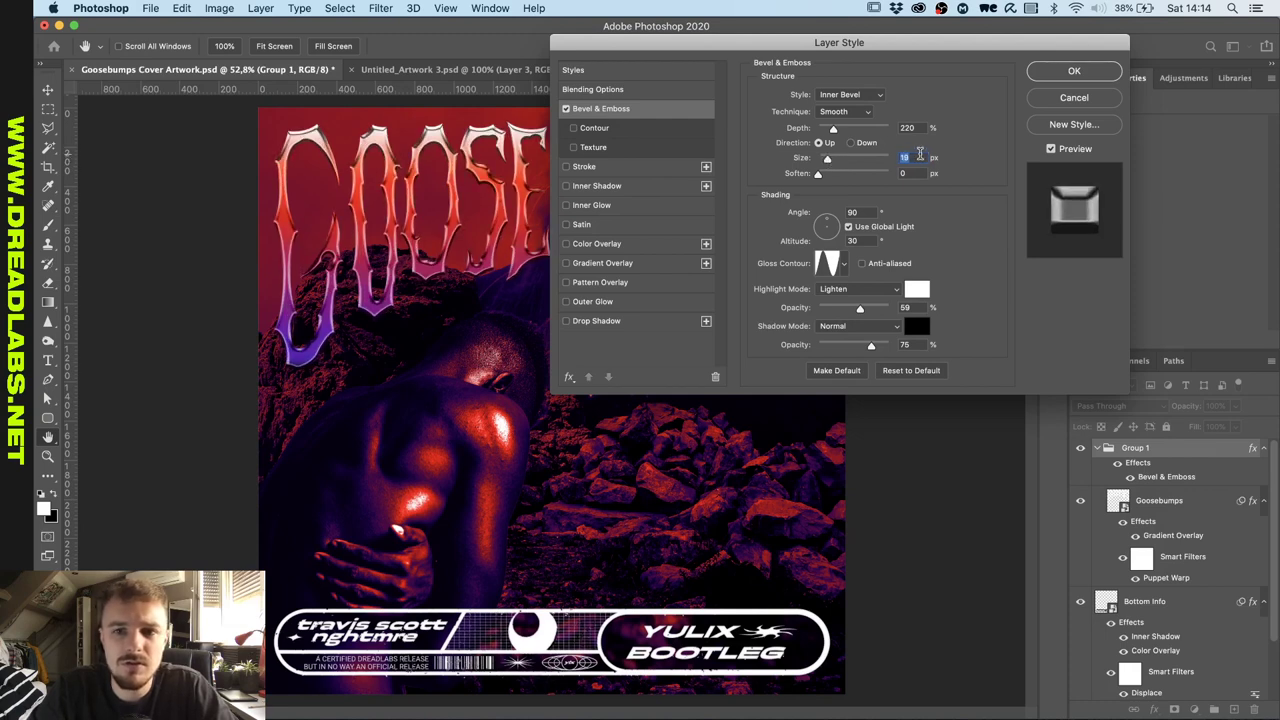
key(Up)
key(Up)
key(Up)
key(Up)
key(Up)
key(Up)
key(Up)
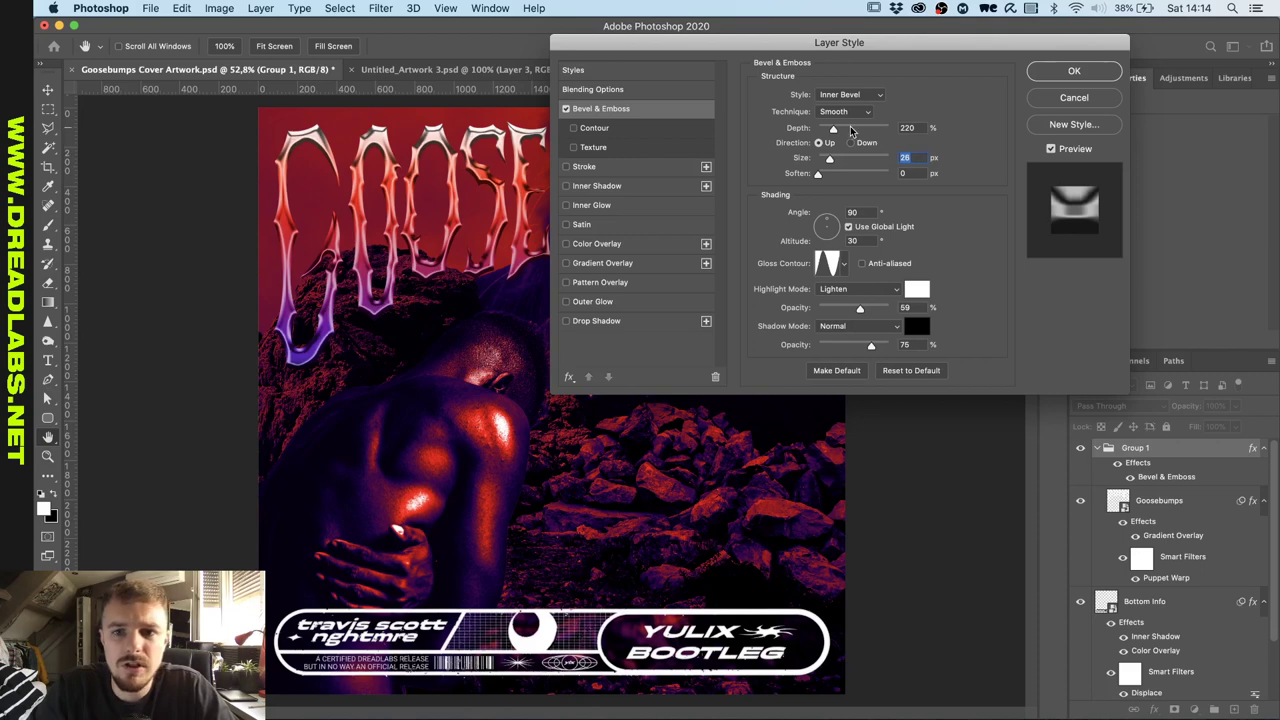
click(850, 129)
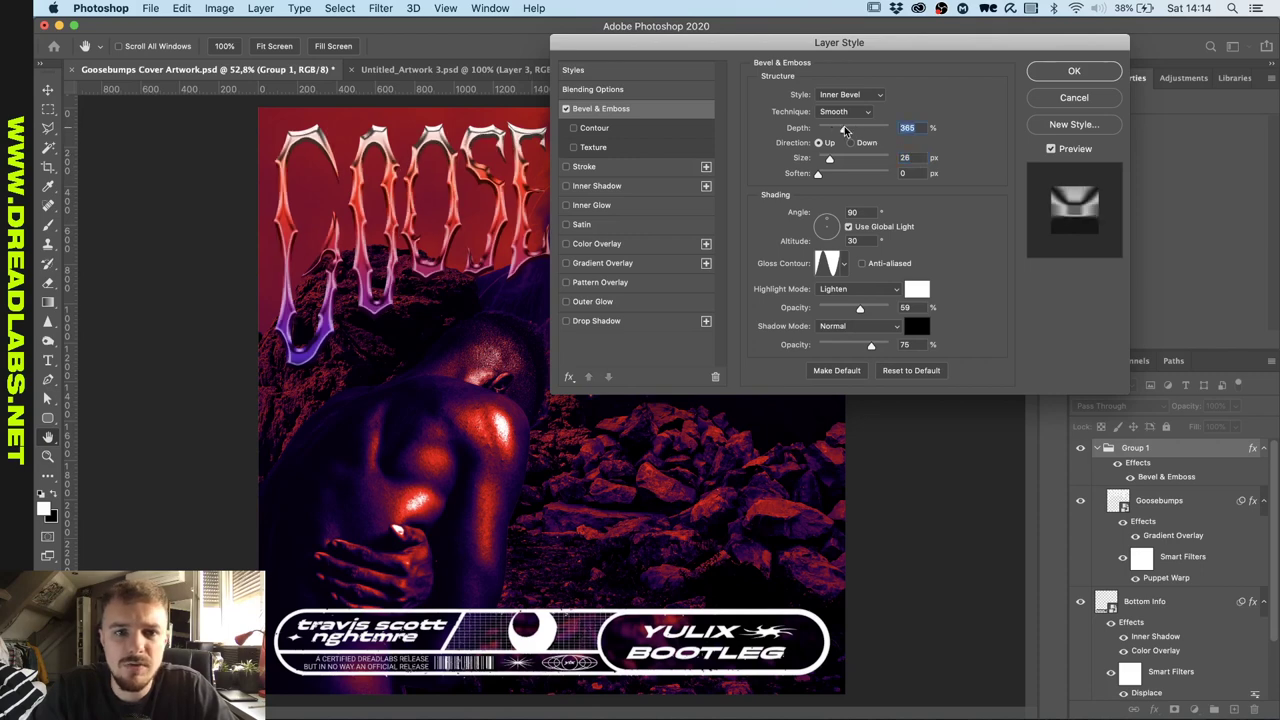
click(910, 157)
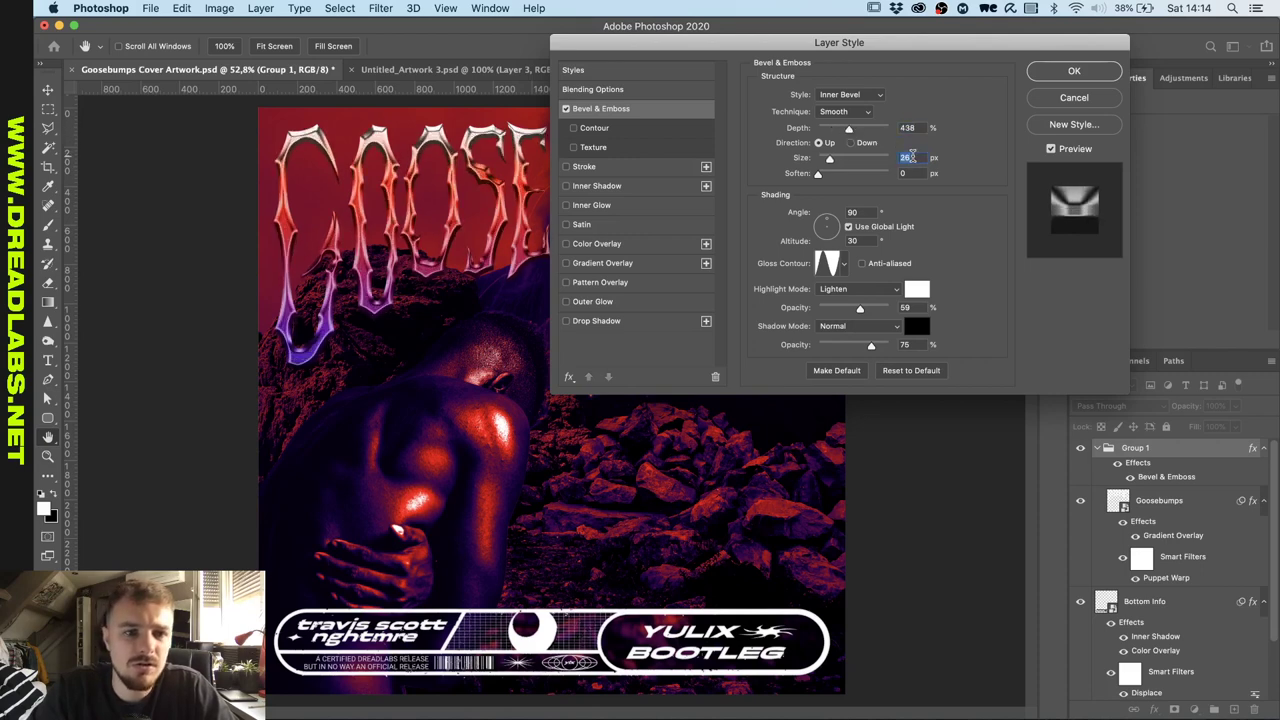
click(1060, 74)
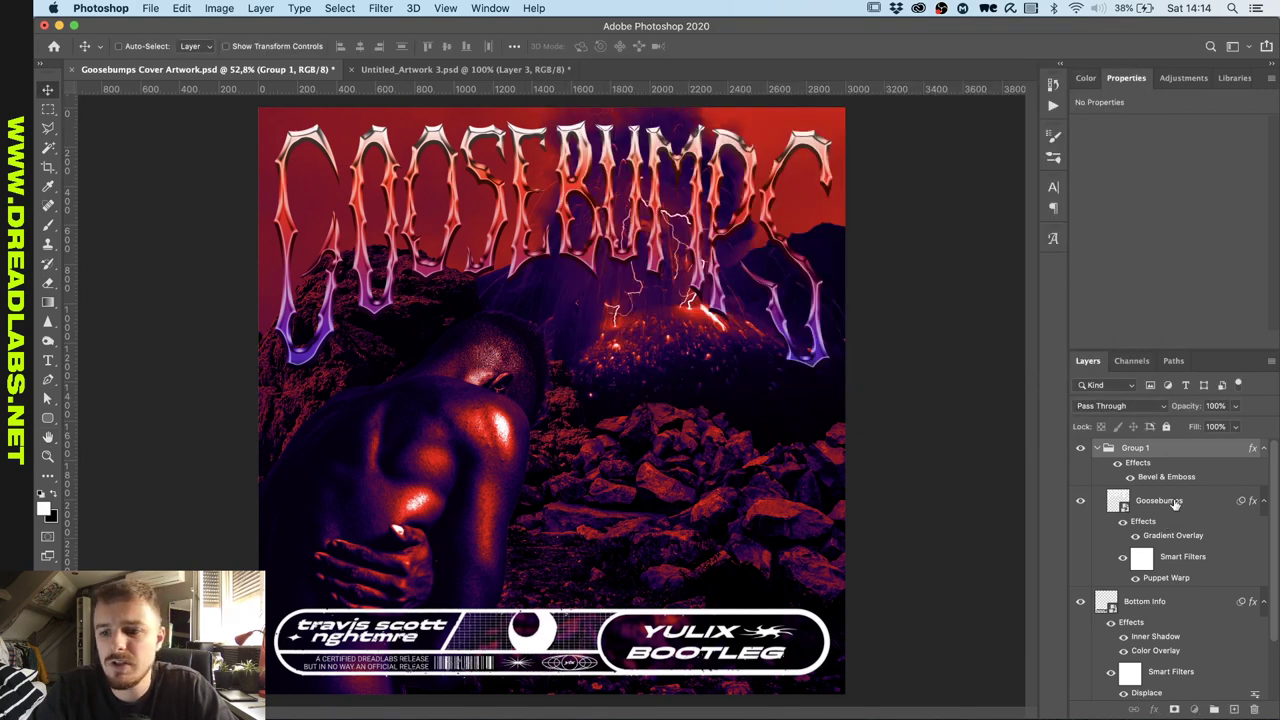
Add a Bevel & Emboss with a linear gloss contour to the Goosebumps layer itself, and hide the group's bevel.
click(1175, 504)
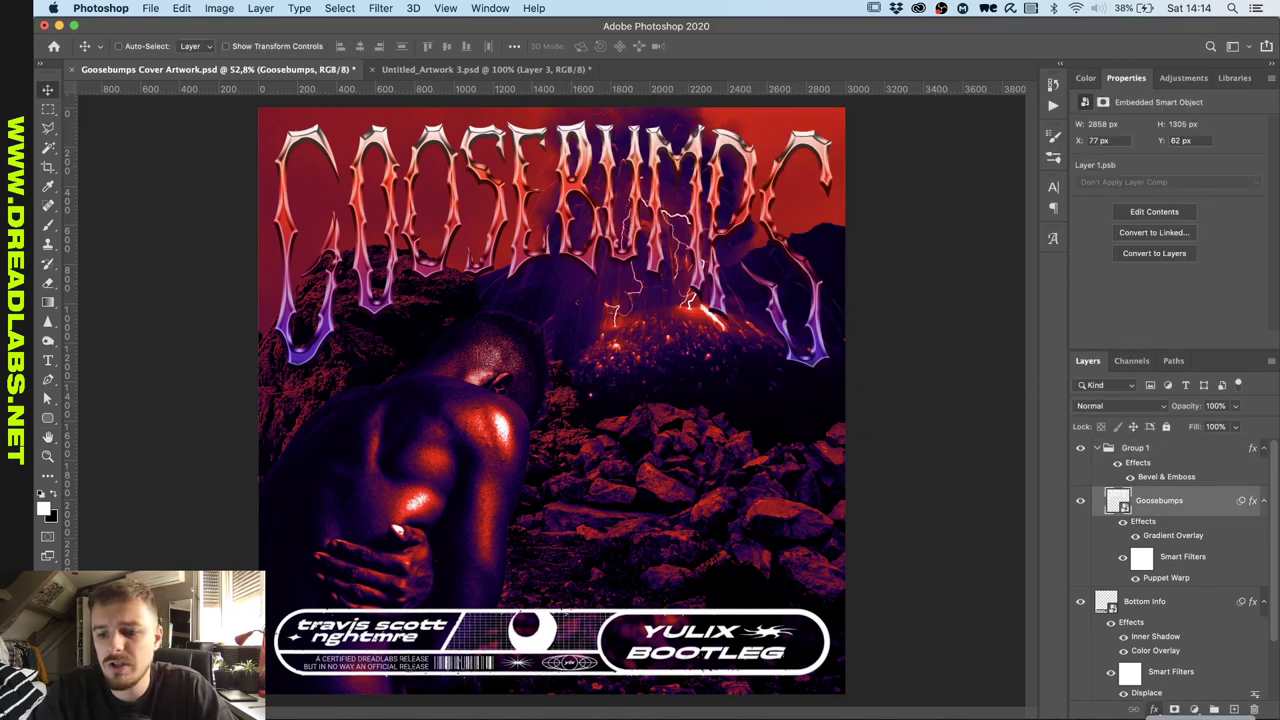
click(1178, 718)
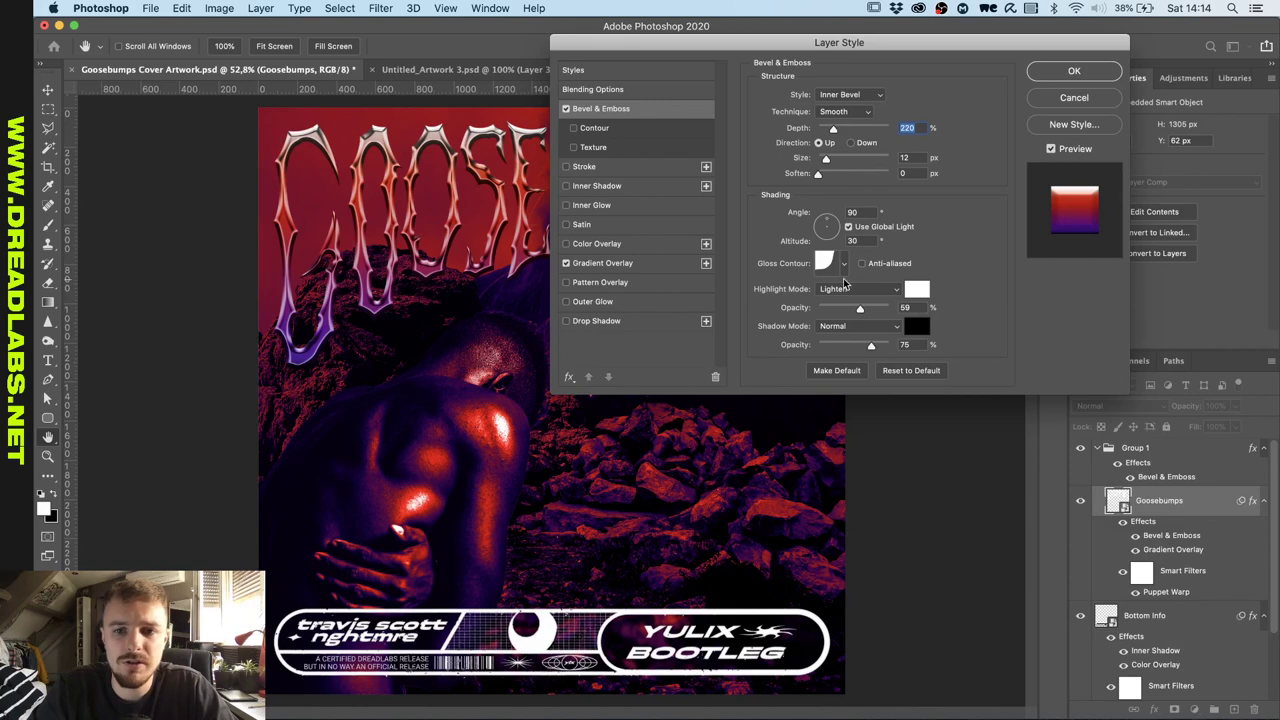
click(844, 264)
click(755, 300)
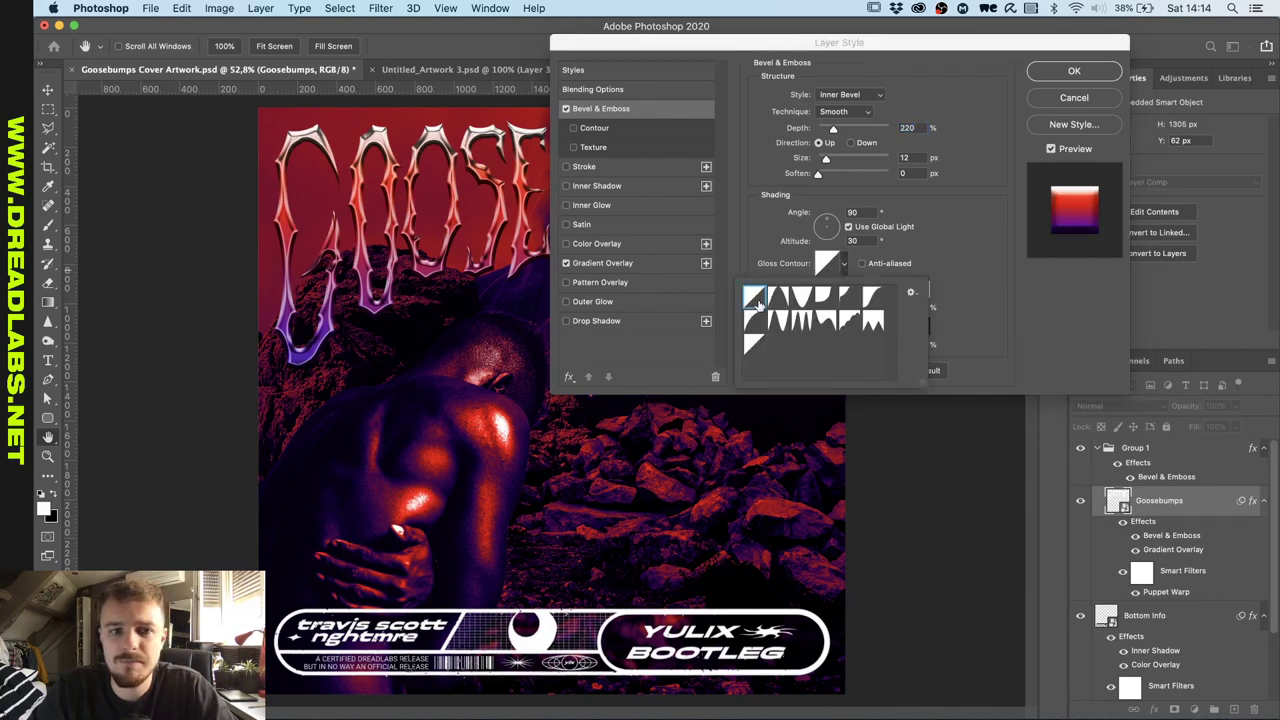
click(938, 238)
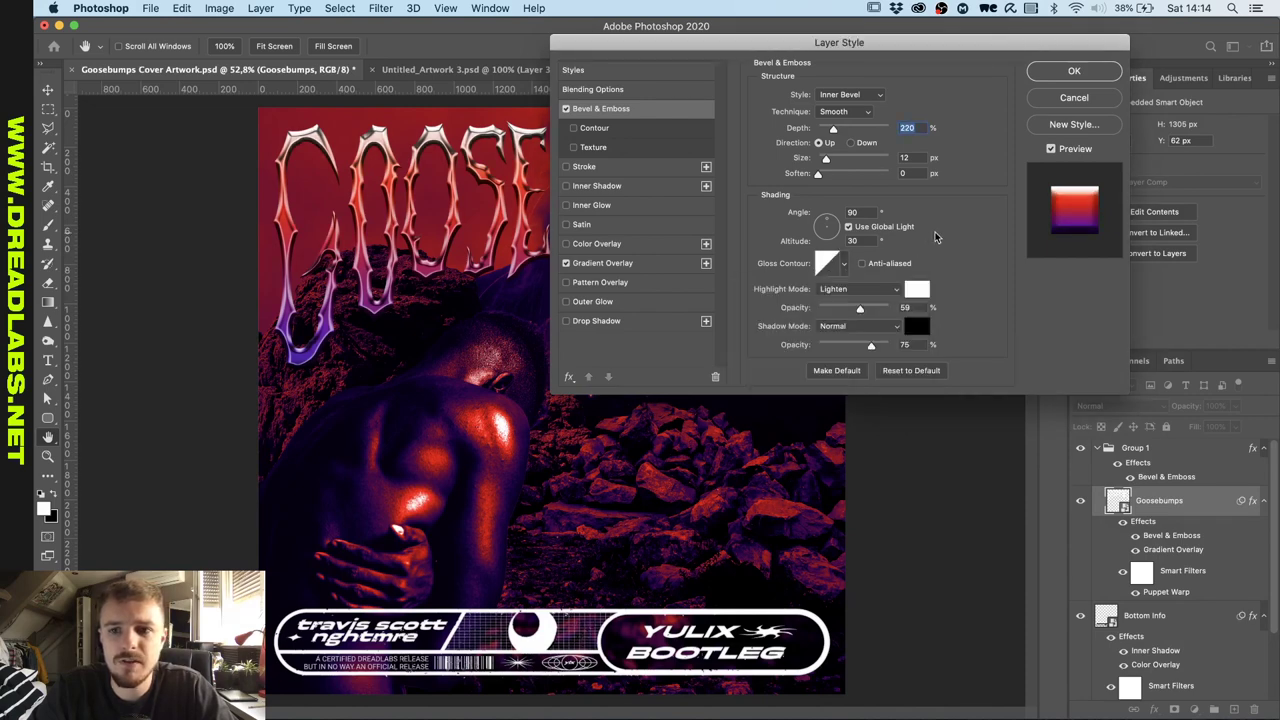
click(1068, 76)
click(1130, 477)
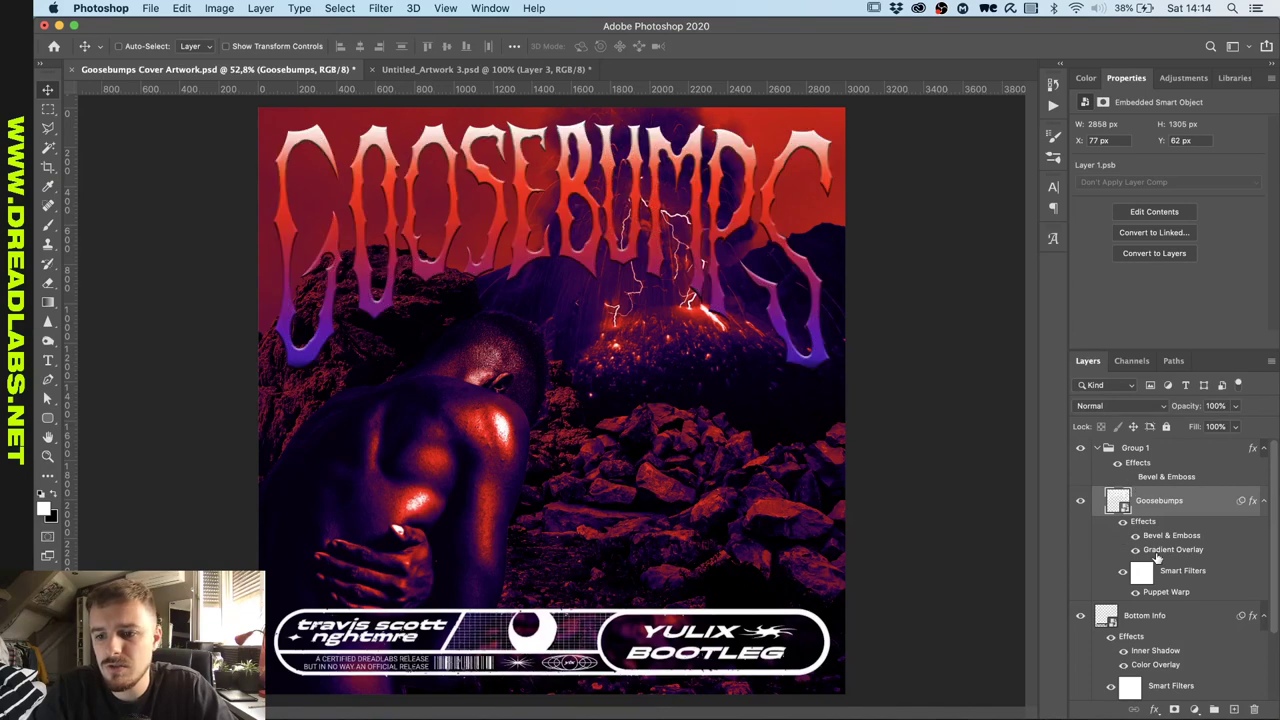
Set the Goosebumps layer's bevel to a size of 46 px, highlight opacity of 78% and shadow opacity of 91%, and apply it.
double_click(1165, 537)
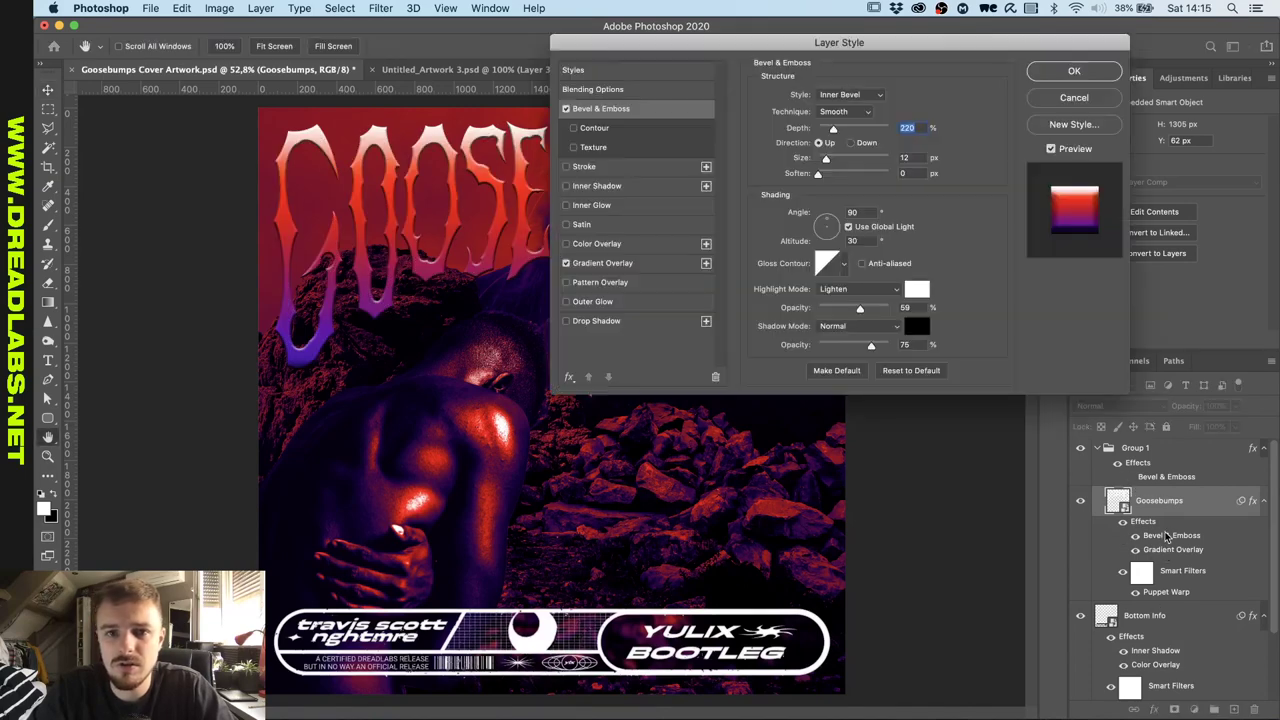
drag(841, 163, 834, 160)
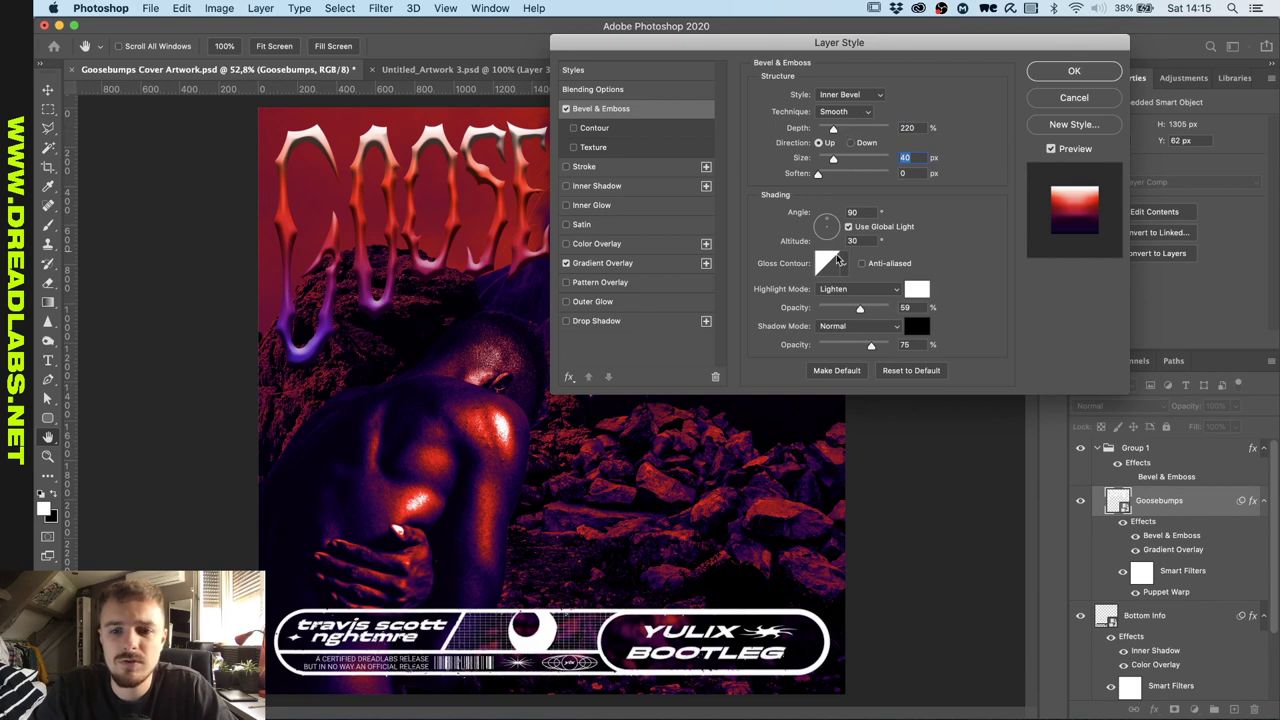
drag(871, 345, 873, 309)
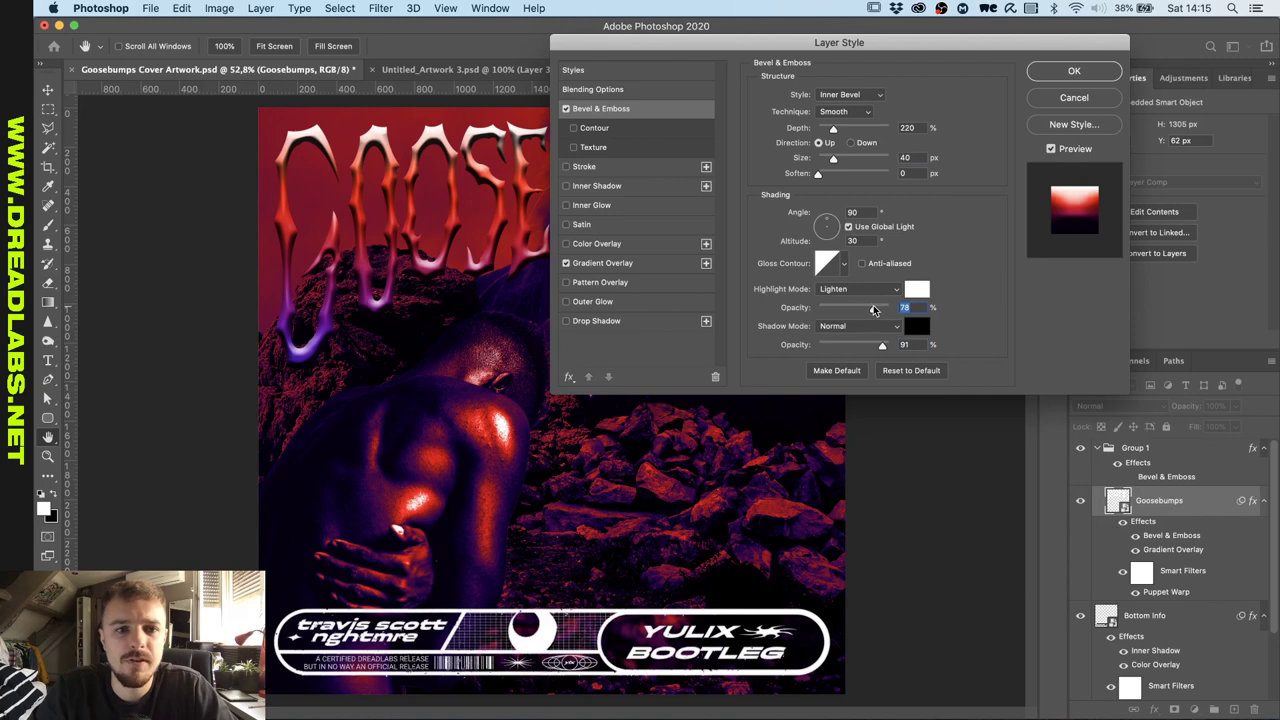
drag(834, 158, 836, 158)
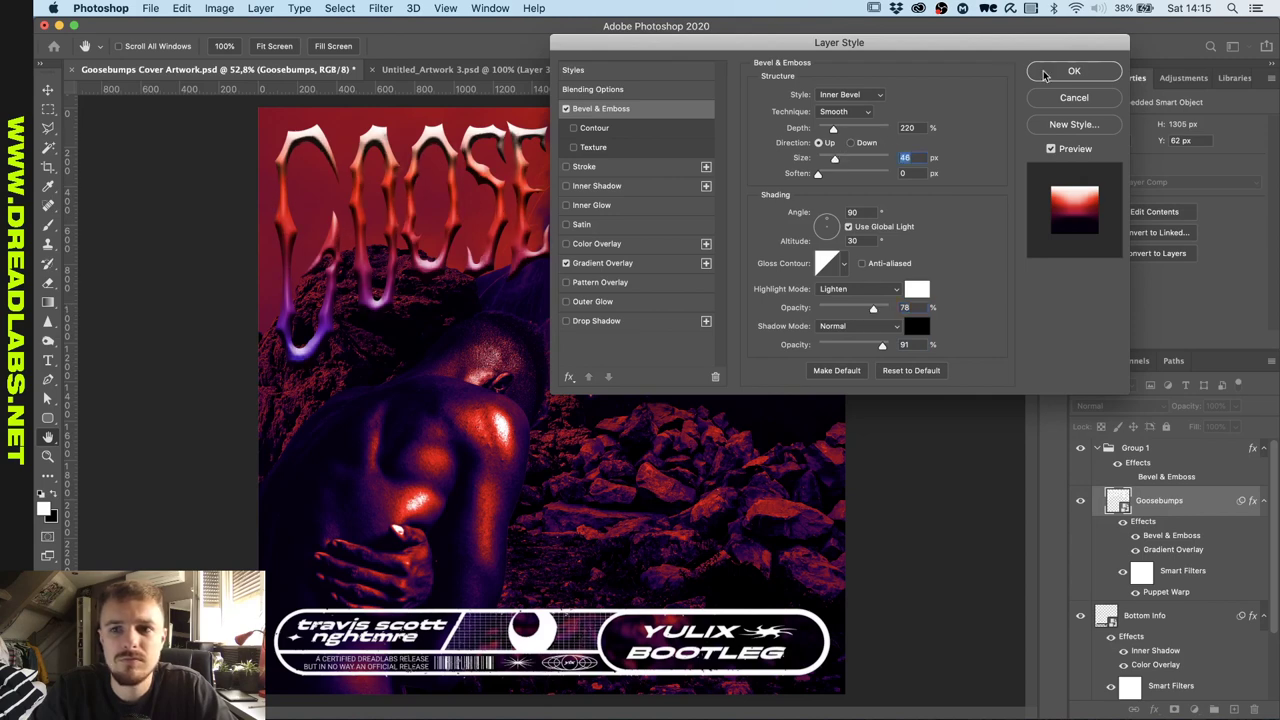
click(1074, 71)
Turn the group's Bevel & Emboss back on alongside the layer's own bevel, and collapse the group.
click(1130, 477)
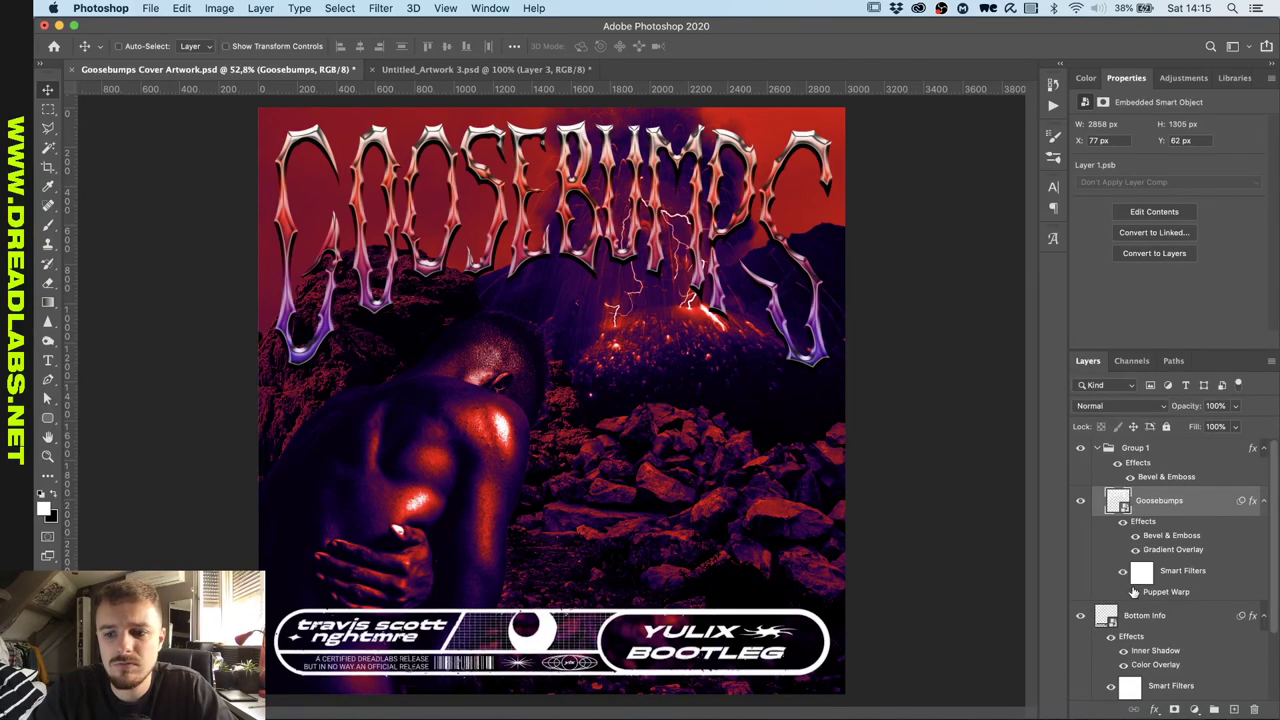
click(1136, 536)
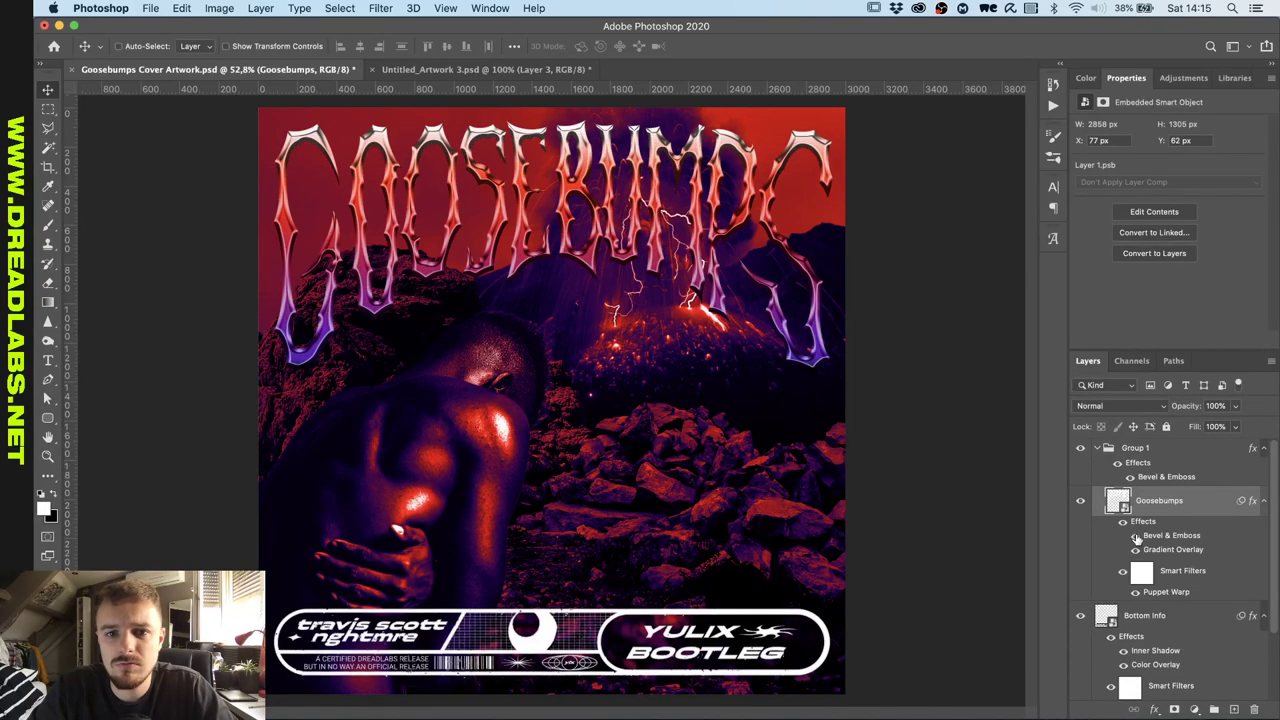
click(1137, 538)
scroll(702, 387, down, 1)
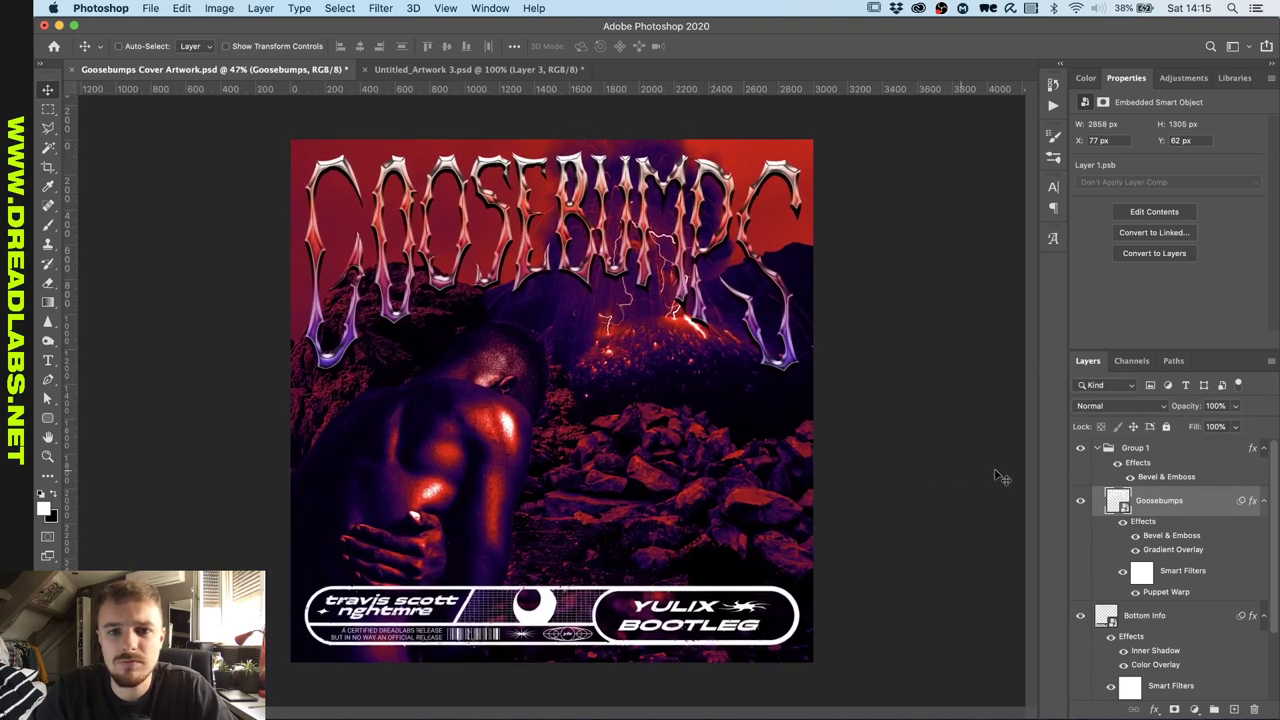
click(1098, 450)
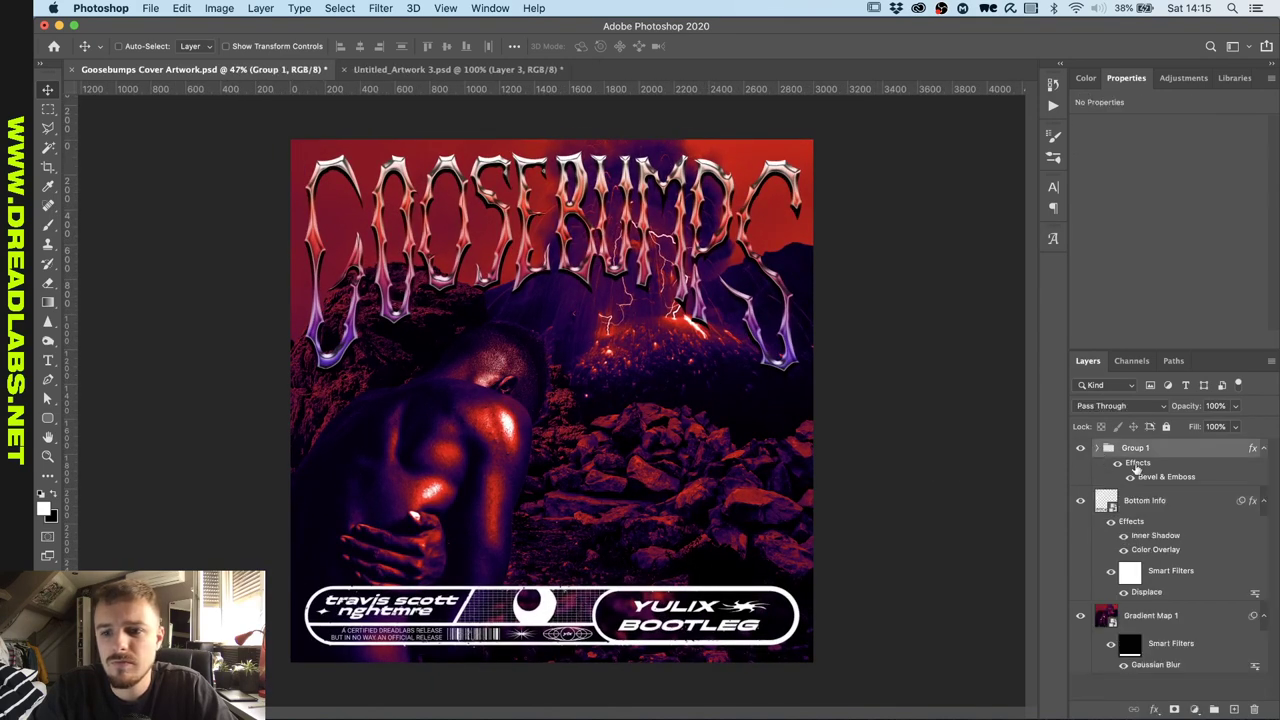
click(1154, 709)
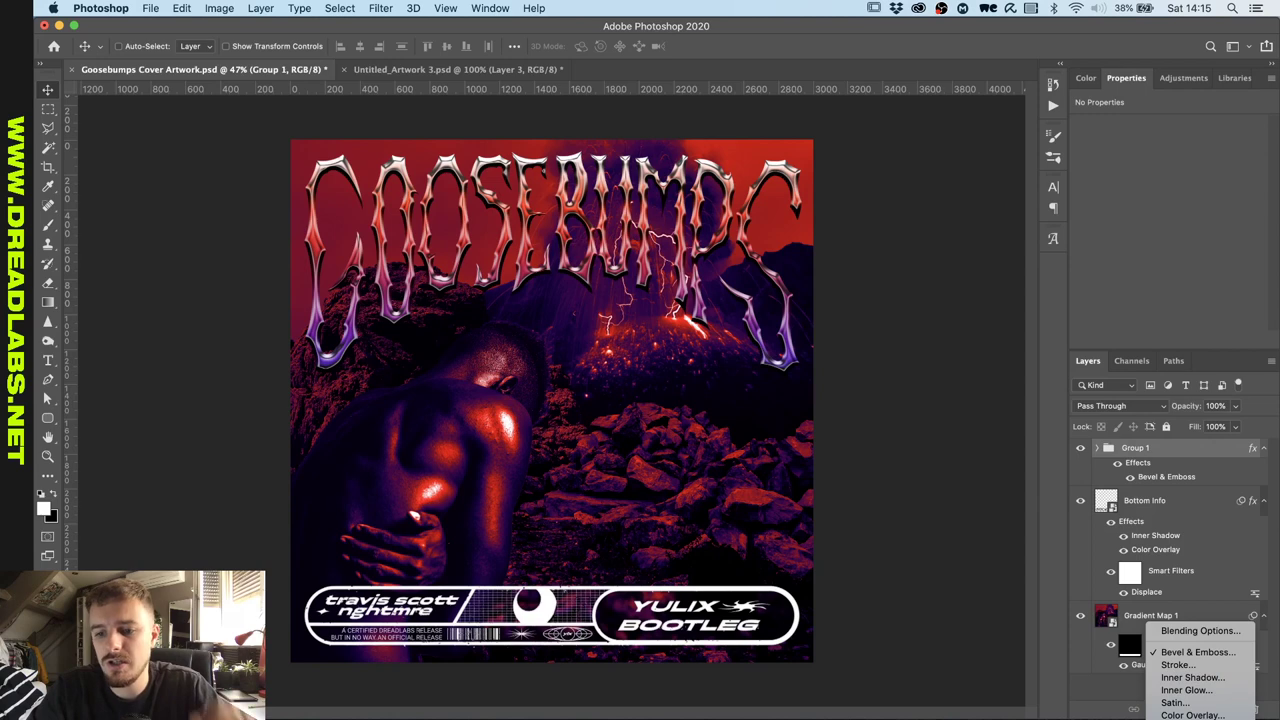
click(1187, 719)
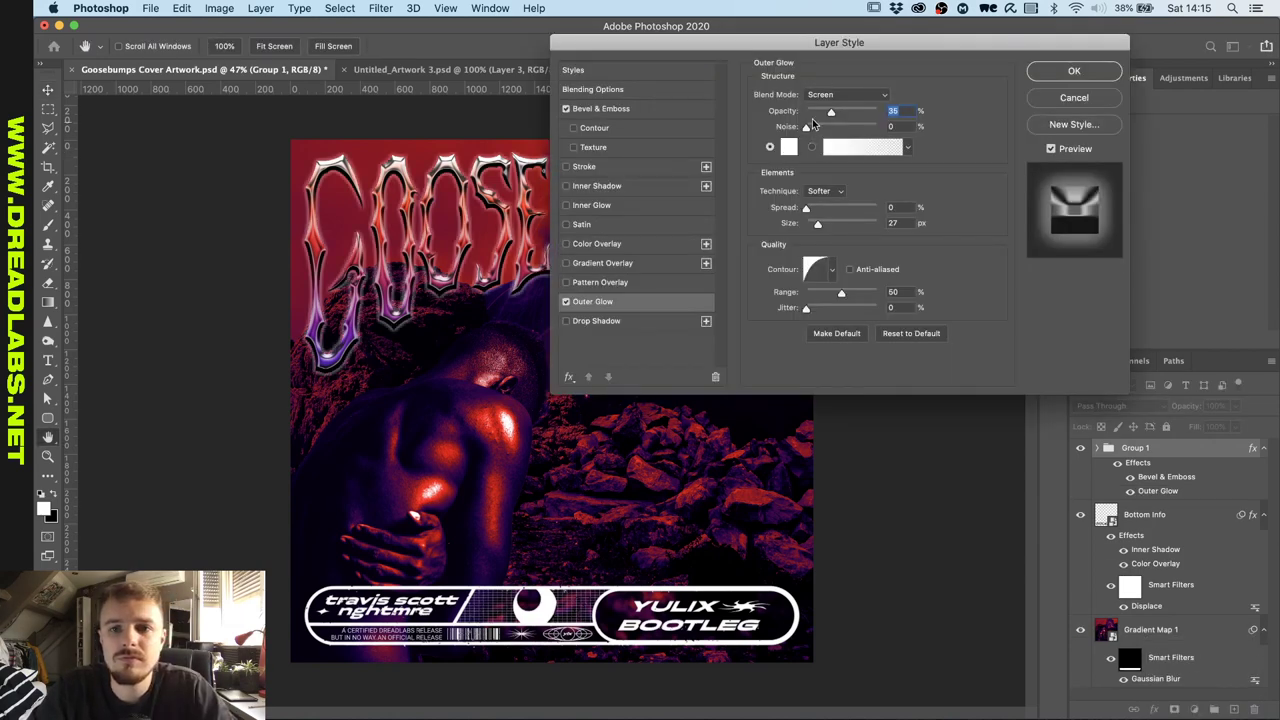
click(1074, 97)
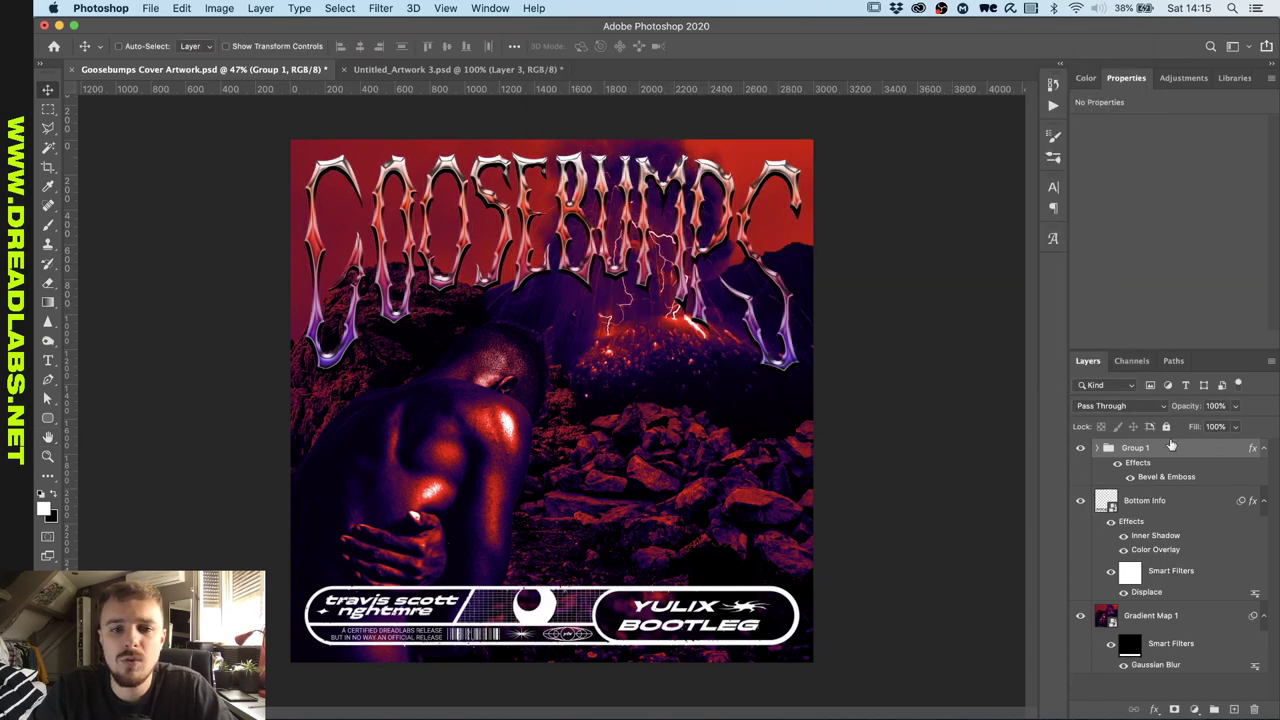
Collapse the group's effects list and rename the group as Goosebumps.
click(1262, 450)
double_click(1136, 449)
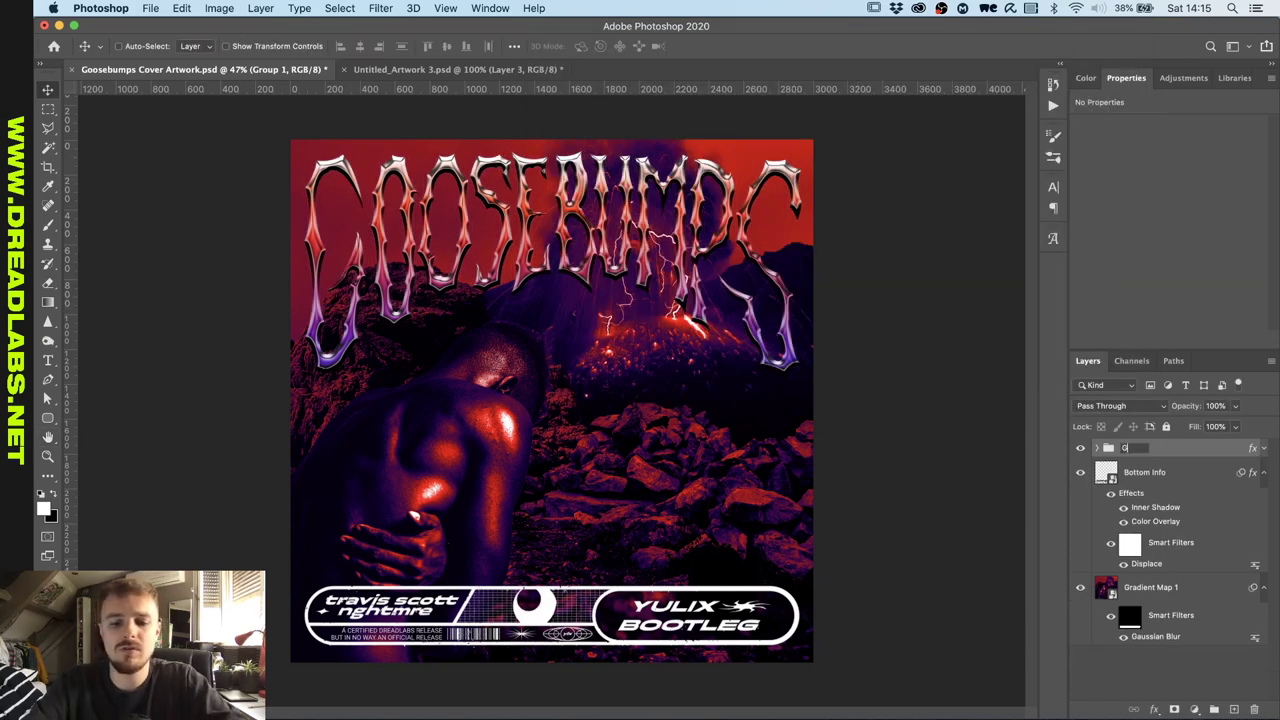
text(Goosebumps)
key(Return)
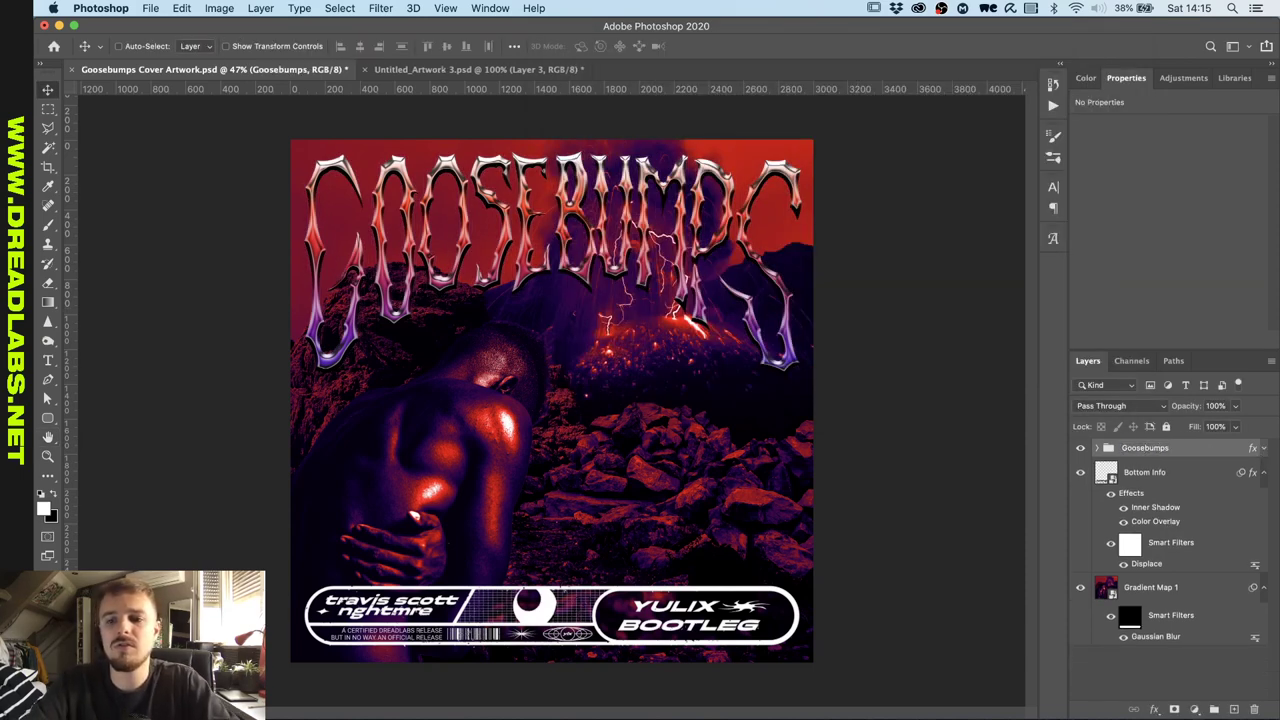
Convert the Goosebumps group to a smart object and place a duplicate of it directly below the original.
scroll(700, 316, up, 3)
scroll(700, 316, down, 2)
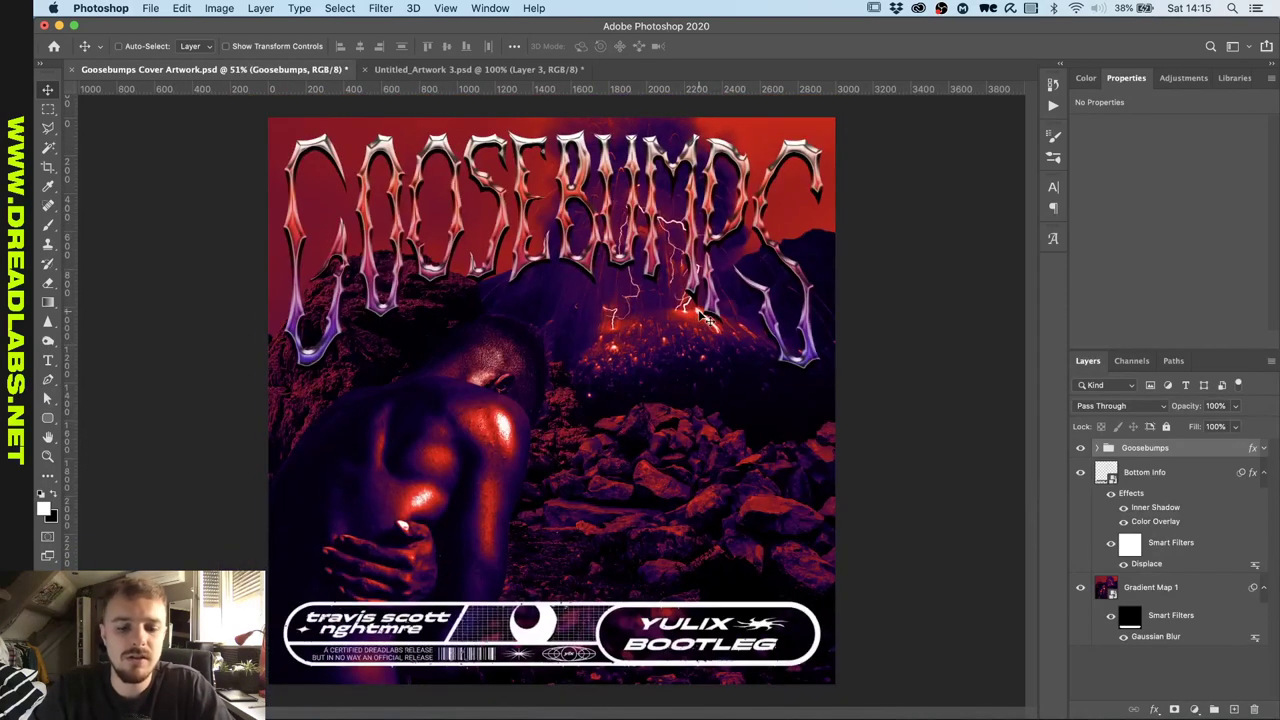
right_click(1176, 450)
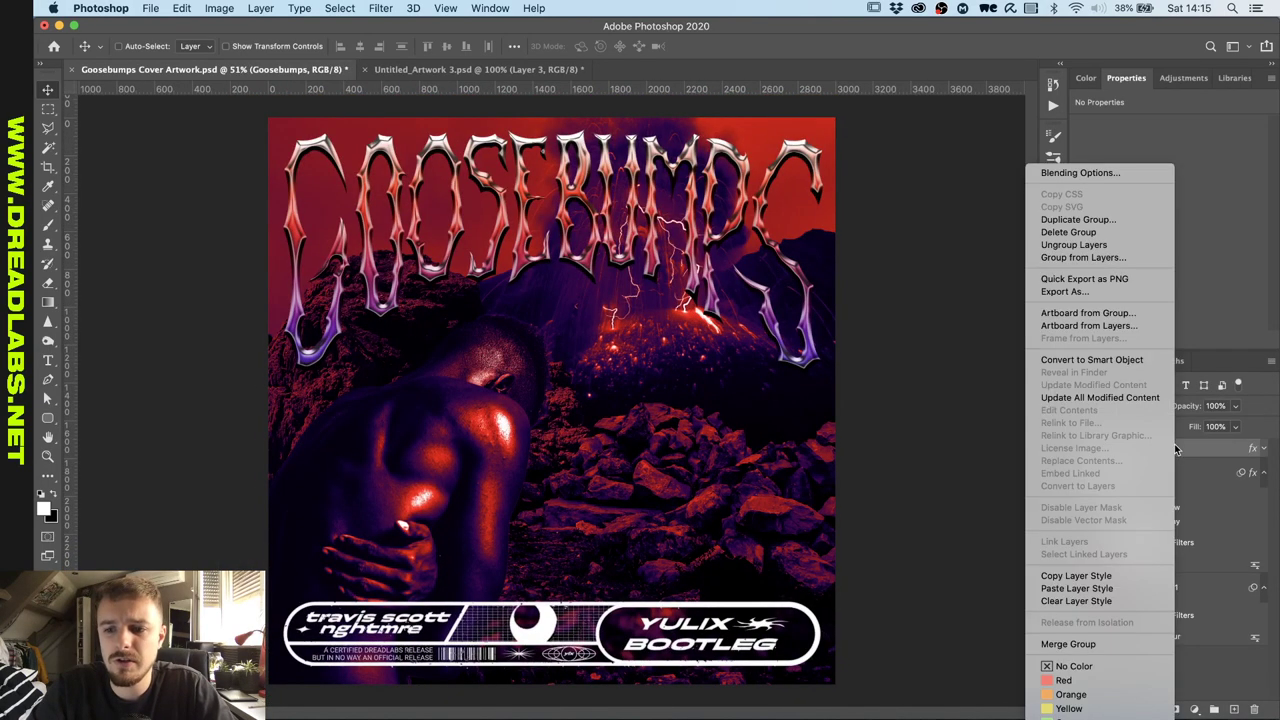
click(1142, 360)
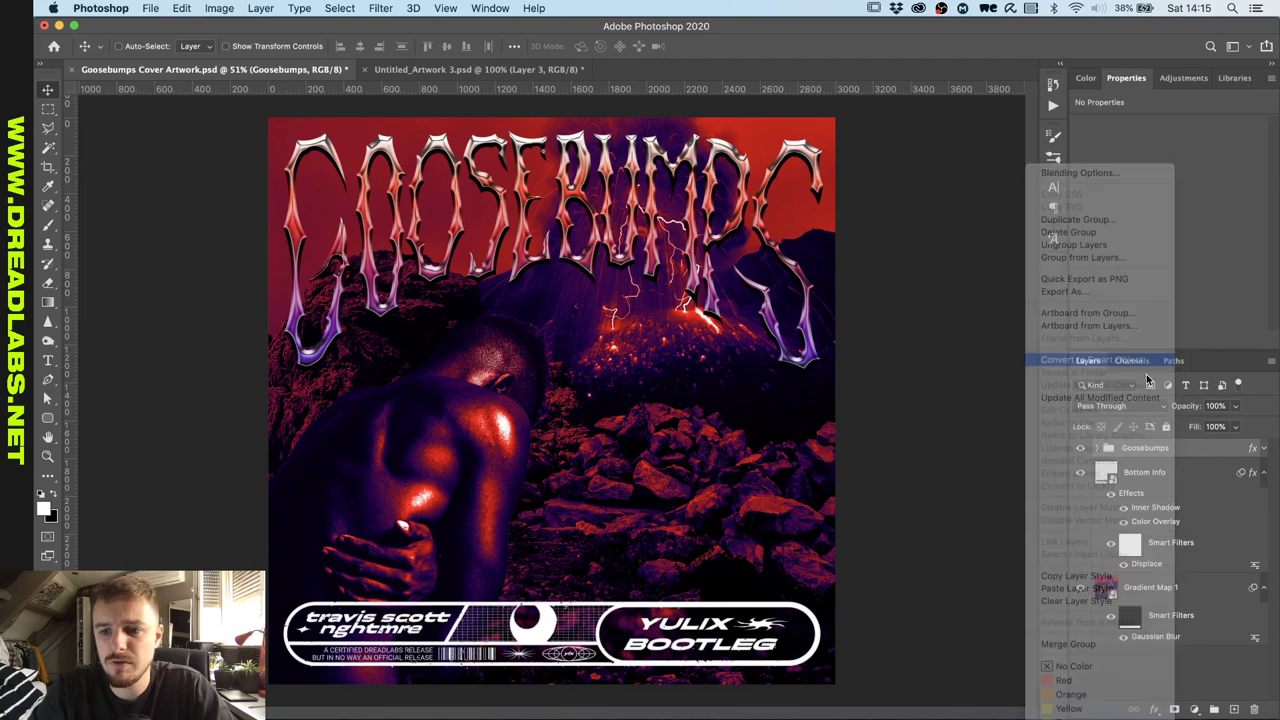
drag(1186, 459, 1180, 480)
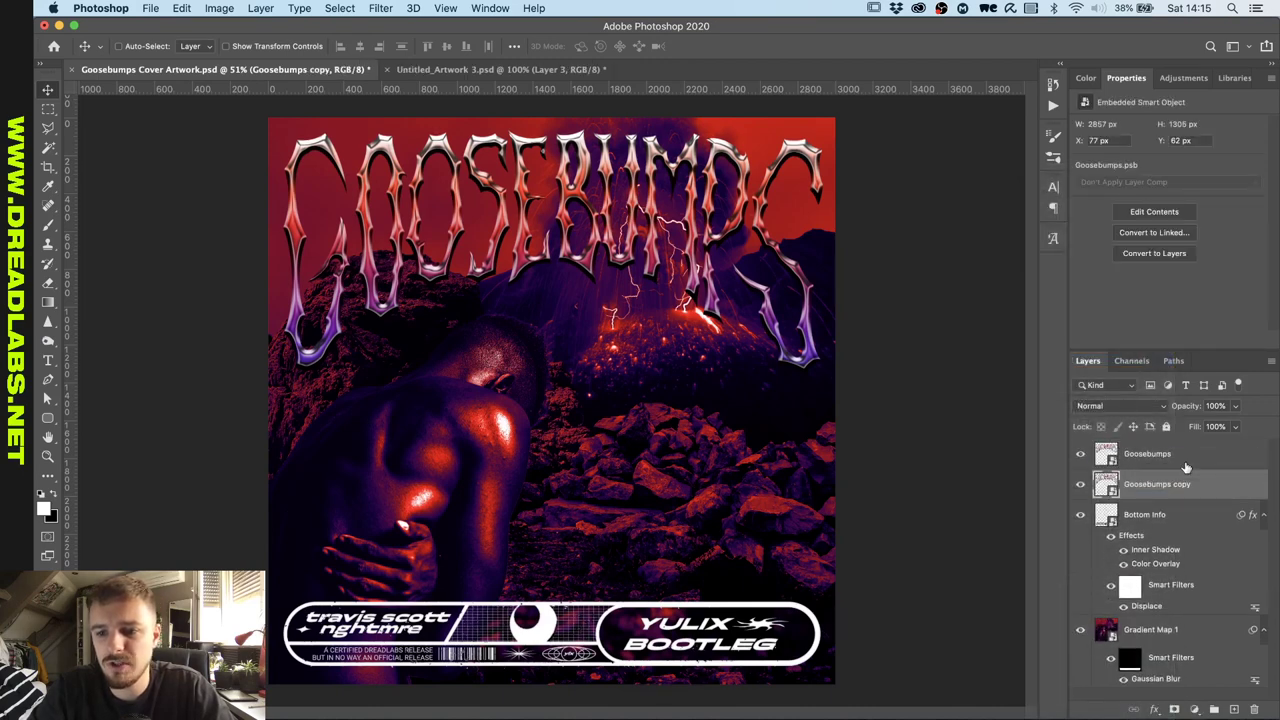
Apply a Gaussian Blur with a 17.6 px radius to the Goosebumps copy and check the glow with the original hidden and shown.
click(380, 8)
mouse_move(407, 185)
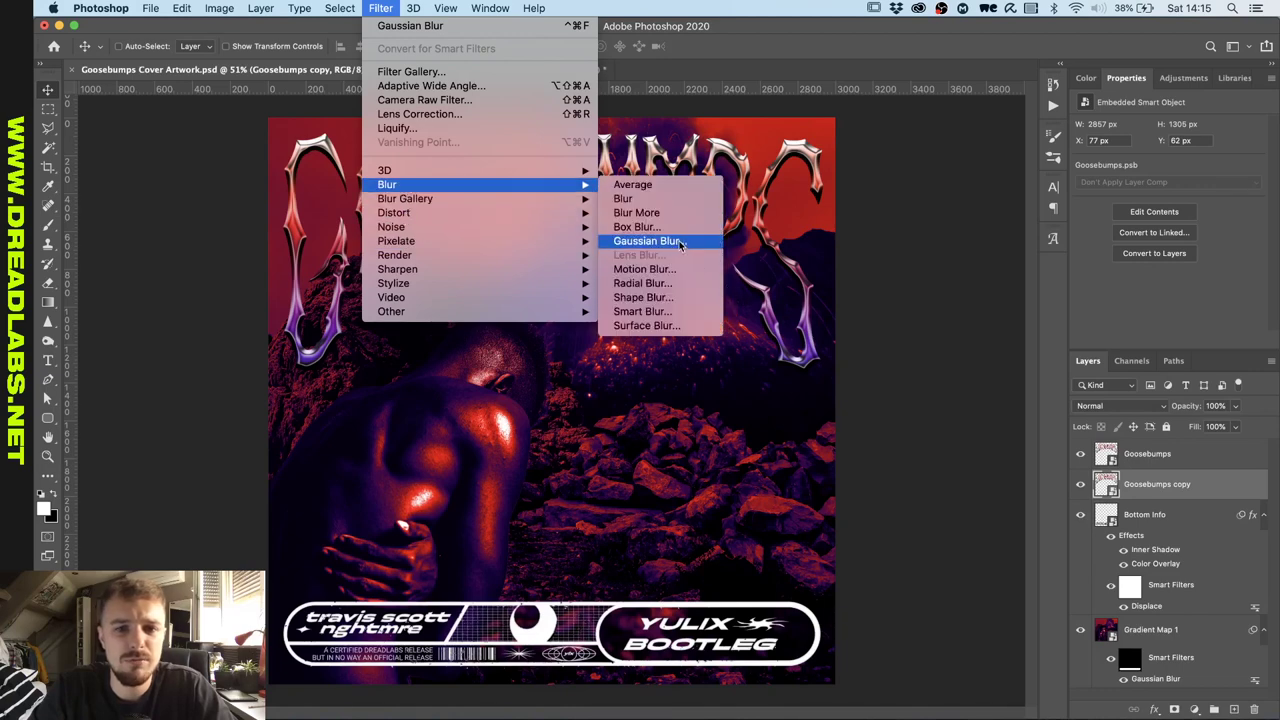
click(683, 246)
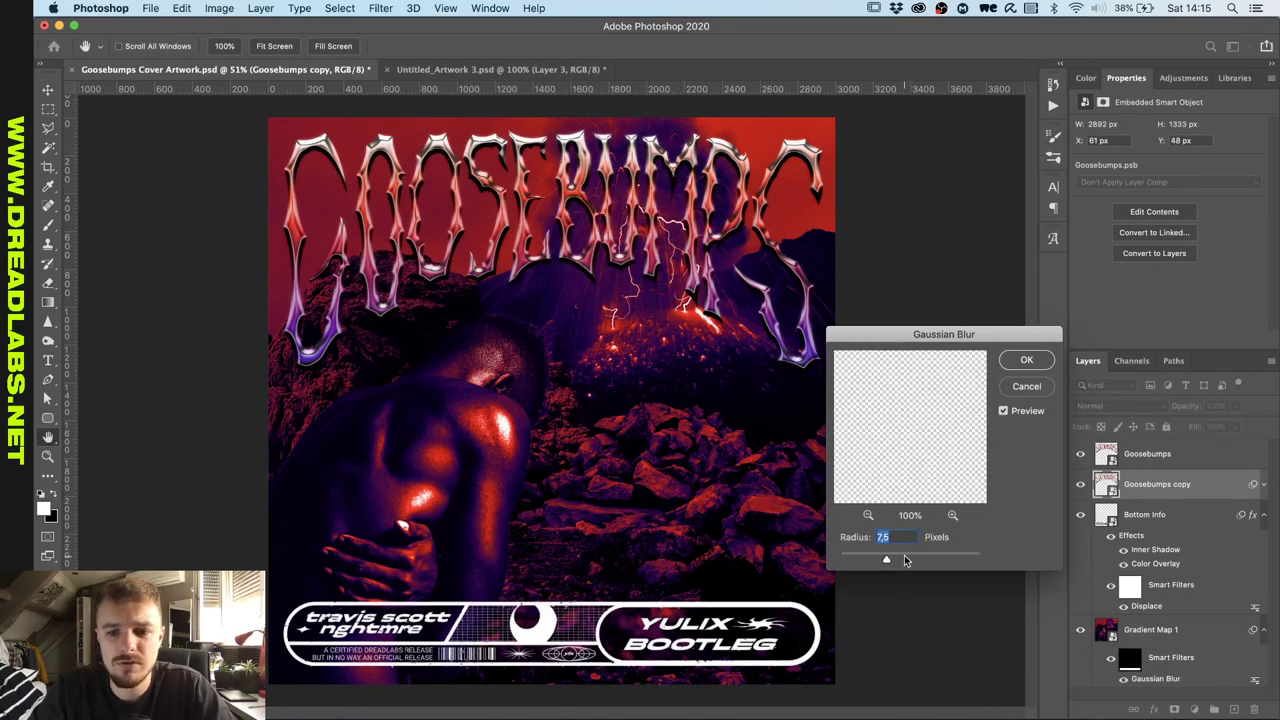
mouse_move(905, 560)
mouse_down()
mouse_move(918, 560)
mouse_move(900, 562)
mouse_up()
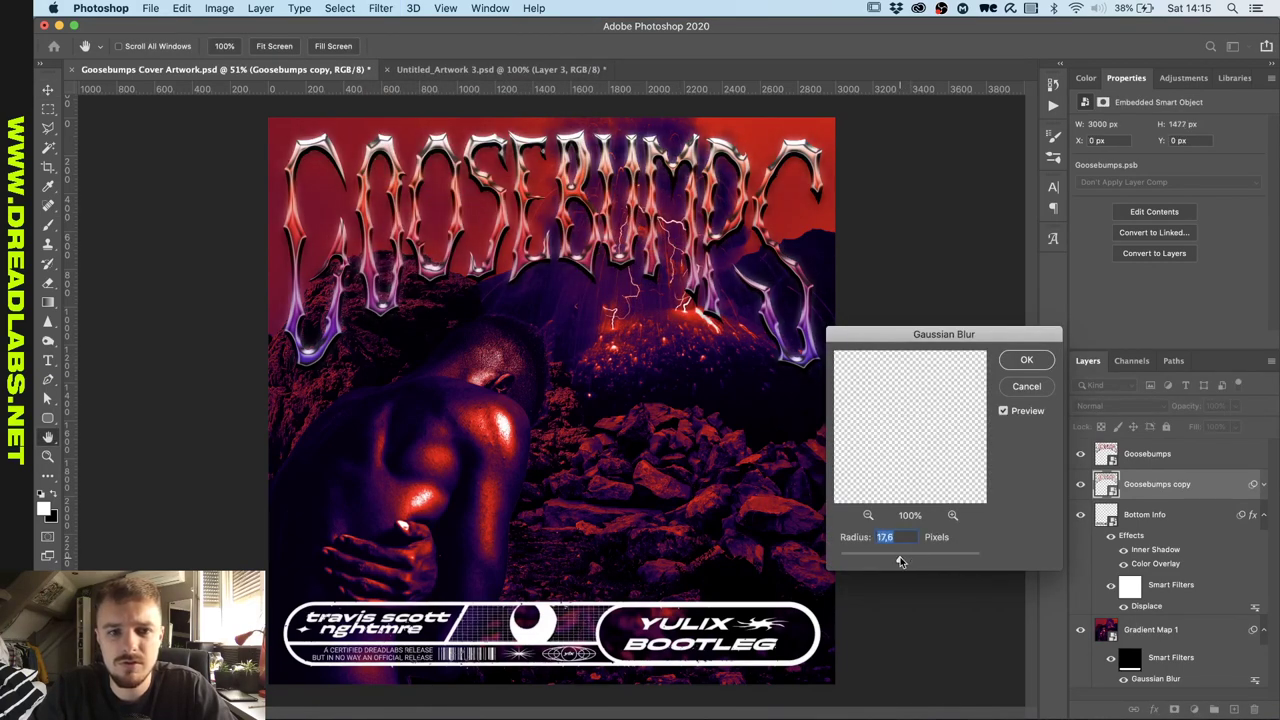
click(1030, 362)
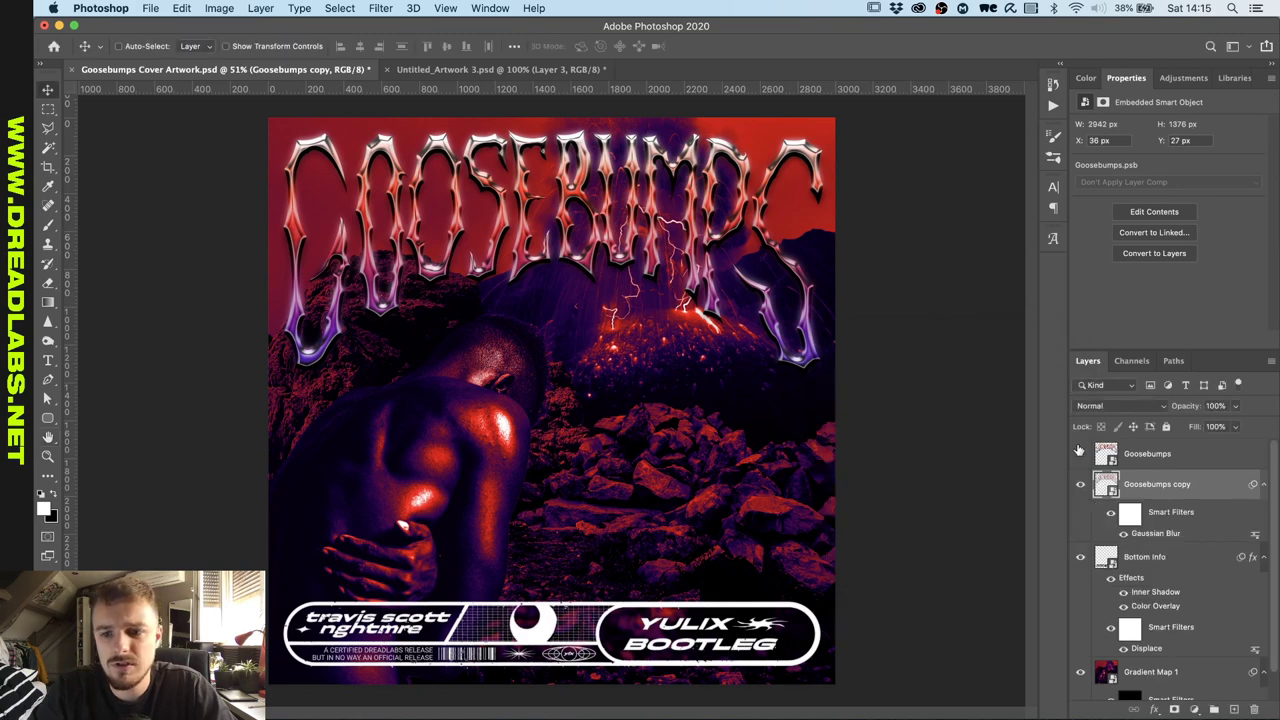
click(1079, 450)
click(1079, 450)
Add a Hue/Saturation adjustment clipped to the blurred Goosebumps copy and raise its saturation to +76.
click(1183, 77)
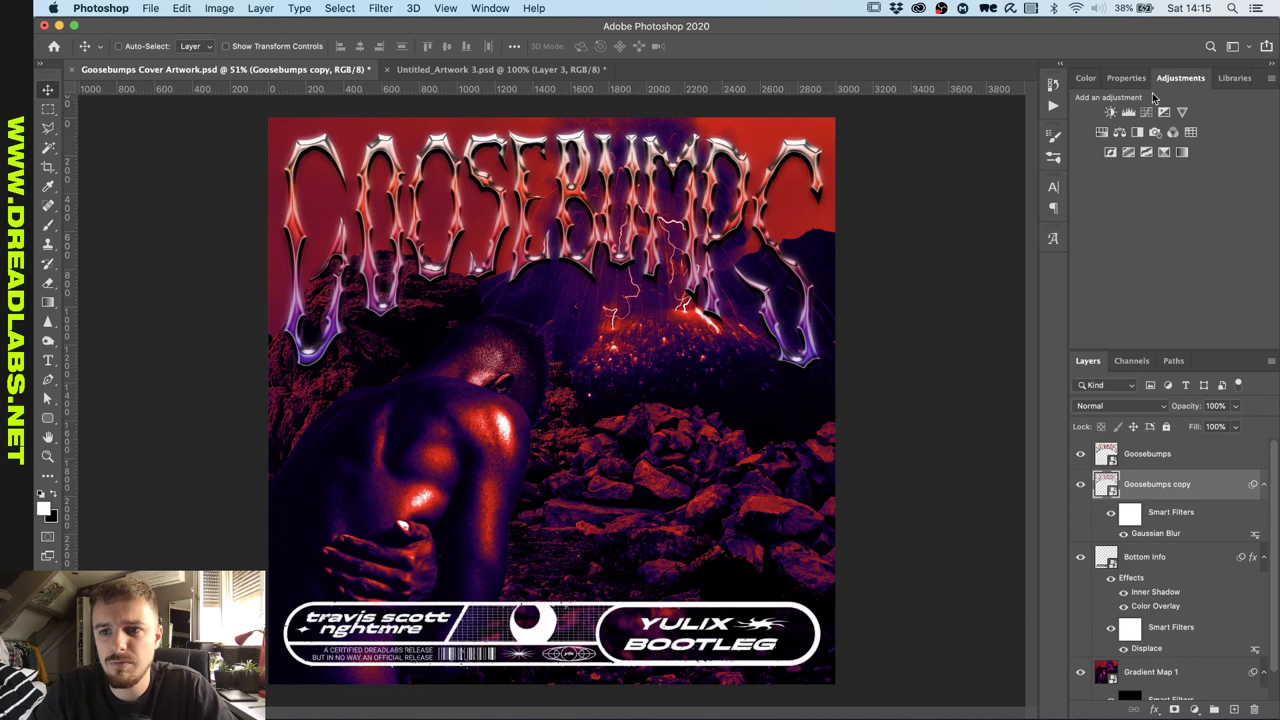
click(1106, 144)
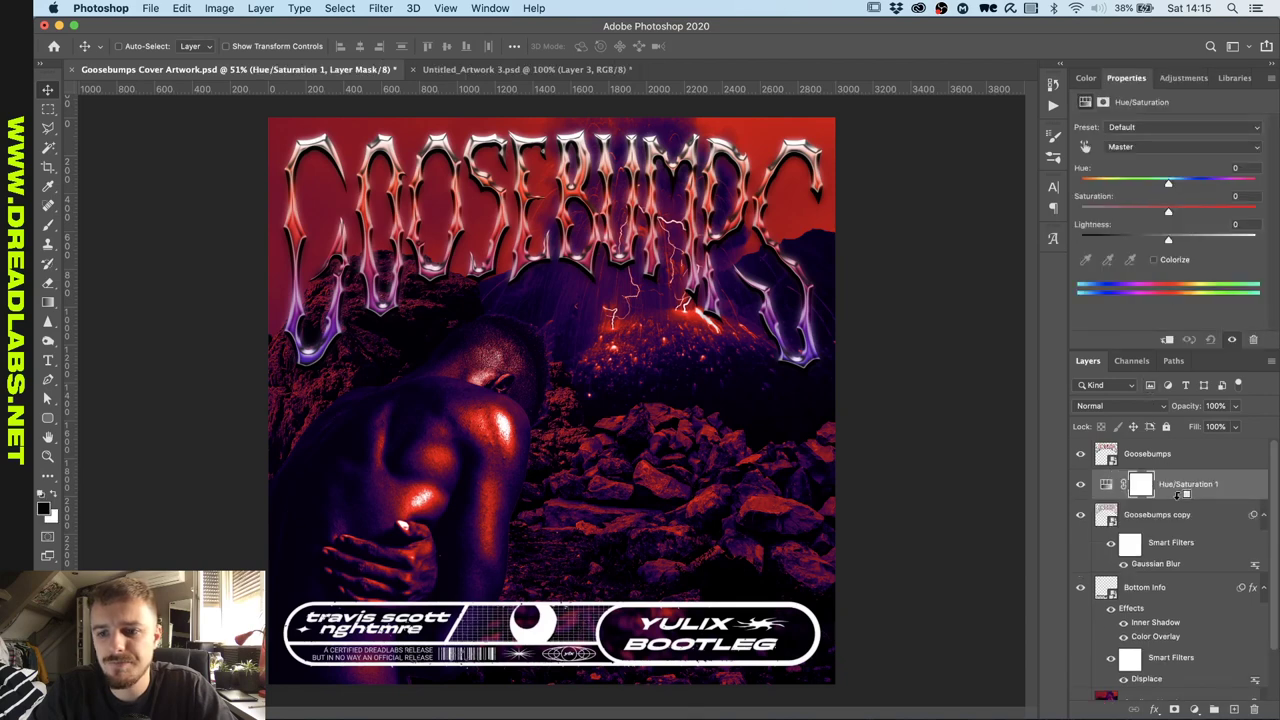
click(1167, 339)
drag(1169, 215, 1237, 216)
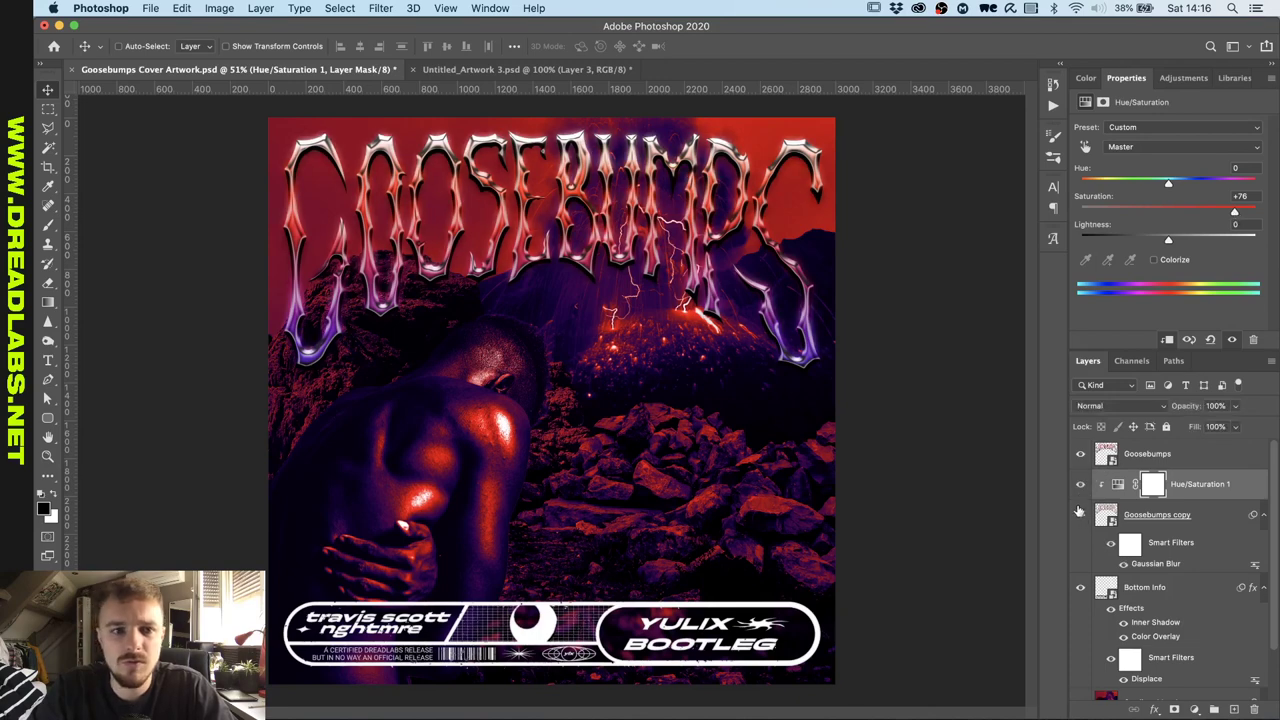
Group the Goosebumps layer, the Hue/Saturation adjustment and the blurred copy, and name the group Goosebumps.
click(1148, 460)
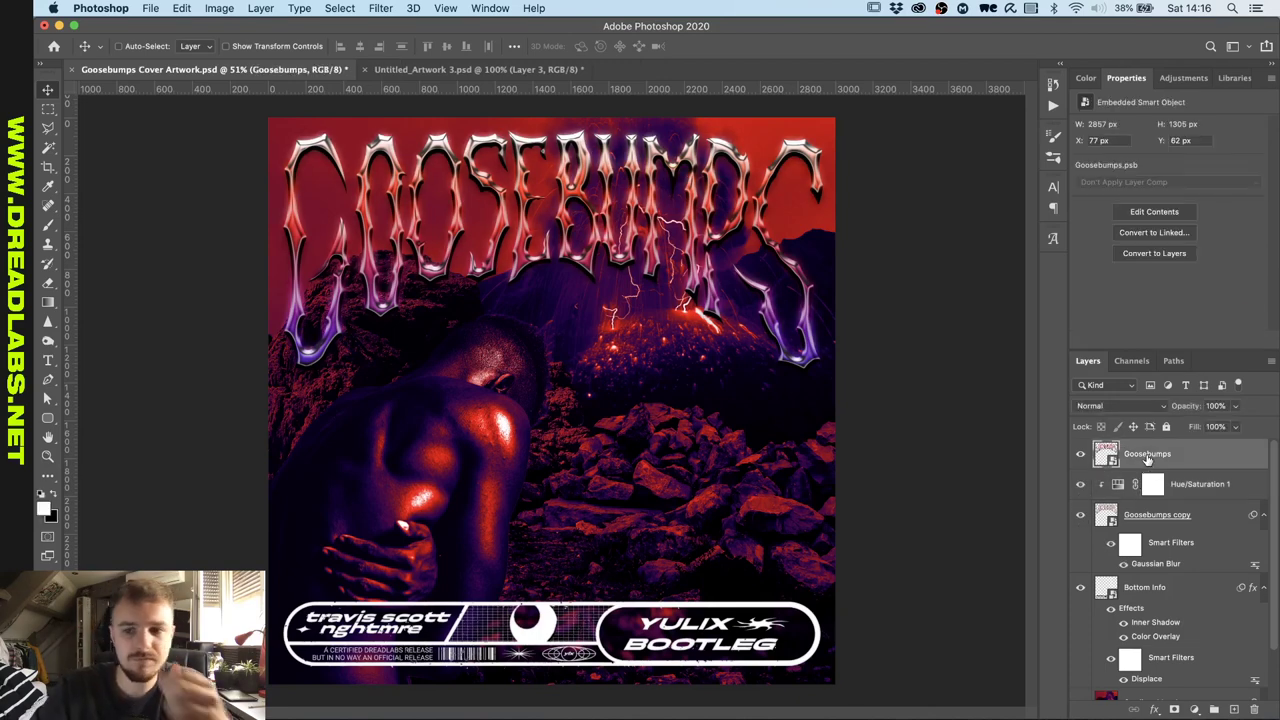
shift+click(1155, 522)
key(super+g)
double_click(1133, 448)
text(Goos)
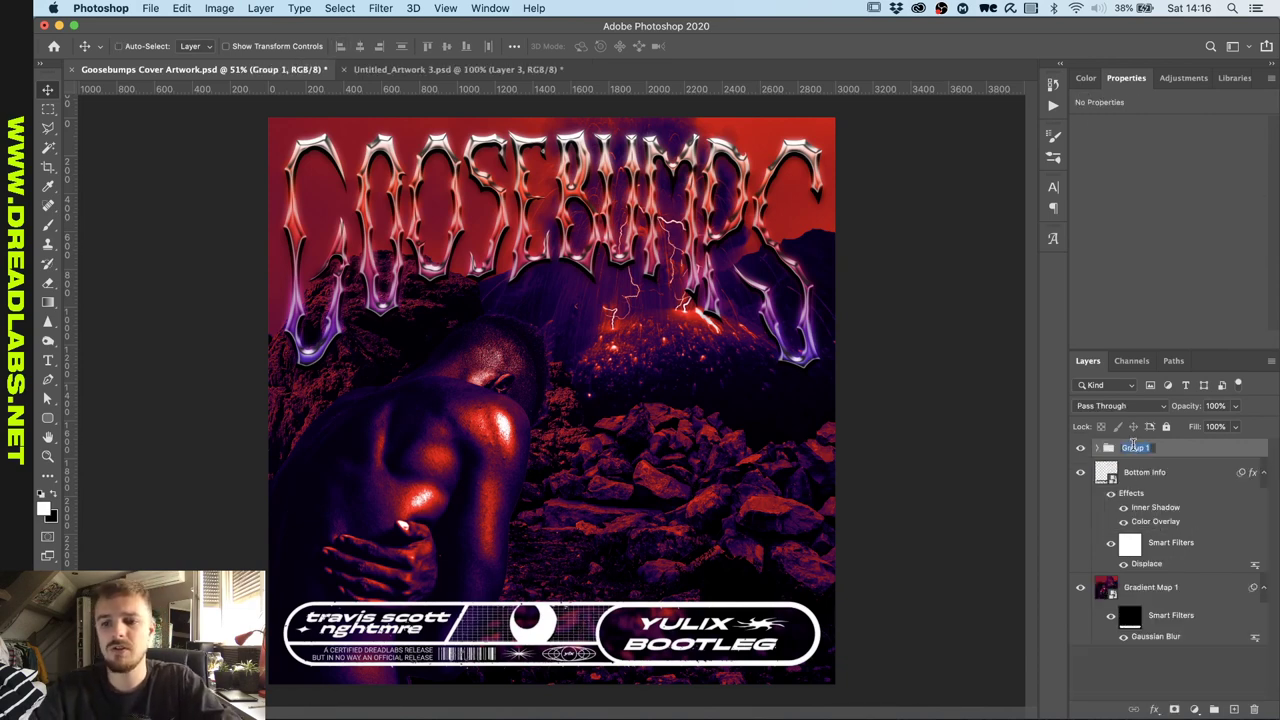
text(ebumps)
key(Return)
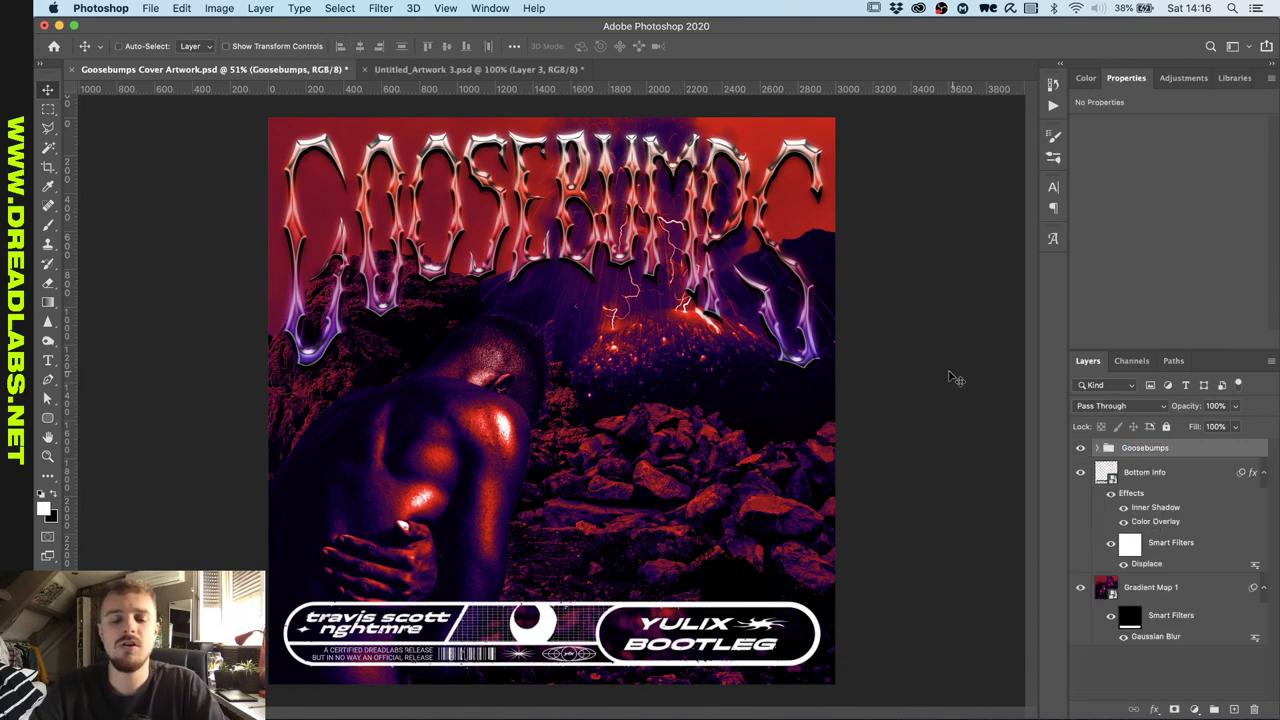
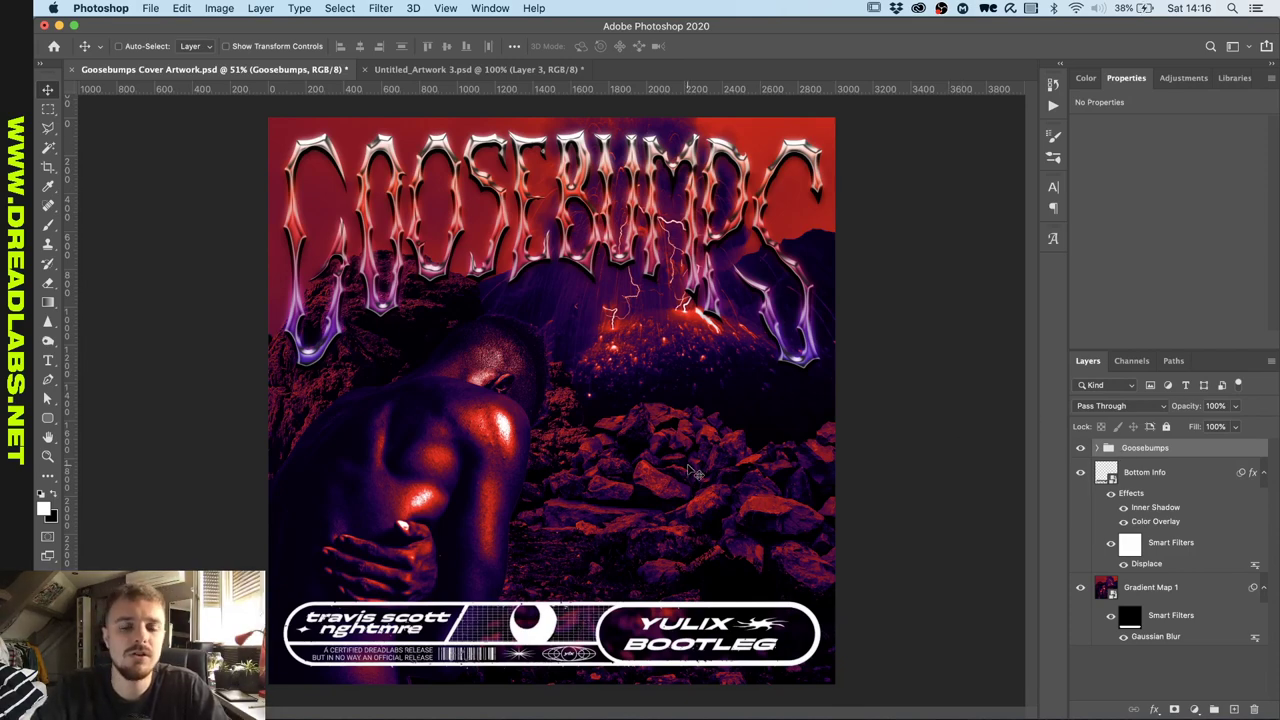
Switch to Finder and place the texturefabrik-com_paper_vol-5_08.jpg texture above the Goosebumps group, enlarged to cover the whole canvas.
key(ctrl+Up)
click(692, 170)
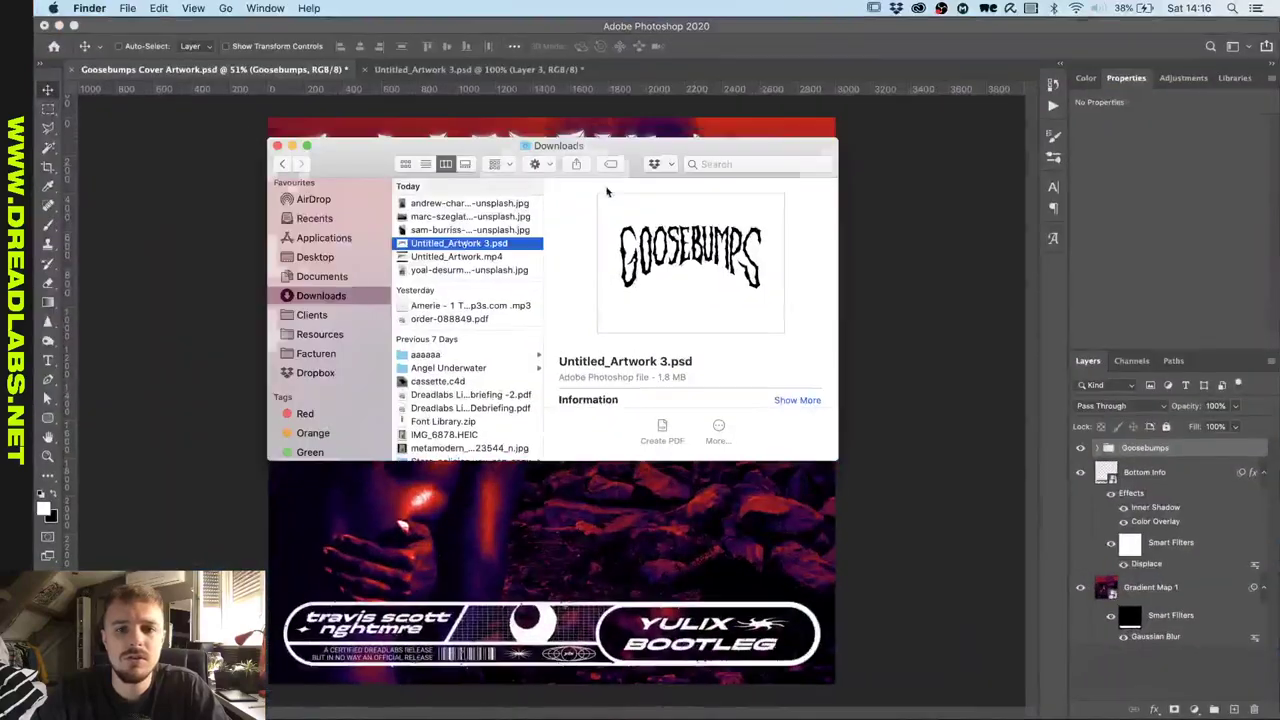
scroll(330, 323, down, 1)
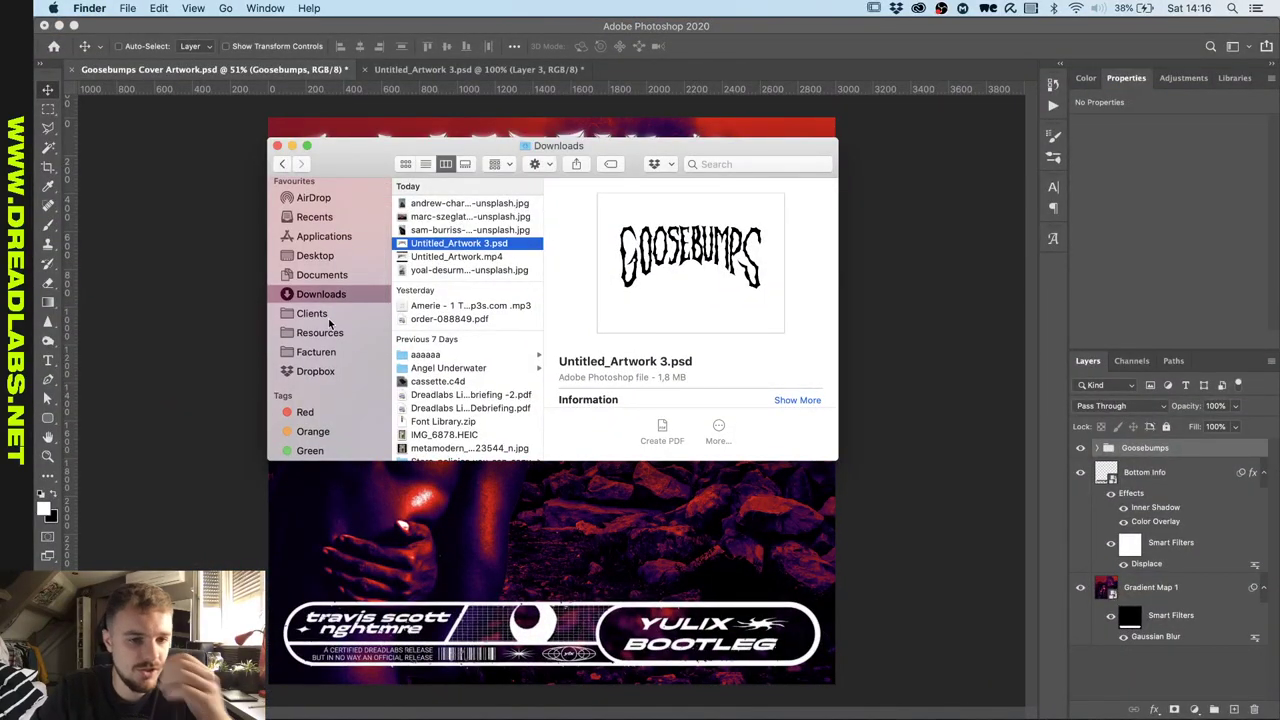
scroll(329, 322, down, 3)
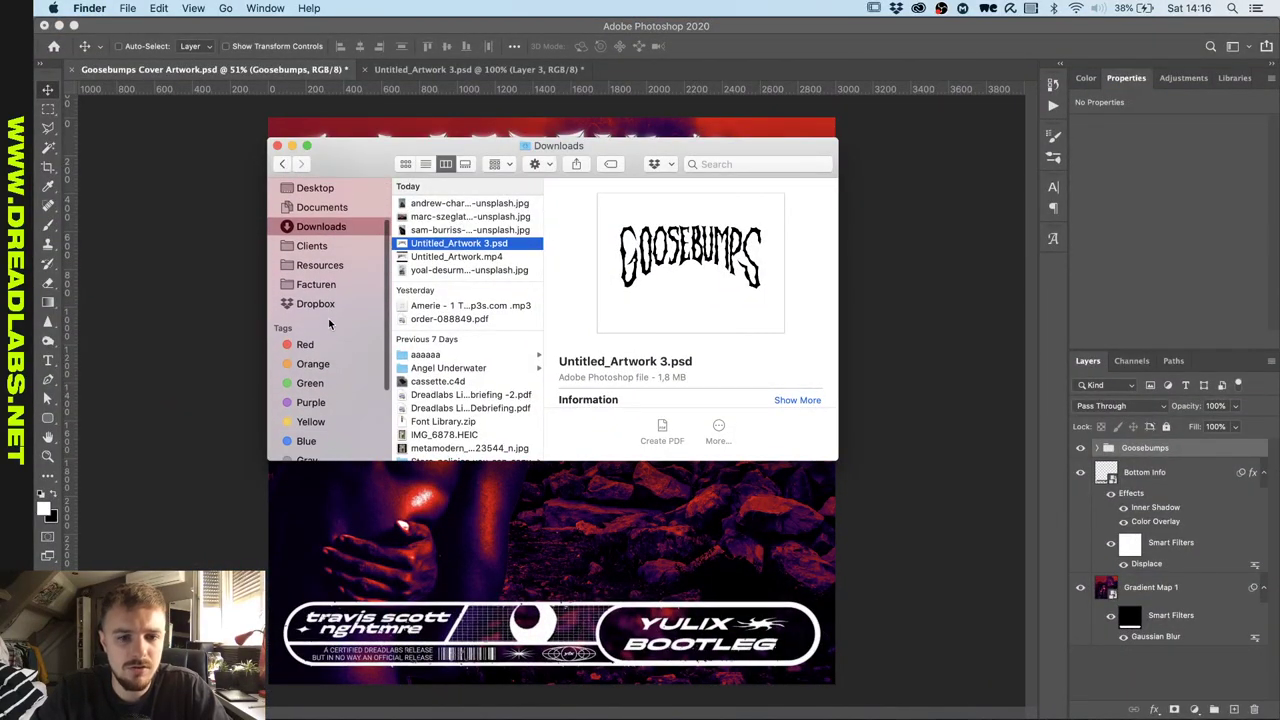
click(332, 311)
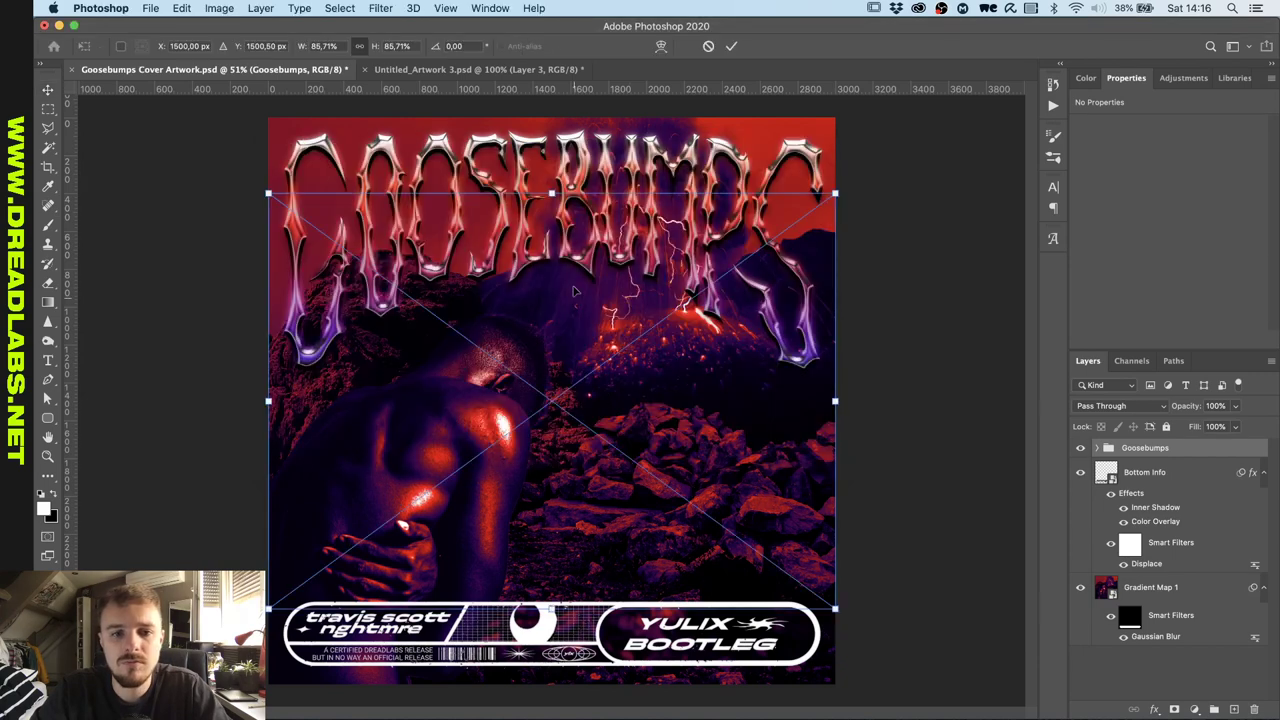
drag(553, 194, 551, 110)
click(731, 46)
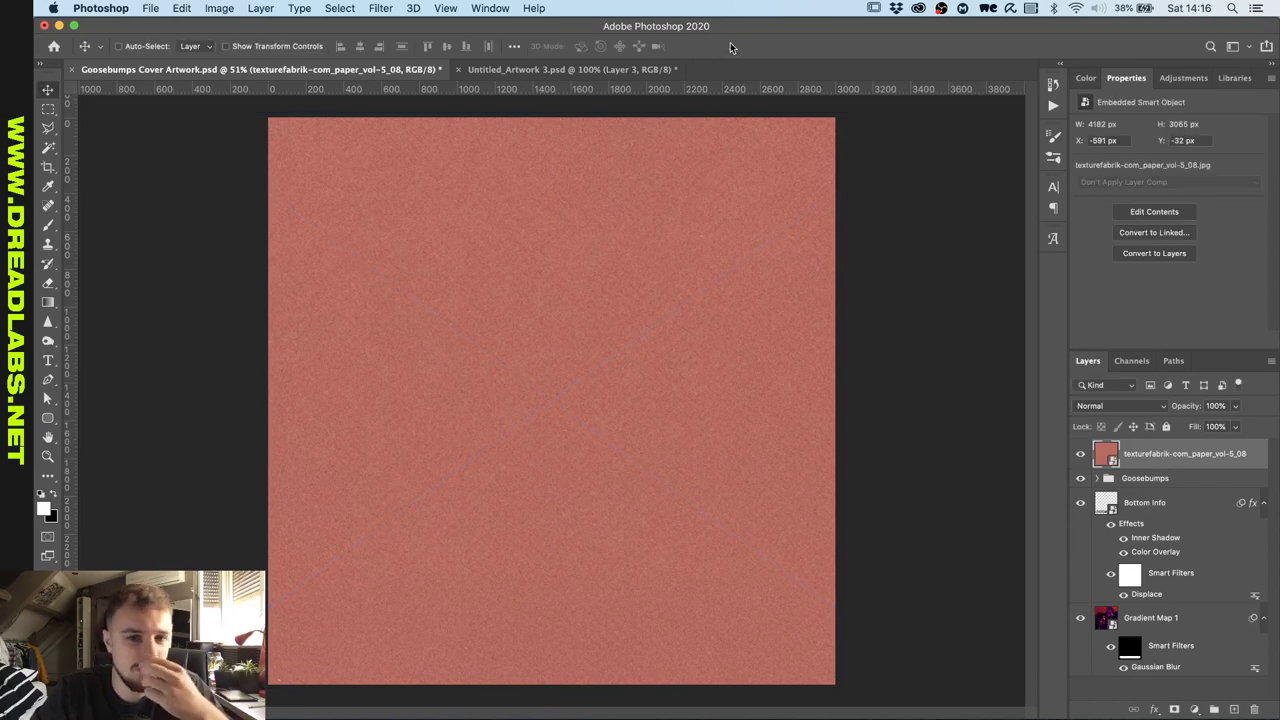
Add a Hue/Saturation adjustment clipped to the paper texture and lower its saturation to the minimum to make it grey.
click(1181, 78)
click(1100, 133)
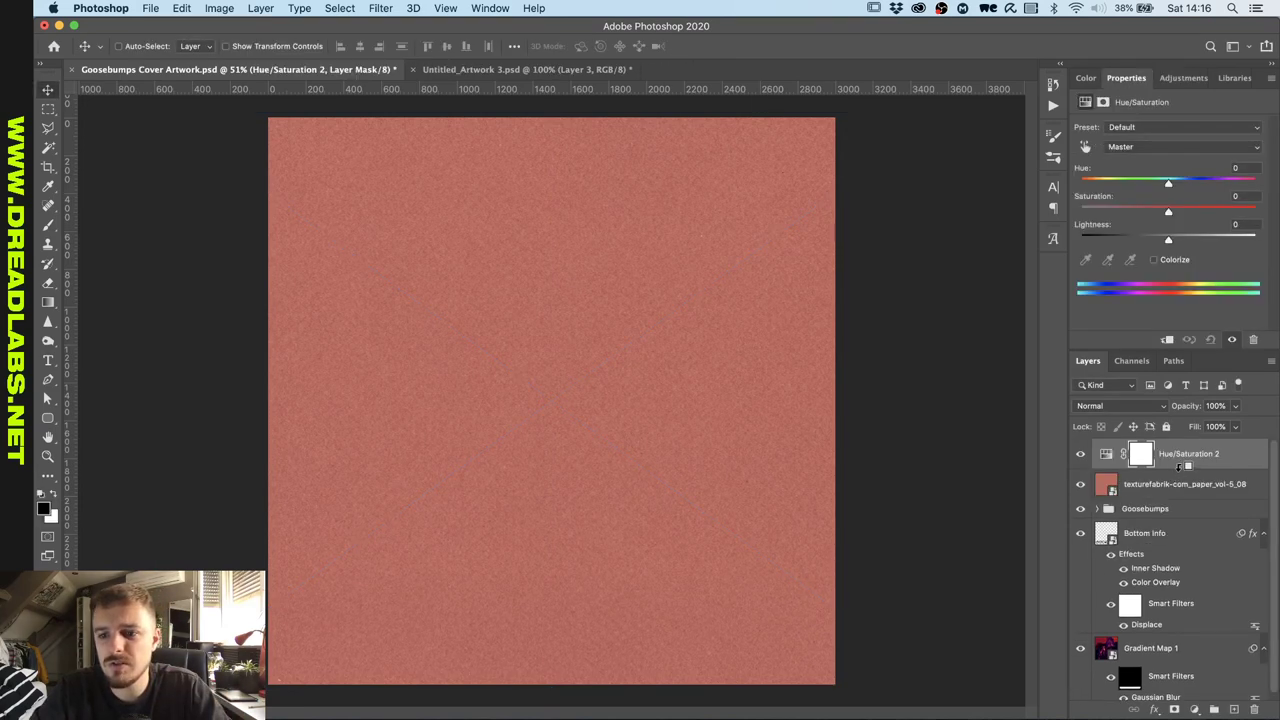
alt+click(1180, 468)
drag(1169, 214, 935, 218)
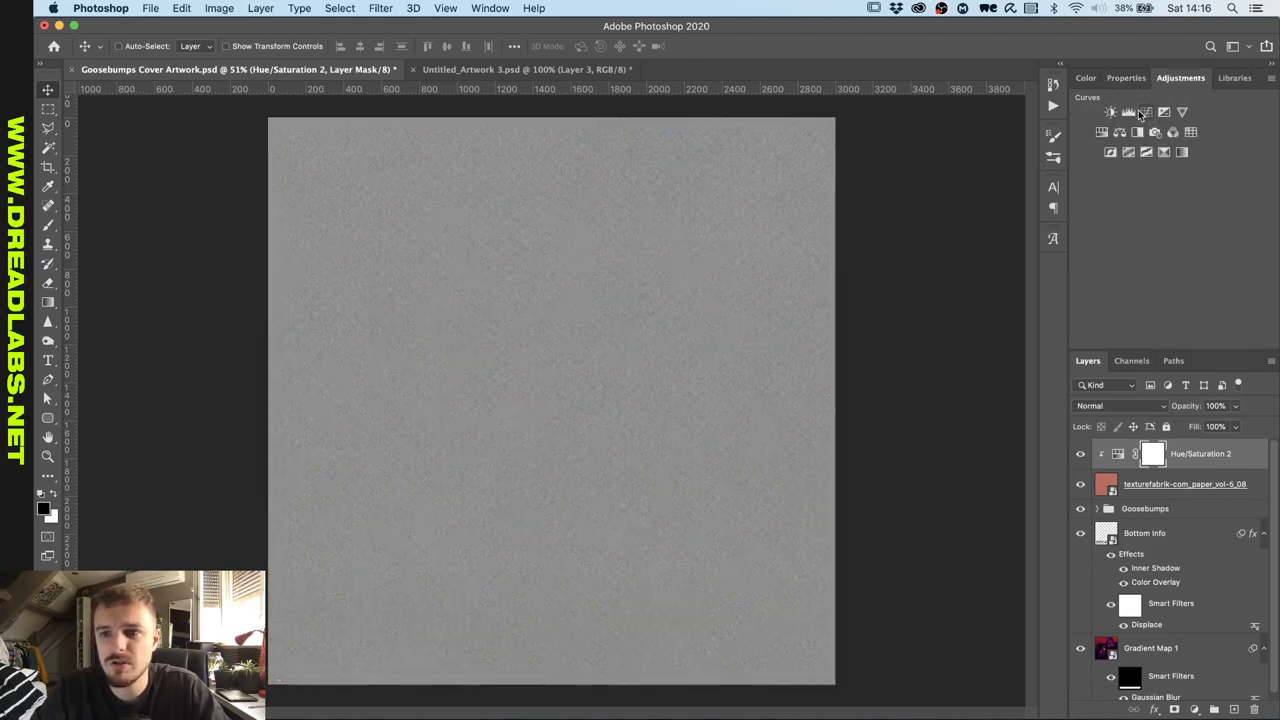
Add a Curves adjustment clipped to the paper texture and pull its black and white points inward to raise the contrast.
click(1146, 112)
alt+click(1192, 466)
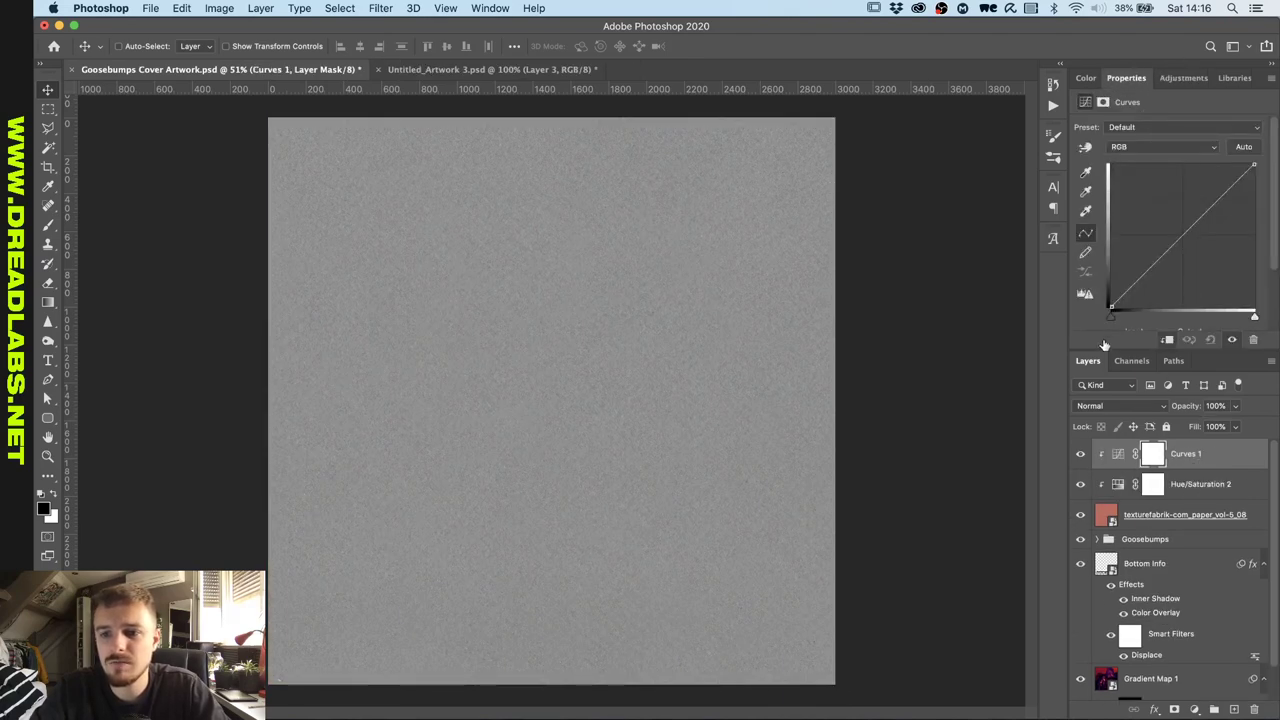
drag(1113, 316, 1138, 316)
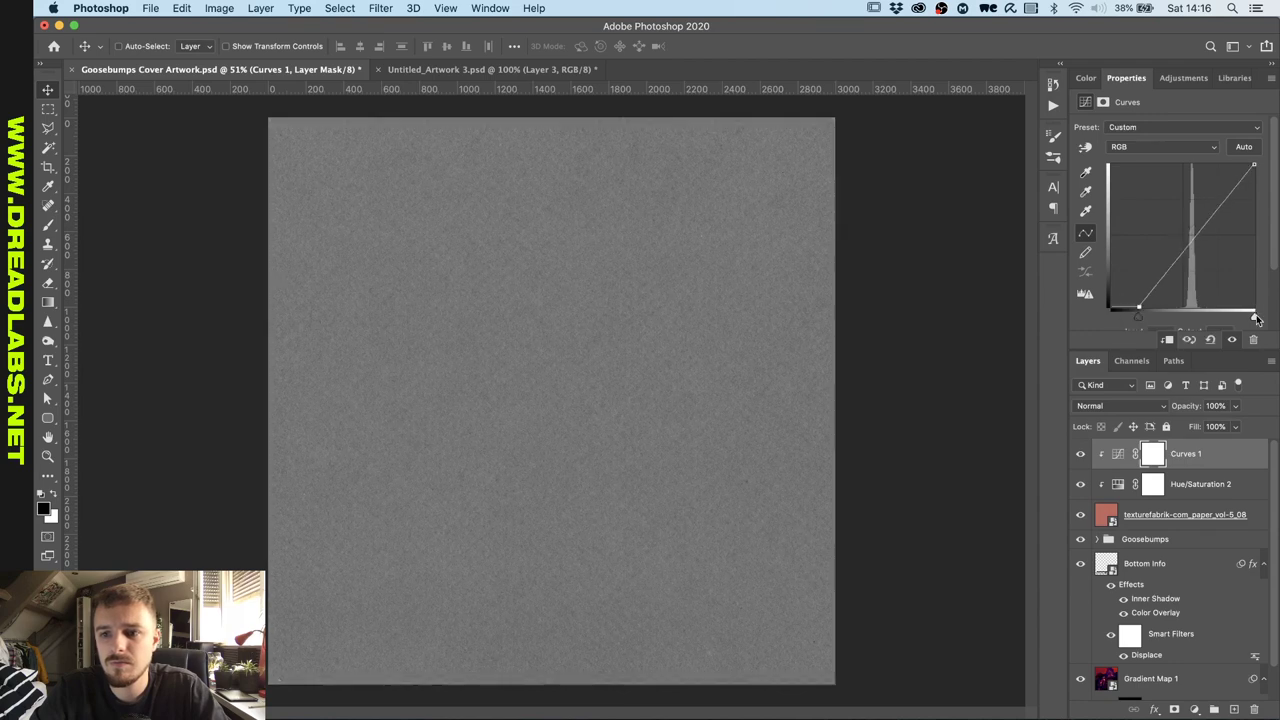
drag(1254, 316, 1227, 318)
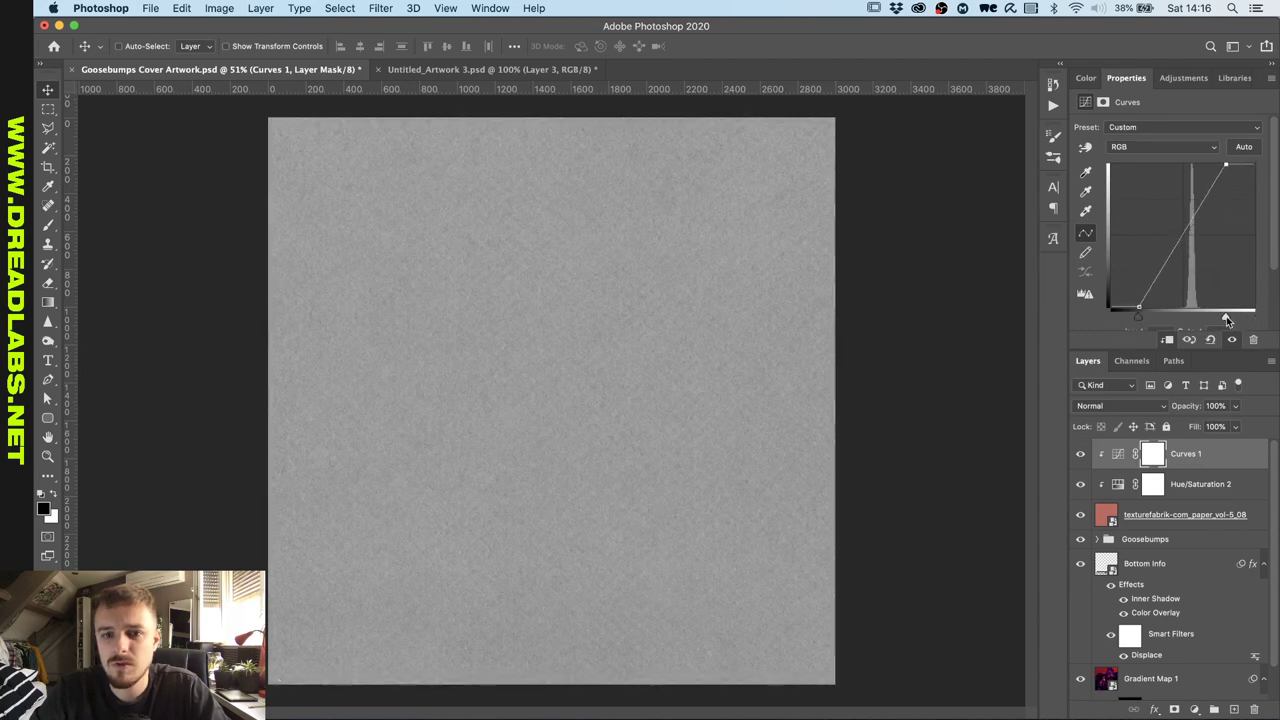
Group the paper texture with its Curves and Hue/Saturation adjustments and name the group Paper Texture.
shift+click(1190, 514)
key(super+g)
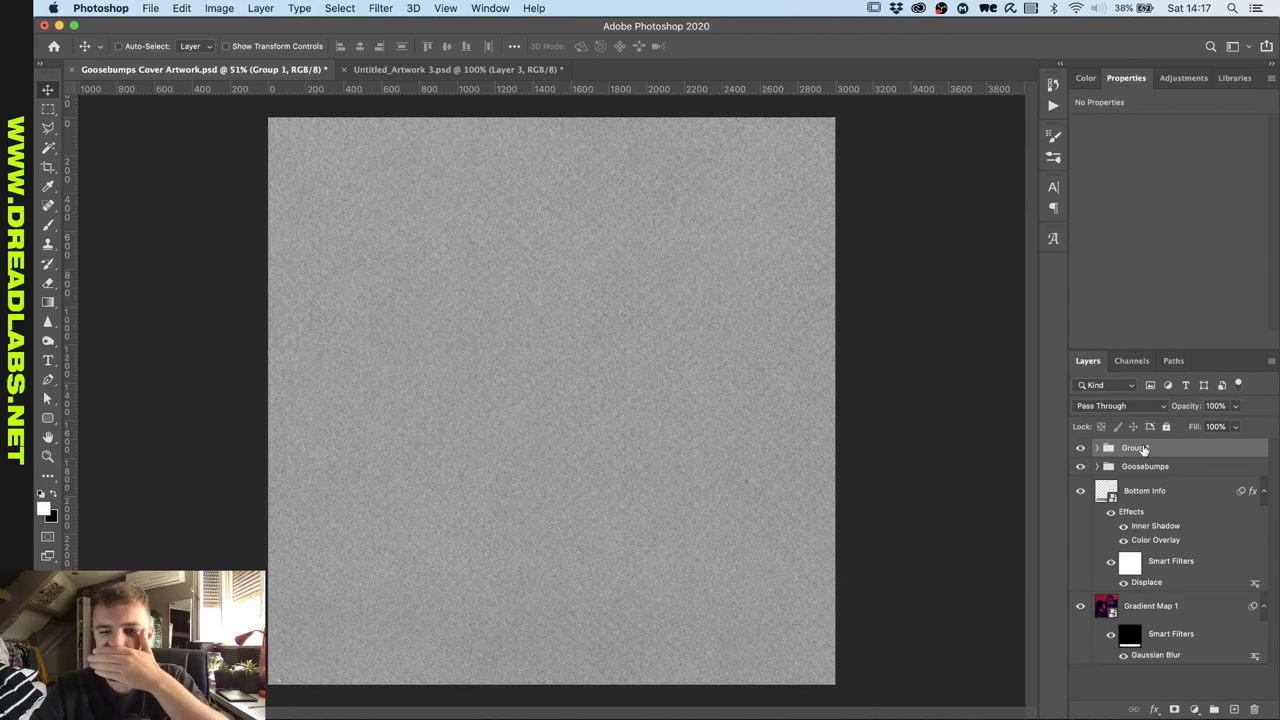
double_click(1143, 449)
text(Na)
key(BackSpace)
key(BackSpace)
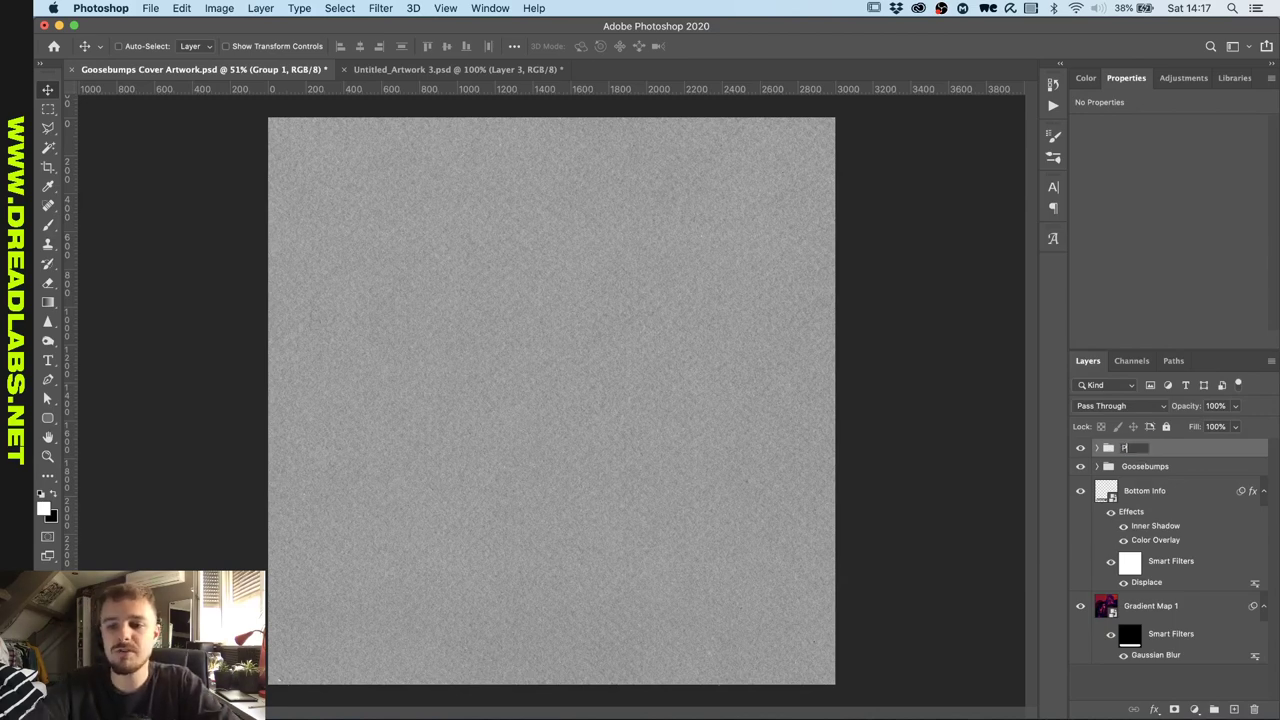
text(Paper Texture)
key(Return)
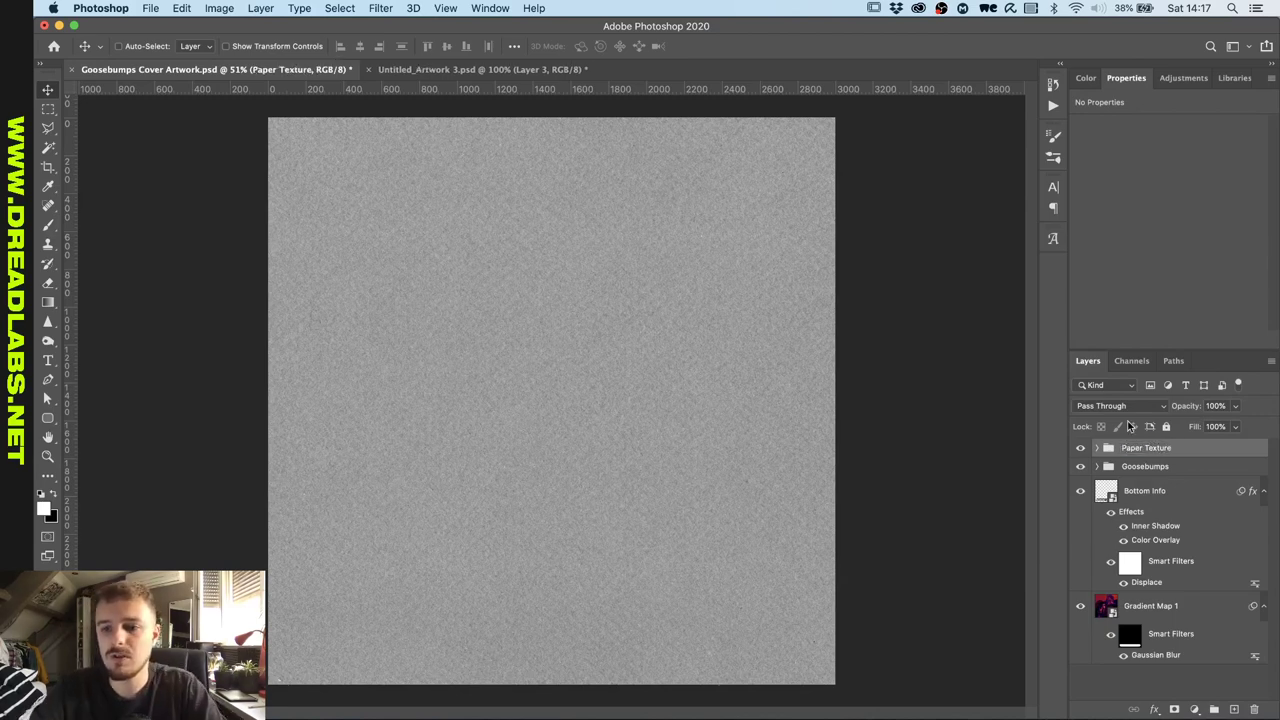
Move the Paper Texture group to the bottom of the layer stack and group all the other layers as Cover.
click(1126, 407)
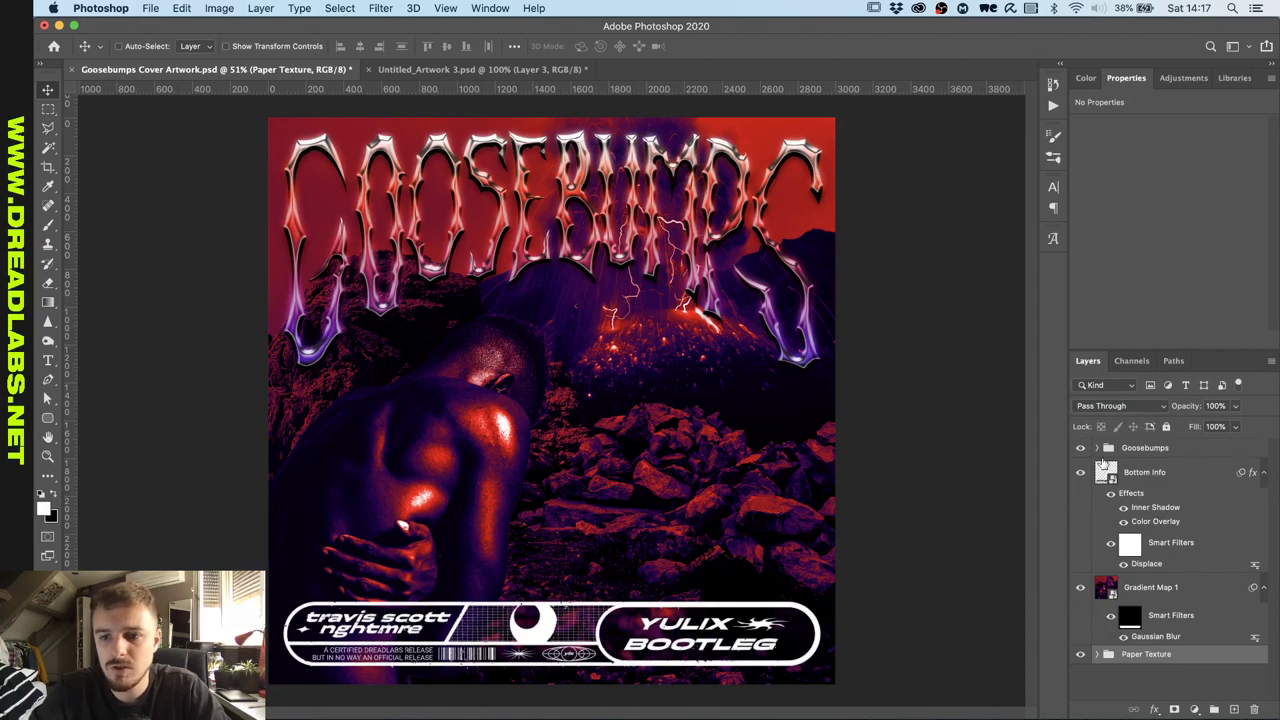
click(1142, 450)
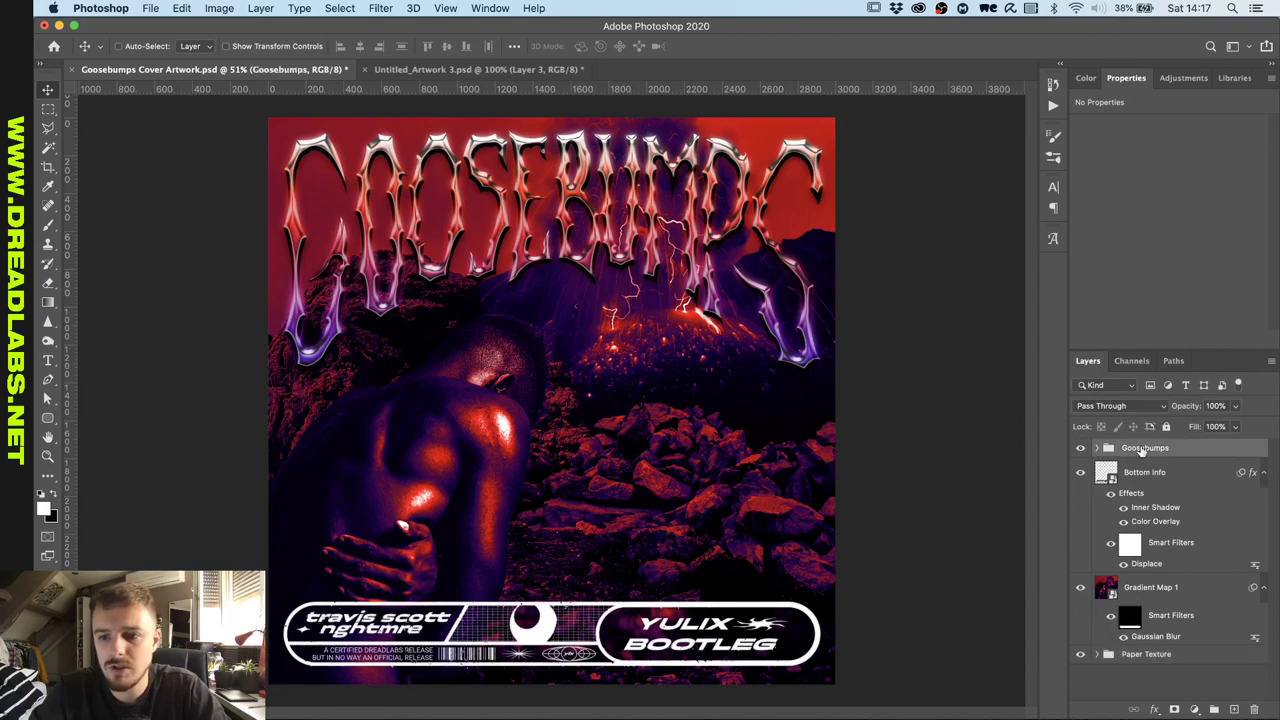
shift+click(1150, 592)
key(super+g)
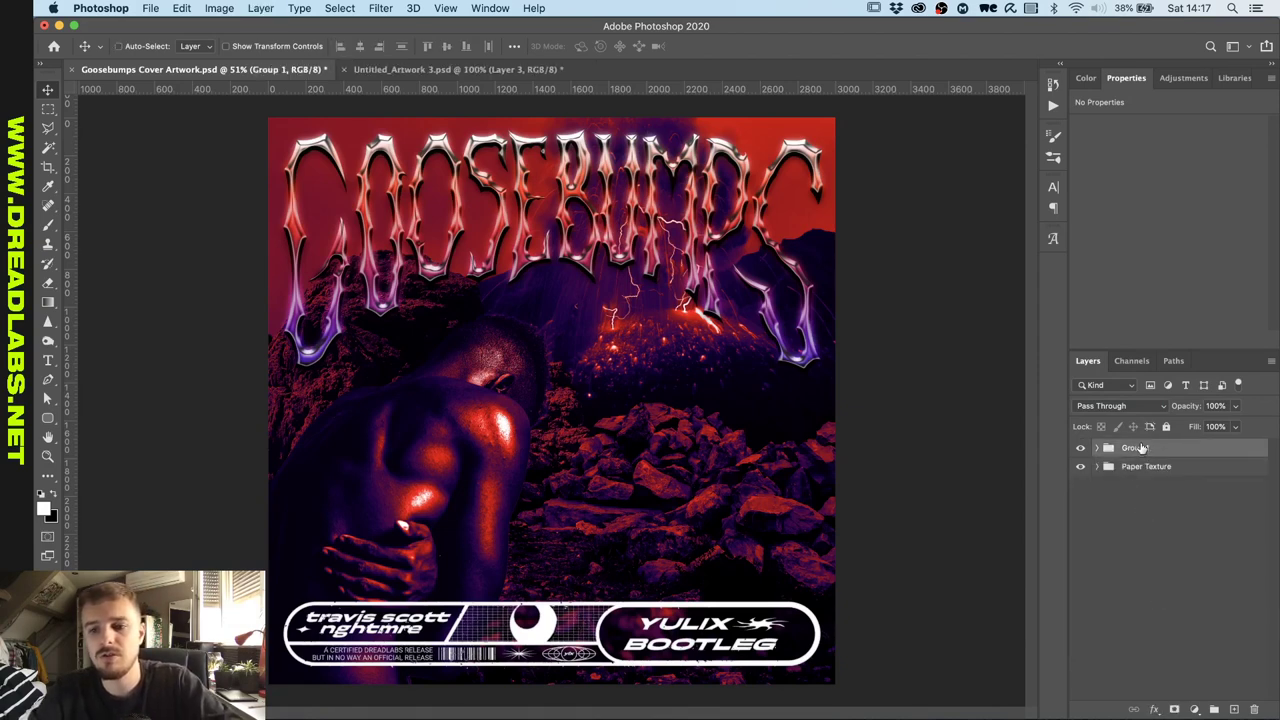
text(Aover)
key(Return)
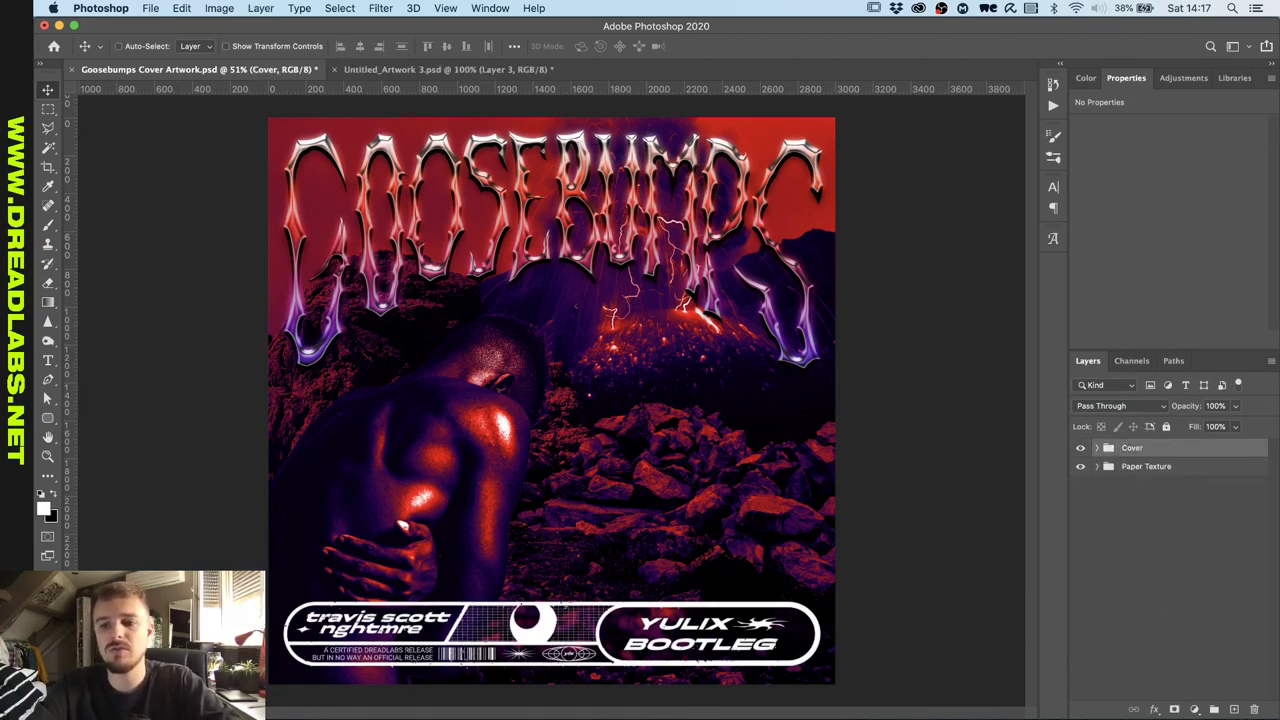
Set the Cover group's blend mode to Overlay and move the white point of the paper's Curves 1 adjustment outward to darken the texture.
click(1120, 405)
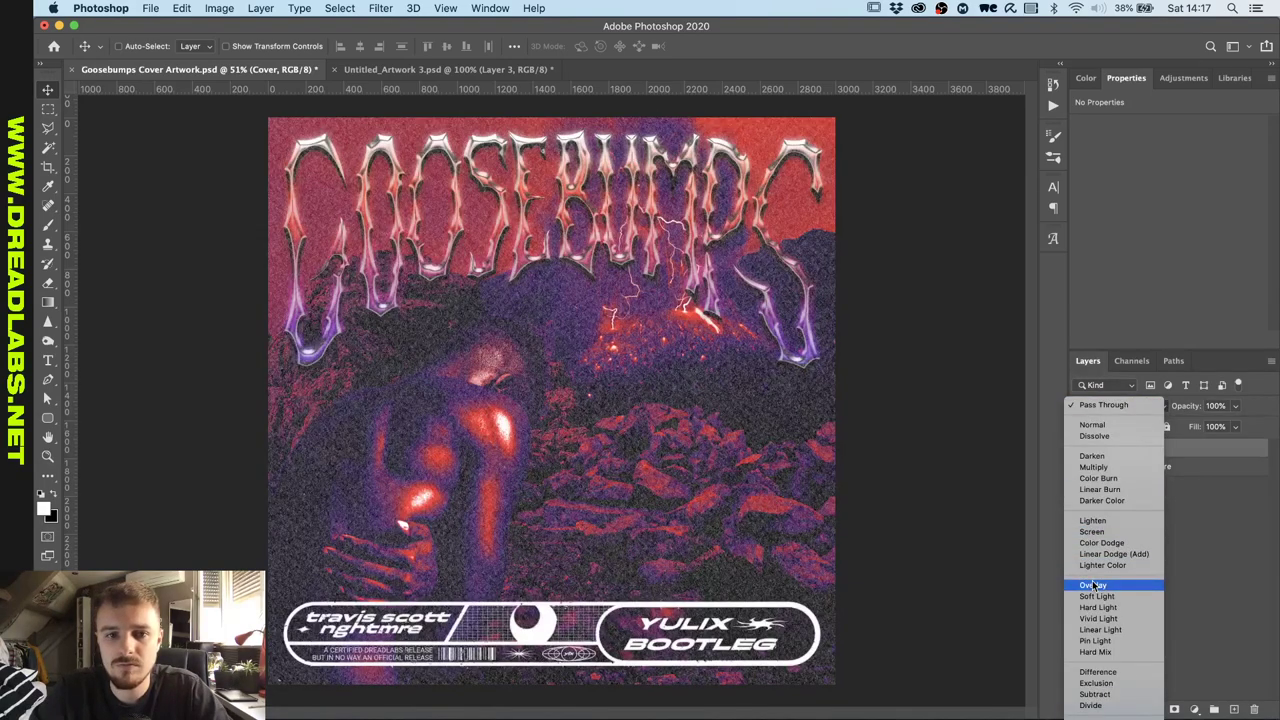
click(1094, 585)
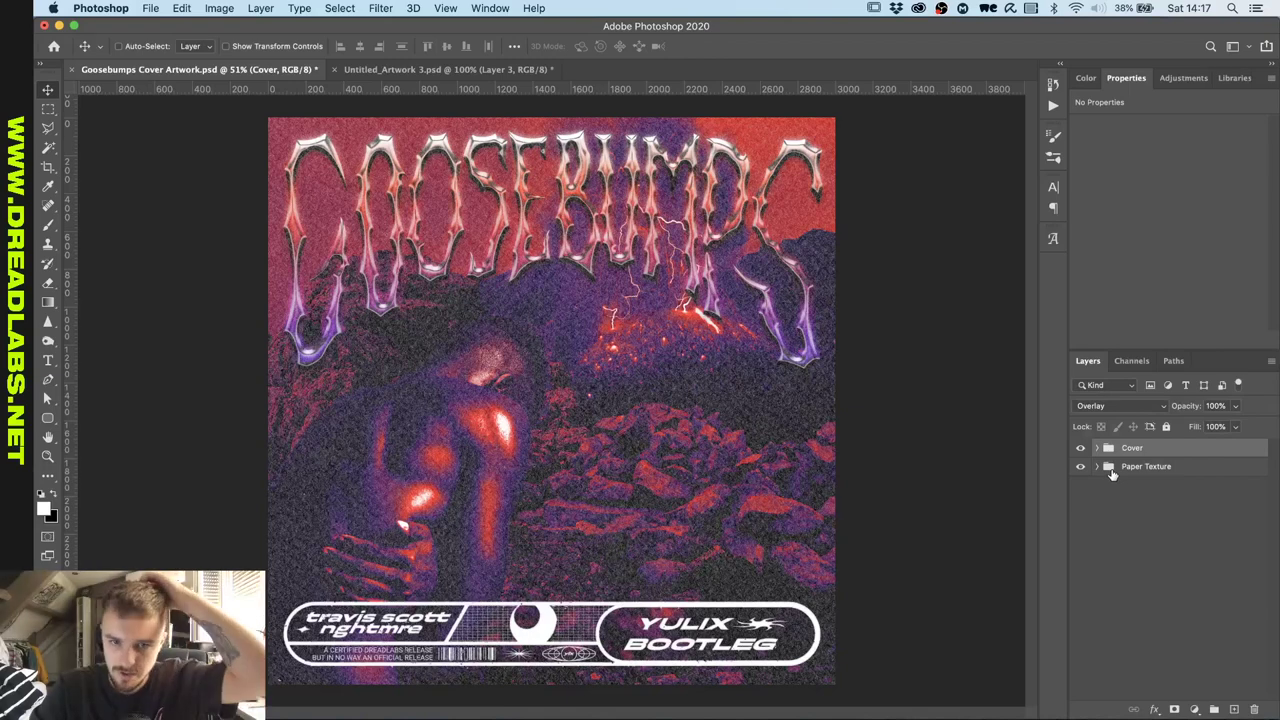
click(1097, 467)
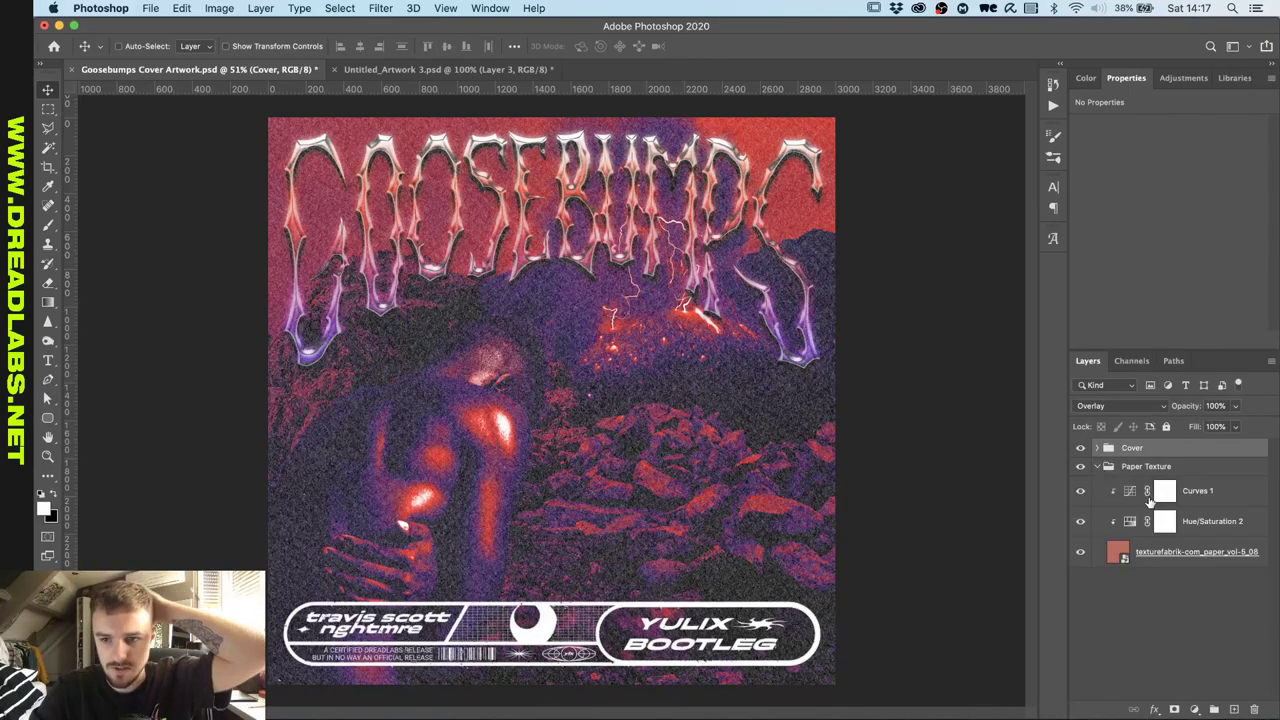
click(1166, 494)
drag(1225, 320, 1241, 323)
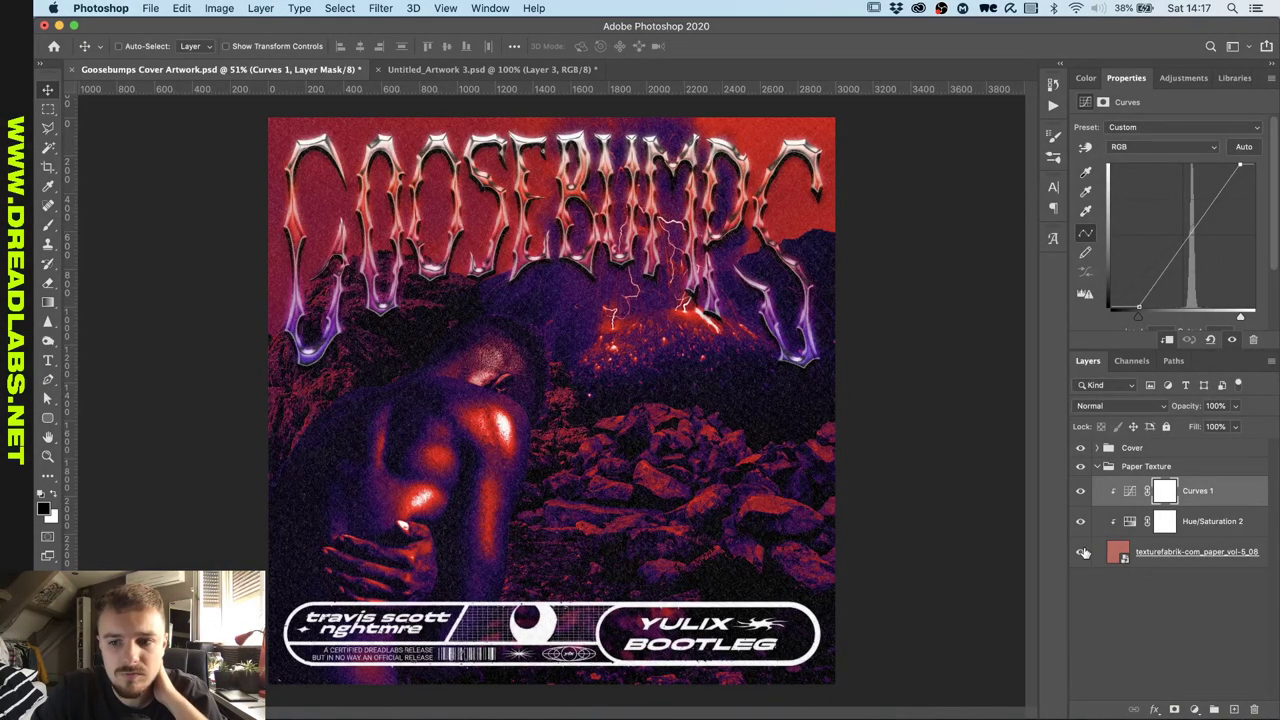
Switch to Finder and place the Grunge Runner texture above the Cover group so that it covers the whole canvas.
click(1189, 560)
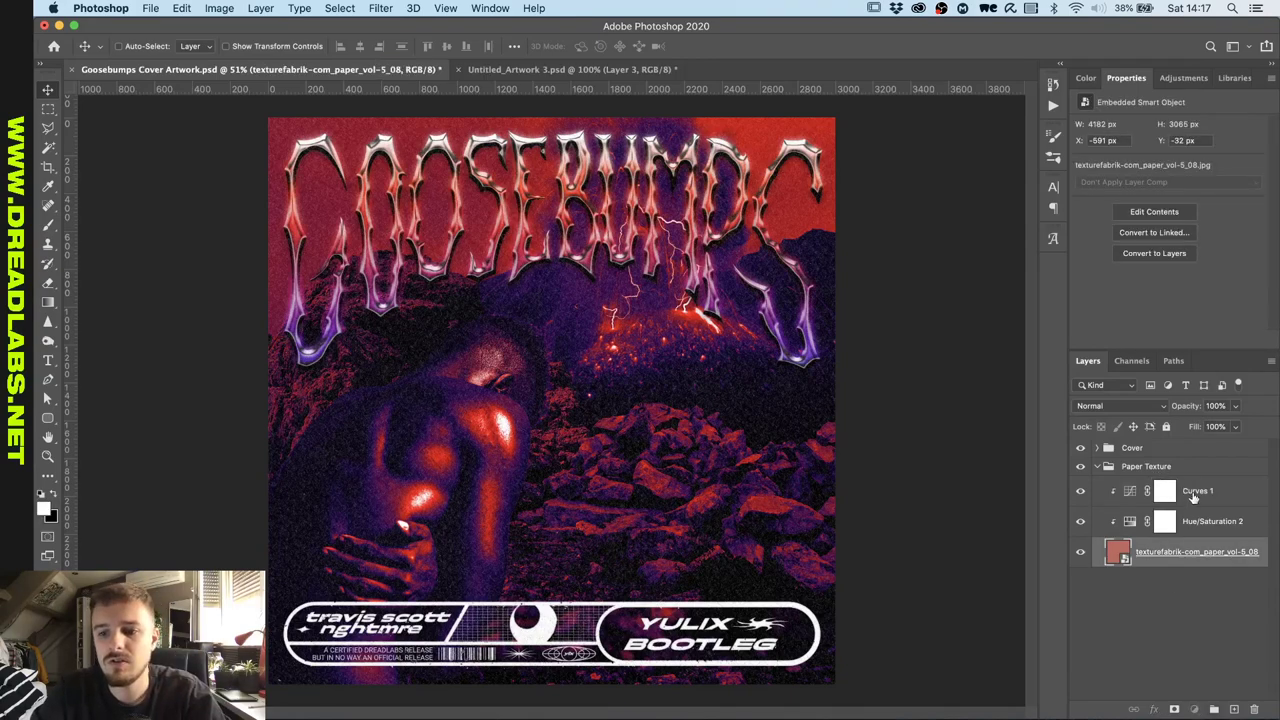
click(1192, 494)
key(ctrl+Up)
click(640, 124)
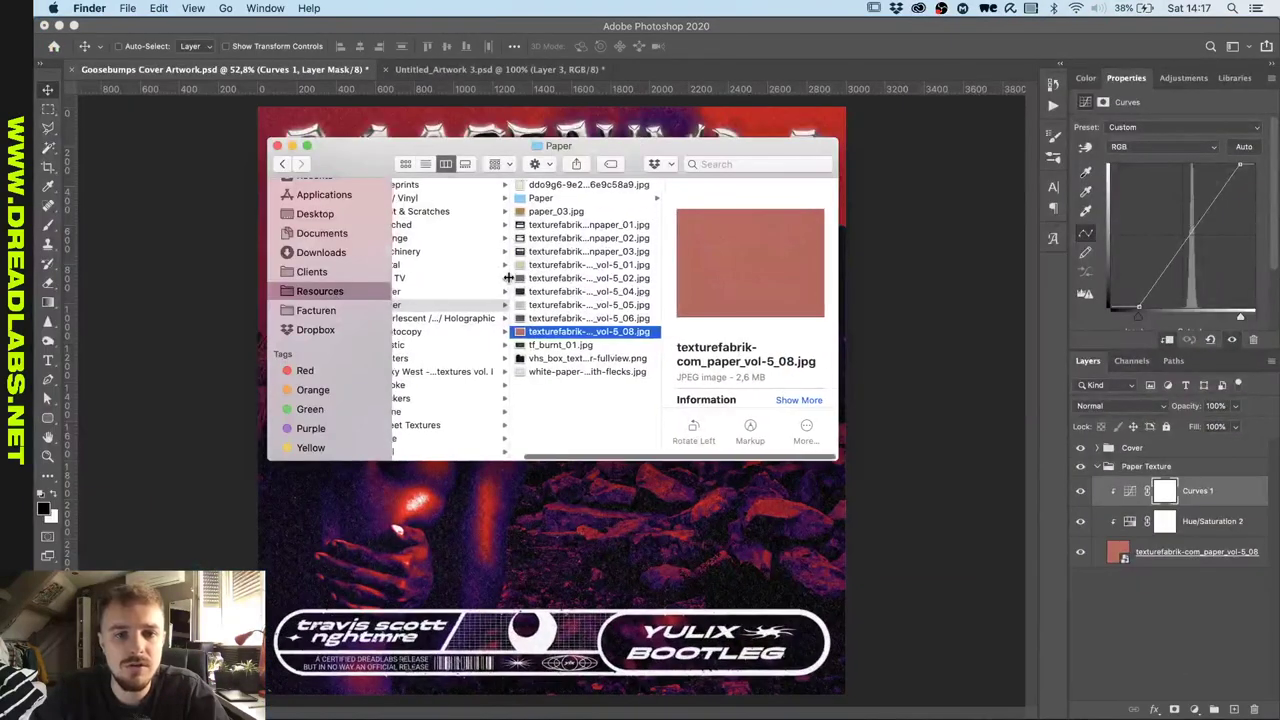
scroll(508, 277, left, 3)
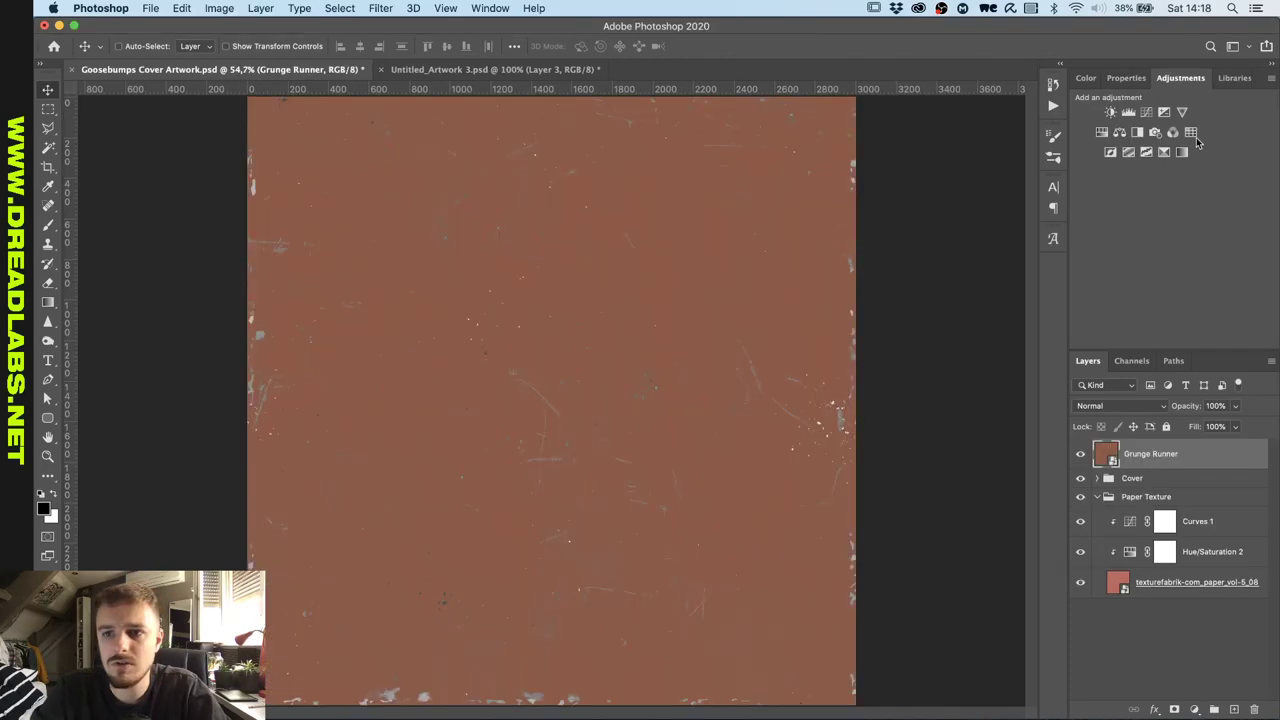
Add a black-to-white Gradient Map clipped to the Grunge Runner layer and set its black stop's location to 33%.
click(1191, 134)
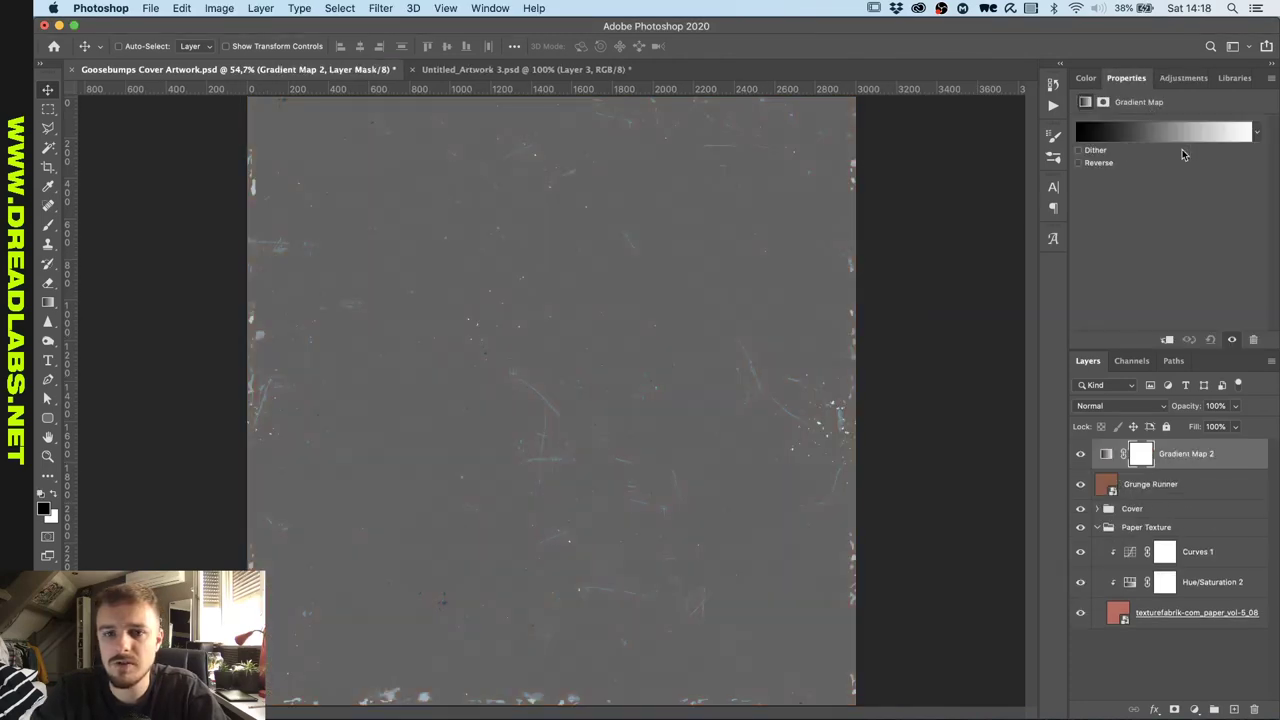
alt+click(1167, 466)
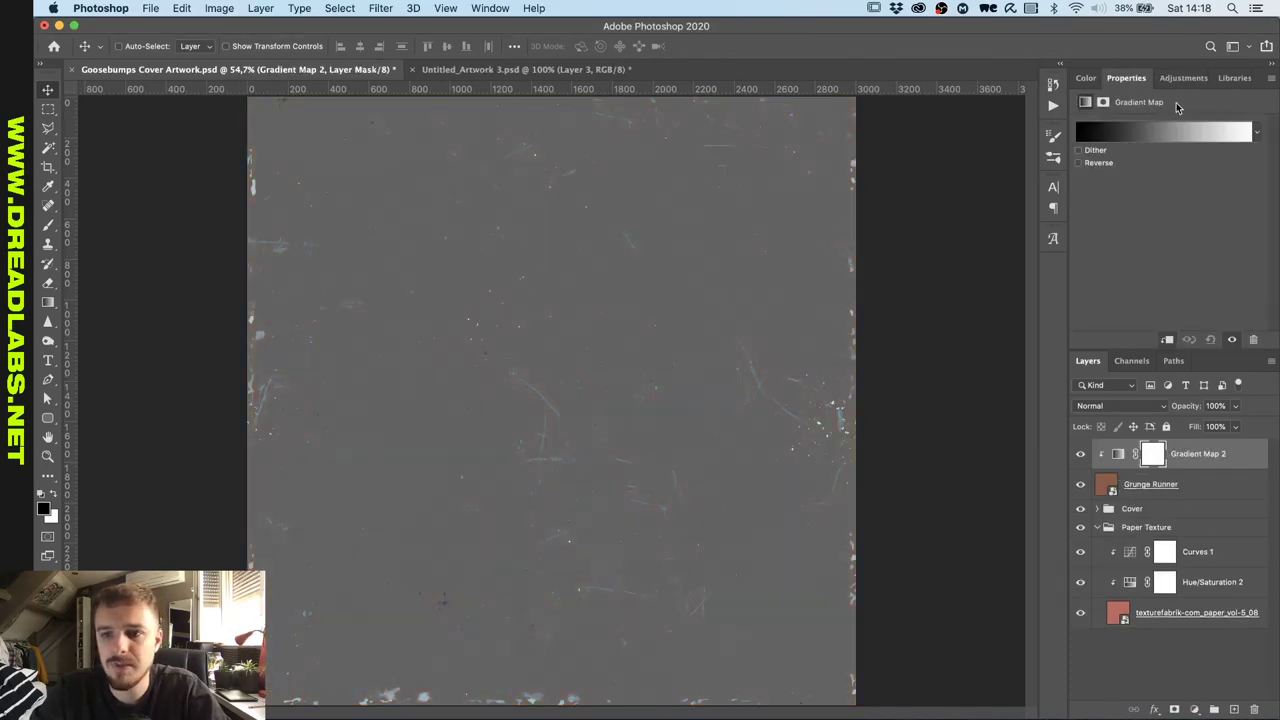
click(1160, 127)
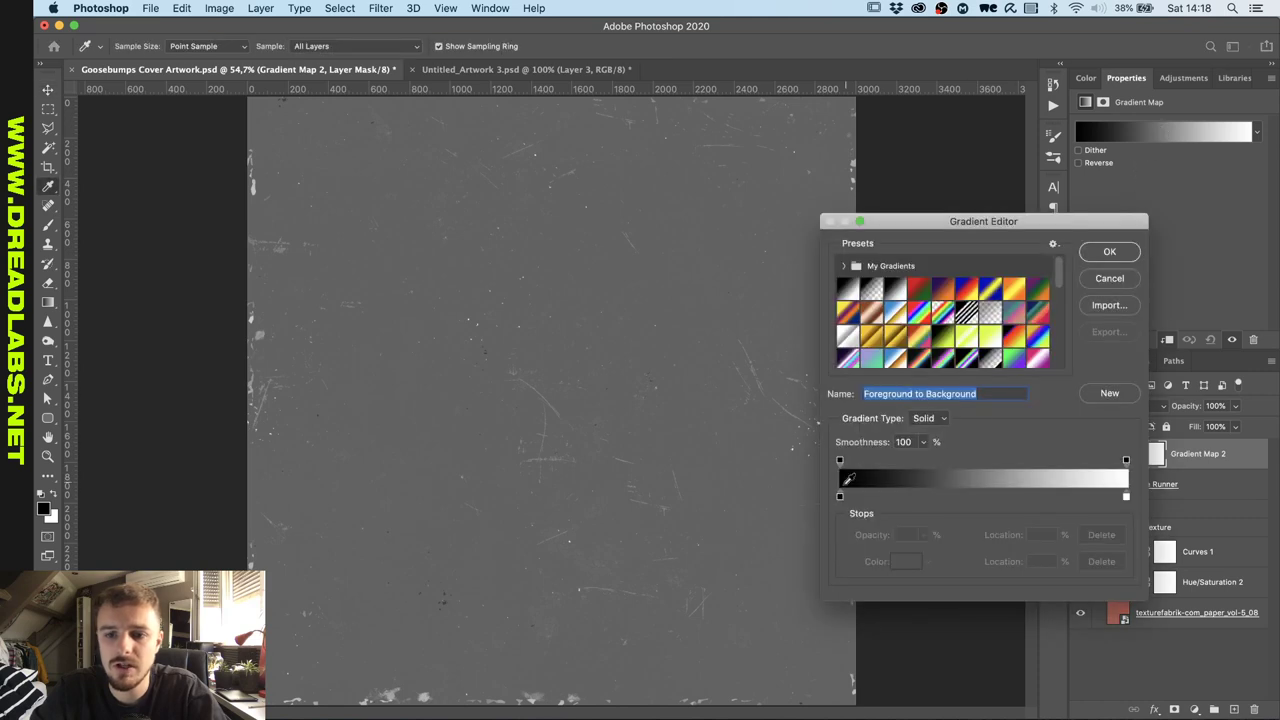
drag(848, 495, 935, 497)
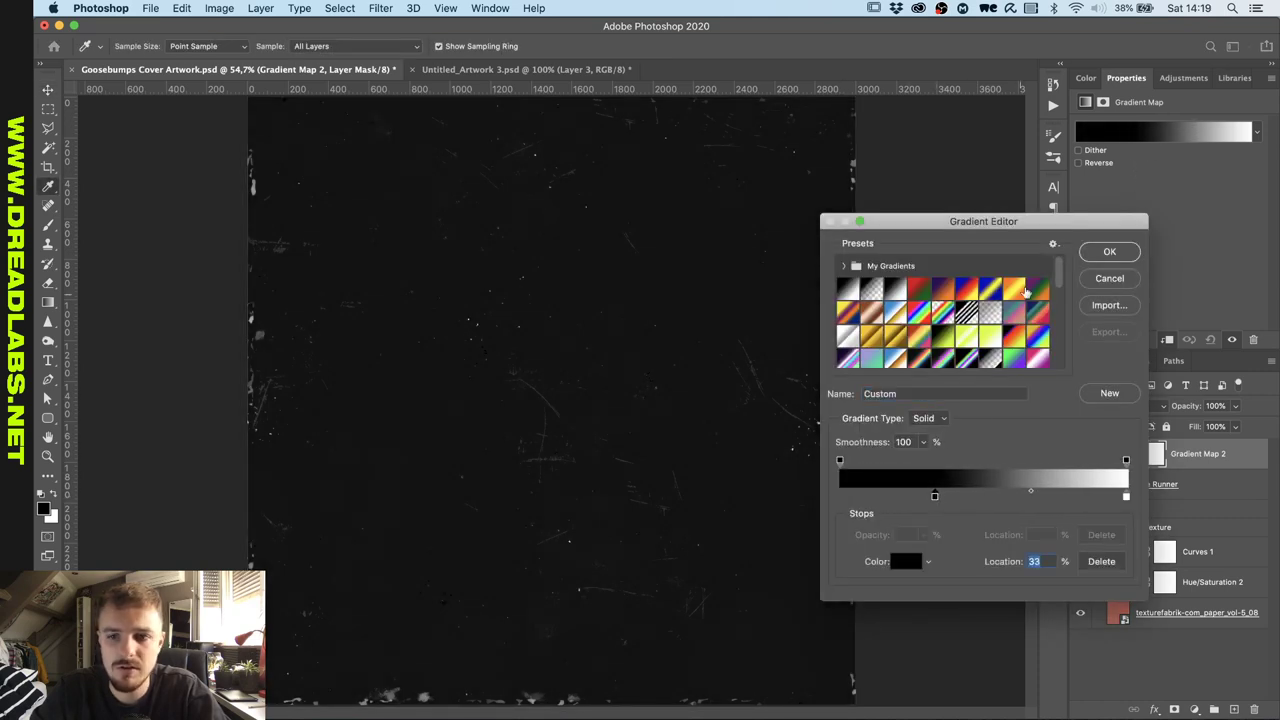
click(1114, 251)
Group the Grunge Runner layer with its Gradient Map, set the group's blend mode to Lighten, and compare the artwork with and without it.
shift+click(1196, 487)
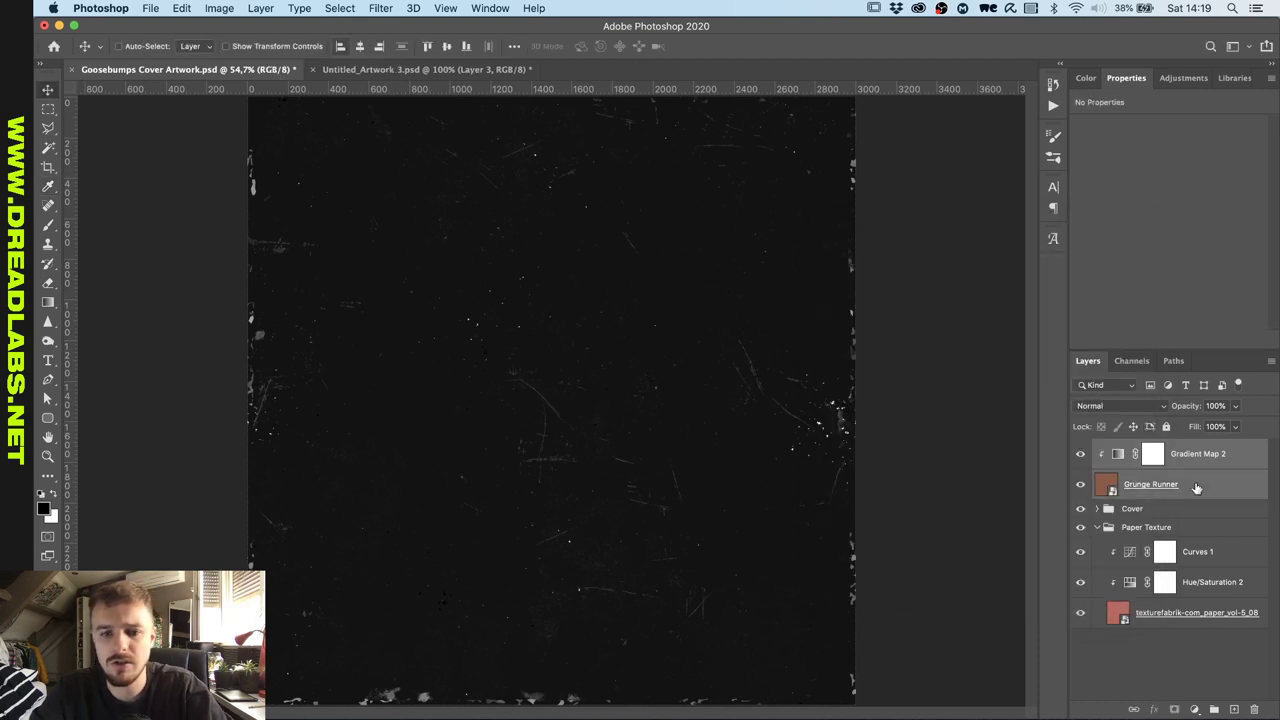
key(super+g)
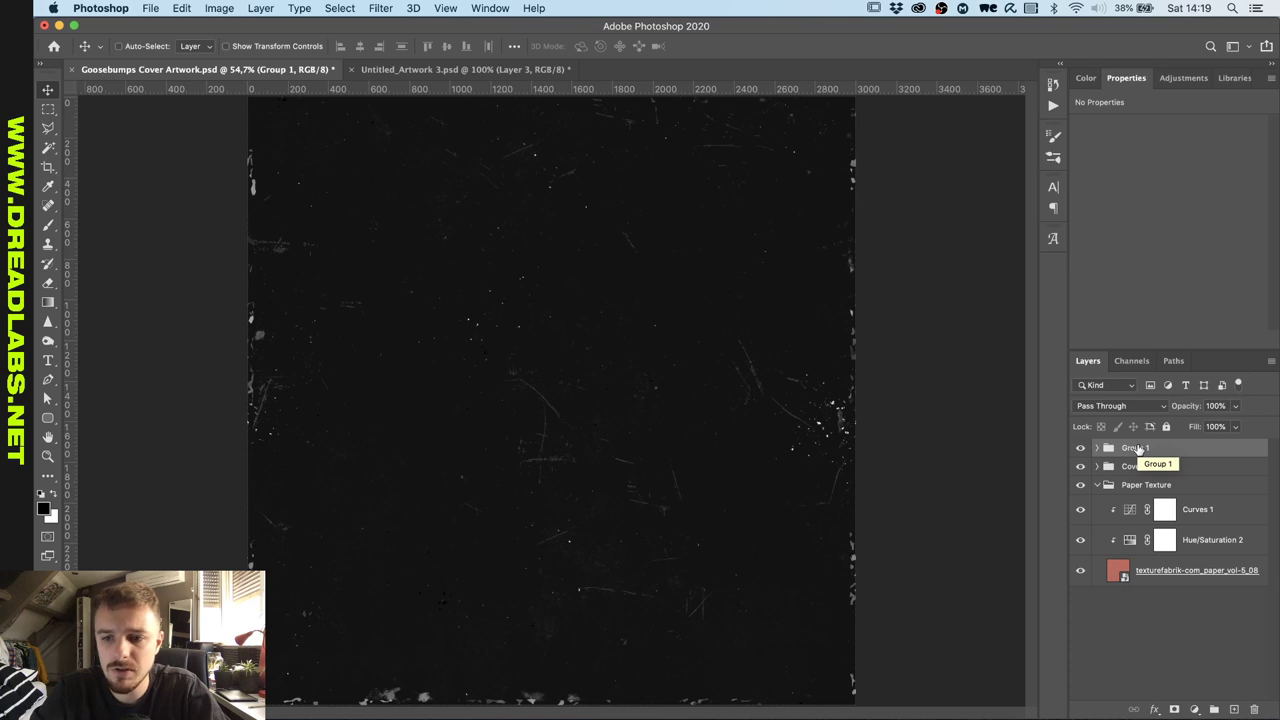
click(1132, 406)
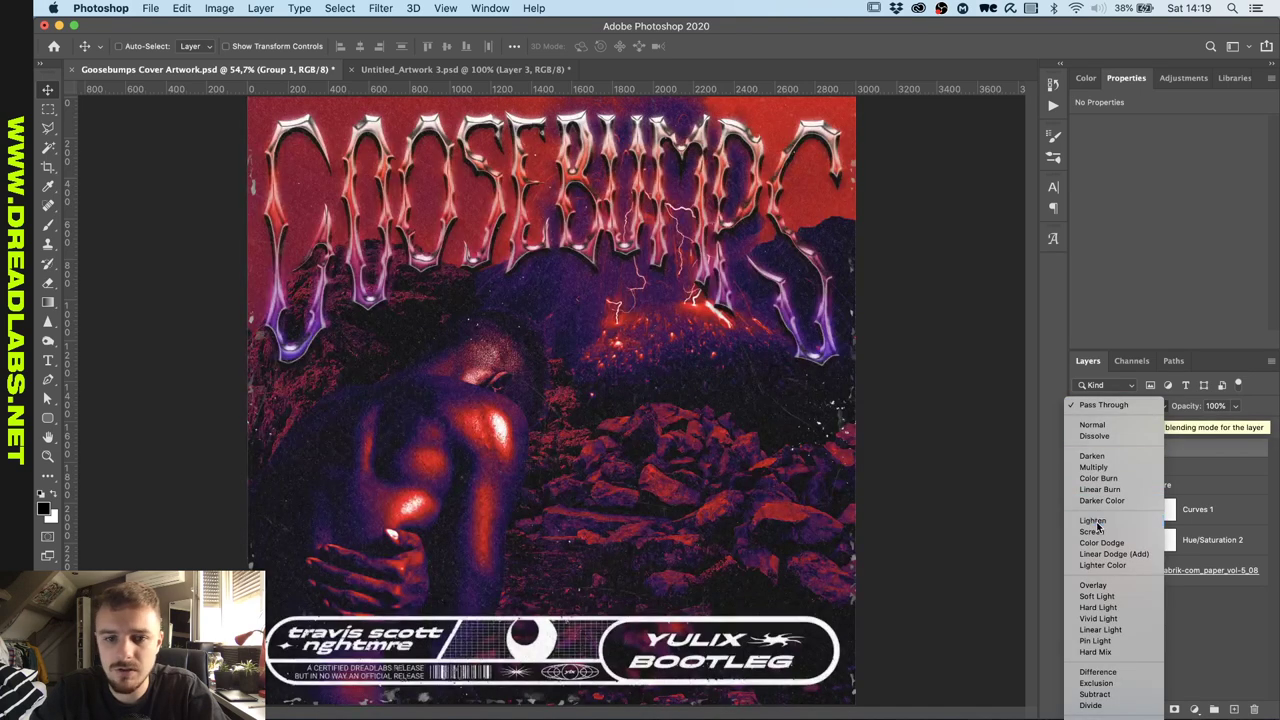
click(1093, 521)
click(1078, 450)
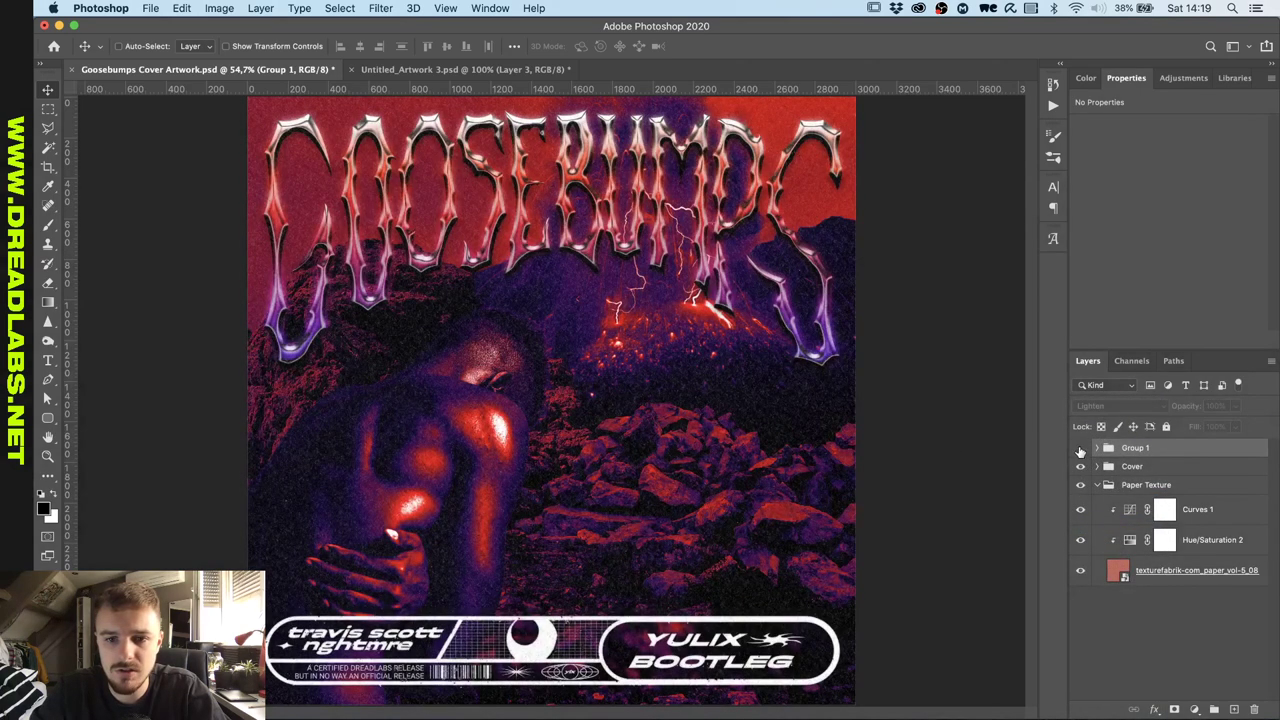
click(1080, 450)
Replace the contents of the paper texture smart object with texturefabrik-com_paper_vol-5_05.jpg from the Paper folder inside Textures.
click(1143, 575)
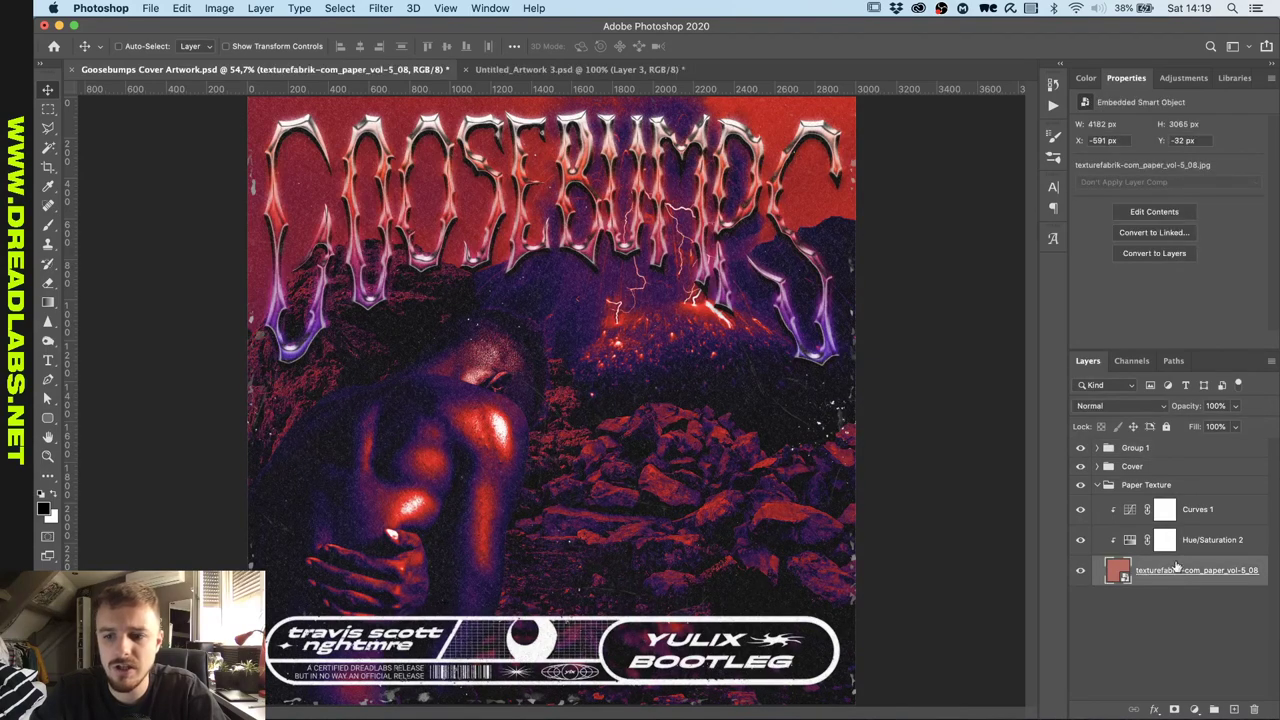
right_click(1177, 567)
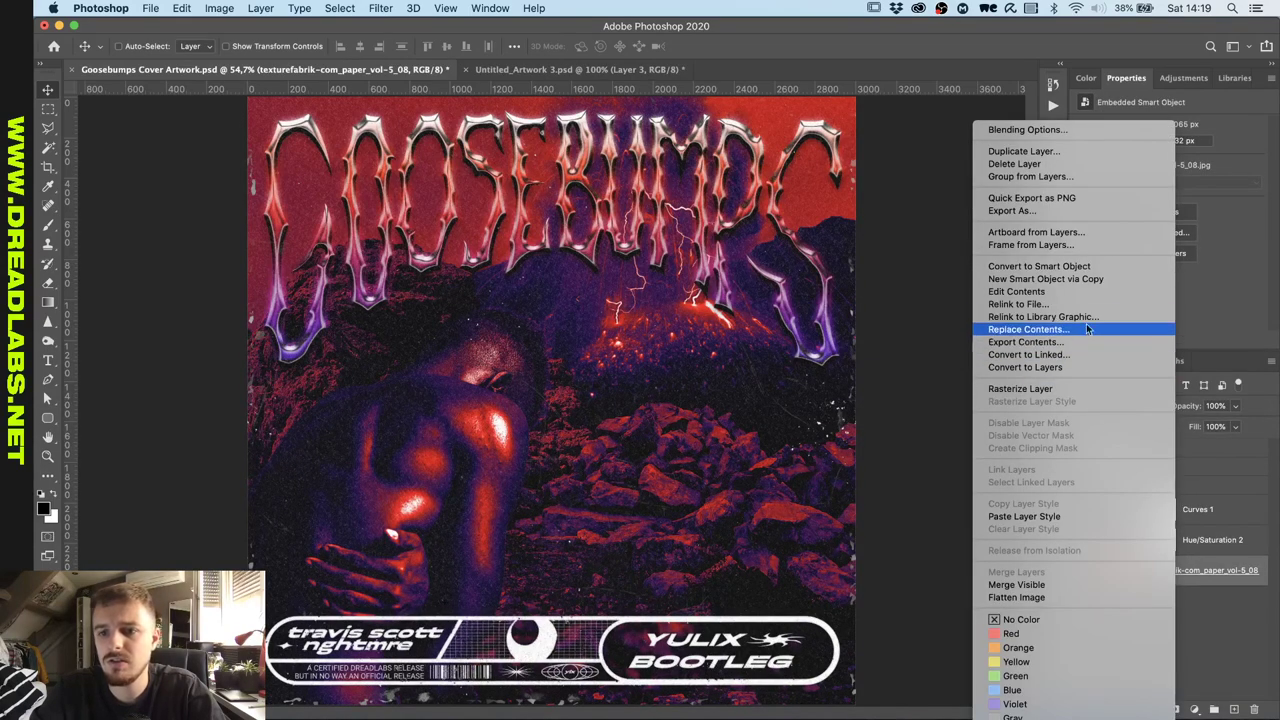
click(1088, 329)
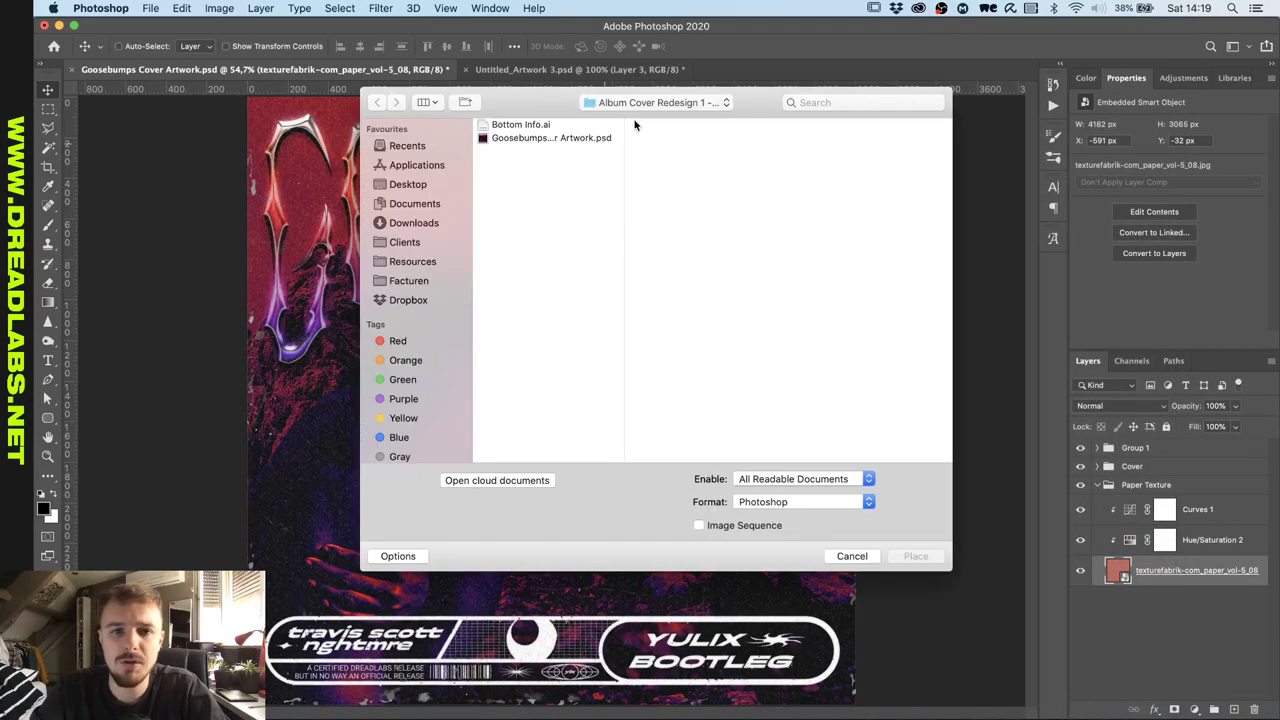
click(660, 103)
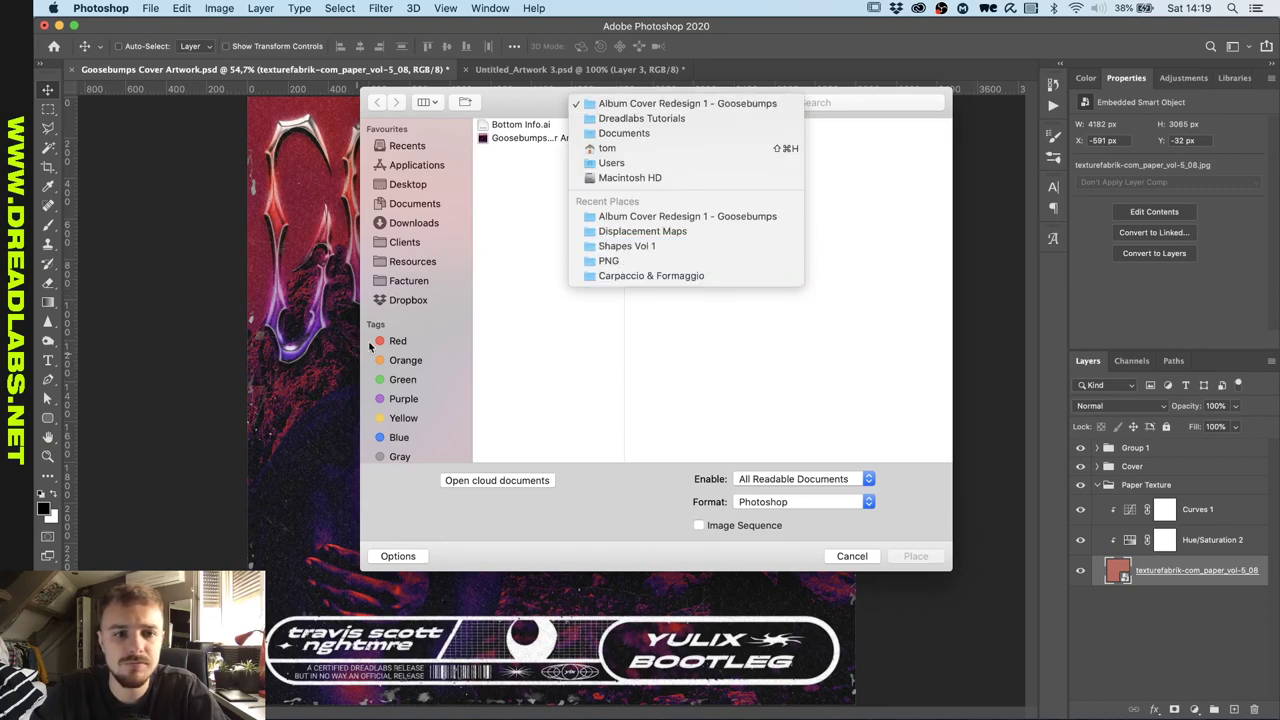
click(400, 378)
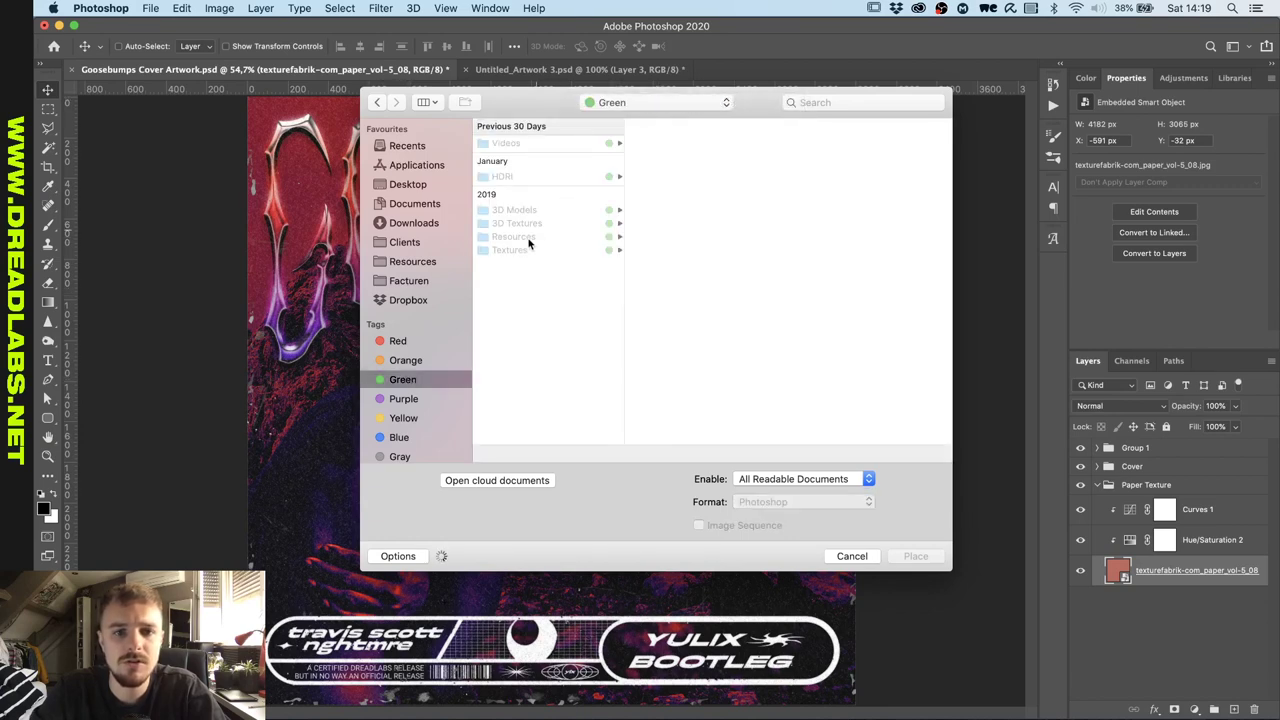
click(528, 239)
click(549, 250)
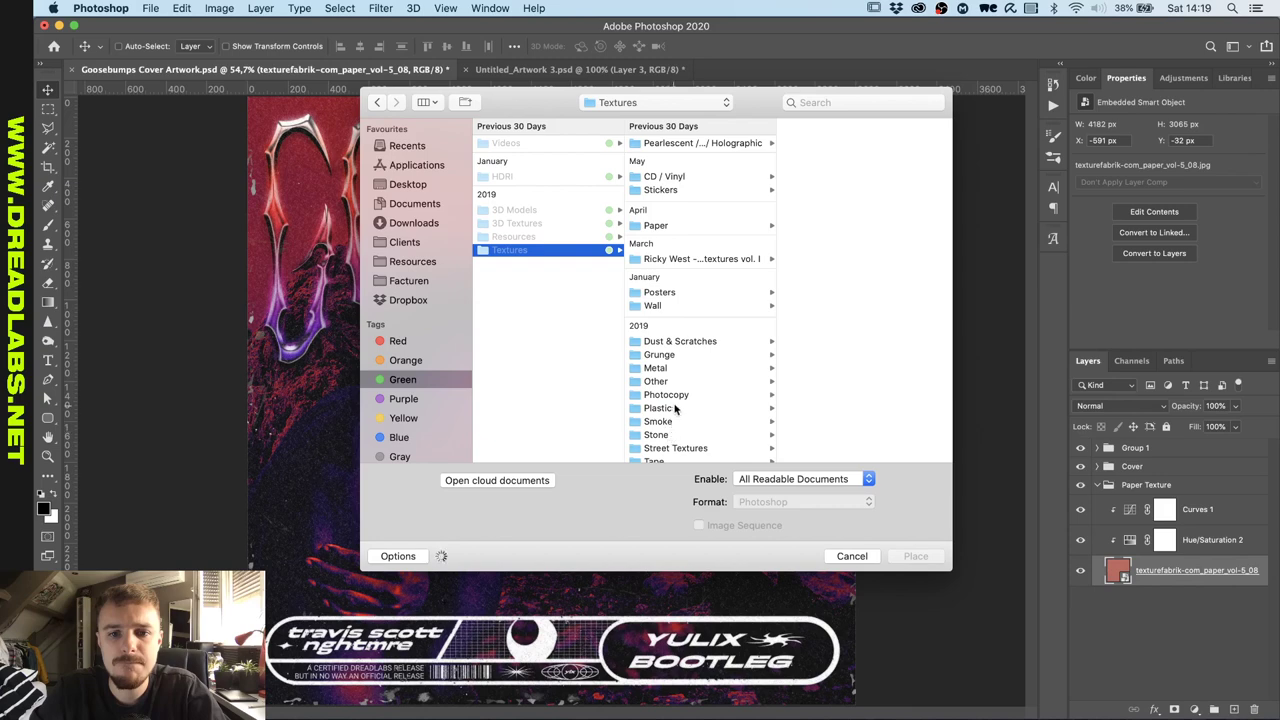
click(656, 225)
click(825, 172)
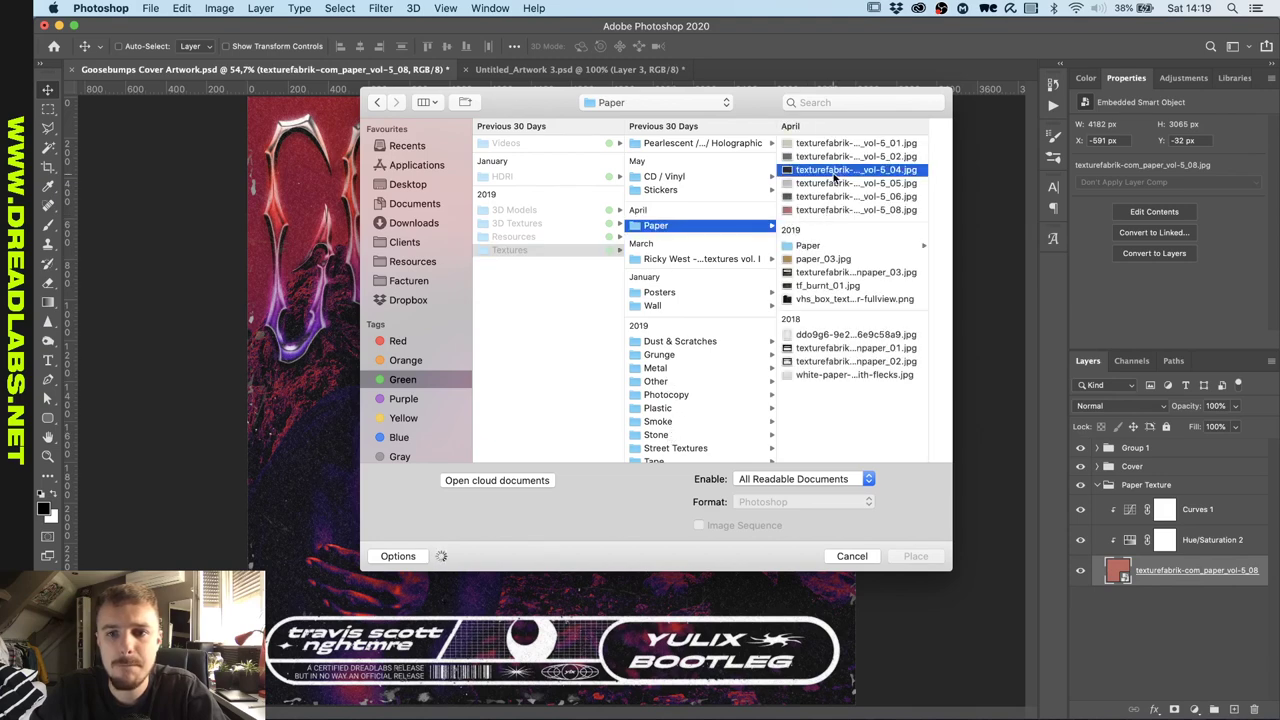
key(space)
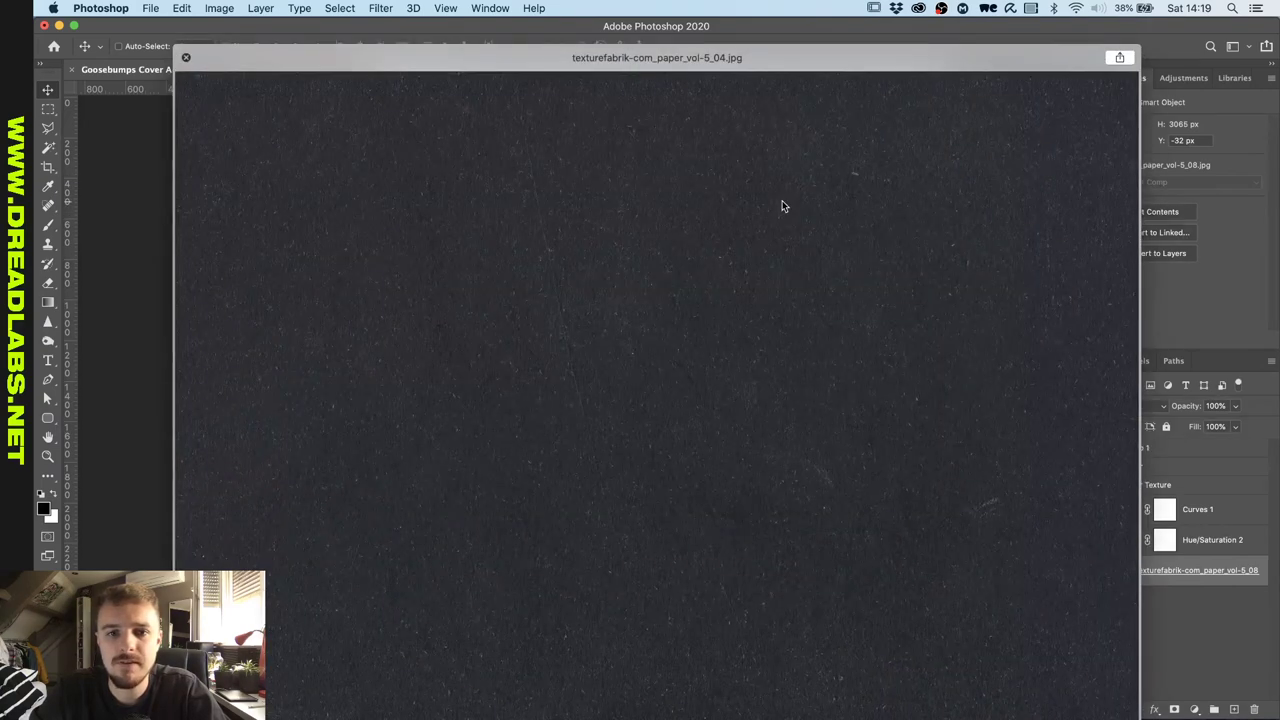
key(Down)
key(space)
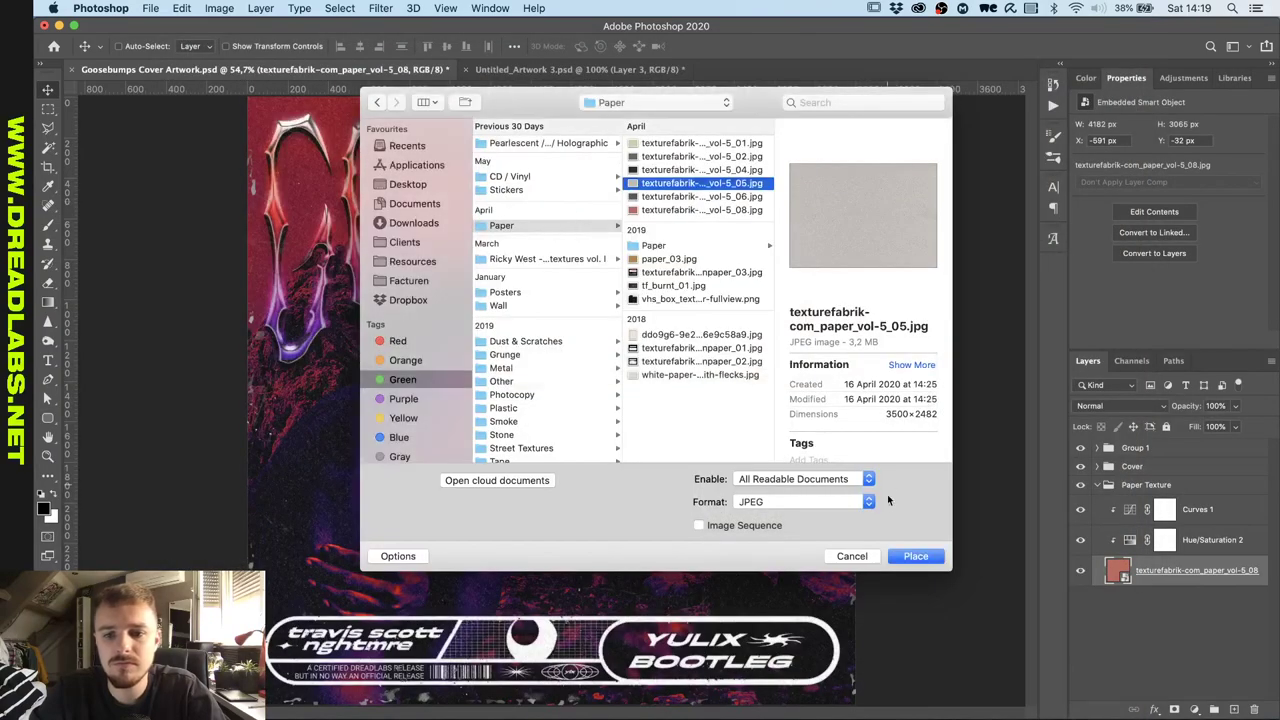
click(904, 555)
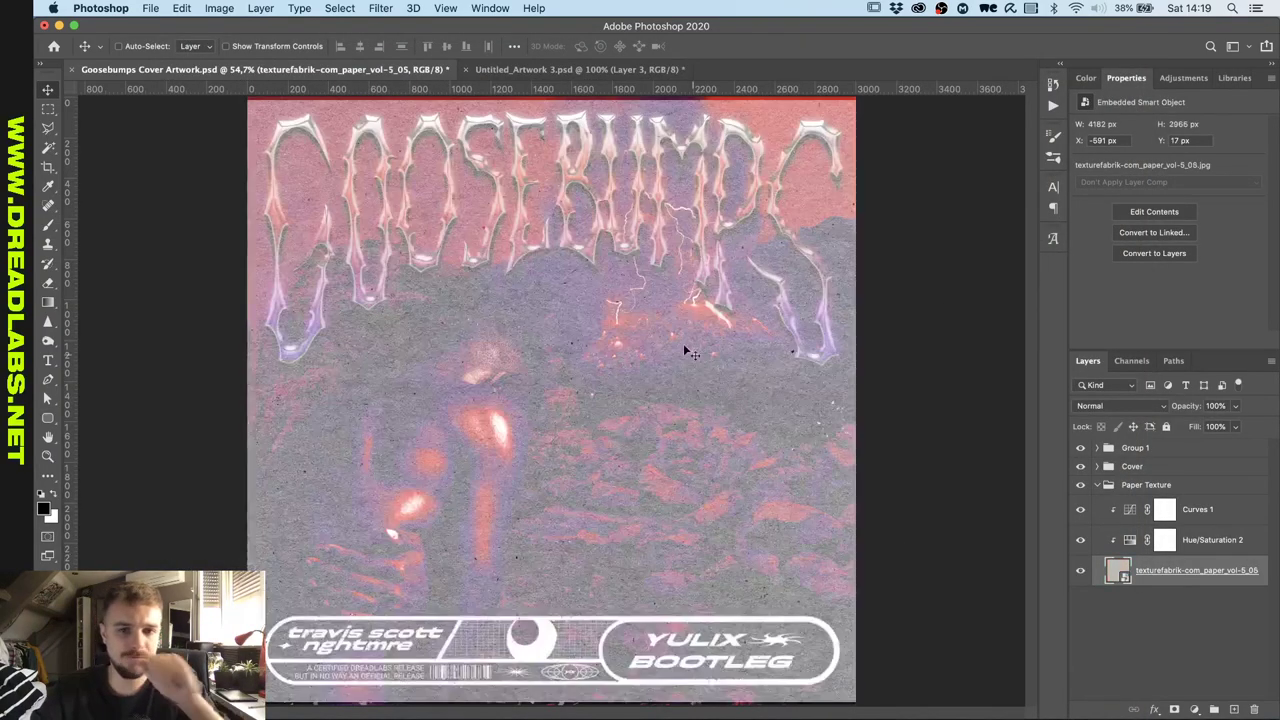
Enlarge the paper texture to about 4300 × 3050 px so that it also covers the canvas's upper edge.
scroll(684, 350, down, 2)
scroll(836, 388, down, 2)
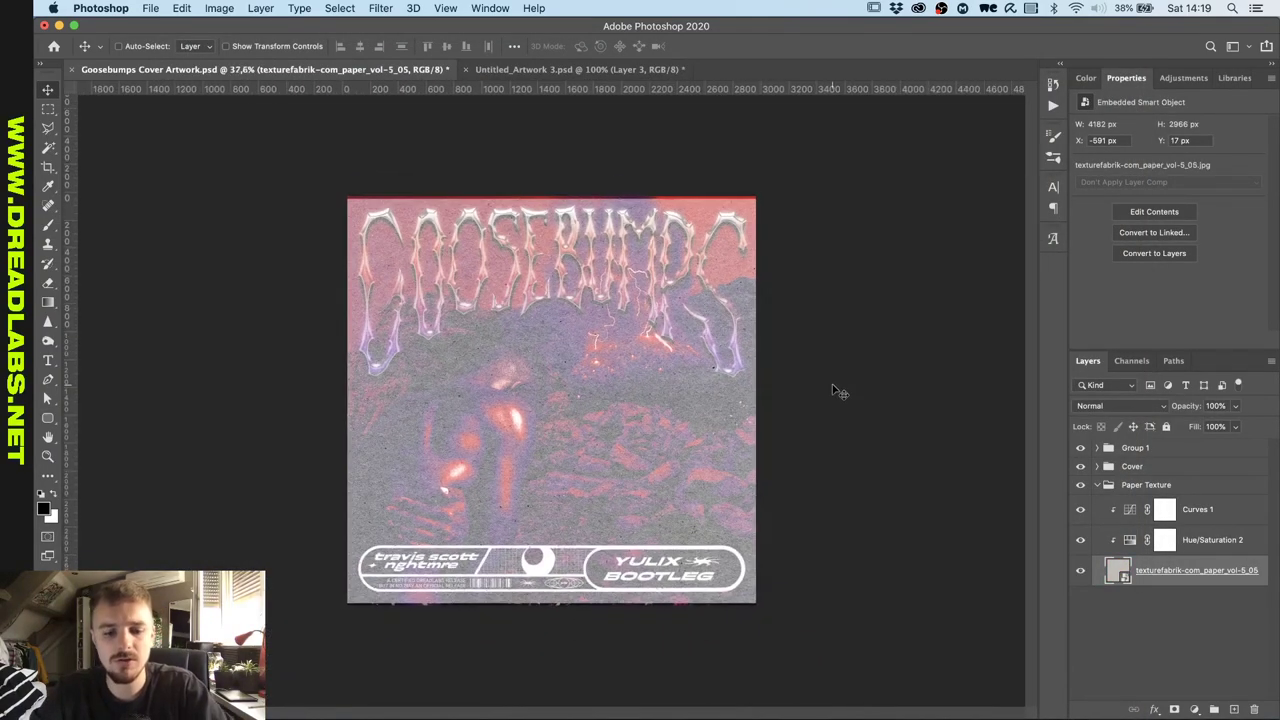
key(super+t)
drag(551, 200, 552, 193)
click(733, 46)
scroll(645, 294, up, 1)
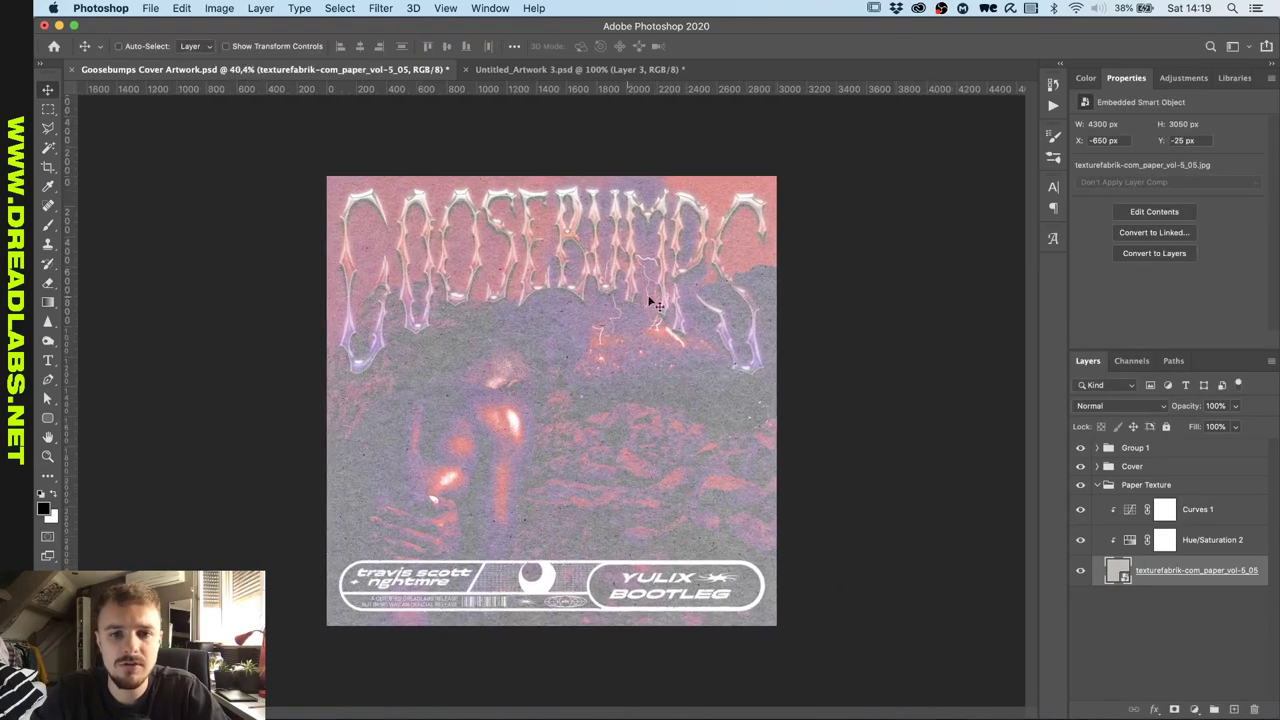
Reset the white point of the paper texture's Curves adjustment to the far corner and lower the curve's upper midtones to darken the texture.
click(1133, 512)
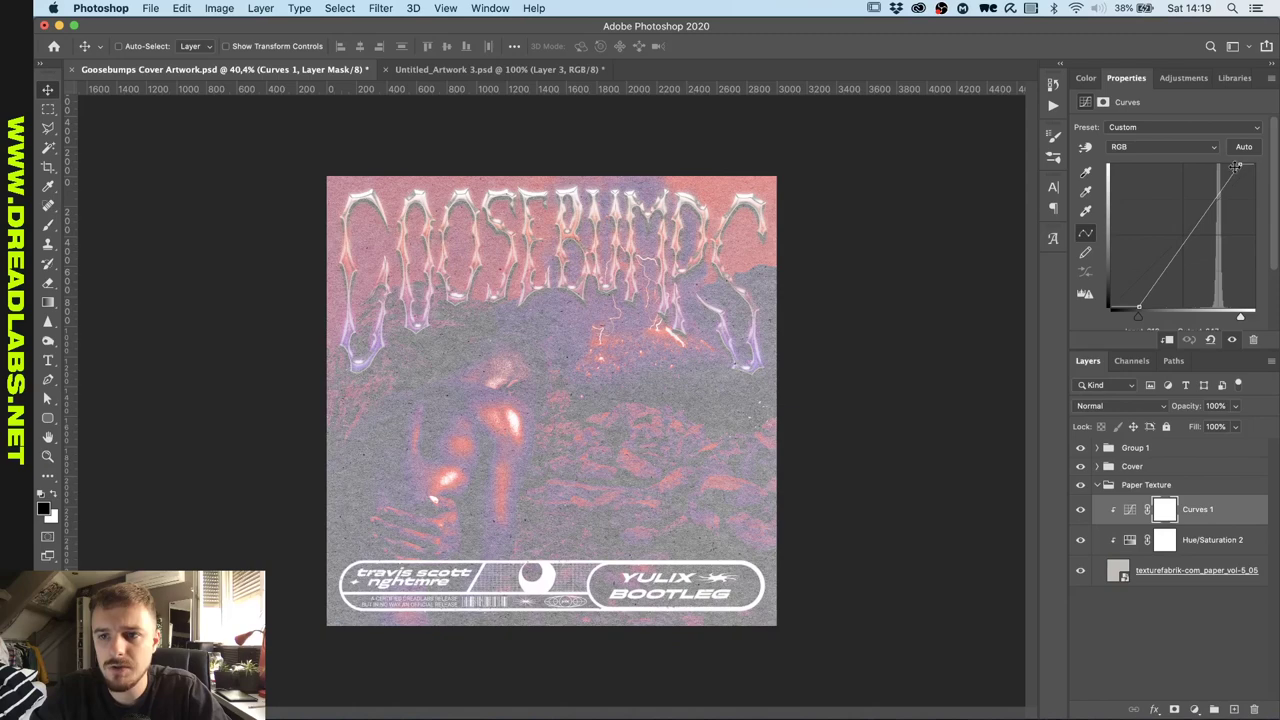
drag(1236, 167, 1259, 163)
drag(1213, 212, 1216, 233)
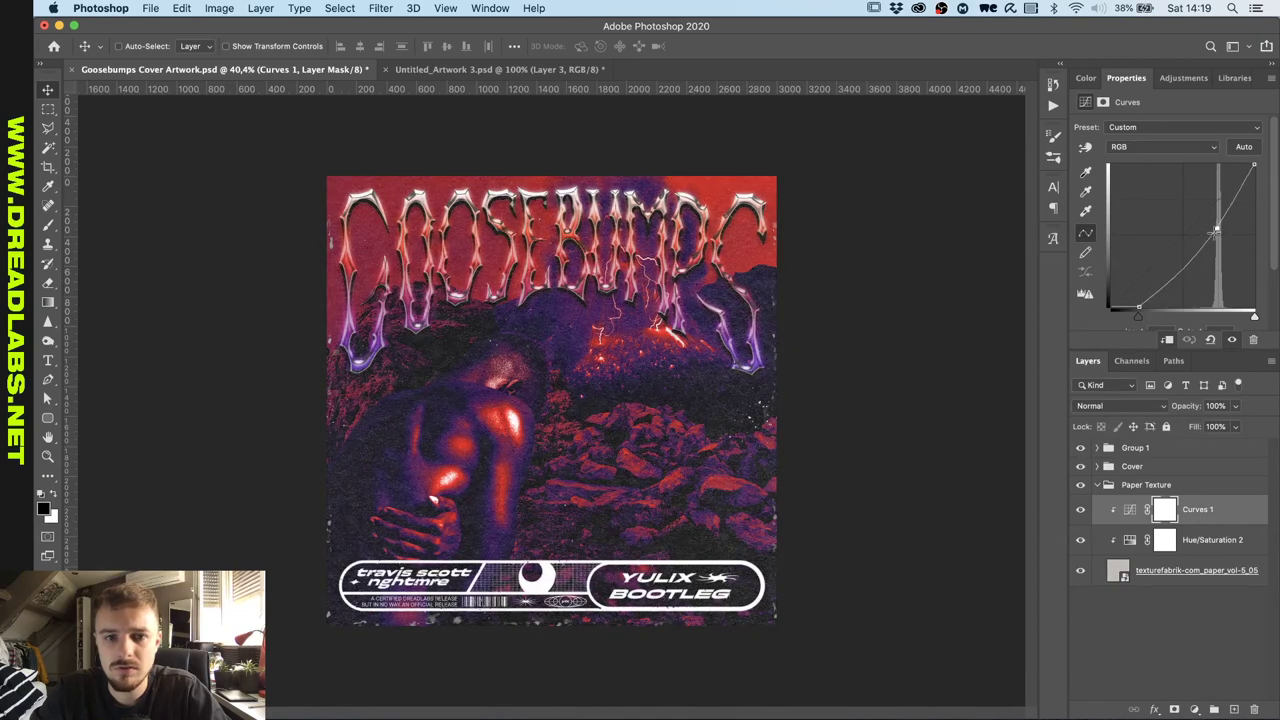
scroll(812, 362, up, 5)
scroll(815, 365, down, 4)
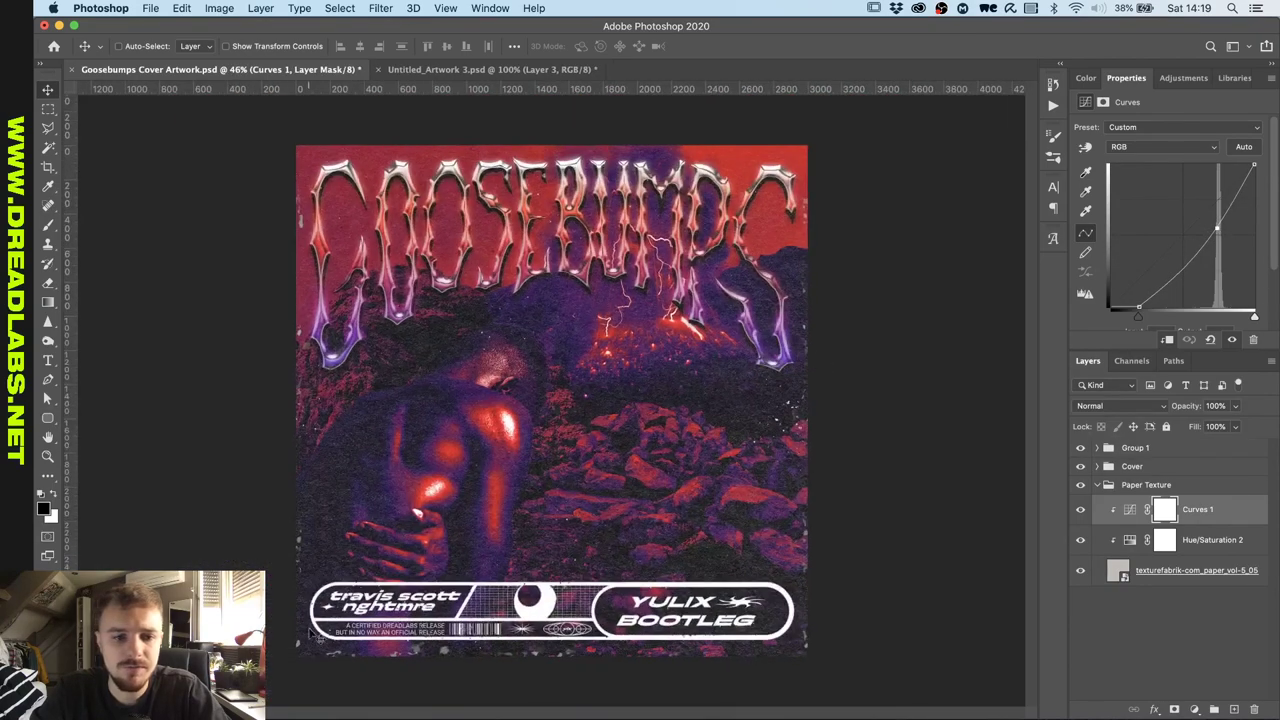
Switch to Finder and place texturefabrik_photocopies_vol-3_09.jpg from the Photocopy textures folder into the cover document.
key(ctrl+Up)
click(577, 142)
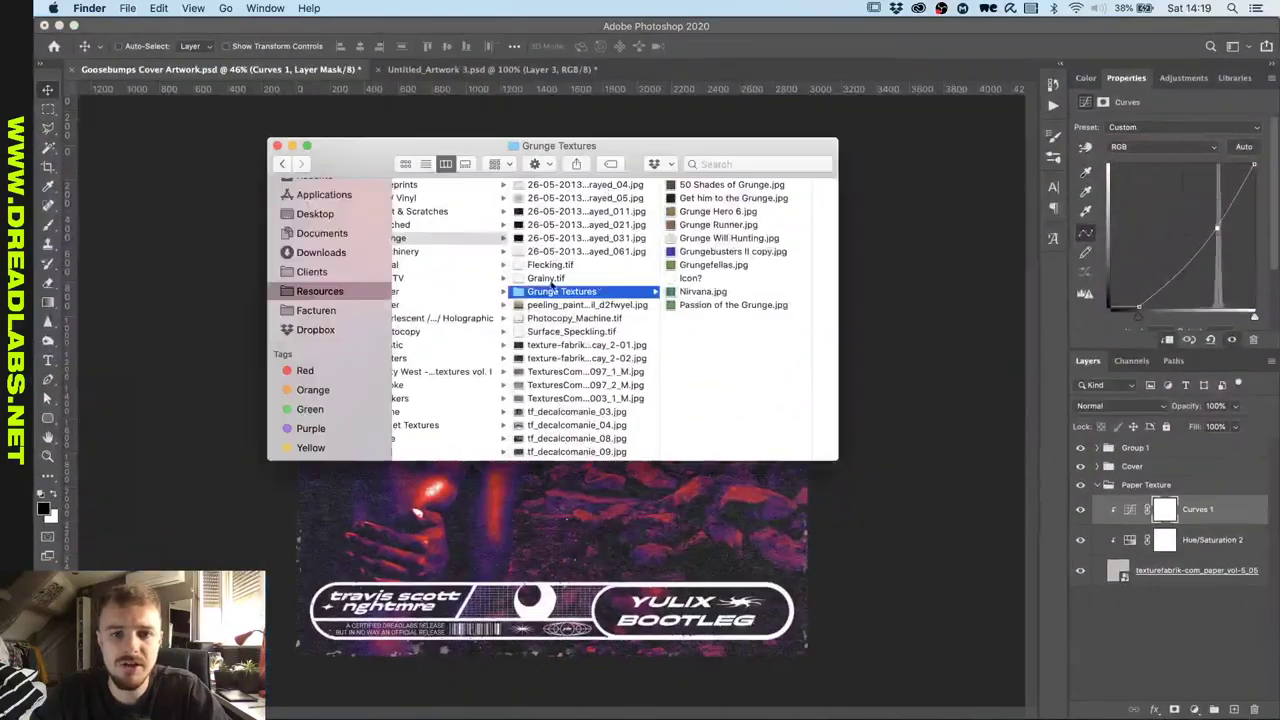
scroll(428, 318, left, 2)
click(432, 331)
click(612, 255)
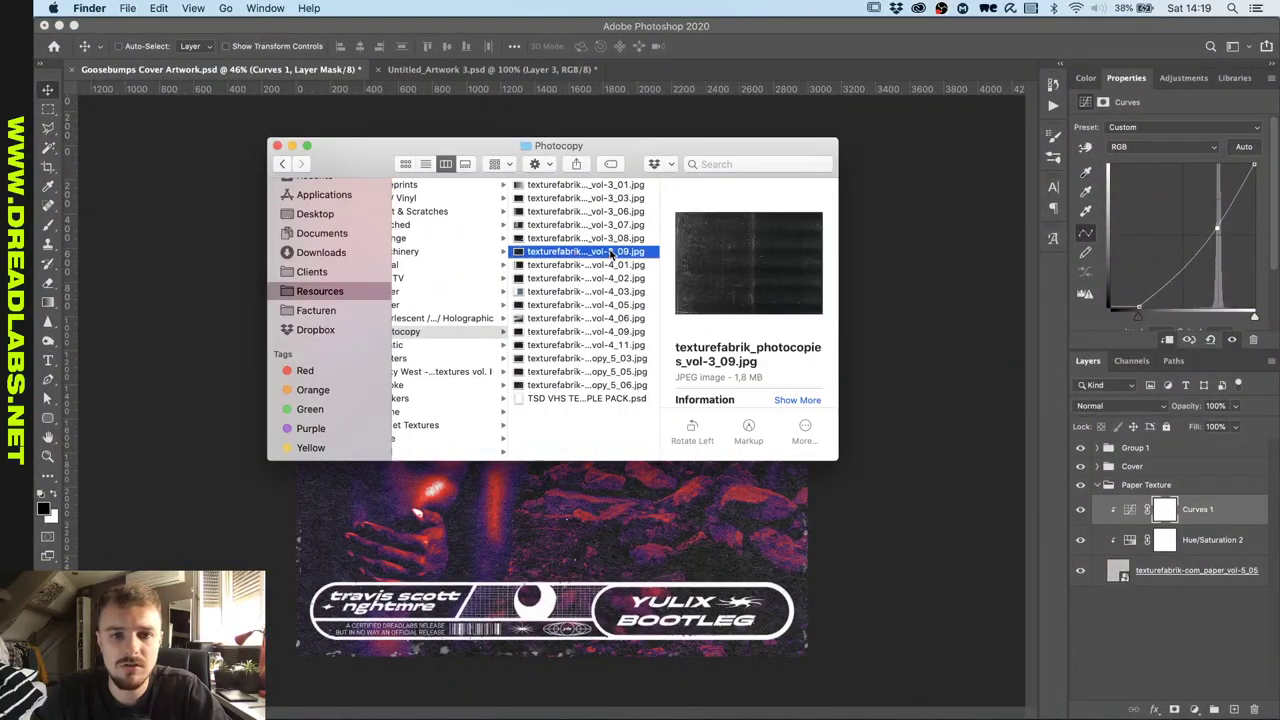
key(space)
key(space)
drag(612, 255, 572, 543)
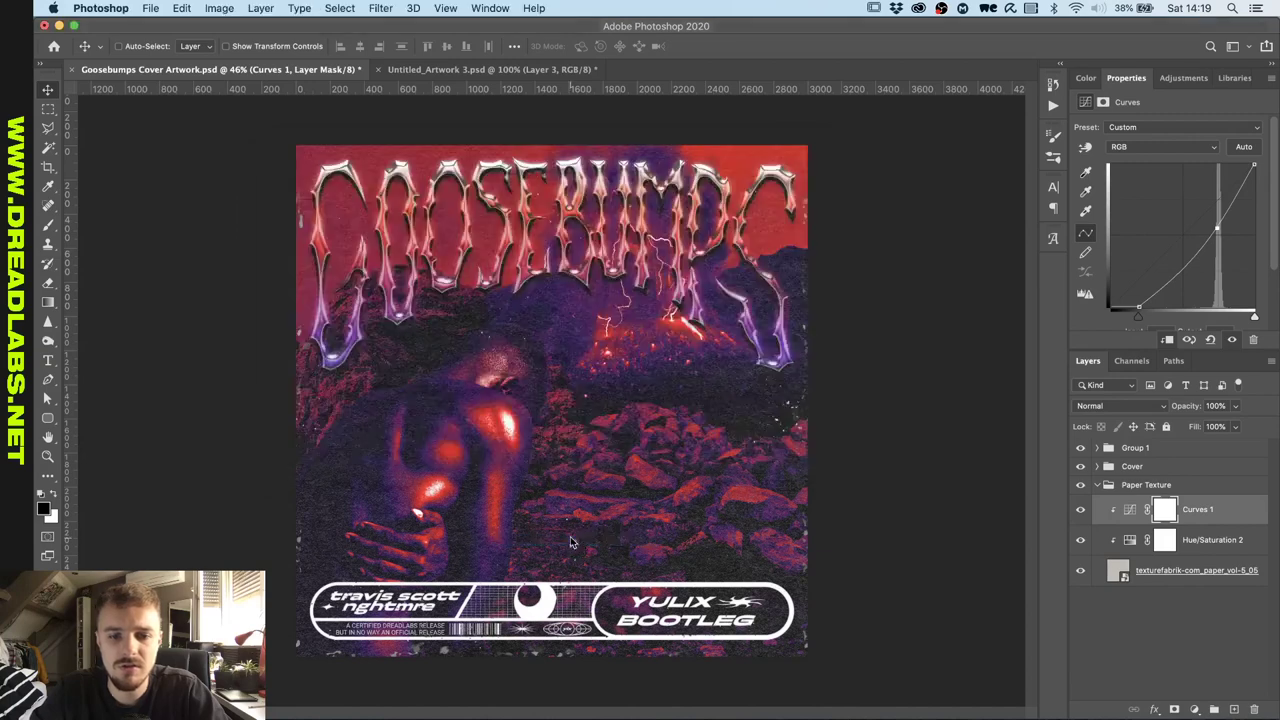
Scale the photocopy texture to about 4698 × 3253 px to cover the whole canvas and bring it to the front of all layers.
drag(551, 270, 551, 194)
click(731, 46)
key(shift+super+])
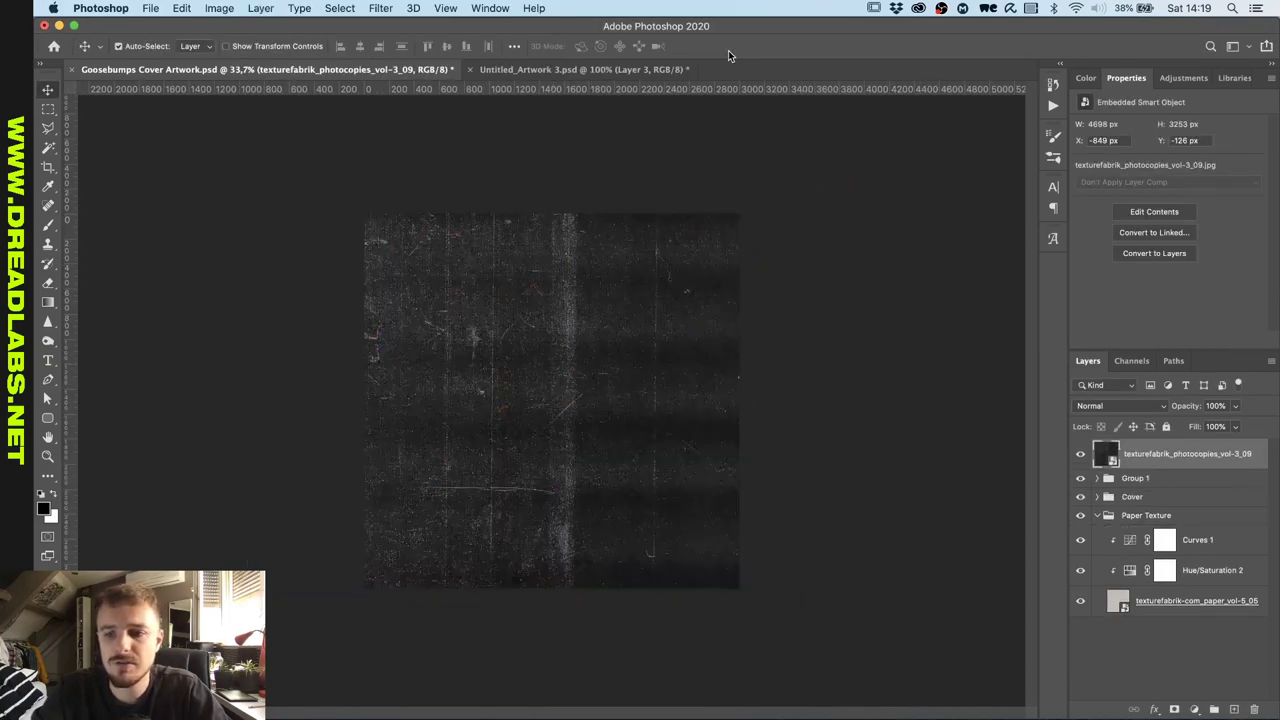
Try the Lighten blend mode on the photocopy texture layer and compare the artwork with and without it.
click(1145, 405)
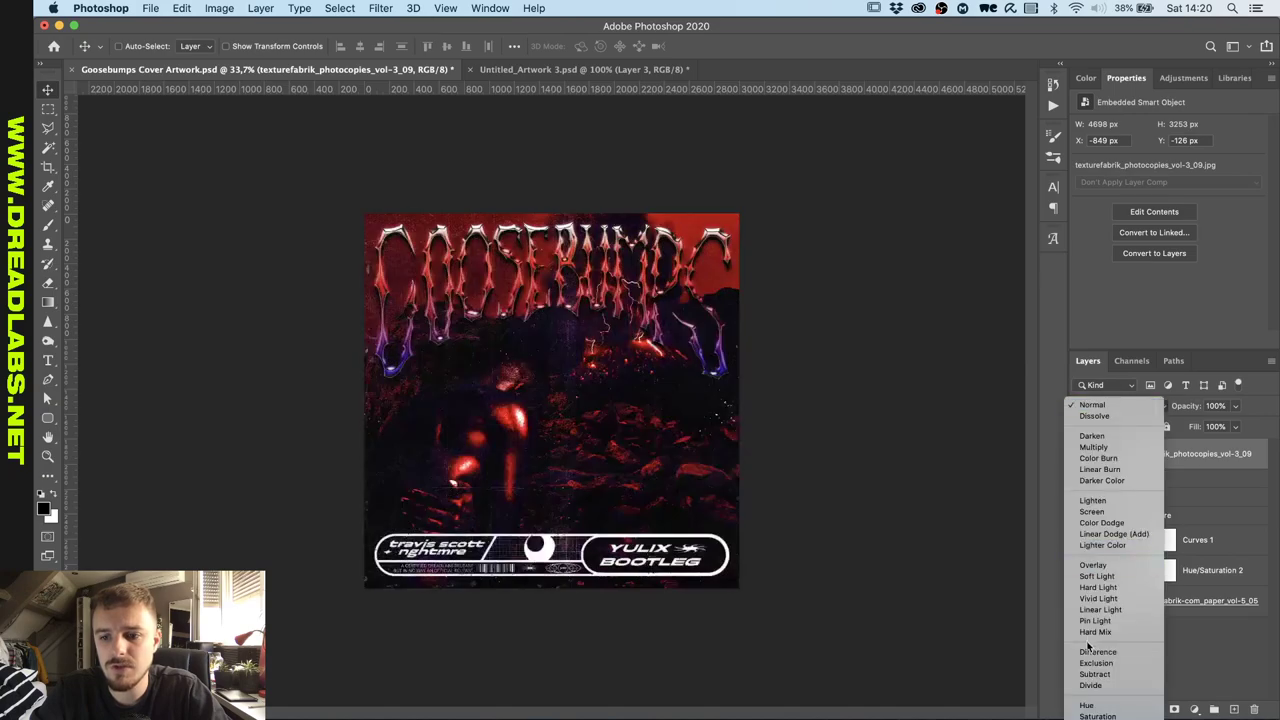
click(1092, 501)
scroll(755, 440, up, 3)
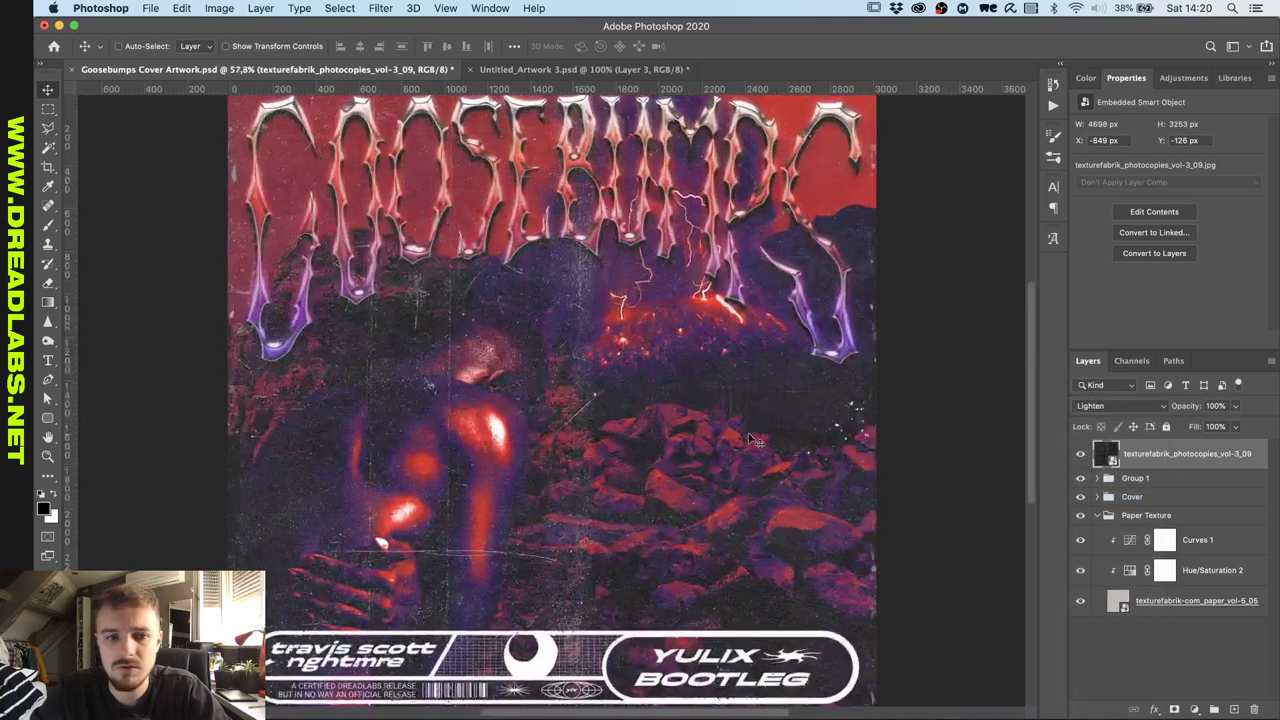
click(1079, 454)
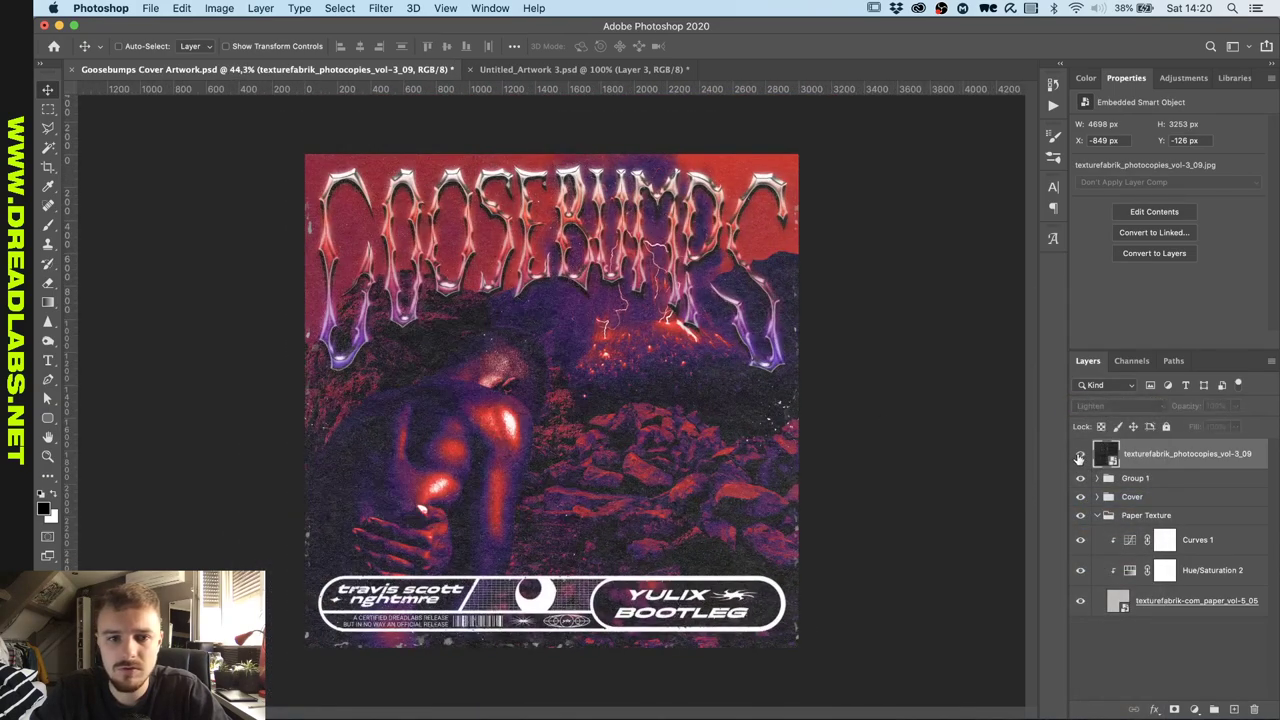
click(1079, 454)
Group the photocopy texture layer, set the layer's own blend mode to Normal and the group's blend mode to Lighten.
key(super+g)
click(1150, 470)
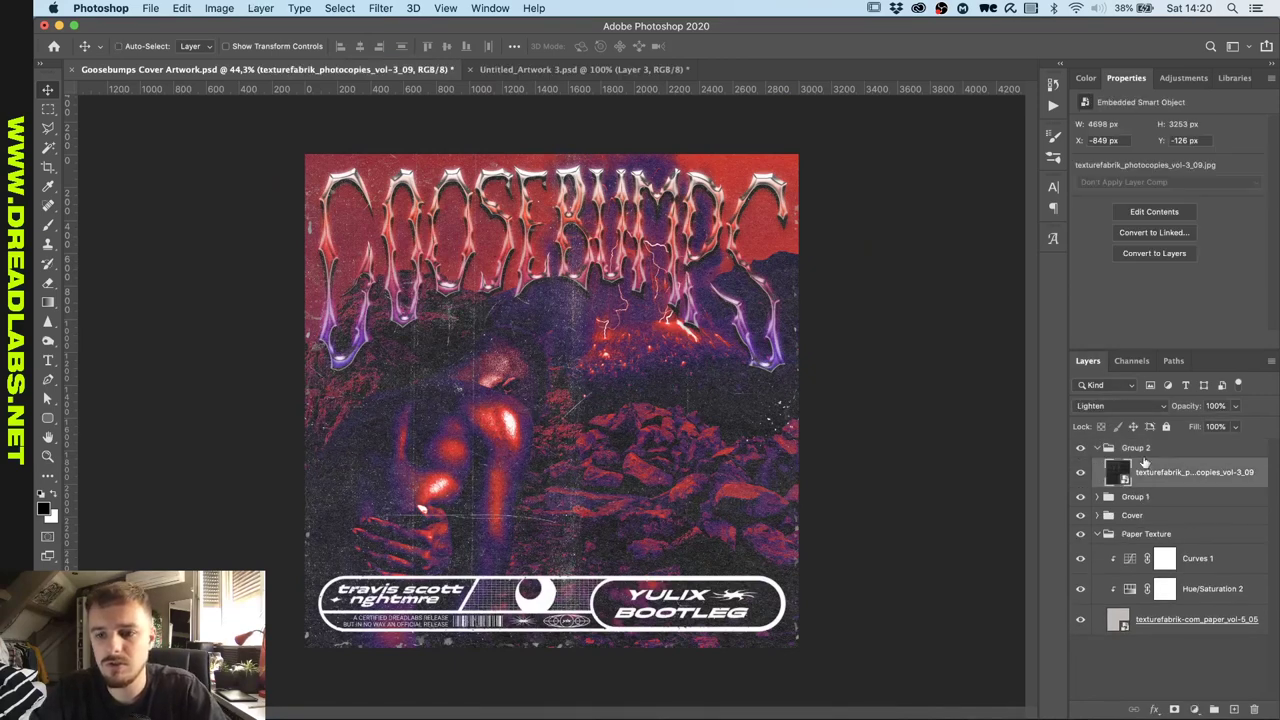
click(1118, 405)
key(Escape)
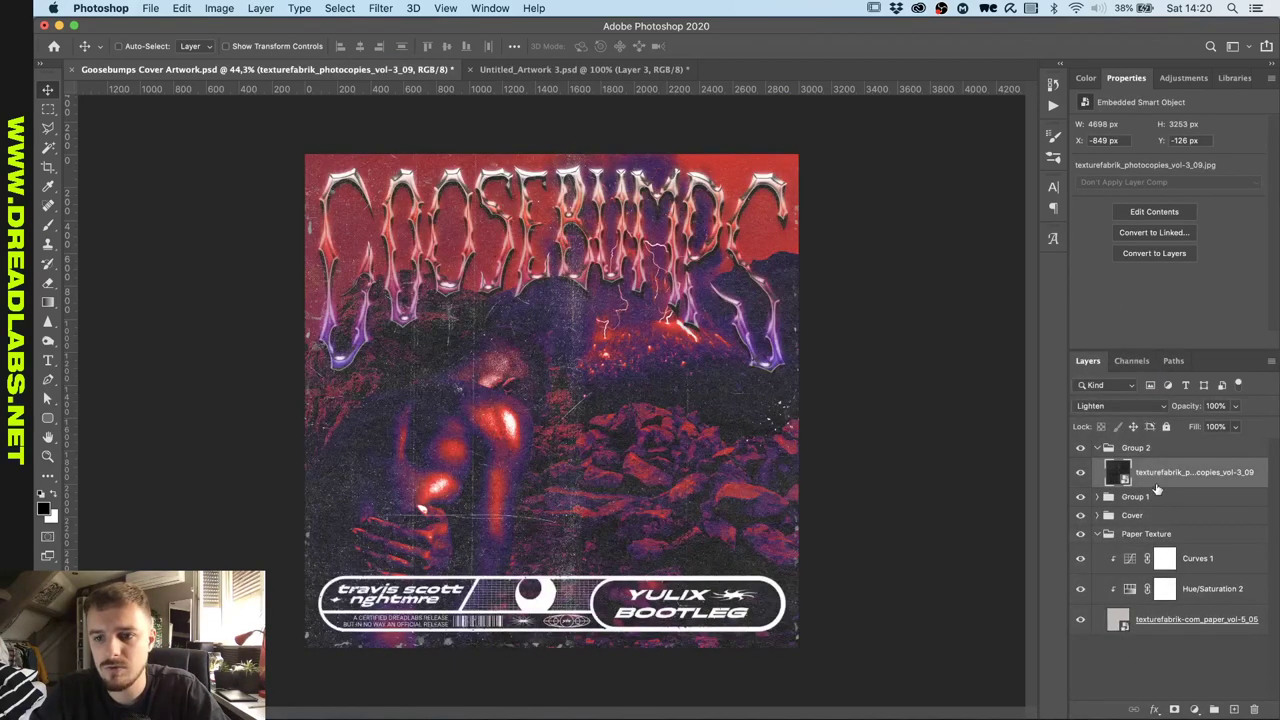
click(1118, 405)
click(1092, 309)
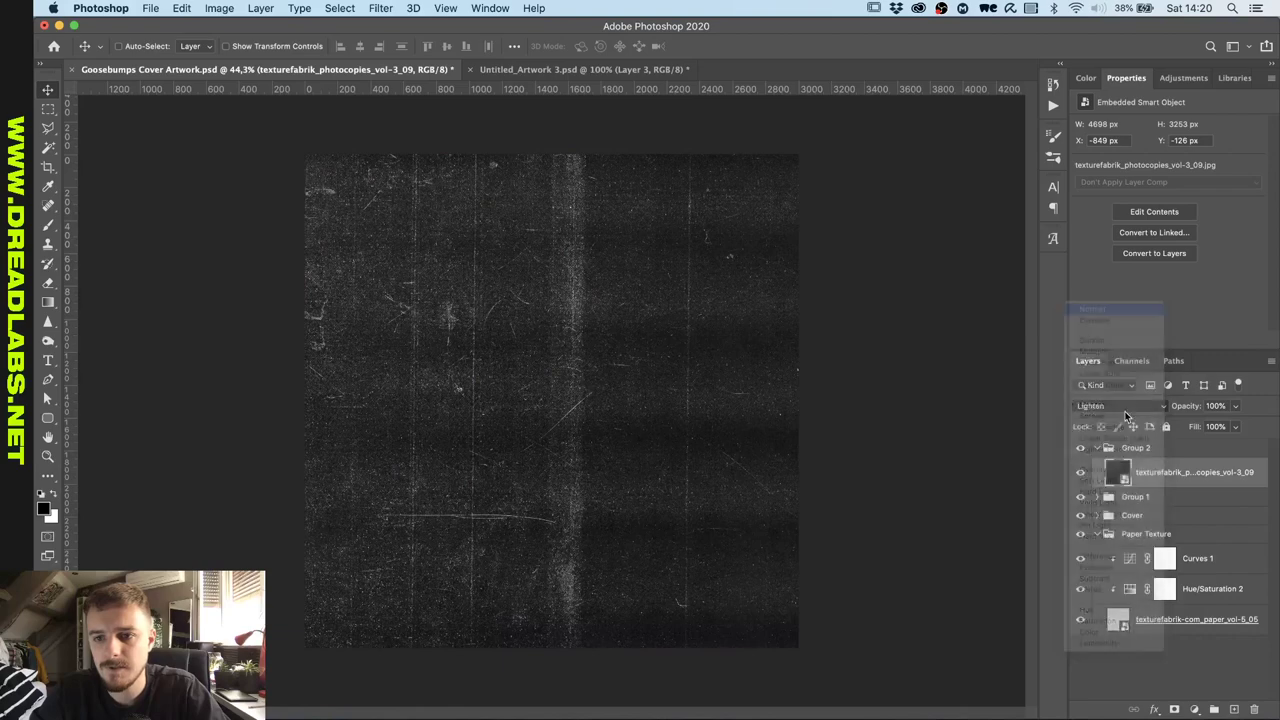
click(1130, 447)
click(1118, 405)
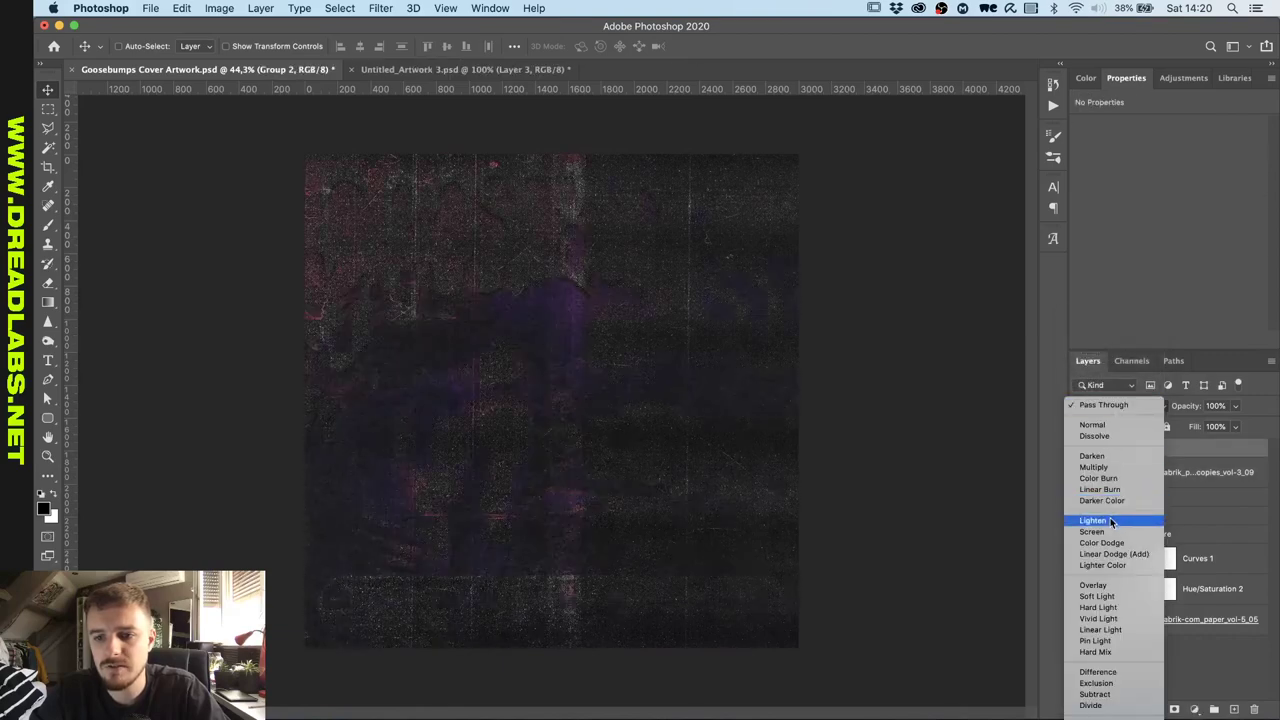
click(1111, 521)
Rename the photocopy texture's group as Photocopy.
double_click(1135, 447)
text(()
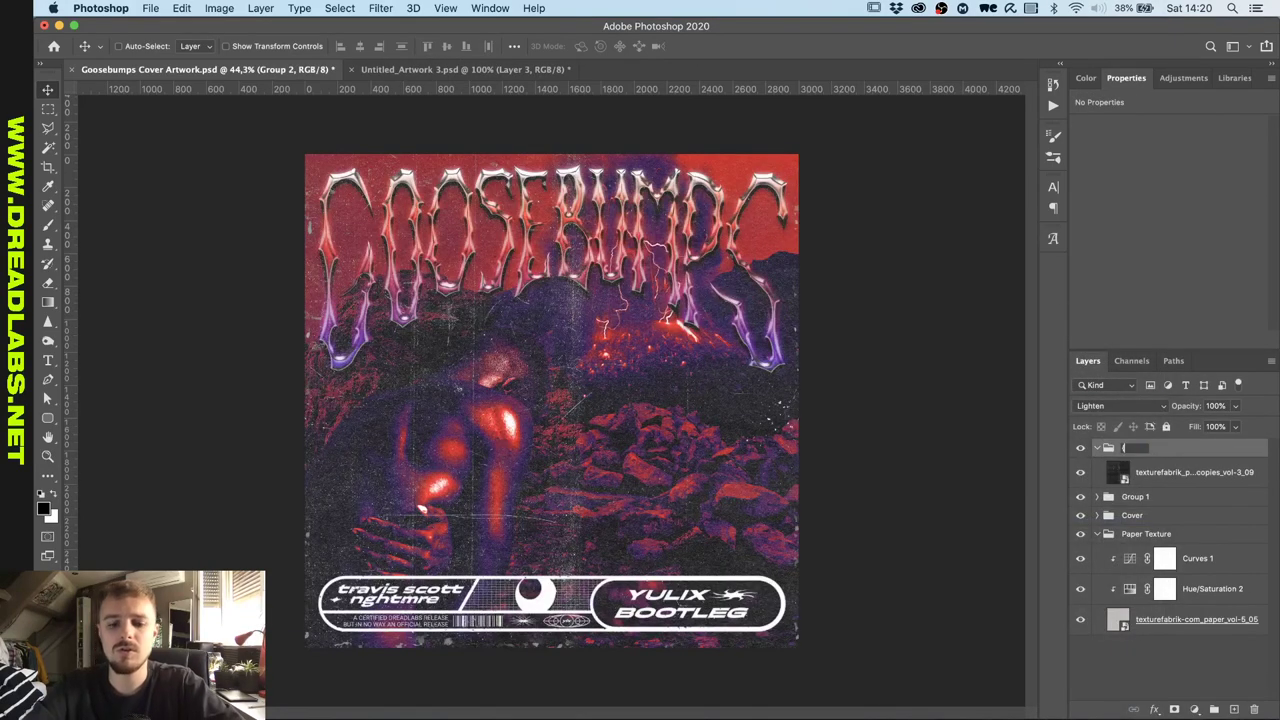
text(hpot)
key(BackSpace)
key(BackSpace)
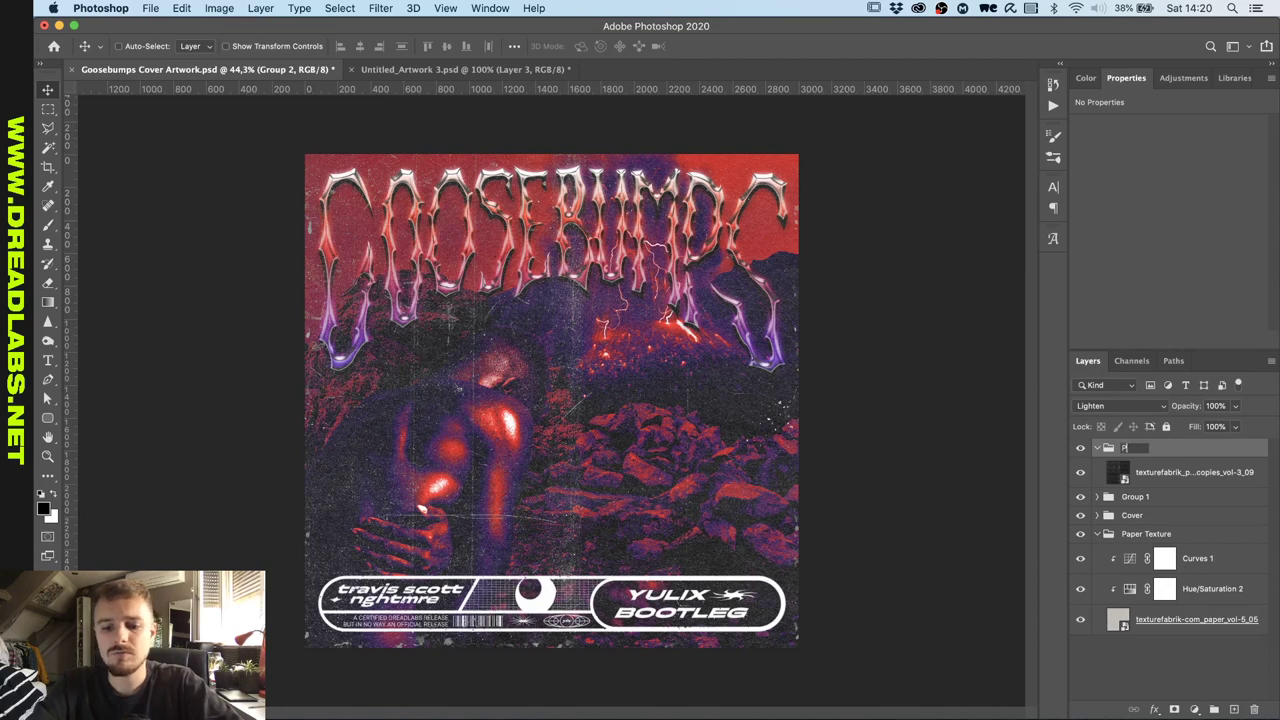
text(hotocopy)
key(Return)
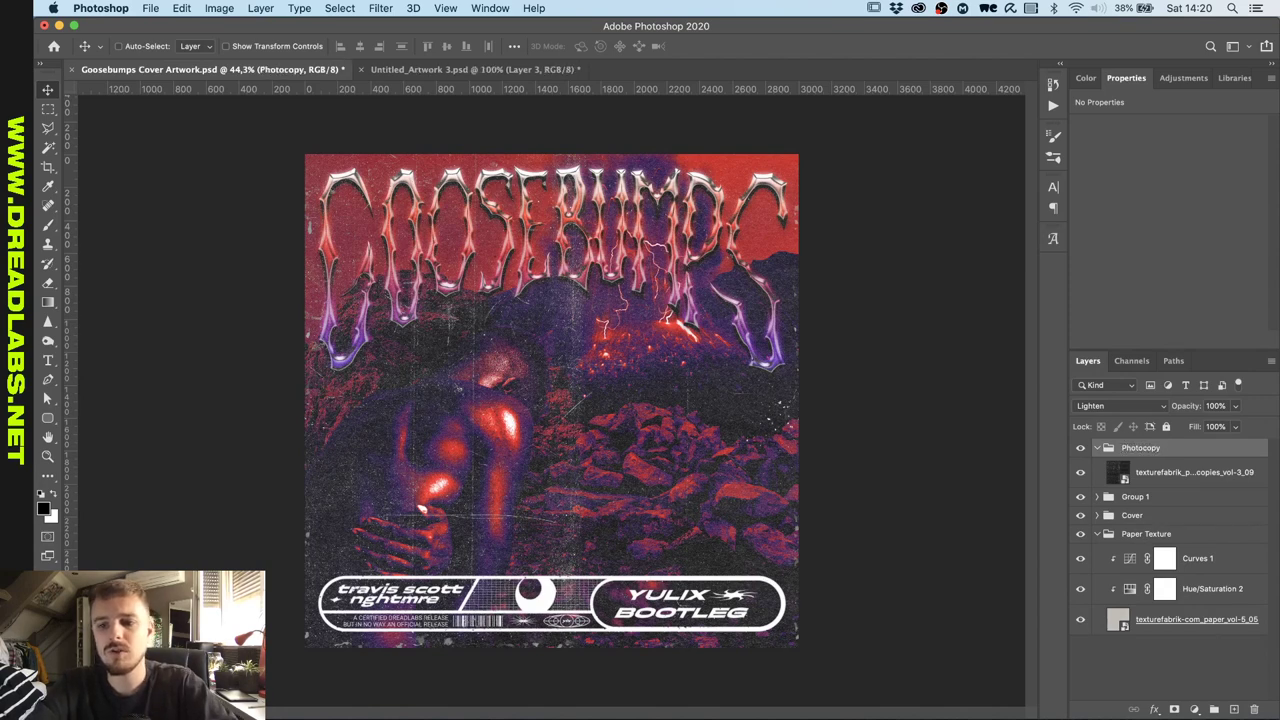
Add a Curves adjustment clipped to the photocopy texture layer and lower its midtones.
click(1165, 479)
click(1183, 77)
click(1146, 113)
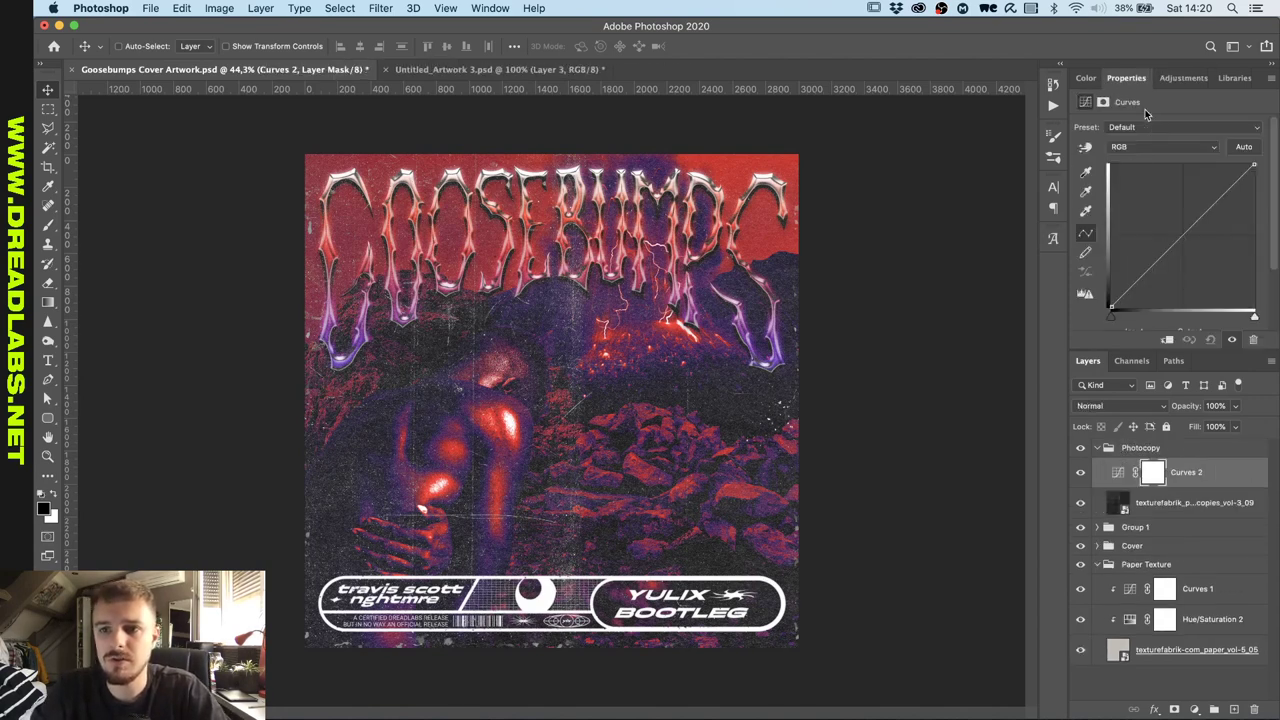
alt+click(1190, 485)
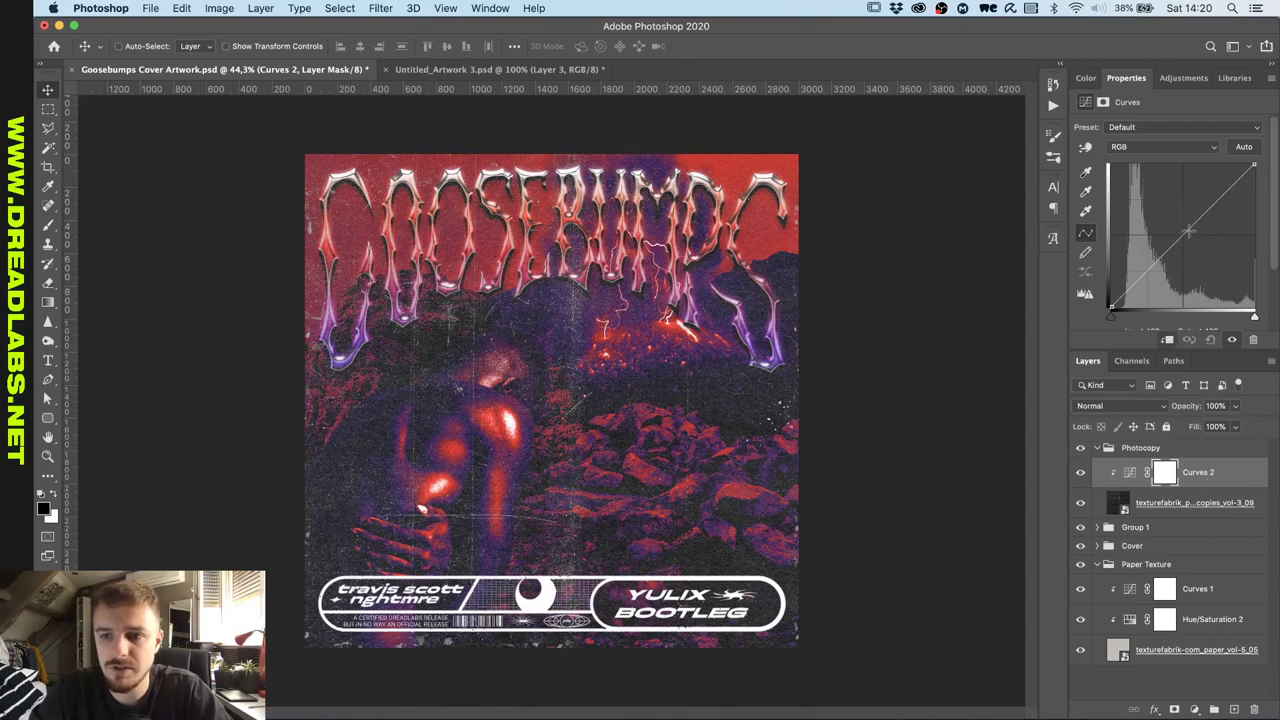
drag(1184, 234, 1166, 265)
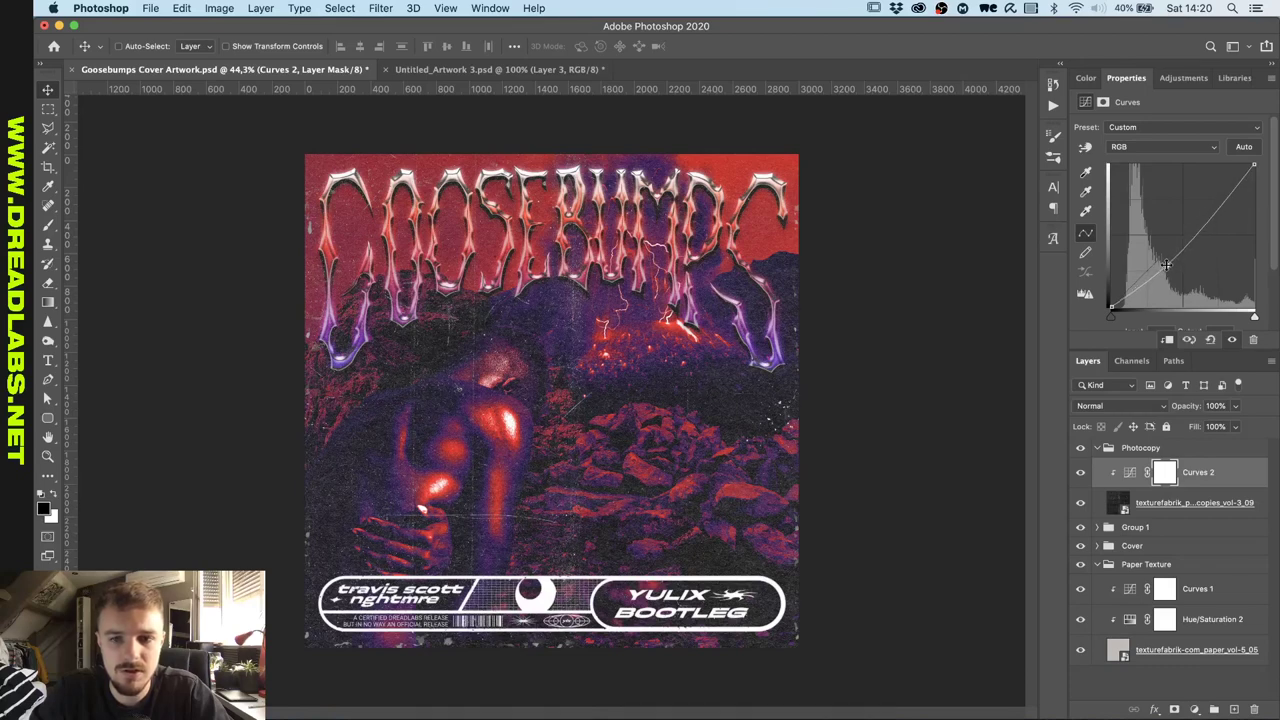
Delete the Hue/Saturation 1 adjustment and the blurred Goosebumps copy layer from the Goosebumps group inside Cover.
click(1099, 565)
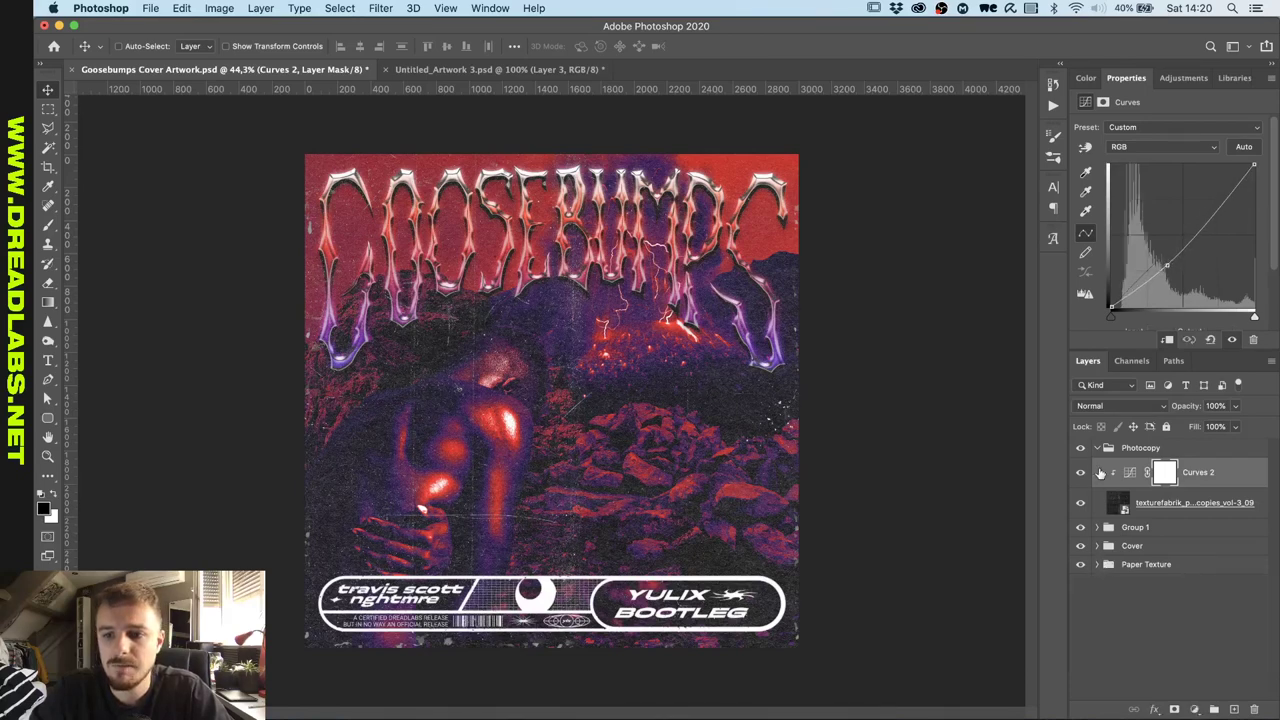
click(1098, 449)
click(1096, 485)
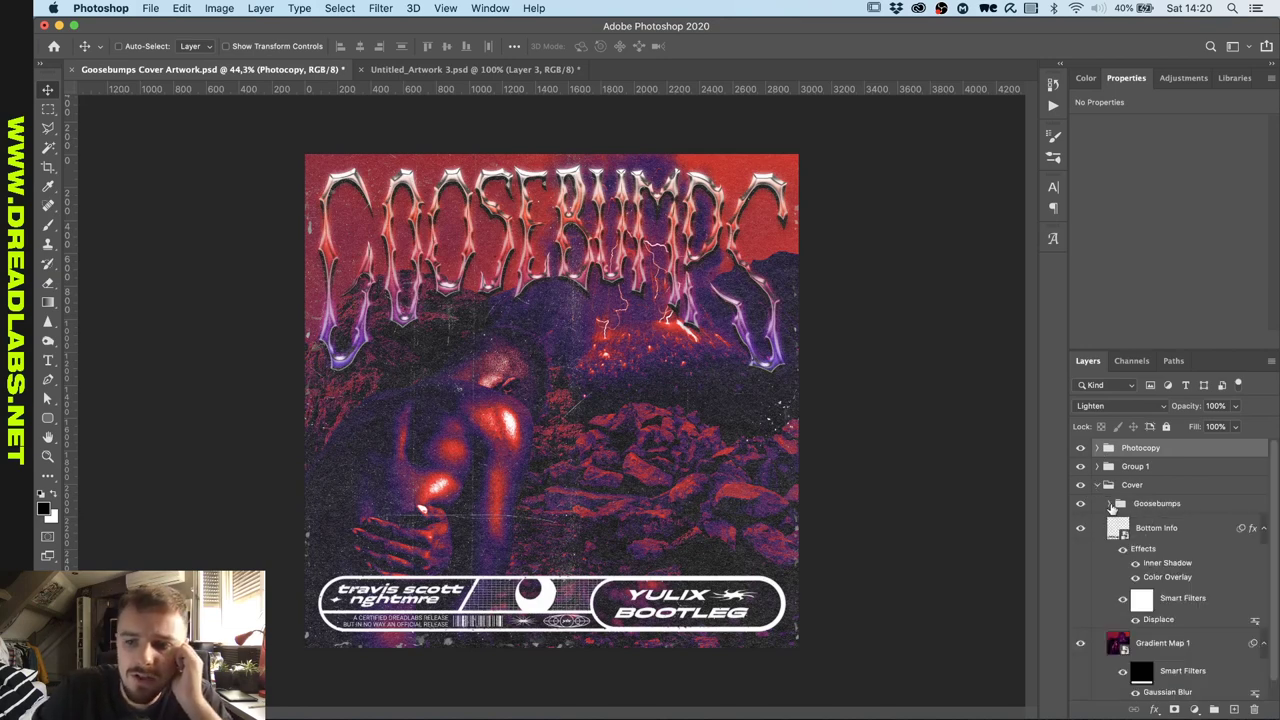
click(1110, 504)
click(1190, 560)
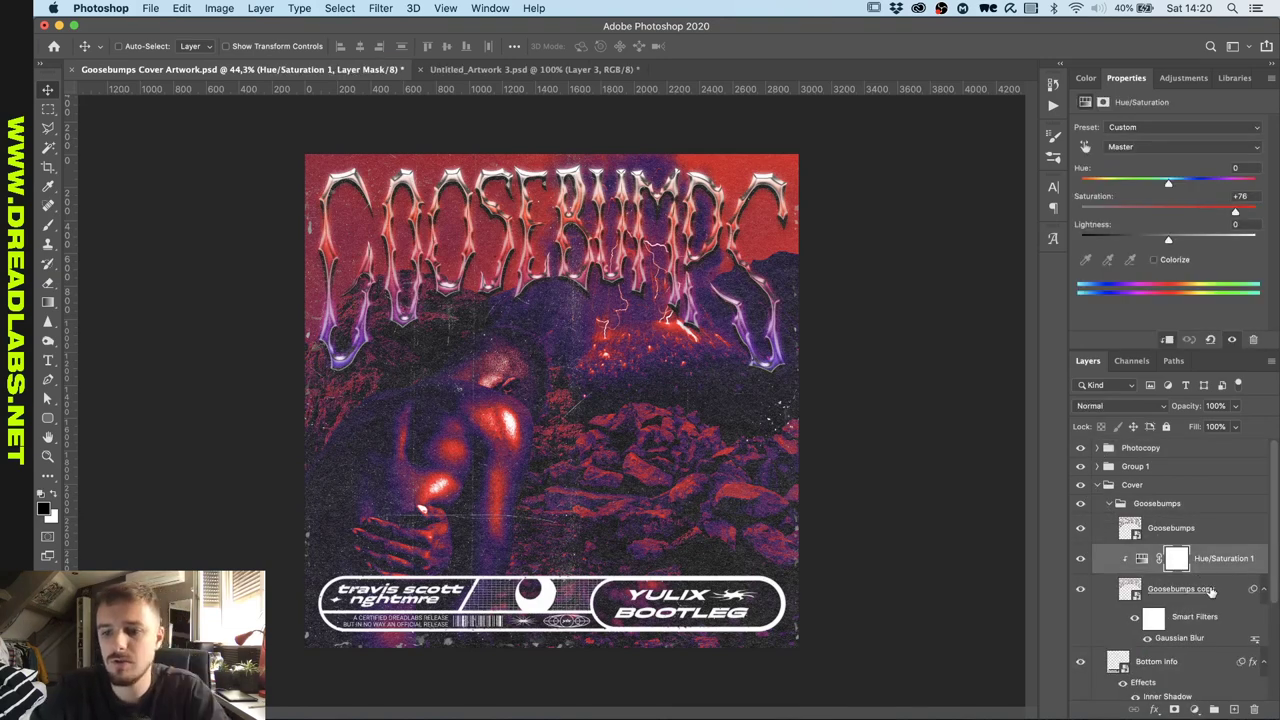
shift+click(1210, 589)
key(Delete)
scroll(834, 479, up, 3)
scroll(834, 479, down, 2)
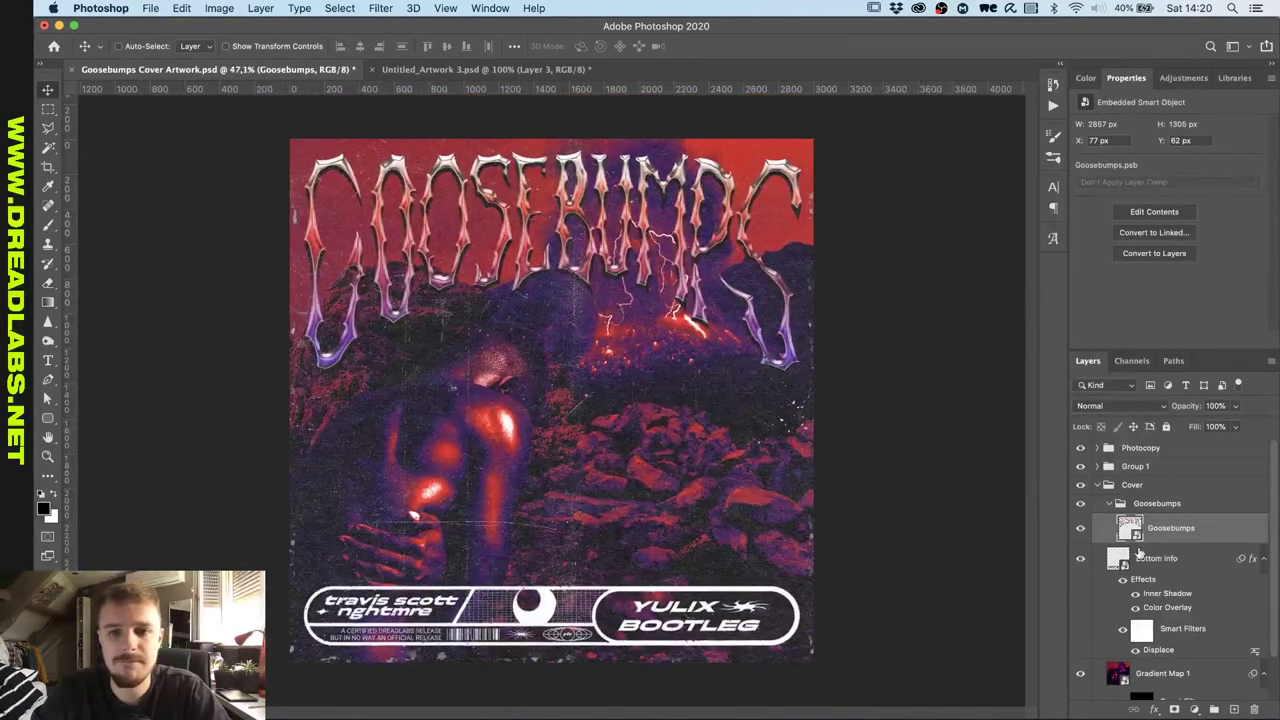
scroll(628, 268, up, 1)
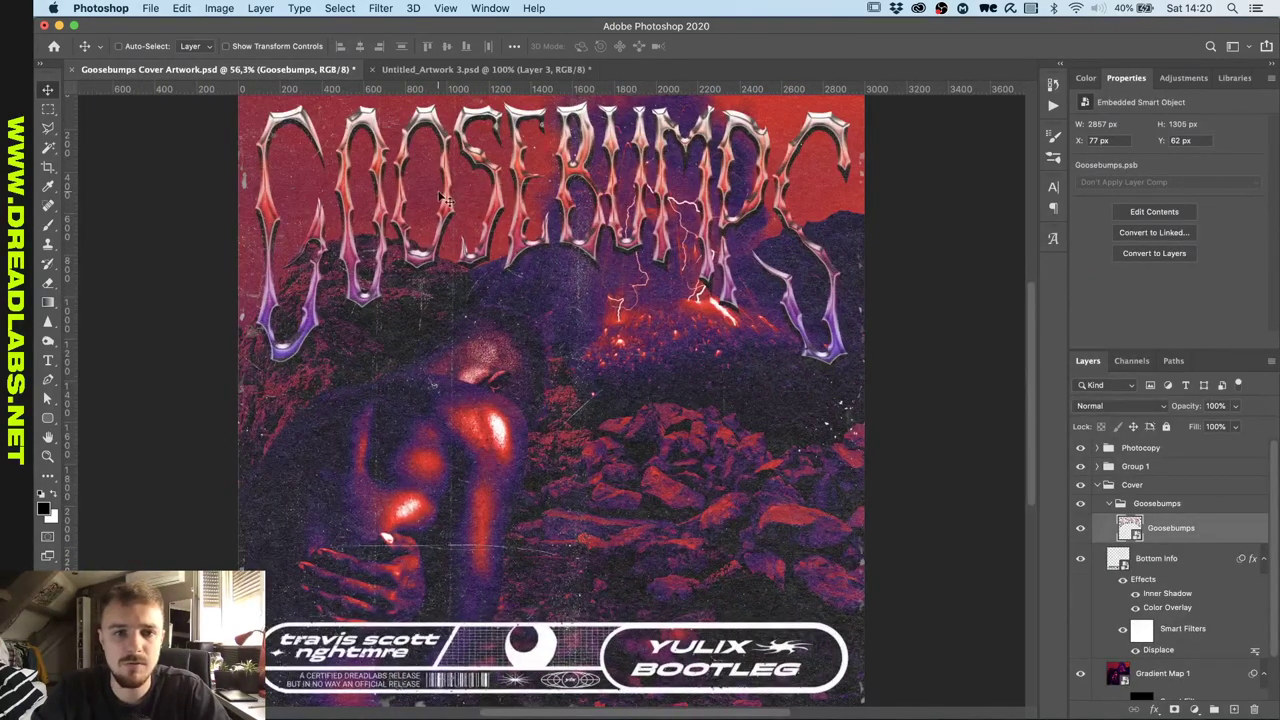
scroll(443, 197, up, 2)
click(370, 8)
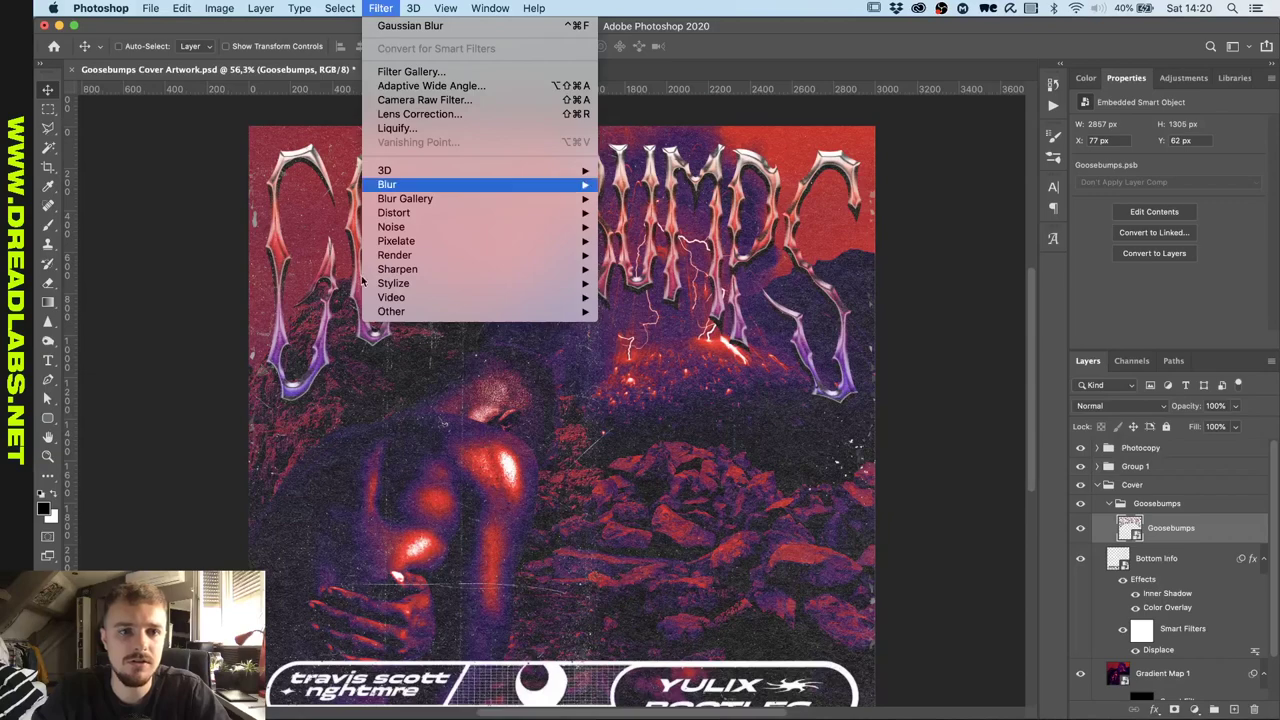
mouse_move(420, 200)
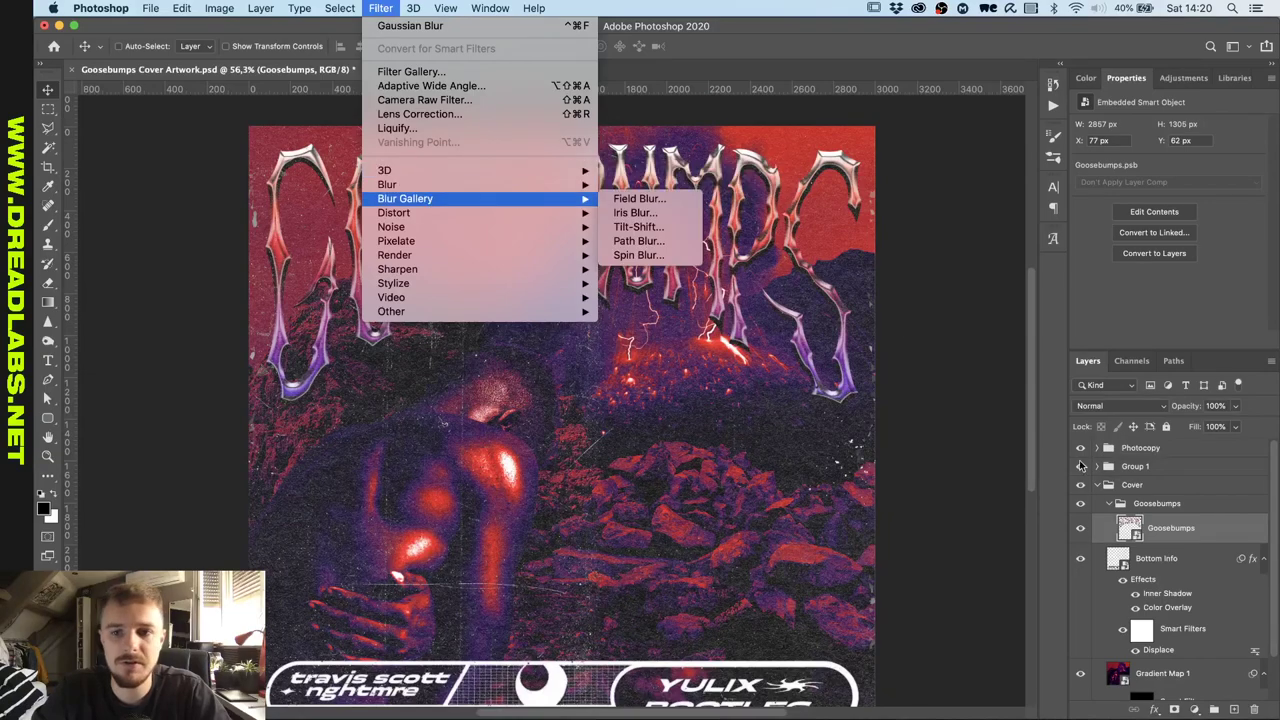
click(1244, 535)
Set the Goosebumps title's Blend If ranges: underlying layer blacks split at 0/8 and this layer's whites split at 211/255.
double_click(1244, 530)
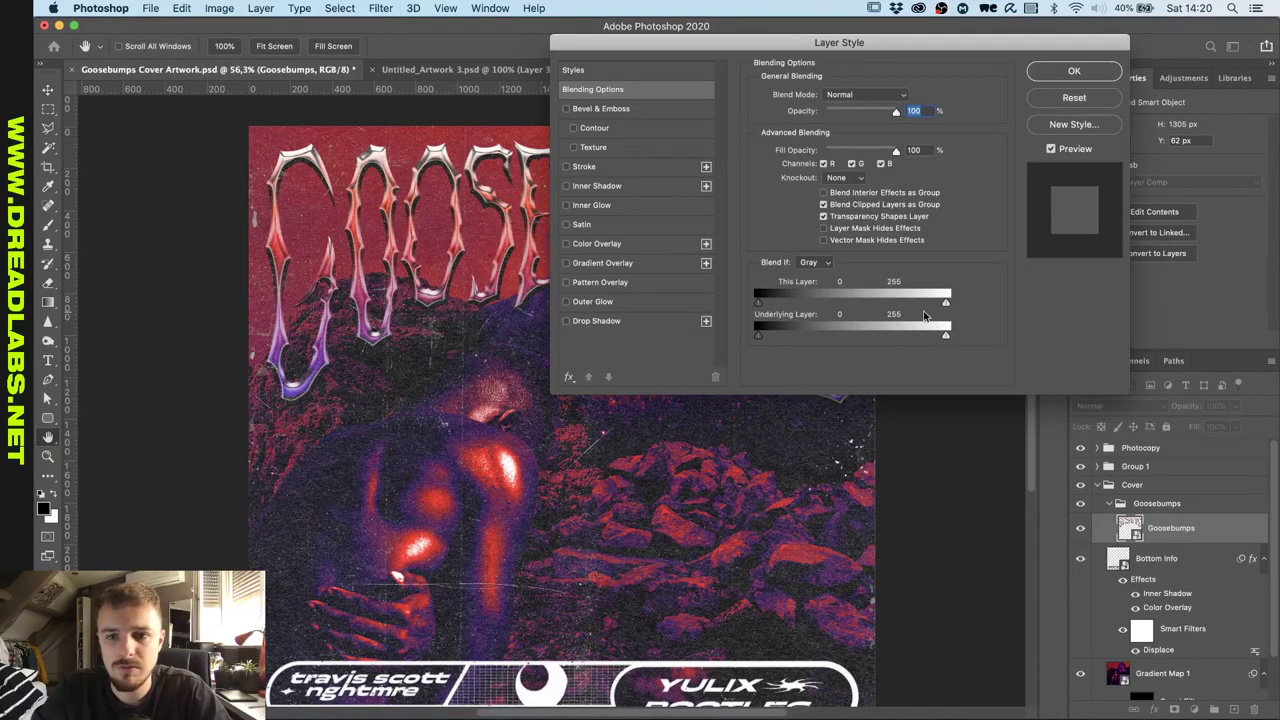
mouse_move(760, 340)
mouse_down()
mouse_move(791, 340)
mouse_move(770, 340)
mouse_up()
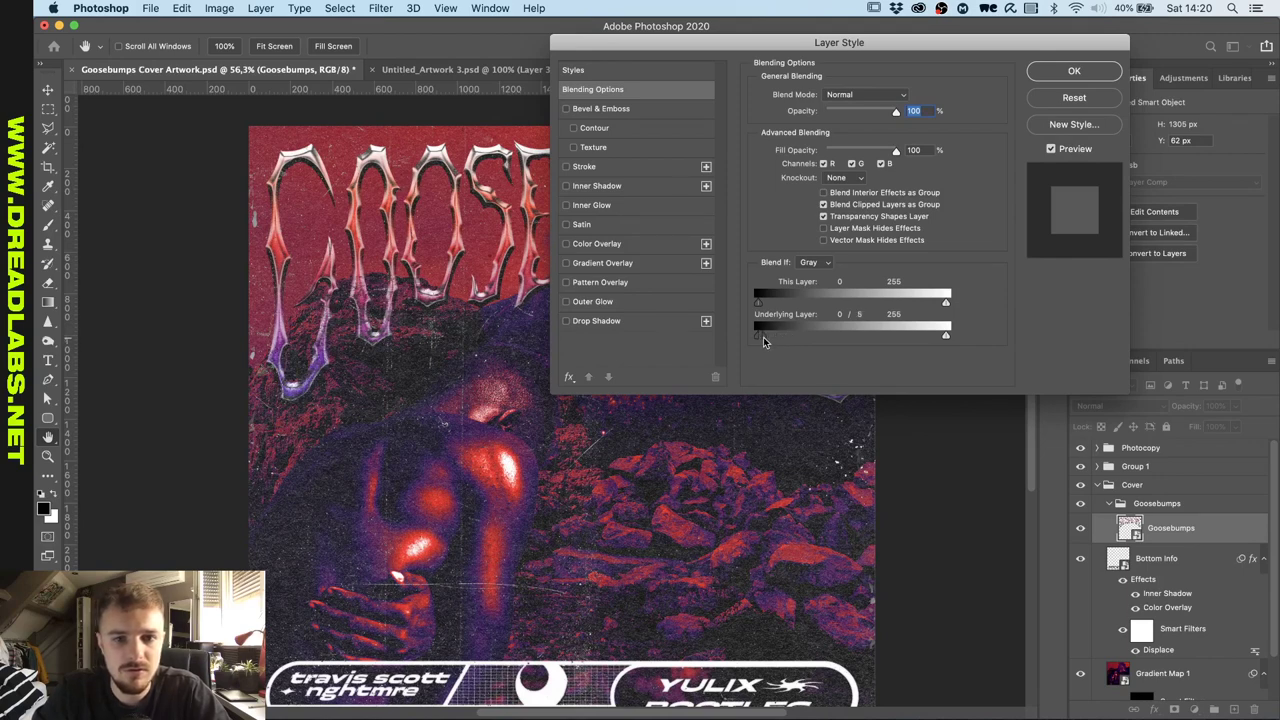
drag(946, 336, 938, 338)
drag(846, 338, 849, 338)
drag(947, 336, 891, 339)
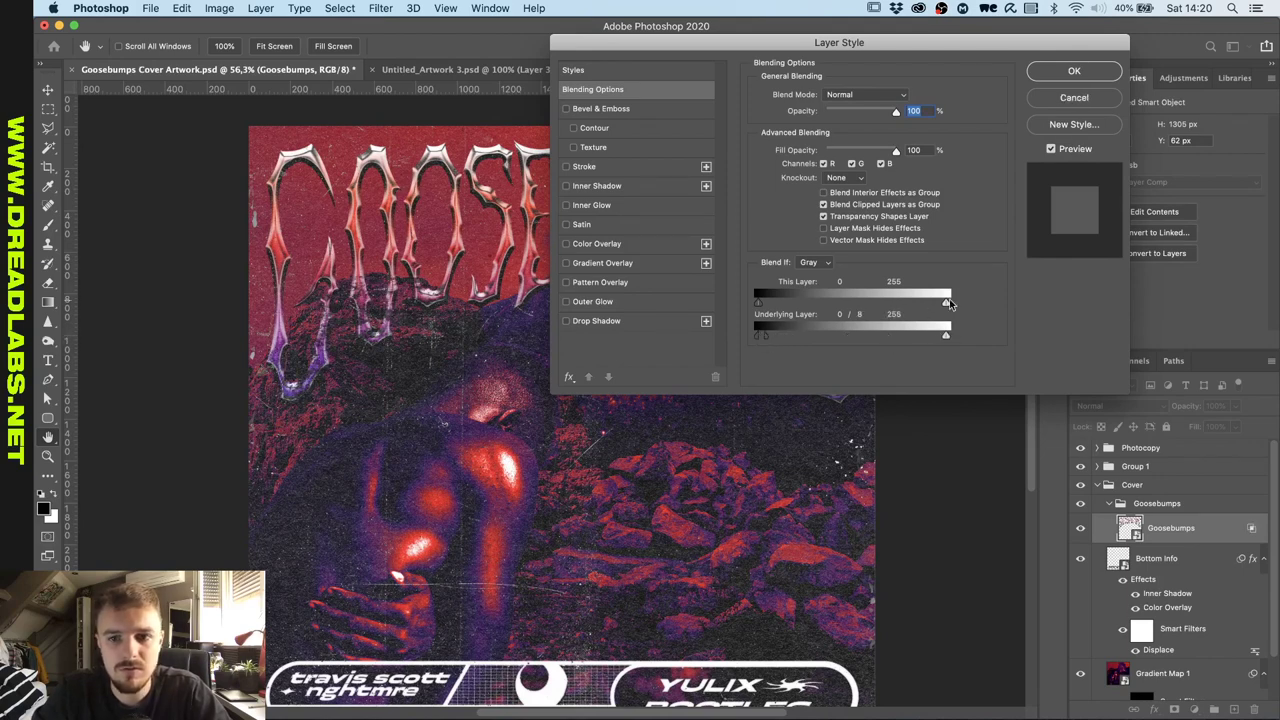
drag(947, 303, 911, 303)
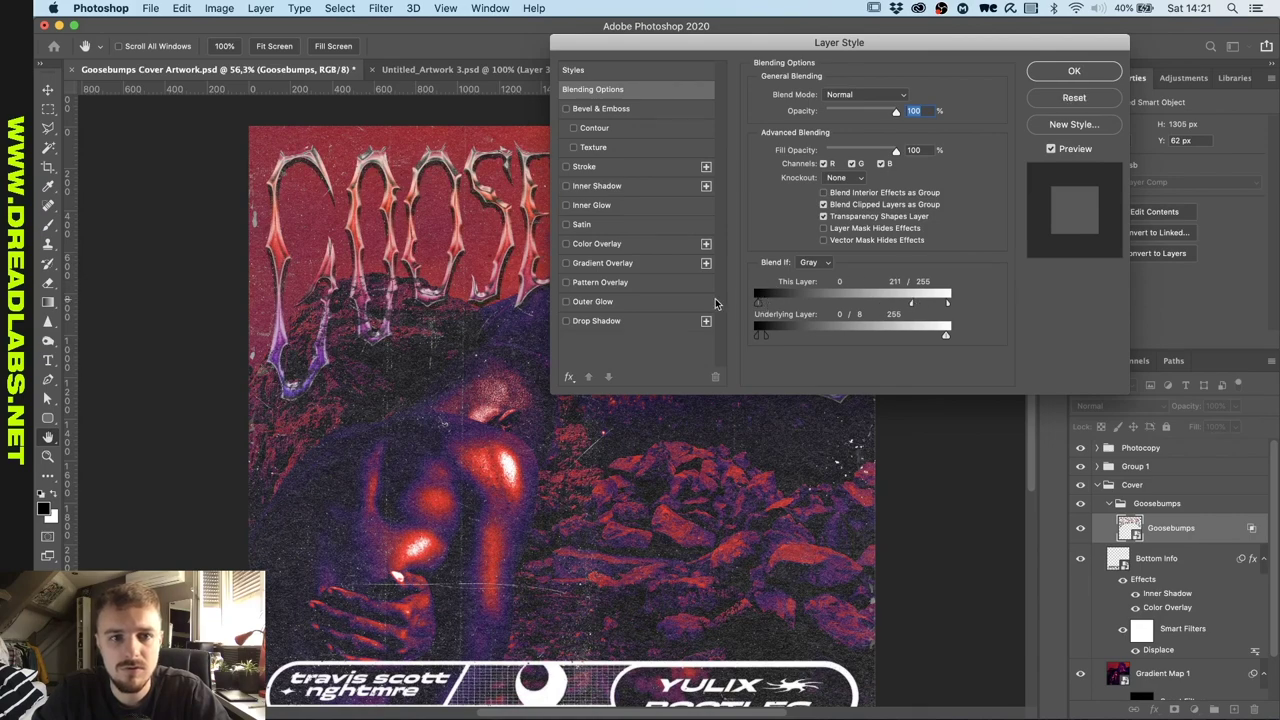
click(1074, 71)
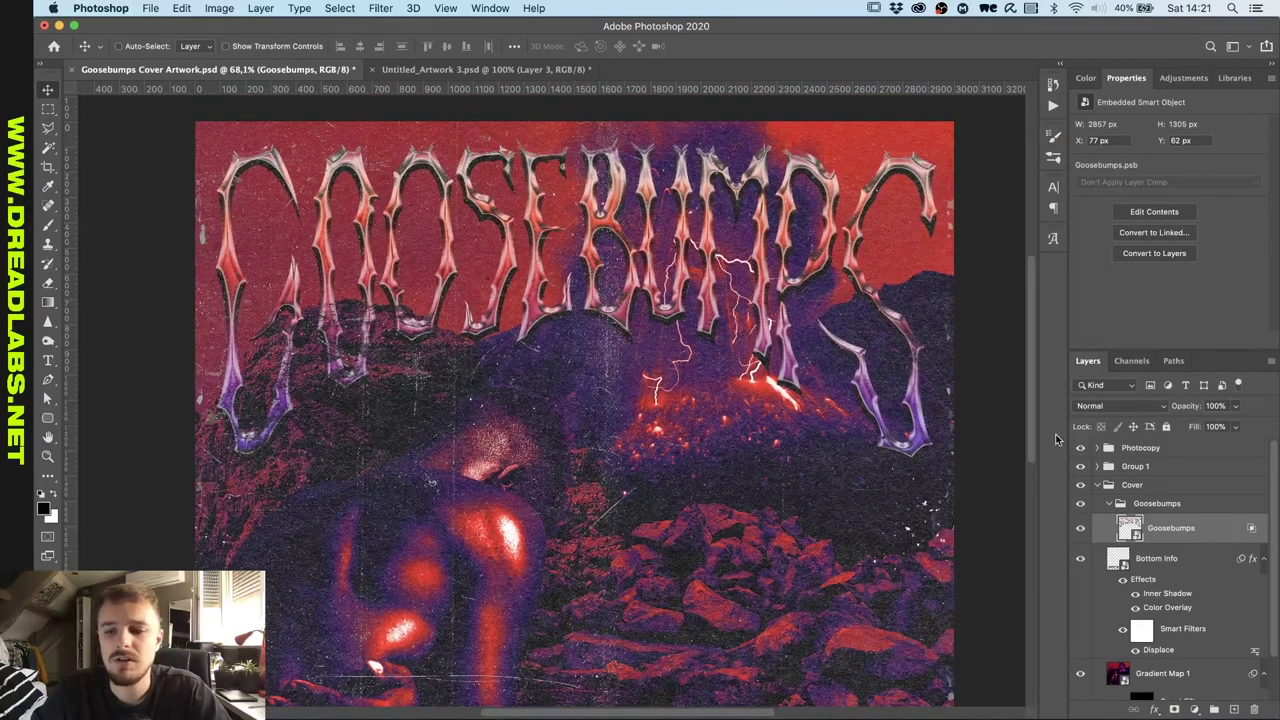
Apply a Displace smart filter to the Goosebumps title, loading the displacement map from the Resources folder.
click(395, 10)
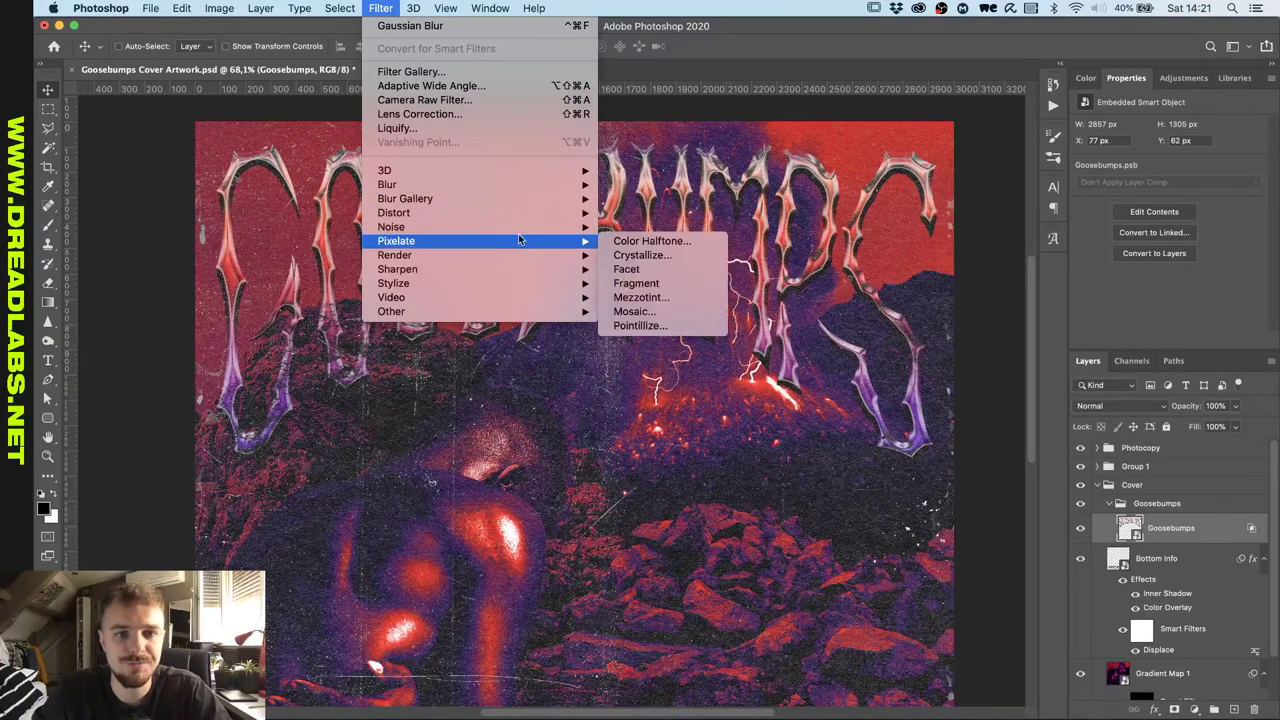
click(620, 213)
click(740, 52)
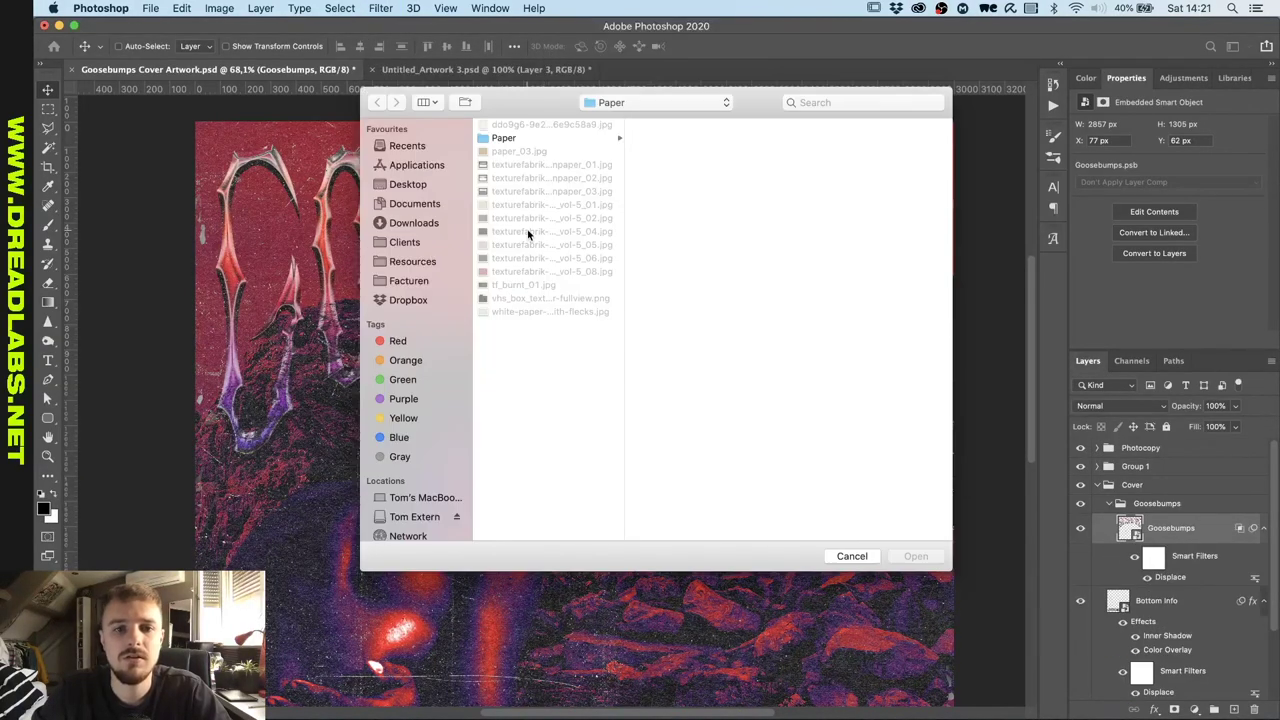
click(410, 261)
click(560, 191)
double_click(686, 206)
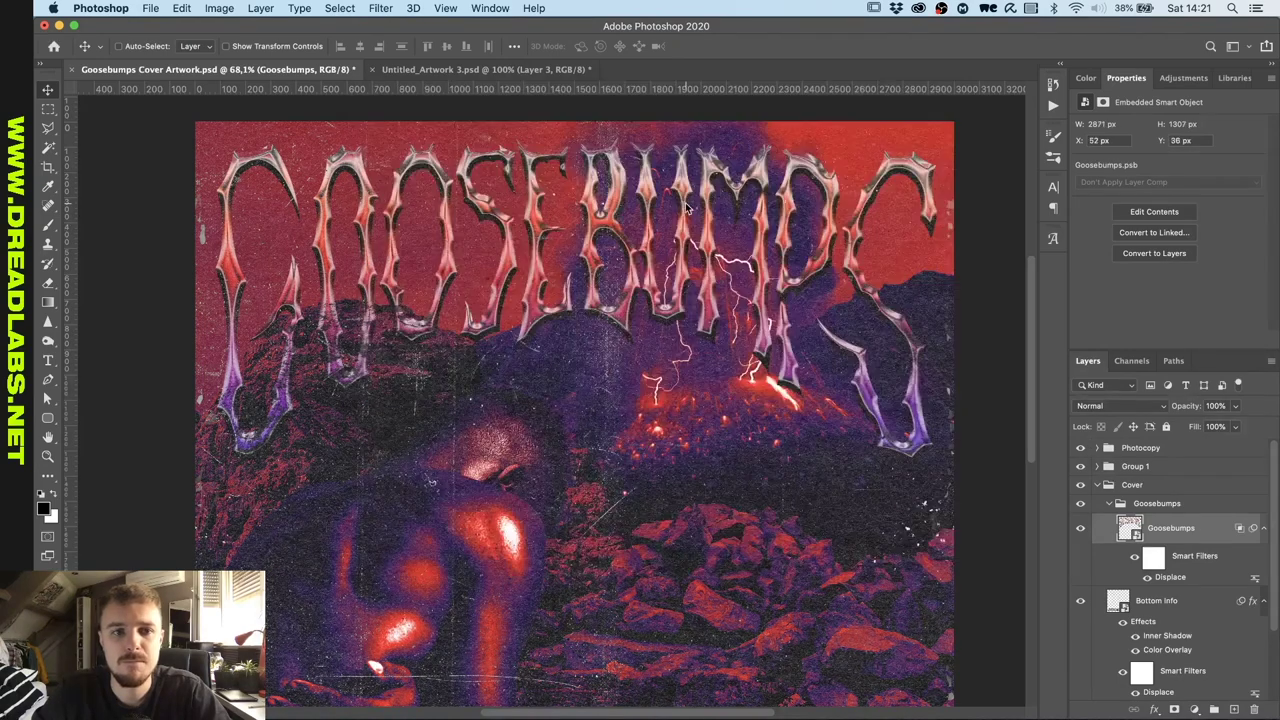
Add a Box Blur smart filter to the Goosebumps title layer.
click(380, 8)
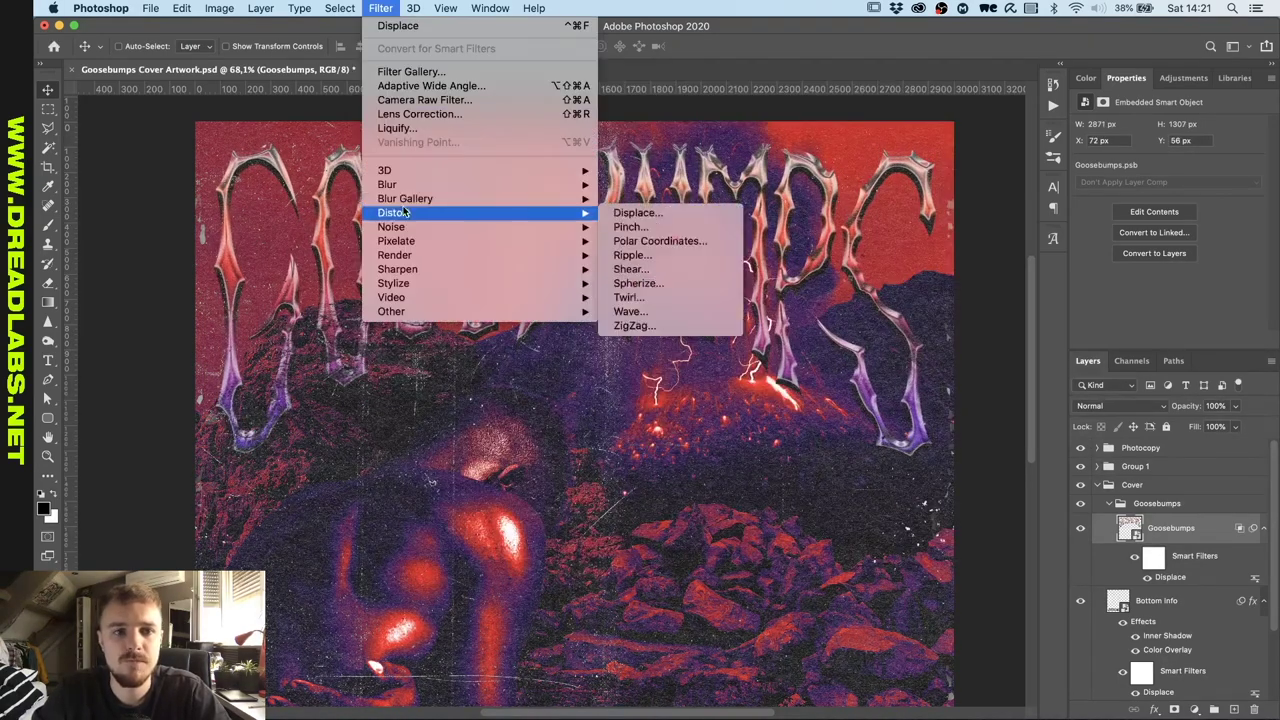
click(571, 226)
key(Return)
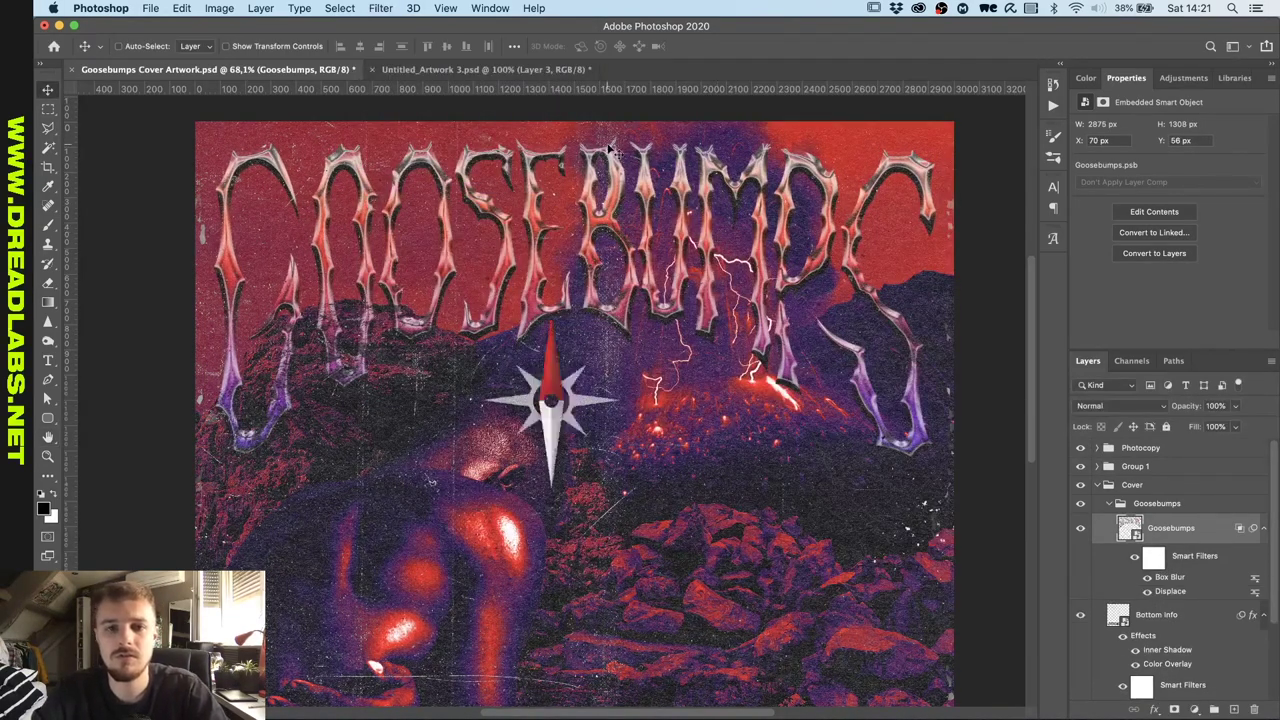
Examine the edges and texture of the Goosebumps lettering up close with the Displace and Box Blur filters applied.
scroll(608, 150, up, 5)
scroll(608, 150, up, 3)
scroll(610, 148, up, 3)
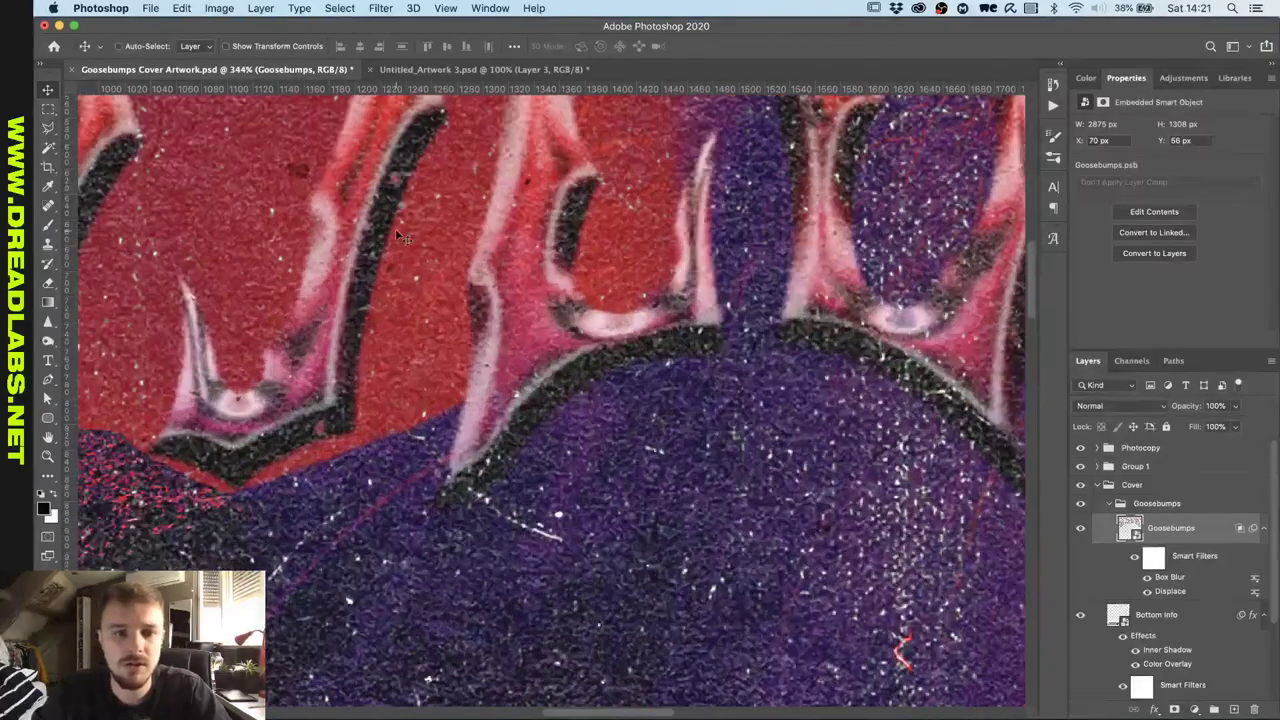
scroll(395, 228, up, 3)
scroll(397, 231, up, 3)
scroll(480, 348, up, 1)
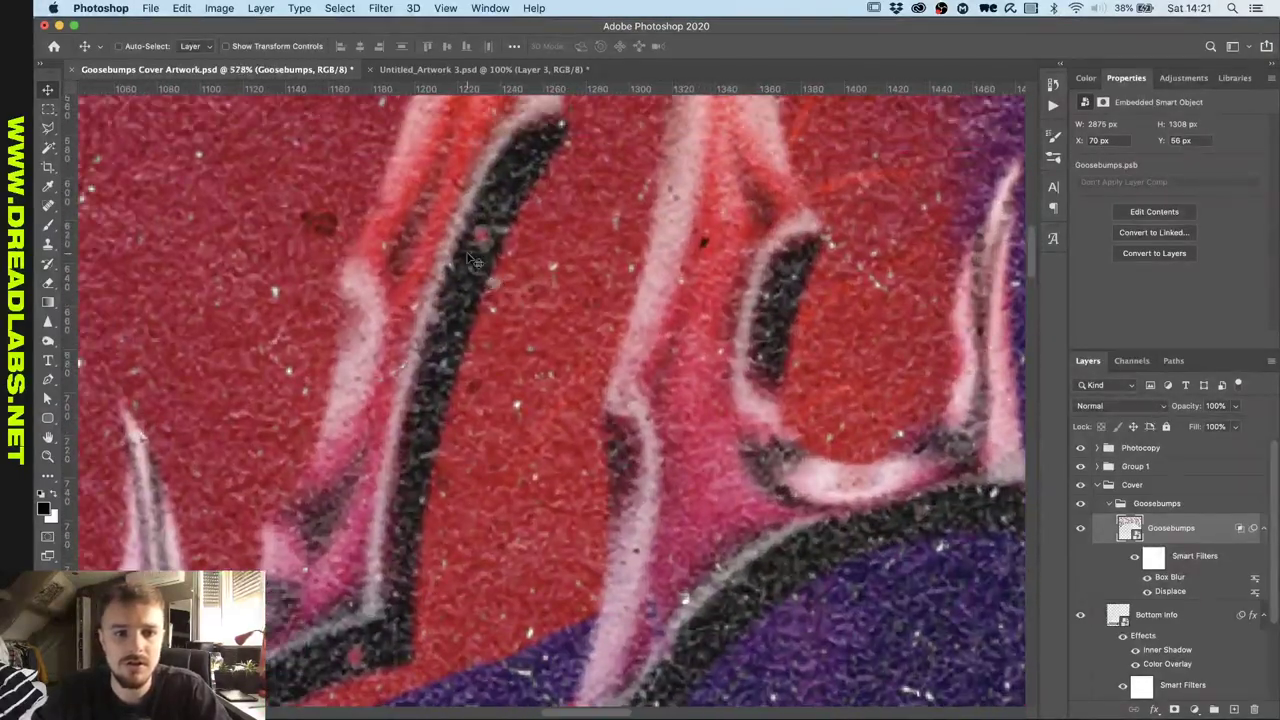
scroll(752, 427, down, 3)
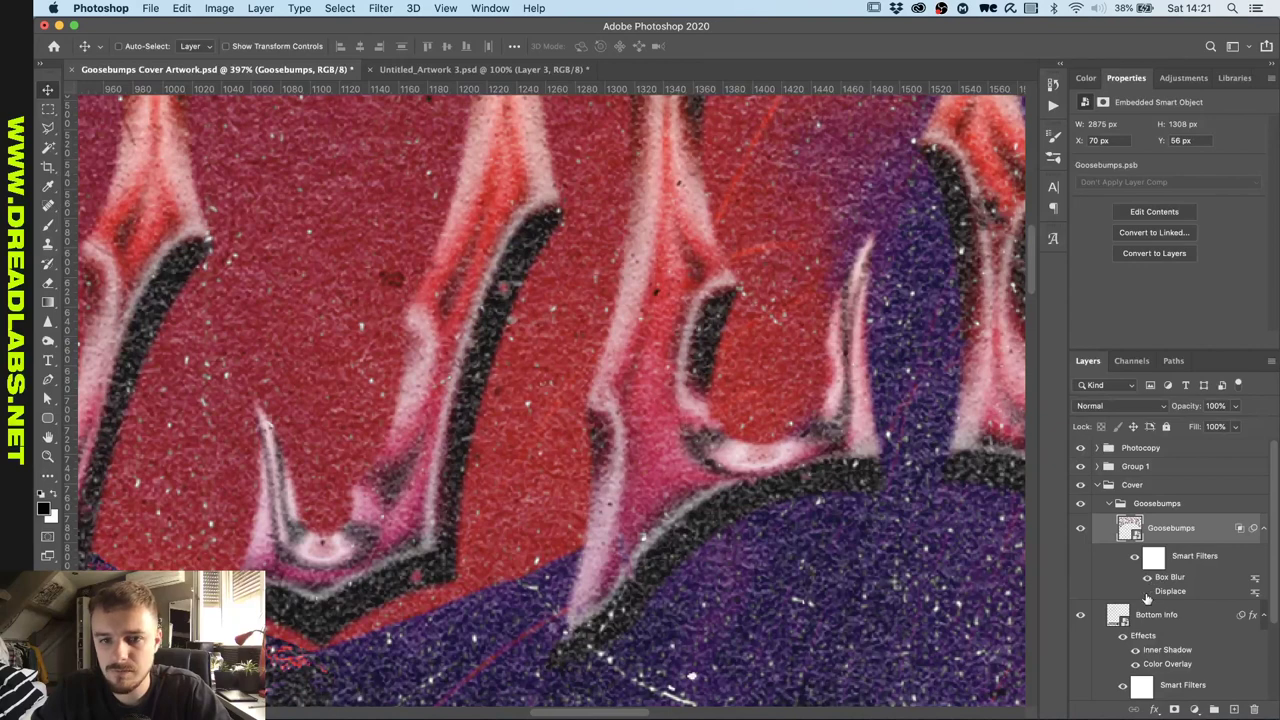